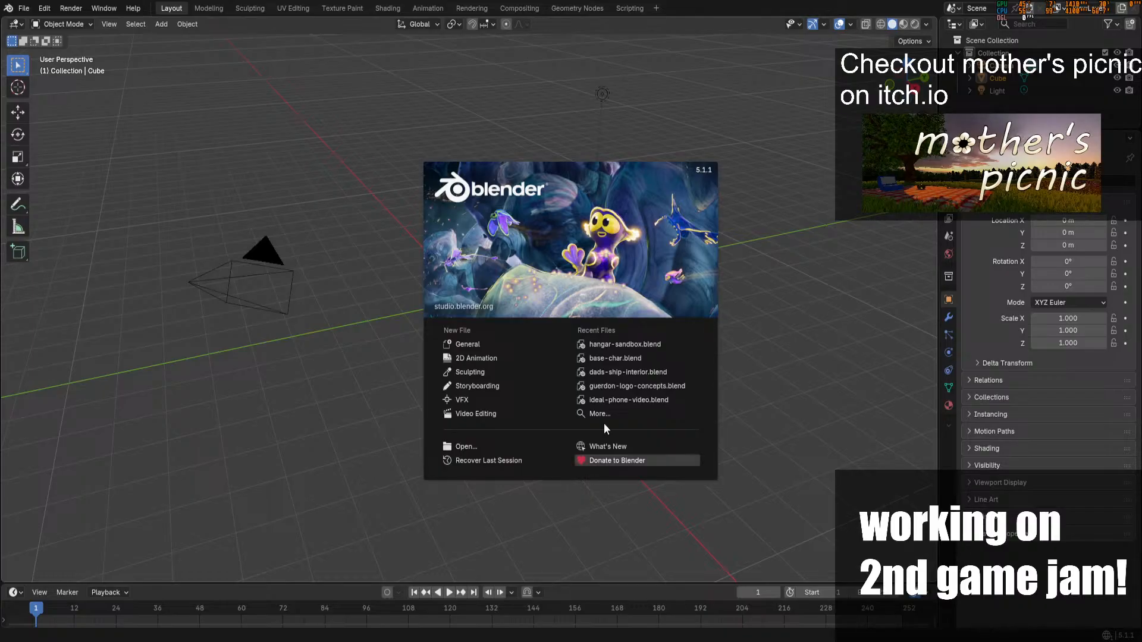
Start a new General file and raise the default cube about 1.05 m along the Z axis
click(489, 344)
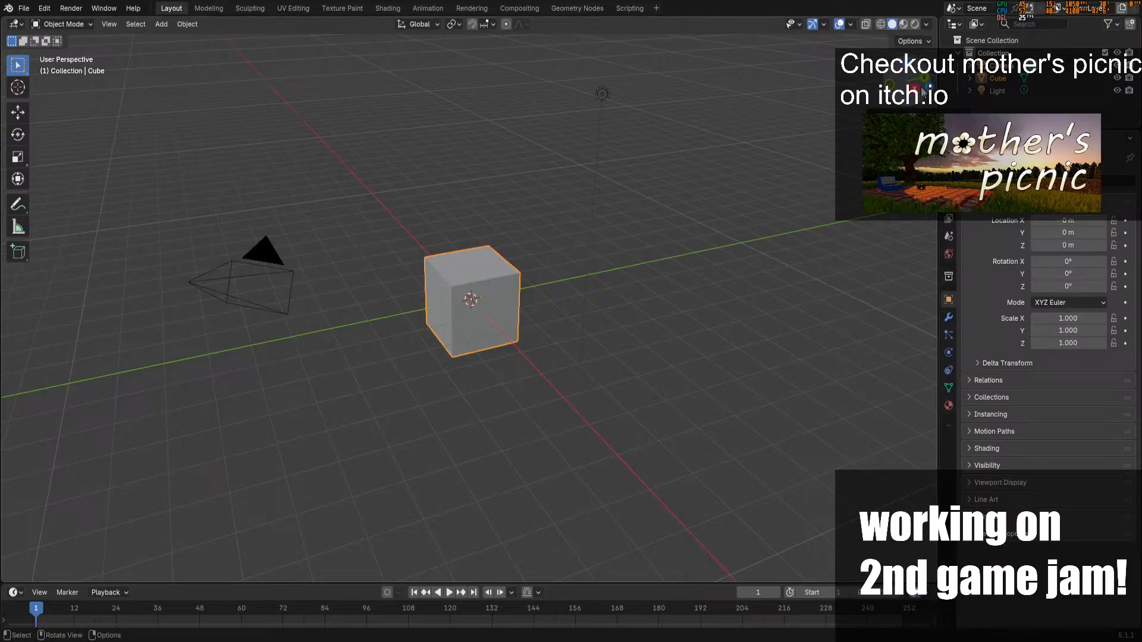
click(924, 92)
scroll(559, 362, up, 5)
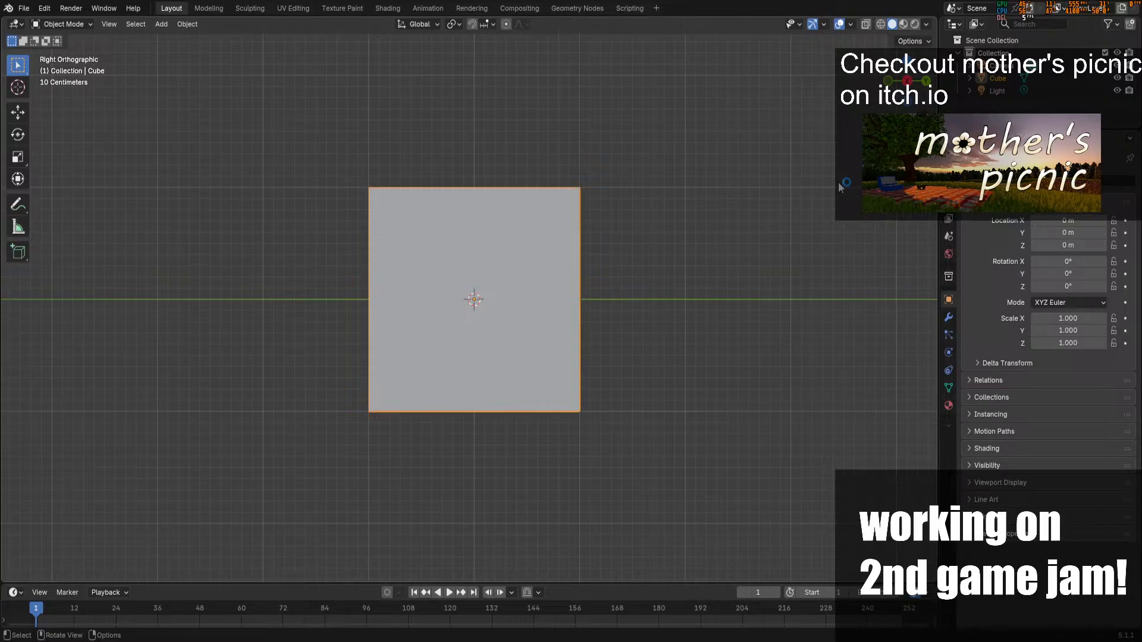
scroll(749, 412, down, 5)
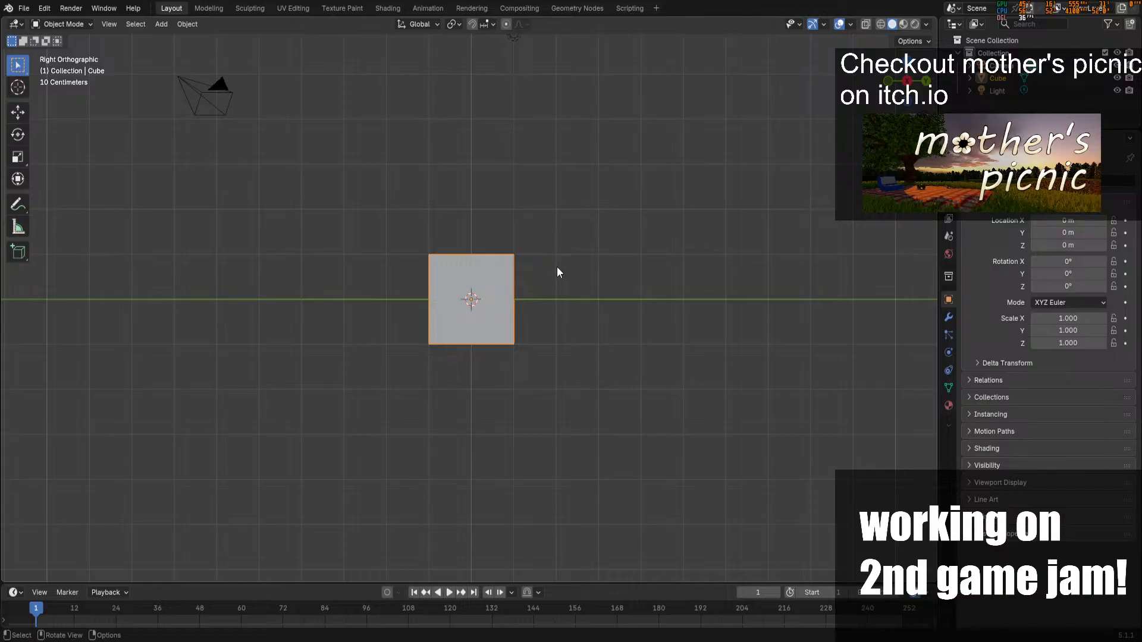
shift+middle_drag(470, 297, 444, 429)
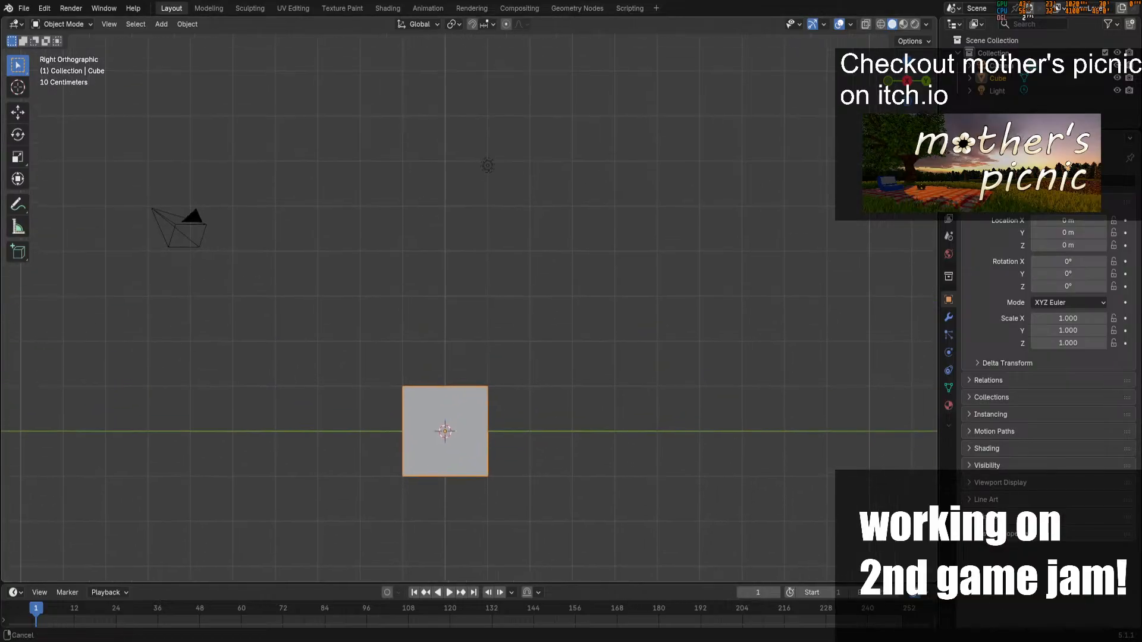
click(444, 410)
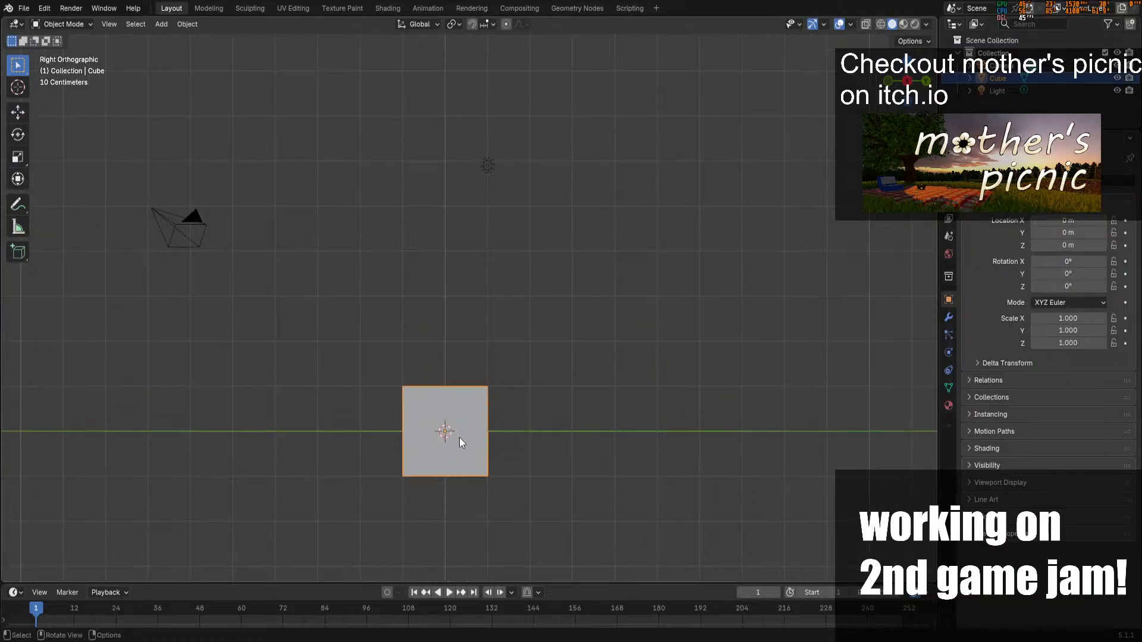
key(g)
key(z)
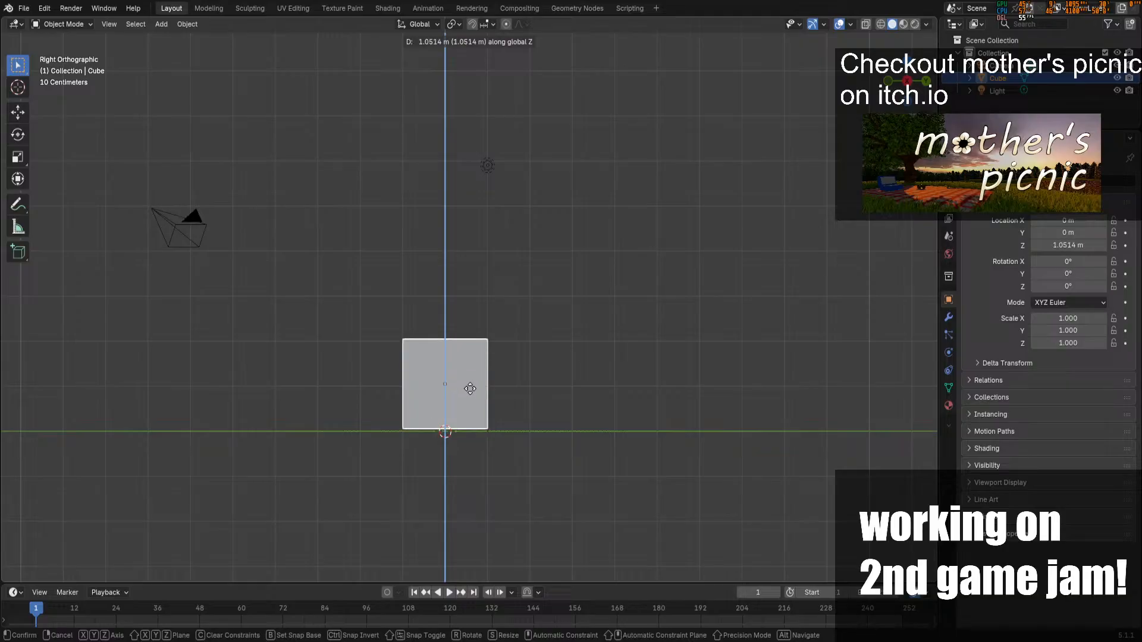
click(470, 388)
Narrow the cube in X and Y only, to a scale of about 0.294, leaving its height out of the scaling
key(s)
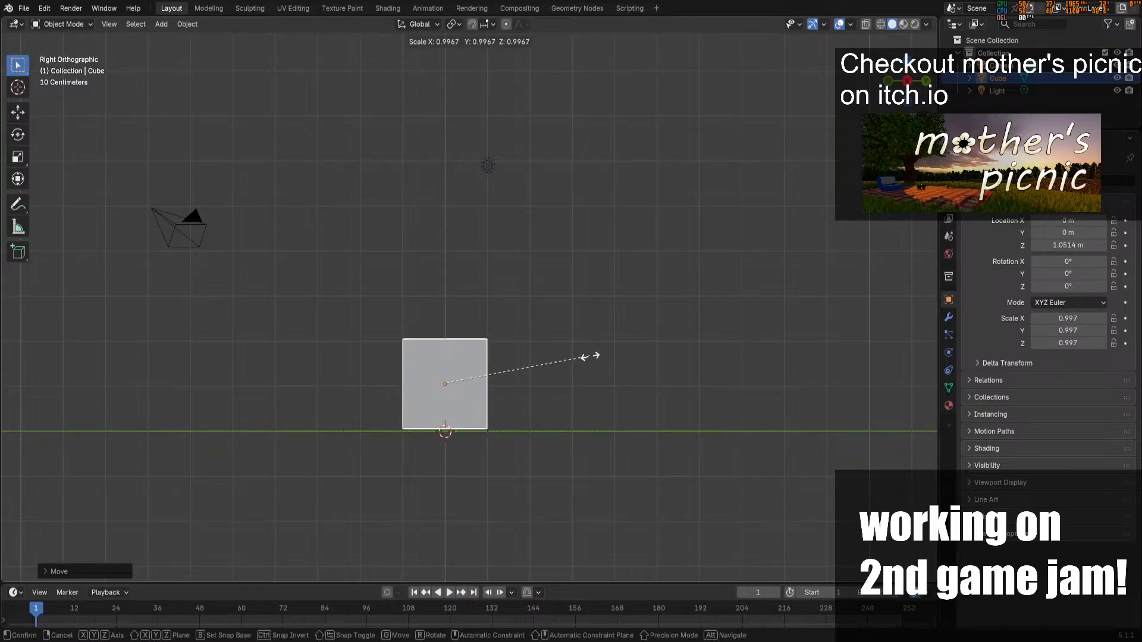
key(shift+z)
click(475, 378)
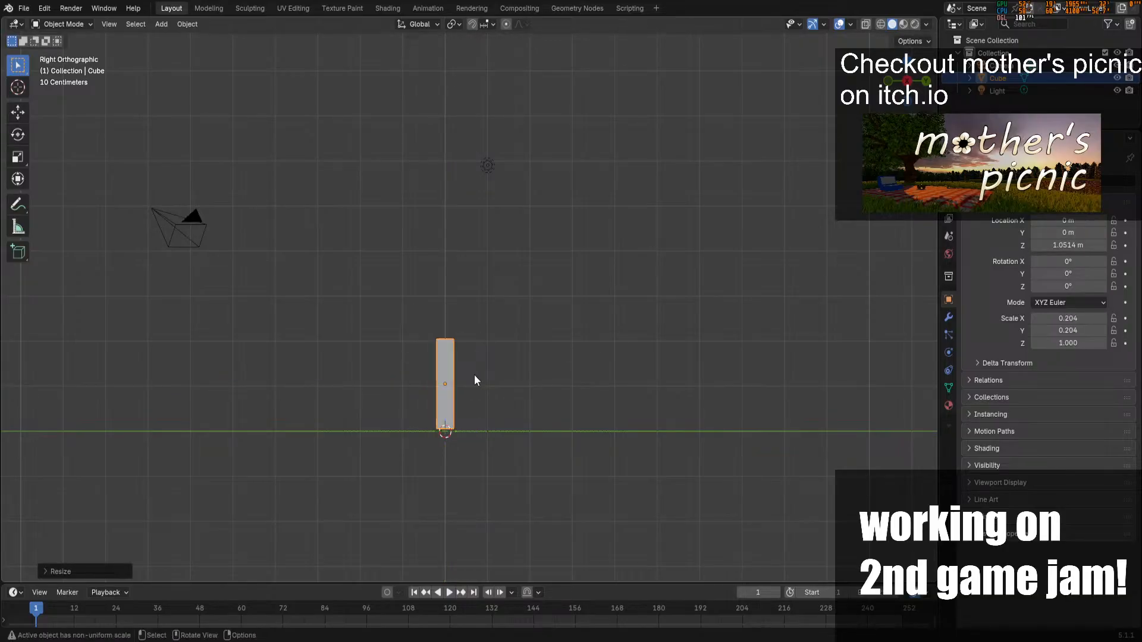
key(s)
key(shift+z)
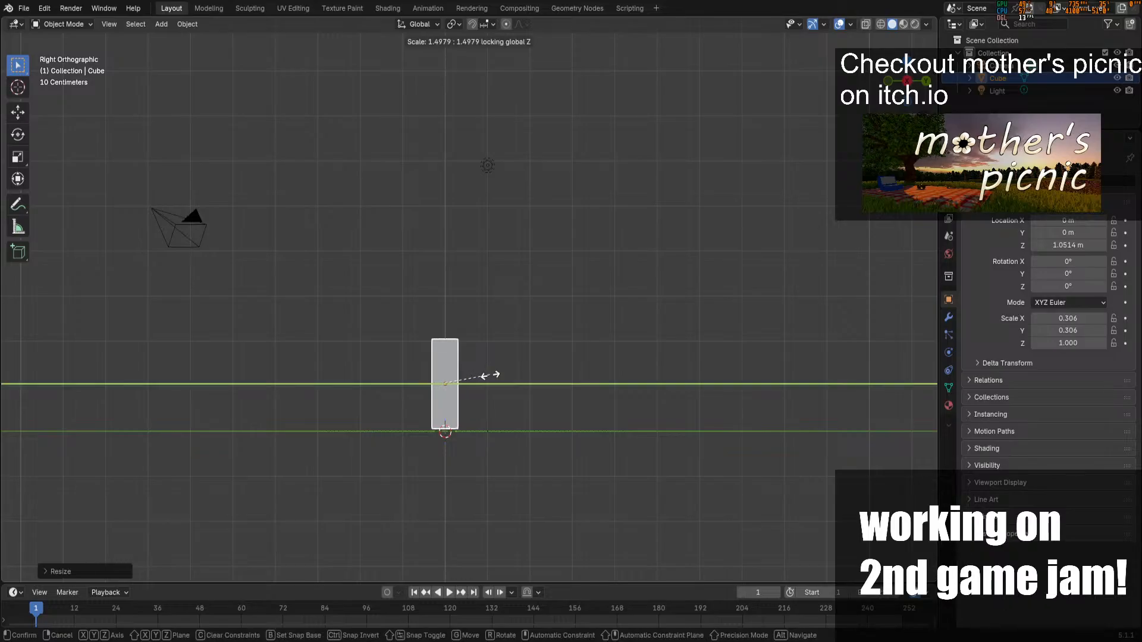
click(488, 376)
Lower the narrow block along Z to about 1.002 m so its base rests on the ground line
key(g)
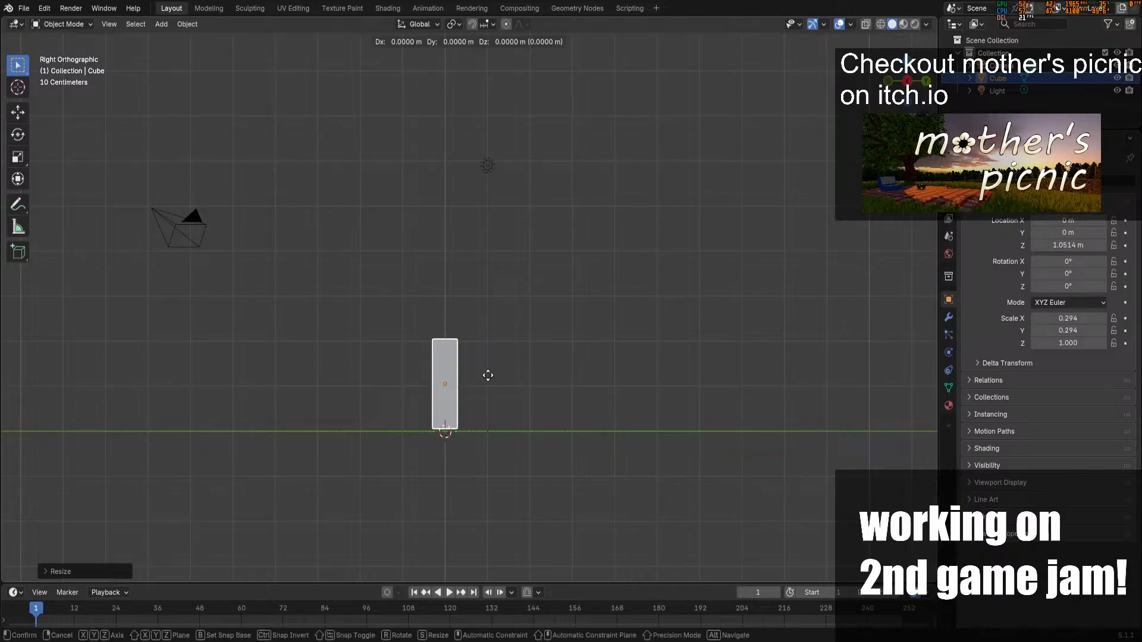
key(z)
click(489, 397)
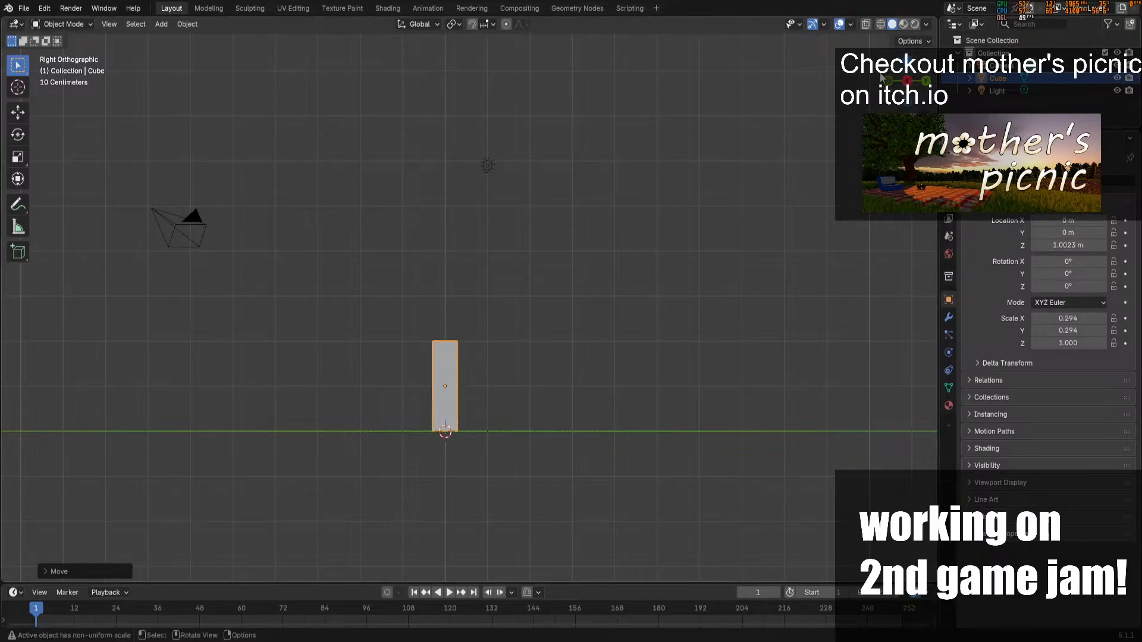
Apply the narrow block's scale transform and save the scene file
key(KP_7)
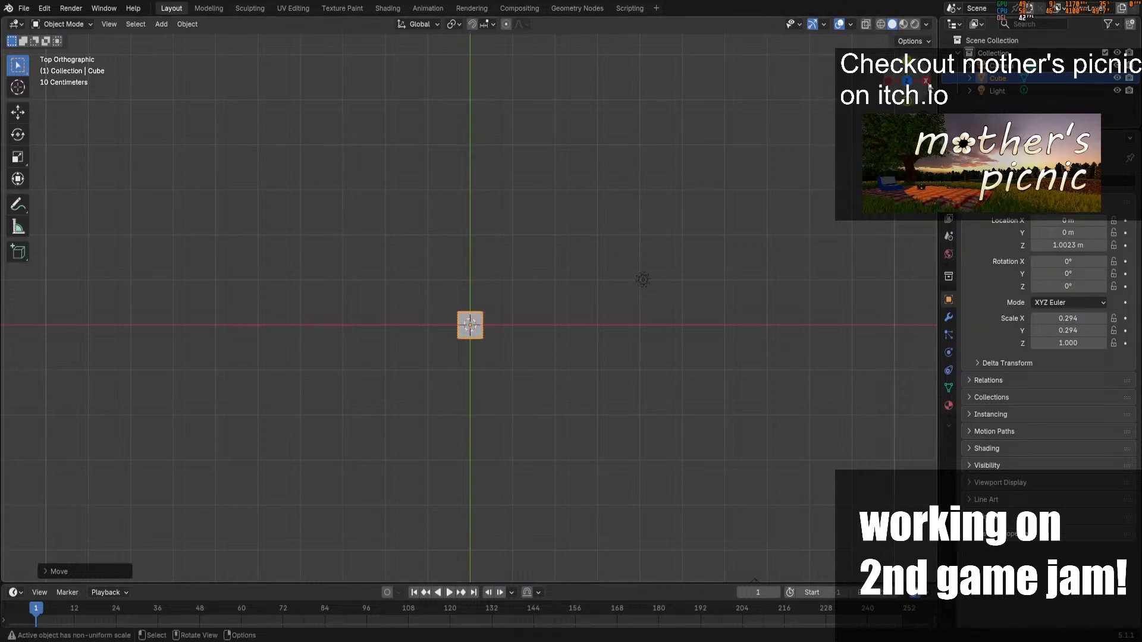
key(KP_3)
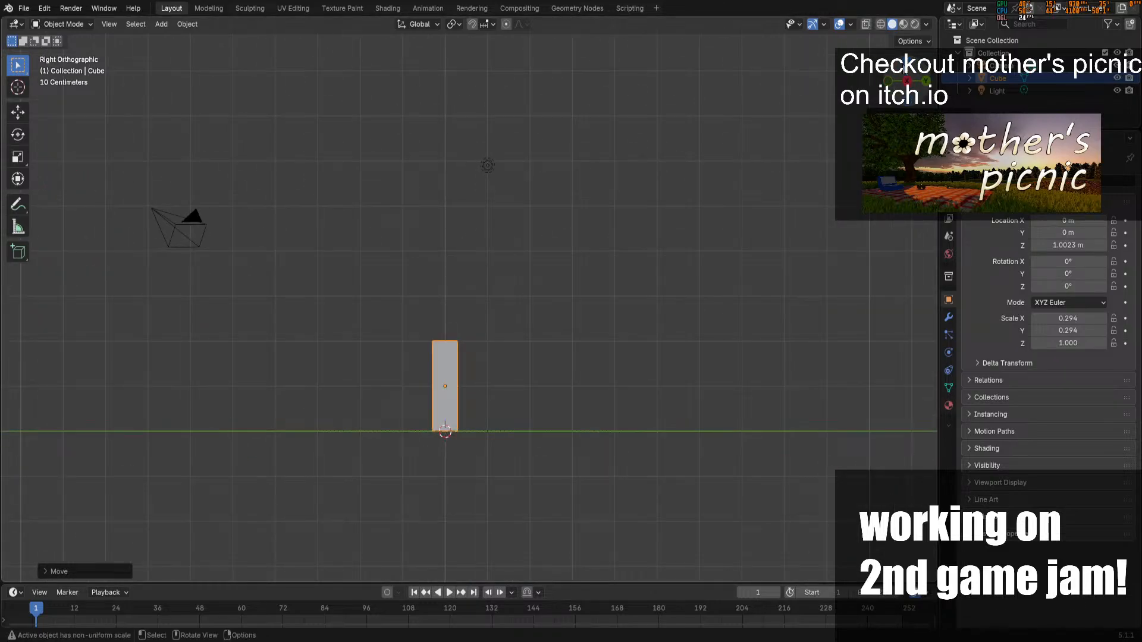
click(907, 67)
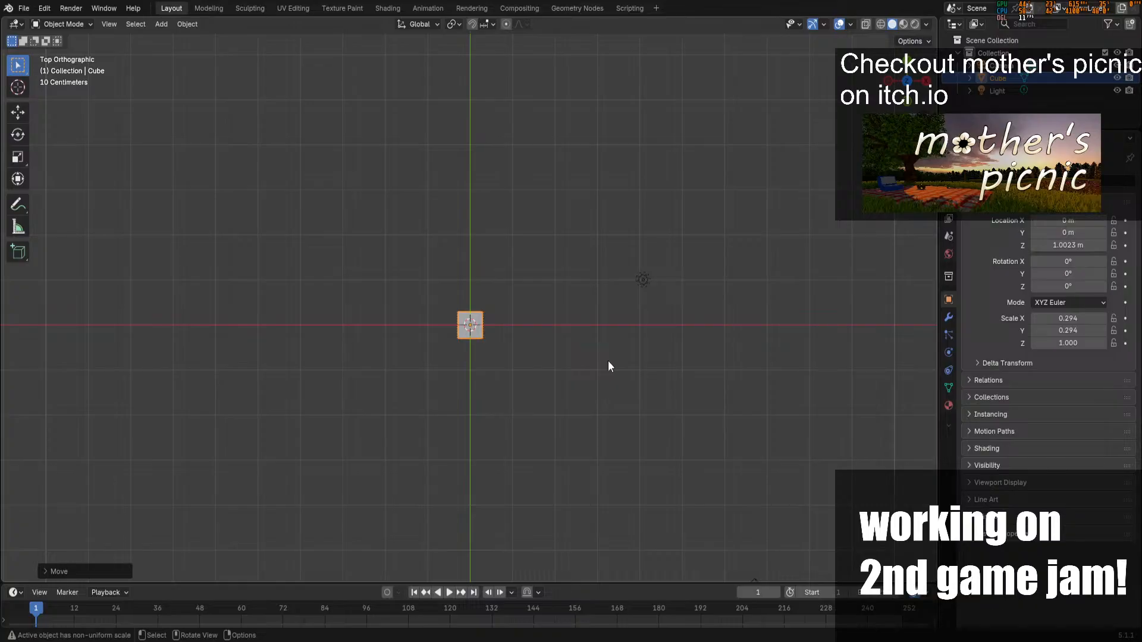
key(ctrl+a)
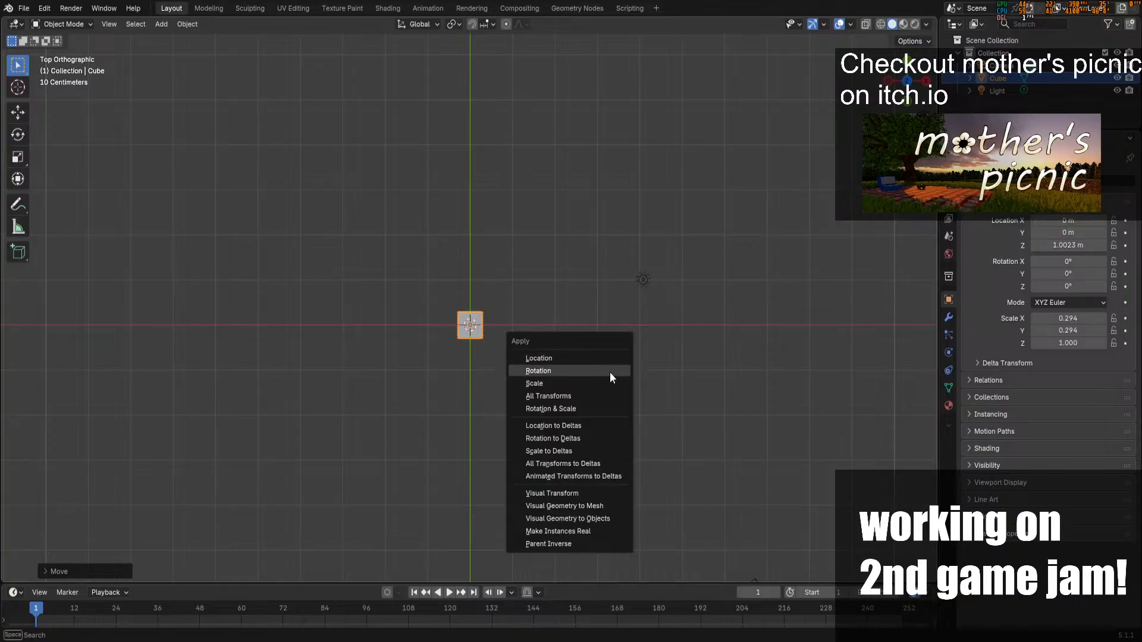
click(588, 384)
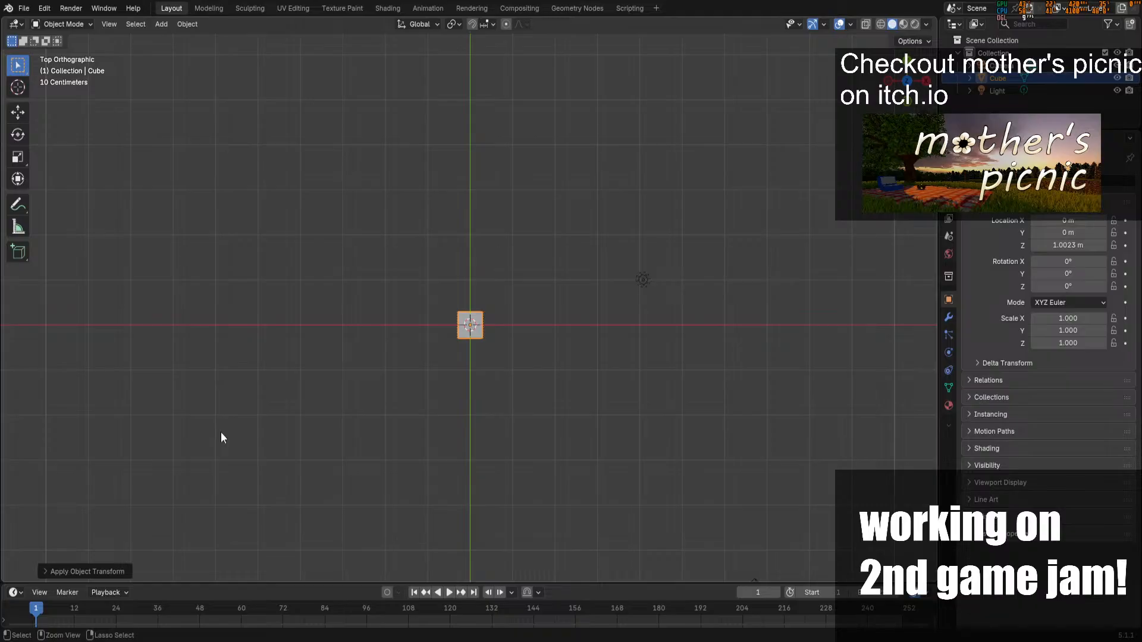
key(ctrl+s)
Measure the block's height from base to top edge in the front view and remove the ruler
scroll(476, 370, up, 4)
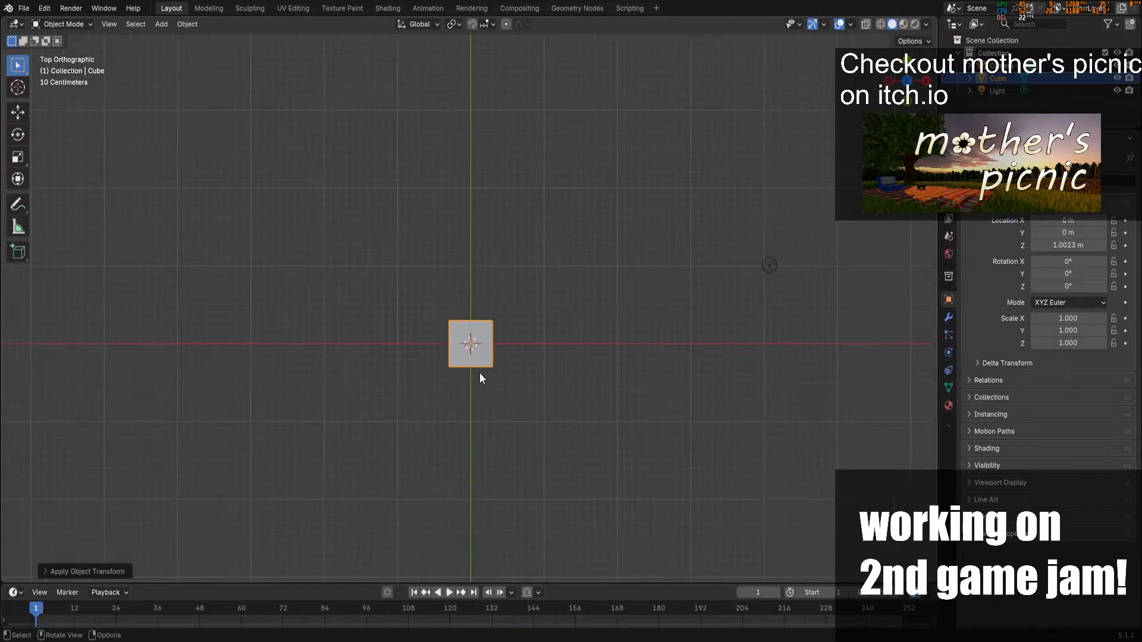
click(908, 105)
scroll(474, 381, down, 3)
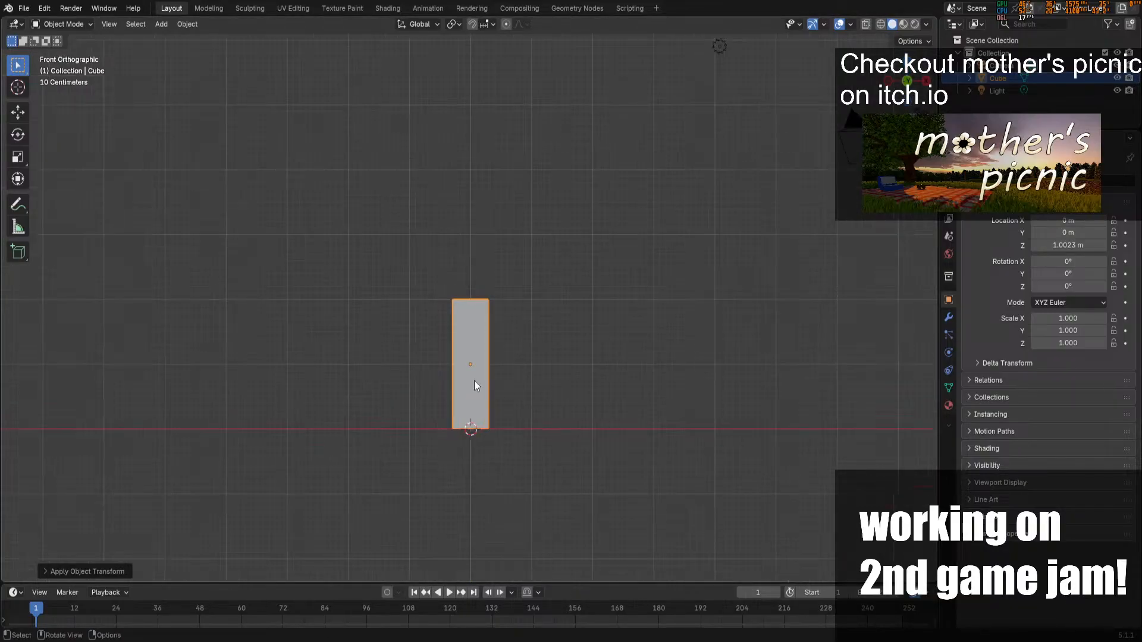
click(18, 204)
click(18, 225)
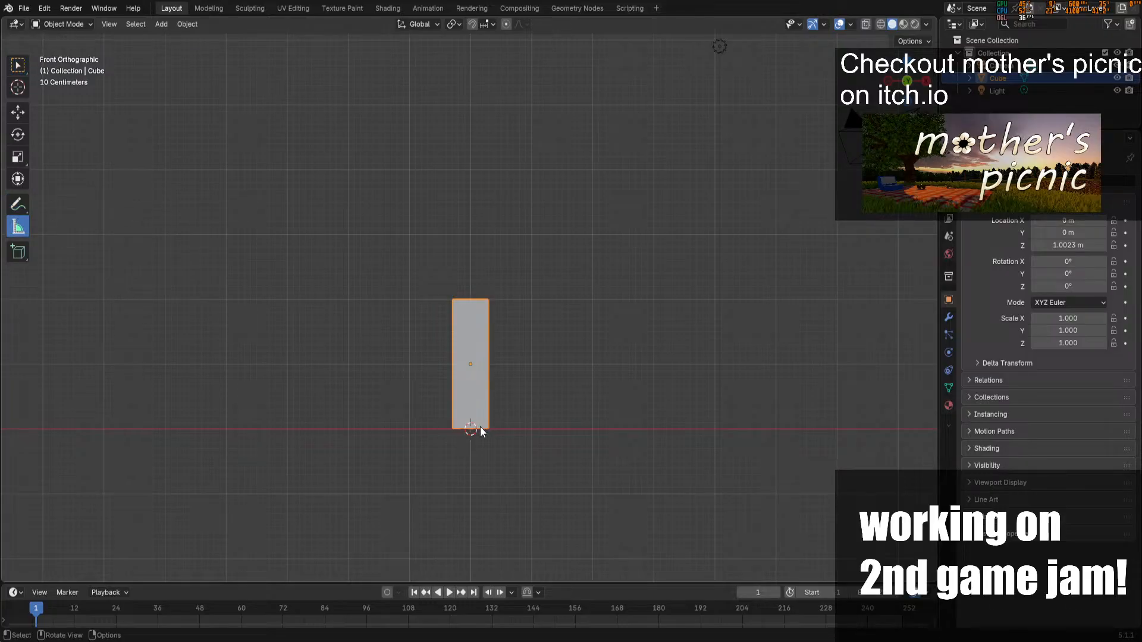
drag(480, 427, 492, 298)
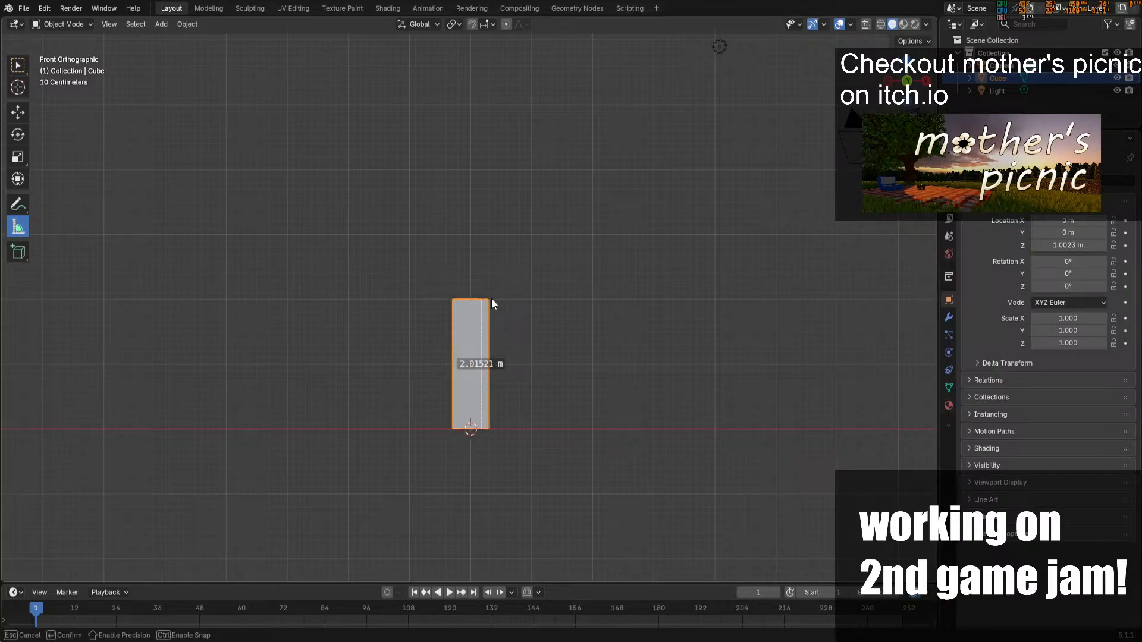
drag(492, 298, 492, 298)
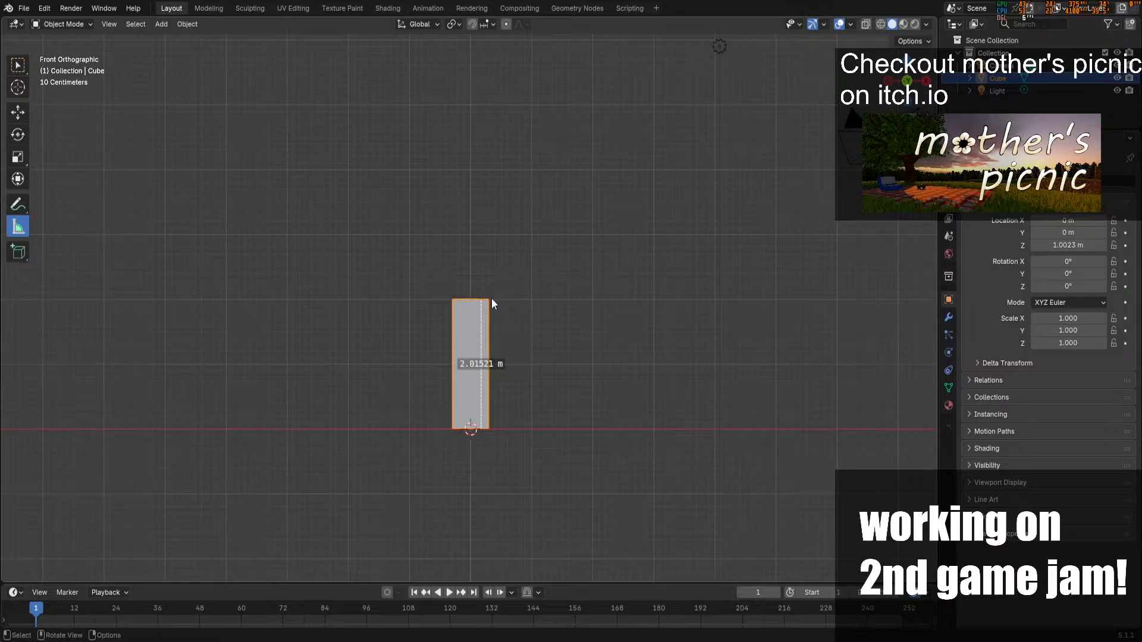
key(Delete)
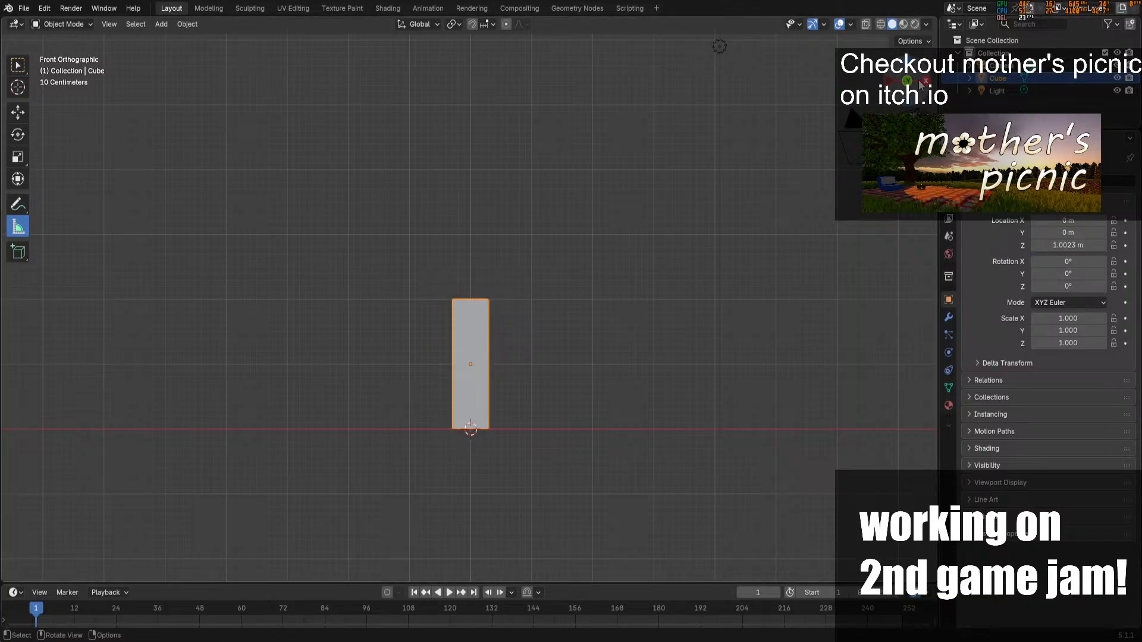
Examine the block in perspective and its size against the surrounding grid from the top view
middle_drag(457, 419, 665, 309)
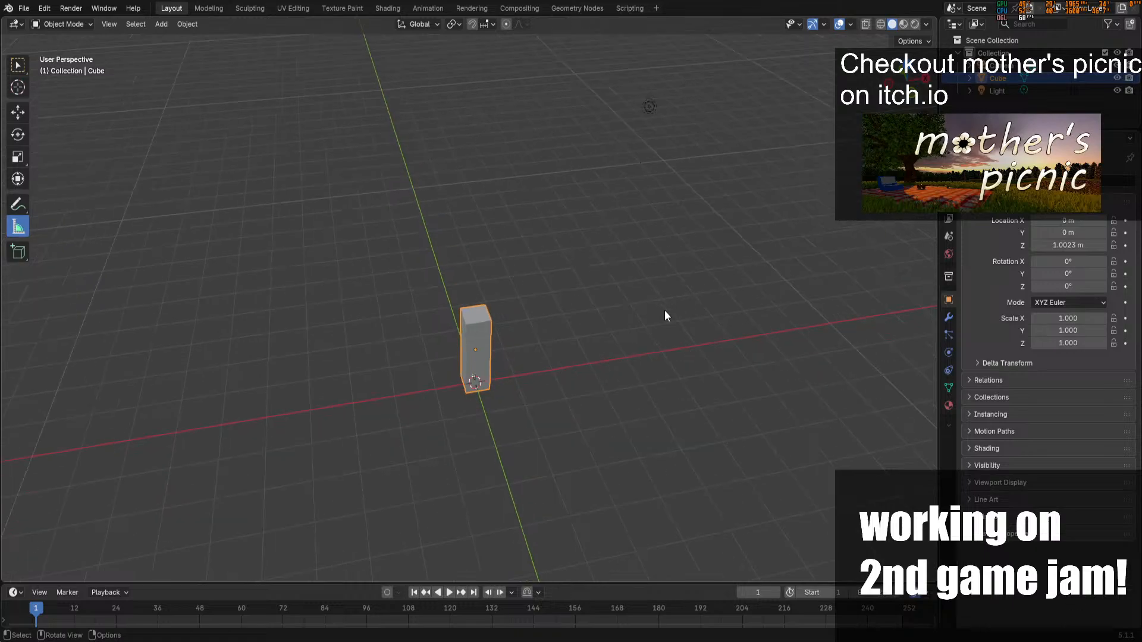
middle_drag(910, 75, 517, 399)
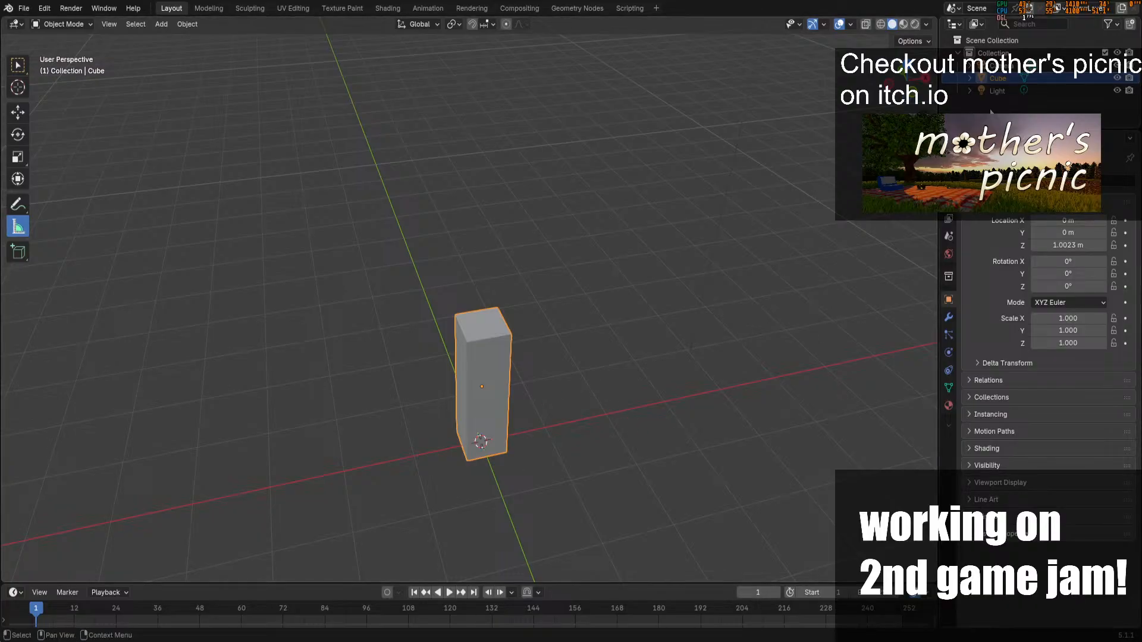
middle_drag(505, 510, 417, 504)
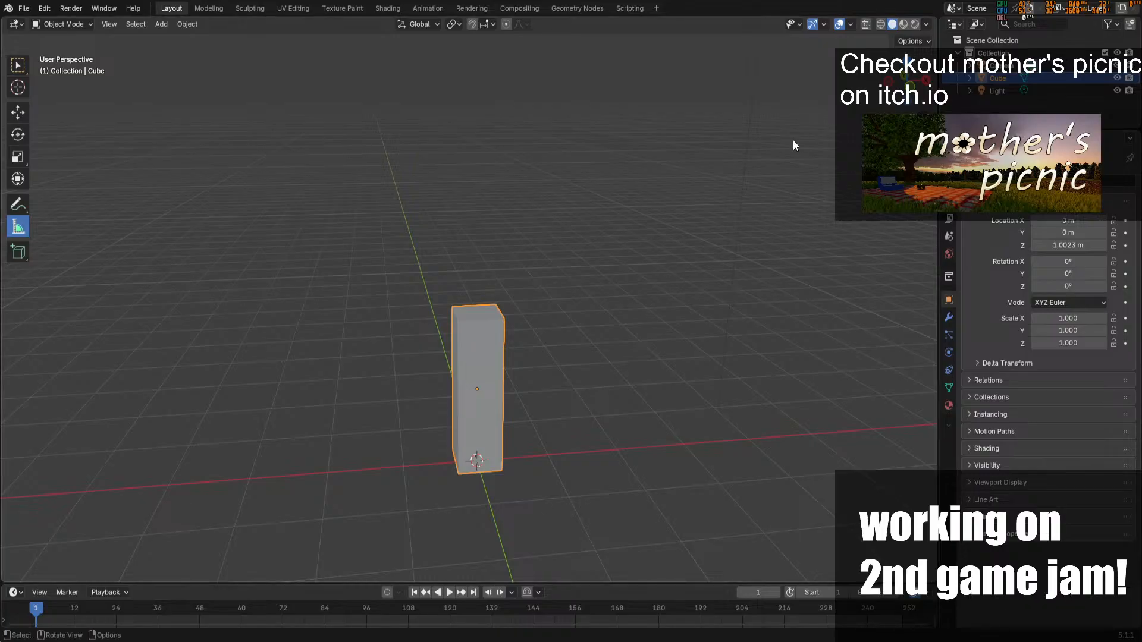
click(910, 72)
scroll(664, 314, down, 5)
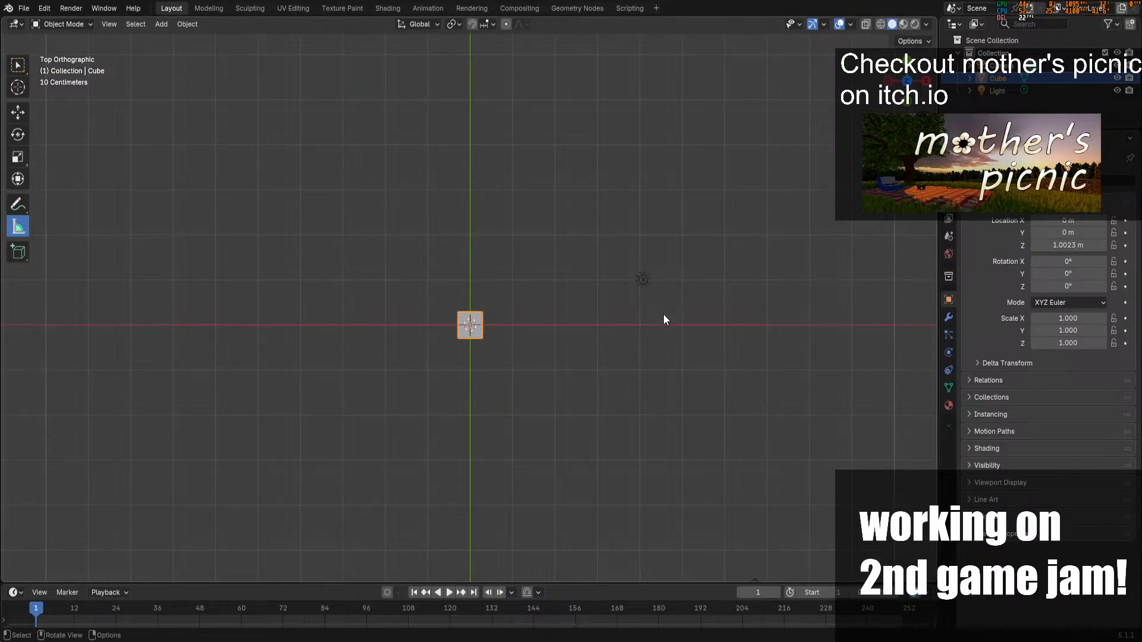
shift+middle_drag(934, 245, 751, 287)
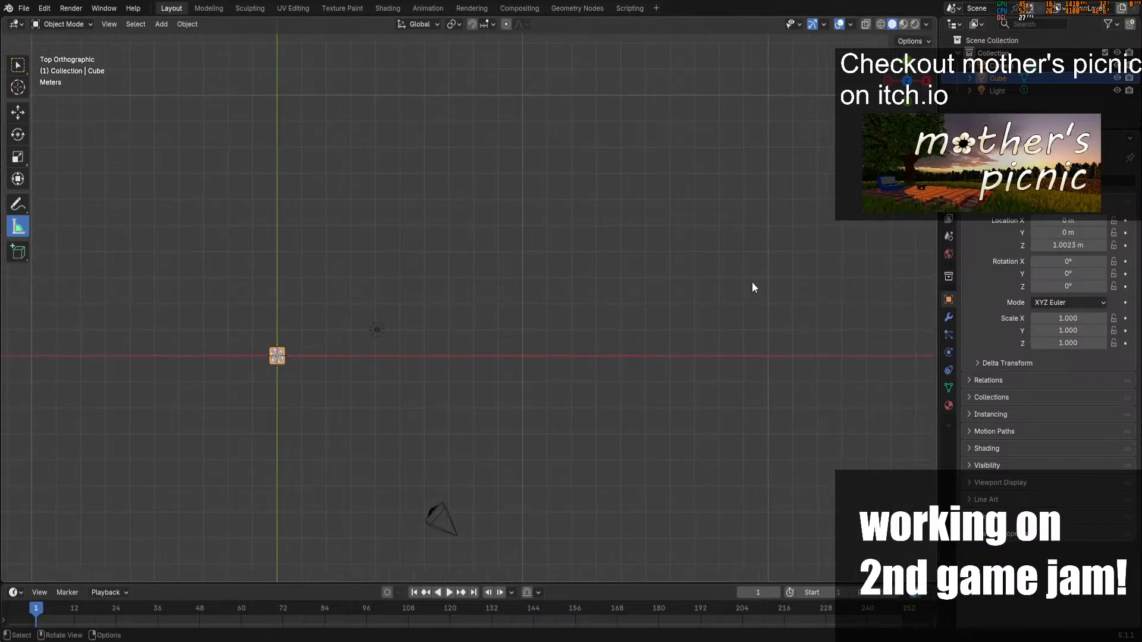
scroll(519, 474, down, 1)
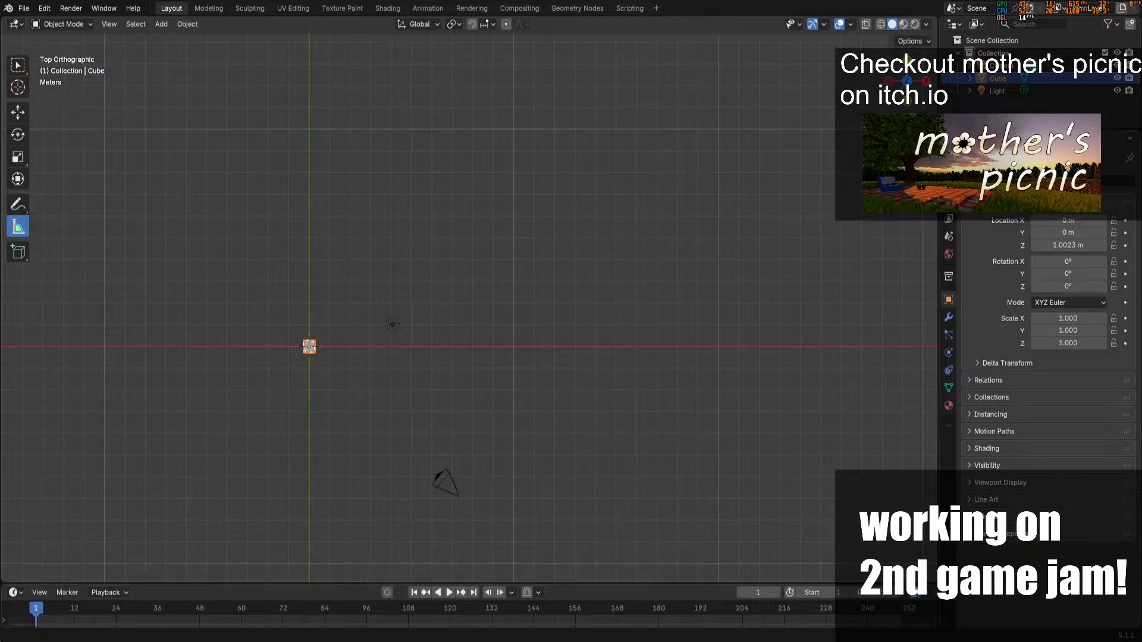
scroll(477, 472, up, 2)
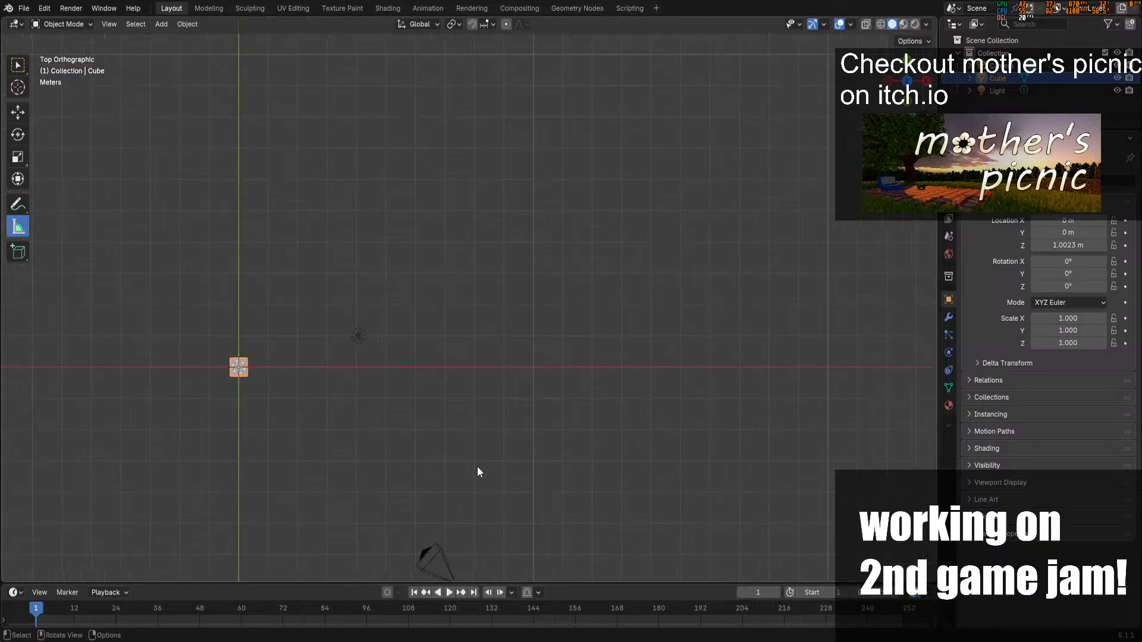
scroll(477, 467, up, 1)
scroll(477, 465, down, 3)
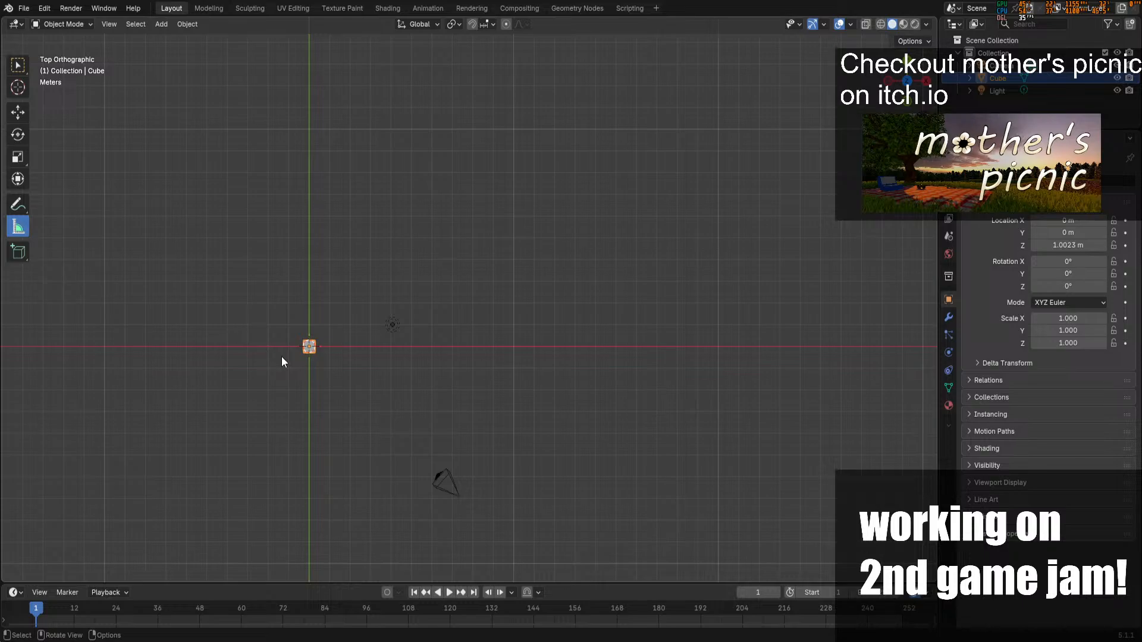
scroll(295, 347, up, 2)
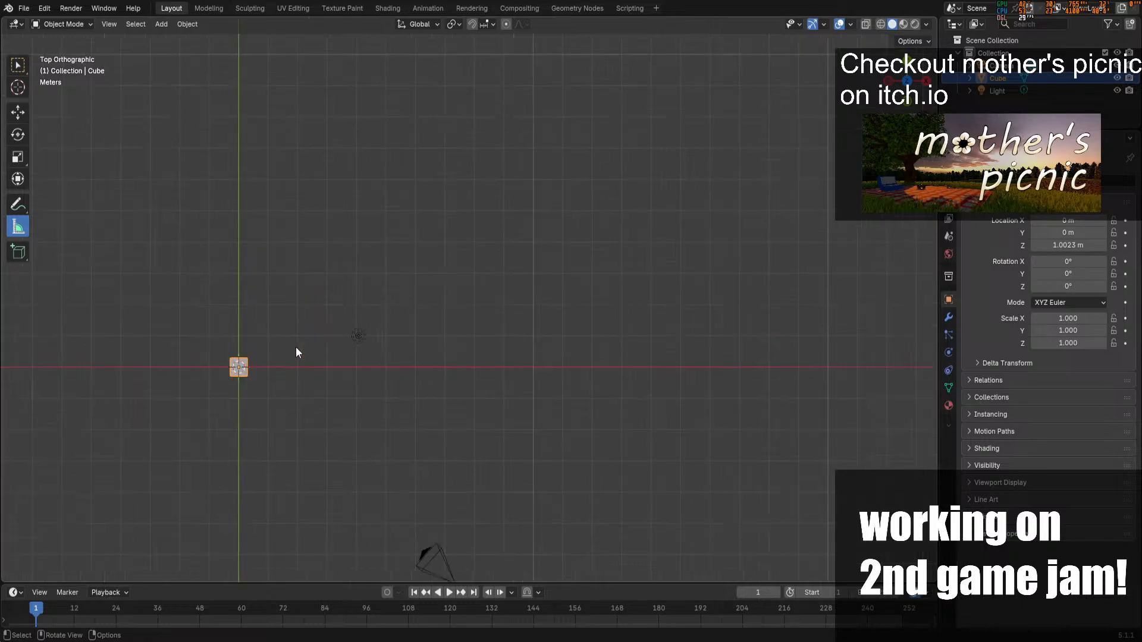
scroll(294, 346, down, 3)
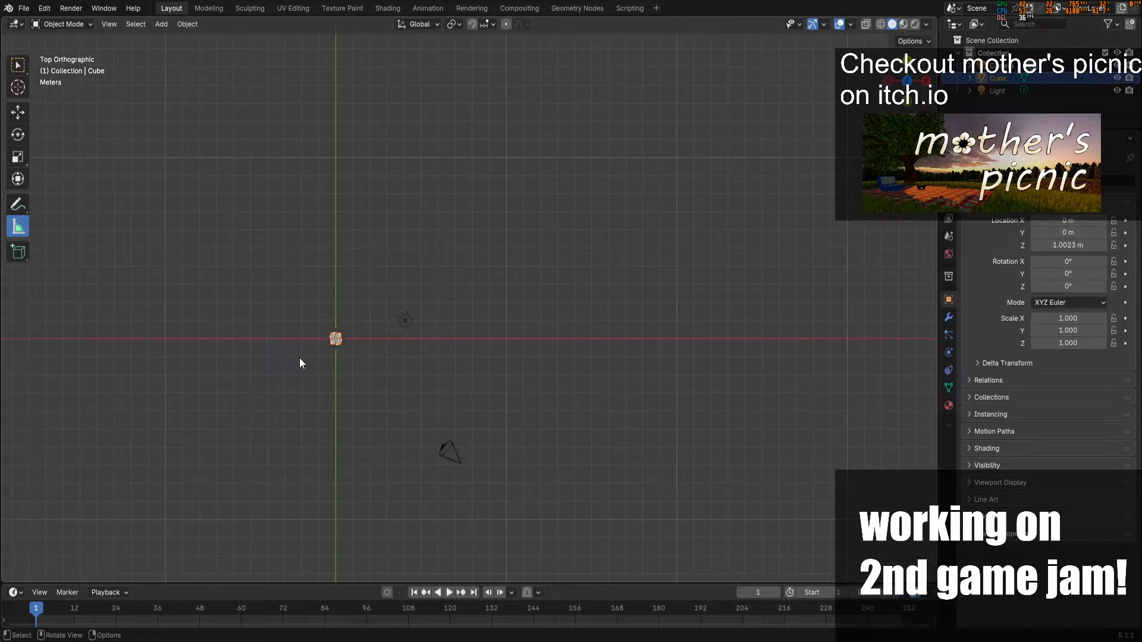
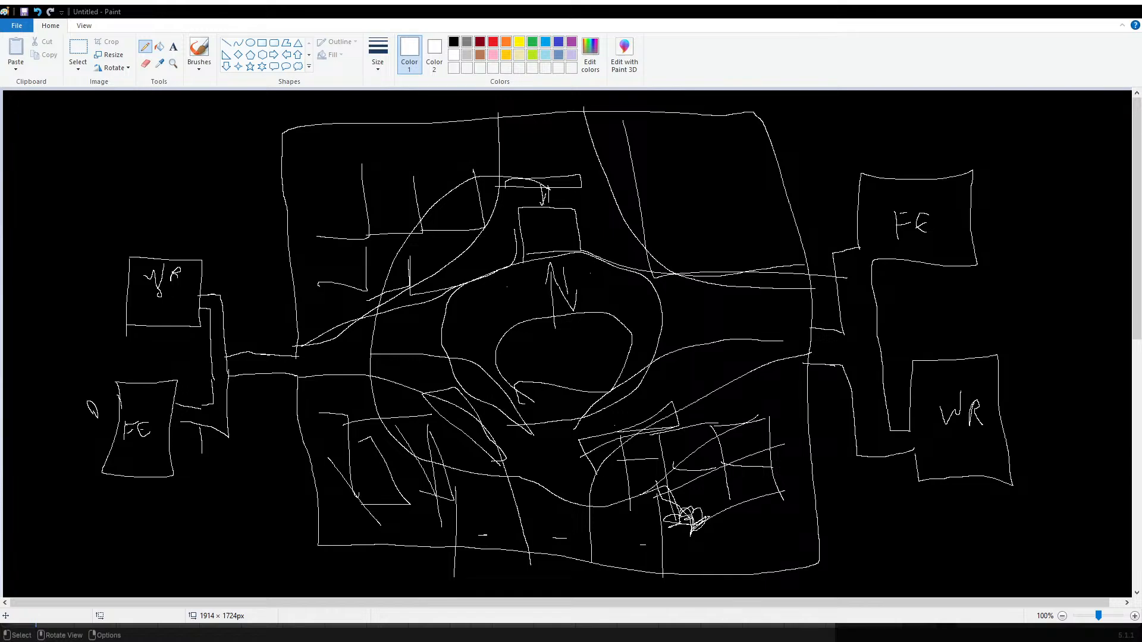
key(g)
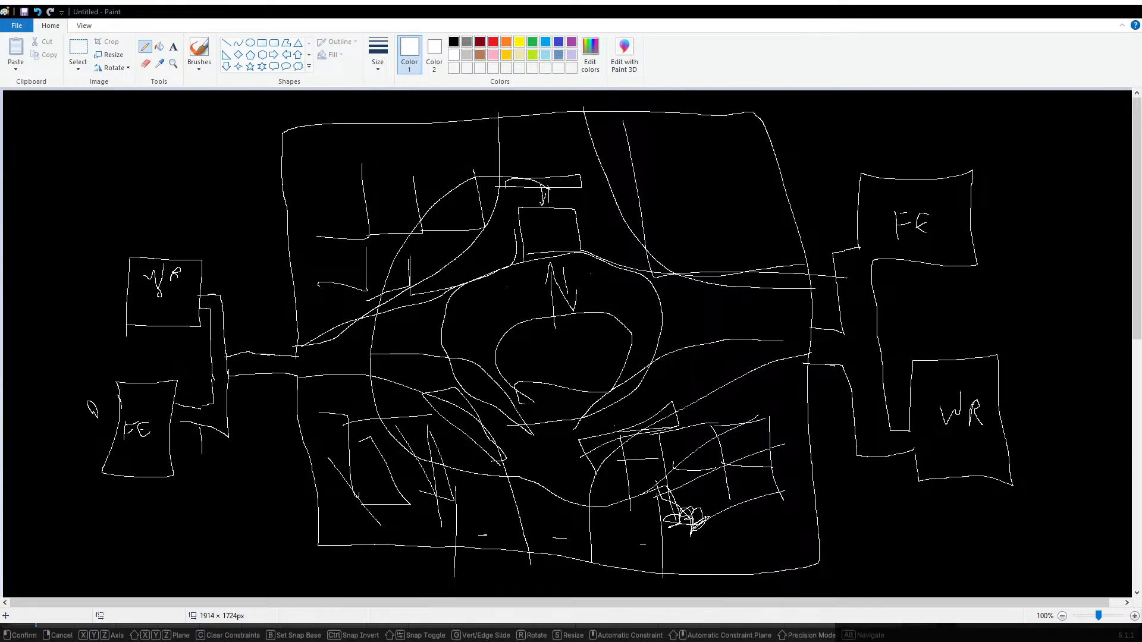
key(Return)
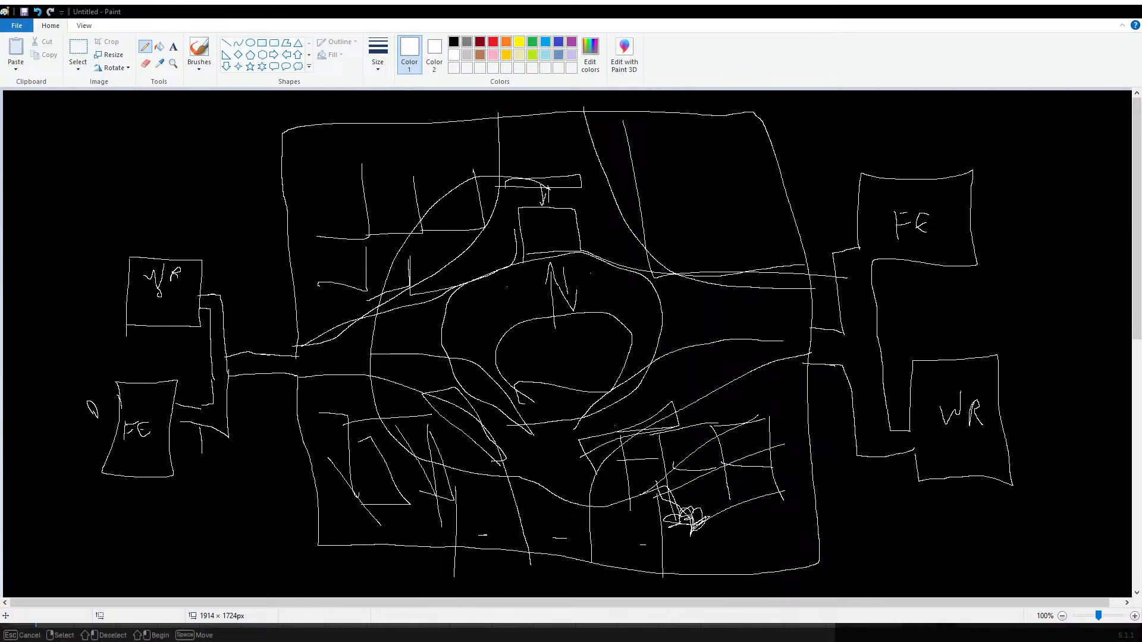
key(g)
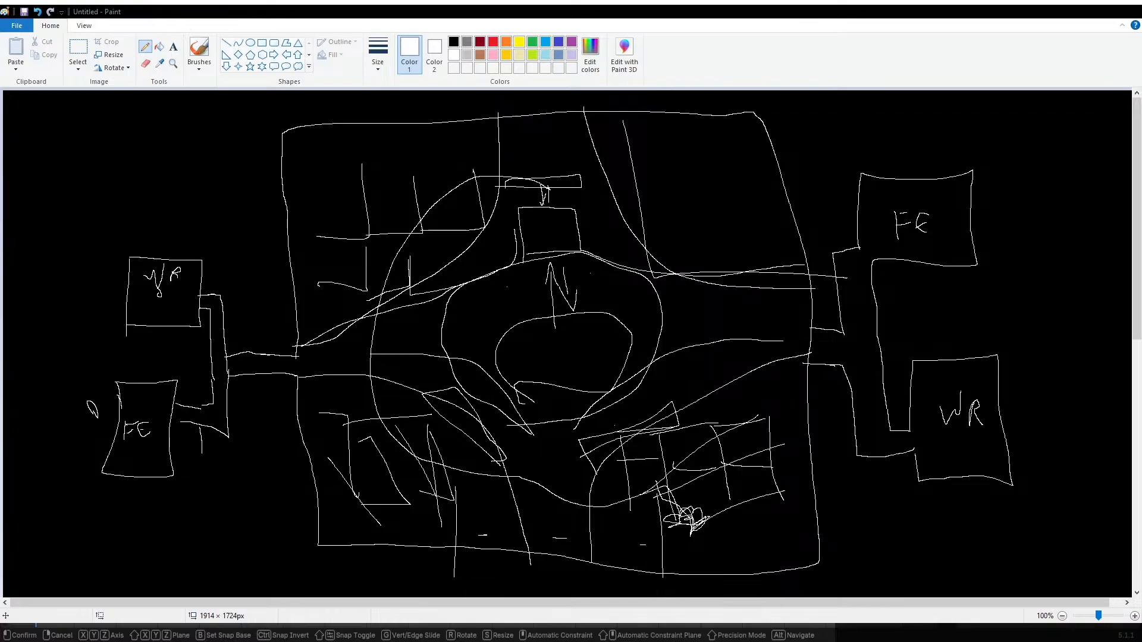
key(z)
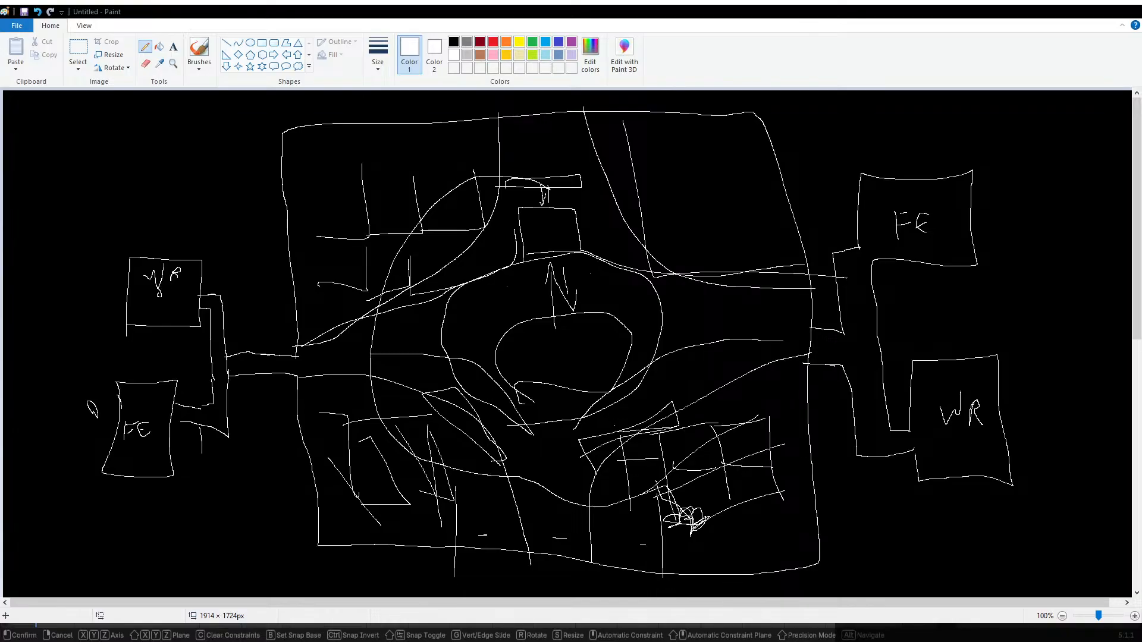
key(Return)
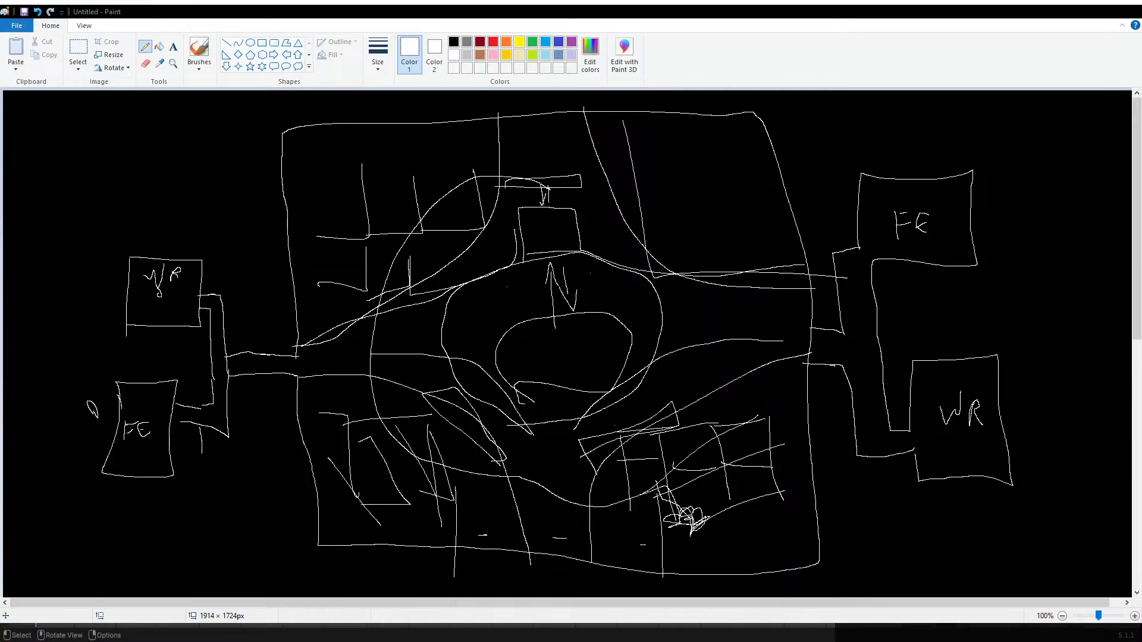
key(g)
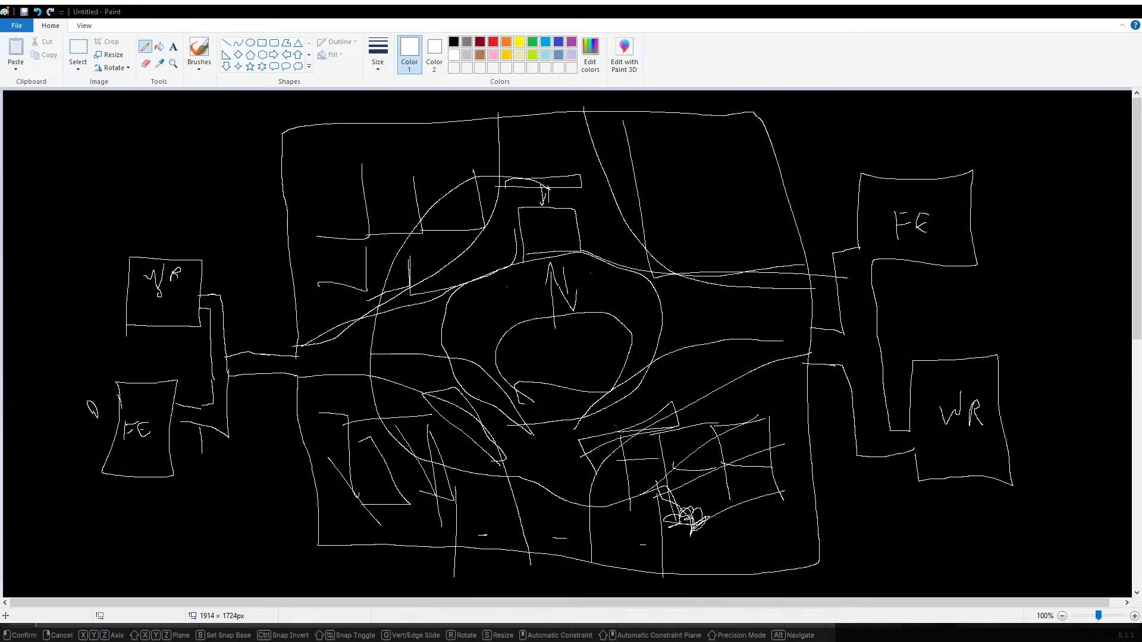
key(z)
key(Return)
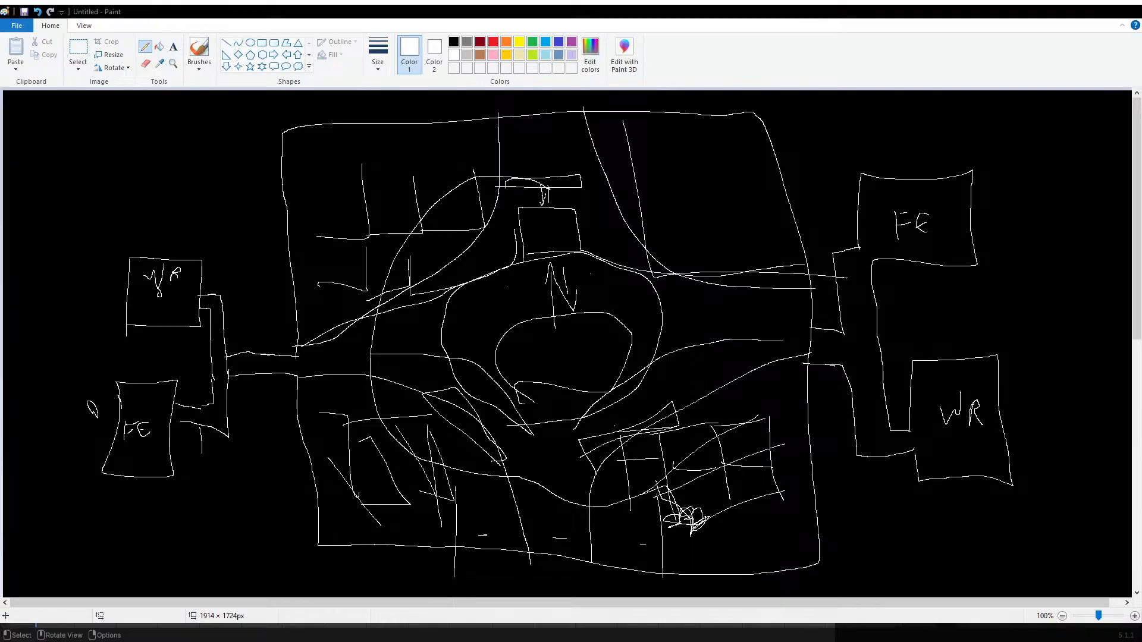
key(g)
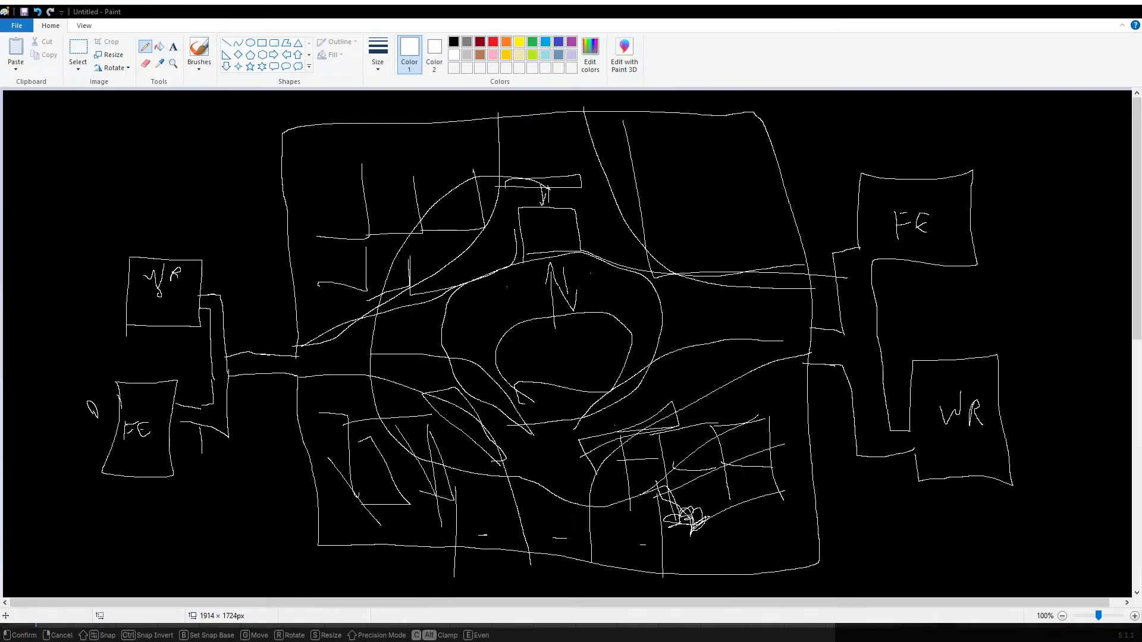
key(Return)
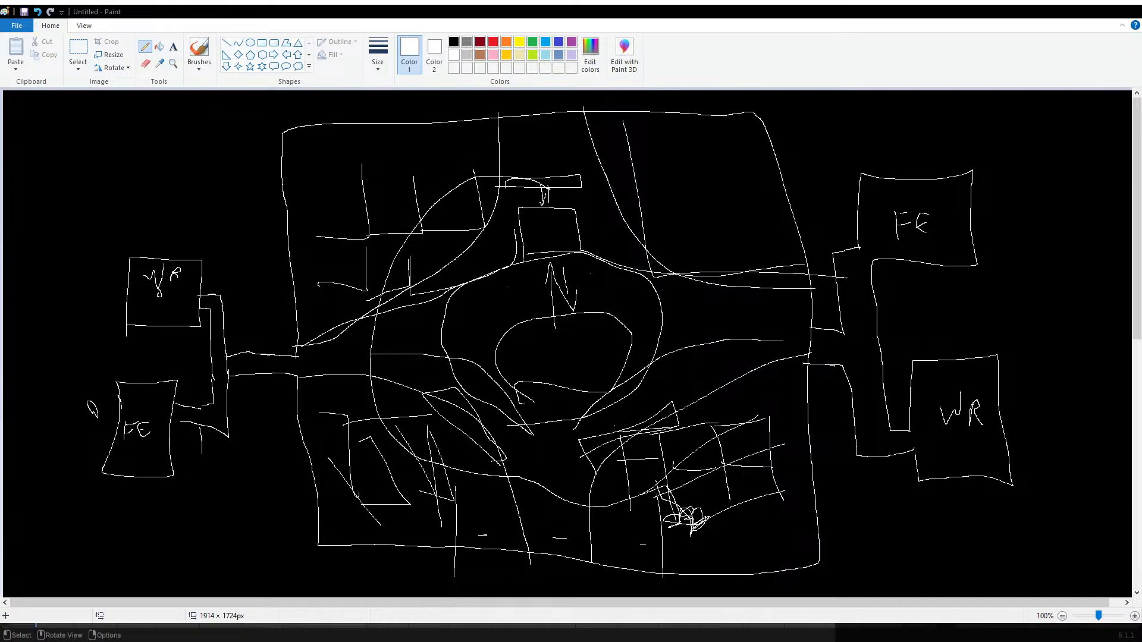
key(g)
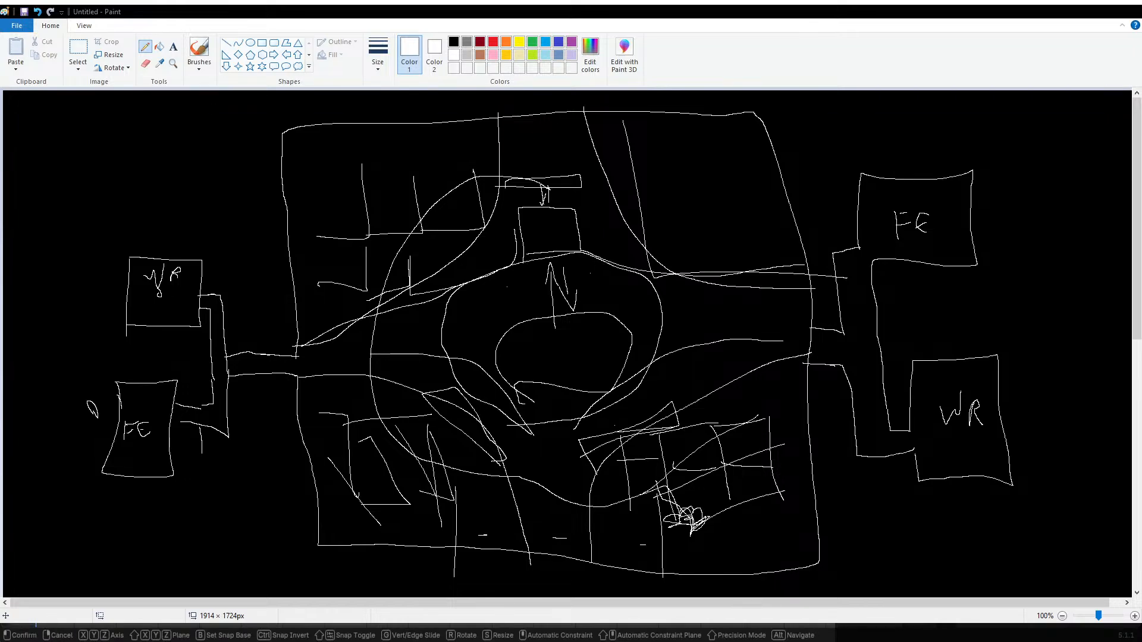
key(x)
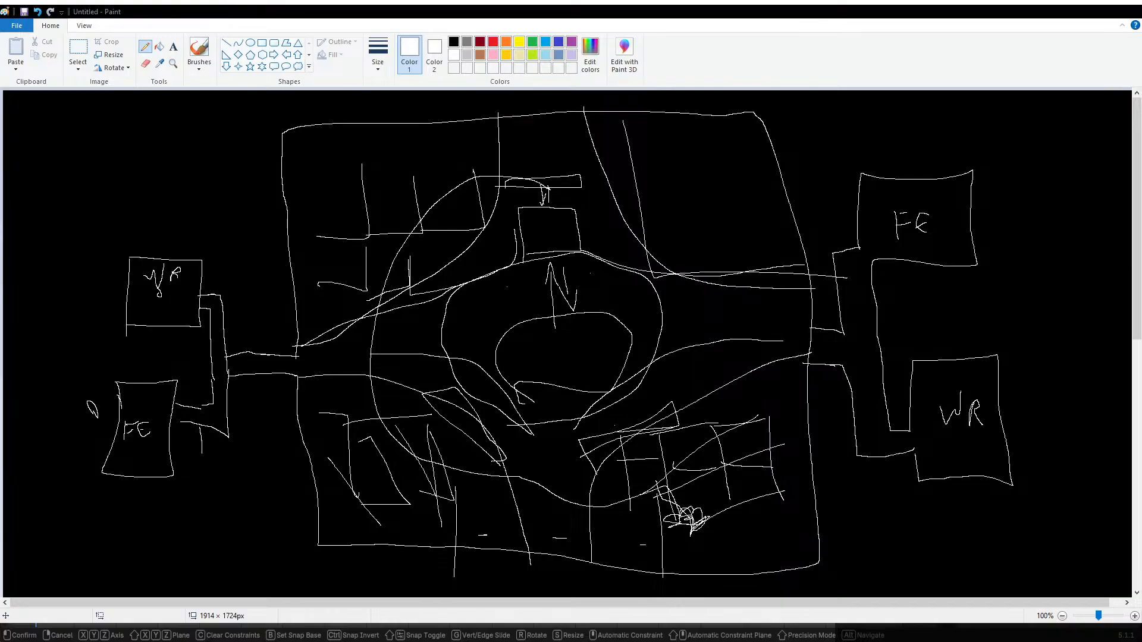
key(Return)
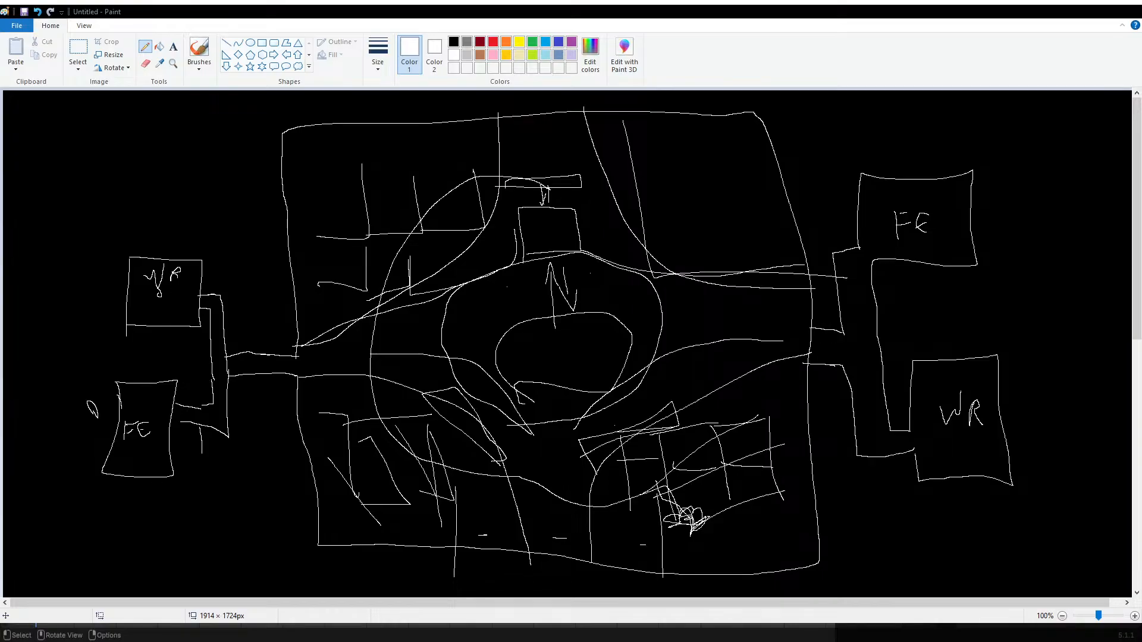
key(g)
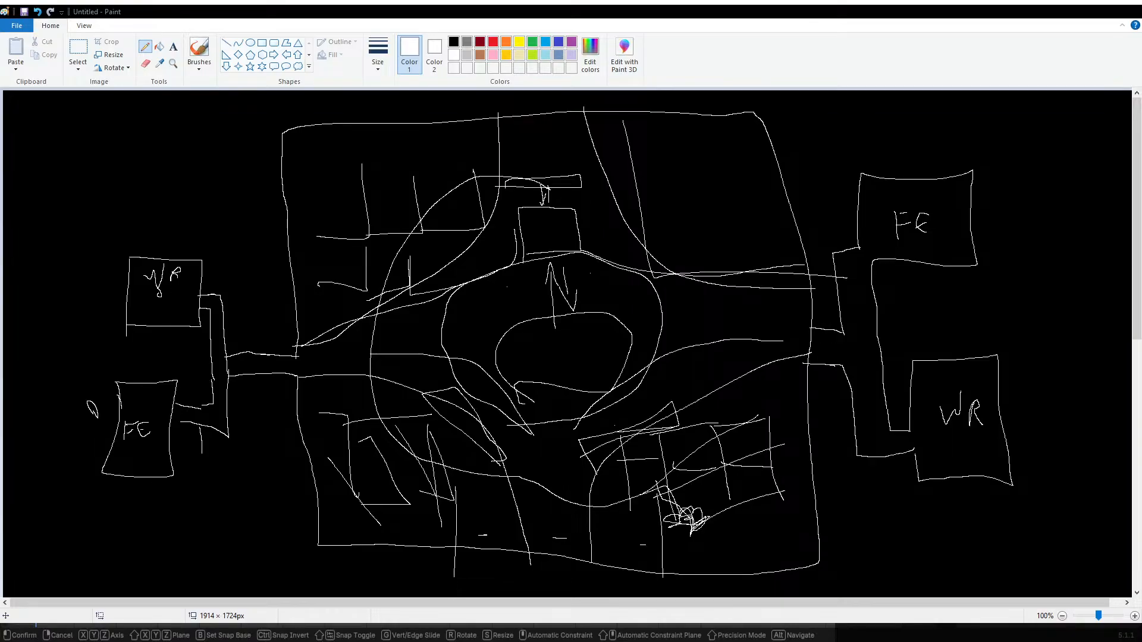
key(z)
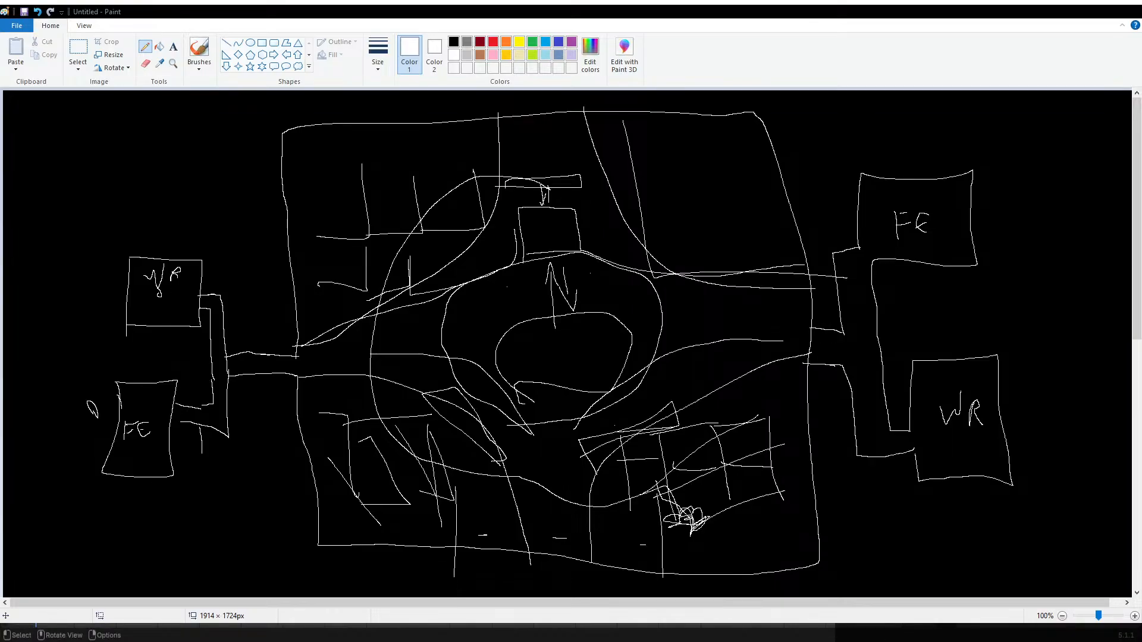
key(z)
key(z)
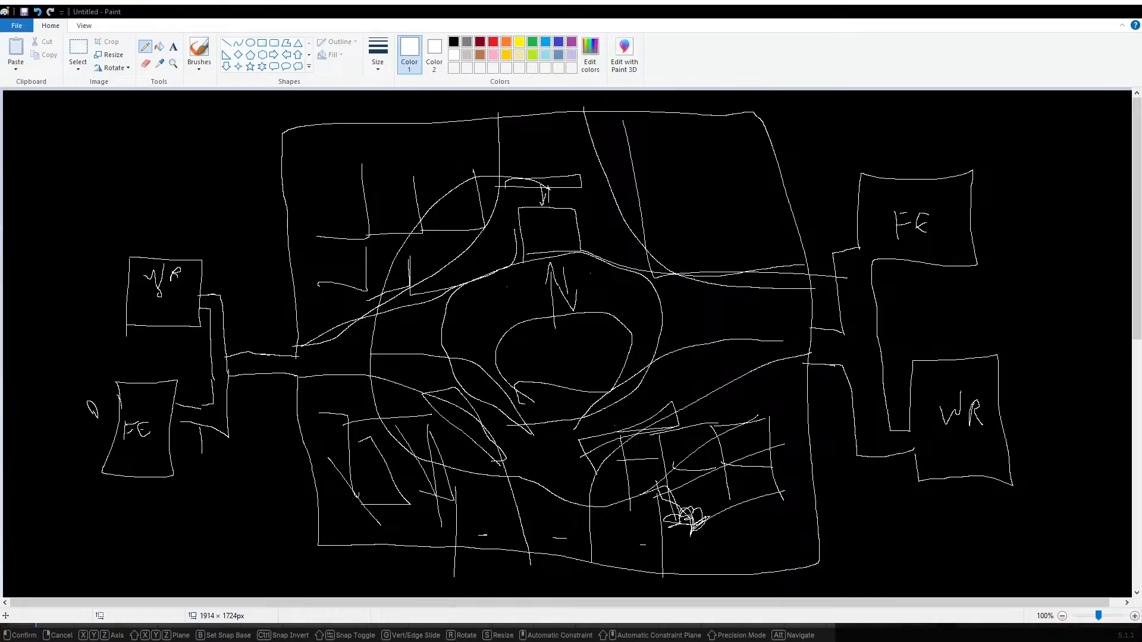
key(z)
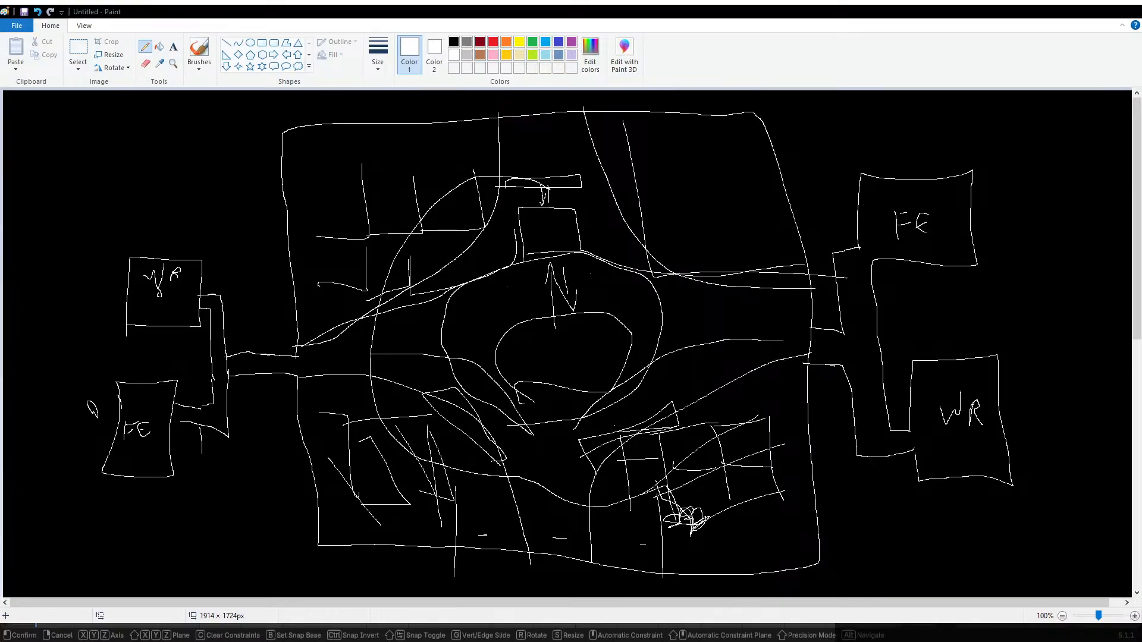
key(Return)
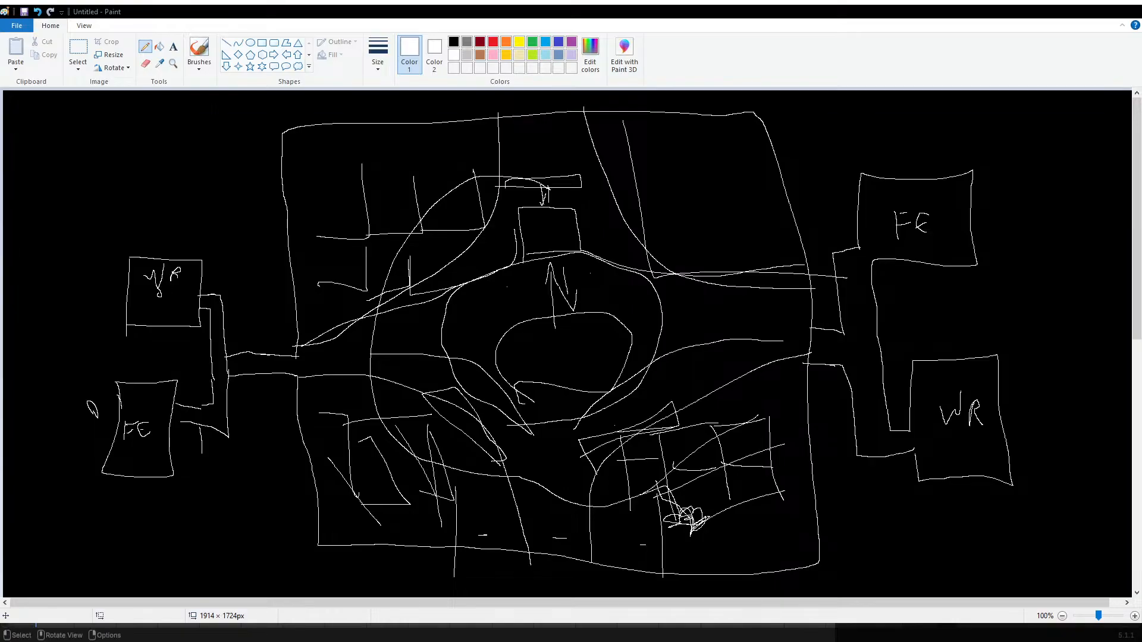
key(ctrl+b)
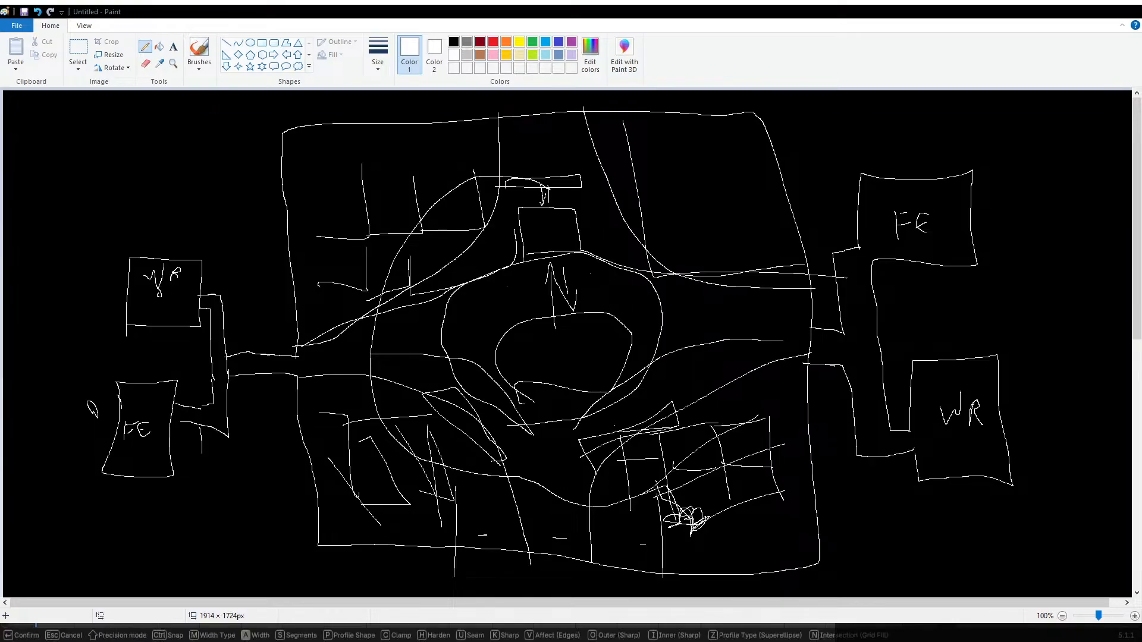
key(Return)
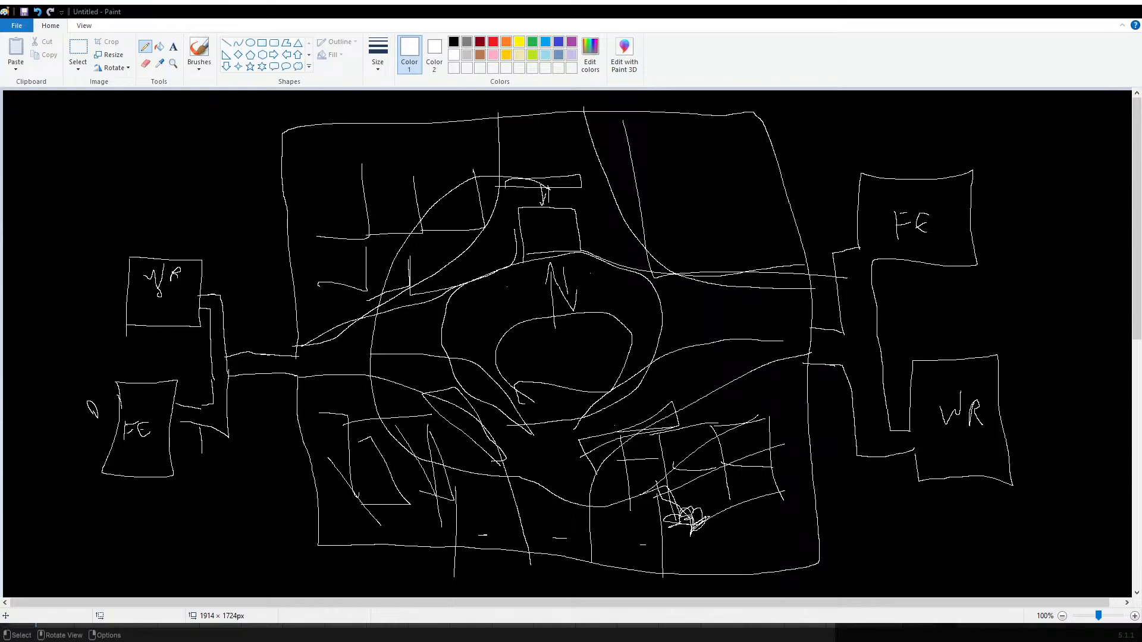
key(g)
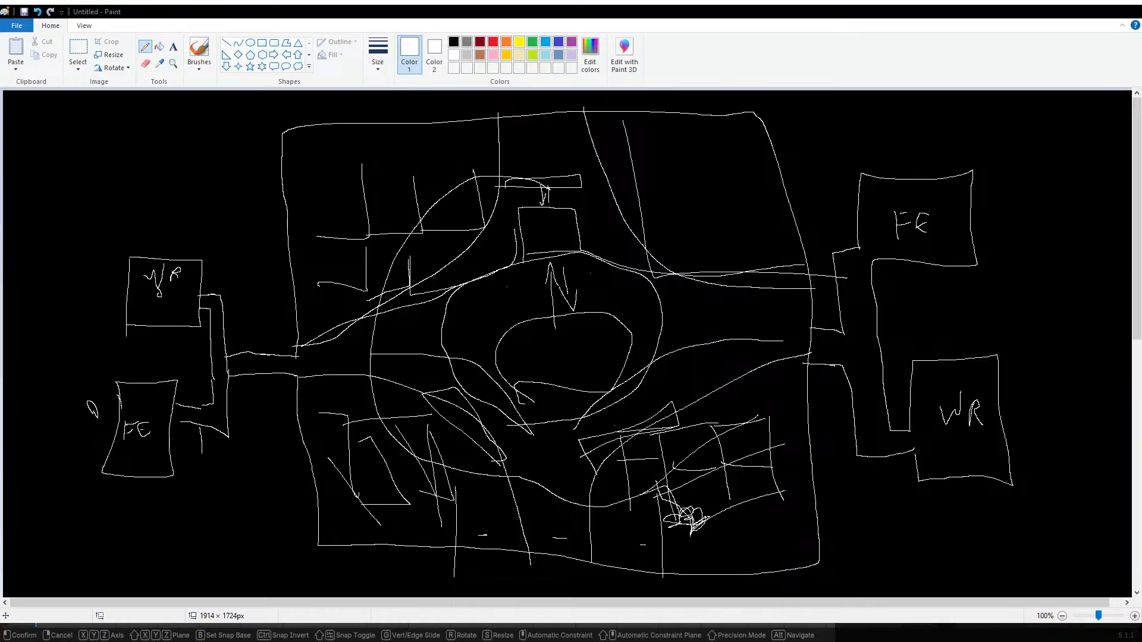
key(z)
key(Return)
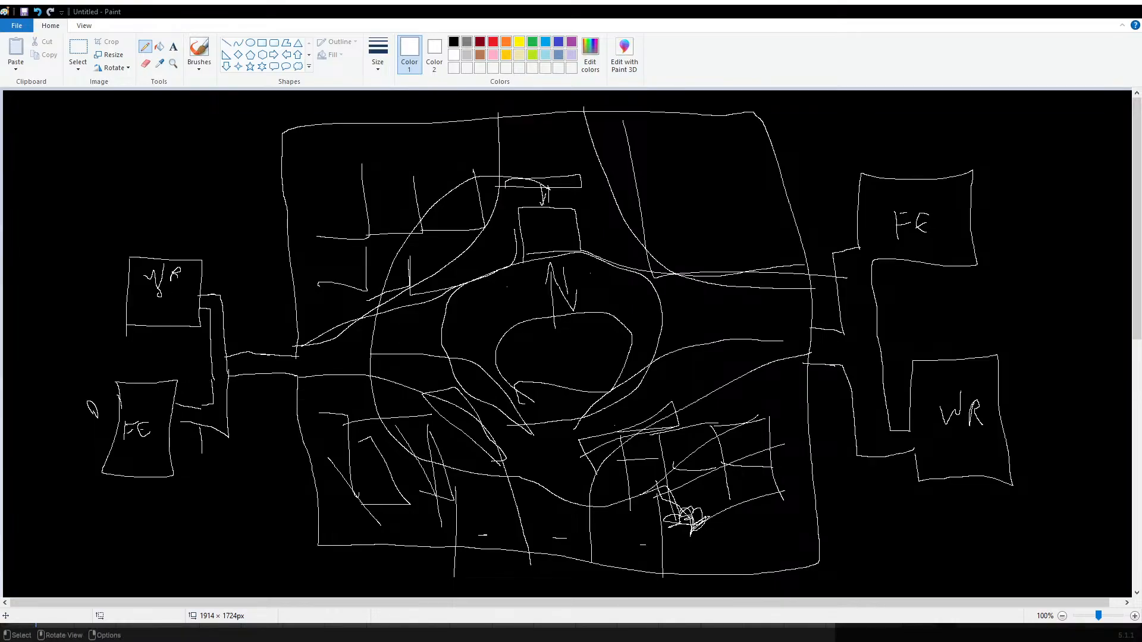
key(g)
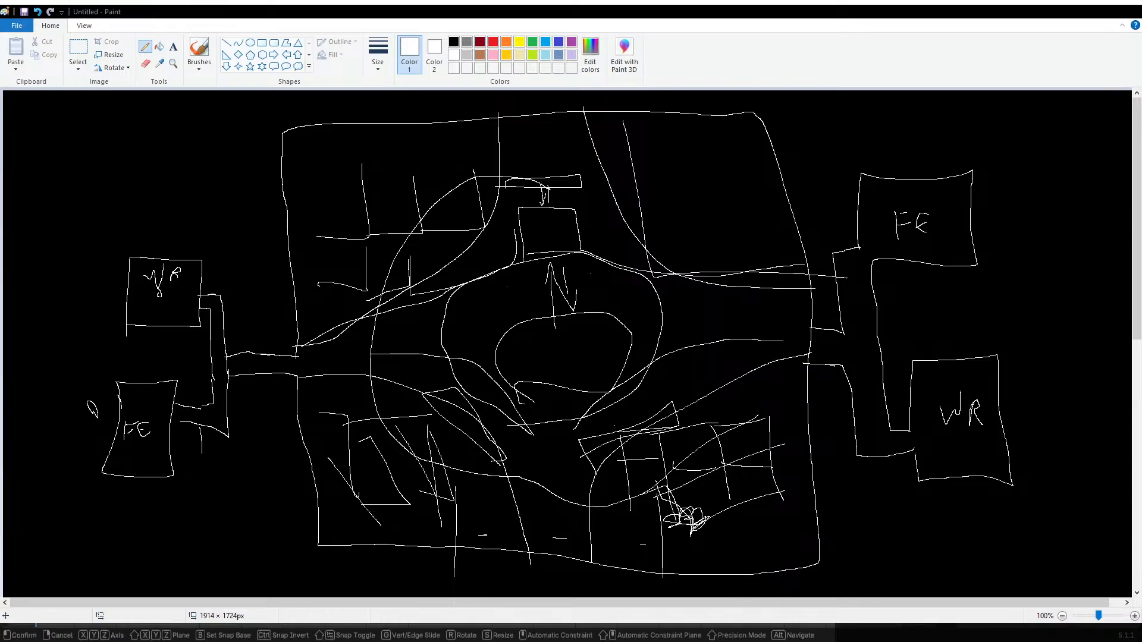
key(z)
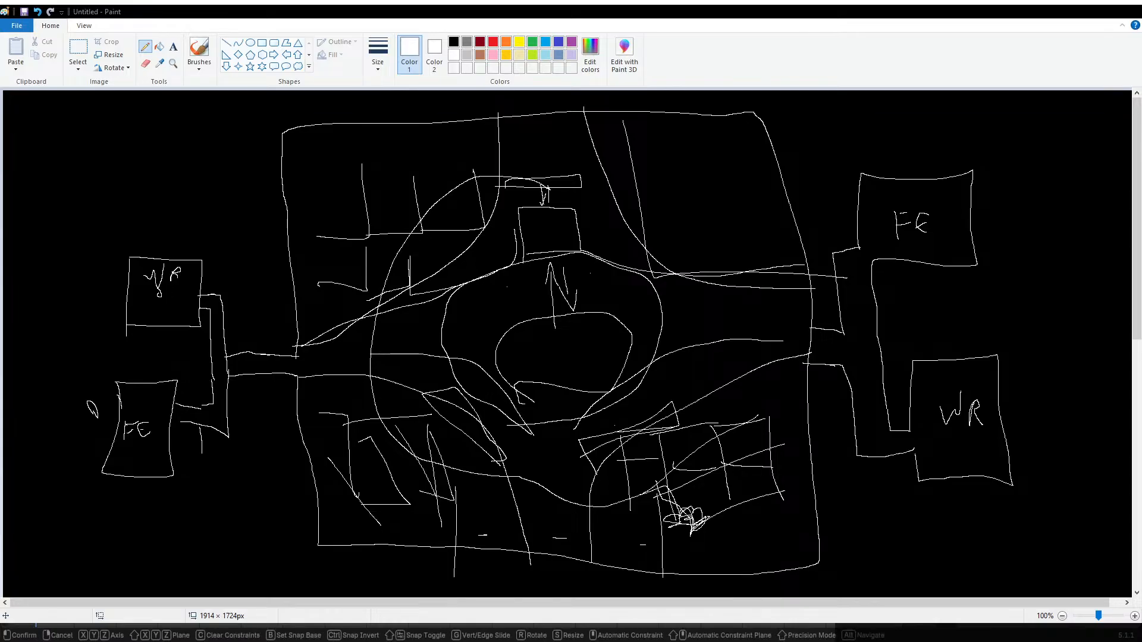
key(Return)
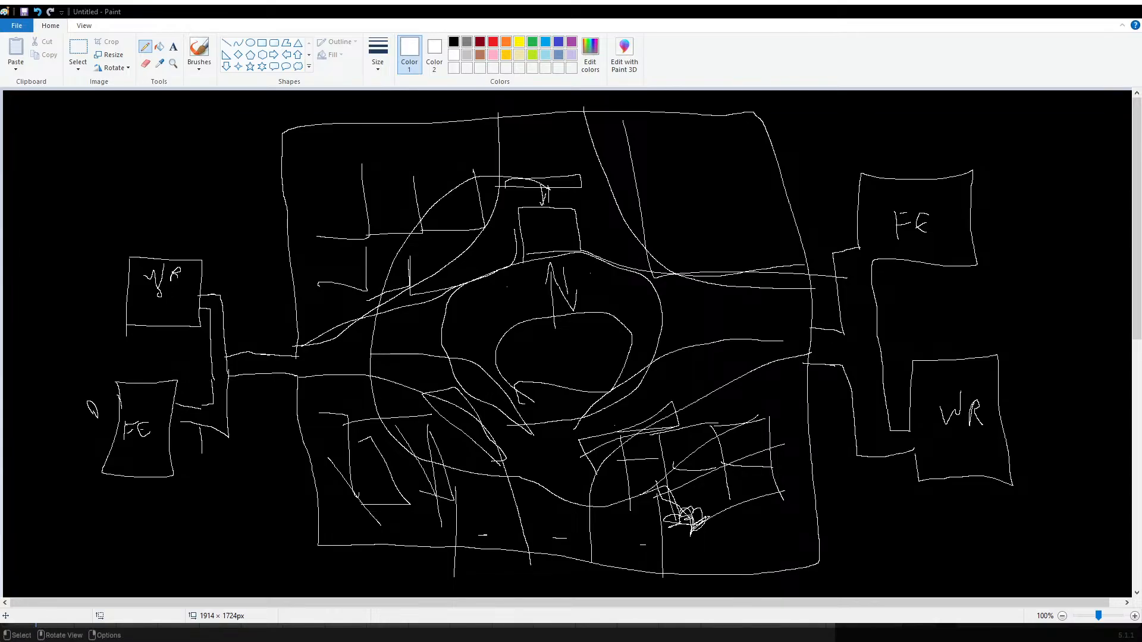
key(g)
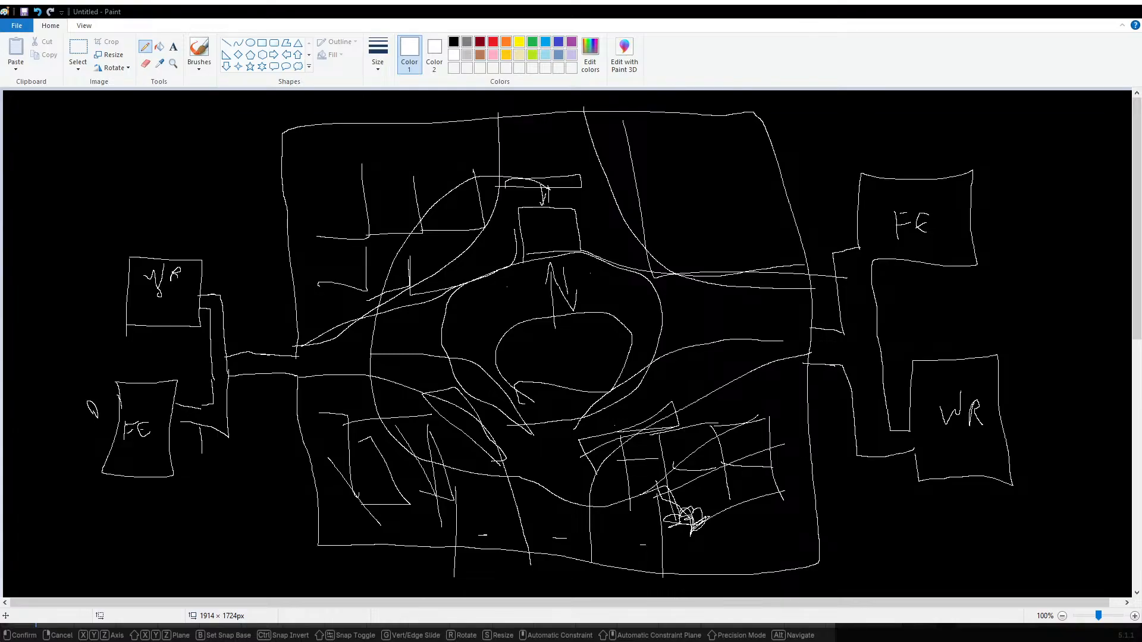
key(z)
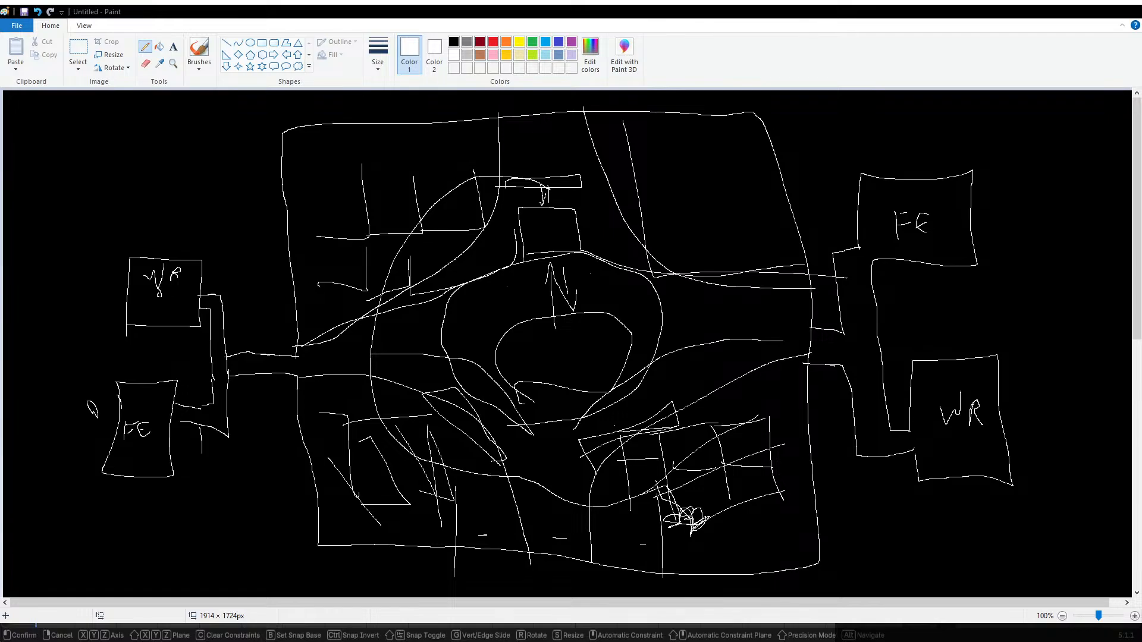
key(Return)
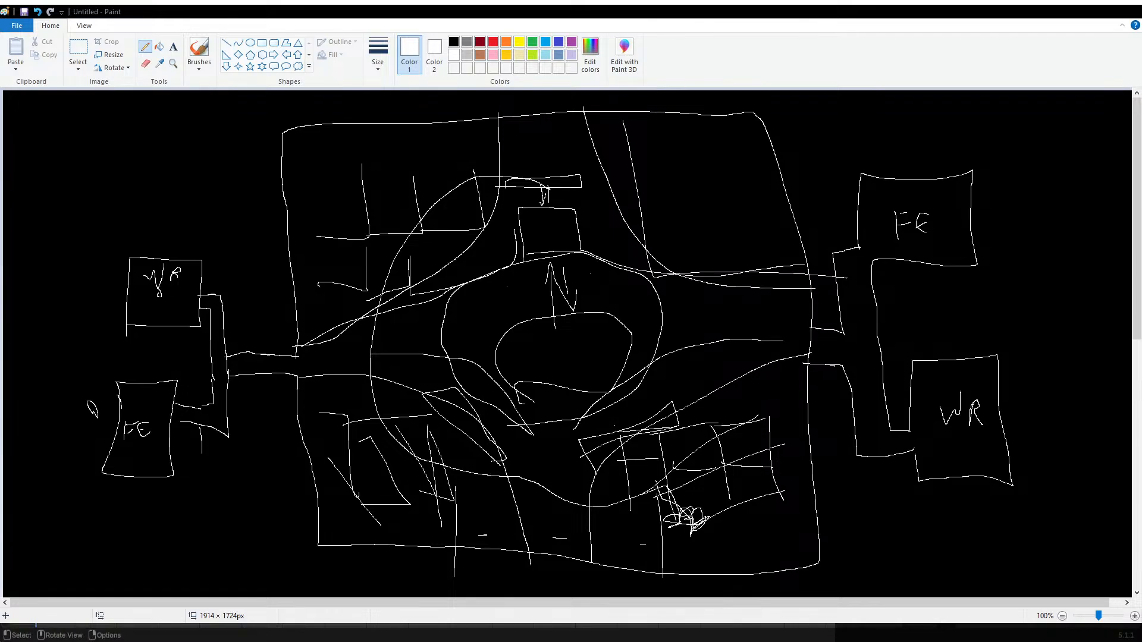
key(ctrl)
key(g)
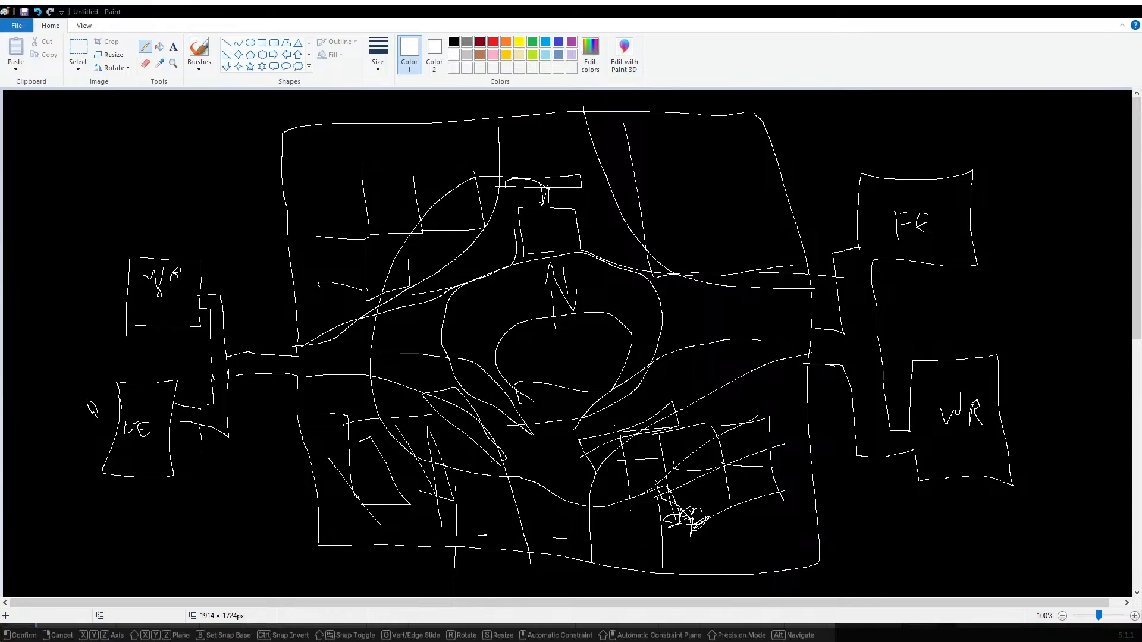
key(Return)
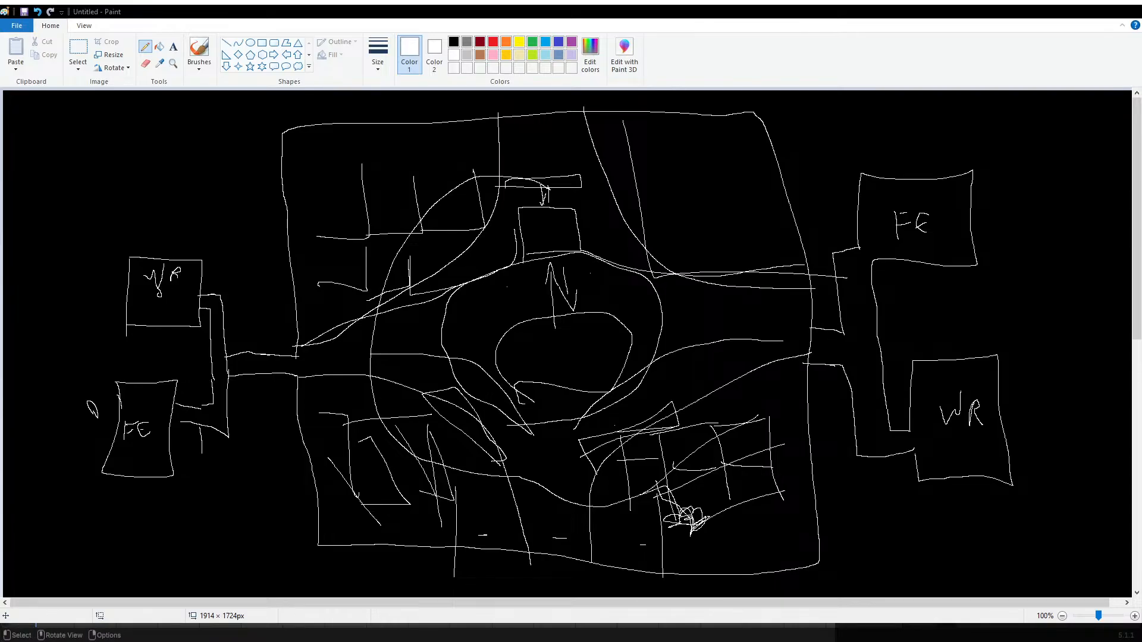
key(g)
key(Return)
key(g)
key(z)
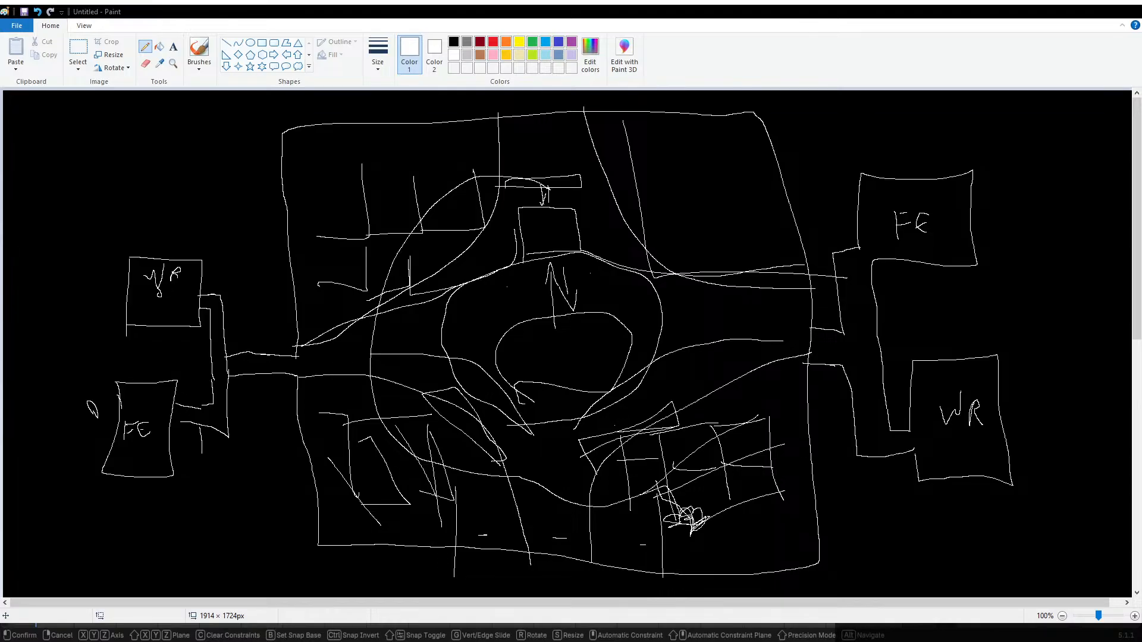
key(Return)
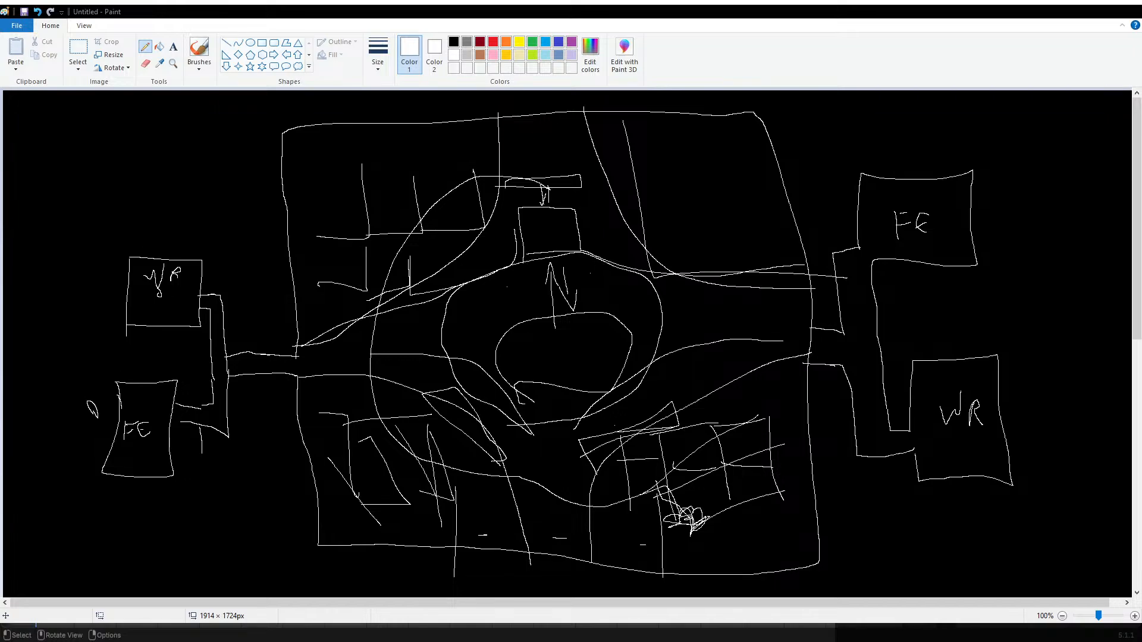
middle_drag(571, 334, 595, 339)
middle_drag(595, 339, 601, 340)
key(shift)
key(g)
key(z)
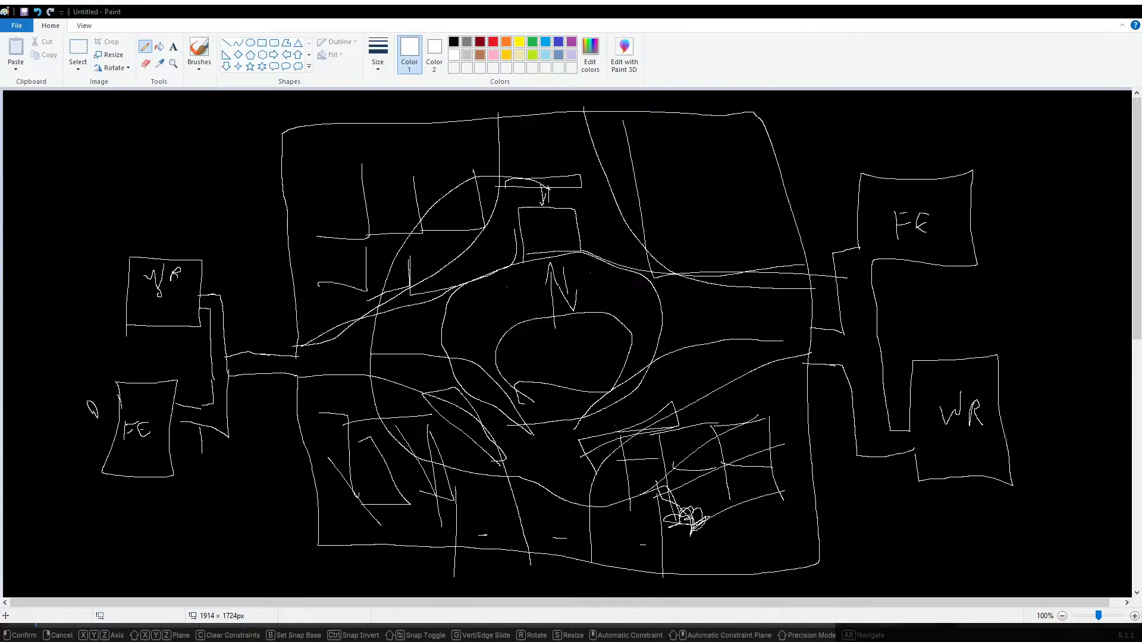
key(Return)
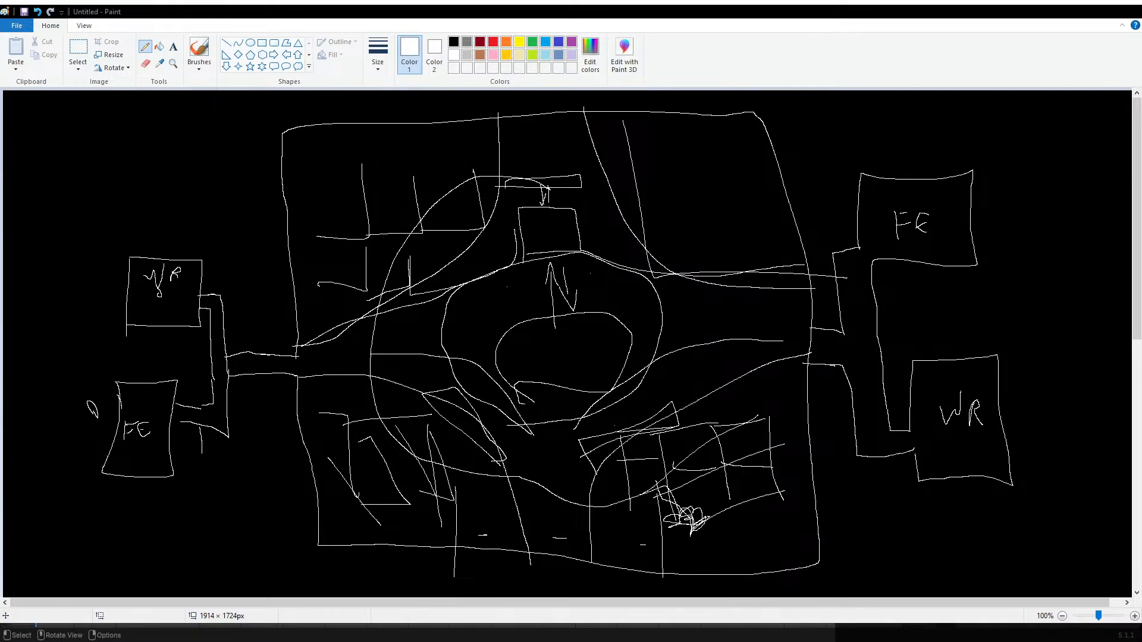
key(g)
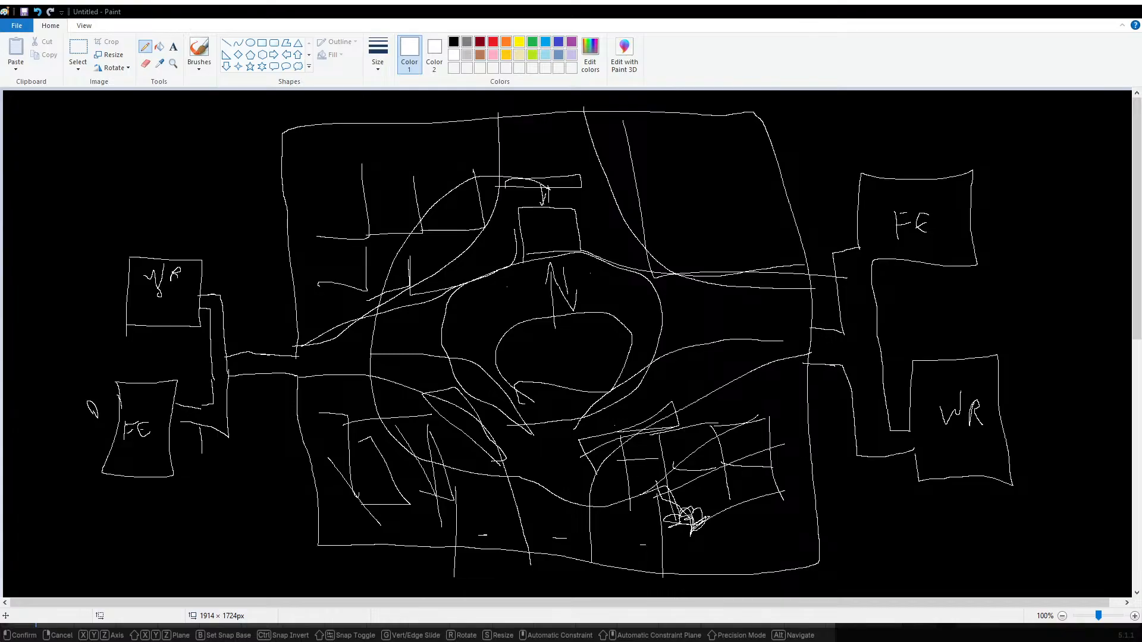
key(z)
key(Return)
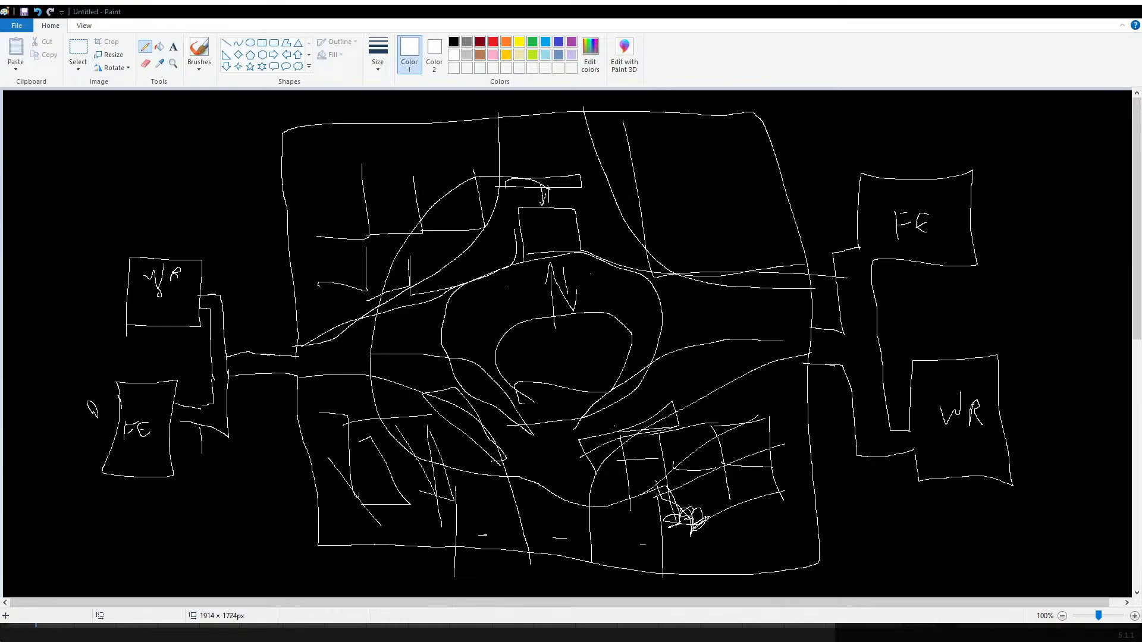
click(123, 203)
drag(268, 491, 162, 210)
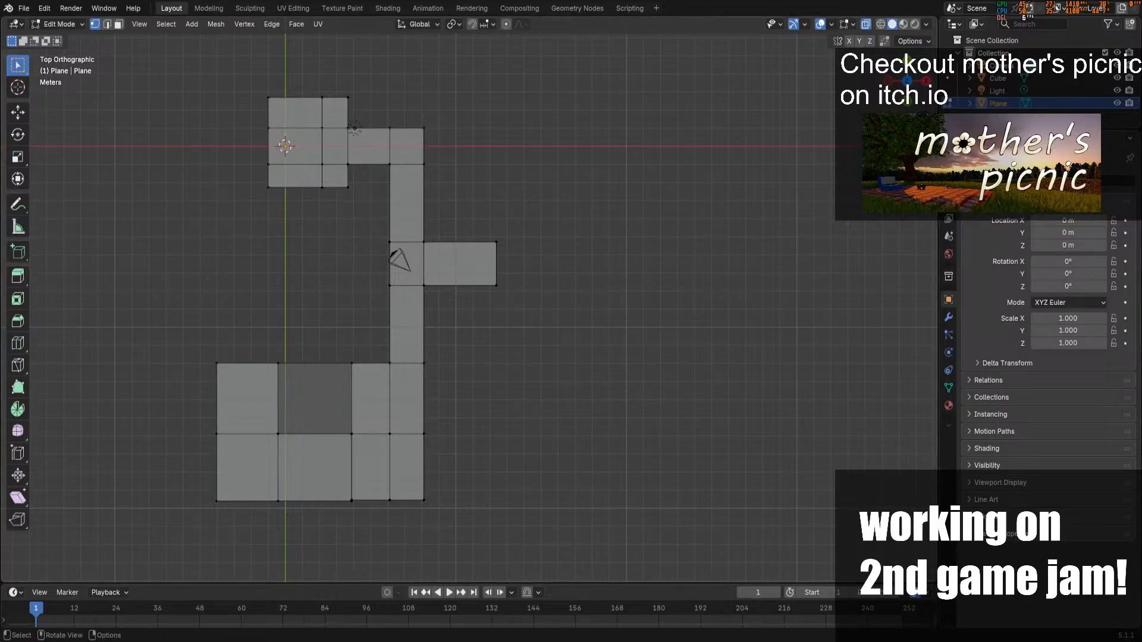
Extrude the end edge of the short side corridor about 55 m along X to form a long strip
shift+middle_drag(699, 250, 503, 301)
scroll(503, 301, down, 3)
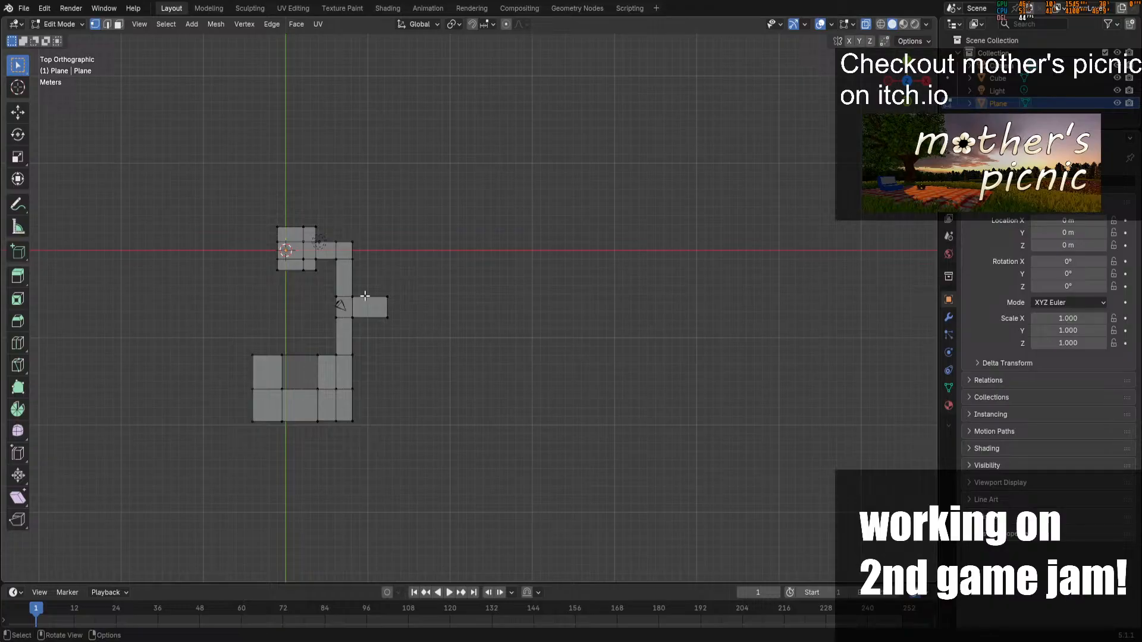
drag(366, 285, 408, 339)
key(e)
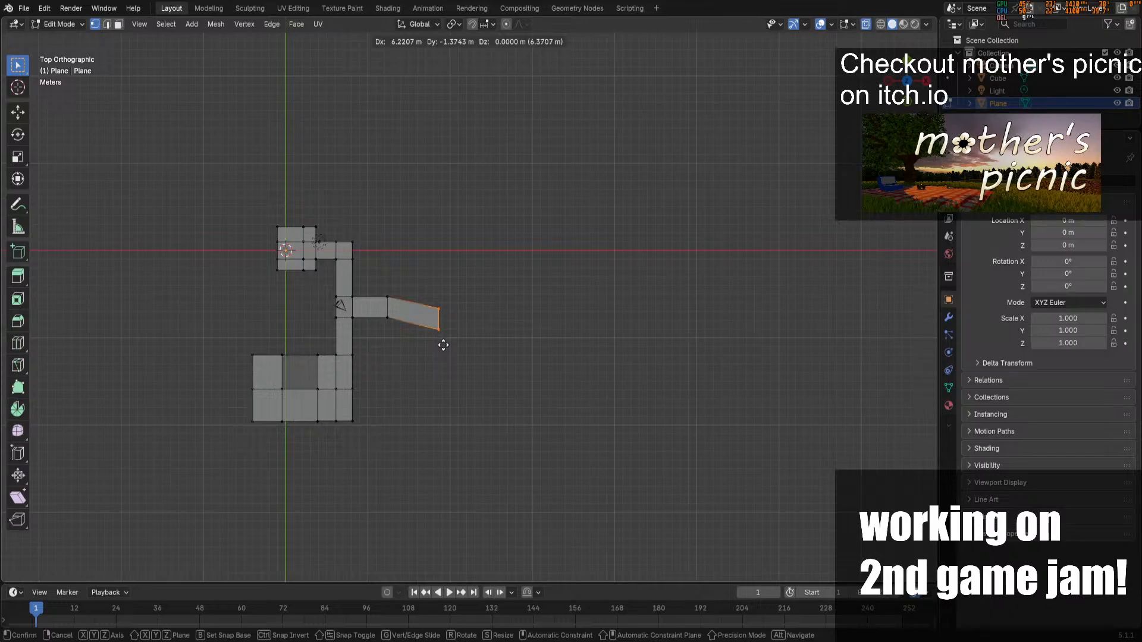
key(x)
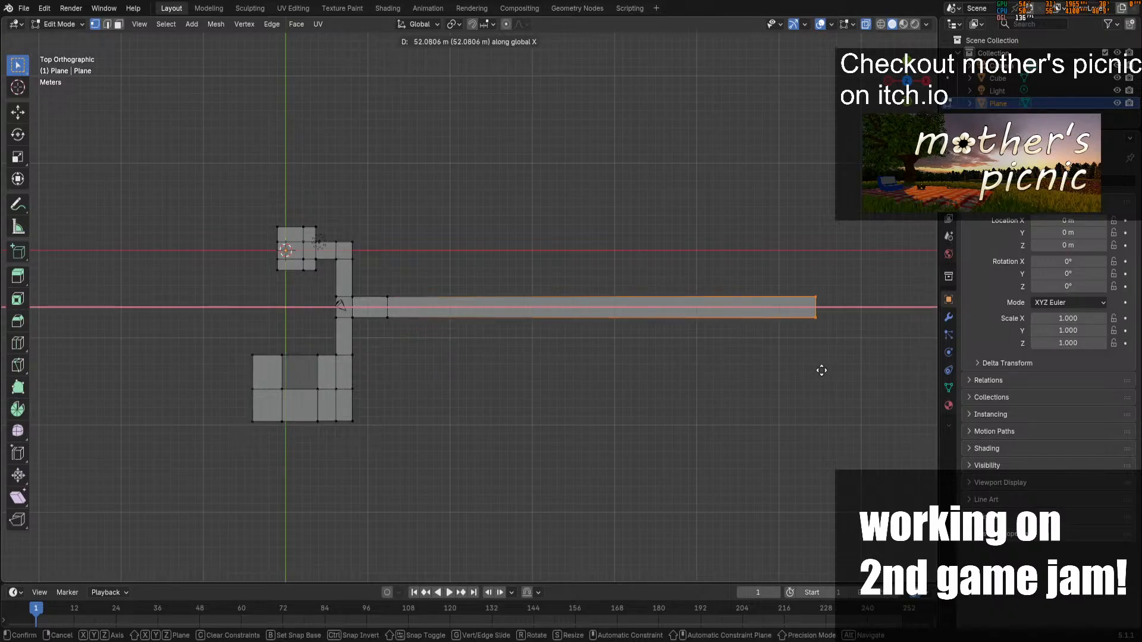
click(846, 369)
shift+middle_drag(812, 250, 694, 247)
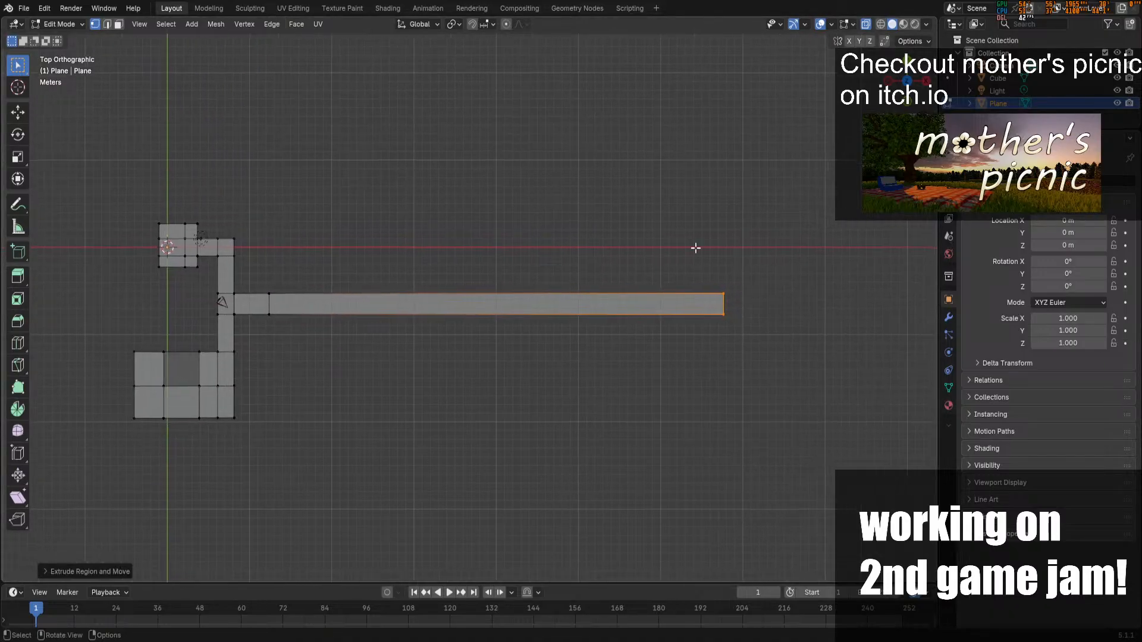
scroll(479, 393, down, 2)
scroll(618, 395, up, 1)
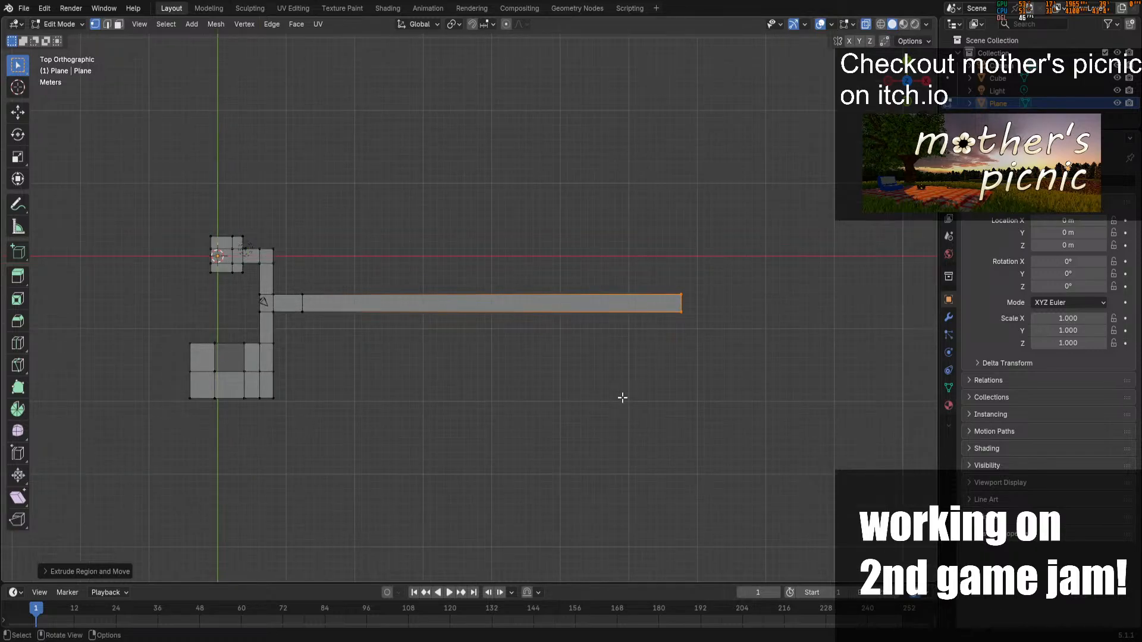
Extrude the strip's upper long edge about 8.5 m upward and its lower long edge about 33 m downward along Y
drag(286, 274, 771, 299)
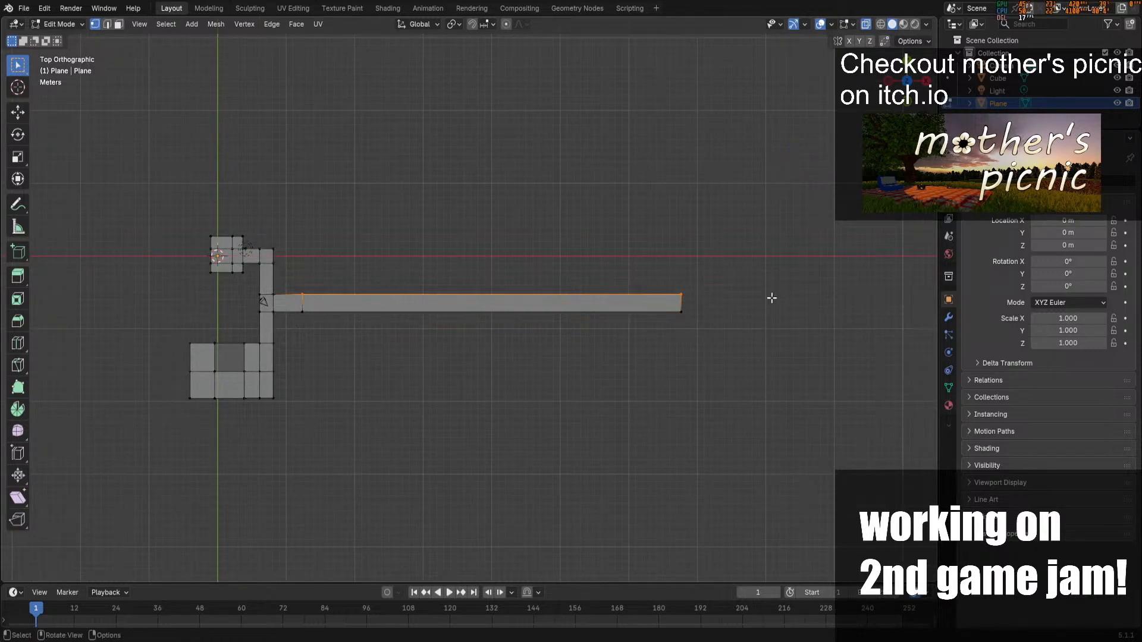
key(g)
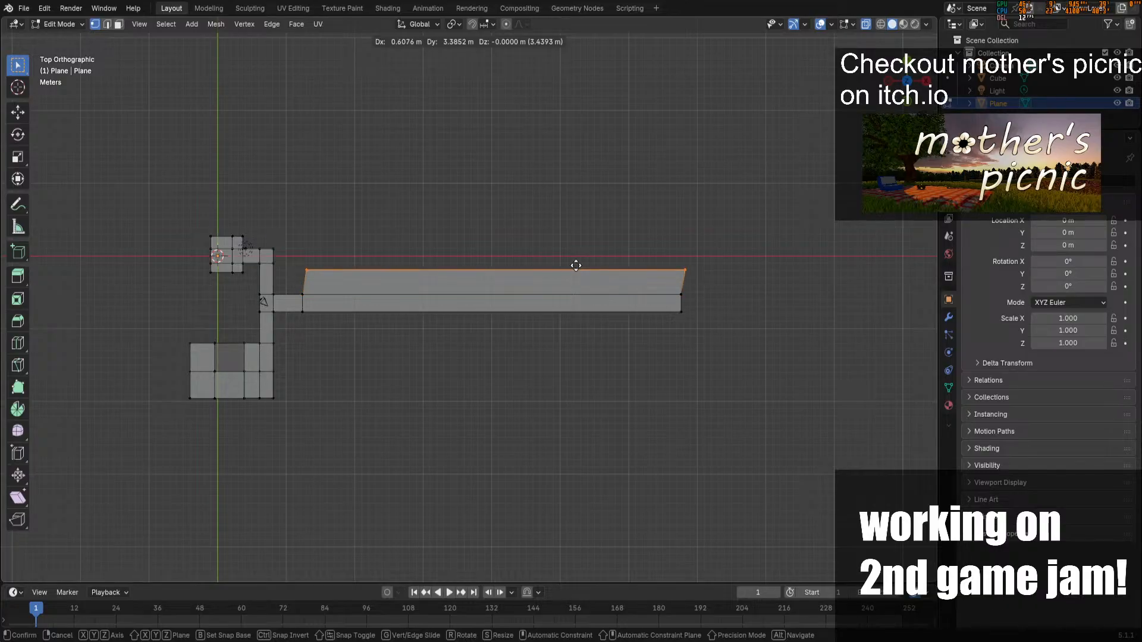
key(y)
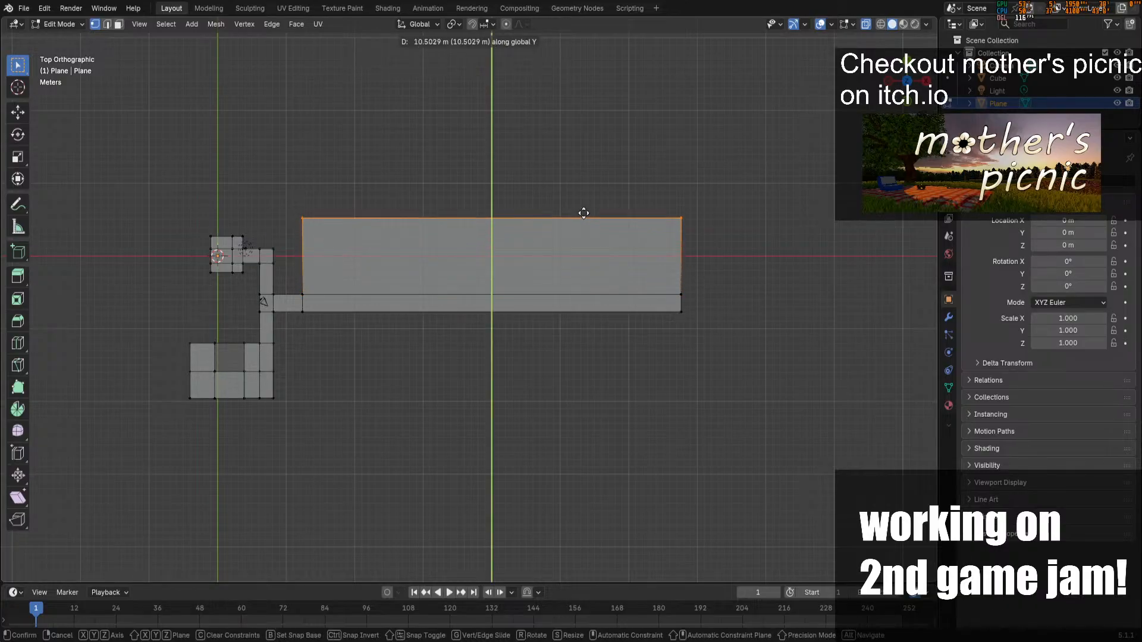
click(582, 229)
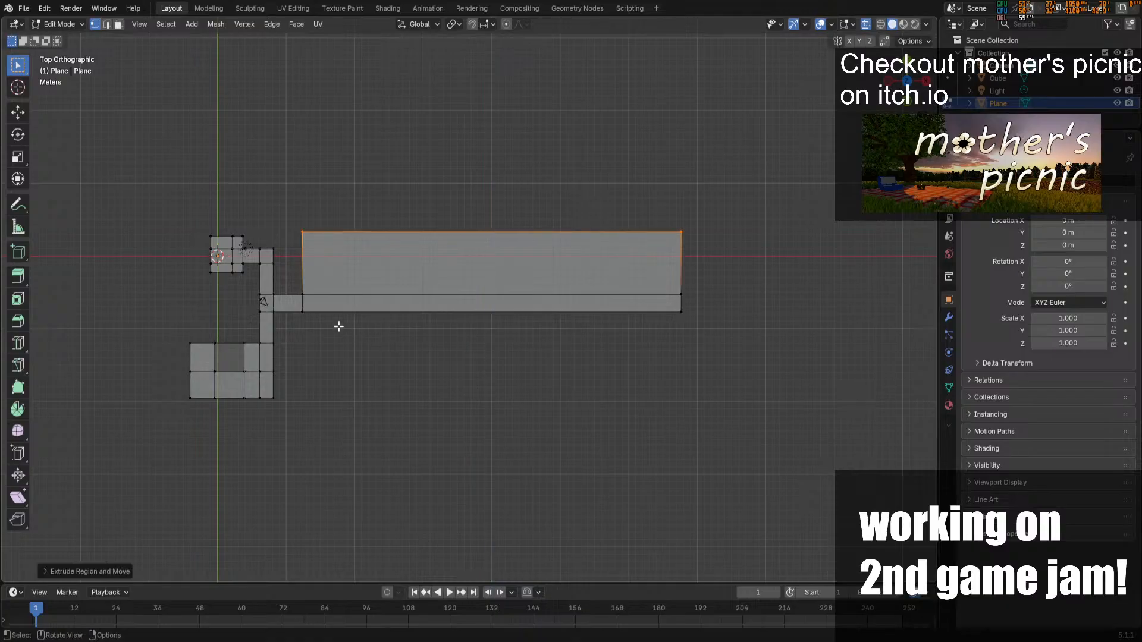
drag(300, 307, 719, 397)
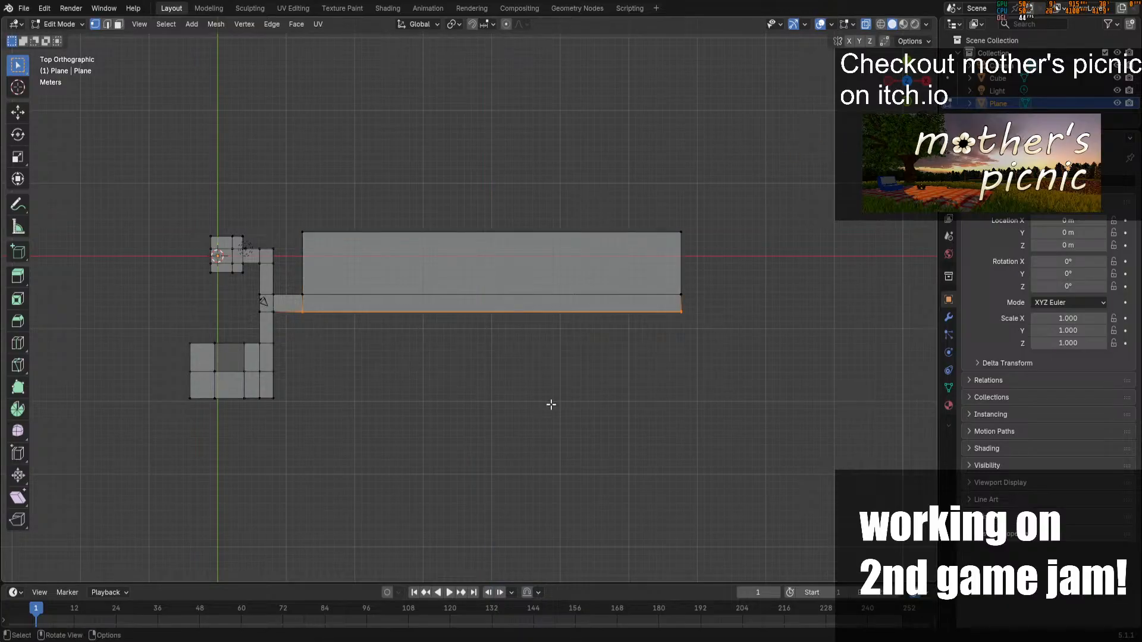
key(e)
key(y)
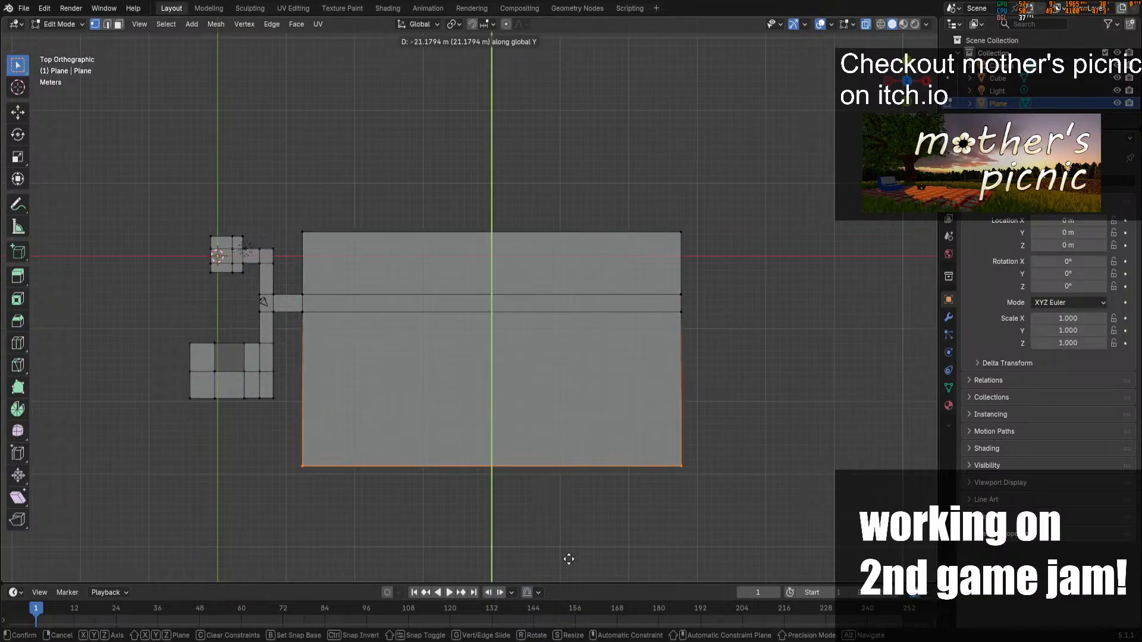
click(586, 79)
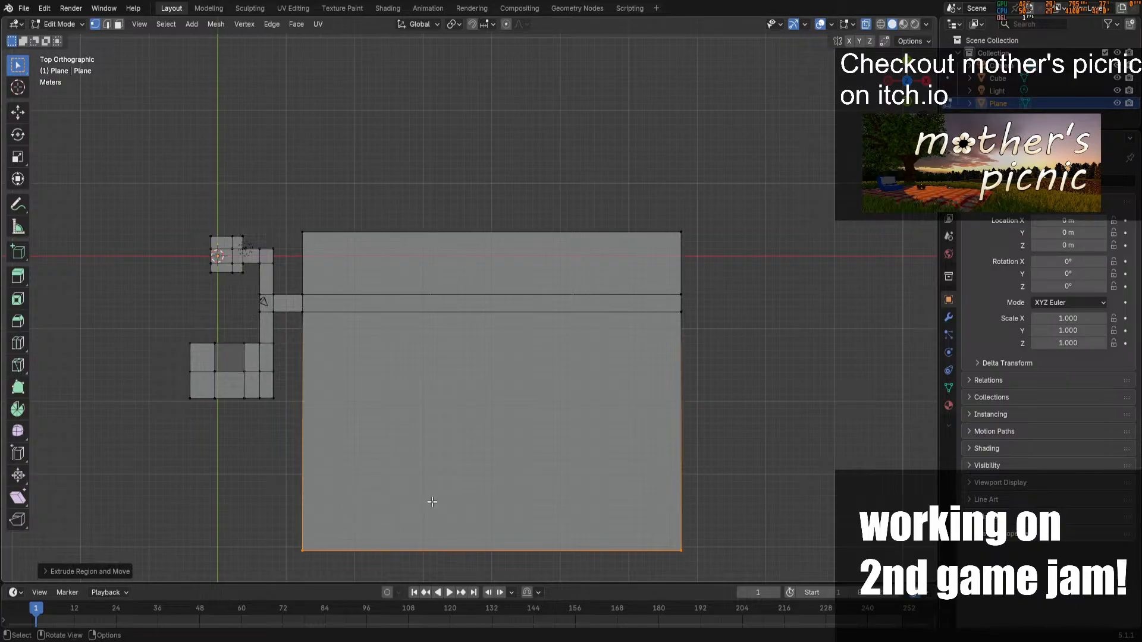
Move the large room's lower edge up along Y by about 10 m in total
key(g)
key(y)
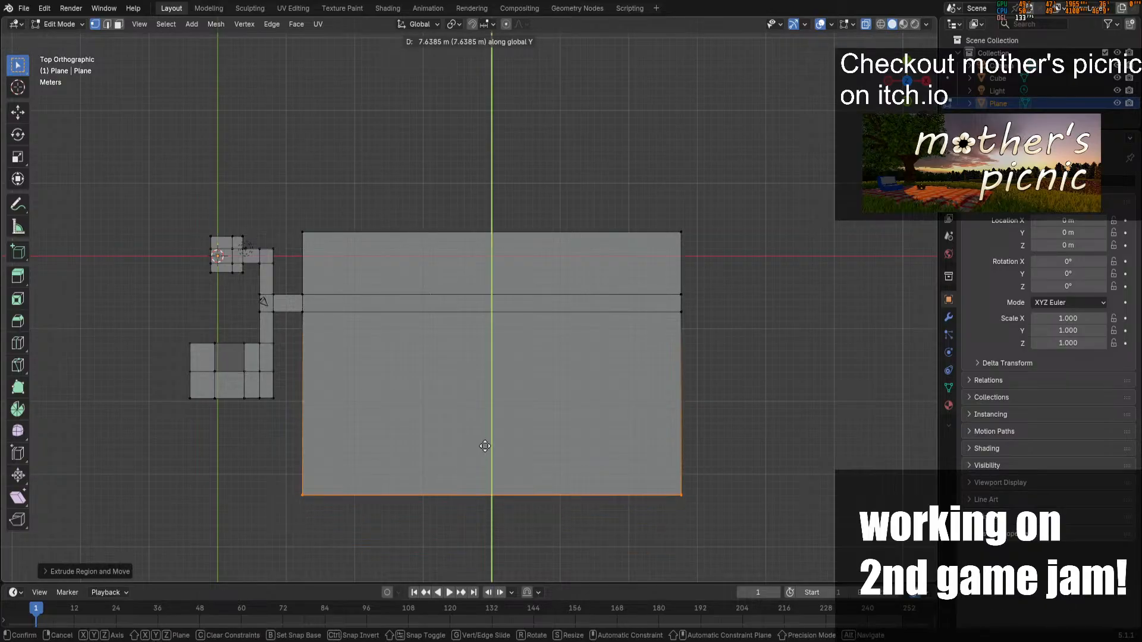
click(485, 447)
key(g)
key(y)
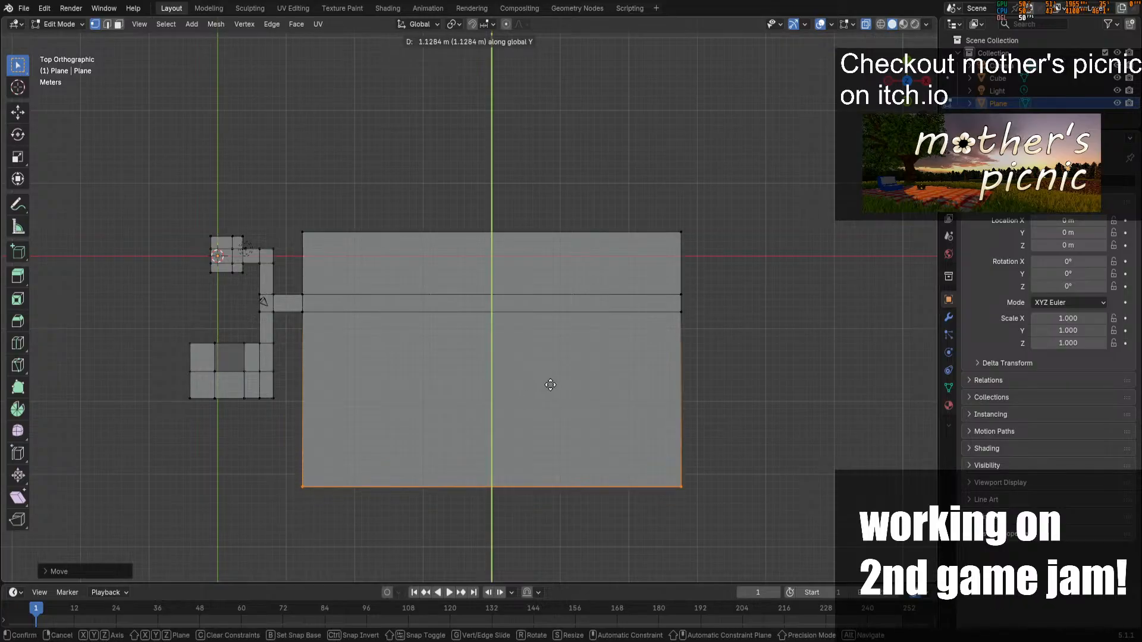
click(538, 358)
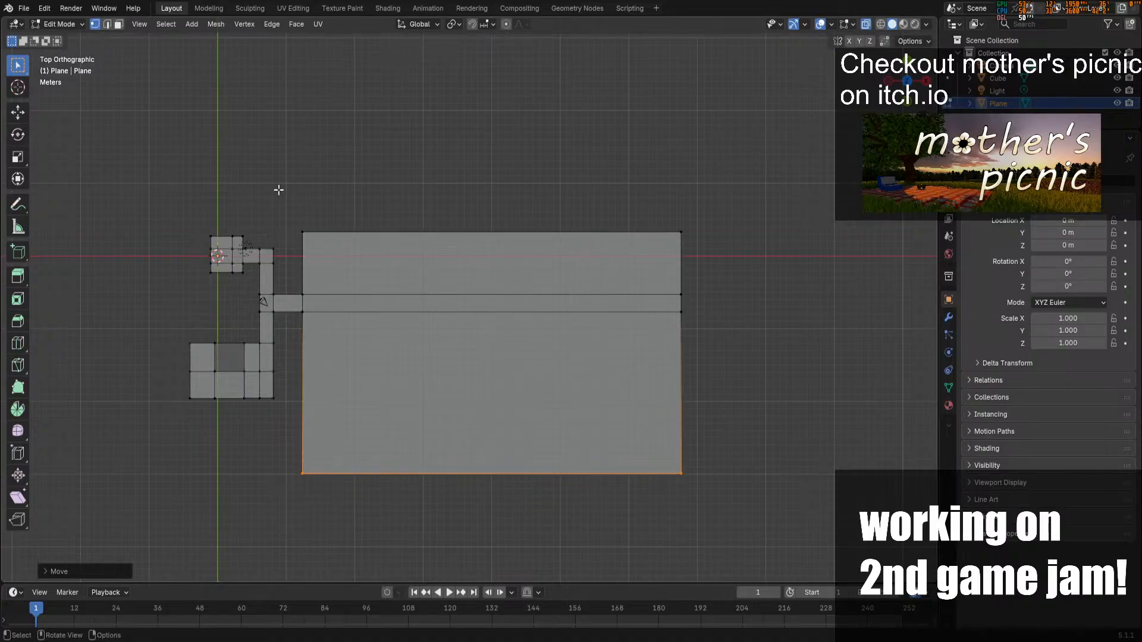
Move the large room's upper edge outward along Y by about 14.3 m, then by about 2.3 m more
drag(262, 189, 741, 236)
key(g)
key(y)
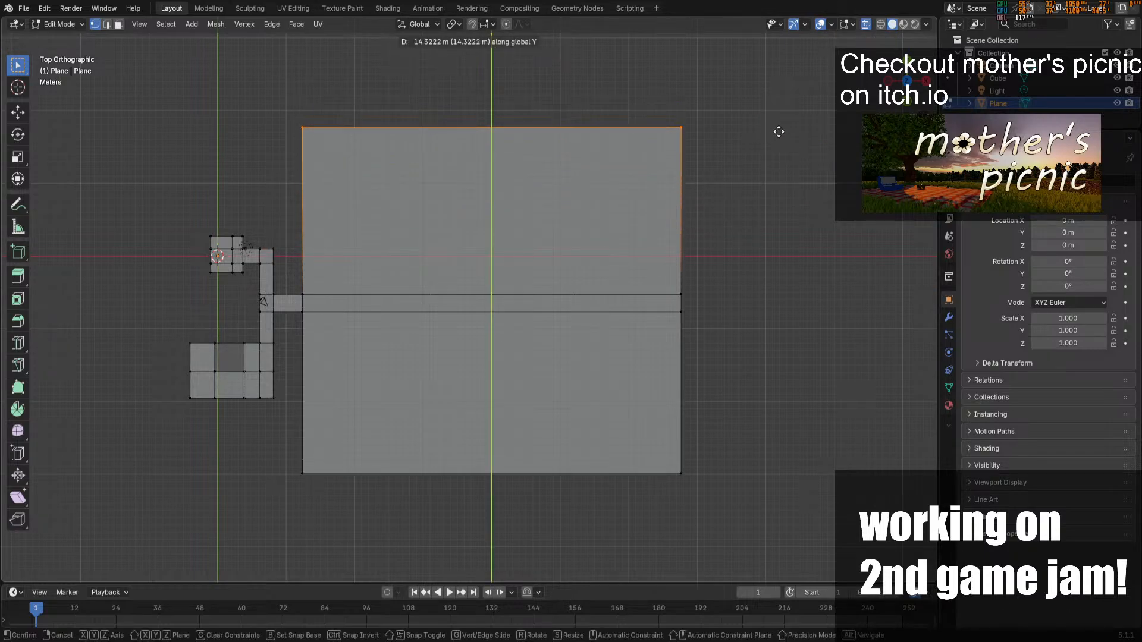
click(778, 131)
shift+middle_drag(605, 278, 561, 311)
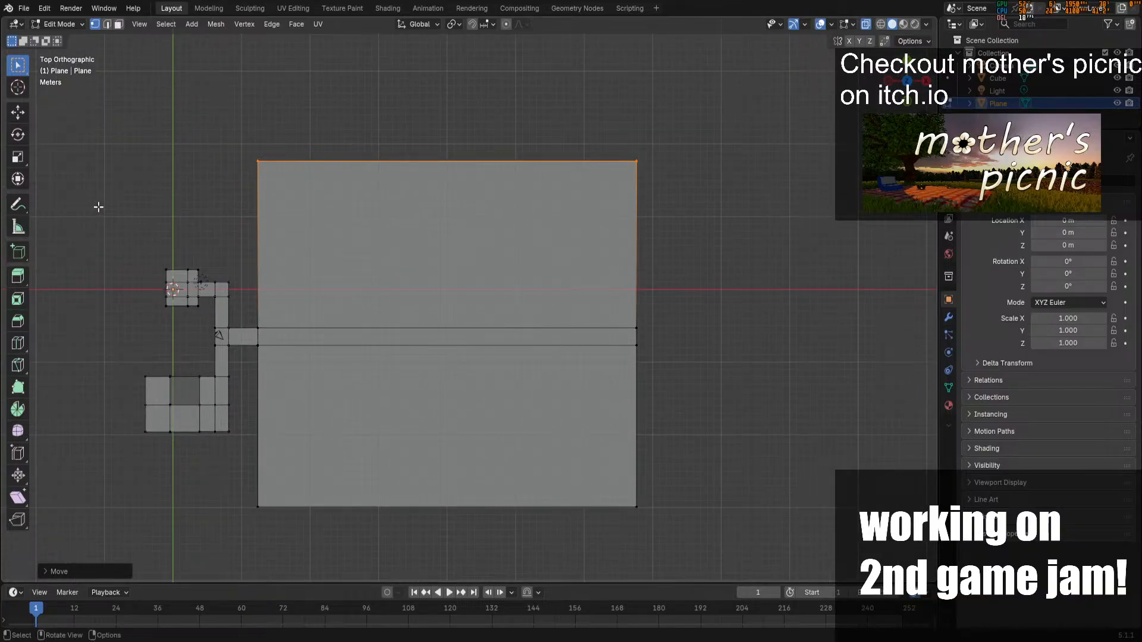
key(g)
key(y)
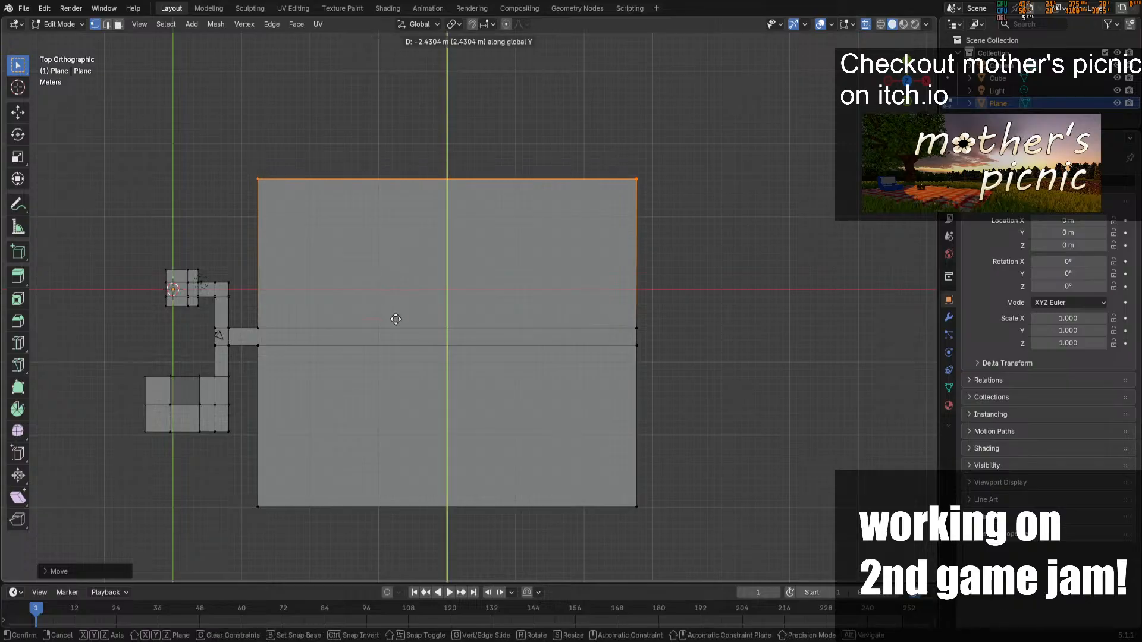
click(435, 285)
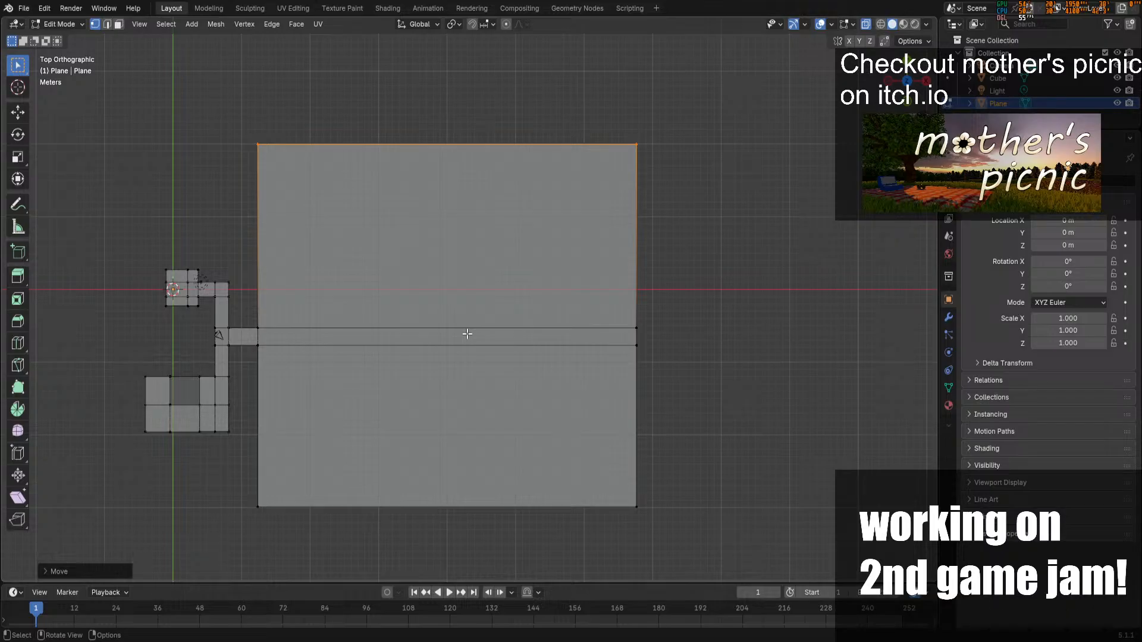
Inset the large room's upper face and scale the inner face down to a square about 5 m wide
key(3)
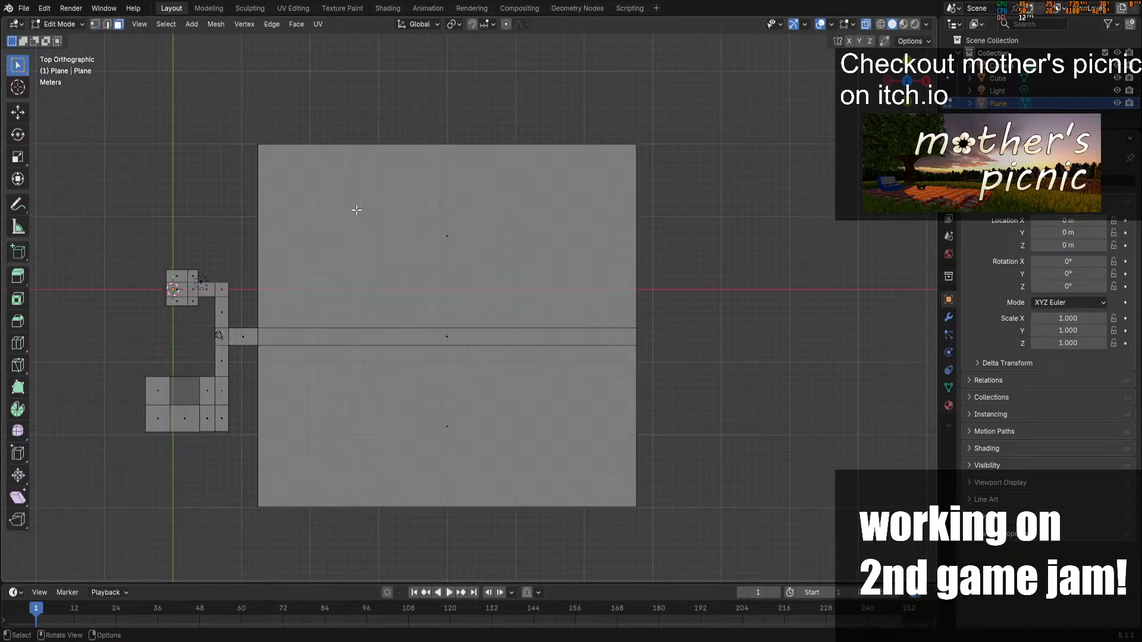
click(552, 291)
key(i)
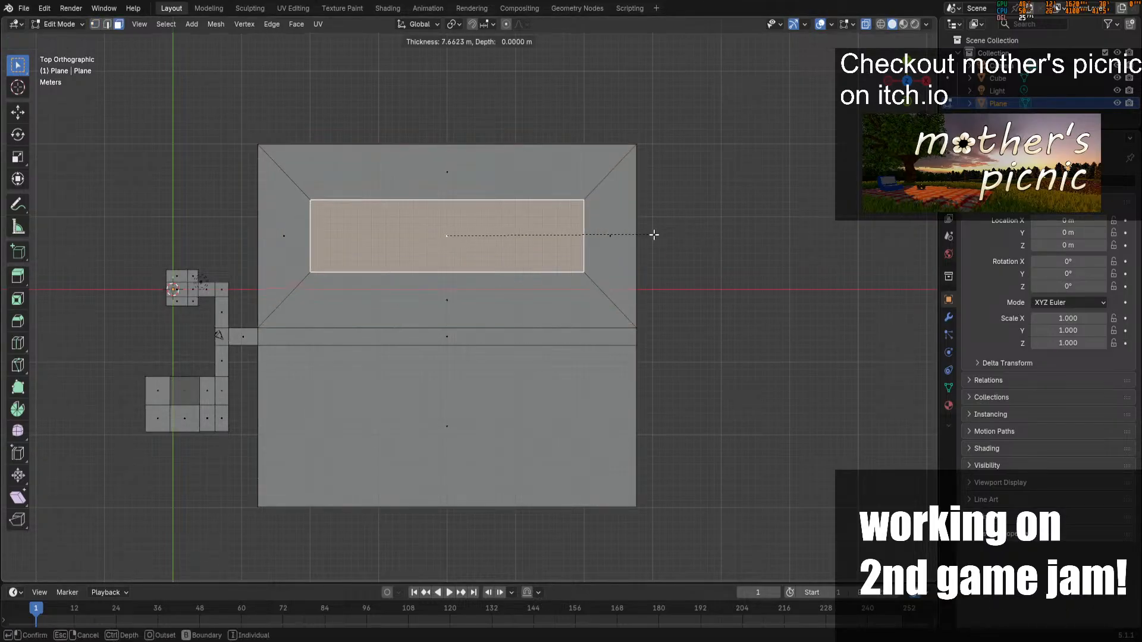
click(658, 236)
key(s)
key(x)
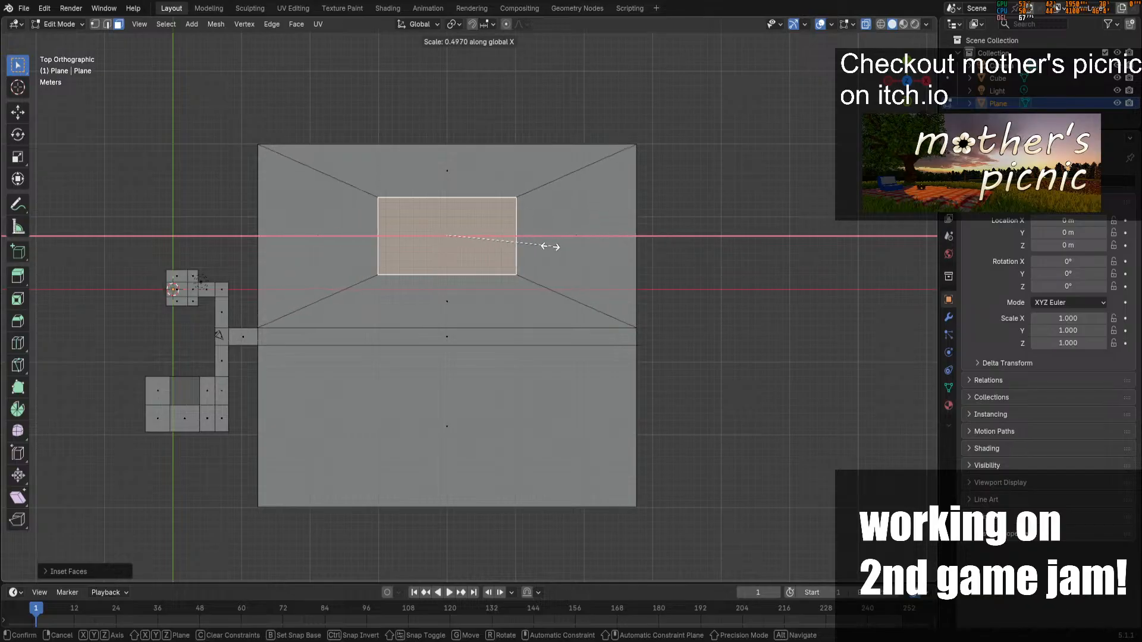
key(x)
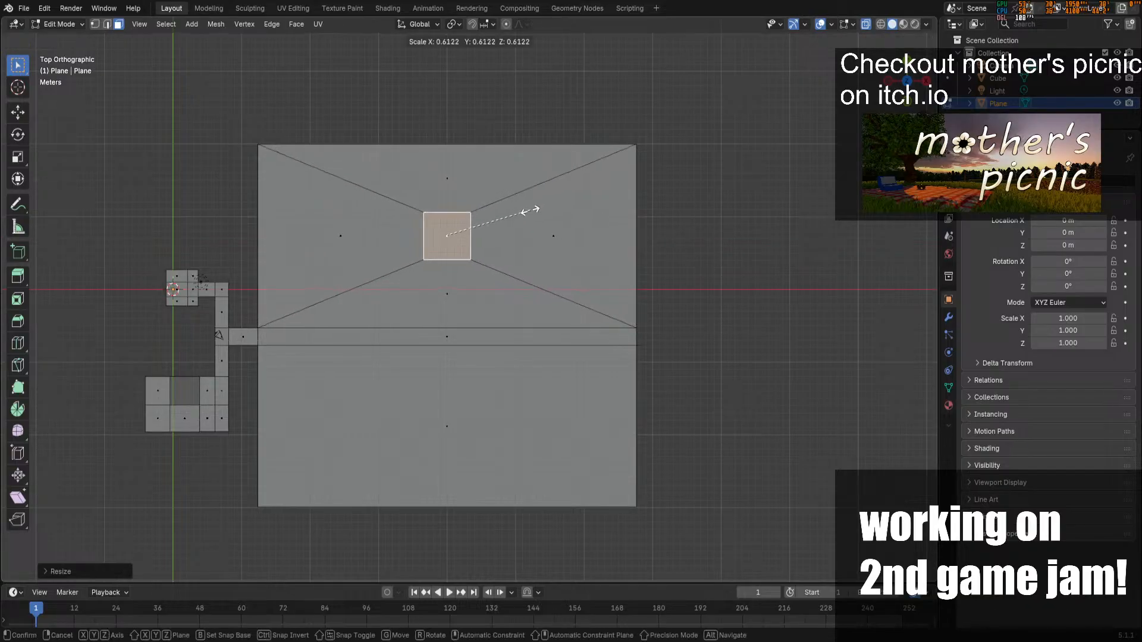
click(506, 220)
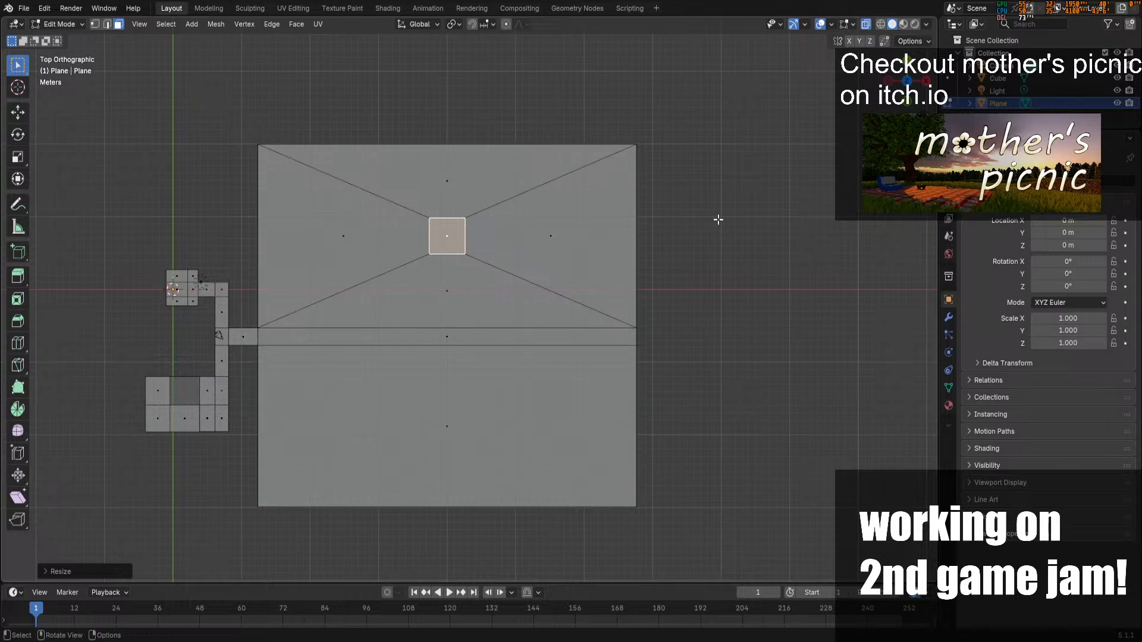
Extrude the small square face about 12 m upward along Z in the front view to form a pillar
click(904, 103)
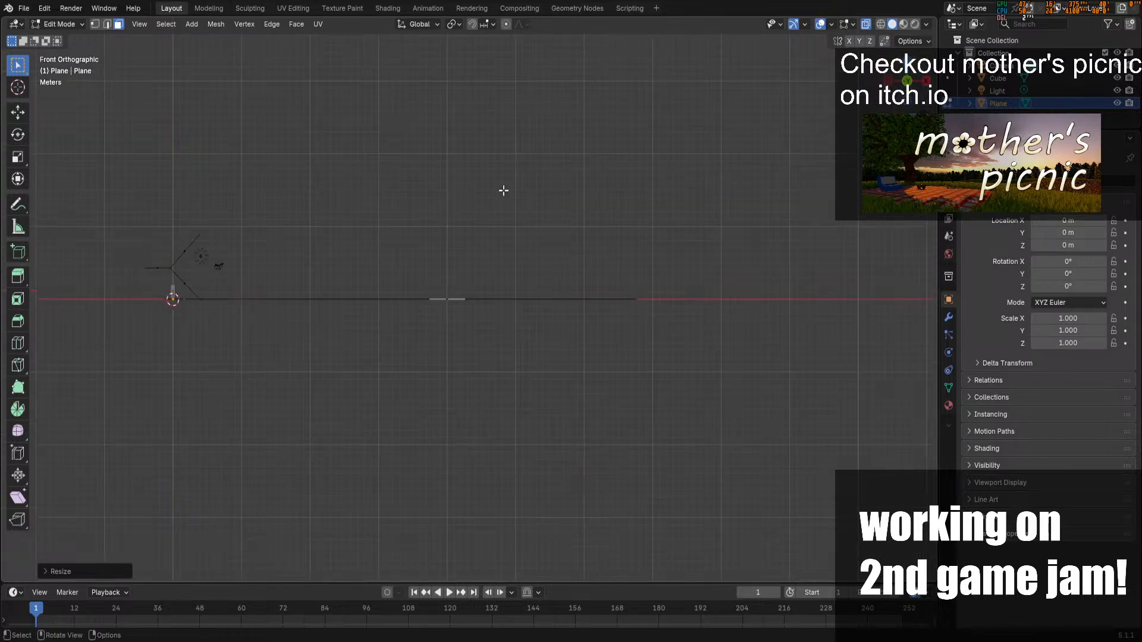
key(e)
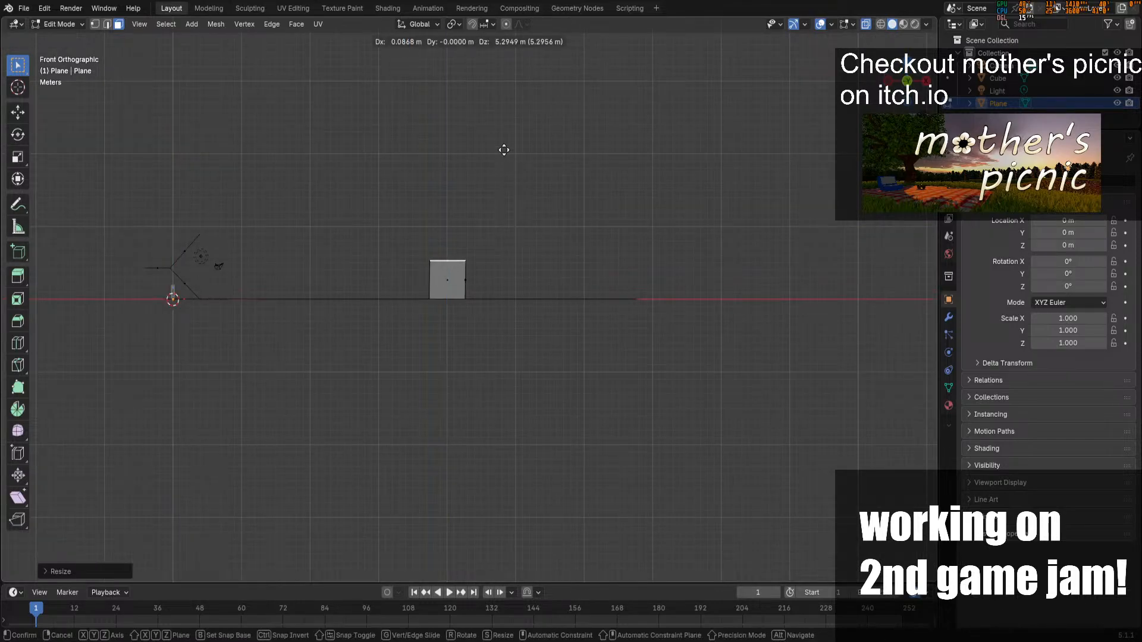
key(z)
click(471, 113)
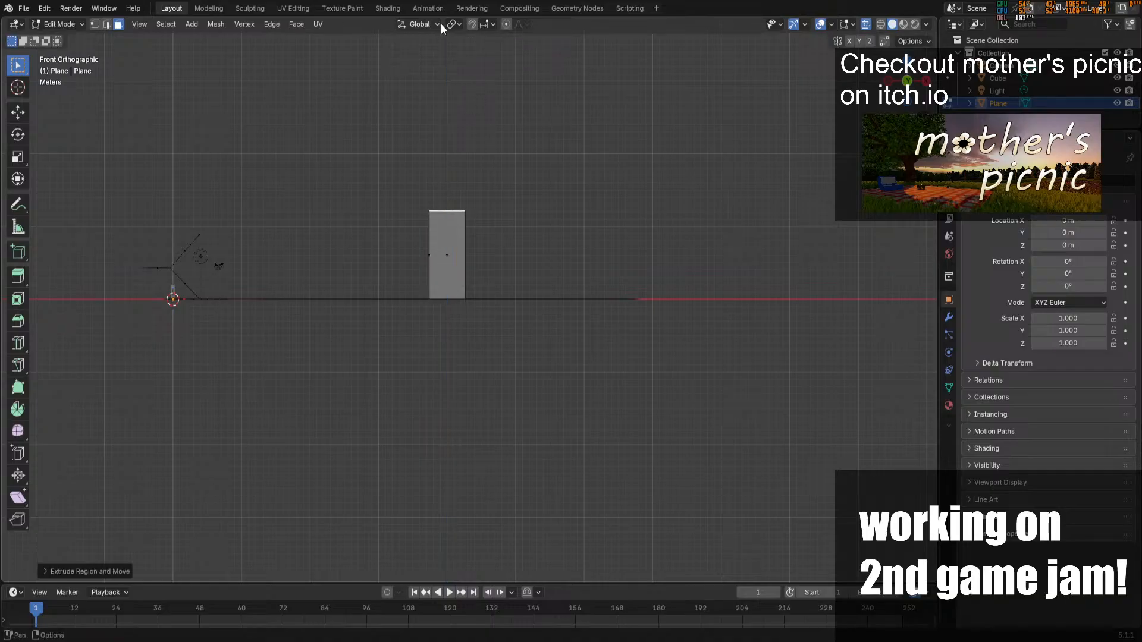
Enable snapping to vertices and lower the pillar's top face along Z to the level of the highest ramp end
click(453, 23)
click(472, 25)
click(487, 25)
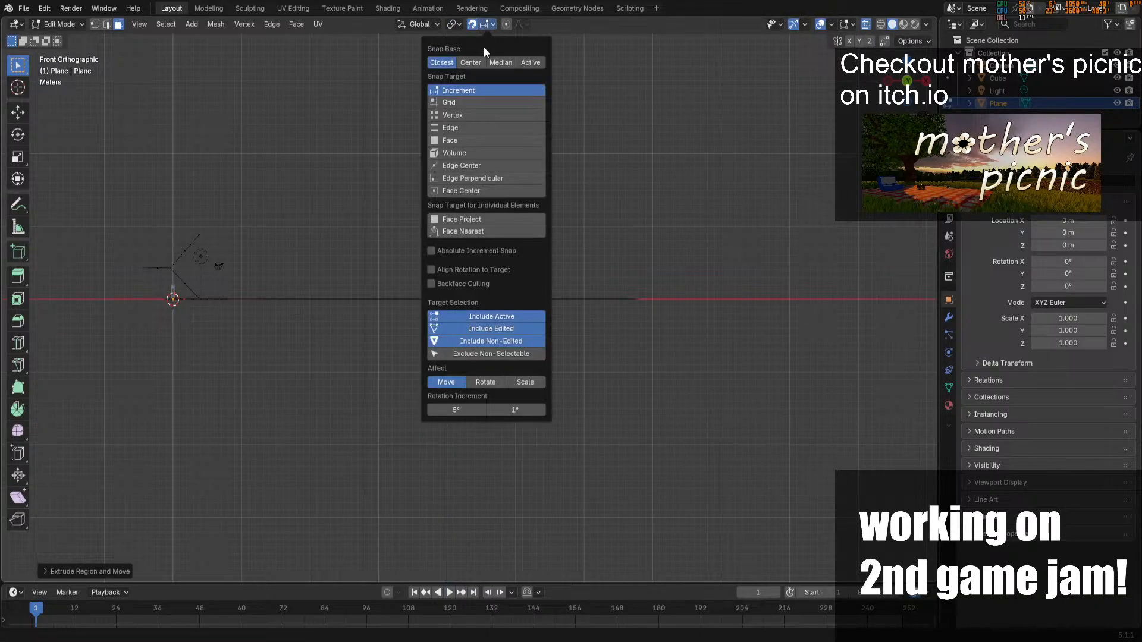
click(450, 116)
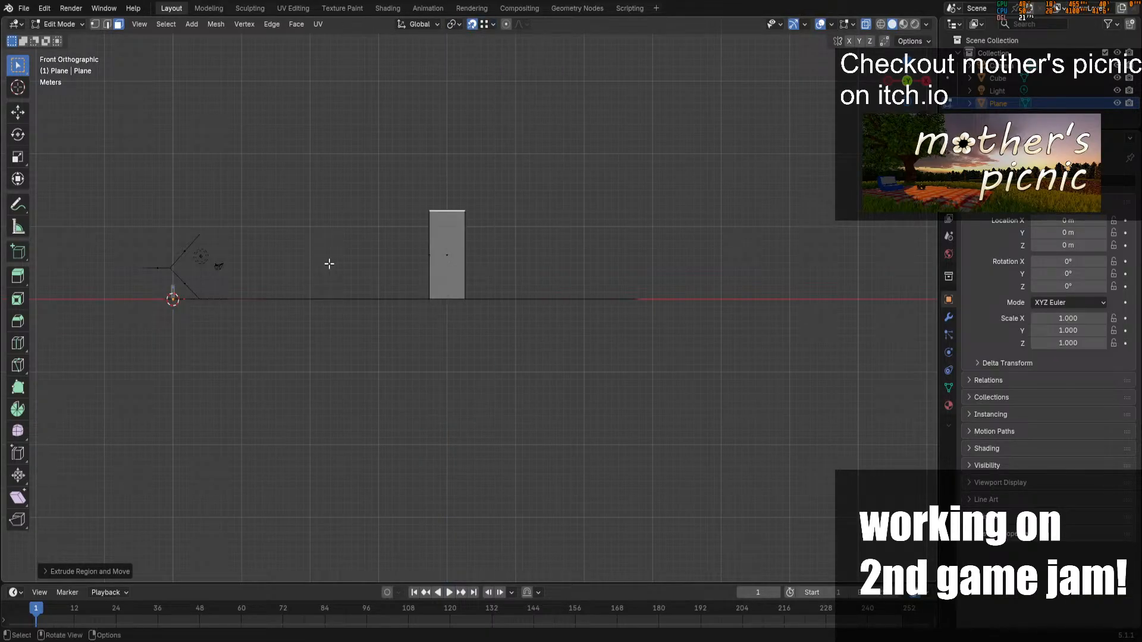
key(g)
key(z)
click(229, 257)
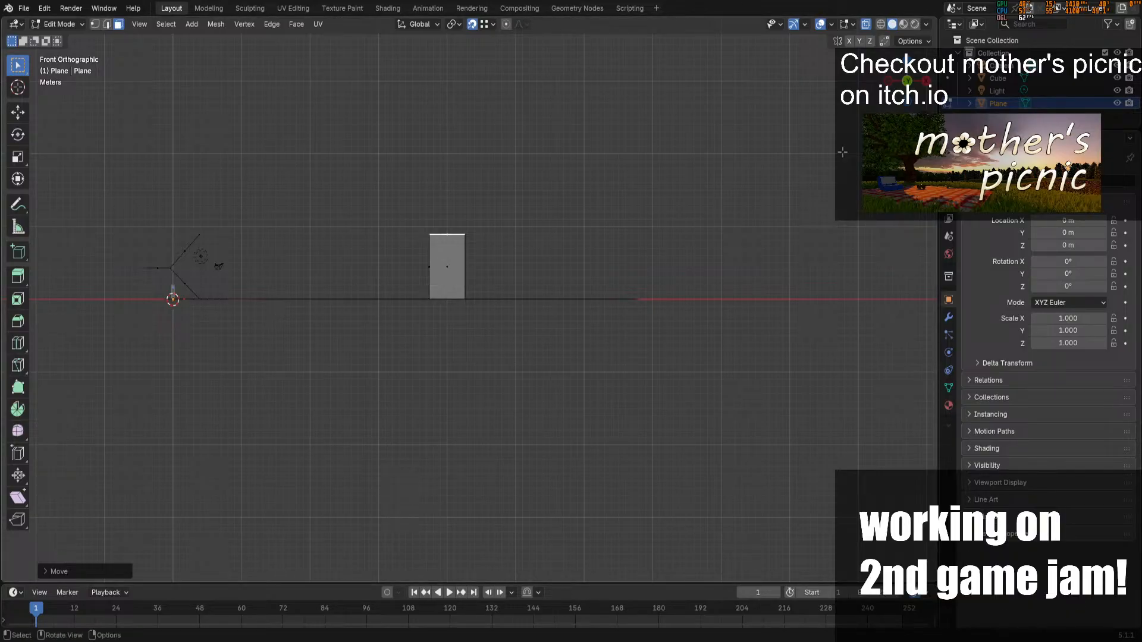
Scale the whole mesh along Z to about 0.7 in the front view, using the 3D cursor as pivot point
key(KP_7)
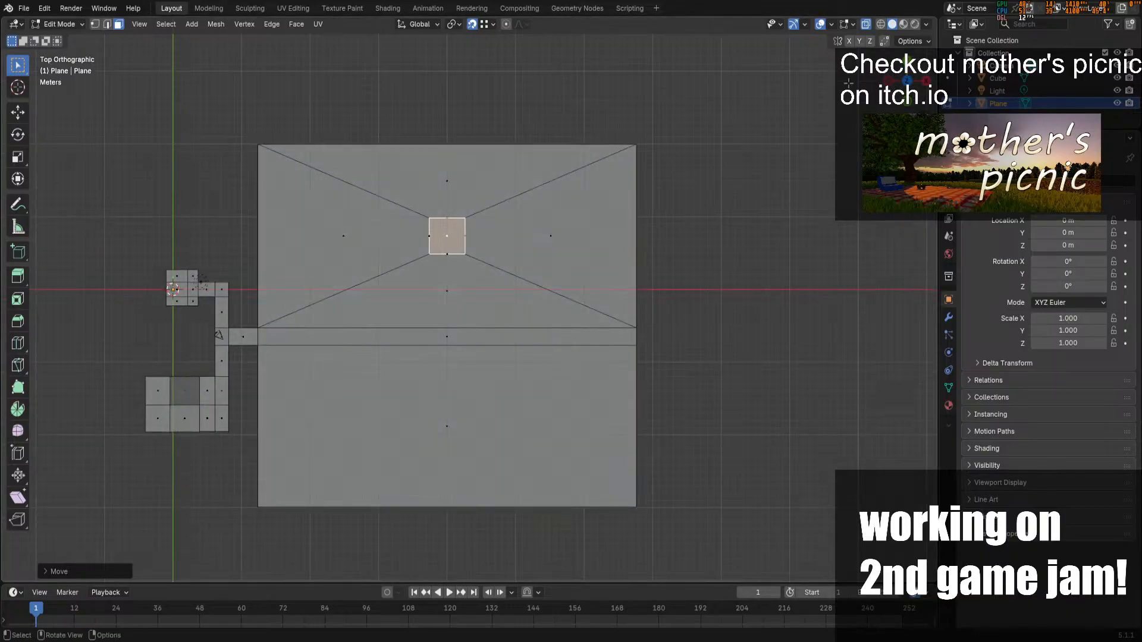
click(913, 105)
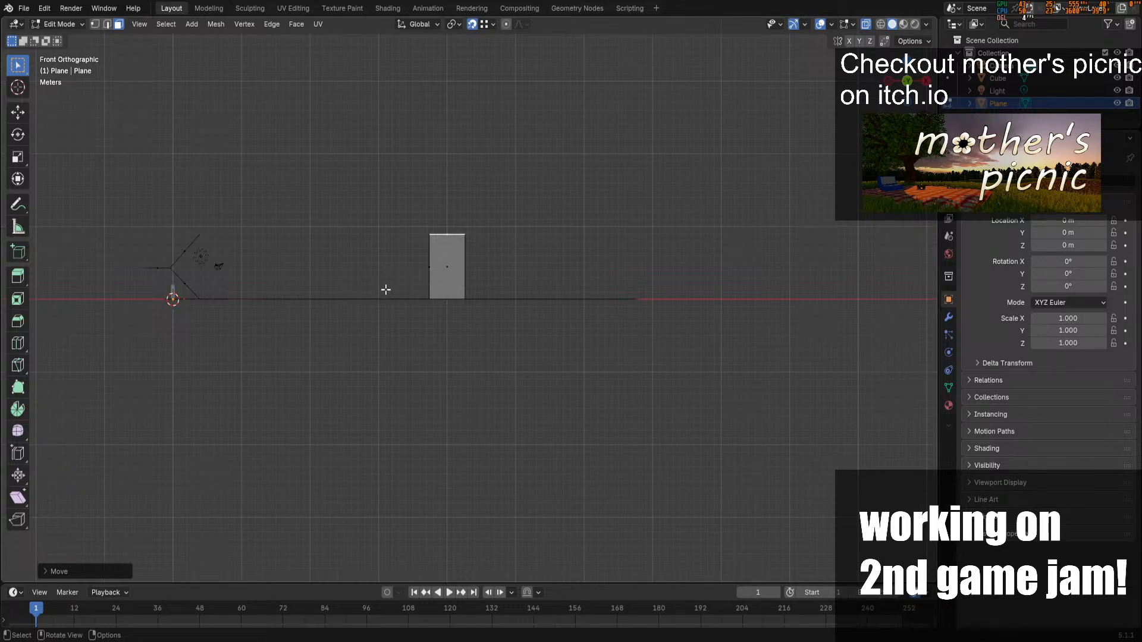
key(a)
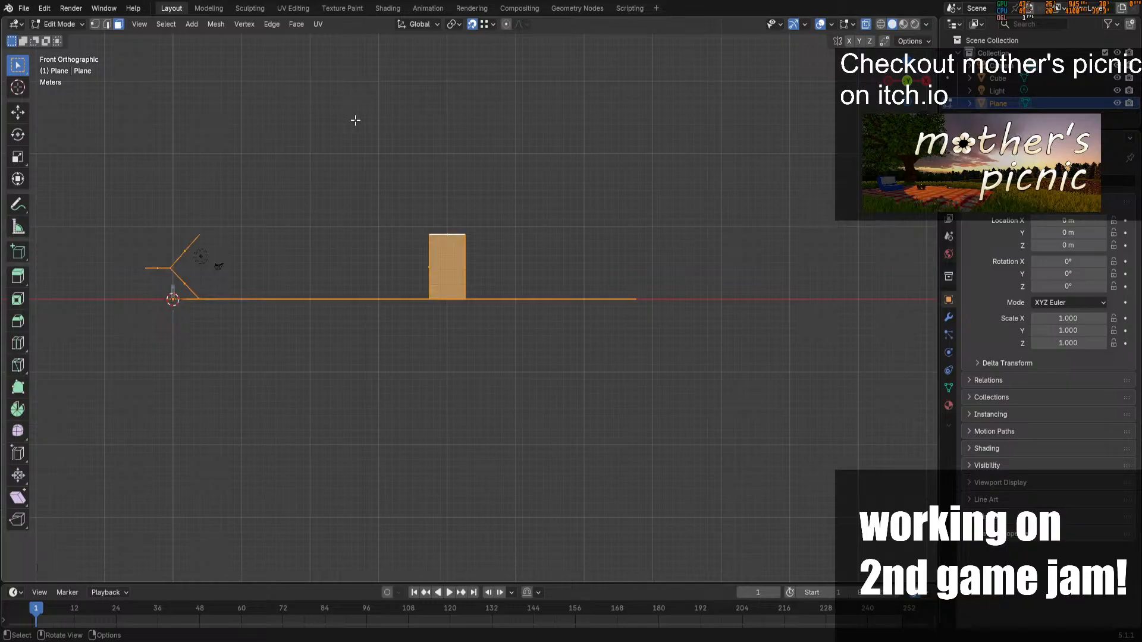
click(456, 24)
click(468, 69)
key(s)
key(z)
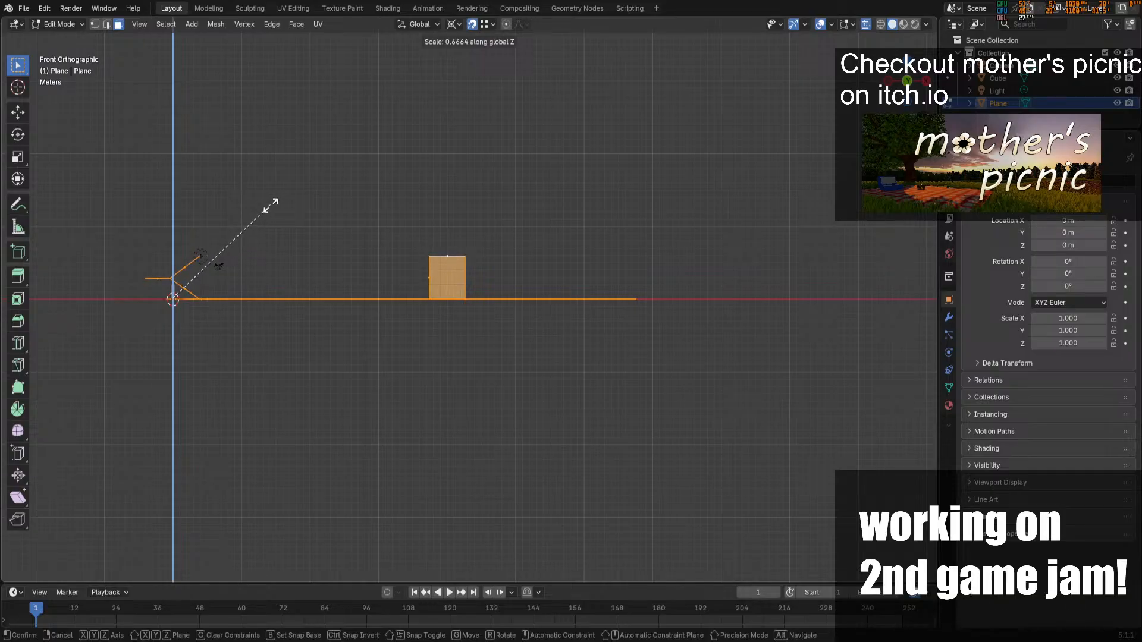
click(280, 202)
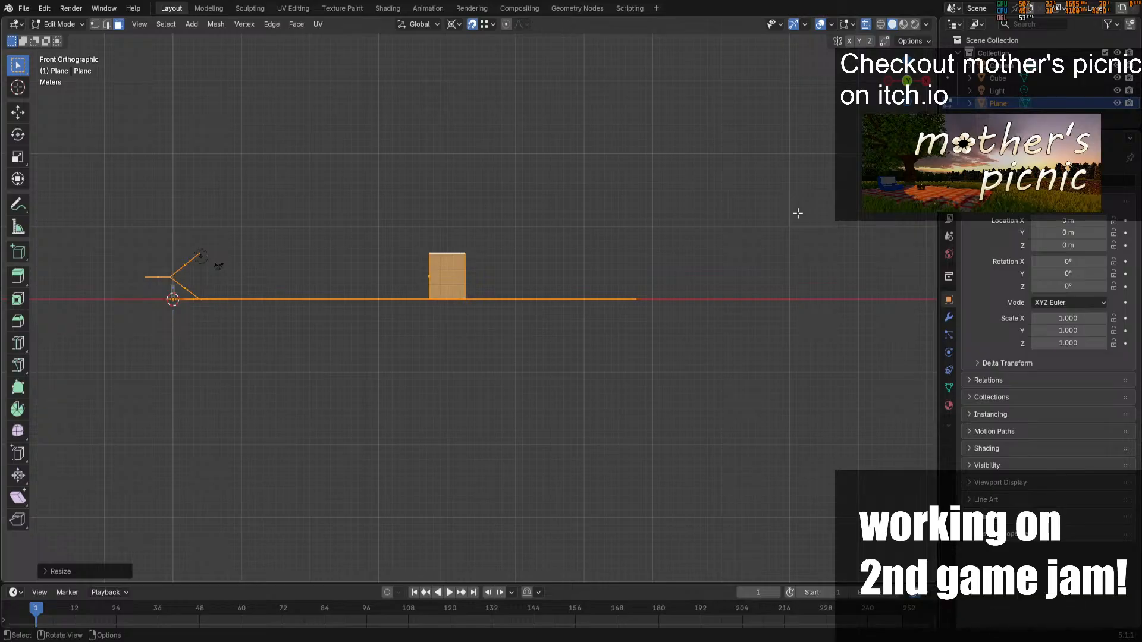
Undo the last Z scaling and measure the height of the highest ramp end above the floor in the front view
key(ctrl+z)
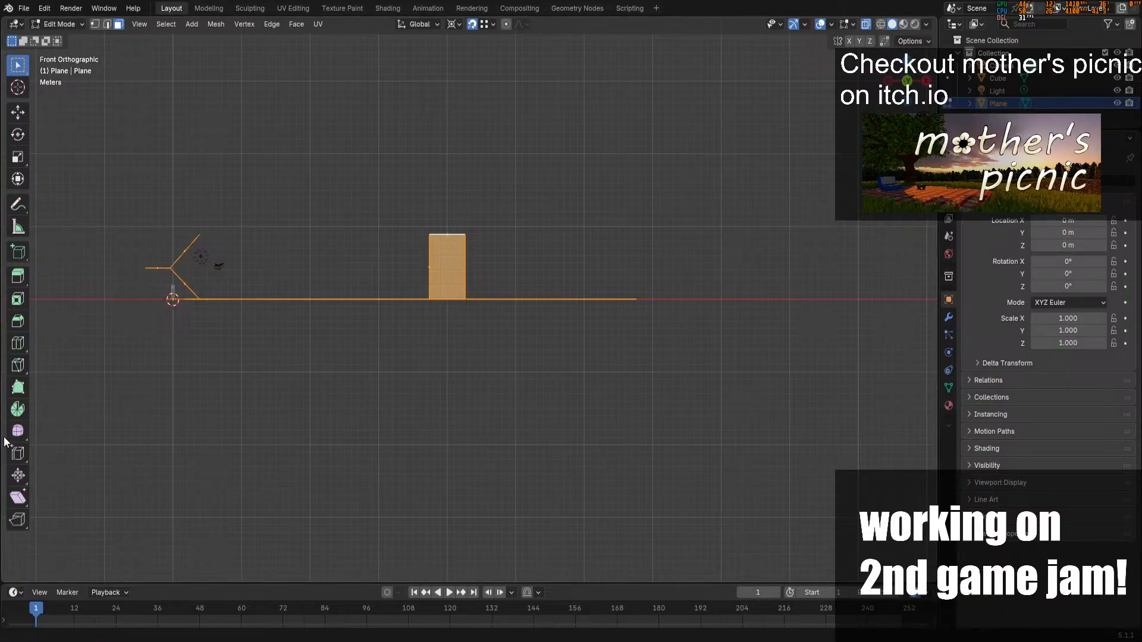
click(18, 227)
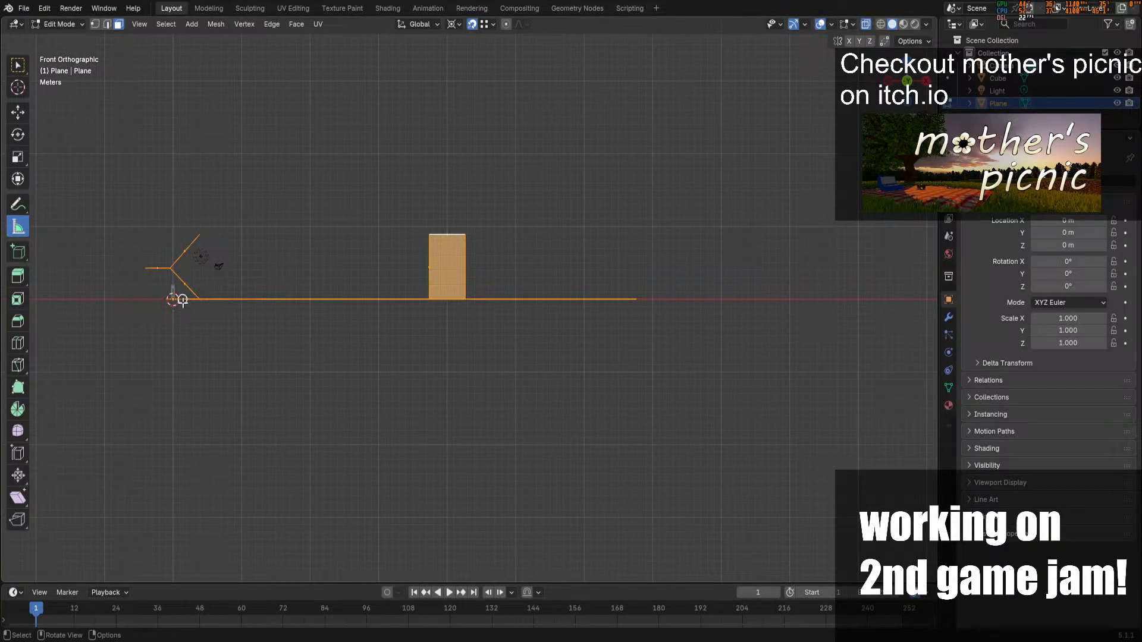
click(61, 23)
click(56, 37)
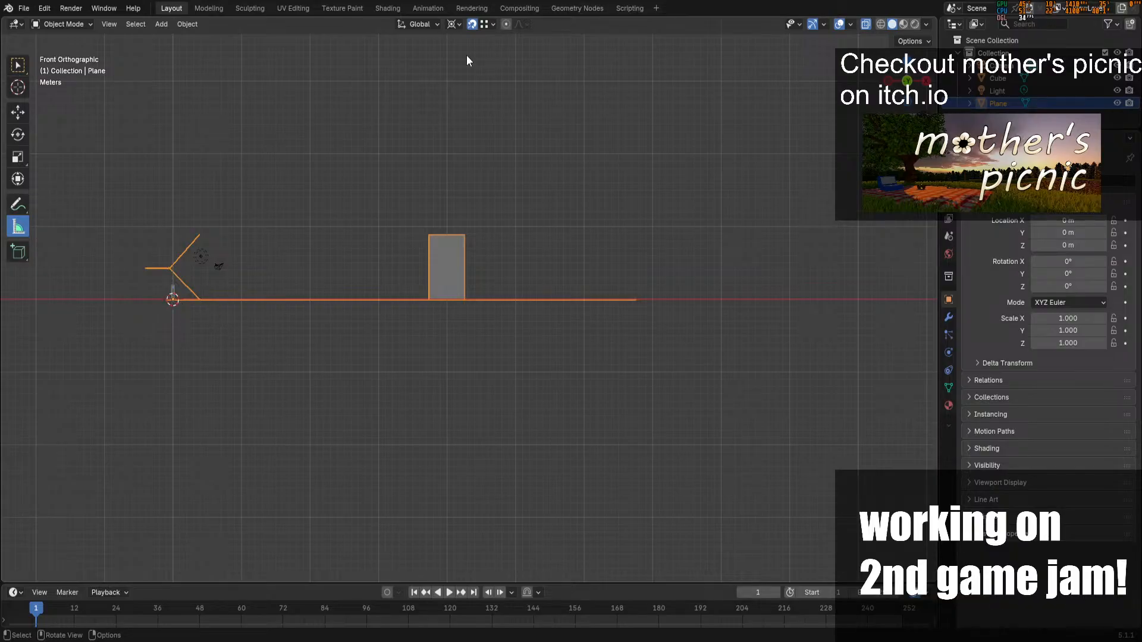
drag(172, 301, 200, 239)
key(Tab)
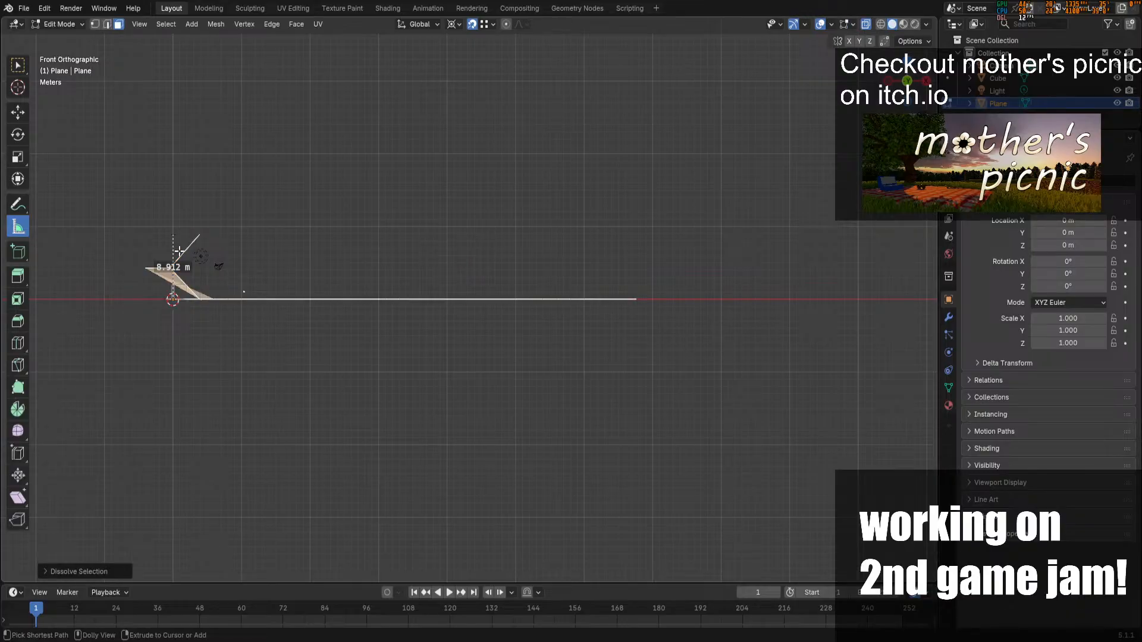
Undo the accidental dissolve of the mesh selection and remove the stray measurement
key(ctrl+z)
key(ctrl+z)
click(190, 249)
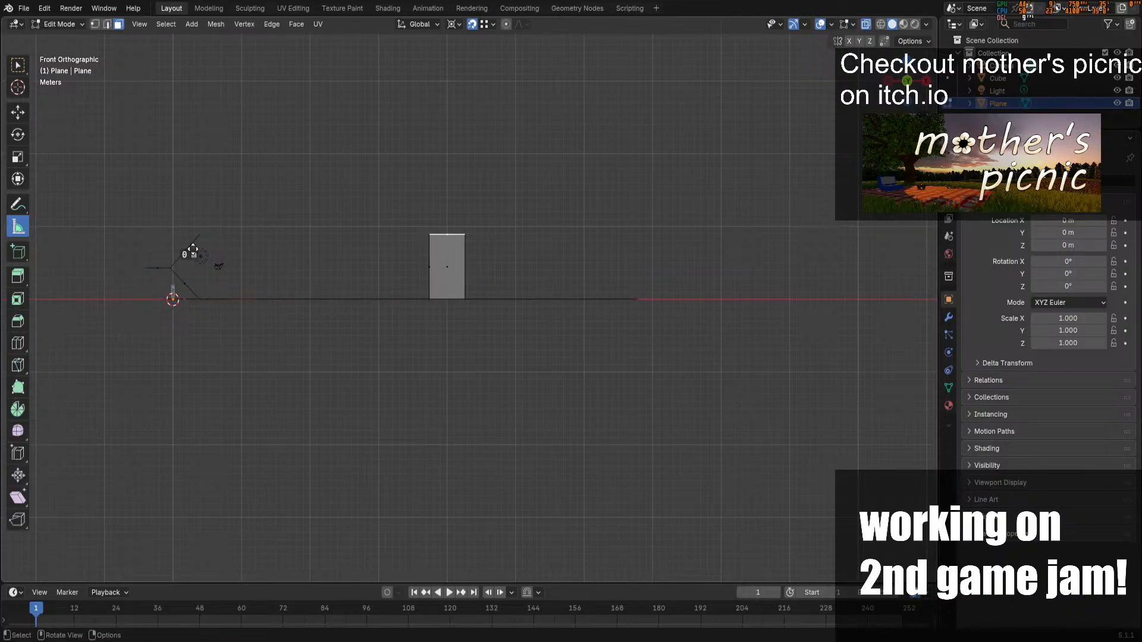
key(ctrl+z)
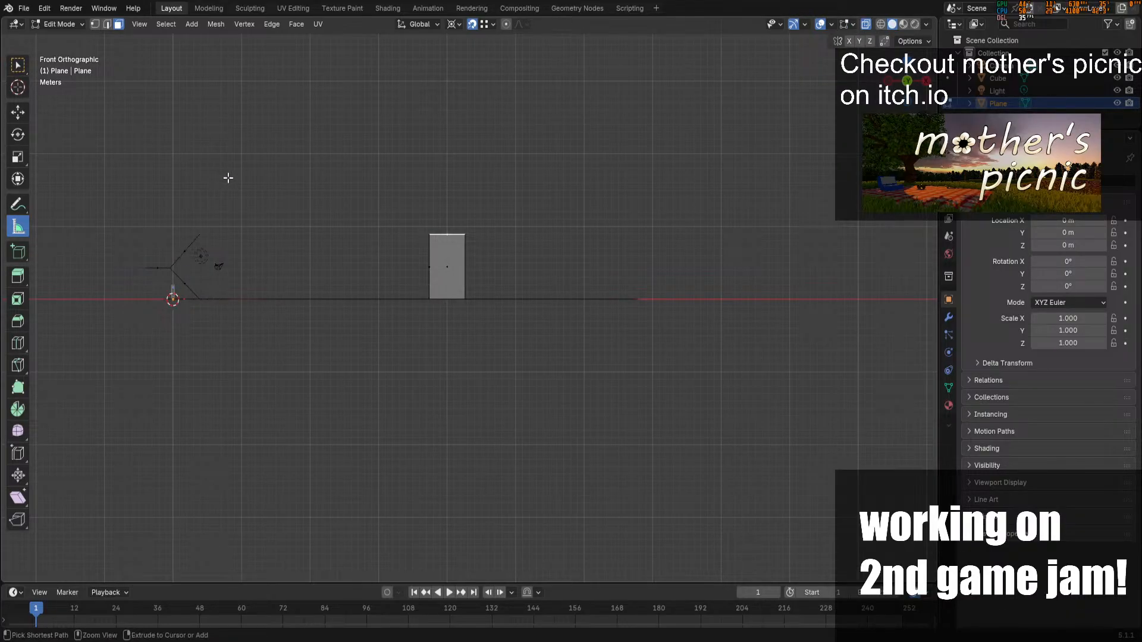
Select the whole mesh and scale it to 0.5 along global Z about the 3D cursor
click(18, 65)
key(a)
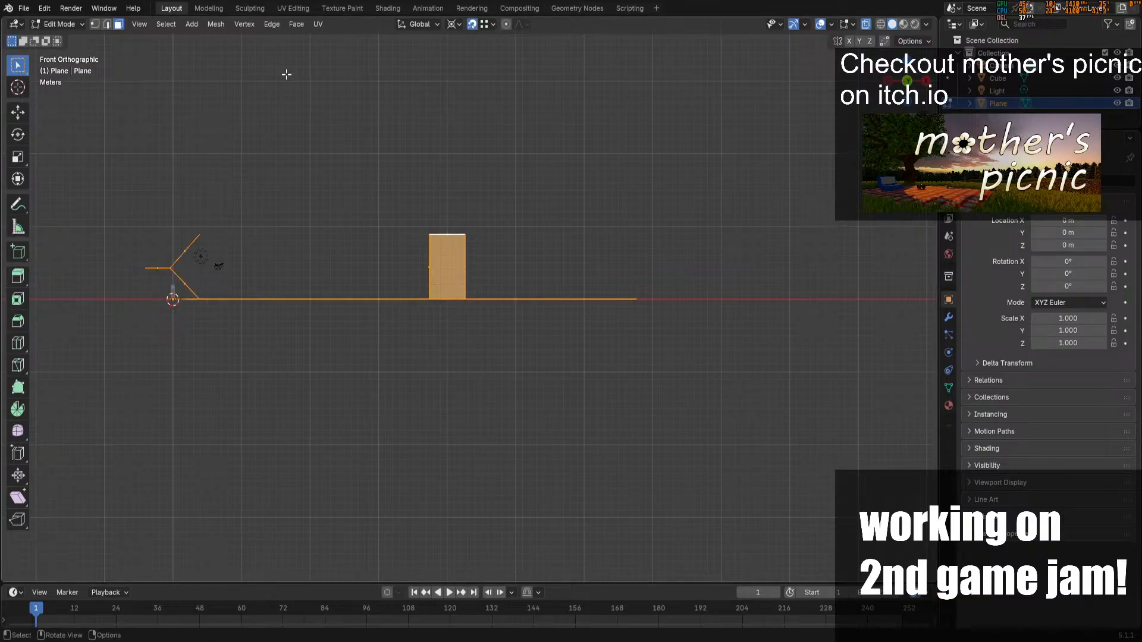
key(r)
key(z)
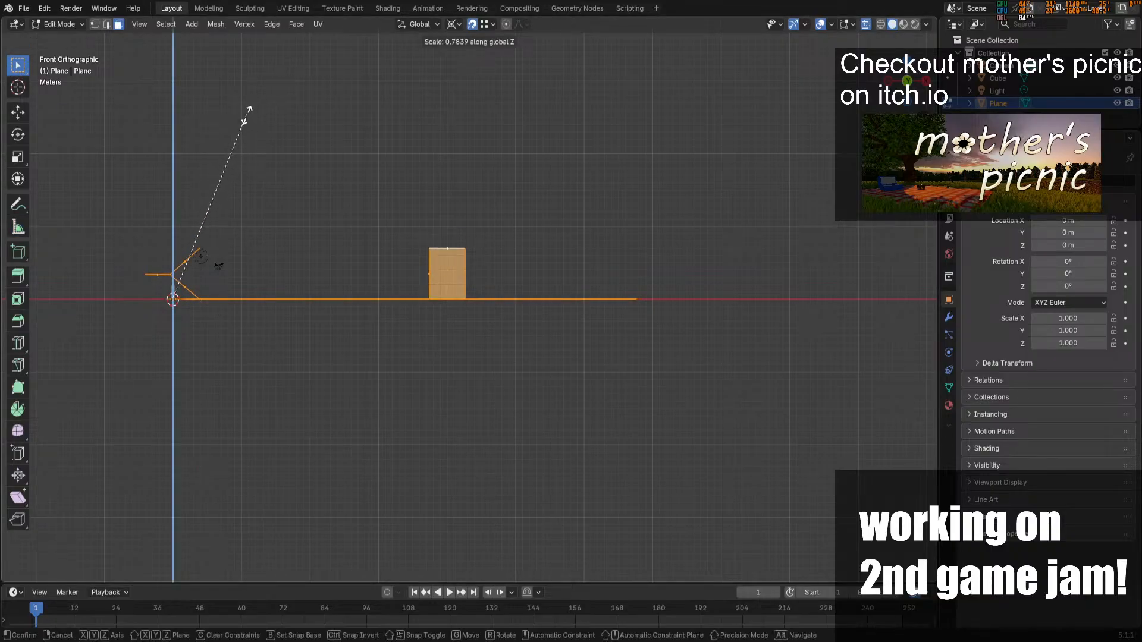
key(Escape)
text(s)
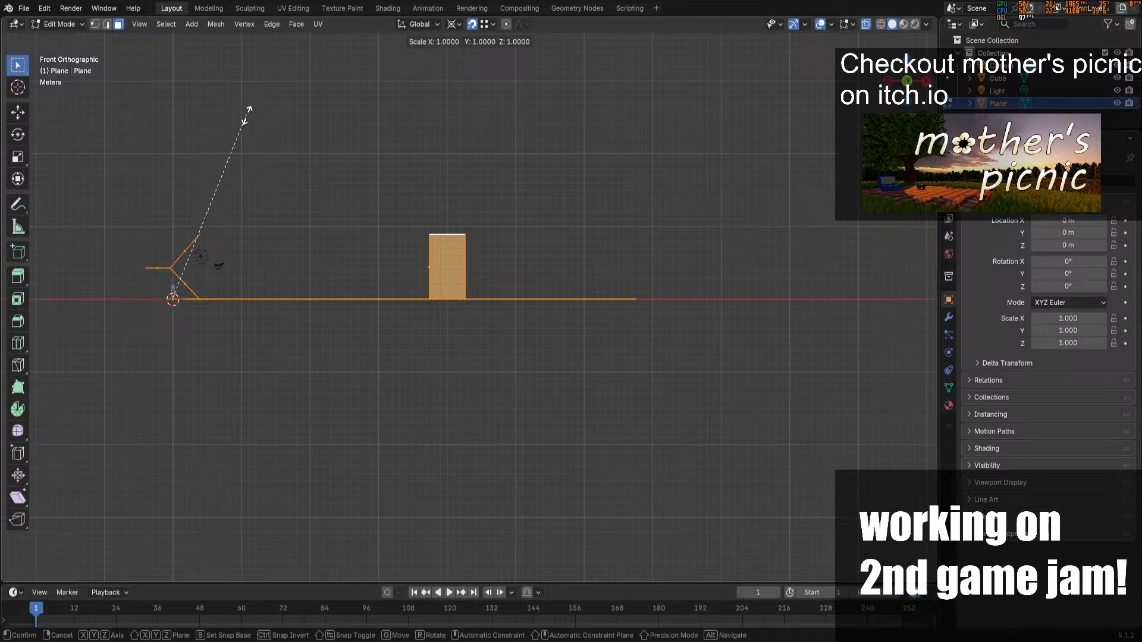
text(0.5)
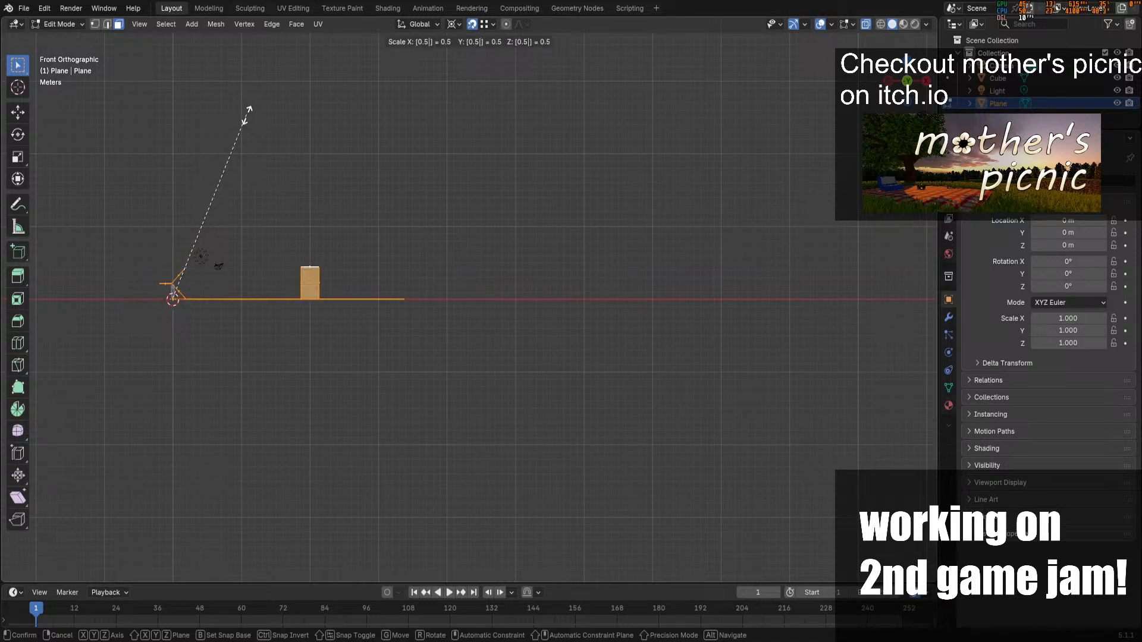
text(z)
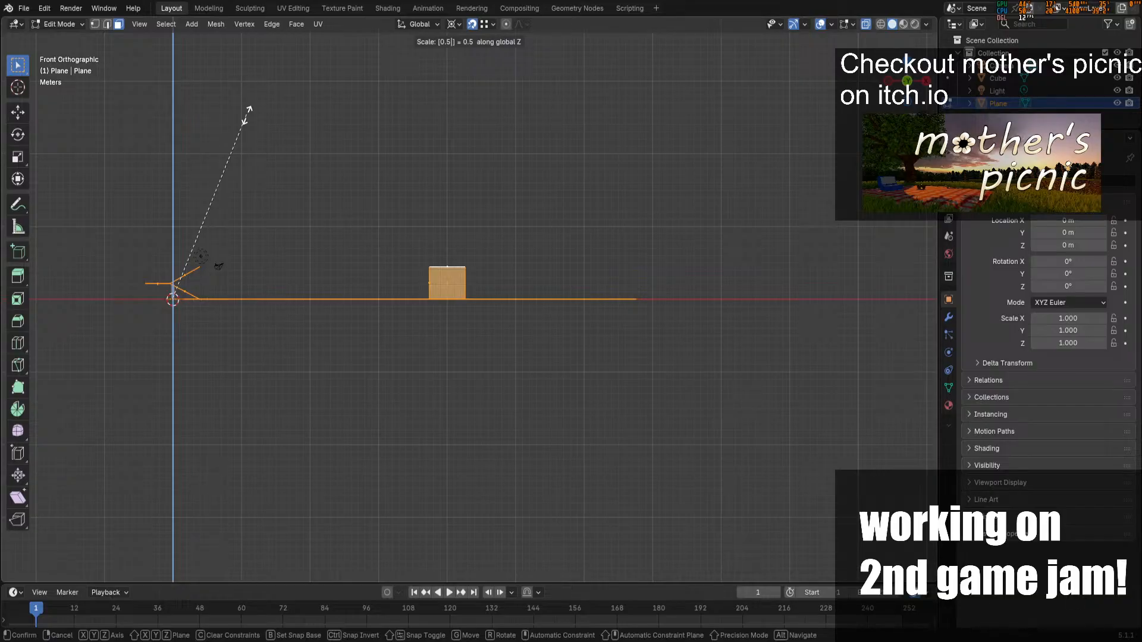
key(Return)
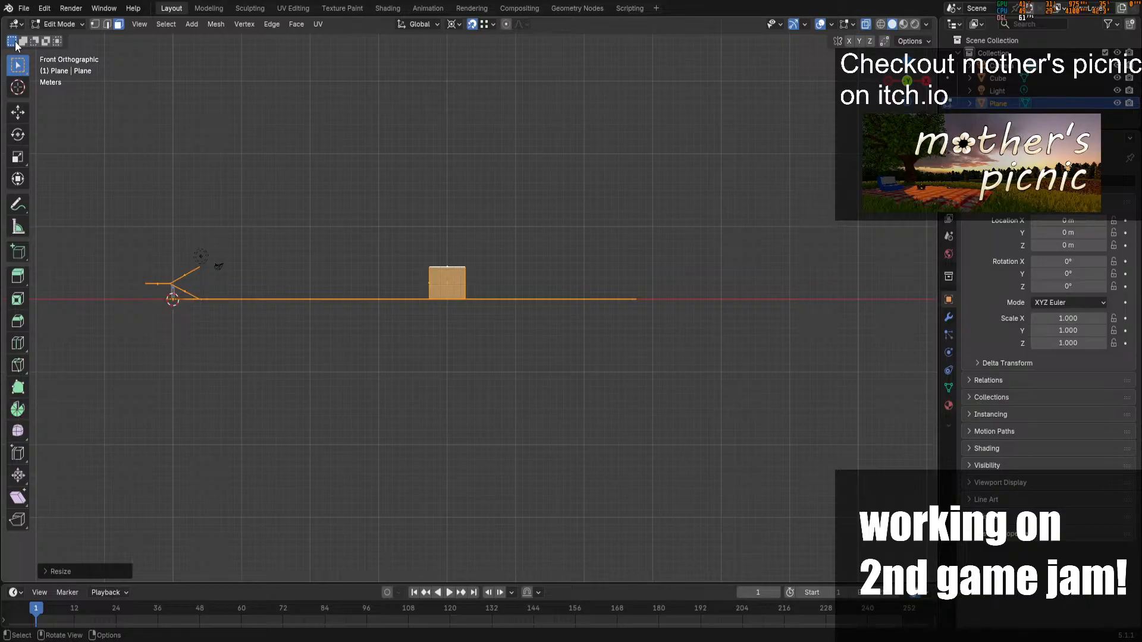
Measure the height of the highest ramp end above the floor, keeping the halved Z scale, and remove the ruler
click(18, 228)
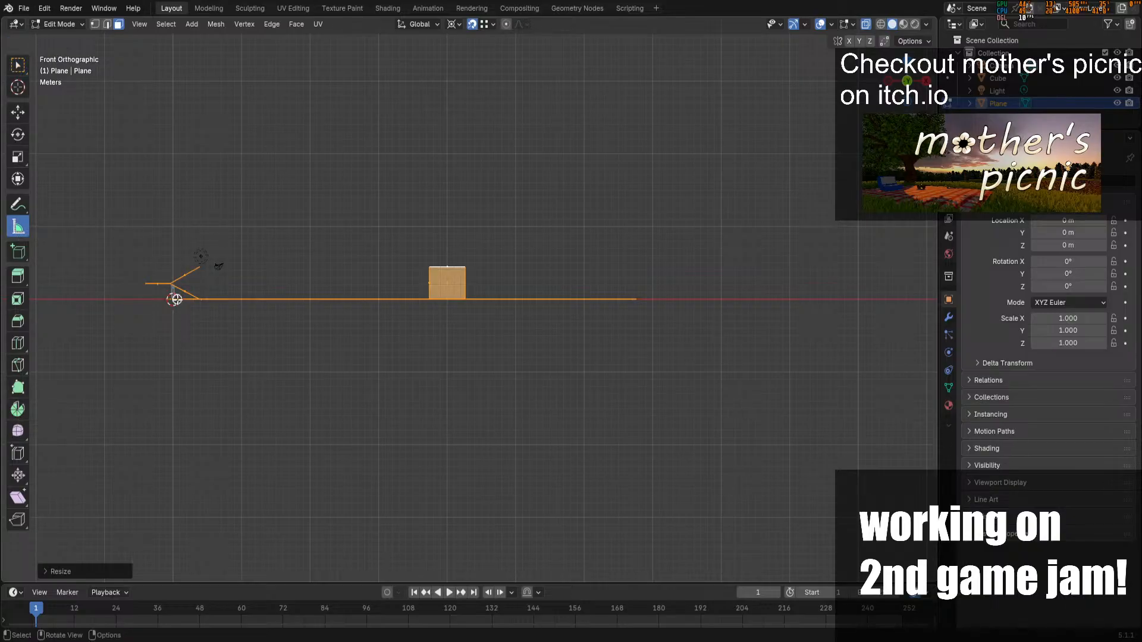
drag(173, 299, 200, 267)
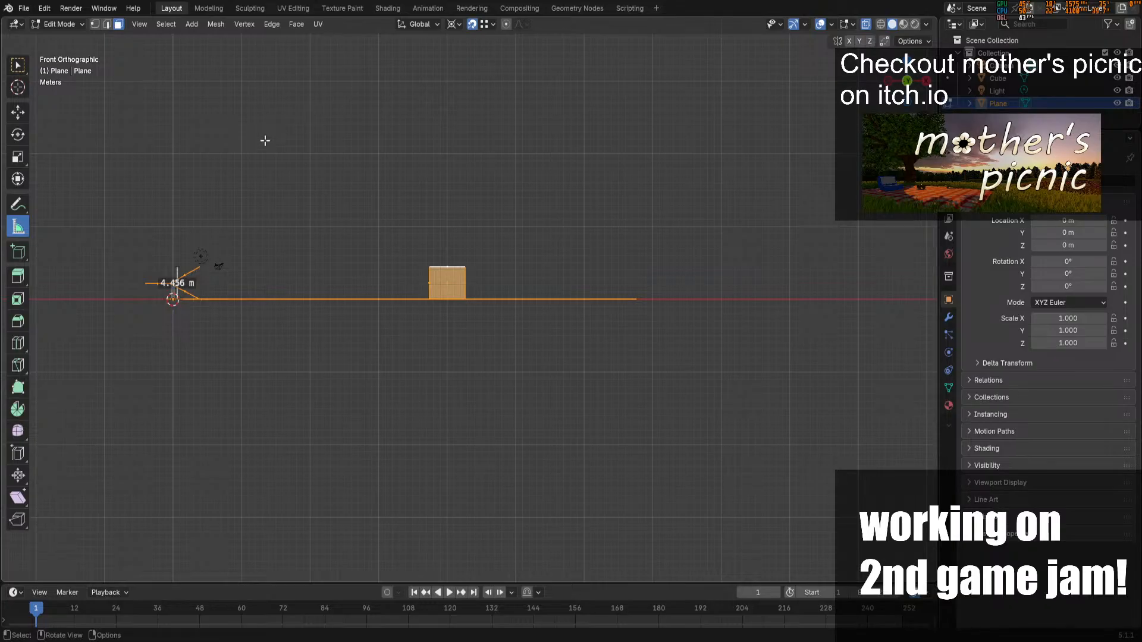
key(ctrl+z)
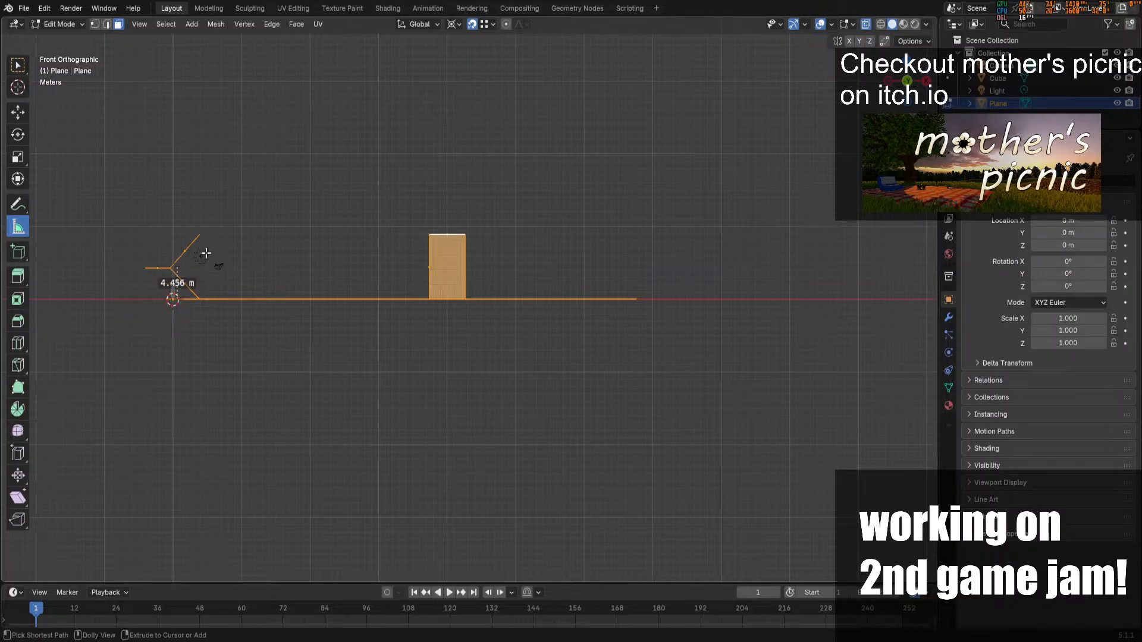
key(ctrl+z)
key(x)
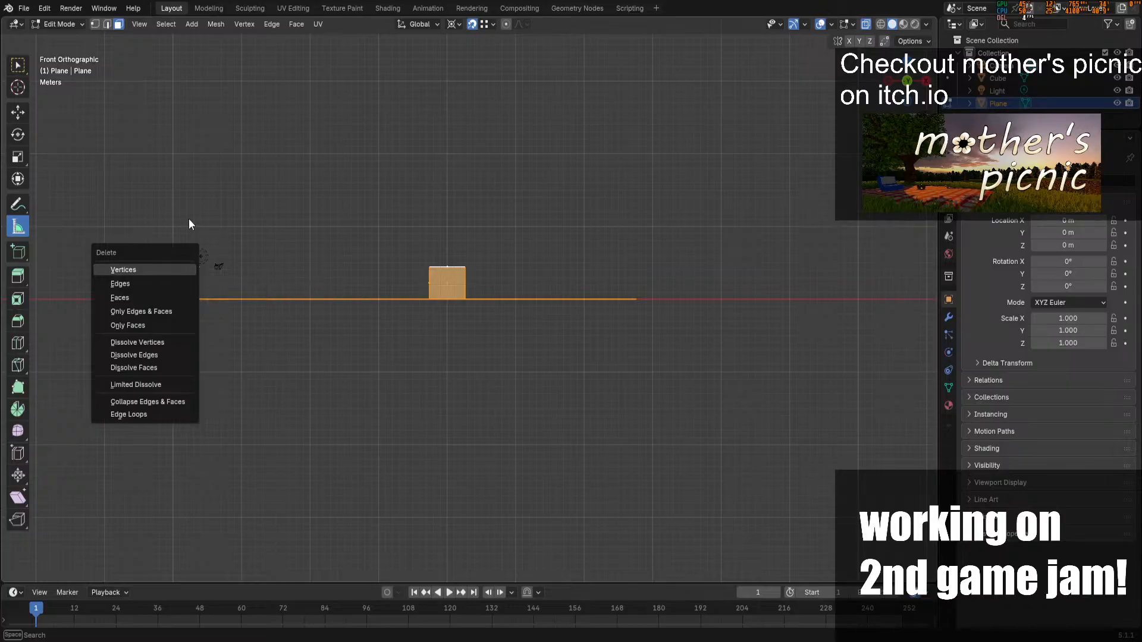
key(Escape)
key(Tab)
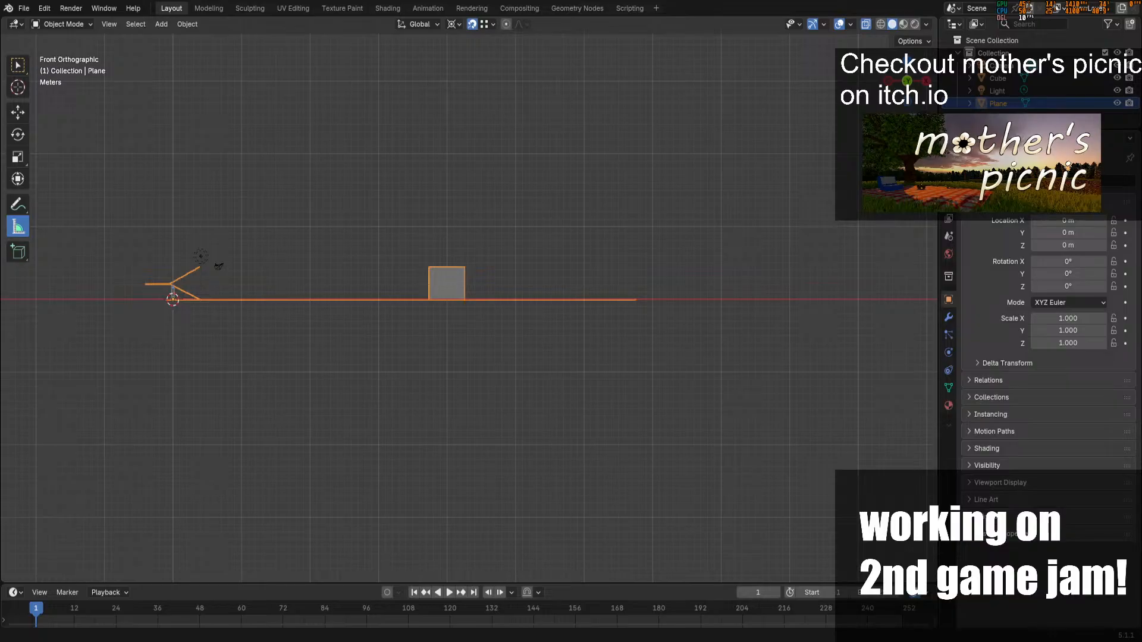
In top view, select the edges of the small rooms and corridor beside the large room and duplicate them about 78 m along X
scroll(438, 242, up, 5)
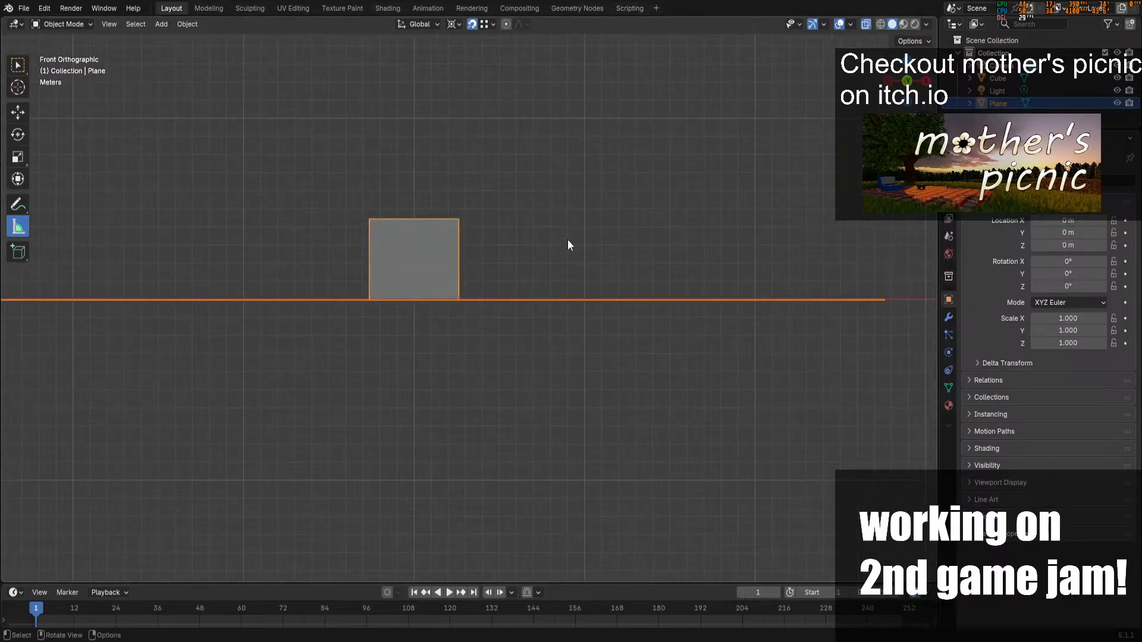
click(907, 60)
scroll(598, 371, down, 9)
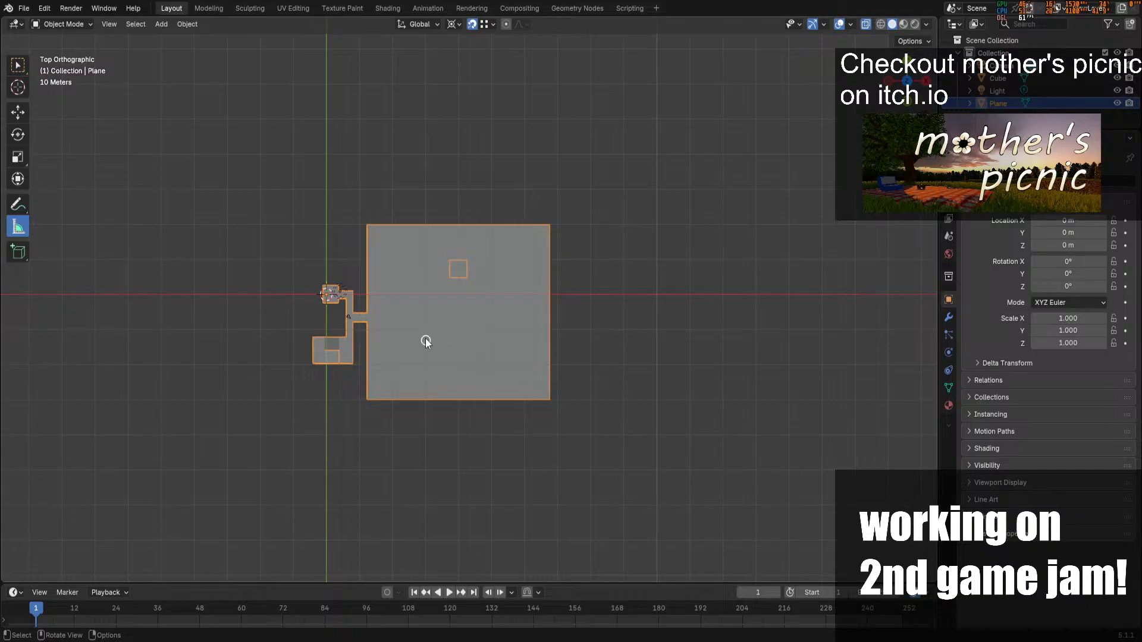
key(Tab)
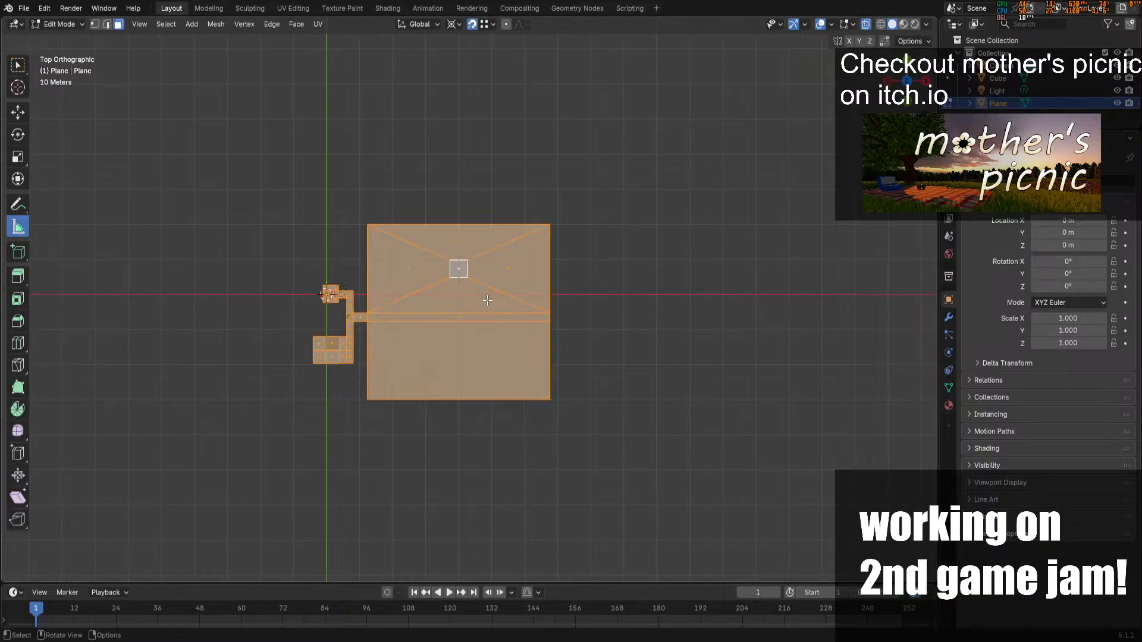
scroll(488, 299, up, 3)
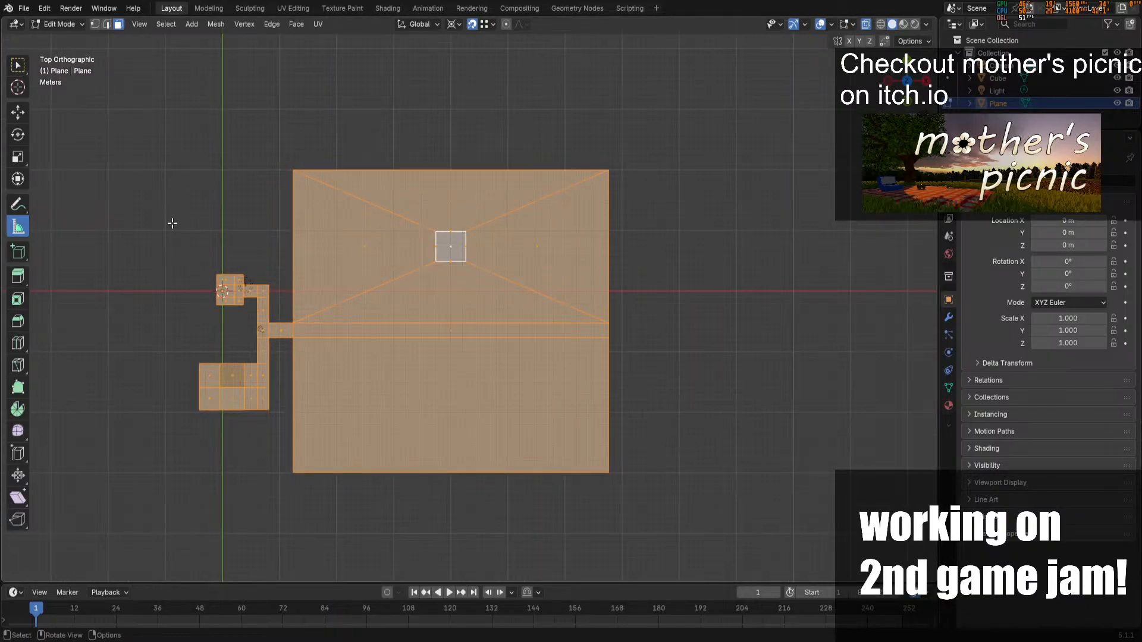
click(107, 24)
drag(87, 176, 293, 456)
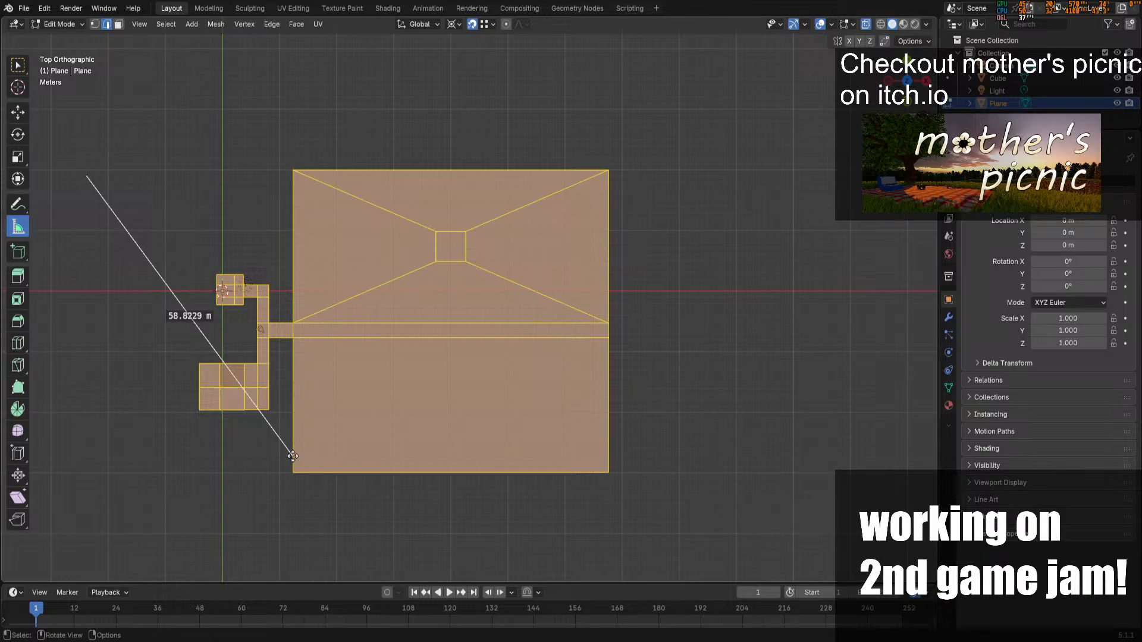
key(Delete)
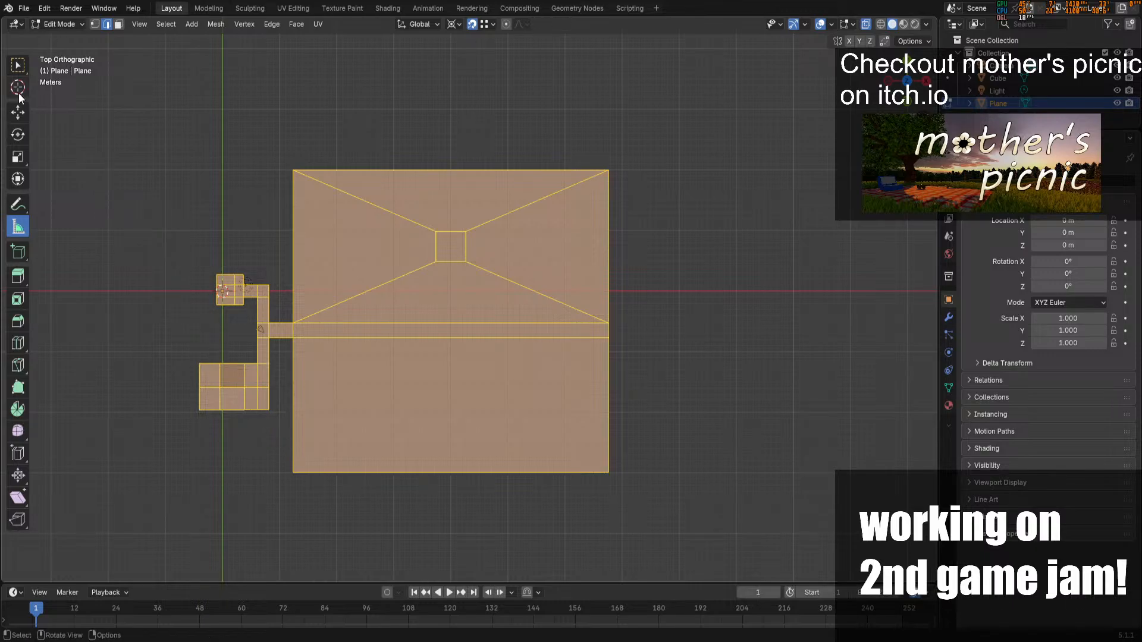
key(w)
drag(104, 137, 279, 449)
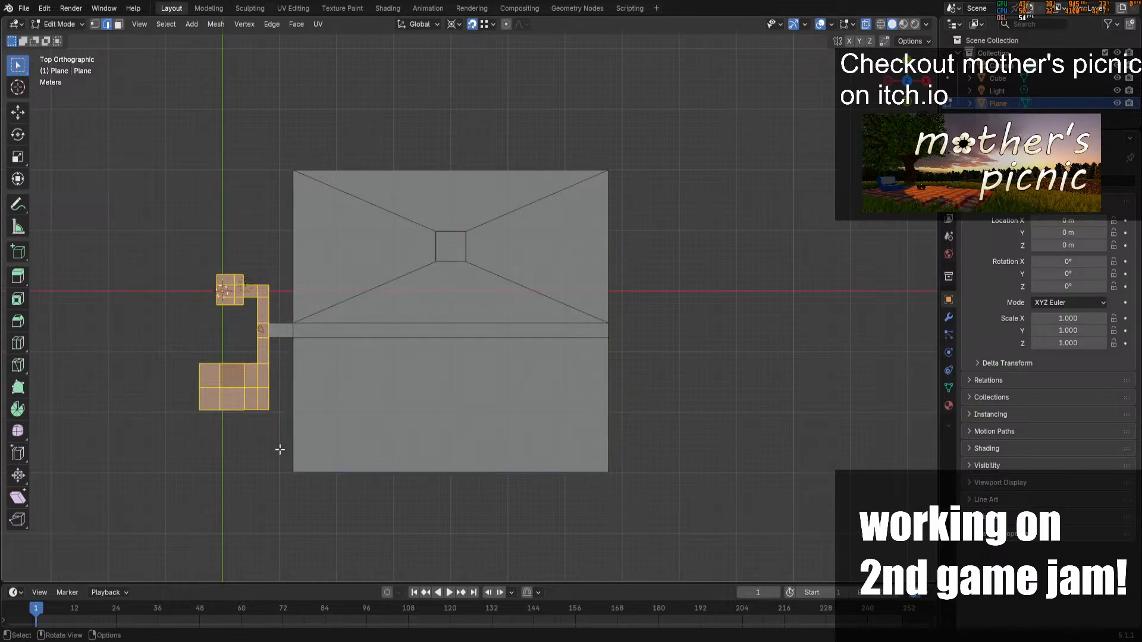
key(shift+d)
key(x)
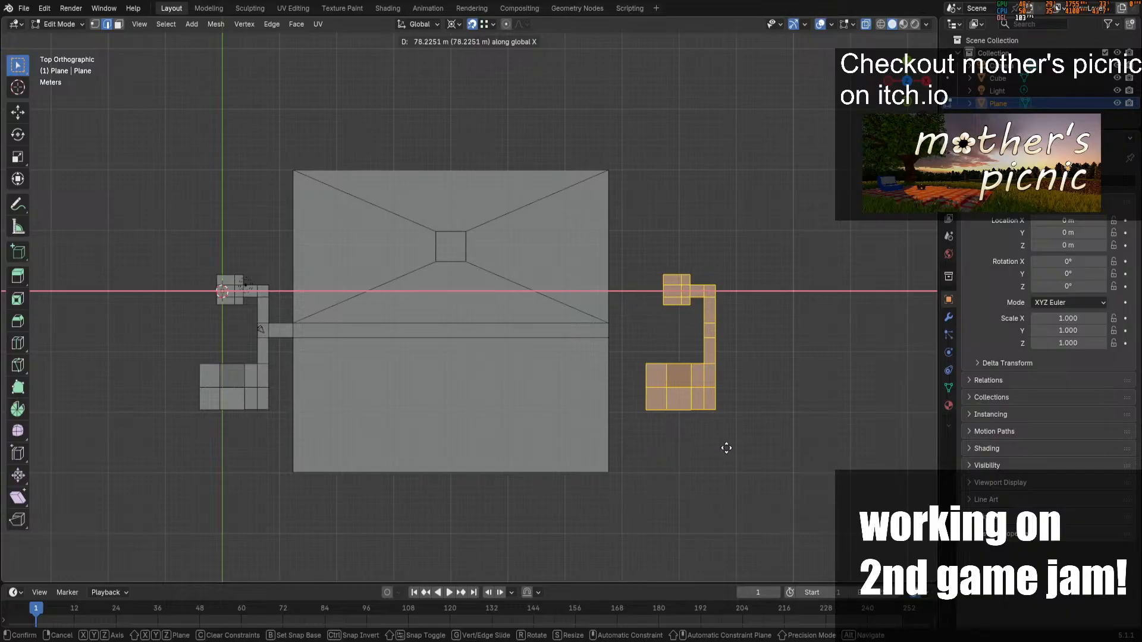
click(726, 448)
Mirror the duplicated rooms and corridor across the global X axis
right_click(688, 381)
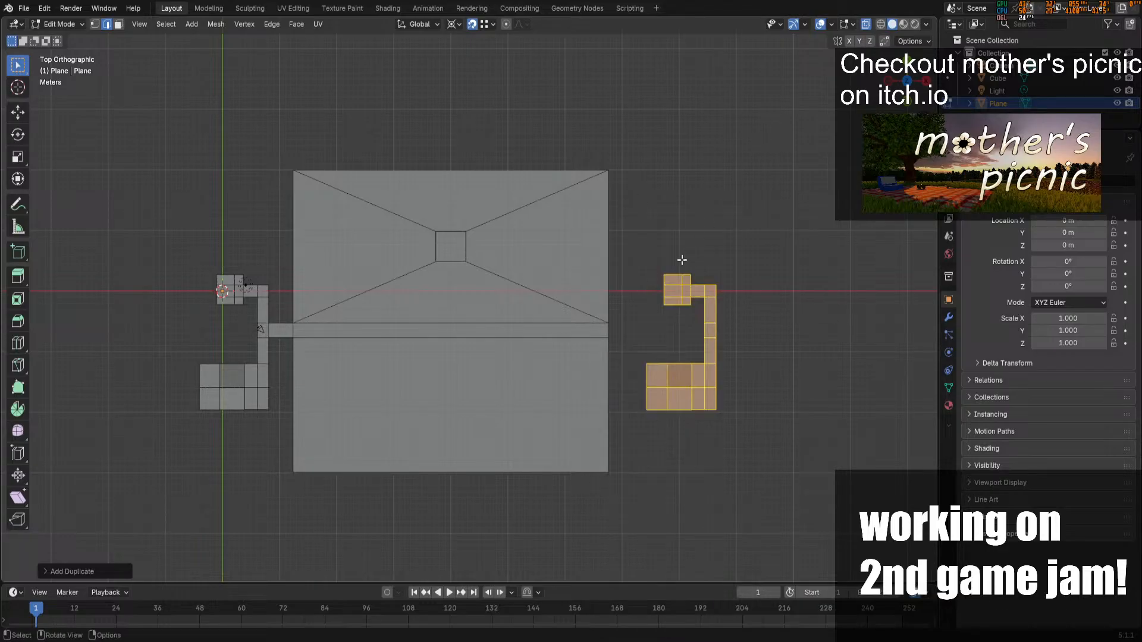
key(F3)
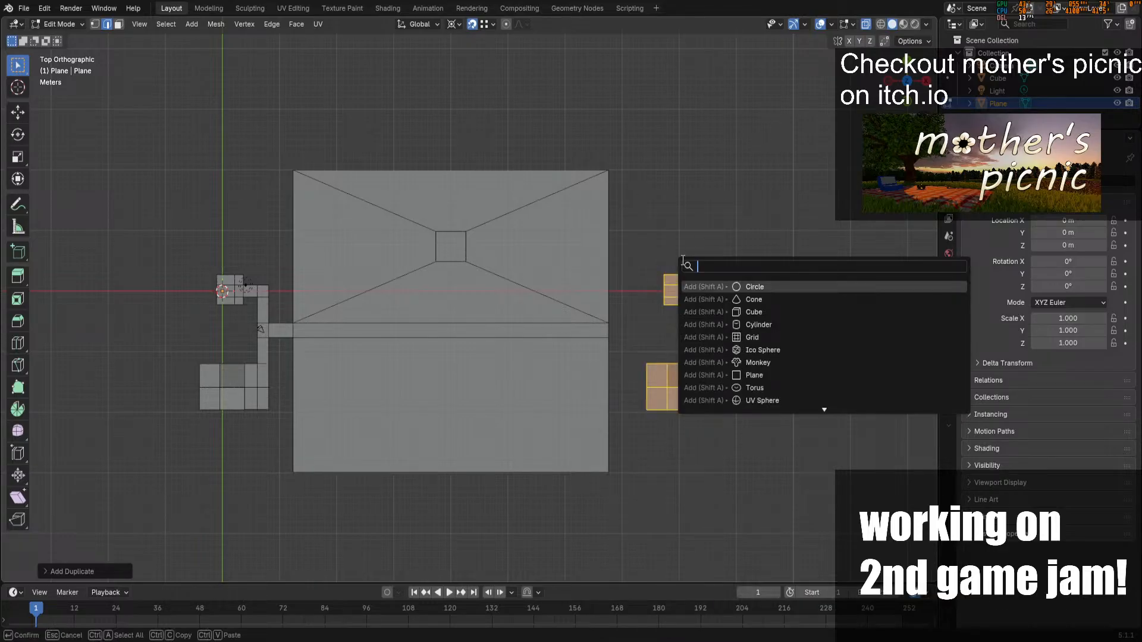
text(mirr)
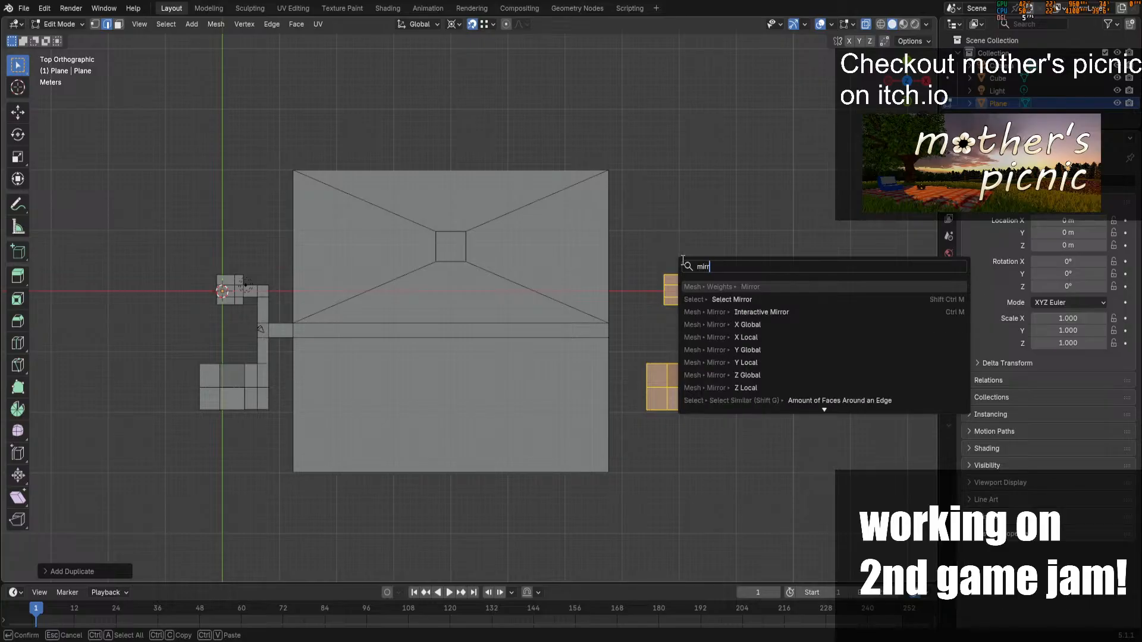
click(777, 327)
scroll(624, 415, down, 1)
scroll(559, 484, up, 1)
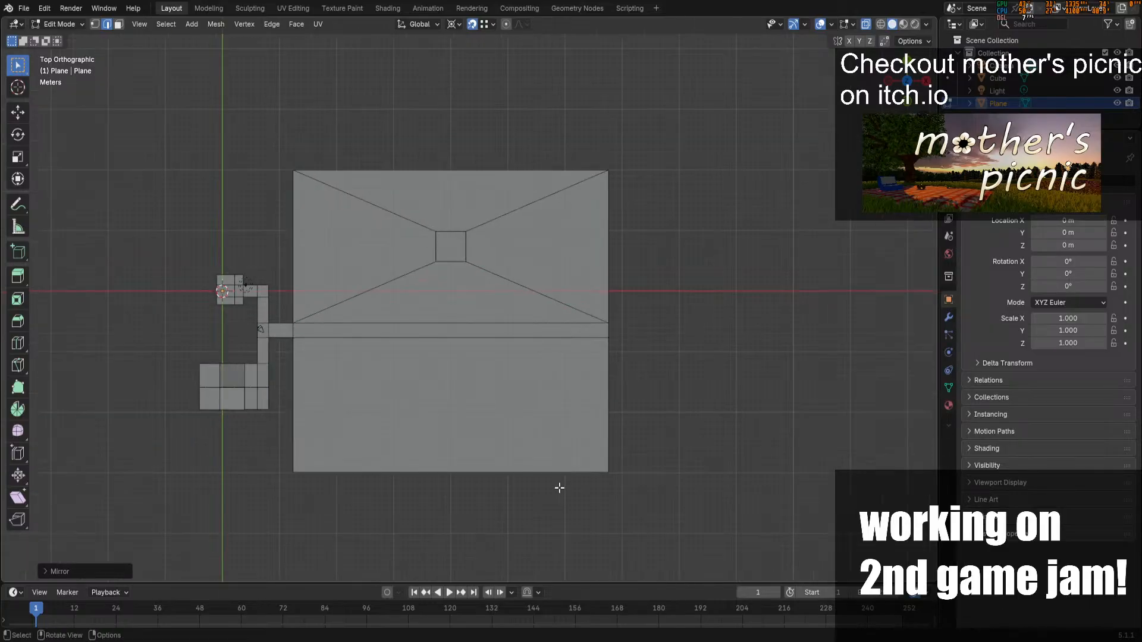
Move the mirrored rooms along X to the opposite side of the large room, leaving a gap for a short connecting corridor
scroll(528, 459, down, 4)
key(g)
key(x)
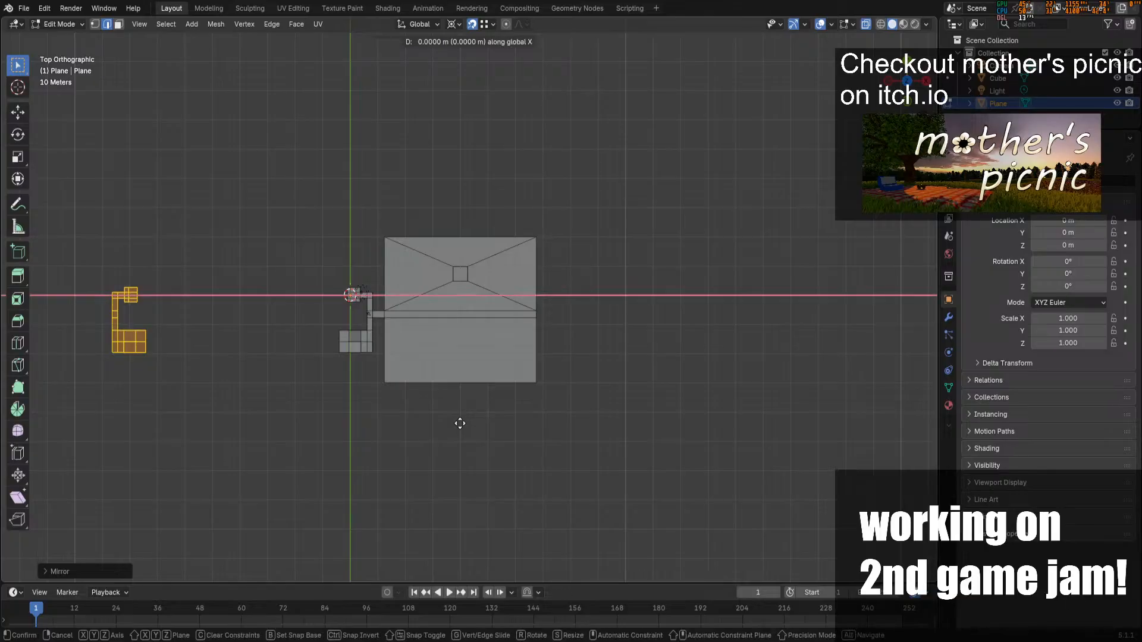
click(722, 349)
scroll(720, 351, up, 5)
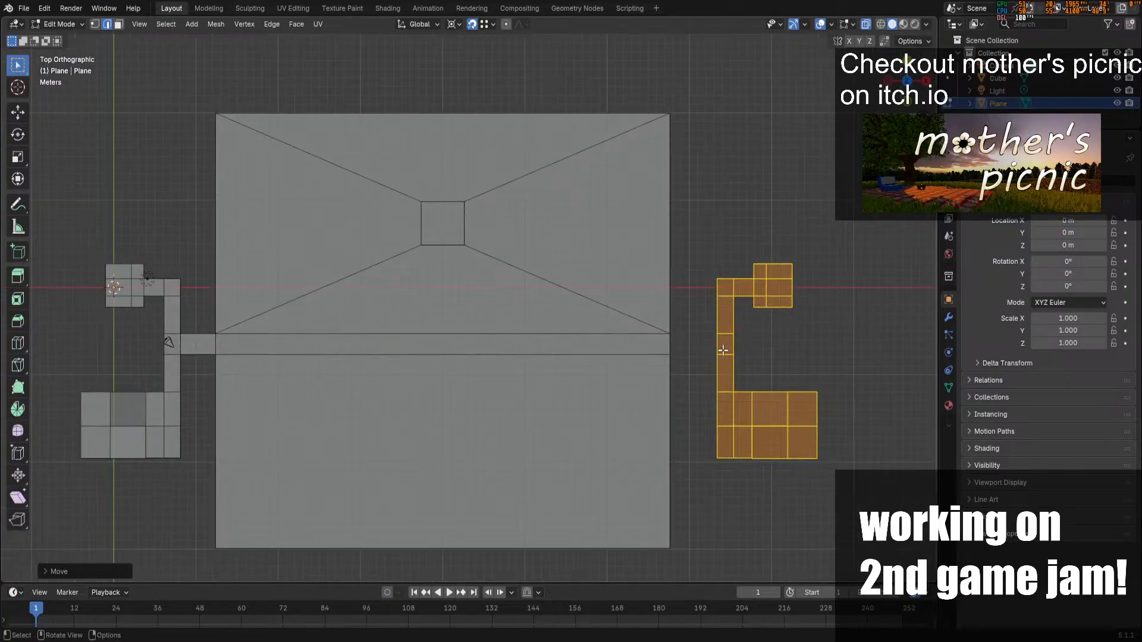
key(g)
key(x)
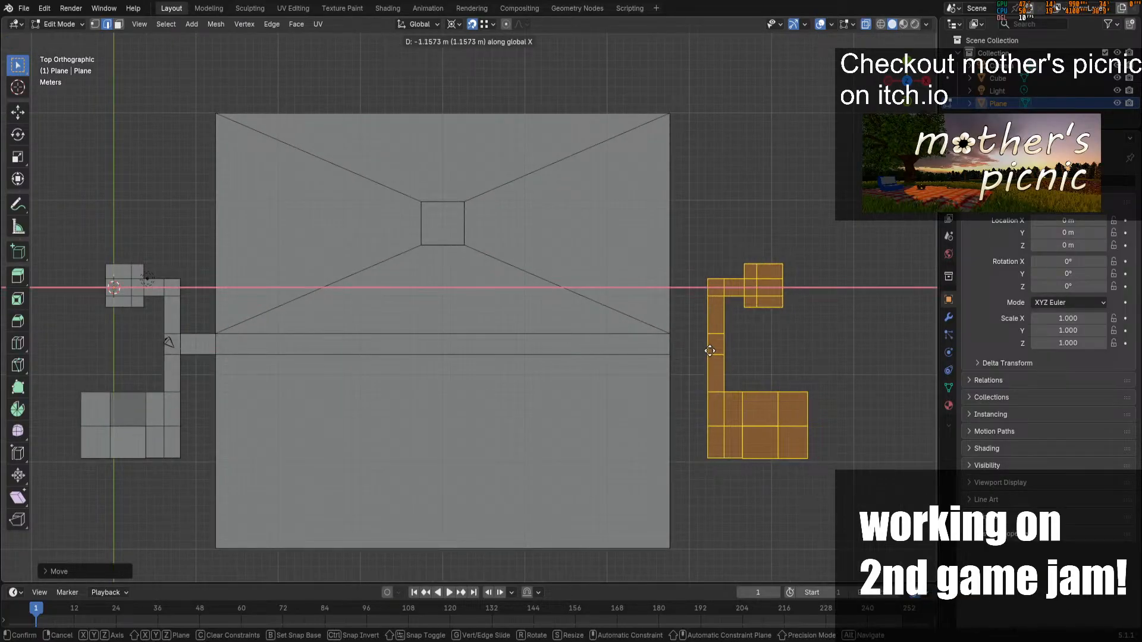
click(709, 351)
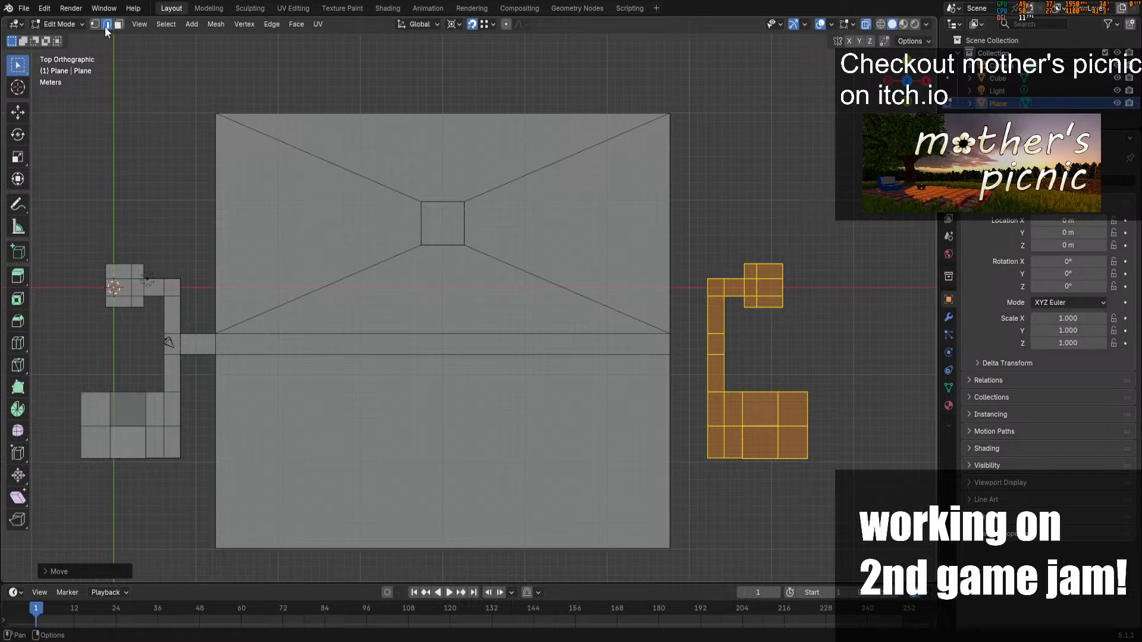
Fill a face between the large room's short side edge and the facing edge of the mirrored corridor, and clear the selection
drag(661, 319, 712, 372)
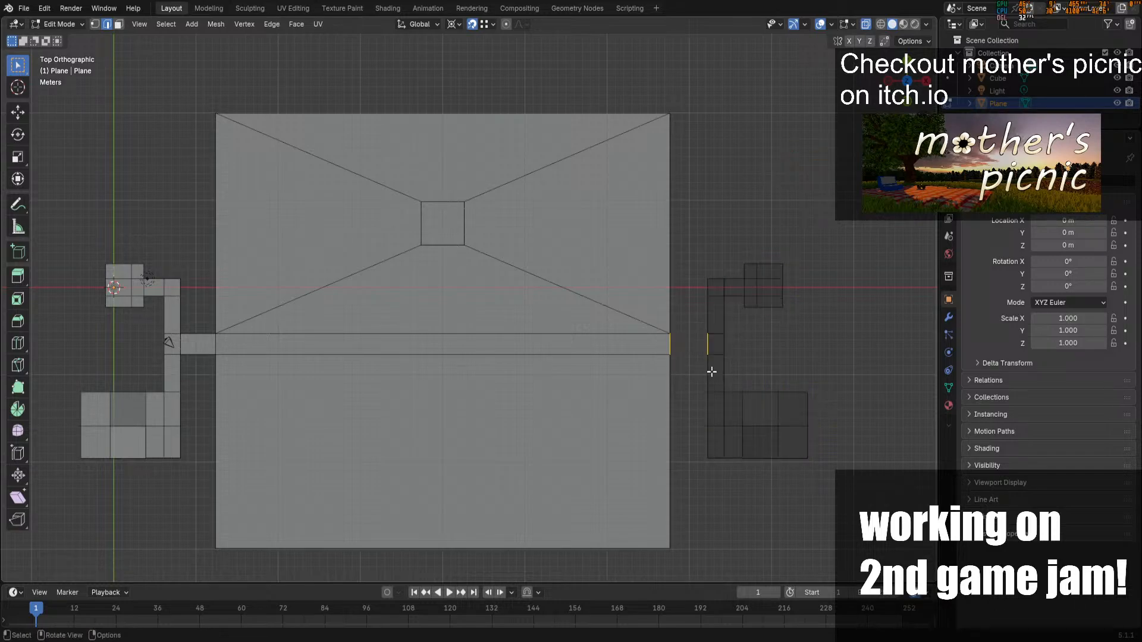
key(f)
key(alt+a)
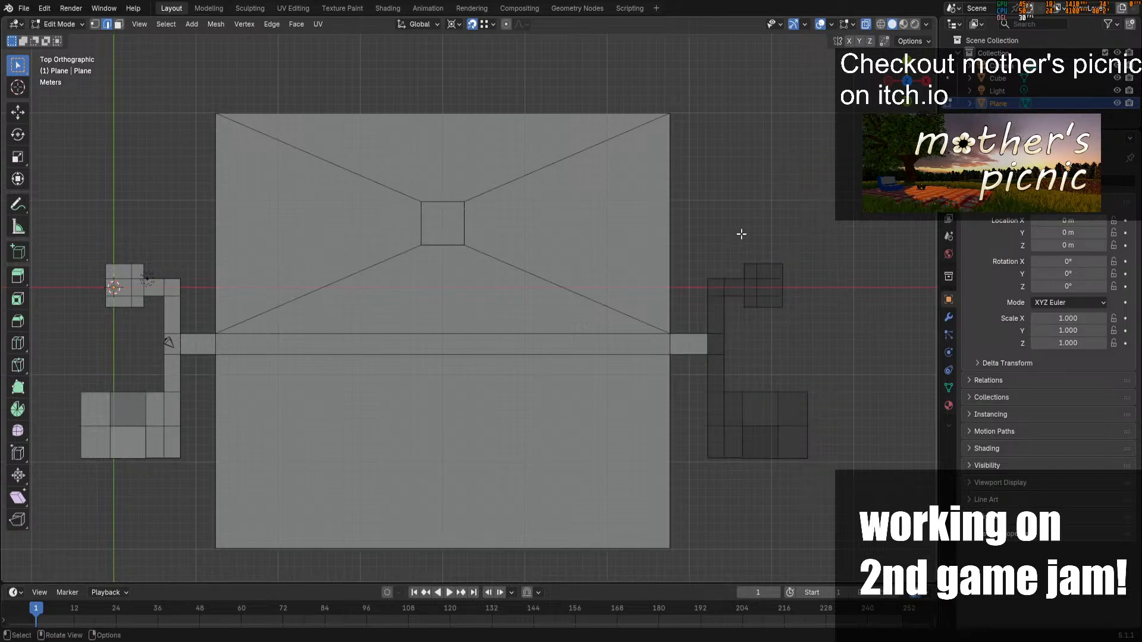
Turn off X-ray and enable the Face Orientation overlay to reveal flipped faces on the level mesh
middle_drag(741, 234, 736, 164)
click(909, 64)
click(852, 24)
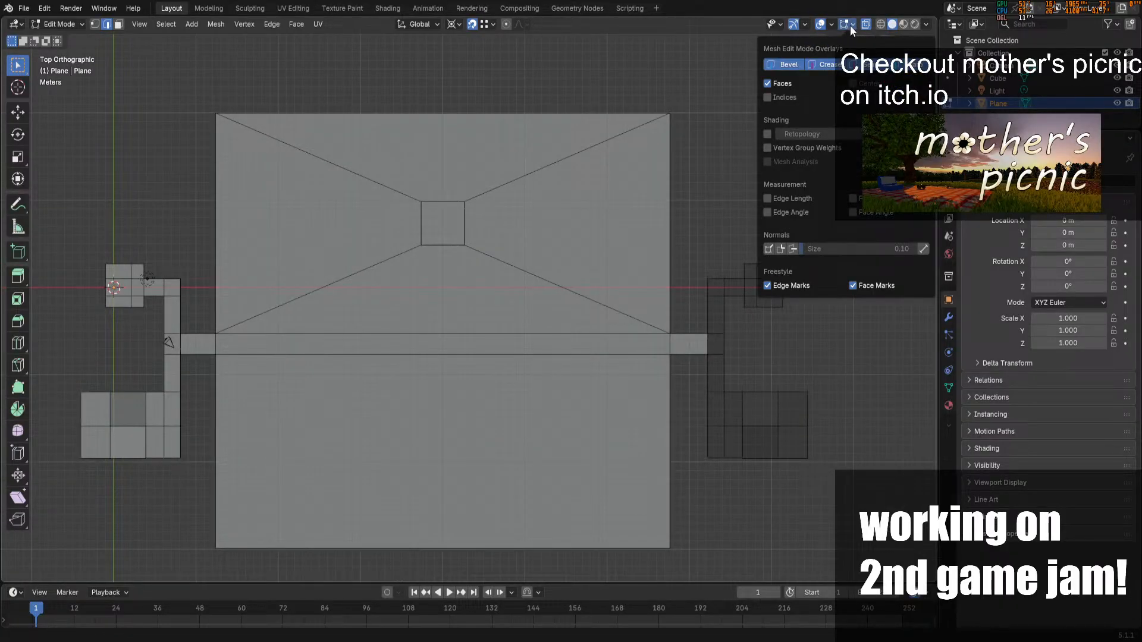
click(852, 24)
click(844, 24)
click(852, 24)
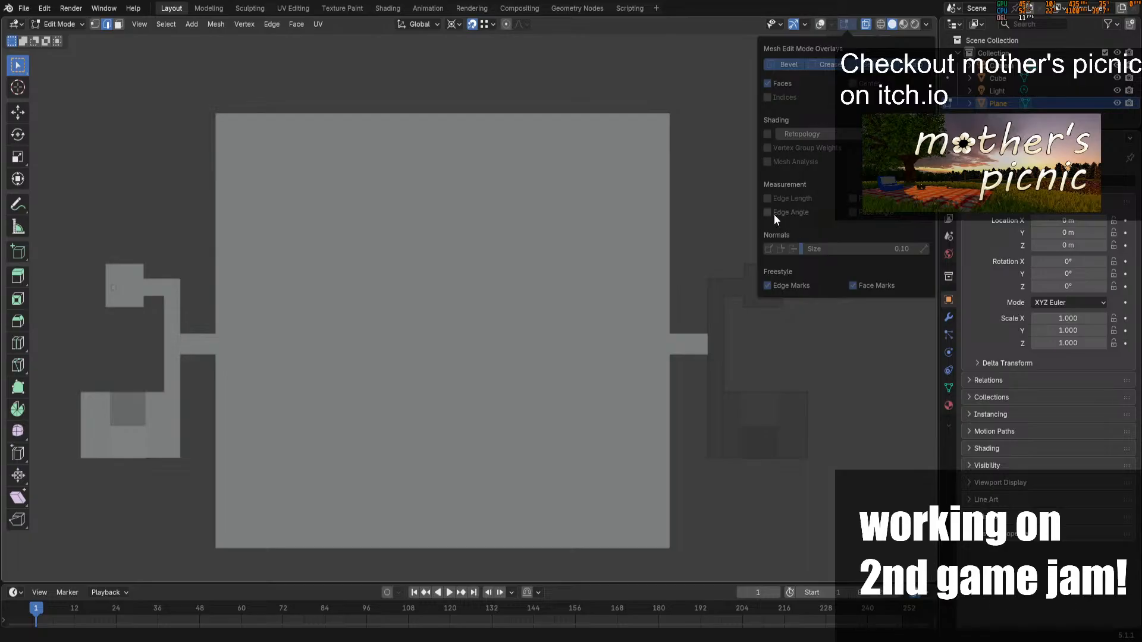
click(865, 24)
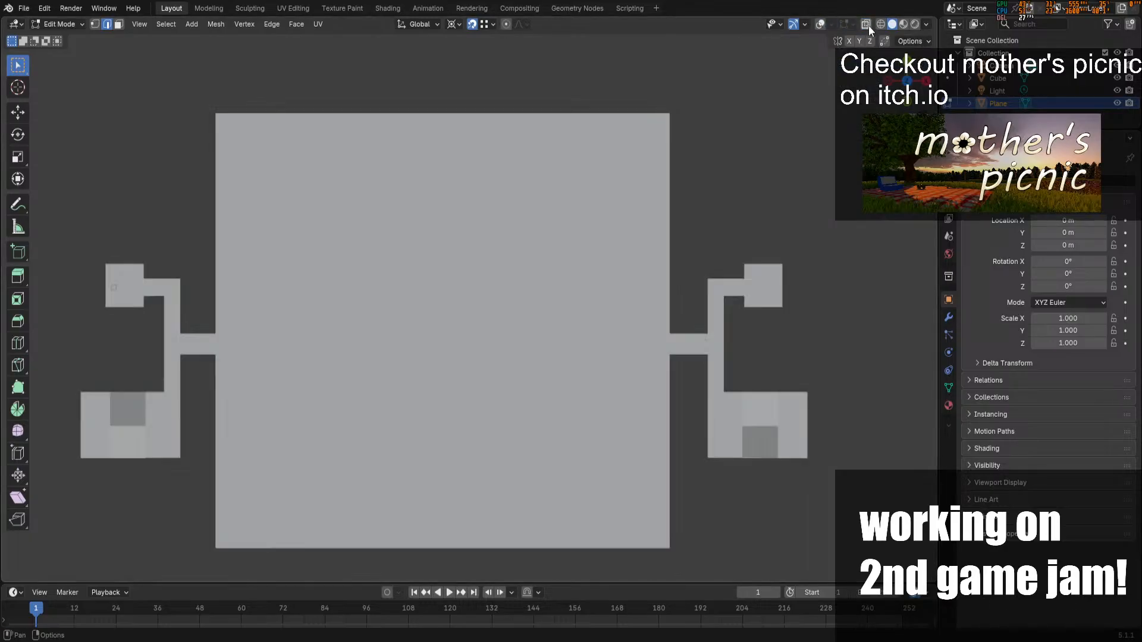
click(821, 24)
click(831, 24)
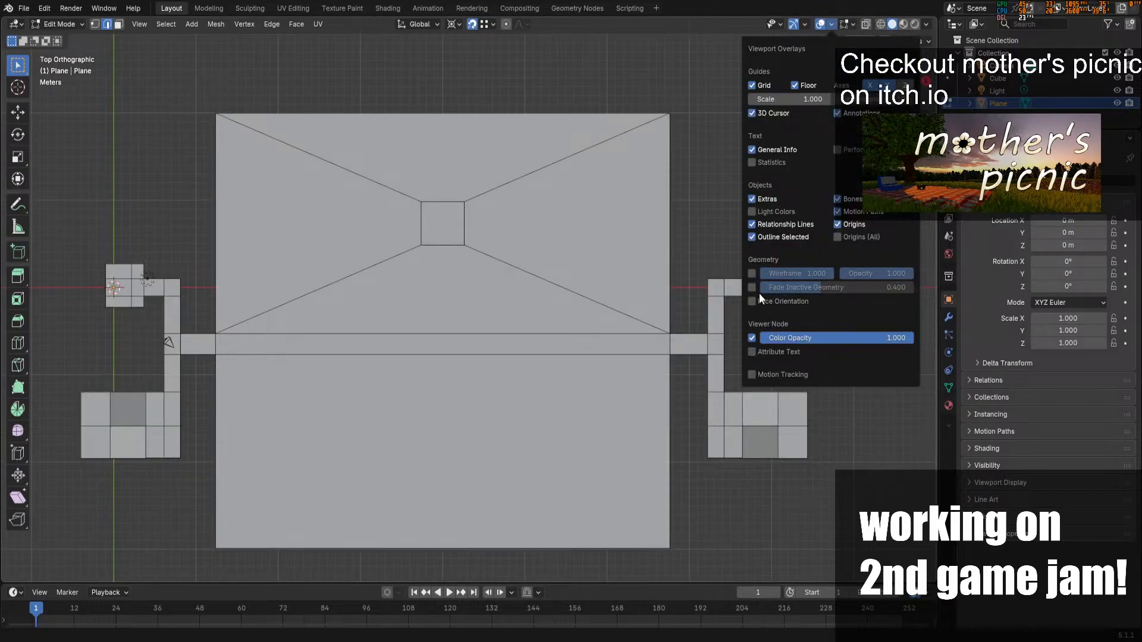
click(758, 296)
middle_drag(717, 130, 851, 334)
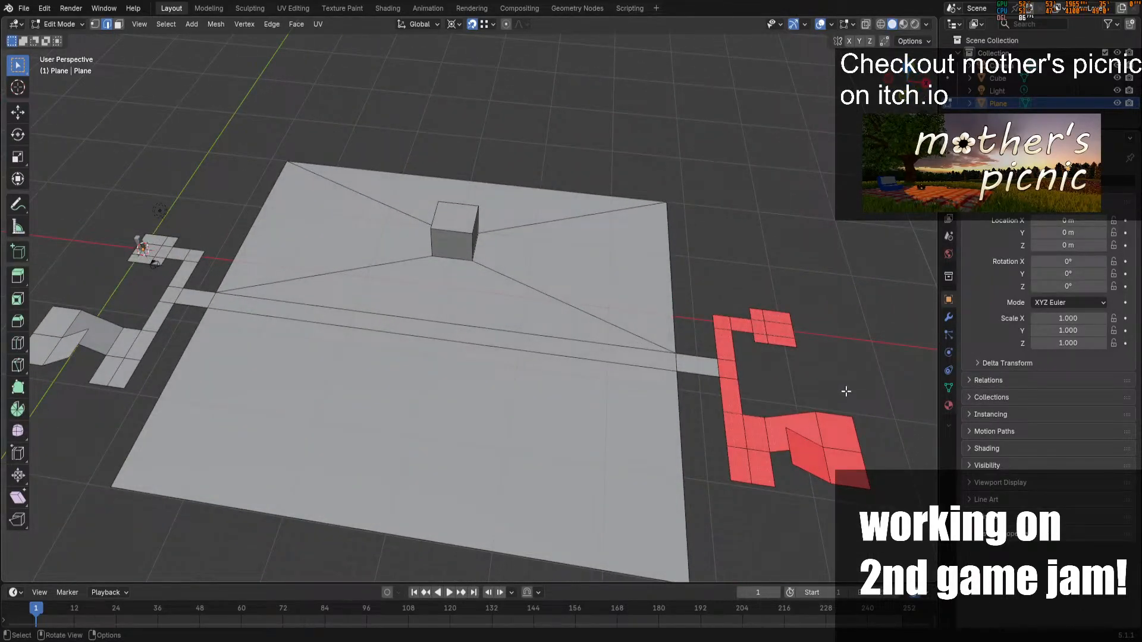
Recalculate the normals of the whole level mesh, return to Object Mode and save the file
key(a)
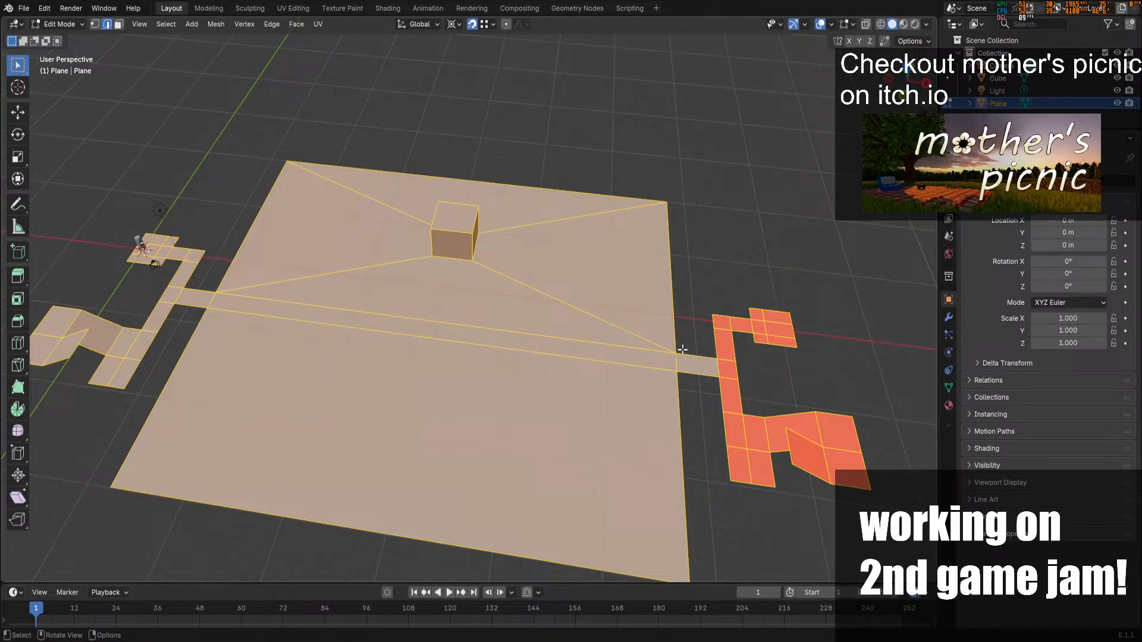
key(F3)
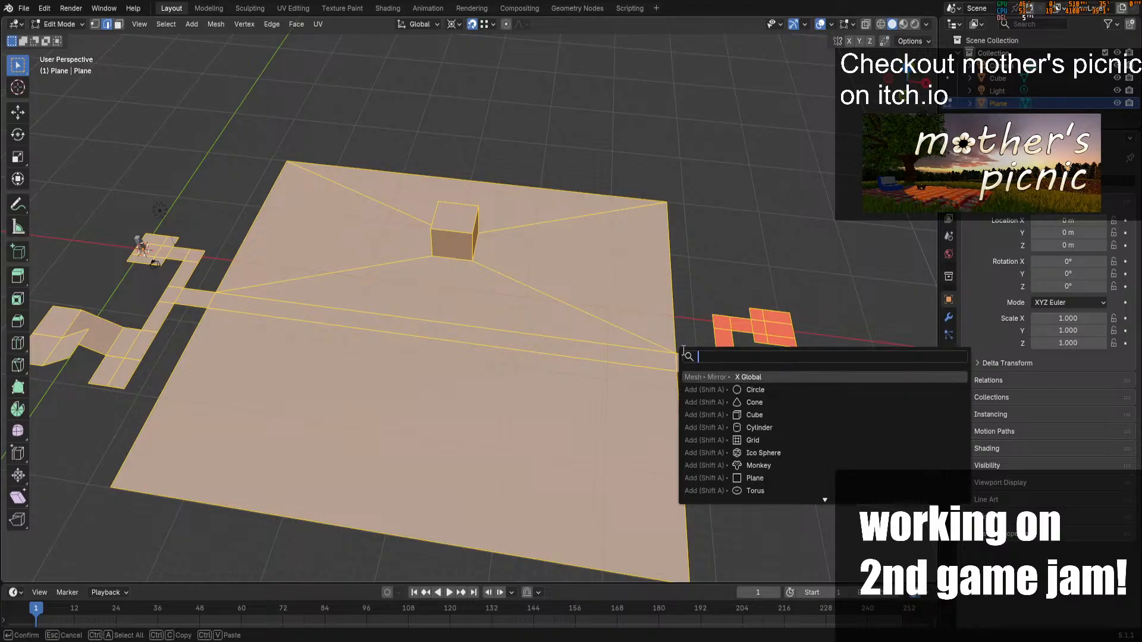
text(re)
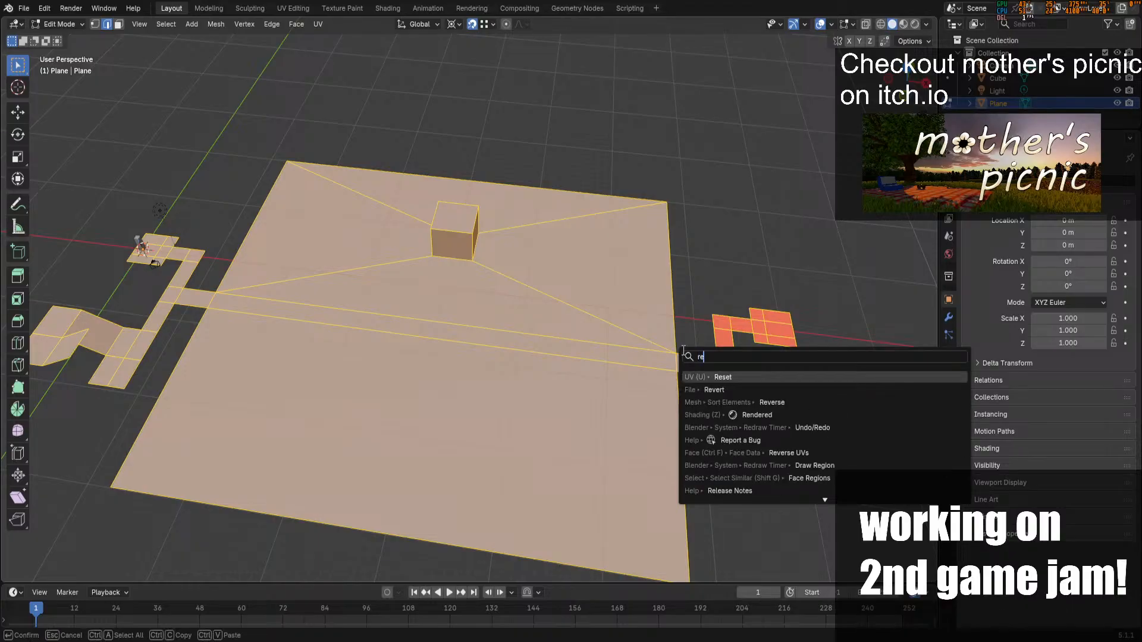
text(calc)
key(Return)
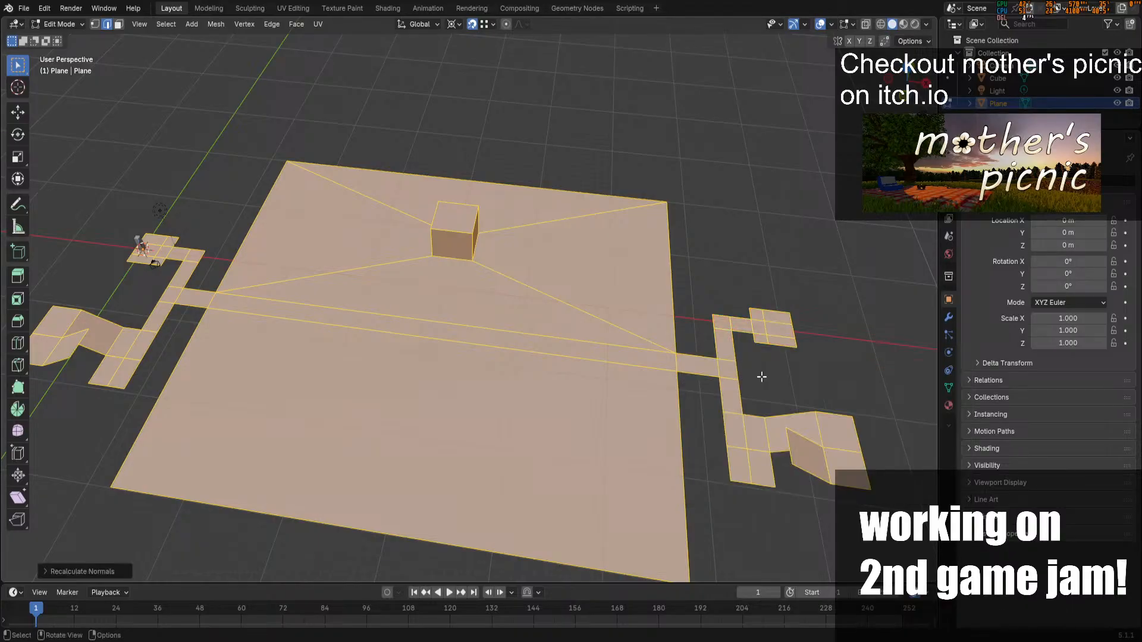
key(alt+a)
key(Tab)
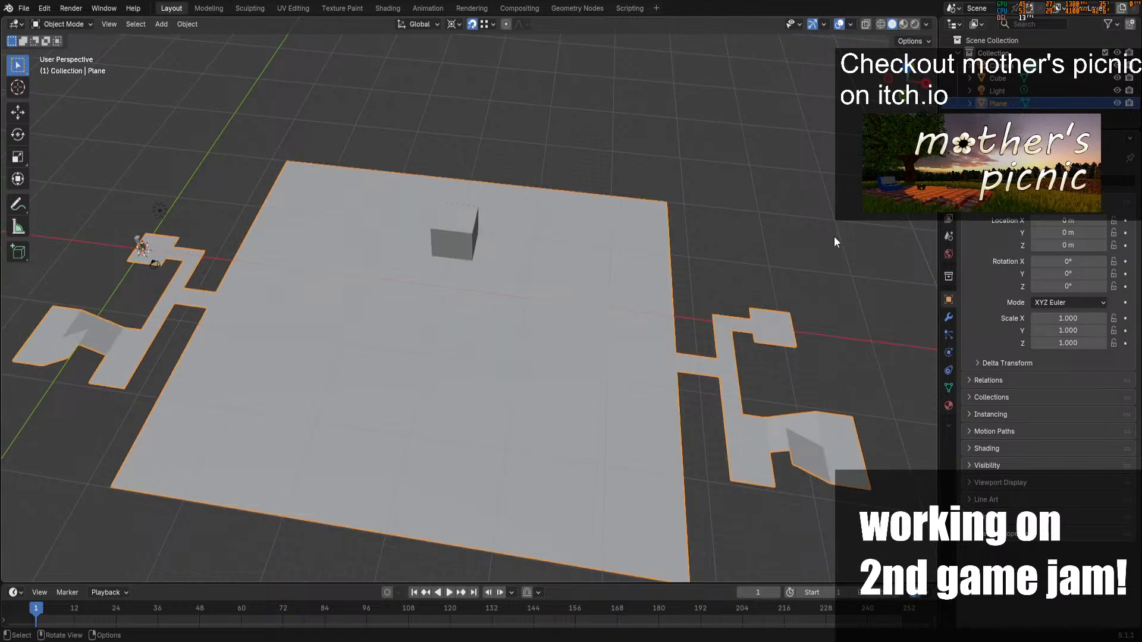
key(ctrl+s)
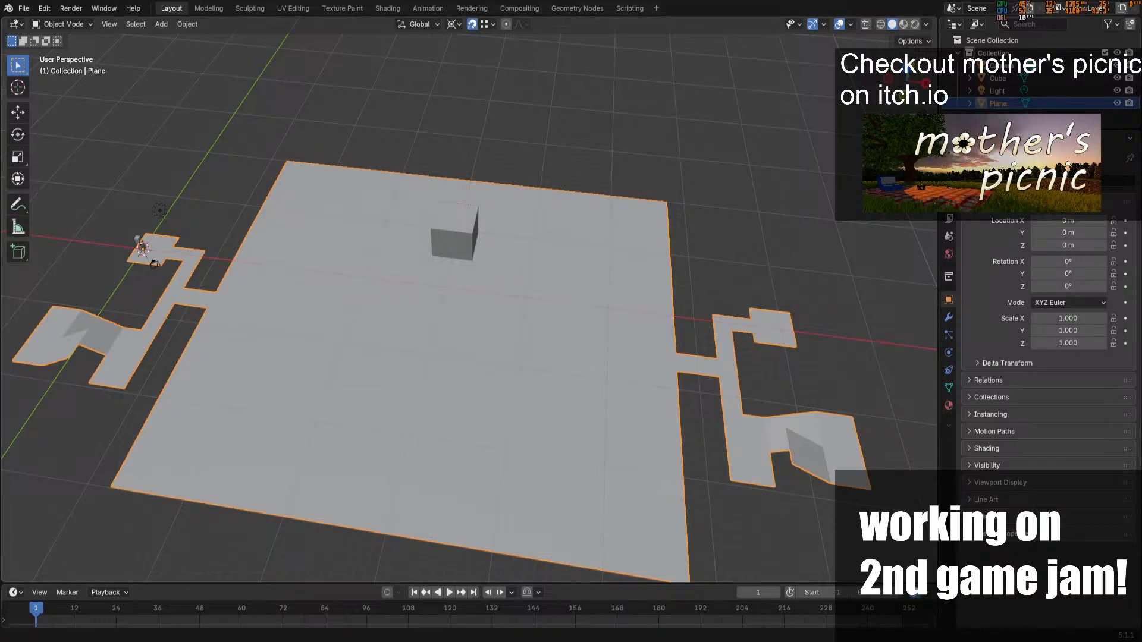
Examine the complete level layout from the front, from above and in perspective
key(KP_1)
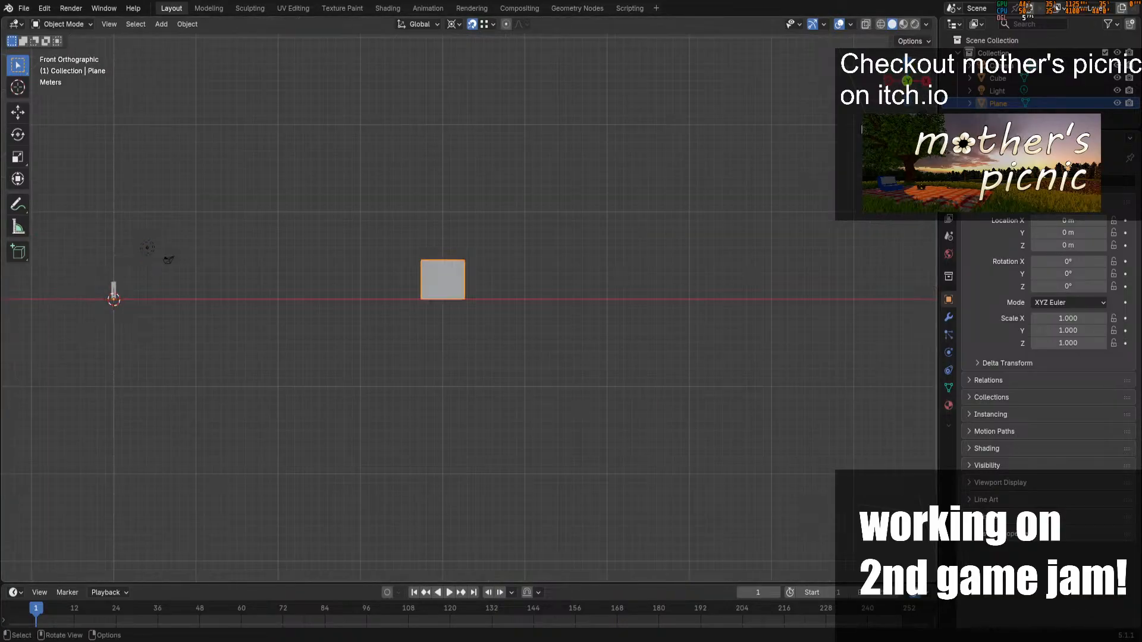
middle_drag(452, 297, 476, 387)
key(KP_7)
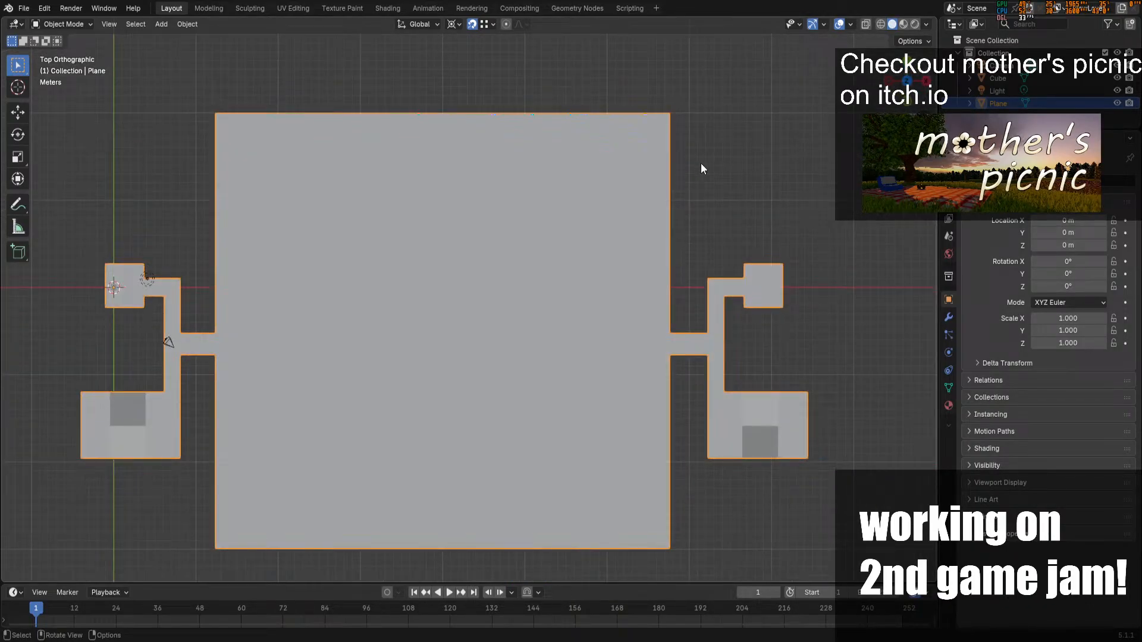
drag(905, 79, 782, 110)
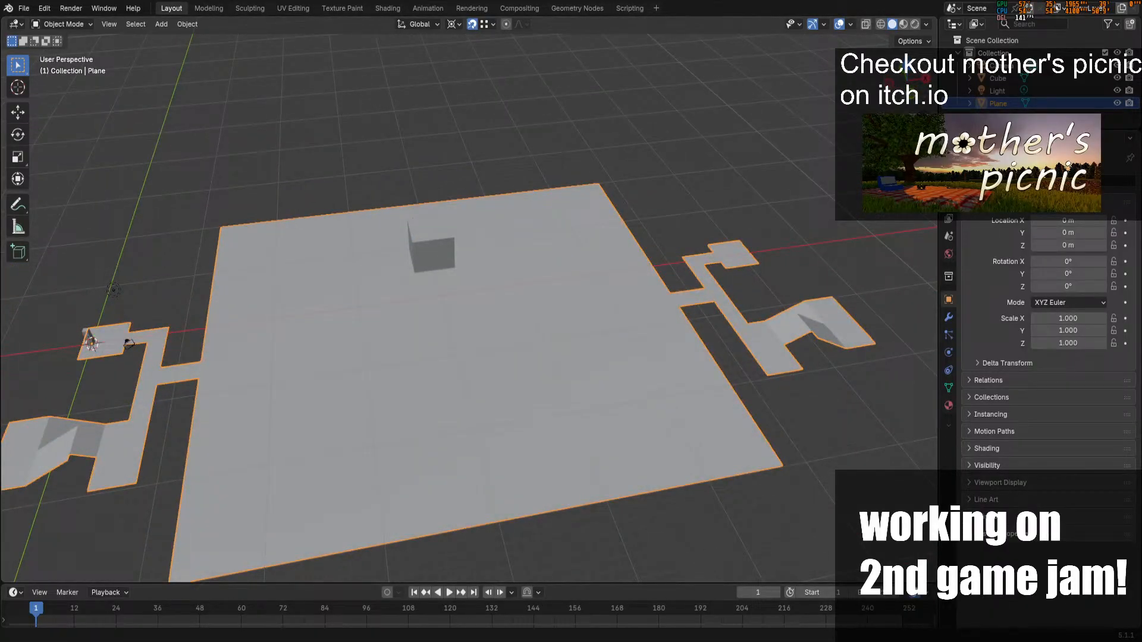
click(907, 62)
drag(907, 62, 901, 90)
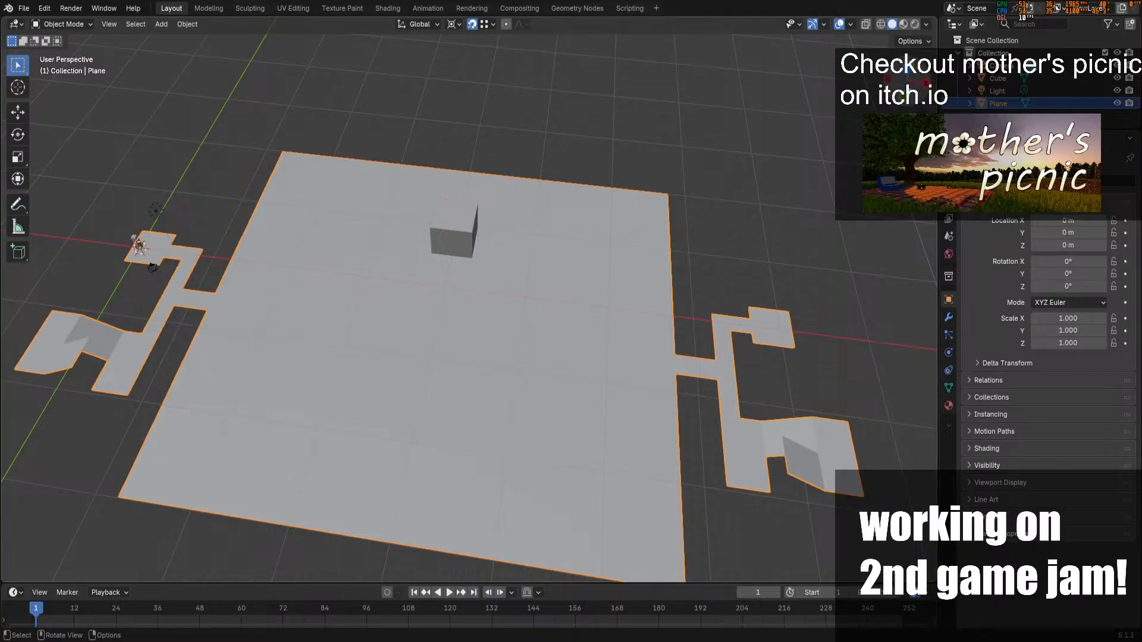
click(907, 70)
click(907, 98)
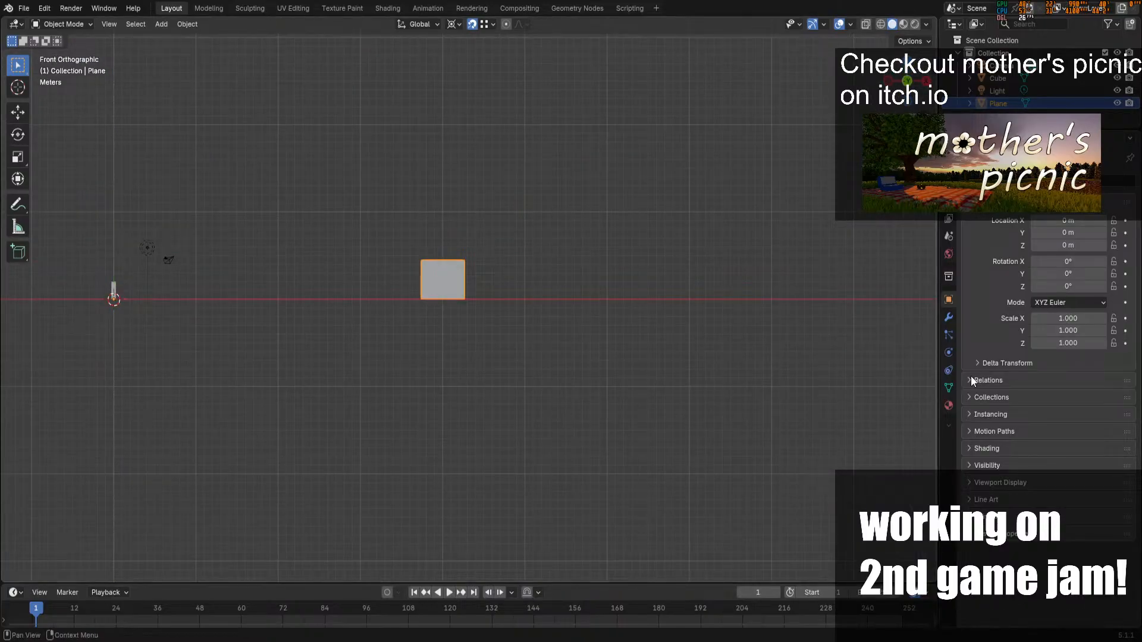
Add an Array modifier to the level plane
click(948, 317)
click(978, 180)
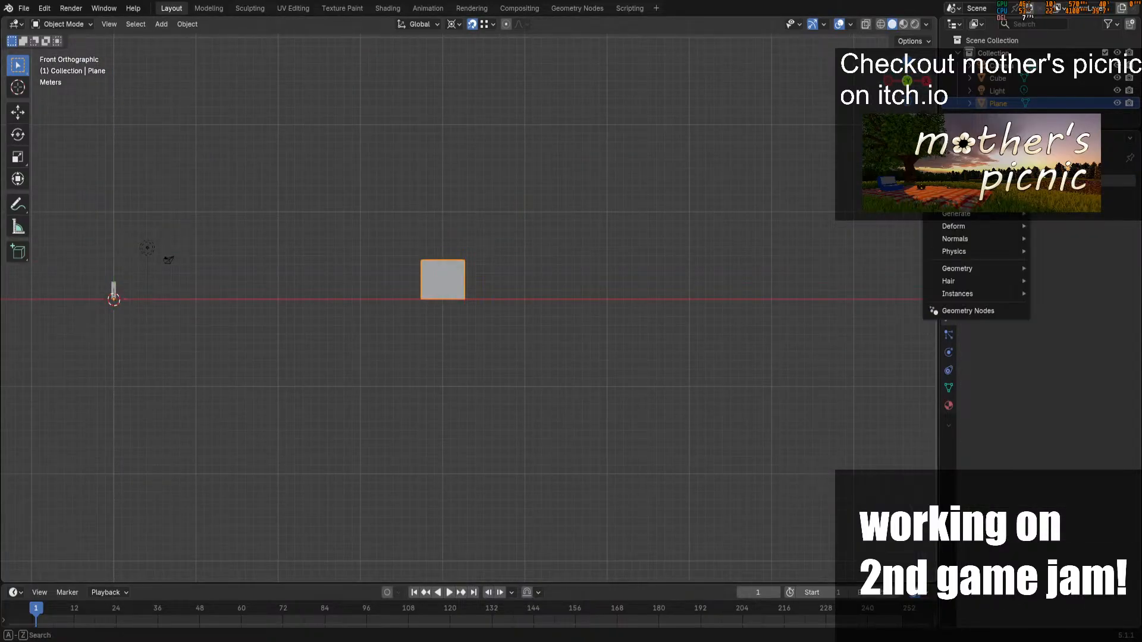
click(999, 183)
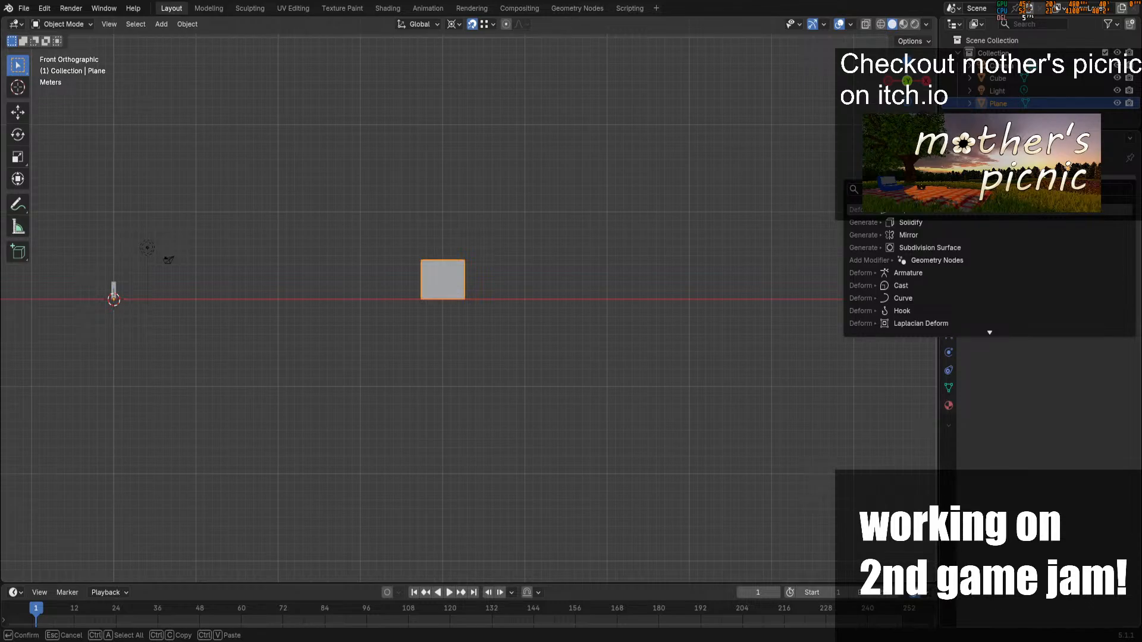
text(arr)
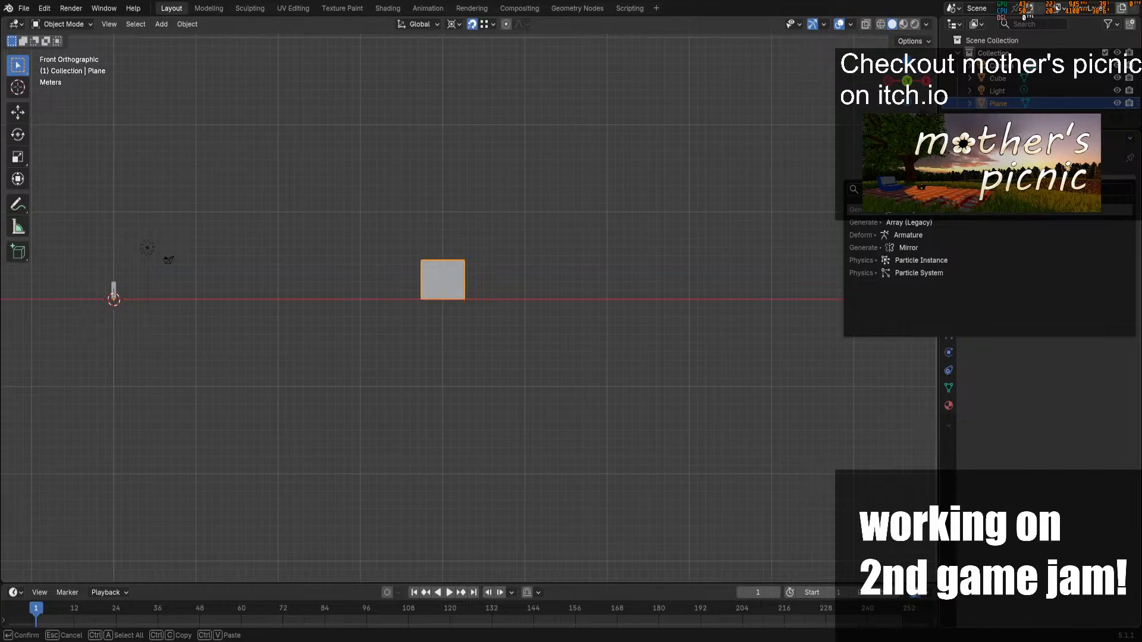
key(Return)
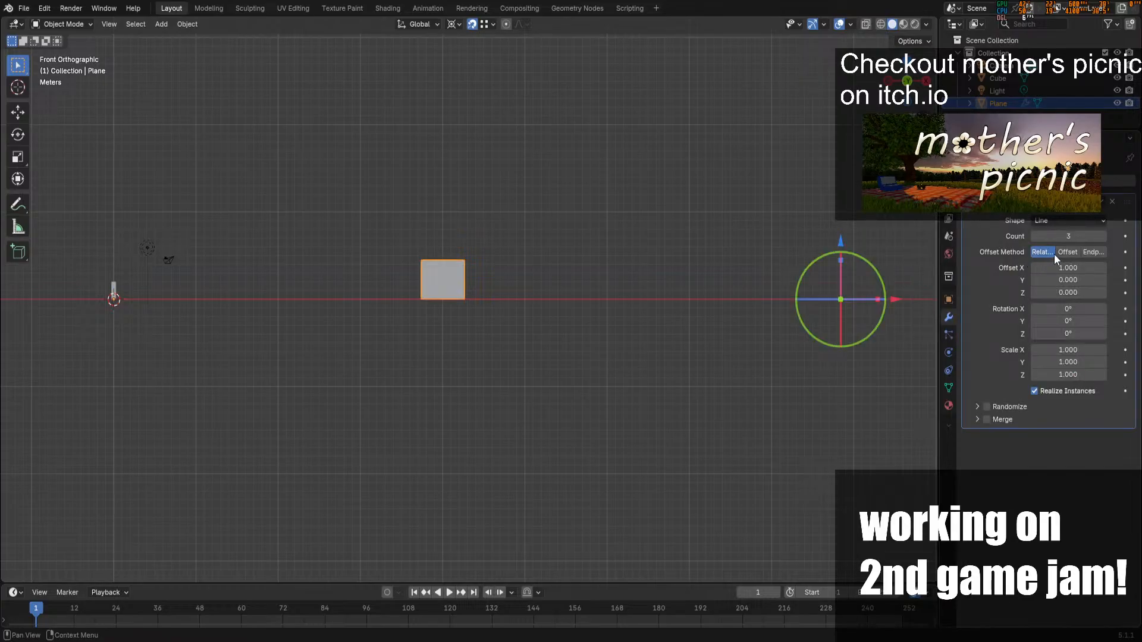
Stack the array copies vertically by setting the relative offset to 0 on X and 1 on Z
middle_drag(841, 349, 811, 414)
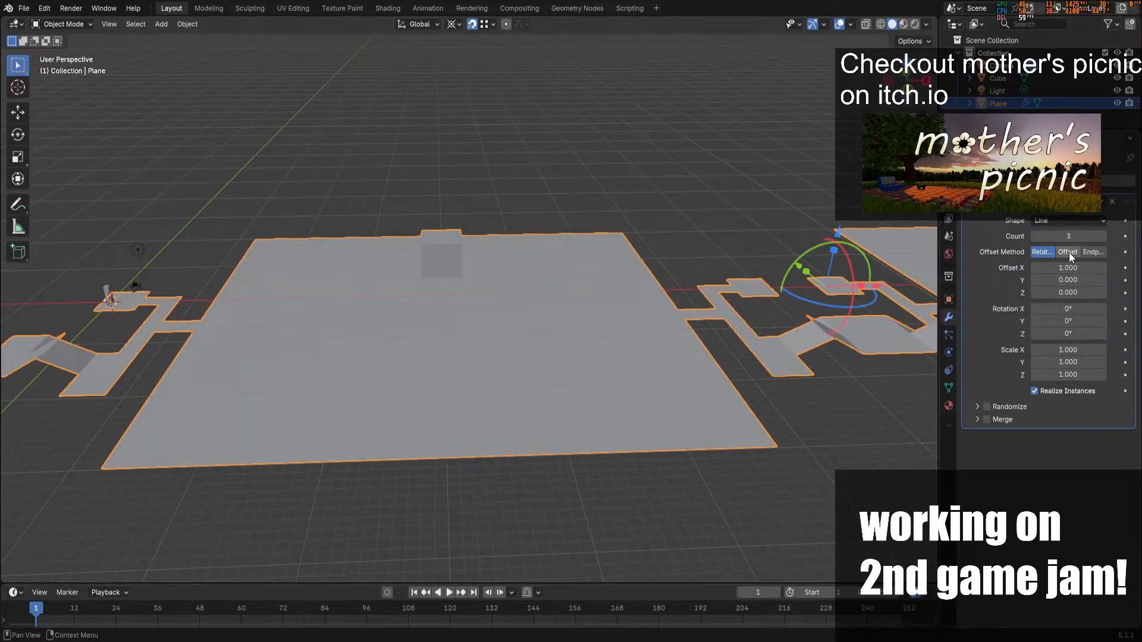
double_click(1068, 268)
text(0)
key(Return)
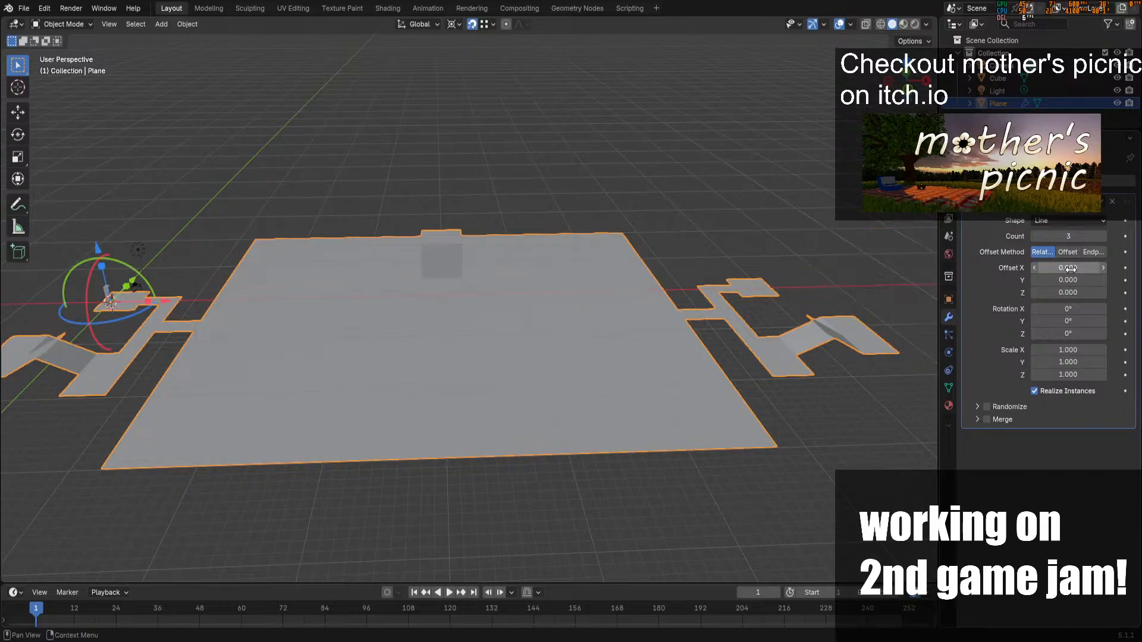
double_click(1066, 292)
text(1)
key(Return)
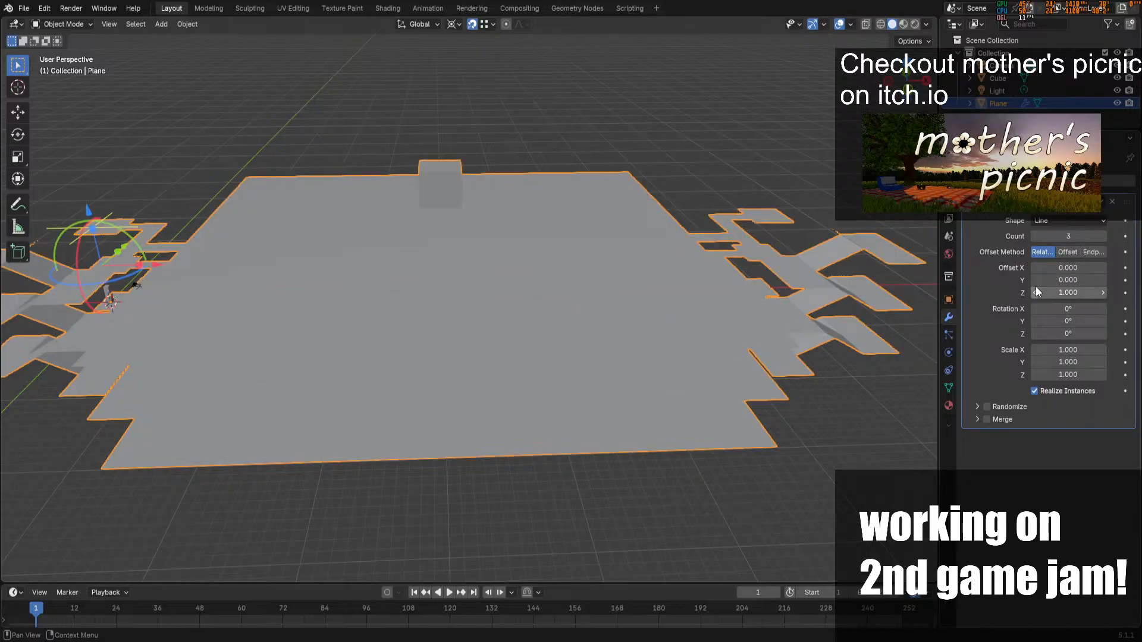
Examine how the stacked floors and ramps line up from several angles, entering Edit Mode on the plane for a closer look
click(911, 97)
mouse_move(147, 247)
middle_down()
mouse_move(115, 251)
mouse_move(137, 236)
mouse_move(157, 245)
middle_up()
drag(908, 71, 951, 68)
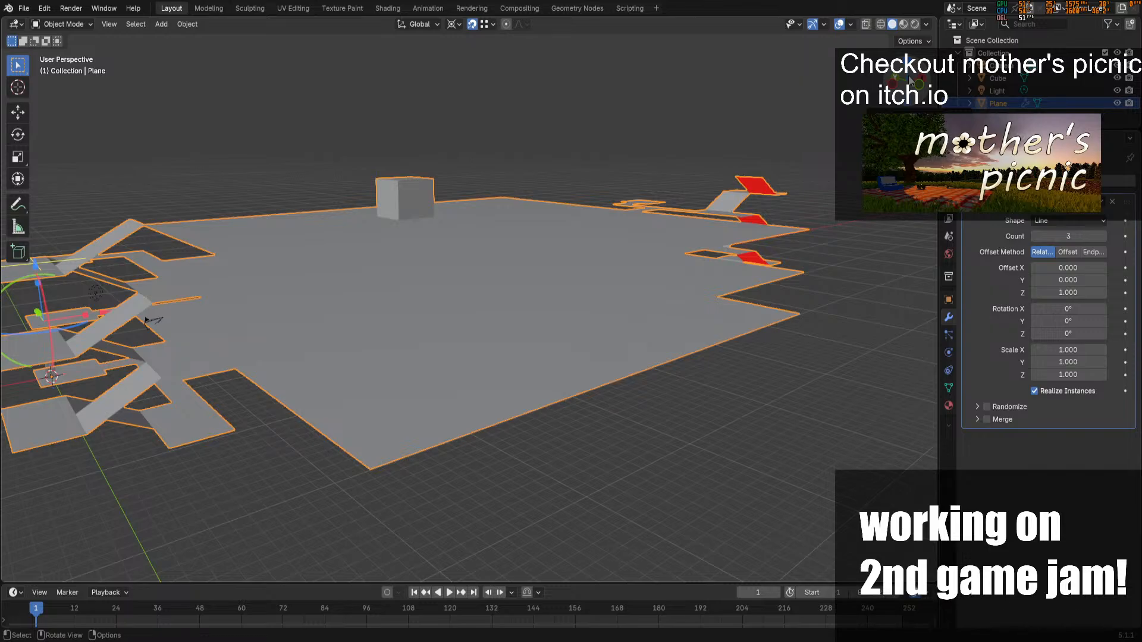
click(879, 99)
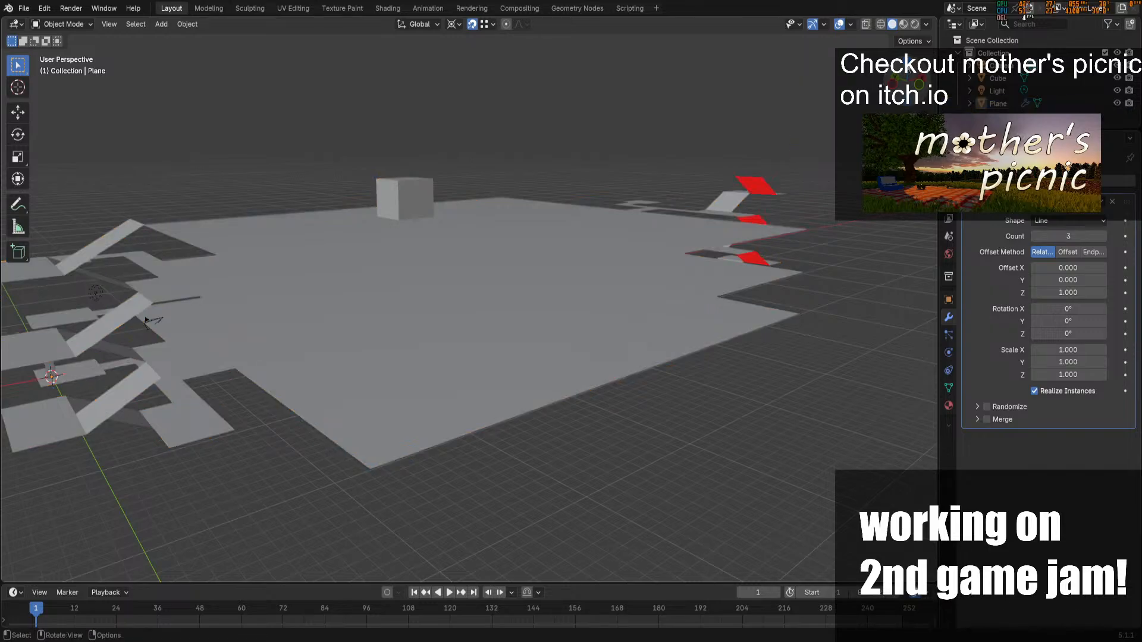
drag(910, 80, 970, 63)
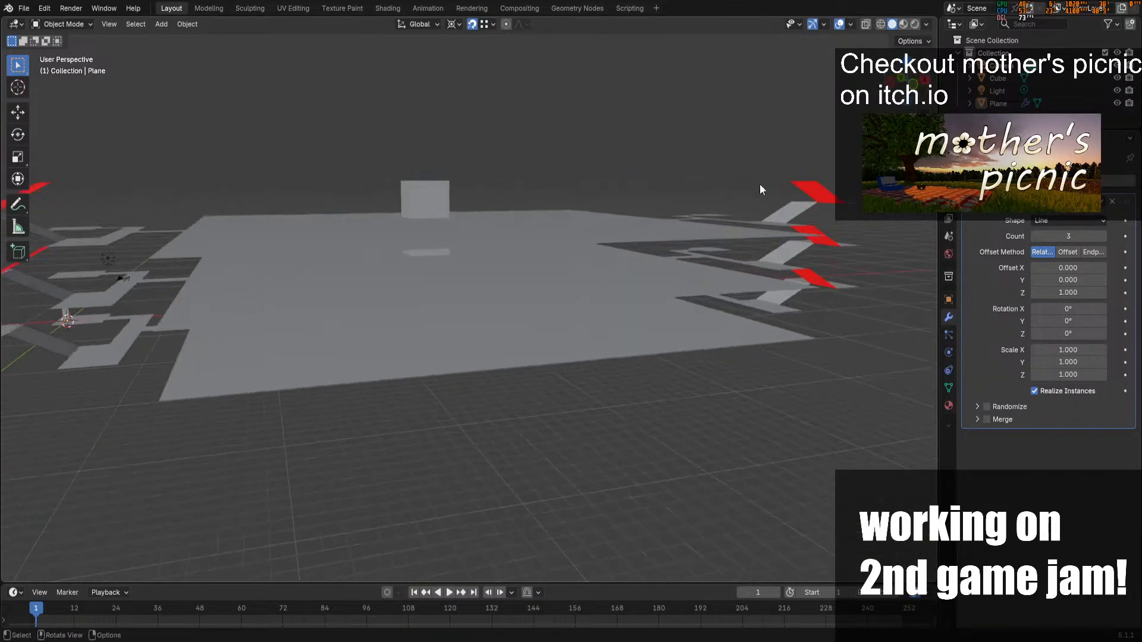
key(Tab)
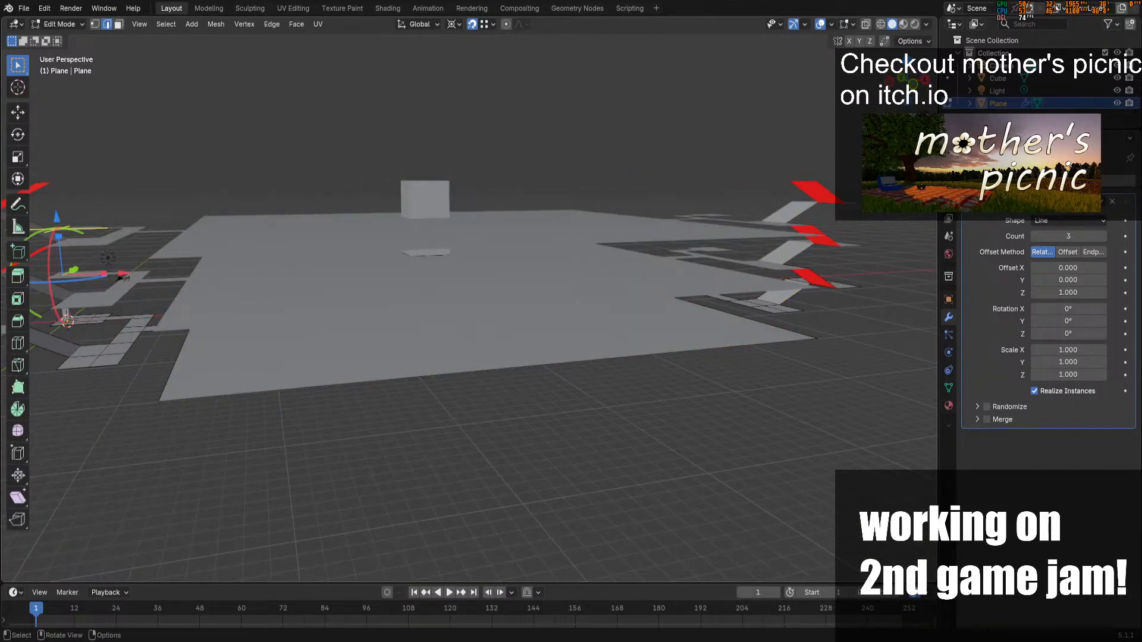
key(a)
shift+middle_drag(848, 148, 928, 137)
click(326, 341)
click(330, 323)
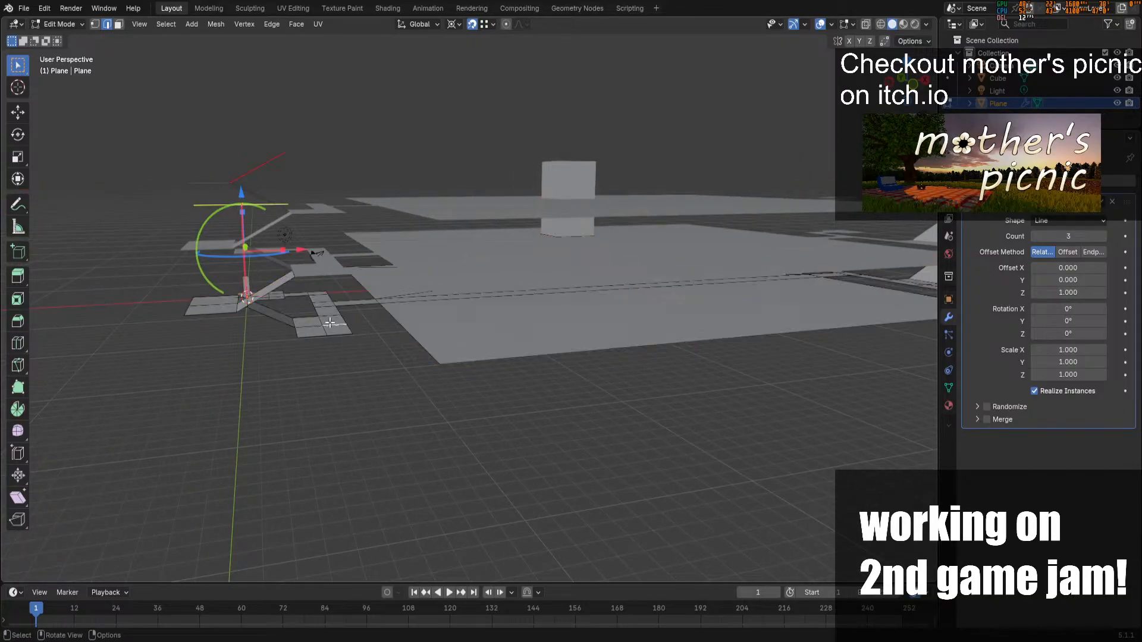
click(333, 335)
scroll(331, 337, up, 3)
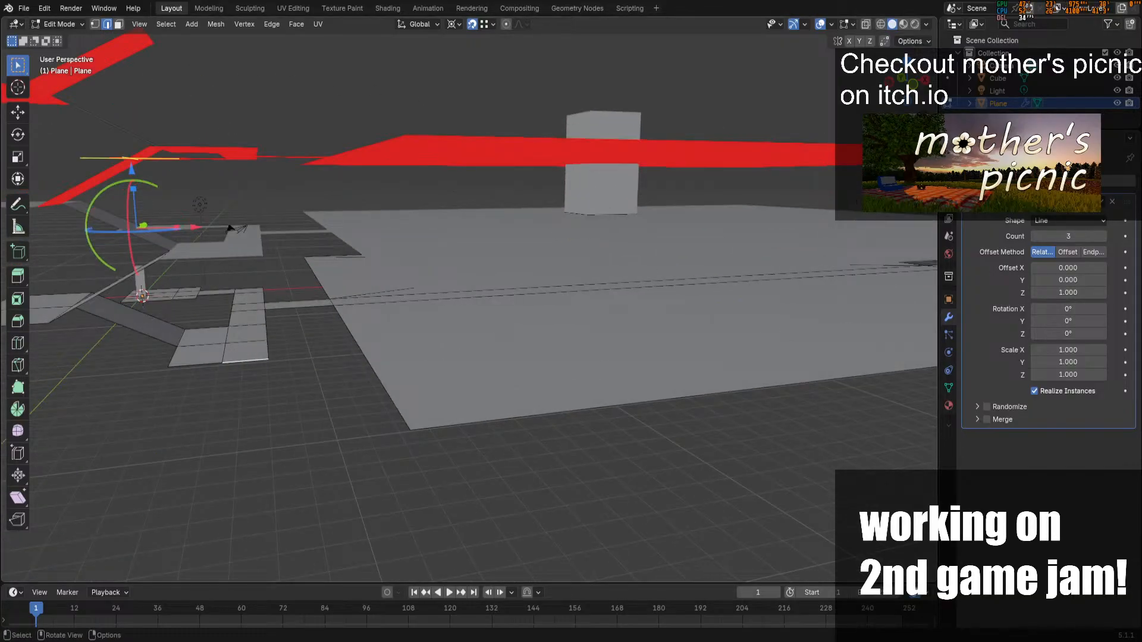
shift+middle_drag(583, 344, 843, 354)
scroll(843, 354, up, 3)
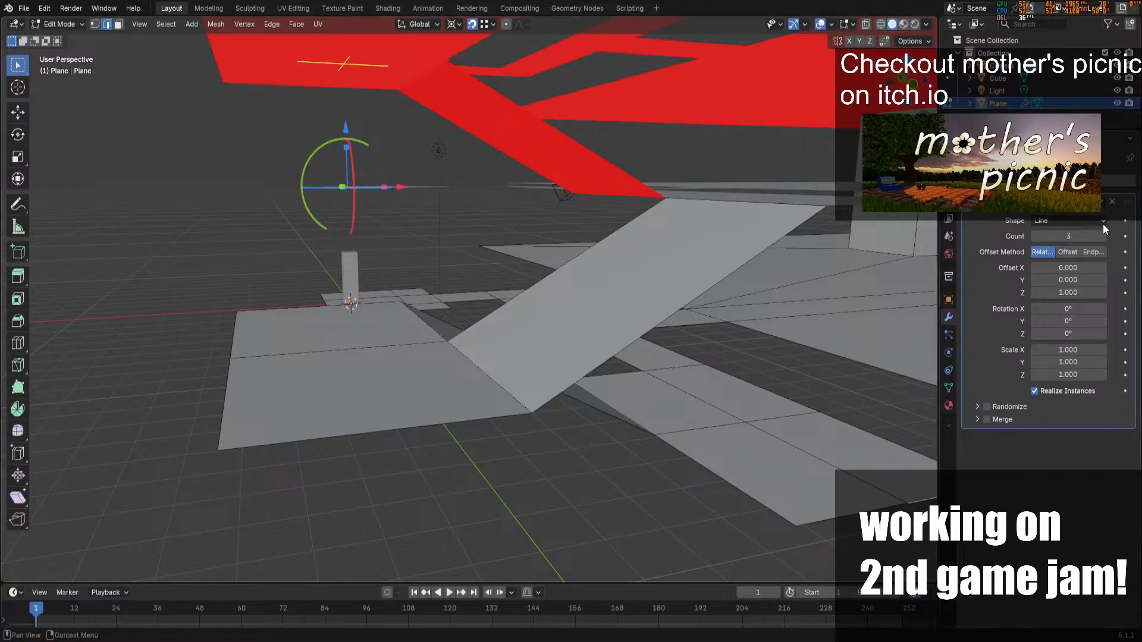
In top view, knife-cut a diagonal edge from the inner to the outer corner of the corridor bend beside the small starting room
key(KP_7)
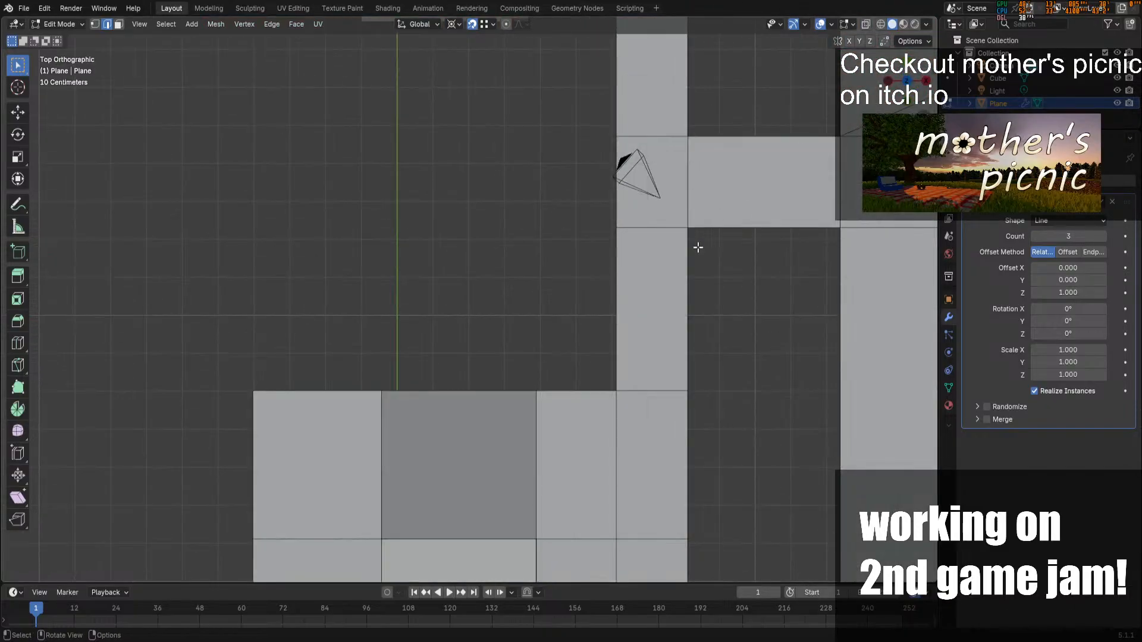
scroll(682, 260, down, 3)
scroll(632, 262, up, 4)
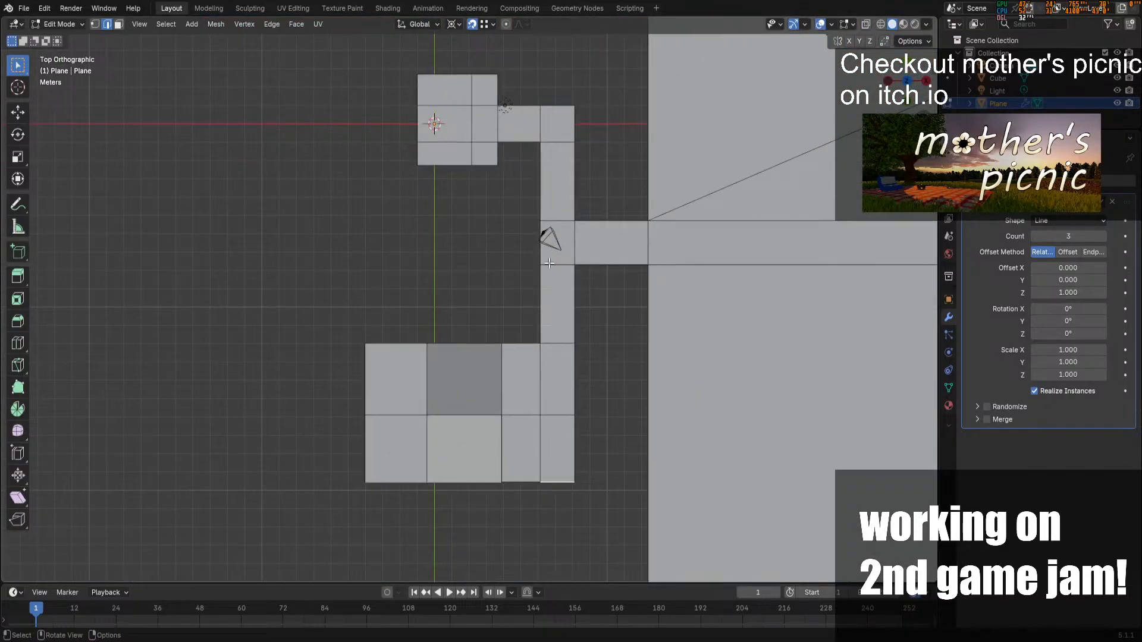
key(k)
click(541, 143)
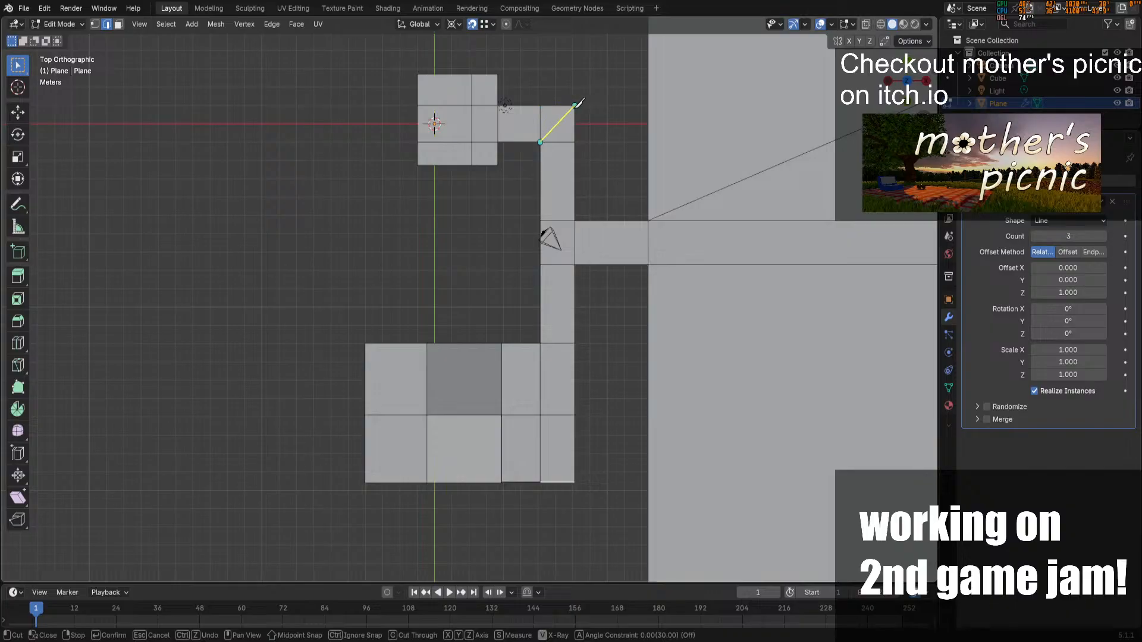
click(576, 104)
key(Return)
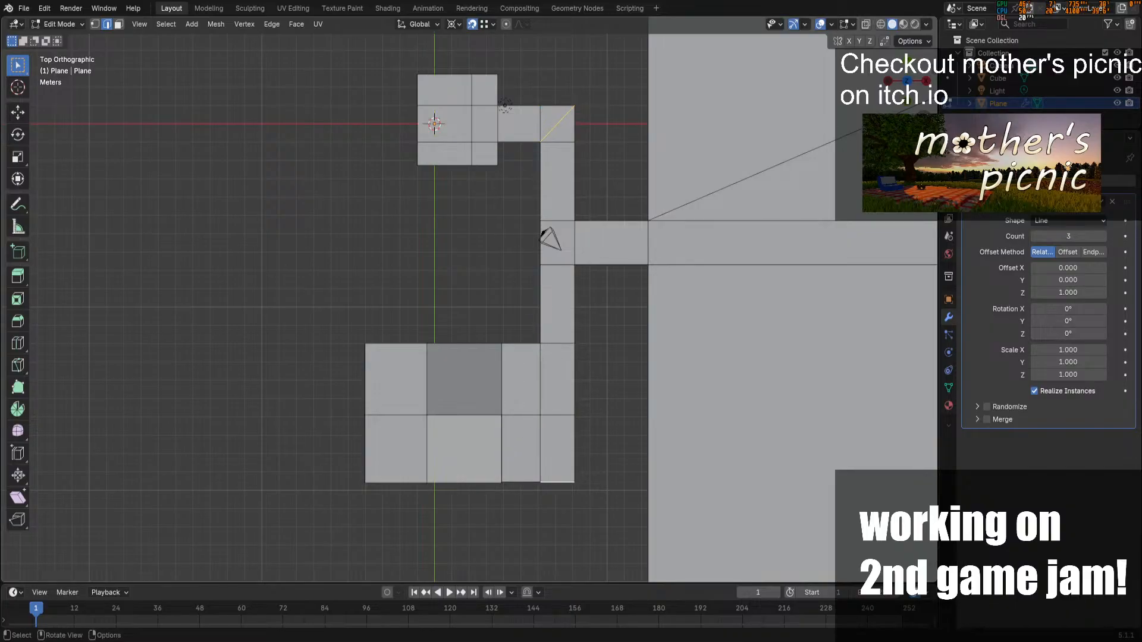
middle_drag(573, 156, 527, 187)
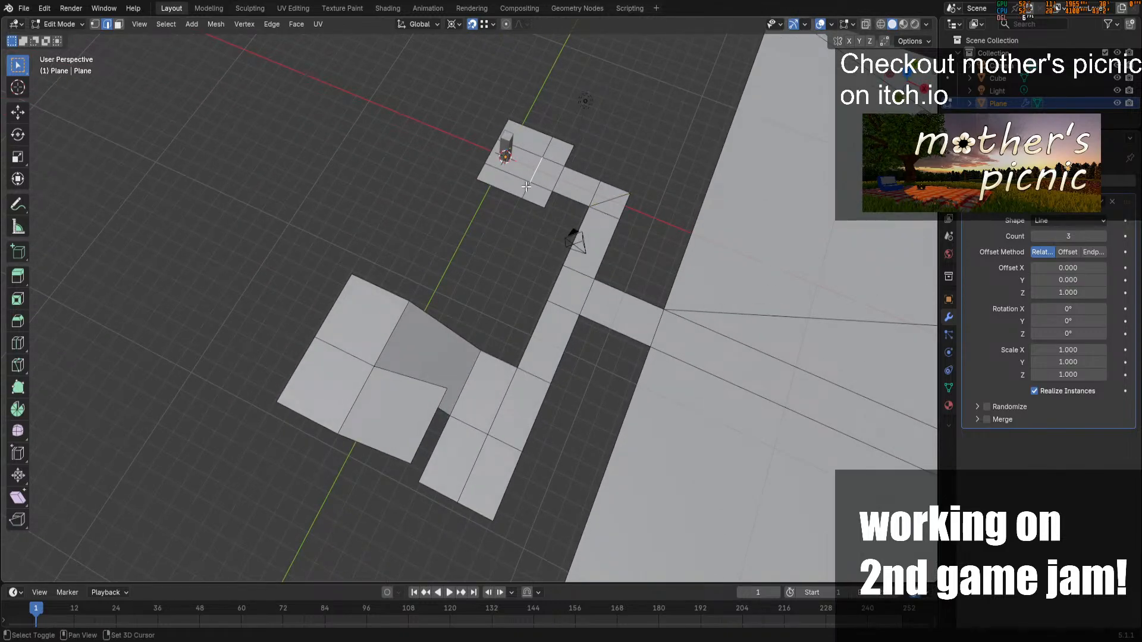
Dissolve the cross edge in the small starting room and the leftover straight edges at the nearby corridor bend, keeping the diagonal
key(x)
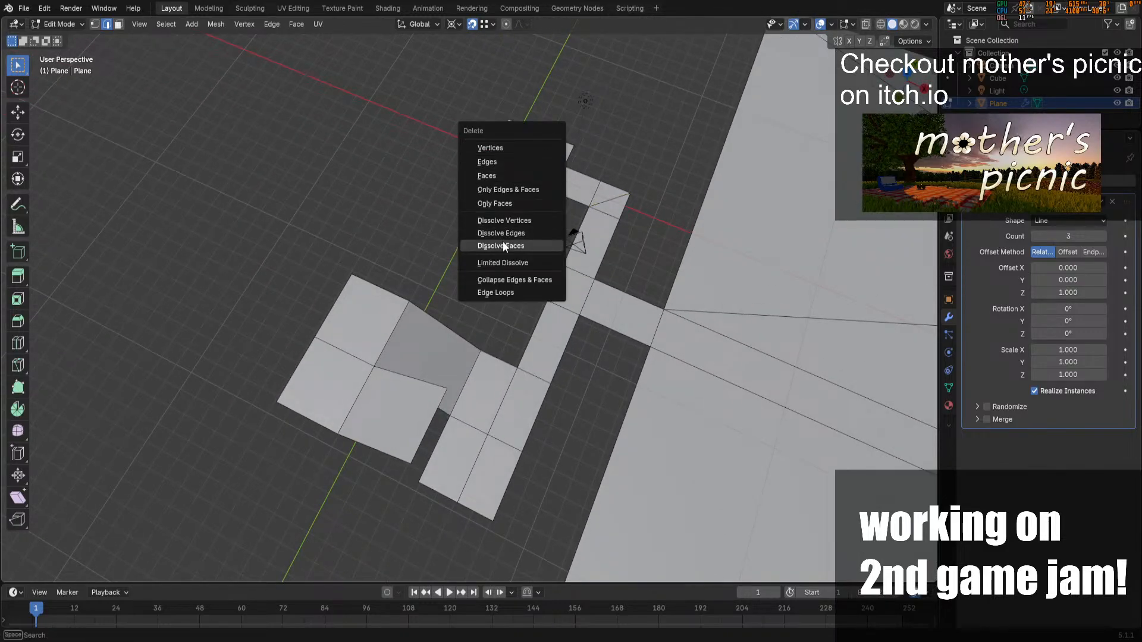
click(509, 233)
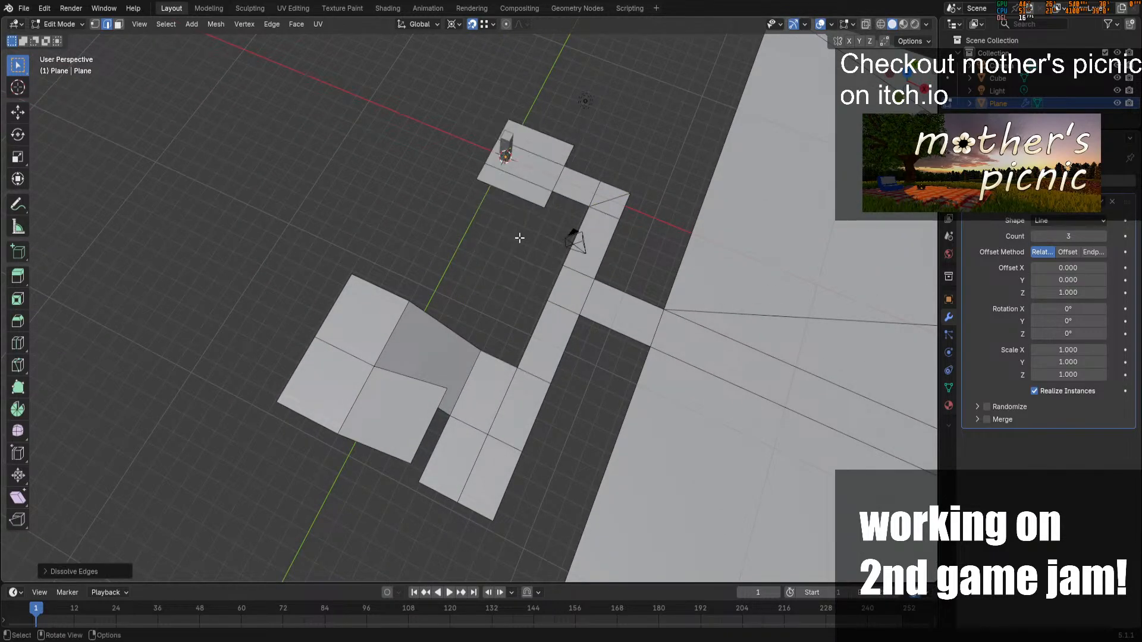
click(592, 195)
key(x)
click(591, 195)
drag(907, 80, 854, 40)
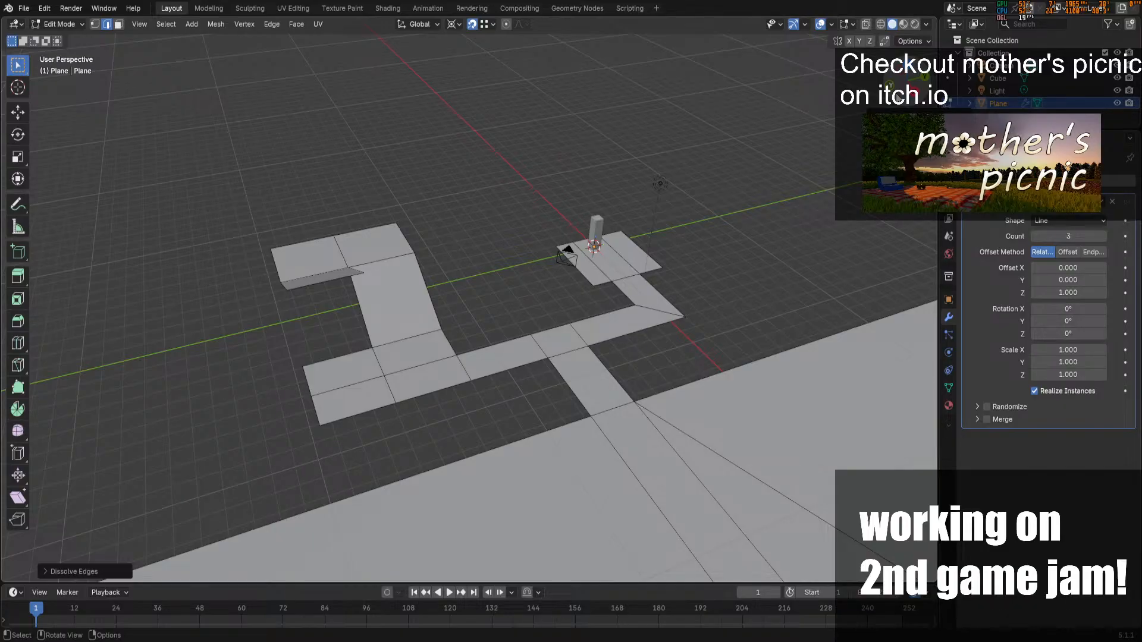
key(k)
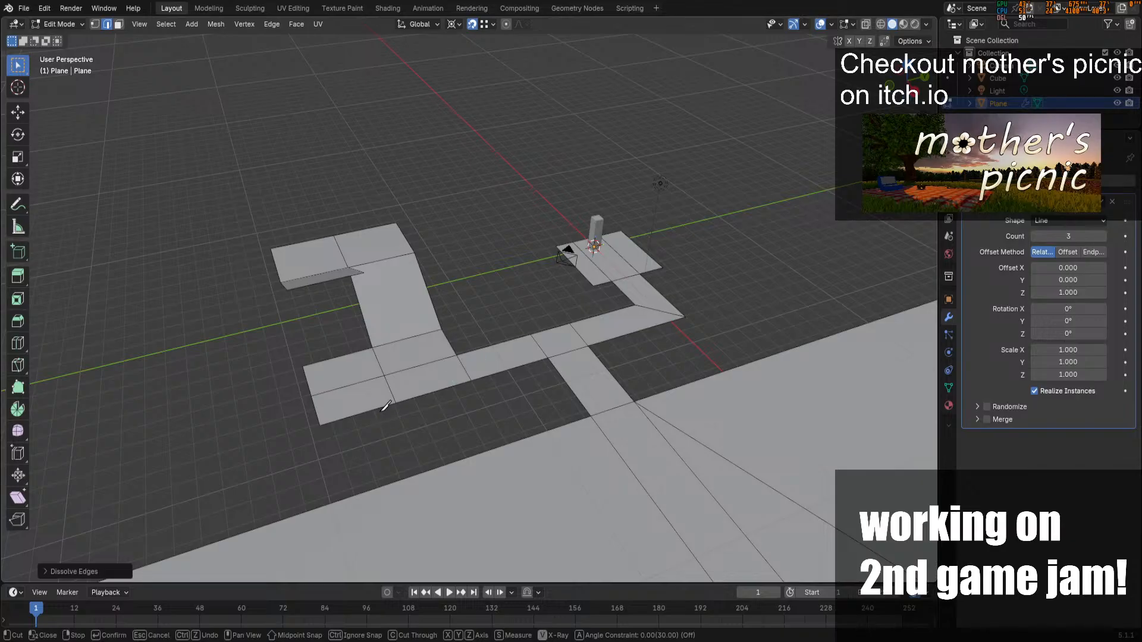
click(396, 403)
right_click(345, 317)
key(Escape)
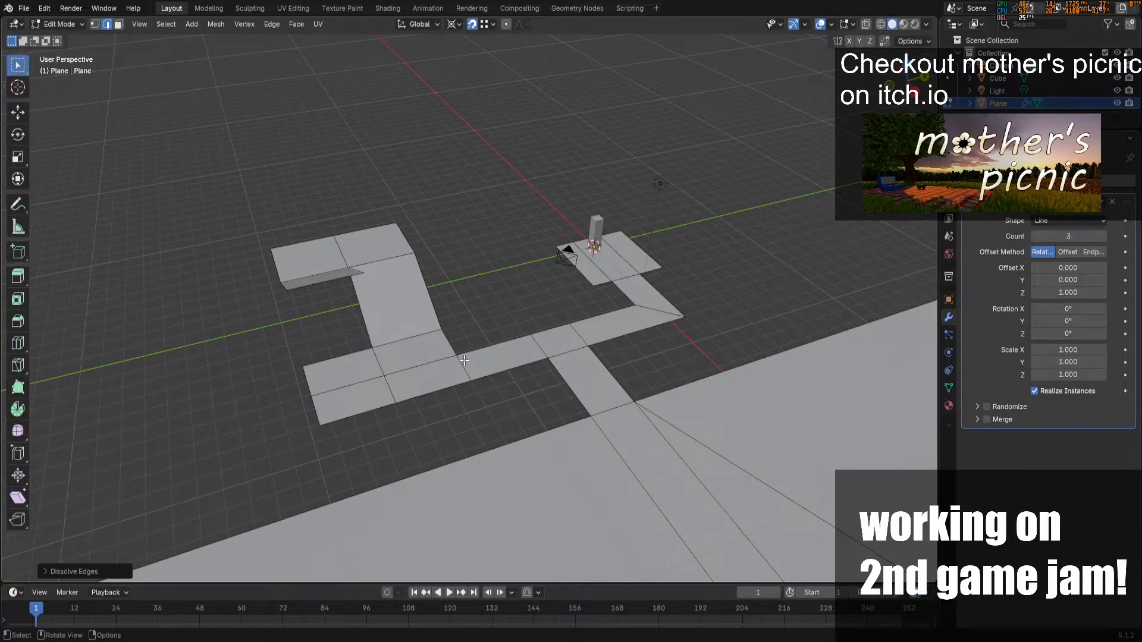
Knife-cut a diagonal edge from the corridor's inner corner to the outer edge of the lower ramp landing on the starting-room side
key(k)
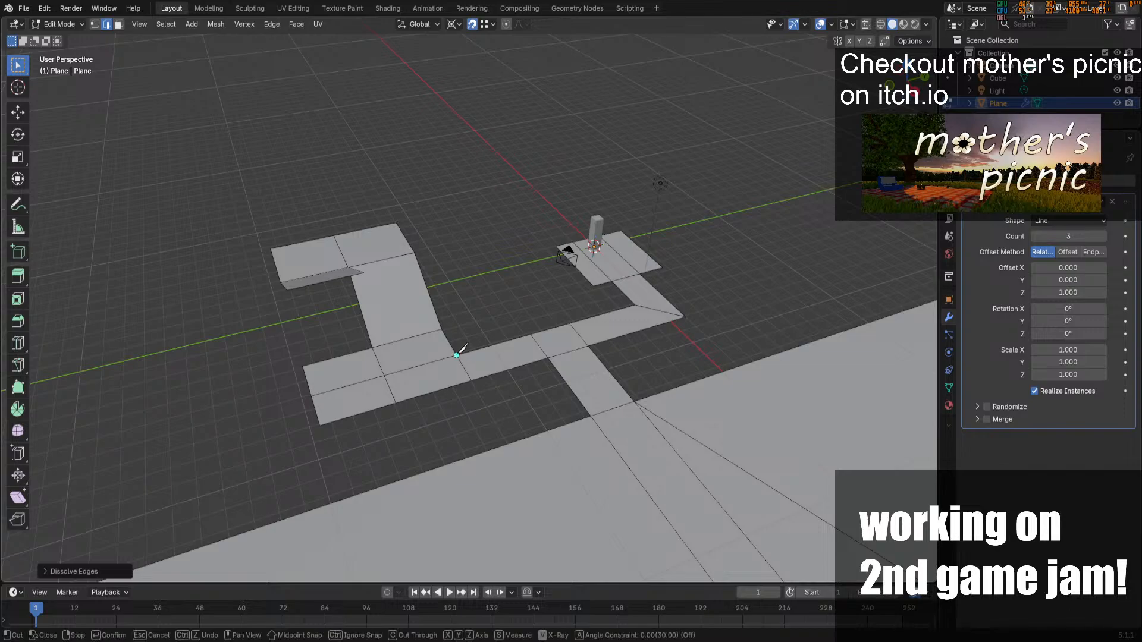
click(458, 355)
click(396, 403)
key(Return)
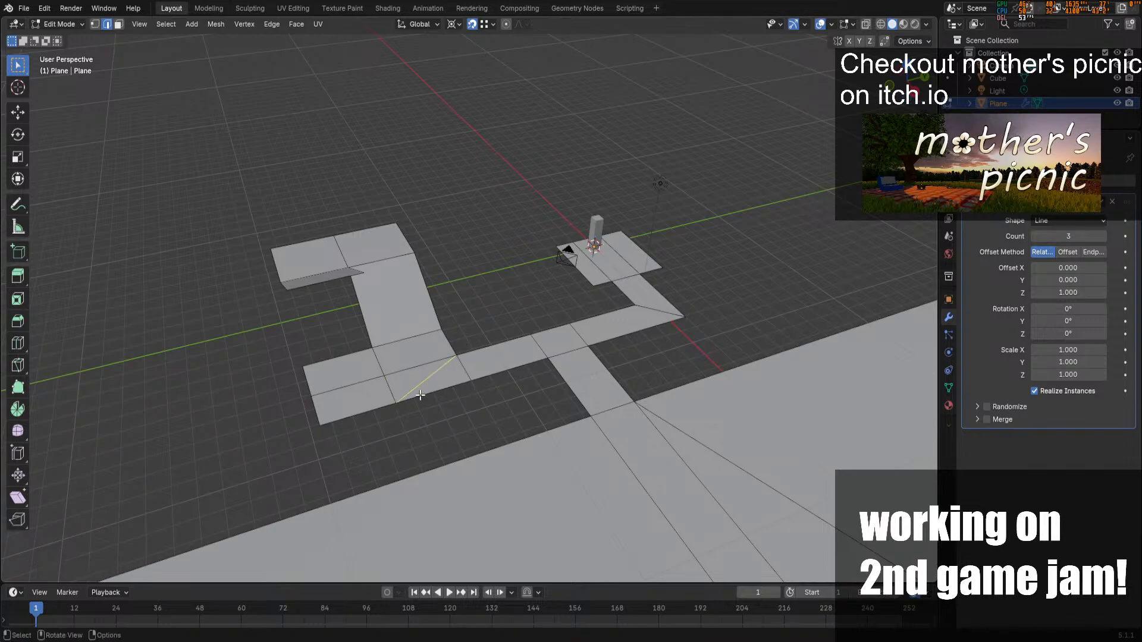
Dissolve the redundant straight edges around the new diagonal, across the corridor end and through the middle of the lower landing
click(465, 375)
shift+click(424, 364)
shift+click(339, 381)
key(x)
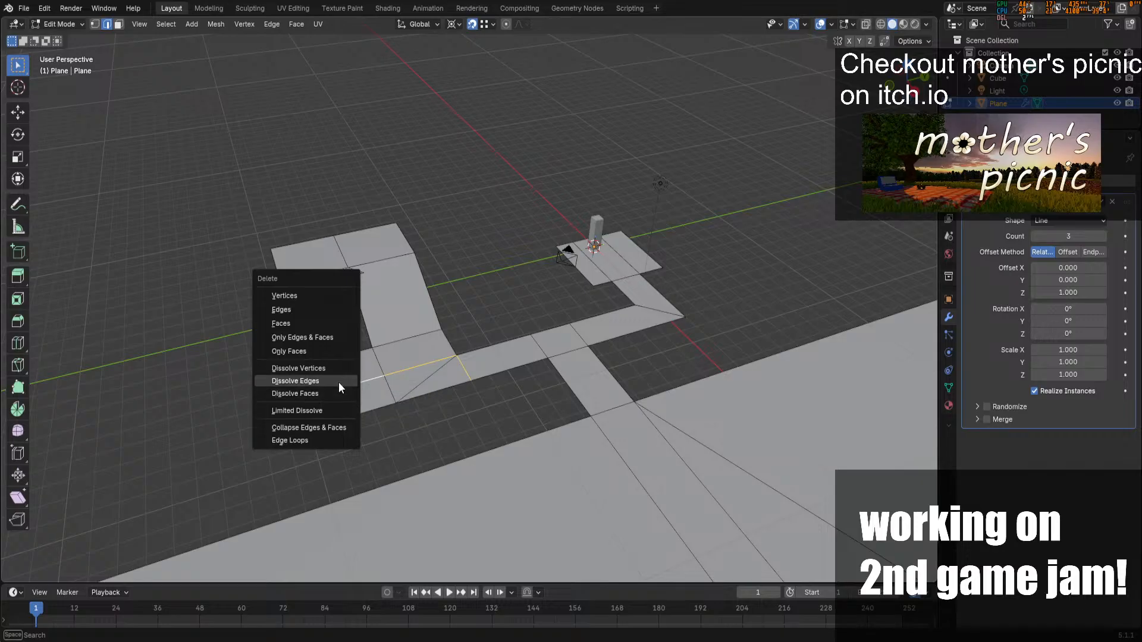
click(337, 382)
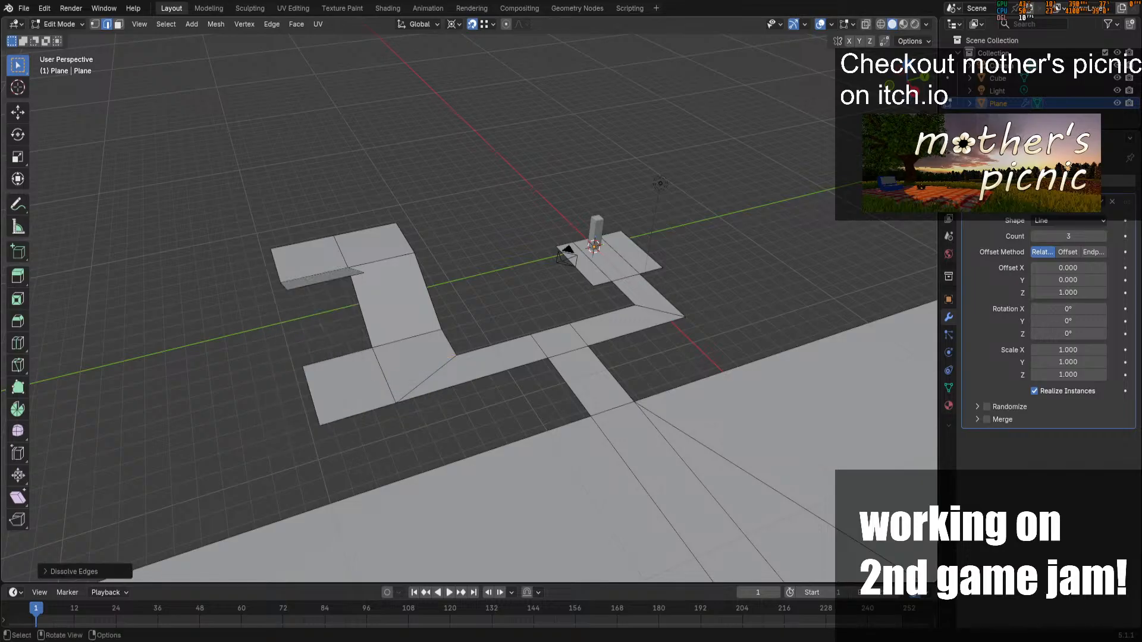
Try to knife-cut a diagonal across the other ramp landing and dissolve the straight edge beside it
drag(900, 63, 898, 99)
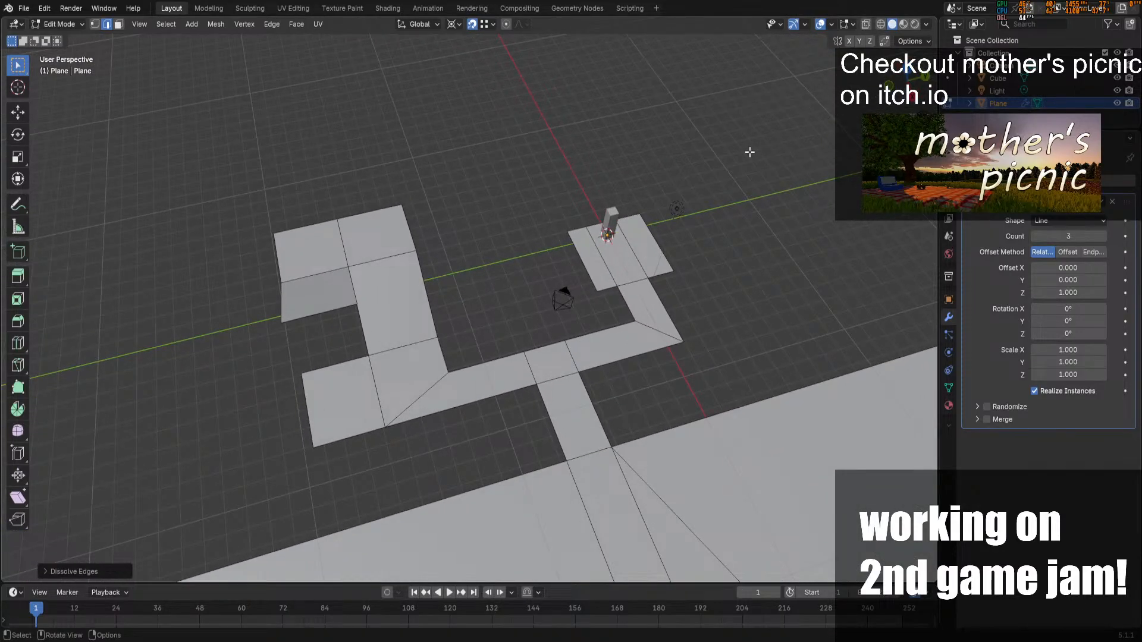
key(k)
click(348, 267)
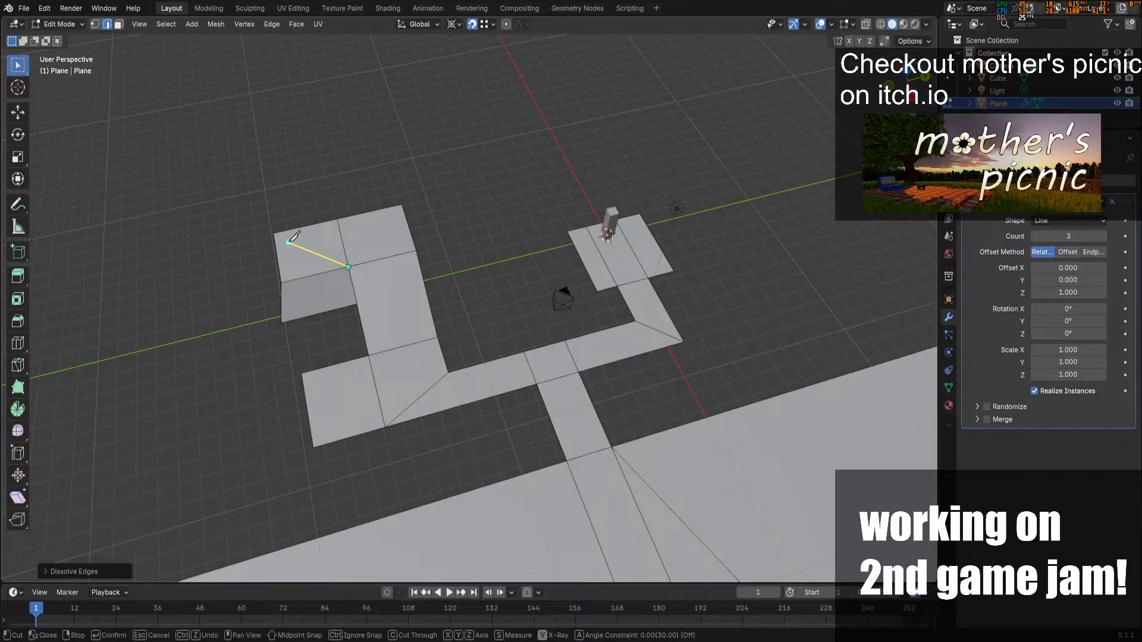
click(275, 234)
key(Return)
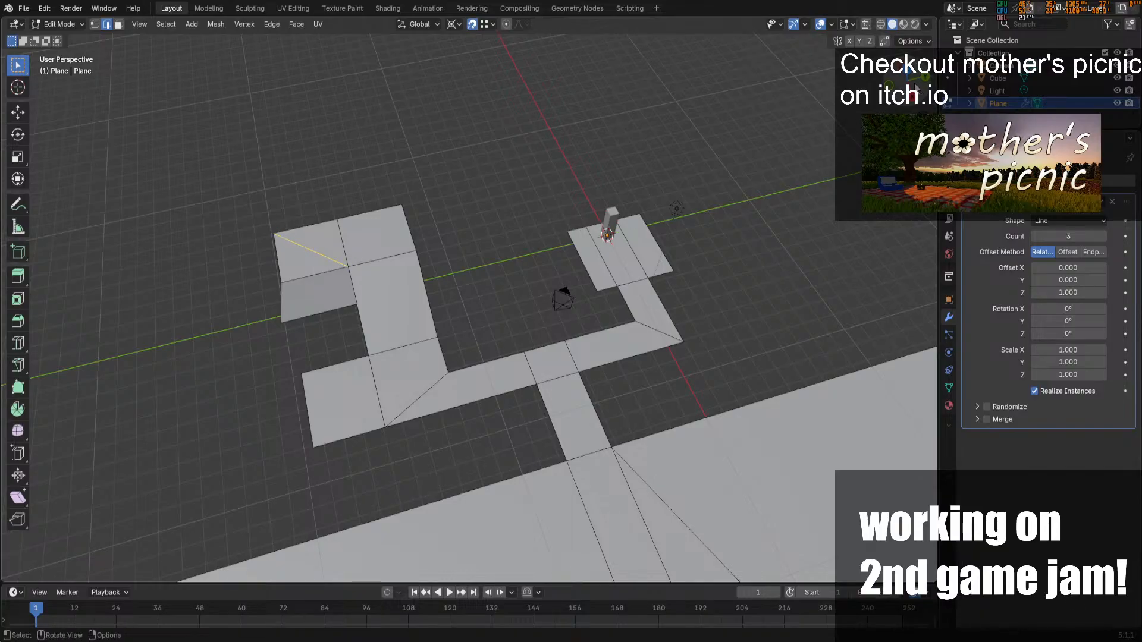
drag(904, 78, 507, 195)
click(474, 177)
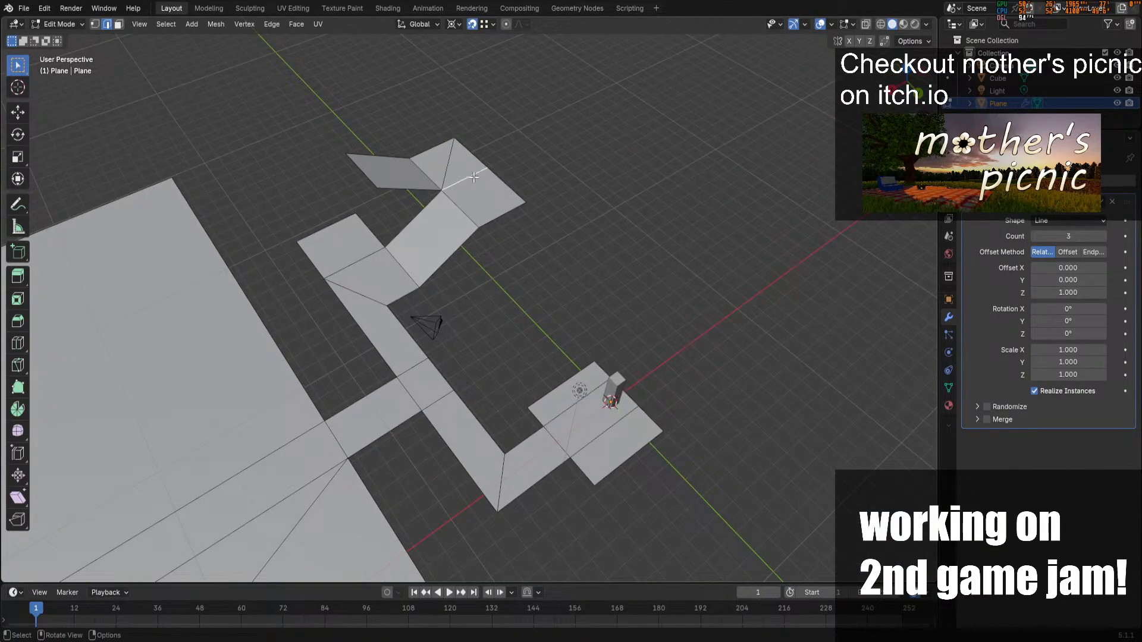
key(x)
click(473, 177)
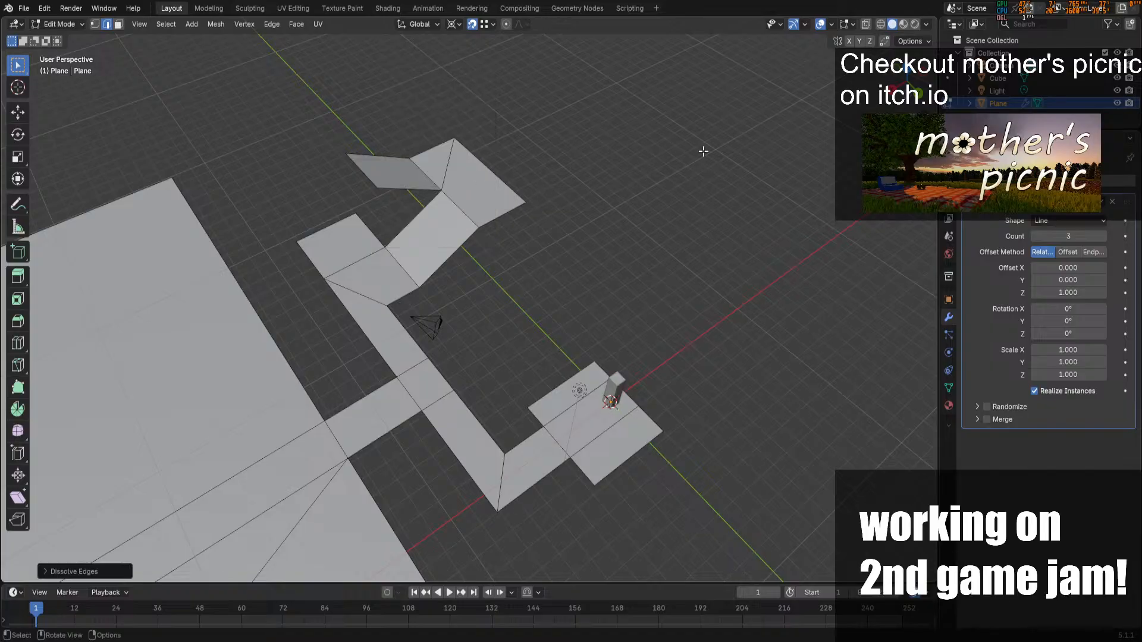
Undo the edge dissolve and the diagonal knife cut on the ramp landing
drag(919, 76, 80, 68)
key(ctrl+z)
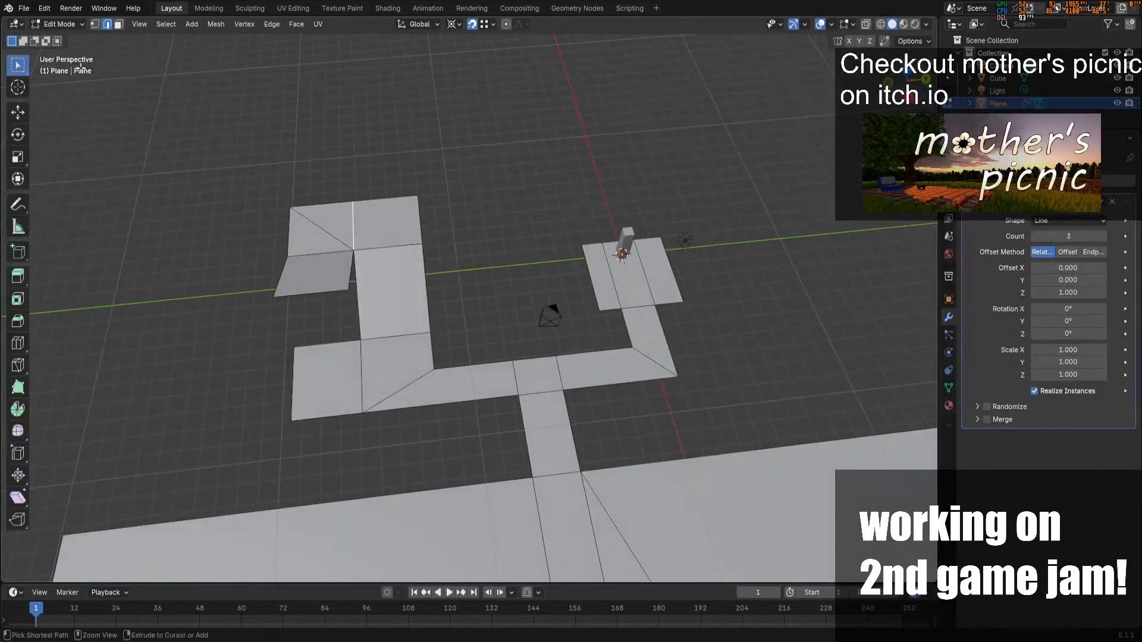
key(ctrl+z)
key(ctrl+z)
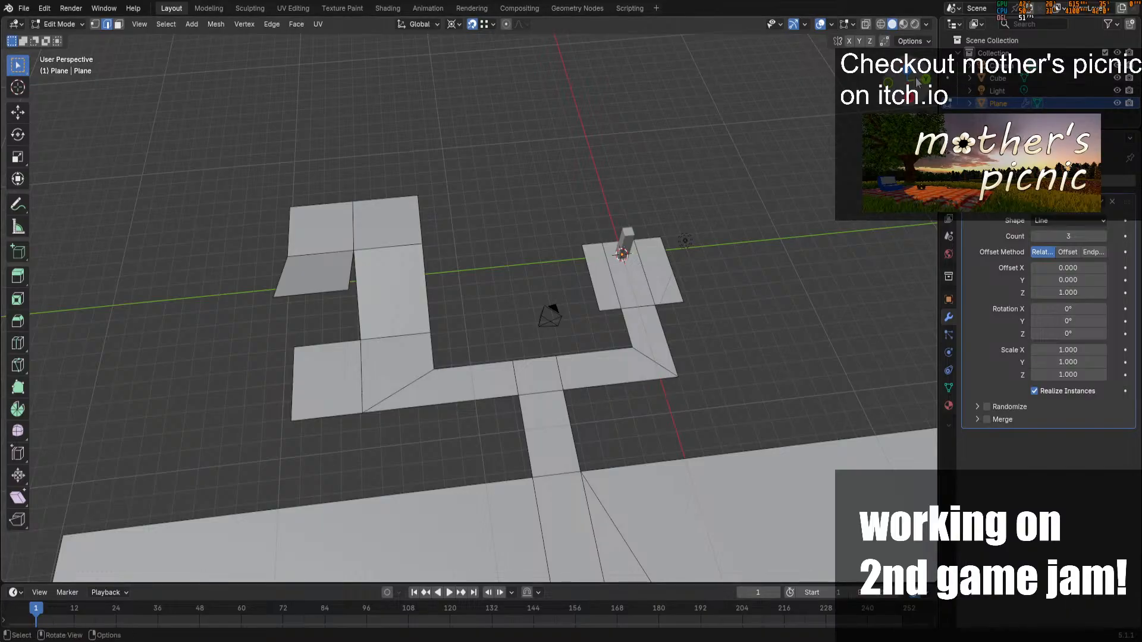
Leave Edit Mode to check the stacked floors from several angles, and save the file
drag(907, 79, 1100, 75)
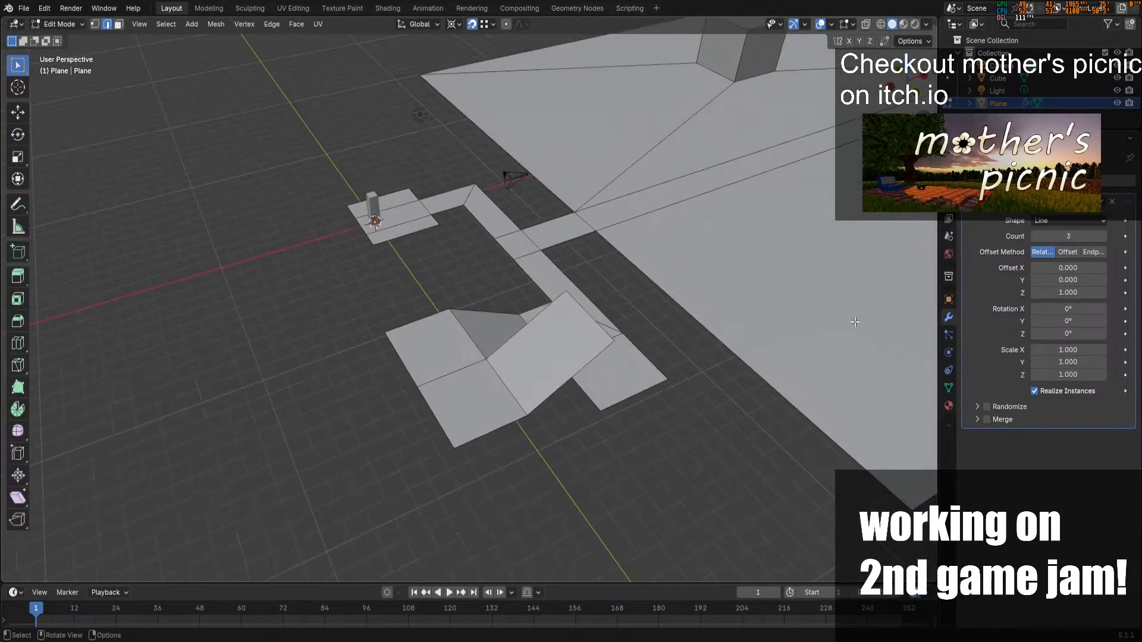
scroll(470, 308, down, 3)
drag(907, 79, 878, 101)
drag(924, 143, 708, 187)
mouse_move(899, 95)
mouse_down()
mouse_move(969, 86)
mouse_move(991, 54)
mouse_move(945, 33)
mouse_move(901, 47)
mouse_move(944, 69)
mouse_move(886, 110)
mouse_up()
key(Tab)
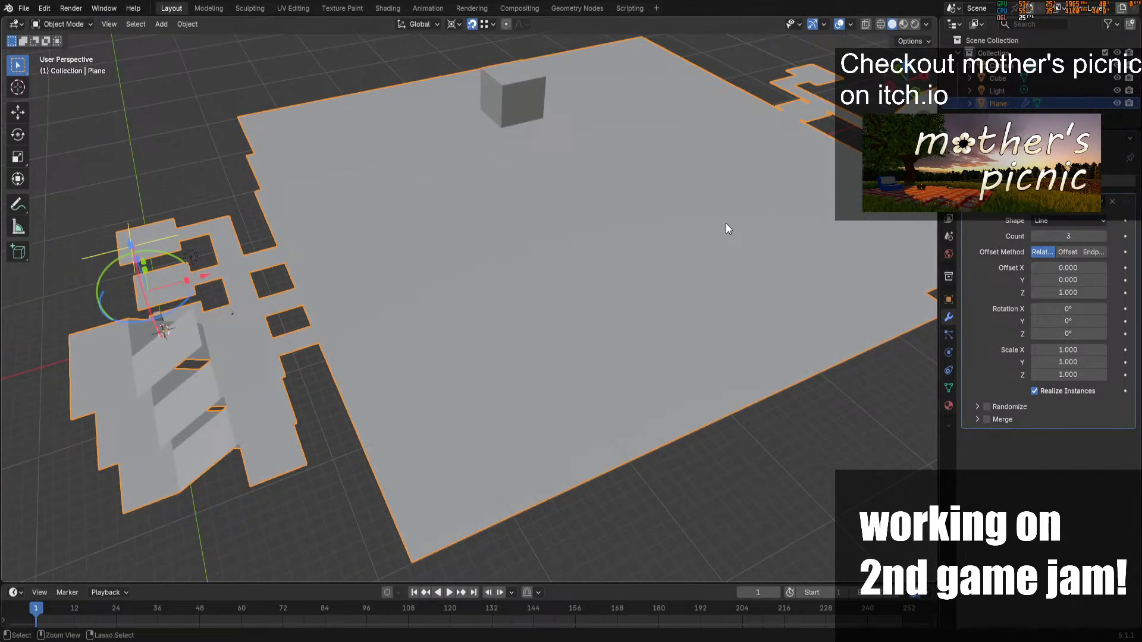
drag(913, 96, 791, 129)
key(ctrl+s)
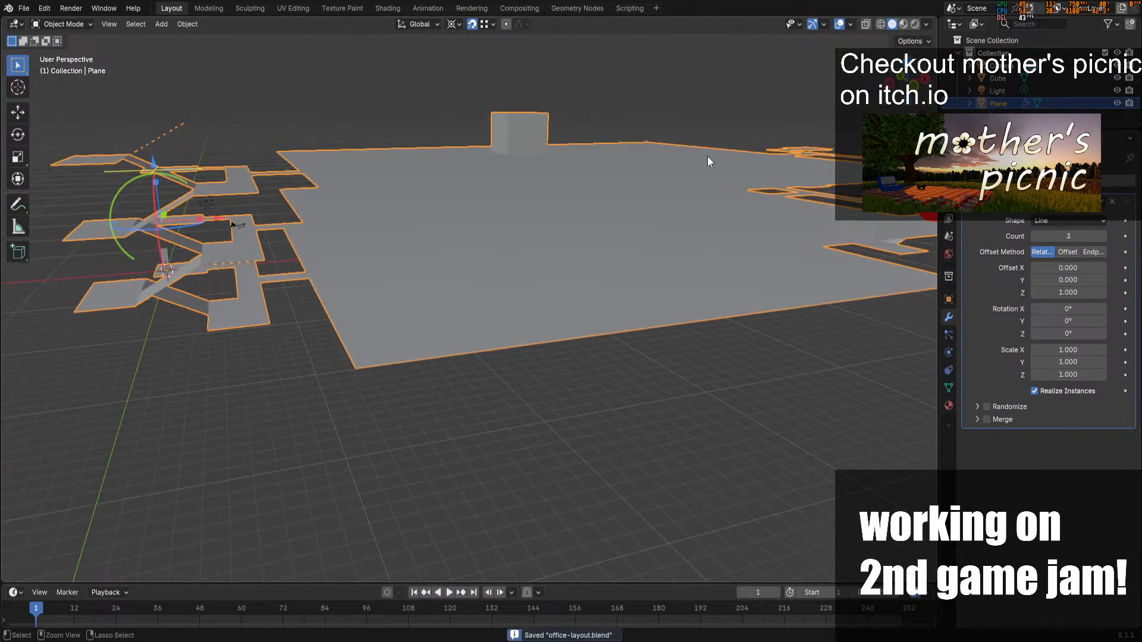
In Edit Mode and top view, knife-cut a diagonal edge across the corridor bend beside the mirrored small room
drag(884, 69, 916, 89)
key(Tab)
scroll(448, 306, up, 3)
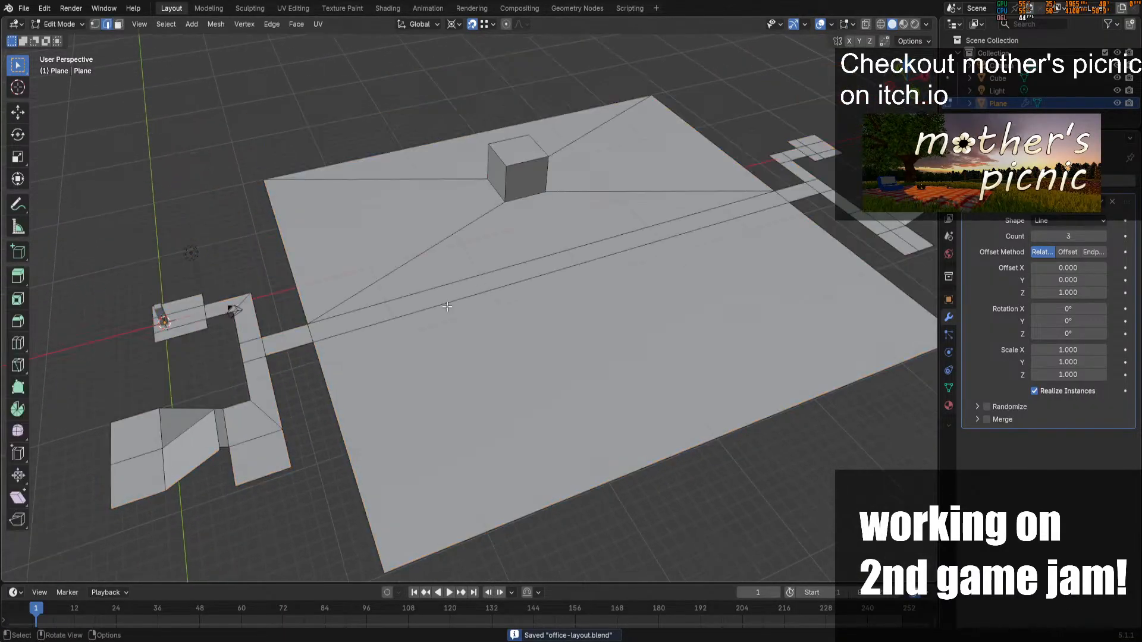
middle_drag(264, 438, 372, 389)
middle_drag(348, 274, 363, 265)
ctrl+scroll(691, 363, down, 2)
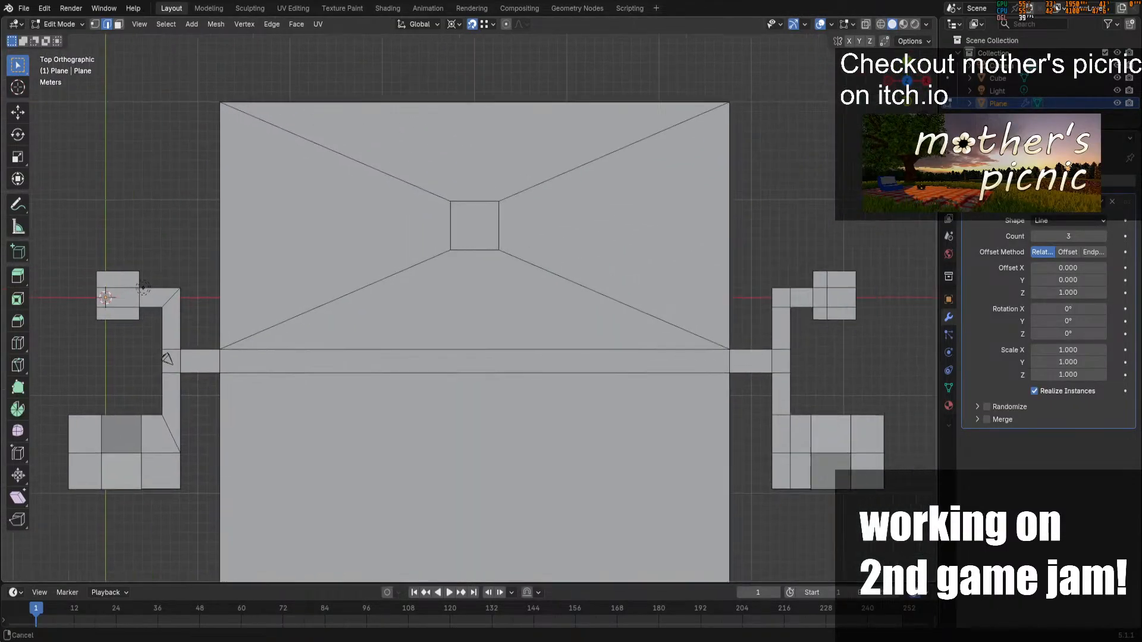
scroll(692, 364, up, 2)
key(k)
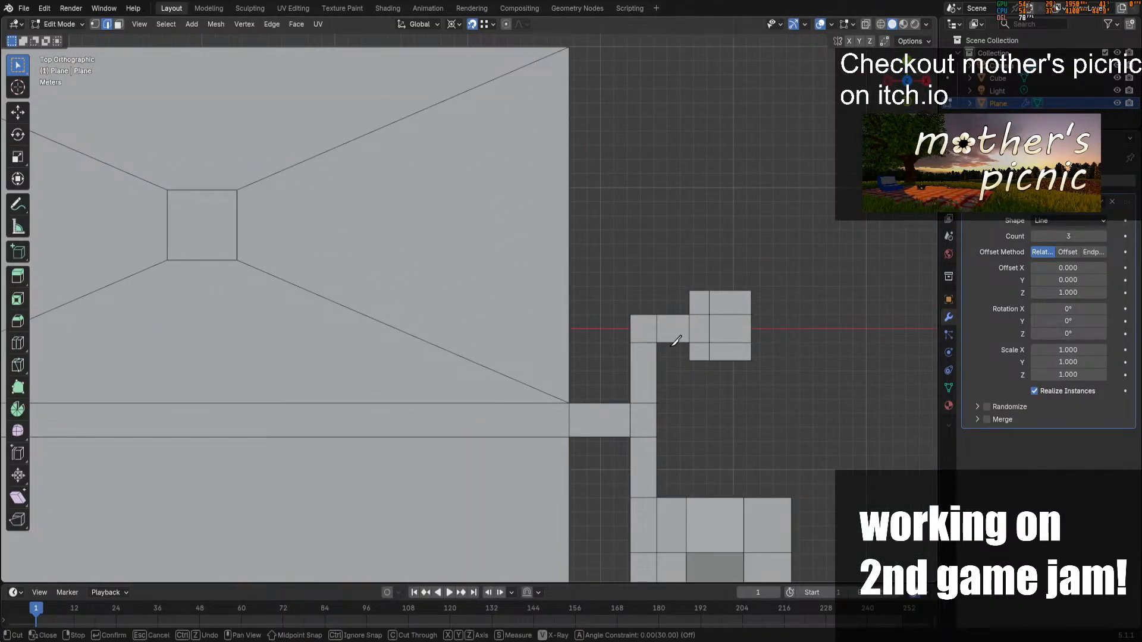
click(657, 342)
click(631, 314)
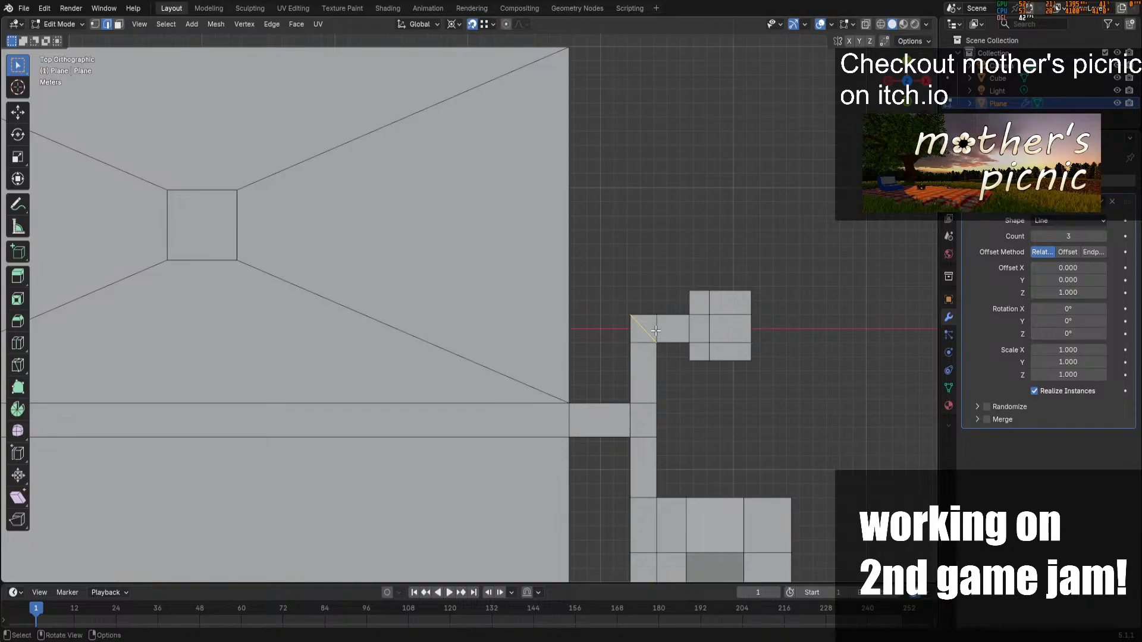
key(Return)
Dissolve the straight edges at the mirrored corridor bend and the cross edge running through the mirrored small room
key(x)
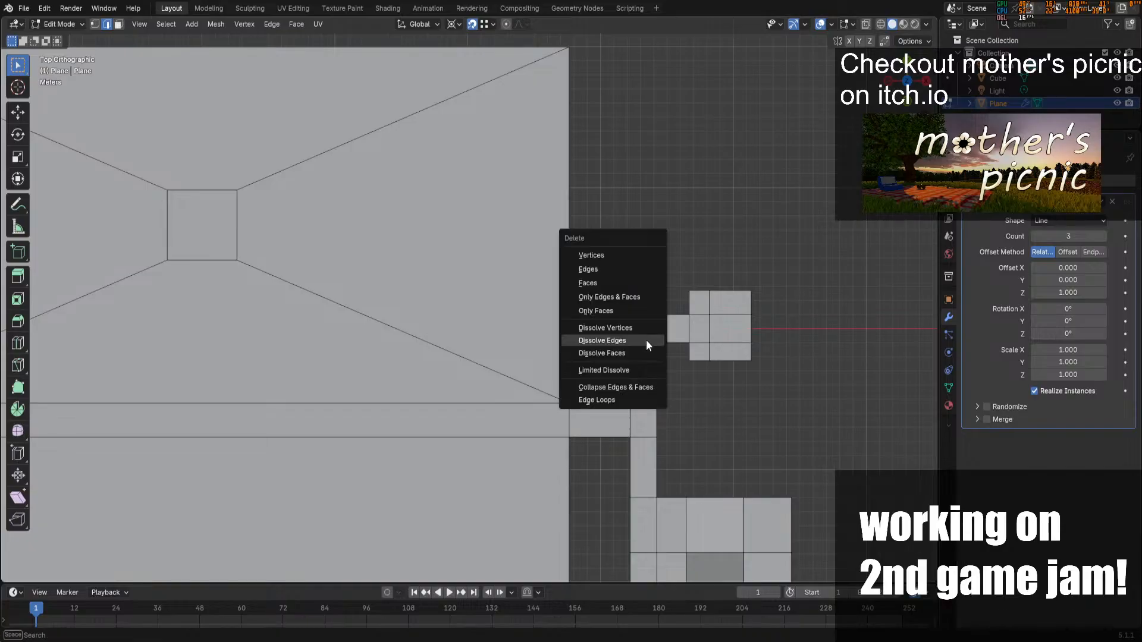
click(647, 345)
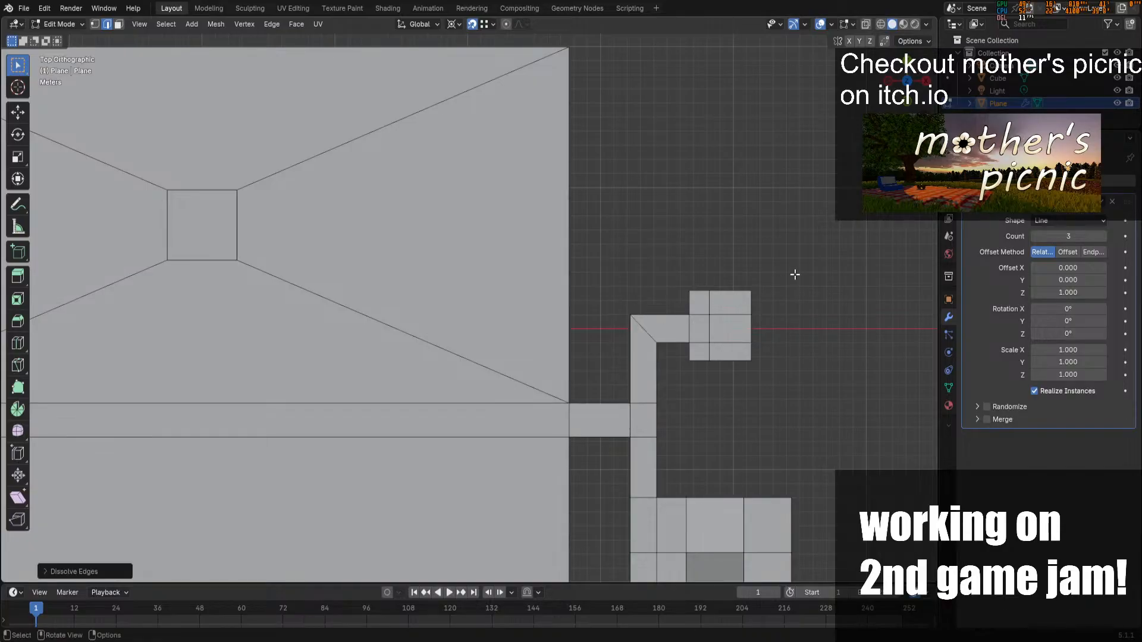
shift+middle_drag(731, 326, 696, 256)
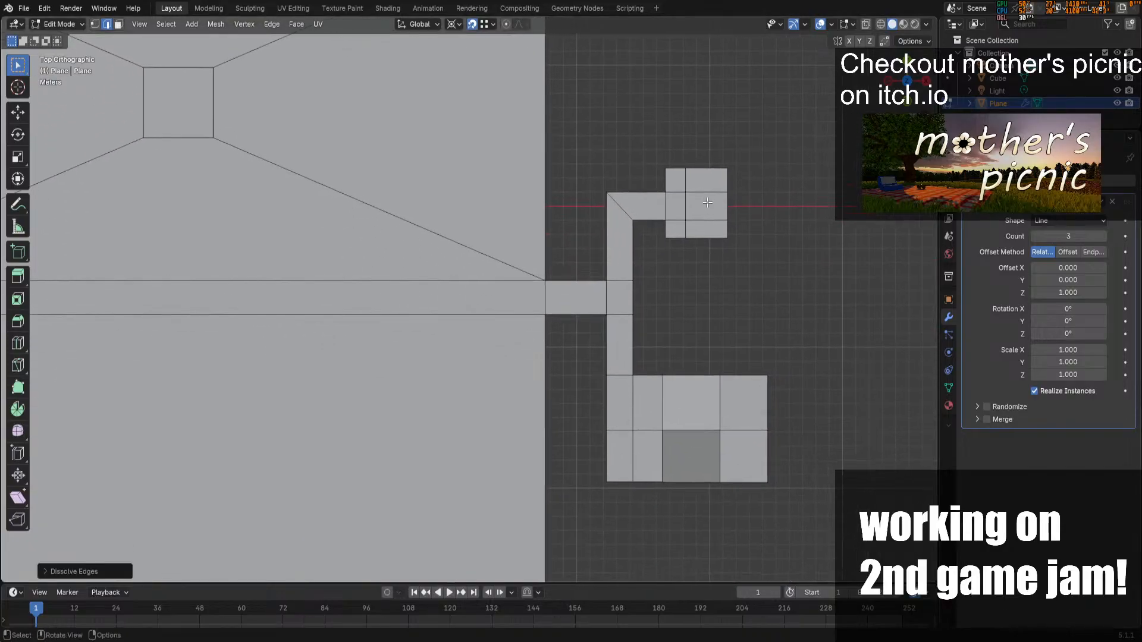
alt+click(686, 201)
key(x)
click(688, 201)
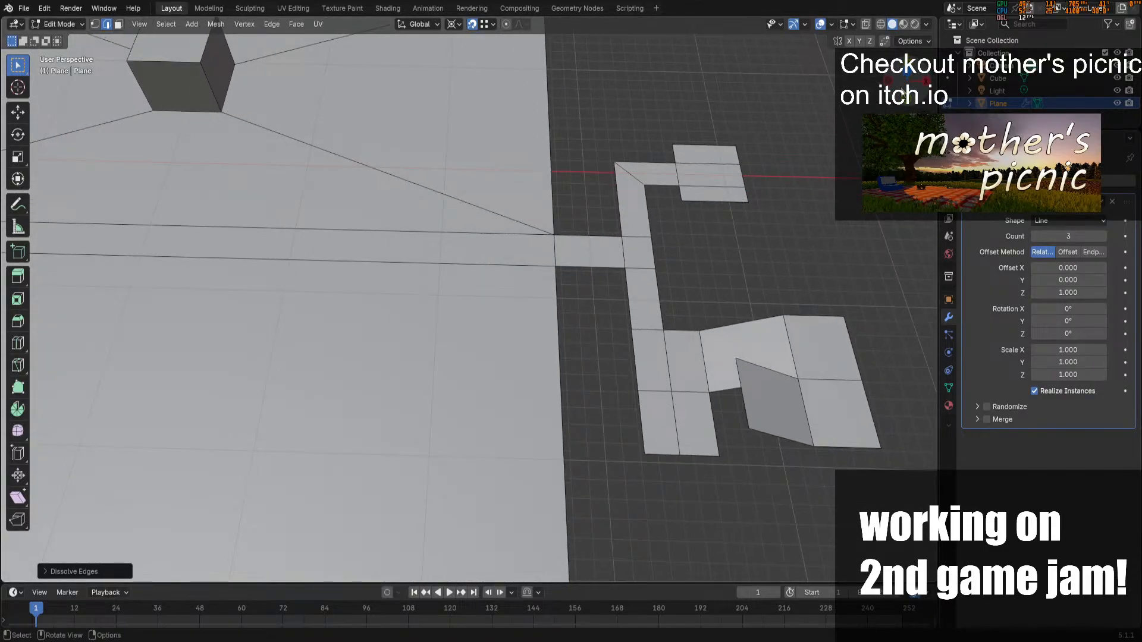
Knife-cut a diagonal edge from the corridor's inner corner to the outer edge of the mirrored side's lower ramp landing
scroll(754, 378, down, 6)
scroll(619, 394, up, 1)
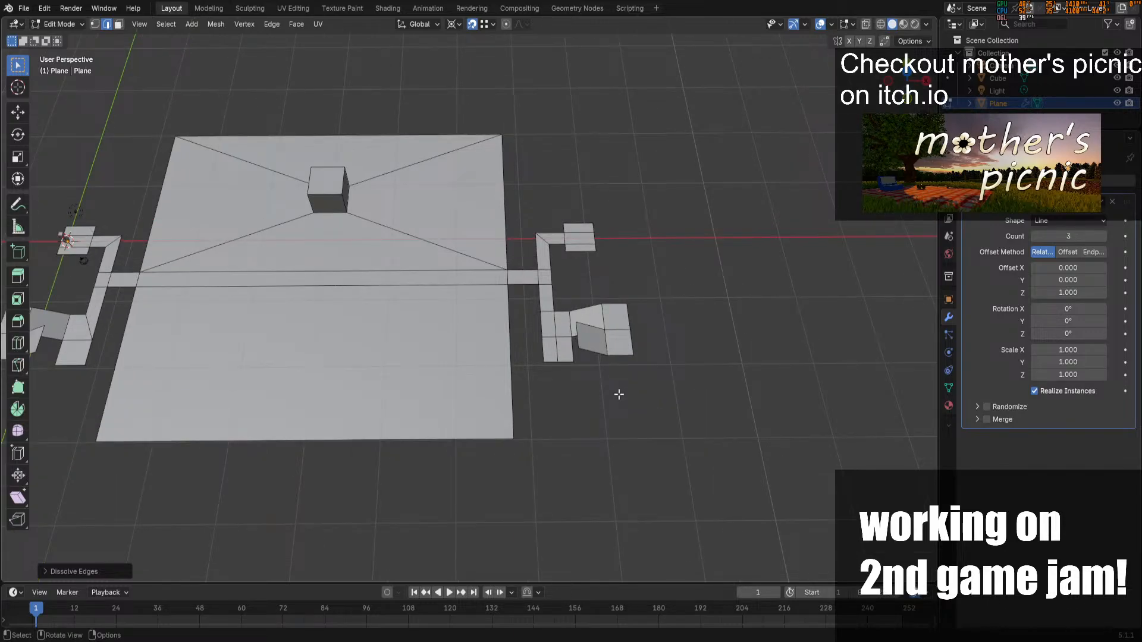
key(k)
click(542, 336)
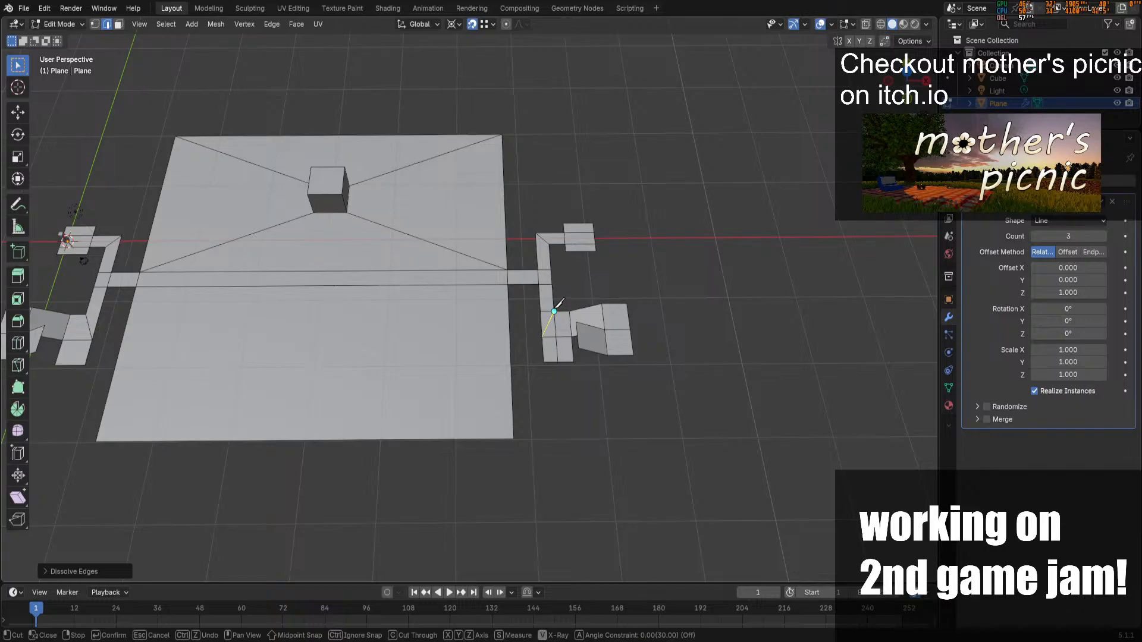
click(554, 310)
key(Return)
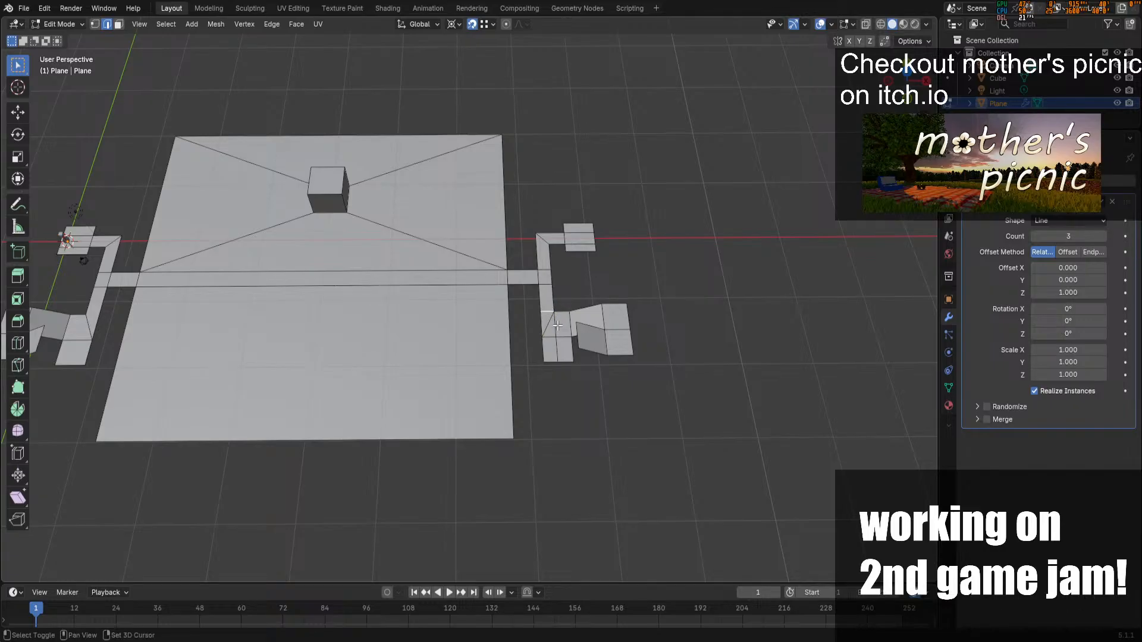
Dissolve the redundant straight edges beside the diagonal on the mirrored side's lower landing
alt+click(554, 324)
key(x)
click(562, 348)
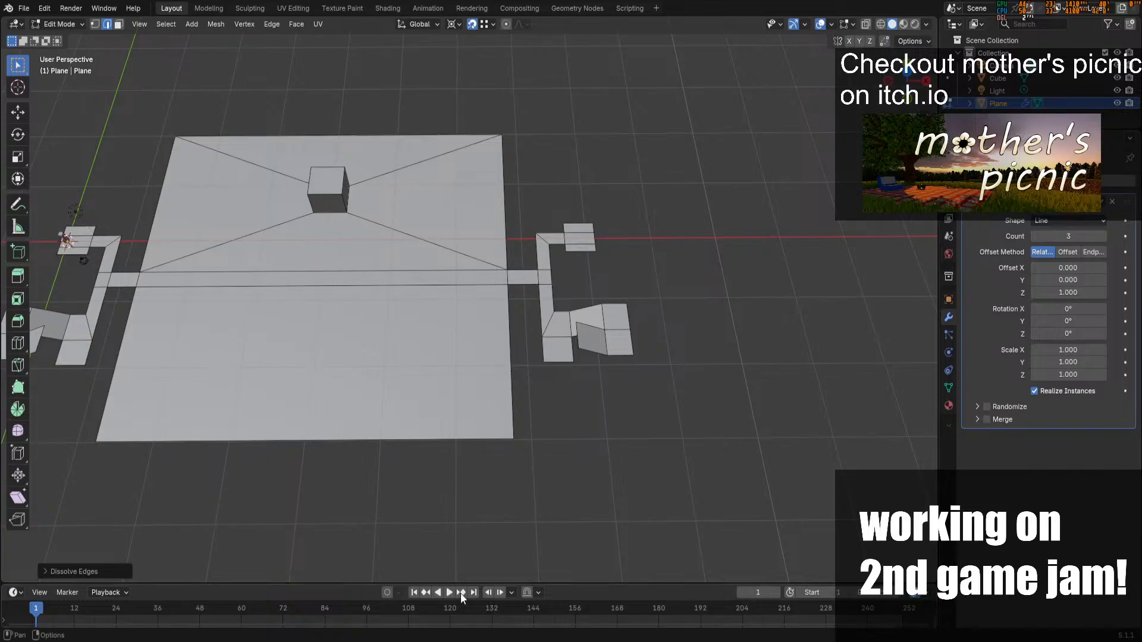
Loop-select the outer boundary edges of the main floor and the original side's corridors, rooms and ramp landings
middle_drag(475, 298, 583, 262)
alt+click(299, 308)
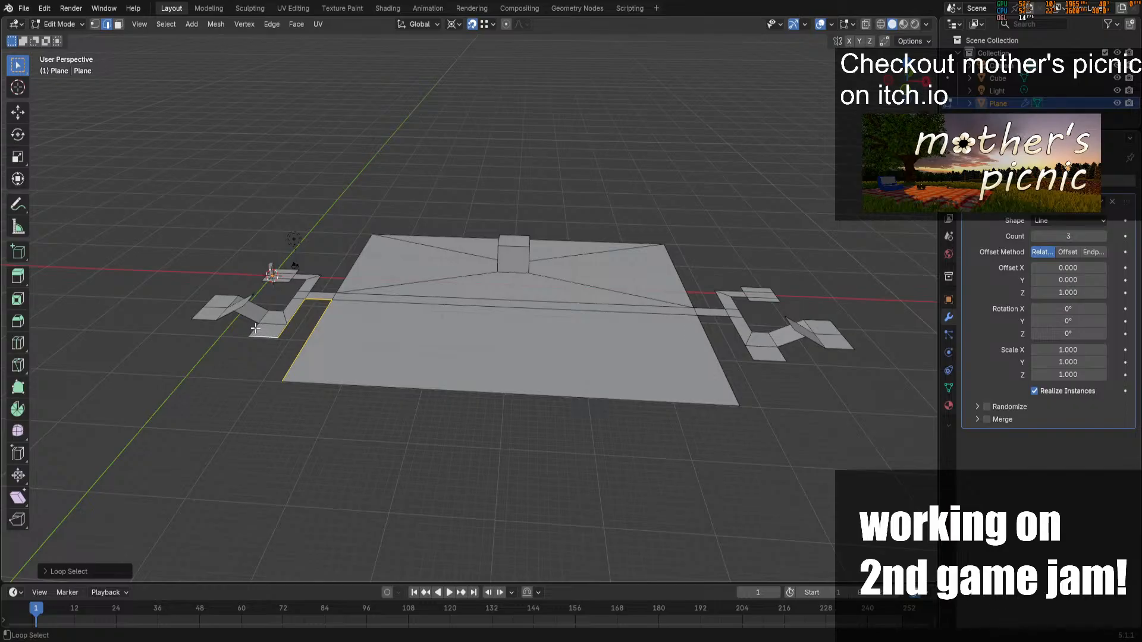
alt+shift+click(256, 328)
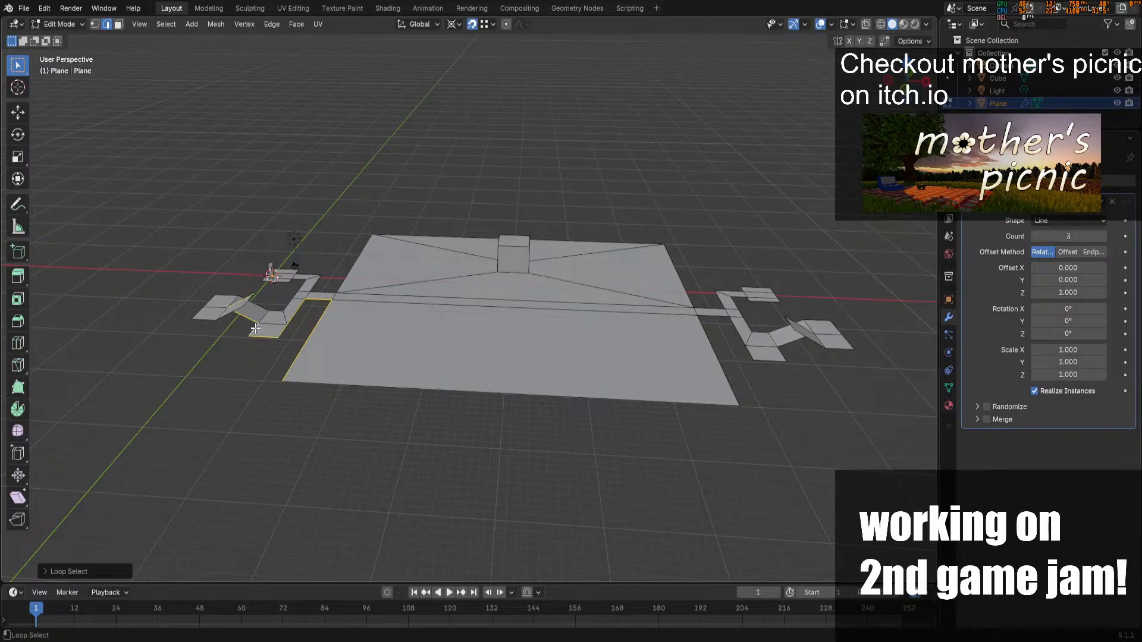
alt+shift+click(227, 297)
alt+shift+click(314, 284)
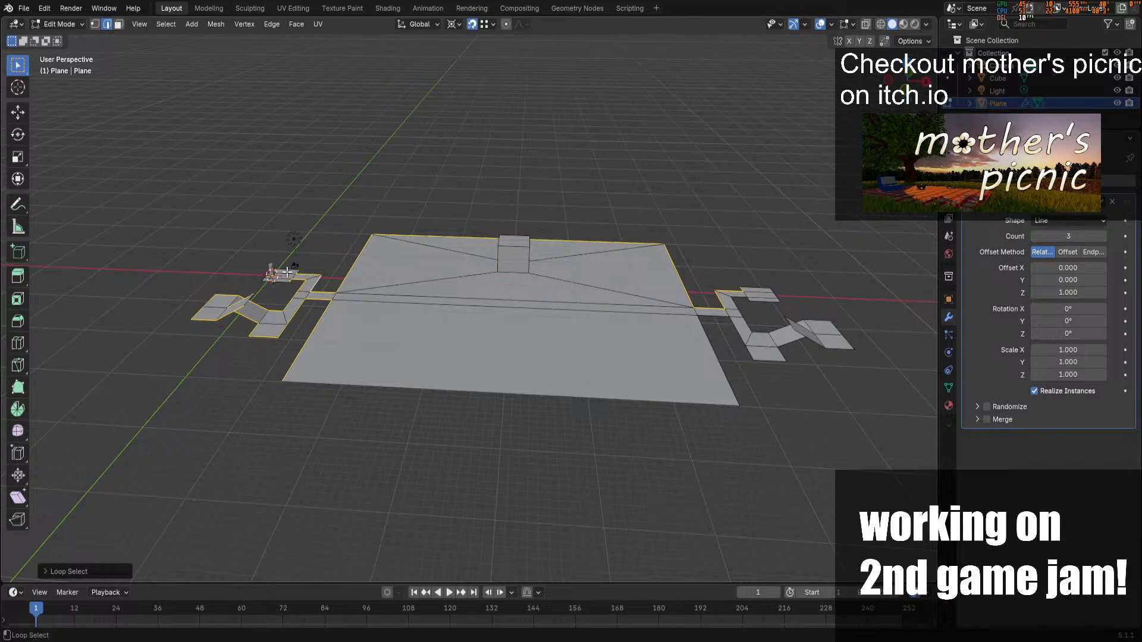
middle_drag(287, 272, 505, 387)
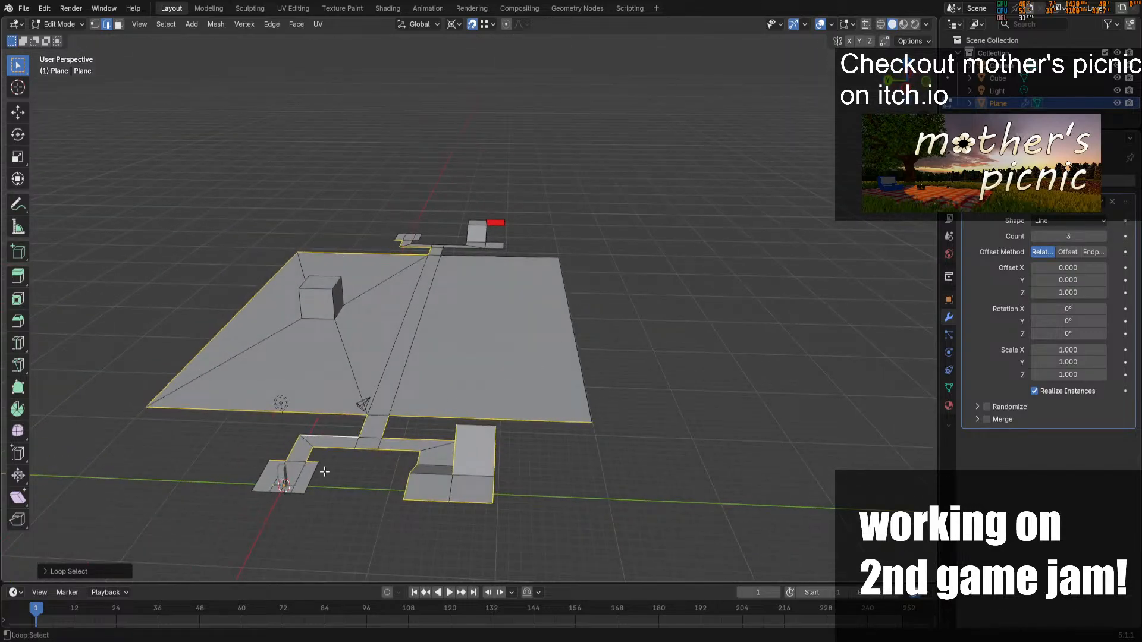
alt+shift+click(307, 478)
alt+shift+click(581, 361)
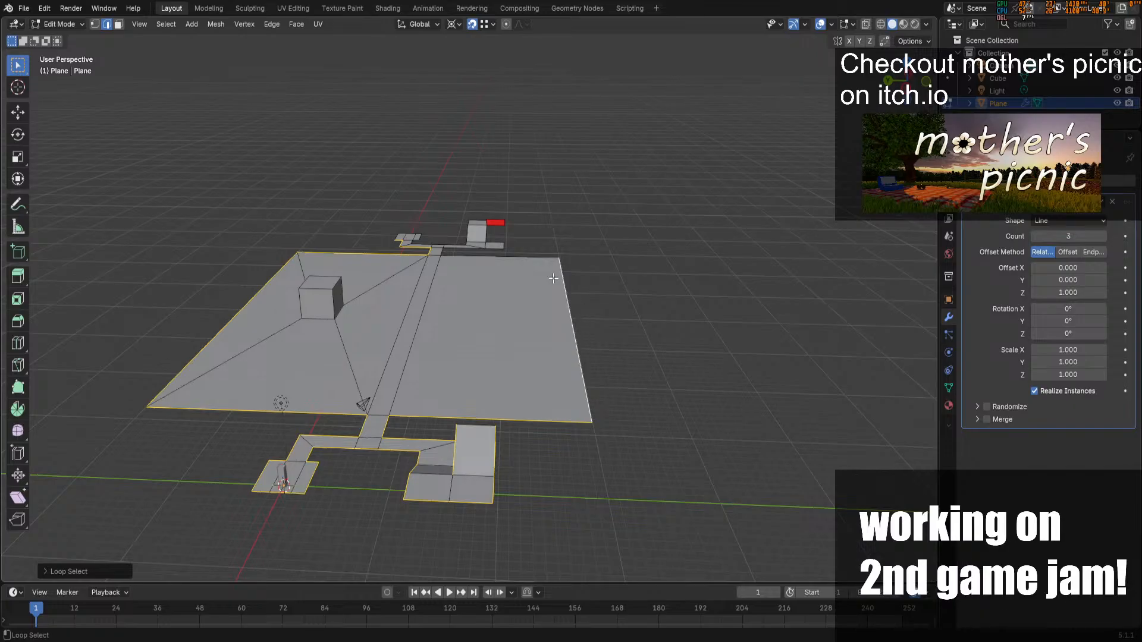
alt+shift+click(518, 264)
Add the outer boundary edges of the mirrored side's ramp, landings and corridor to the selection
middle_drag(519, 265, 841, 365)
scroll(528, 458, up, 3)
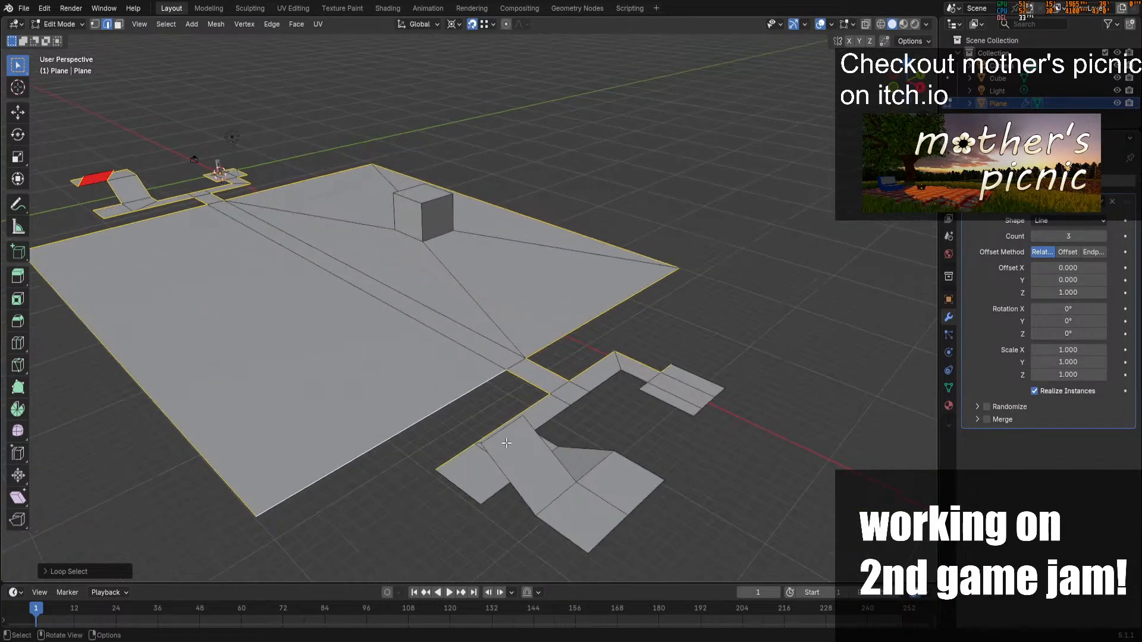
alt+shift+click(555, 523)
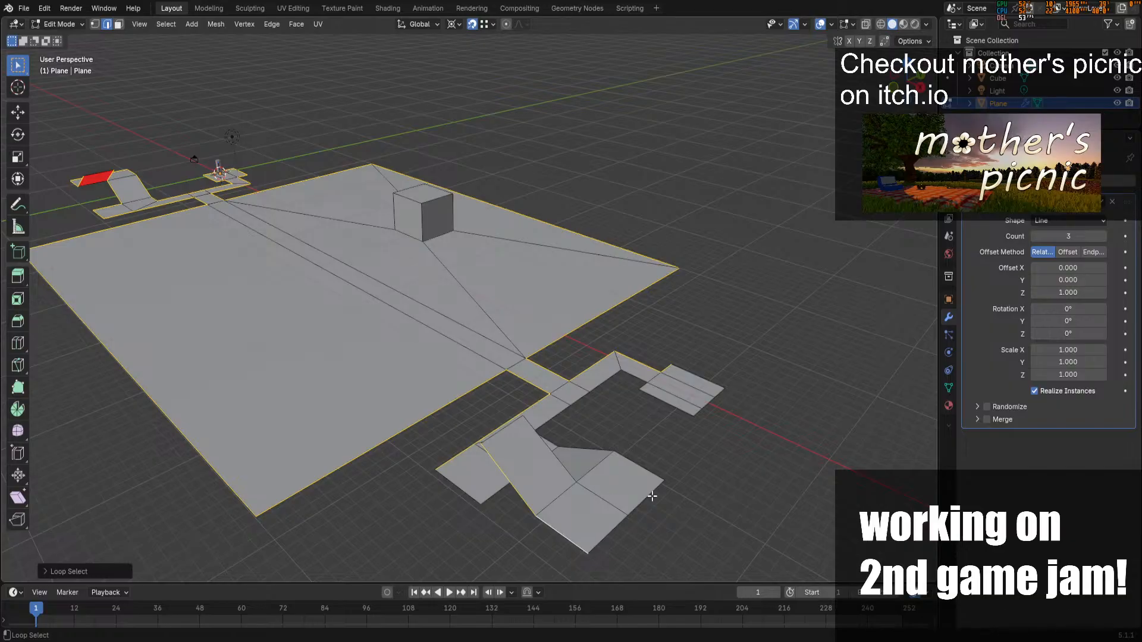
drag(913, 64, 984, 103)
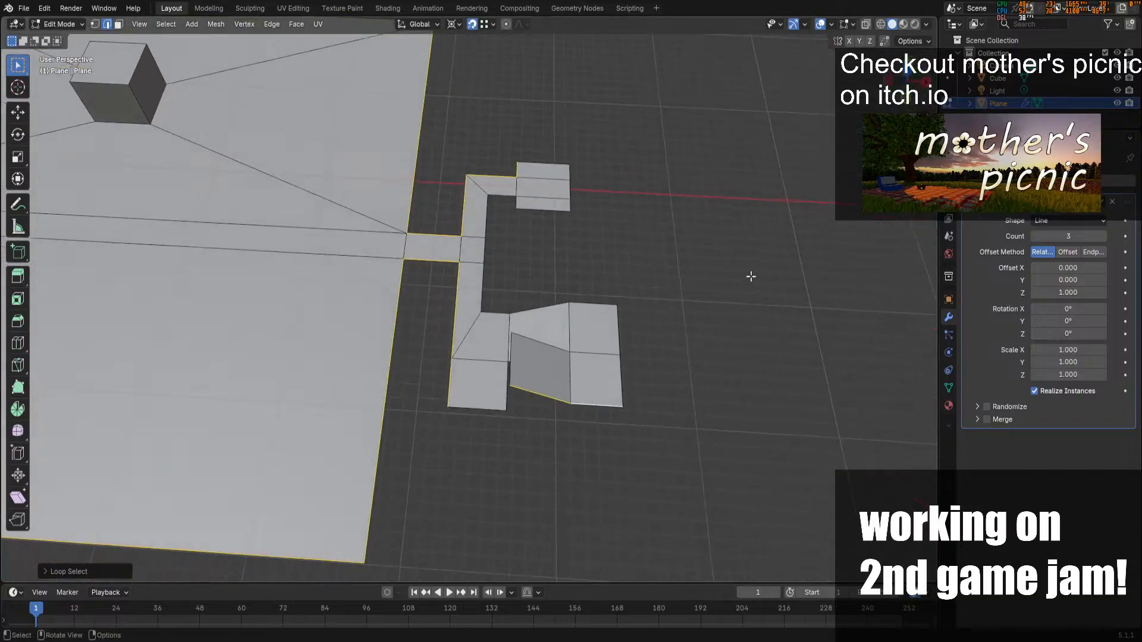
alt+shift+click(504, 313)
scroll(528, 346, down, 5)
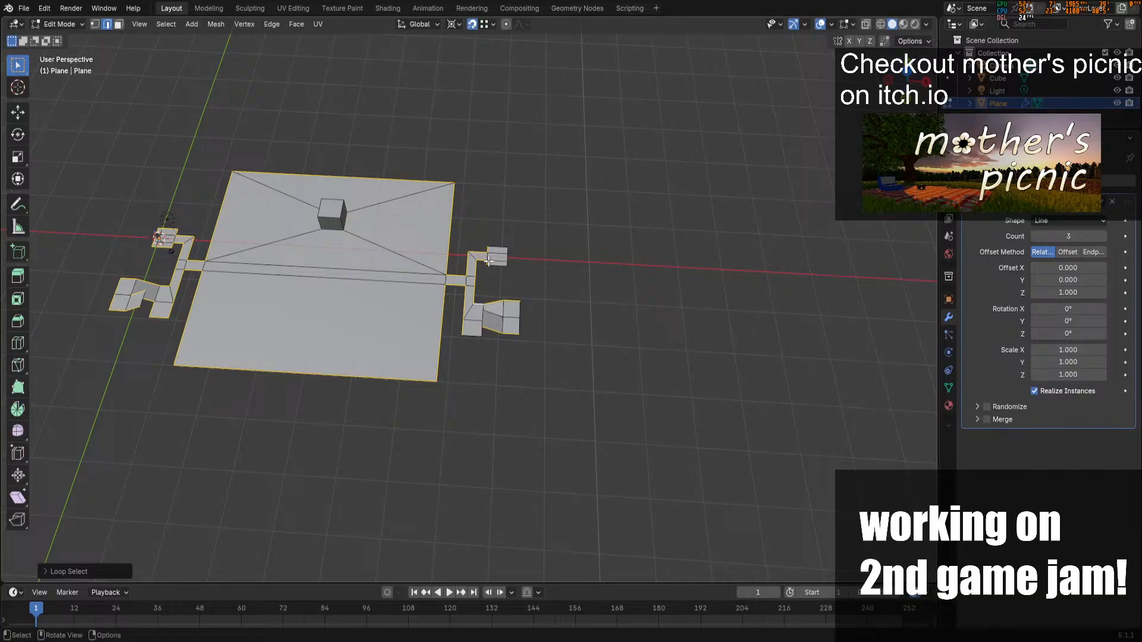
middle_drag(765, 74, 701, 235)
Try deleting the top face of the raised block on the main floor, and undo the deletion
click(345, 244)
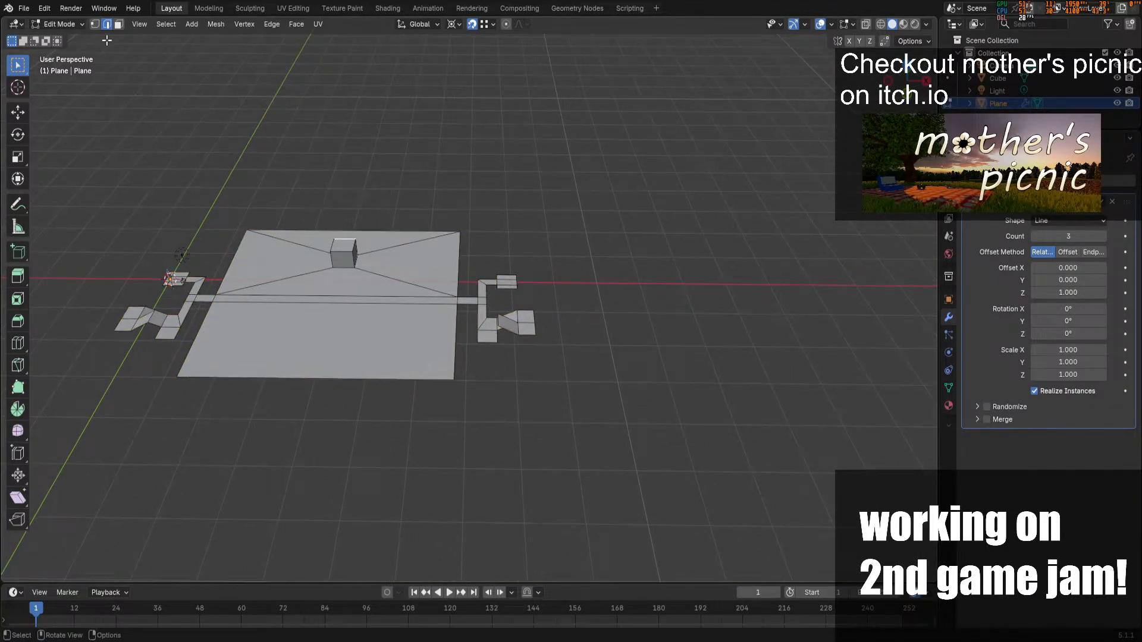
click(119, 24)
click(347, 245)
right_click(347, 245)
click(345, 251)
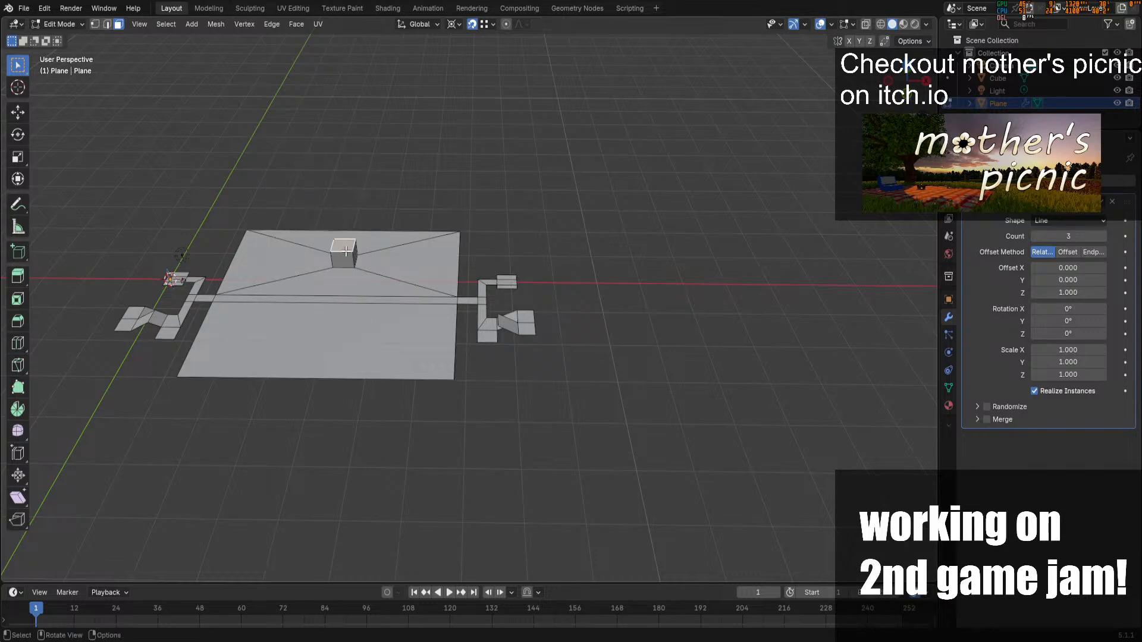
key(x)
click(331, 189)
key(ctrl+r)
key(Escape)
key(ctrl+z)
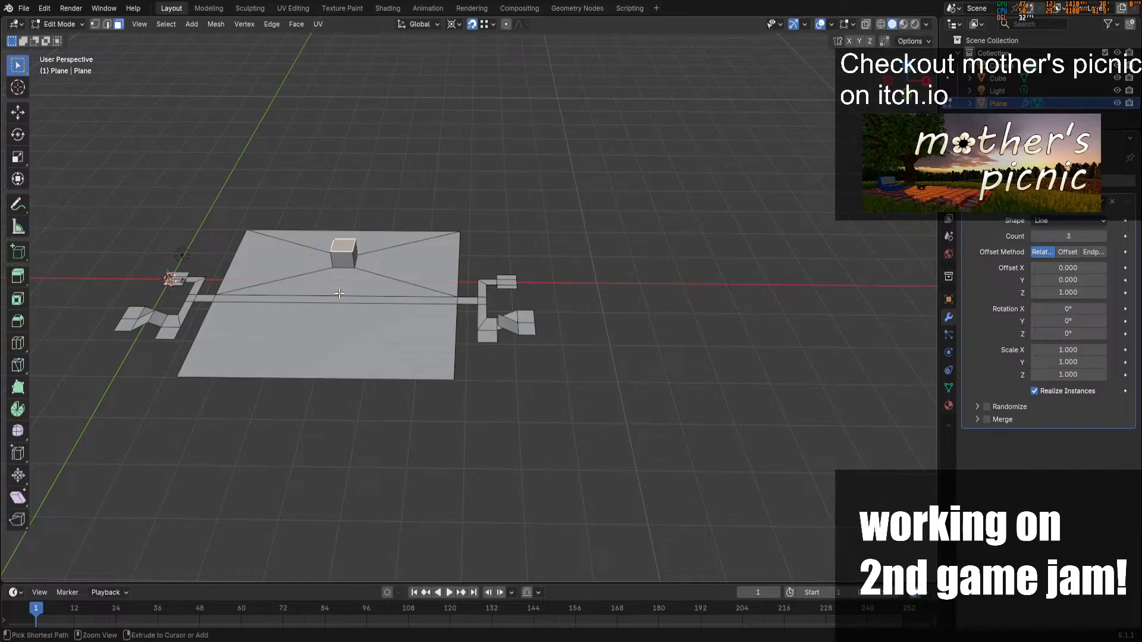
Add a centred loop cut running across the main floor and through the raised block
key(ctrl+r)
click(339, 293)
key(2)
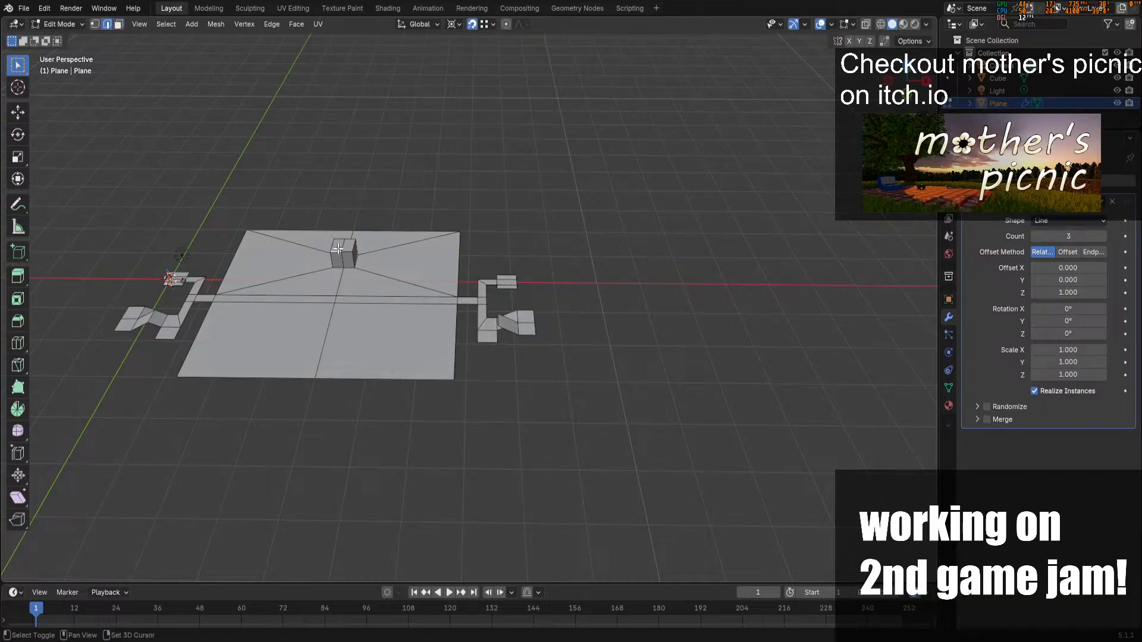
In face select mode, delete the top of the raised block on the main floor
click(119, 24)
click(344, 247)
key(x)
click(344, 249)
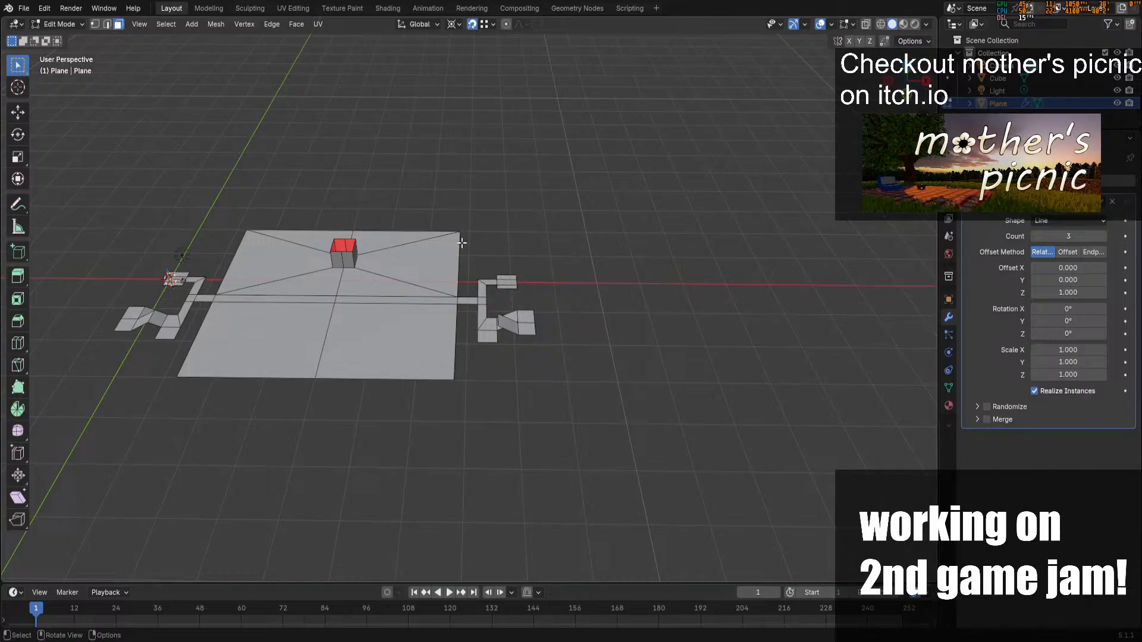
In top view with X-ray, delete all vertices of the mirrored half beyond the centre cut, and return to solid Object Mode
click(95, 24)
click(868, 24)
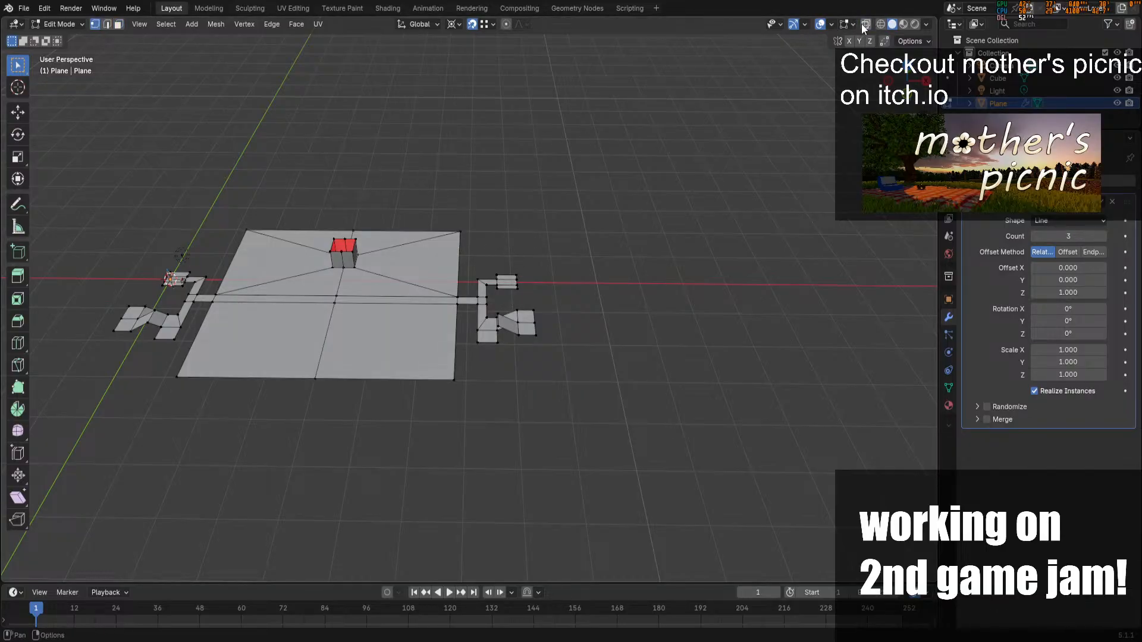
key(KP_7)
drag(334, 130, 555, 426)
key(x)
click(466, 370)
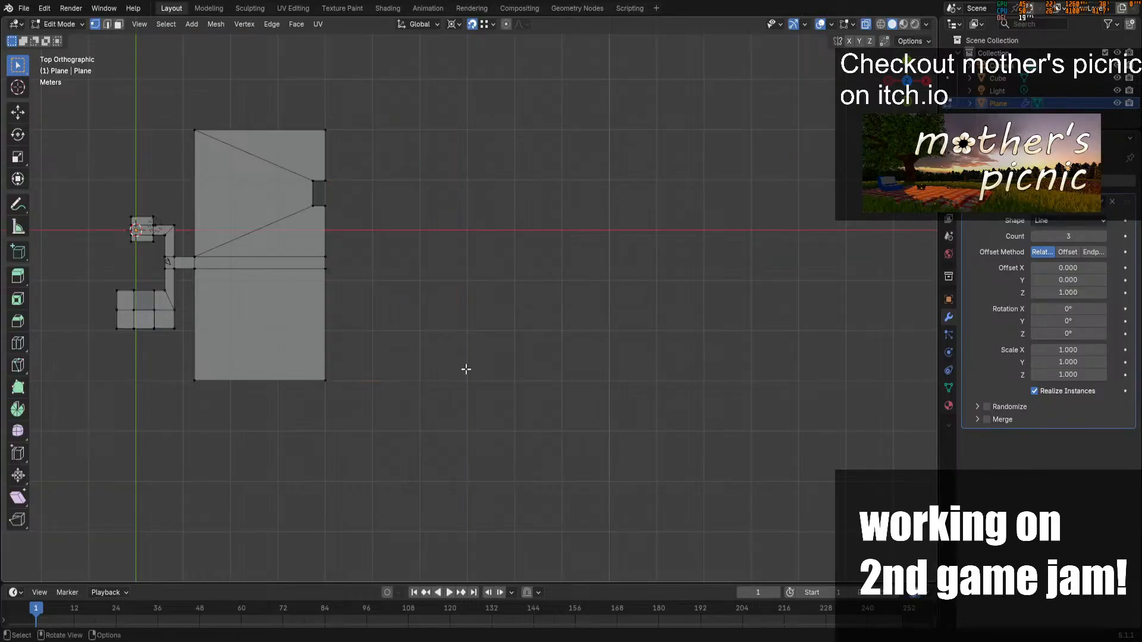
key(Tab)
drag(907, 80, 886, 62)
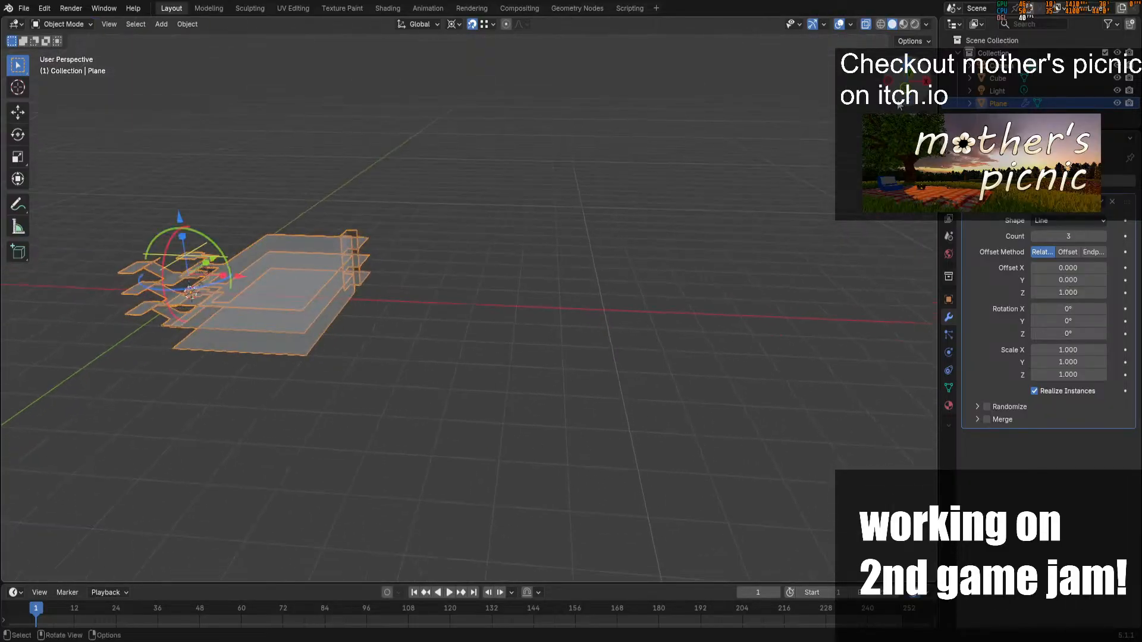
click(866, 27)
Add a Mirror modifier on the X axis to the plane and move it above the Array modifier
click(985, 181)
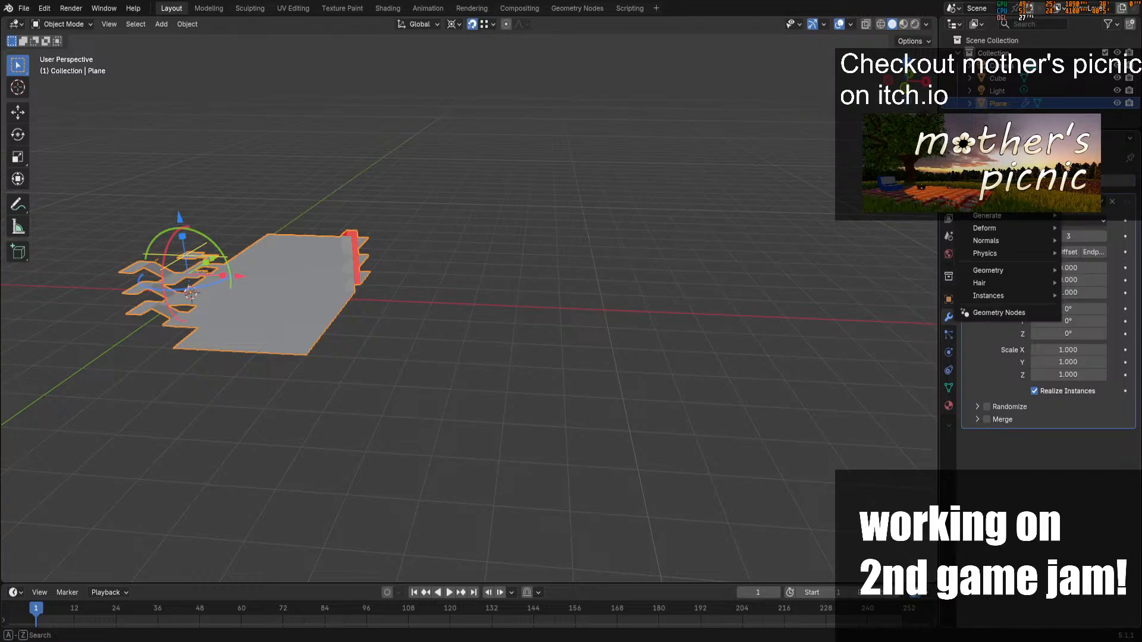
click(979, 198)
click(926, 262)
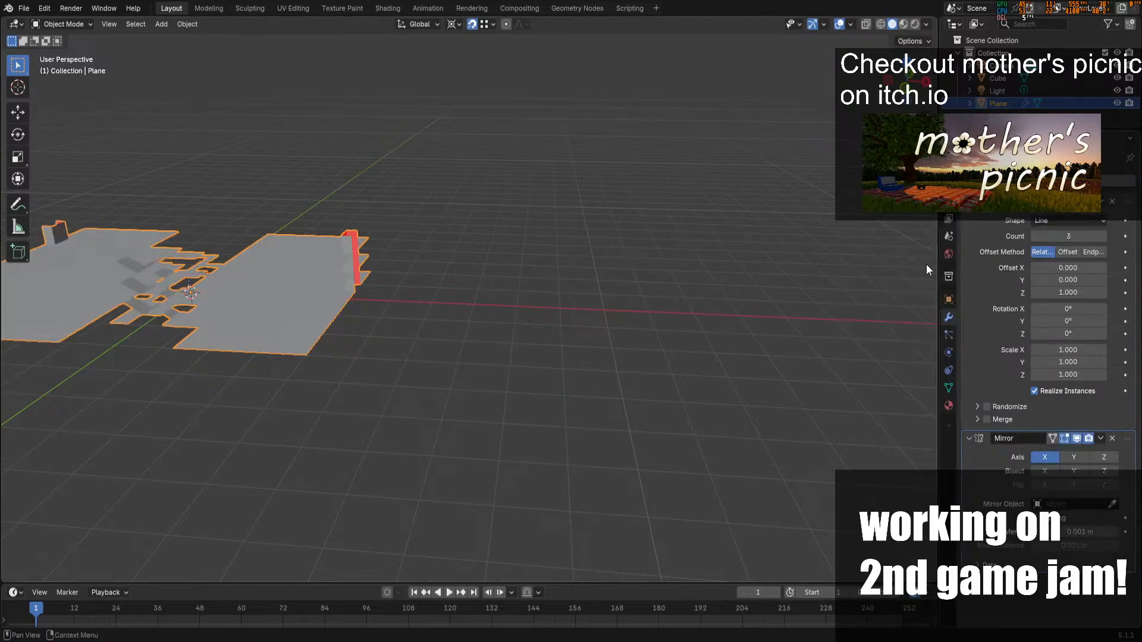
drag(1125, 440, 1119, 219)
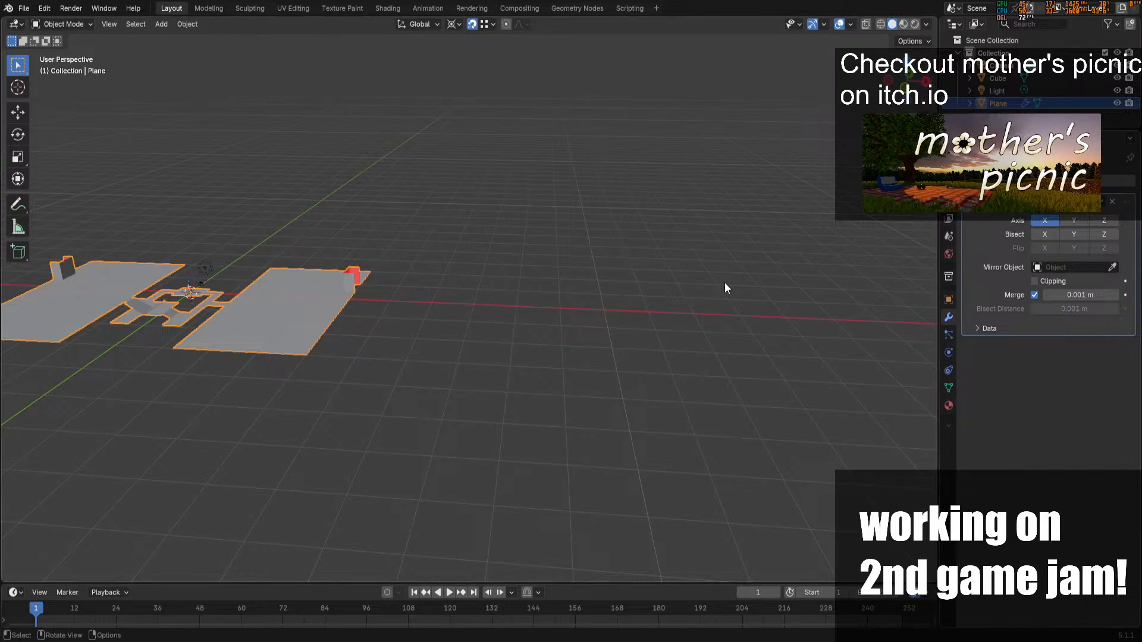
scroll(1120, 177, down, 2)
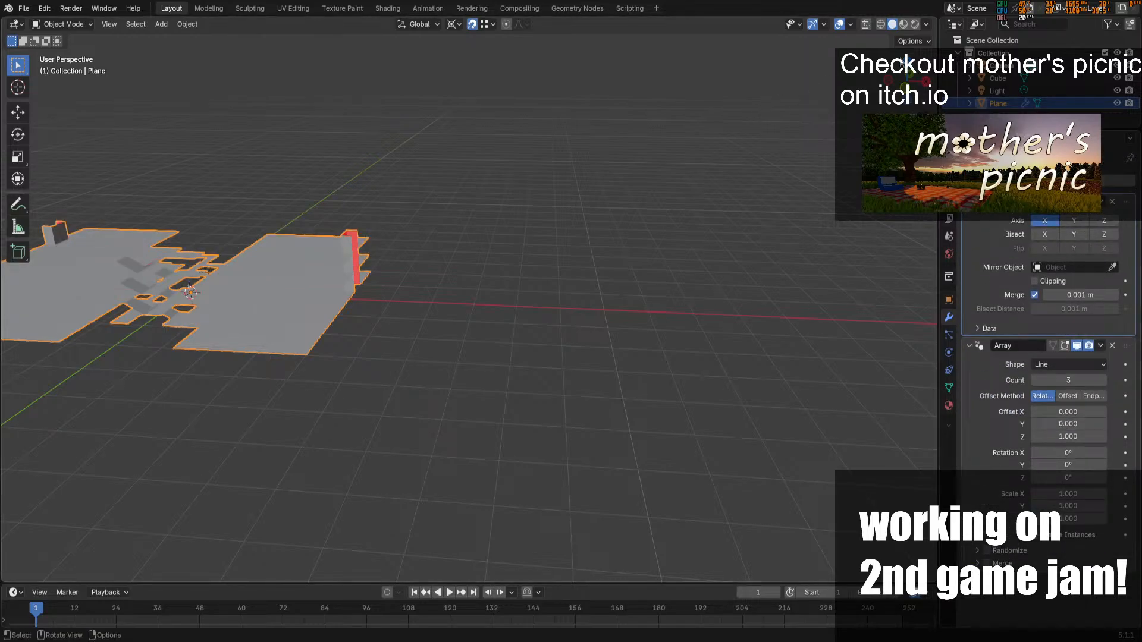
In Edit Mode and top view, select the seam vertices at the halved block with X-ray and snap the 3D cursor to them
click(830, 94)
click(909, 70)
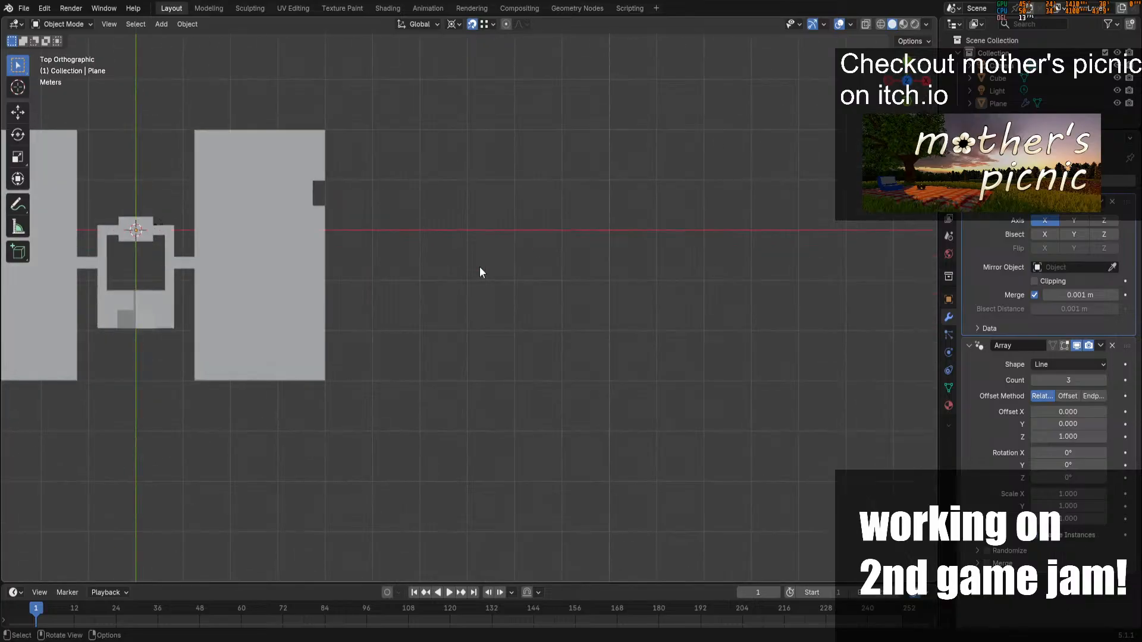
click(316, 302)
shift+middle_drag(336, 288, 609, 310)
key(Tab)
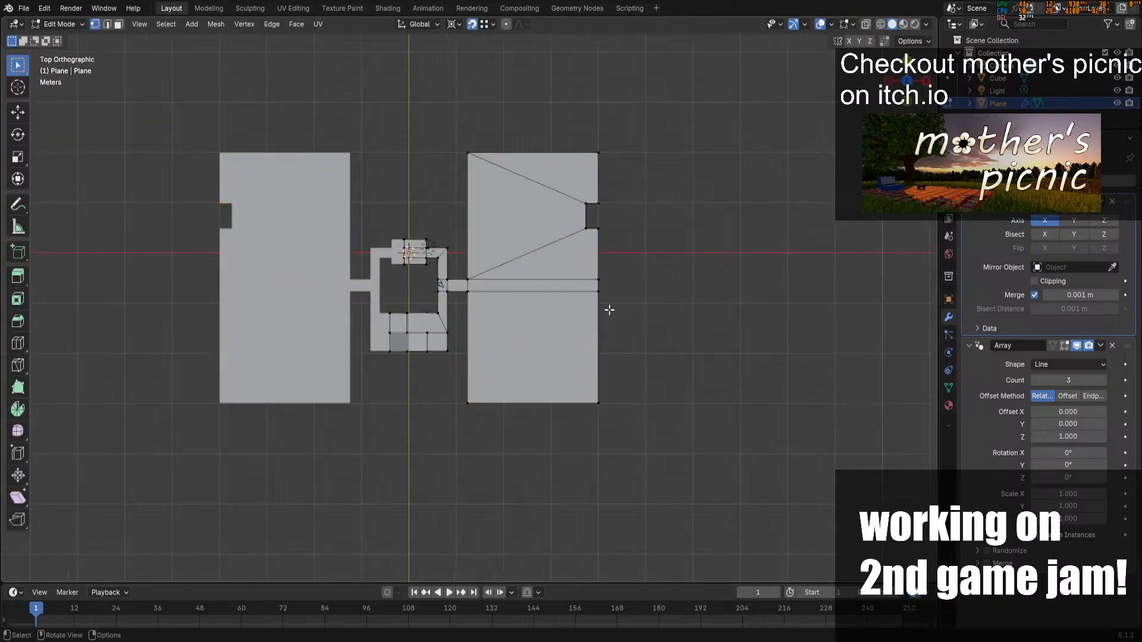
middle_drag(818, 217, 441, 285)
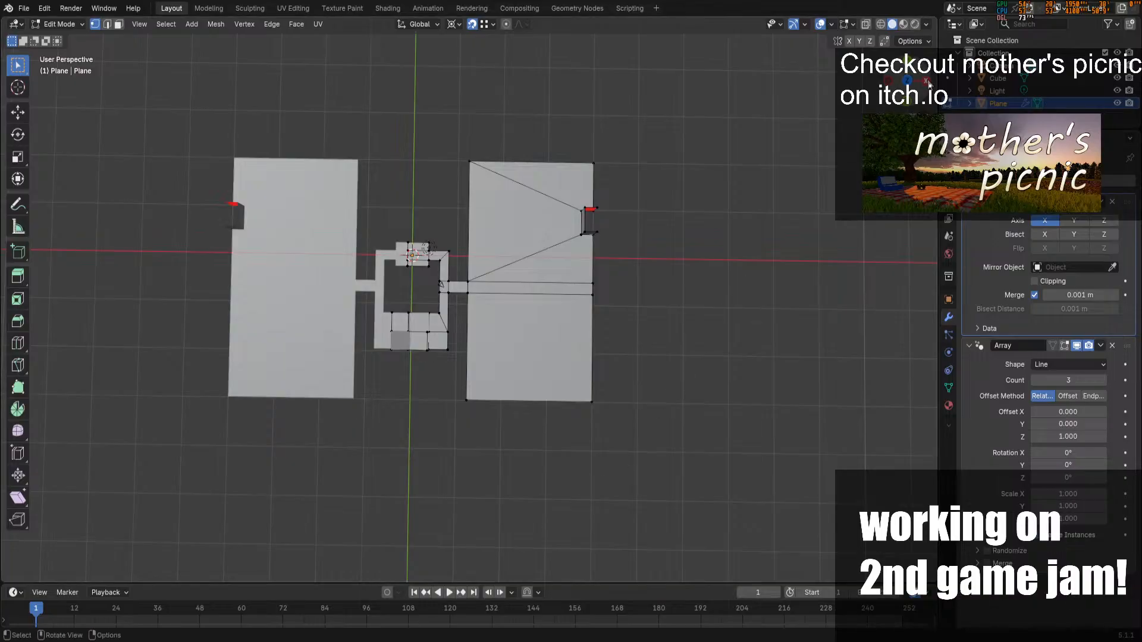
key(KP_7)
scroll(672, 226, up, 4)
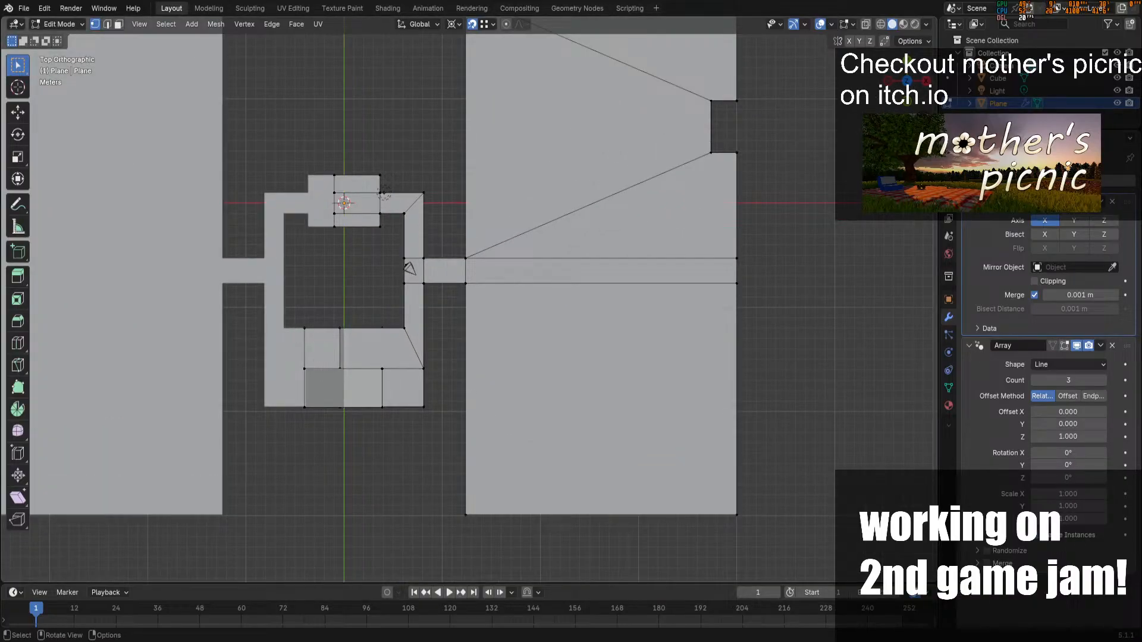
shift+middle_drag(716, 61, 504, 149)
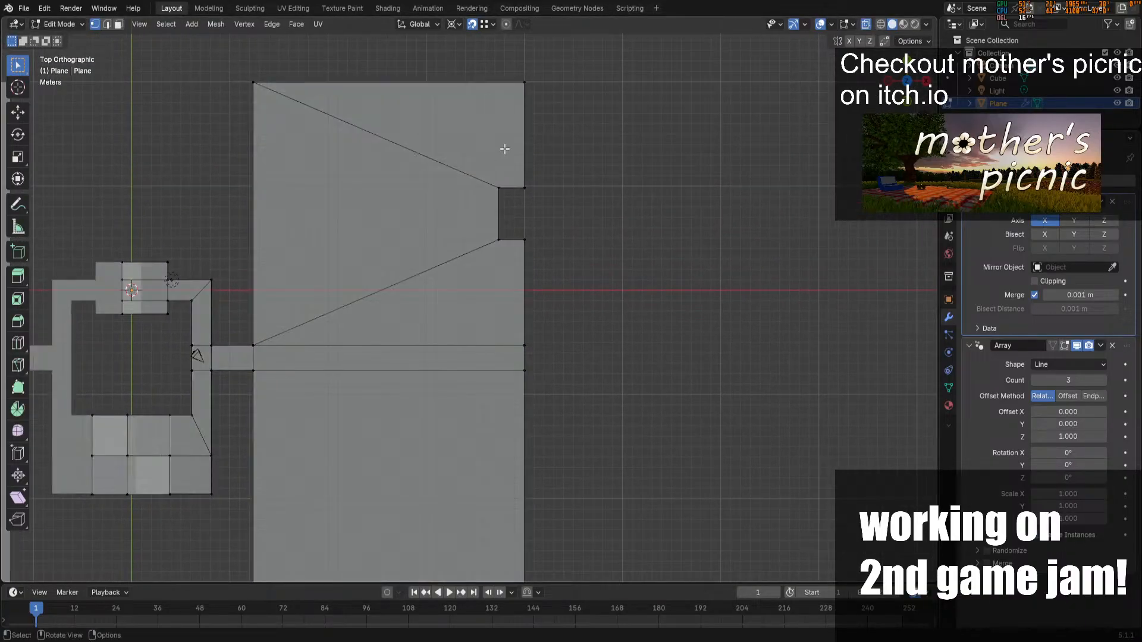
drag(504, 149, 593, 301)
key(shift+s)
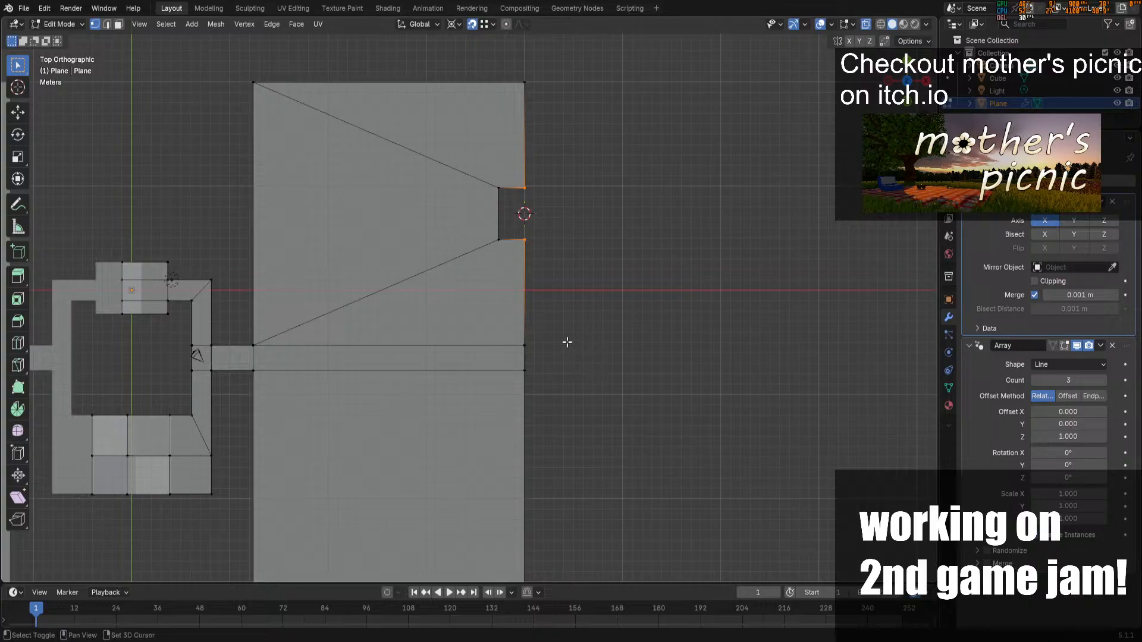
key(shift+s)
Set the plane's origin to the 3D cursor in Object Mode, and turn X-ray off
key(Tab)
right_click(474, 261)
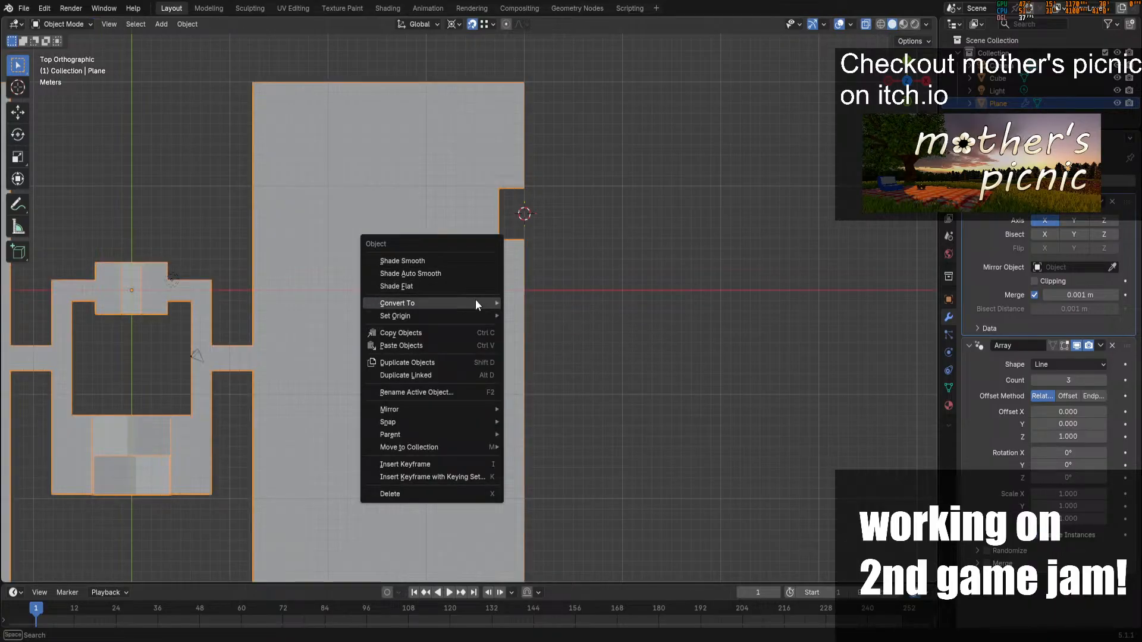
mouse_move(487, 320)
click(597, 359)
scroll(535, 345, down, 2)
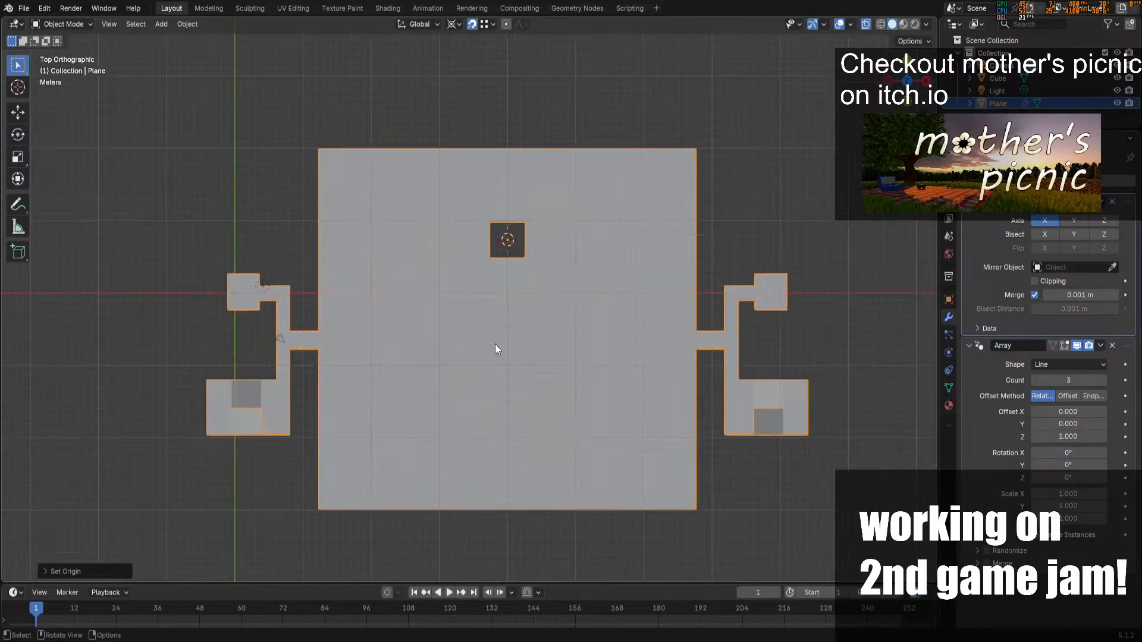
scroll(495, 343, down, 2)
middle_drag(495, 344, 870, 24)
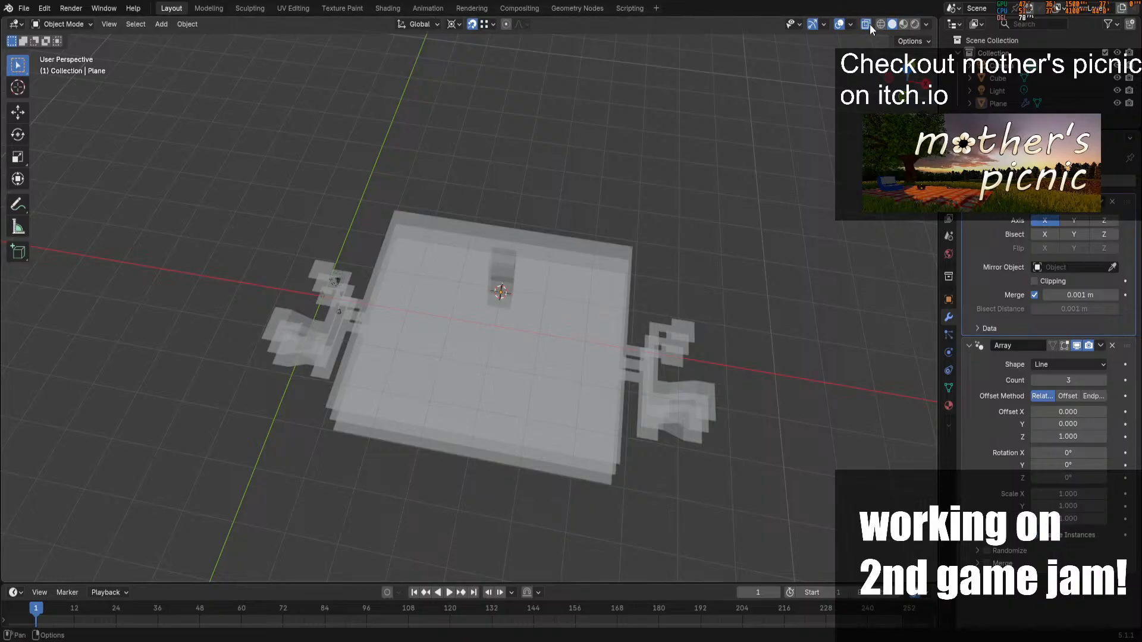
click(869, 24)
middle_drag(826, 345, 764, 287)
key(Tab)
key(Tab)
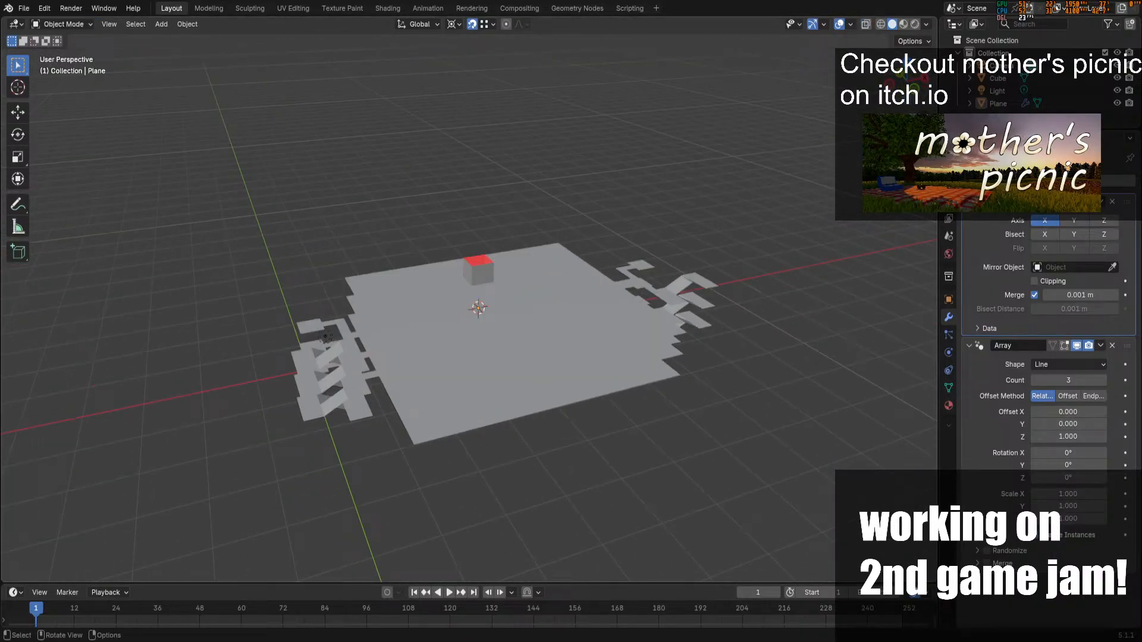
Put the plane in Edit Mode with edge selection and select the boundary edge loop along the hall's outer side
middle_drag(586, 390, 732, 386)
key(Tab)
scroll(626, 345, up, 1)
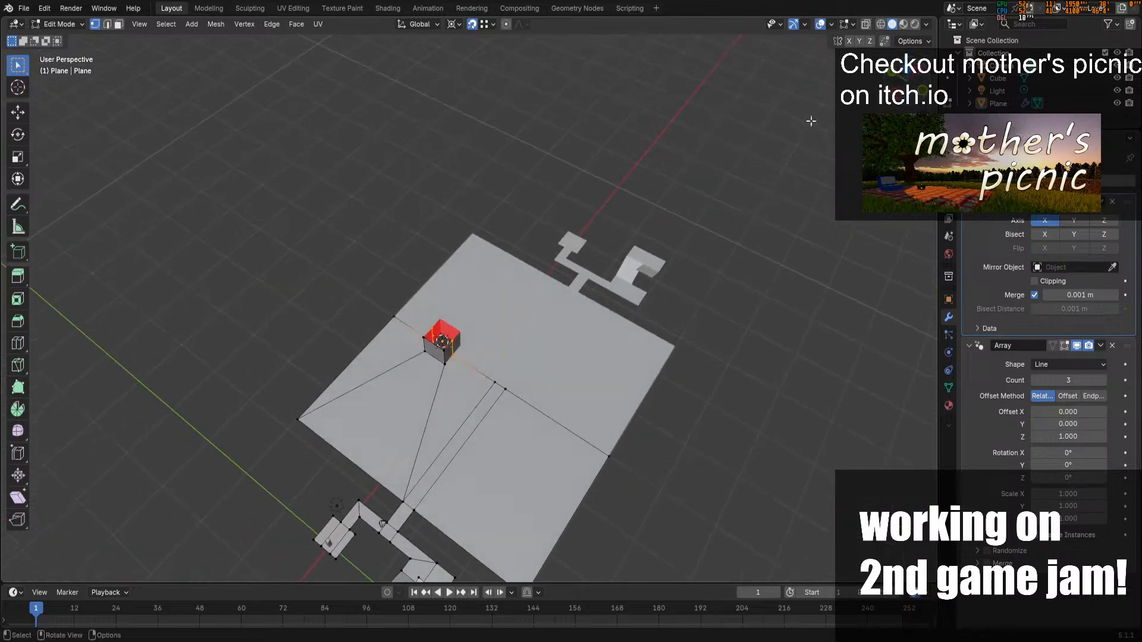
click(107, 24)
scroll(370, 344, down, 4)
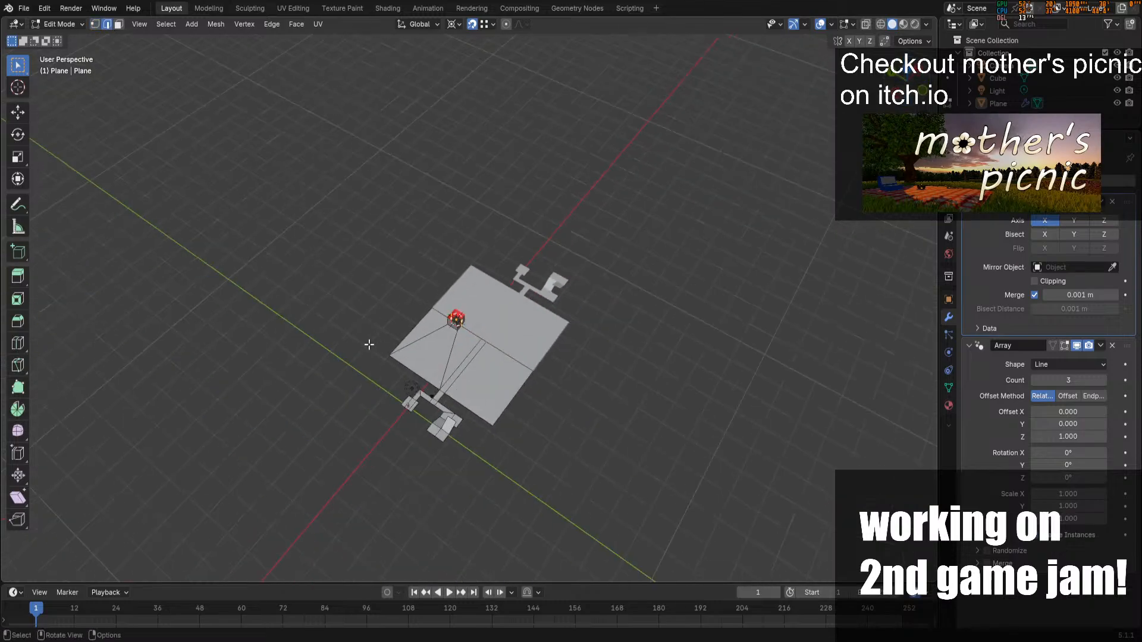
alt+click(425, 370)
alt+scroll(462, 426, up, 1)
scroll(470, 443, up, 4)
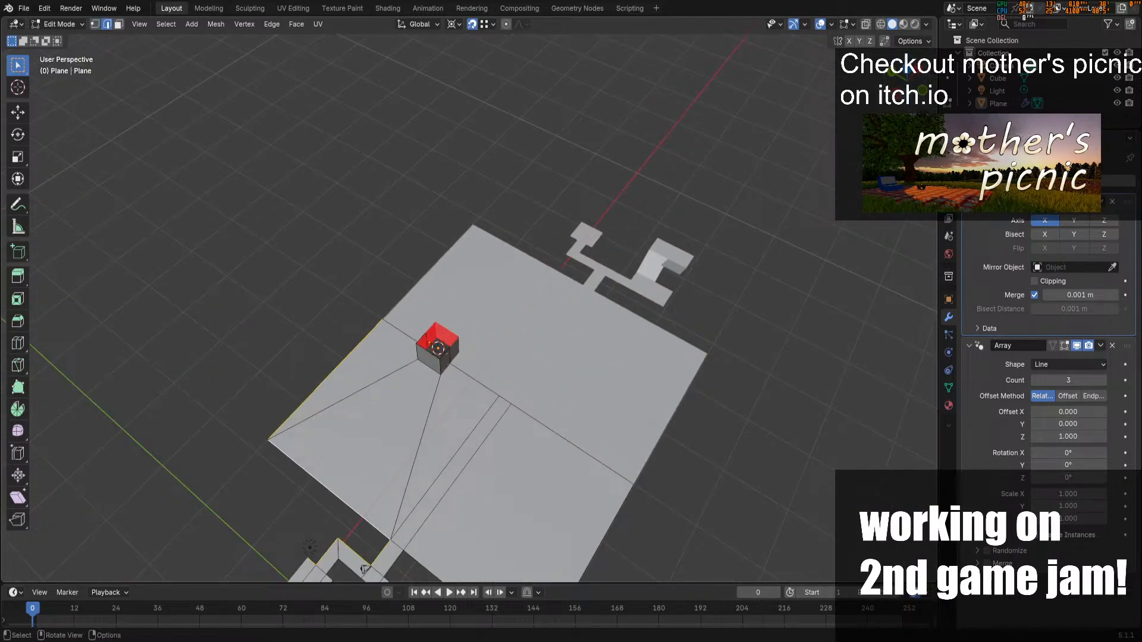
Add the remaining outer boundary edges of the hall, corridors, side rooms and stairs to the edge loop selection
scroll(650, 349, down, 3)
alt+click(487, 451)
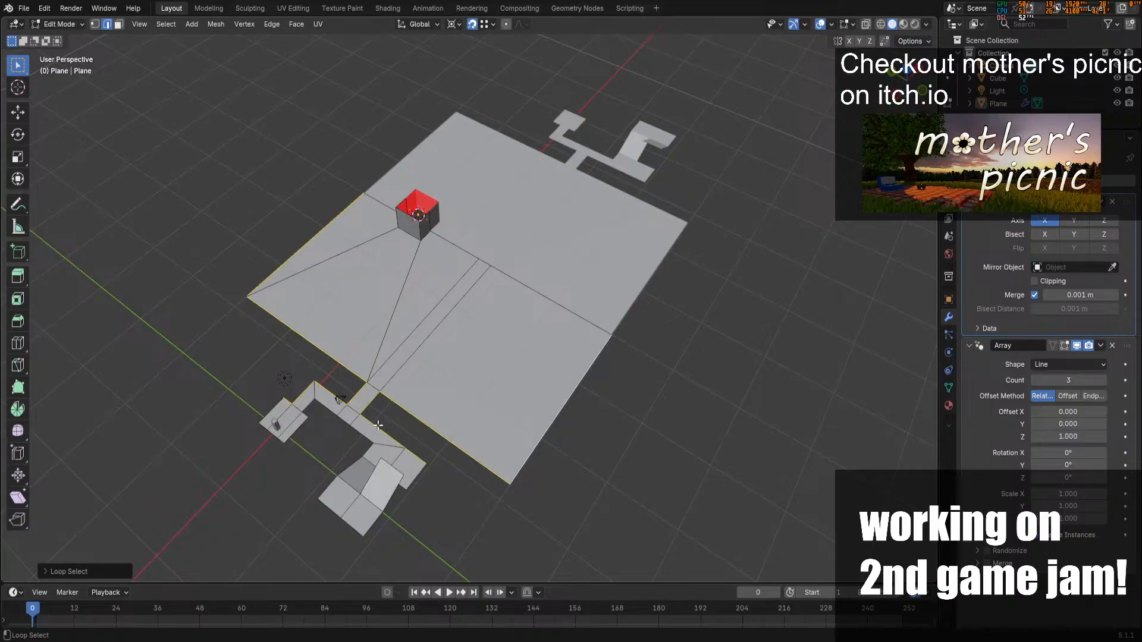
alt+shift+click(331, 506)
alt+shift+click(374, 516)
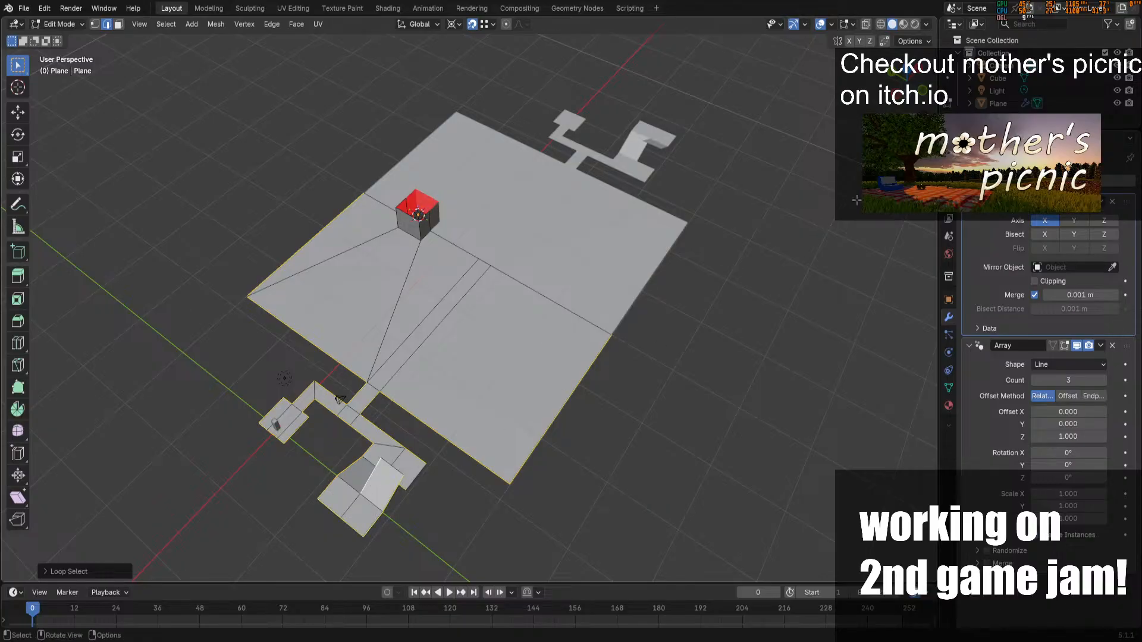
middle_drag(372, 483, 373, 206)
scroll(373, 206, up, 3)
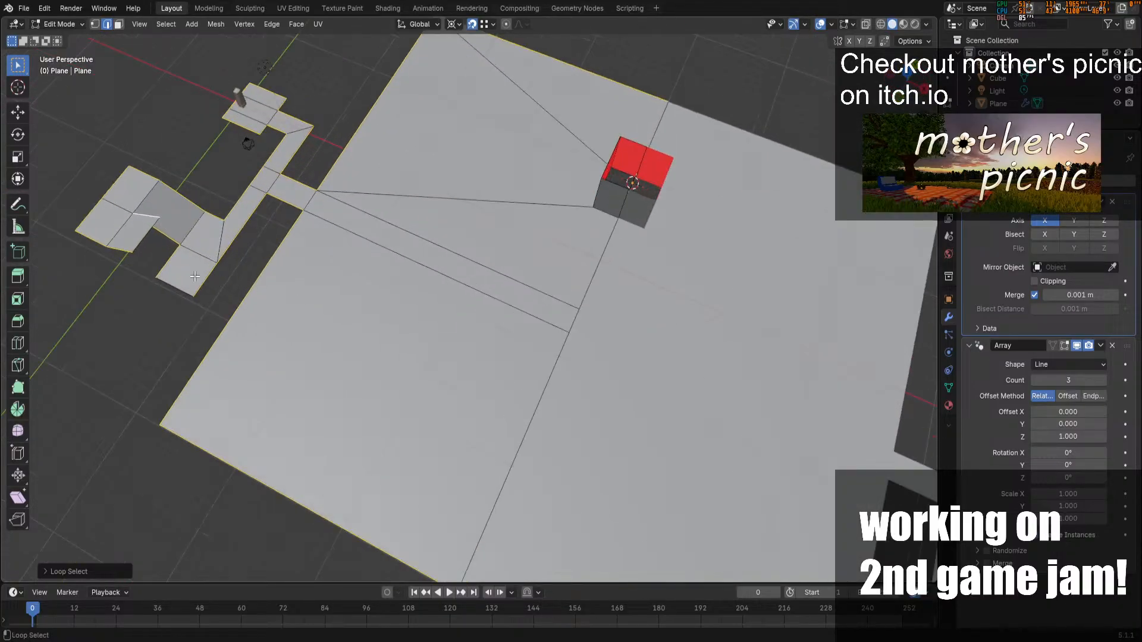
In front view, extrude the selected boundary edges 4.5 m along Z into walls and return to Object Mode
click(897, 101)
key(e)
key(z)
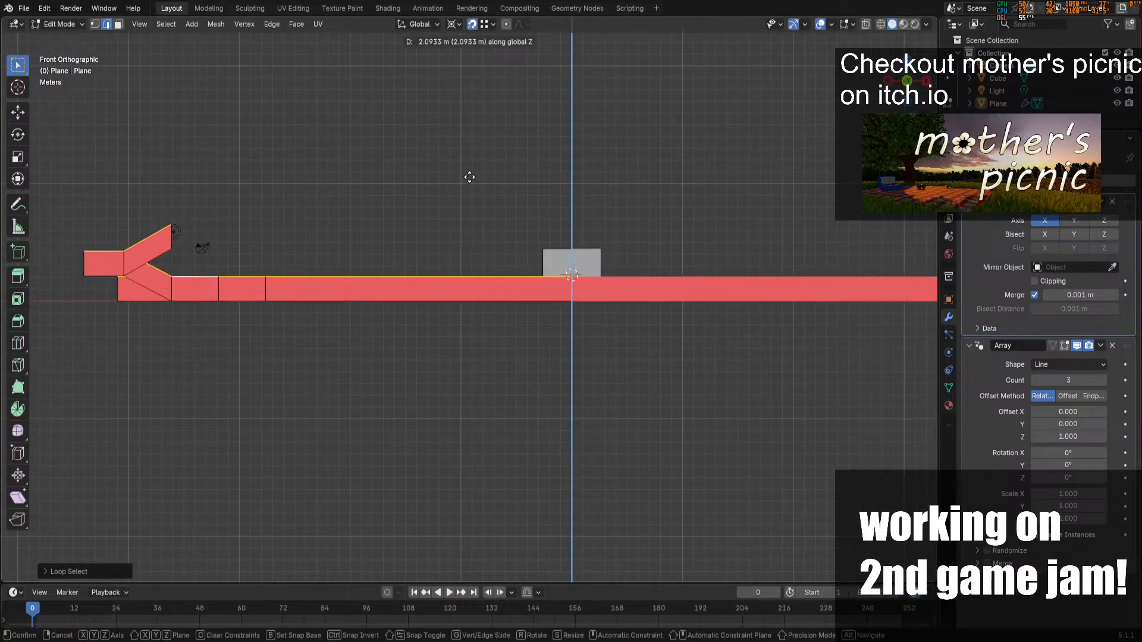
text(4.5)
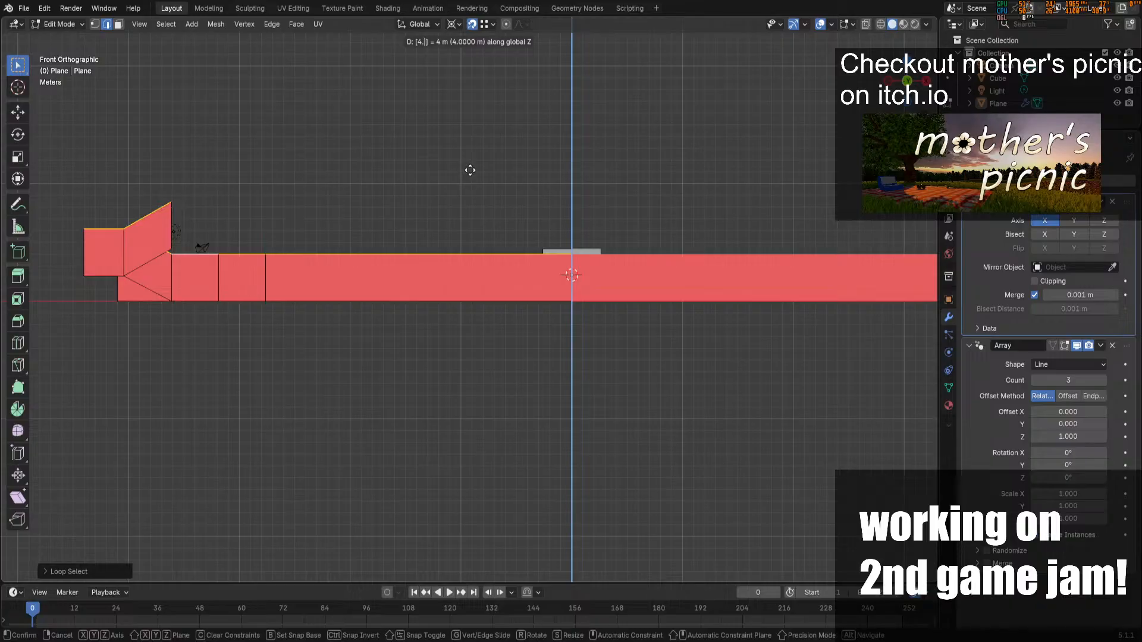
key(Return)
middle_drag(615, 147, 387, 155)
middle_drag(423, 252, 170, 323)
key(Tab)
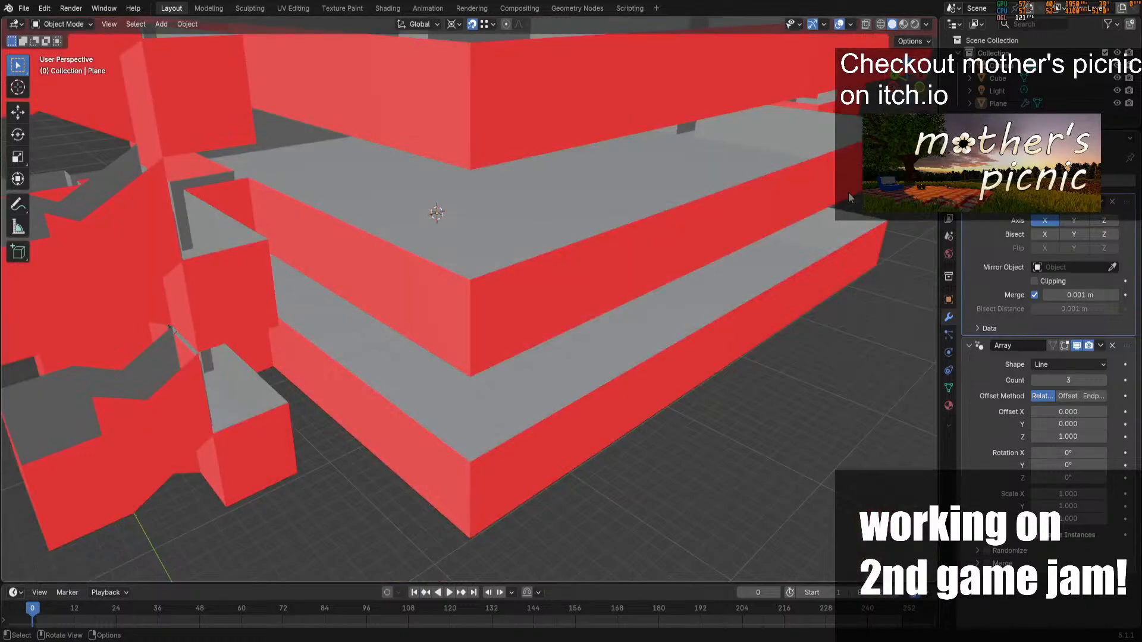
Check the stacked walled floors in front view and save the file office-layout.blend
scroll(800, 366, down, 4)
key(KP_1)
scroll(748, 227, up, 1)
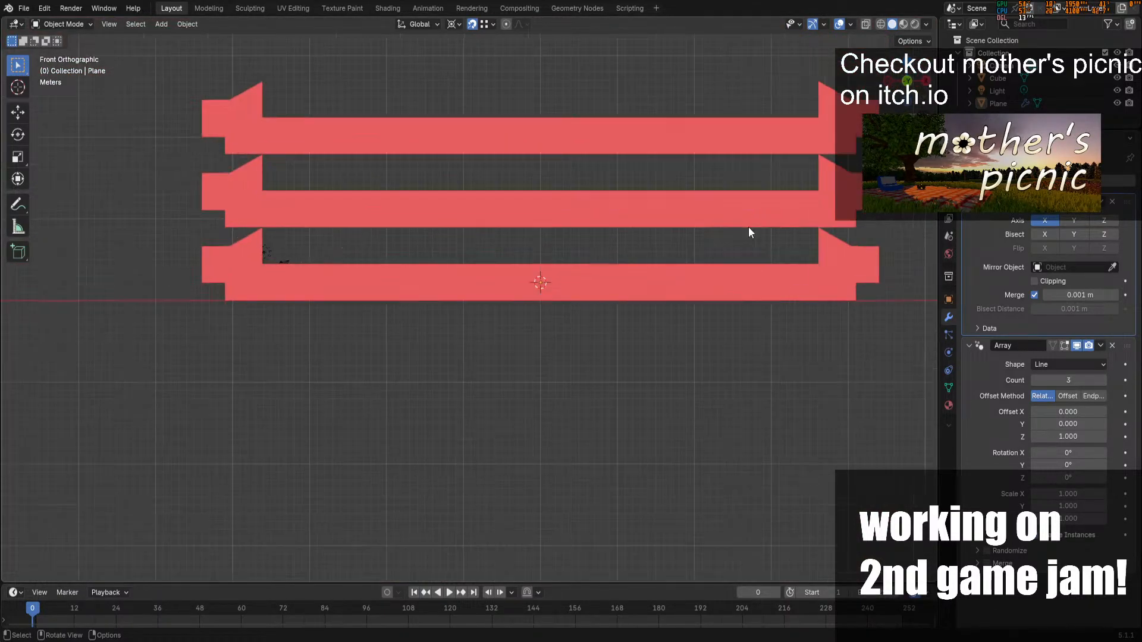
key(ctrl+s)
drag(917, 89, 1006, 111)
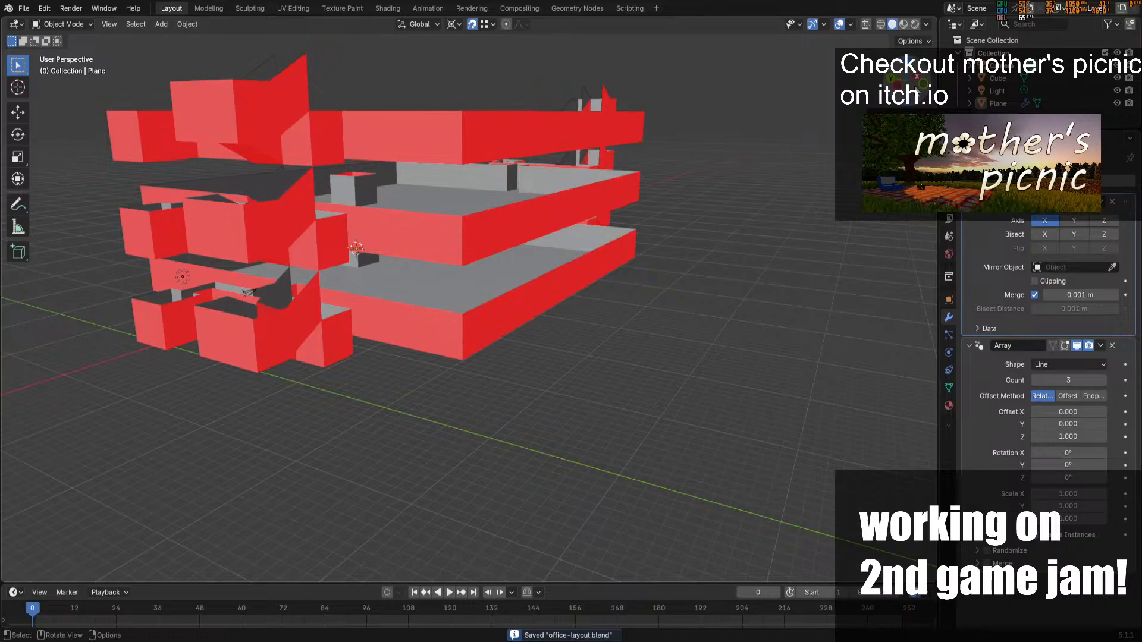
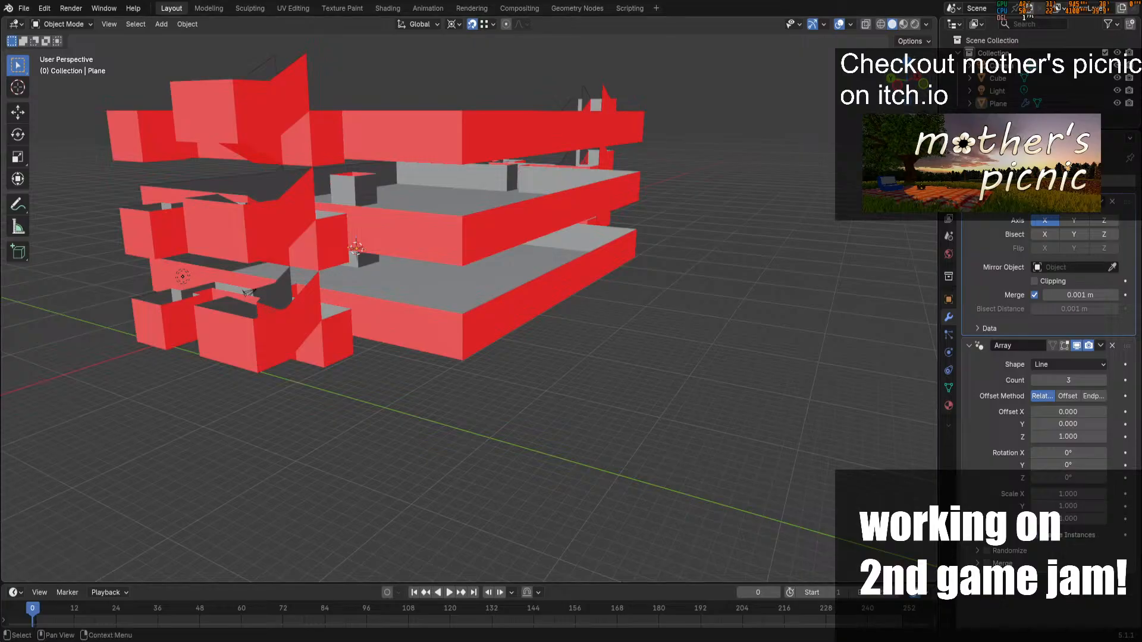
Set the Array modifier's relative Z offset to 0.5, inspect the floors inside and out, and save the file
key(KP_1)
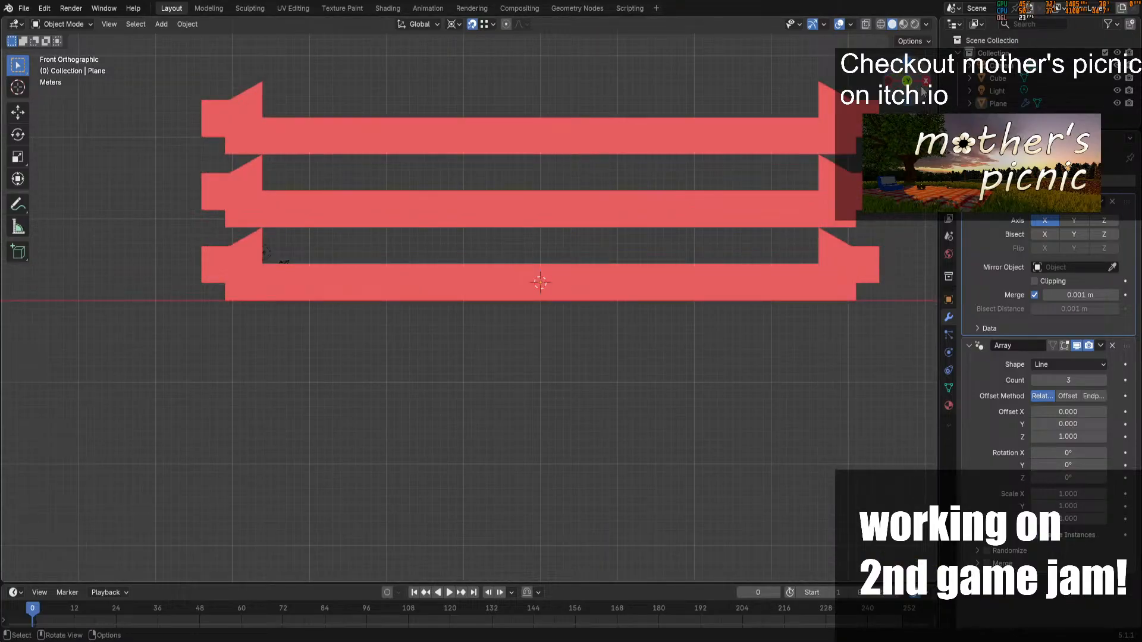
drag(1039, 438, 1006, 437)
drag(907, 81, 1138, 177)
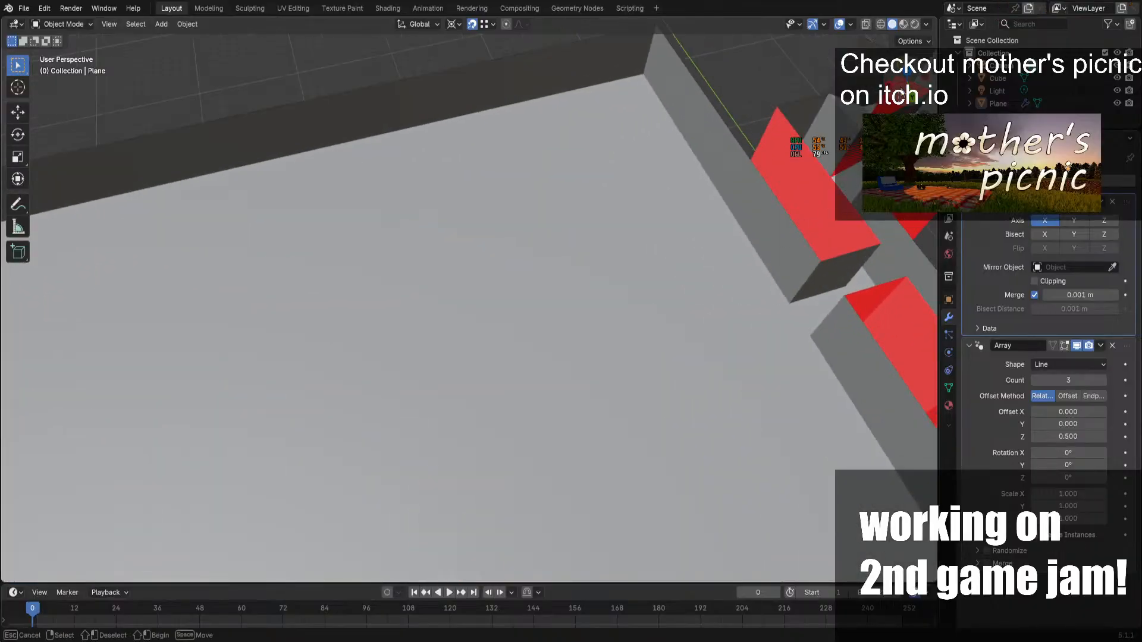
click(998, 103)
drag(907, 81, 927, 95)
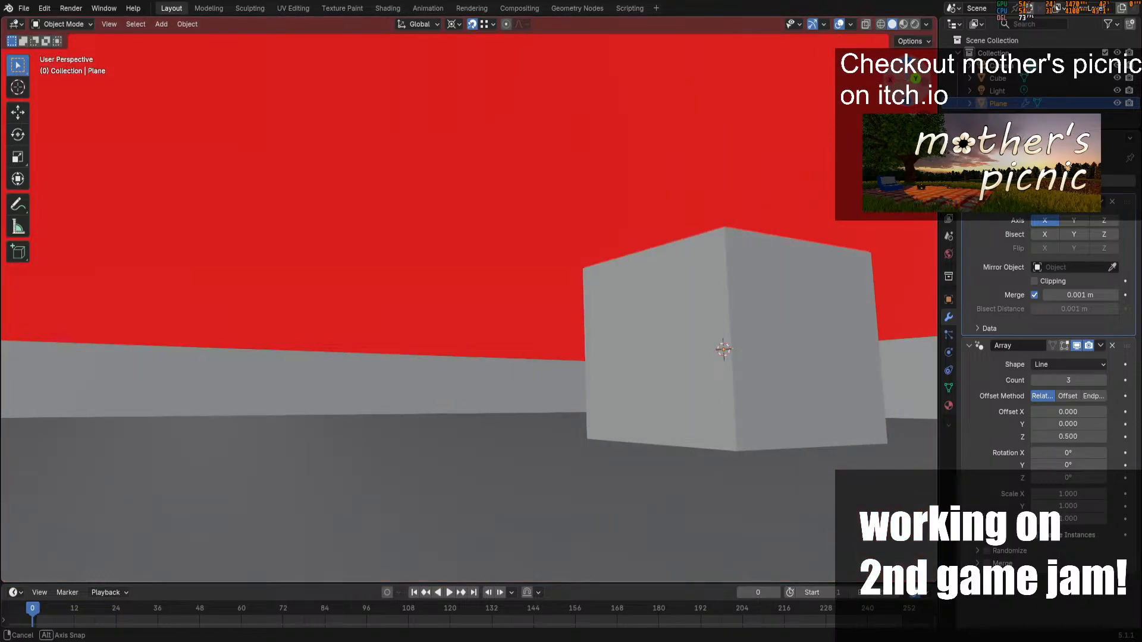
middle_drag(745, 172, 826, 275)
scroll(826, 279, down, 6)
drag(916, 83, 903, 92)
key(ctrl+s)
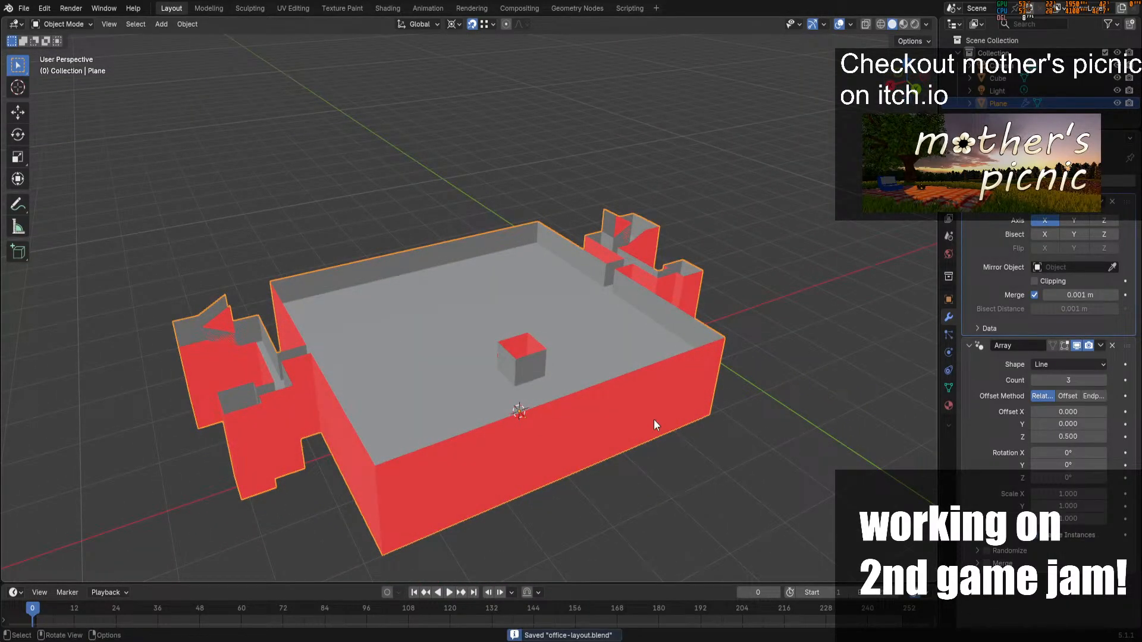
In Edit Mode, clear the linked selection, switch to face selection and select the hall's outer wall face beside the mirror seam
key(Tab)
key(l)
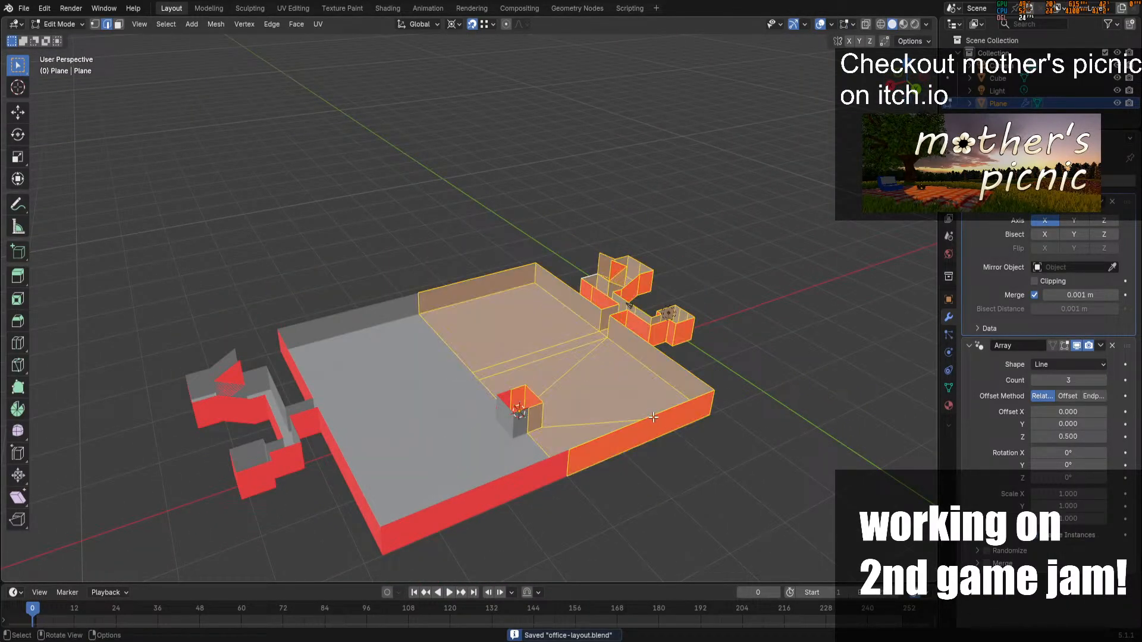
key(alt+a)
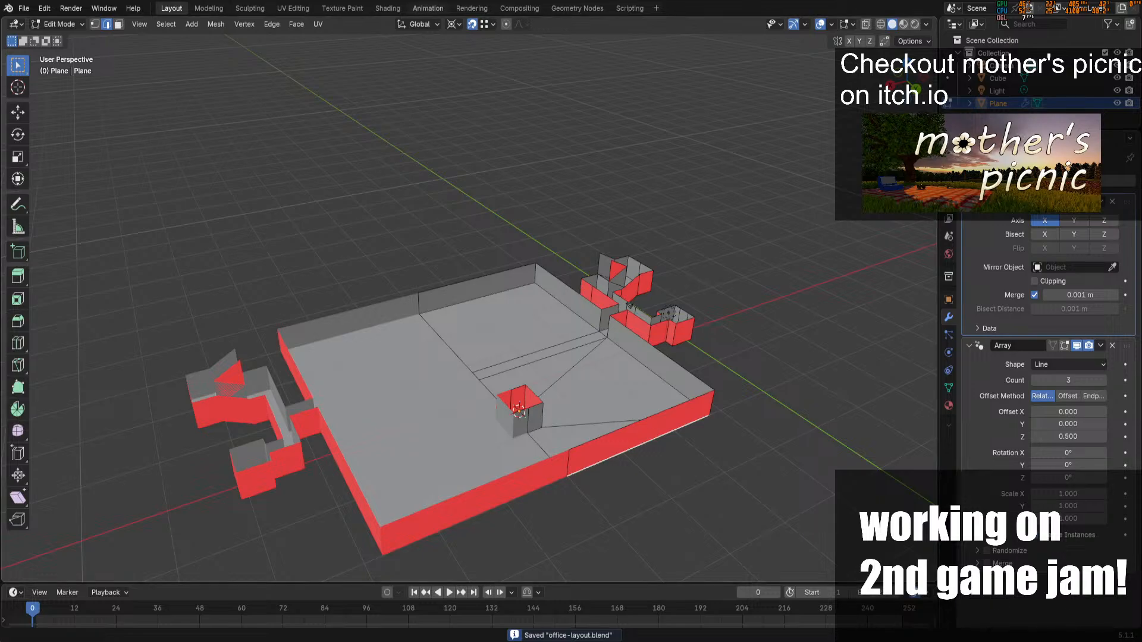
click(118, 24)
click(676, 423)
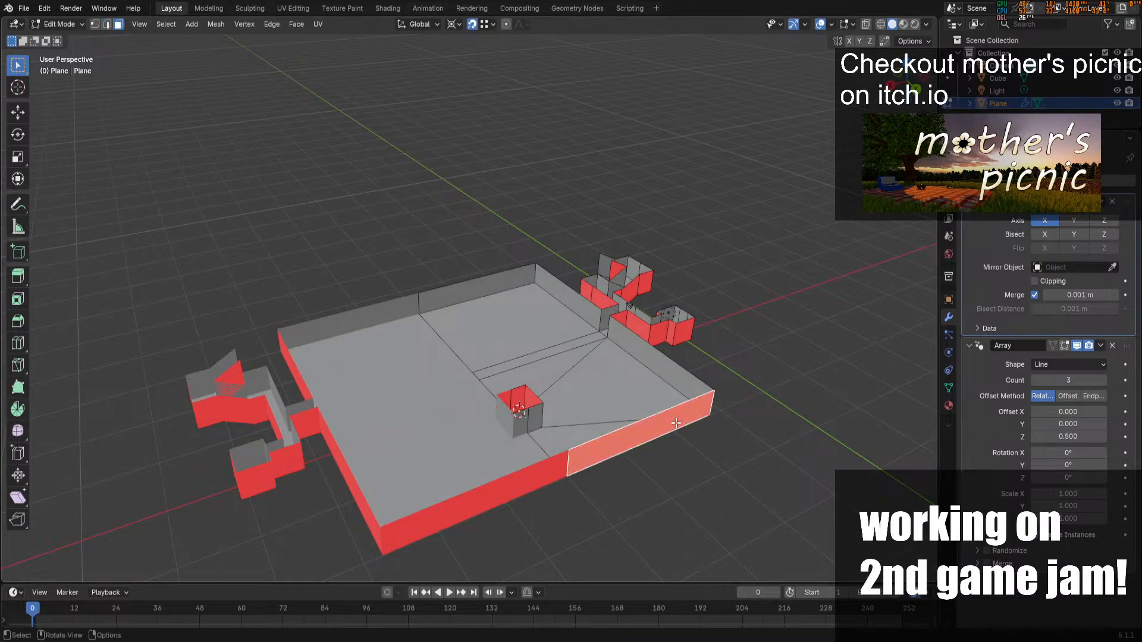
Examine the extruded walls around the stairs and side rooms, picking faces beside the overlapping stair wall
middle_drag(630, 305, 799, 187)
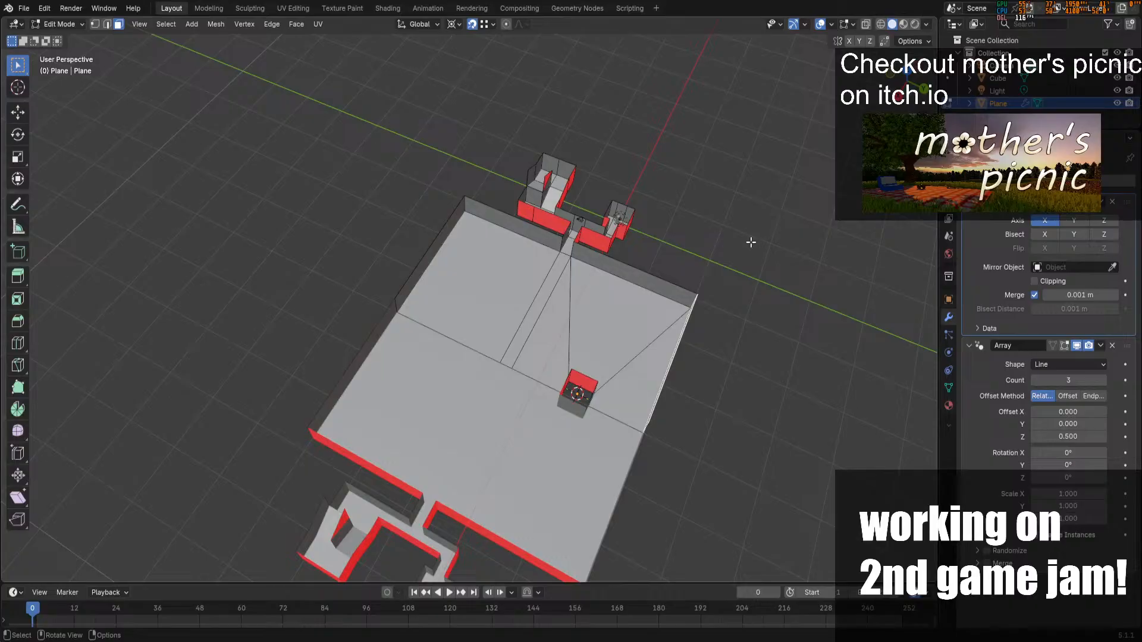
scroll(715, 256, up, 4)
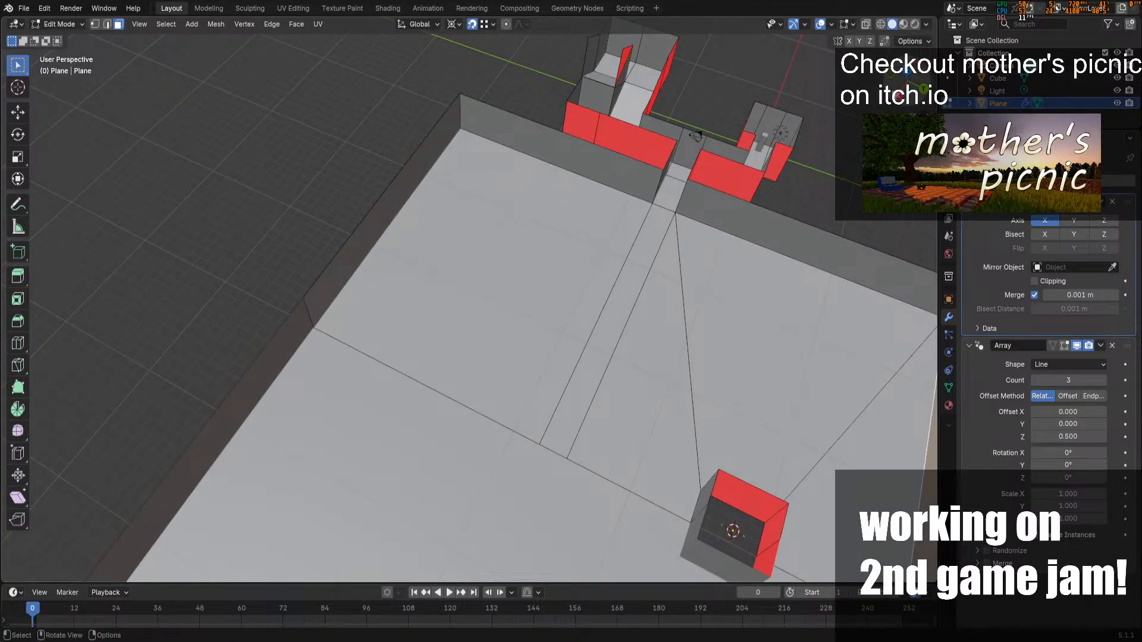
middle_drag(715, 256, 666, 440)
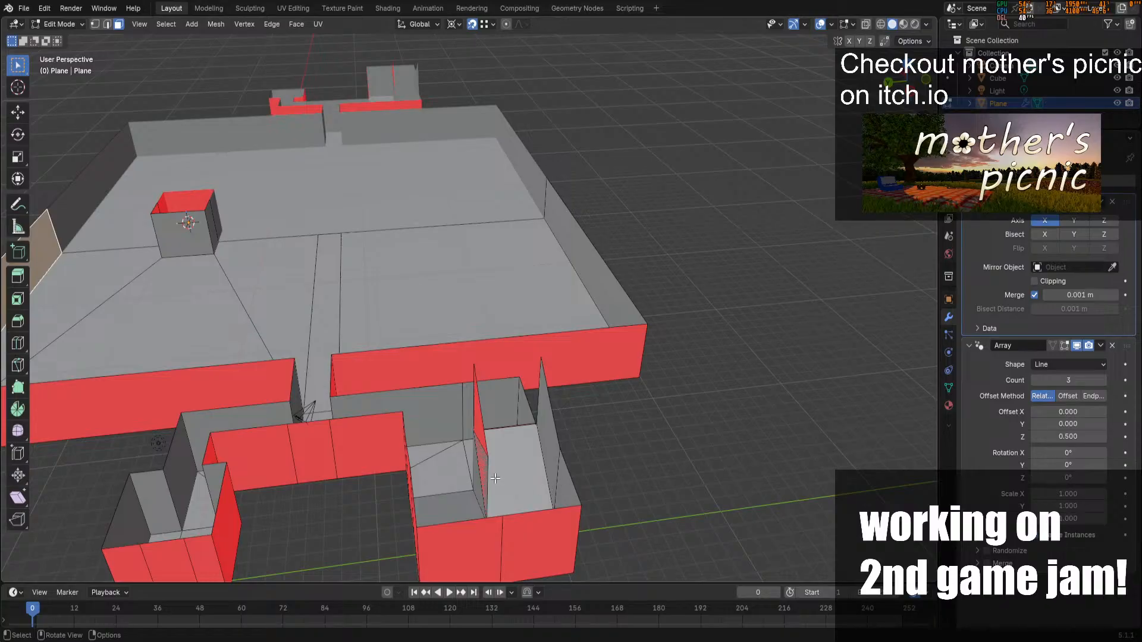
scroll(495, 478, up, 1)
click(472, 489)
drag(900, 97, 940, 137)
scroll(632, 385, up, 3)
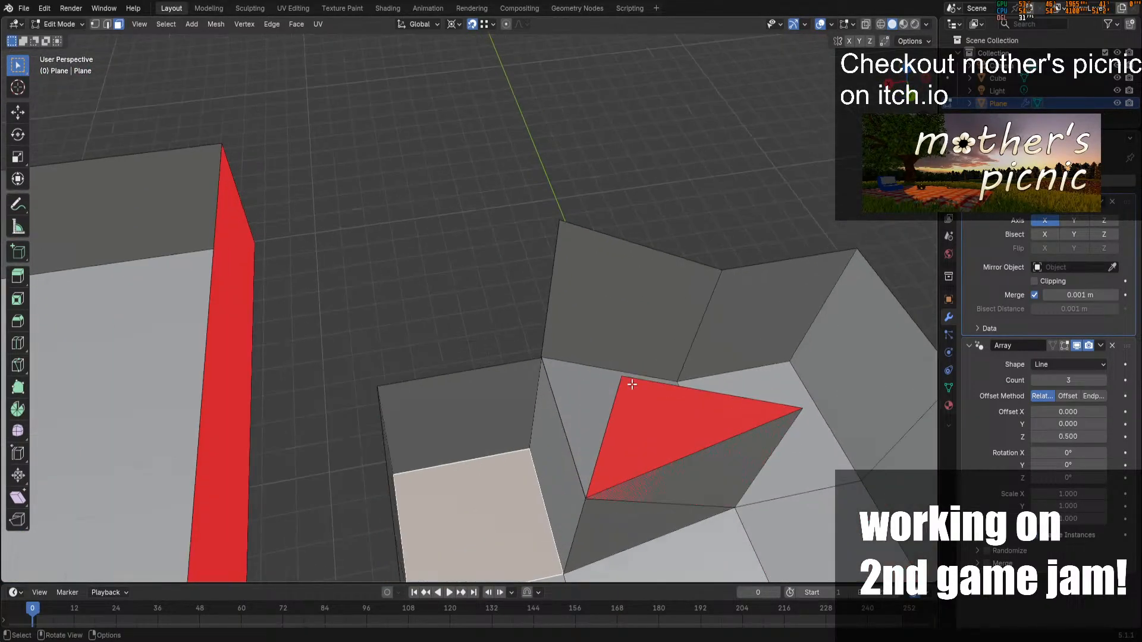
middle_drag(674, 466, 600, 268)
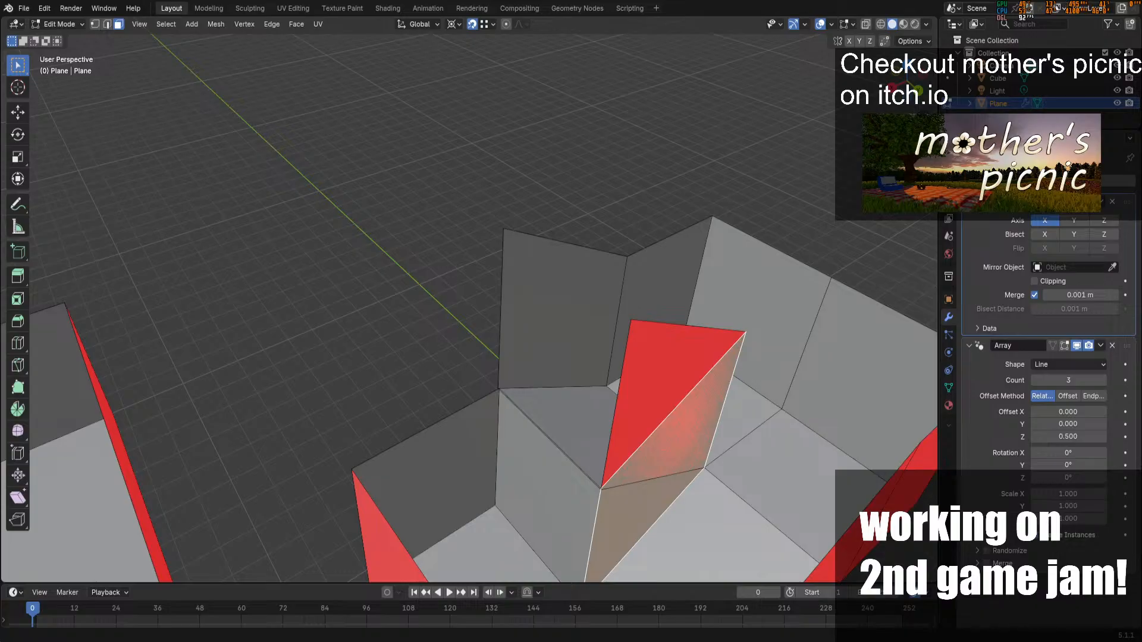
middle_drag(852, 109, 562, 504)
scroll(562, 505, down, 2)
scroll(562, 504, down, 2)
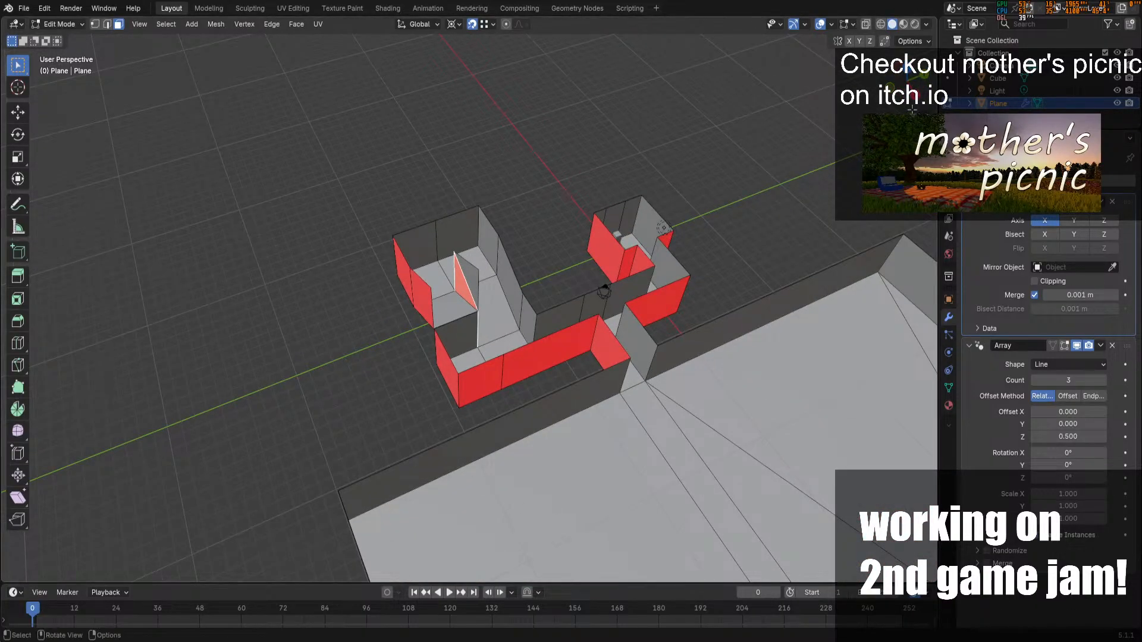
Examine the hall walls, centre block and corridor openings from several angles and in top view
shift+middle_drag(892, 208, 574, 82)
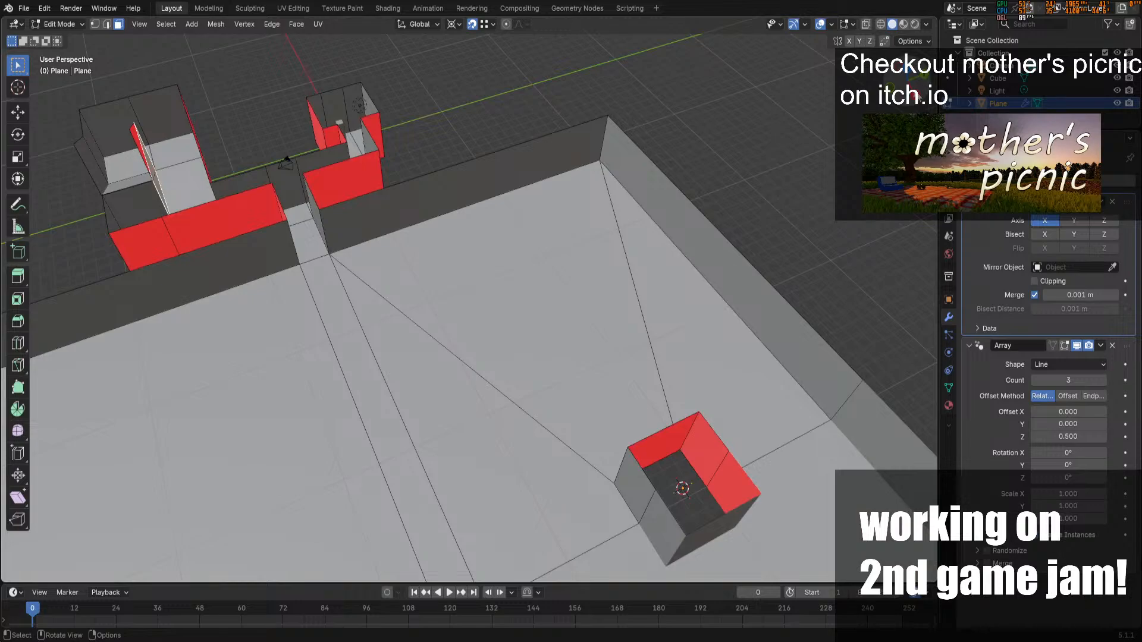
click(857, 113)
drag(910, 86, 927, 91)
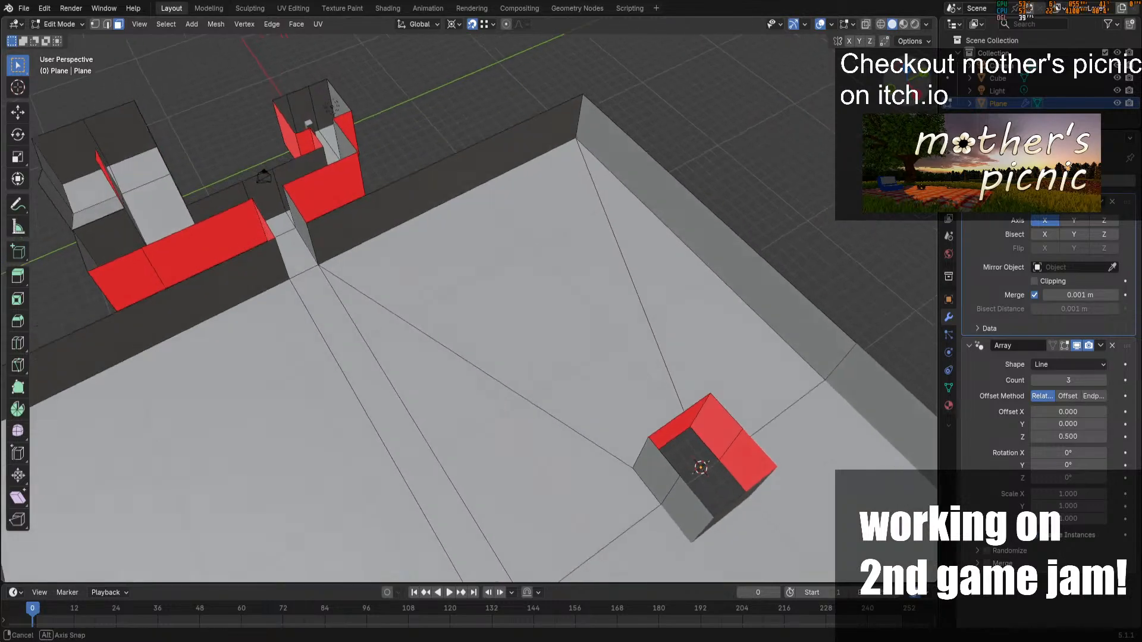
middle_drag(926, 91, 414, 409)
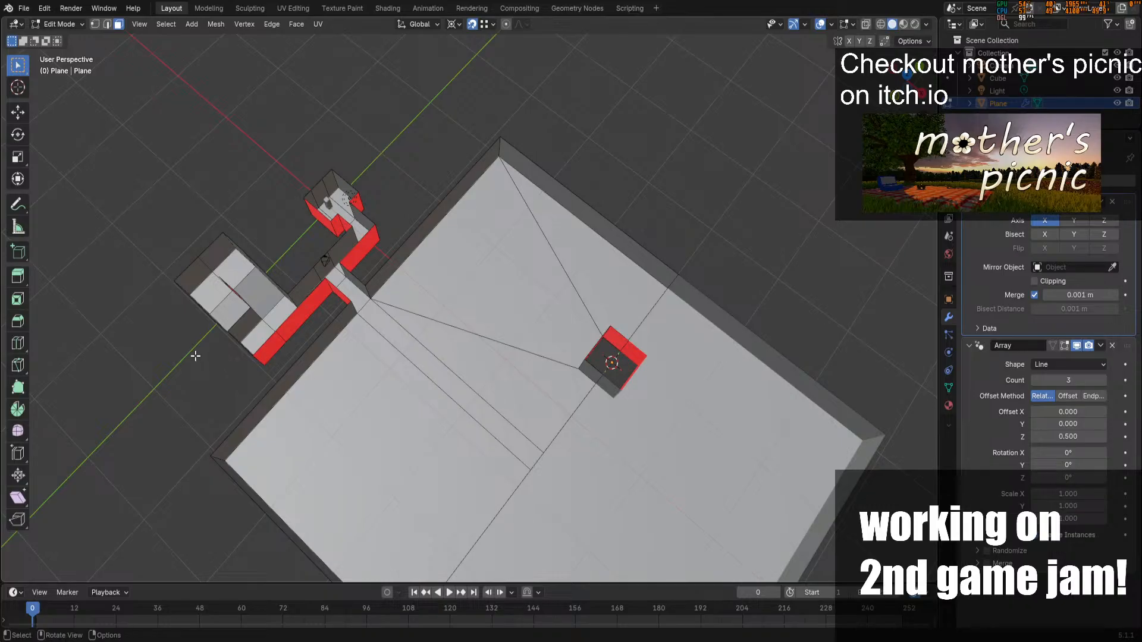
middle_drag(50, 496, 72, 410)
middle_drag(322, 455, 418, 505)
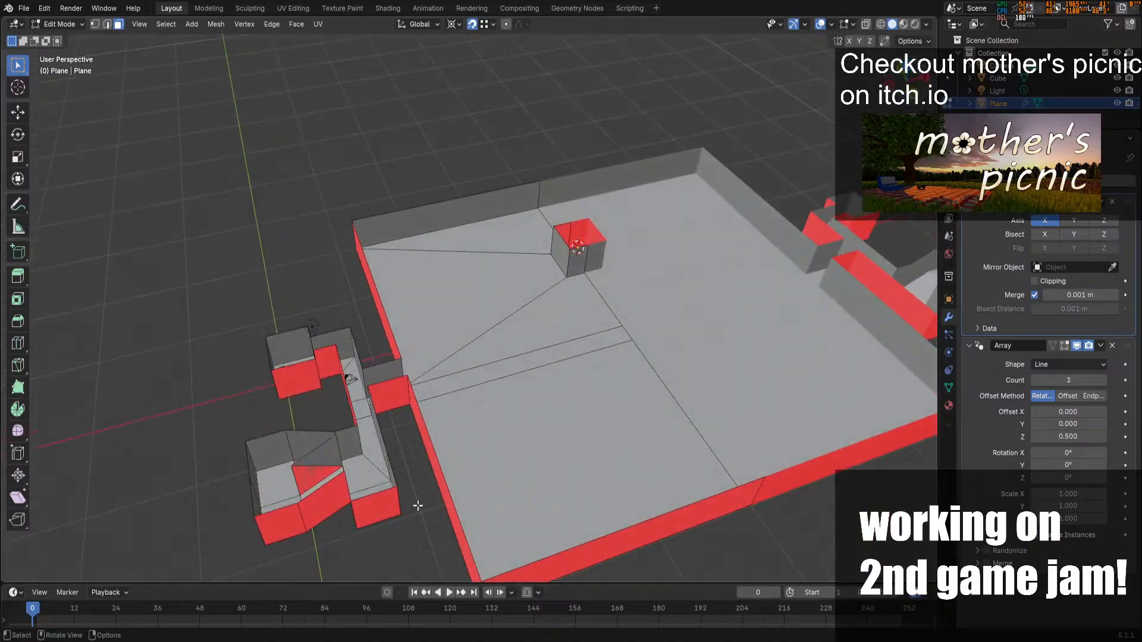
click(910, 73)
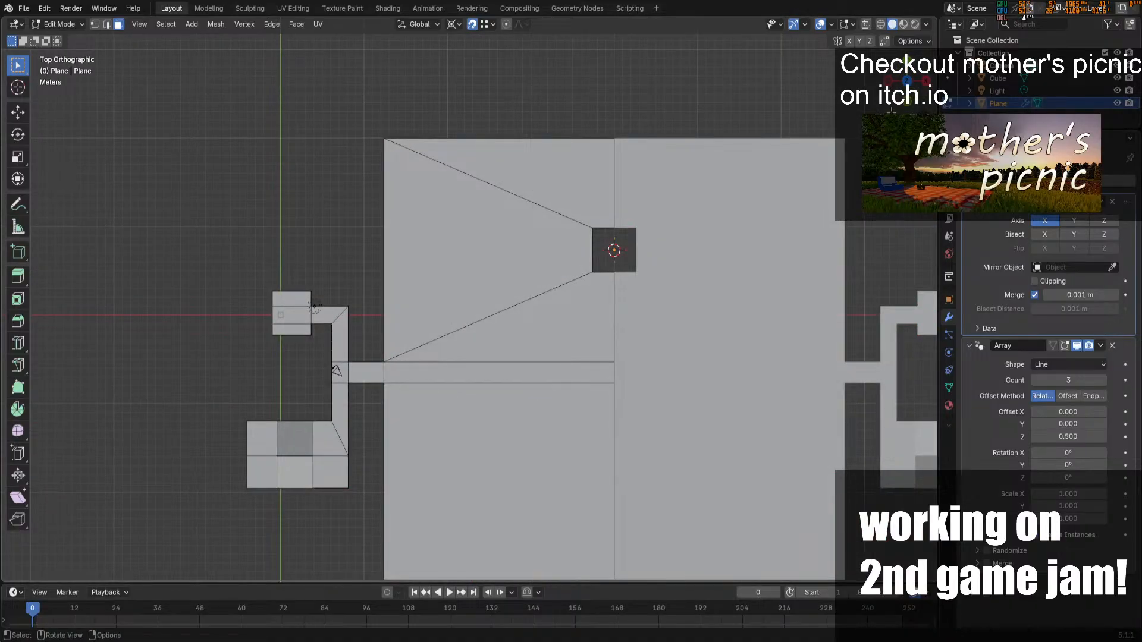
drag(892, 110, 885, 109)
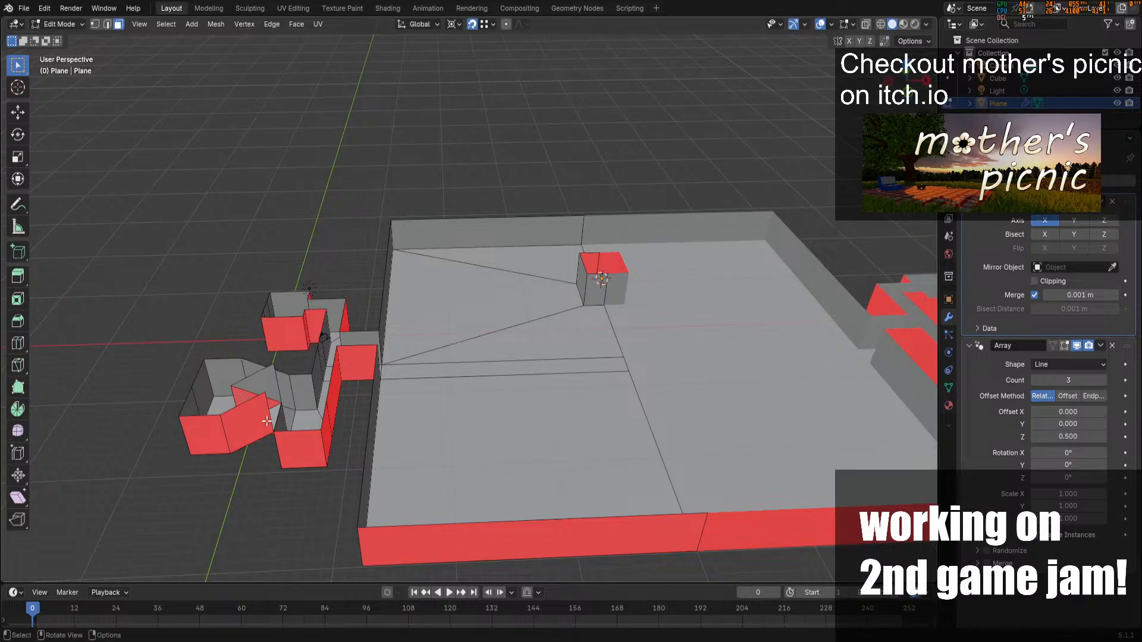
Select the outer wall face loops of the hall, corridors and side rooms, separate them into their own object, and select it in Object Mode
click(302, 446)
alt+click(322, 447)
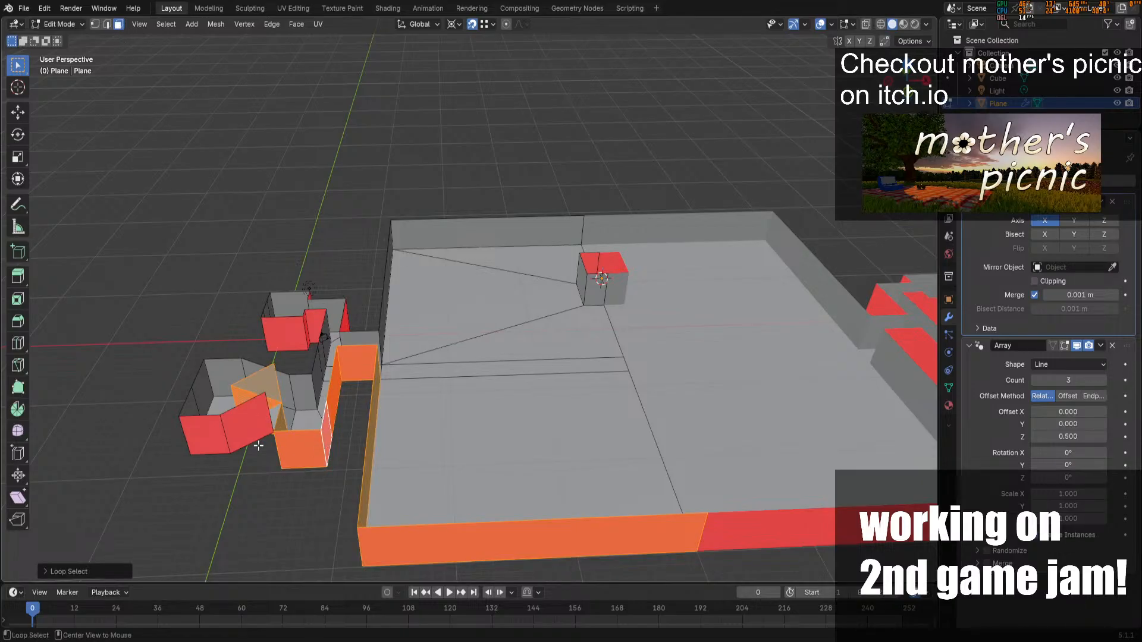
alt+shift+click(223, 429)
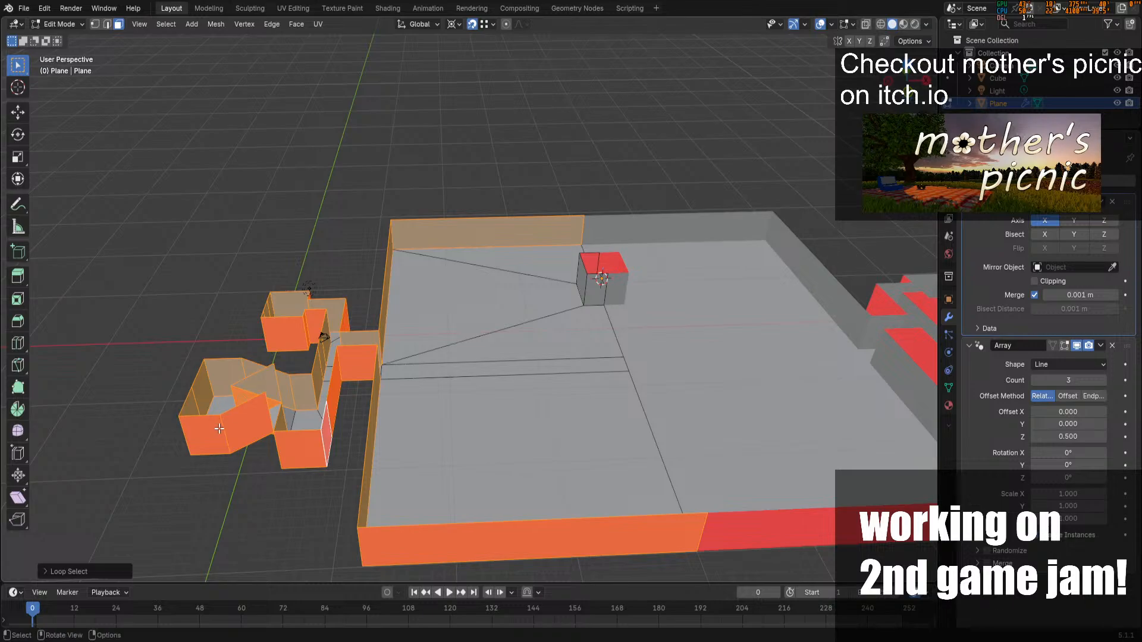
middle_drag(654, 369, 707, 231)
key(p)
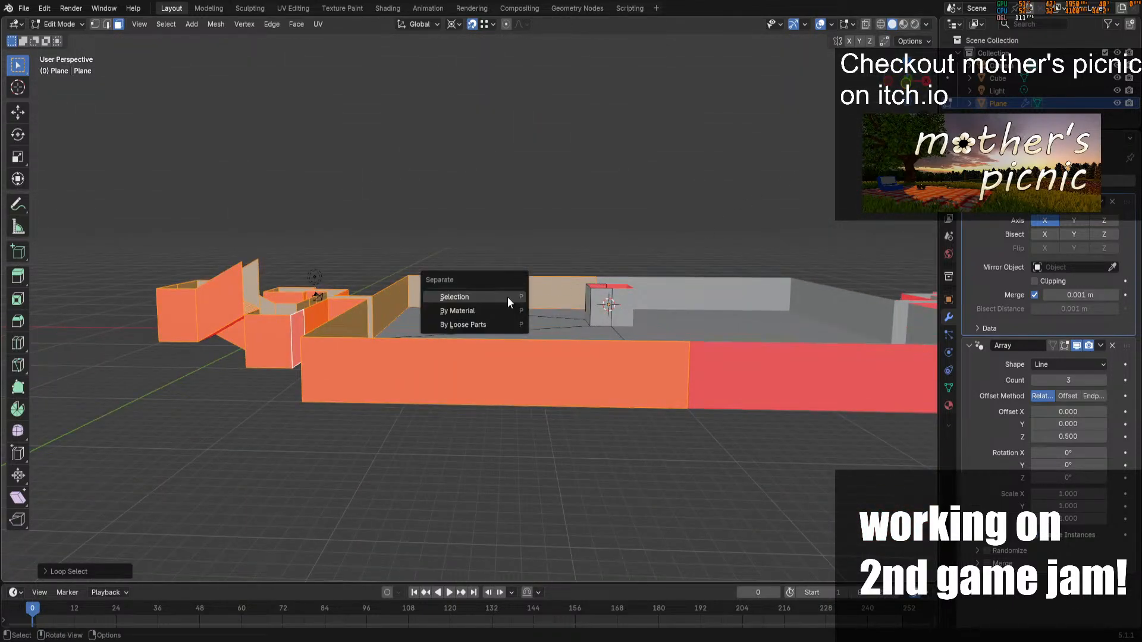
click(508, 301)
key(Tab)
click(630, 273)
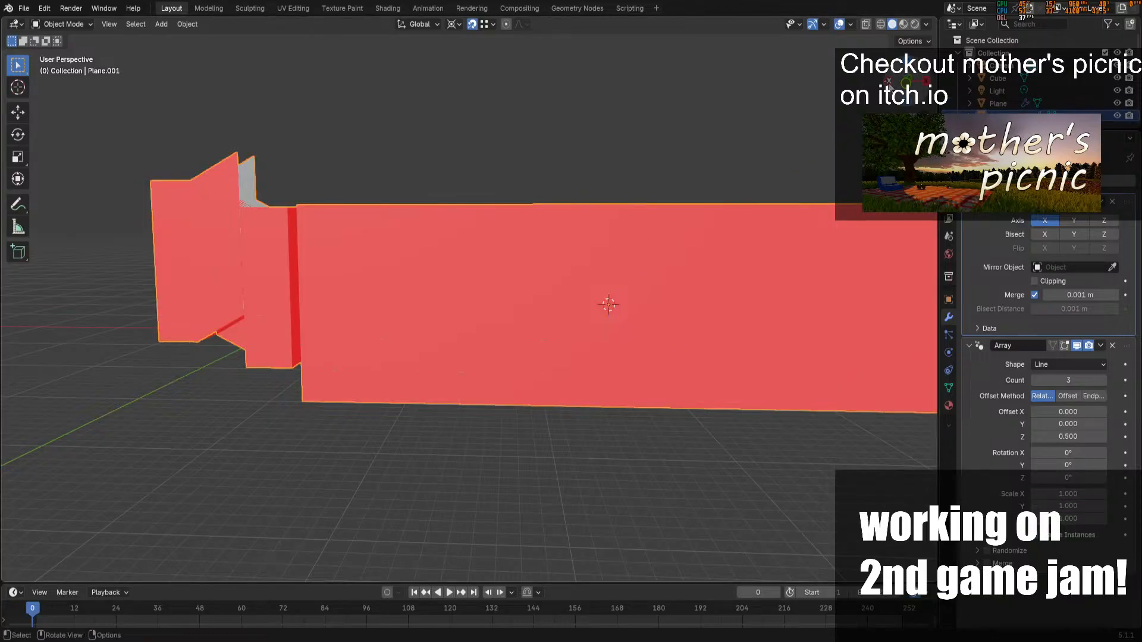
Set the Array modifier's Z offset on the separated outer walls to 1
middle_drag(503, 279, 830, 149)
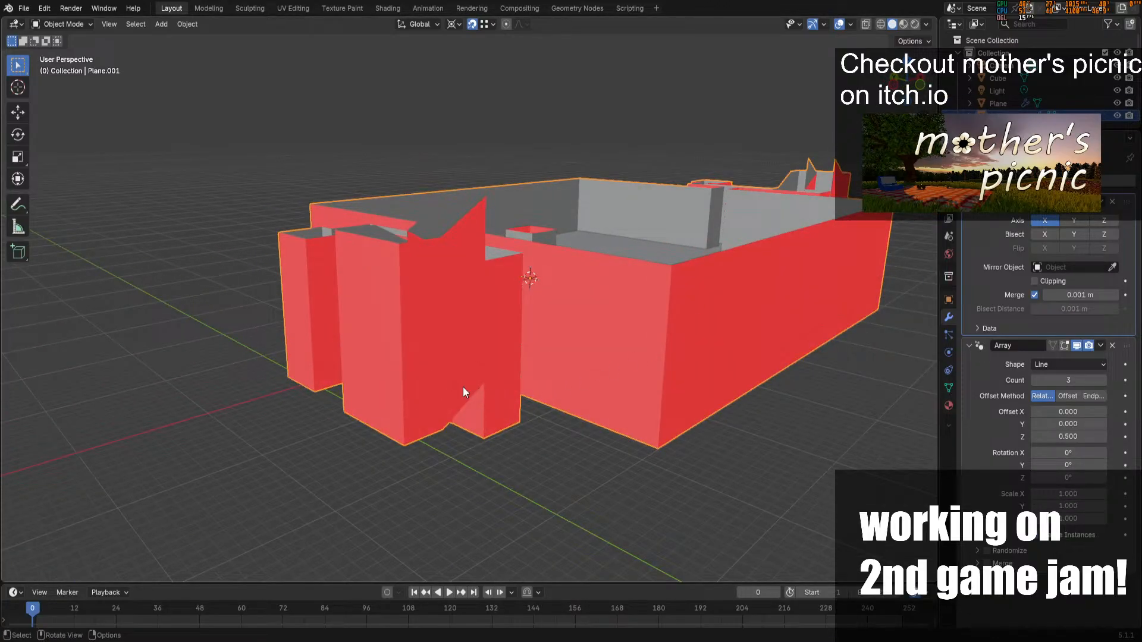
drag(1068, 437, 1068, 437)
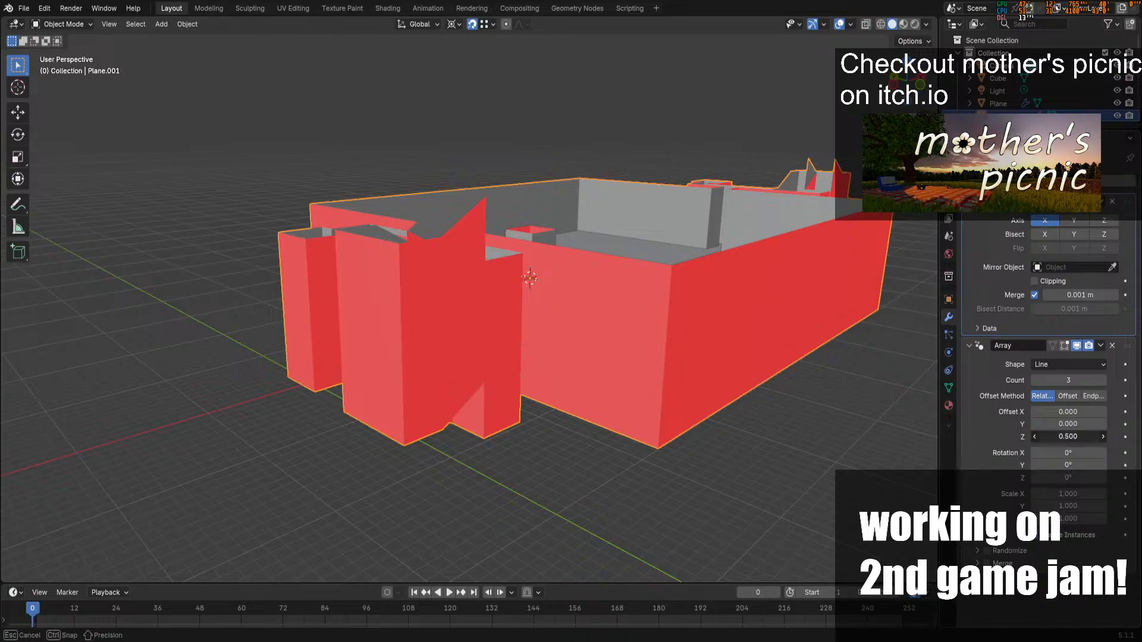
text(1)
key(Return)
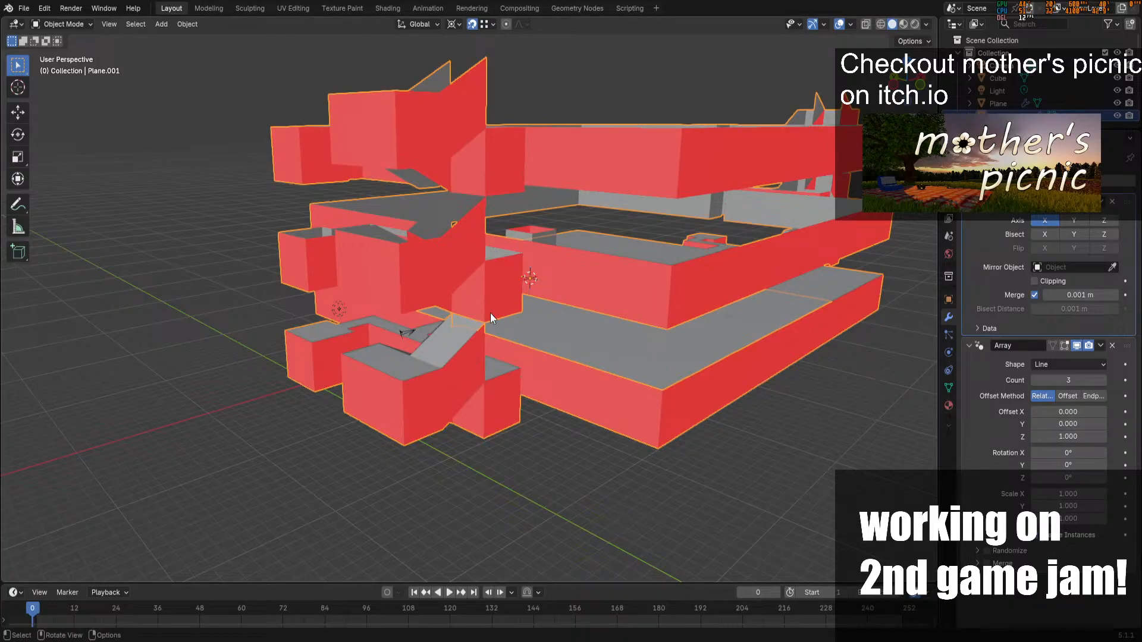
click(465, 387)
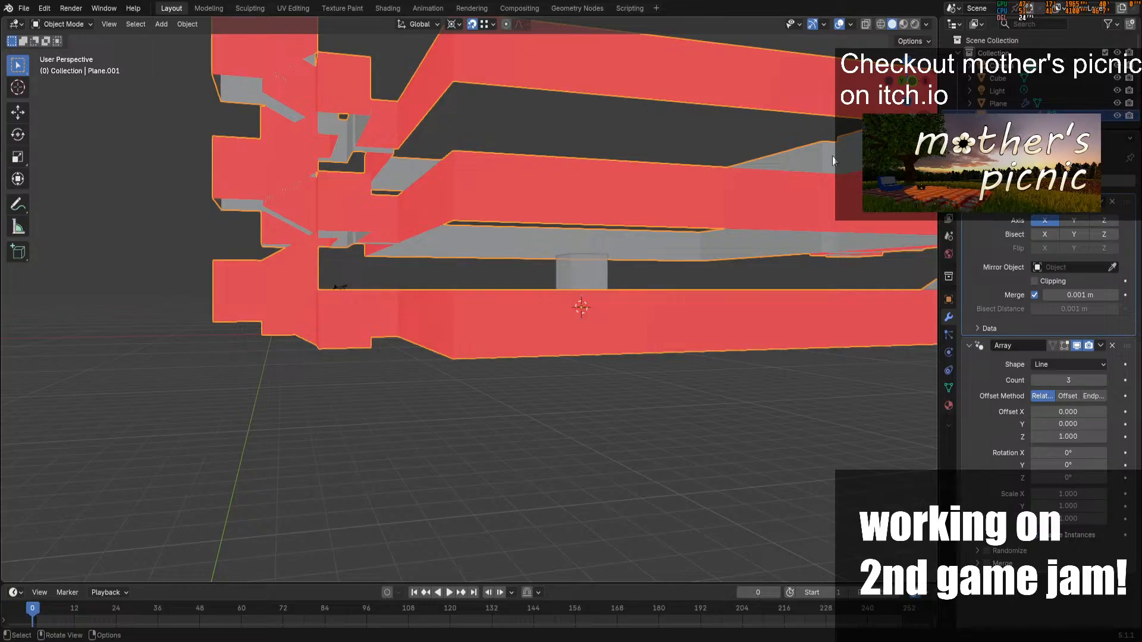
middle_drag(833, 161, 758, 190)
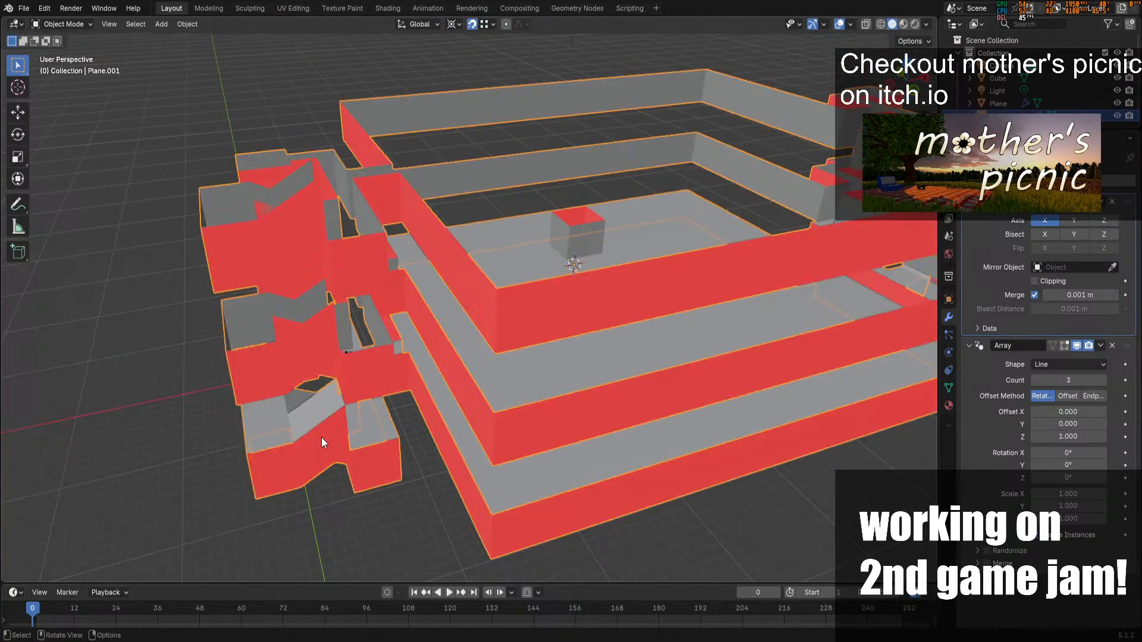
Select the floor object and set its Array modifier's Z offset to 1
click(334, 420)
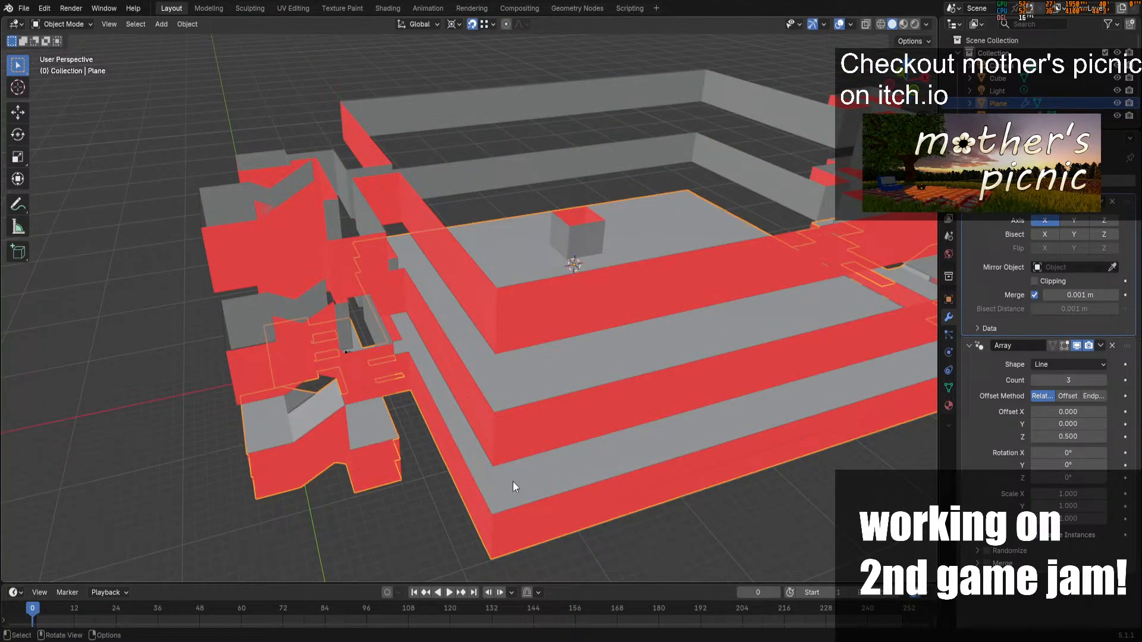
middle_drag(492, 358, 451, 308)
click(429, 345)
click(430, 345)
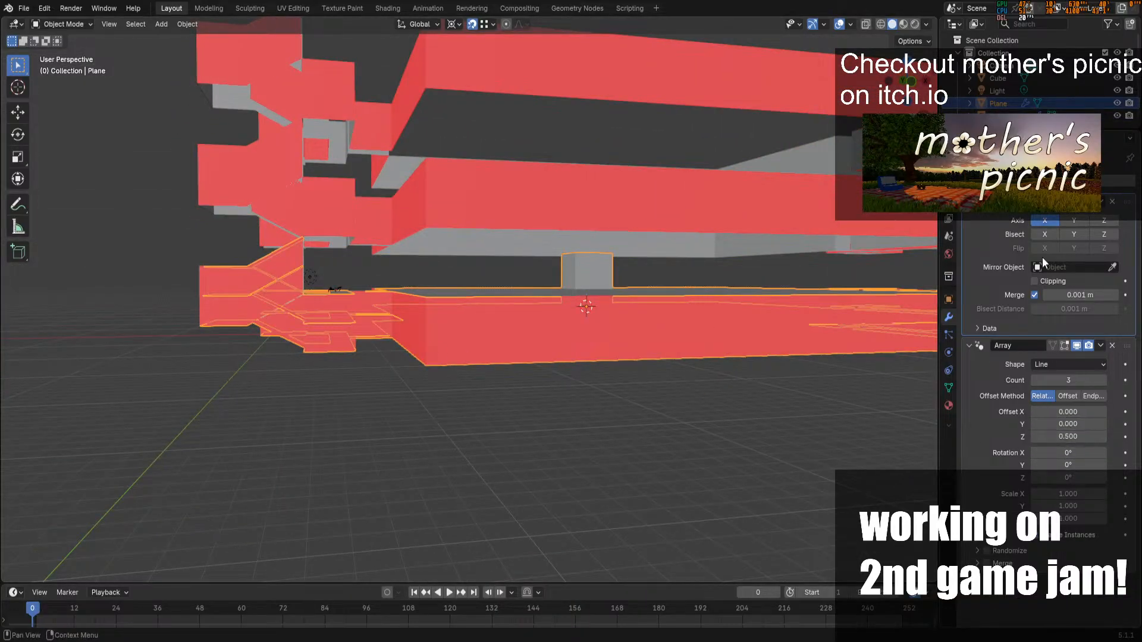
click(1069, 436)
text(q)
key(Return)
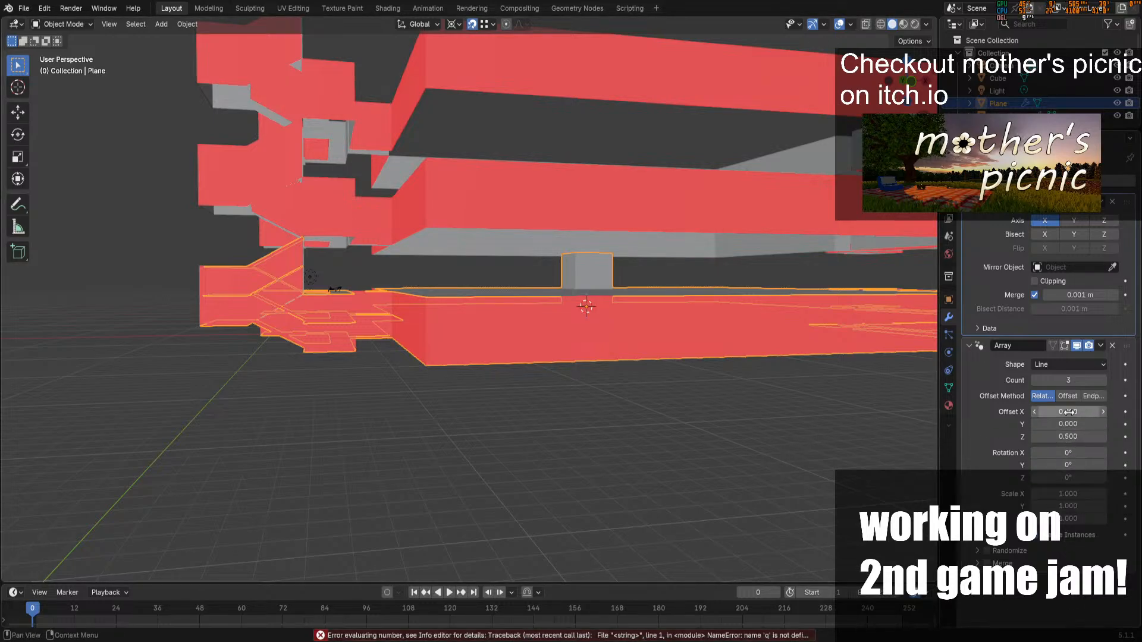
click(1072, 436)
text(q)
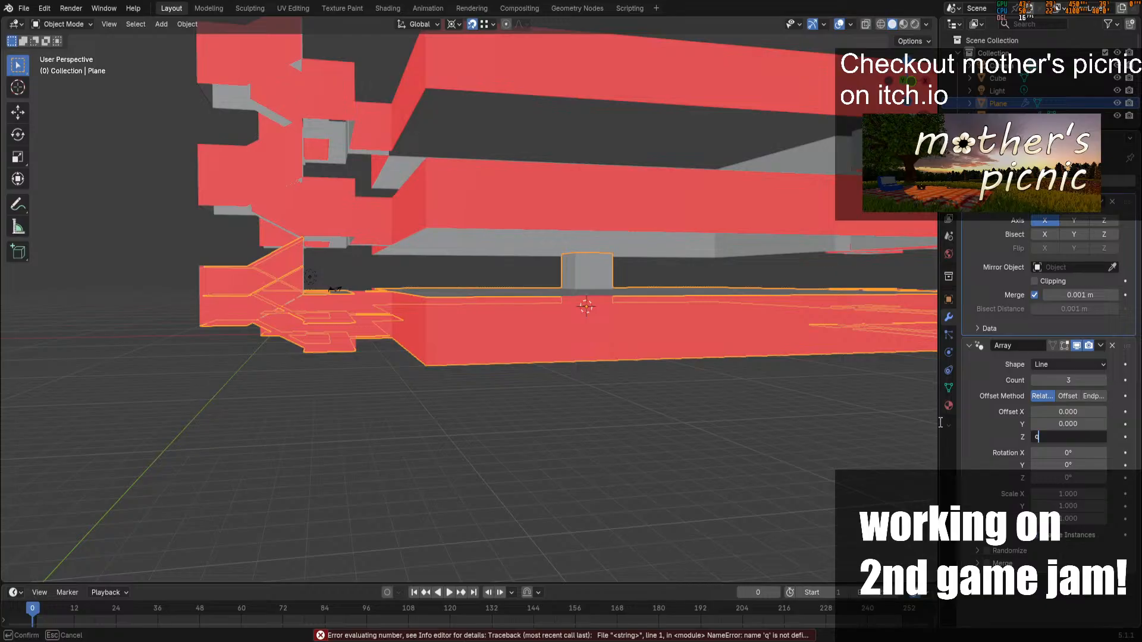
key(BackSpace)
text(1)
key(Return)
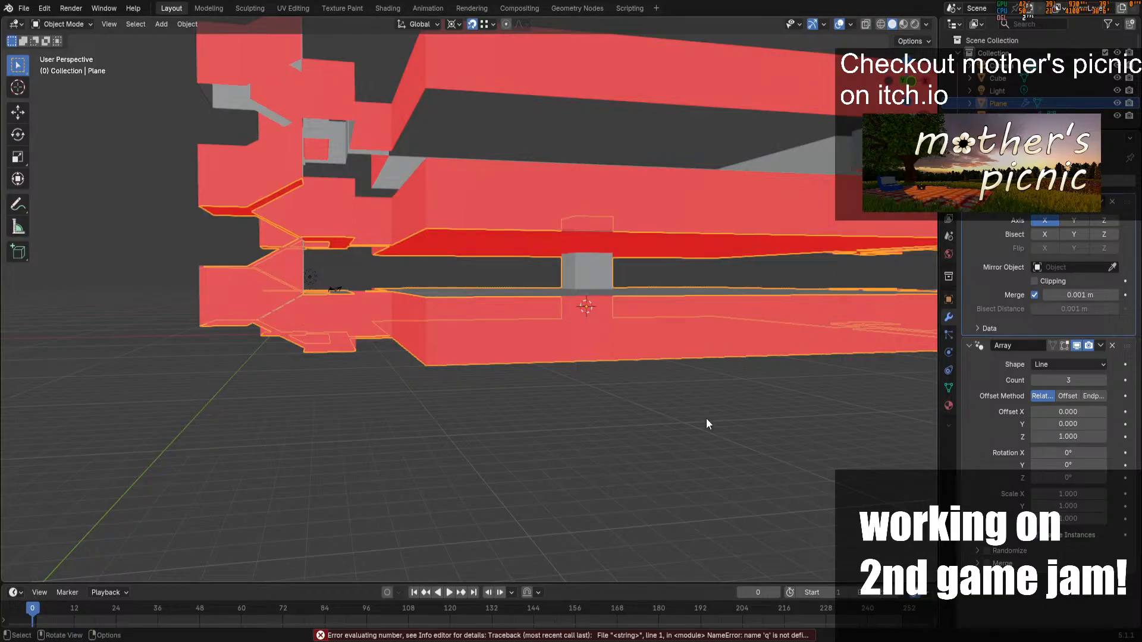
Select the outer wall object and reduce its Array Z offset to 0.52, fine-tuning it down to 0.5
drag(911, 85, 887, 488)
click(886, 487)
drag(910, 88, 848, 47)
click(513, 269)
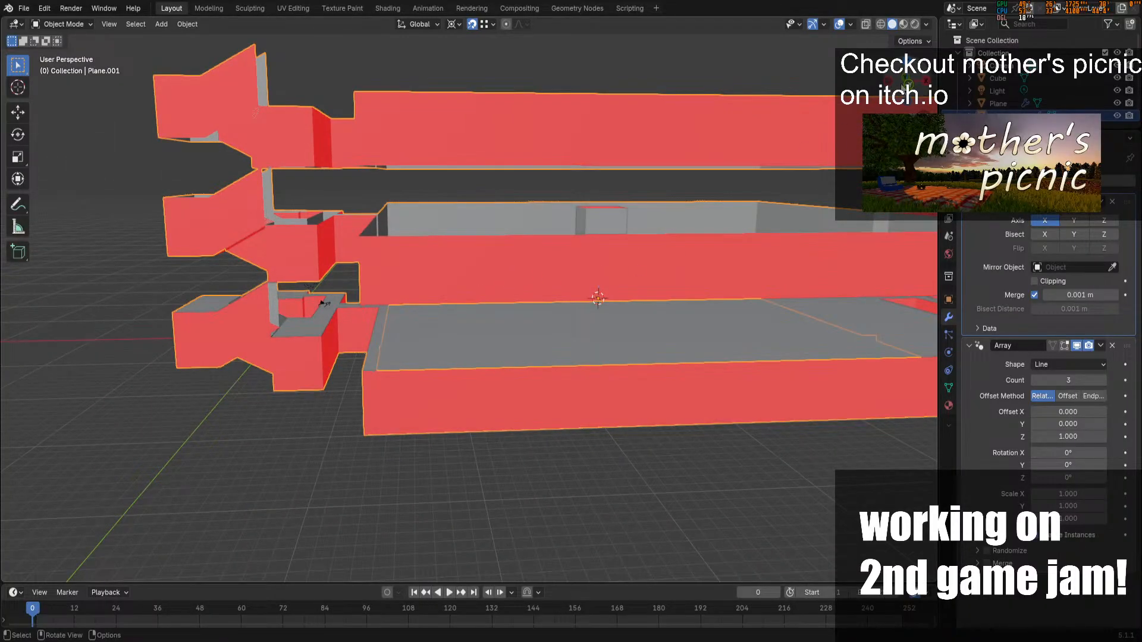
click(903, 89)
drag(924, 75, 913, 82)
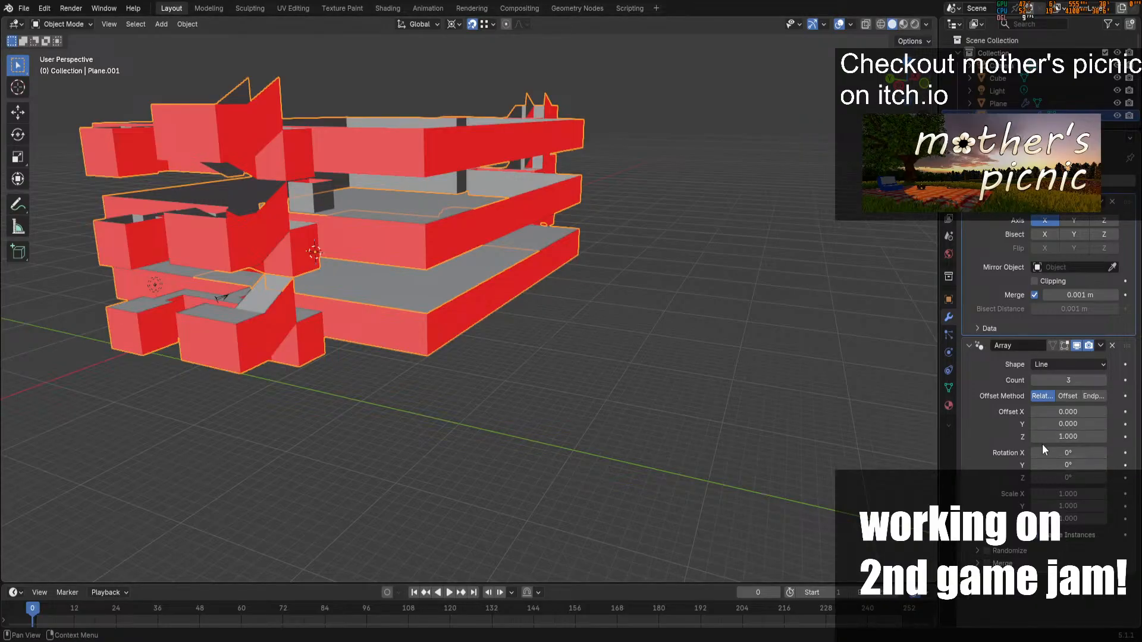
drag(1032, 440, 1021, 440)
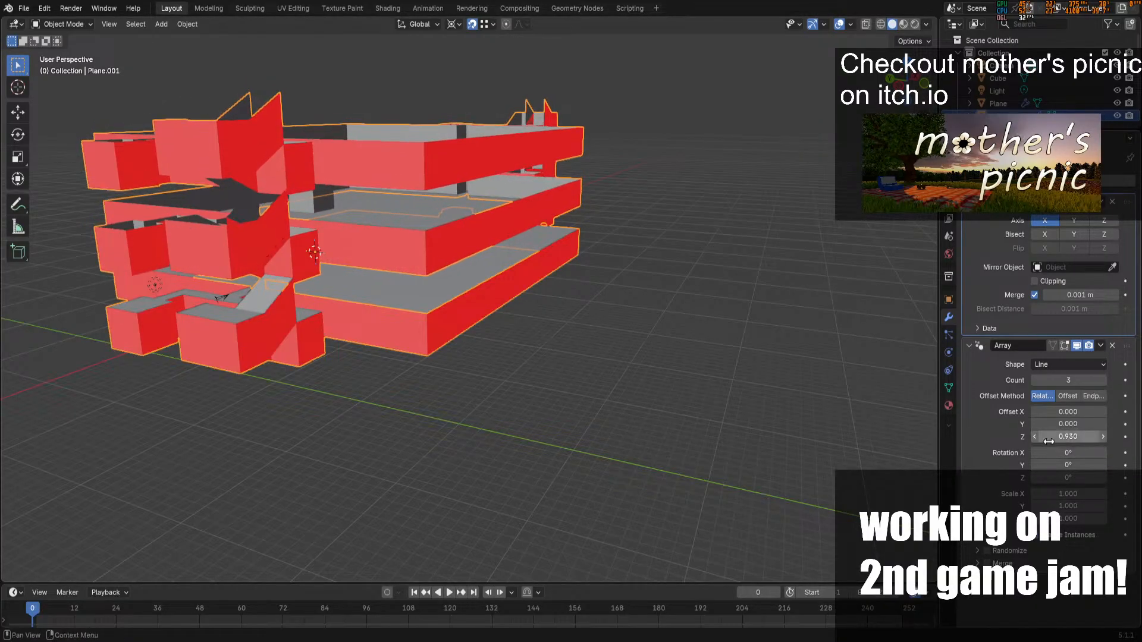
click(1052, 443)
text(0.52)
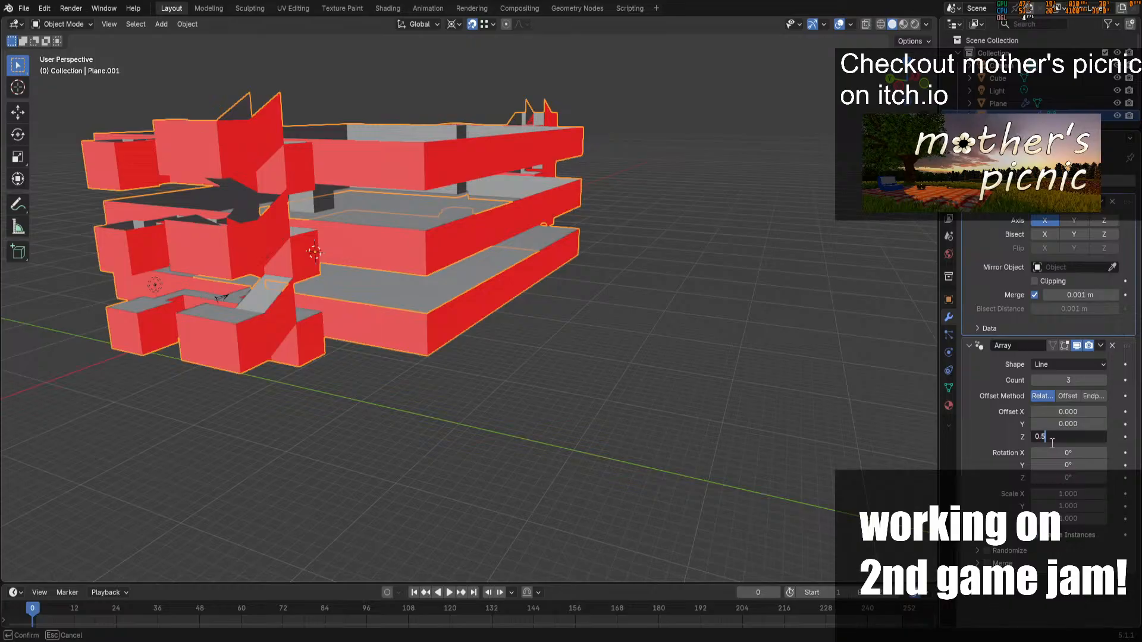
key(Return)
click(1034, 437)
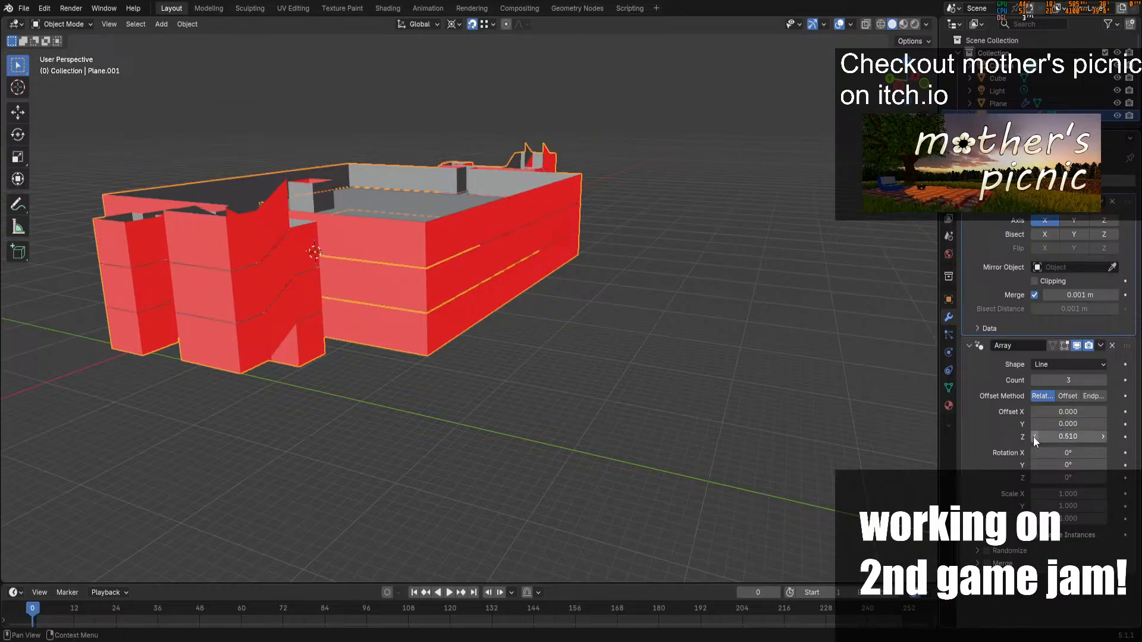
scroll(295, 295, up, 3)
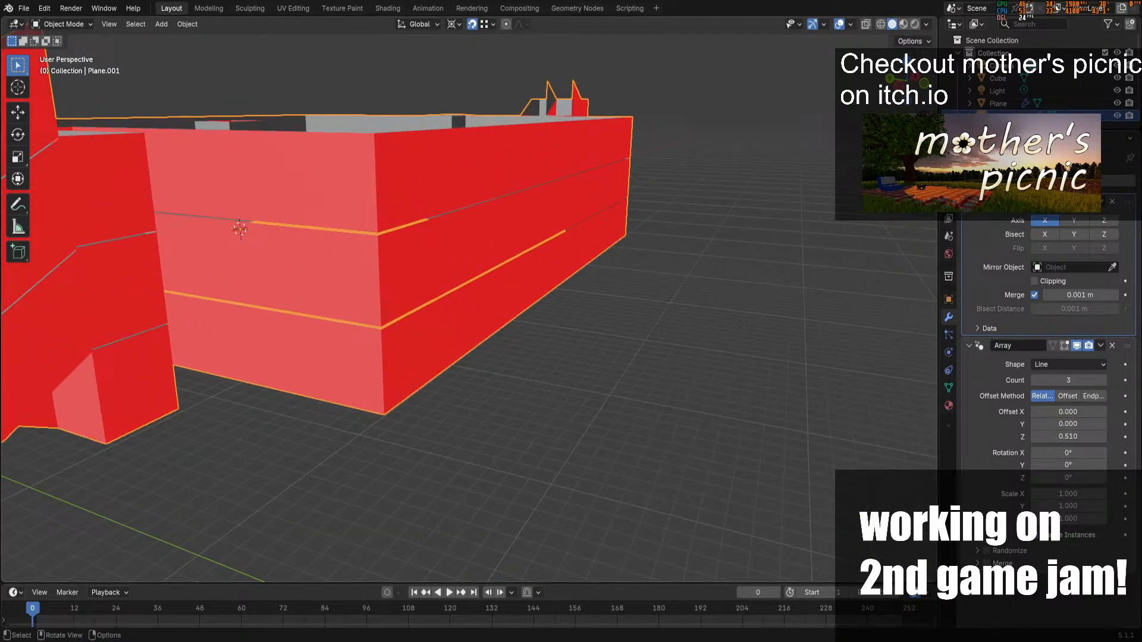
middle_drag(832, 244, 742, 345)
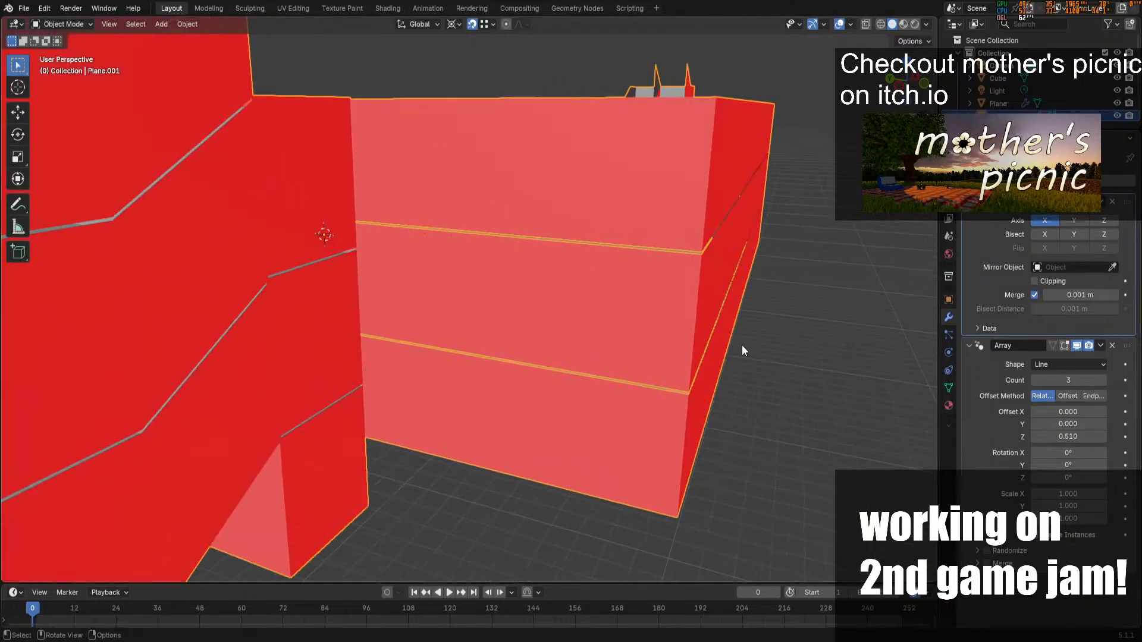
click(1033, 437)
Inspect the stacked outer walls for gaps between storeys and save the office layout file
middle_drag(833, 249, 857, 127)
scroll(774, 380, up, 3)
scroll(623, 430, down, 10)
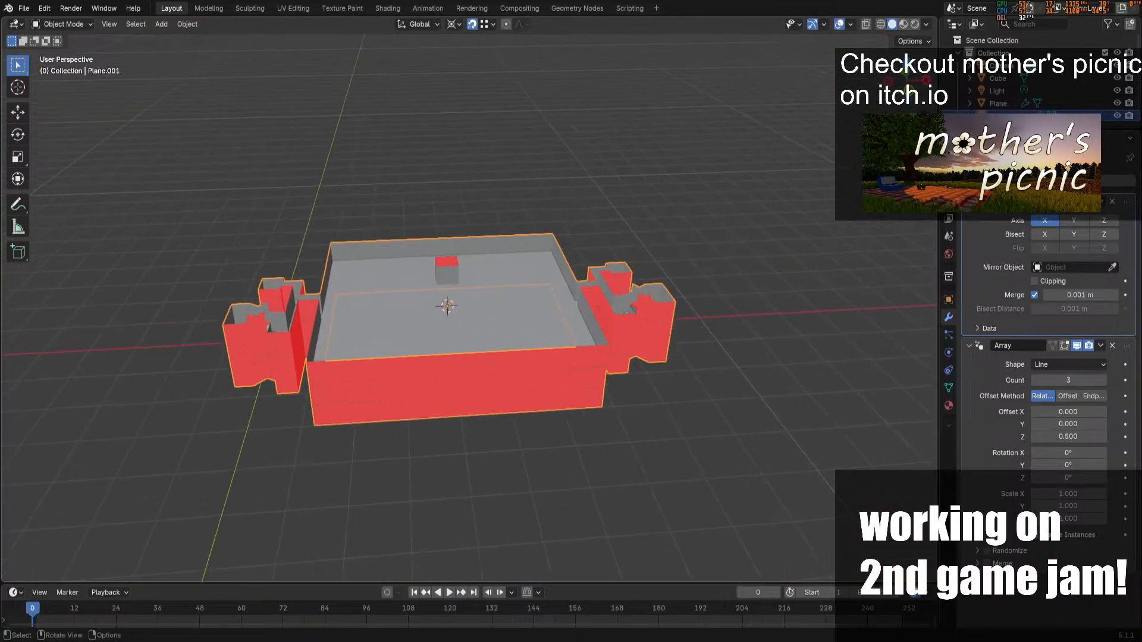
key(KP_1)
scroll(745, 263, up, 3)
middle_drag(744, 263, 749, 367)
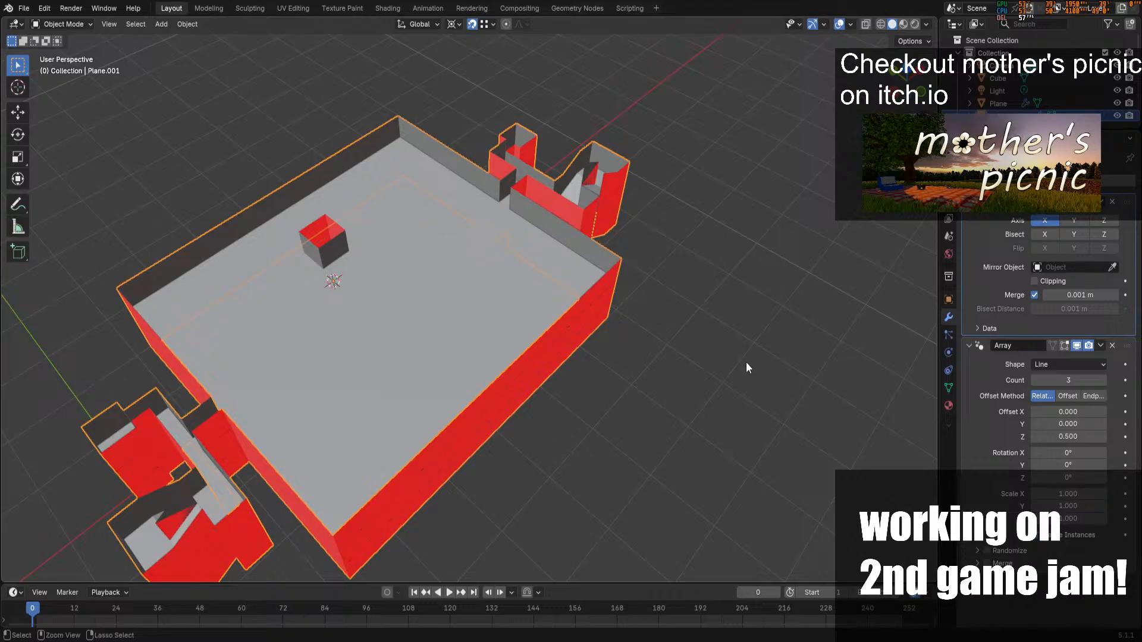
key(ctrl+s)
key(Tab)
key(Tab)
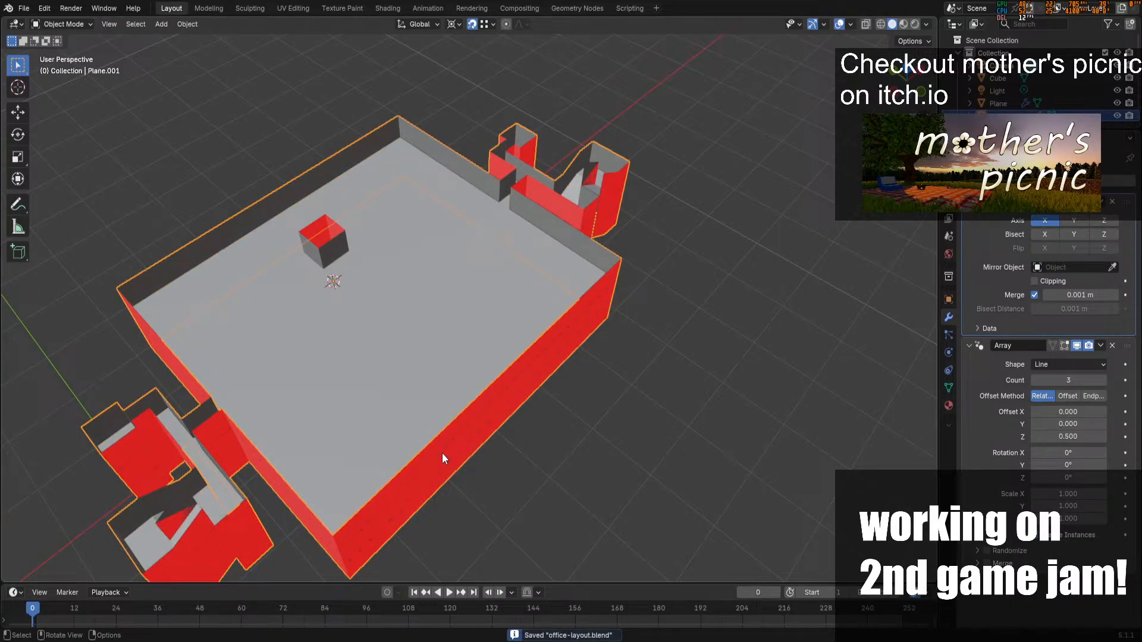
Hide the outer wall object and examine the stacked floors, corridors and stairs, including in top and front view
key(h)
middle_drag(441, 452, 145, 428)
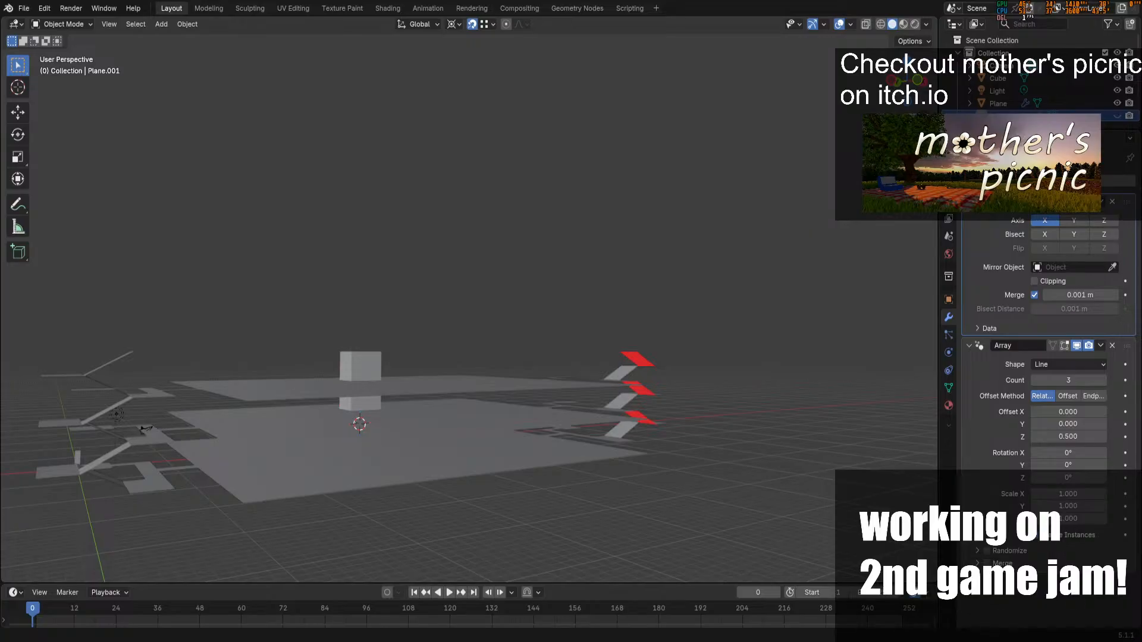
middle_drag(146, 428, 174, 455)
mouse_move(907, 83)
mouse_down()
mouse_move(909, 100)
mouse_move(970, 74)
mouse_move(803, 51)
mouse_move(835, 65)
mouse_move(856, 42)
mouse_up()
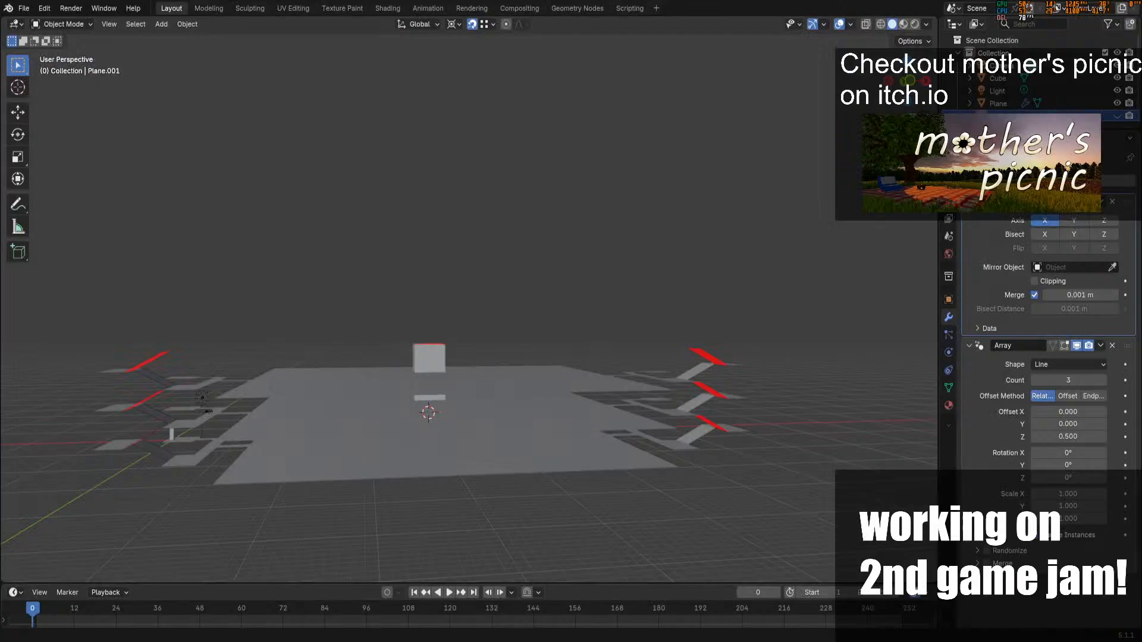
drag(902, 82, 871, 156)
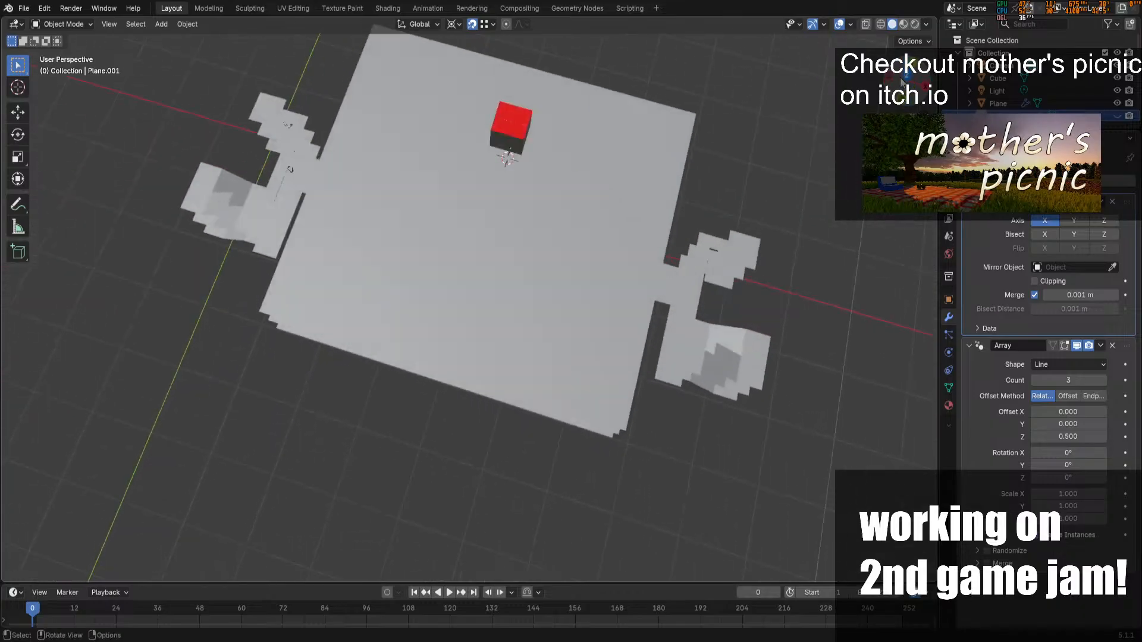
click(908, 76)
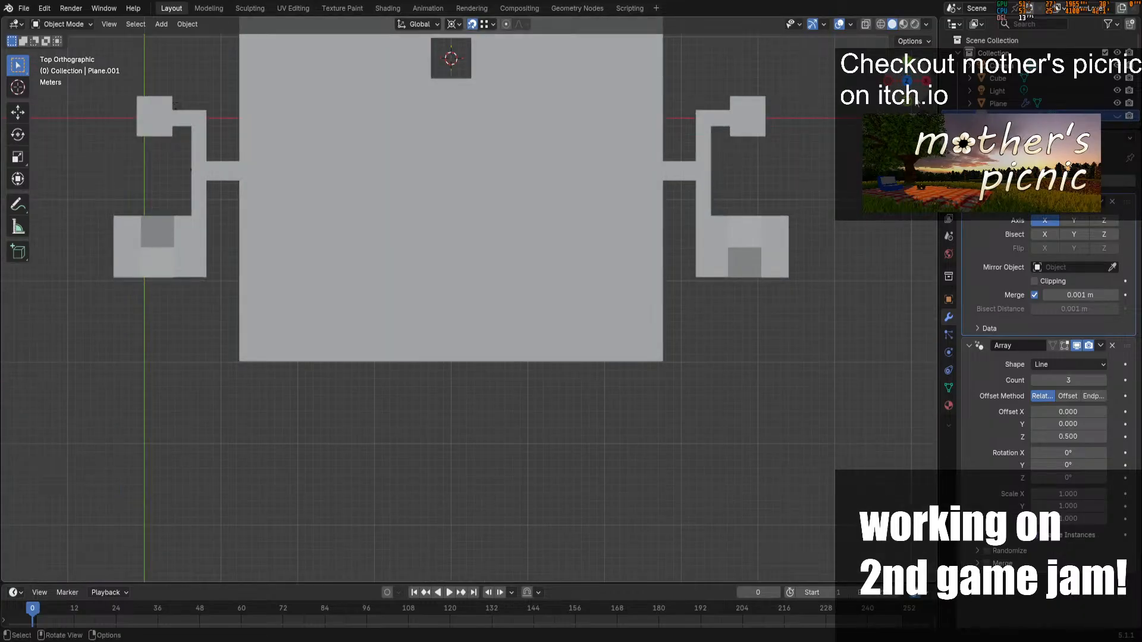
drag(912, 91, 902, 48)
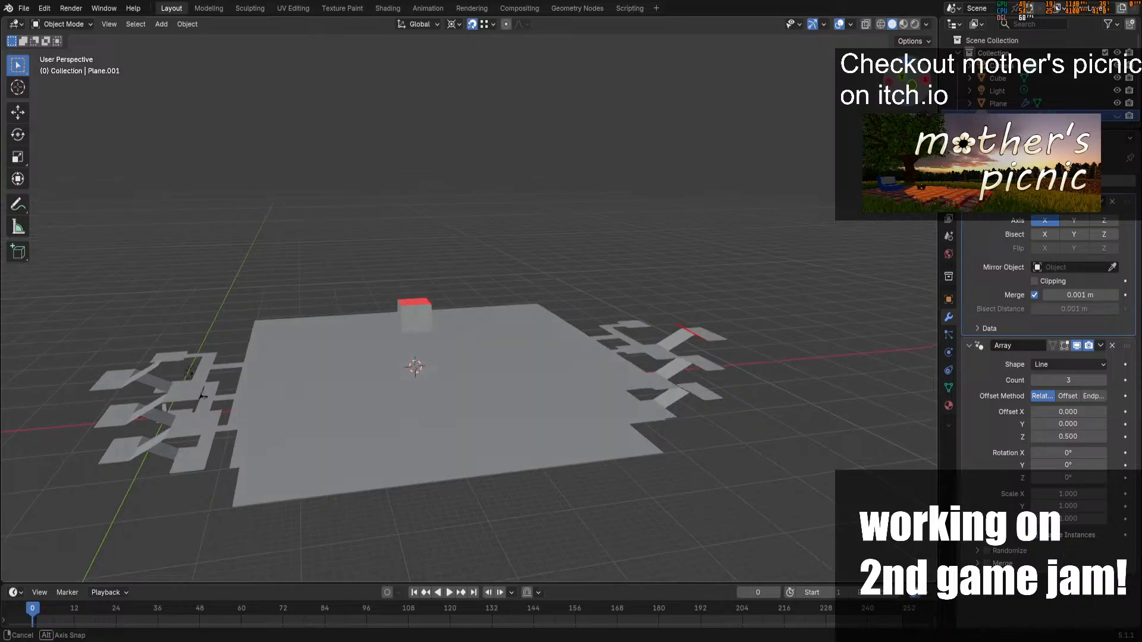
key(KP_1)
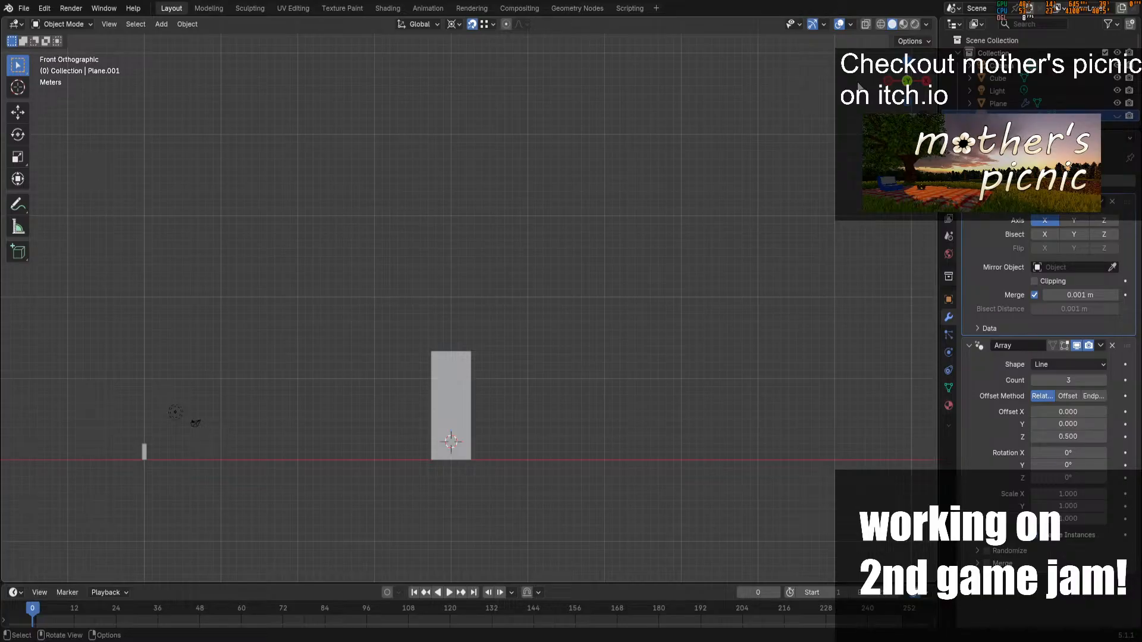
drag(898, 79, 913, 61)
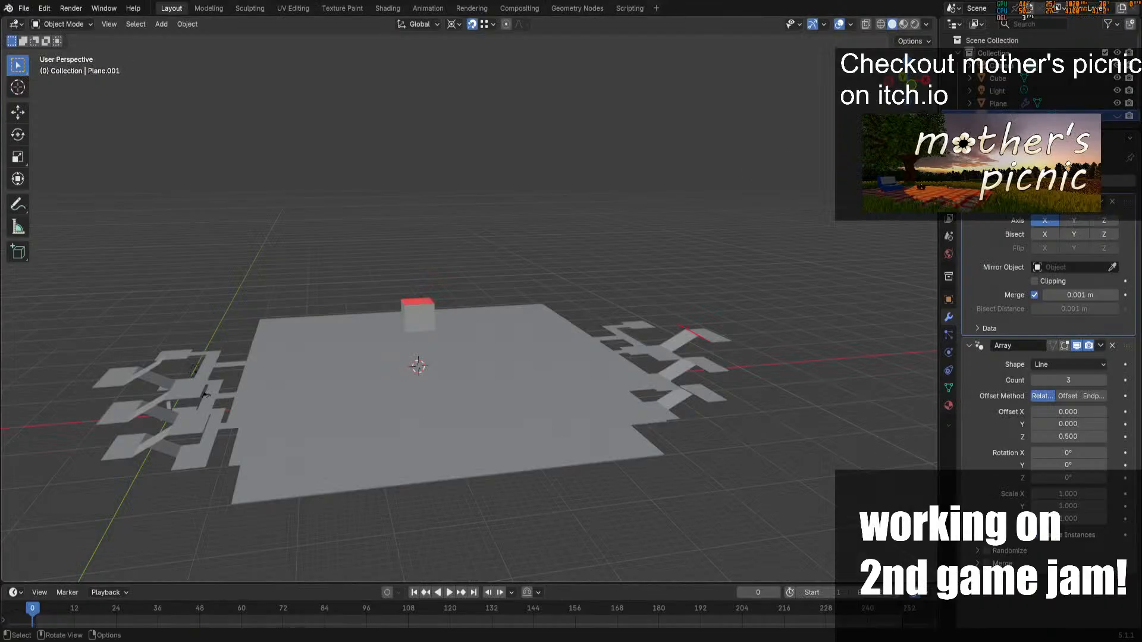
drag(910, 62, 531, 381)
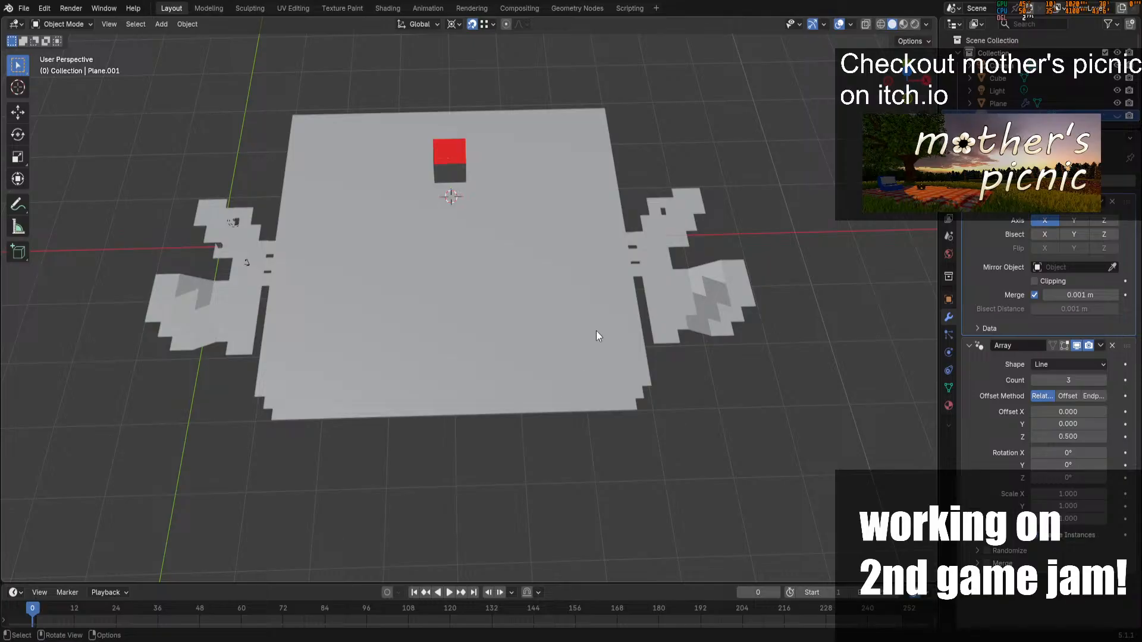
In Edit Mode on the floor object, add a loop cut midway between the centre block and the hall's outer edges
click(509, 336)
key(Tab)
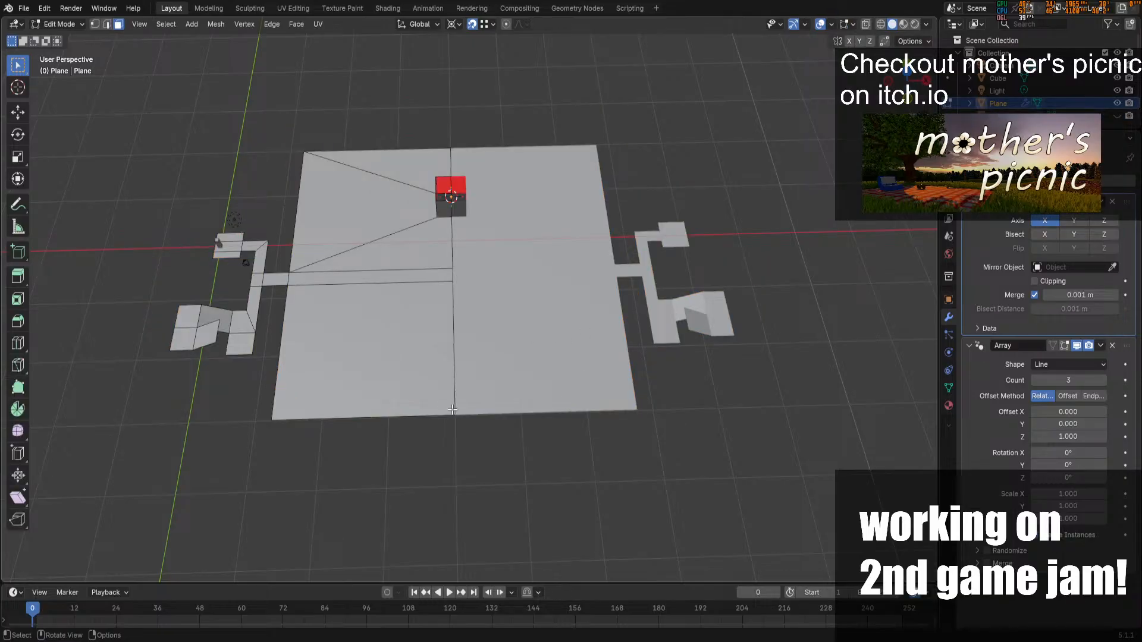
click(914, 83)
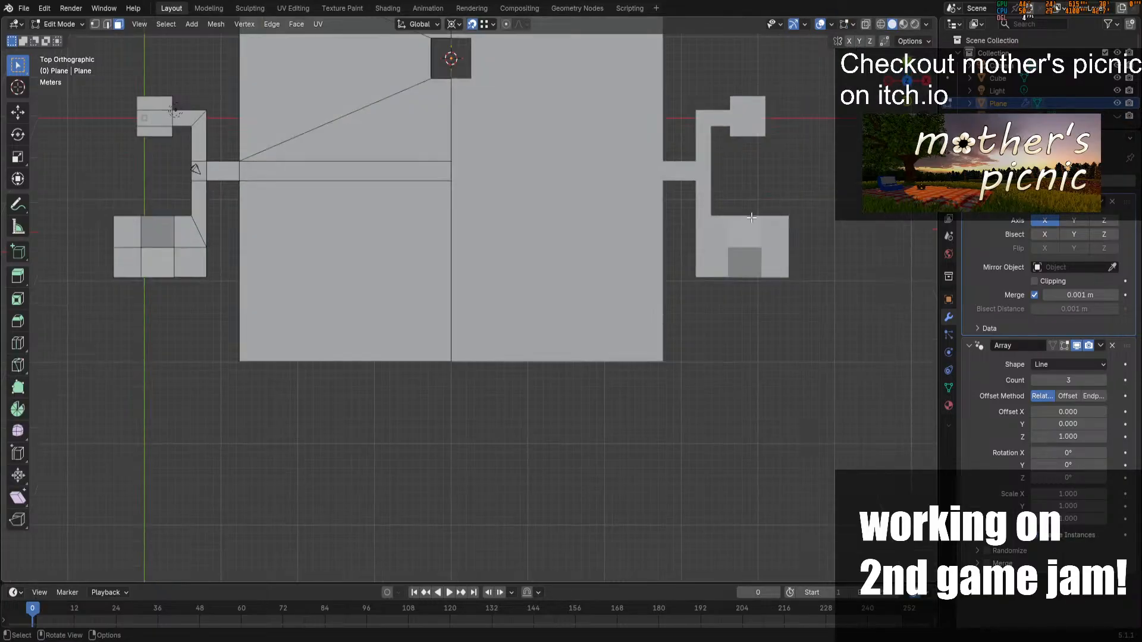
shift+middle_drag(554, 220, 594, 349)
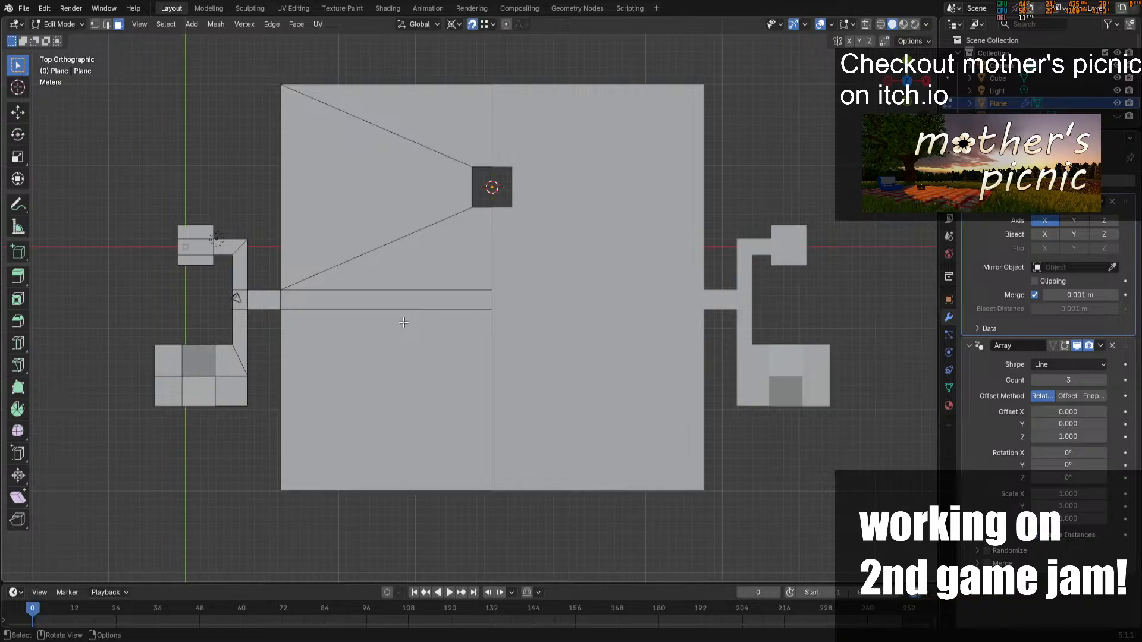
key(ctrl+r)
click(393, 241)
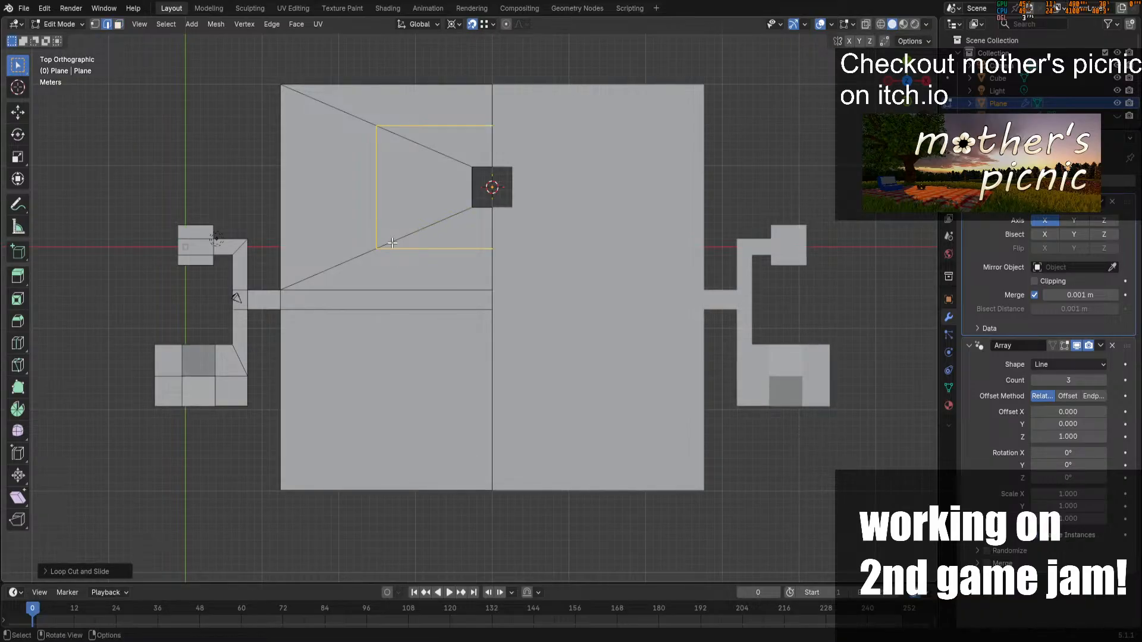
Knife-cut straight lines along Y from the loop cut's two outer corners to the hall floor's front and back edges
key(k)
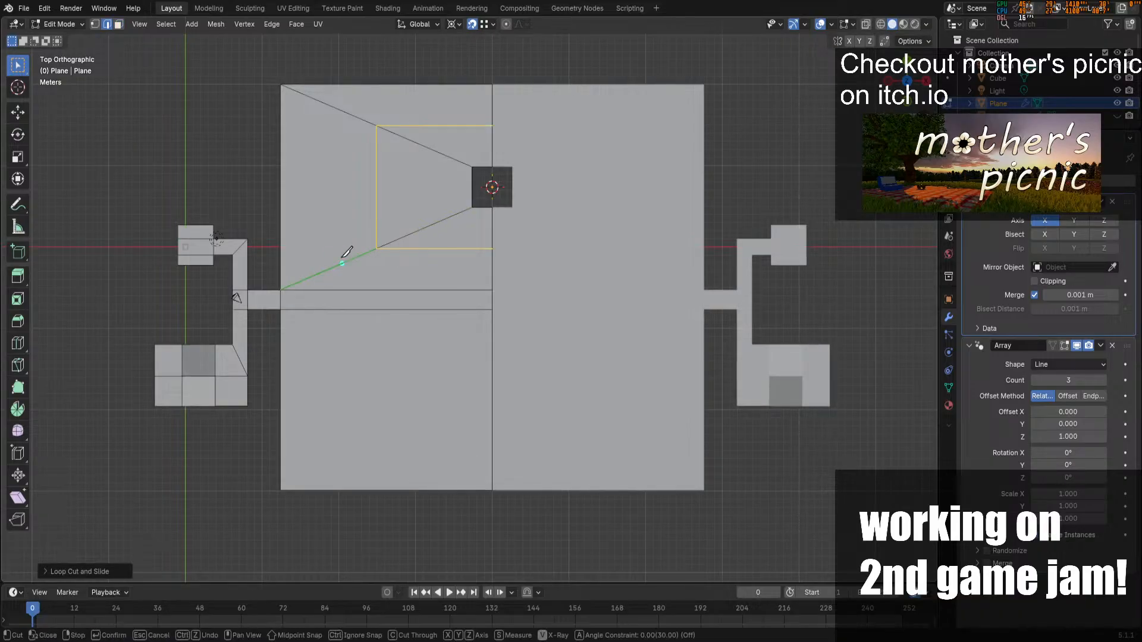
click(376, 249)
click(376, 490)
key(Return)
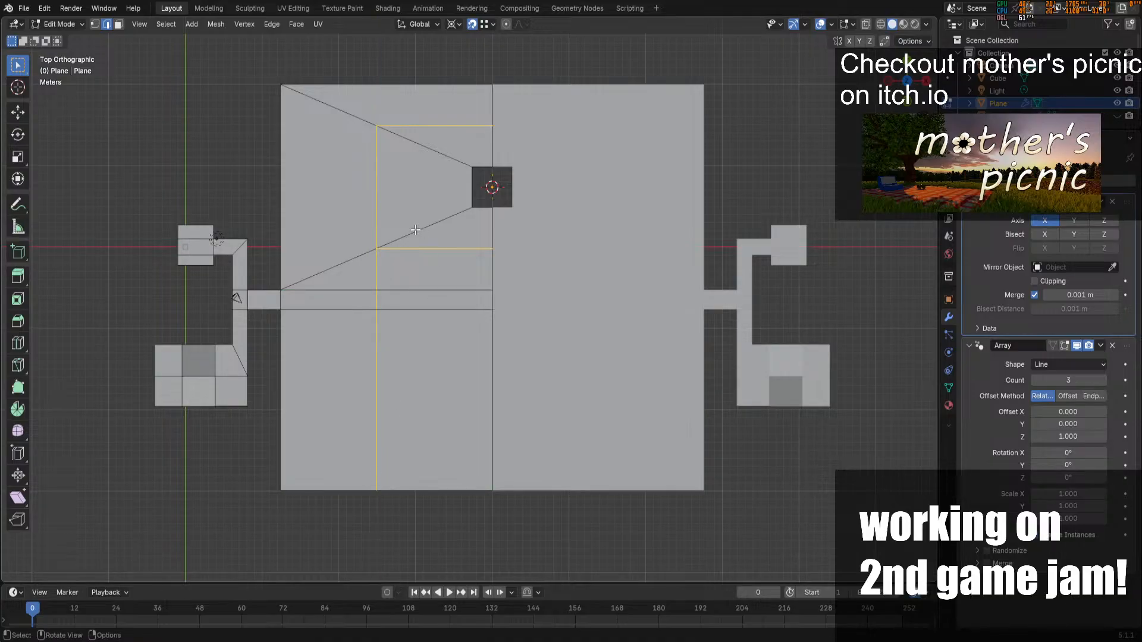
key(k)
click(375, 126)
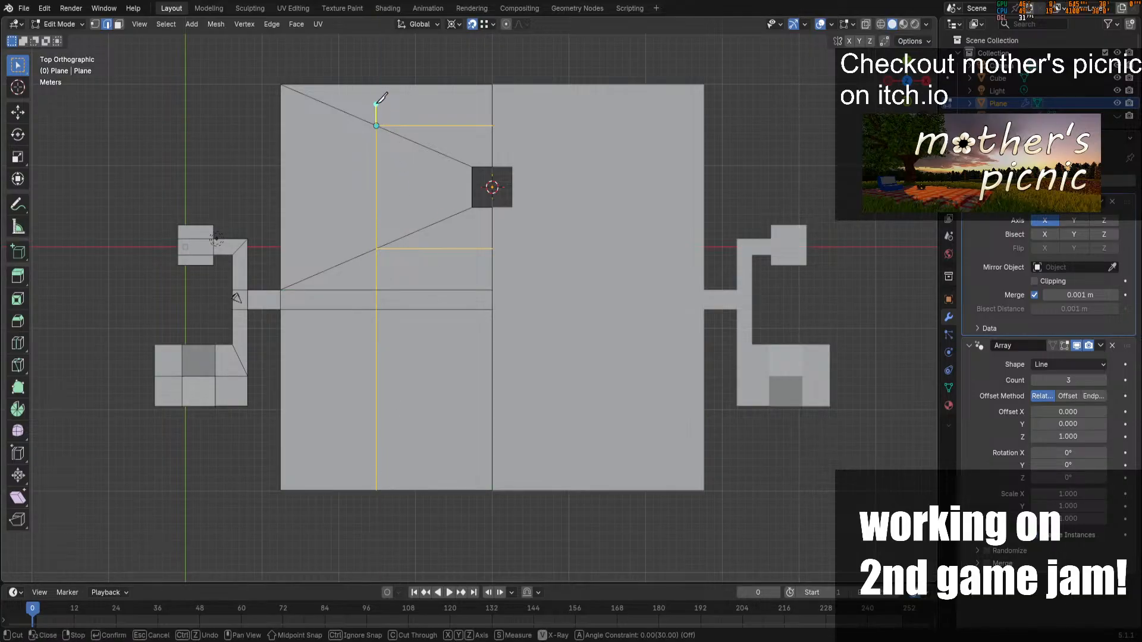
key(y)
click(385, 83)
key(Return)
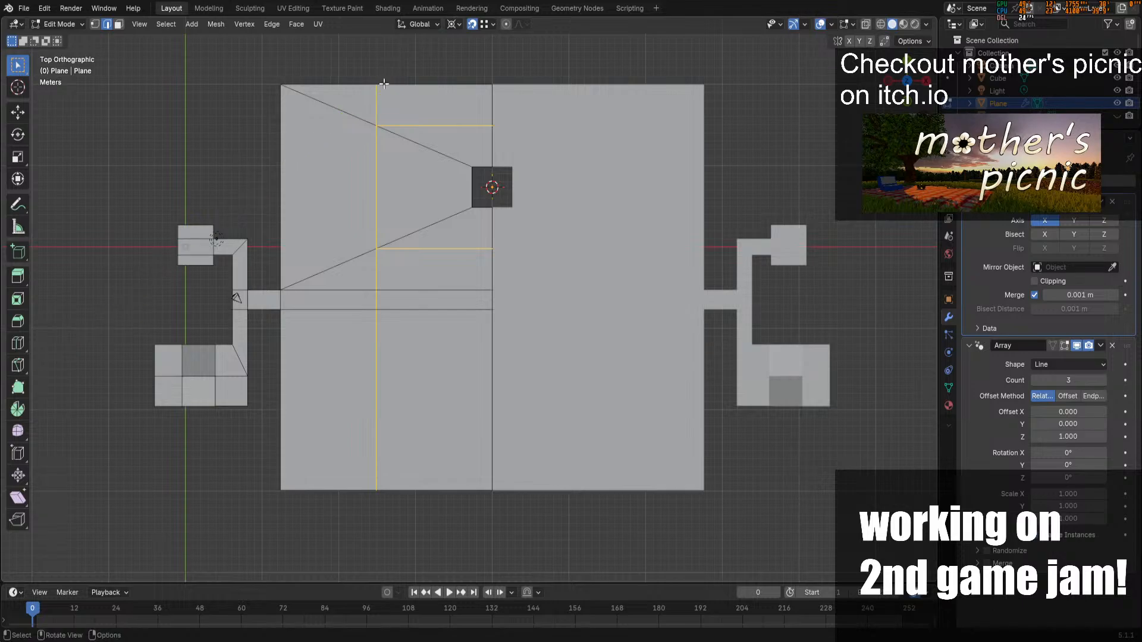
Try dissolving the two diagonal edges between the loop cut's corners and the hall's outer side, and undo it
click(350, 282)
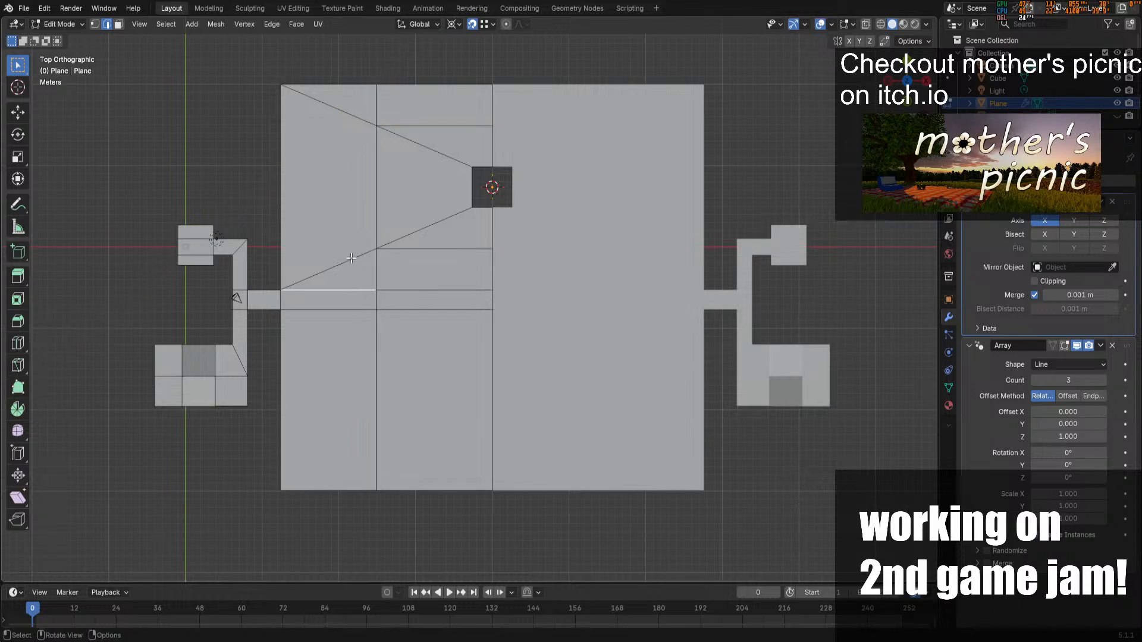
shift+click(346, 107)
key(x)
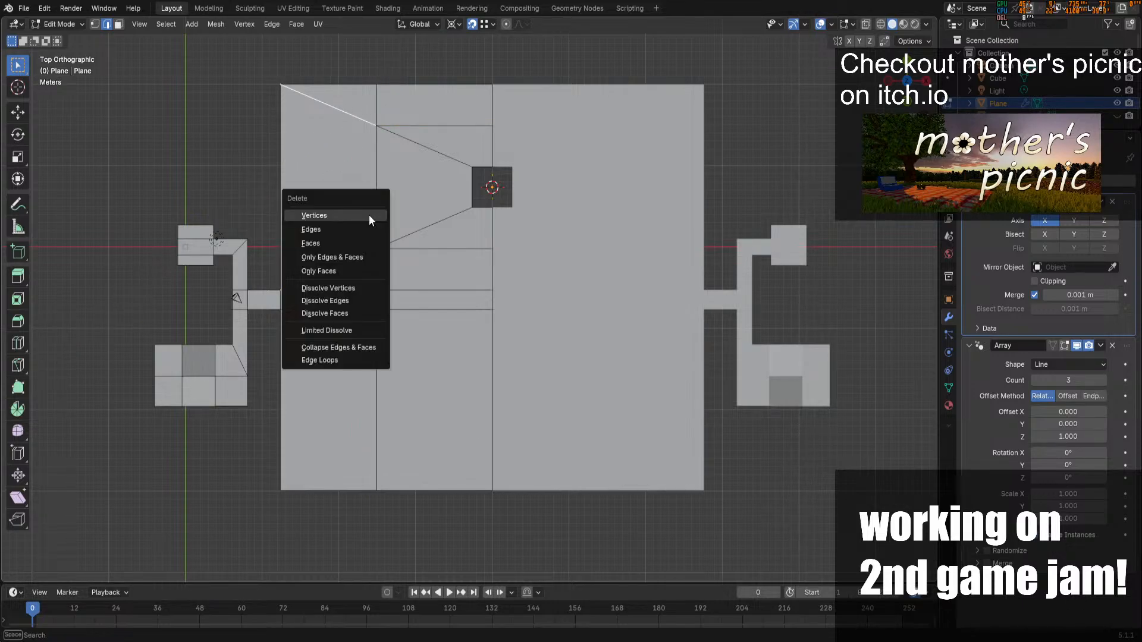
click(352, 299)
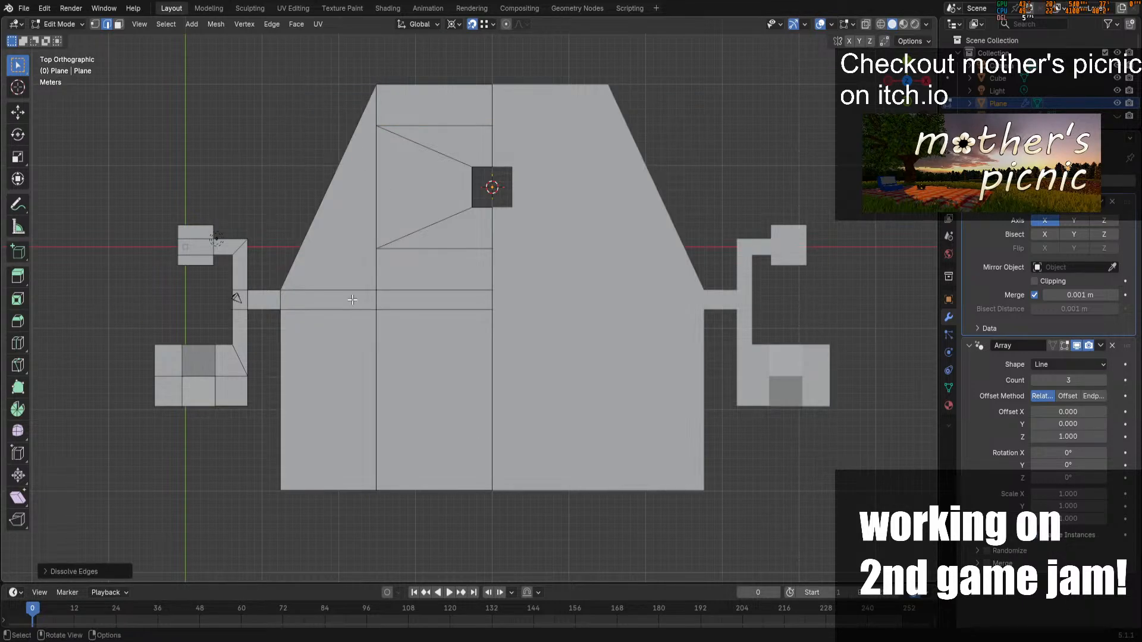
key(ctrl+z)
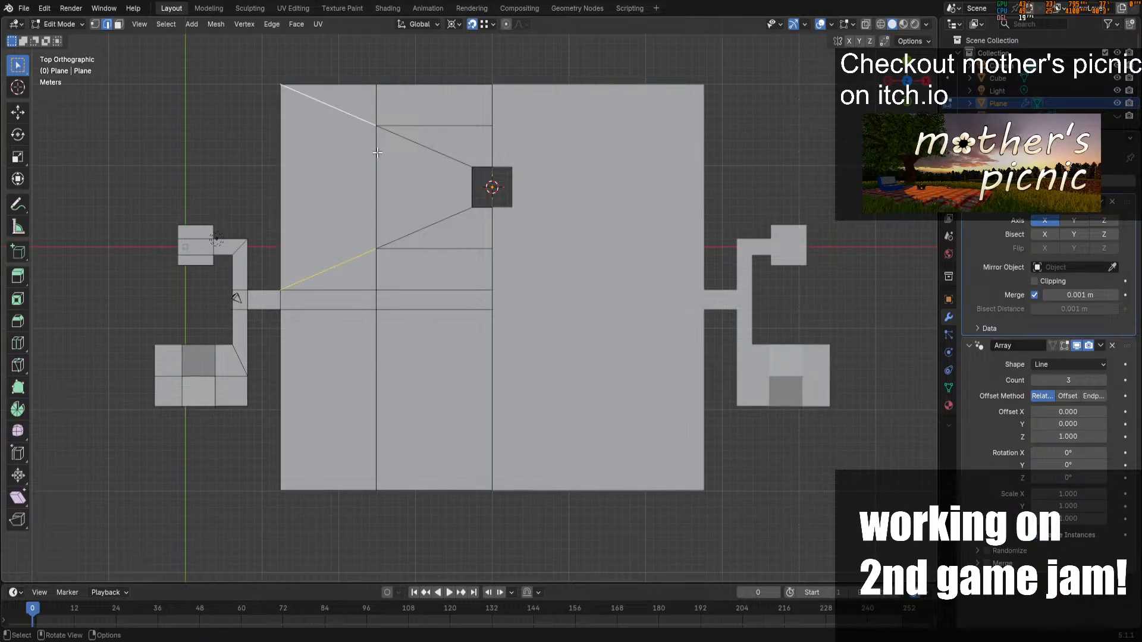
Abandon a new knife cut, step back past the loop cut, and restore the loop cut and both straight knife cuts
key(k)
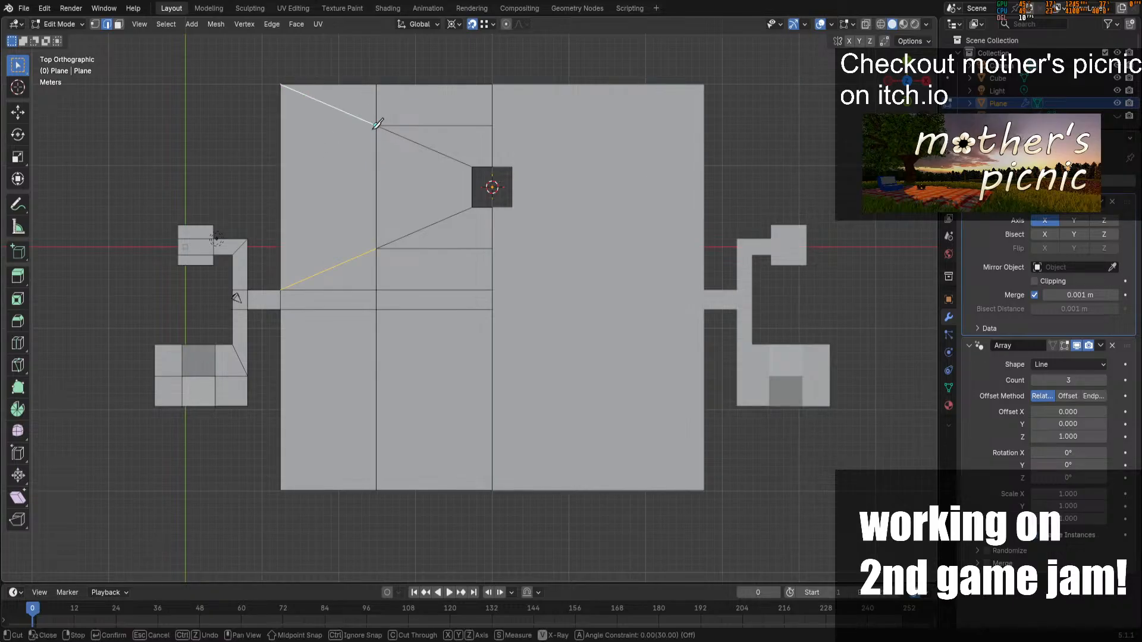
click(377, 125)
key(Escape)
key(ctrl+z)
key(ctrl+z)
key(ctrl+z)
key(ctrl+z)
key(ctrl+z)
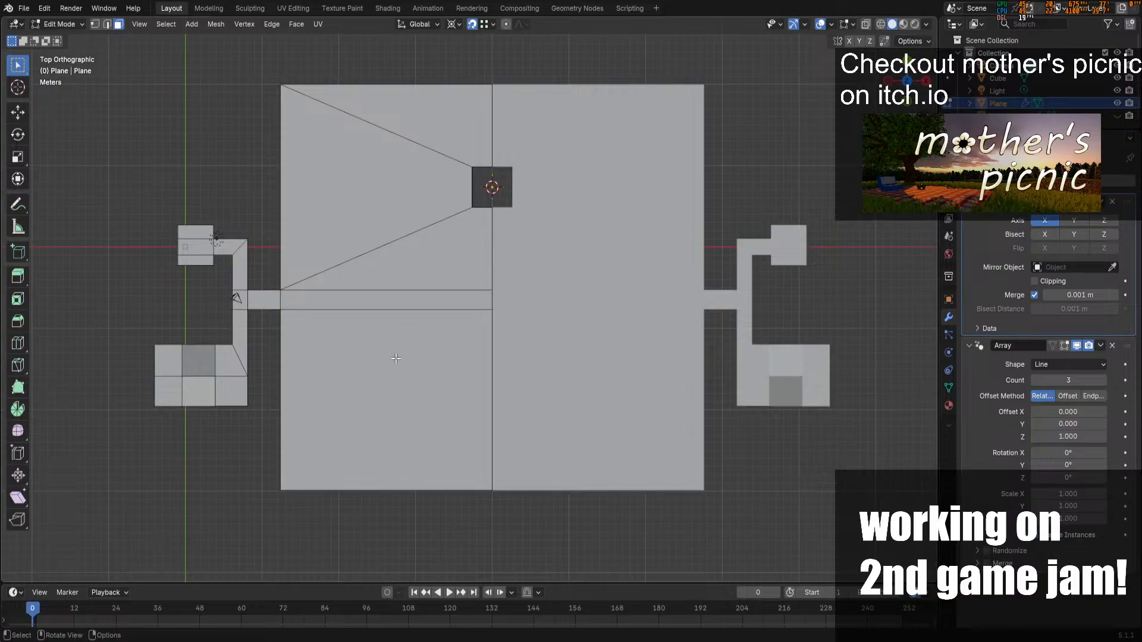
key(2)
key(ctrl+r)
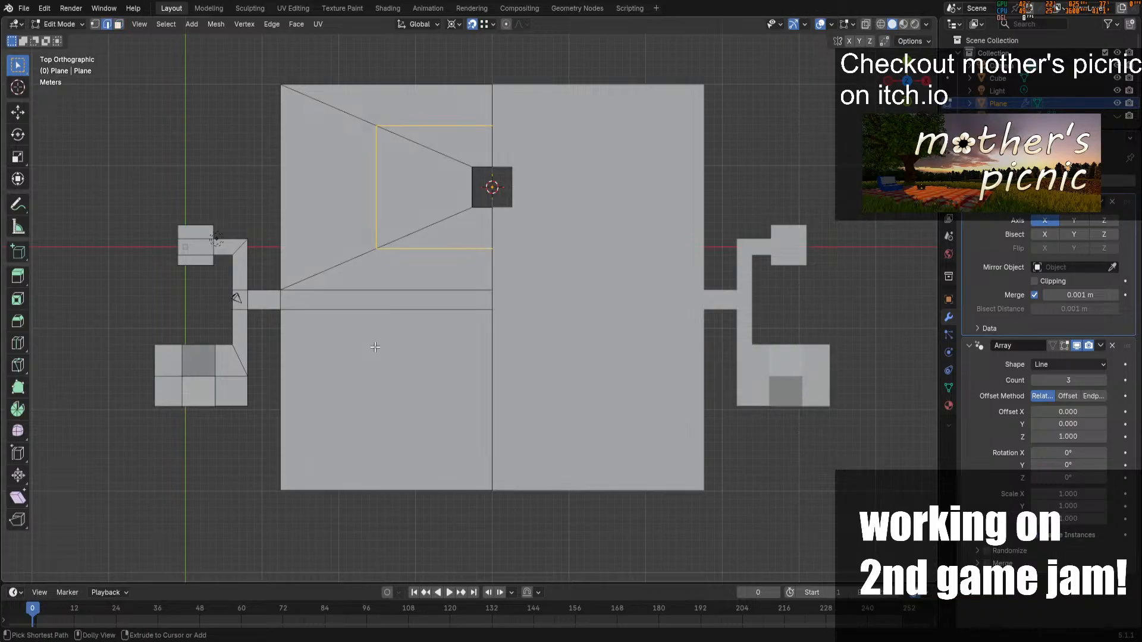
click(378, 351)
key(ctrl+x)
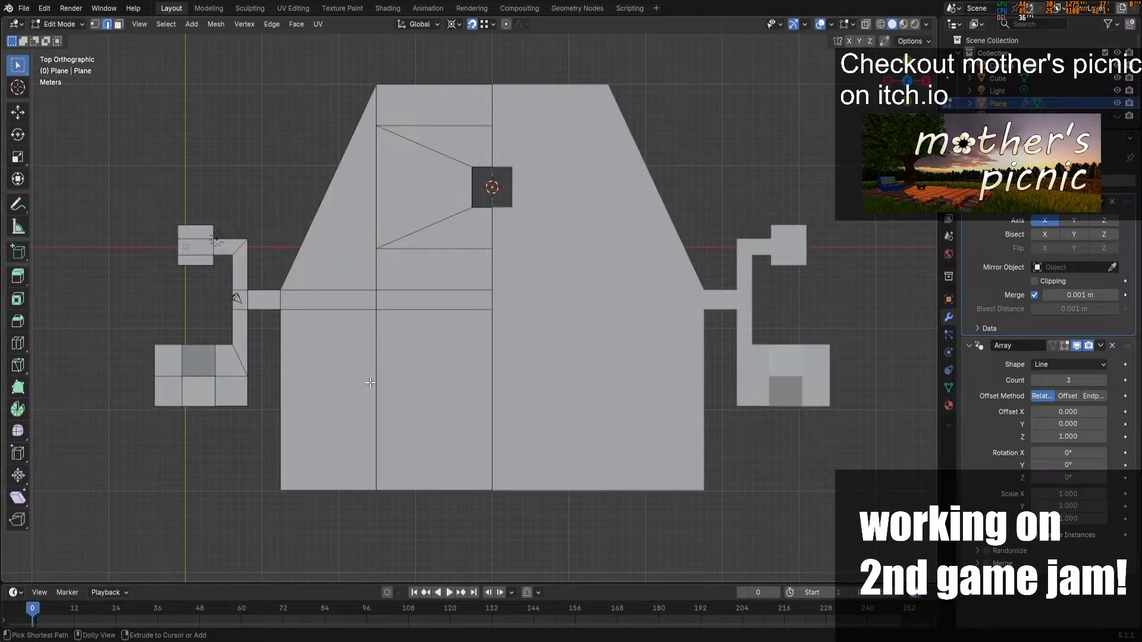
key(ctrl+z)
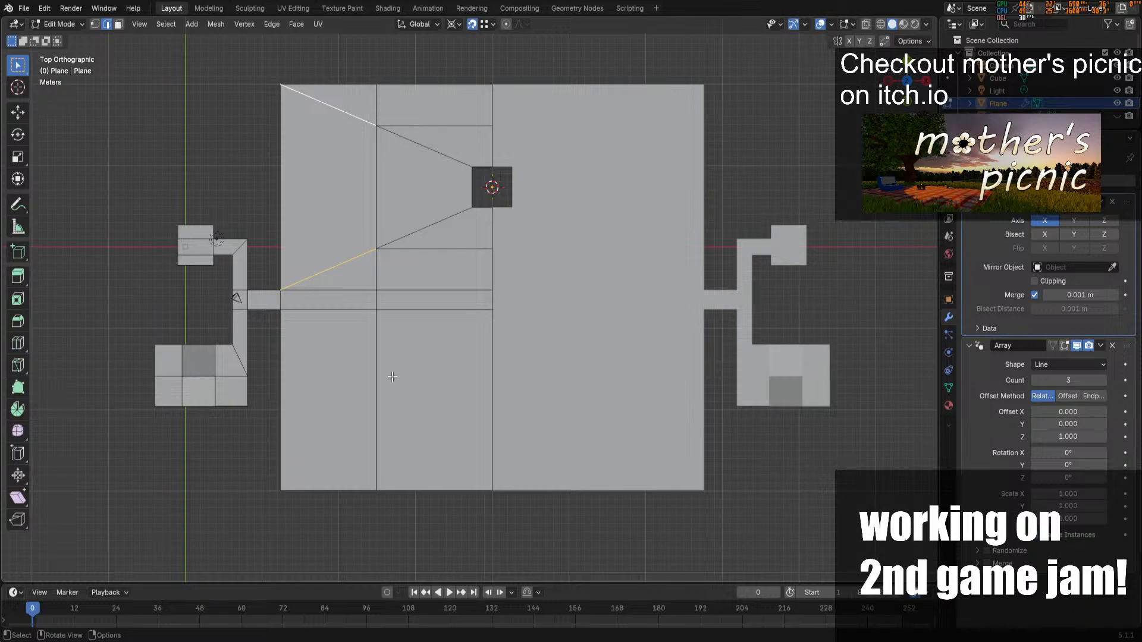
Add a midway loop cut across the front floor section and knife-cut diagonally from the corridor strip's corner to its centreline end
key(ctrl+r)
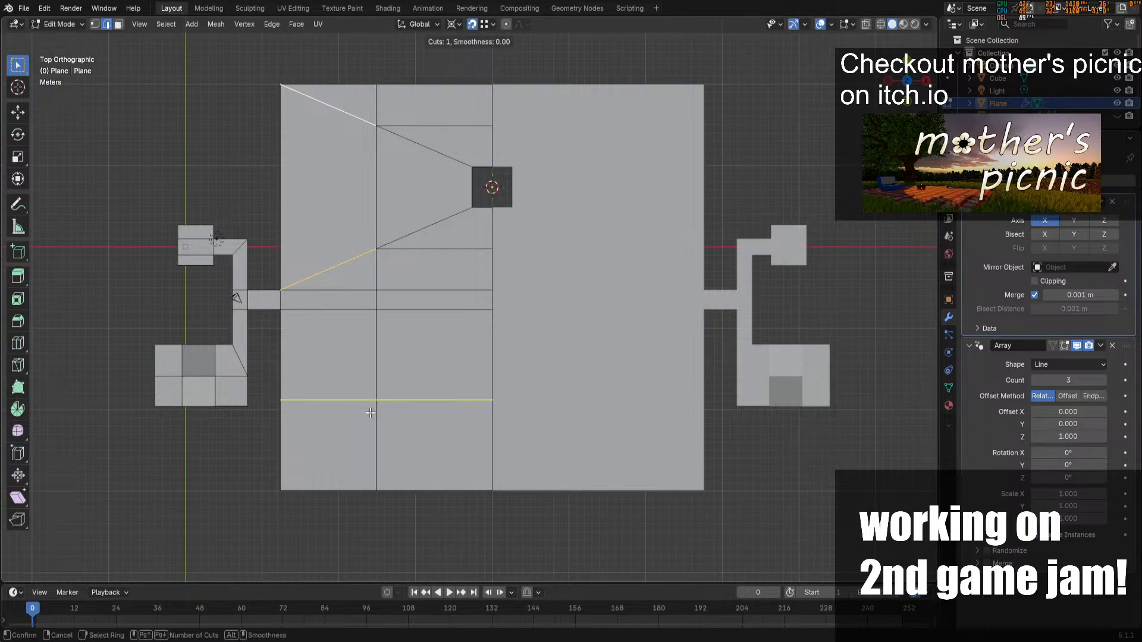
click(370, 413)
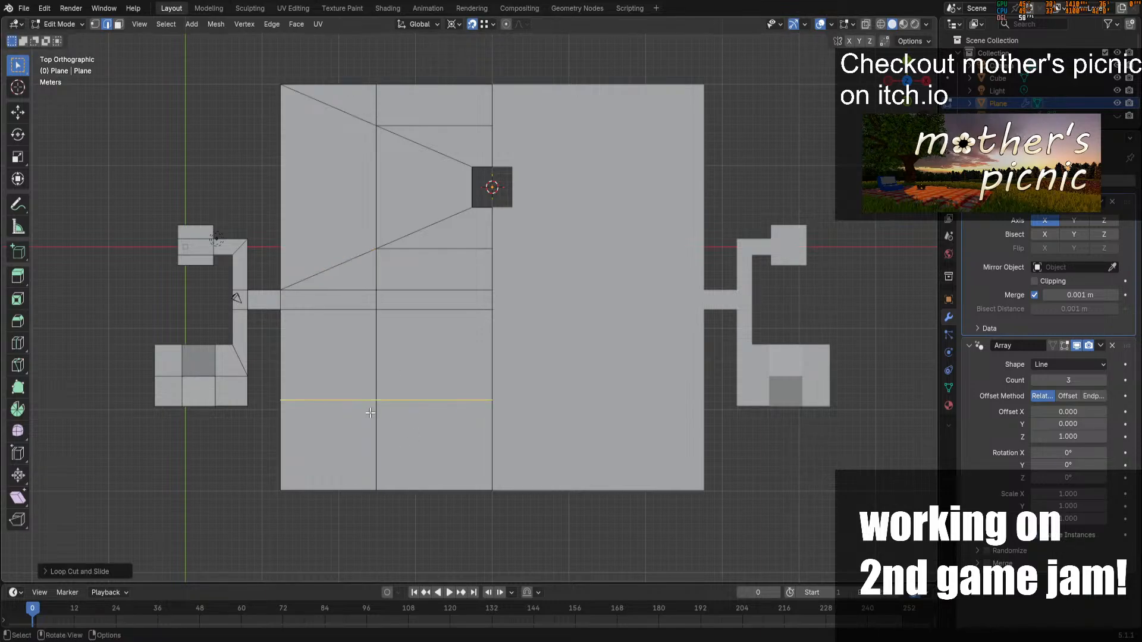
key(k)
click(376, 309)
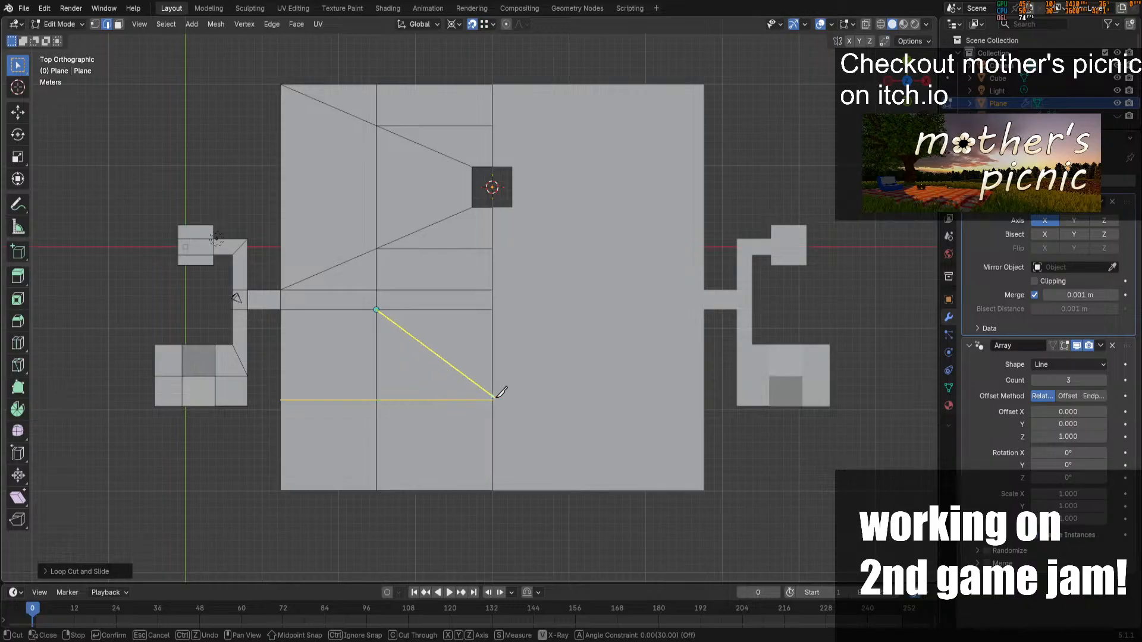
click(493, 400)
key(Return)
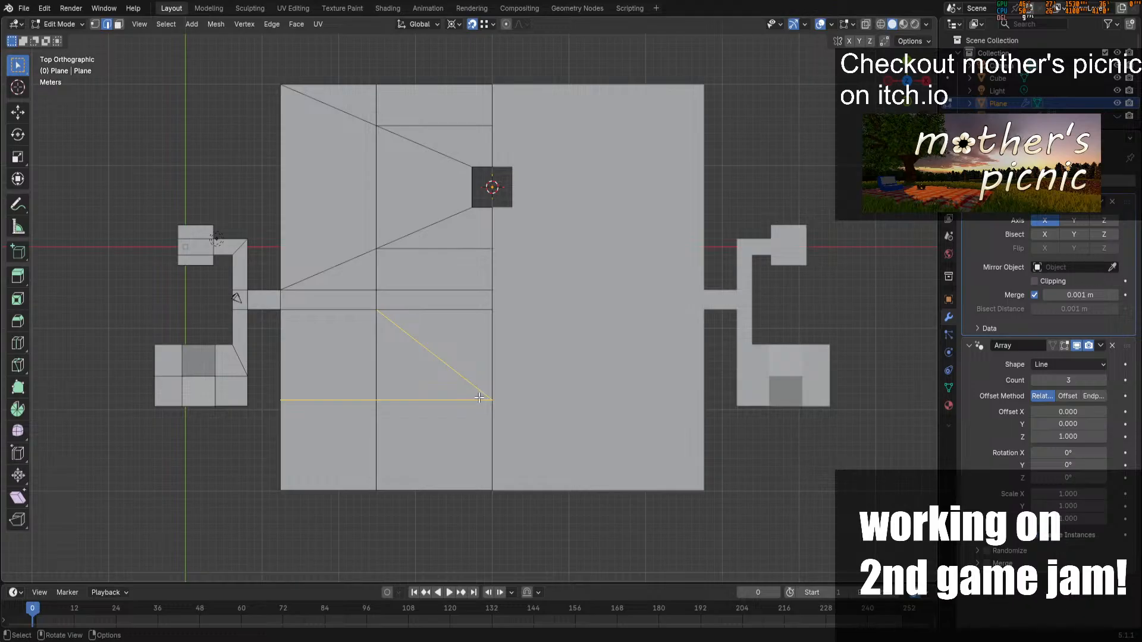
Delete the four floor faces between the centre block and the front diagonal cut to open a hole in each storey
middle_drag(509, 240, 553, 226)
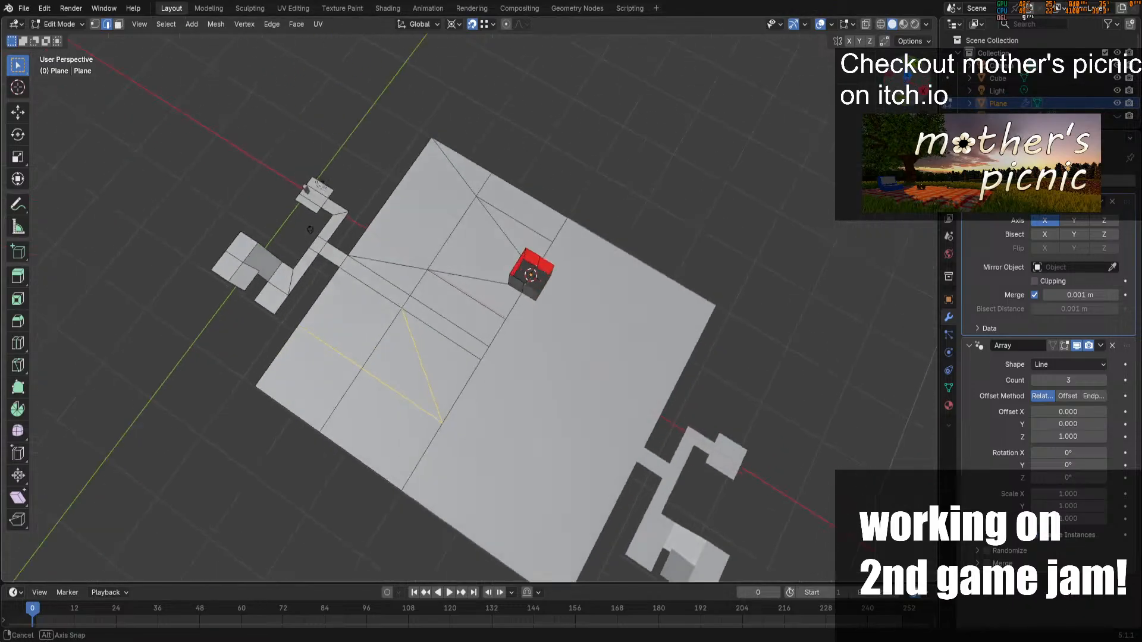
drag(907, 78, 951, 89)
click(907, 79)
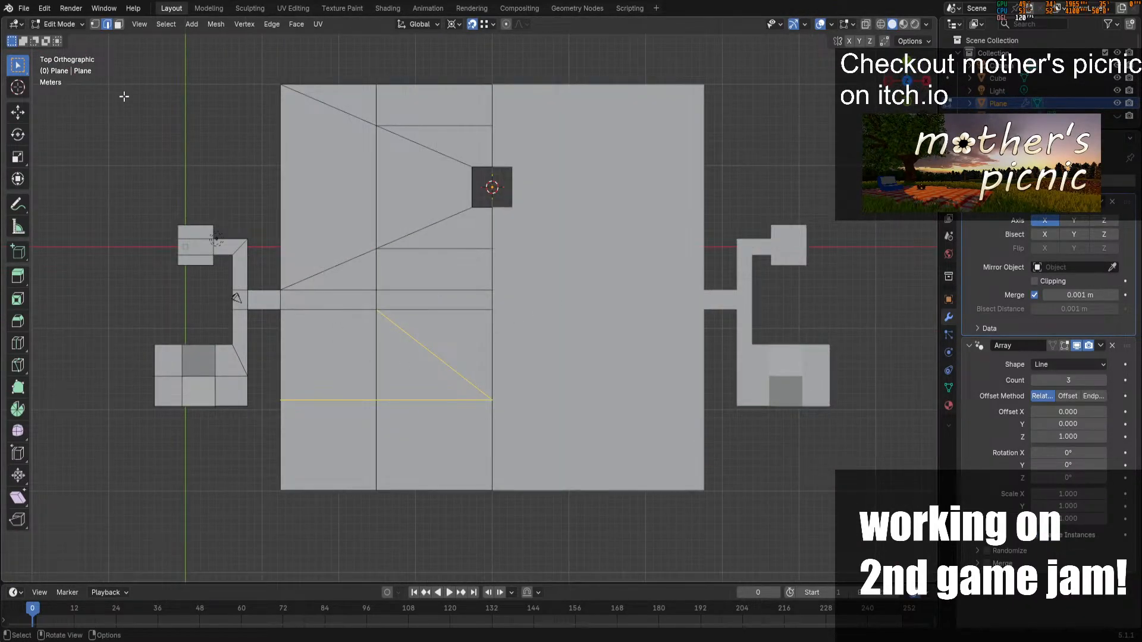
click(463, 252)
shift+click(462, 294)
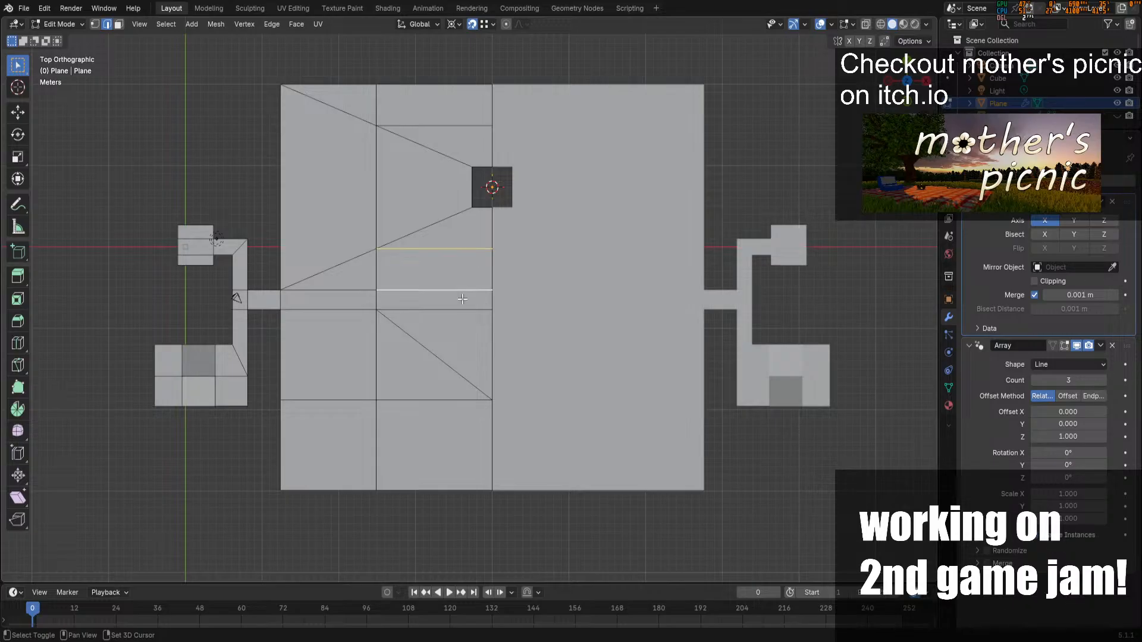
click(118, 24)
click(486, 244)
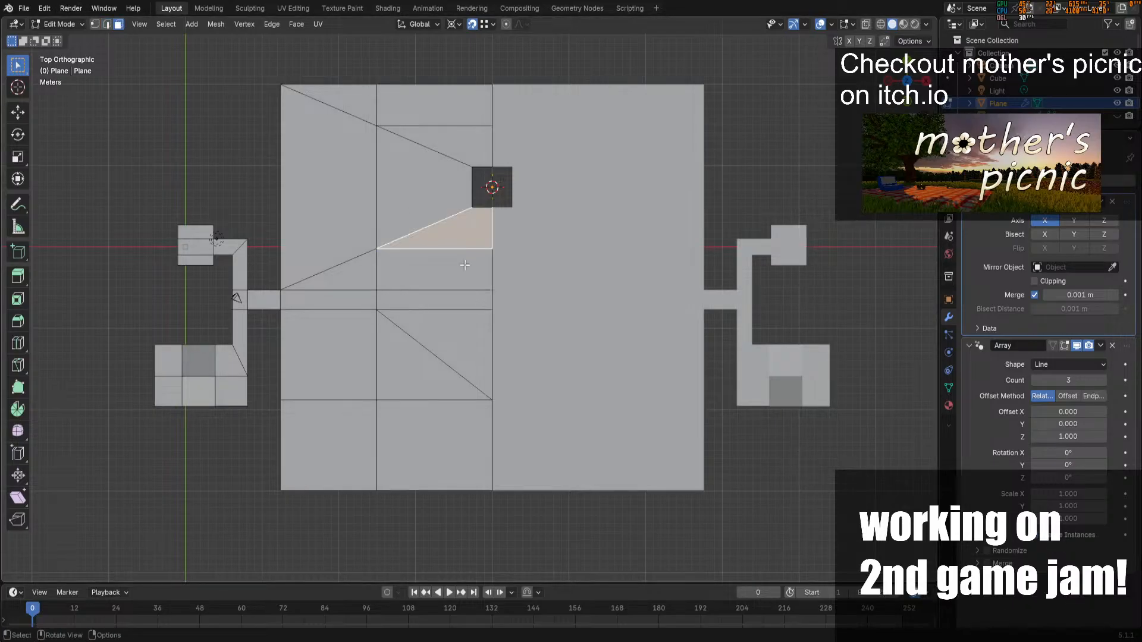
shift+click(464, 264)
shift+click(465, 305)
shift+click(467, 332)
key(x)
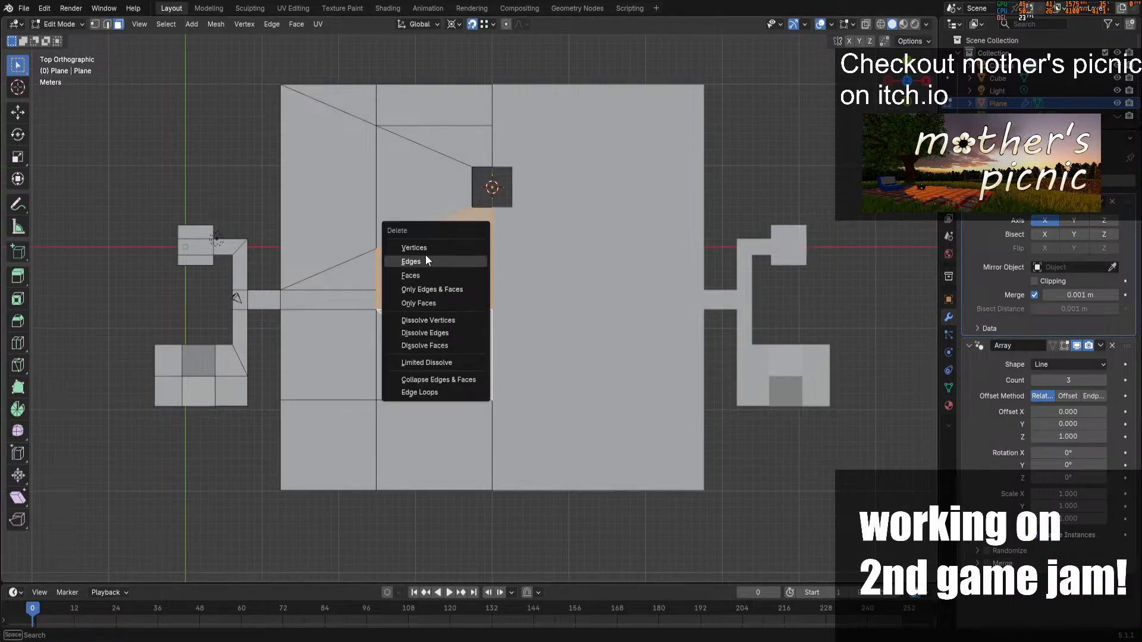
click(427, 275)
middle_drag(427, 275, 536, 333)
key(Tab)
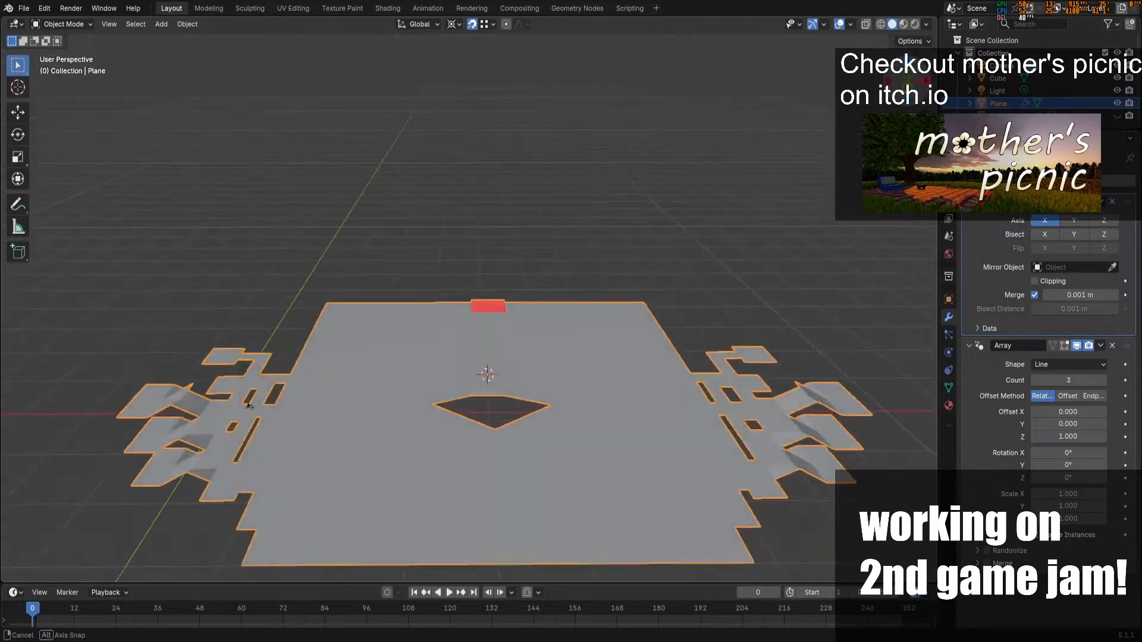
middle_drag(249, 405, 524, 476)
Select the floor hole's border edges from the centre block to the front point and extrude them 1 m along Z
key(Tab)
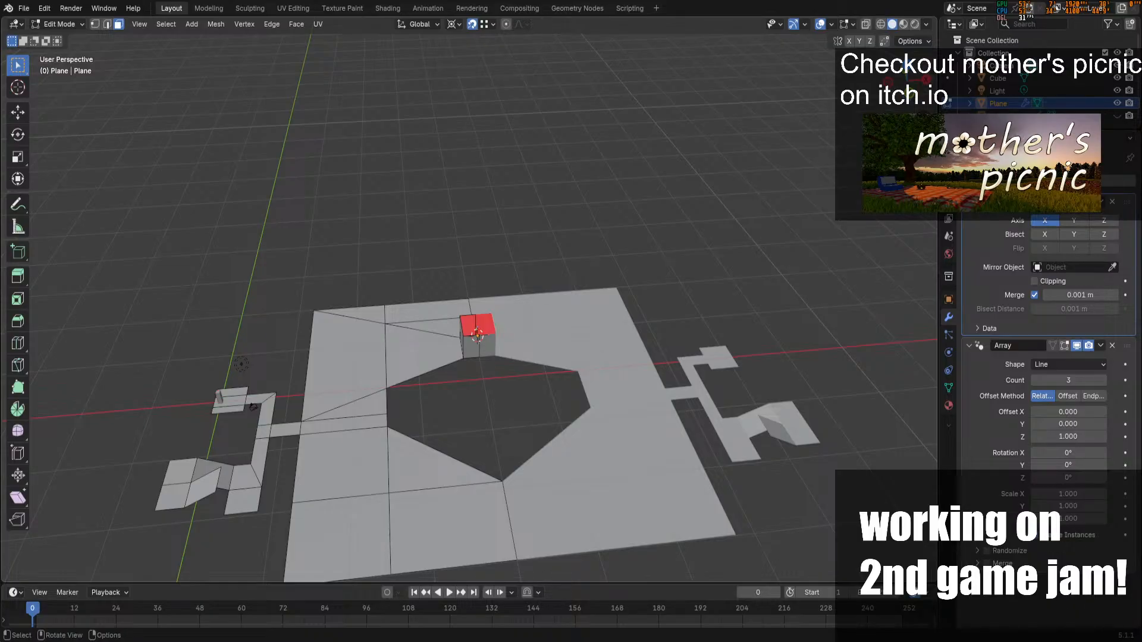
drag(913, 78, 914, 29)
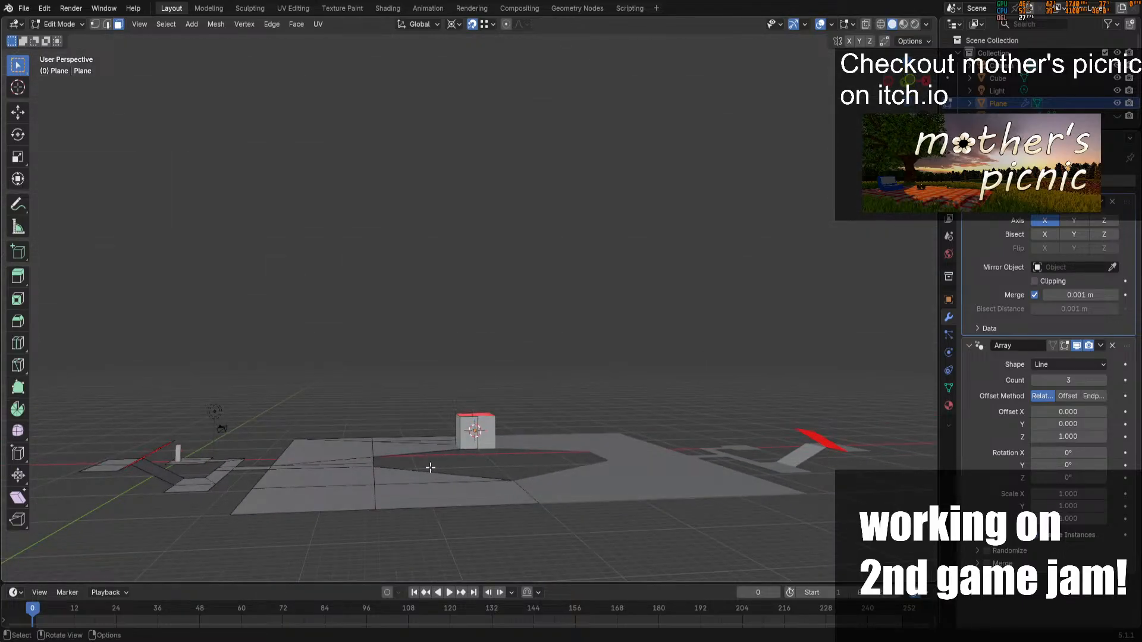
key(2)
alt+click(413, 473)
drag(908, 80, 957, 148)
alt+click(413, 410)
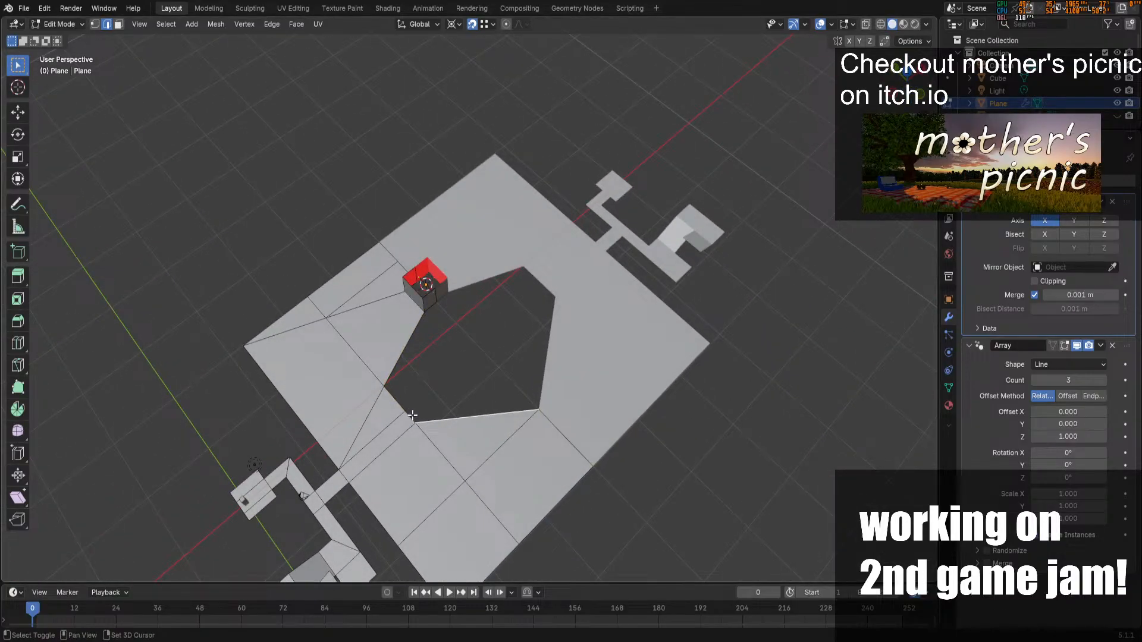
ctrl+click(398, 358)
drag(907, 86, 870, 13)
key(e)
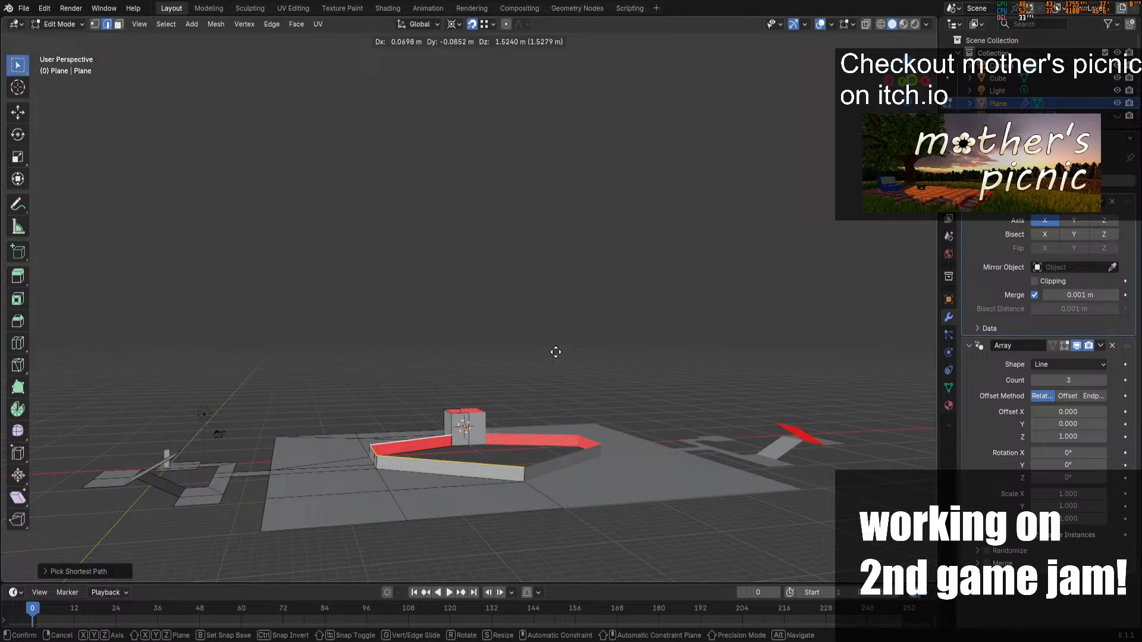
key(z)
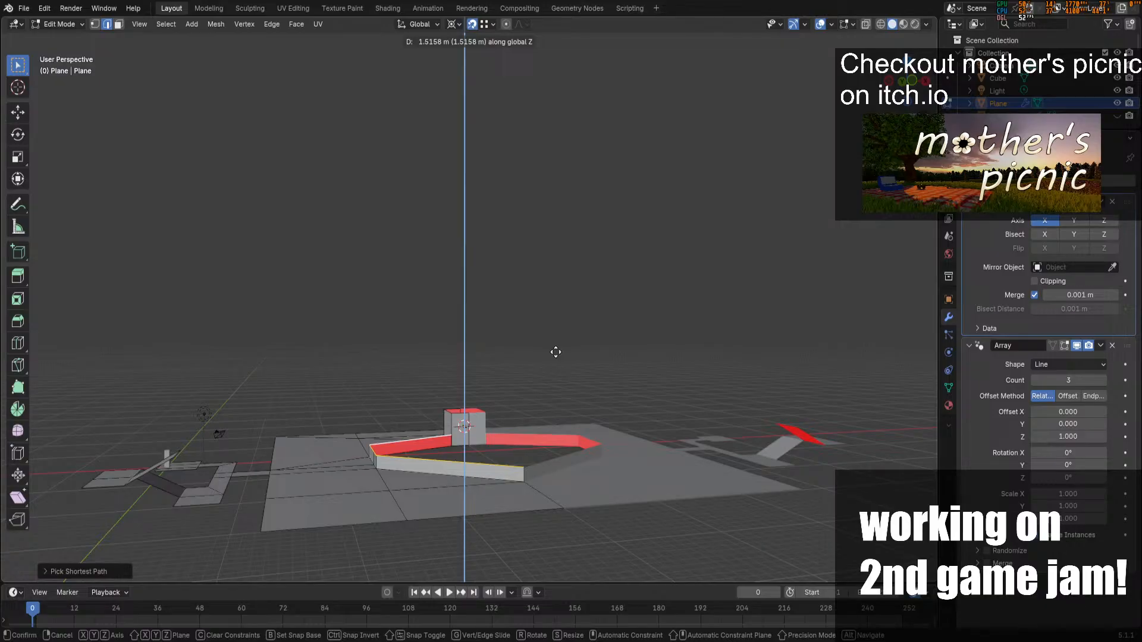
text(1)
key(Return)
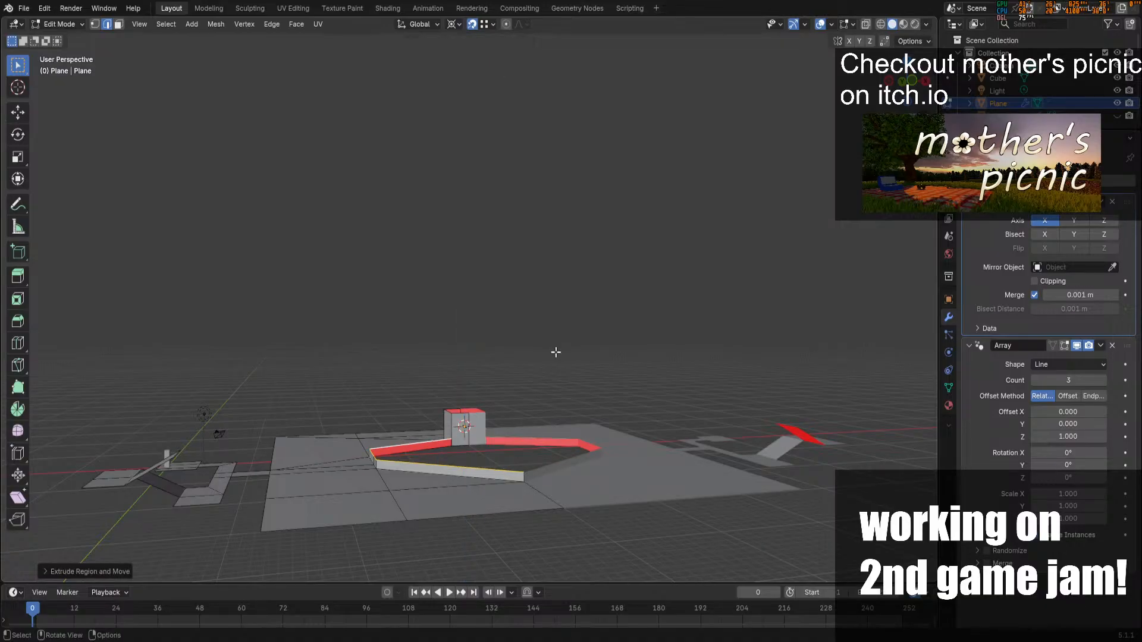
Return to Object Mode, save the file and inspect the low walls around the hole on the stacked storeys
key(Tab)
middle_drag(635, 331, 676, 382)
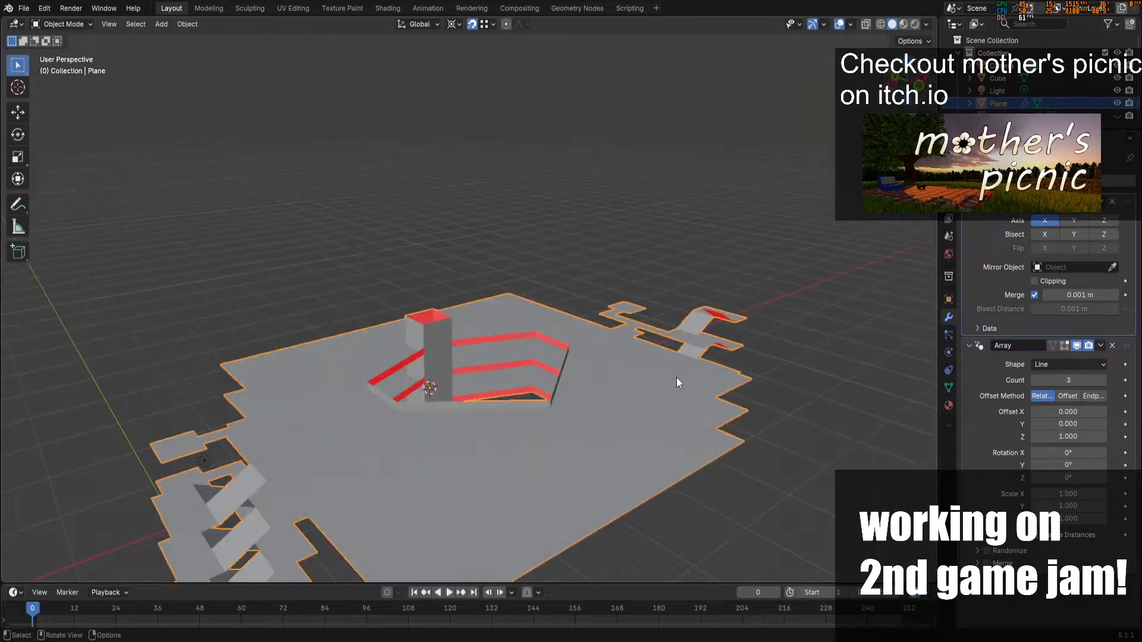
key(ctrl+s)
middle_drag(851, 135, 648, 134)
middle_drag(226, 424, 301, 386)
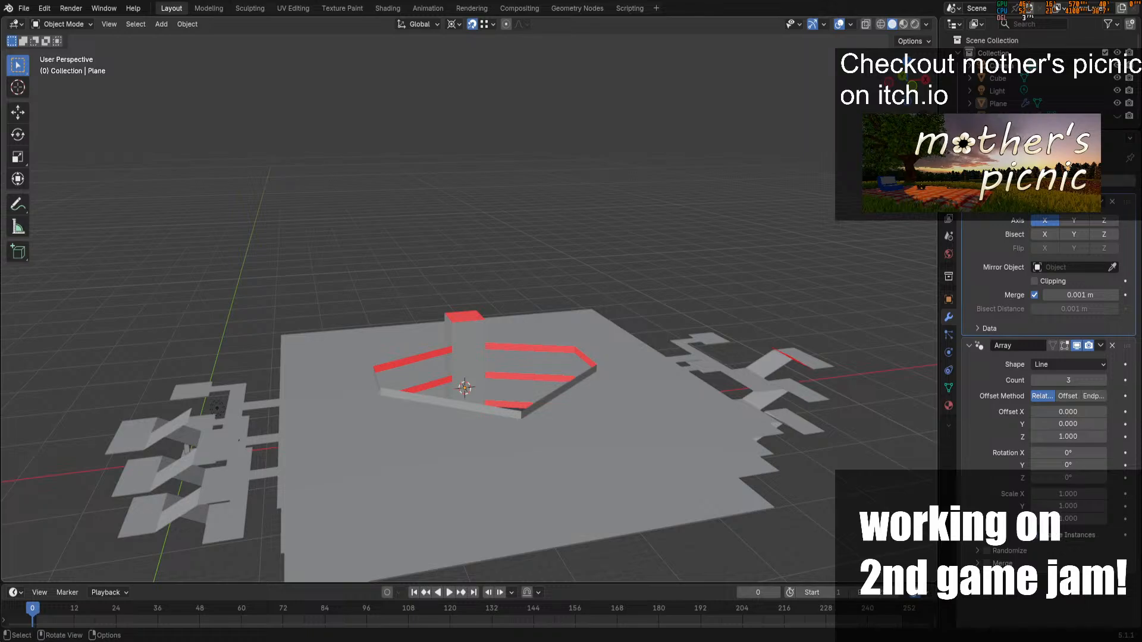
drag(907, 80, 885, 52)
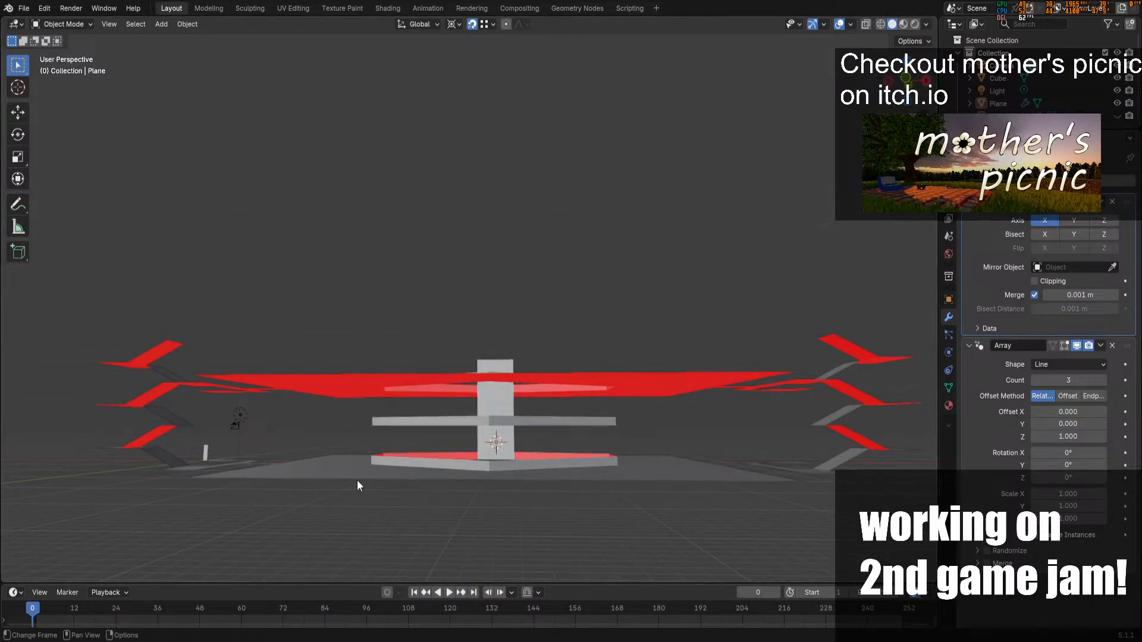
Unhide the outer wall object and view it together with the floors and central opening from above and the front
click(1117, 115)
middle_drag(737, 140, 670, 226)
scroll(797, 211, up, 4)
scroll(678, 221, down, 2)
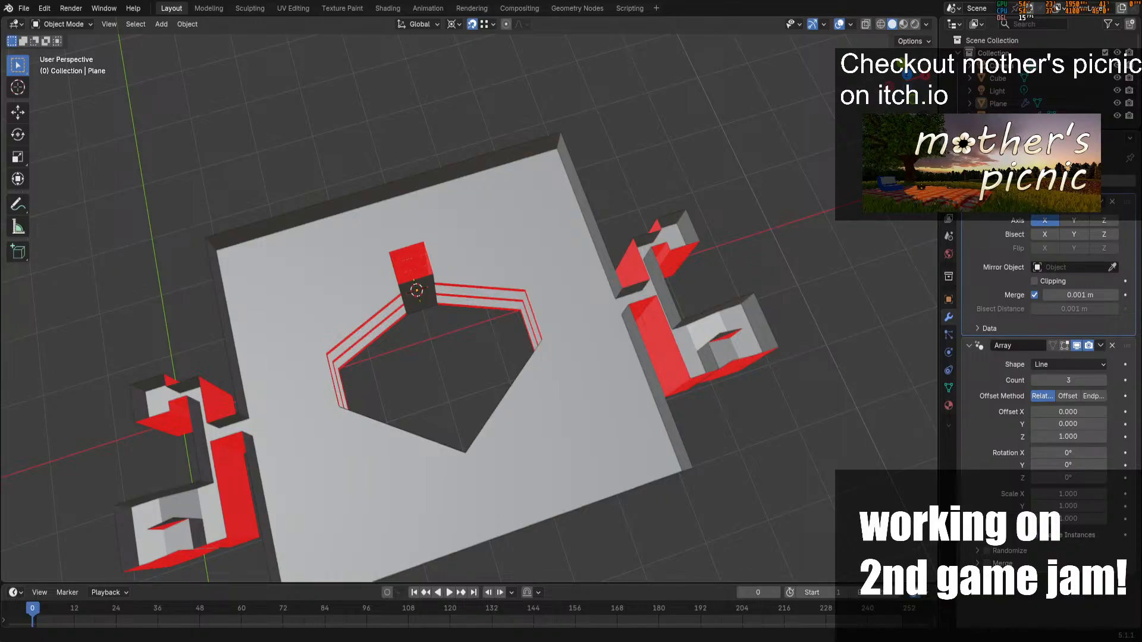
middle_drag(571, 395, 588, 304)
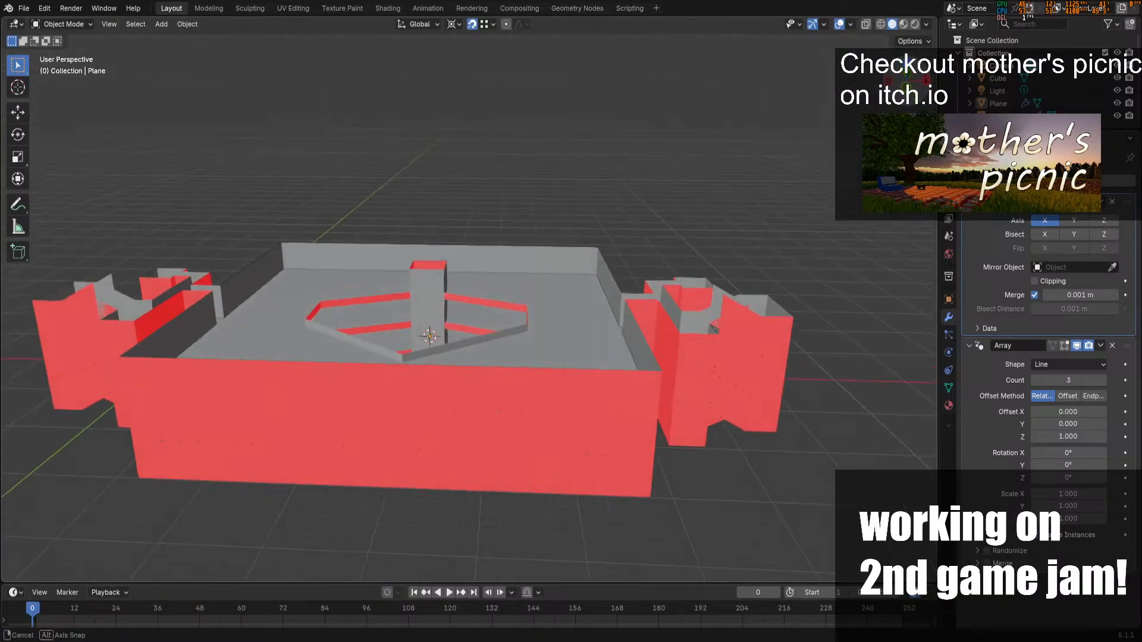
middle_drag(723, 360, 656, 330)
Examine the hall's outer wall corner, interior and side stair rooms up close, and the central opening from above
scroll(634, 363, up, 3)
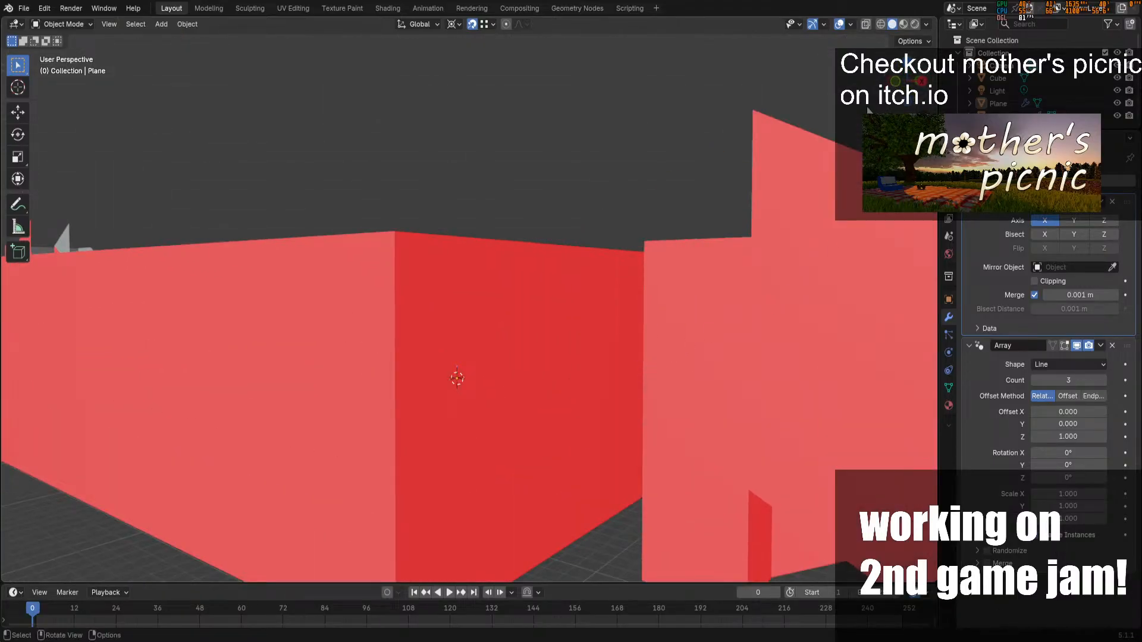
drag(909, 94, 1099, 94)
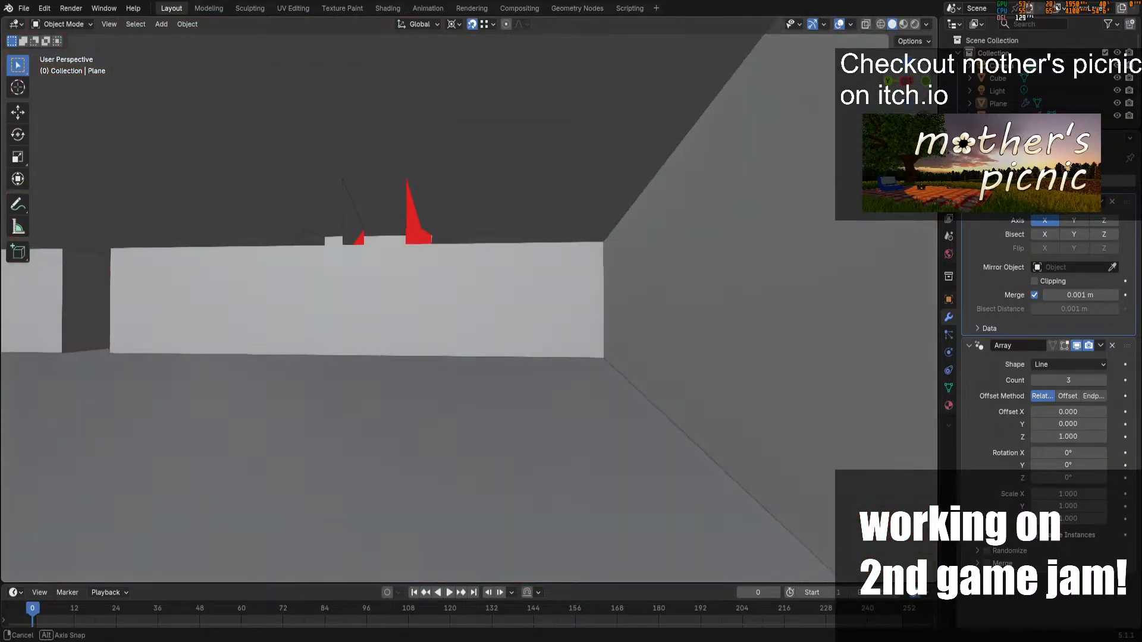
middle_drag(708, 327, 526, 401)
scroll(525, 401, down, 3)
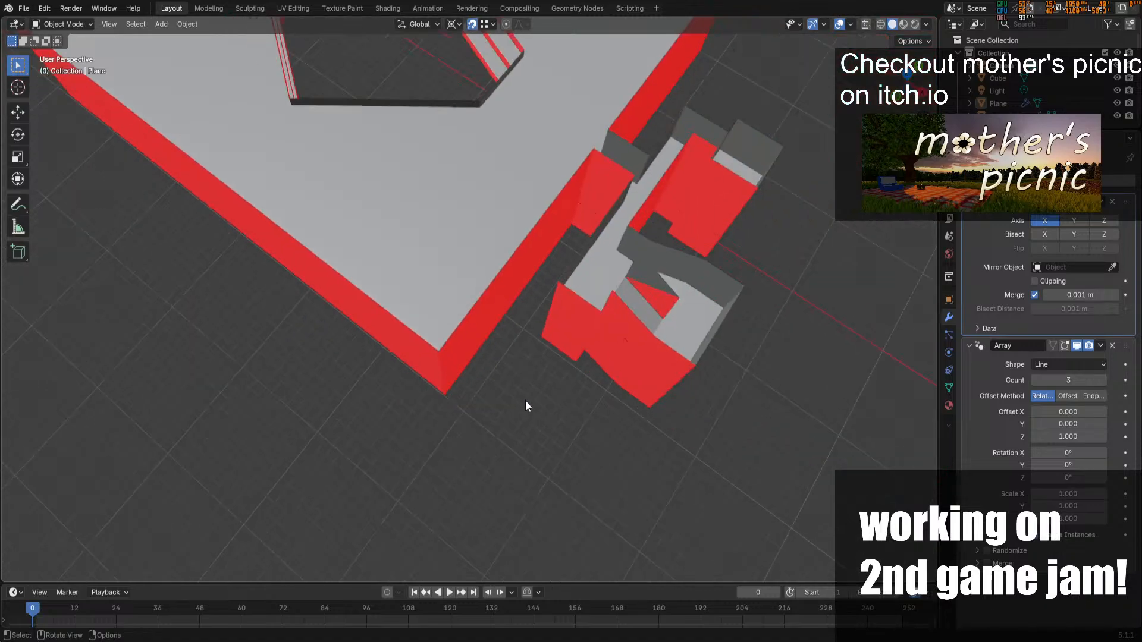
scroll(526, 401, down, 1)
scroll(713, 291, down, 4)
mouse_move(712, 291)
middle_down()
mouse_move(712, 267)
mouse_move(711, 306)
middle_up()
scroll(608, 253, up, 5)
shift+middle_drag(603, 243, 308, 305)
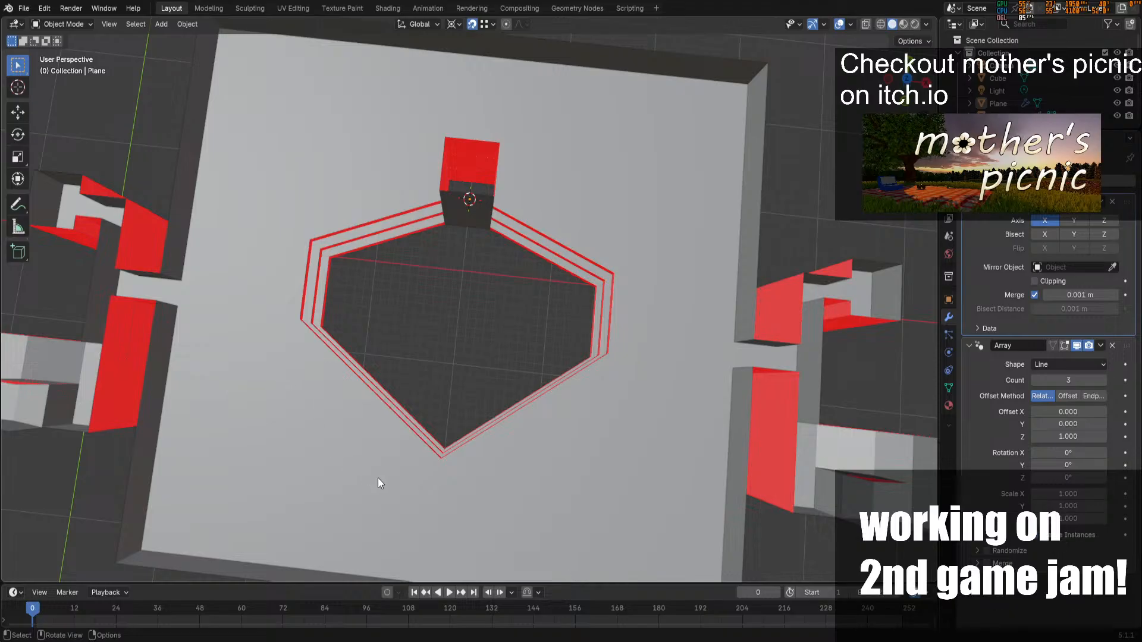
Knife-cut a diagonal edge across the floor, running outside the hole's lower-left side to the centre line below its tip
scroll(647, 143, down, 1)
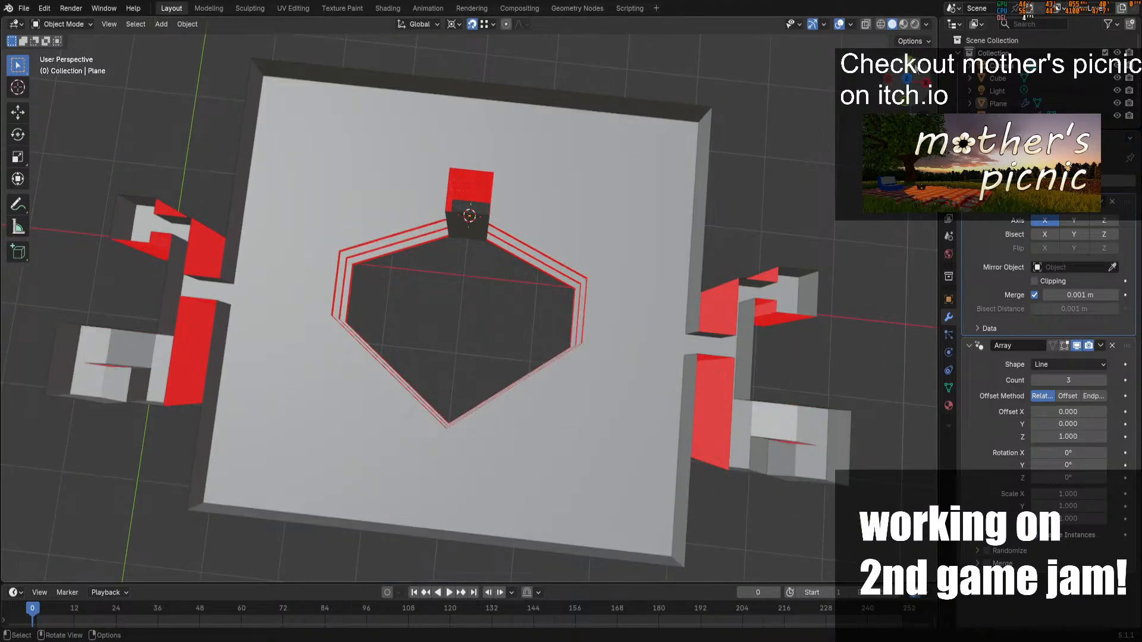
drag(910, 78, 936, 80)
click(504, 443)
key(Tab)
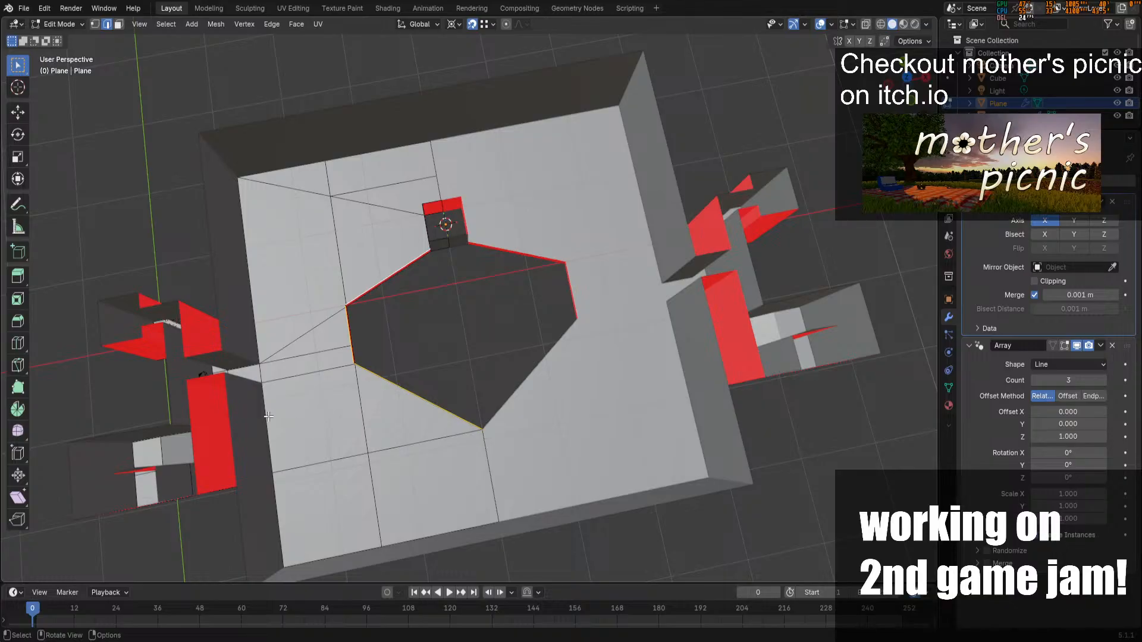
key(k)
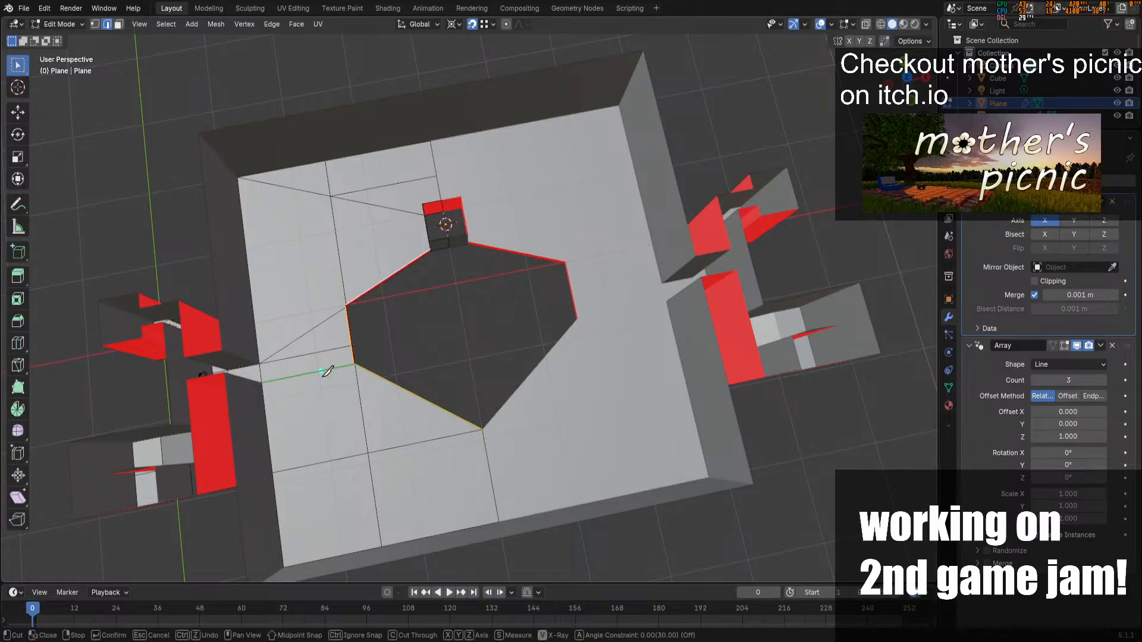
click(305, 374)
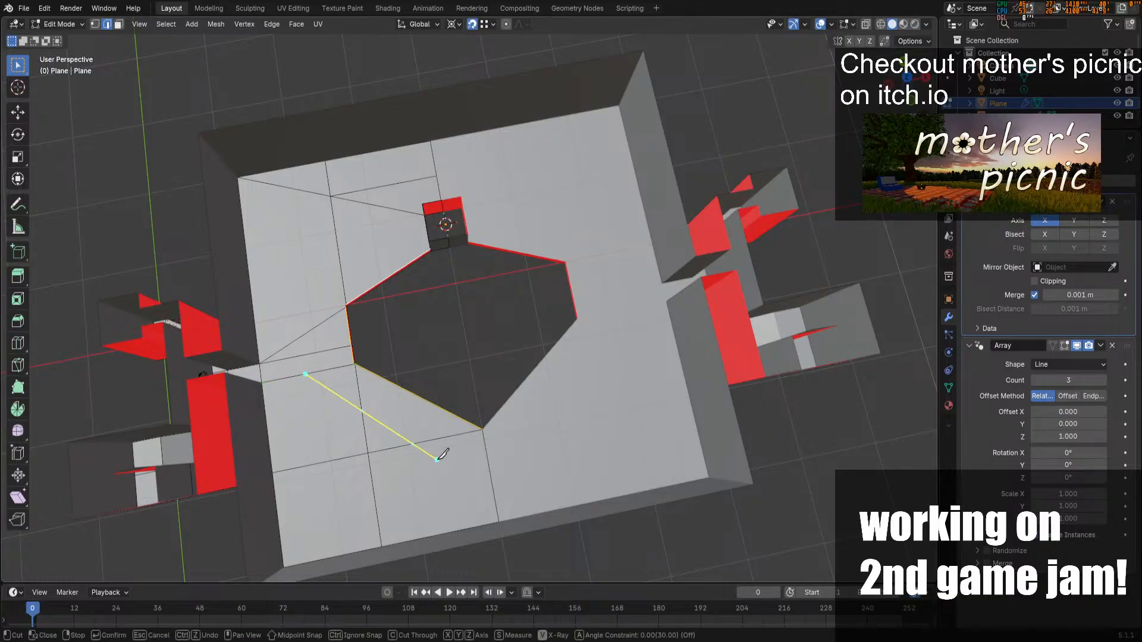
click(489, 462)
key(Return)
key(k)
click(345, 305)
key(x)
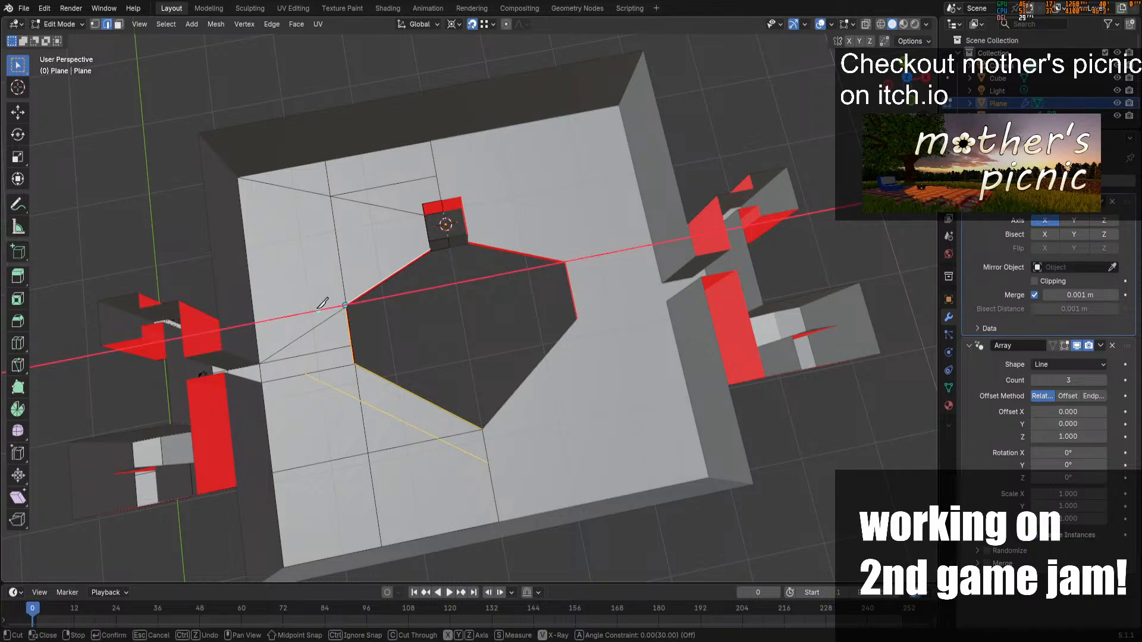
click(255, 323)
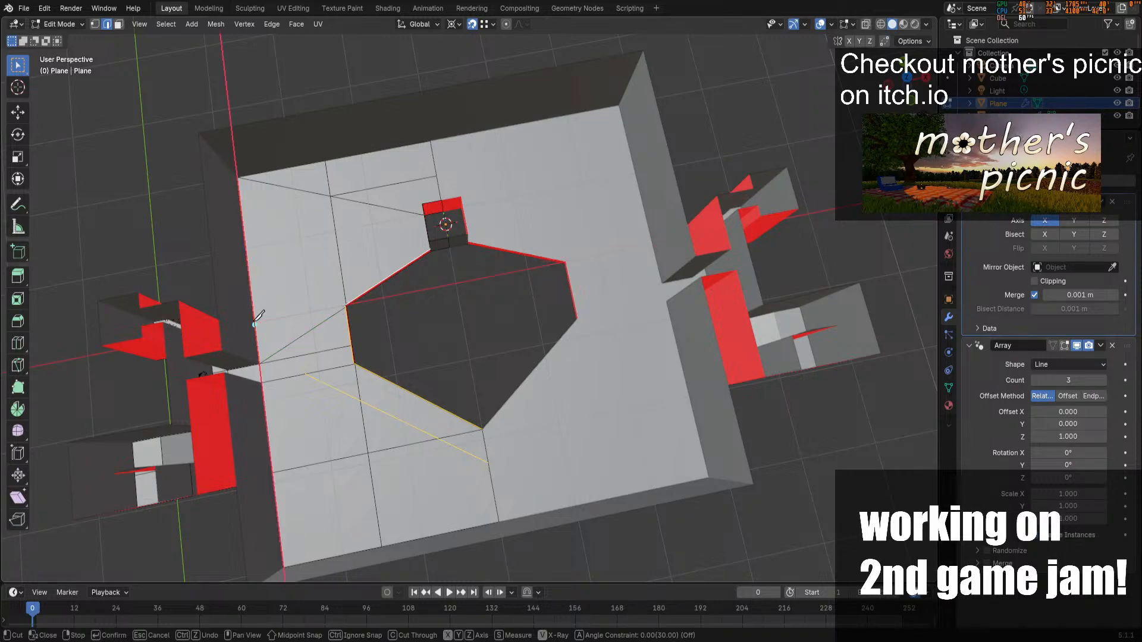
key(Escape)
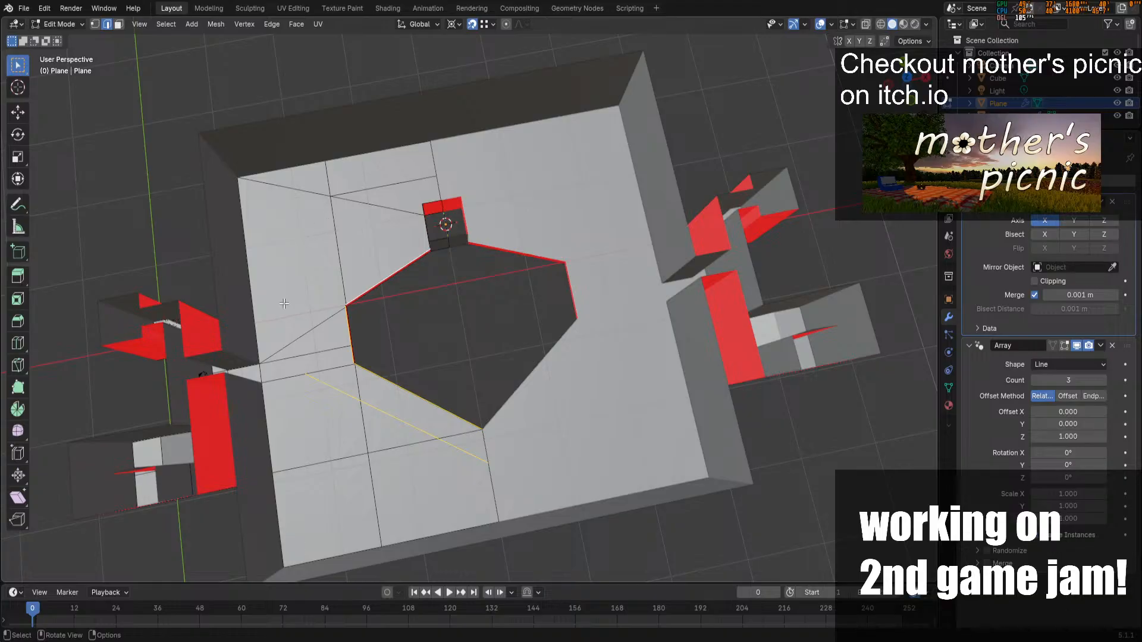
Knife-cut a straight edge from the hole's upper-left corner across the floor to its outer left edge
click(349, 309)
key(k)
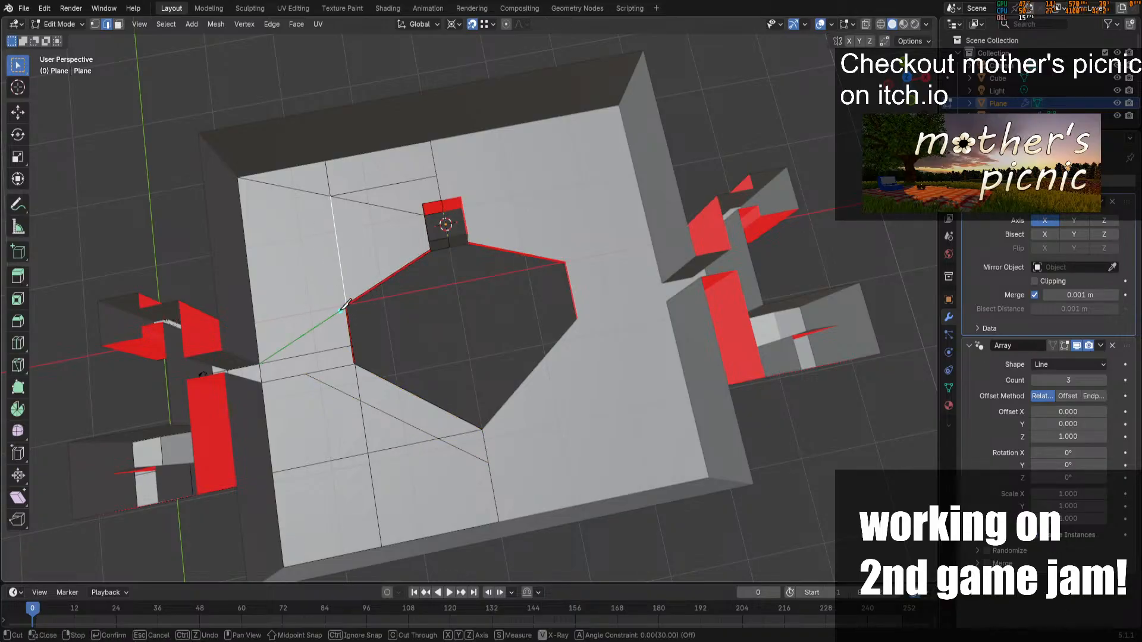
click(347, 307)
click(254, 324)
key(Return)
Dissolve the old diagonal edge between the hole's upper-left corner and the side passage
click(315, 332)
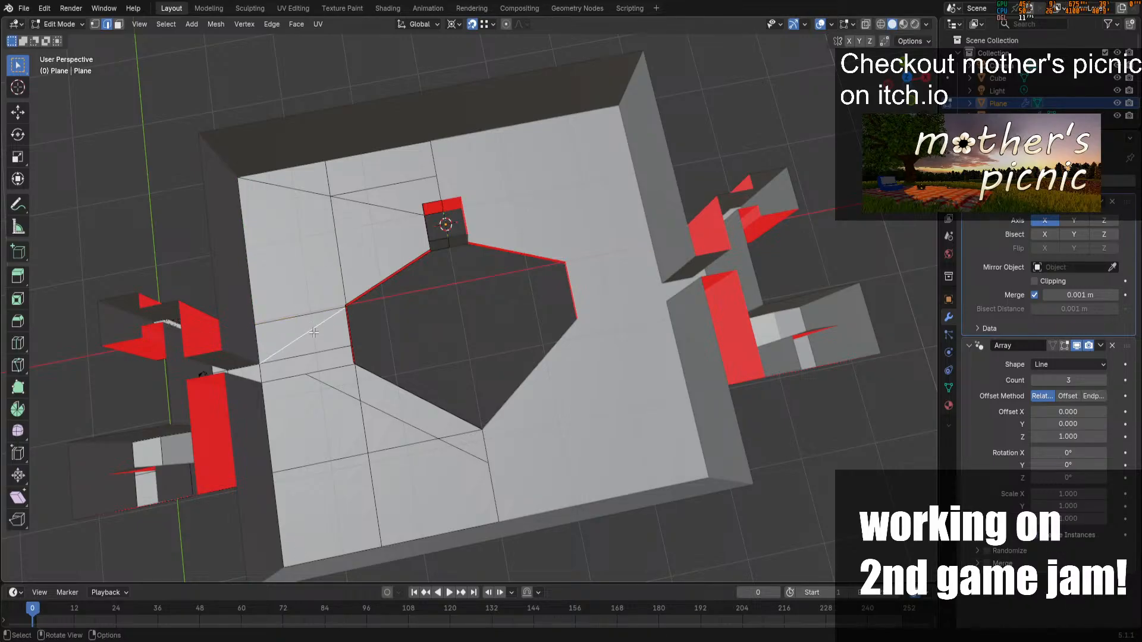
right_click(314, 332)
key(x)
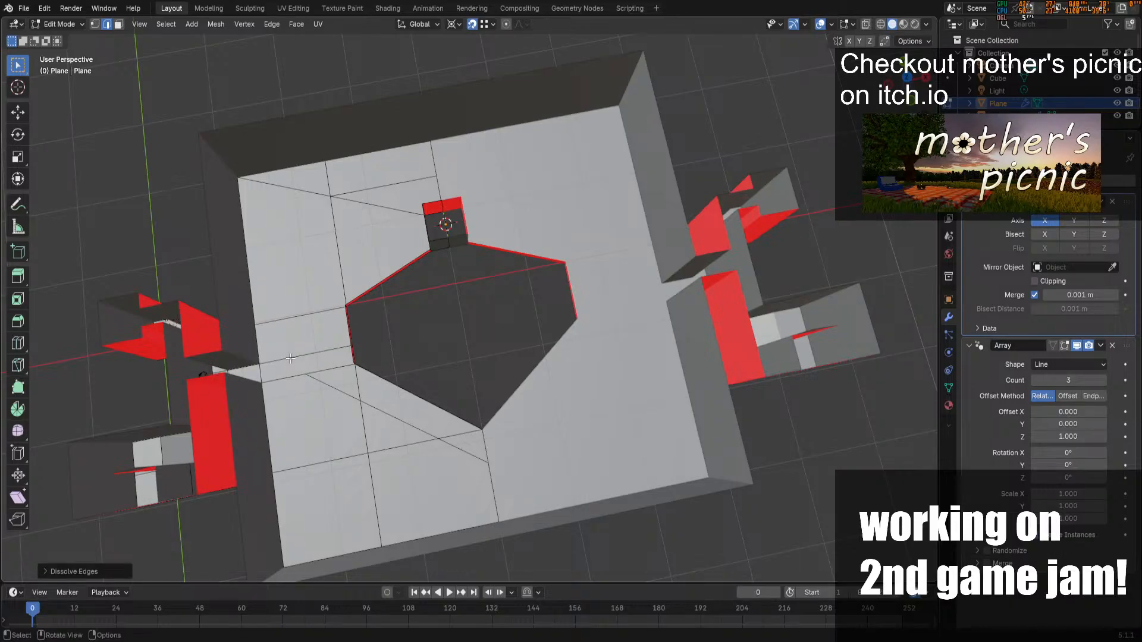
Knife-cut a connecting edge along Y from the lower diagonal cut's outer end to the edge at the hole's upper-left corner
key(k)
click(305, 374)
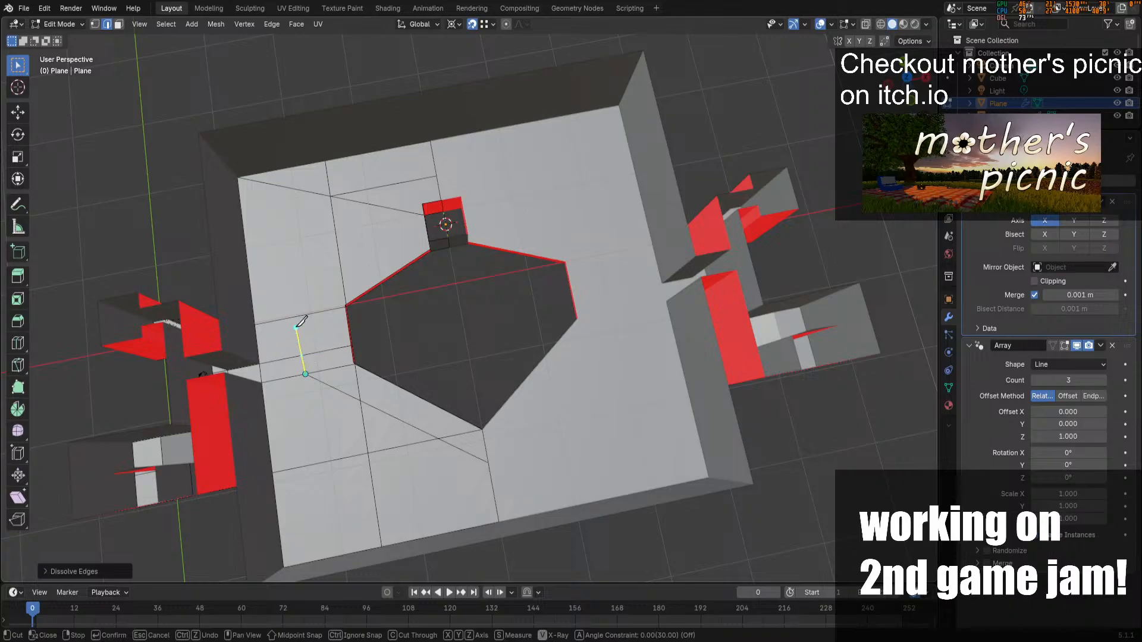
key(y)
key(y)
click(297, 316)
key(Return)
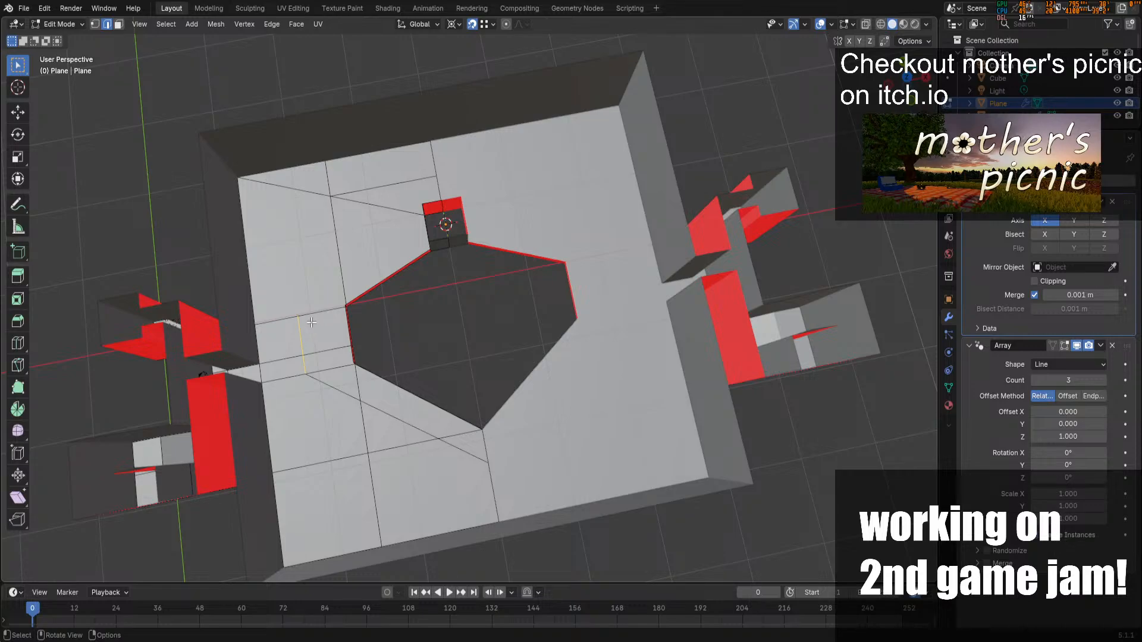
Try a knife cut from the connecting edge's upper end diagonally to the floor's centre line behind the square column
key(k)
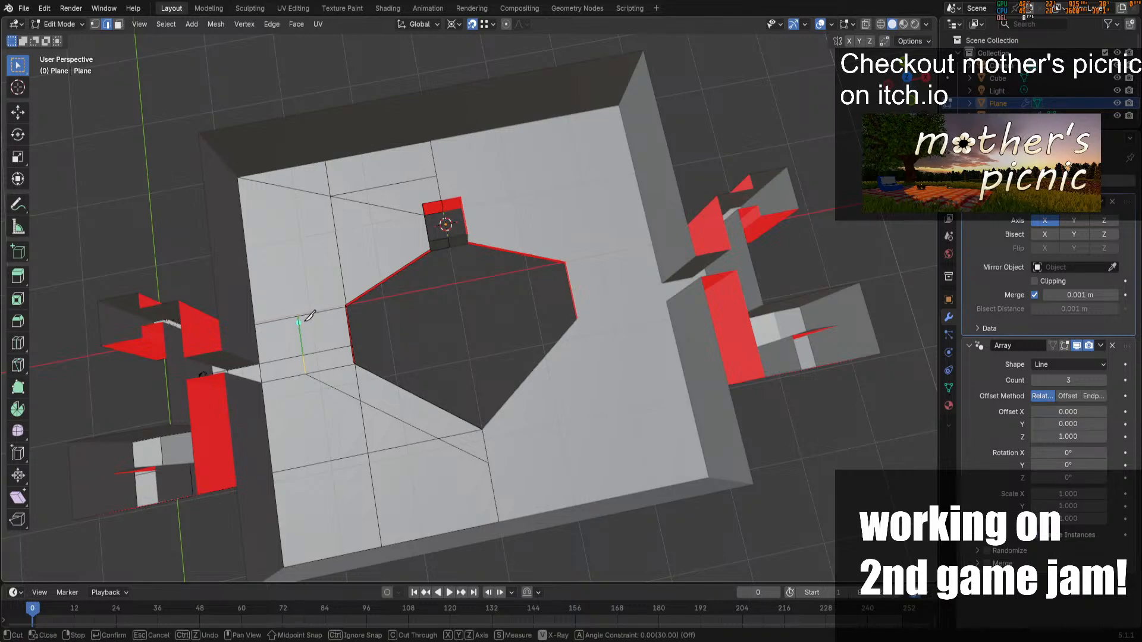
click(298, 316)
click(437, 175)
key(Return)
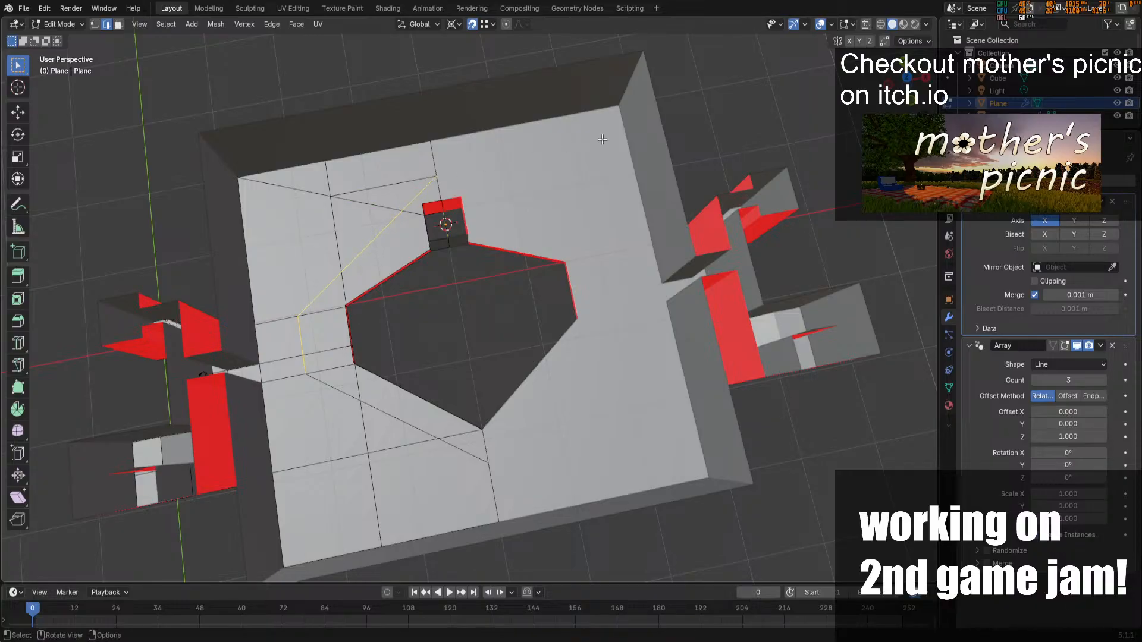
middle_drag(602, 140, 175, 236)
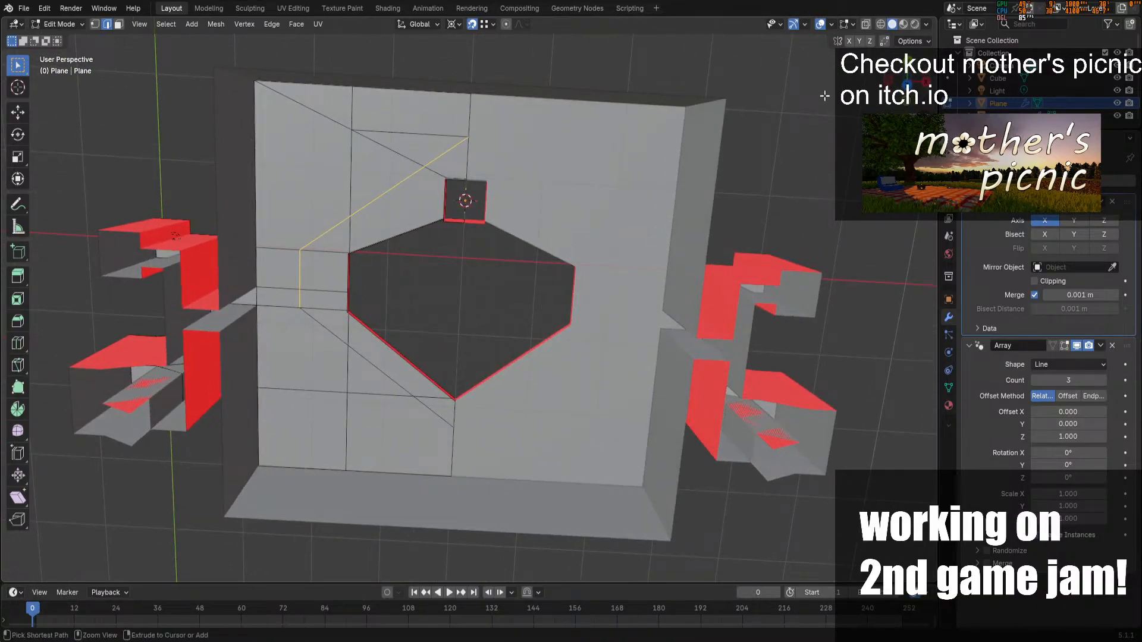
key(ctrl+z)
Knife-cut from the connecting edge's upper end diagonally to the middle of the short edge behind the column, ending at the back edge
key(k)
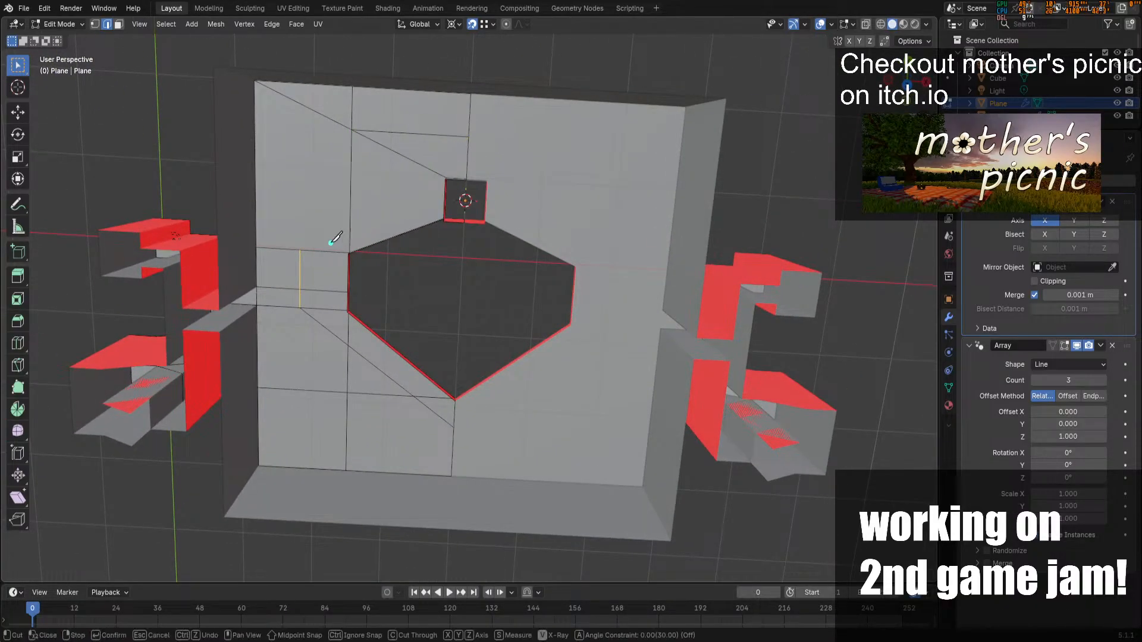
click(300, 249)
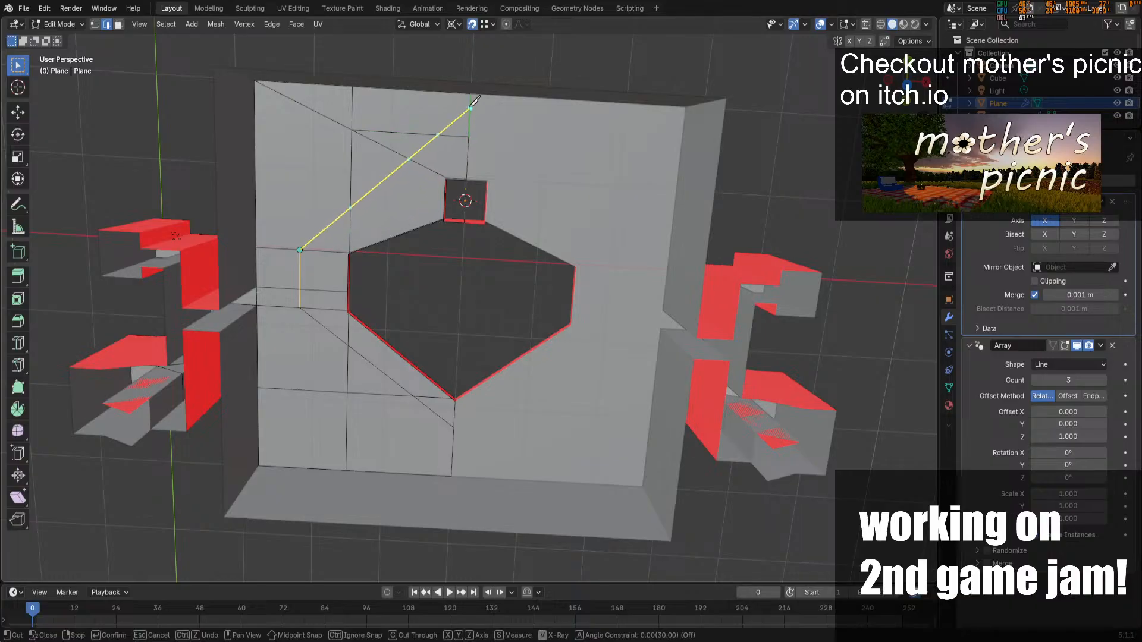
click(422, 134)
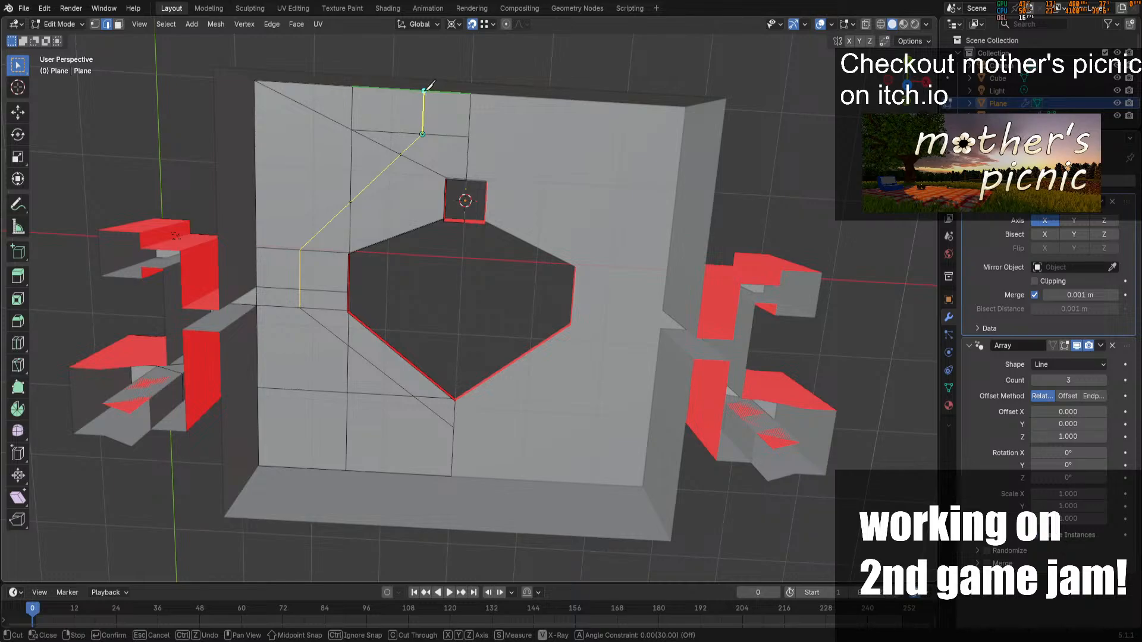
click(424, 90)
key(Return)
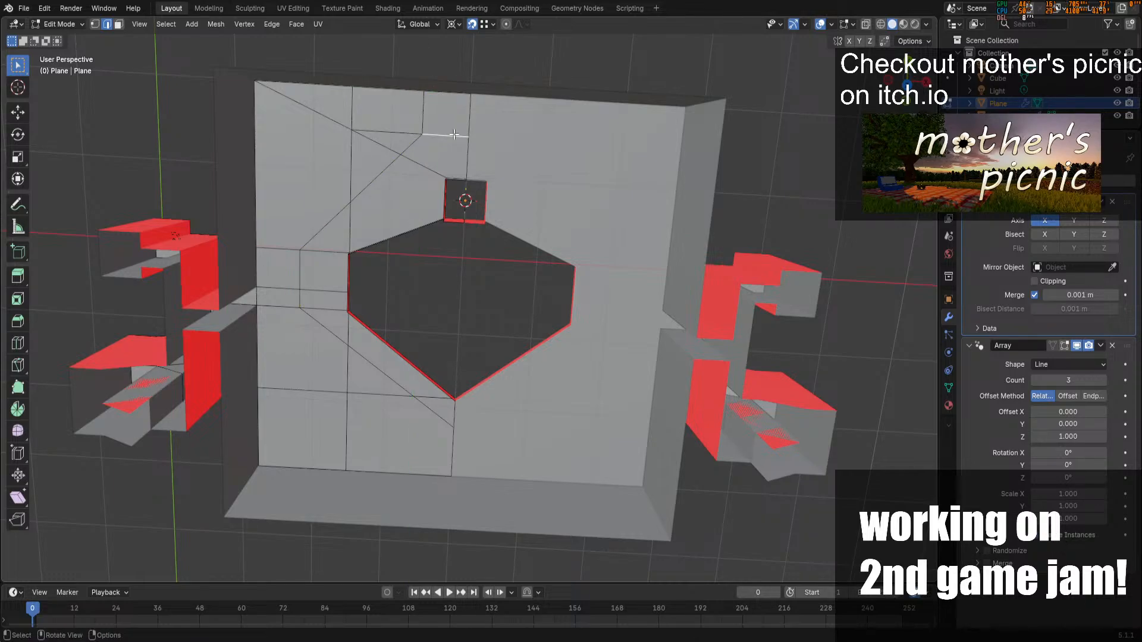
Extrude the upper and lower cut lines around the hole, including their straight end edges, 4.5 m along Z to form walls
key(shift)
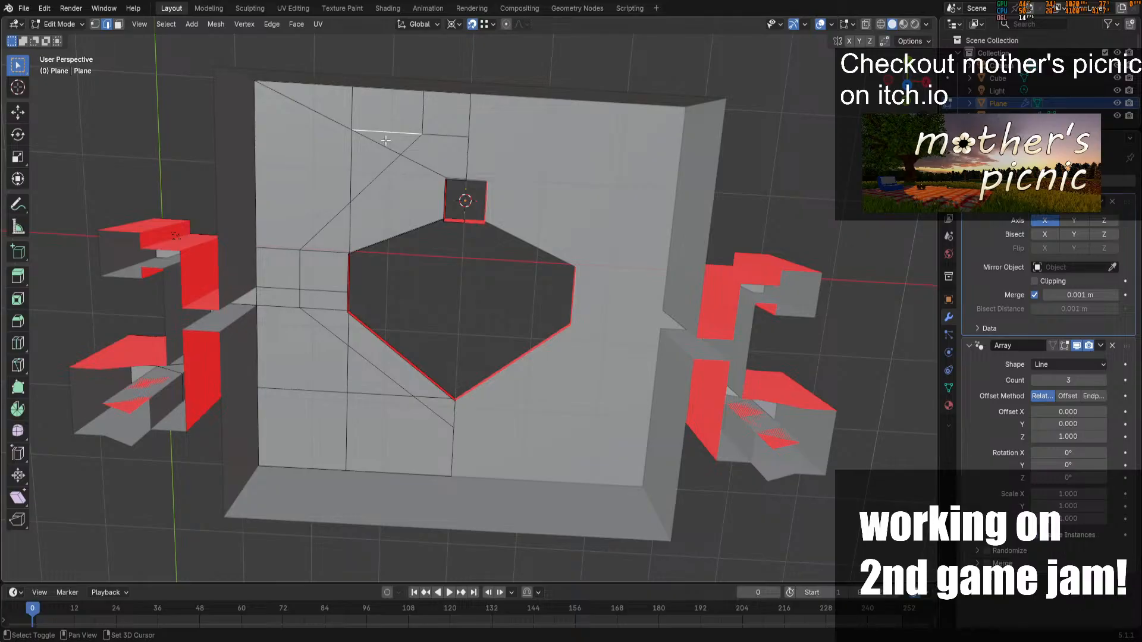
middle_drag(386, 141, 363, 214)
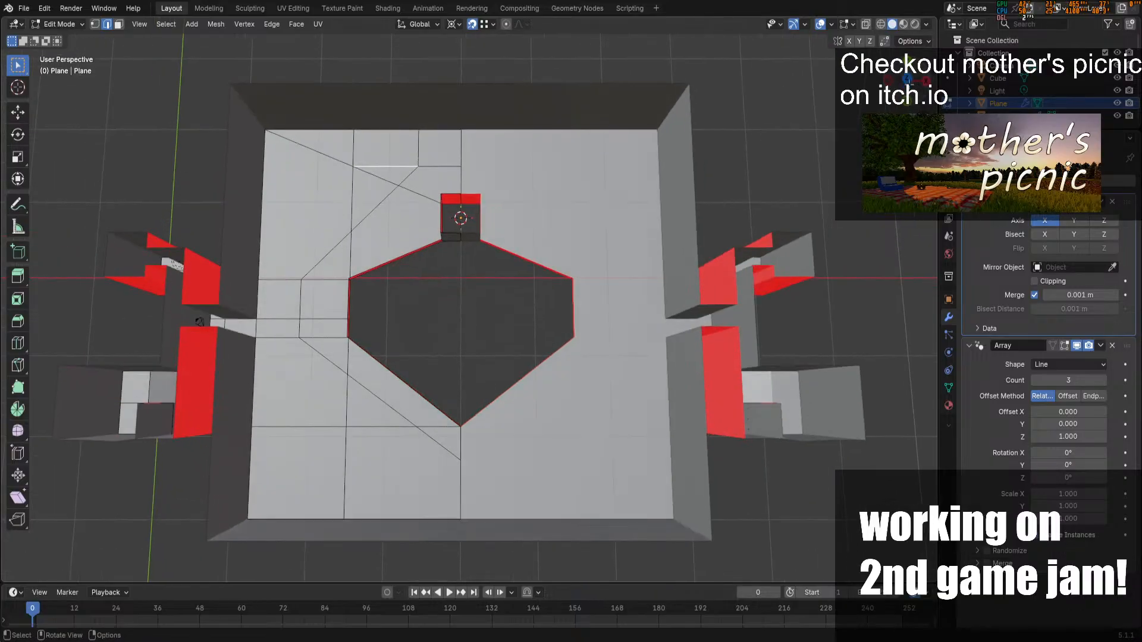
click(277, 285)
shift+click(330, 252)
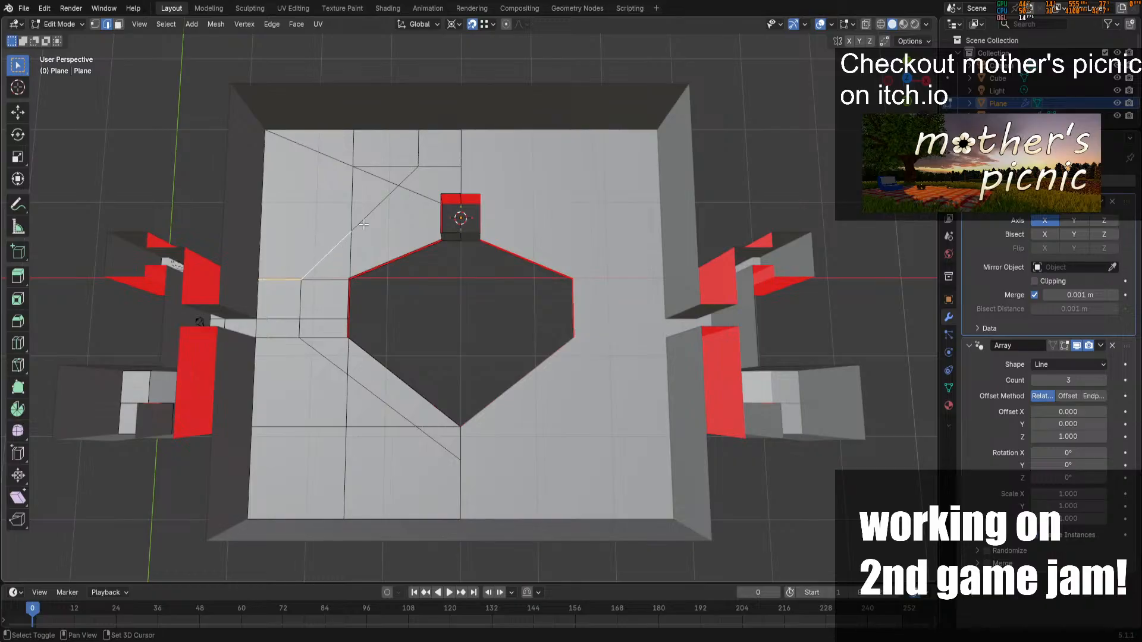
shift+click(383, 208)
shift+click(418, 152)
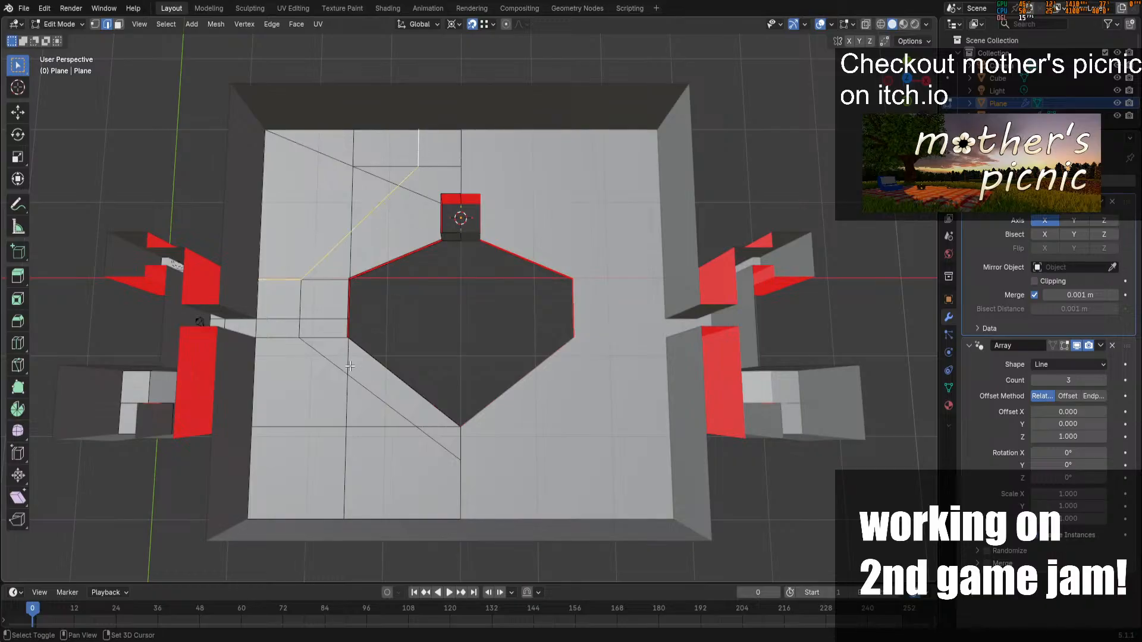
shift+click(283, 337)
shift+click(316, 351)
shift+click(368, 390)
shift+click(430, 437)
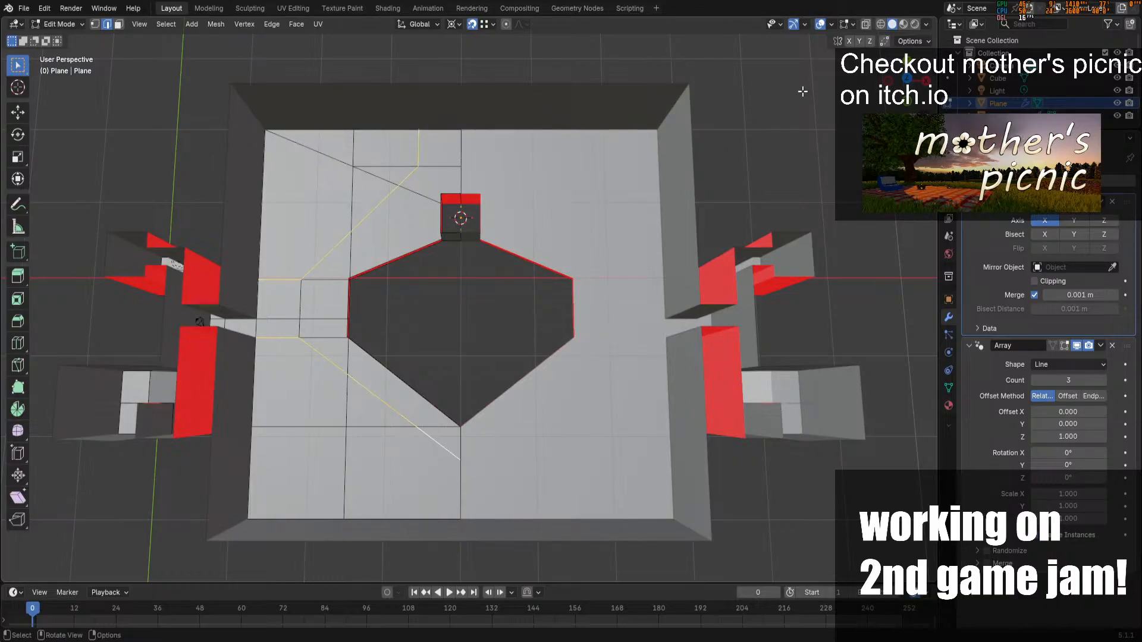
drag(895, 85, 794, 27)
key(e)
key(z)
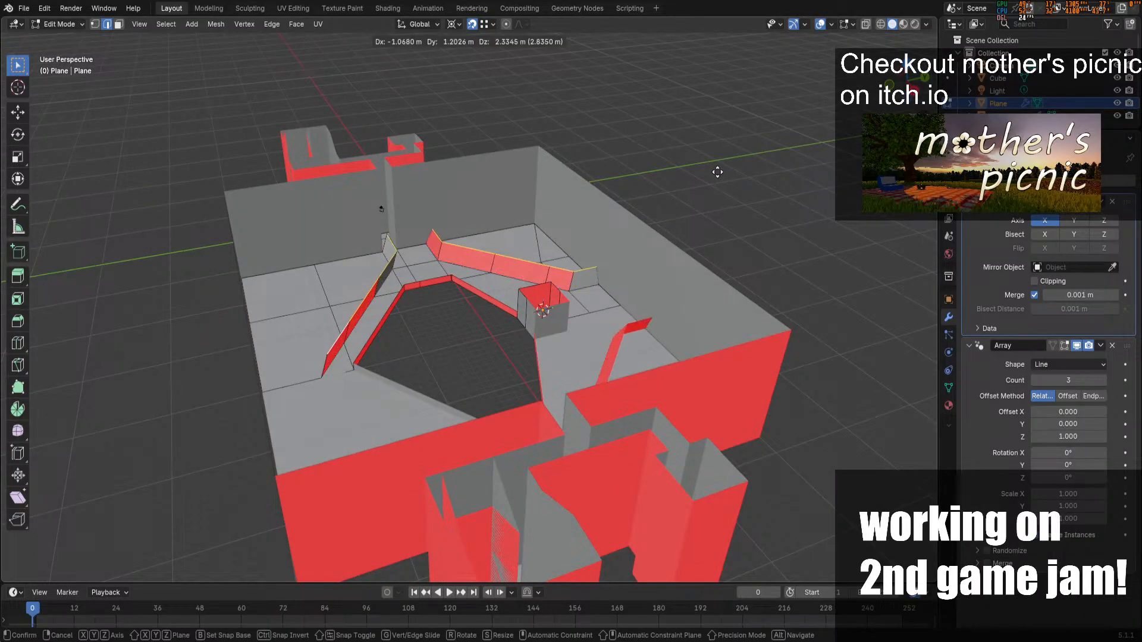
text(4.5)
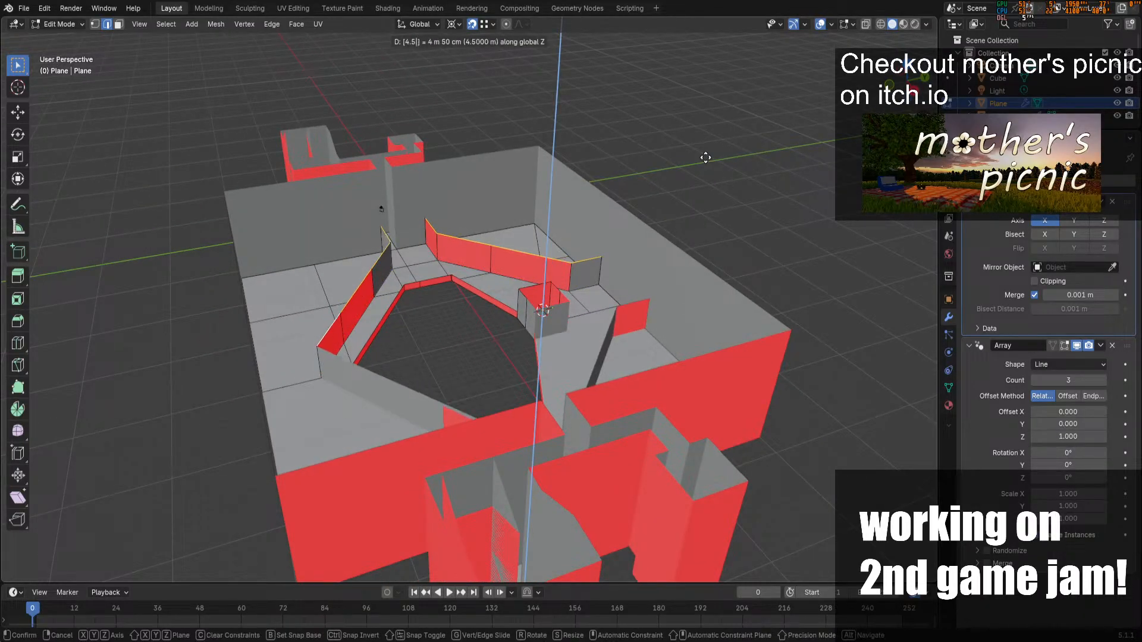
key(Return)
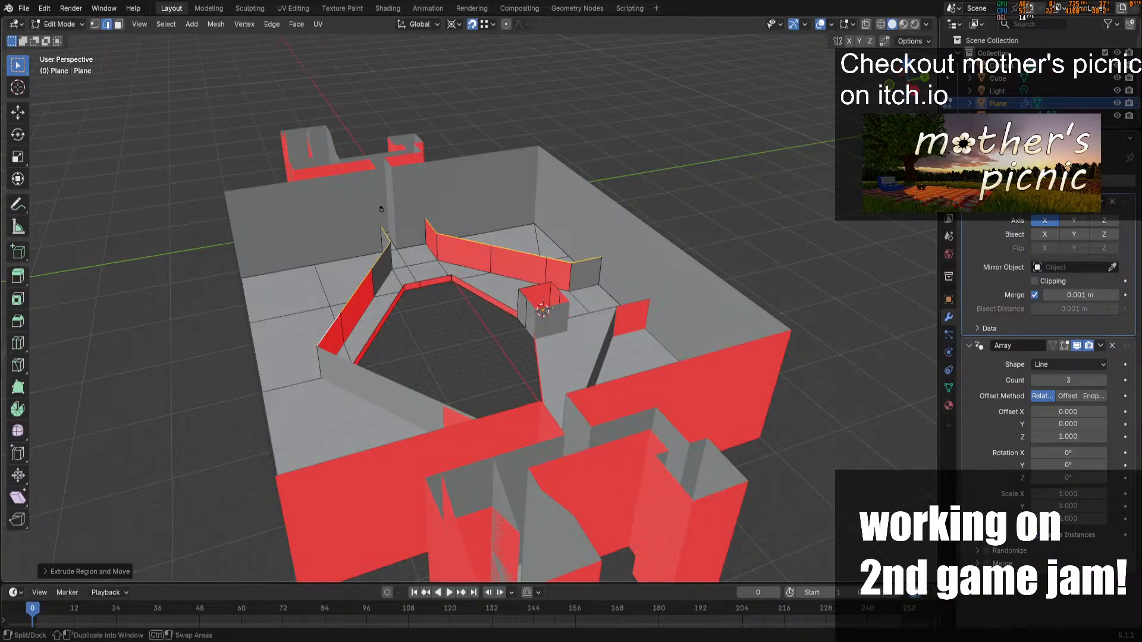
Examine the new interior walls on the stacked floors in Object Mode from several angles
middle_drag(705, 157, 837, 134)
key(Tab)
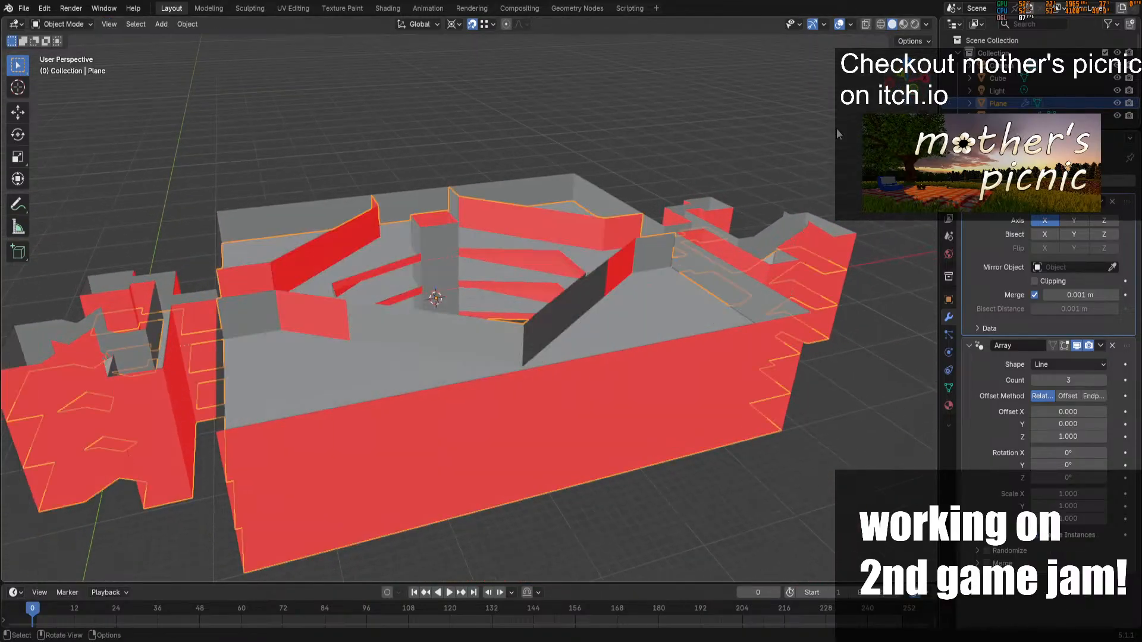
drag(898, 82, 903, 55)
key(Tab)
key(Tab)
scroll(528, 281, up, 4)
scroll(580, 266, down, 1)
drag(925, 129, 1099, 136)
scroll(580, 251, up, 8)
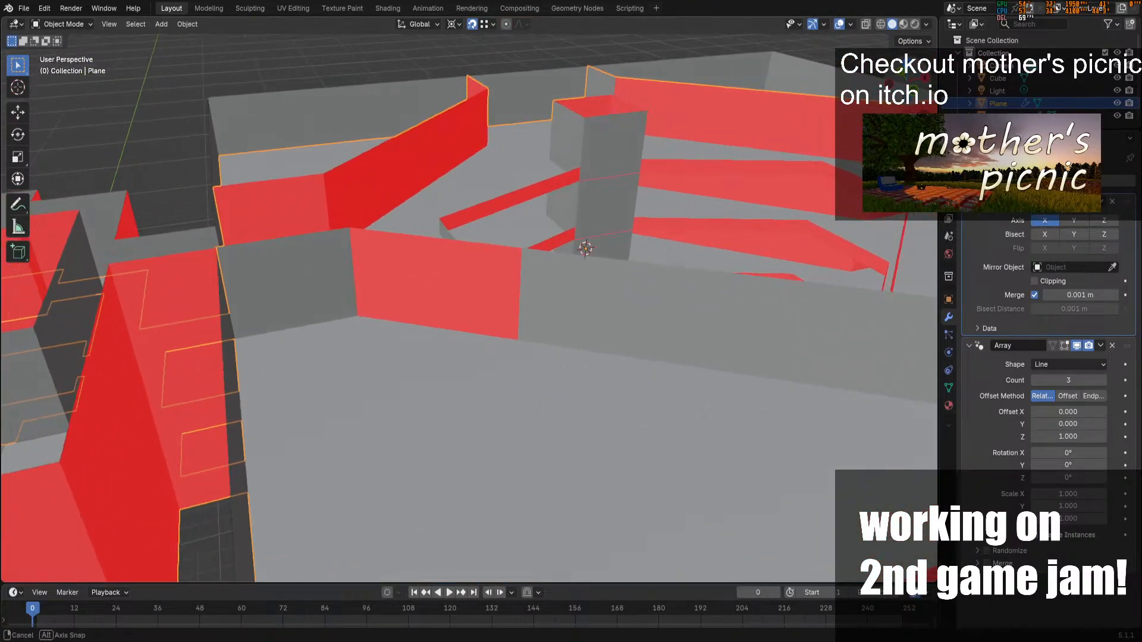
scroll(645, 288, down, 6)
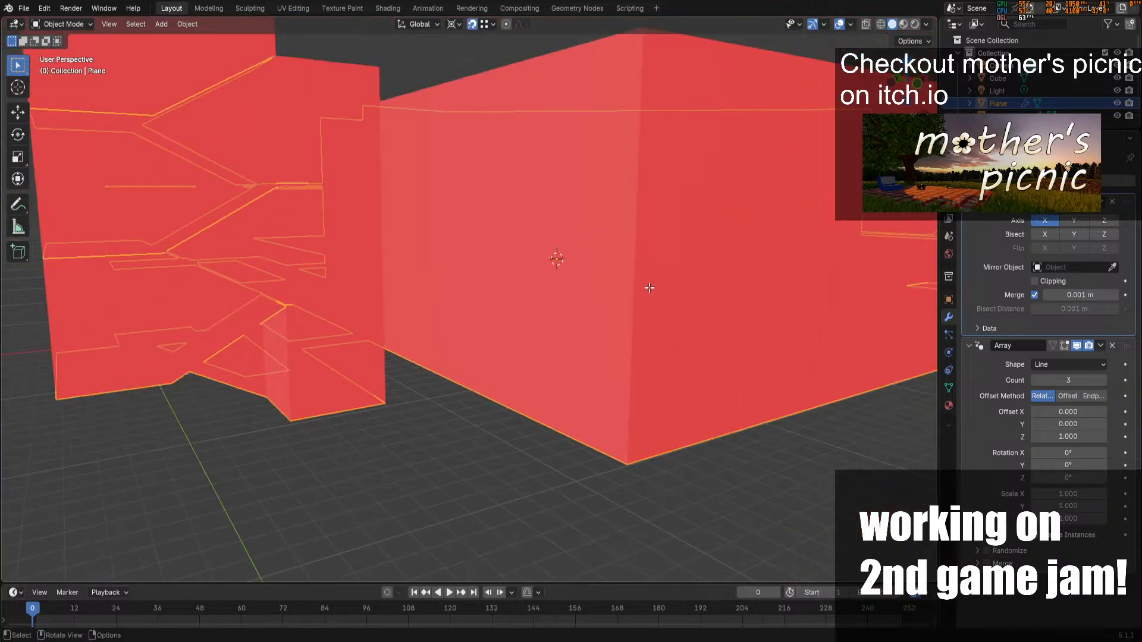
Hide the outer wall object Plane.001 to expose the stacked floors, and view them from the front and above
scroll(694, 226, down, 2)
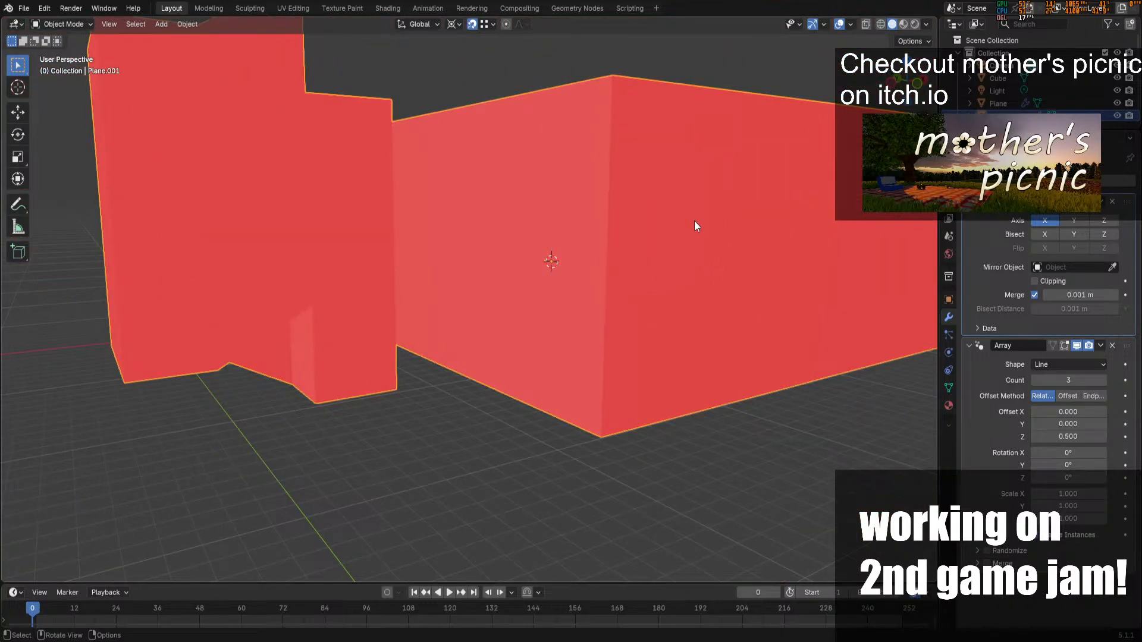
key(h)
mouse_move(571, 285)
middle_down()
mouse_move(592, 303)
mouse_move(562, 282)
middle_up()
key(KP_1)
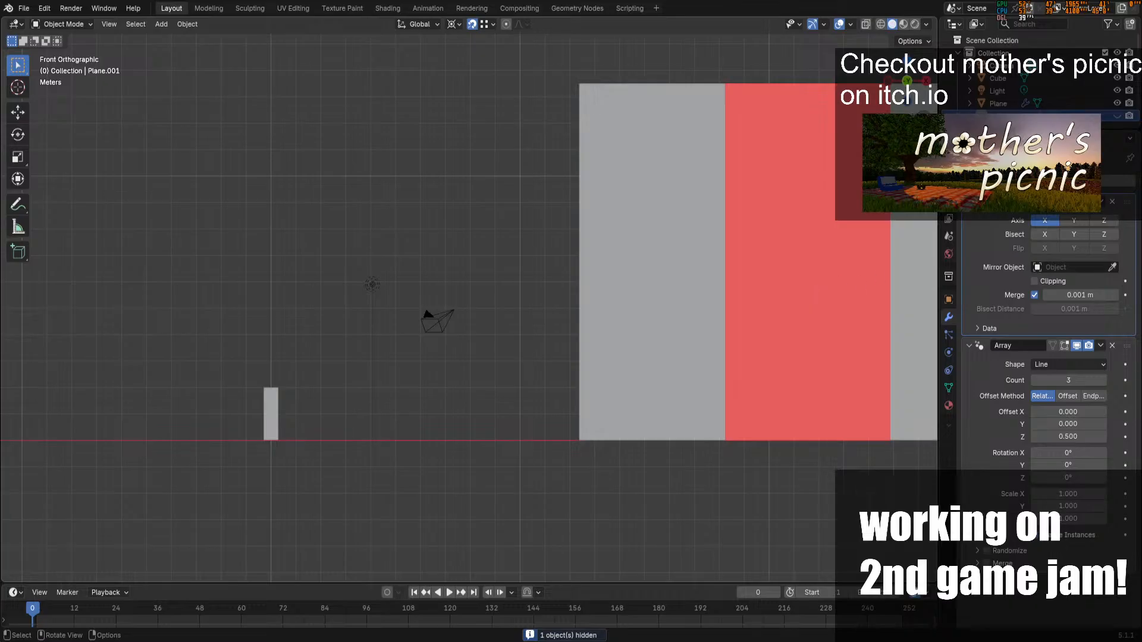
shift+middle_drag(821, 214, 548, 258)
middle_drag(728, 196, 719, 269)
scroll(716, 269, down, 5)
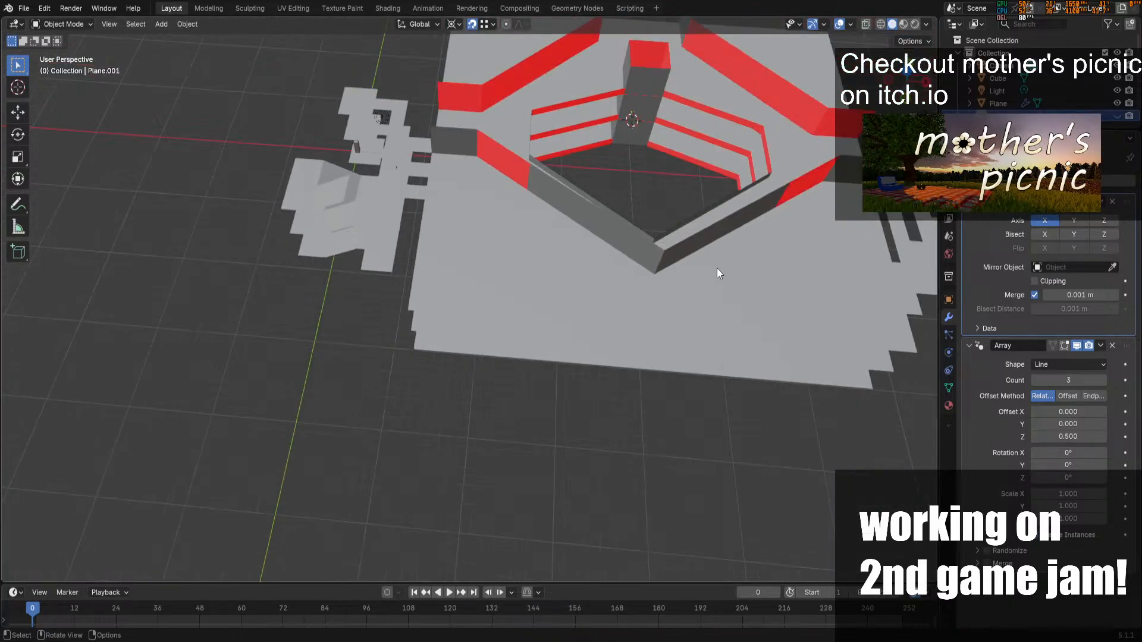
Open the floor object in Edit Mode and examine the face orientation of its interior walls from several angles
click(571, 201)
key(Tab)
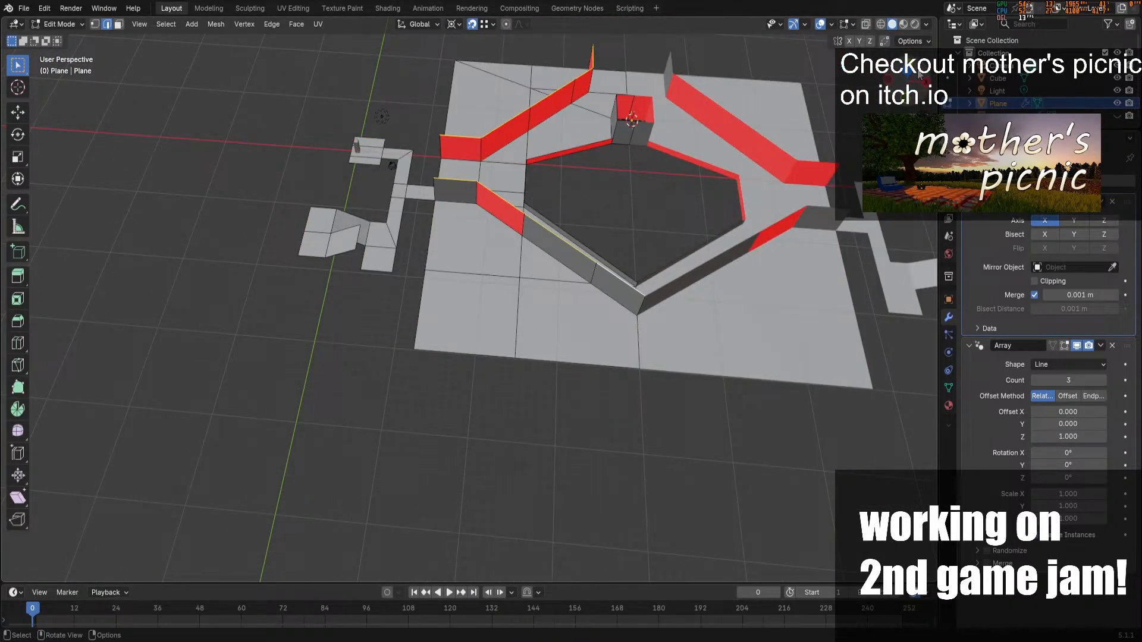
drag(918, 72, 918, 38)
middle_drag(571, 238, 577, 201)
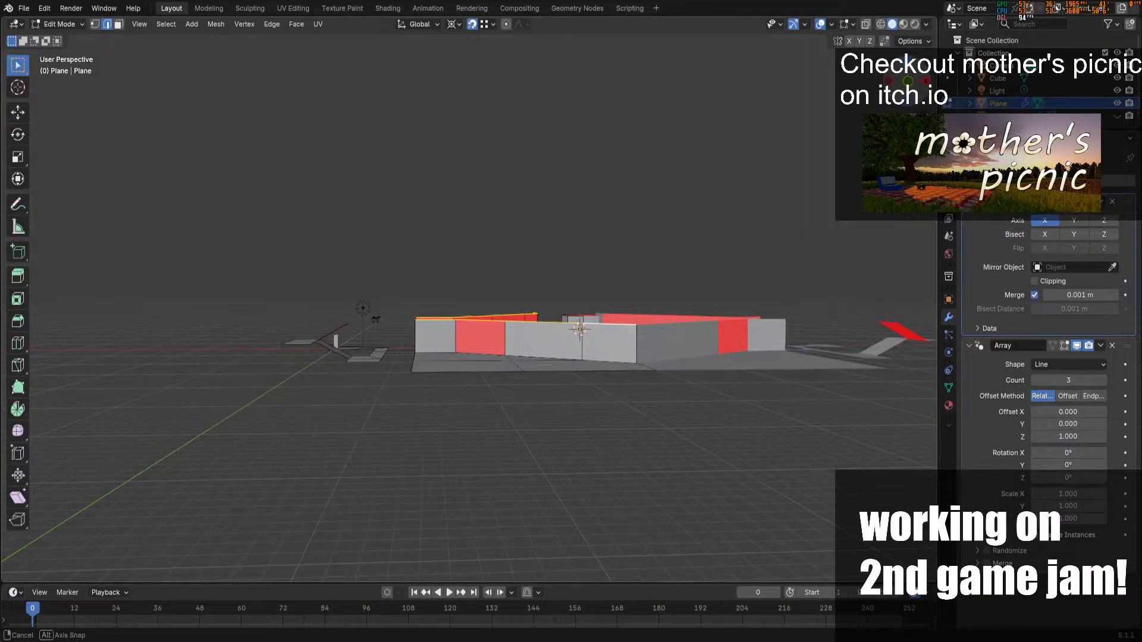
drag(916, 42, 918, 113)
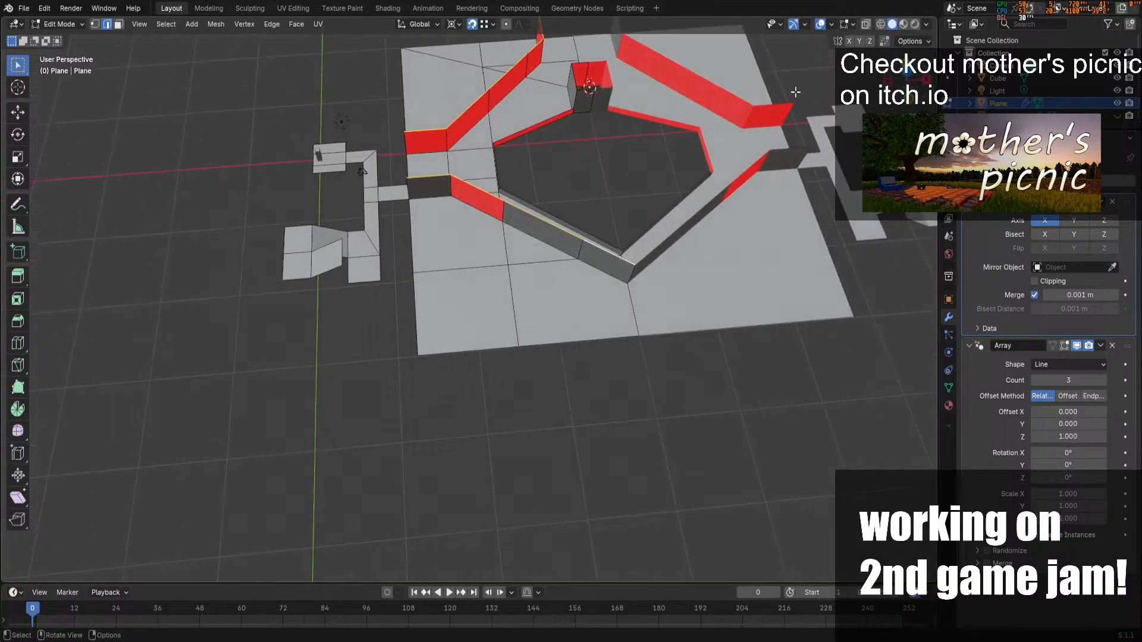
scroll(649, 183, up, 1)
key(a)
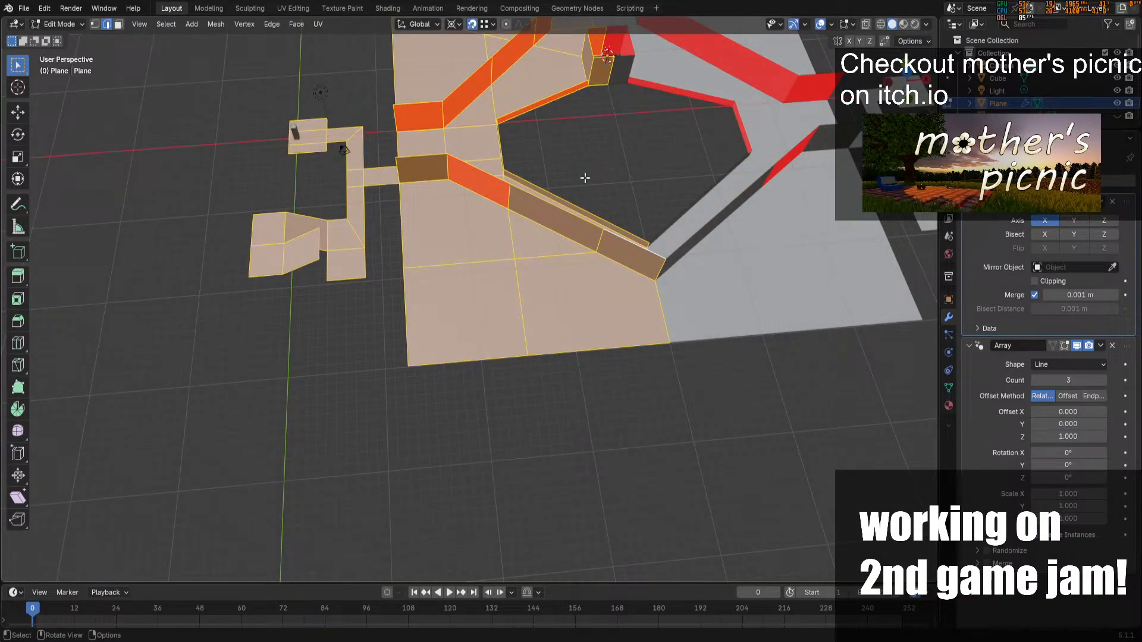
click(544, 187)
click(473, 190)
middle_drag(546, 178, 342, 193)
Recalculate Outside the normals of the single front wall face that faces opposite to its neighbours, near the corridor end
click(119, 25)
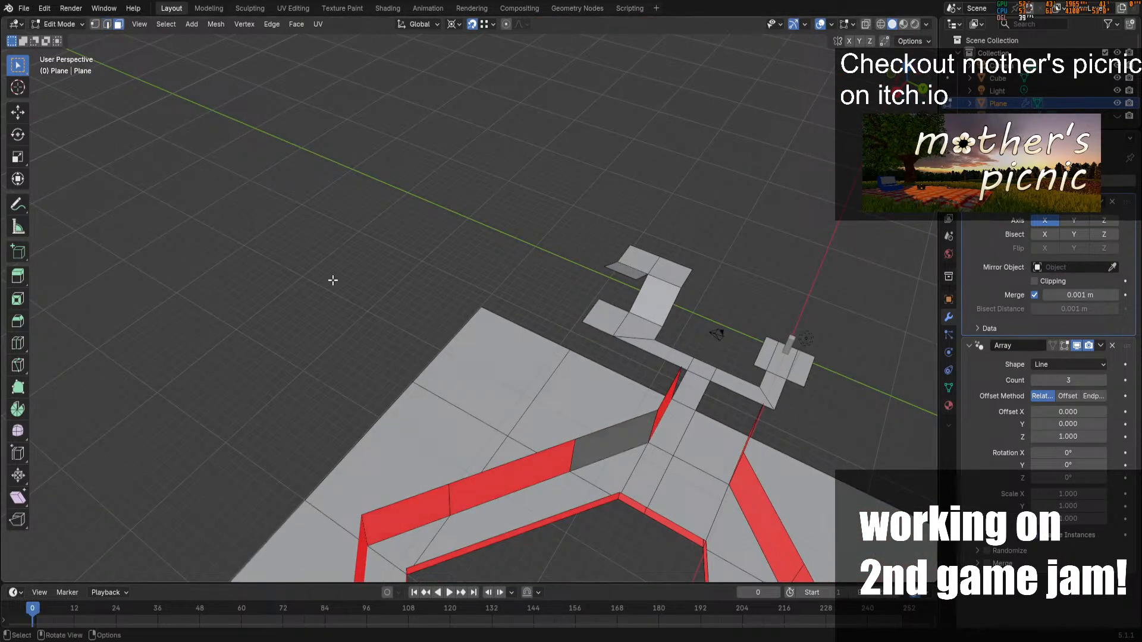
click(613, 435)
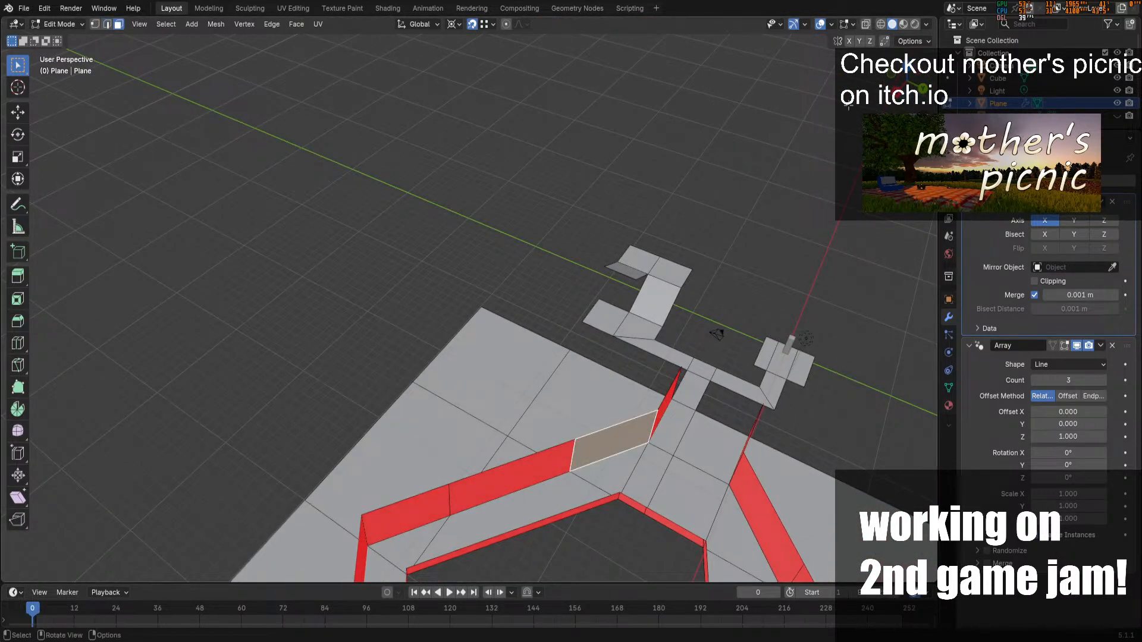
drag(907, 84, 922, 54)
middle_drag(708, 320, 718, 296)
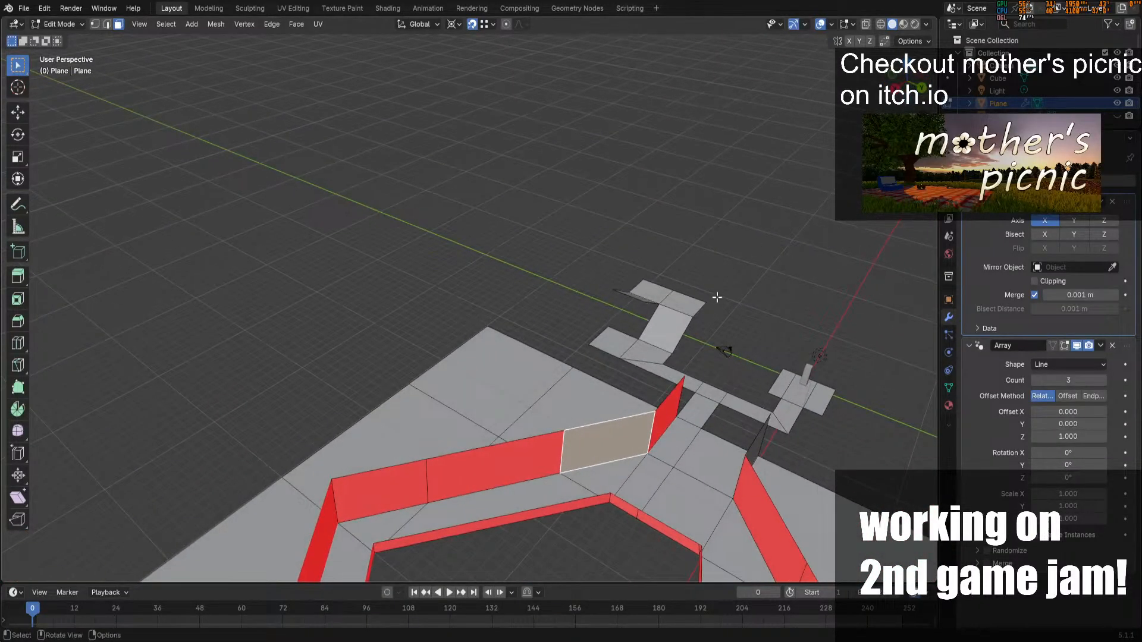
key(x)
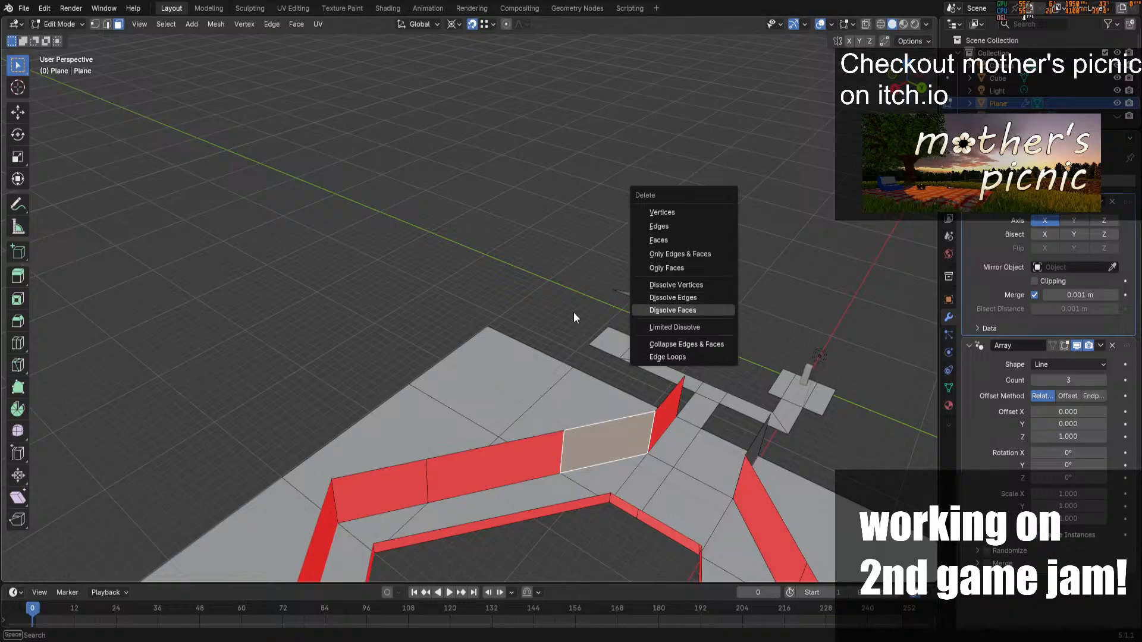
key(F3)
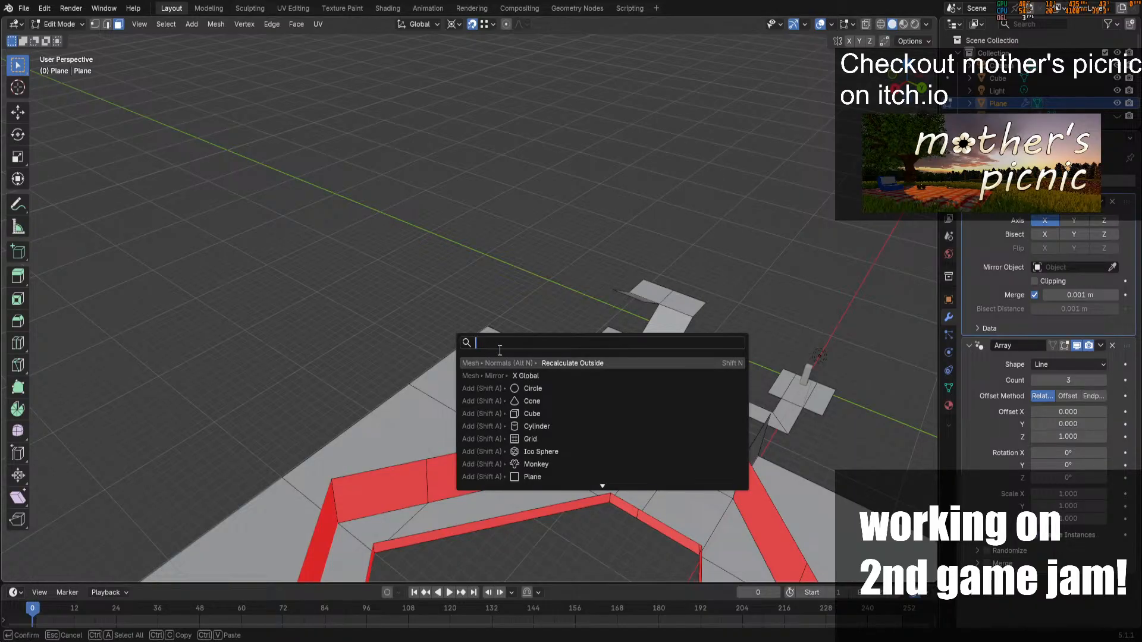
click(537, 362)
click(641, 313)
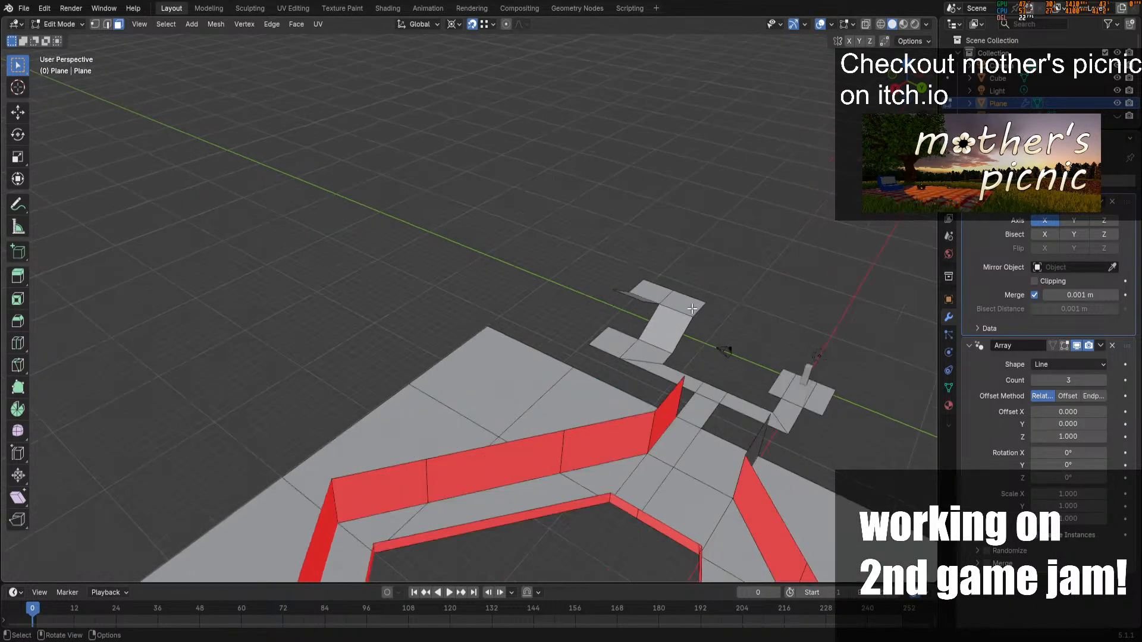
Flip the normals of the four front interior wall faces opposite the column, including the short end face
middle_drag(692, 308, 795, 251)
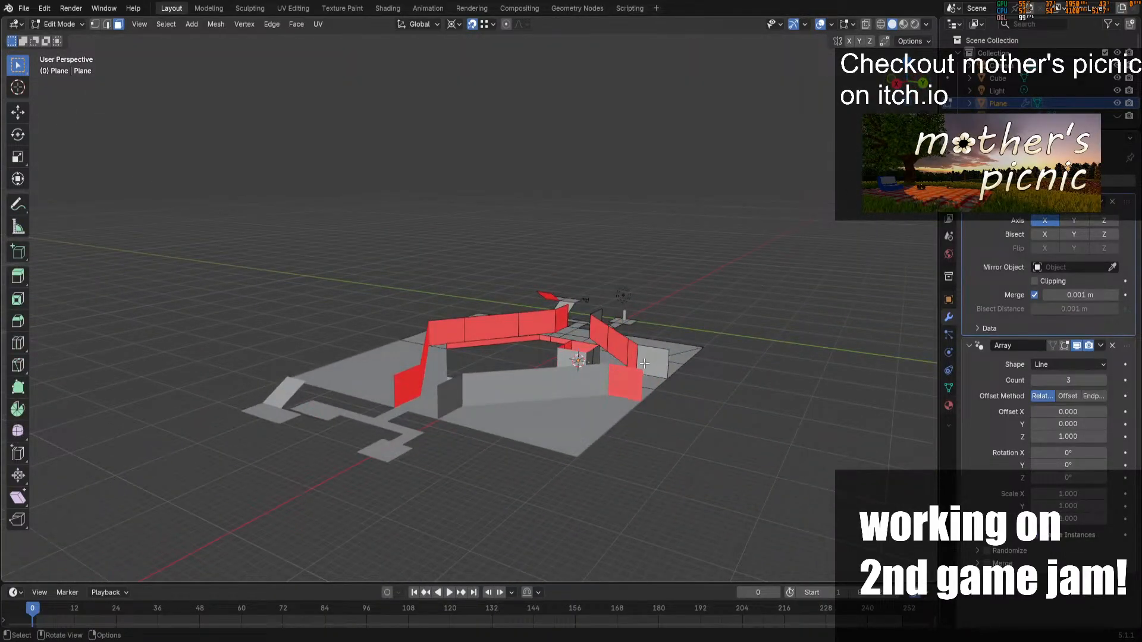
scroll(648, 359, up, 5)
middle_drag(662, 354, 699, 357)
shift+click(476, 342)
shift+click(548, 354)
shift+click(633, 365)
shift+click(688, 384)
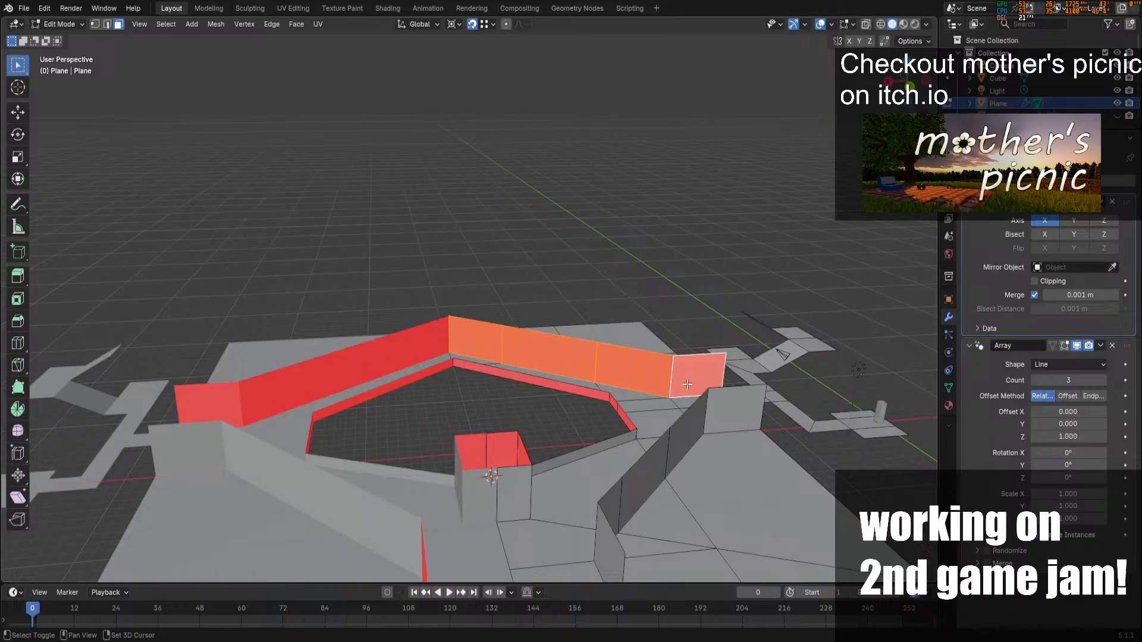
key(F3)
text(flip)
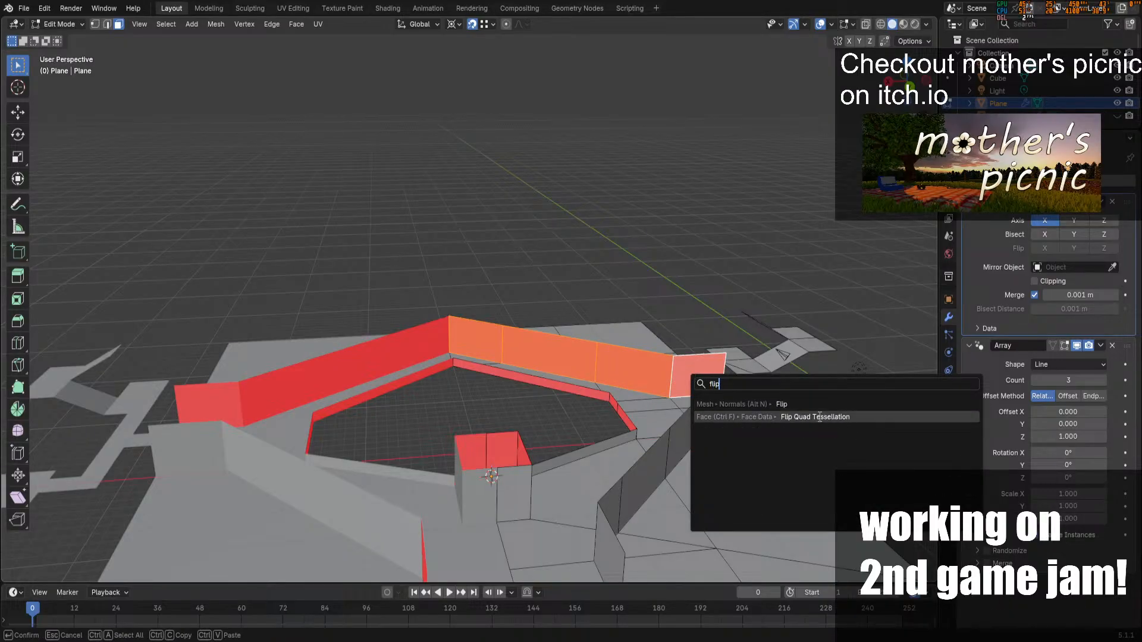
click(815, 404)
Flip the normals of the four rear interior wall faces on the column side, including the end face by the corridor
middle_drag(814, 403, 743, 344)
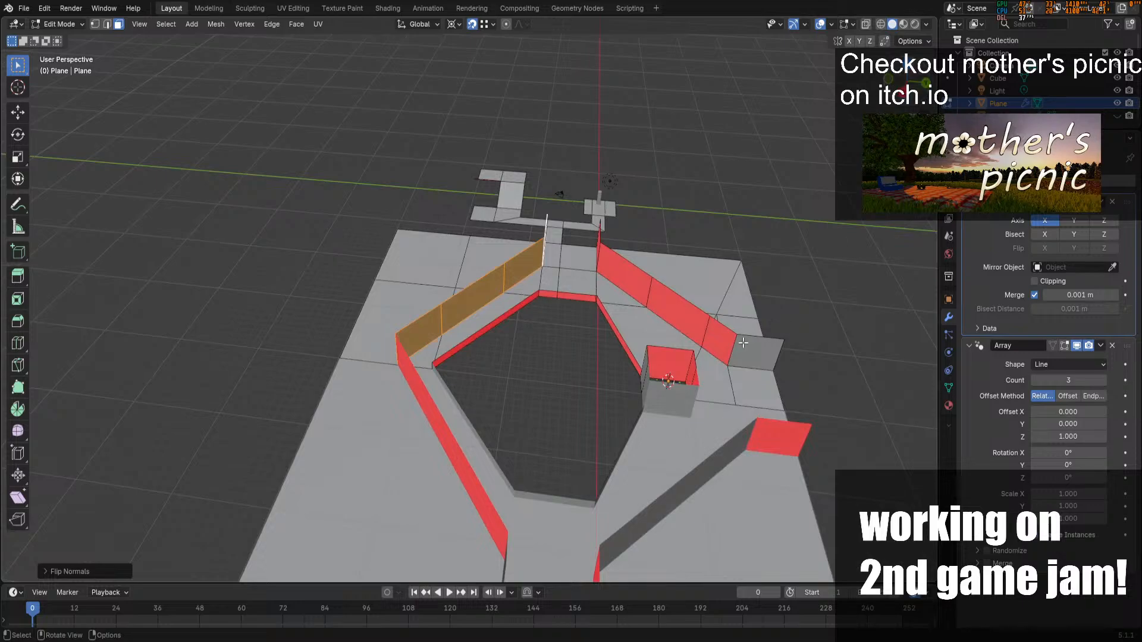
click(723, 346)
shift+click(678, 309)
shift+click(621, 274)
middle_drag(622, 275, 722, 275)
shift+click(515, 235)
key(F3)
click(591, 266)
Return to Object Mode and save the file
key(Tab)
middle_drag(493, 174, 261, 247)
key(ctrl+s)
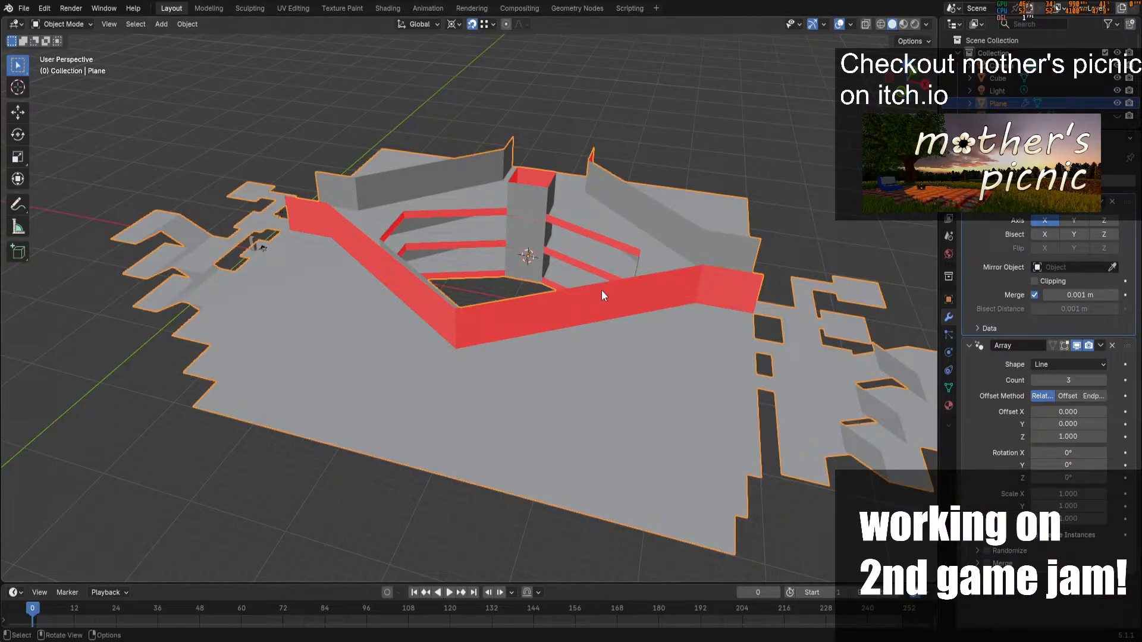
Inspect the stacked floors and corrected interior walls from above, and save office-layout.blend again
middle_drag(601, 290, 408, 91)
drag(925, 99, 809, 236)
mouse_move(905, 83)
mouse_down()
mouse_move(865, 72)
mouse_move(907, 51)
mouse_move(904, 104)
mouse_up()
scroll(654, 359, up, 6)
scroll(640, 361, down, 3)
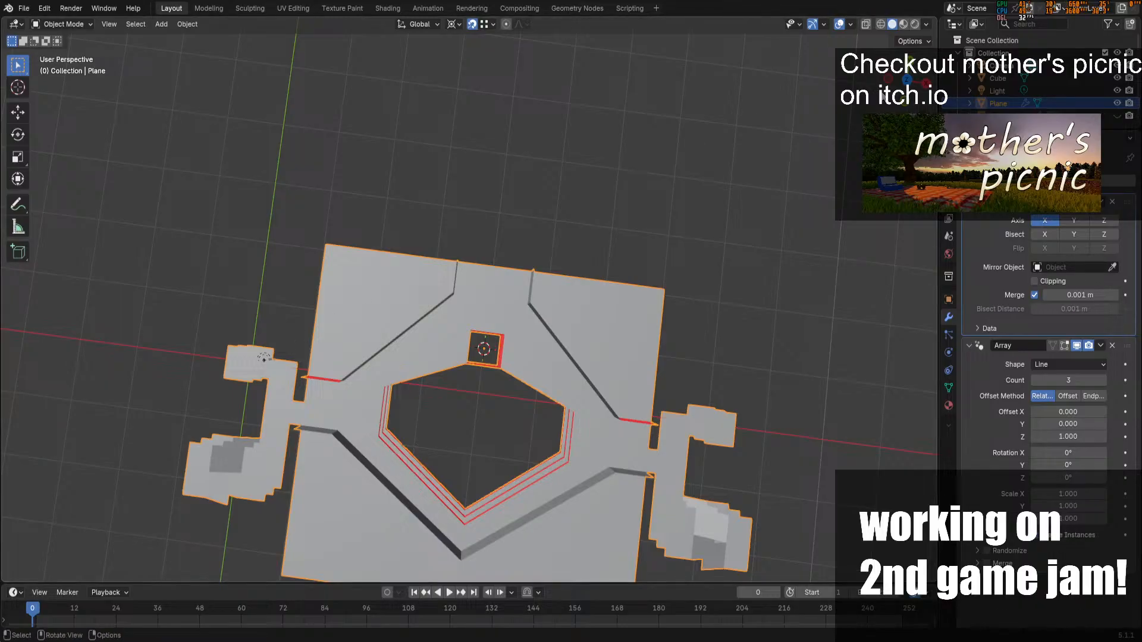
drag(903, 106, 907, 43)
key(ctrl+s)
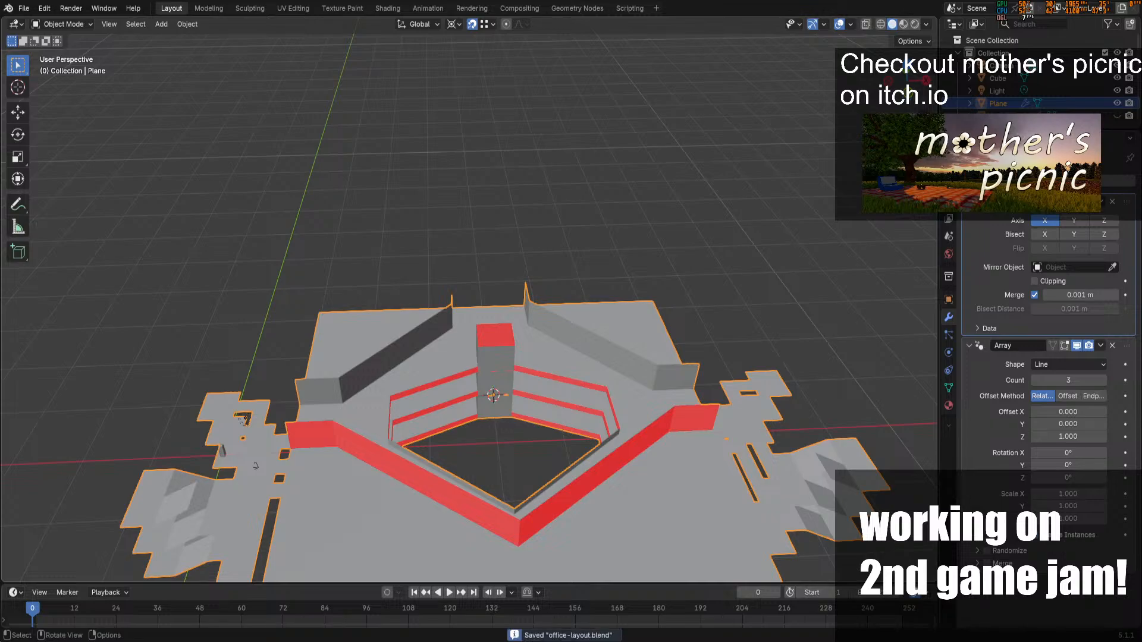
Examine the stacked floors from above, from below and in front orthographic view
middle_drag(761, 326, 690, 232)
middle_drag(655, 358, 651, 344)
mouse_move(909, 95)
mouse_down()
mouse_move(886, 161)
mouse_move(910, 100)
mouse_up()
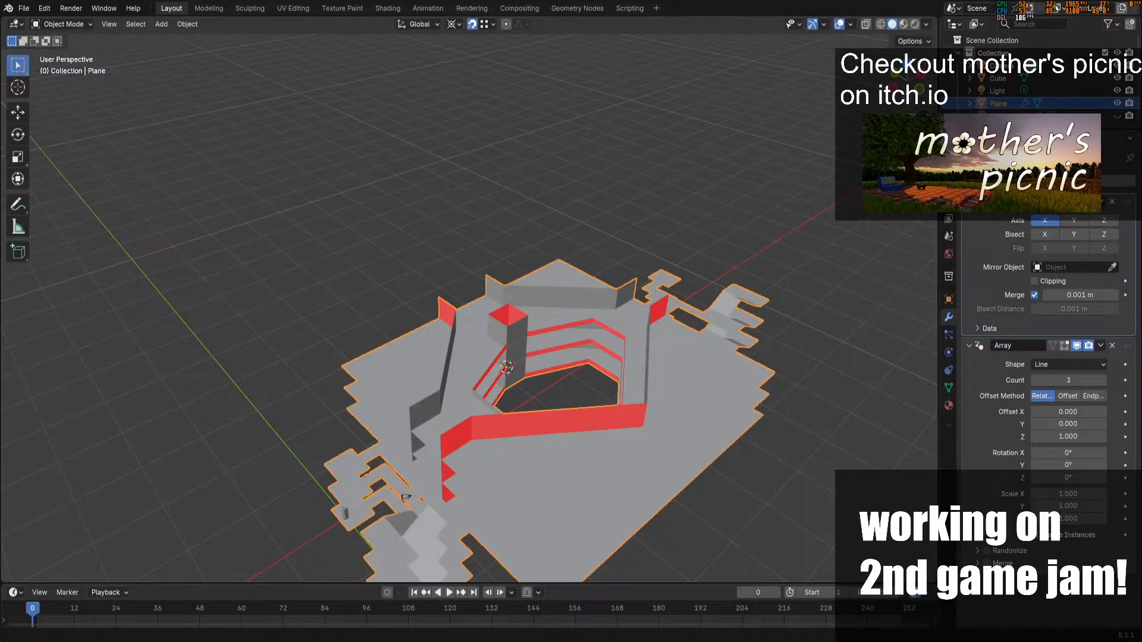
click(909, 95)
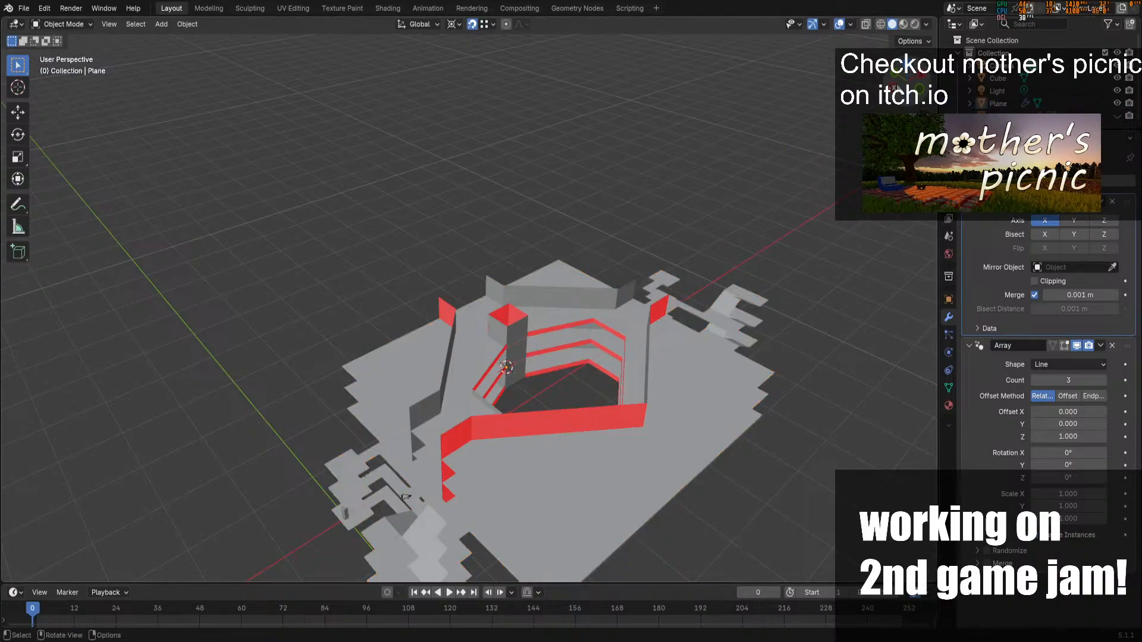
middle_drag(897, 88, 825, 139)
middle_drag(855, 221, 848, 190)
drag(910, 84, 913, 81)
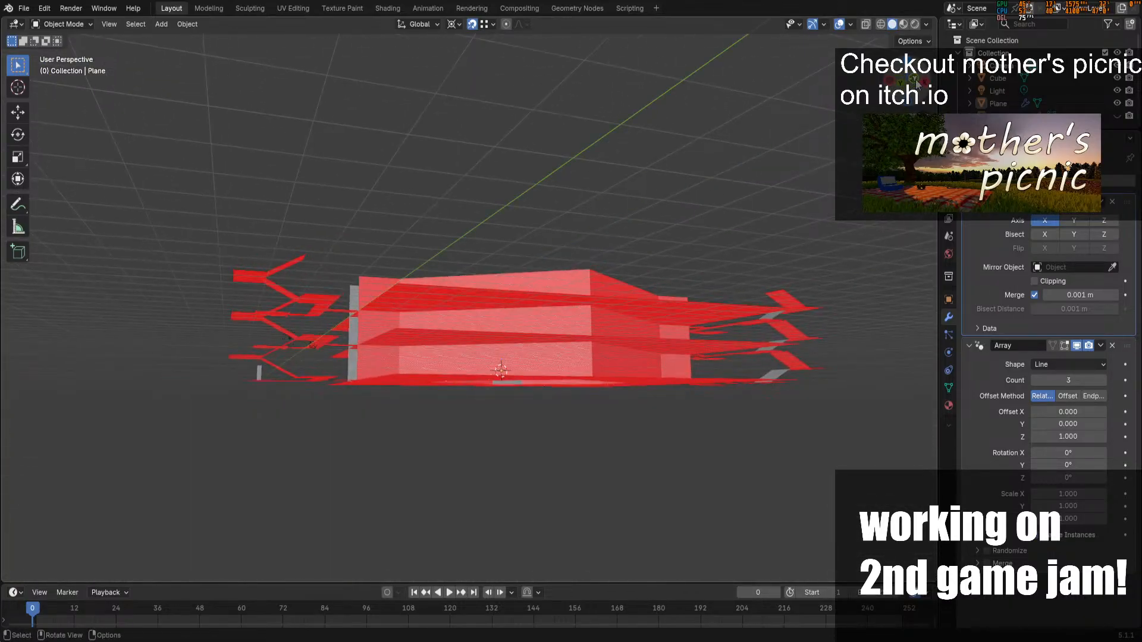
click(915, 81)
drag(926, 131, 924, 80)
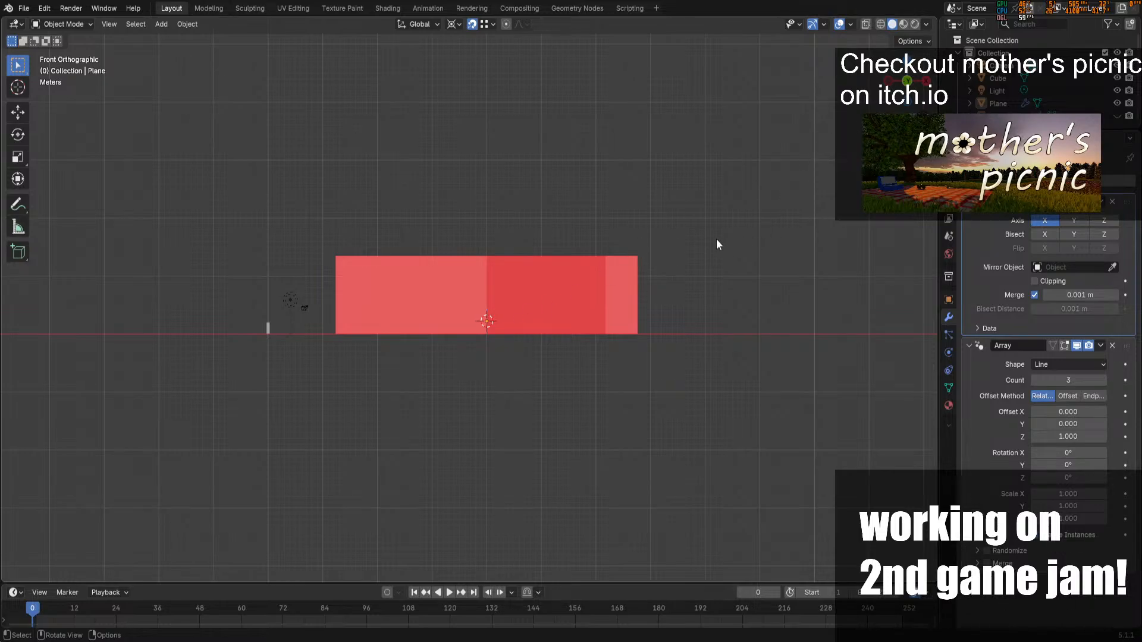
Select the stacked floor object, unhide the outer walls and view both objects from the front
click(568, 331)
drag(894, 67, 909, 92)
click(915, 85)
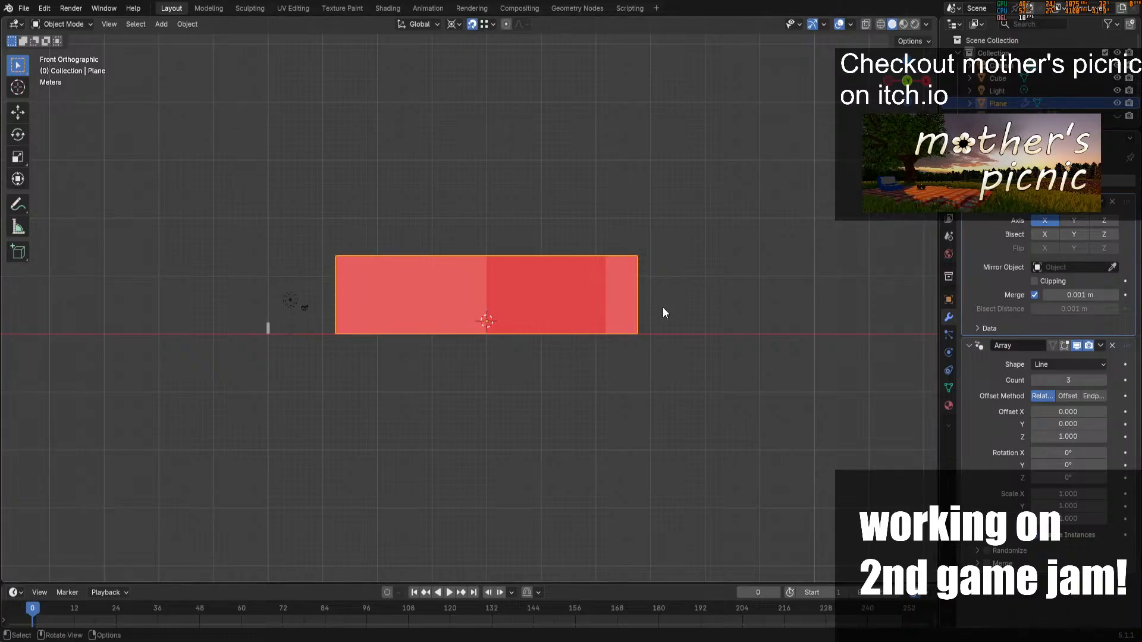
mouse_move(927, 85)
mouse_down()
mouse_move(948, 119)
mouse_move(919, 107)
mouse_move(914, 88)
mouse_up()
key(alt+h)
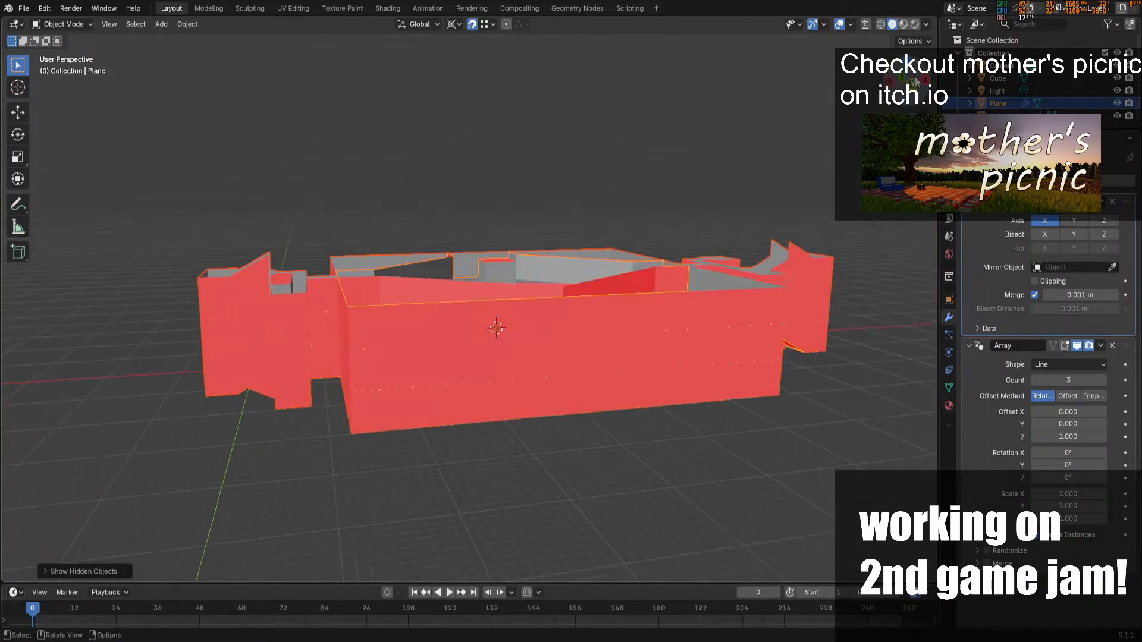
click(916, 86)
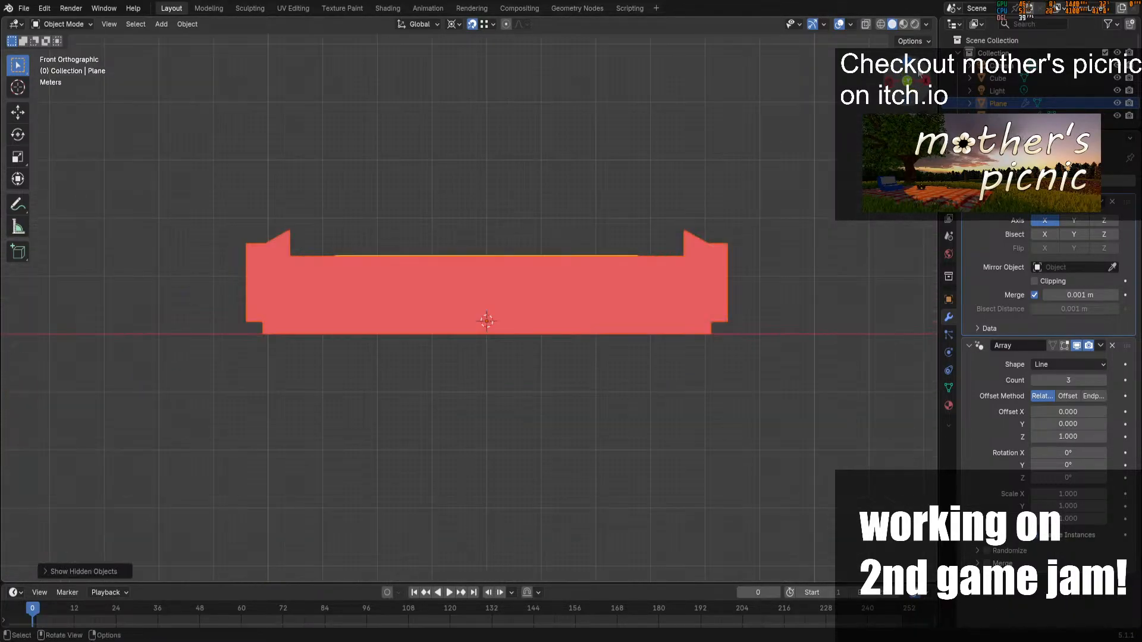
click(1075, 343)
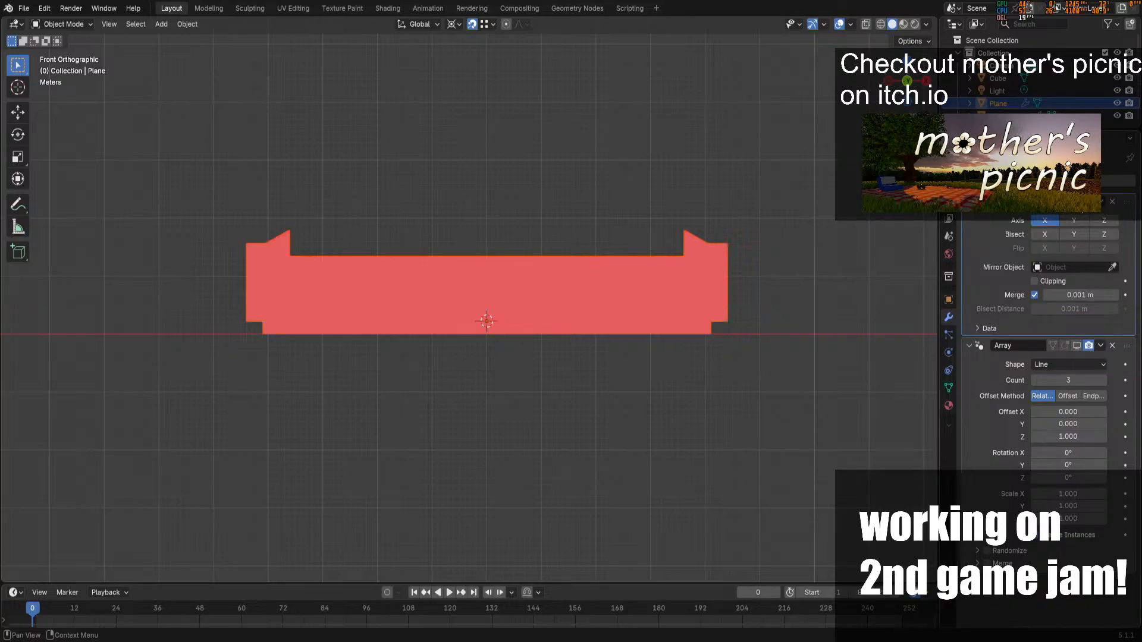
click(1076, 346)
drag(907, 81, 937, 132)
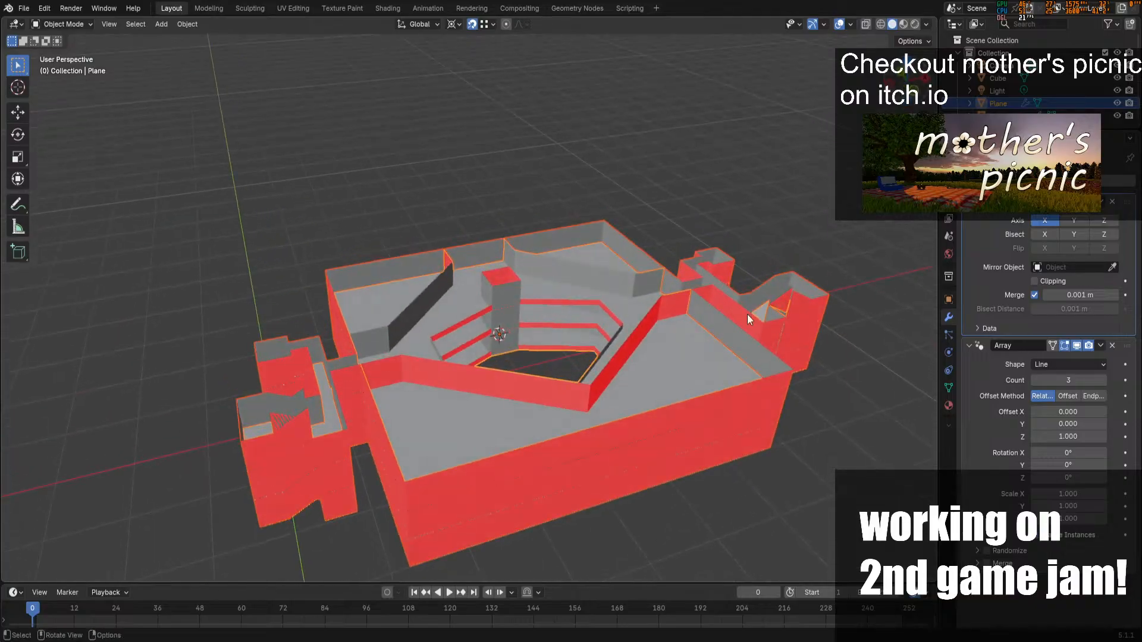
click(1075, 204)
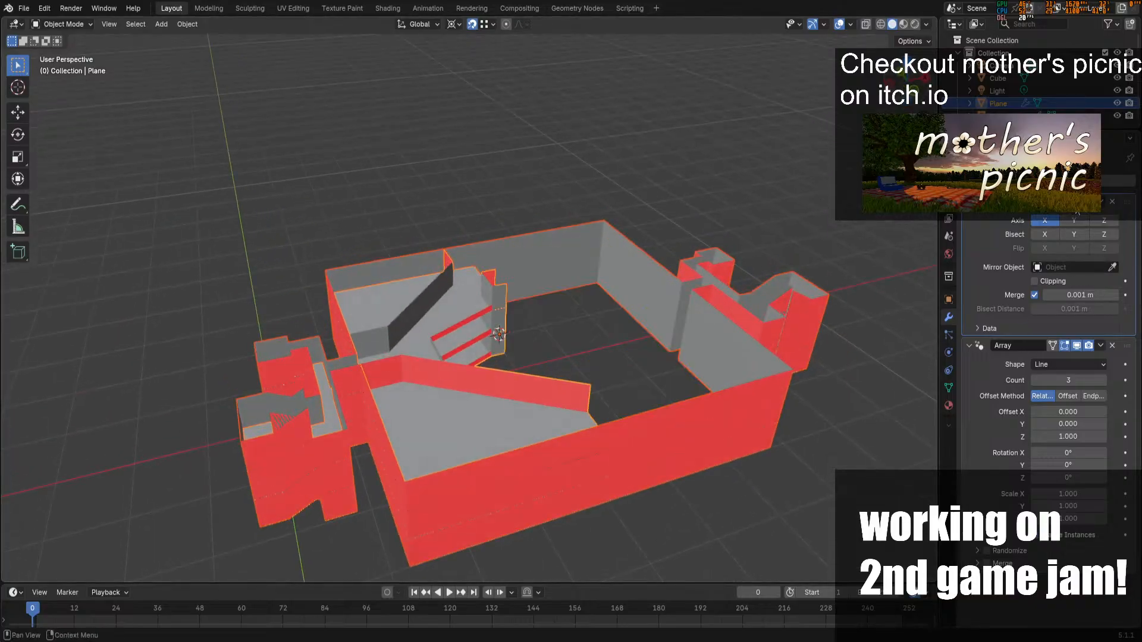
Turn off the Array modifier's viewport display on both the floor and outer wall objects, and save the file
click(1077, 347)
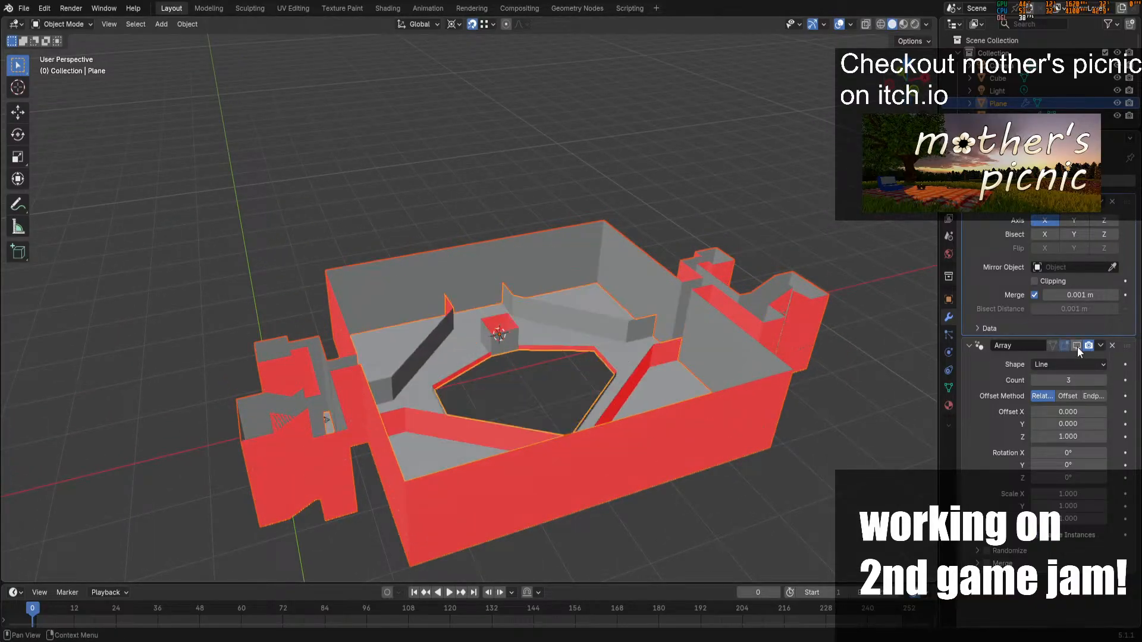
click(595, 399)
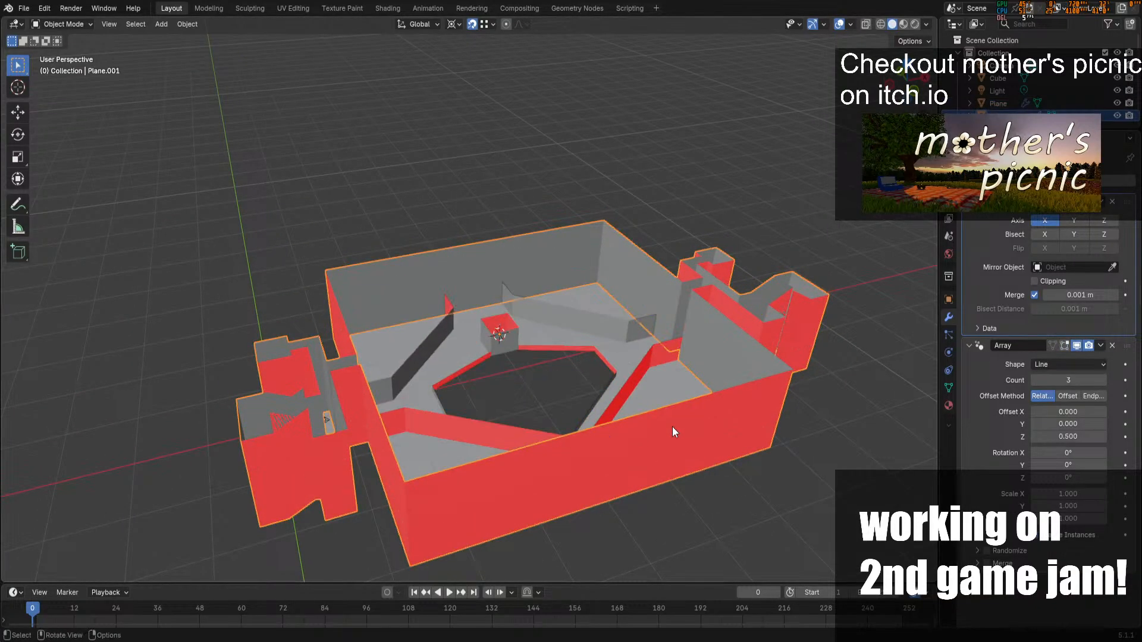
click(1076, 345)
click(910, 93)
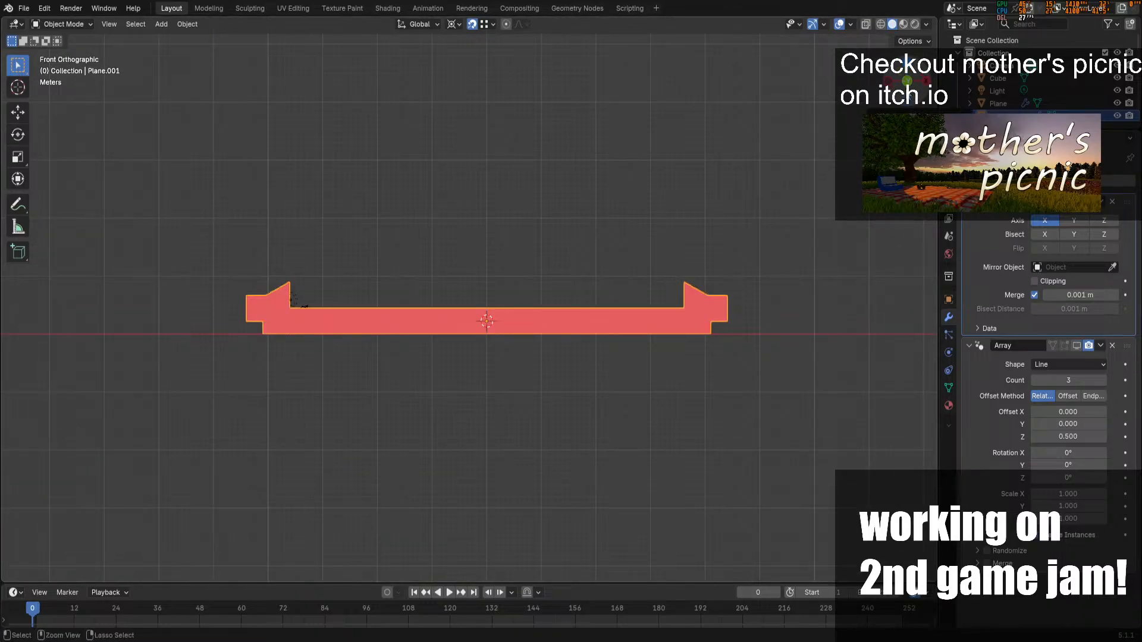
key(ctrl+s)
Try to duplicate the floor and outer wall objects 4.5 m upward along Z from the front view
middle_drag(422, 319, 413, 431)
drag(355, 392, 395, 432)
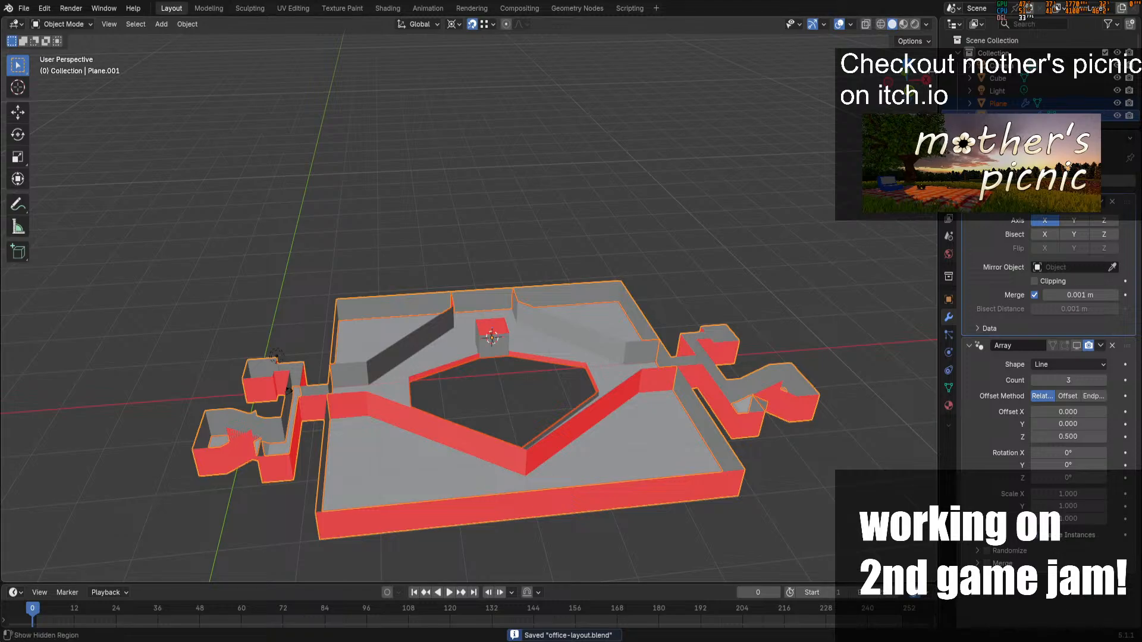
click(907, 80)
key(shift+d)
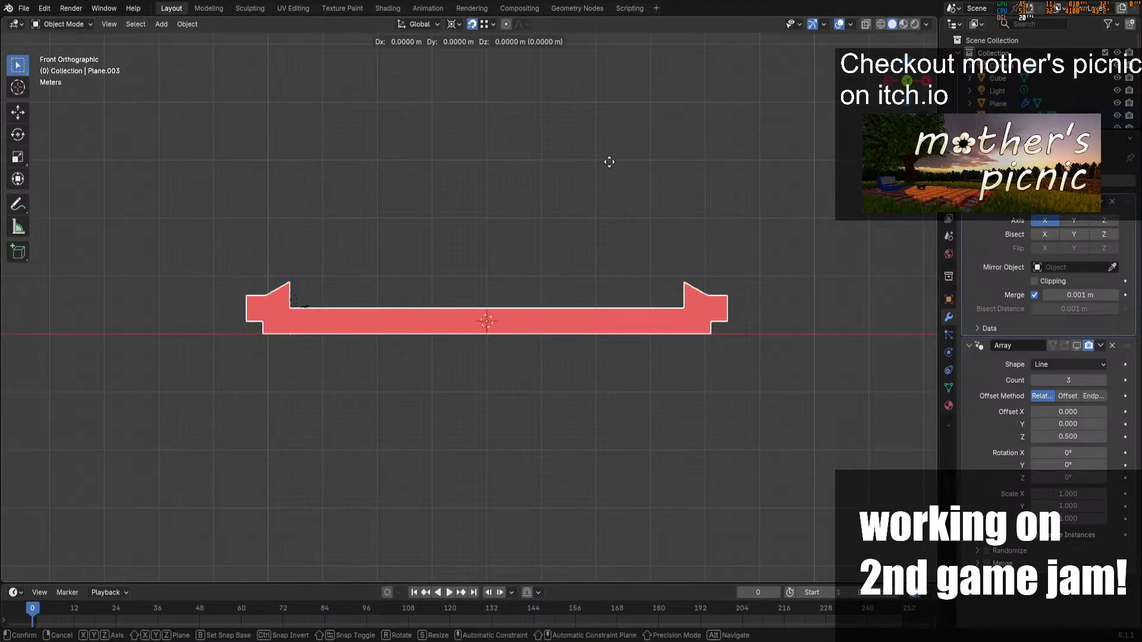
key(z)
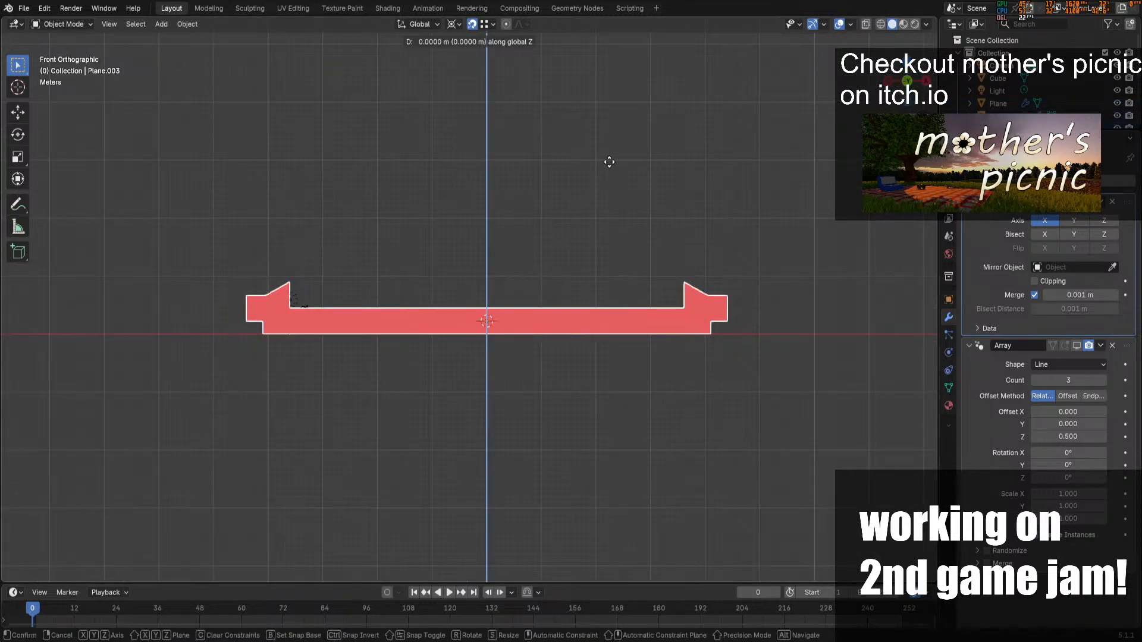
text(4.5)
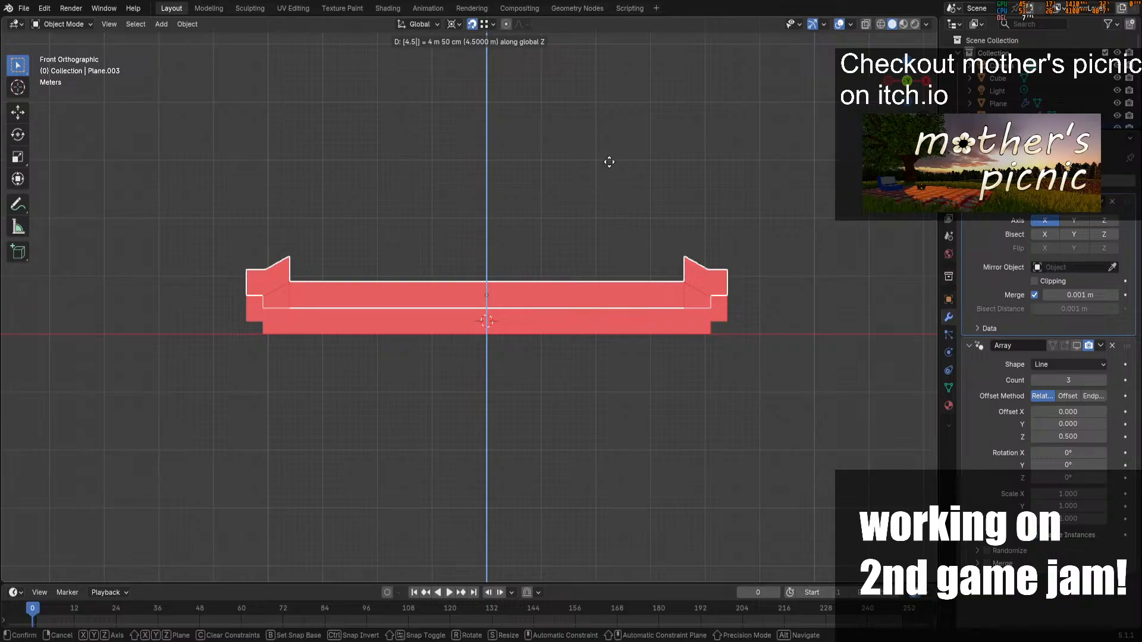
key(Escape)
key(ctrl+z)
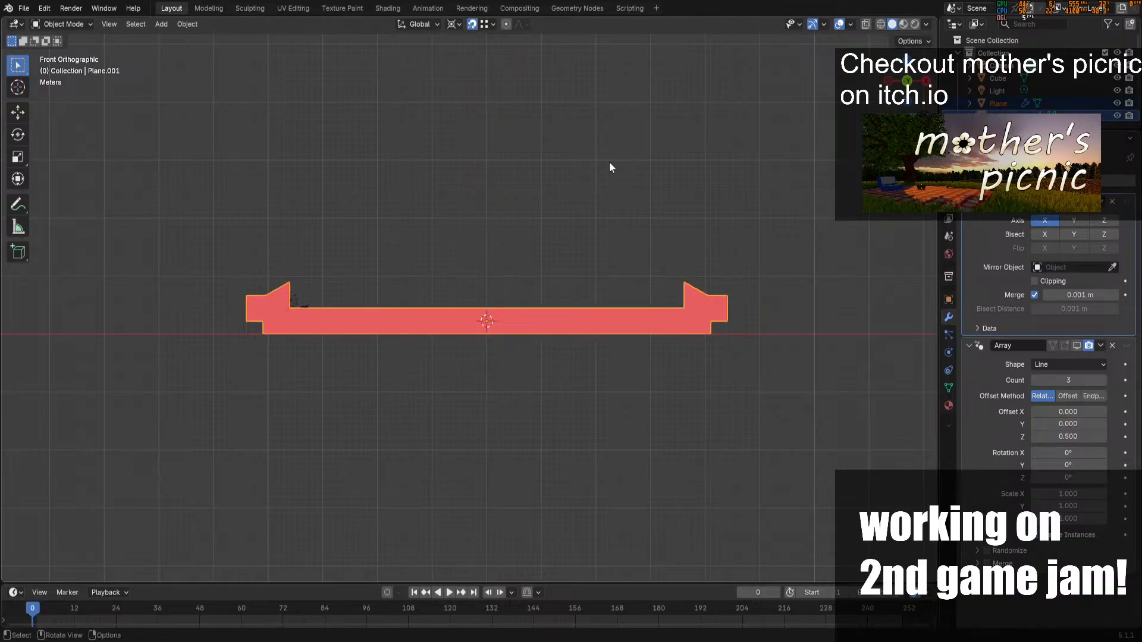
key(shift+d)
text(z)
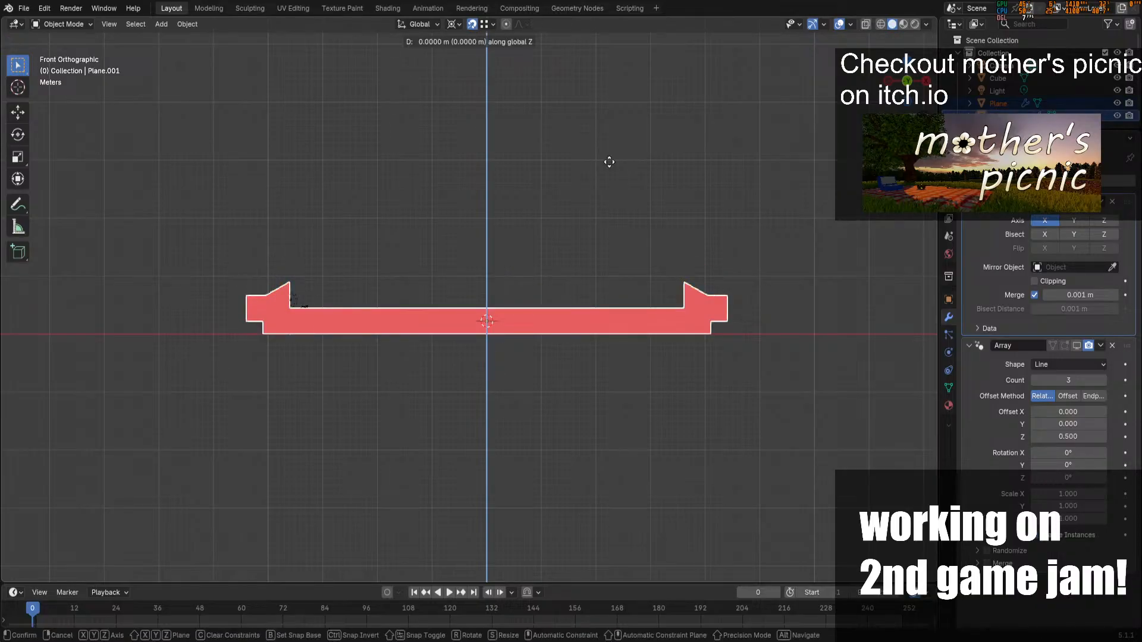
text(-4.5)
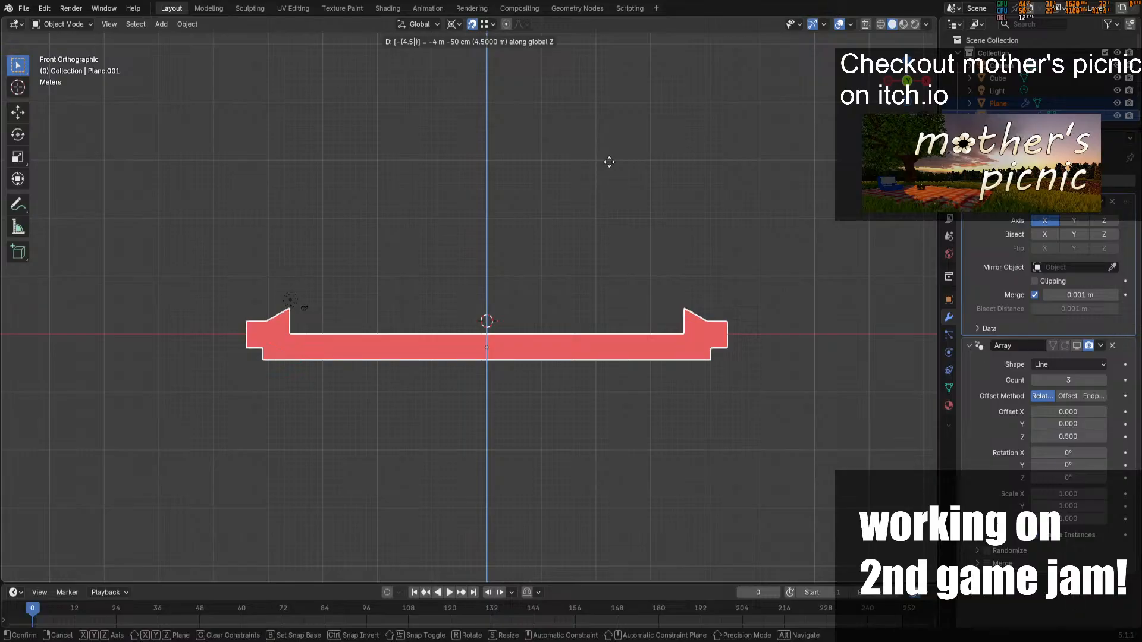
key(Escape)
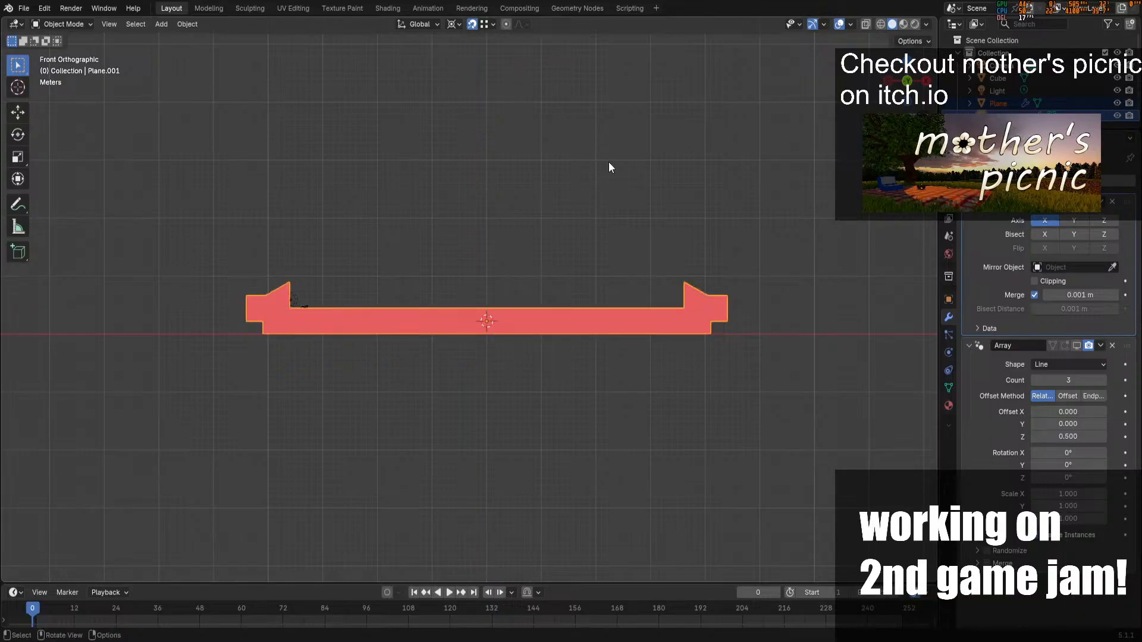
Duplicate the floor and outer wall objects 4.5 m downward along Z from the front view
key(shift+d)
key(Escape)
key(shift+d)
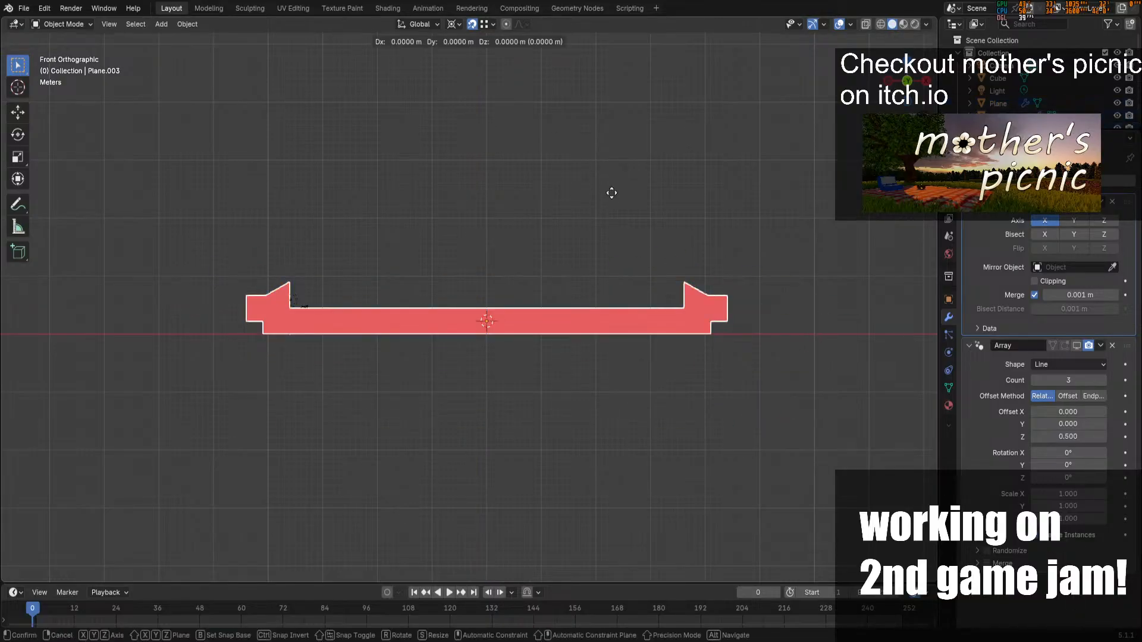
key(z)
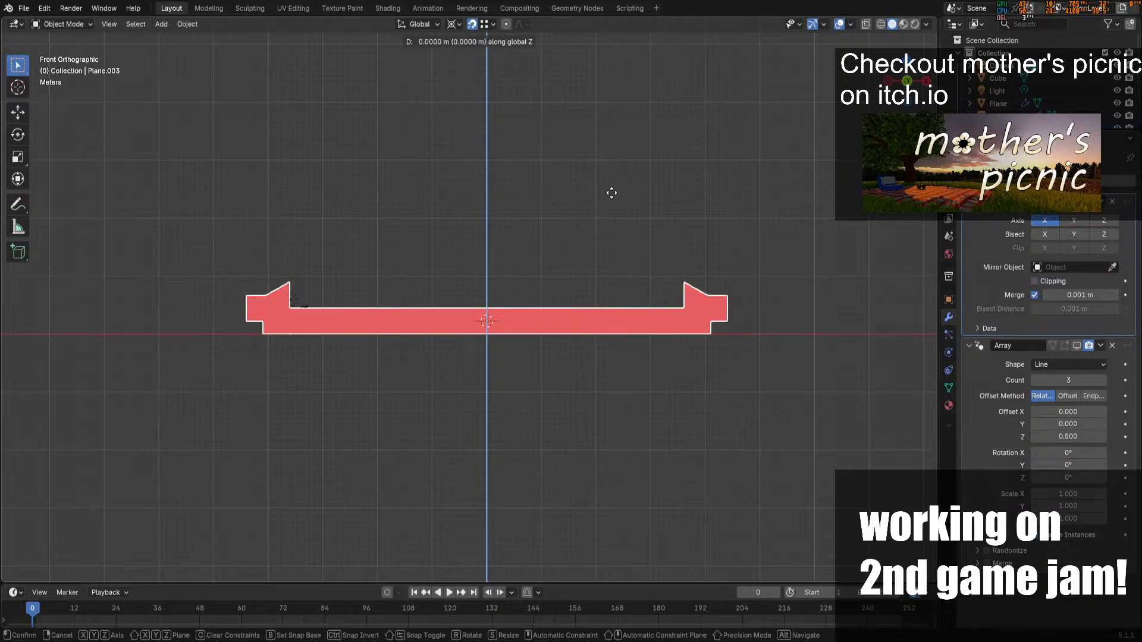
text(-(4)
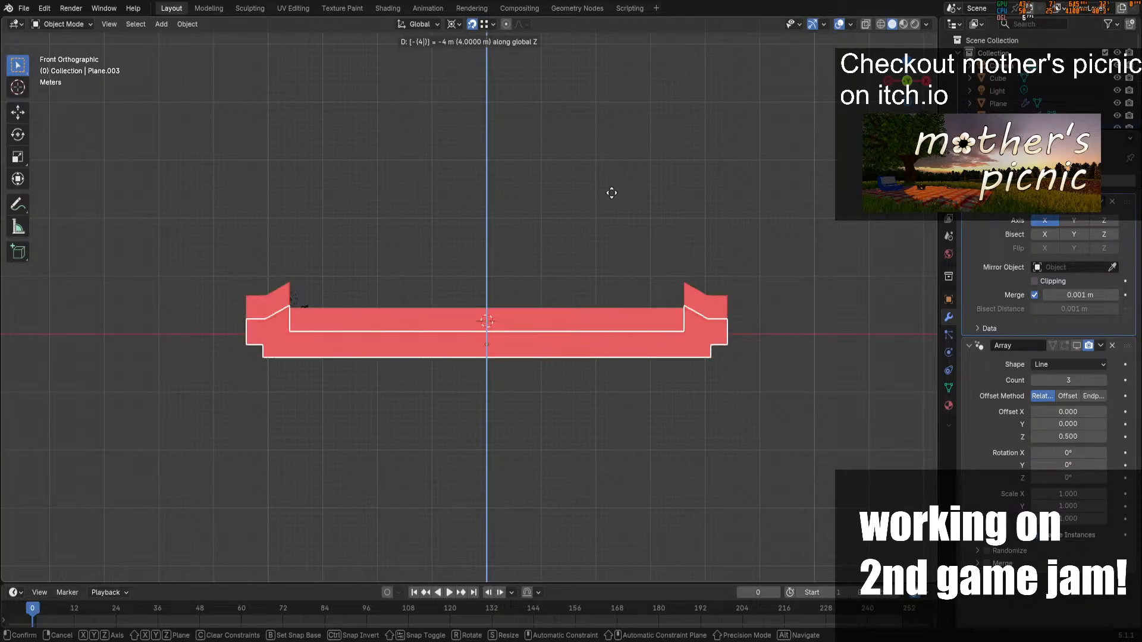
text(.5)
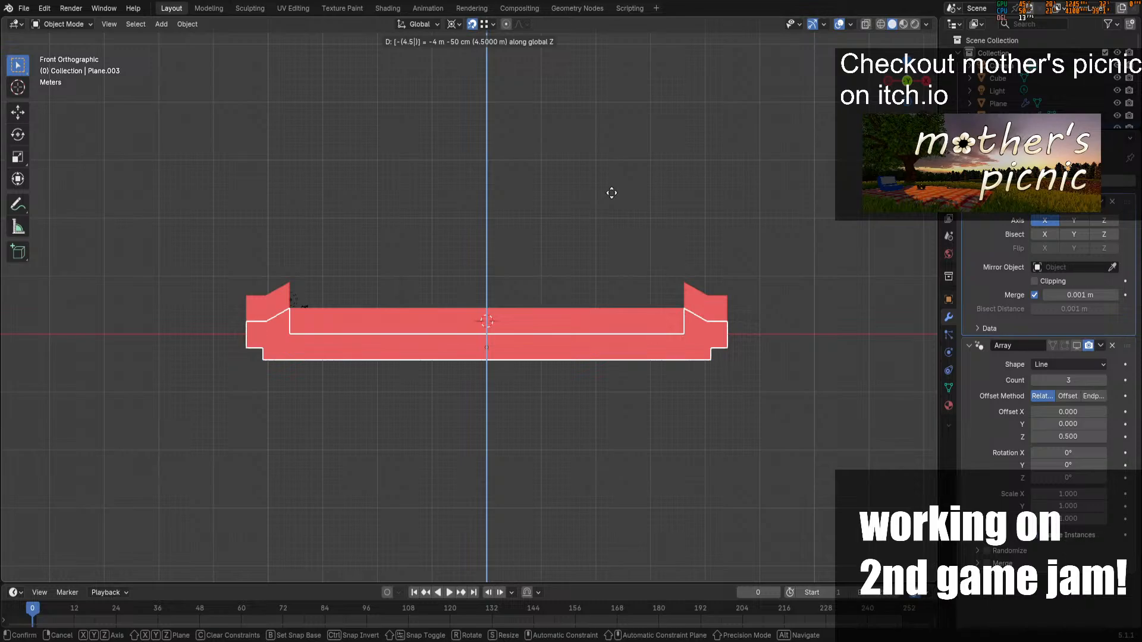
key(Return)
Hide the original upper floor and outer wall objects, leaving the duplicated lower storey visible
mouse_move(672, 285)
middle_down()
mouse_move(711, 306)
mouse_move(686, 294)
middle_up()
click(687, 299)
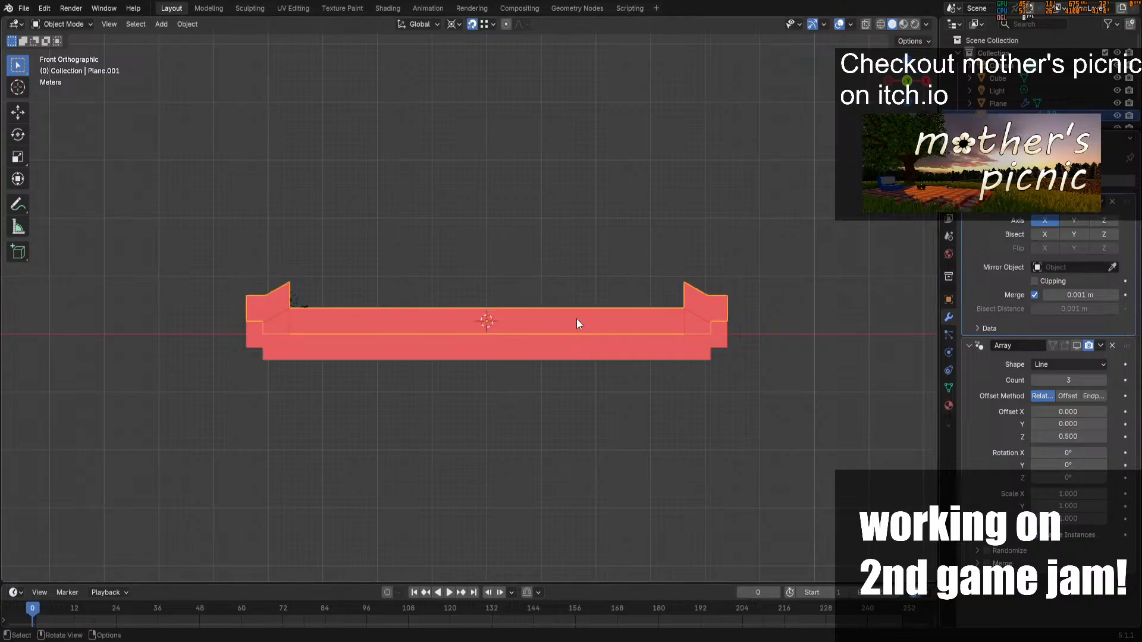
click(614, 329)
key(h)
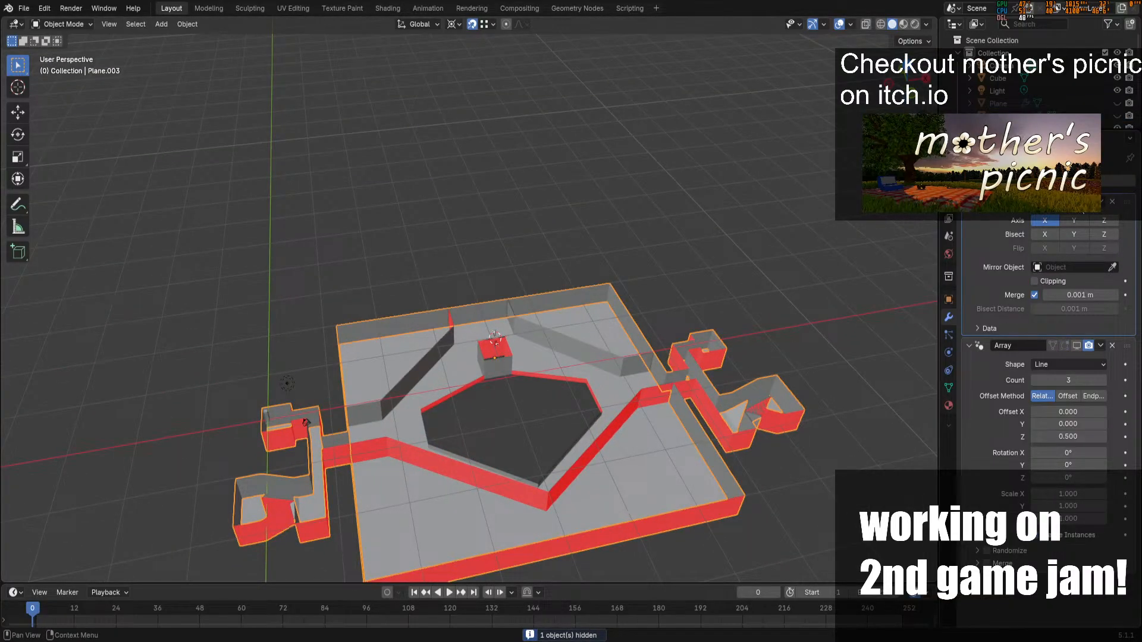
Remove the Array modifier from the duplicated outer wall and floor objects, keeping their Mirror modifiers, and save the file
click(1111, 203)
key(ctrl+z)
click(1111, 353)
click(1111, 348)
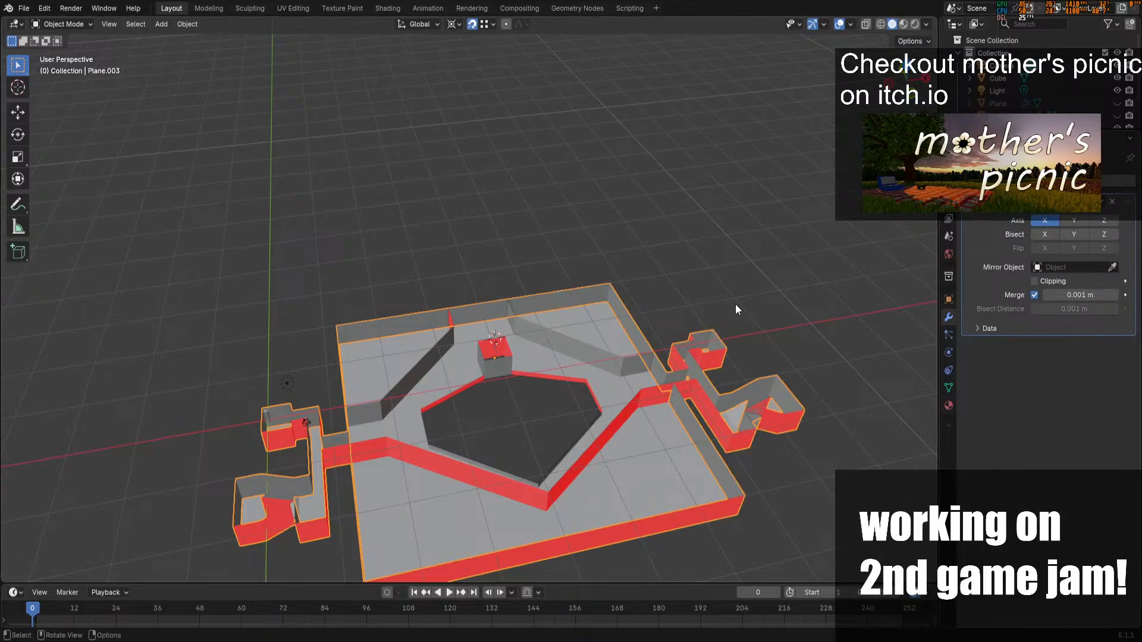
key(ctrl+s)
key(ctrl+z)
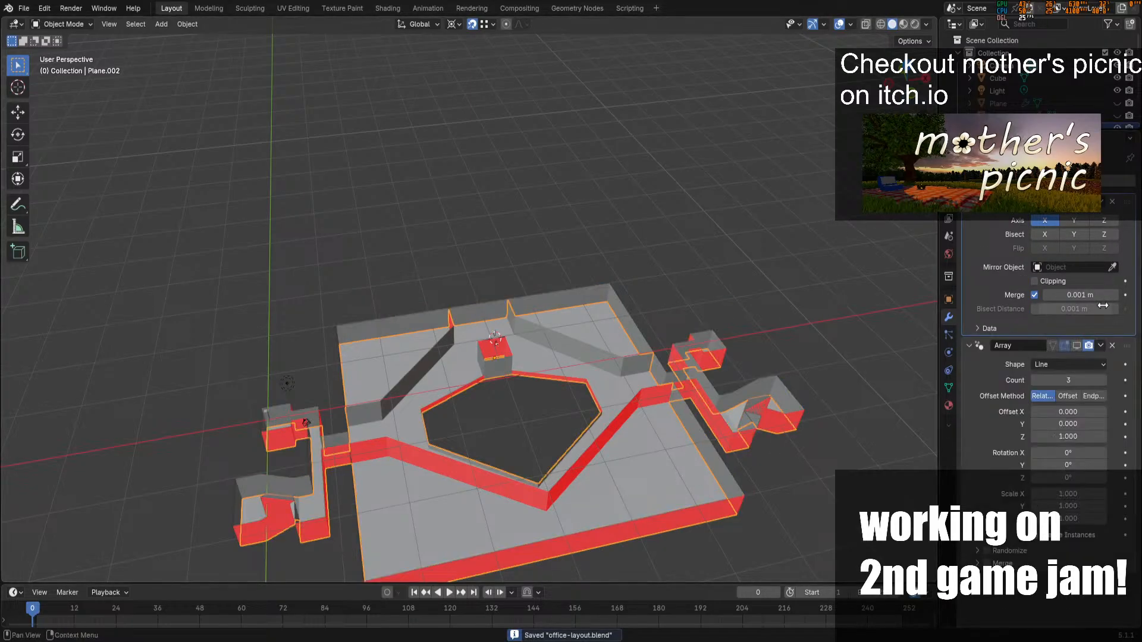
click(1112, 346)
Edit the lower storey's floor object and delete the low wall strip around the large central opening
middle_drag(733, 306, 737, 345)
drag(907, 84, 914, 103)
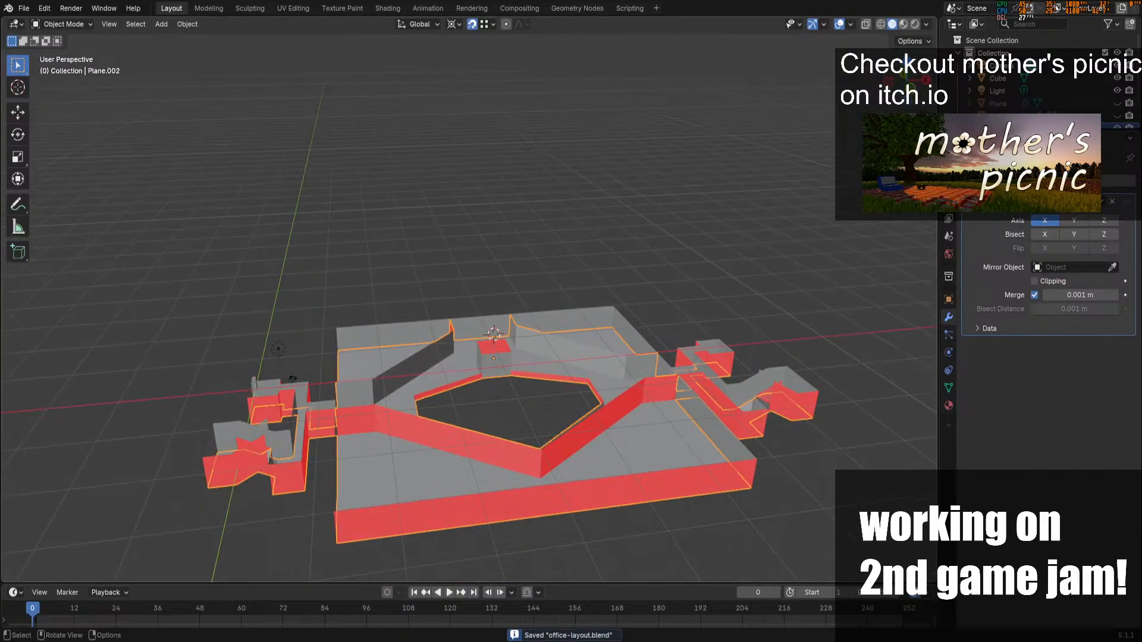
click(908, 65)
scroll(791, 252, up, 3)
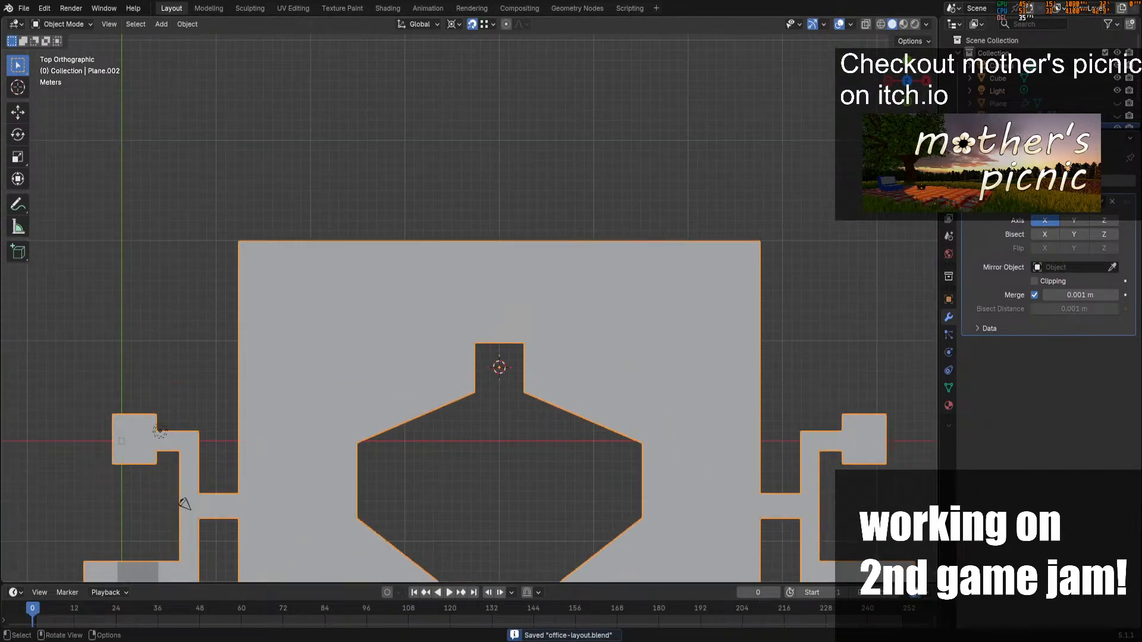
shift+middle_drag(816, 286, 784, 145)
drag(909, 94, 927, 30)
key(Tab)
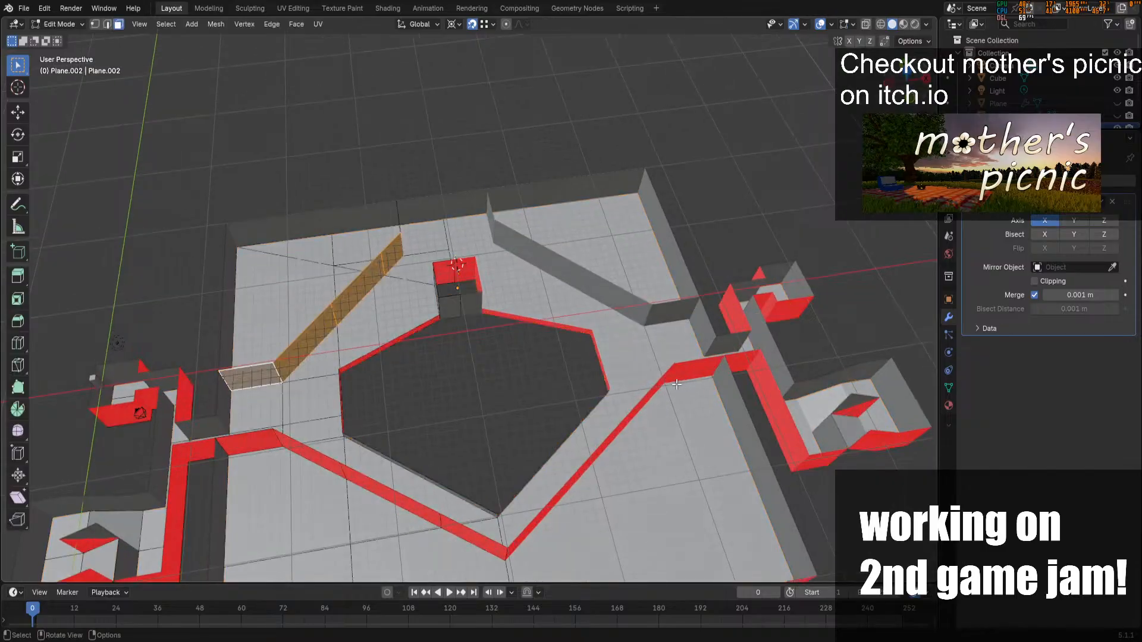
click(593, 391)
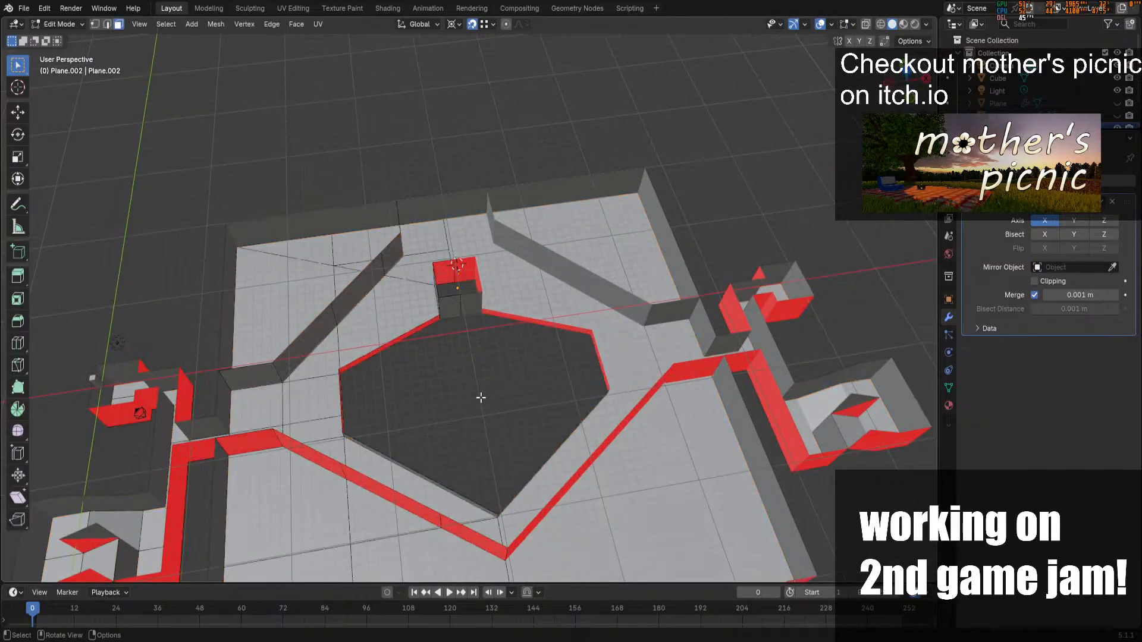
click(372, 349)
click(106, 24)
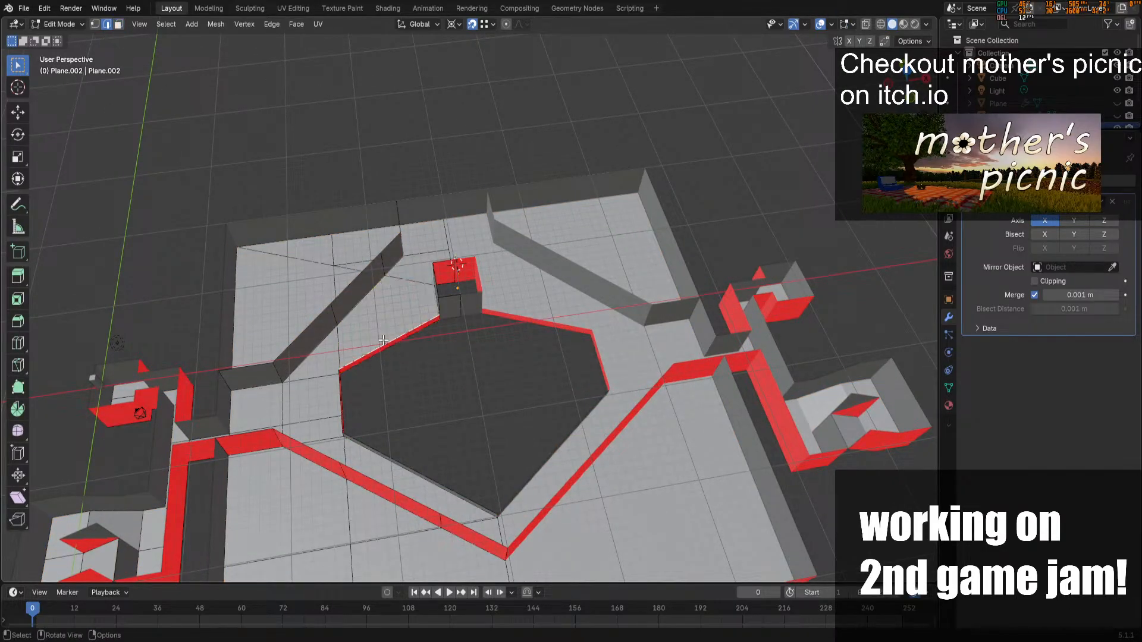
alt+click(358, 438)
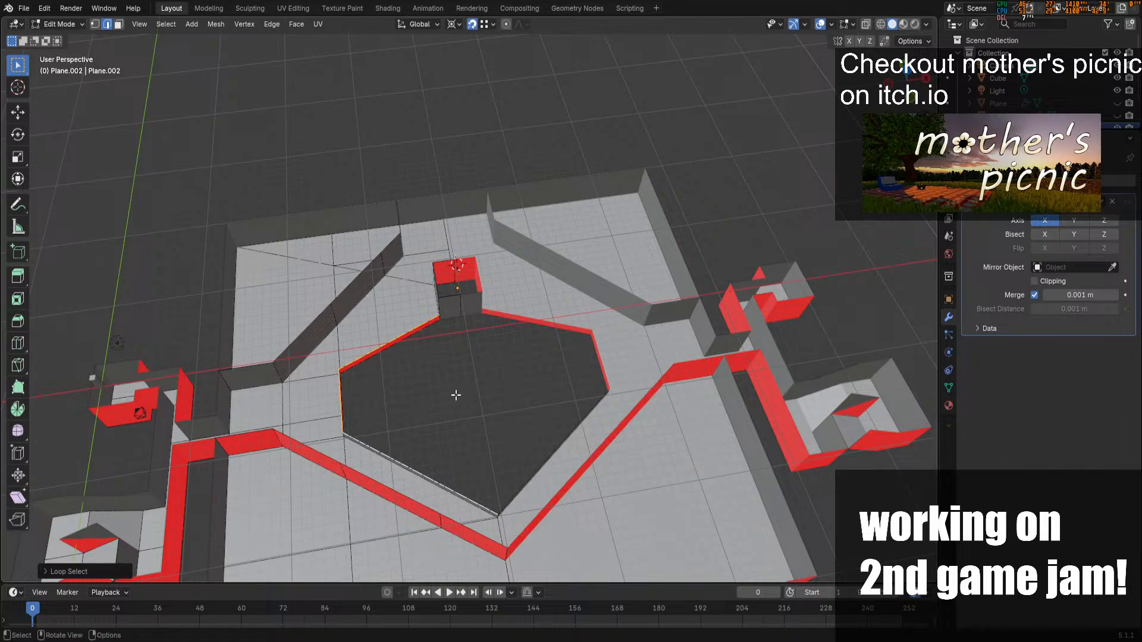
key(x)
click(375, 319)
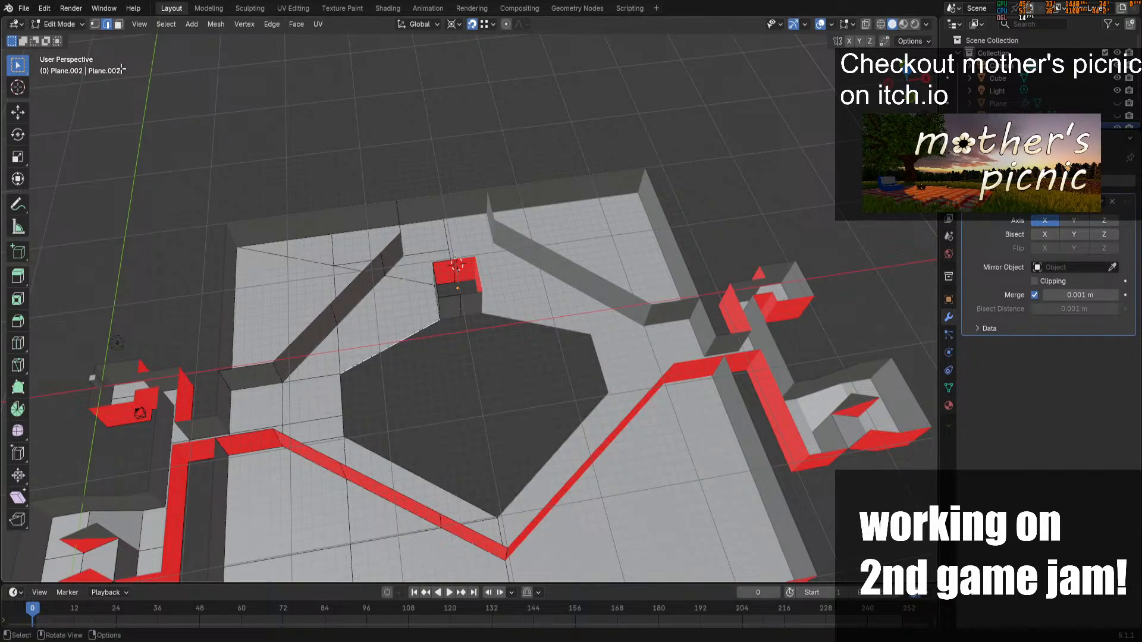
Fill the large central opening in the lower storey's floor, leaving the small square shaft open
alt+click(382, 346)
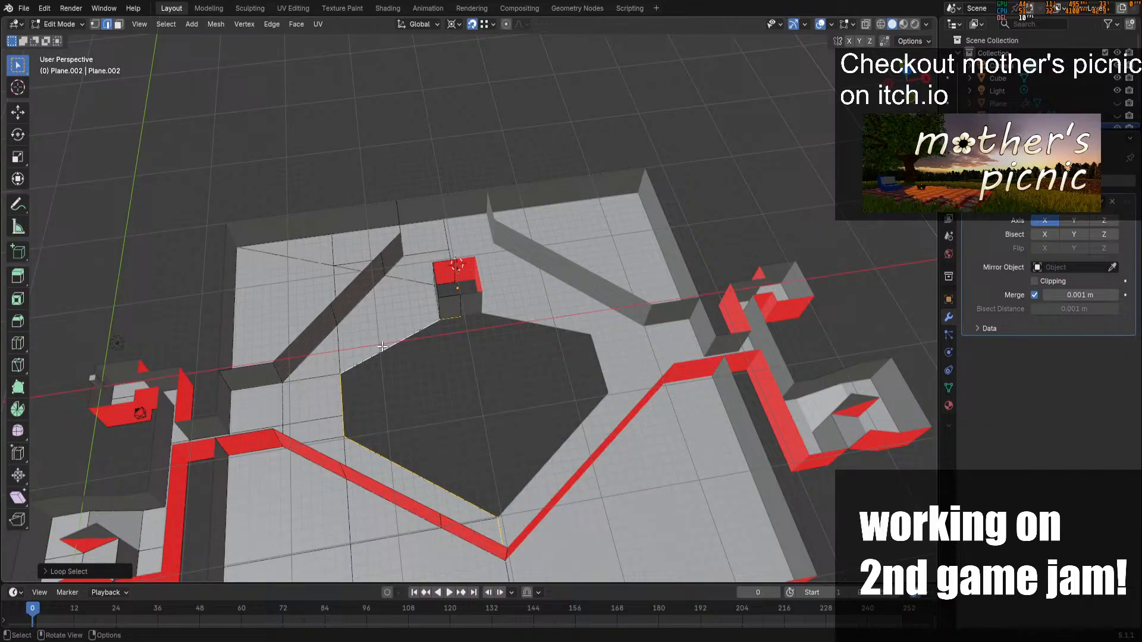
key(alt+a)
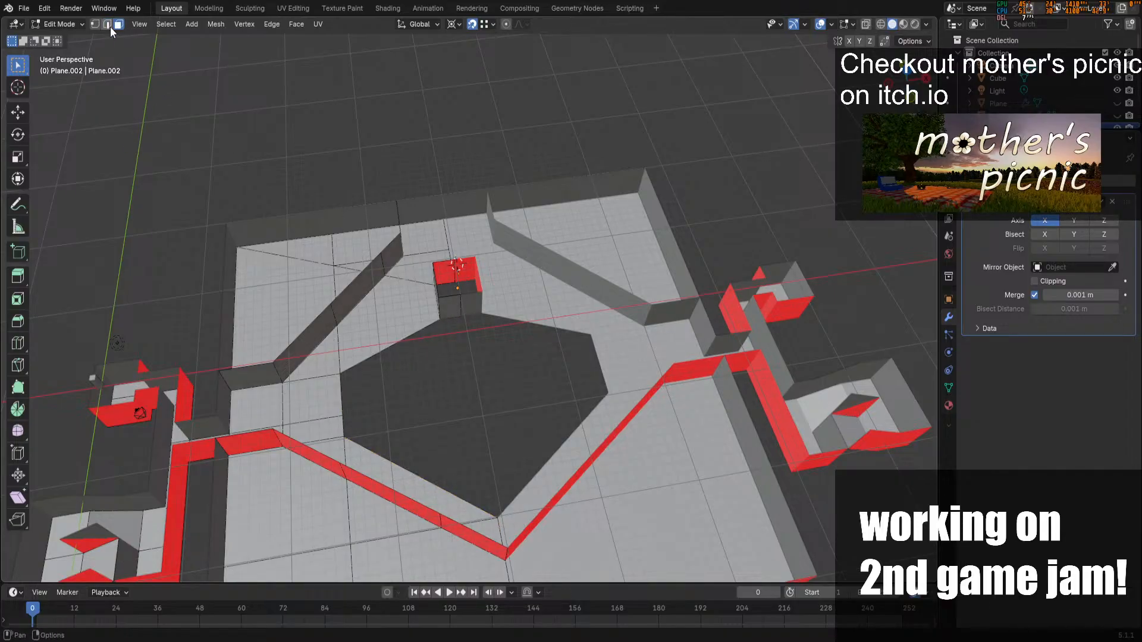
key(2)
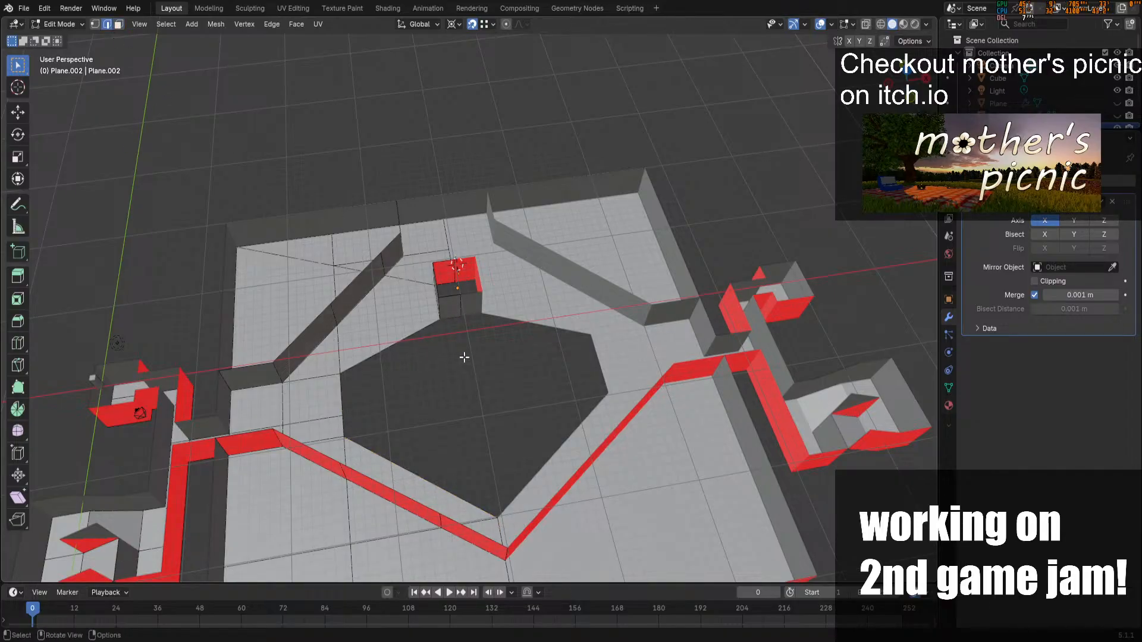
ctrl+click(454, 498)
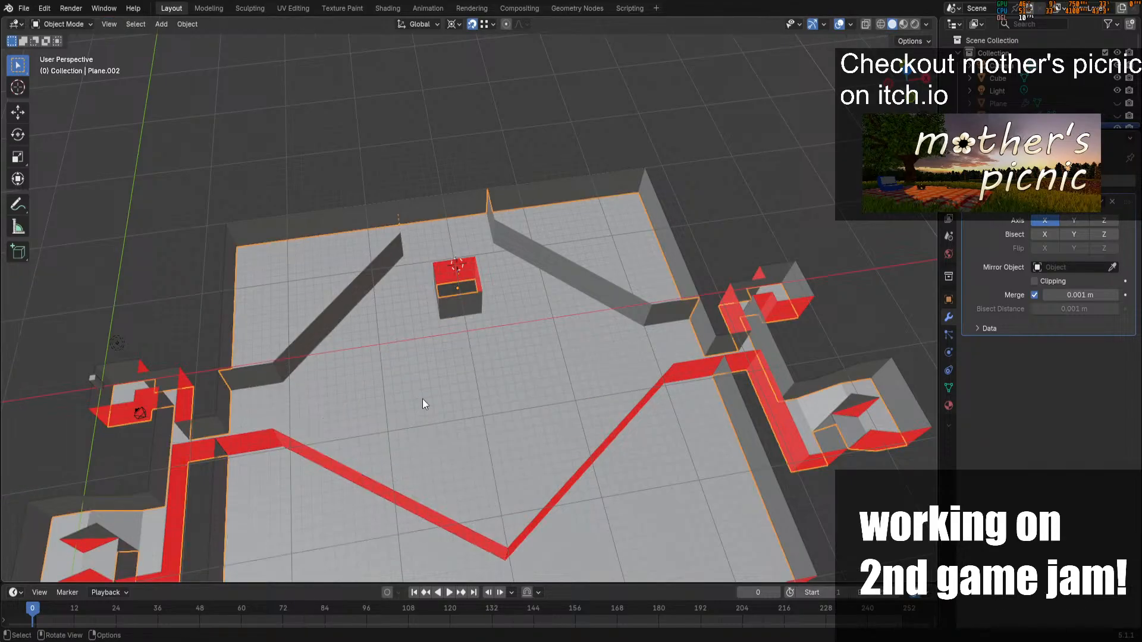
mouse_move(422, 398)
middle_down()
mouse_move(419, 309)
mouse_move(418, 411)
middle_up()
shift+middle_drag(765, 163, 782, 190)
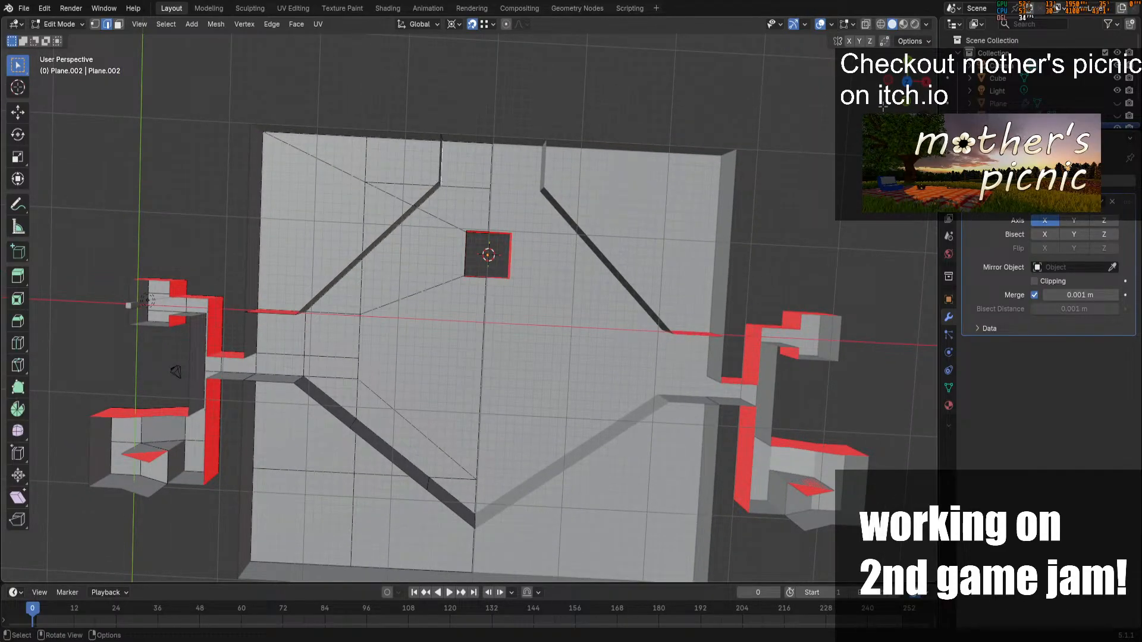
middle_drag(883, 106, 778, 212)
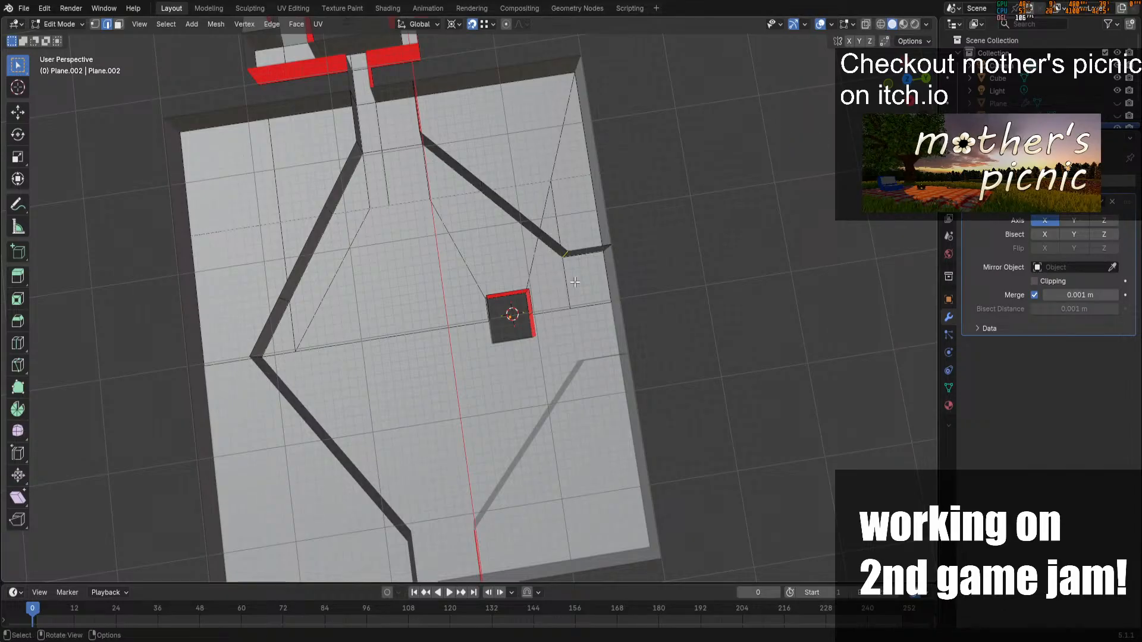
key(KP_7)
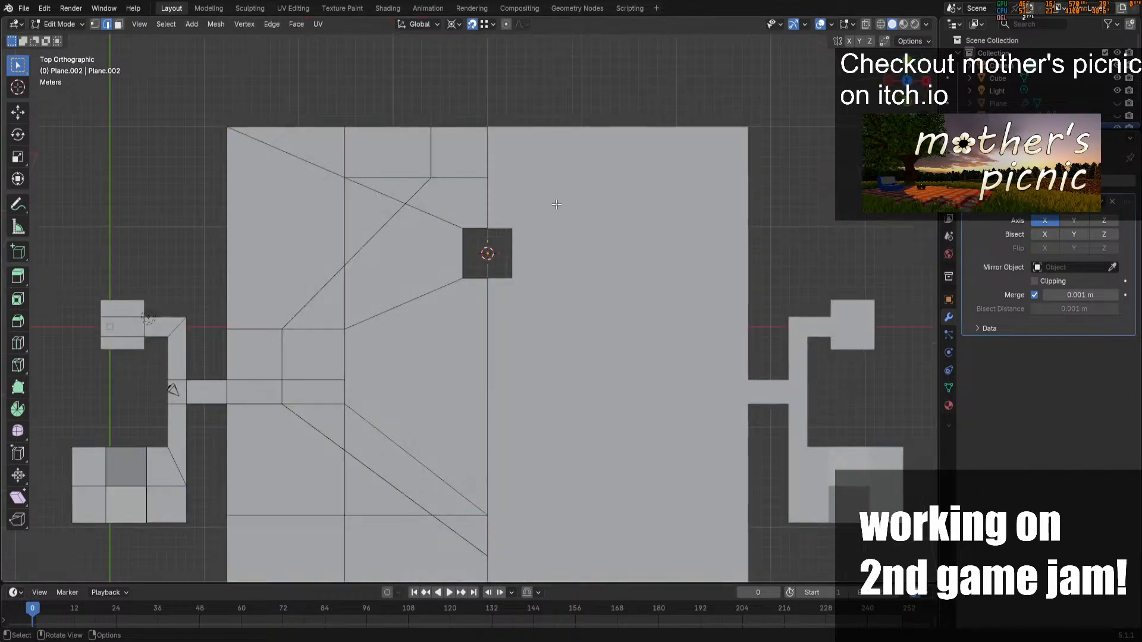
click(433, 145)
key(g)
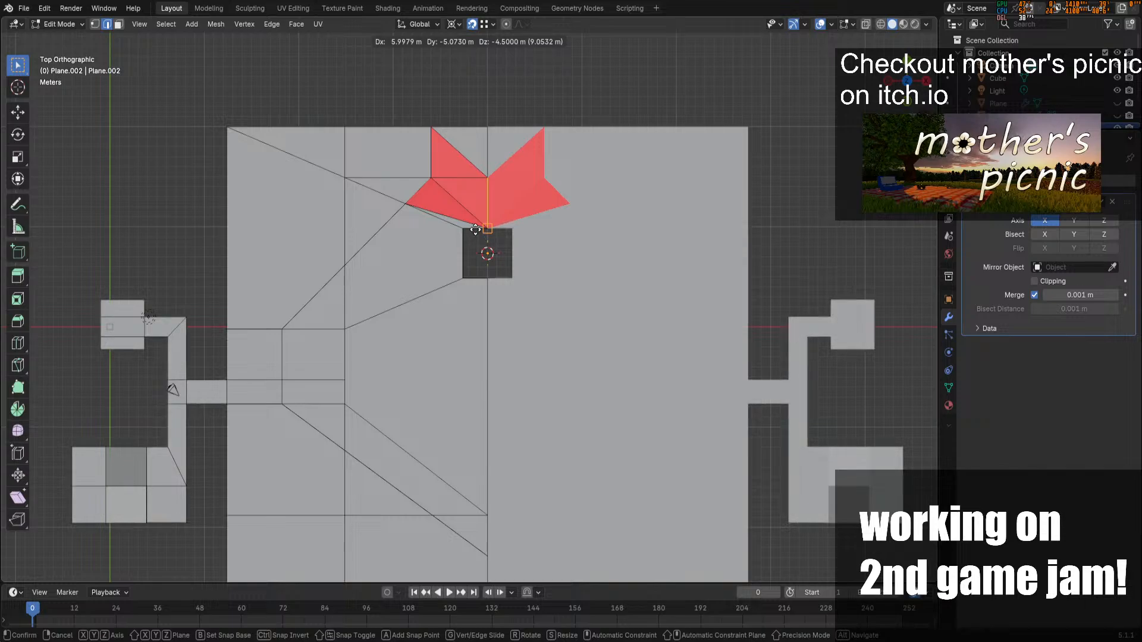
right_click(476, 230)
With X-ray on, box-select the rear inner wall's corner vertices and snap them onto the square shaft's rear corner
key(alt+z)
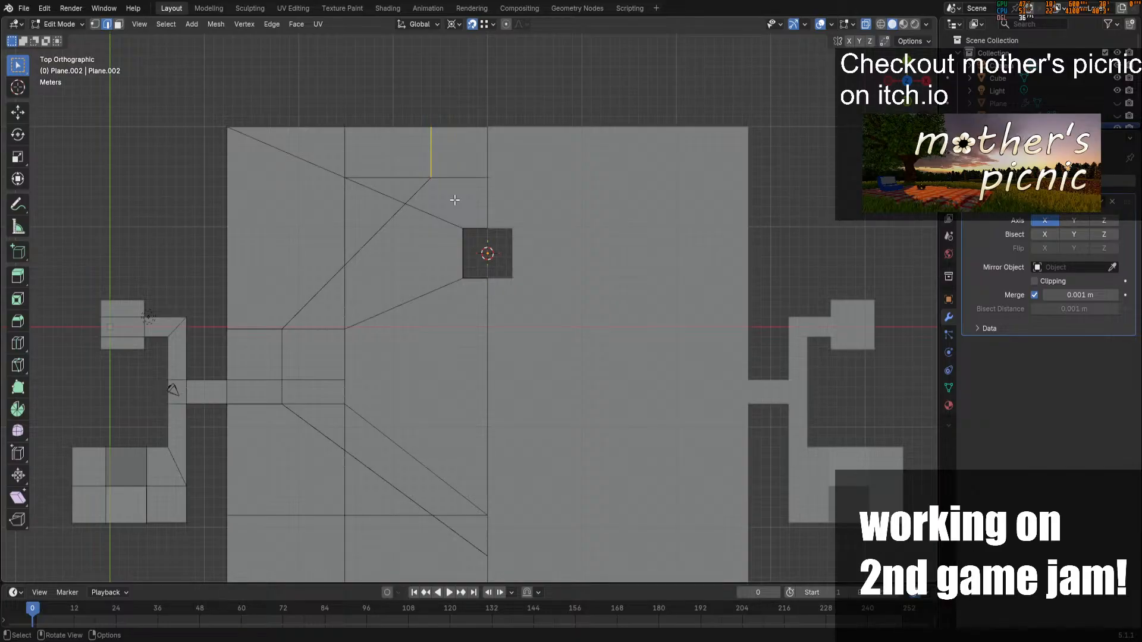
key(g)
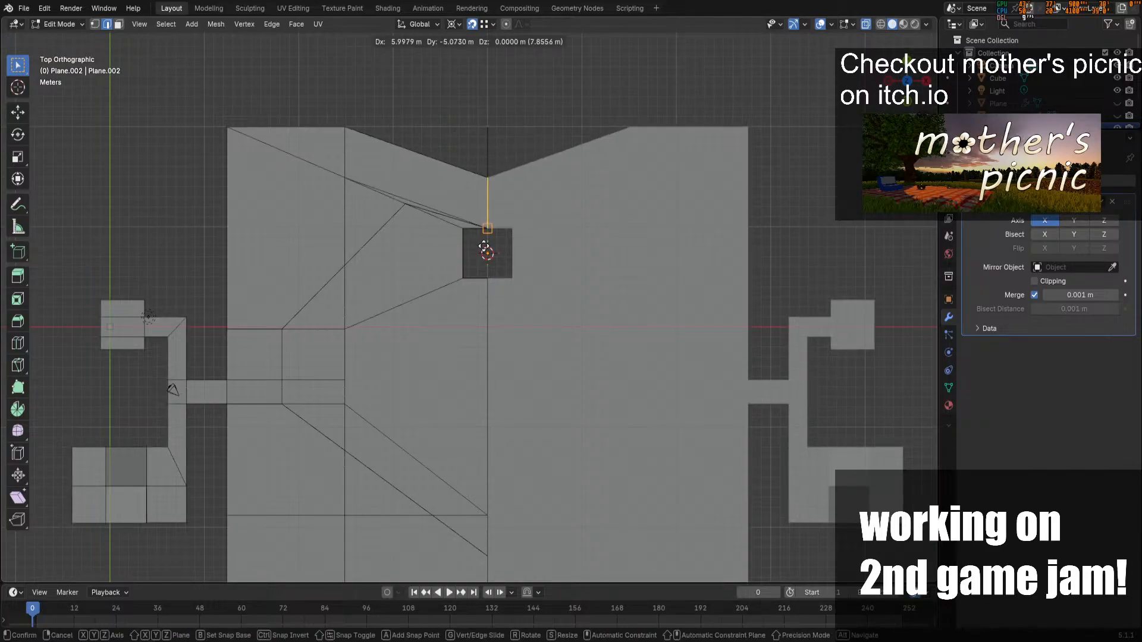
right_click(484, 244)
click(95, 25)
drag(399, 165, 443, 215)
key(g)
right_click(431, 158)
drag(421, 165, 425, 236)
key(g)
click(467, 231)
Move the rear angled wall's intermediate vertices along Y until they are level with the shaft's rear corner
key(g)
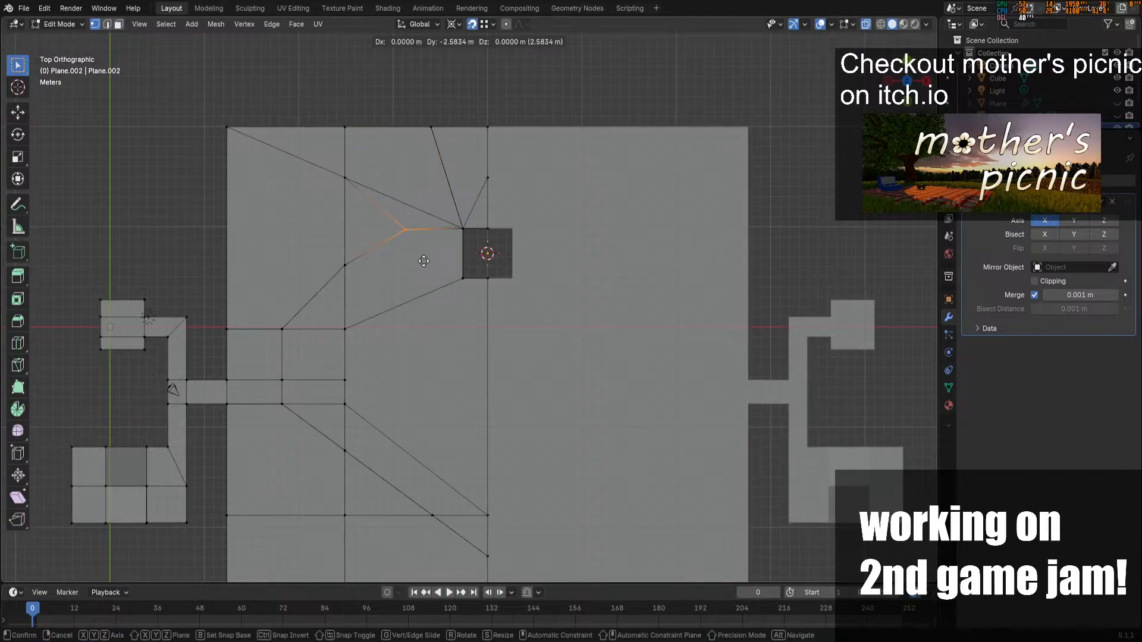
key(y)
click(446, 260)
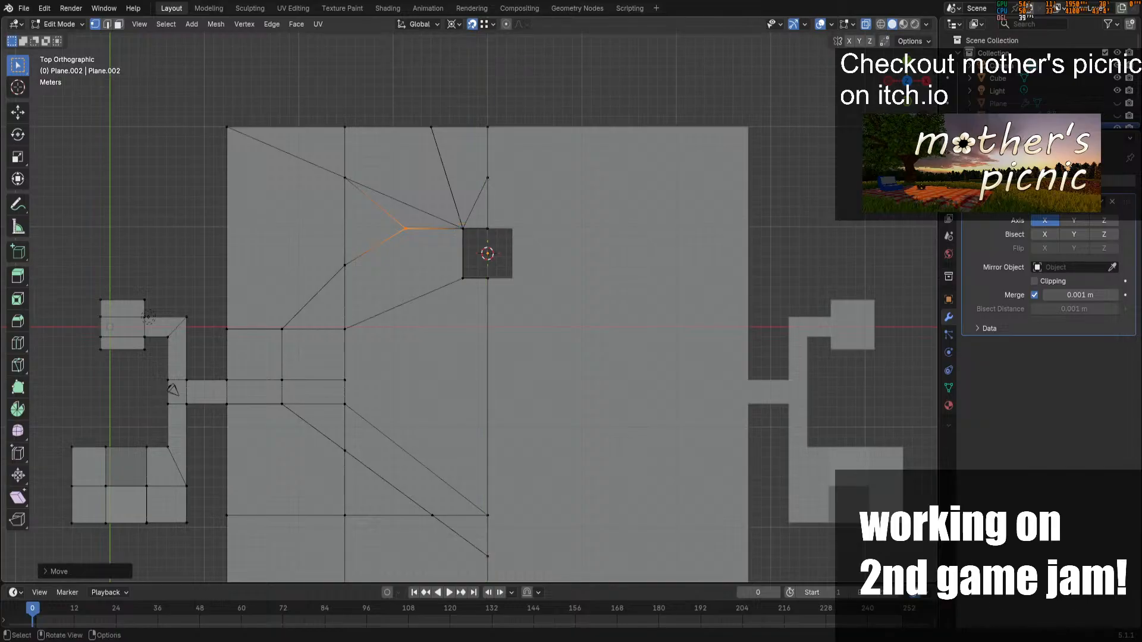
middle_drag(447, 260, 521, 283)
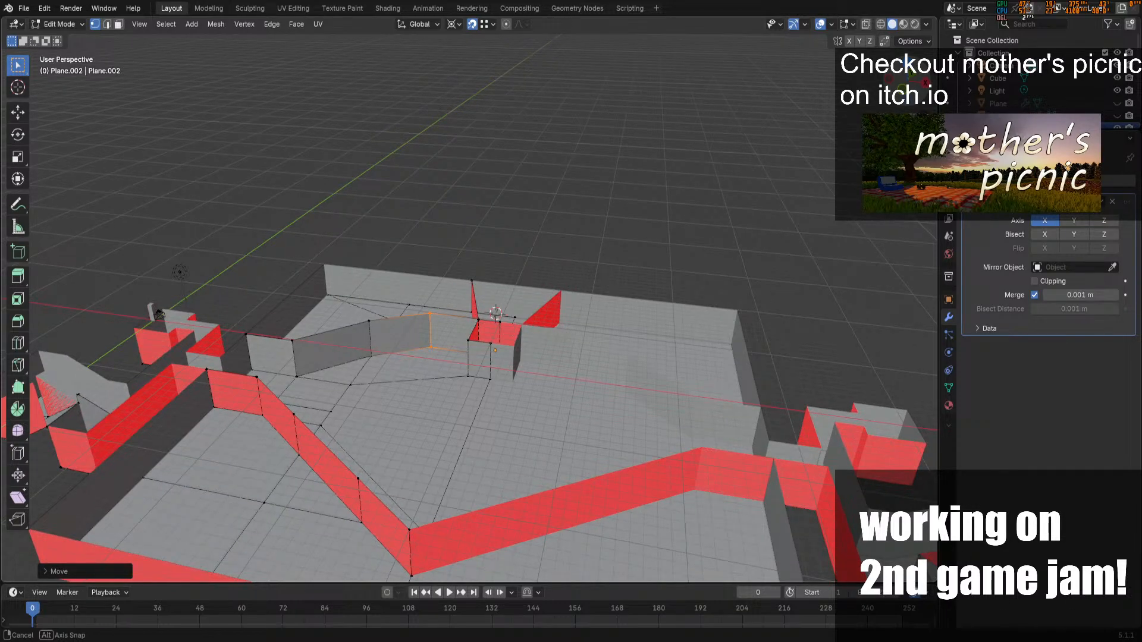
middle_drag(521, 283, 541, 278)
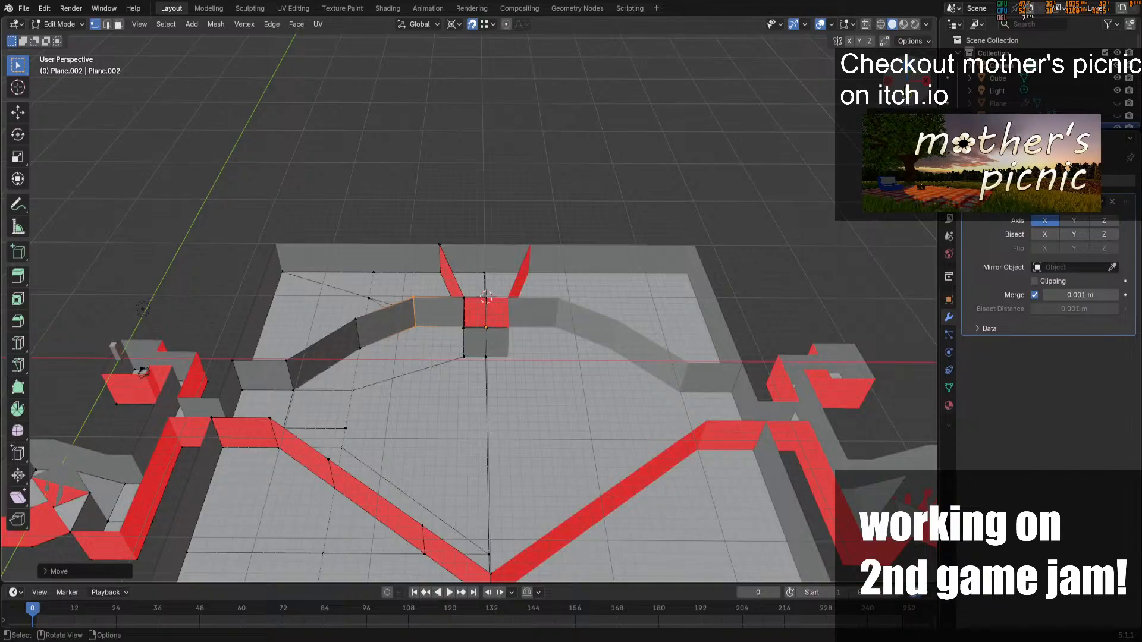
Delete the V-shaped interior wall across the front of the lower storey, keeping the outer walls and the floor
key(KP_1)
key(KP_7)
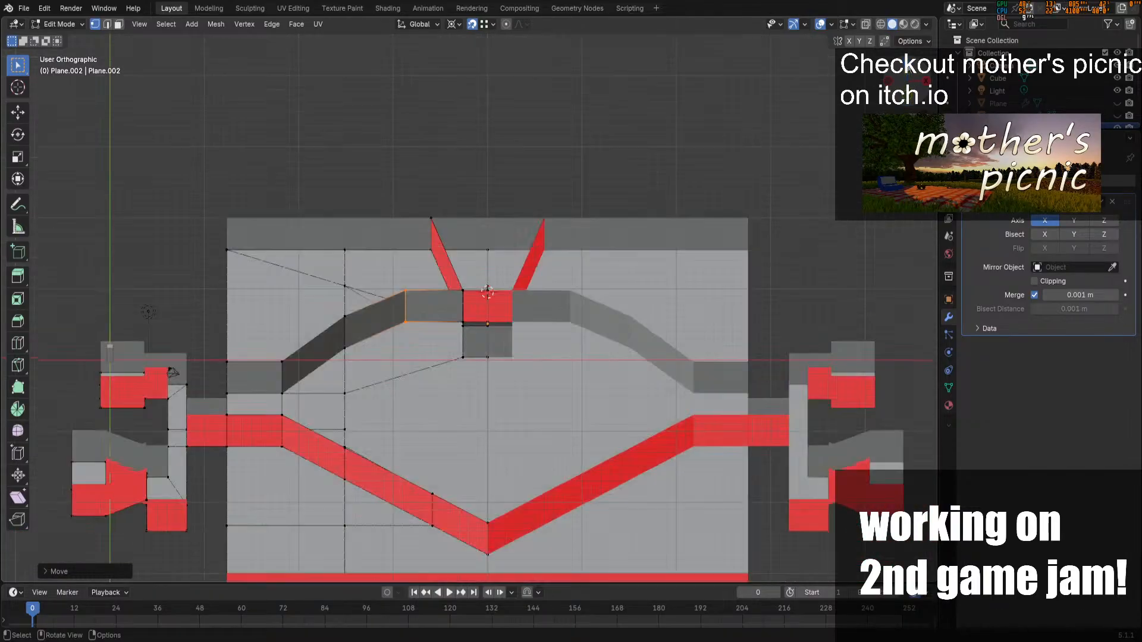
scroll(487, 438, down, 3)
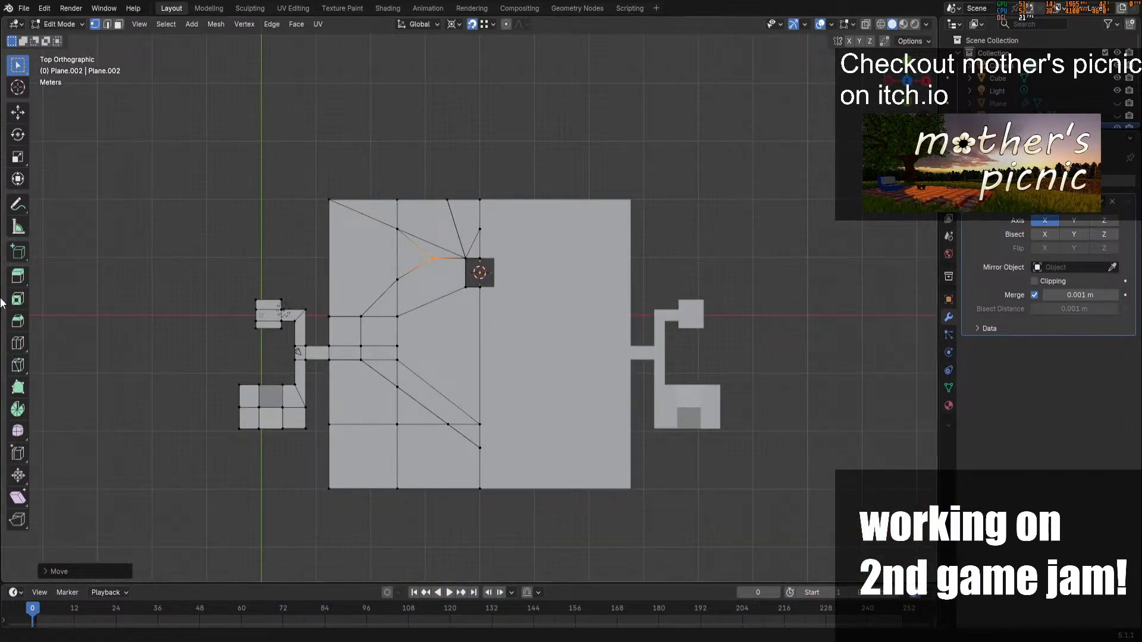
middle_drag(487, 439, 610, 329)
alt+click(364, 347)
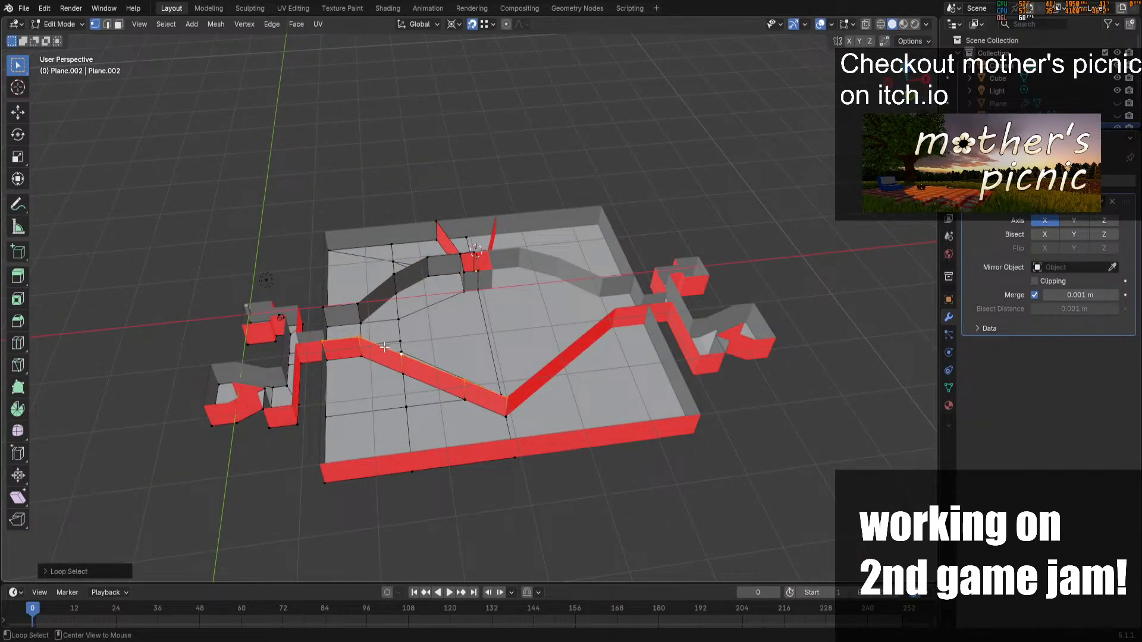
key(x)
click(381, 348)
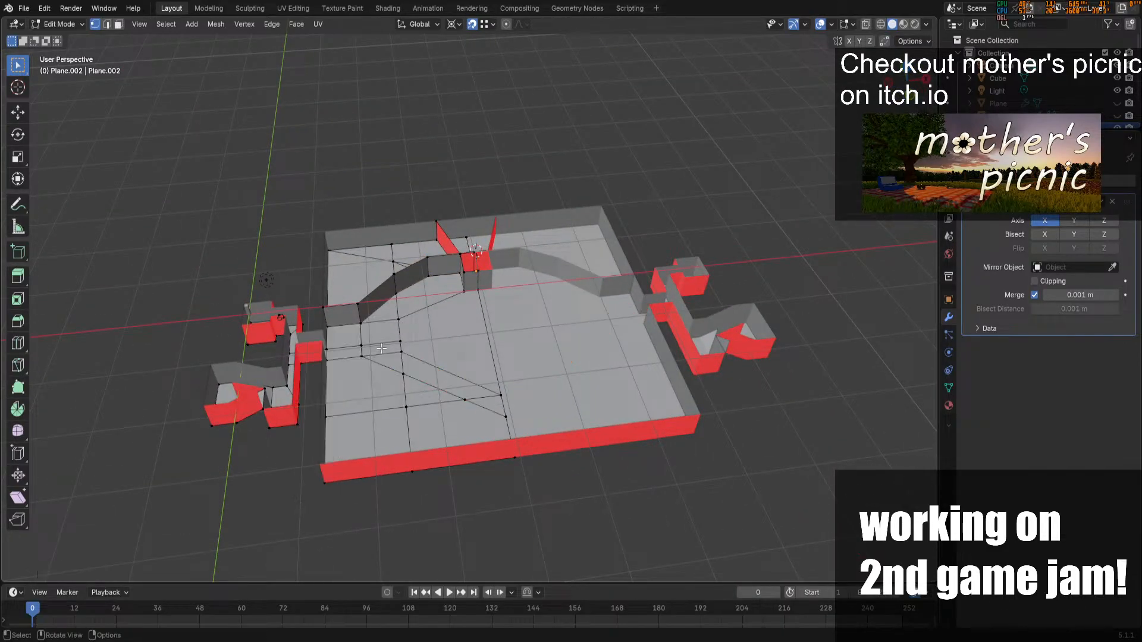
middle_drag(381, 348, 630, 401)
key(Tab)
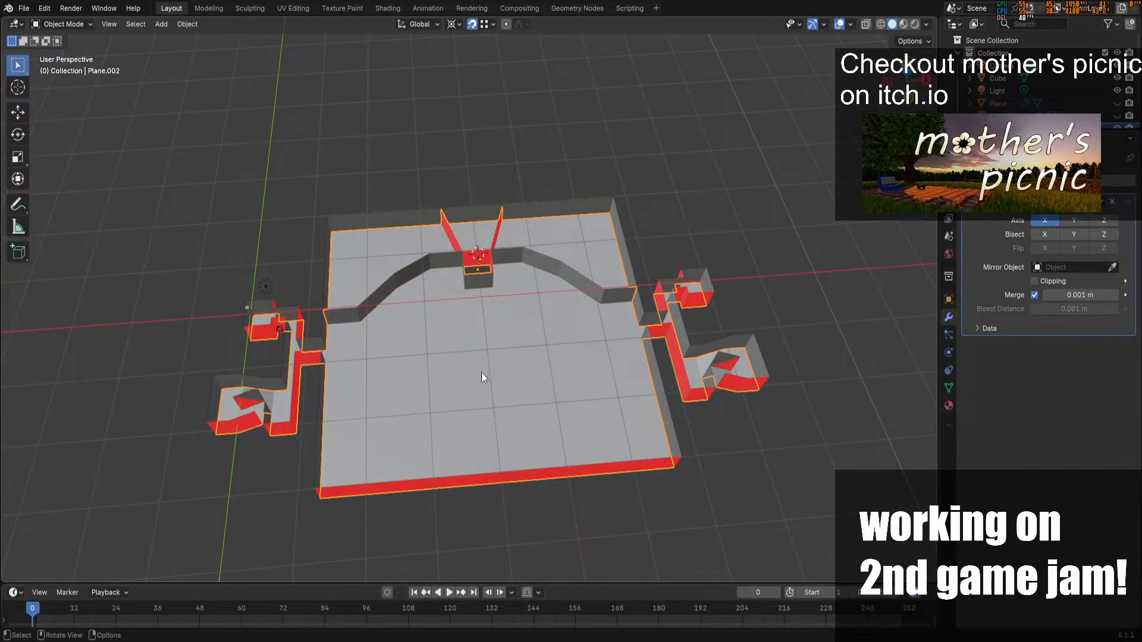
Duplicate the large central floor face, lift the copy along Z above the storey and scale it down to about 0.6
key(Tab)
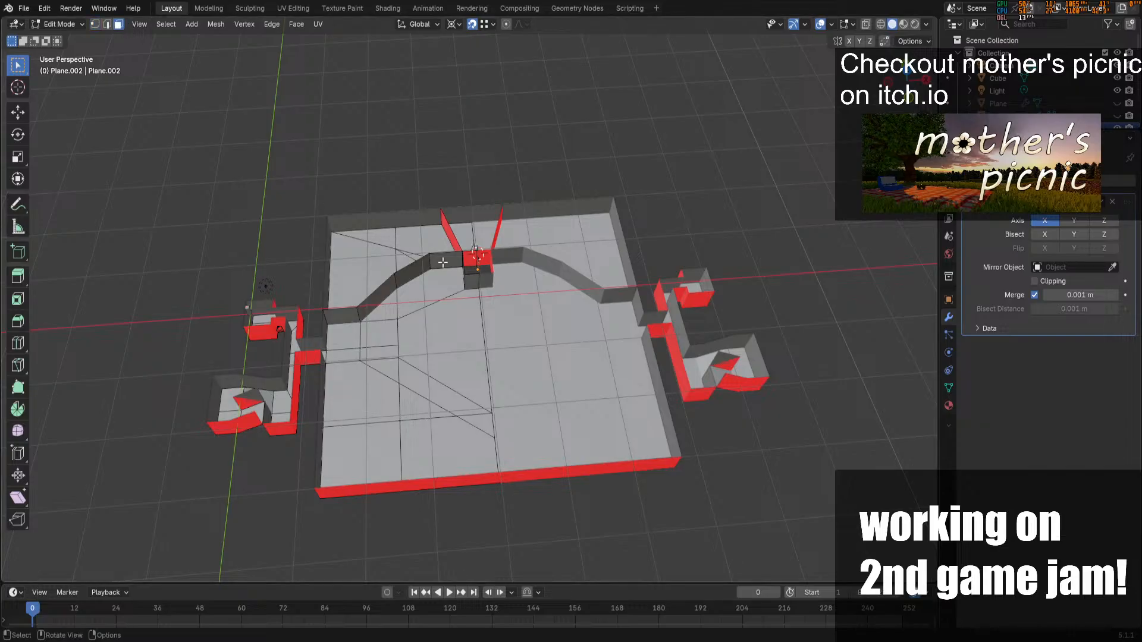
click(444, 333)
click(909, 98)
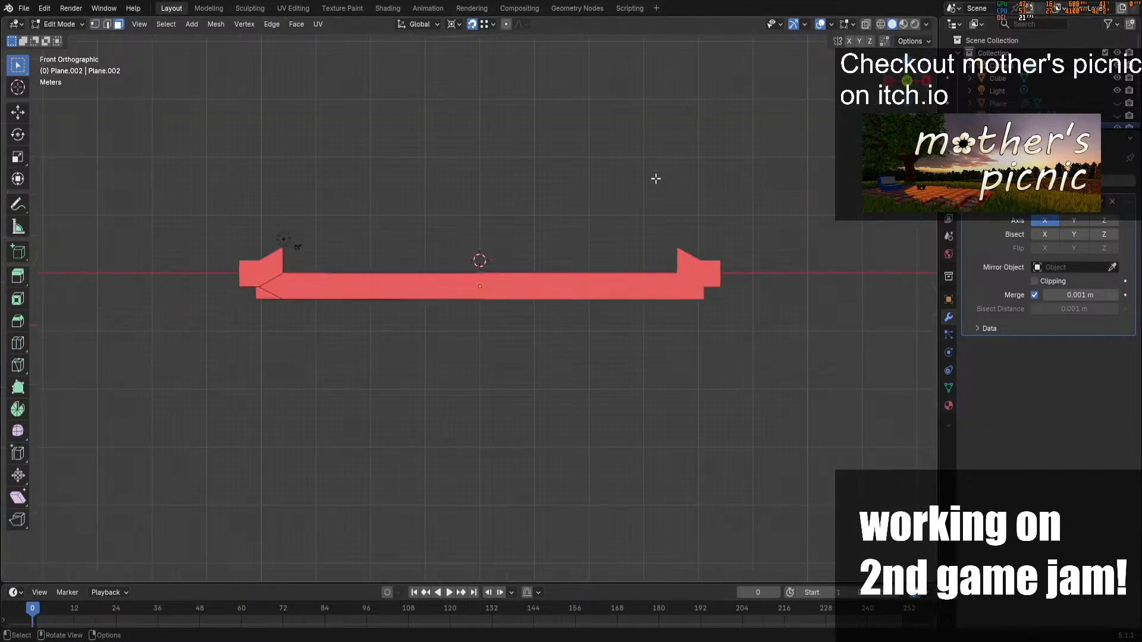
key(g)
key(z)
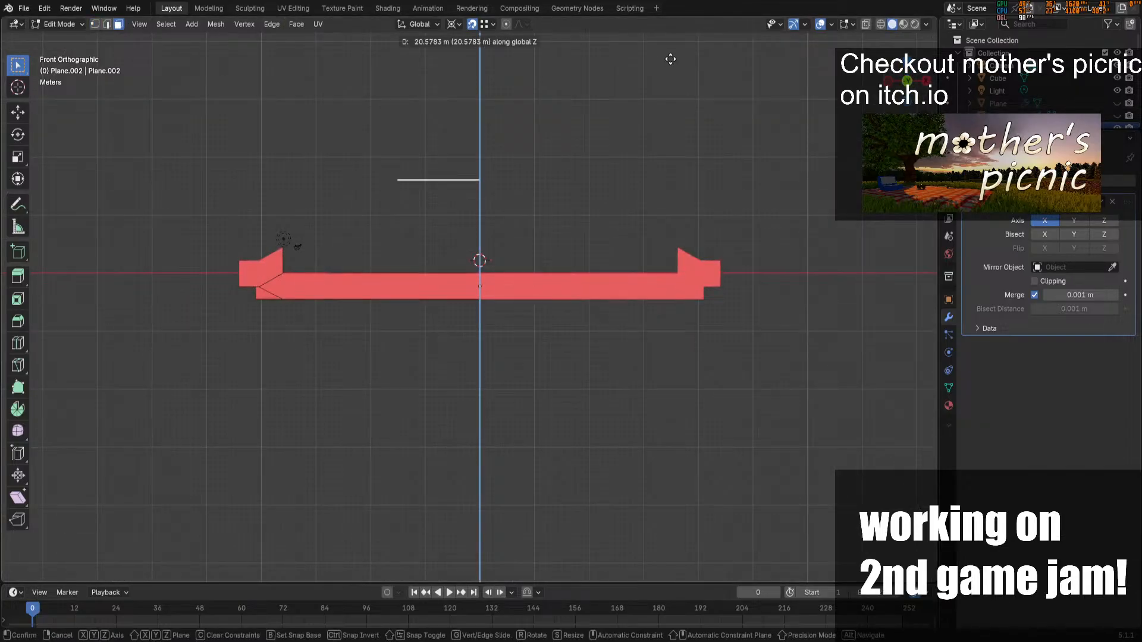
click(703, 99)
key(s)
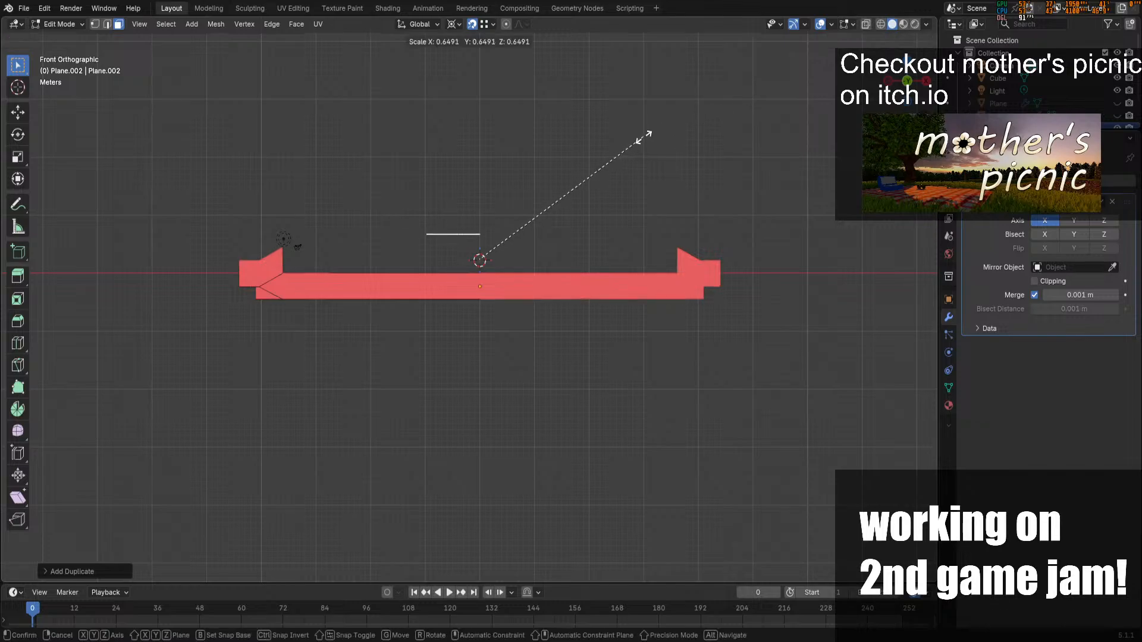
click(637, 140)
Adjust the duplicated face's height along Z, finally raising it about 8.4 m so it hovers above the storey's walls
key(KP_7)
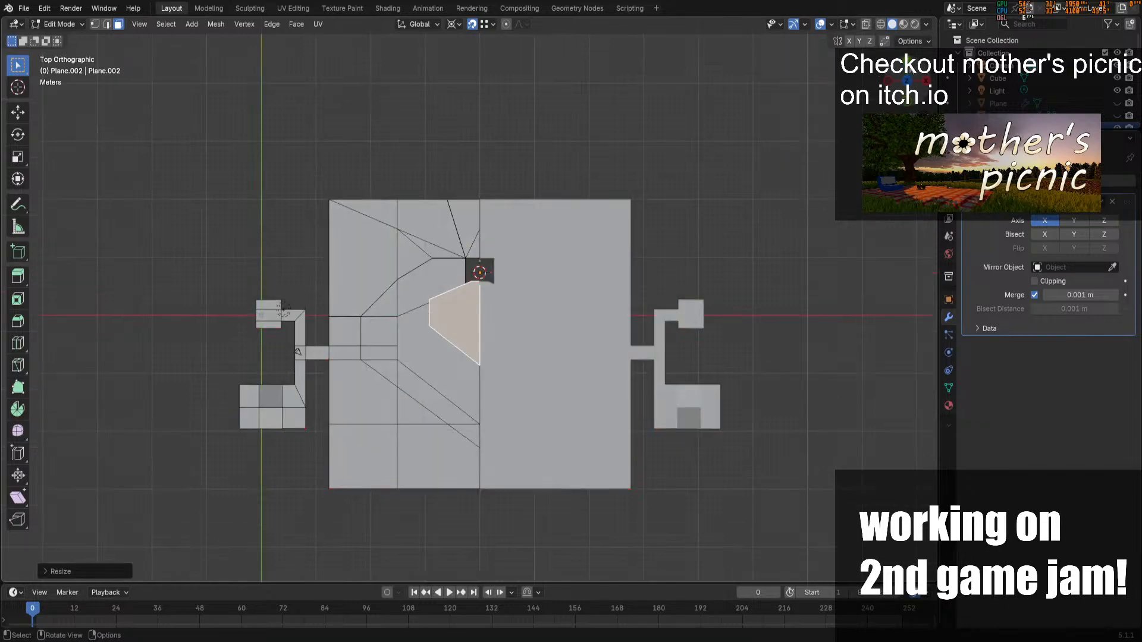
key(KP_1)
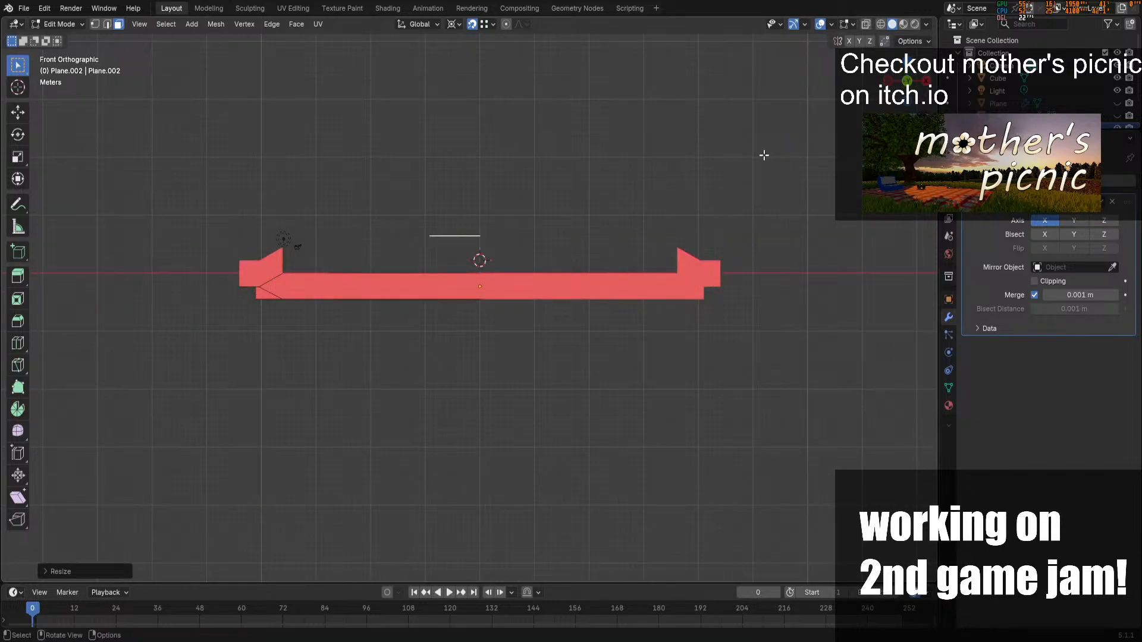
key(g)
key(z)
click(775, 202)
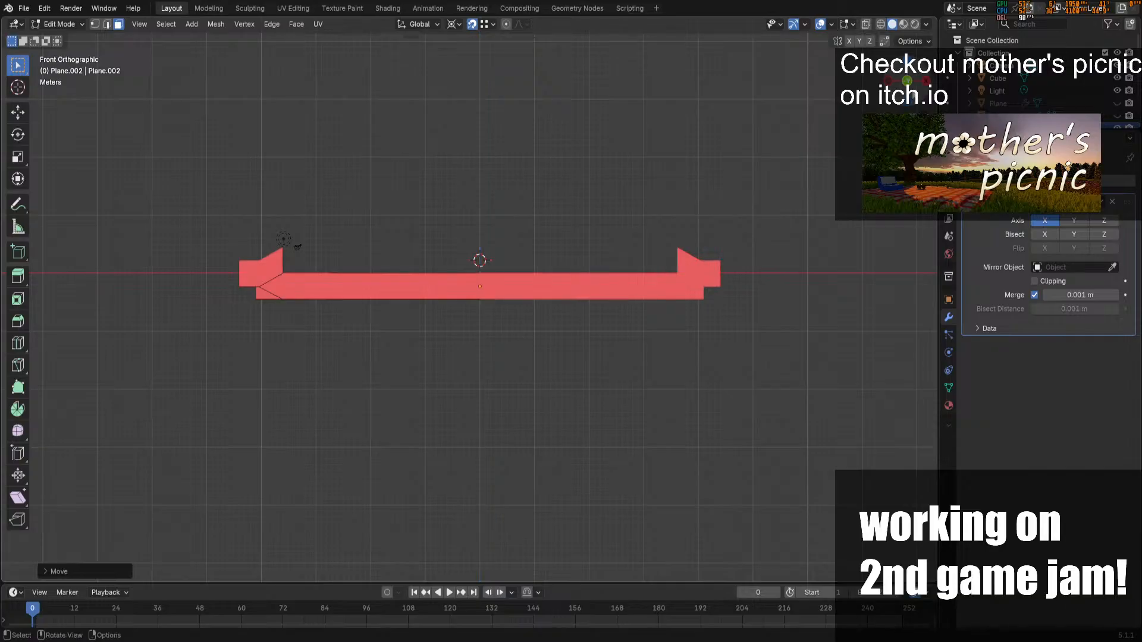
drag(902, 89, 902, 139)
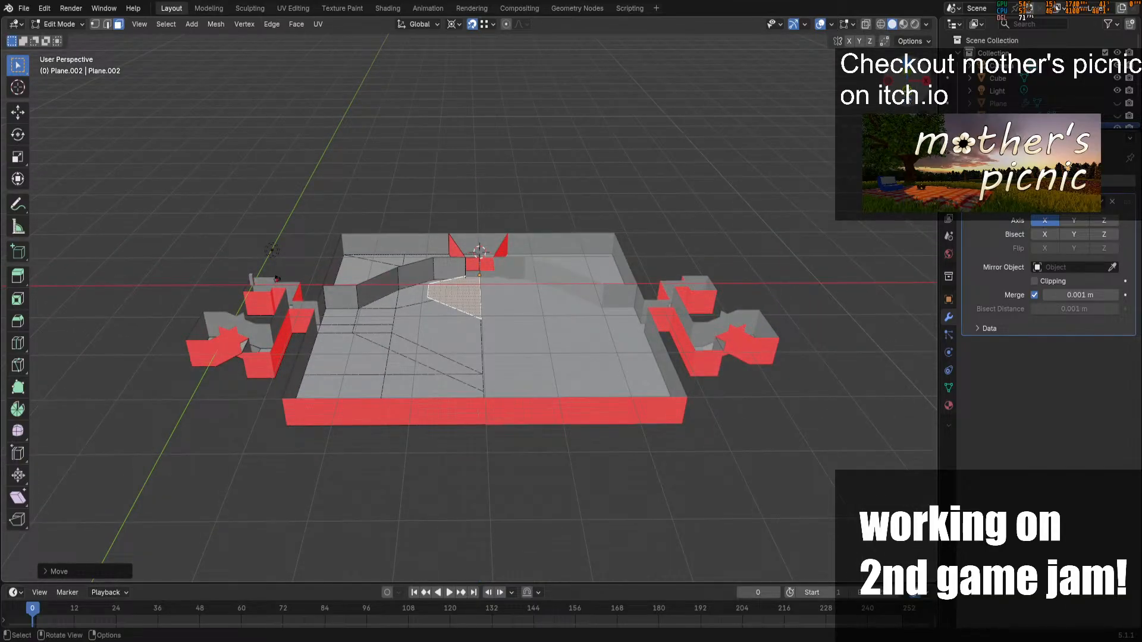
key(KP_1)
key(g)
key(z)
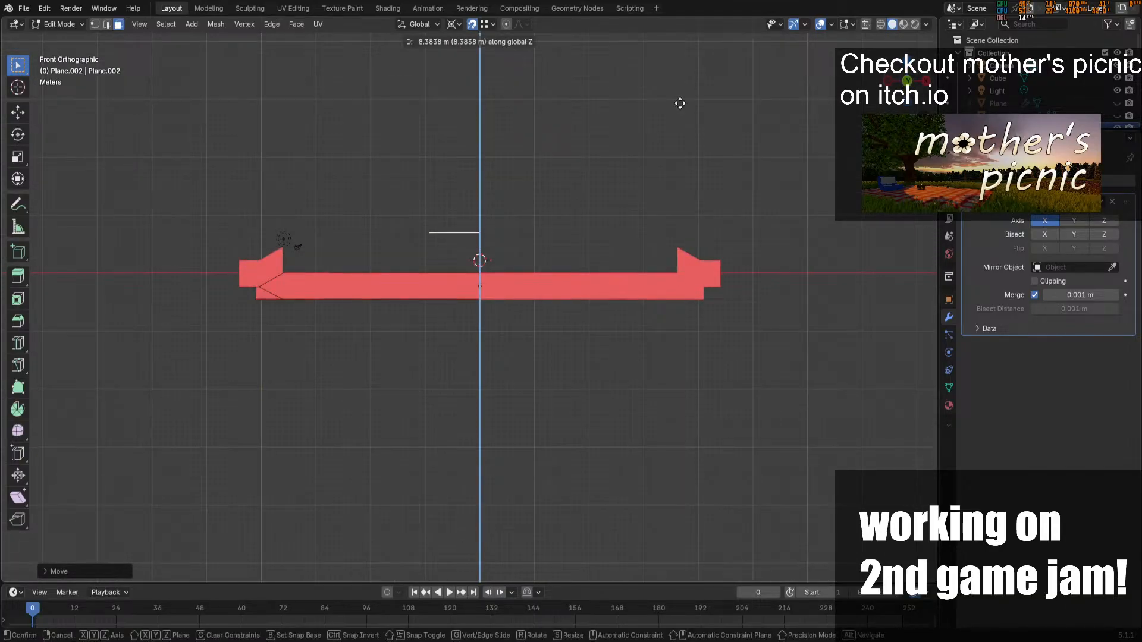
click(684, 104)
Extrude the floating face downward into a block and lower its bottom face about another 5 m toward the floor
key(e)
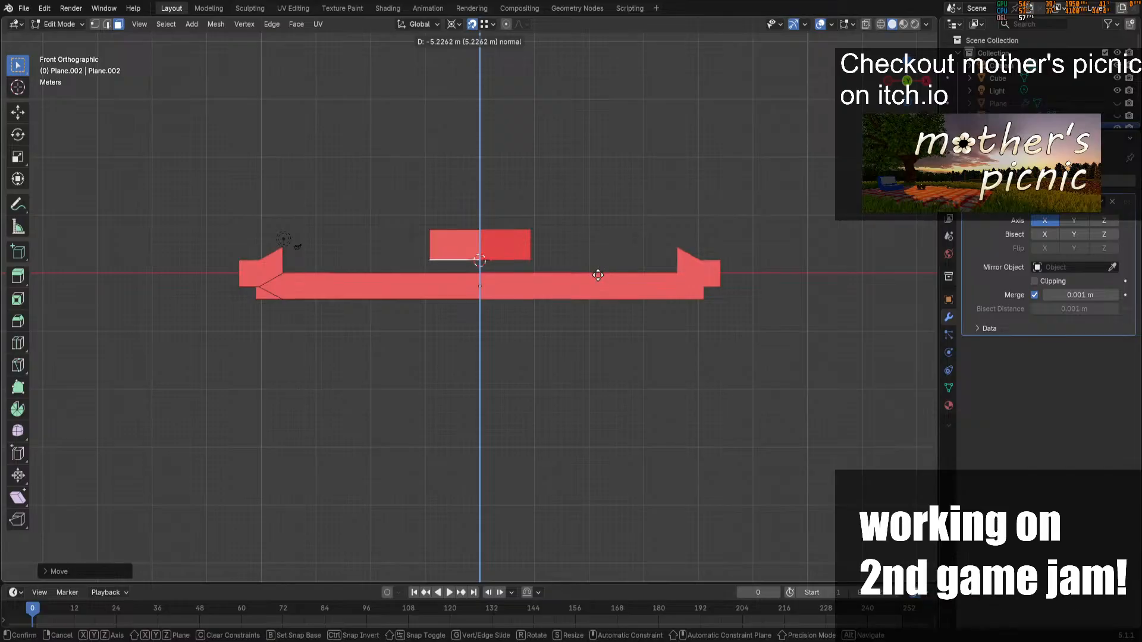
click(602, 288)
middle_drag(586, 232, 625, 259)
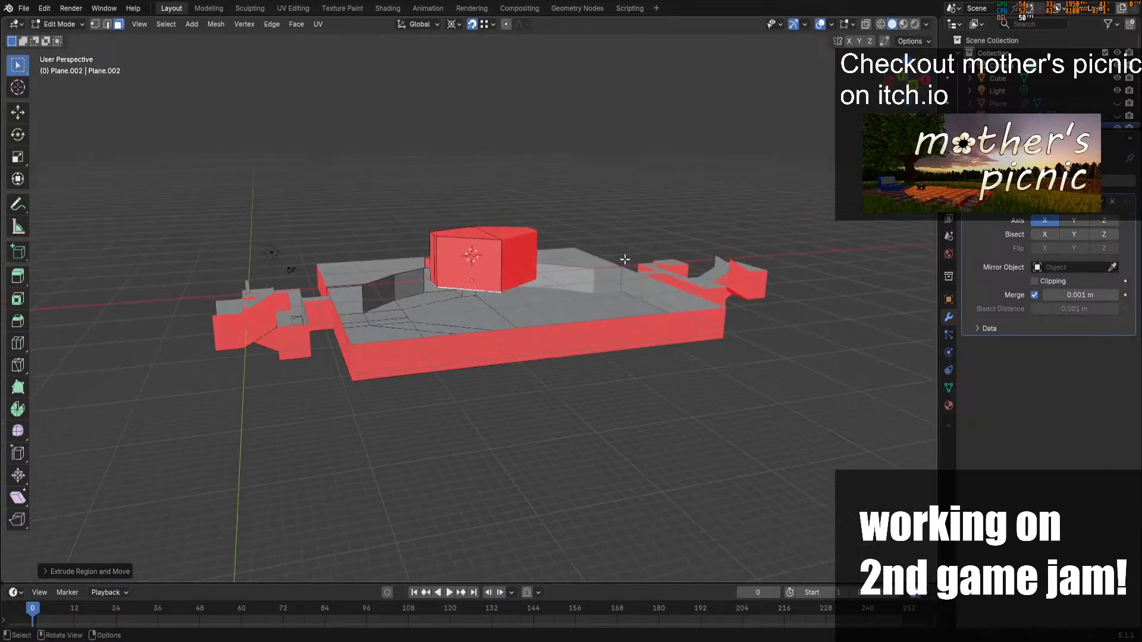
scroll(625, 260, up, 3)
key(g)
key(z)
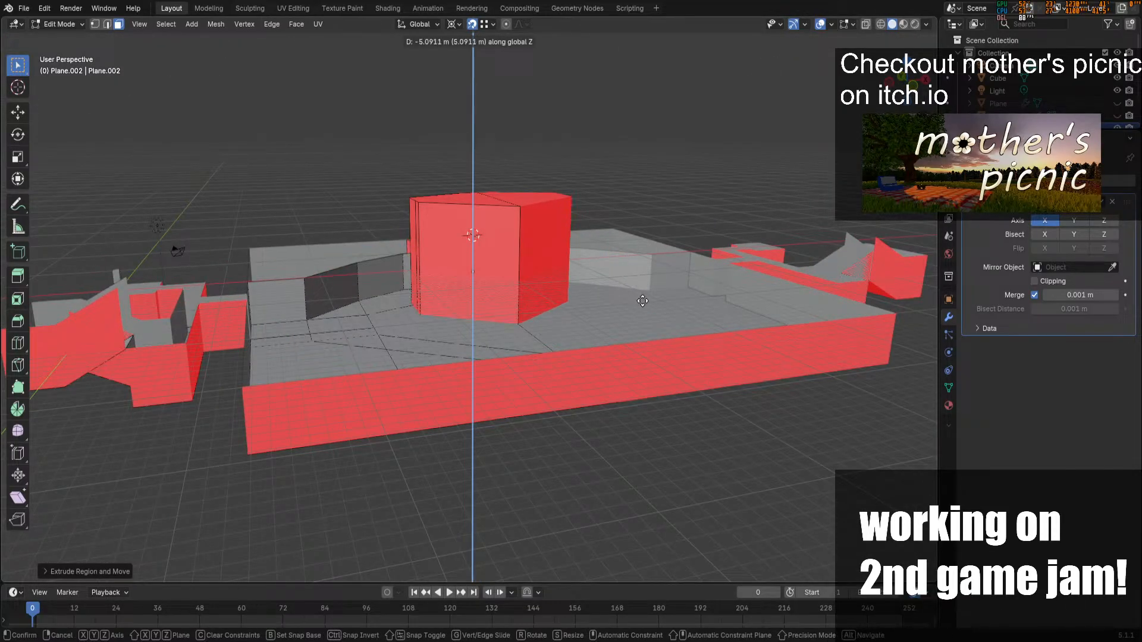
click(611, 292)
key(s)
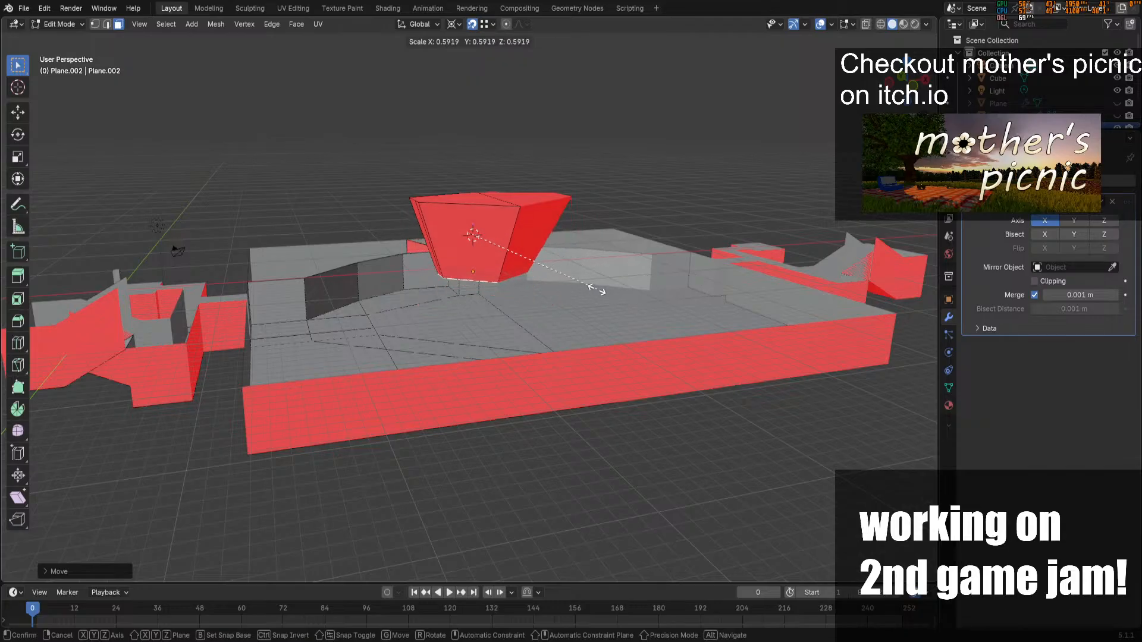
right_click(576, 210)
click(454, 24)
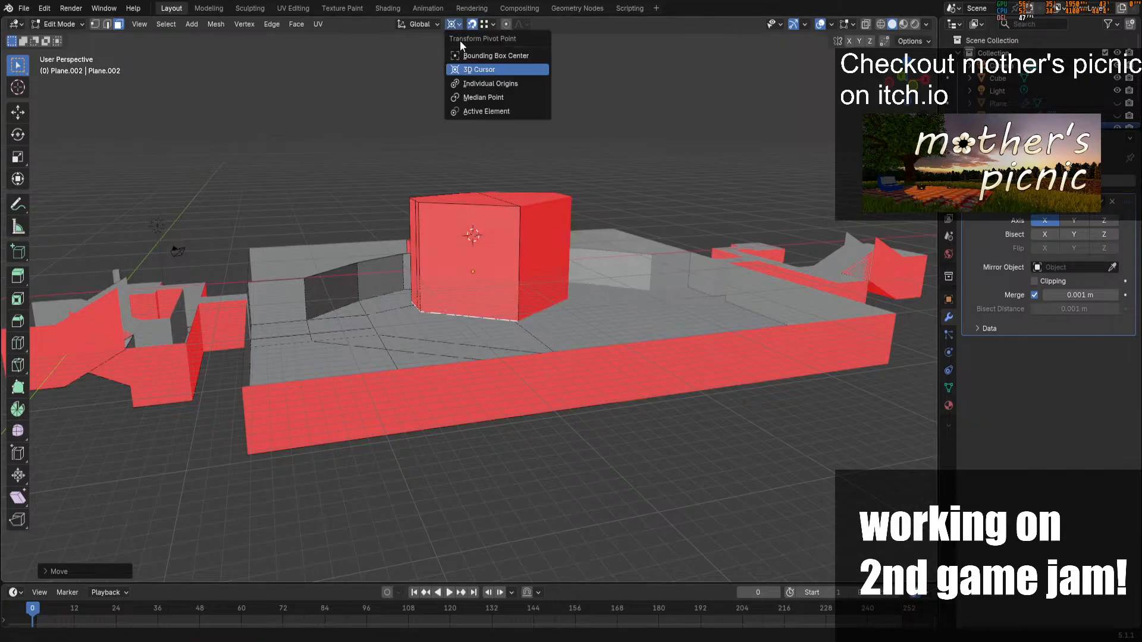
click(476, 81)
key(s)
right_click(545, 289)
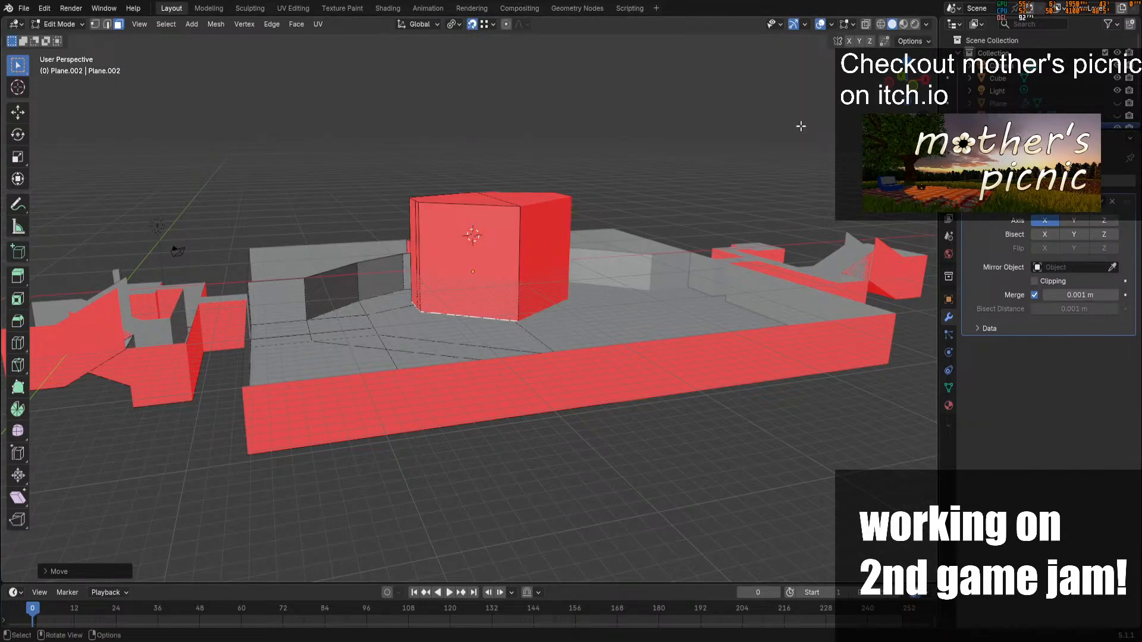
Enable Clipping on the Mirror modifier and set the transform pivot back to the 3D cursor
click(1034, 282)
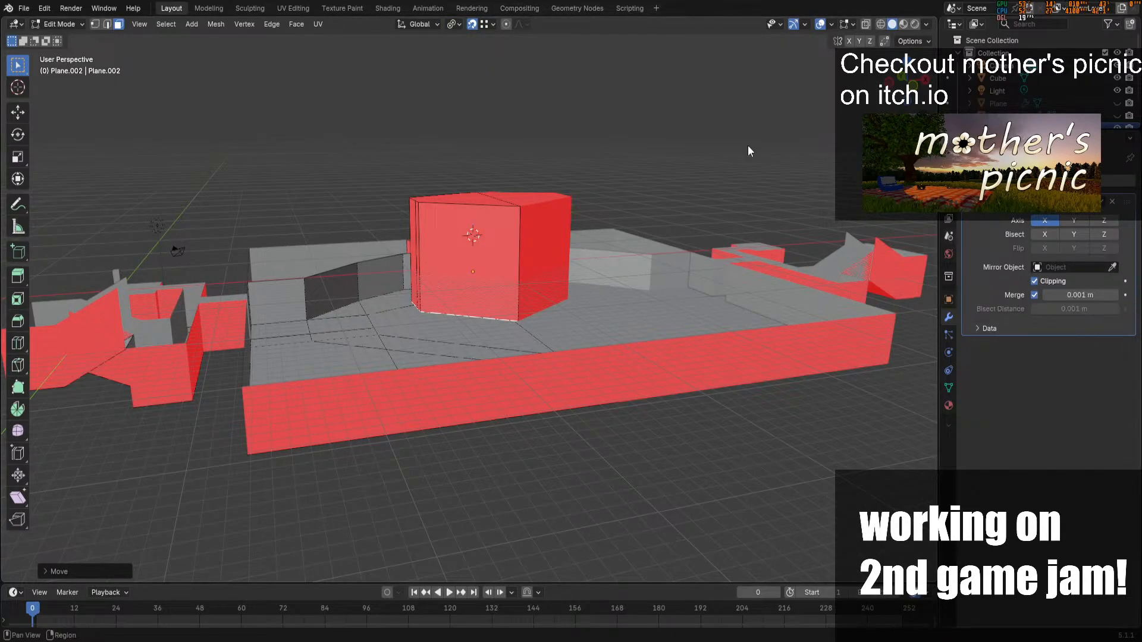
click(456, 23)
click(488, 84)
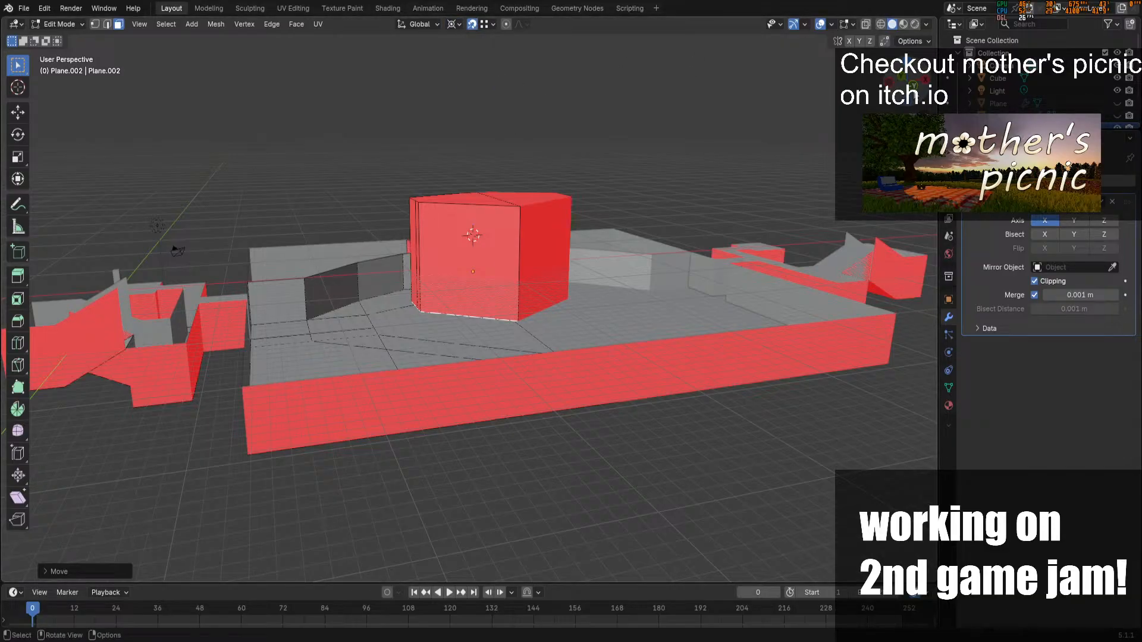
Try to taper the block by scaling its bottom face in X and Y only, about the 3D cursor
key(KP_1)
key(s)
key(shift+z)
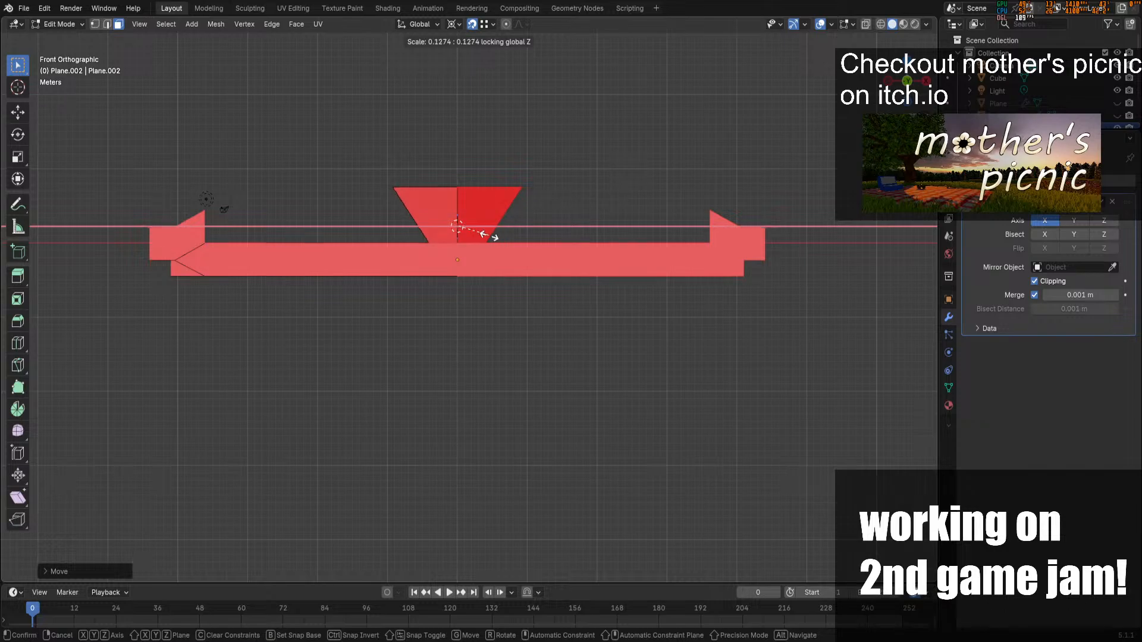
click(492, 236)
middle_drag(491, 236, 601, 345)
key(ctrl+z)
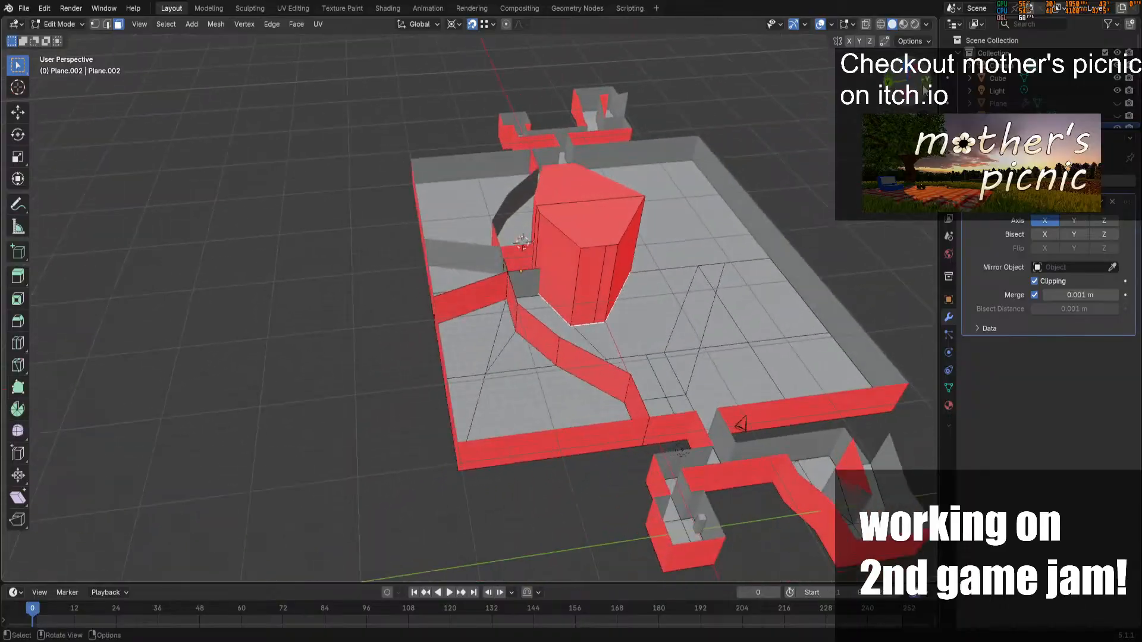
From above with X-ray on, shrink the block's bottom face using Individual Origins as the transform pivot
drag(903, 75, 800, 97)
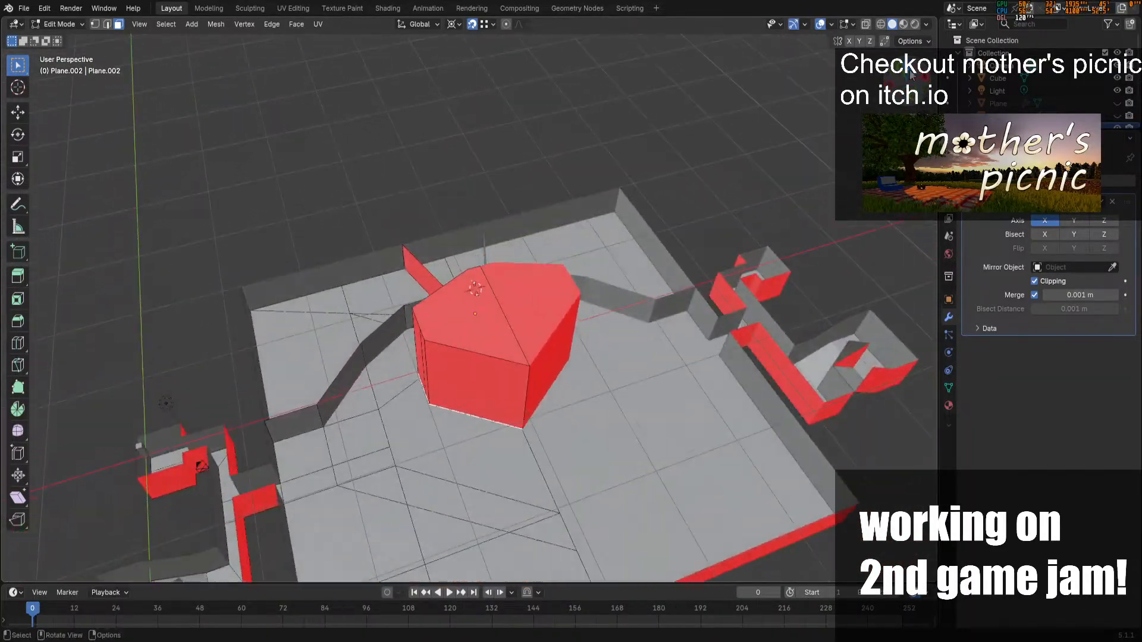
click(908, 75)
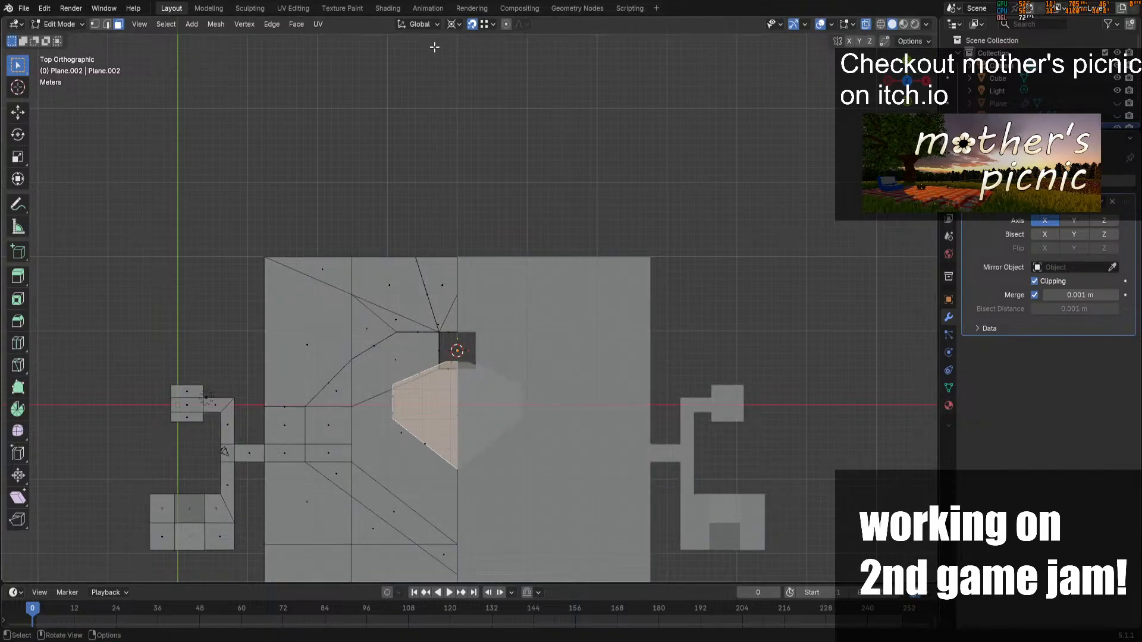
click(454, 25)
click(470, 84)
key(s)
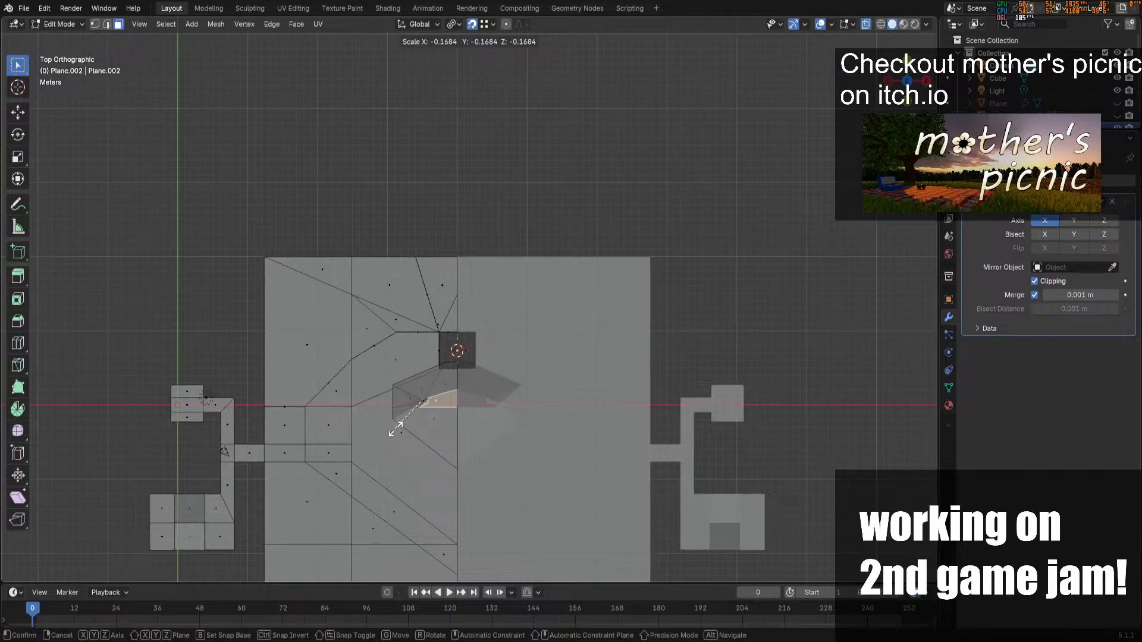
click(381, 418)
With snapping off, move the bottom face's outer vertices along X close to the mirror centreline to narrow the block's tip
key(1)
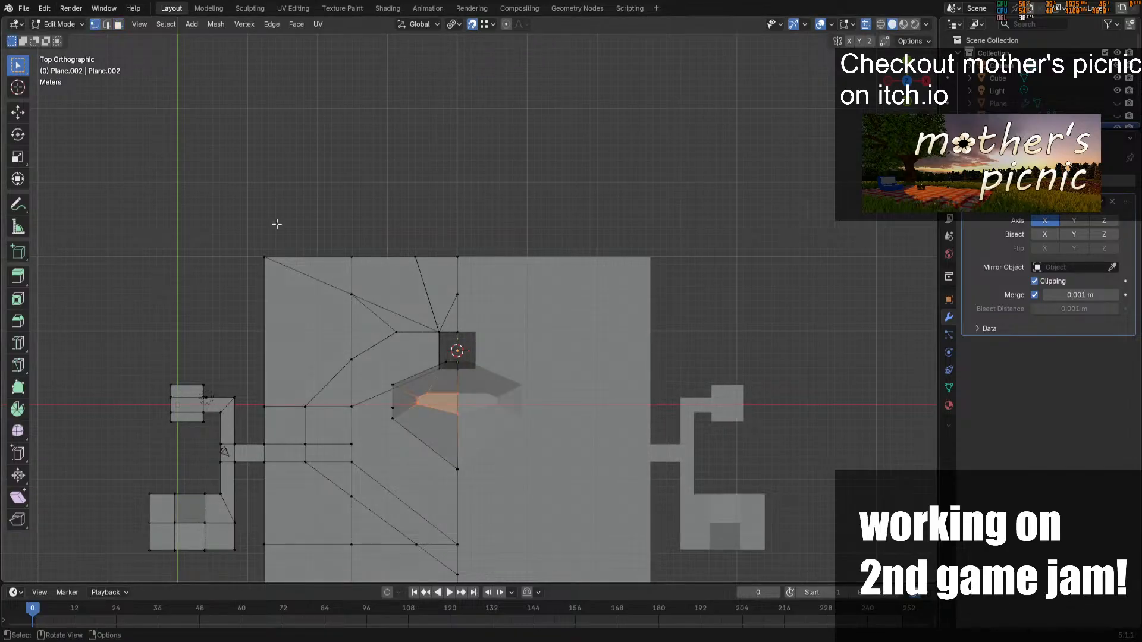
click(440, 408)
key(g)
key(x)
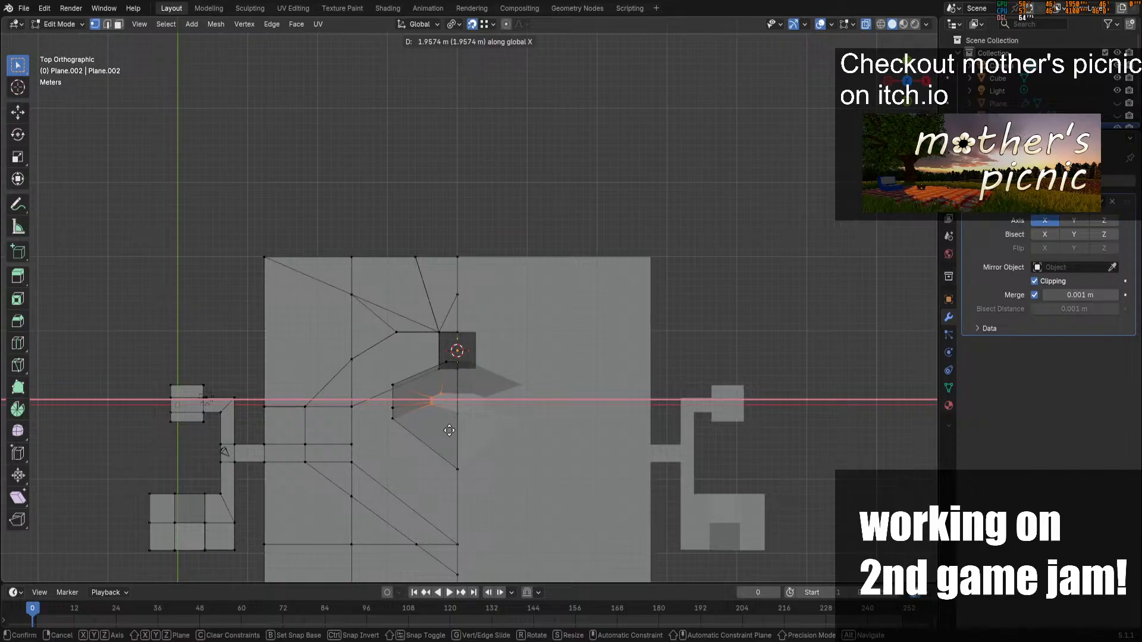
click(446, 426)
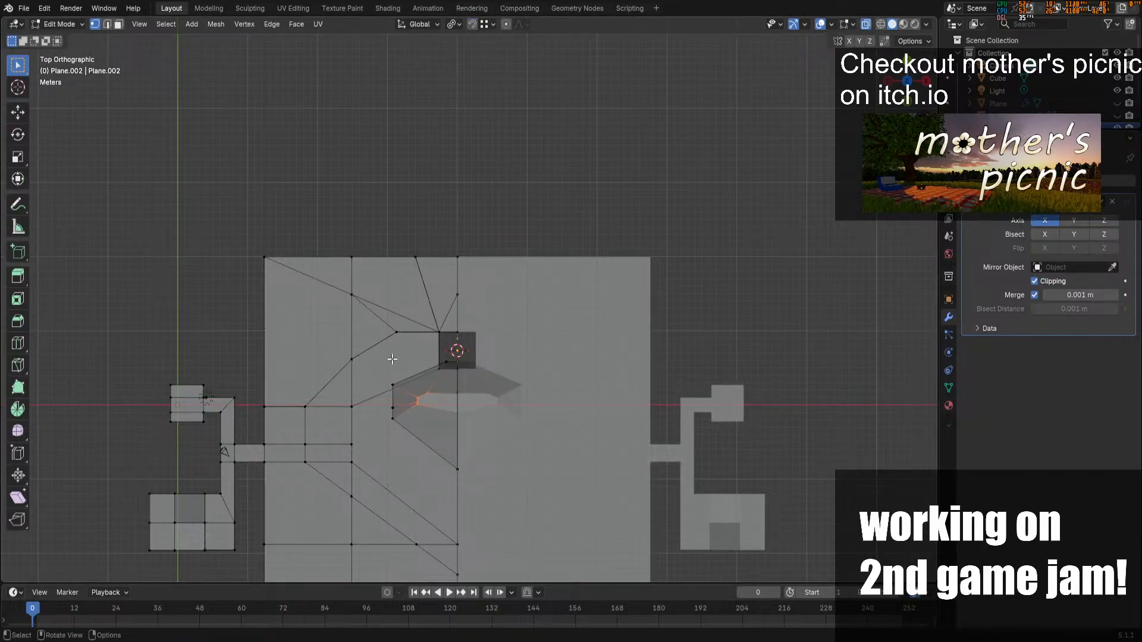
key(g)
key(x)
click(418, 367)
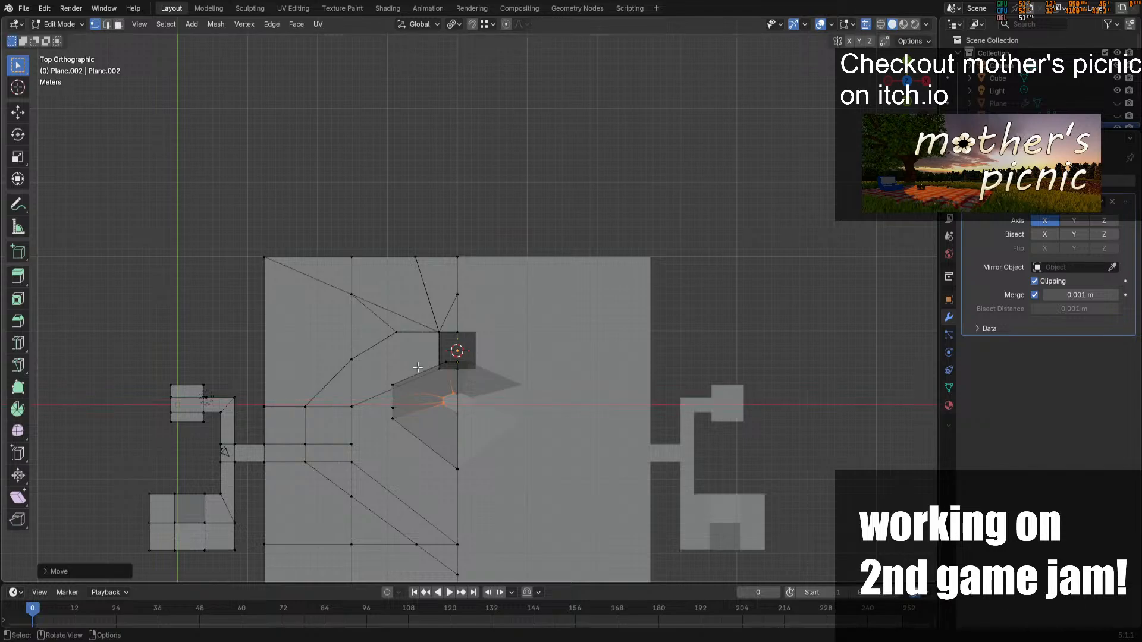
Extrude the tapered block's top face straight upward to give it a tall vertical-sided upper section
key(Tab)
middle_drag(773, 297, 592, 249)
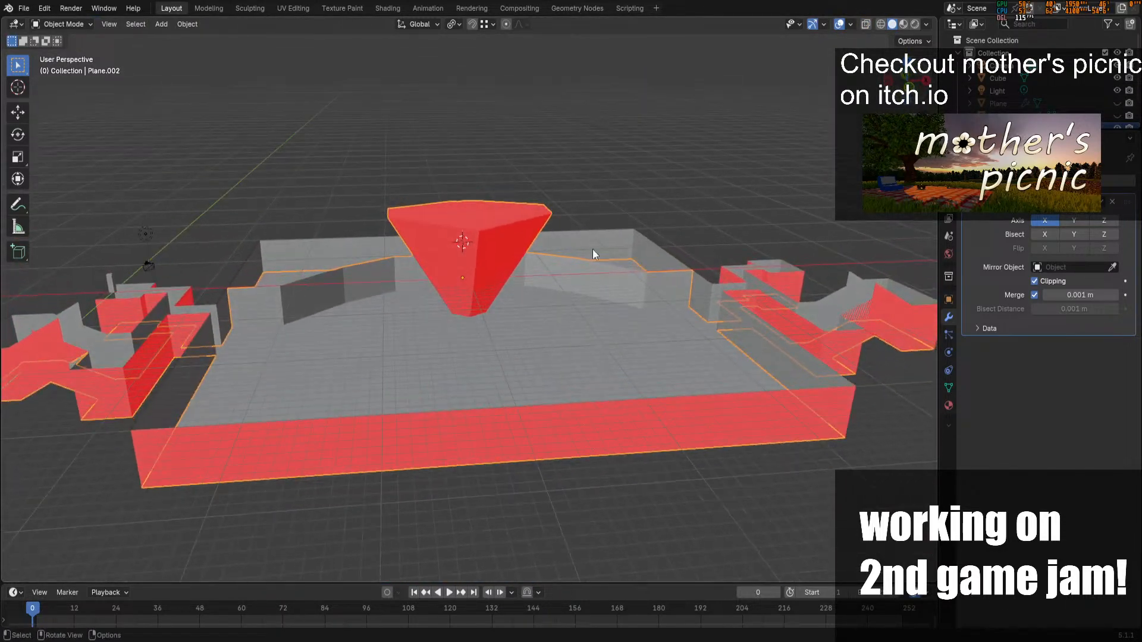
key(Tab)
click(119, 23)
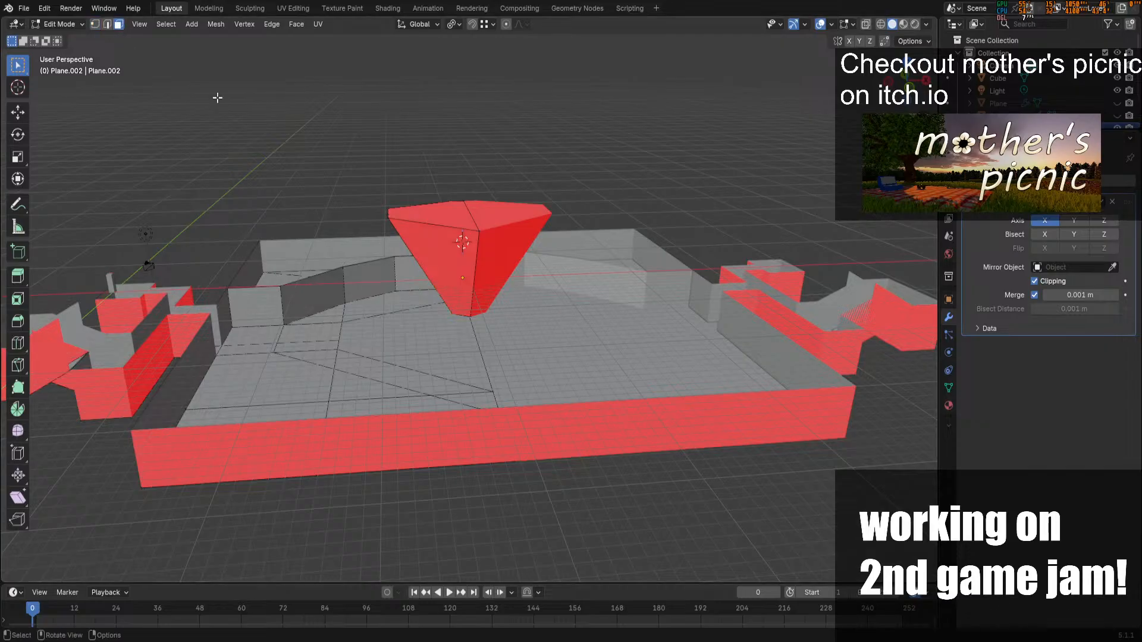
click(452, 209)
key(e)
click(448, 141)
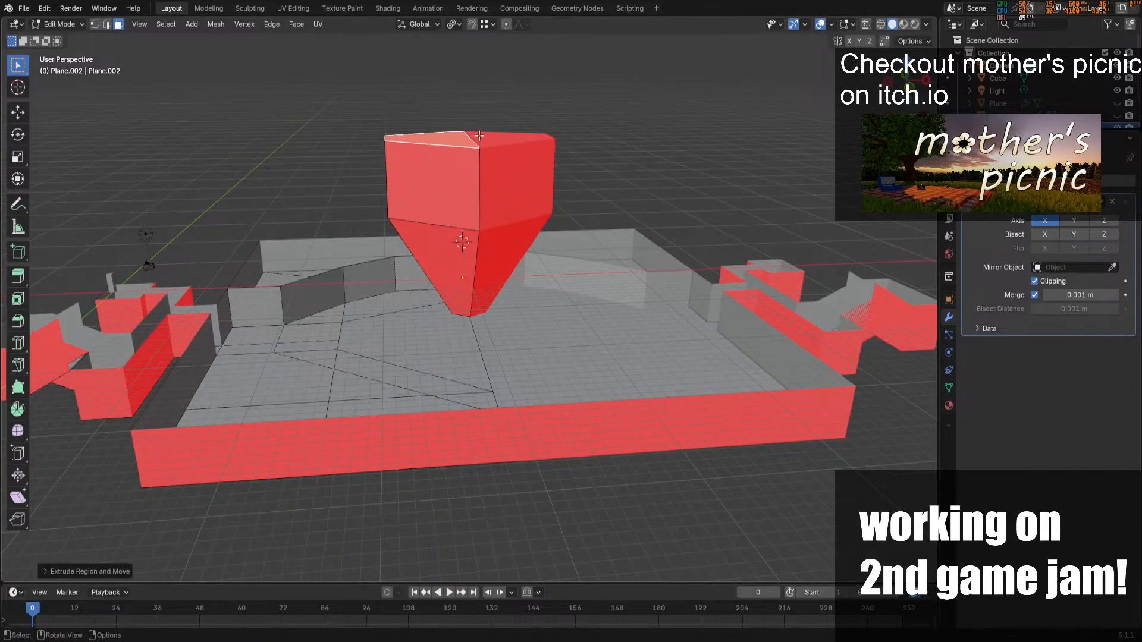
key(s)
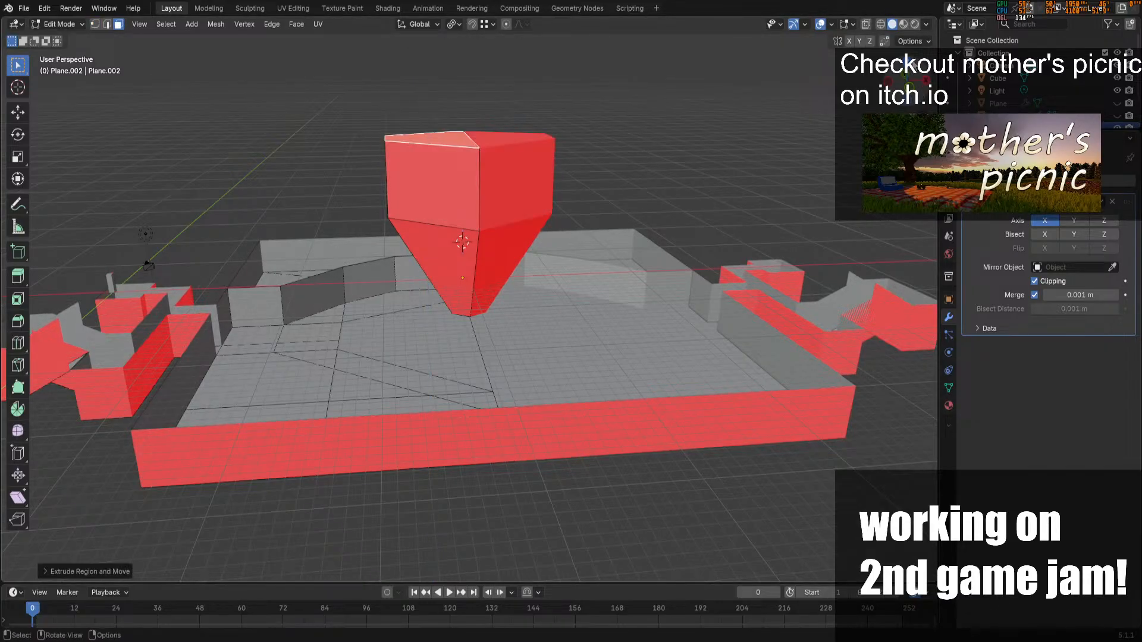
Shrink the block's top face from above and move its outer edge along X close to the mirror centreline, forming a narrow upper tip
key(KP_7)
click(449, 380)
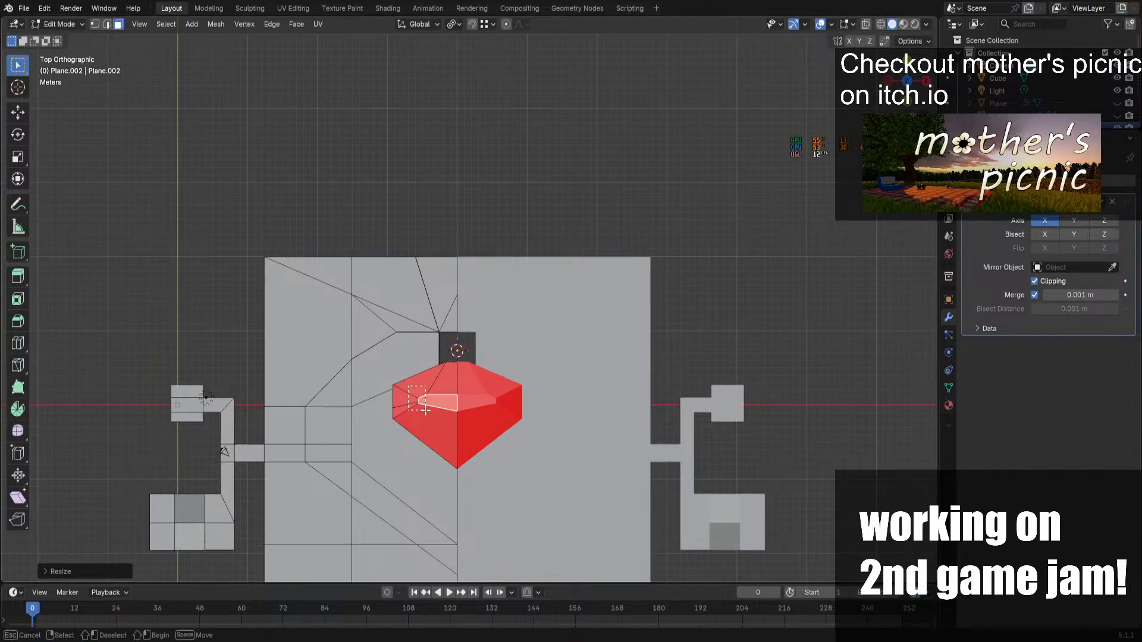
key(l)
key(2)
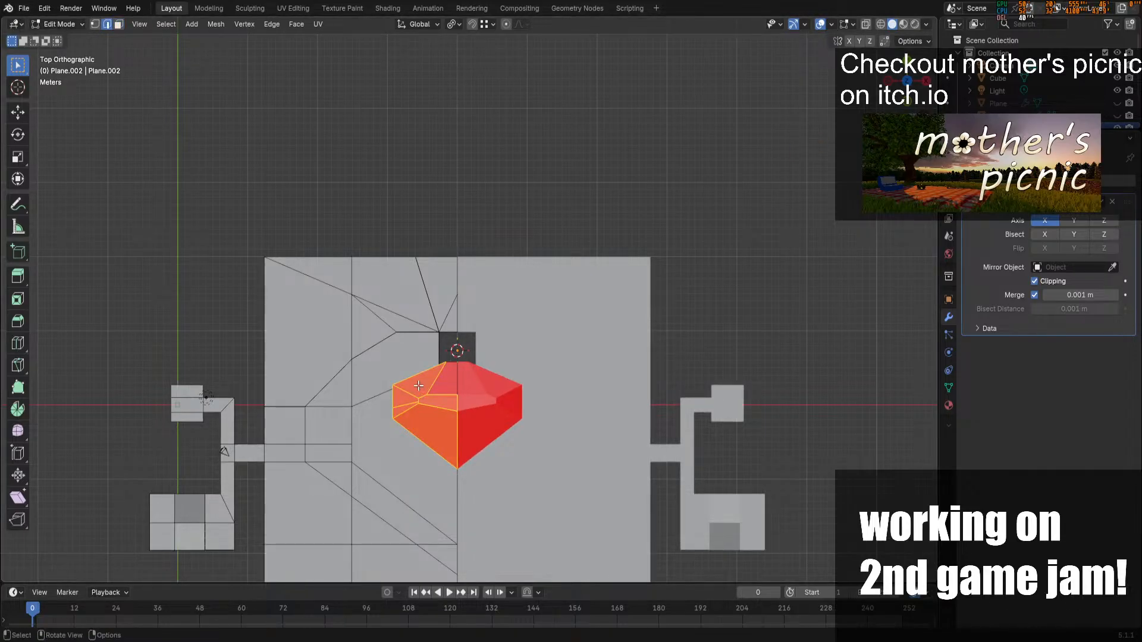
click(421, 397)
key(g)
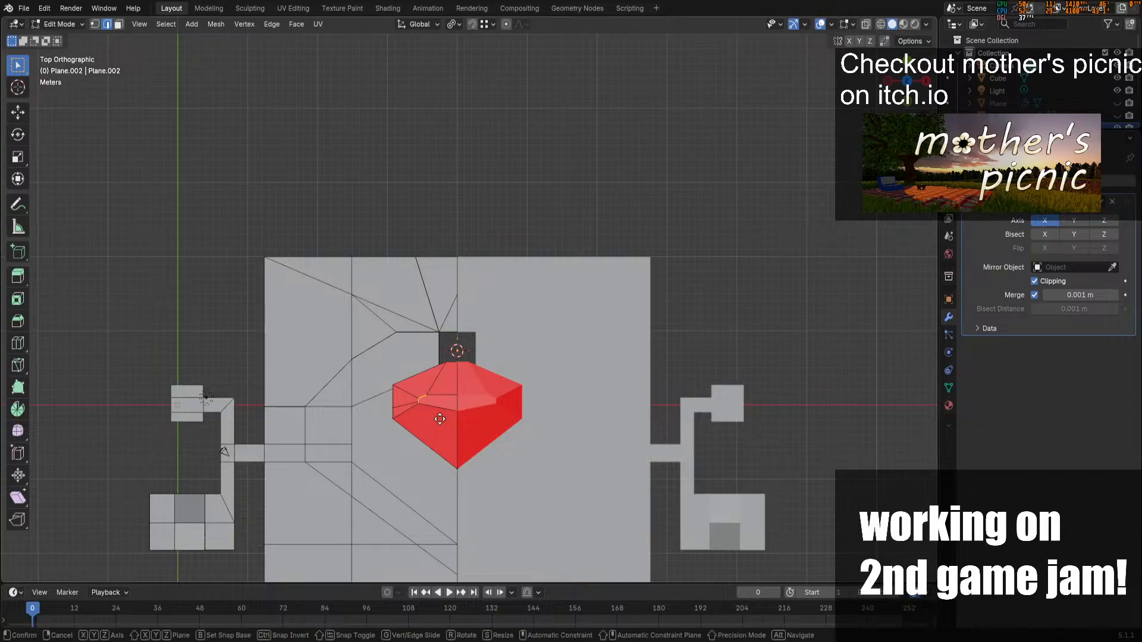
key(x)
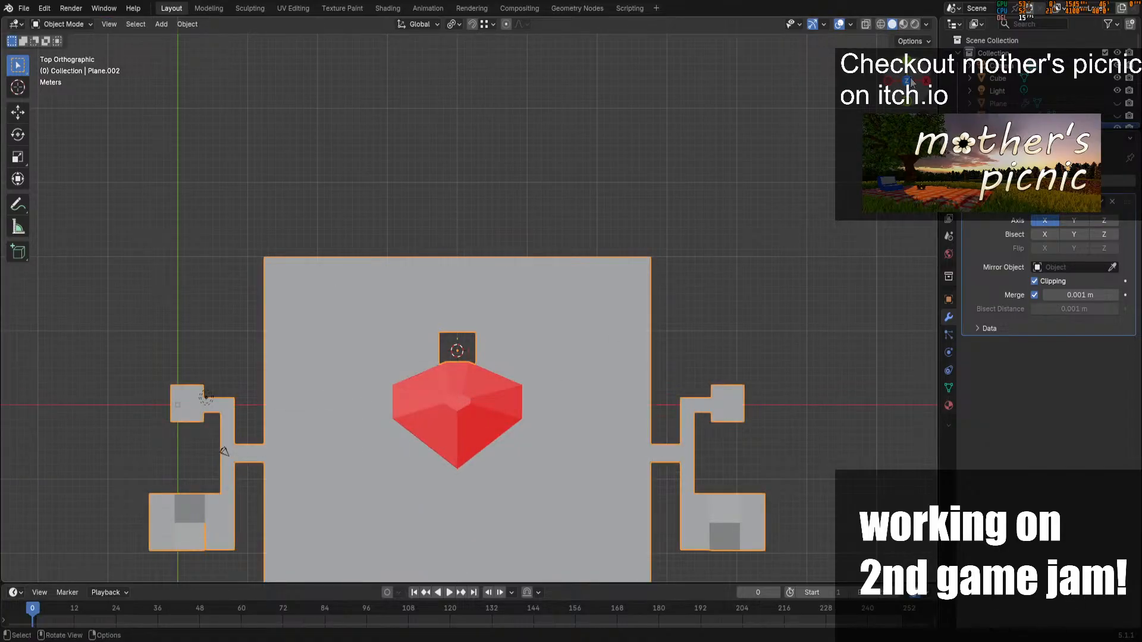
key(Tab)
middle_drag(611, 339, 491, 240)
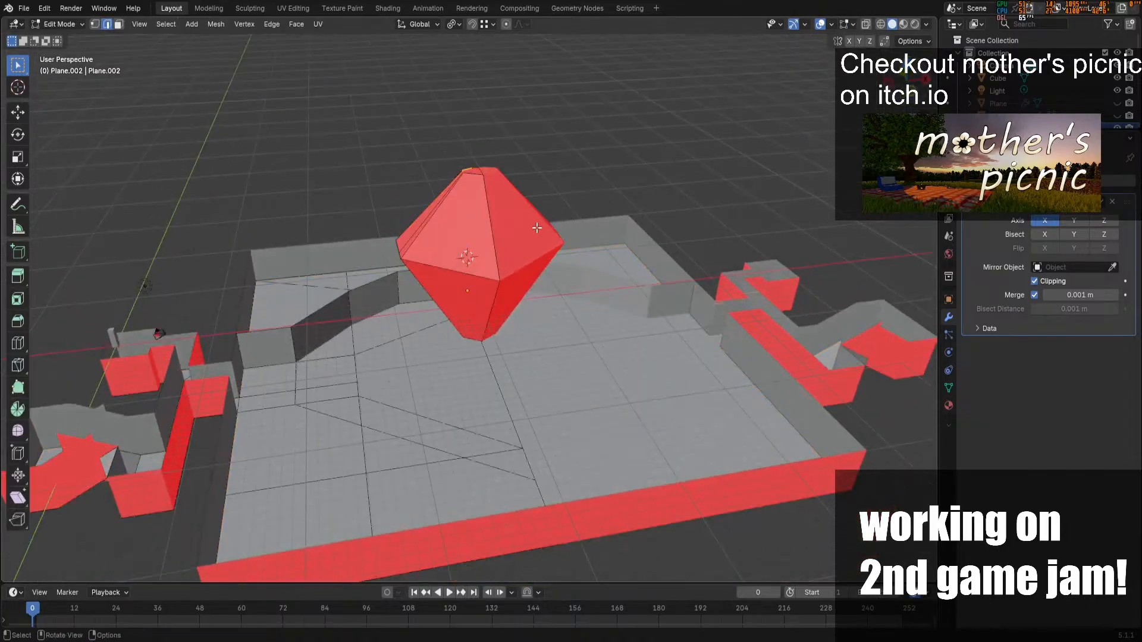
Select all linked geometry of the block and recalculate its normals to face outward
key(a)
click(491, 240)
key(ctrl+l)
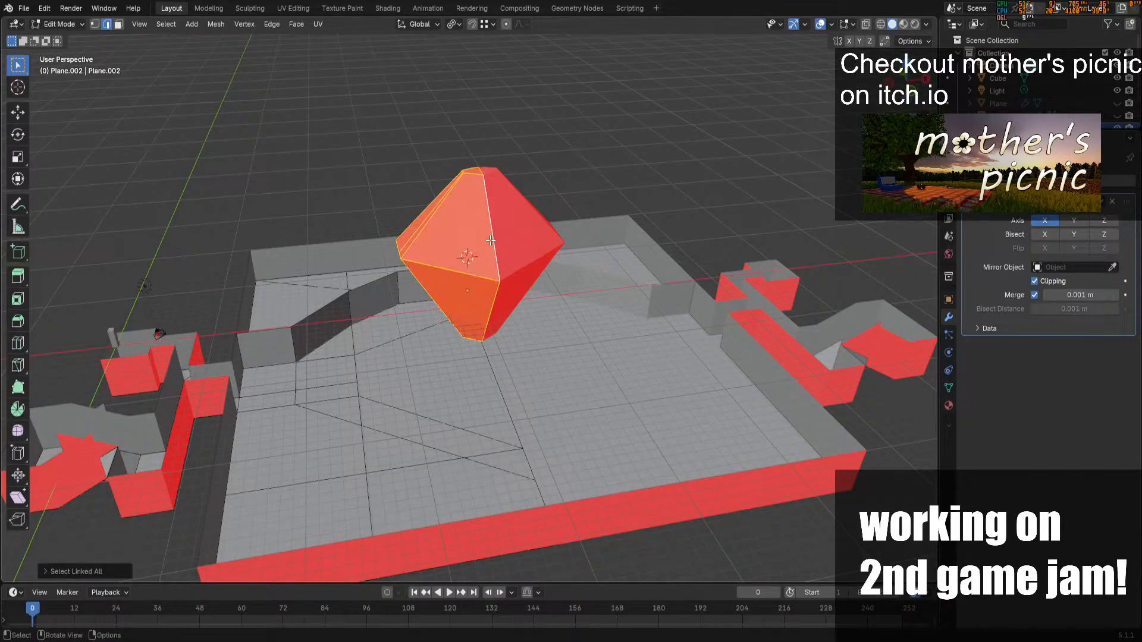
key(F3)
click(597, 278)
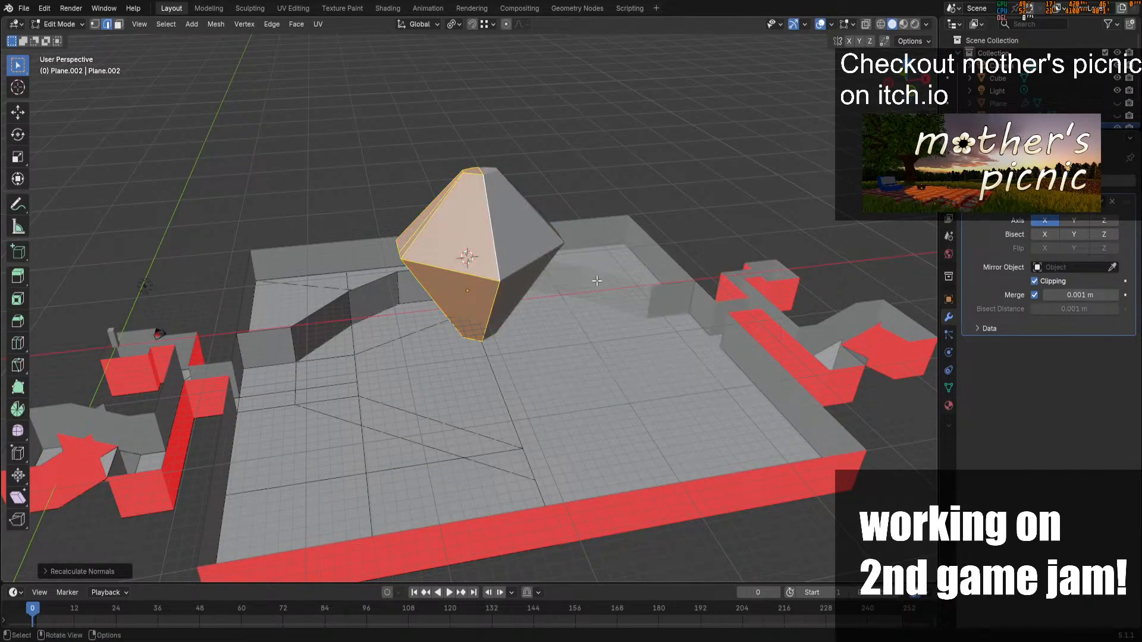
Leave mesh editing, reveal the hidden storeys around the block, and save the file
key(Tab)
mouse_move(660, 266)
middle_down()
mouse_move(642, 262)
mouse_move(662, 265)
middle_up()
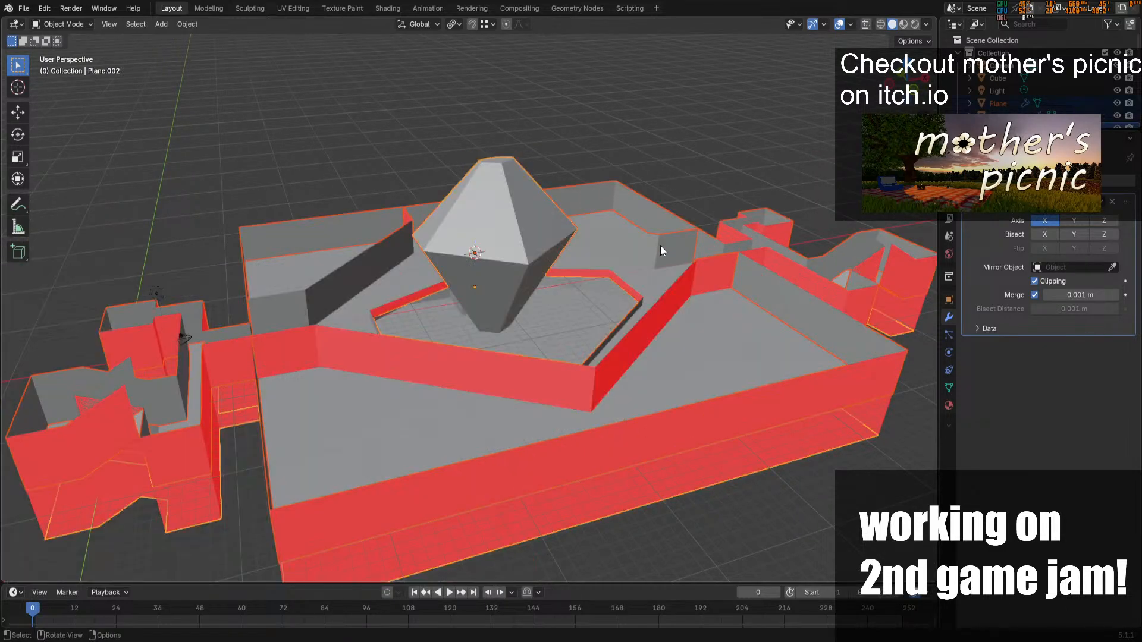
mouse_move(651, 255)
middle_down()
mouse_move(651, 202)
mouse_move(654, 238)
middle_up()
click(798, 289)
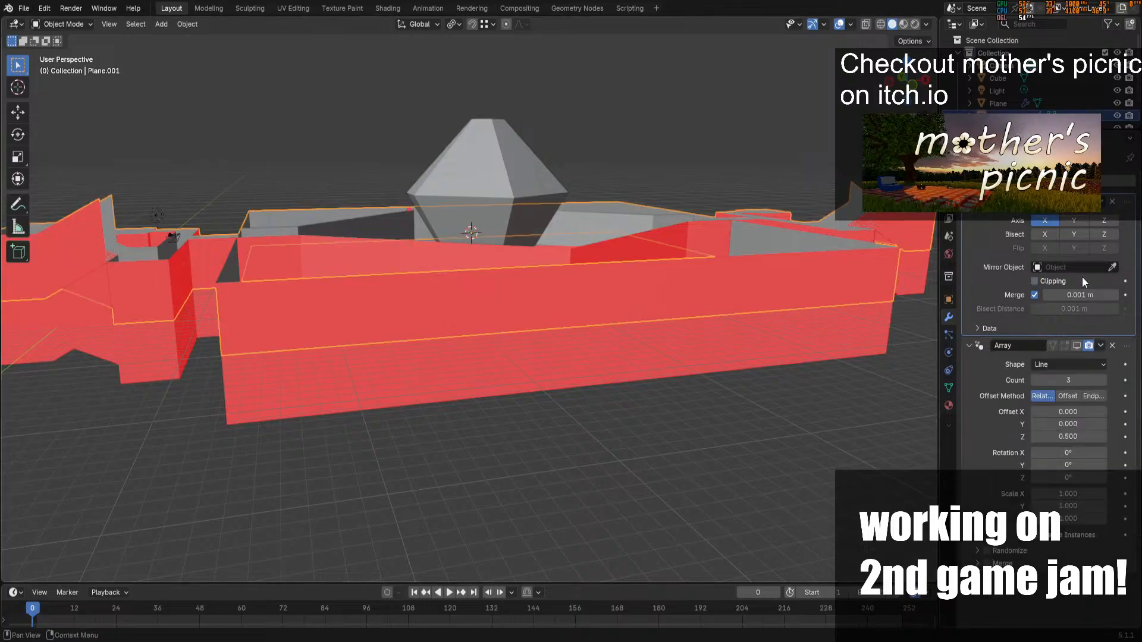
drag(905, 76, 955, 138)
key(ctrl+s)
Select the whole linked block, narrow it to roughly half its depth along Y, and move it along Y
mouse_move(608, 241)
middle_down()
mouse_move(601, 250)
mouse_move(608, 241)
middle_up()
click(608, 235)
key(Tab)
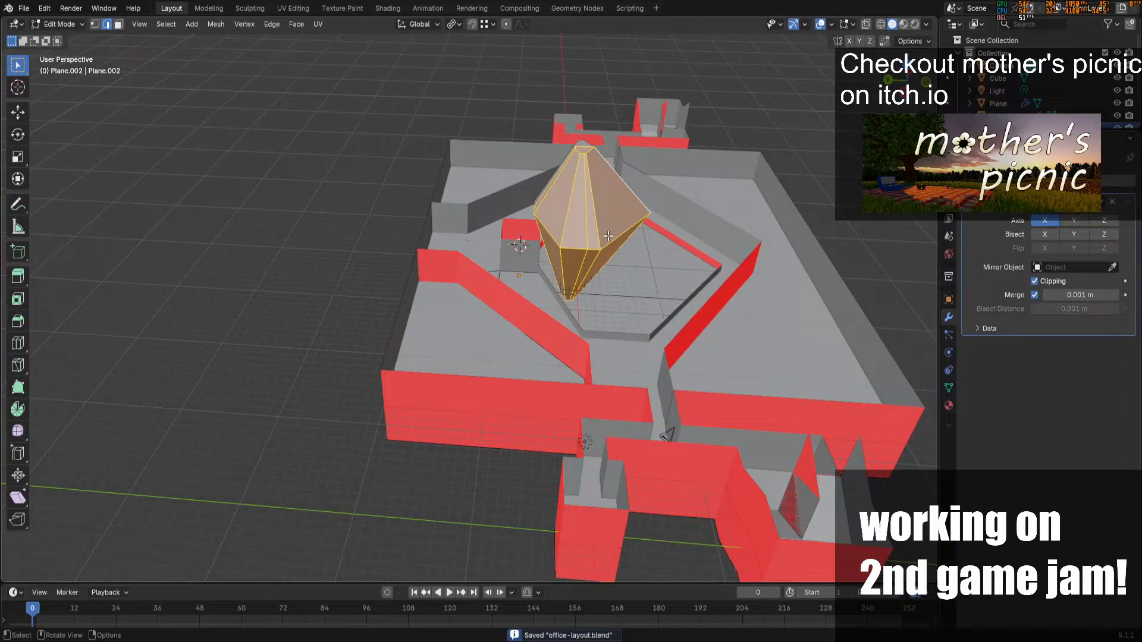
key(ctrl+l)
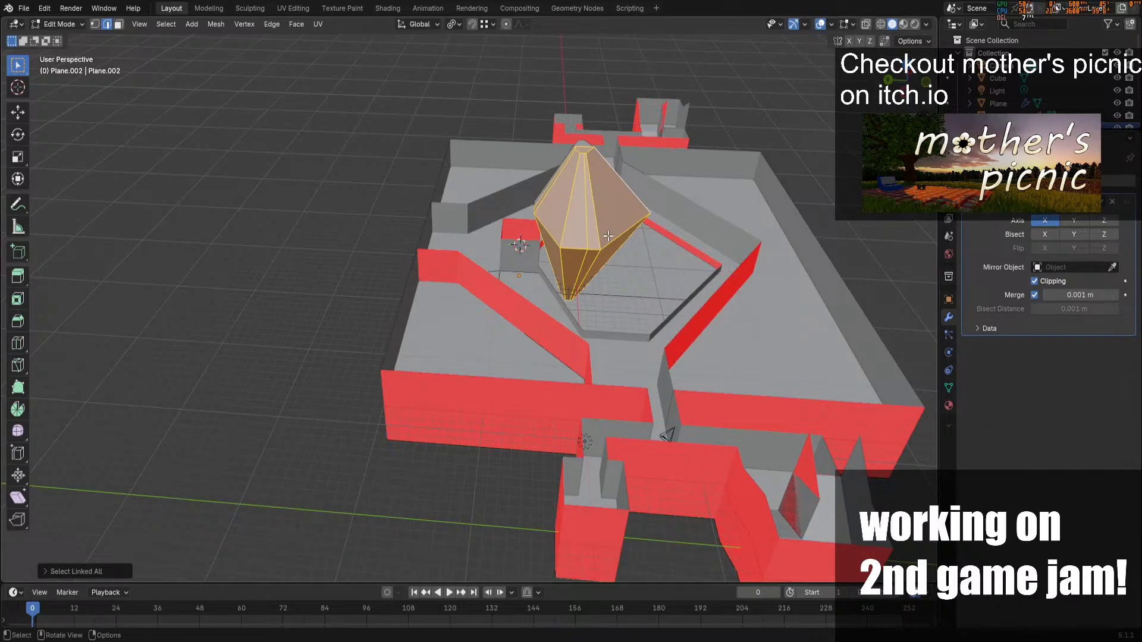
key(s)
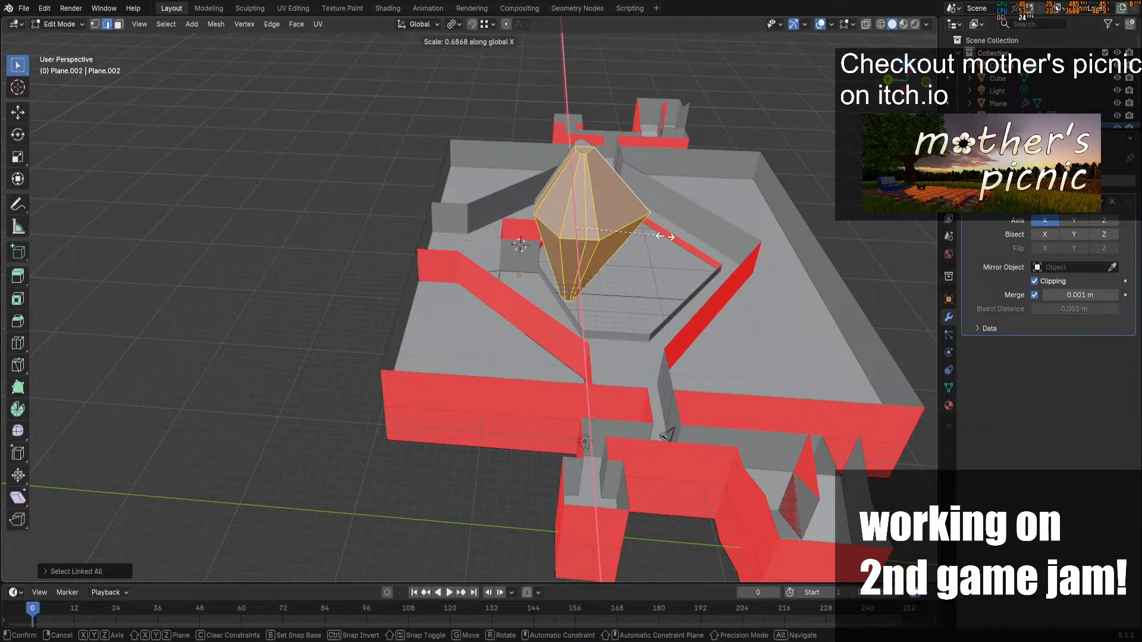
key(y)
click(649, 239)
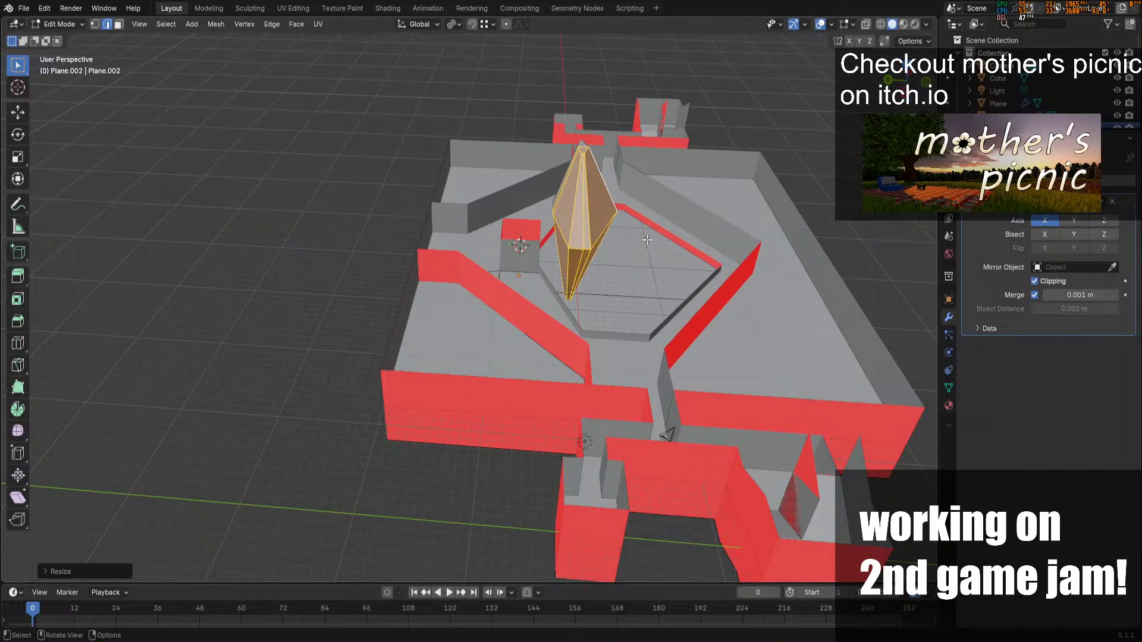
key(g)
key(y)
click(775, 174)
From above, scale the block back up along Y and move it along Y to sit centrally within the hexagonal floor opening
drag(909, 99, 856, 151)
click(908, 81)
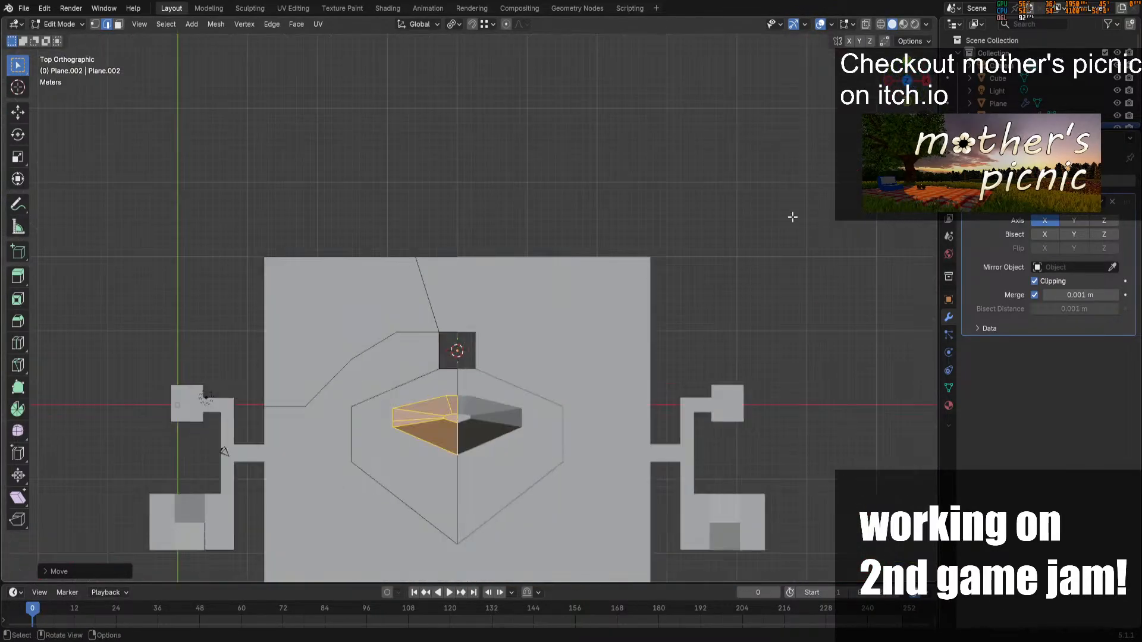
key(s)
key(y)
click(487, 265)
key(g)
key(y)
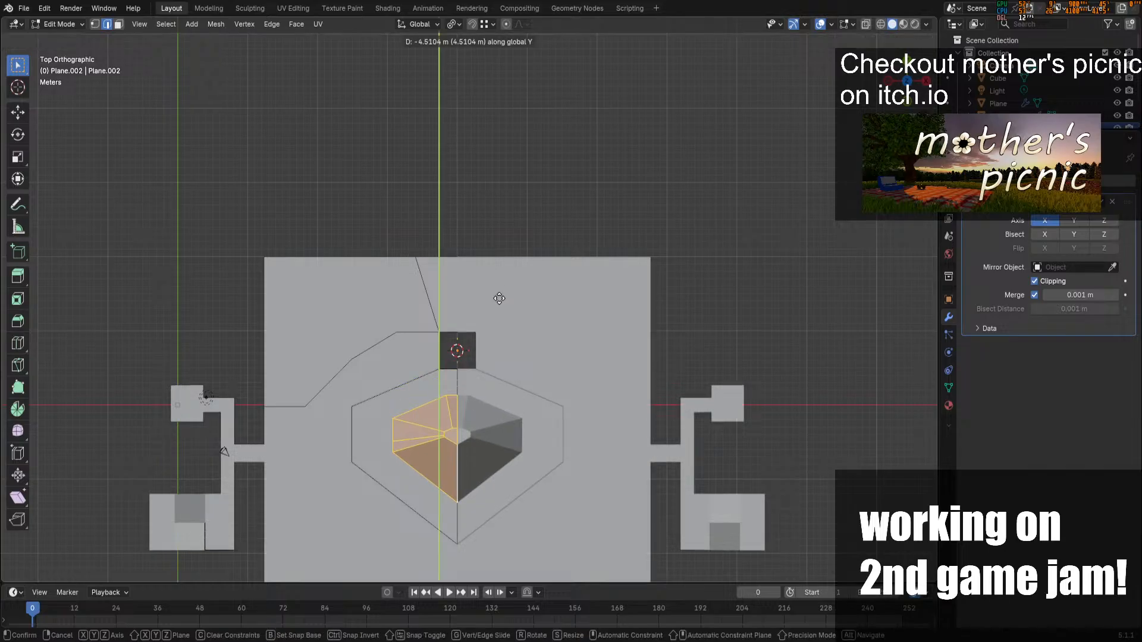
click(507, 303)
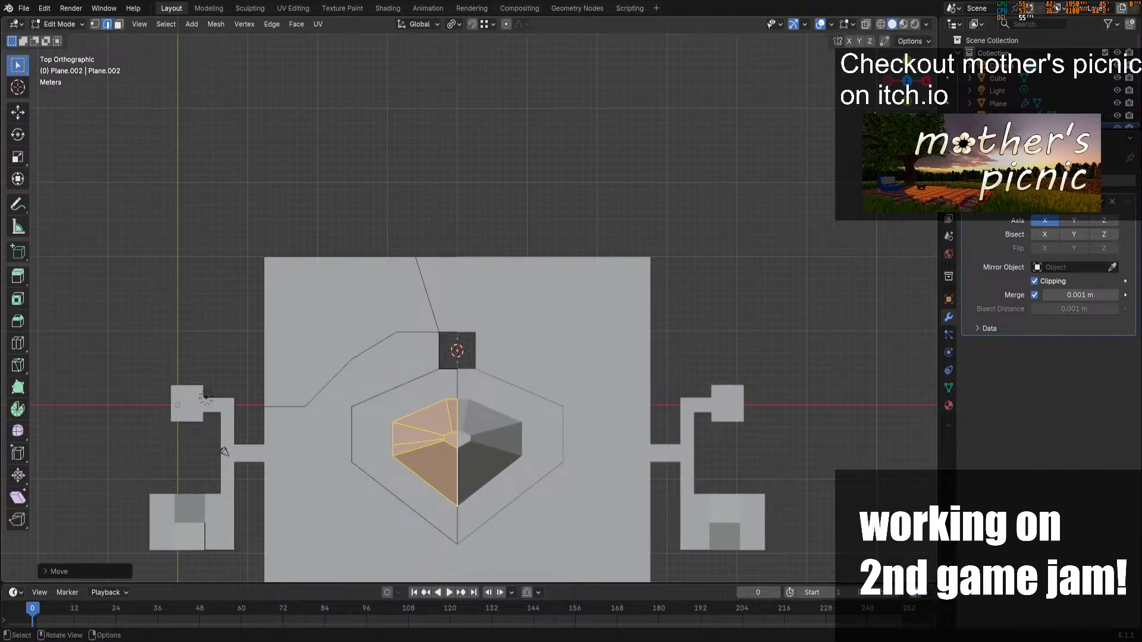
drag(908, 81, 895, 339)
key(Tab)
Save the file and enable viewport display of the outer wall object's Array modifier to show its stacked storeys
click(776, 441)
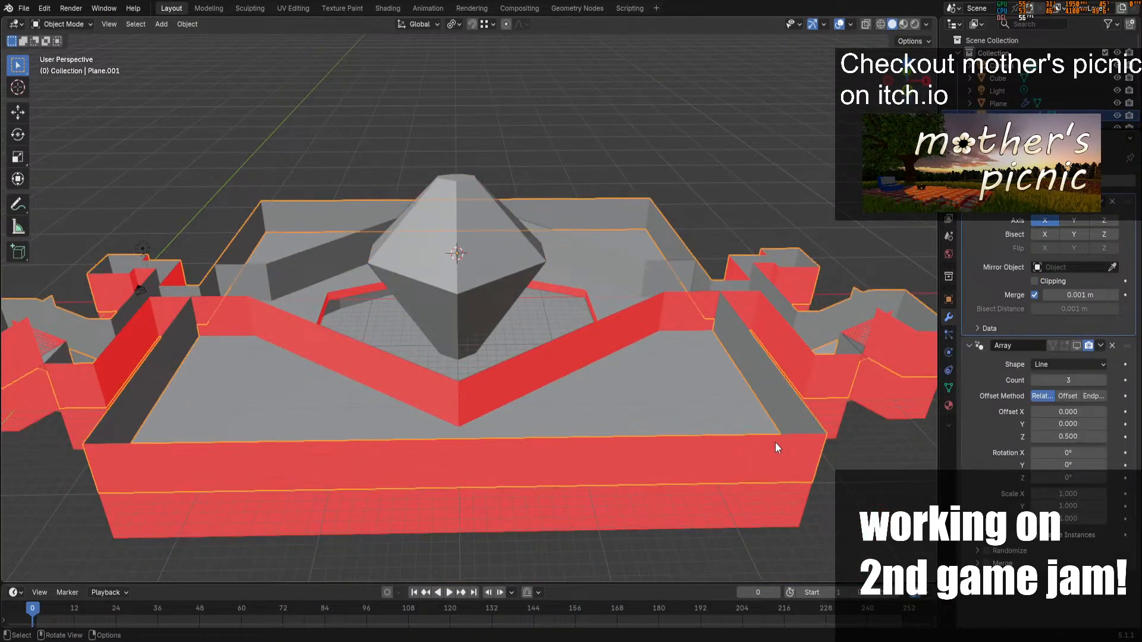
key(ctrl+s)
click(1074, 348)
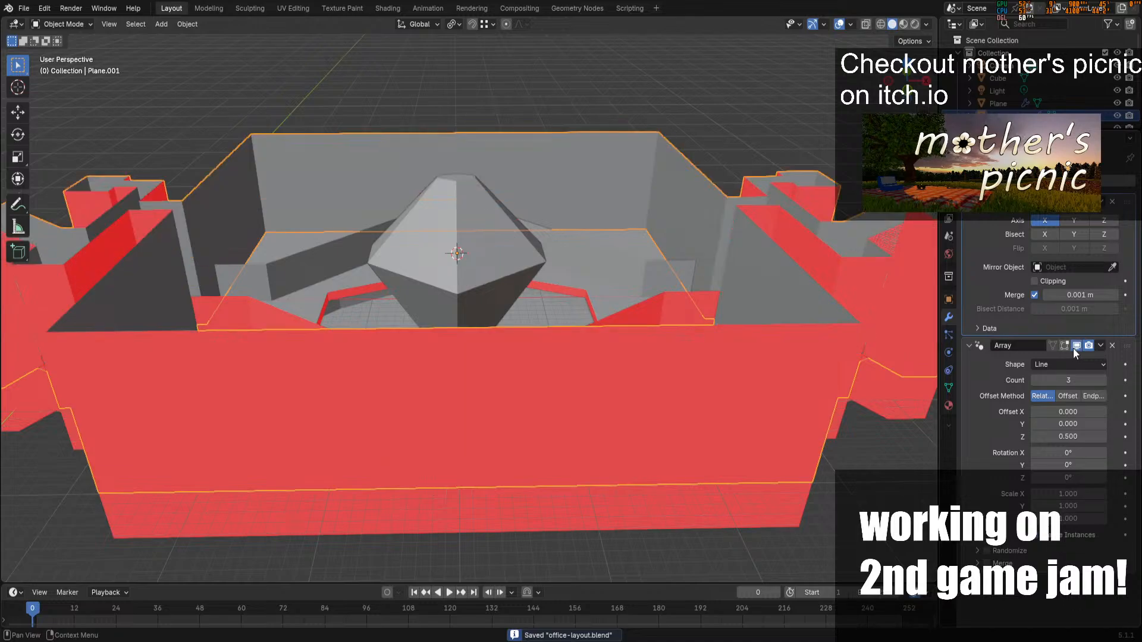
click(906, 92)
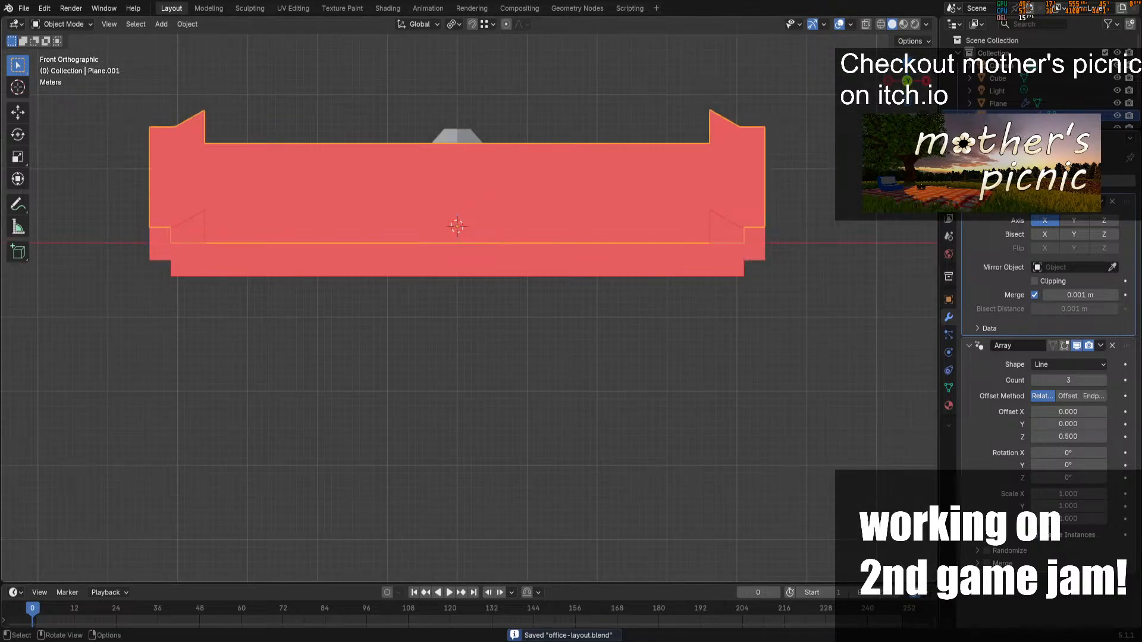
shift+middle_drag(728, 150, 741, 215)
drag(907, 70, 708, 358)
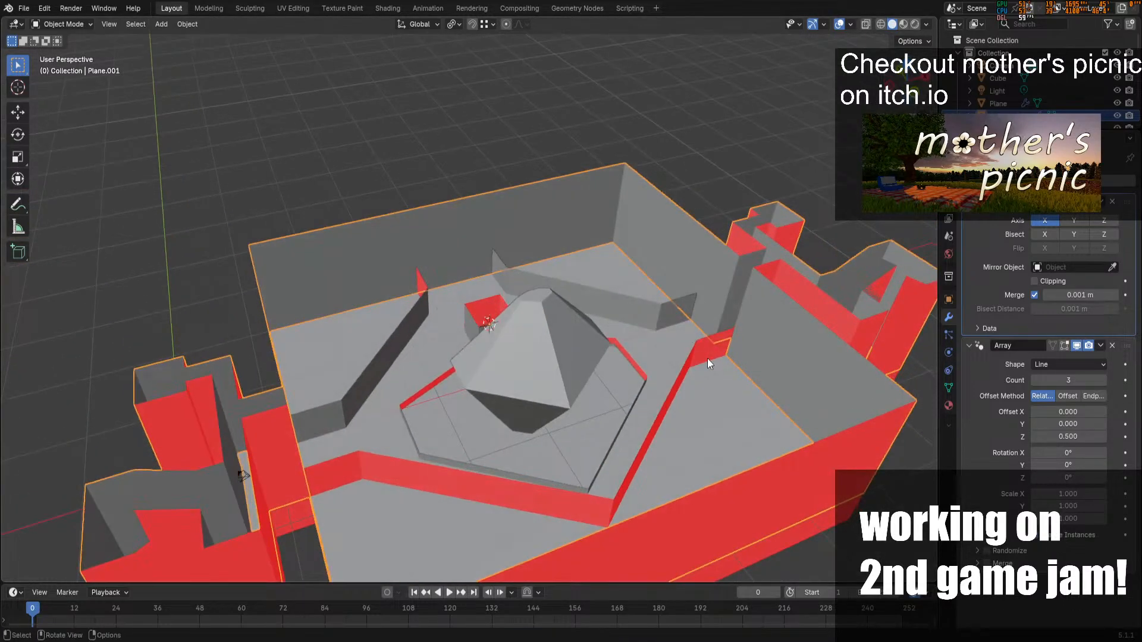
Enable viewport display of the Array modifier on the inner storey object, Plane, and save the file
click(704, 369)
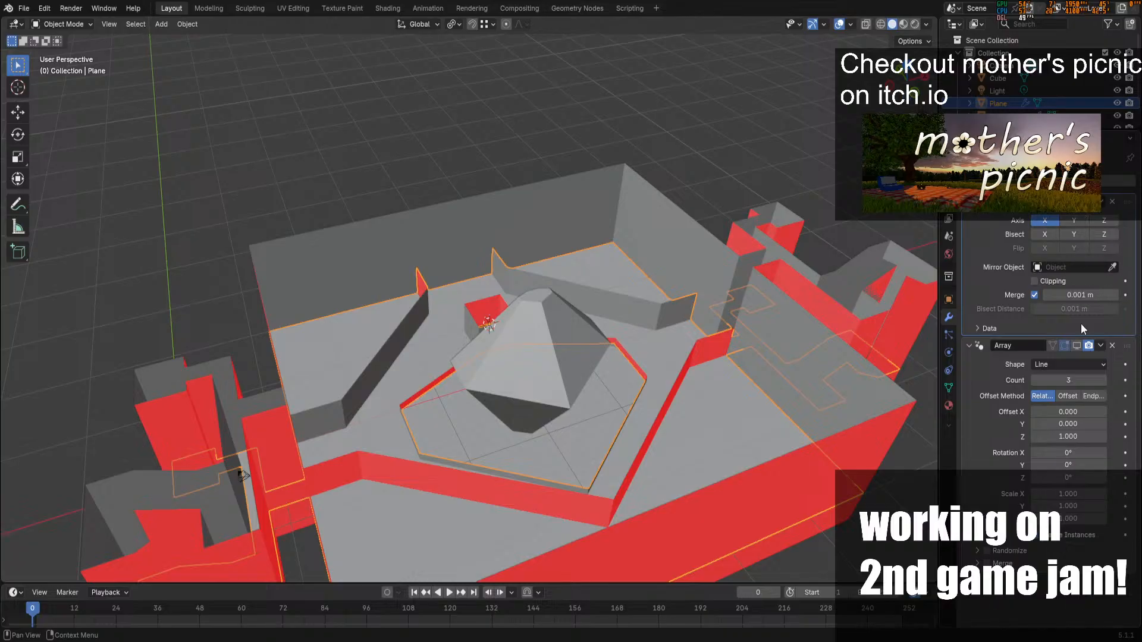
key(Tab)
key(Tab)
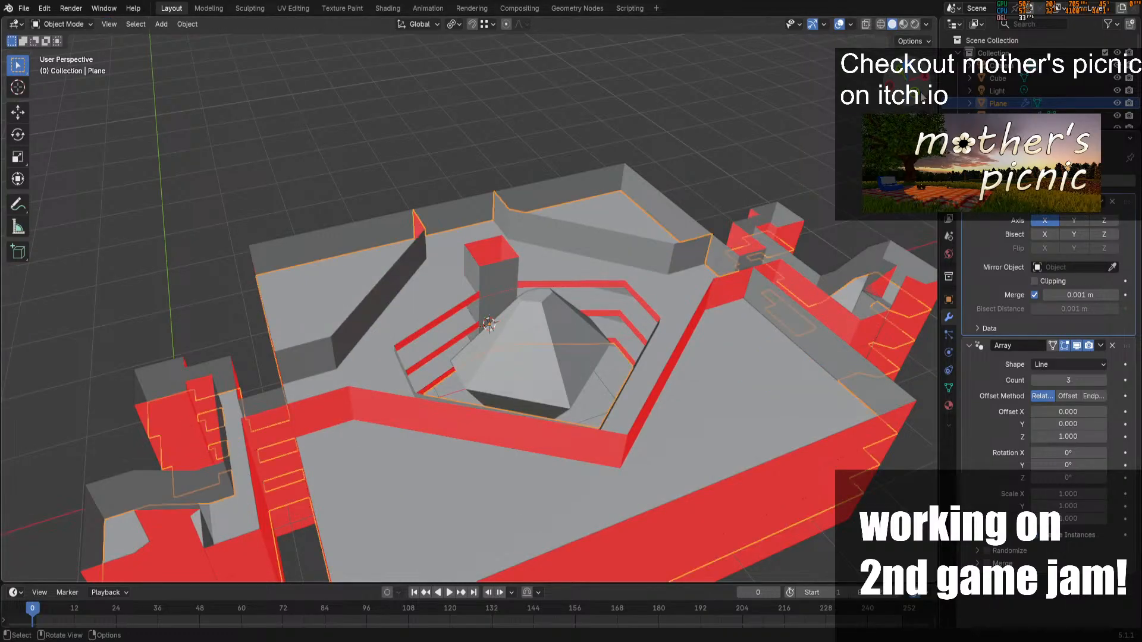
key(KP_1)
key(ctrl+s)
In front view with X-ray on, try to shorten the block along Z and lower its top below the outer walls' upper edge
click(484, 209)
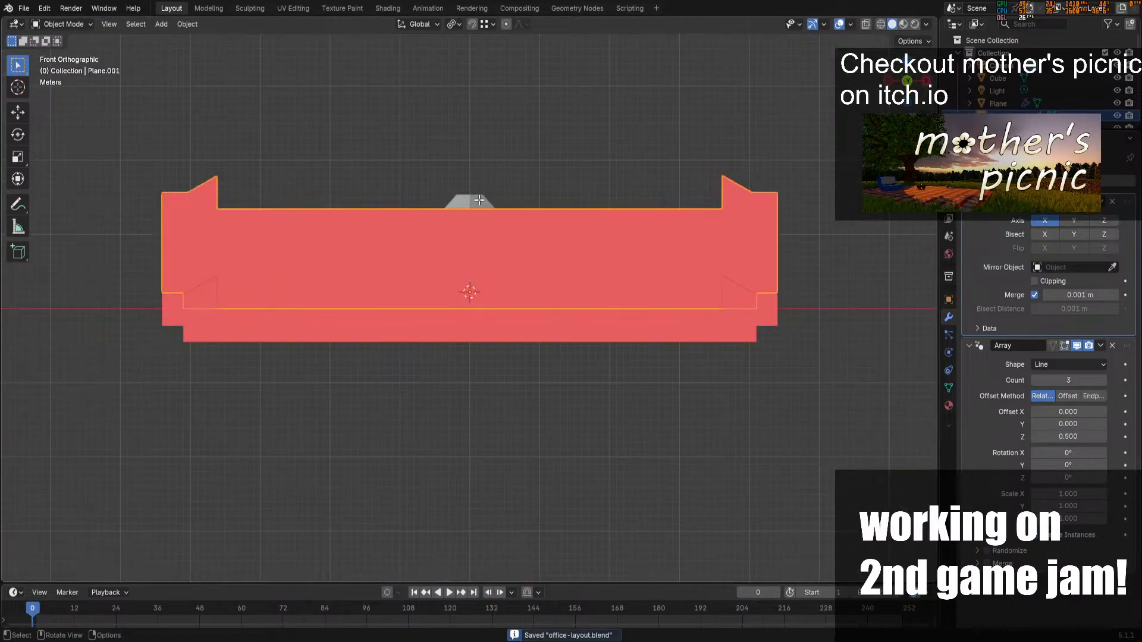
key(Tab)
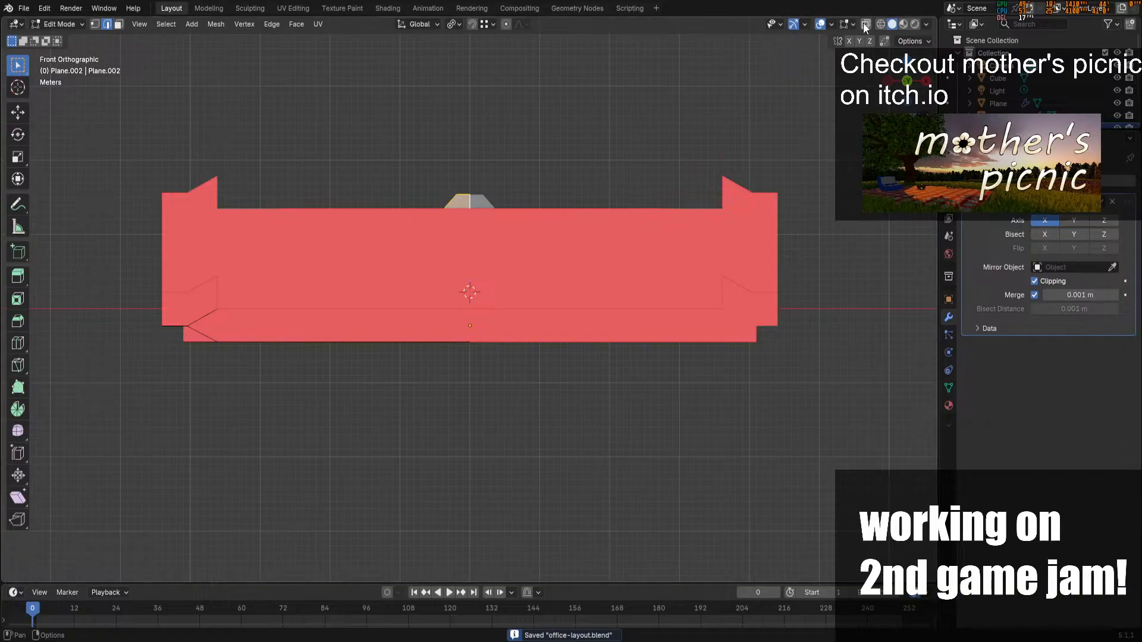
key(alt+z)
key(s)
right_click(676, 112)
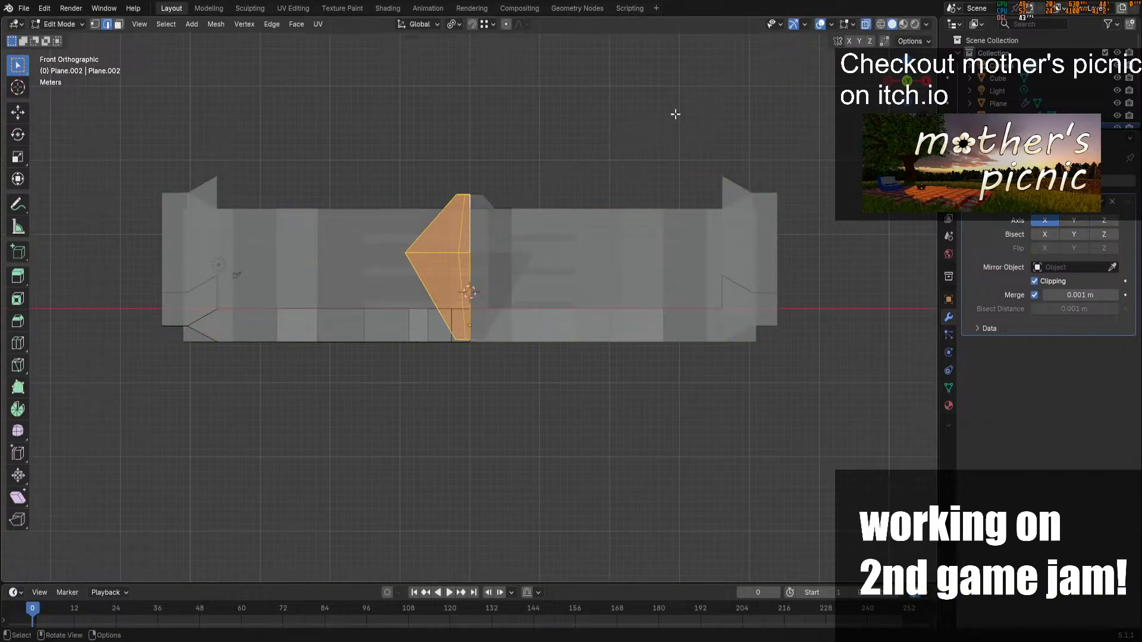
key(s)
key(z)
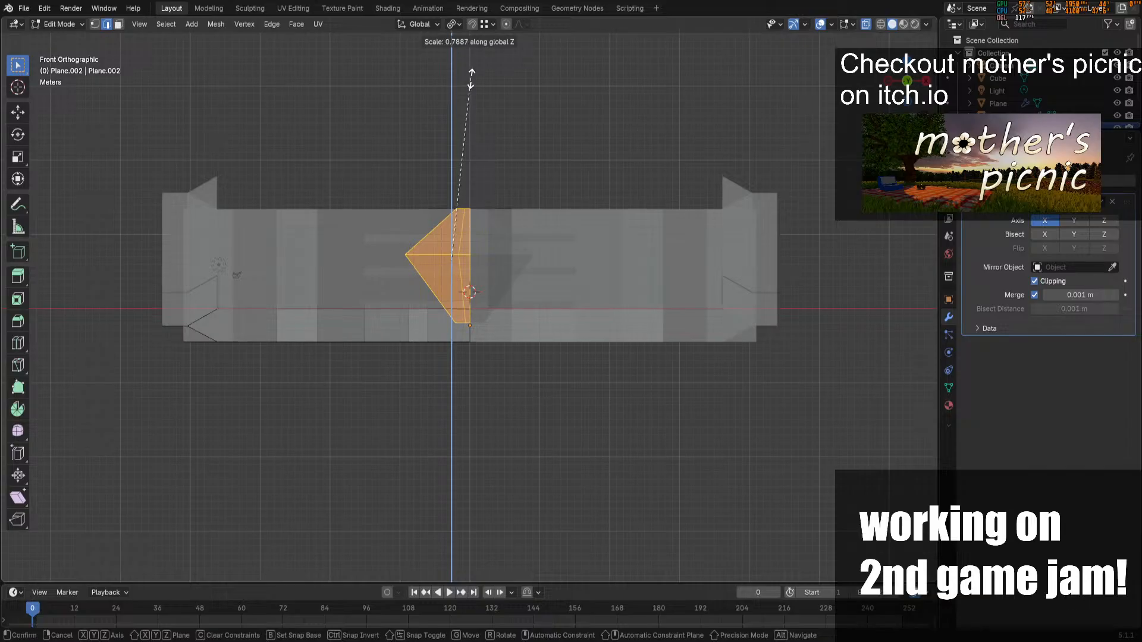
click(485, 69)
key(s)
key(z)
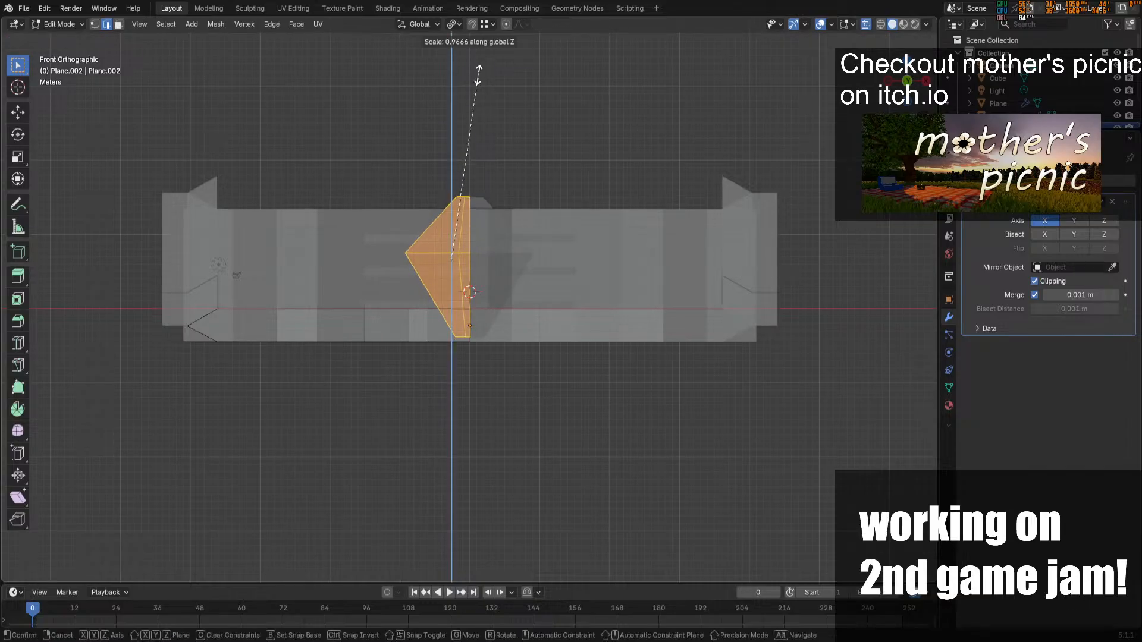
click(474, 83)
key(g)
key(z)
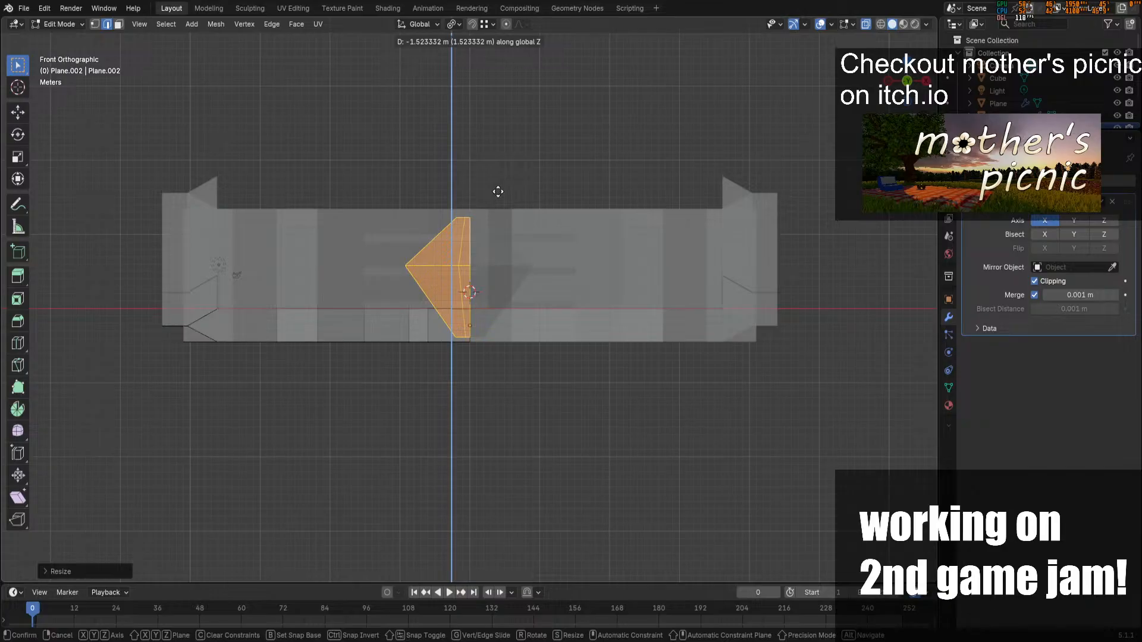
click(498, 192)
middle_drag(498, 192, 839, 182)
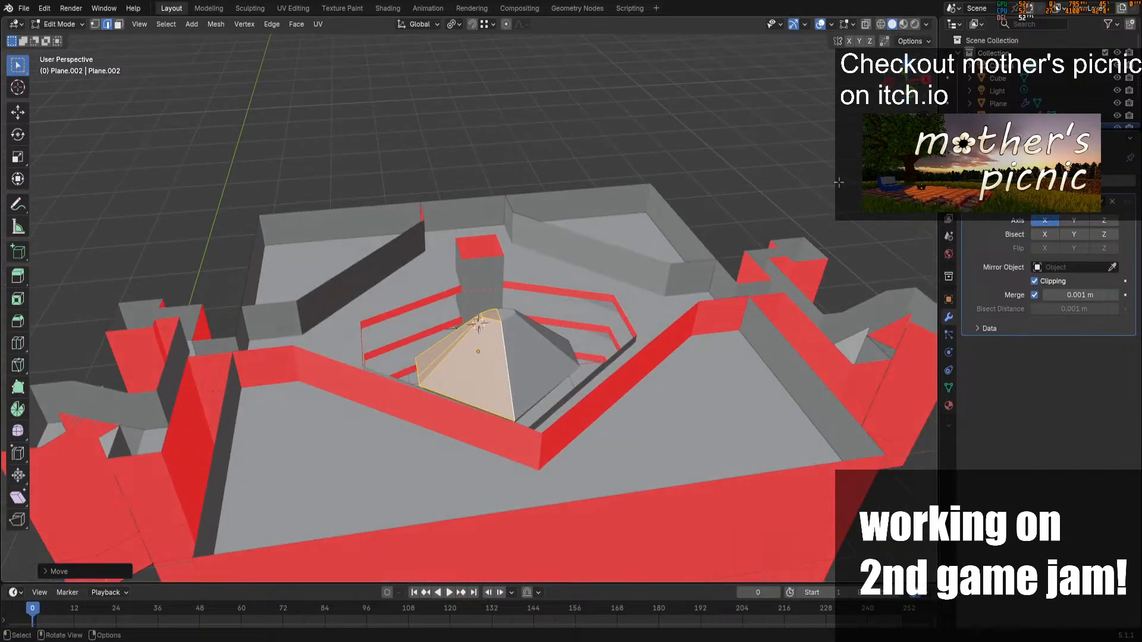
Leave mesh editing, check the block against the surrounding storeys from the side and front, and save the file
click(839, 183)
key(Tab)
drag(907, 78, 971, 119)
key(ctrl+s)
drag(904, 84, 962, 64)
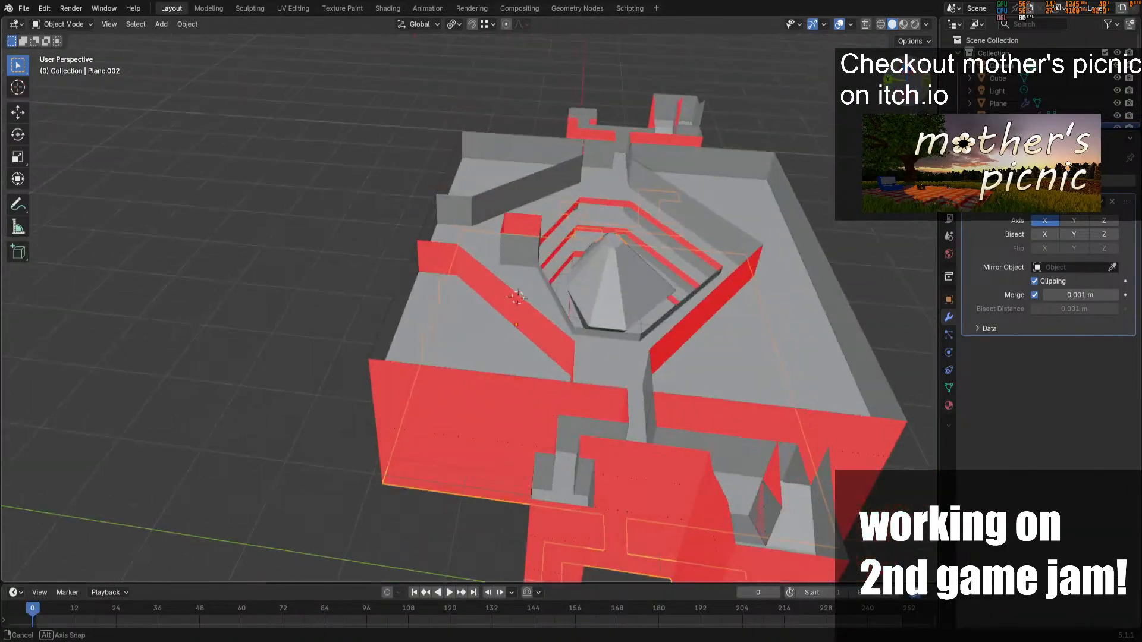
middle_drag(800, 316, 674, 323)
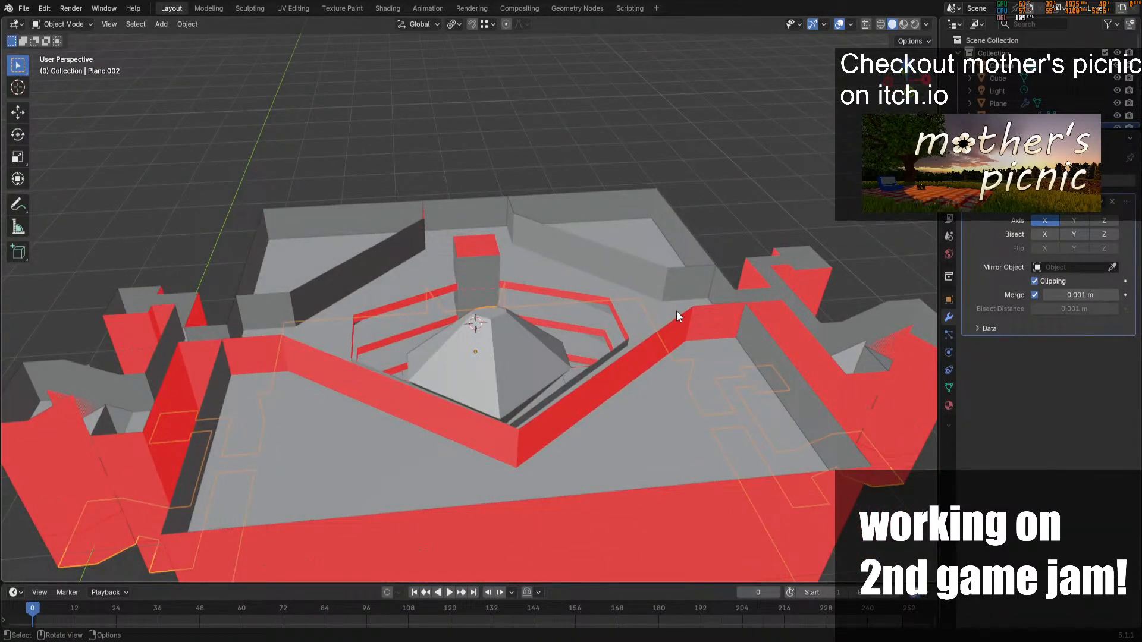
key(ctrl+s)
Undo the block's Z scaling and lowering so its top rises above the outer walls again, and save the file
middle_drag(727, 257, 734, 192)
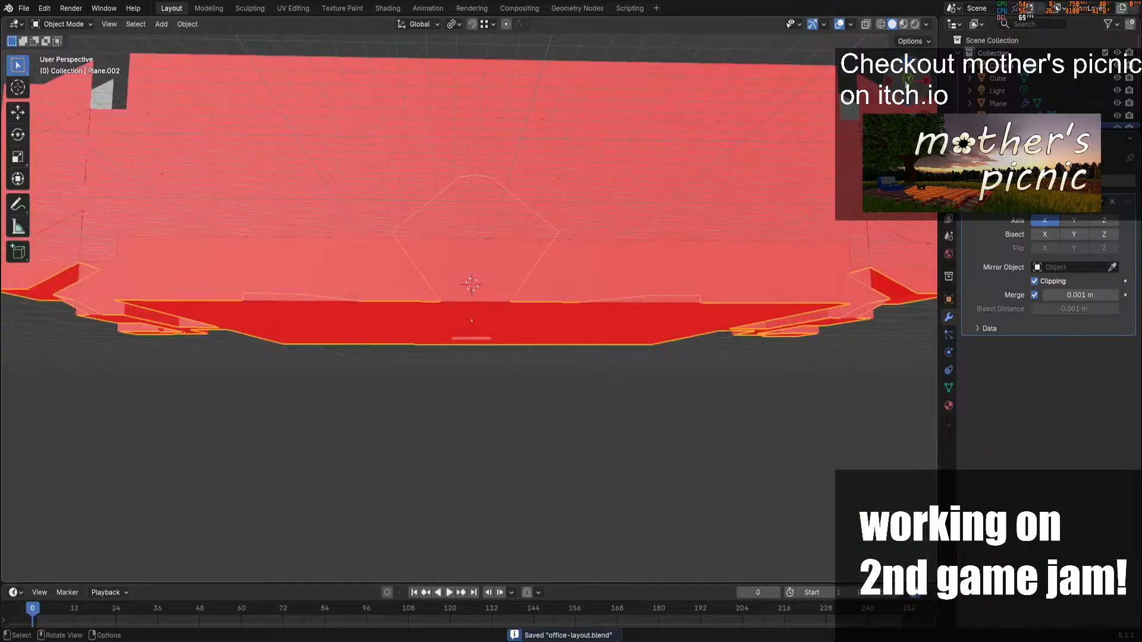
key(KP_1)
key(Tab)
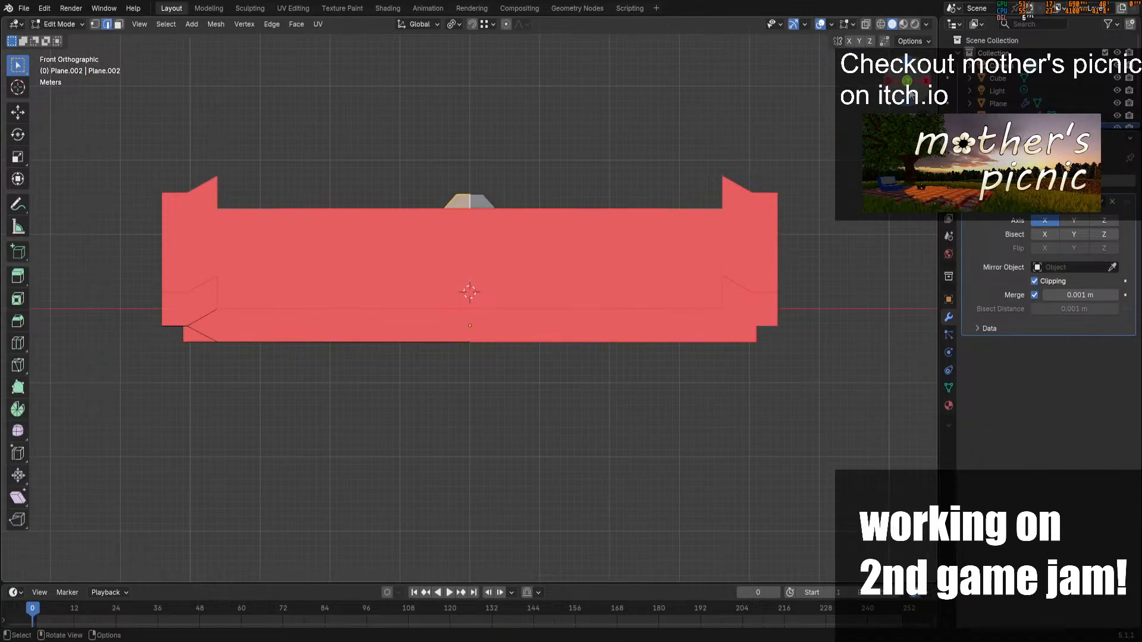
key(Tab)
key(ctrl+s)
Isolate the Plane.003 wall object by hiding every other object in the scene
middle_drag(689, 116, 744, 255)
shift+click(716, 285)
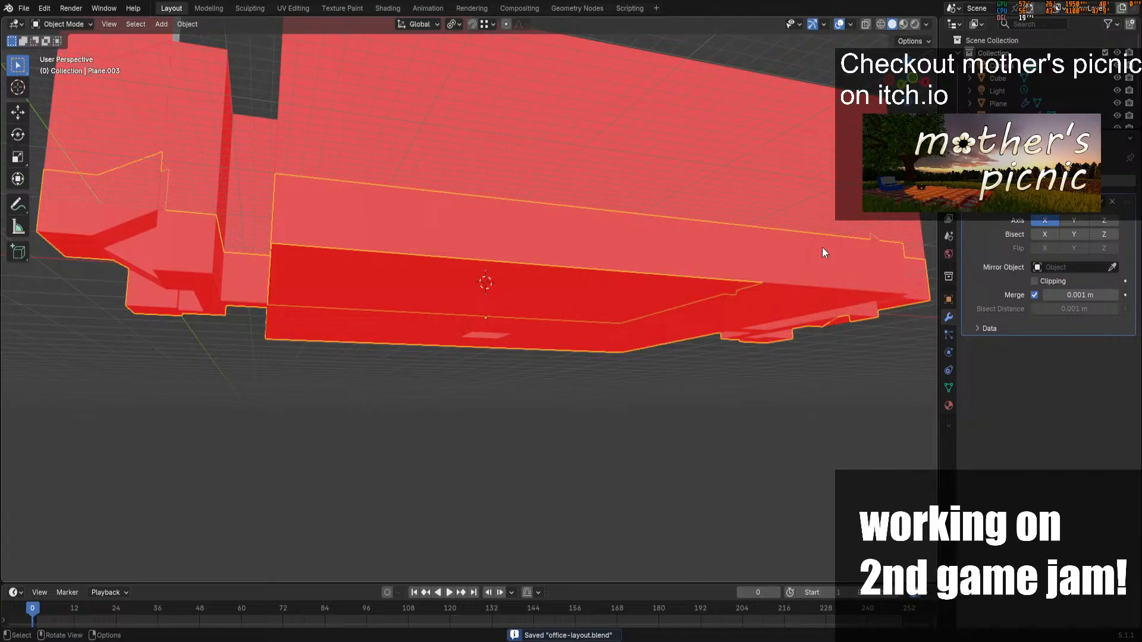
key(shift+h)
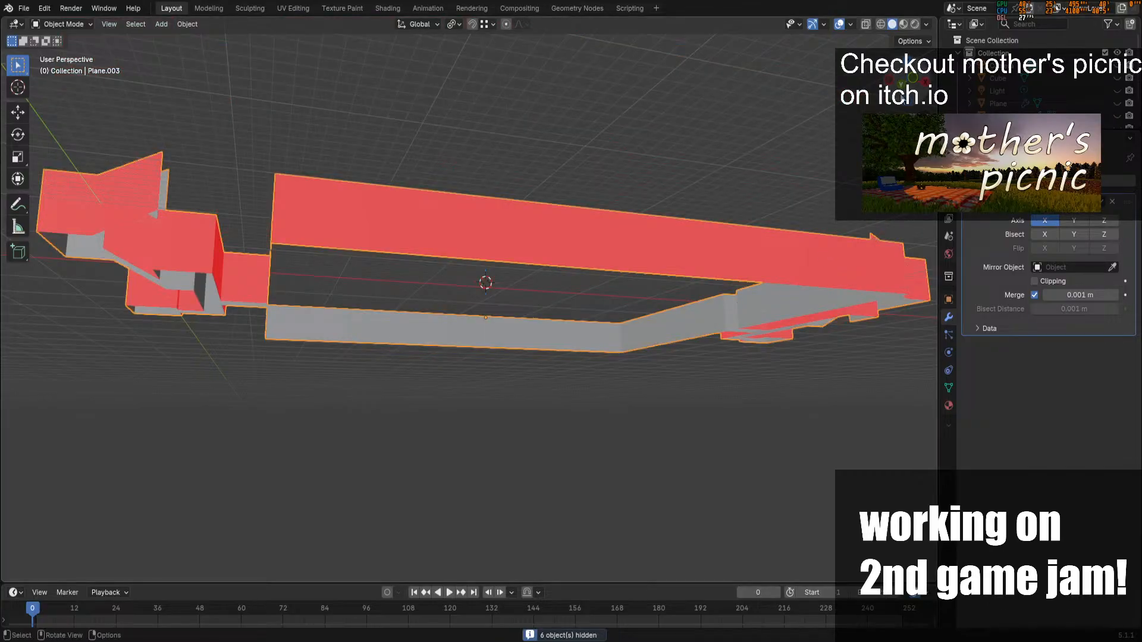
Reveal all hidden objects, isolate the Plane.002 floor object containing the diamond-shaped block, and save the file
key(alt+h)
shift+click(687, 307)
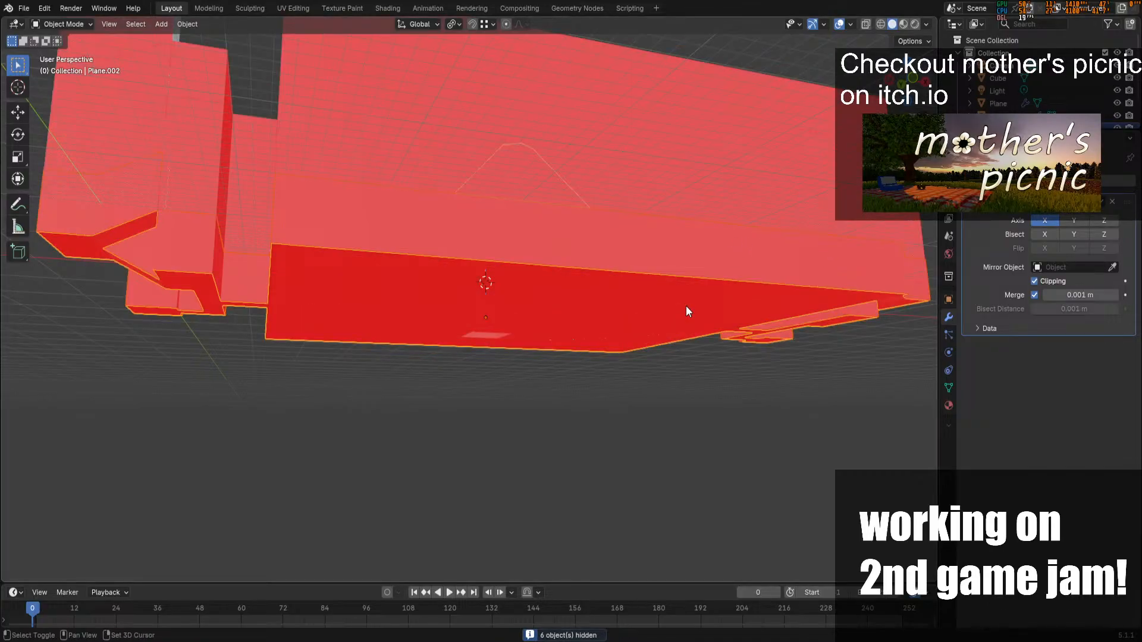
key(shift+h)
middle_drag(687, 306, 686, 476)
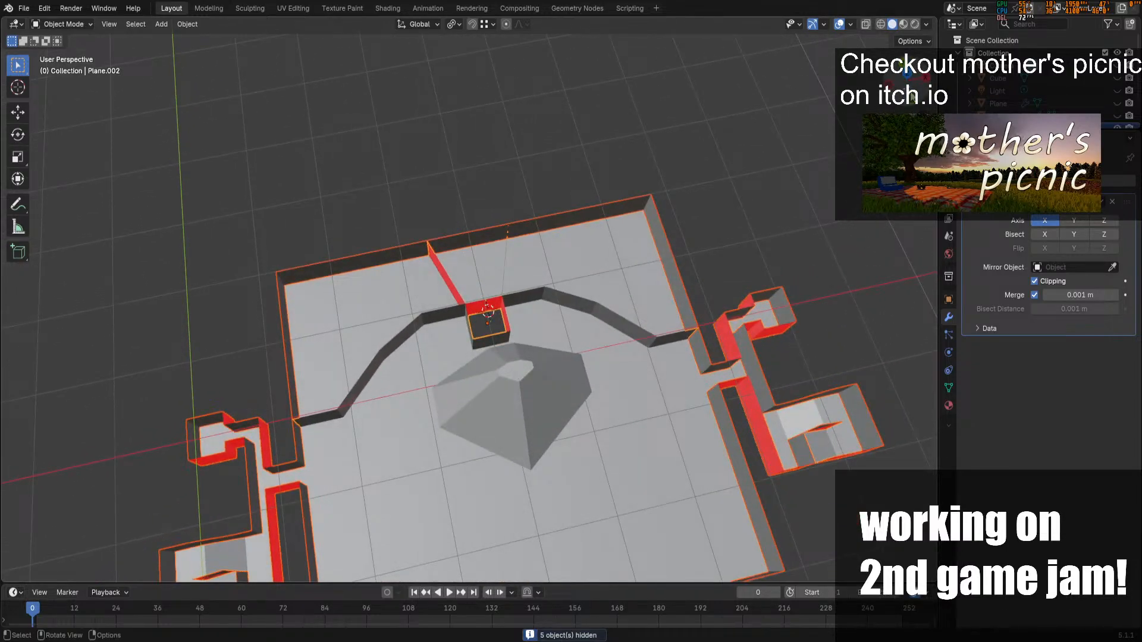
key(KP_7)
scroll(804, 225, up, 5)
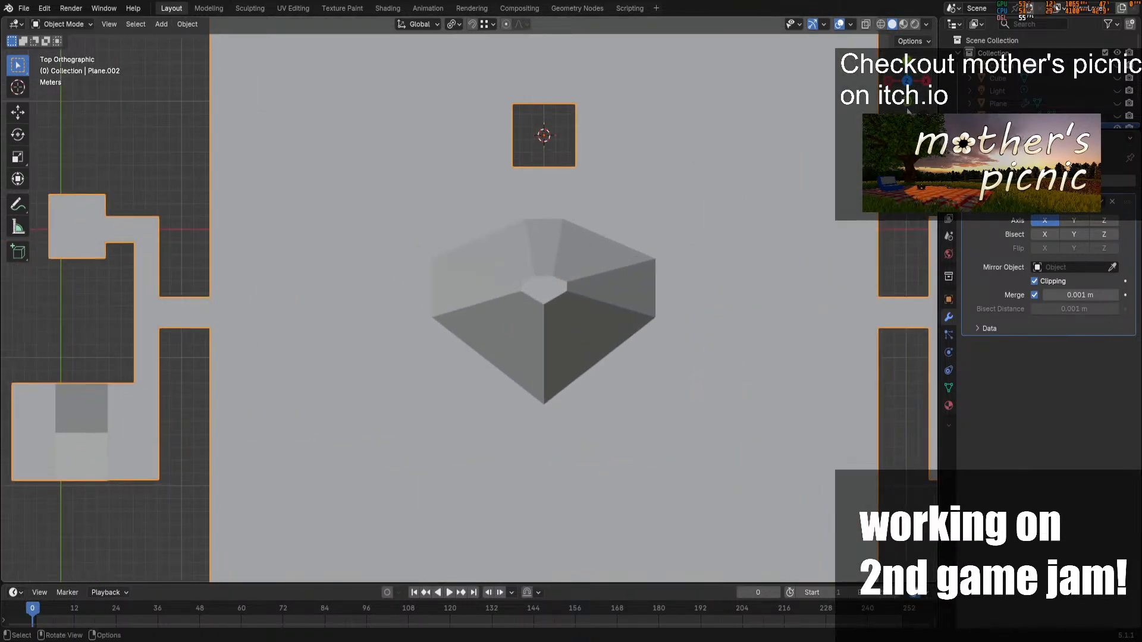
mouse_move(273, 419)
middle_down()
mouse_move(273, 405)
mouse_move(273, 419)
middle_up()
scroll(359, 444, down, 3)
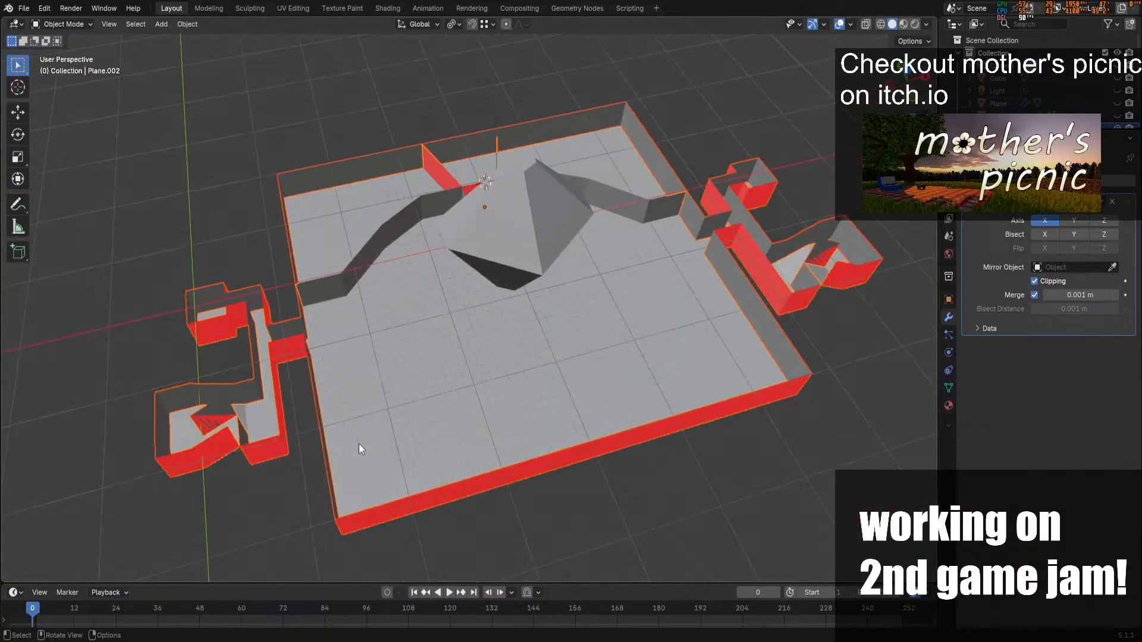
key(ctrl+s)
click(461, 410)
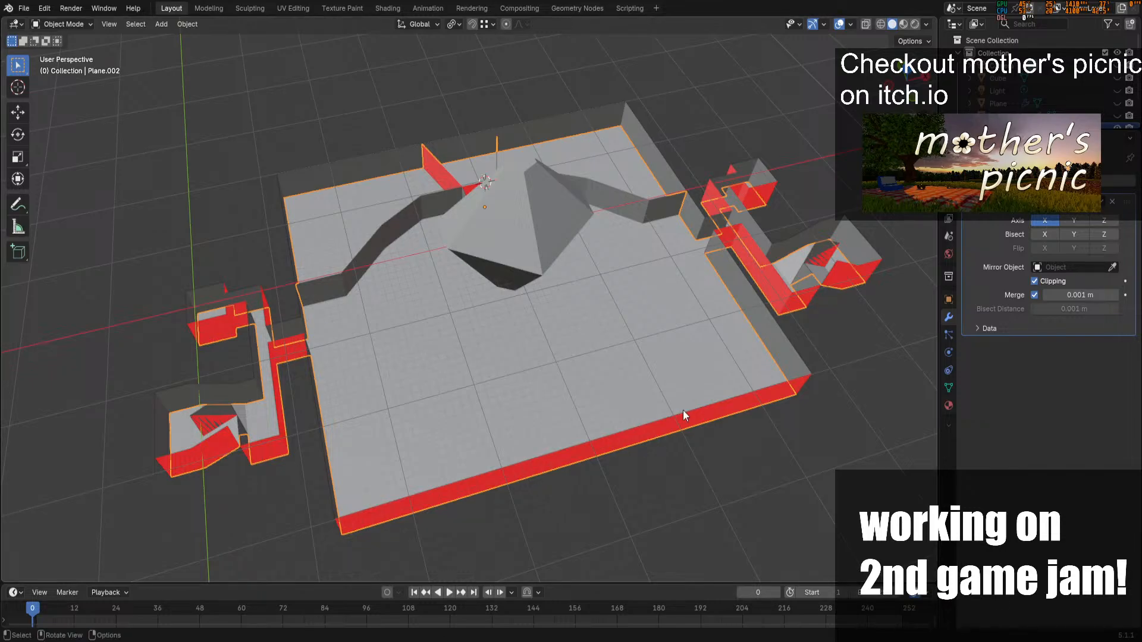
Examine the diamond-shaped block's height and position over the floor from the top, front and sides
middle_drag(684, 415, 619, 369)
middle_drag(453, 377, 511, 241)
middle_drag(774, 131, 789, 203)
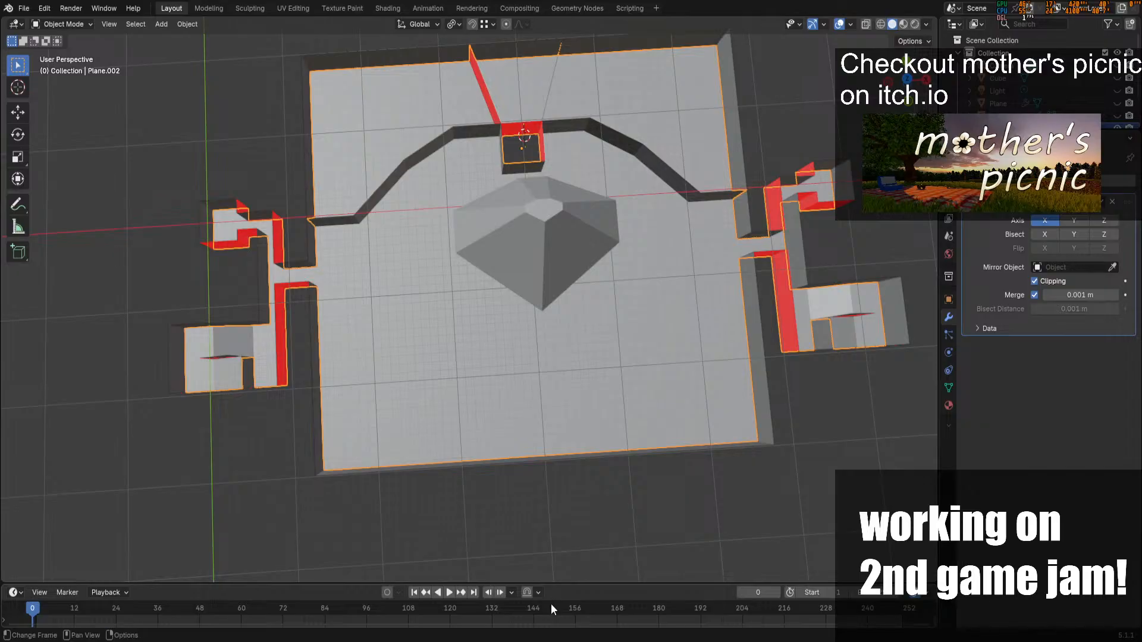
mouse_move(907, 80)
mouse_down()
mouse_move(904, 56)
mouse_move(726, 3)
mouse_move(863, 24)
mouse_move(901, 69)
mouse_up()
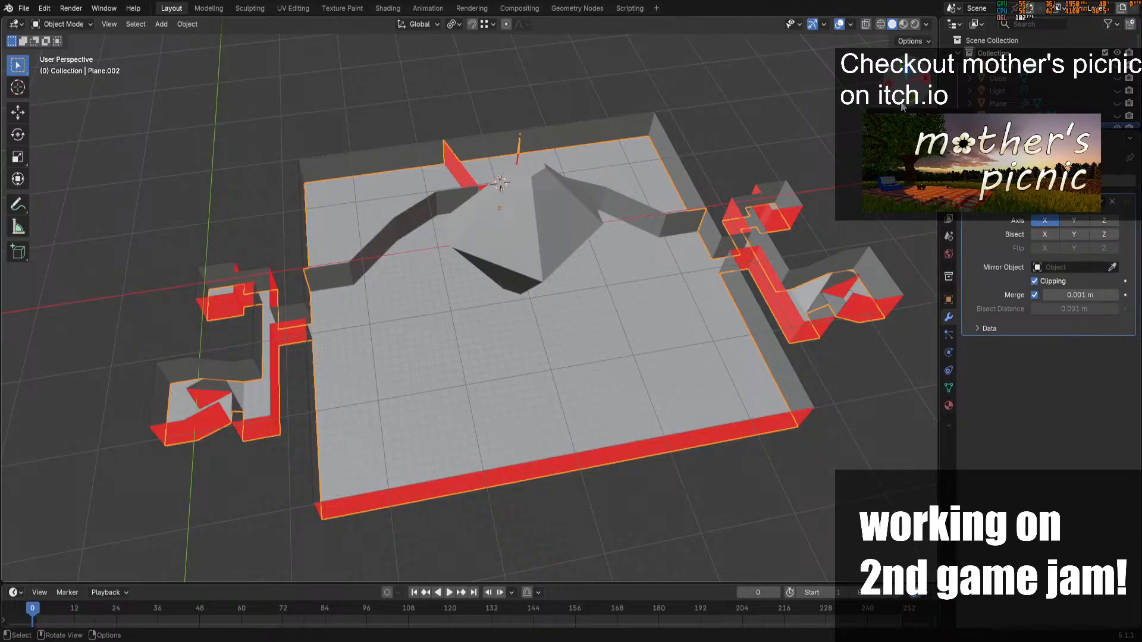
drag(907, 95, 908, 70)
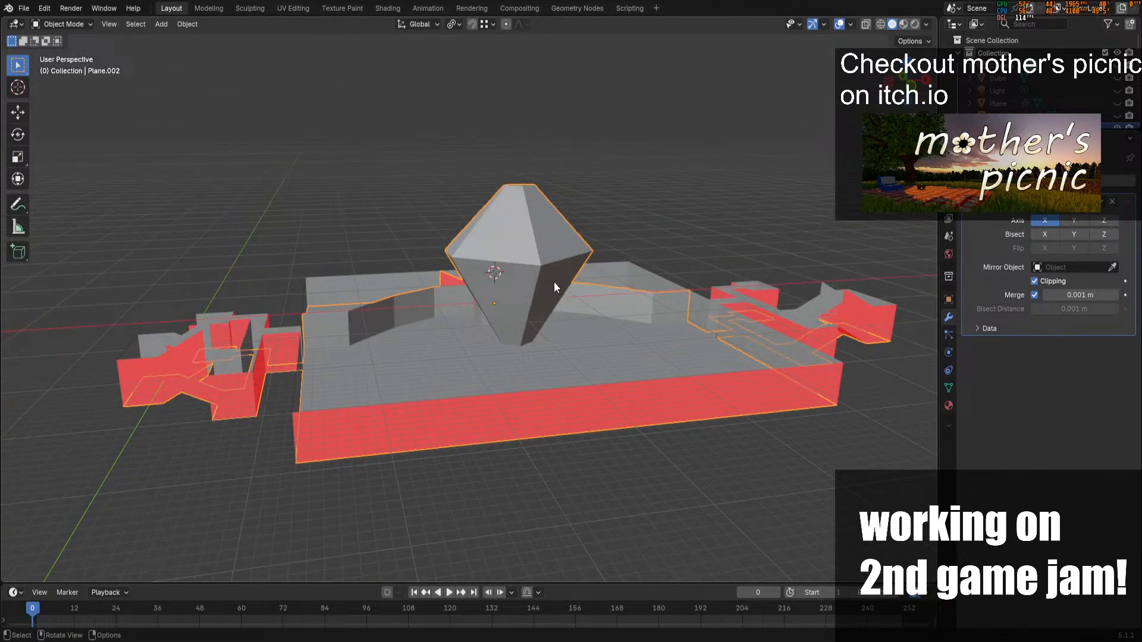
click(915, 98)
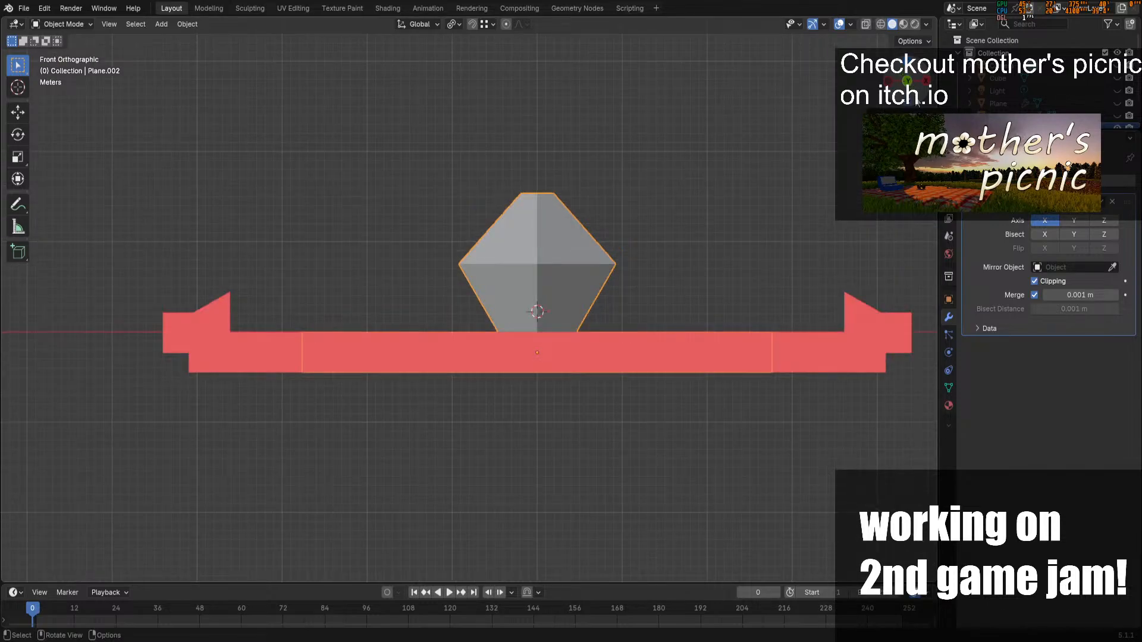
drag(917, 103, 929, 125)
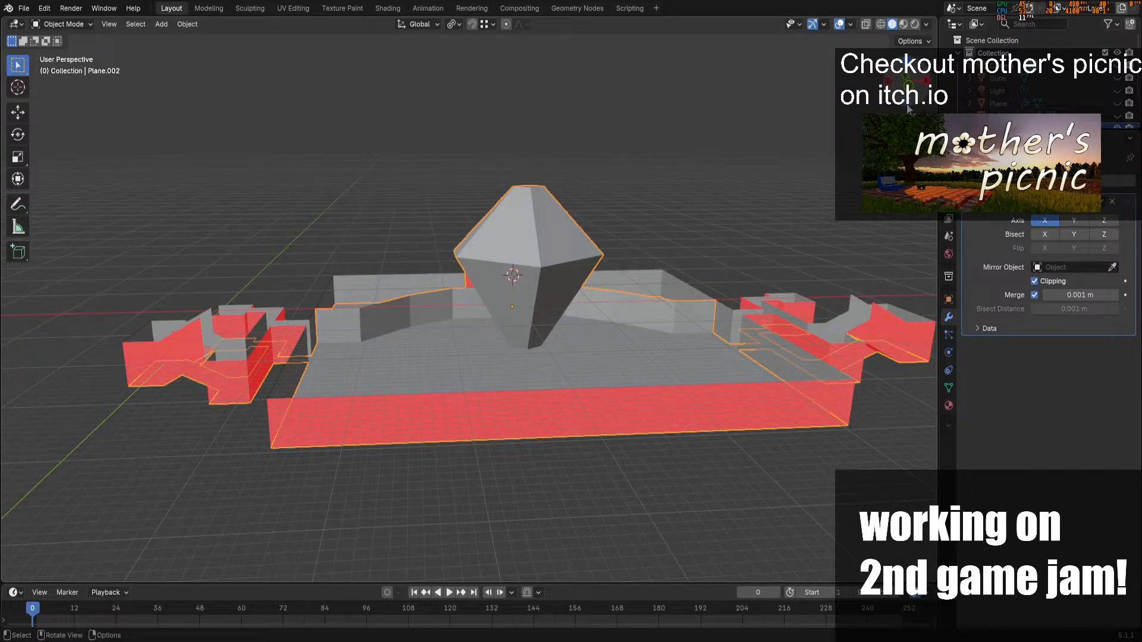
mouse_move(907, 84)
mouse_down()
mouse_move(866, 70)
mouse_move(790, 73)
mouse_up()
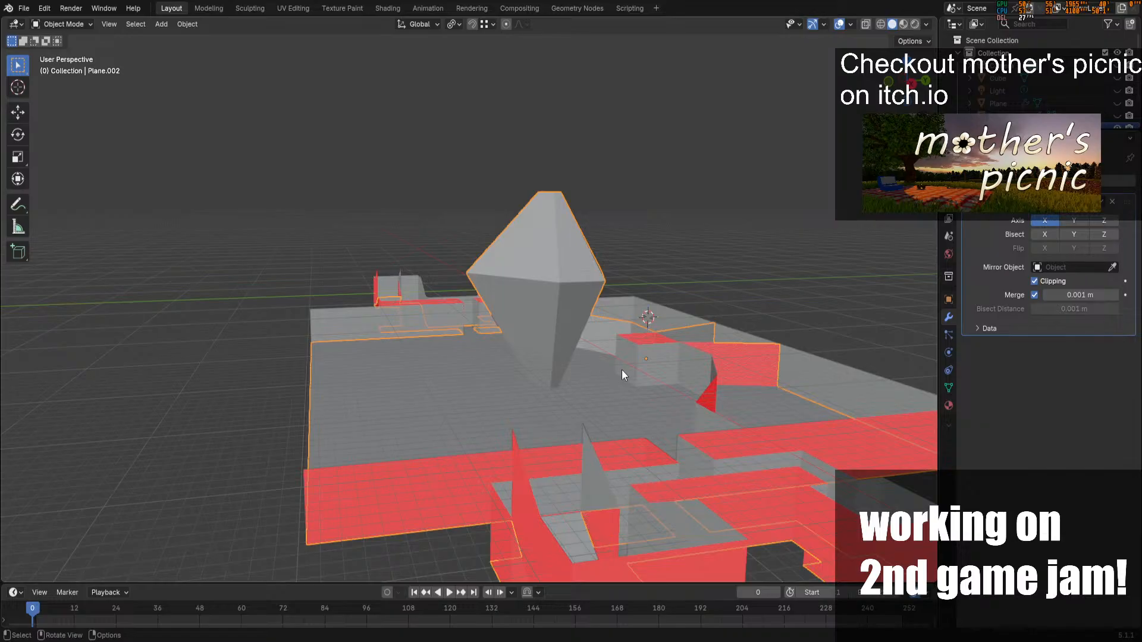
middle_drag(755, 246, 642, 280)
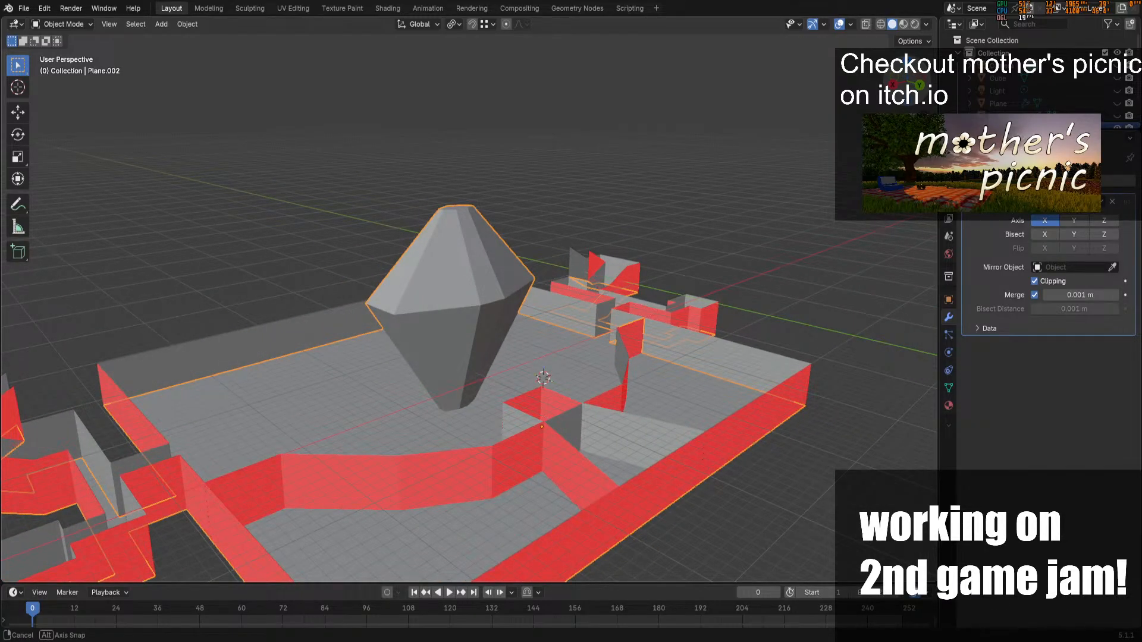
middle_drag(642, 280, 646, 275)
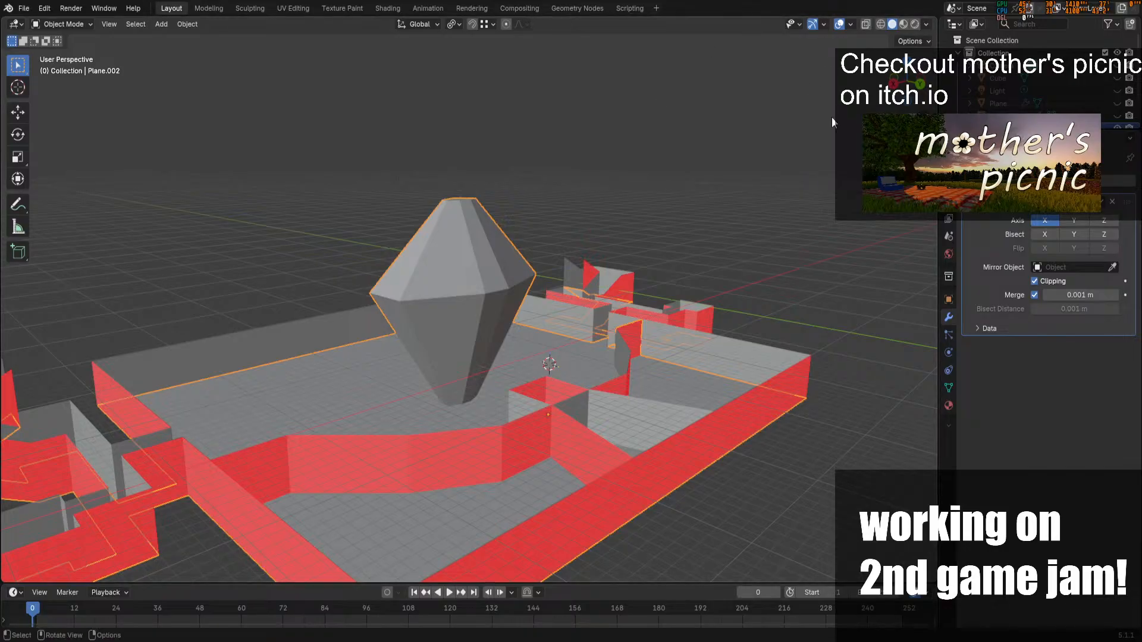
drag(921, 85, 895, 94)
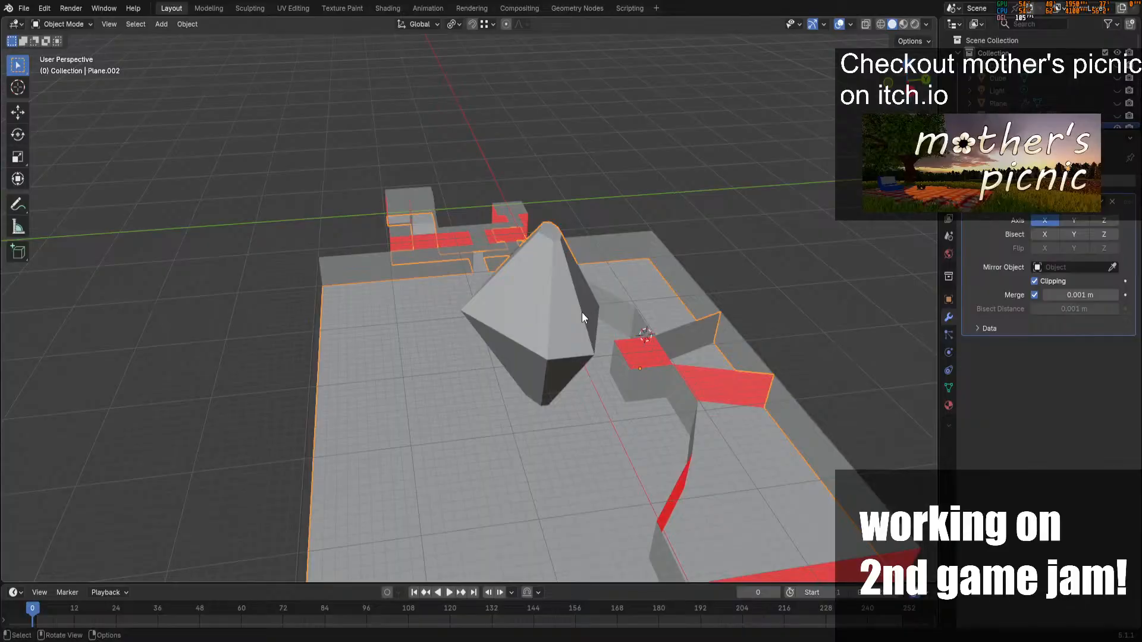
Delete the entire diamond-shaped block from Plane.002's mesh, clear the selection, and save the file
key(Tab)
key(ctrl+KP_3)
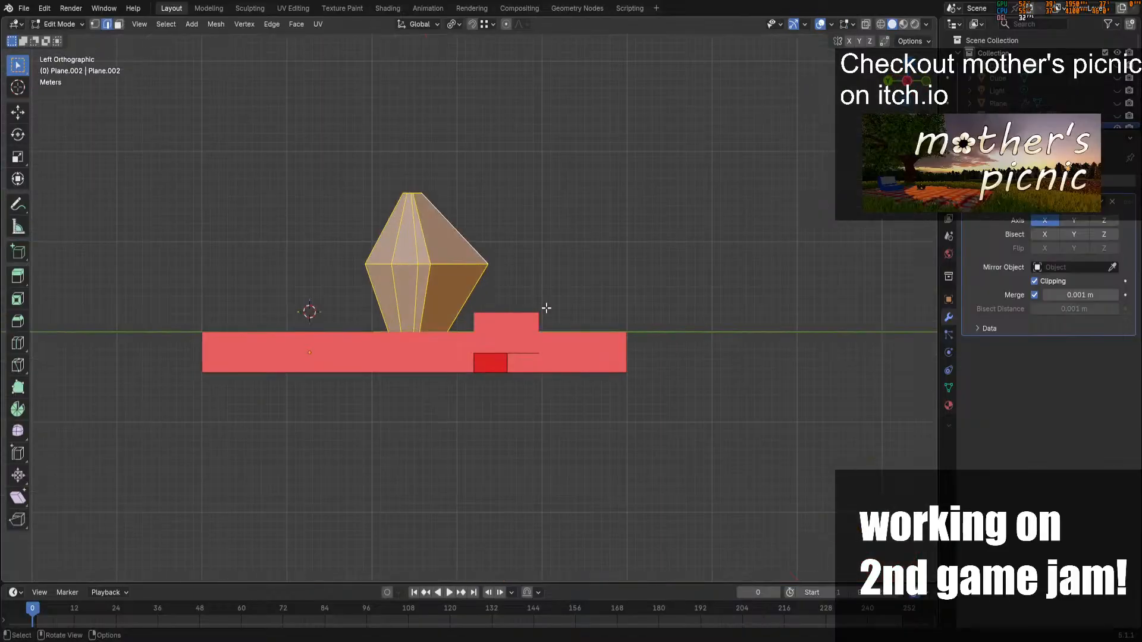
click(909, 83)
ctrl+click(518, 244)
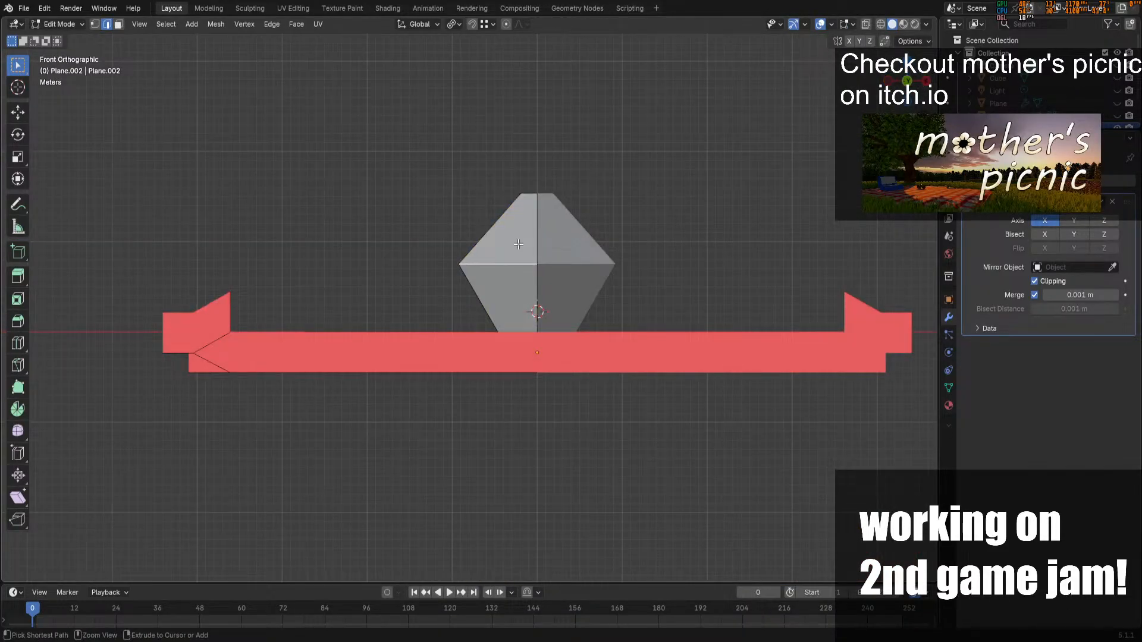
key(ctrl+l)
key(x)
click(519, 244)
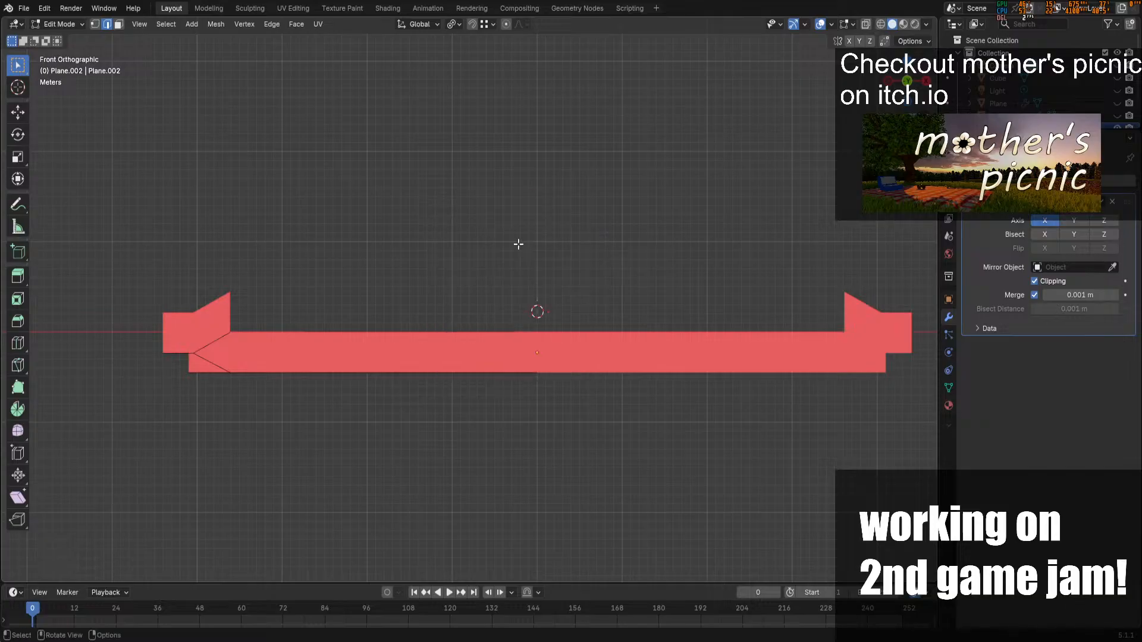
middle_drag(519, 244, 916, 102)
key(a)
key(alt+a)
key(ctrl+s)
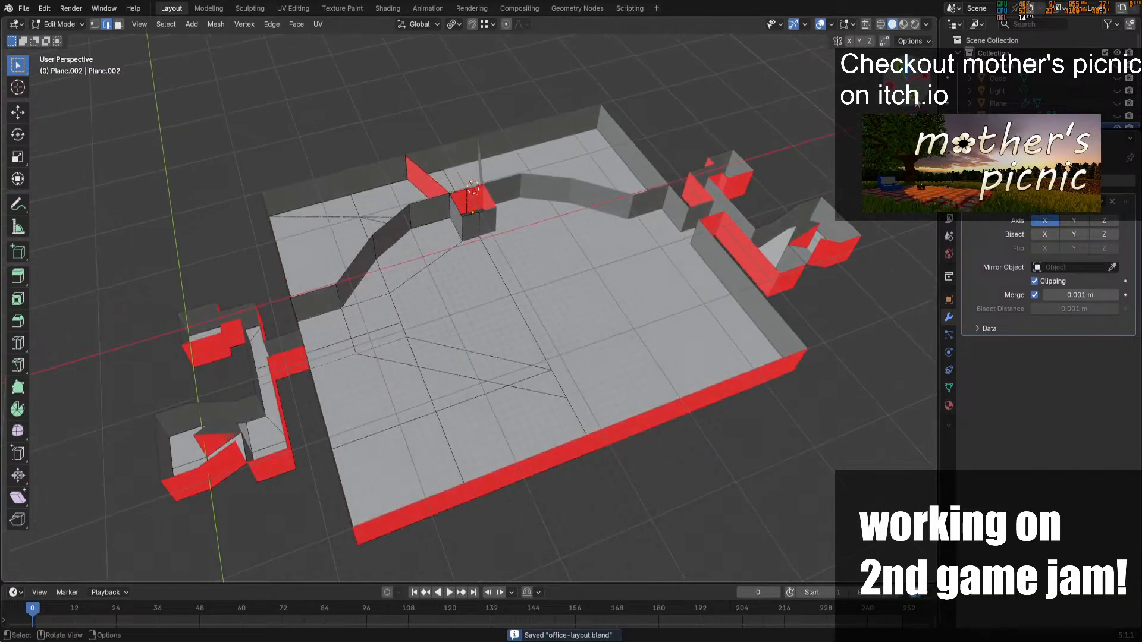
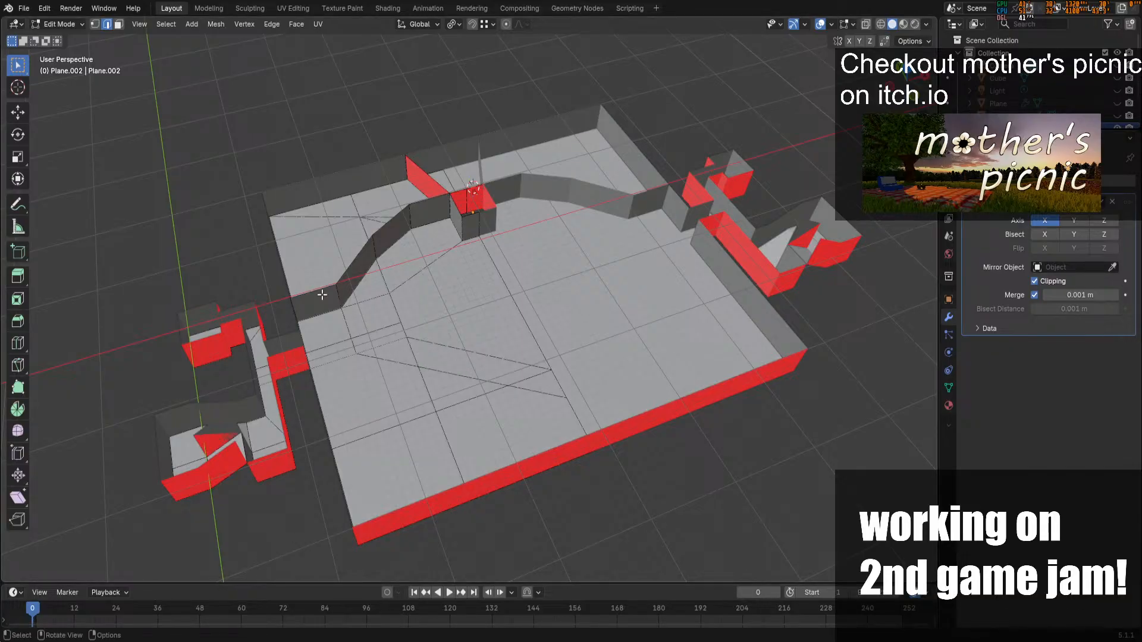
Knife-cut the diagonal floor strip across its width along the Y axis, starting where its lower edge meets the horizontal floor edge
click(119, 24)
click(409, 360)
shift+click(445, 360)
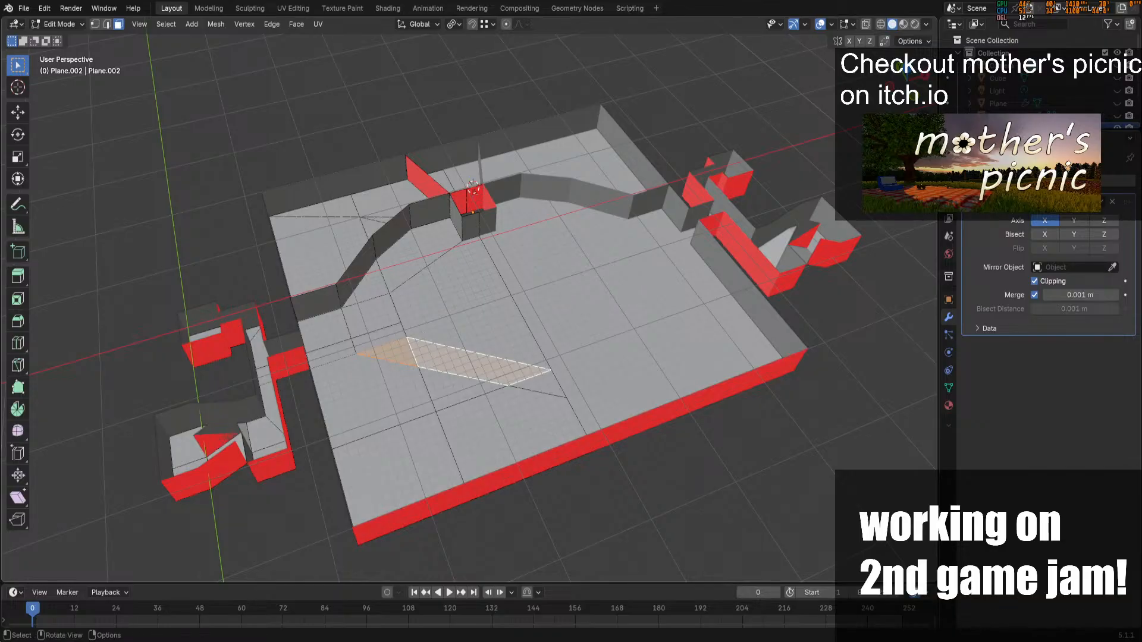
middle_drag(459, 359, 485, 301)
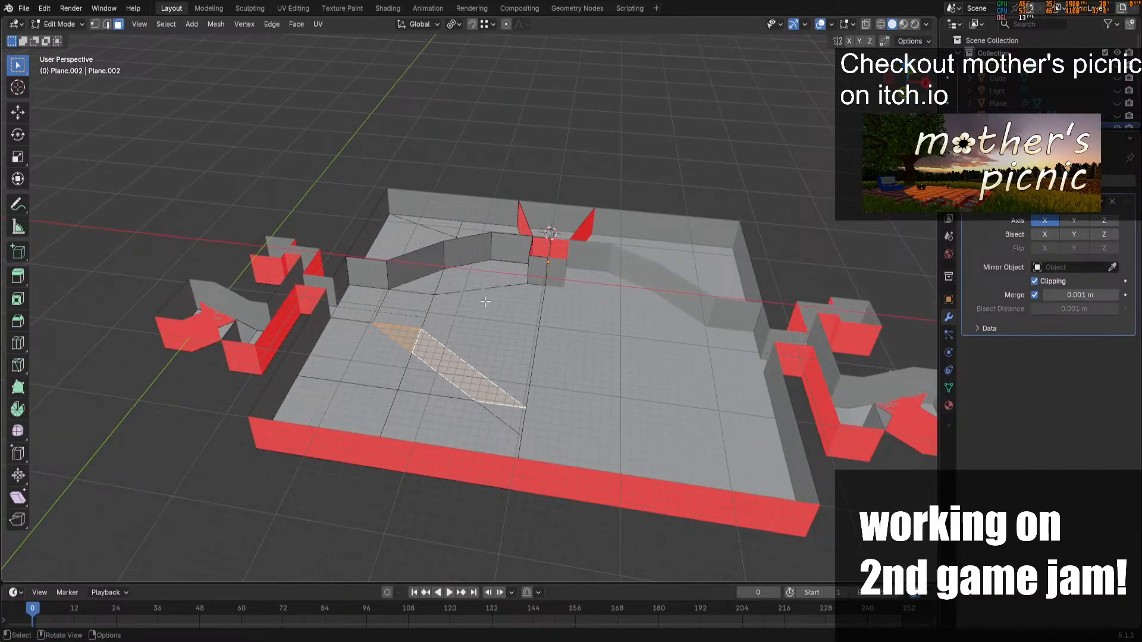
click(381, 229)
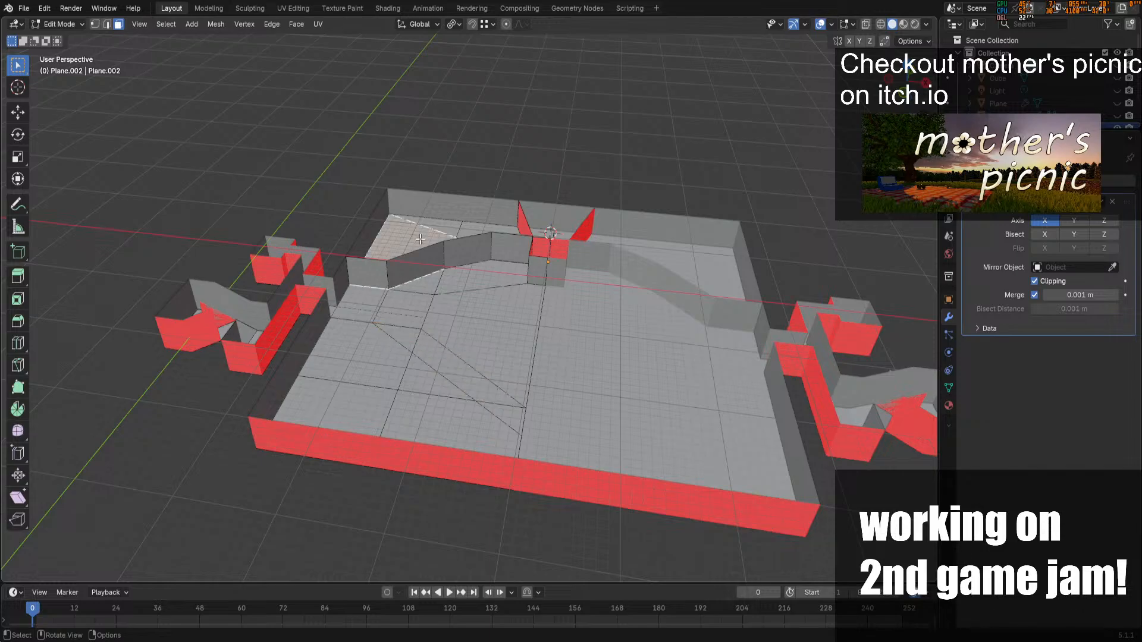
click(512, 331)
key(k)
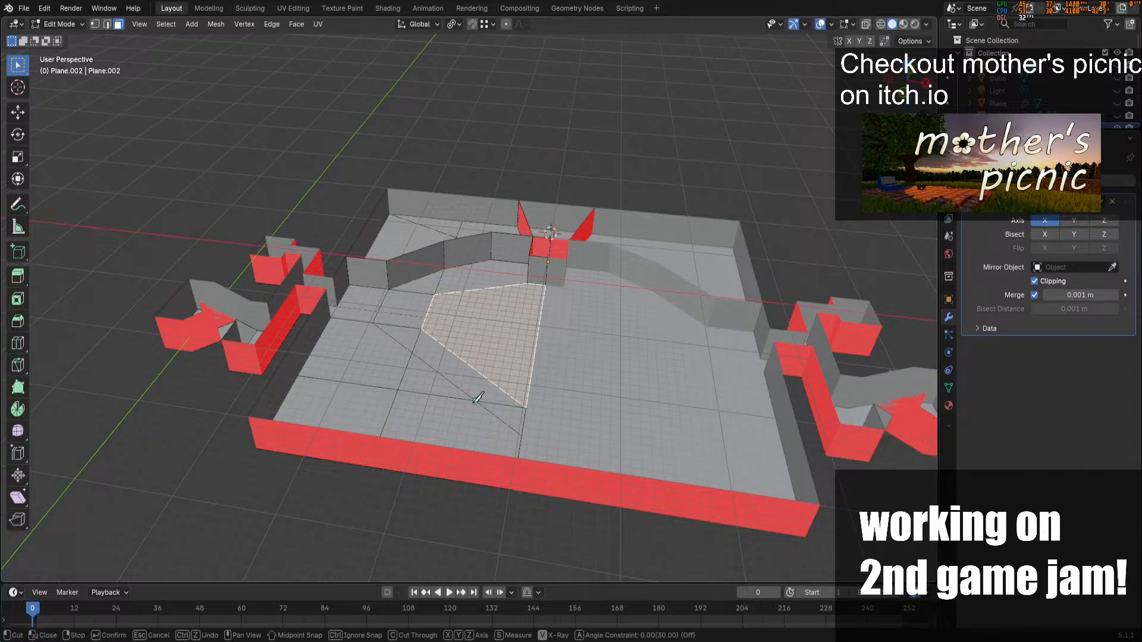
click(476, 401)
key(y)
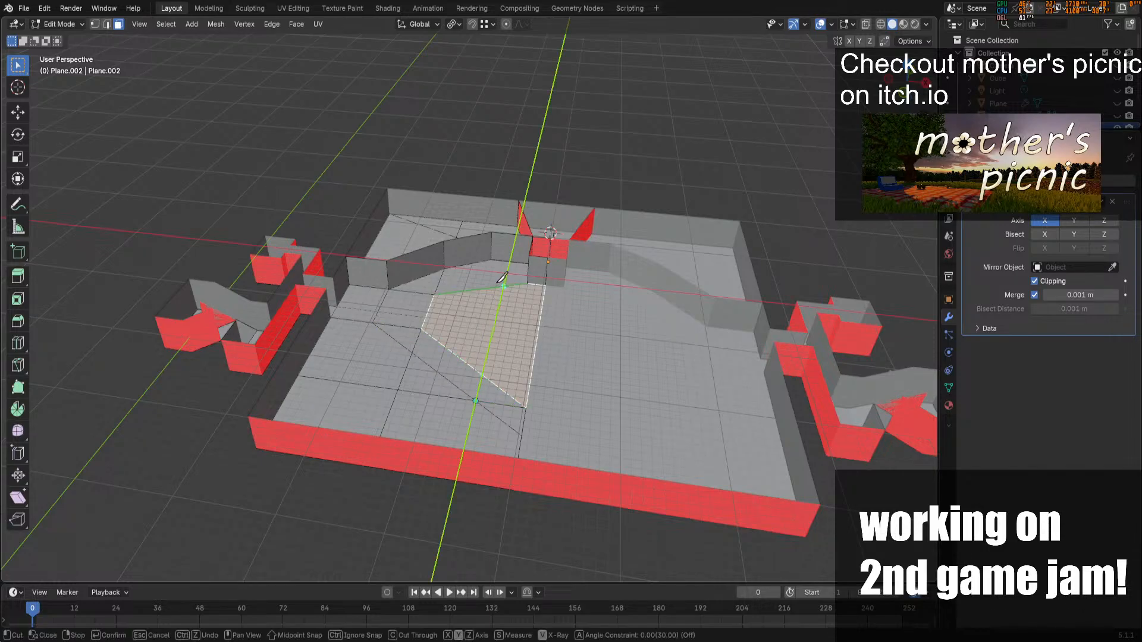
click(495, 373)
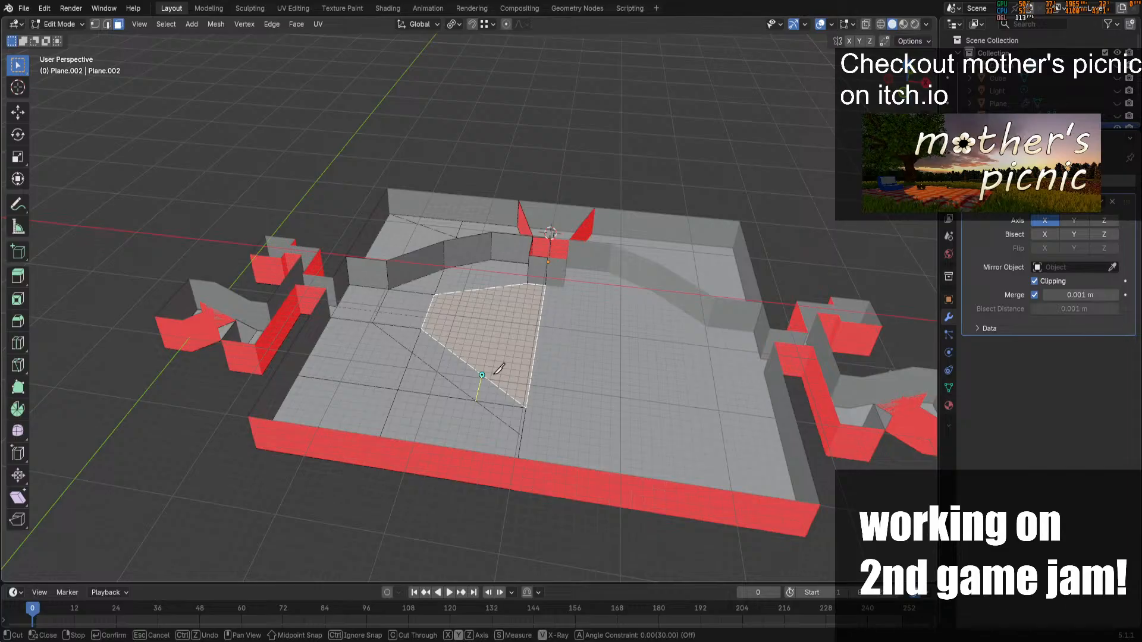
key(Return)
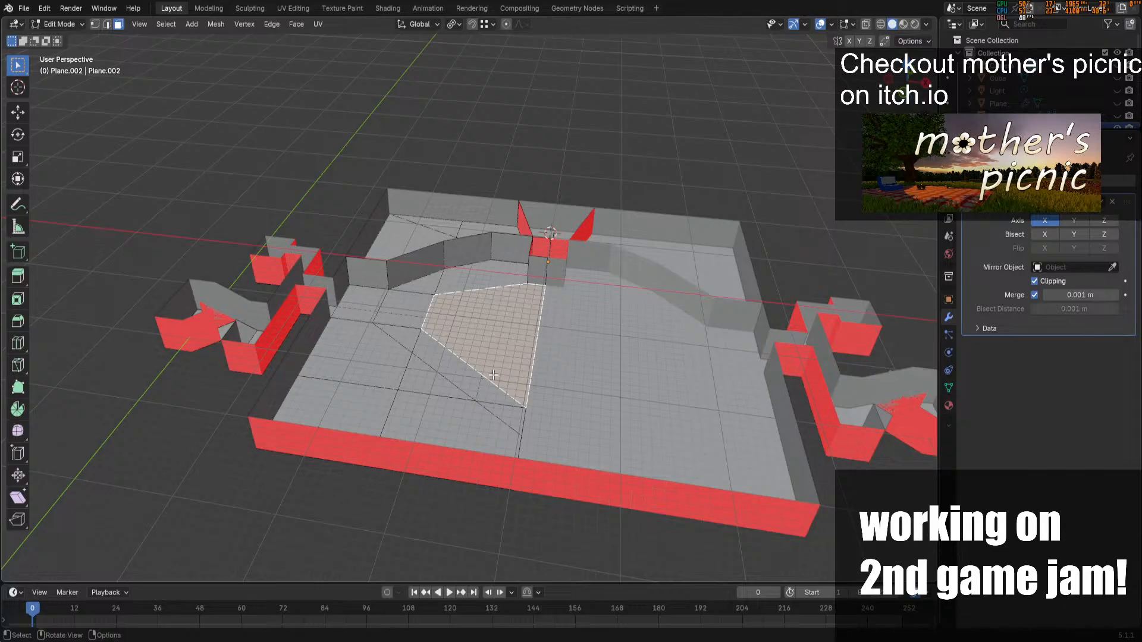
Duplicate the triangular and adjoining quad faces of the diagonal floor strip and raise the copy slightly along Z
click(411, 350)
shift+click(445, 365)
key(g)
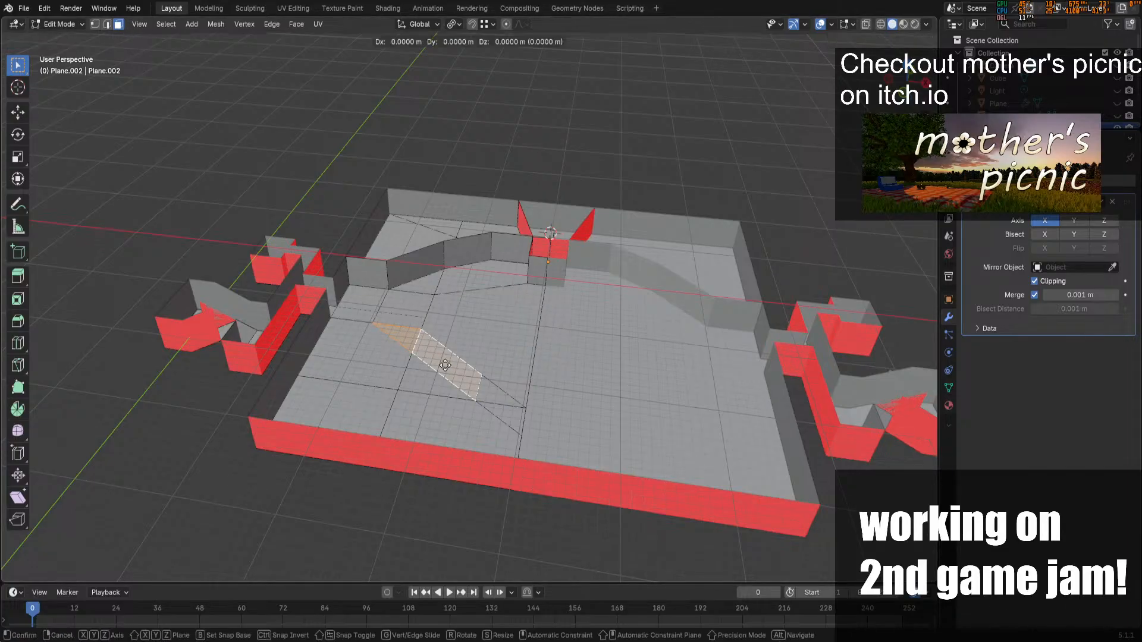
key(z)
click(445, 346)
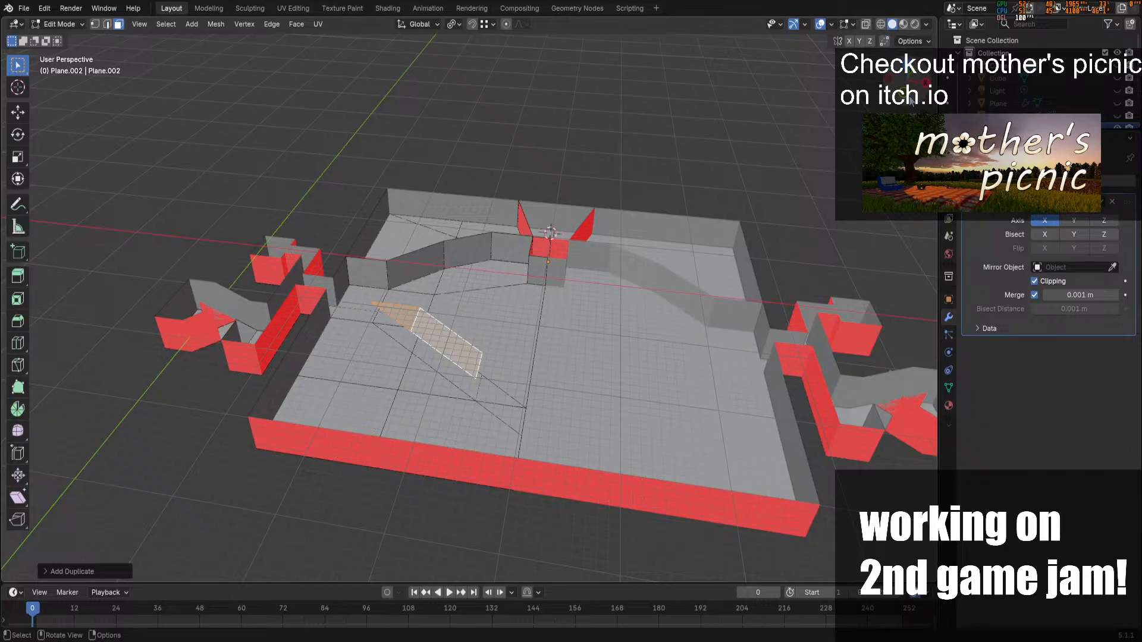
In top view, rotate the duplicated strip faces 90° about Z, plus about 27° more freehand
click(910, 98)
click(907, 67)
click(906, 67)
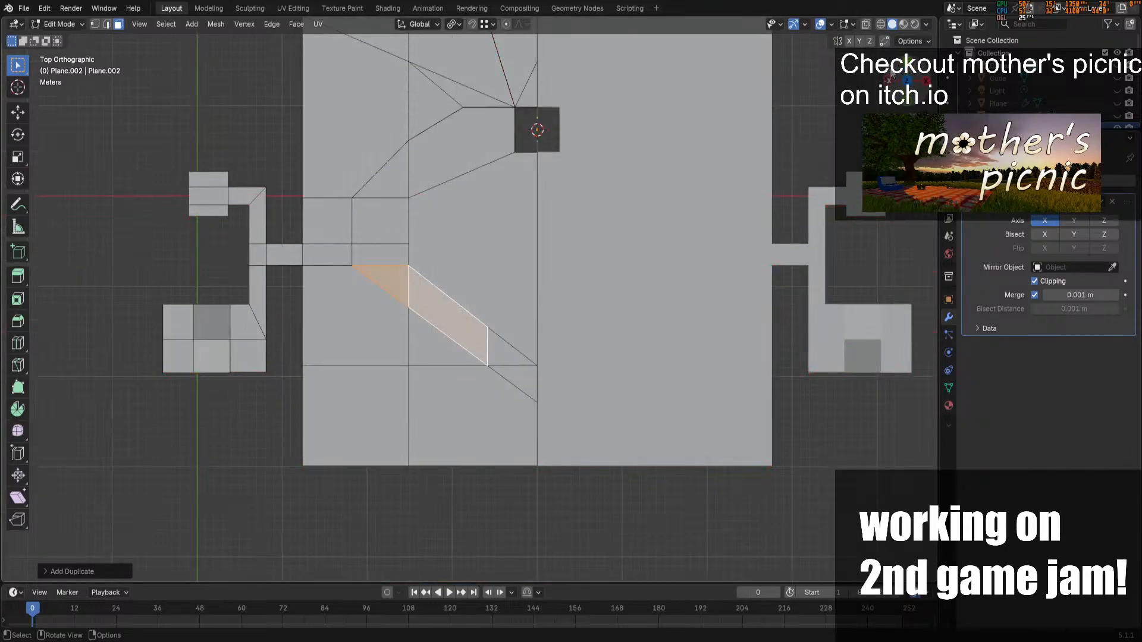
text(r180)
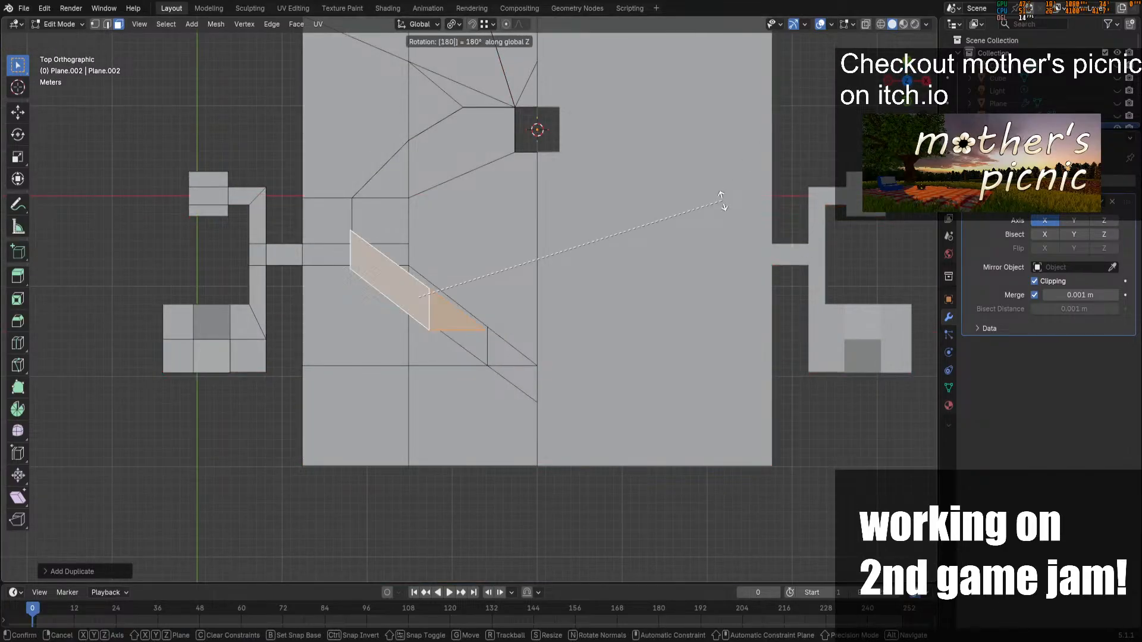
key(BackSpace)
key(BackSpace)
key(BackSpace)
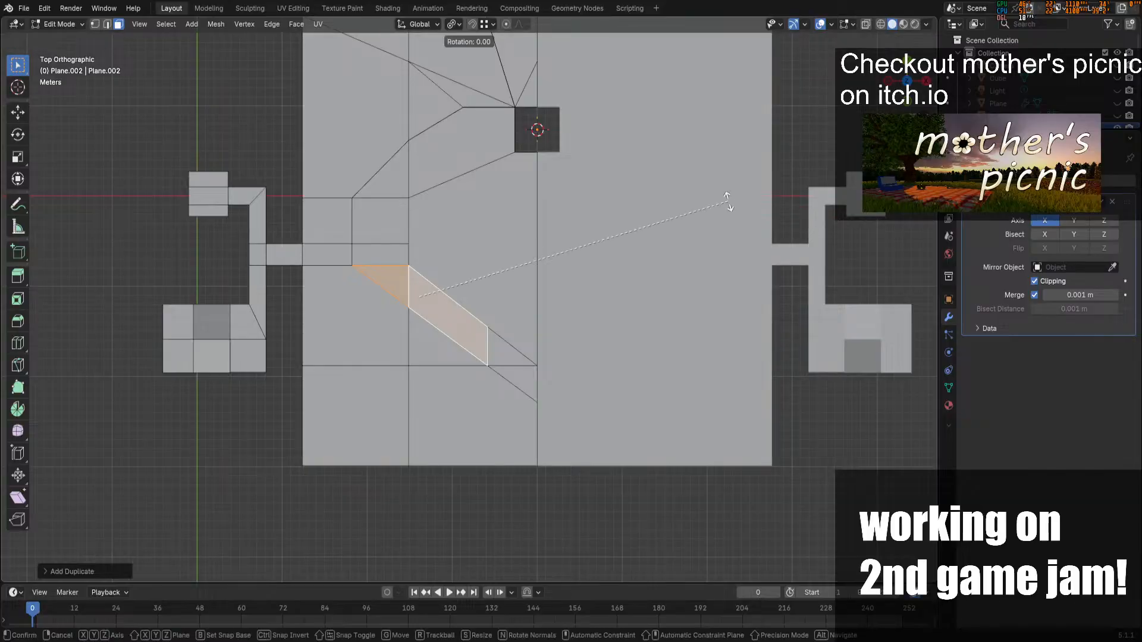
text(90)
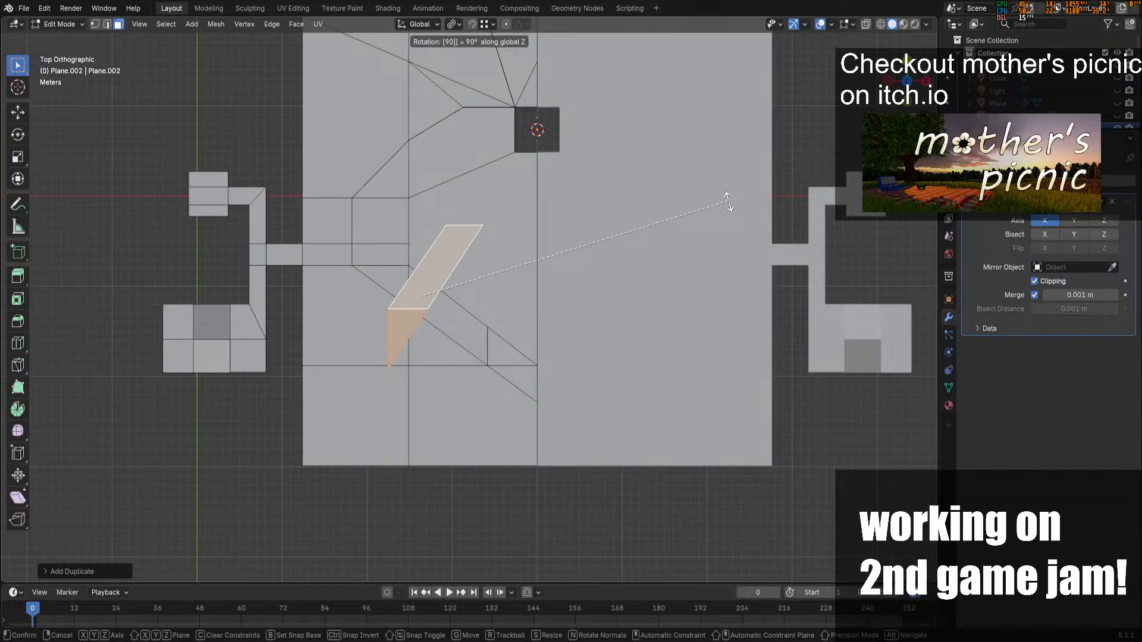
key(Return)
key(r)
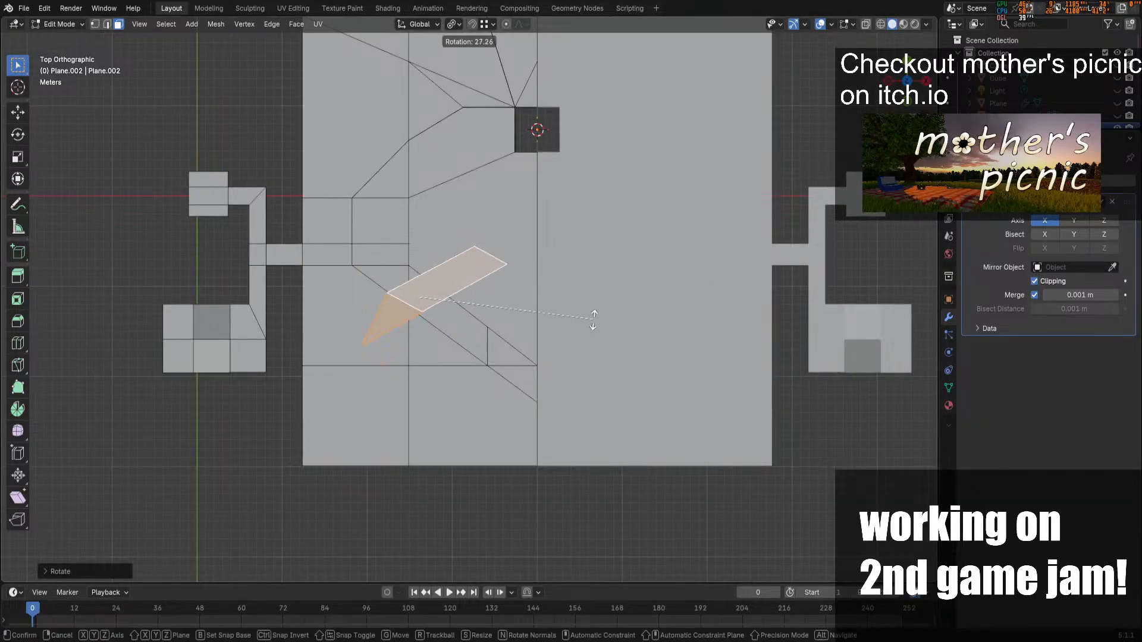
click(593, 319)
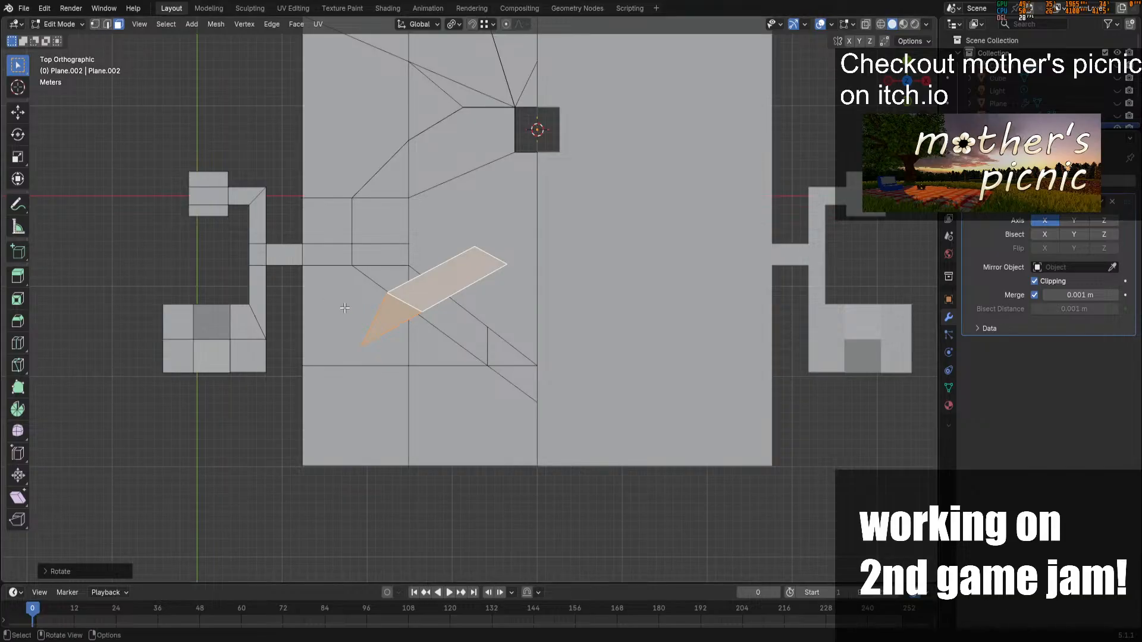
Vertex-slide the rotated strip's pointed tip to the adjoining strip corner, and its far-end lower corner inward by about 0.4
click(323, 292)
click(95, 24)
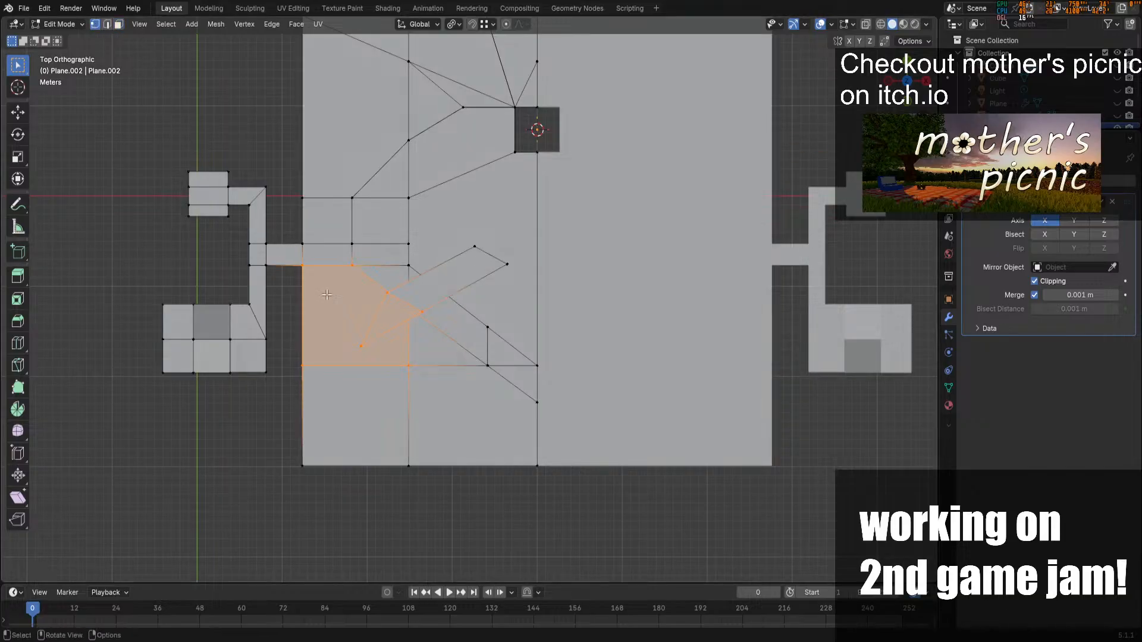
click(361, 348)
key(h)
key(alt+h)
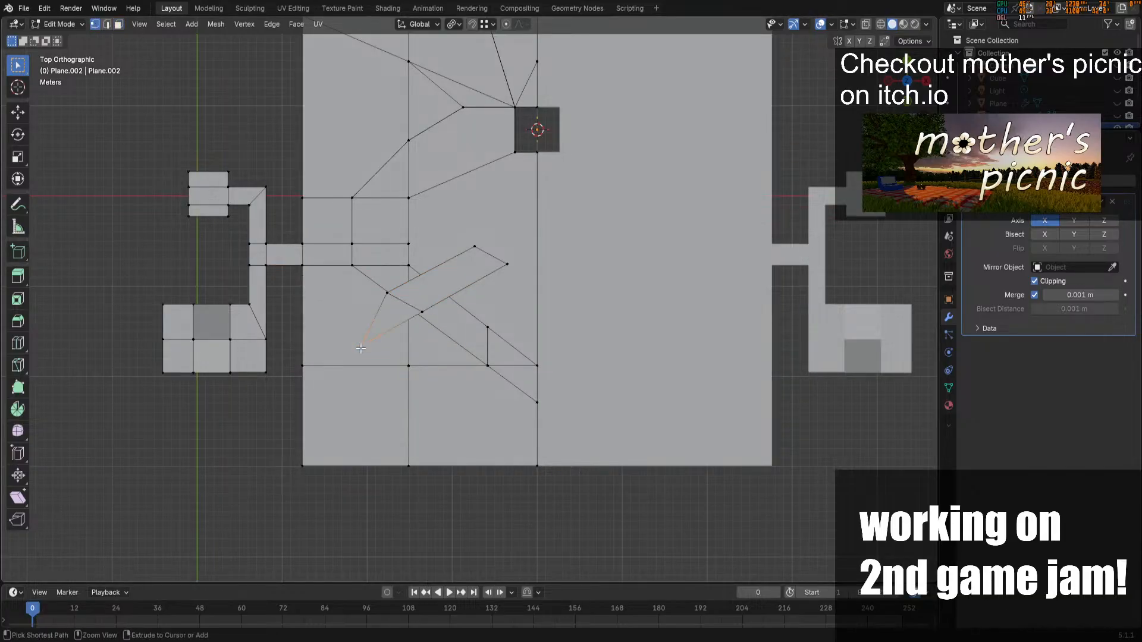
key(shift+v)
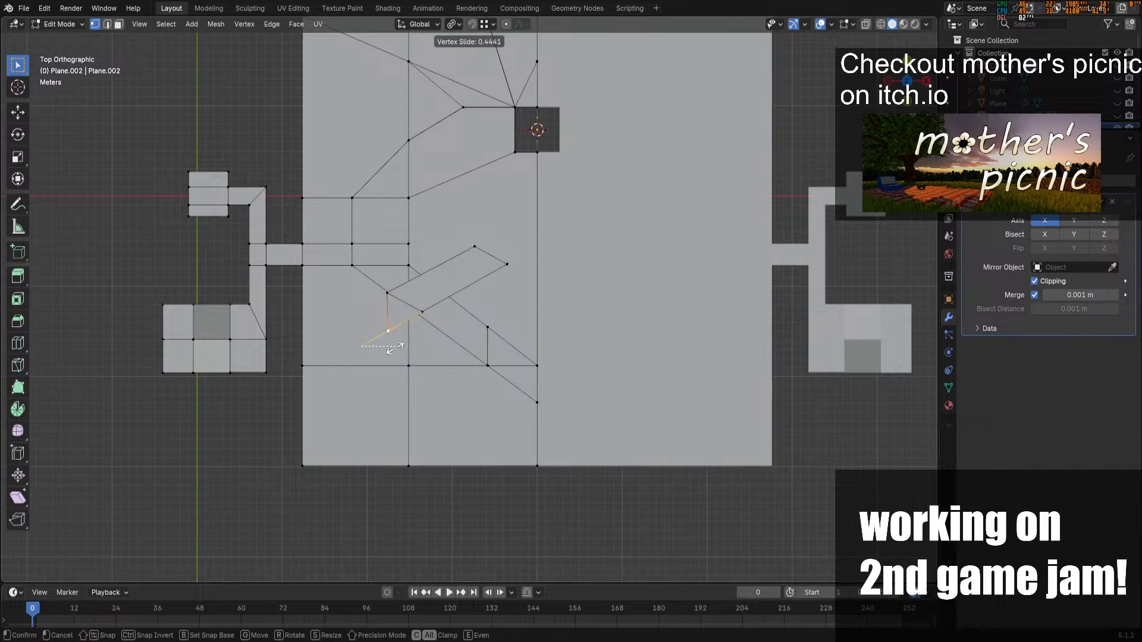
click(432, 329)
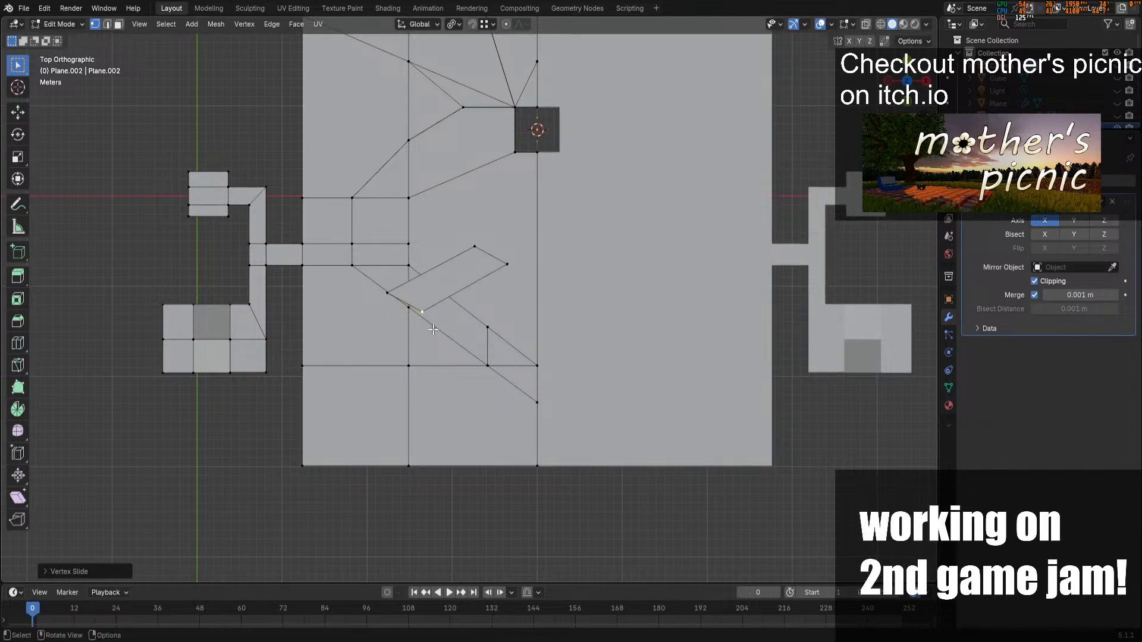
key(shift+v)
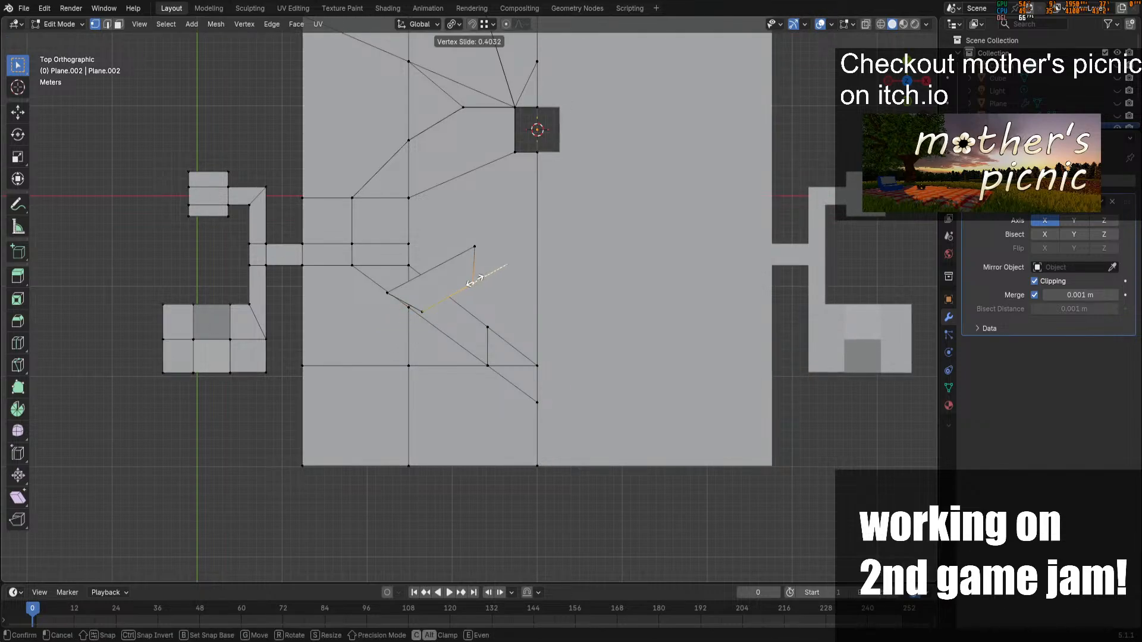
click(476, 278)
Select all geometry linked to the raised strip and extrude it downward along Z to the floor
key(Tab)
middle_drag(452, 309, 435, 327)
key(Tab)
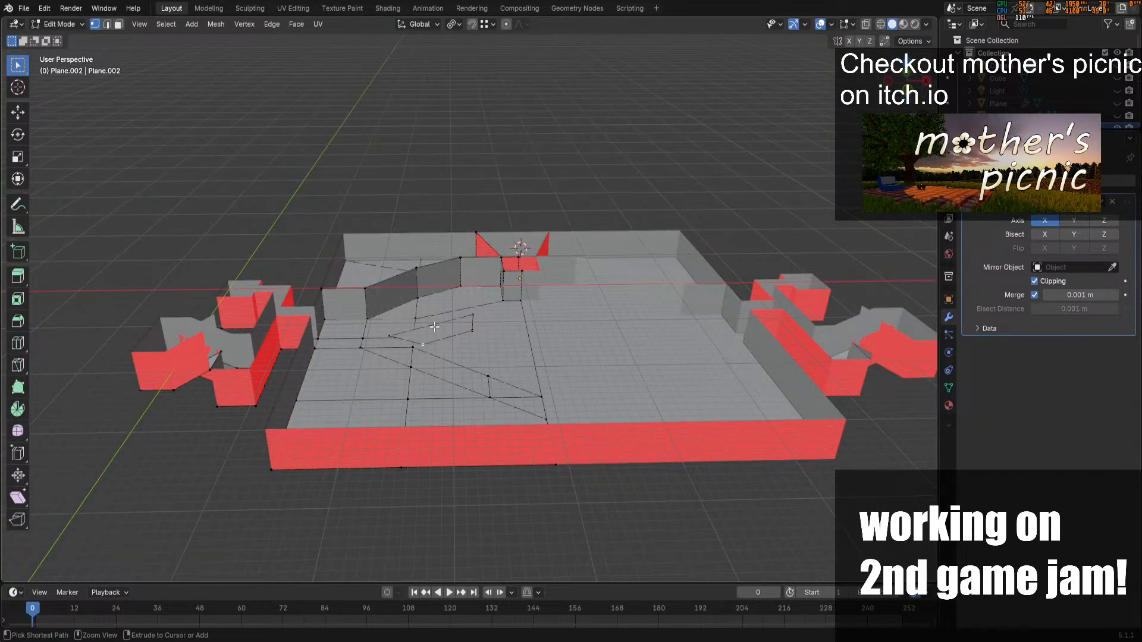
key(ctrl+l)
key(e)
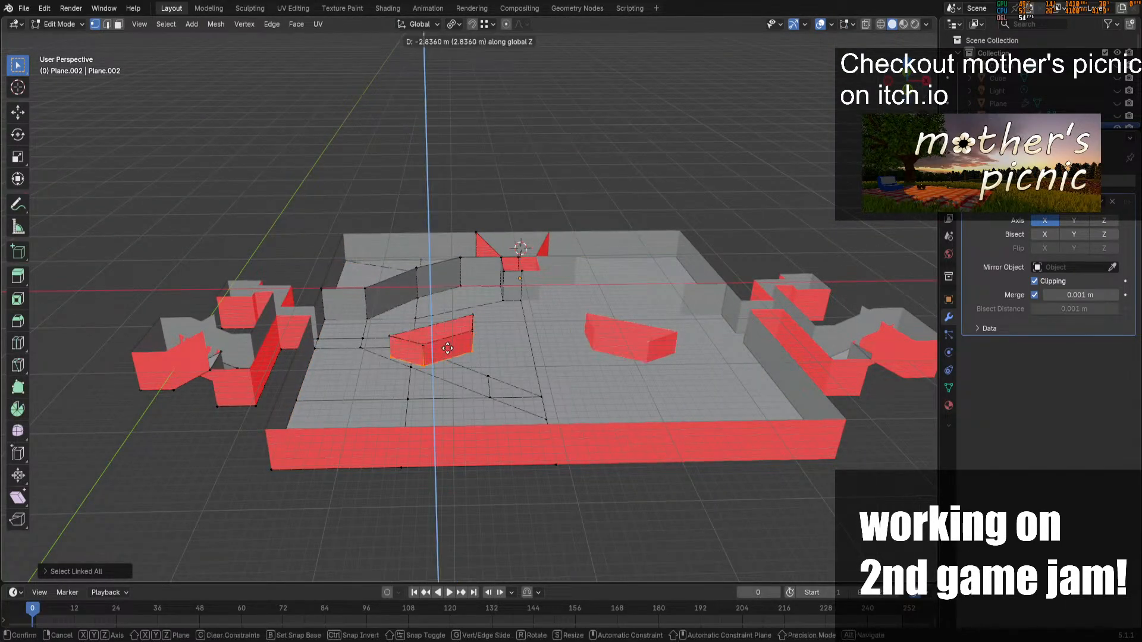
click(443, 363)
Select the extruded block's large top face and lower it along Z to make a lower block
scroll(443, 363, up, 5)
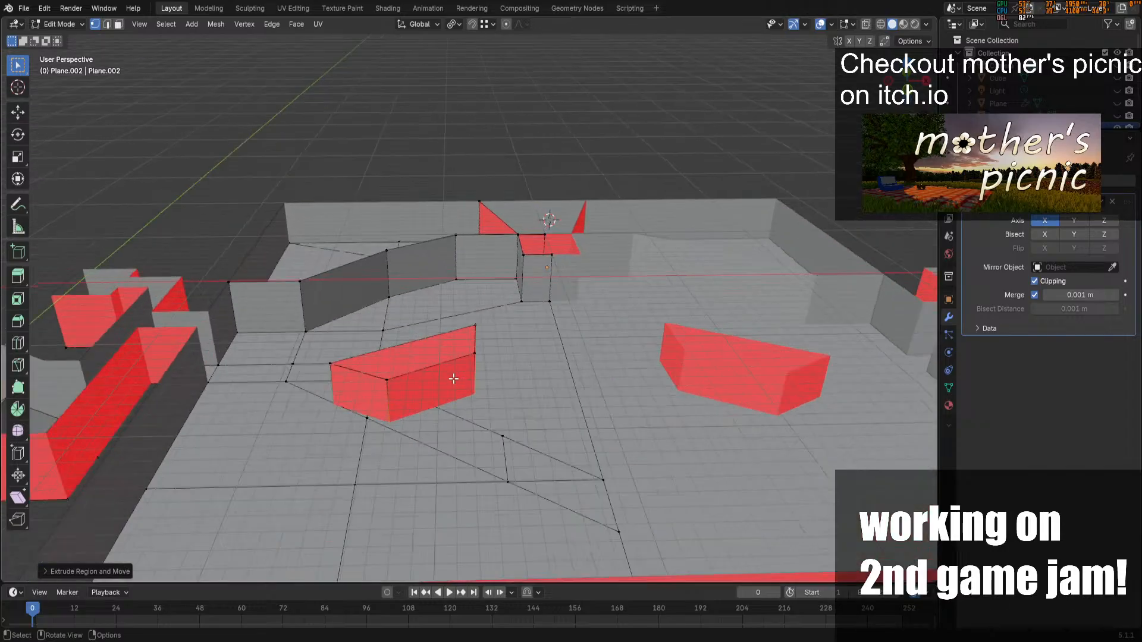
key(3)
click(375, 378)
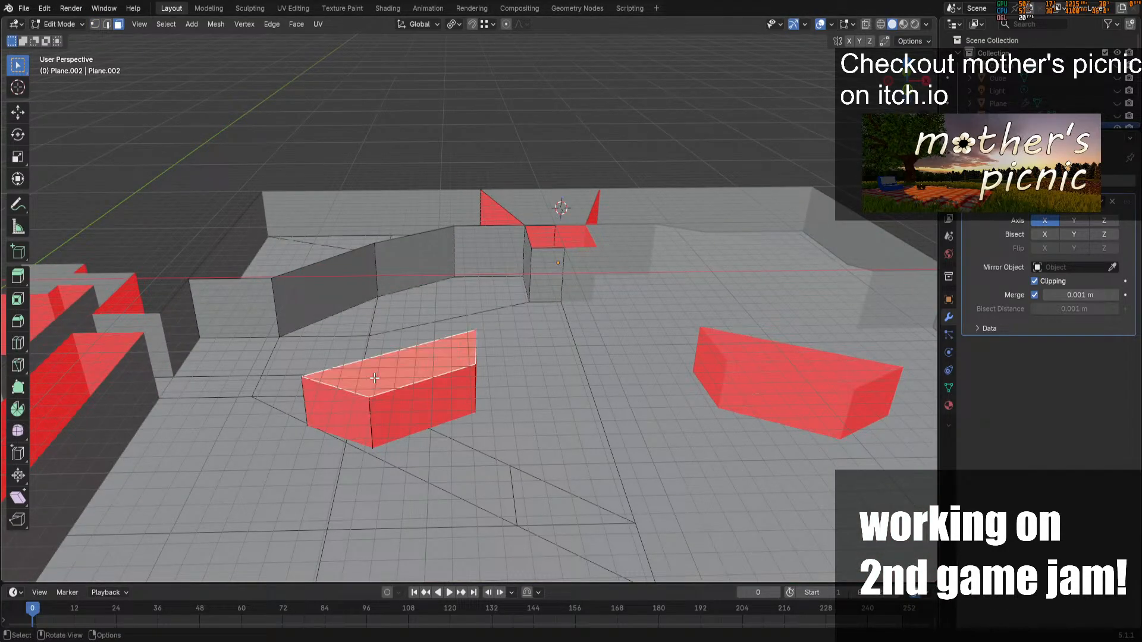
key(g)
key(z)
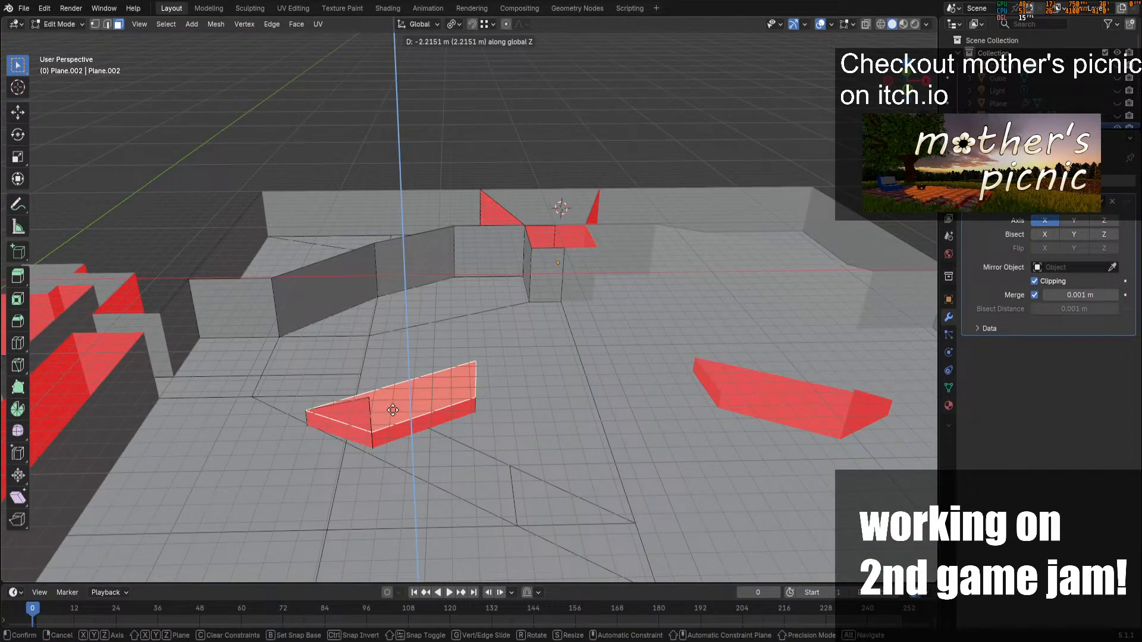
click(390, 398)
middle_drag(688, 292, 688, 255)
key(Tab)
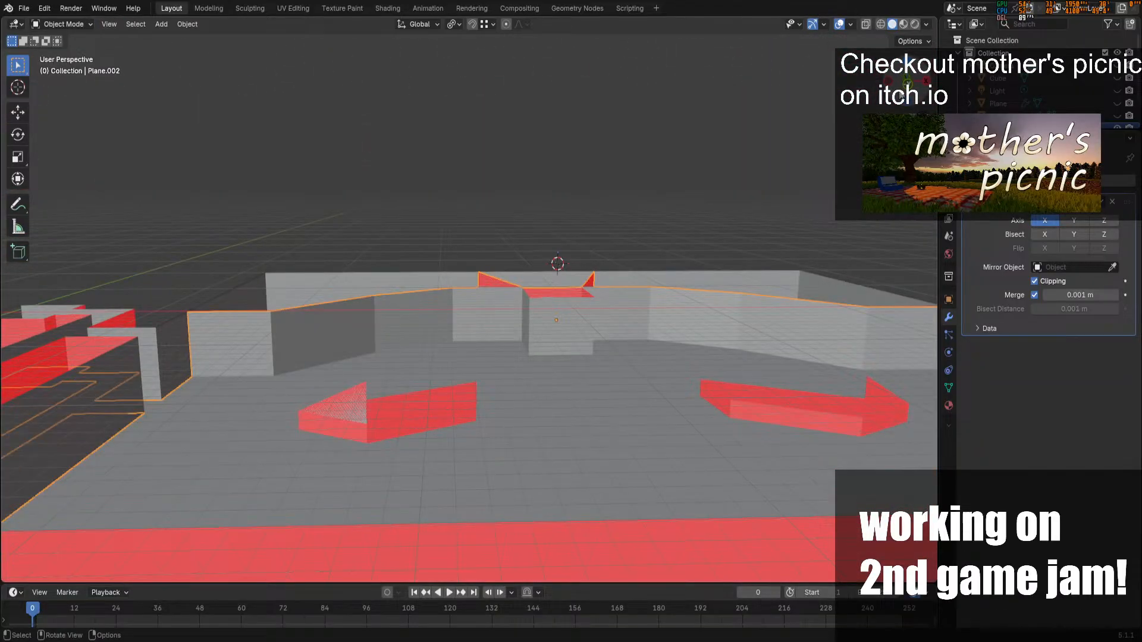
key(Tab)
middle_drag(394, 381, 393, 427)
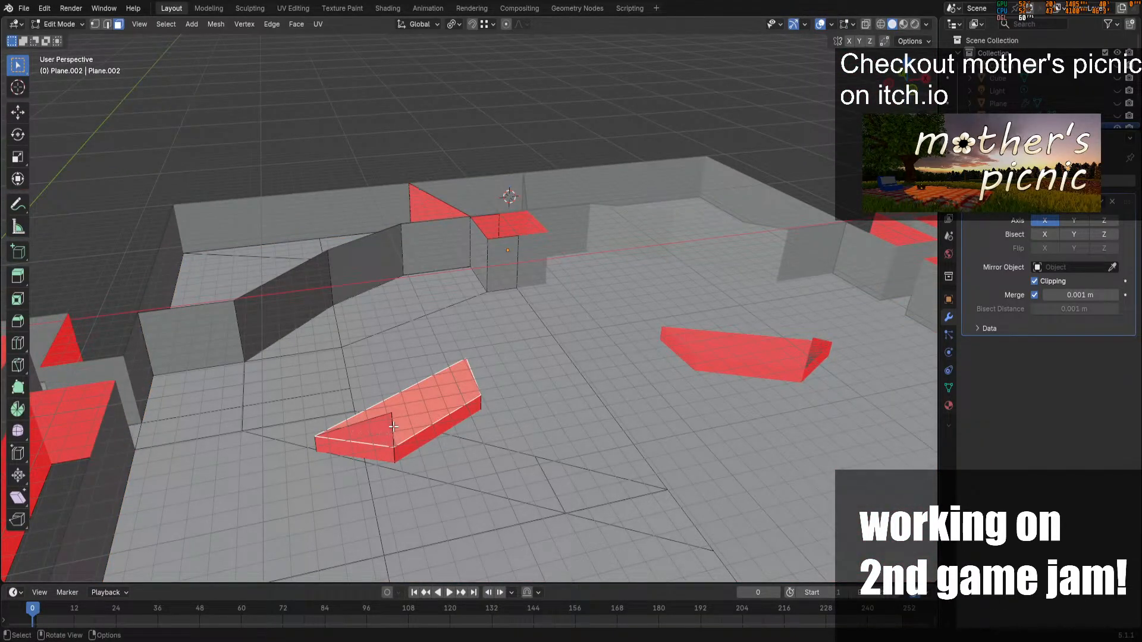
Select all faces linked to the low block and recalculate their normals
key(a)
key(ctrl+z)
key(ctrl+l)
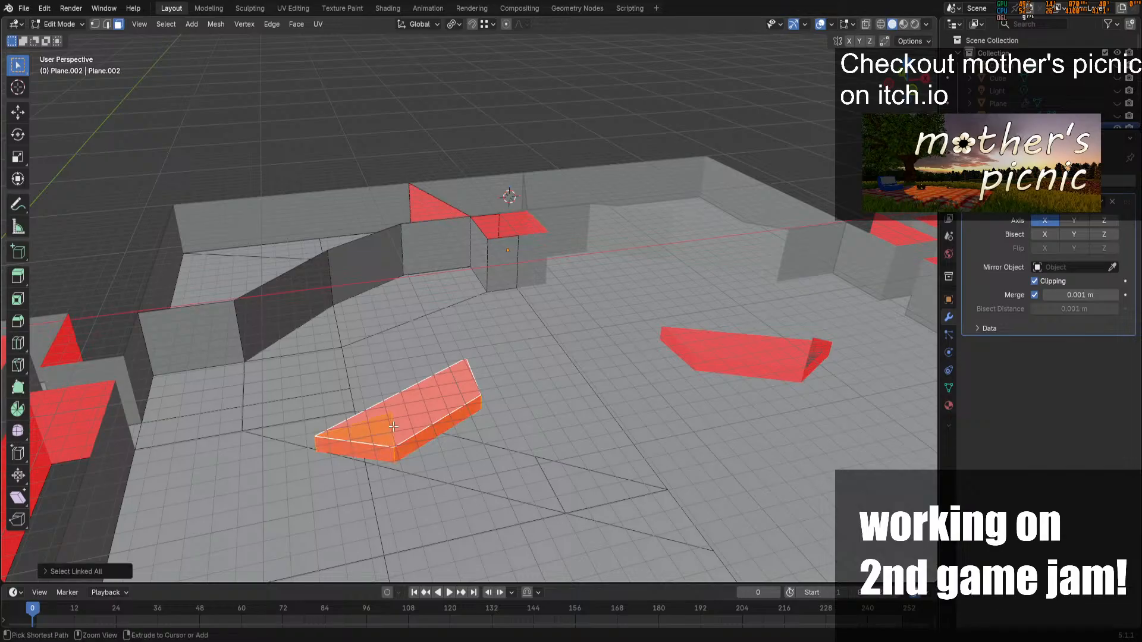
key(x)
click(485, 453)
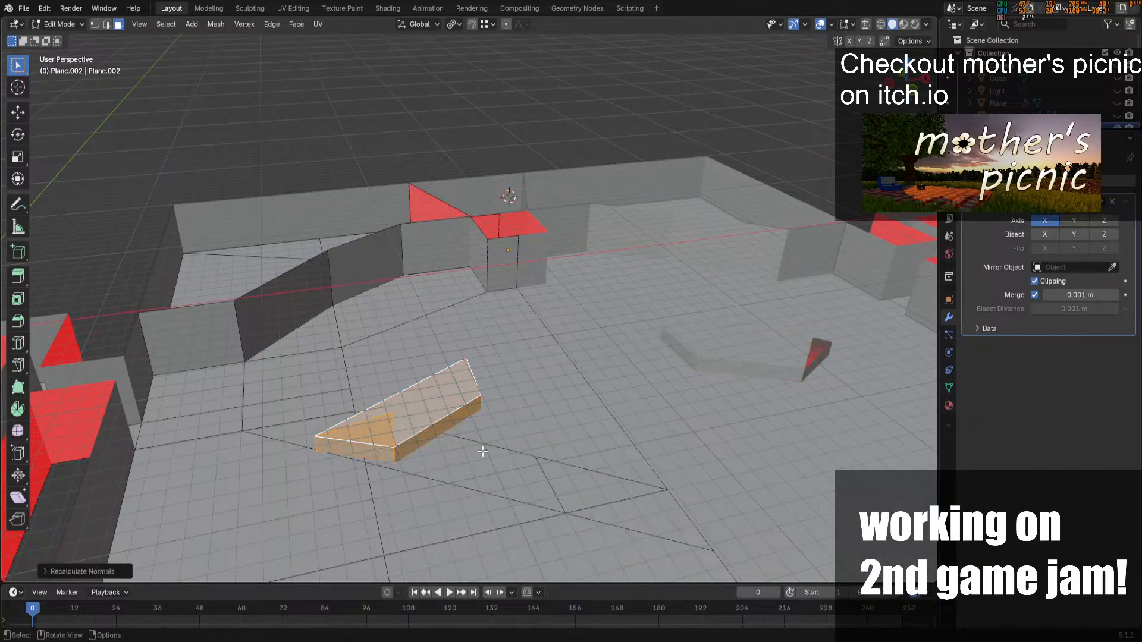
Vertex-slide the peak of the protruding triangle down onto the low block's top corner
key(Tab)
scroll(472, 454, down, 3)
middle_drag(432, 441, 665, 333)
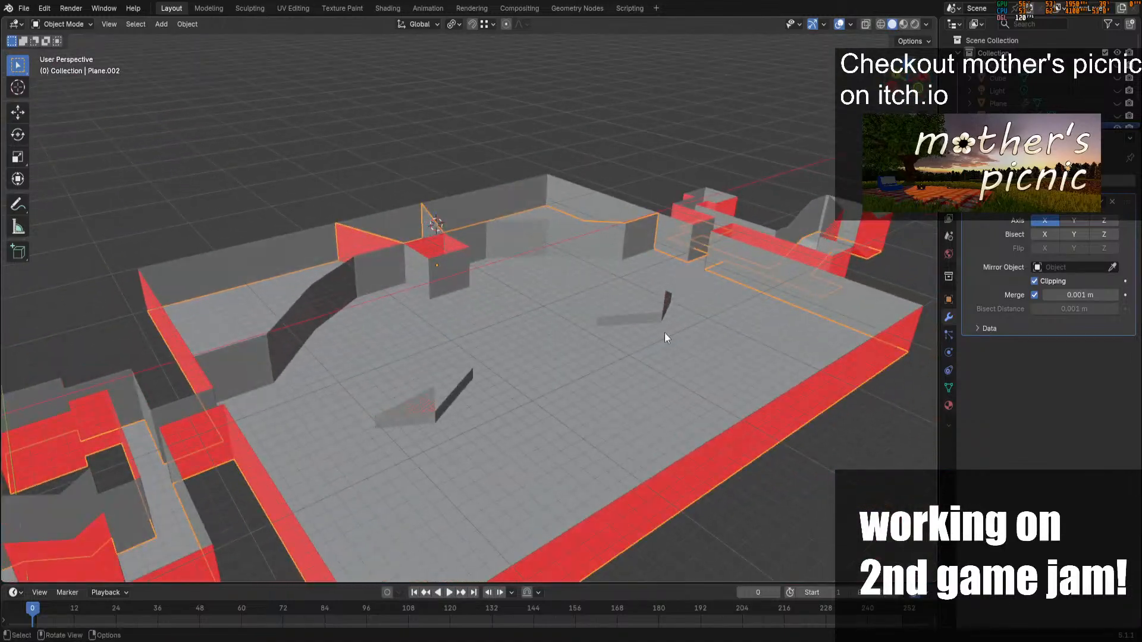
scroll(665, 333, up, 3)
key(Tab)
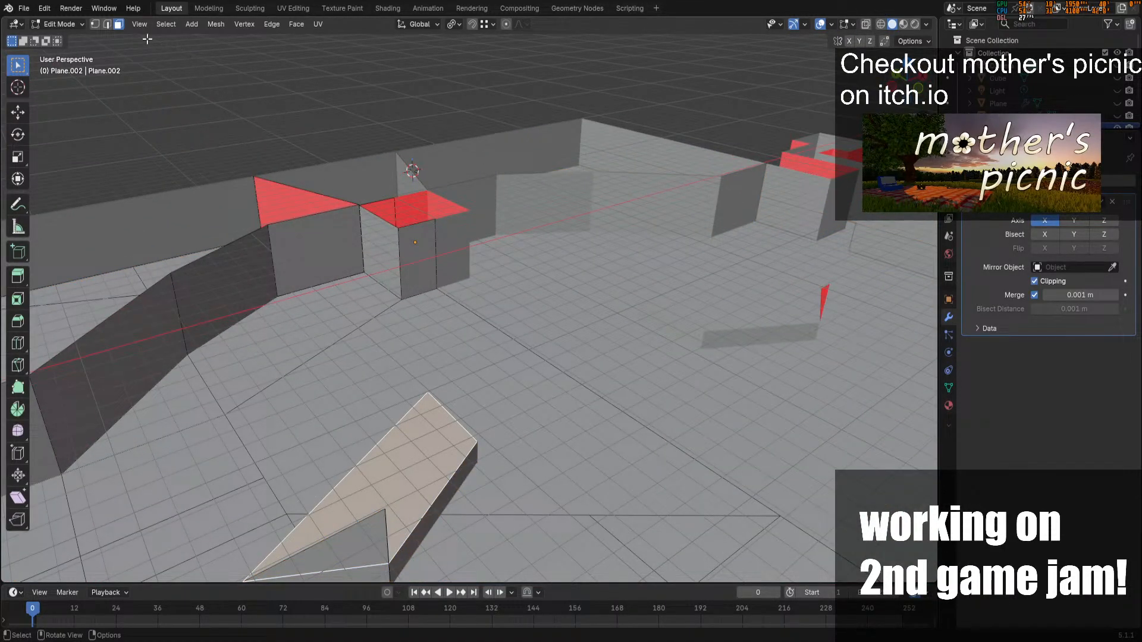
click(95, 23)
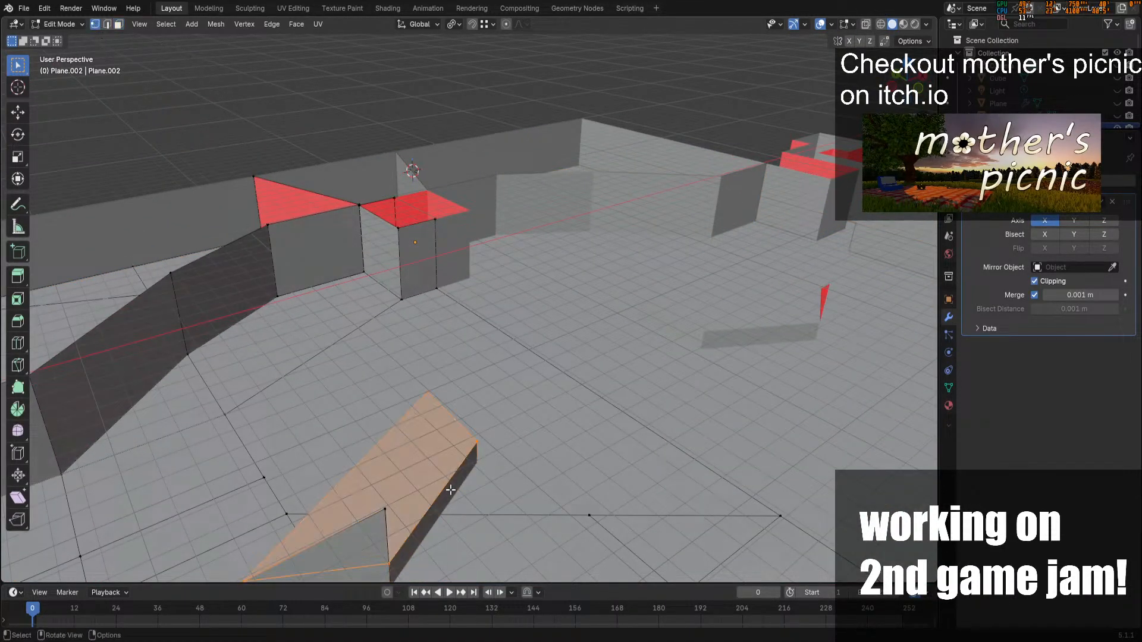
click(385, 511)
key(g)
key(g)
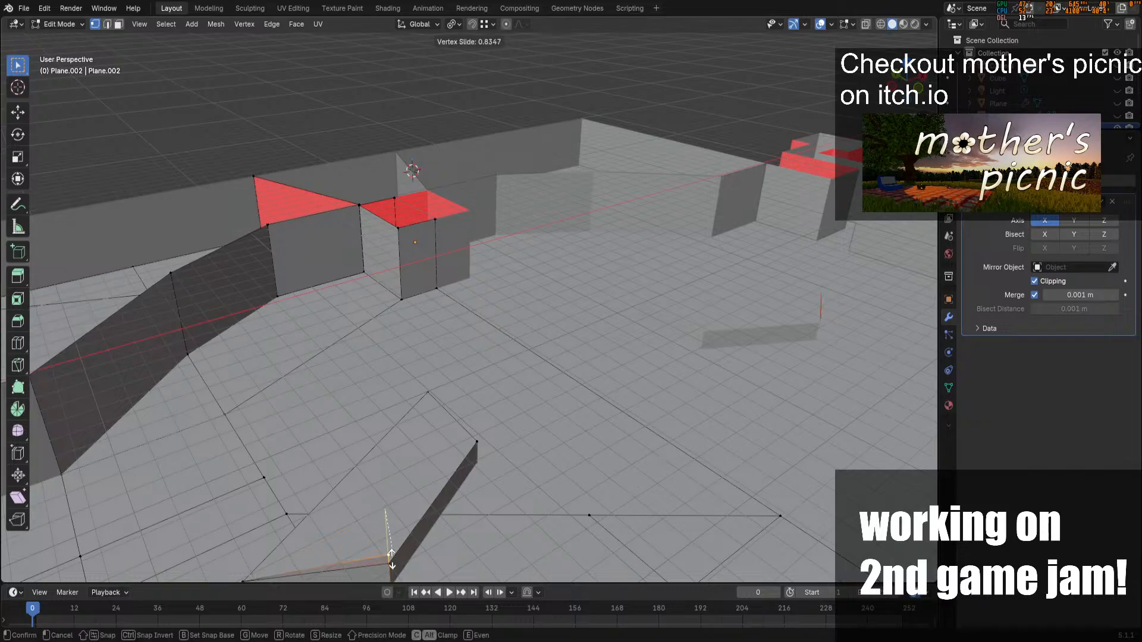
click(394, 567)
Select the whole mesh of Plane.002 and merge its vertices by distance
key(a)
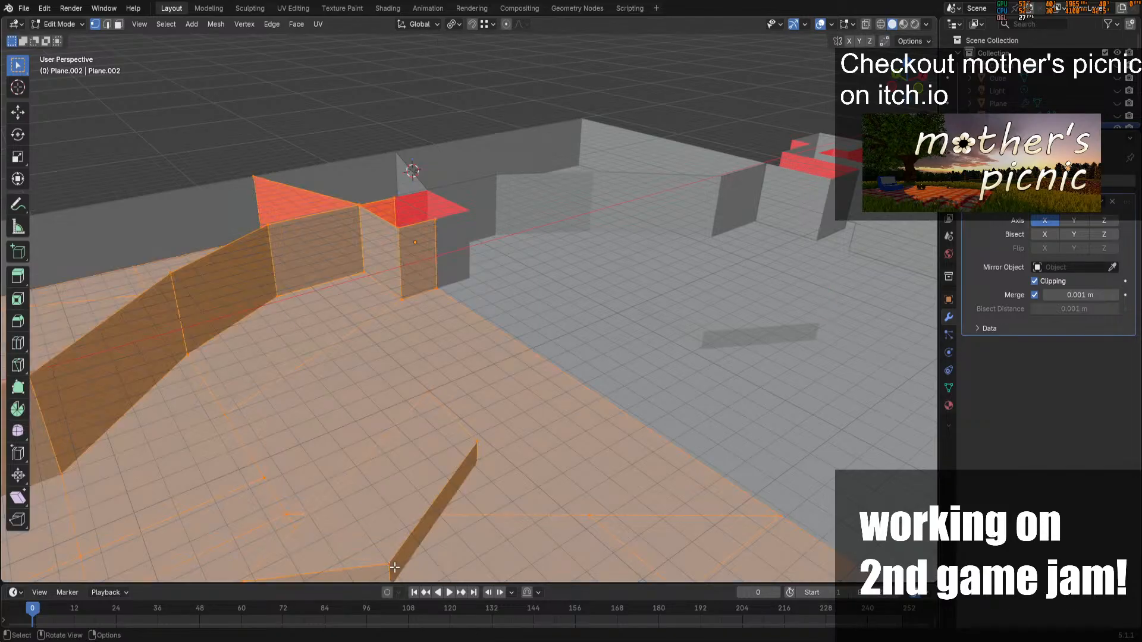
key(m)
click(394, 586)
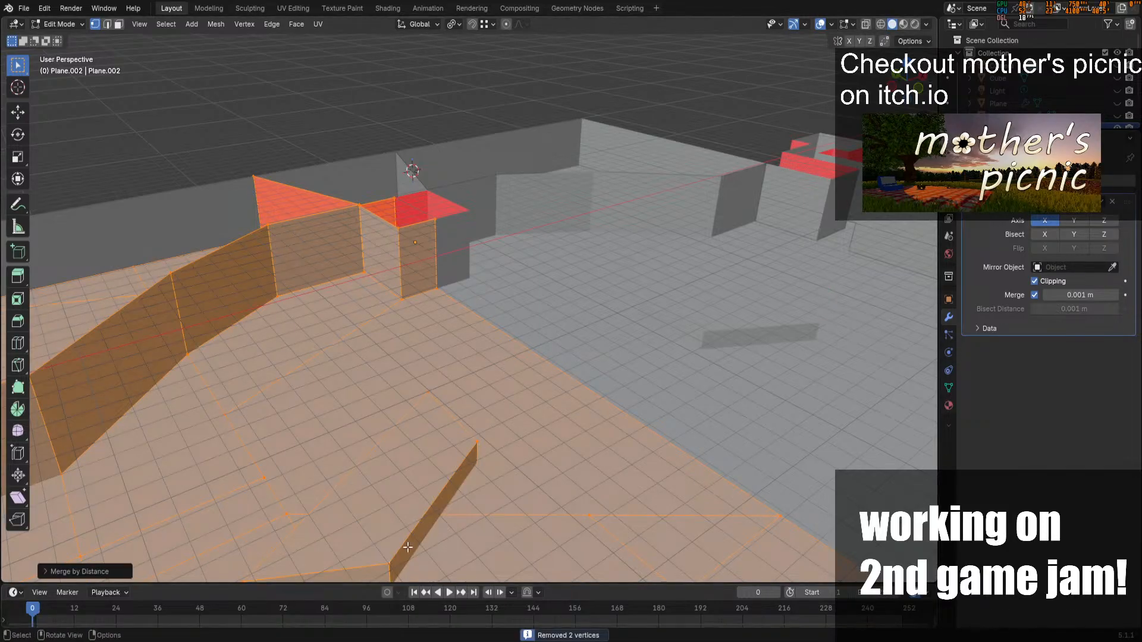
key(Tab)
Box-select the overlapping vertices at the low block's front top corner and merge them
key(Tab)
click(390, 566)
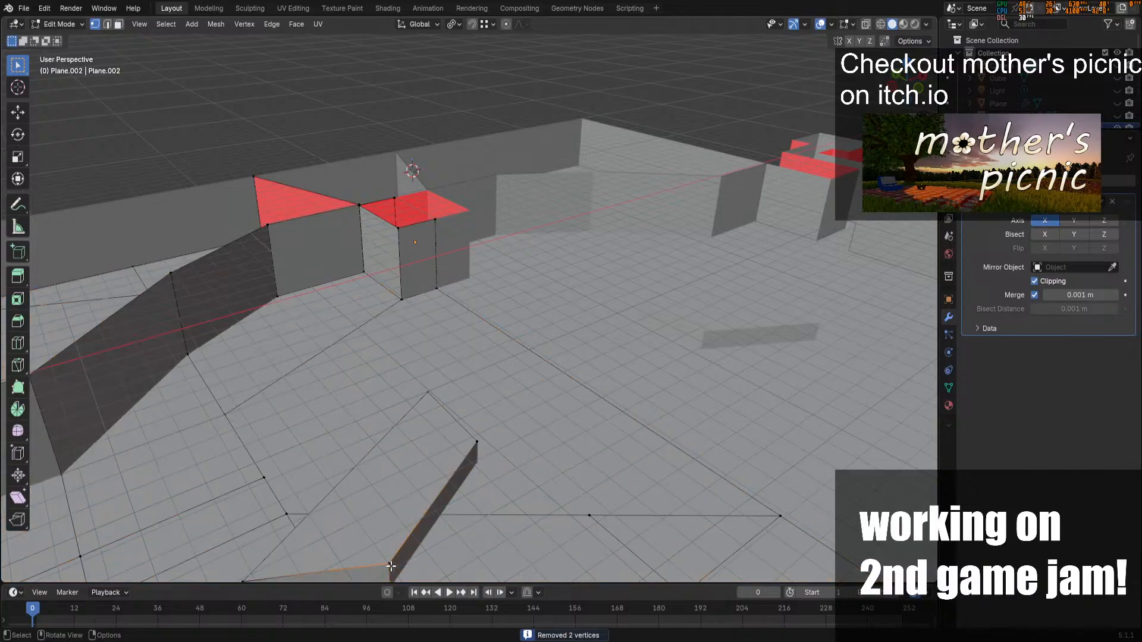
key(b)
drag(386, 570, 394, 575)
key(m)
click(375, 529)
key(Tab)
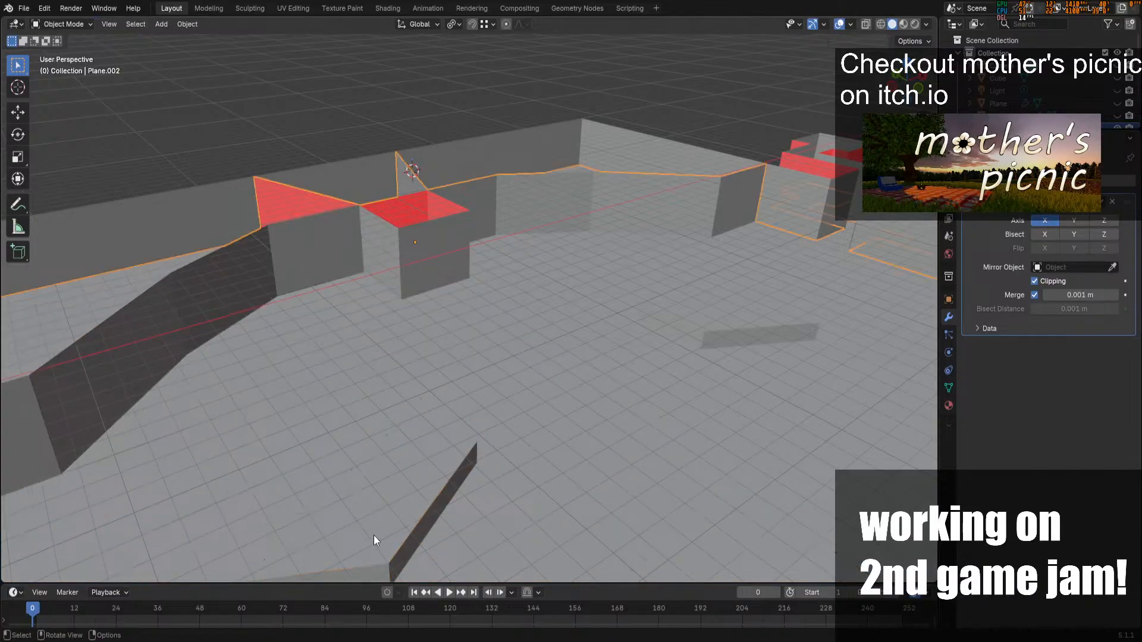
Test-move the merged corner vertex without keeping the move, and inspect both mirrored low blocks from several angles
key(Tab)
key(g)
right_click(405, 547)
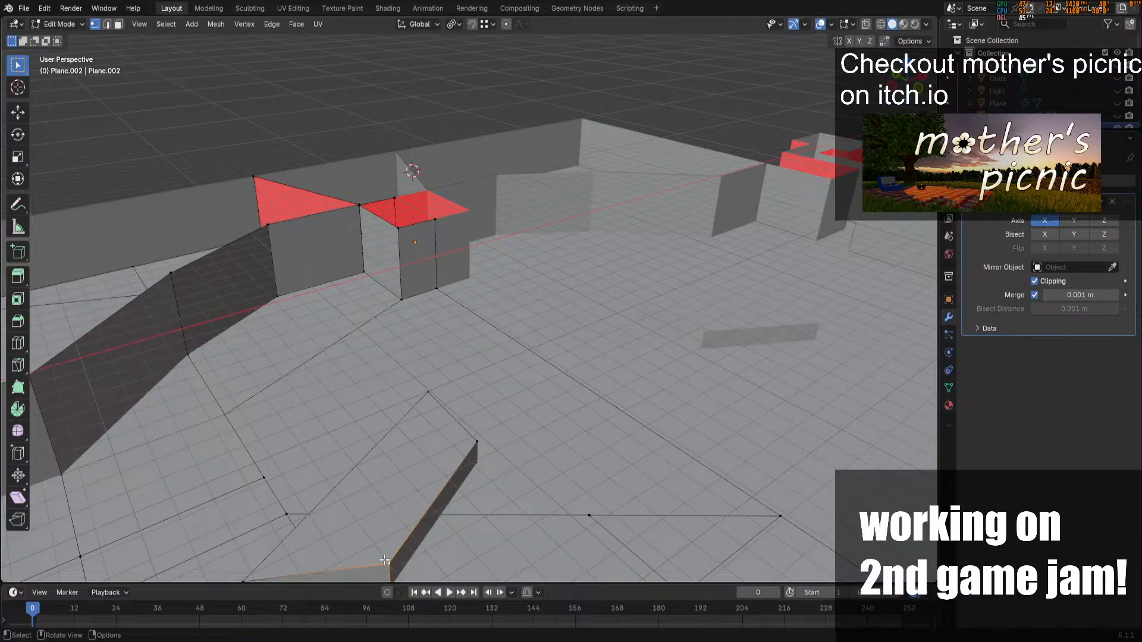
key(g)
right_click(411, 548)
scroll(411, 548, down, 2)
key(Tab)
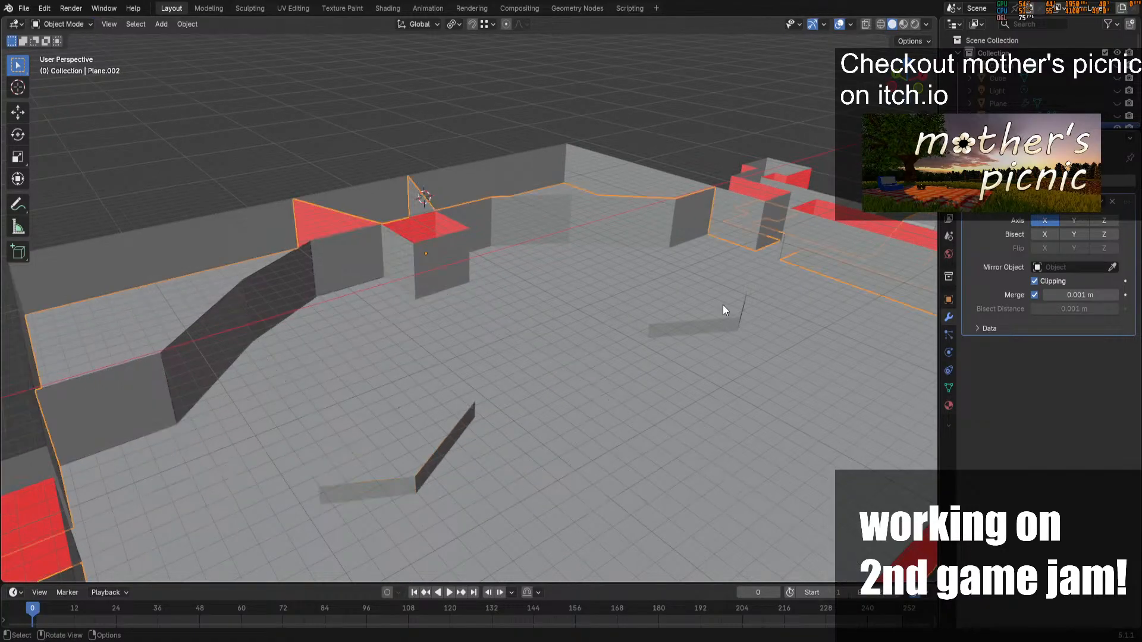
drag(907, 78, 814, 82)
middle_drag(620, 310, 624, 331)
In top view, add a centred loop cut across the width of the low block
key(Tab)
scroll(624, 331, down, 2)
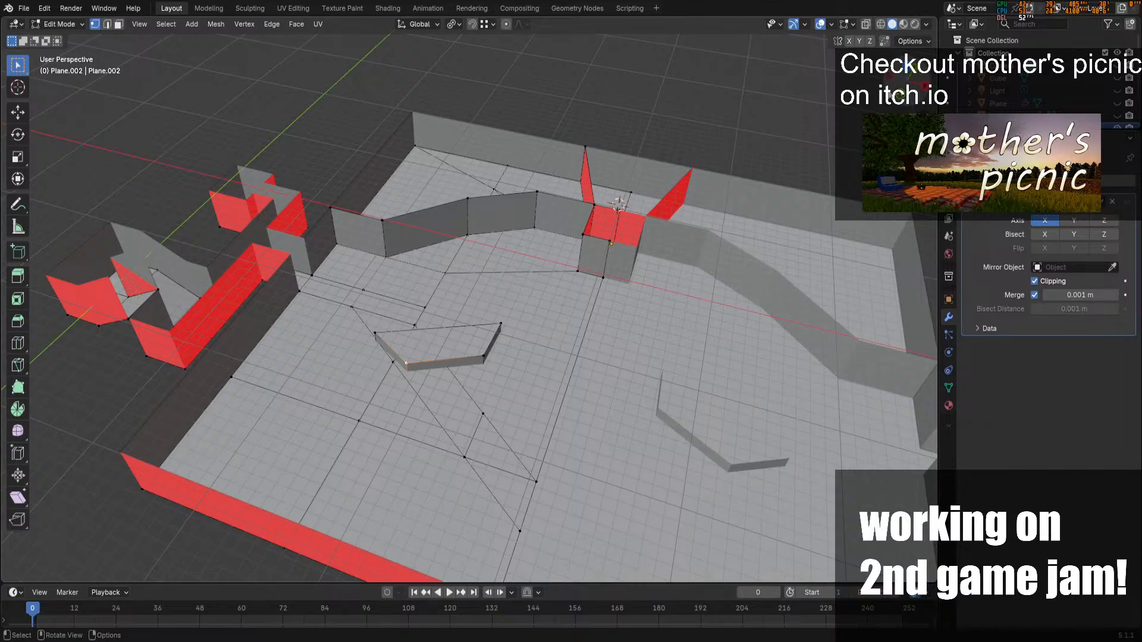
key(KP_7)
scroll(473, 369, up, 1)
key(ctrl+r)
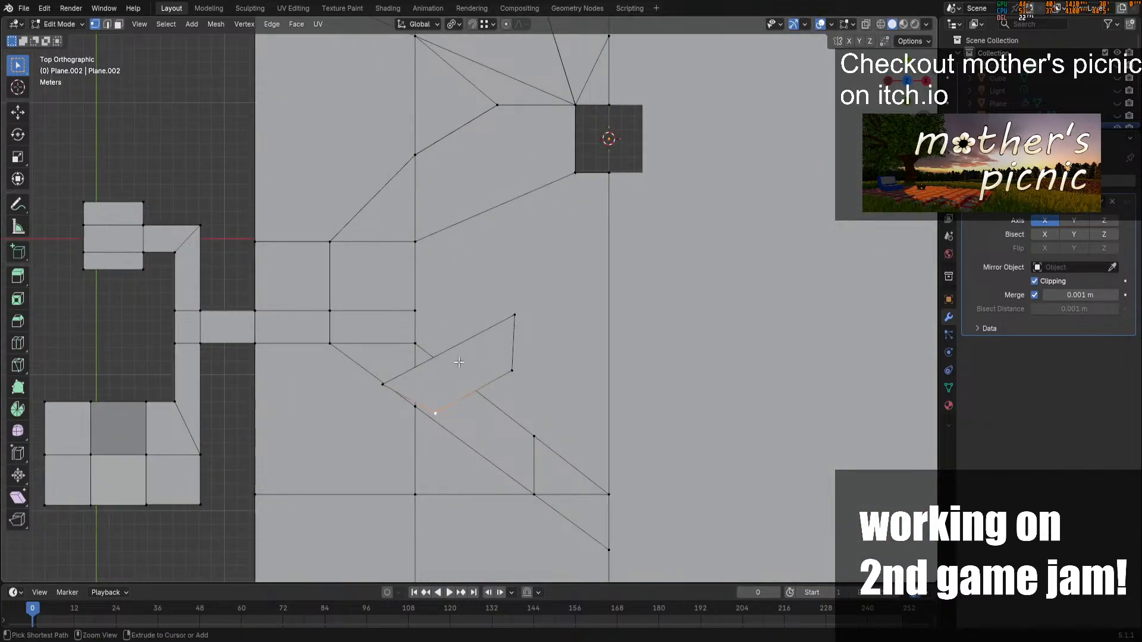
click(473, 370)
right_click(546, 395)
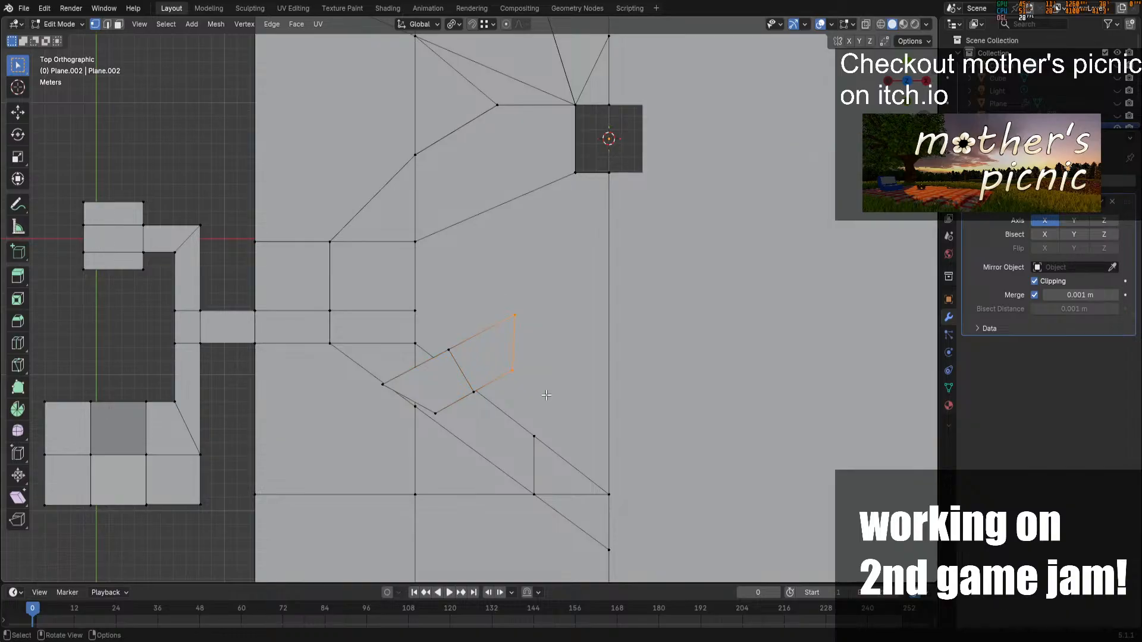
key(g)
key(y)
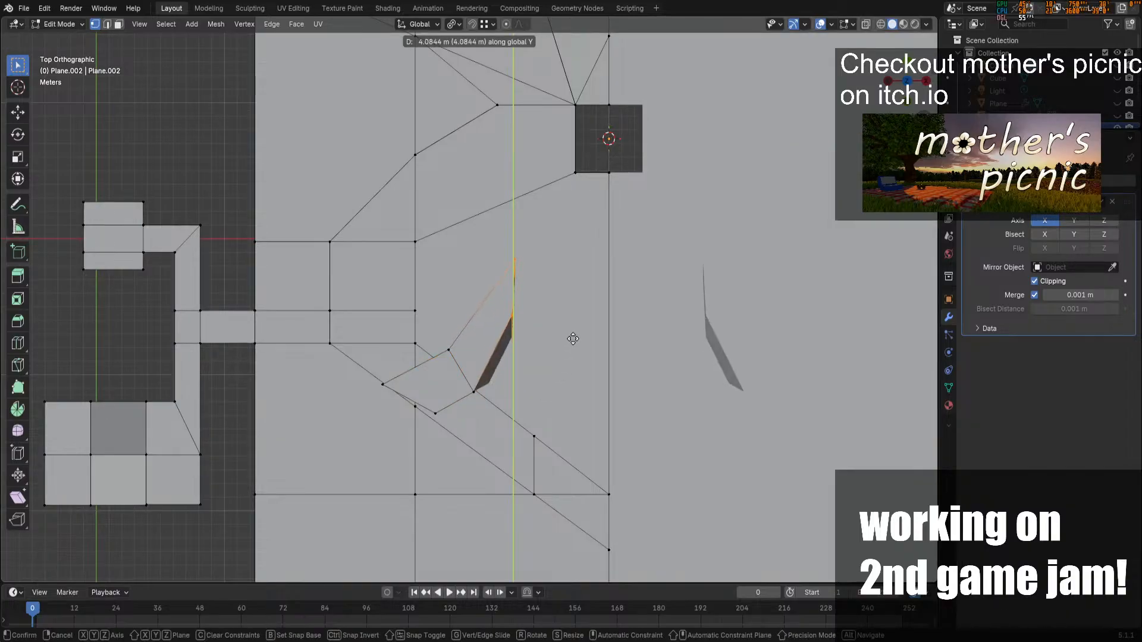
right_click(574, 335)
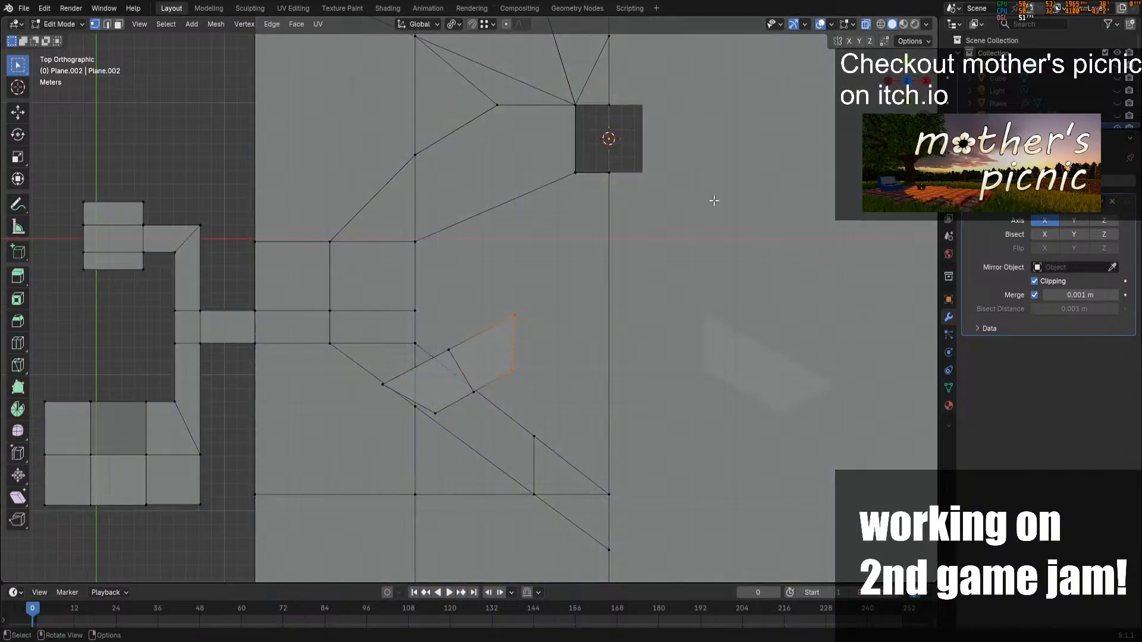
With X-ray on, select all vertices at the low block's inner end and move them about 4 m along positive Y
drag(495, 291, 537, 378)
key(g)
key(y)
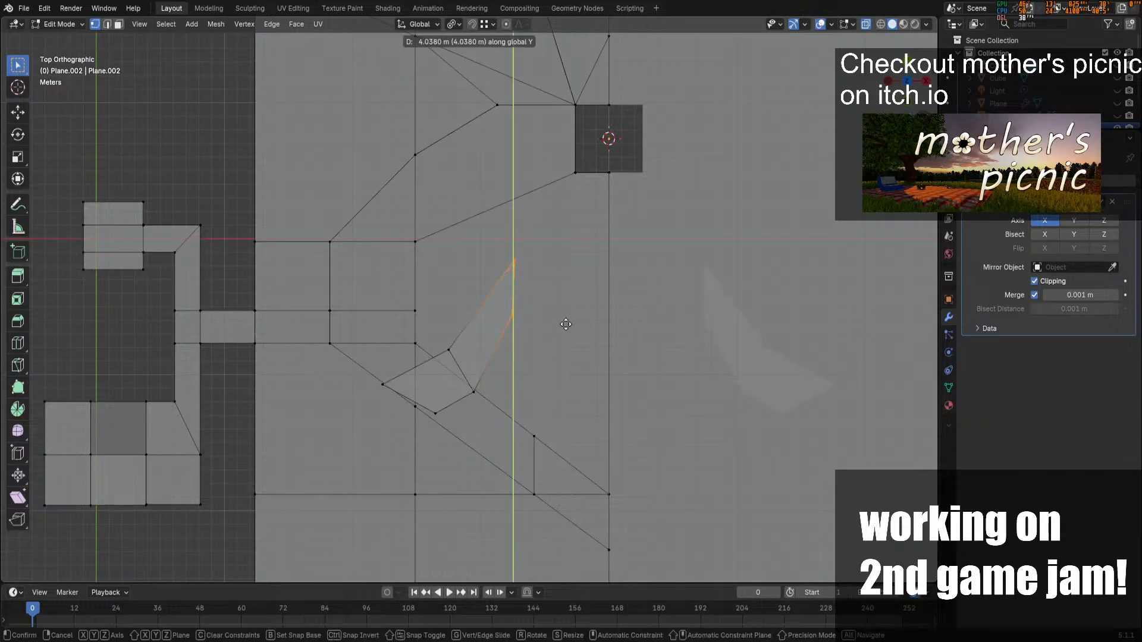
click(568, 322)
Move the low block's middle-cut vertices, followed by its inner-end vertices, along positive X toward the mirror line
click(488, 403)
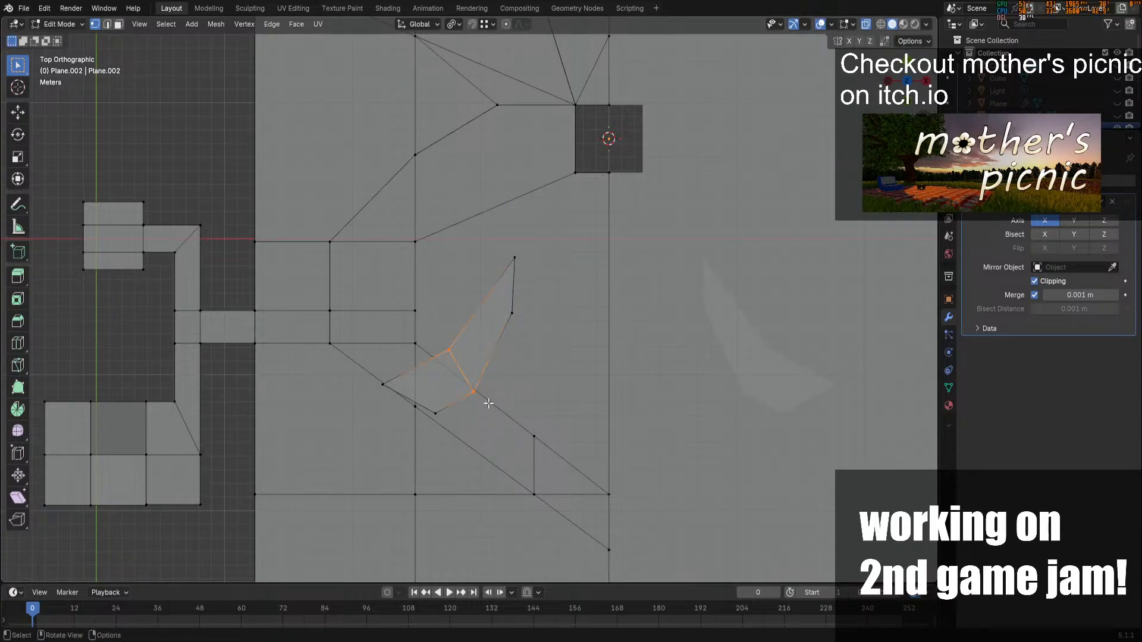
key(g)
key(x)
click(524, 415)
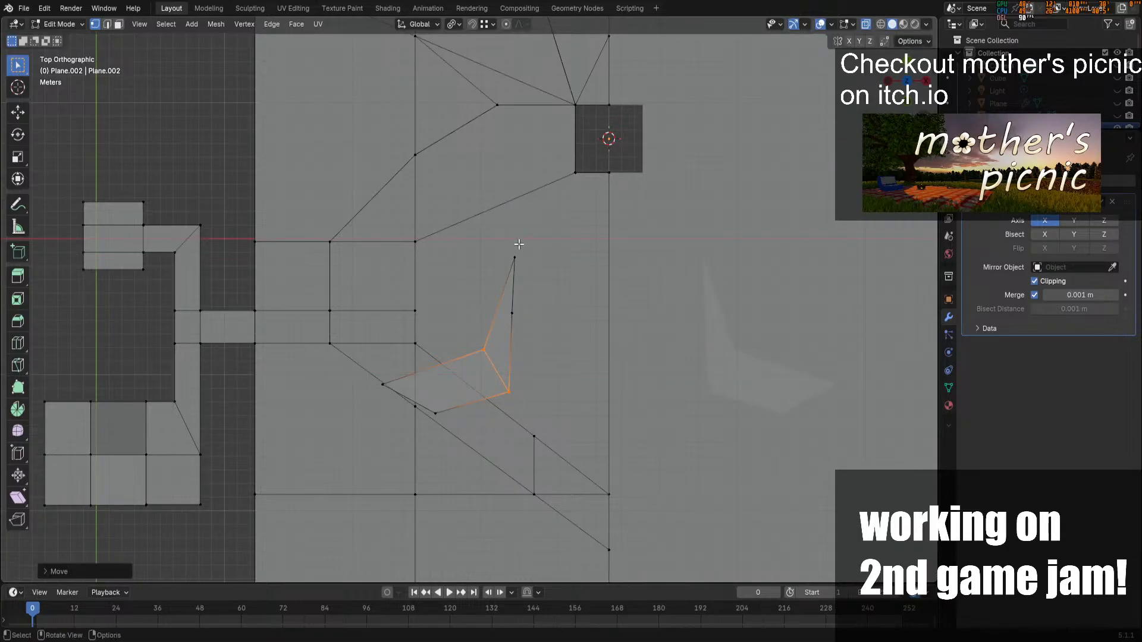
drag(506, 237, 539, 324)
key(g)
key(x)
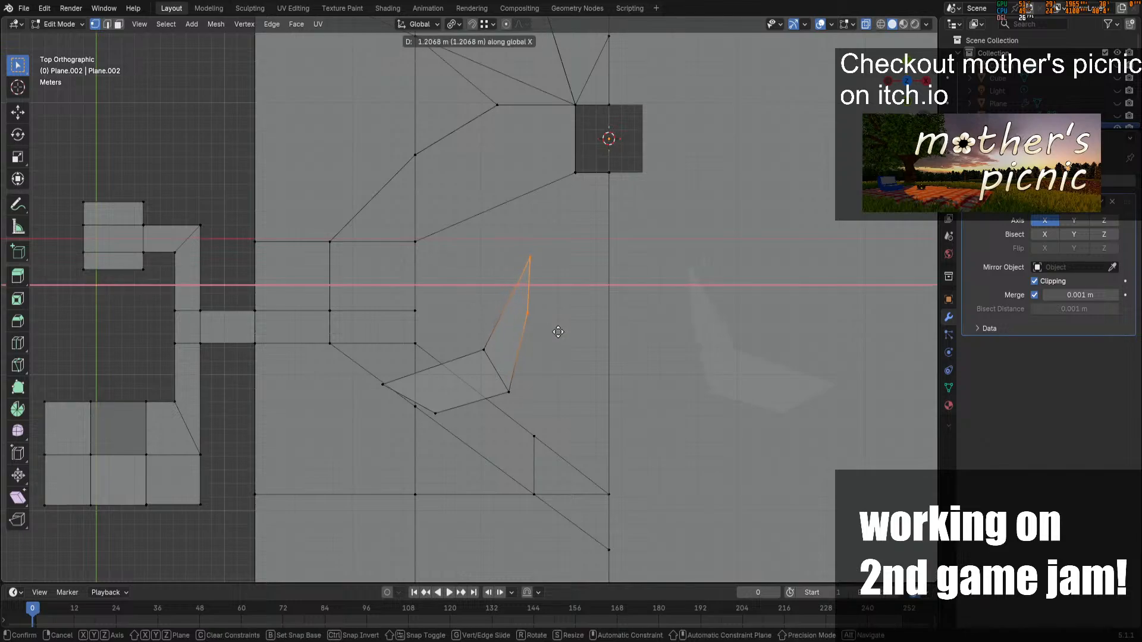
click(575, 338)
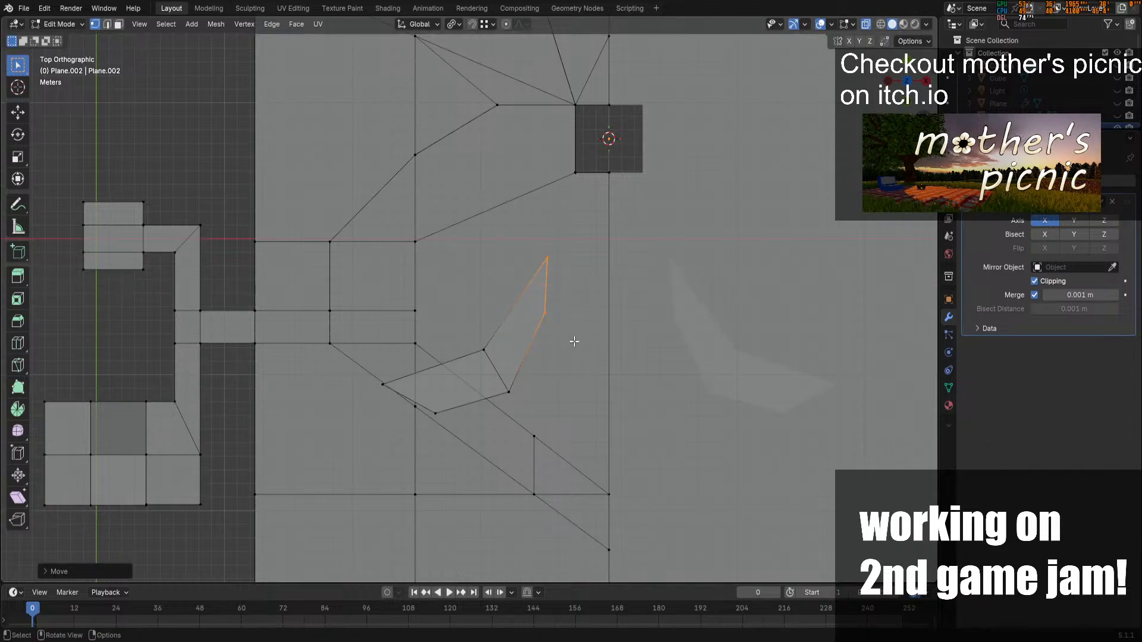
Move the low block's outer-end vertices along positive Y, followed by negative X away from the mirror line, and leave Edit Mode
drag(473, 326, 522, 409)
drag(378, 370, 440, 420)
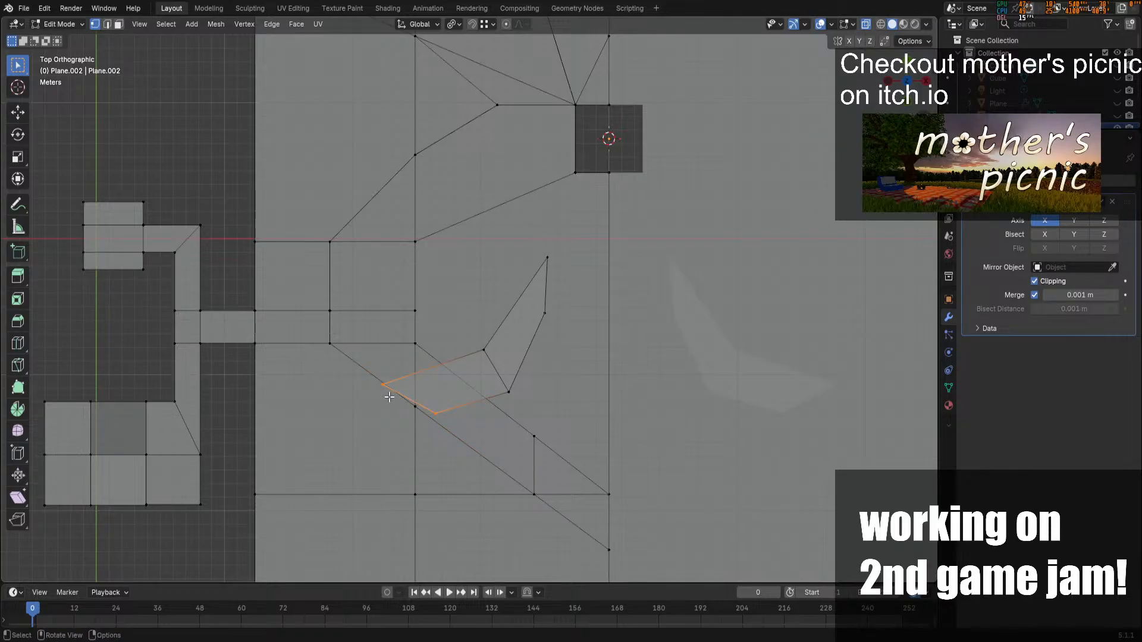
key(g)
key(y)
click(388, 376)
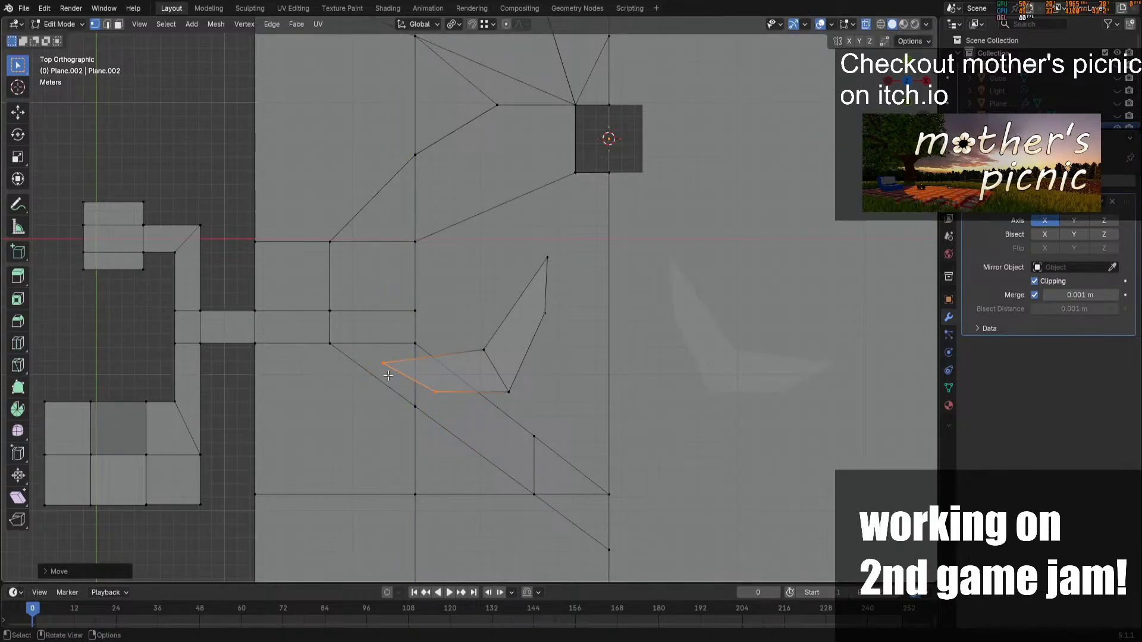
key(g)
key(x)
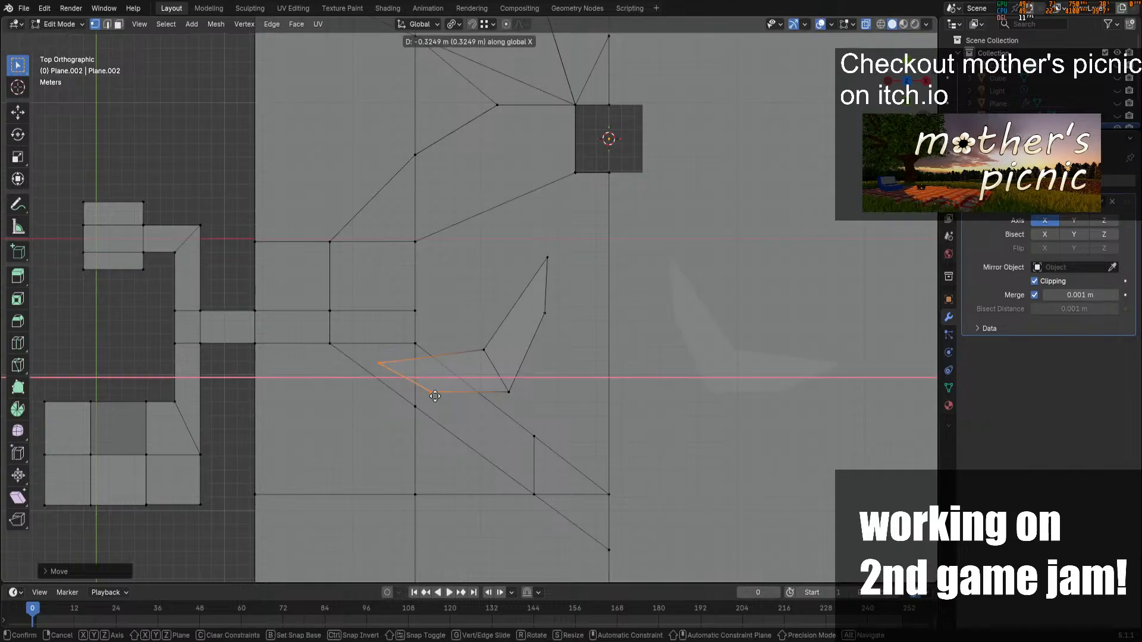
click(399, 396)
key(Tab)
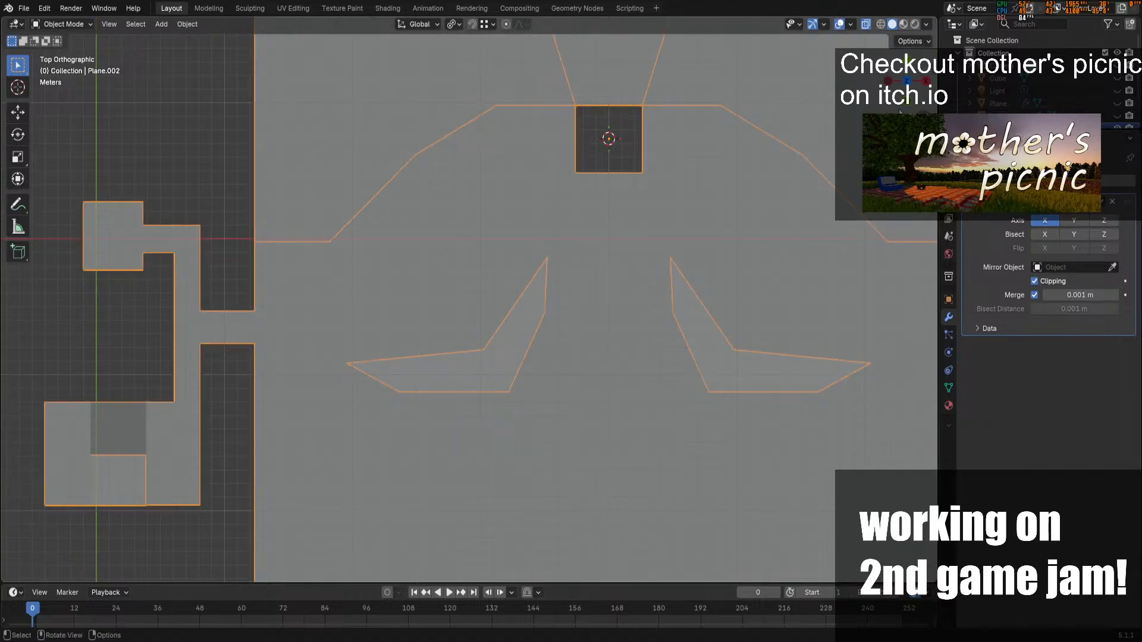
With X-ray off, examine the reshaped low blocks within the whole mirrored level from several angles
middle_drag(483, 450, 524, 387)
click(866, 25)
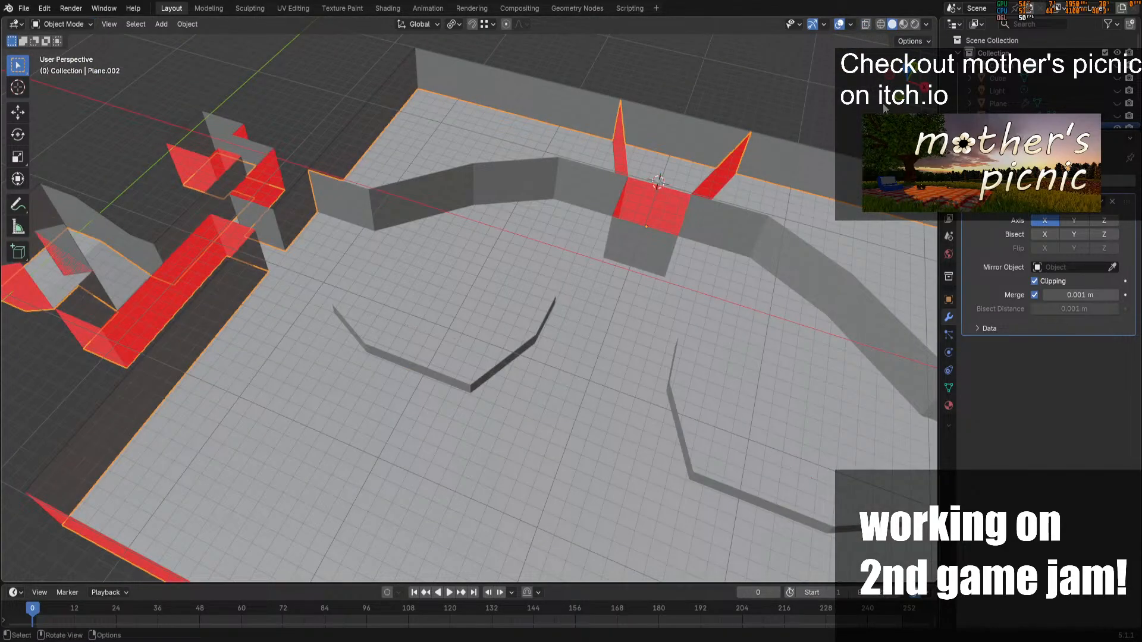
middle_drag(595, 428, 615, 357)
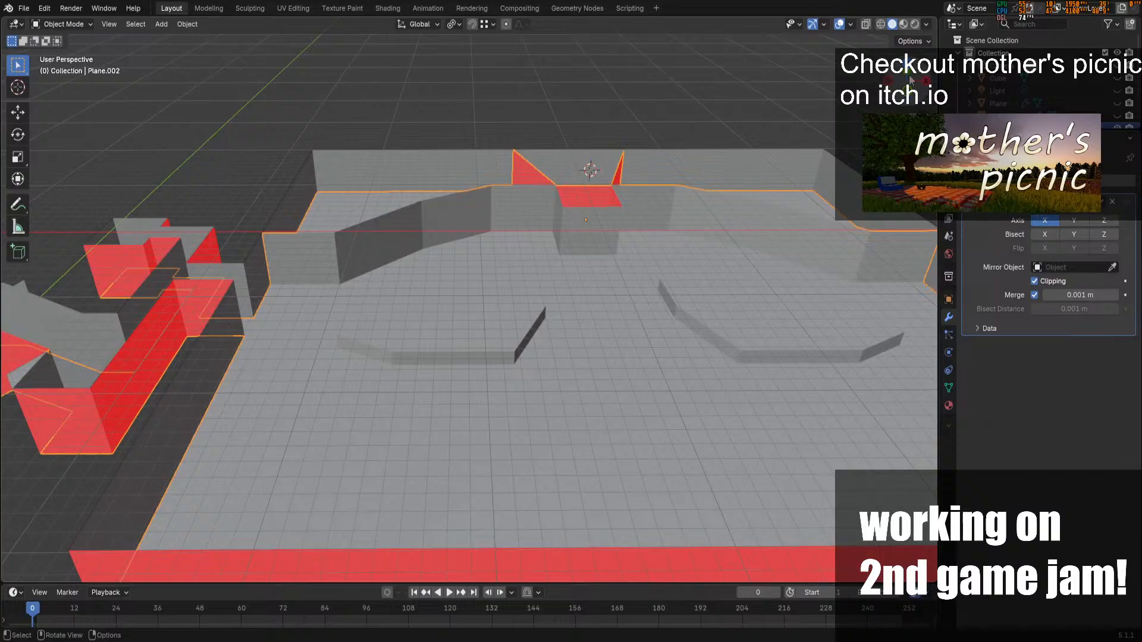
drag(907, 81, 914, 117)
scroll(417, 381, down, 6)
scroll(431, 382, up, 1)
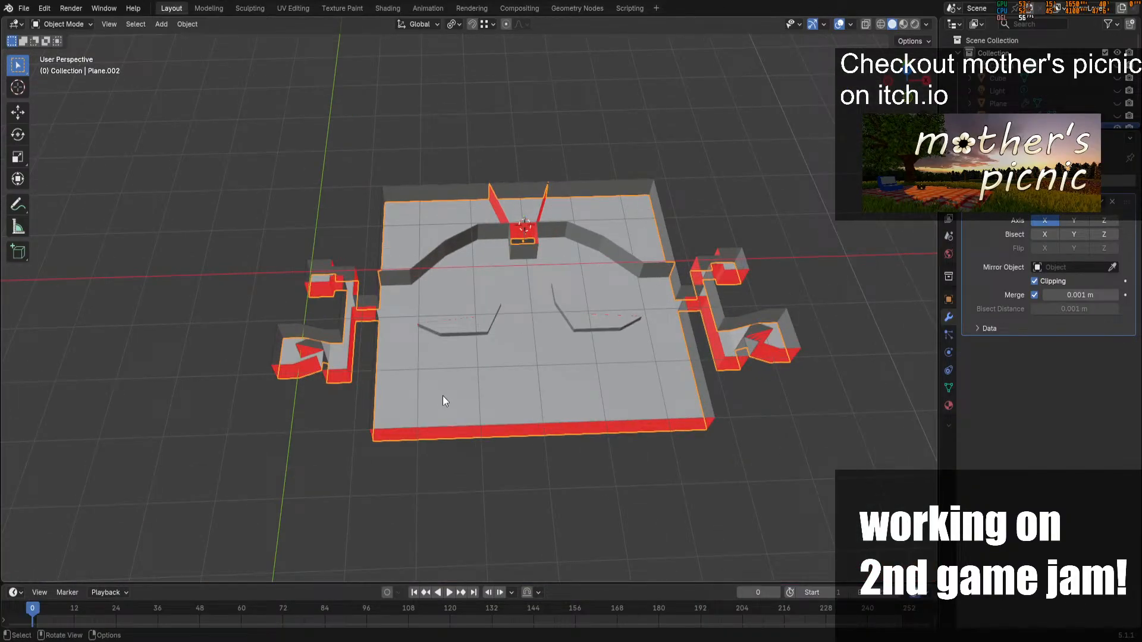
scroll(443, 395, up, 1)
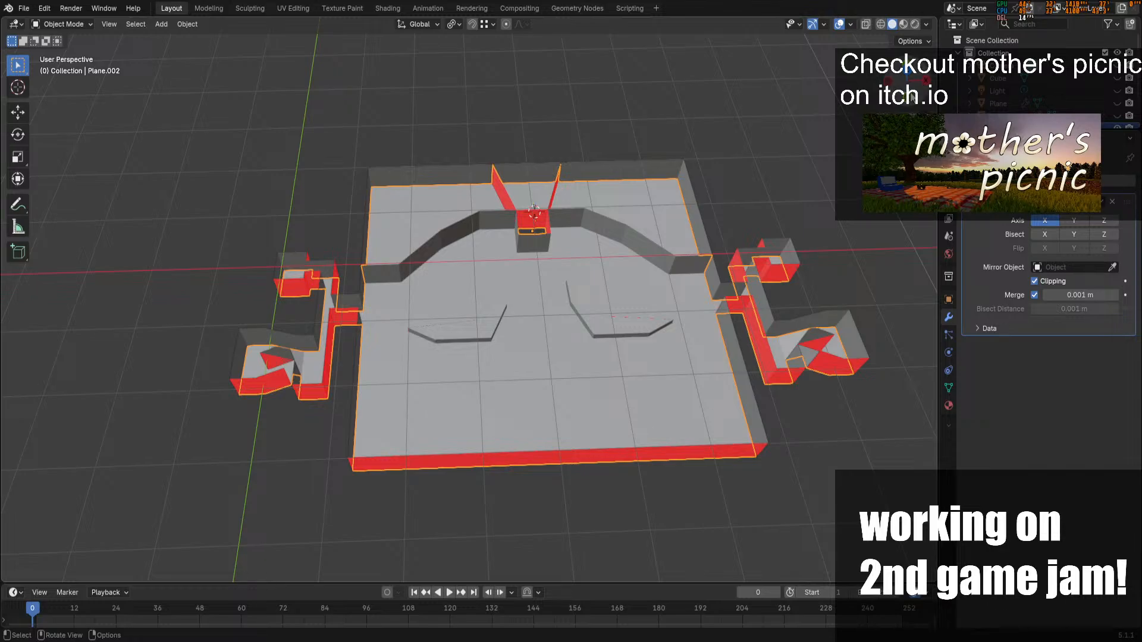
mouse_move(907, 81)
mouse_down()
mouse_move(854, 67)
mouse_move(903, 72)
mouse_up()
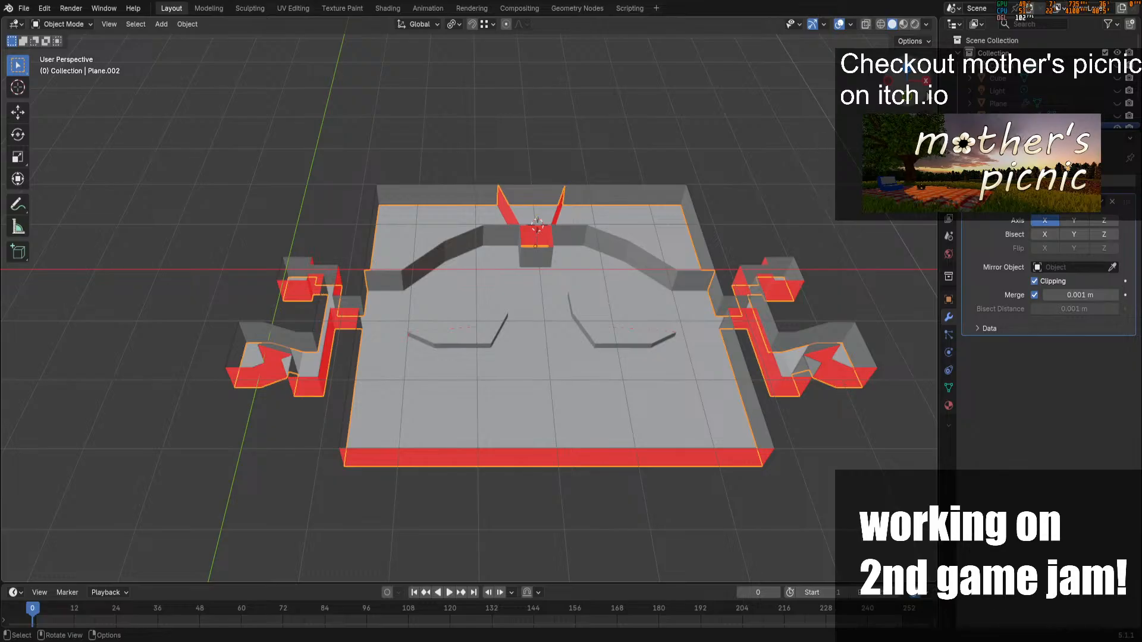
mouse_move(908, 82)
mouse_down()
mouse_move(844, 67)
mouse_move(844, 31)
mouse_move(881, 15)
mouse_move(919, 87)
mouse_up()
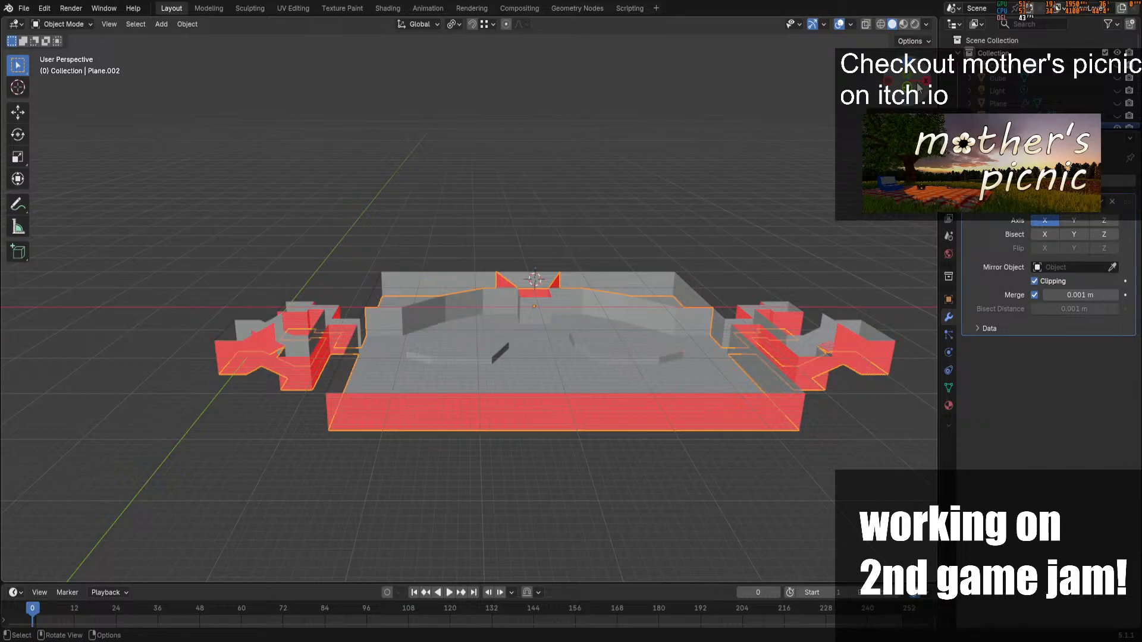
Save office-layout.blend and check the level from a corner perspective
key(ctrl+s)
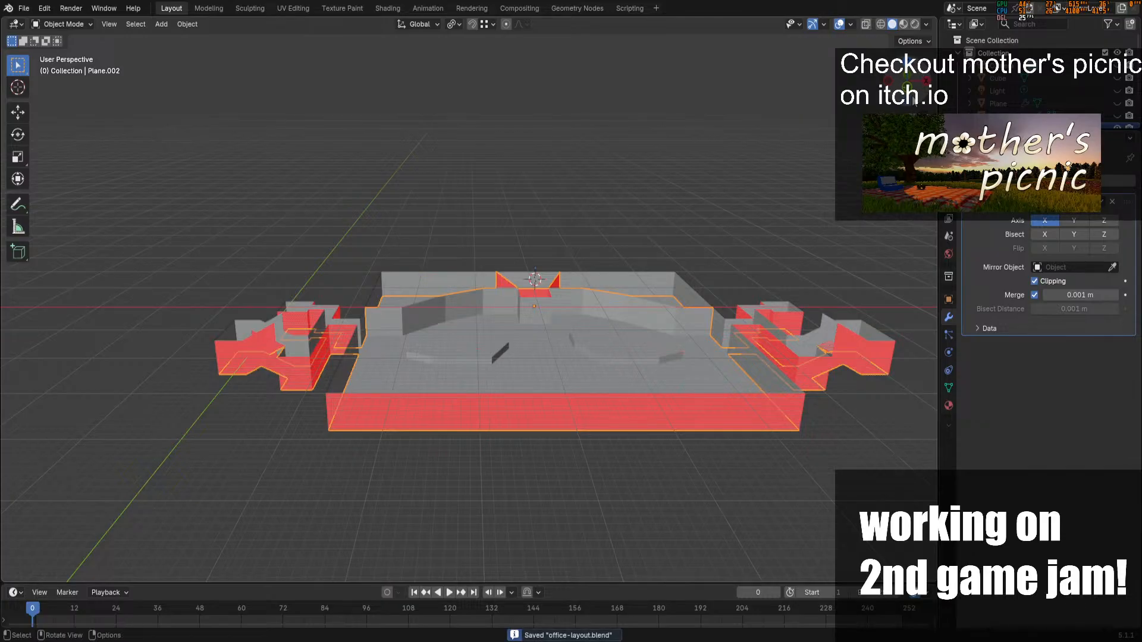
click(905, 87)
drag(905, 88, 957, 111)
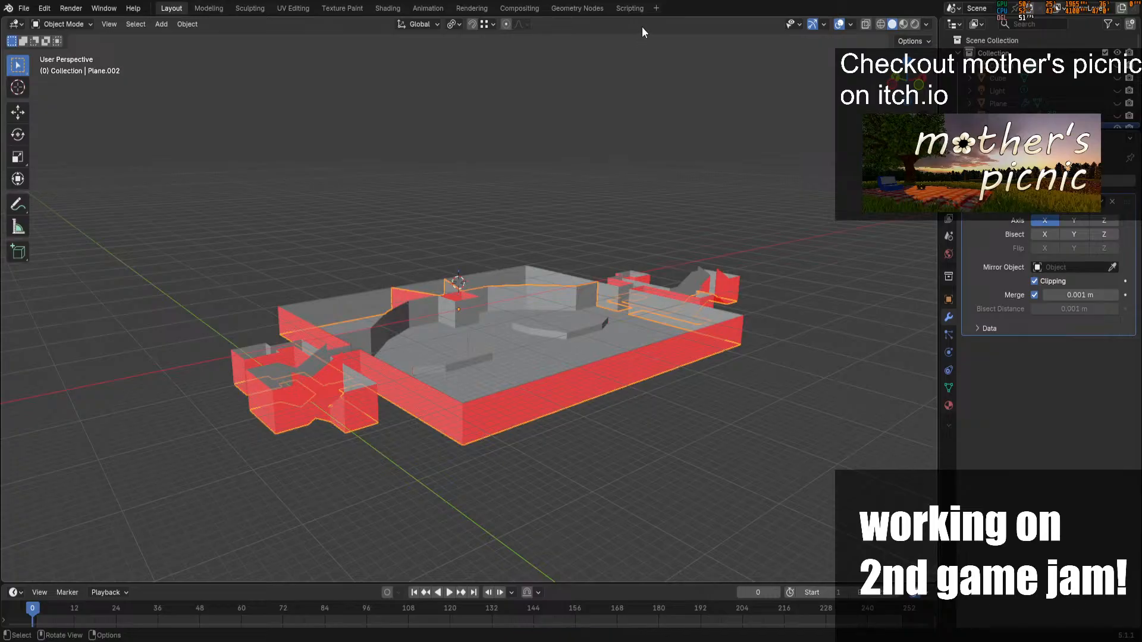
drag(906, 67, 909, 101)
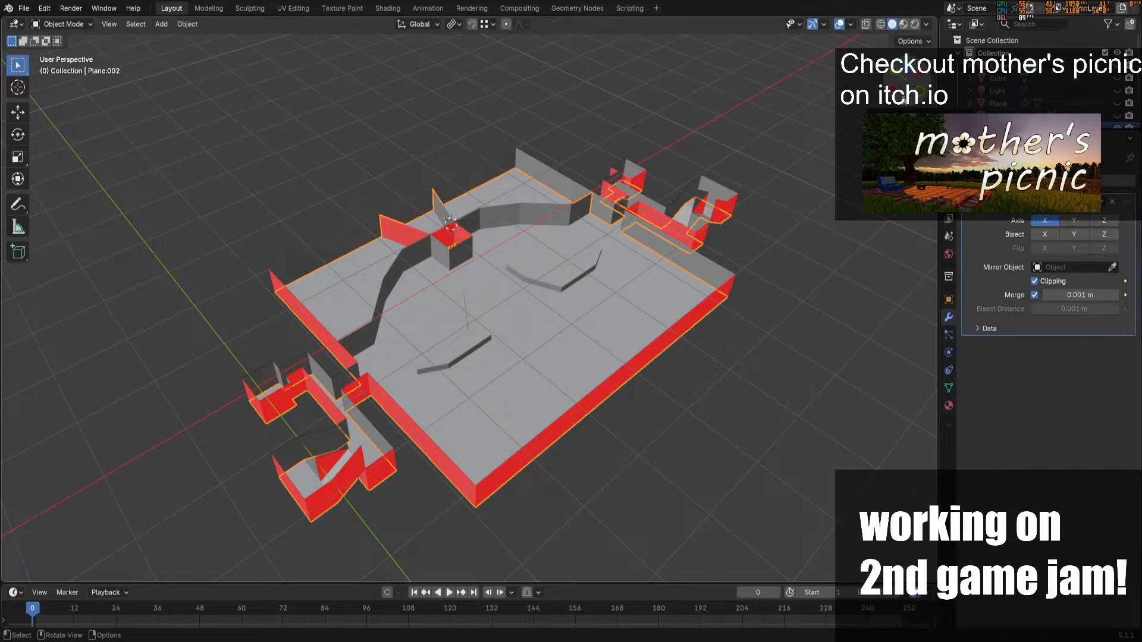
drag(903, 100, 891, 138)
In top view with X-ray on, duplicate the straight front side of the low block's outer segment and move the copy along negative Y
click(908, 72)
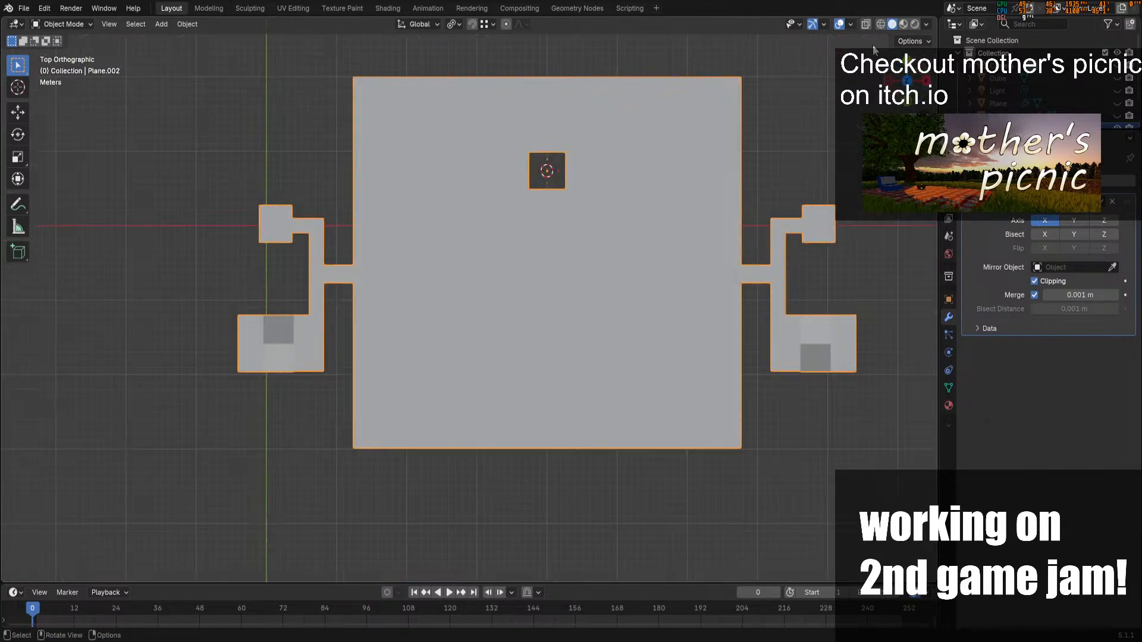
click(866, 25)
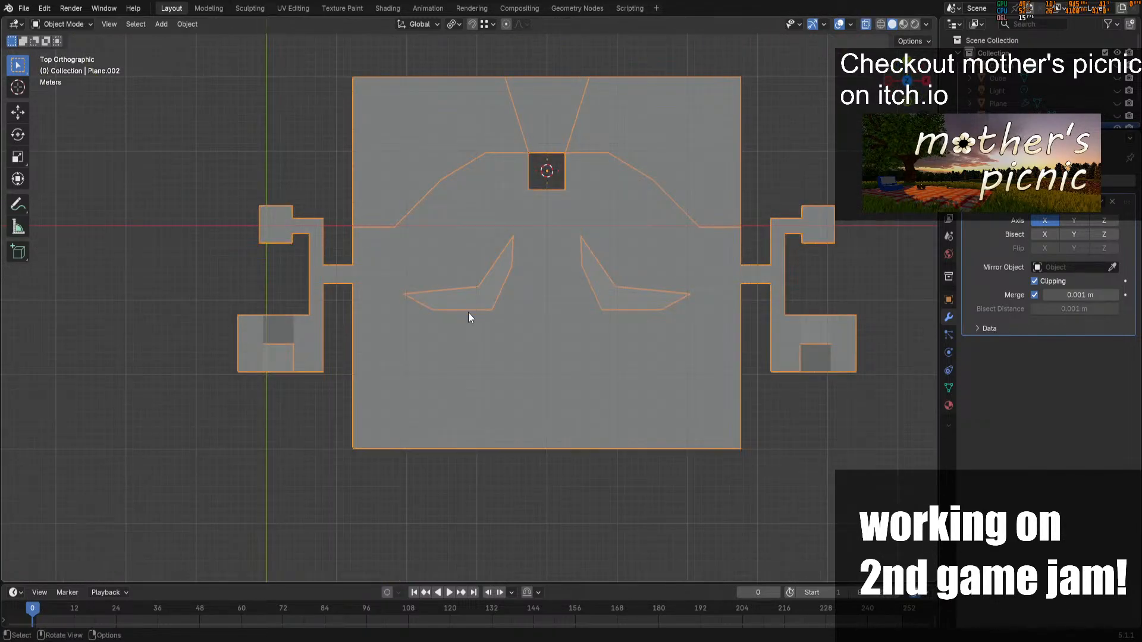
key(Tab)
scroll(470, 306, up, 3)
drag(398, 308, 515, 325)
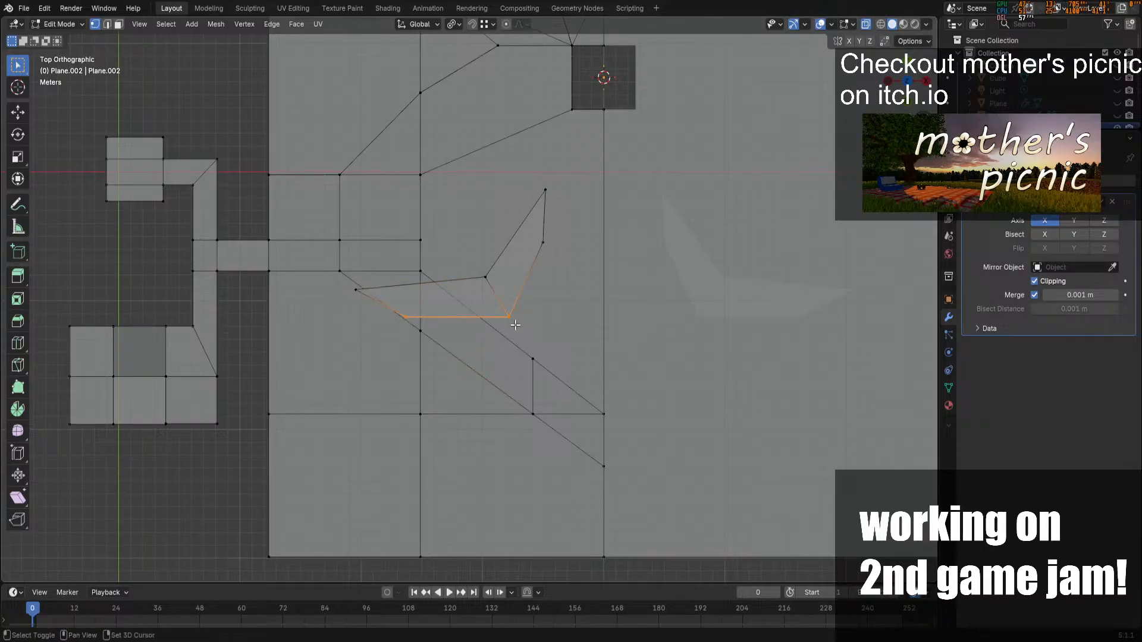
key(g)
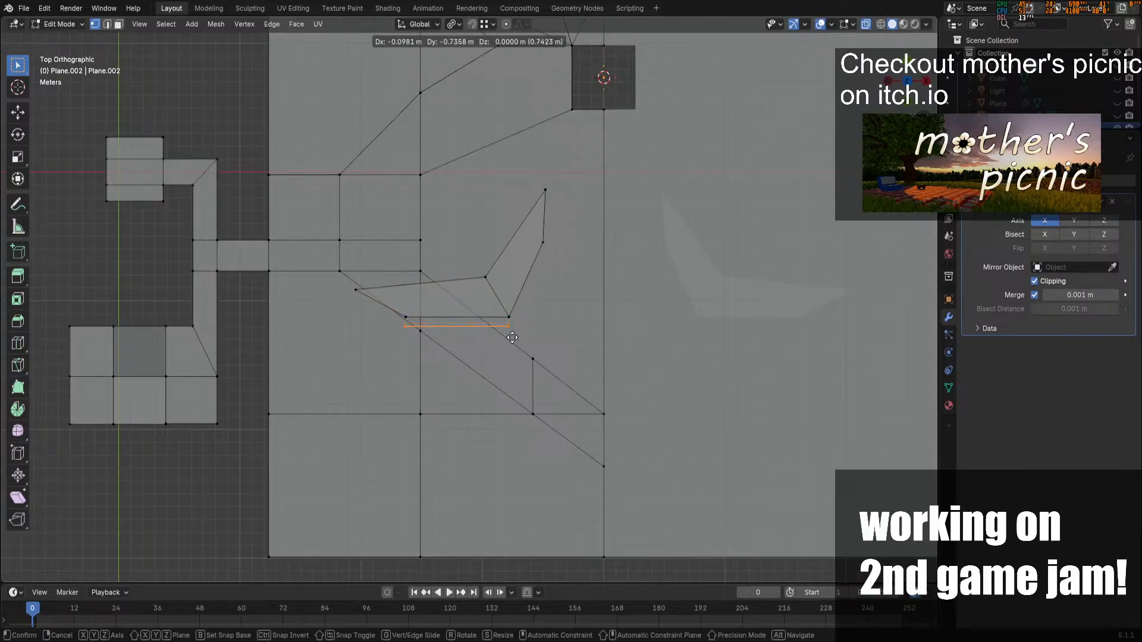
key(y)
click(518, 369)
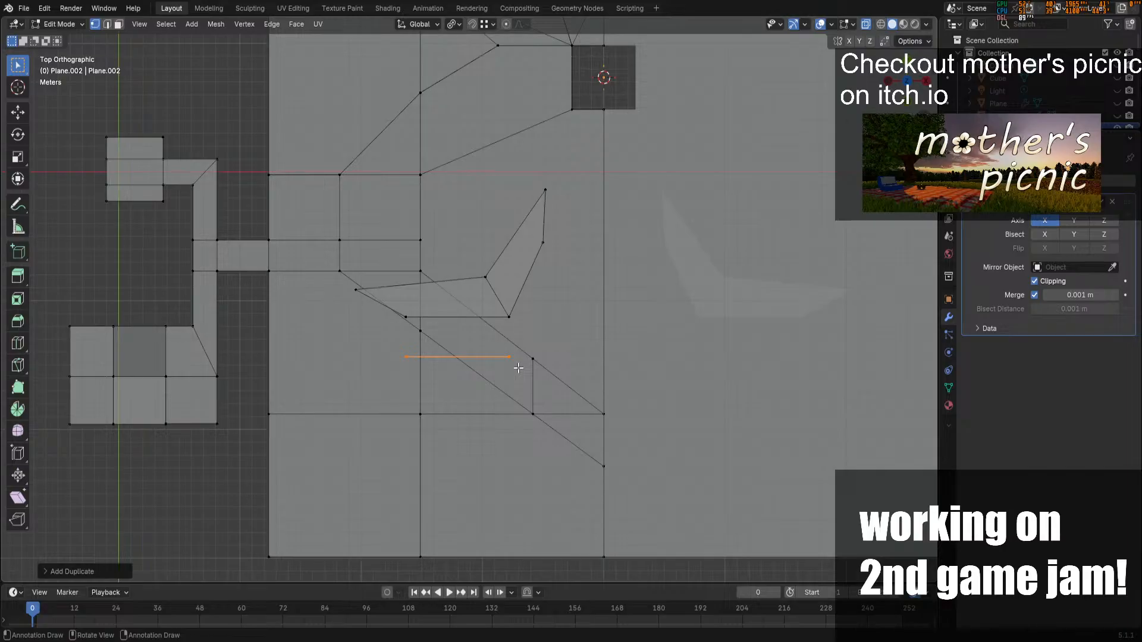
Rotate the duplicated strip clockwise into a diagonal and move it to just below the low block
key(r)
click(520, 417)
key(g)
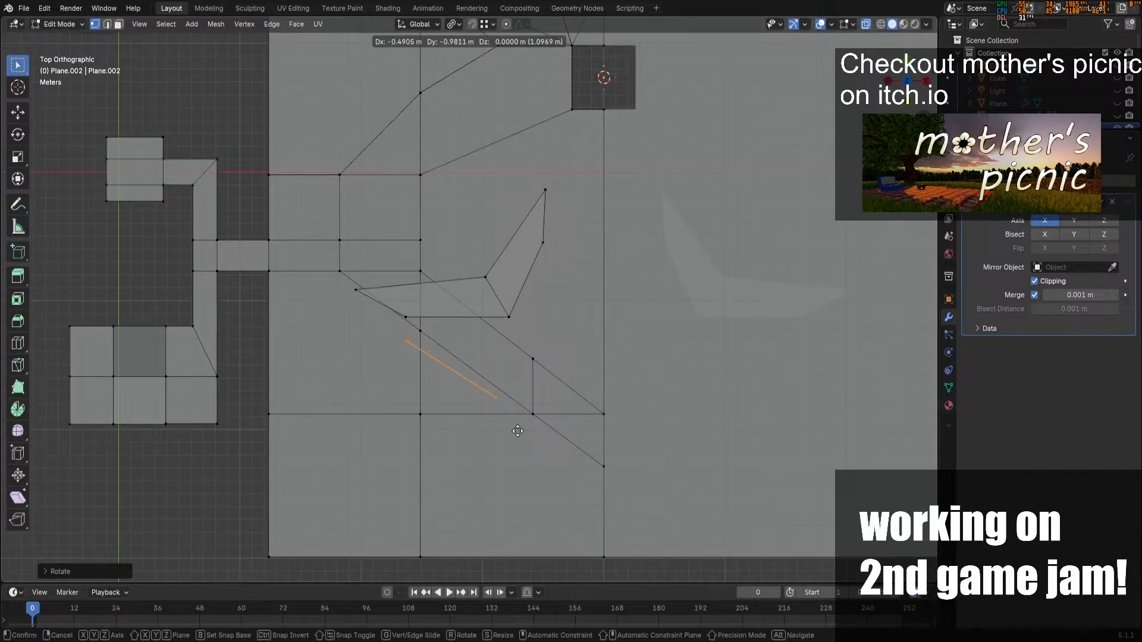
click(516, 436)
key(a)
key(ctrl+z)
Separate the selected diagonal strip into its own object, and select that object in Object Mode
key(p)
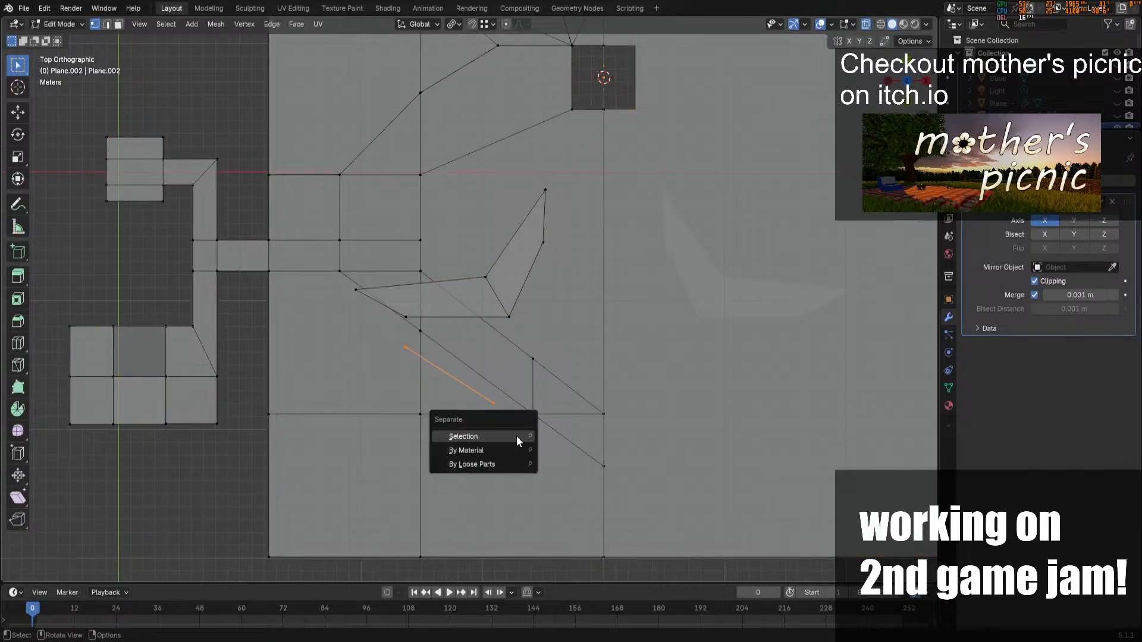
click(512, 437)
key(Tab)
click(483, 393)
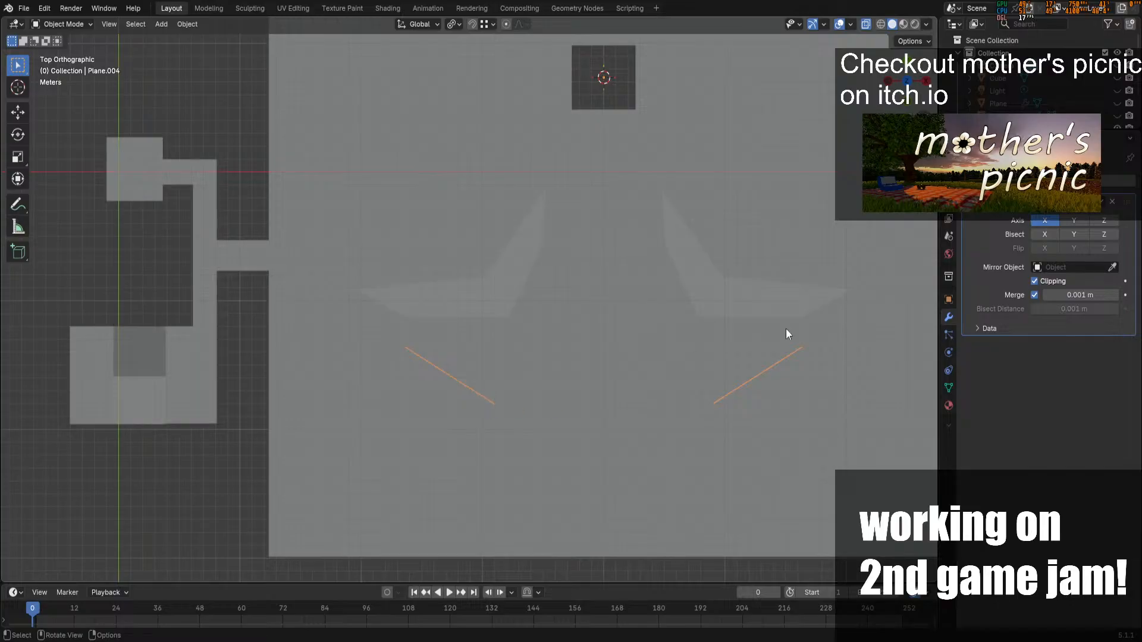
Add an Array modifier to the diagonal strip with a count of 3 and set its relative X offset to 0
click(1005, 181)
click(982, 206)
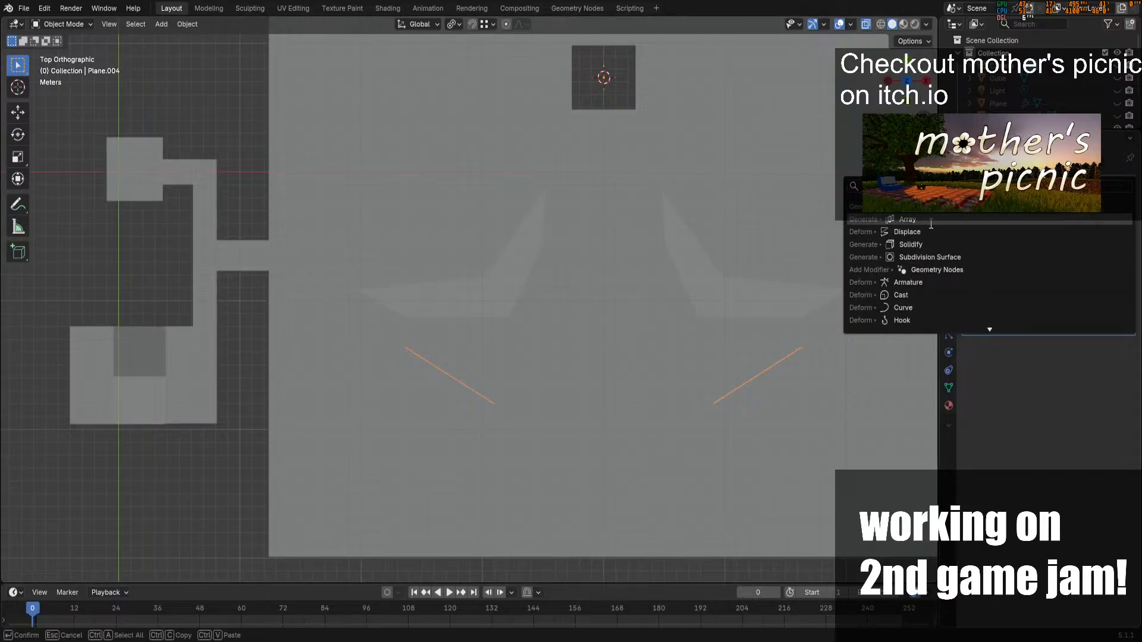
click(907, 219)
scroll(783, 403, down, 3)
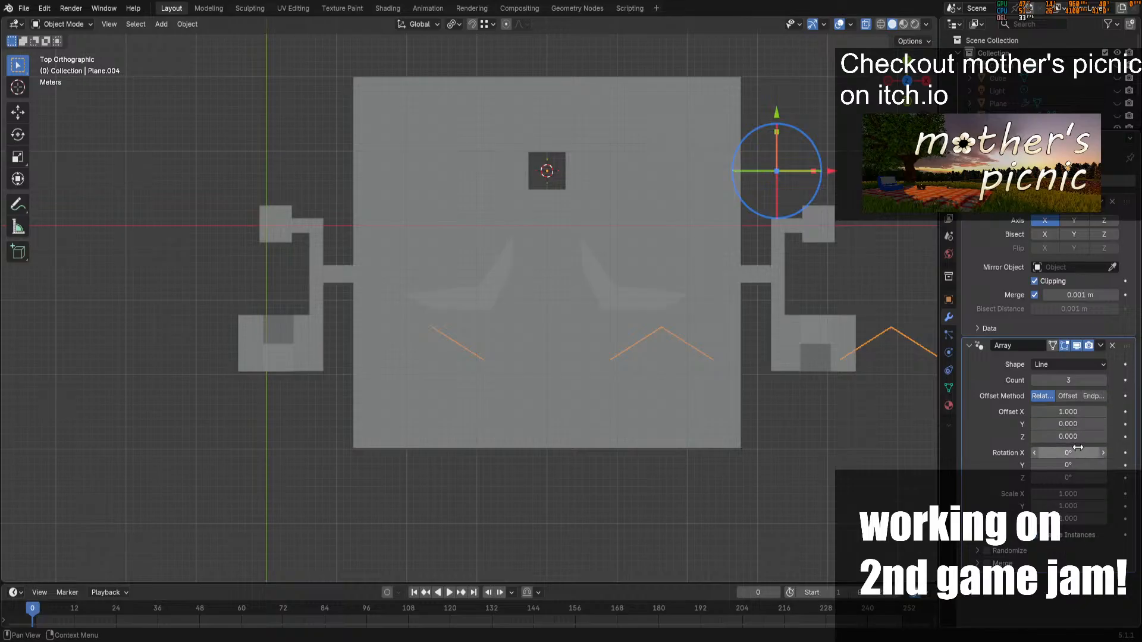
click(1074, 412)
text(0)
key(Return)
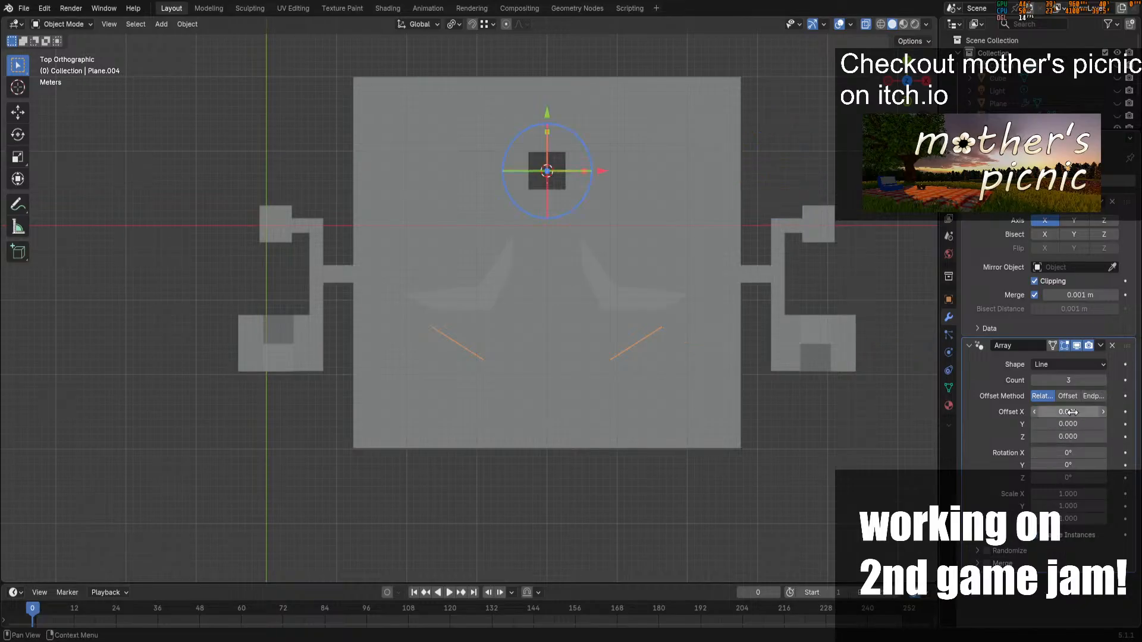
Set the array's relative Y offset to -1 so the strips repeat toward the front of the floor
click(1072, 424)
text(1)
key(Return)
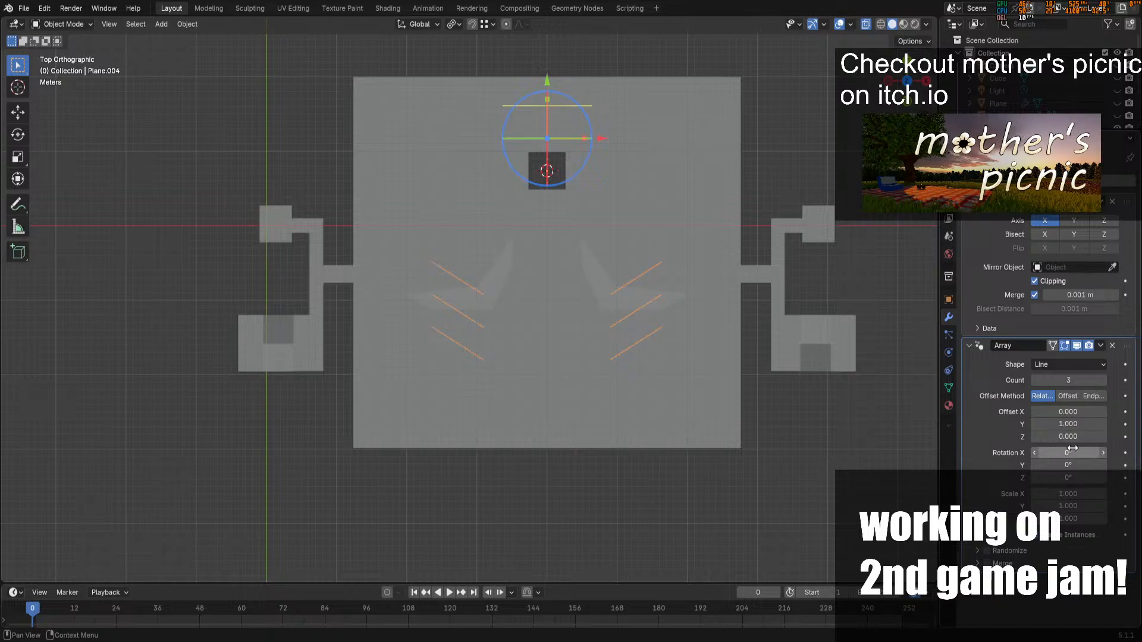
drag(1068, 424, 1077, 421)
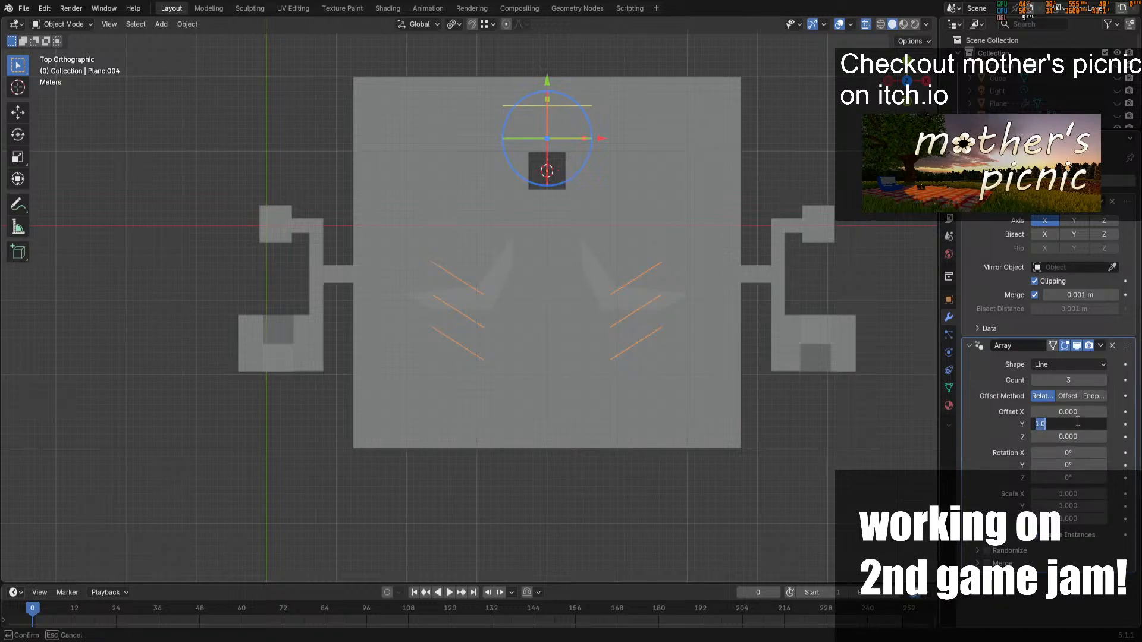
text(-1)
key(Return)
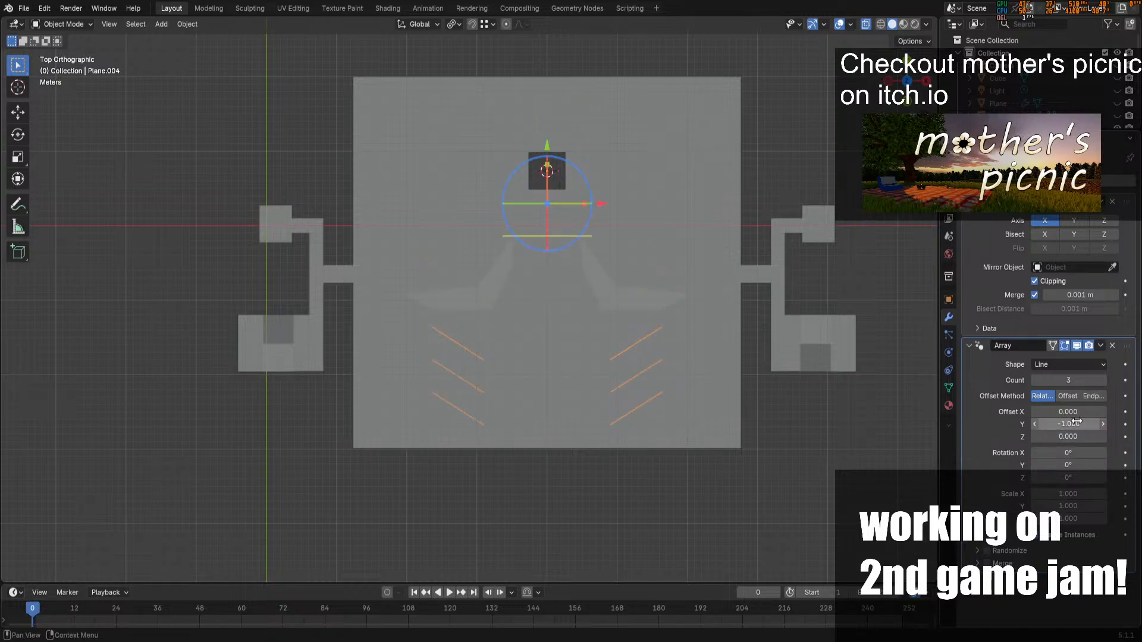
Try staggering the arrayed strips with an X offset of -0.070, and test-move them in top view without keeping the move
middle_drag(547, 392, 548, 346)
scroll(548, 347, up, 3)
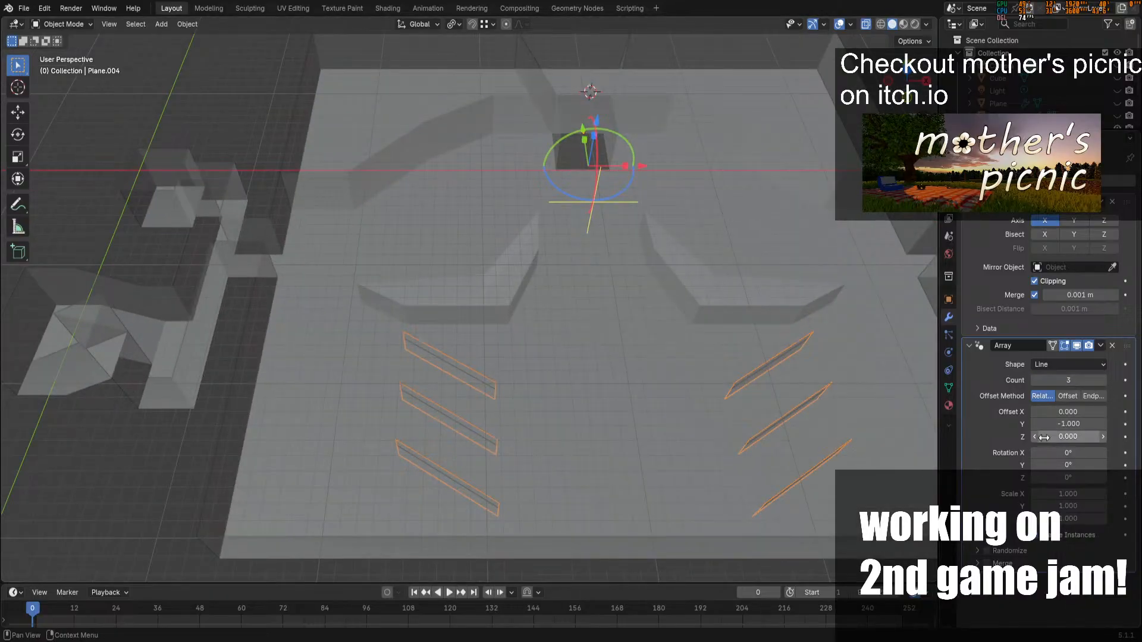
drag(1036, 412, 1036, 416)
click(909, 68)
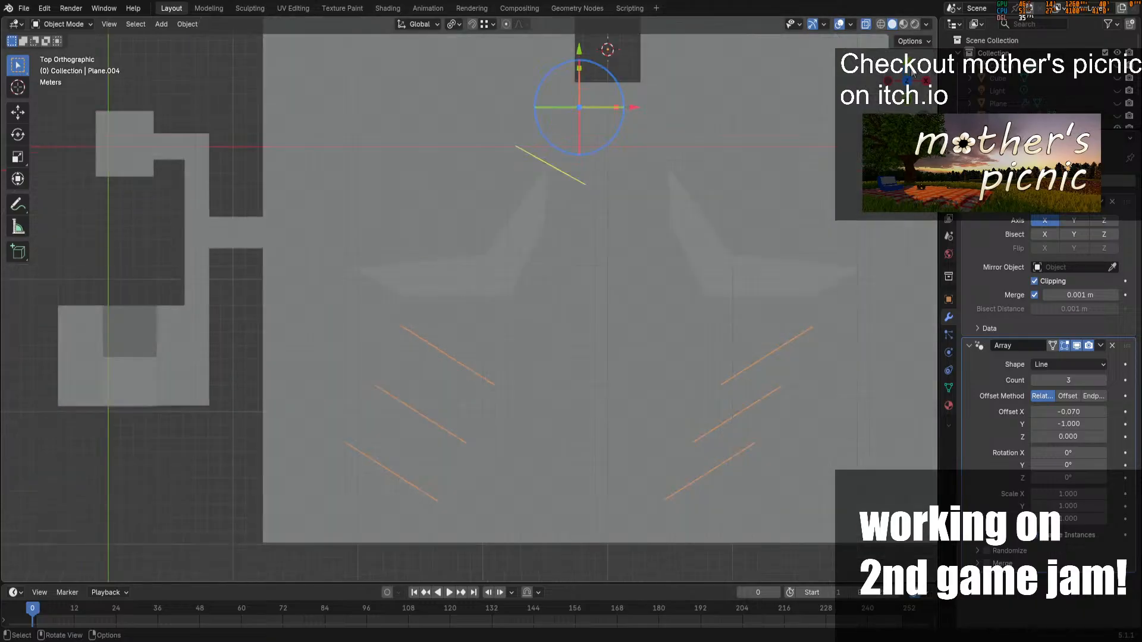
key(g)
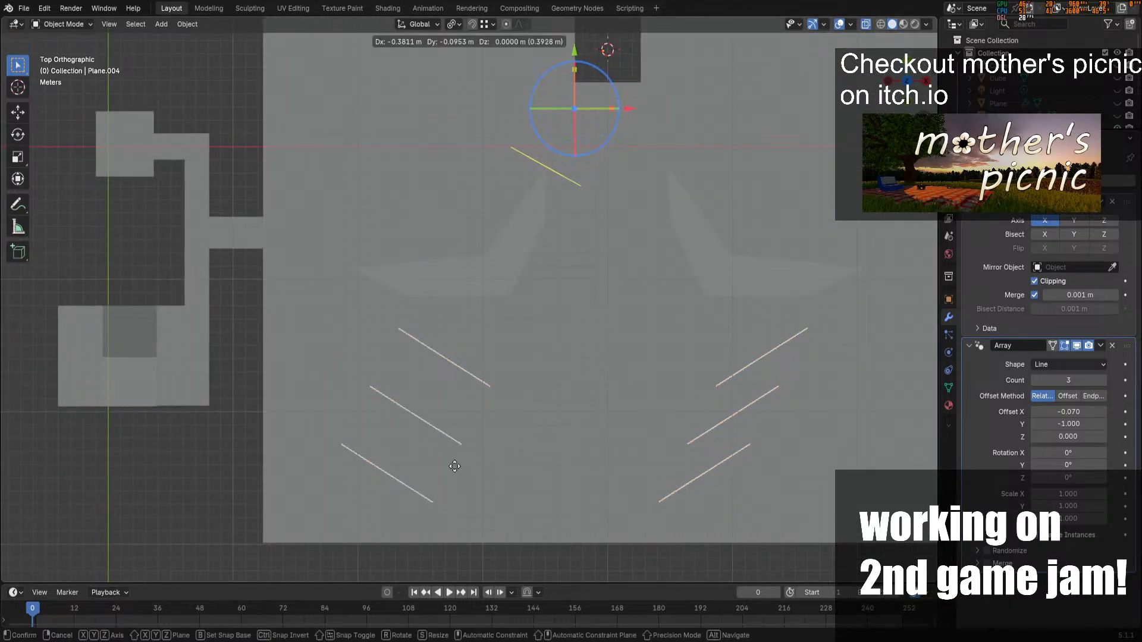
right_click(423, 476)
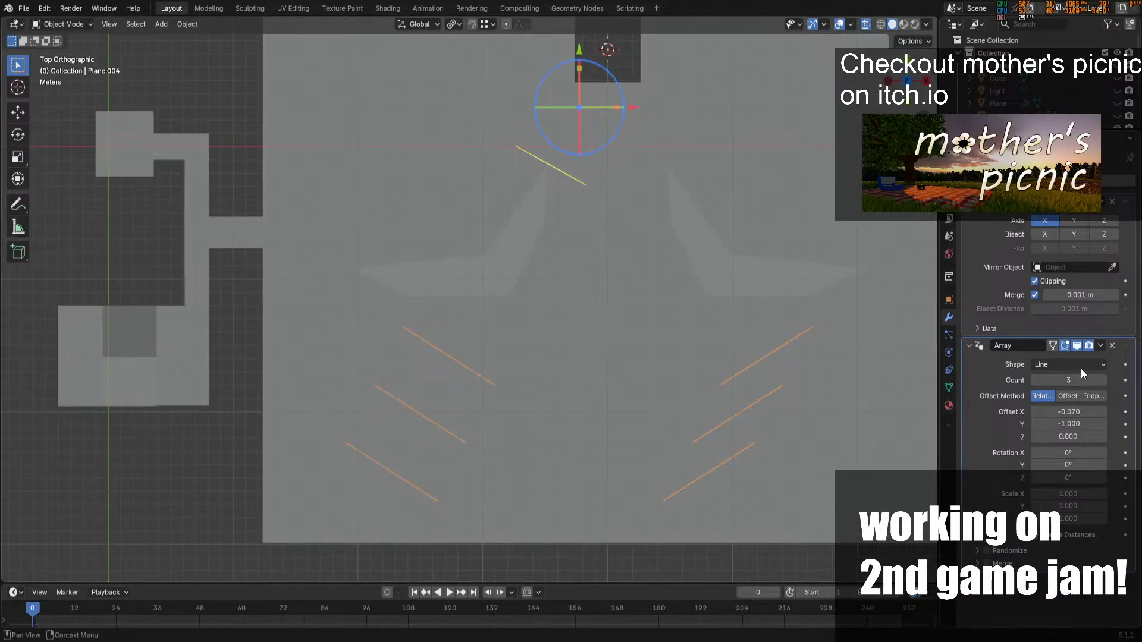
Place the Array modifier above the Mirror modifier and set the array's relative X offset to -0.370
drag(1127, 346, 1122, 184)
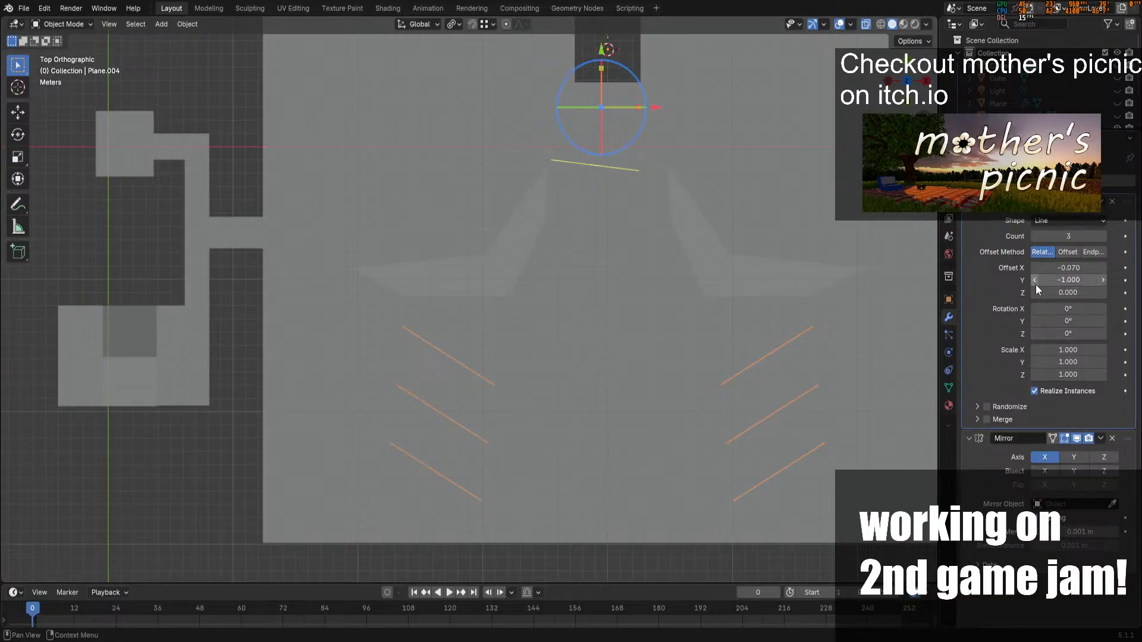
drag(1068, 267, 1071, 267)
drag(1032, 263, 1008, 263)
Deselect the strips, turn X-ray off, and examine both mirrored rows of diagonal strips in perspective
middle_drag(619, 345, 475, 217)
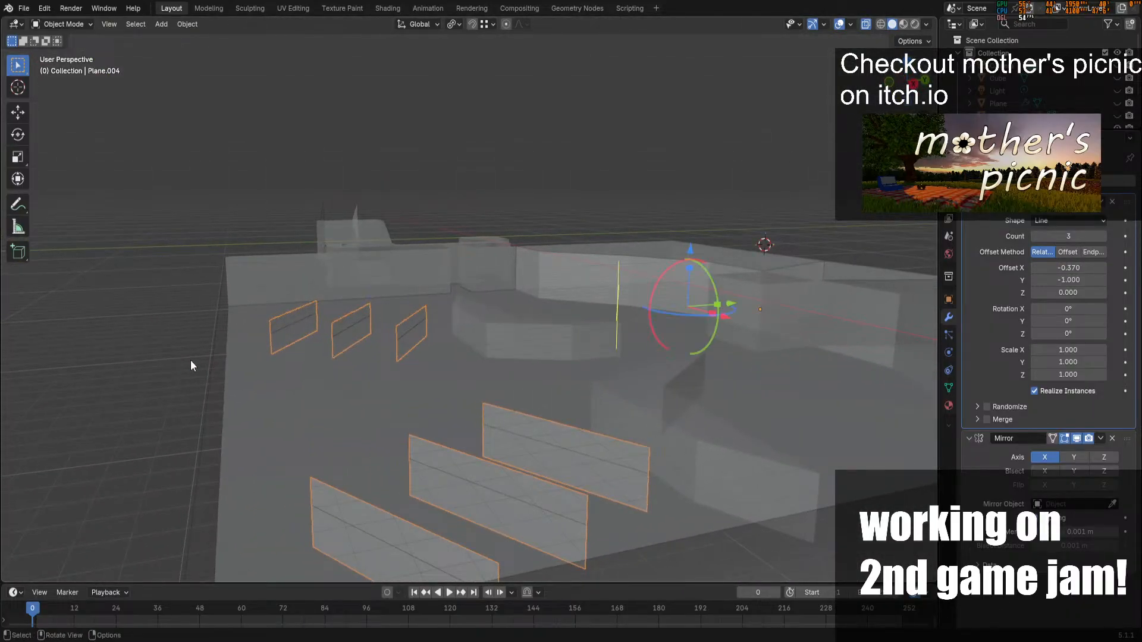
click(71, 362)
click(867, 24)
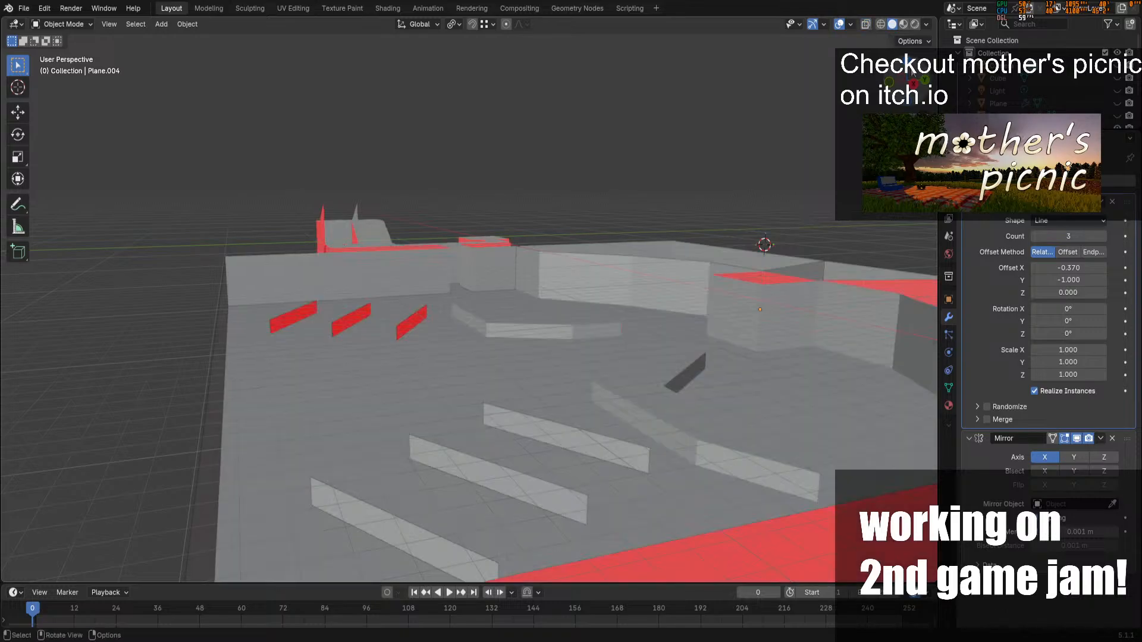
drag(907, 80, 593, 398)
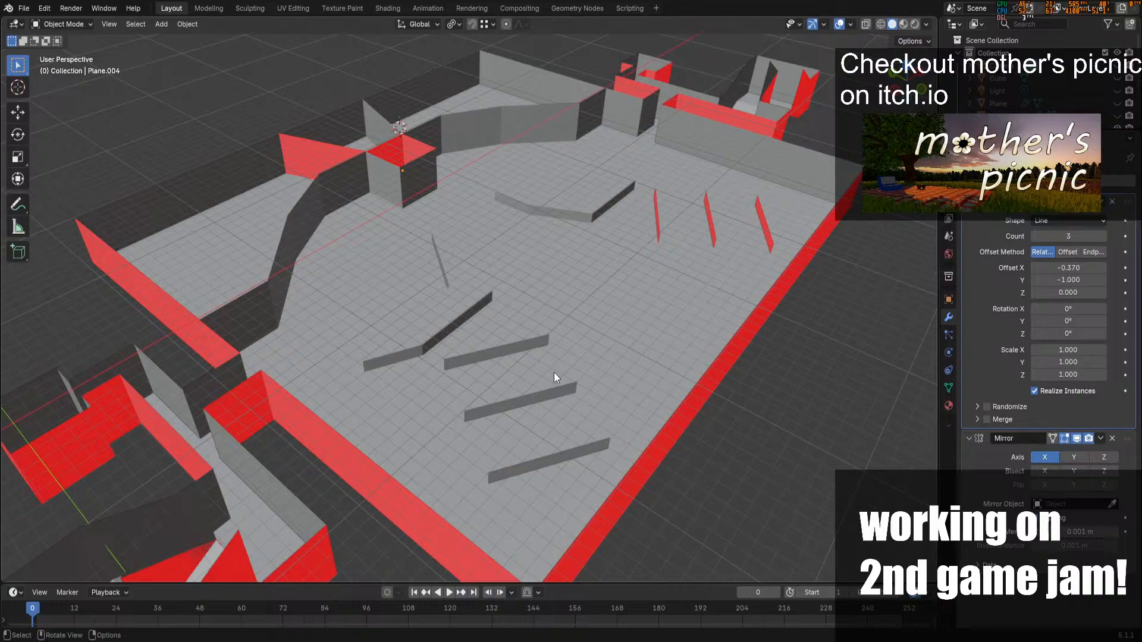
Reduce the Array modifier's count so only a single low diagonal wall strip remains on each side
click(1034, 237)
drag(907, 88, 809, 160)
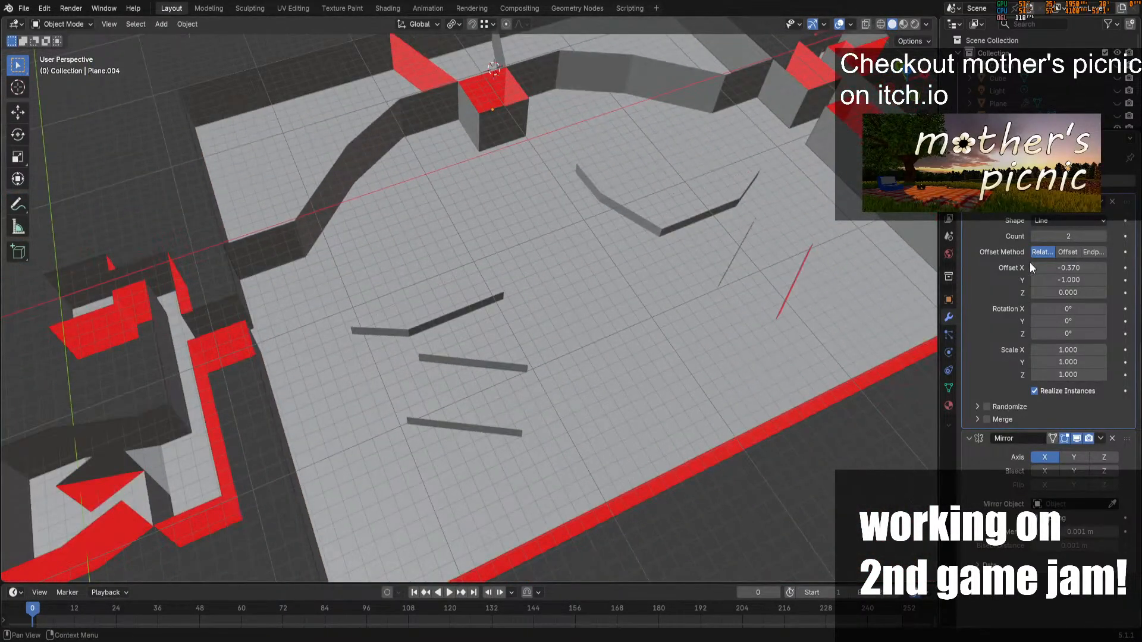
click(1033, 235)
scroll(1116, 208, down, 8)
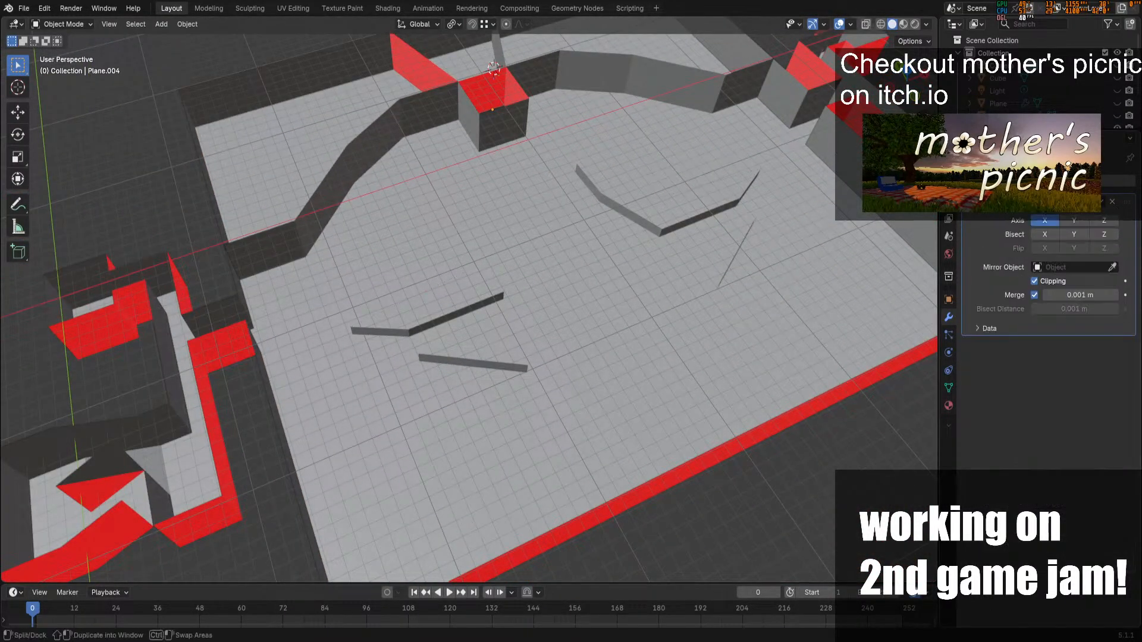
Rotate the low wall strip's mesh in top view to a shallower diagonal, using X-ray while editing and turning it off when done
mouse_move(907, 74)
mouse_down()
mouse_move(880, 92)
mouse_move(899, 84)
mouse_up()
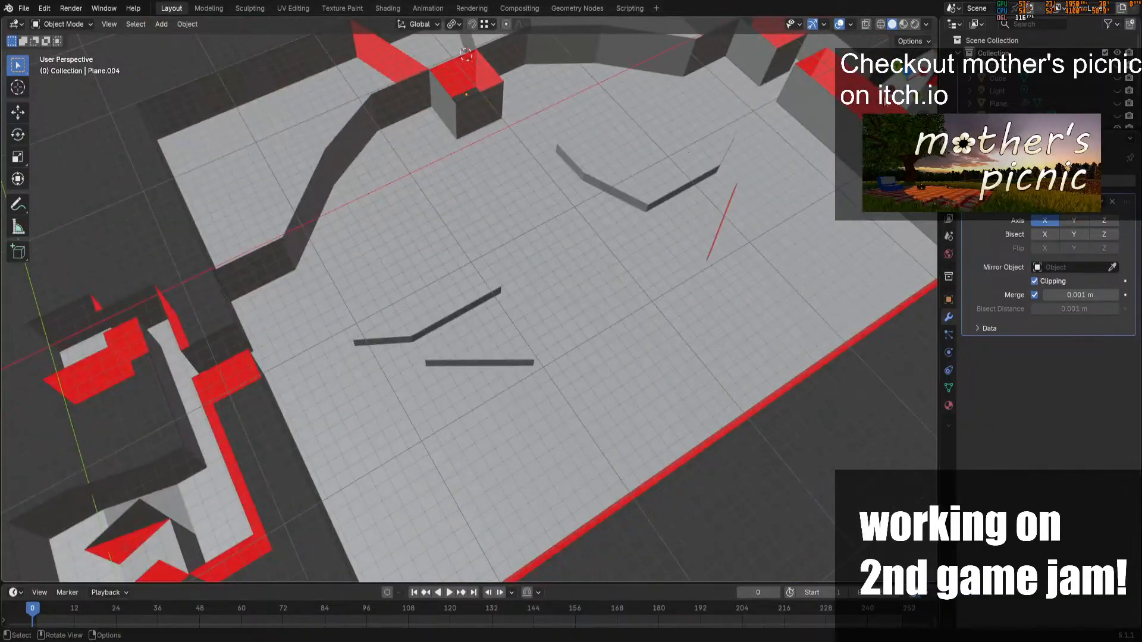
click(907, 69)
click(865, 25)
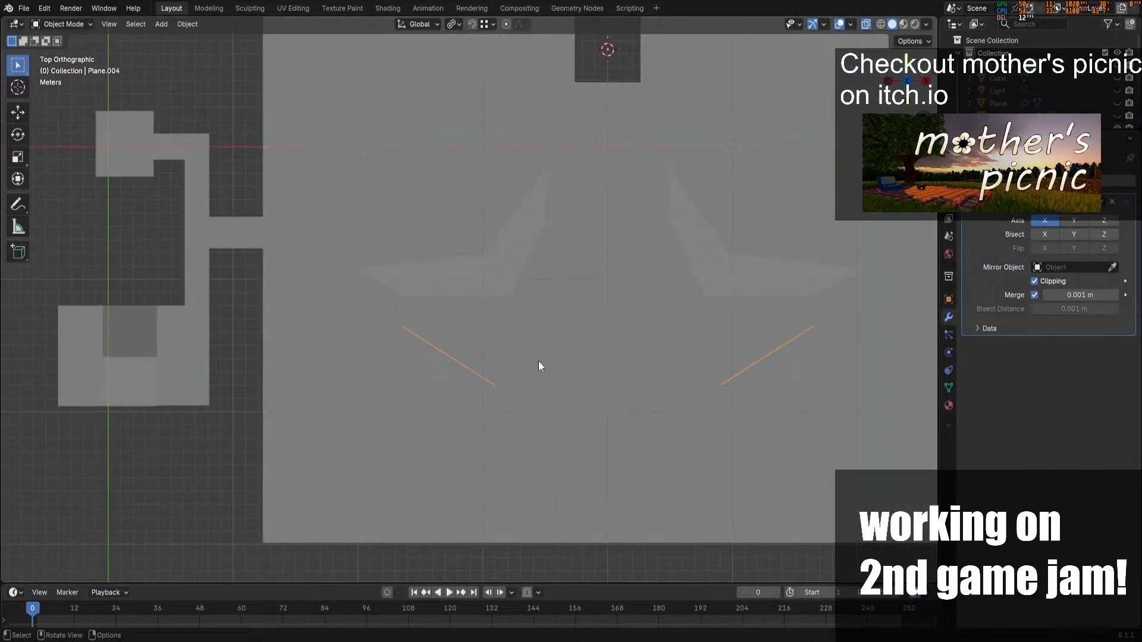
key(r)
right_click(565, 327)
key(Tab)
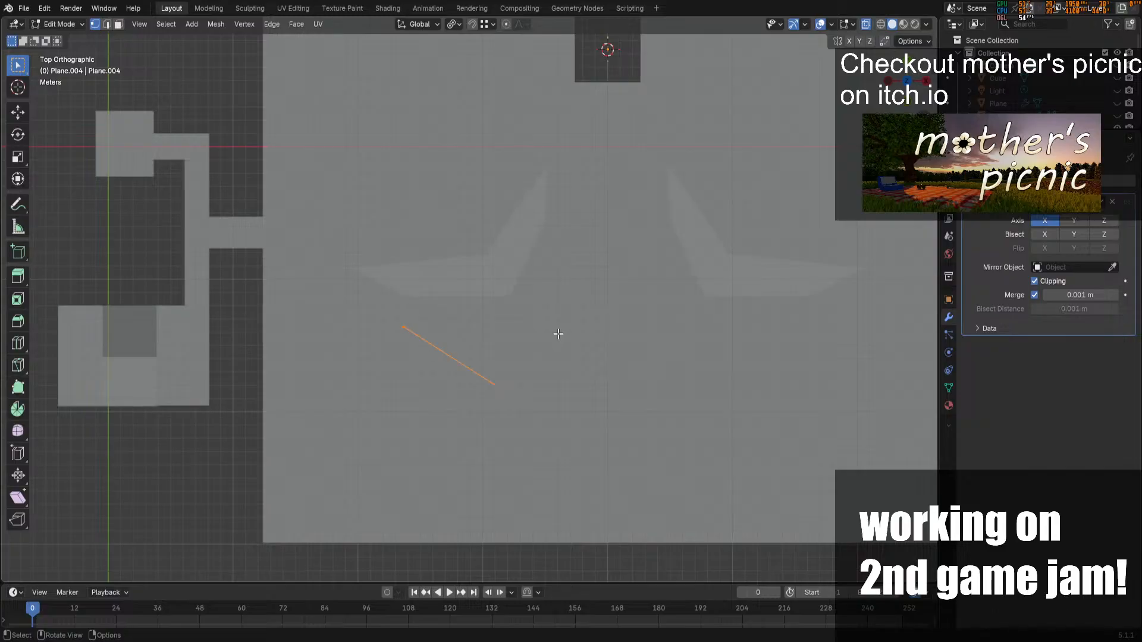
key(r)
click(575, 287)
key(Tab)
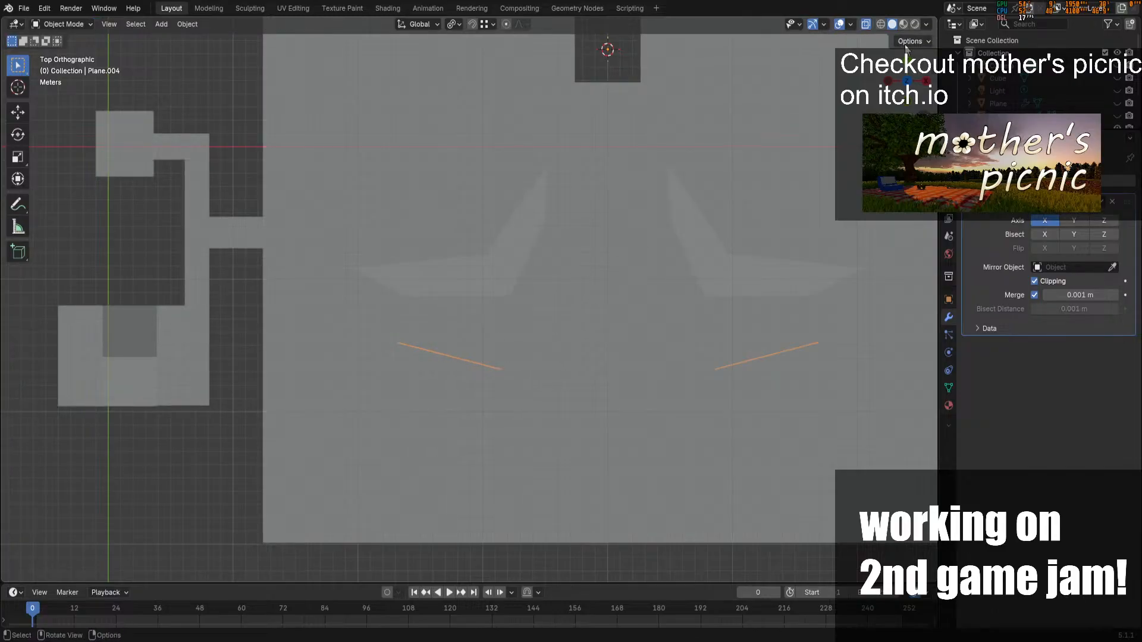
click(866, 24)
middle_drag(852, 149, 487, 309)
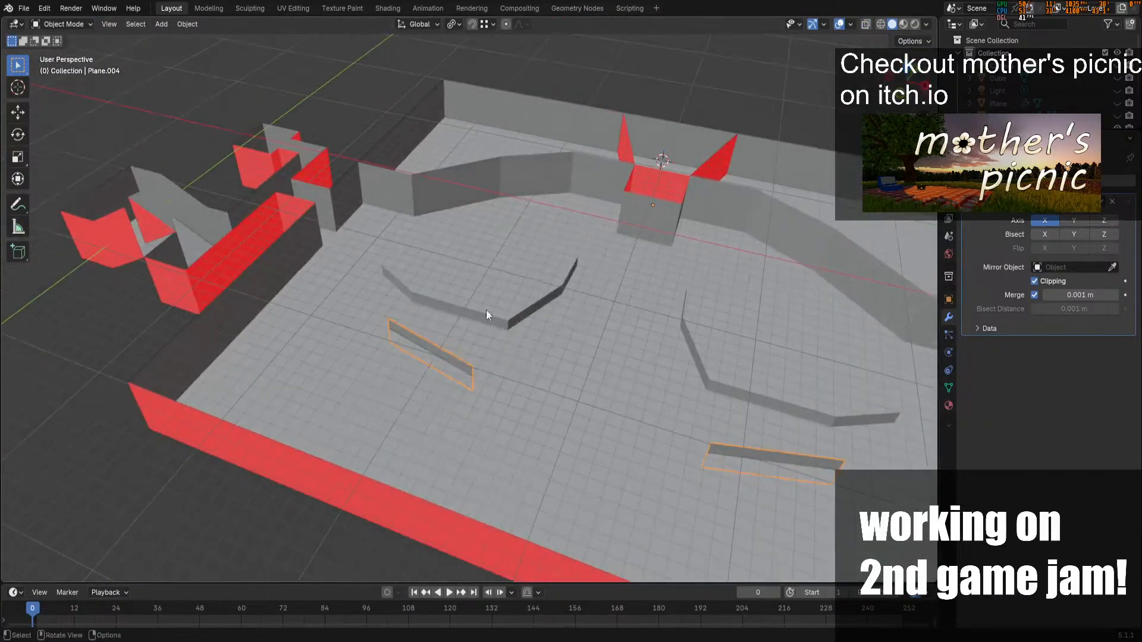
Edit the floor mesh and slide the vertex on its side edge toward the back by a factor of about 0.28
click(260, 332)
key(Tab)
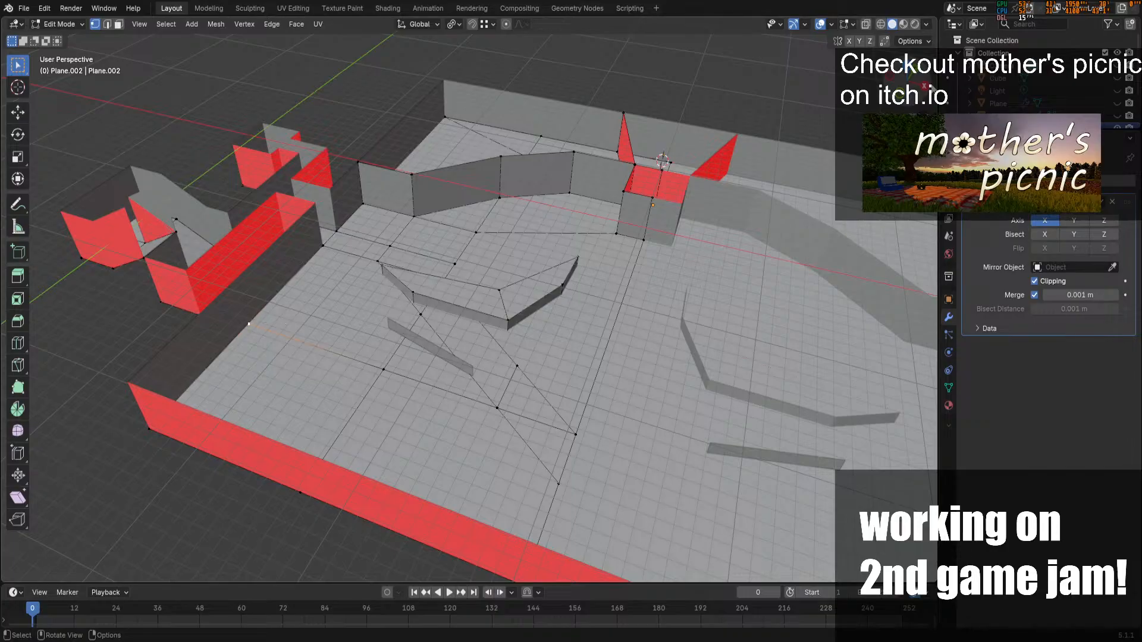
middle_drag(259, 332, 355, 539)
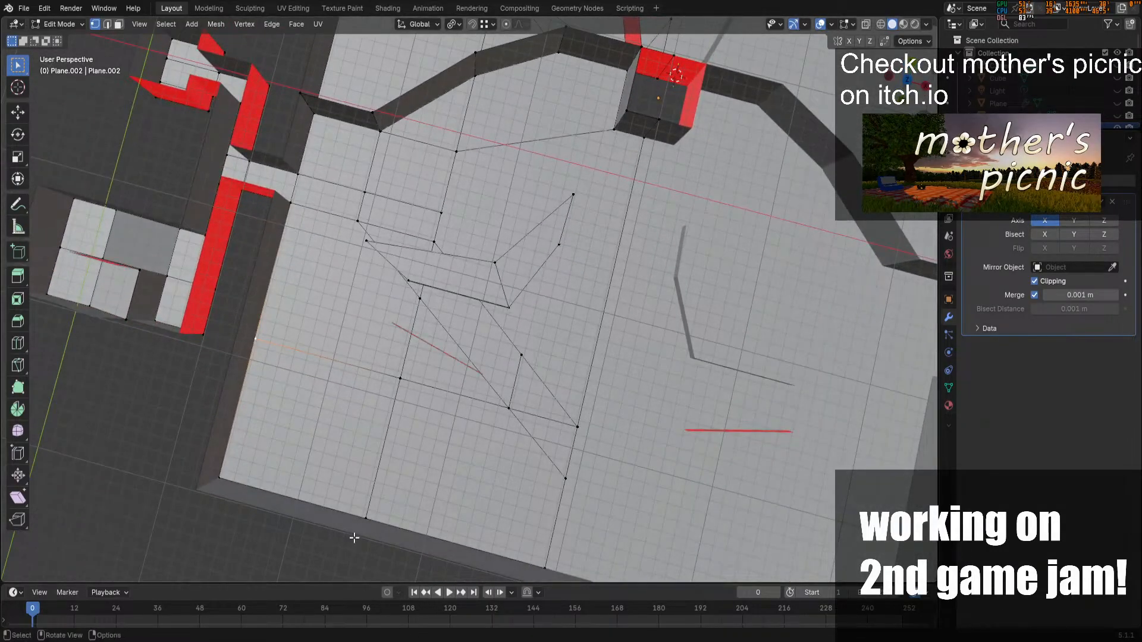
key(Tab)
key(Tab)
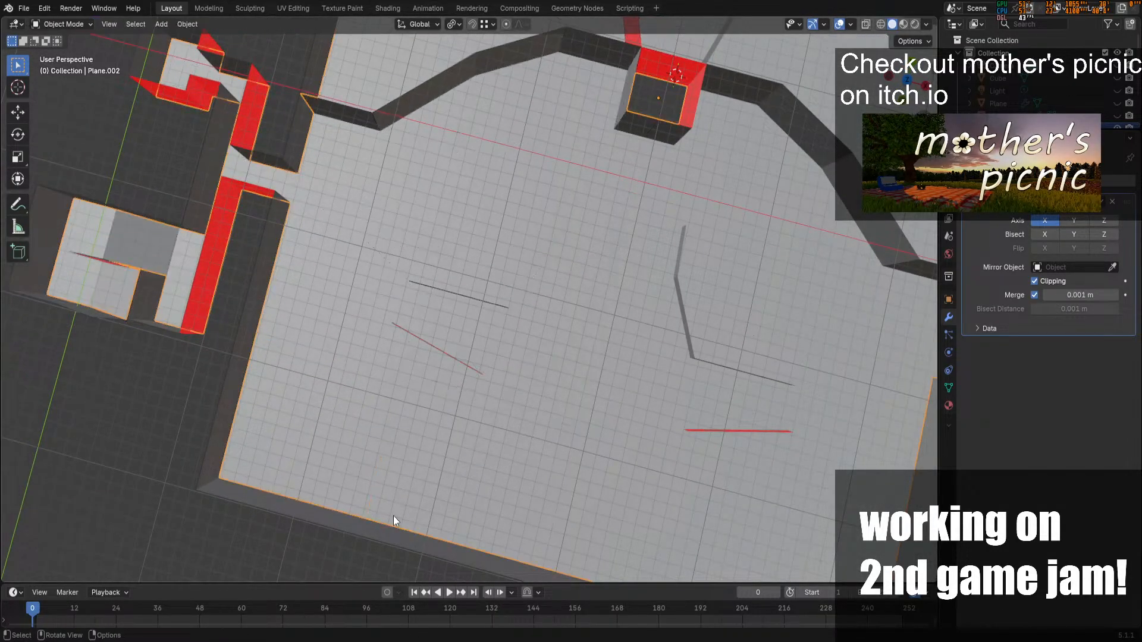
key(shift+v)
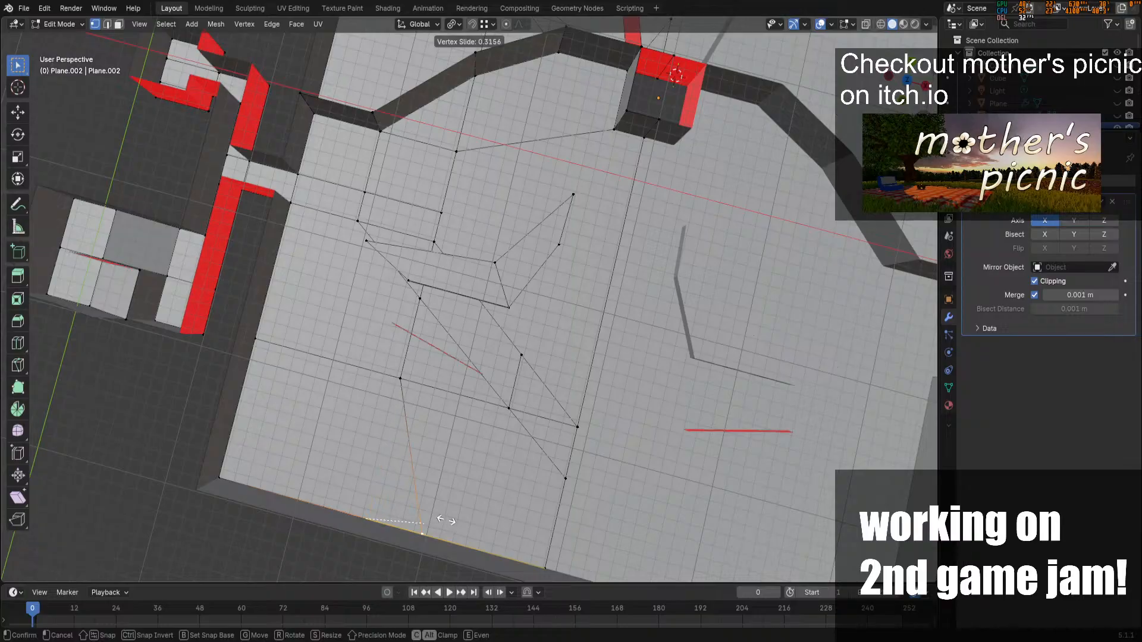
right_click(419, 517)
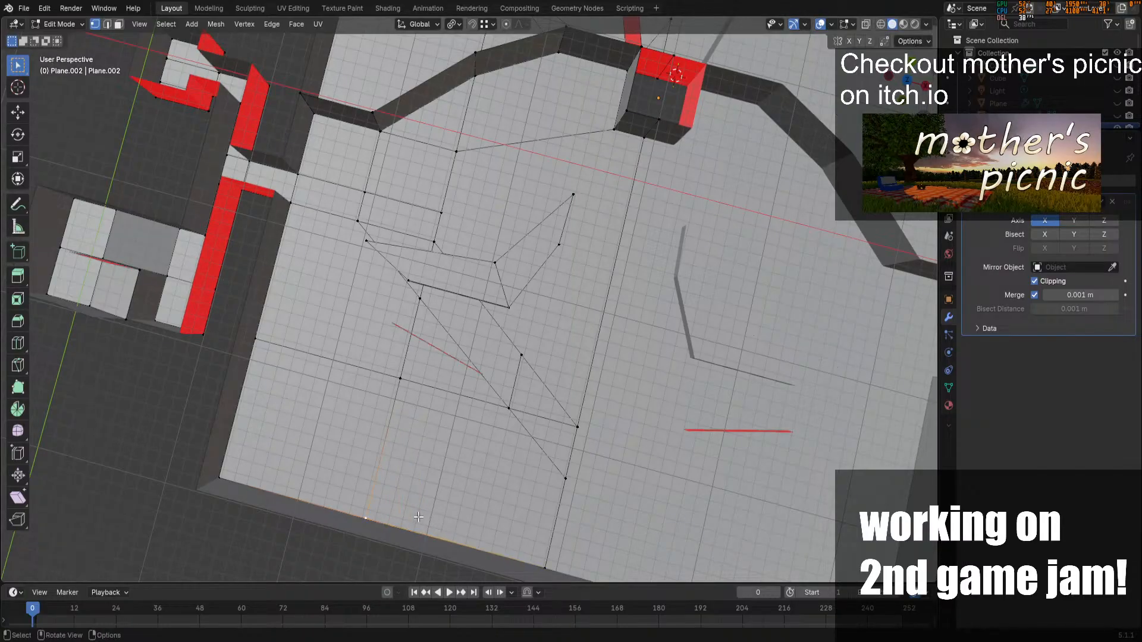
click(256, 339)
key(shift+v)
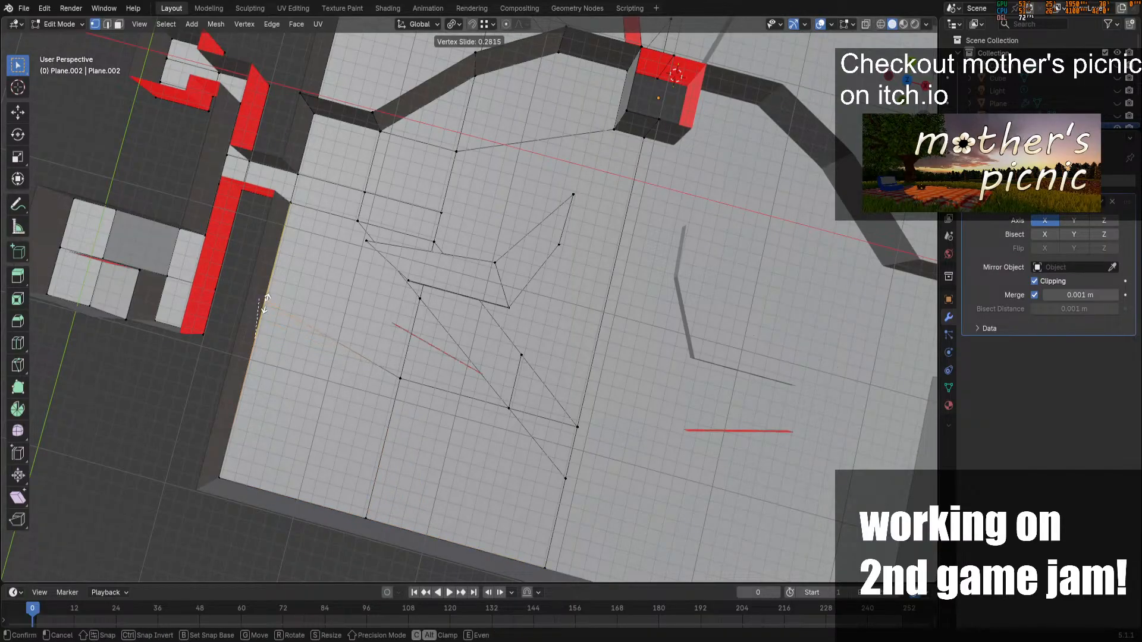
click(263, 304)
middle_drag(264, 304, 347, 483)
Extrude the two floor edges enclosing the front corner area 4 m upward along Z to form partition walls
click(289, 495)
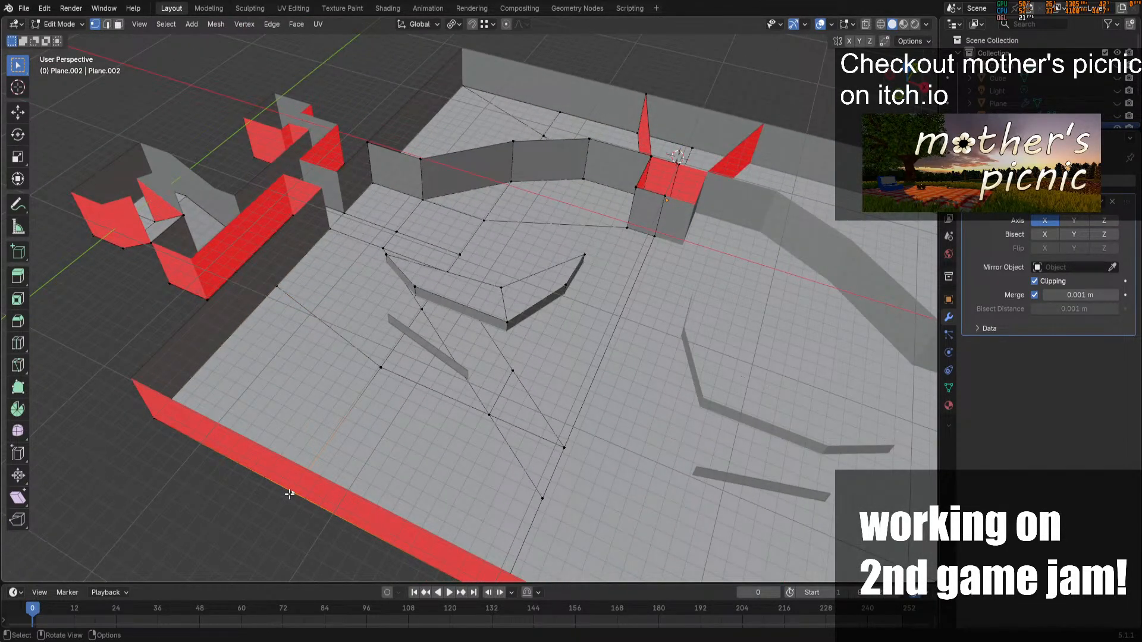
click(119, 25)
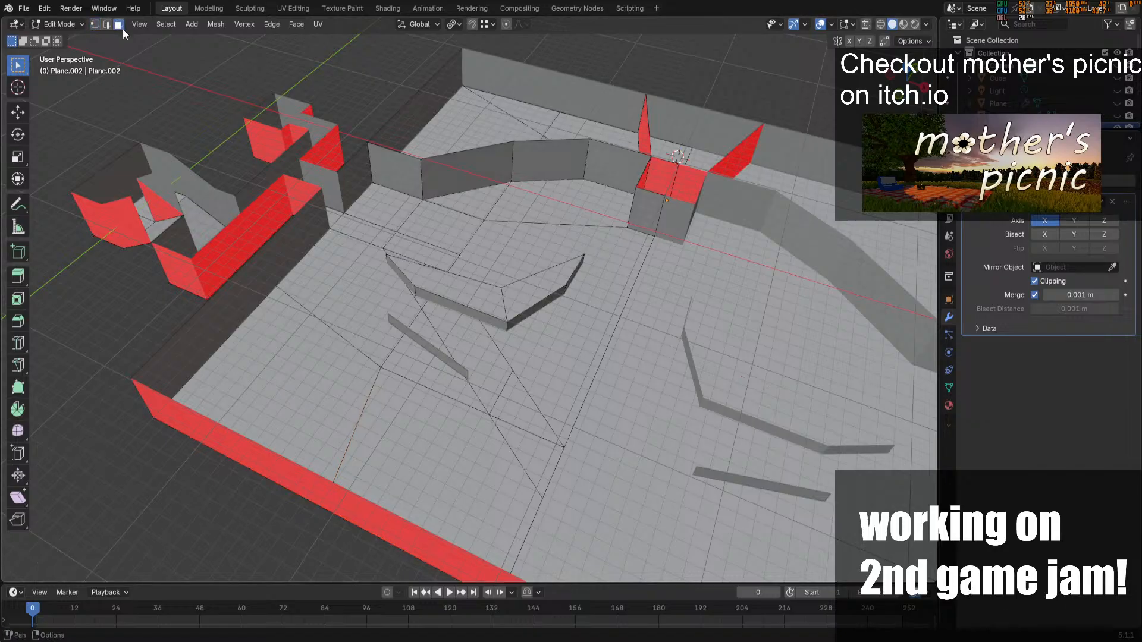
click(327, 309)
click(273, 367)
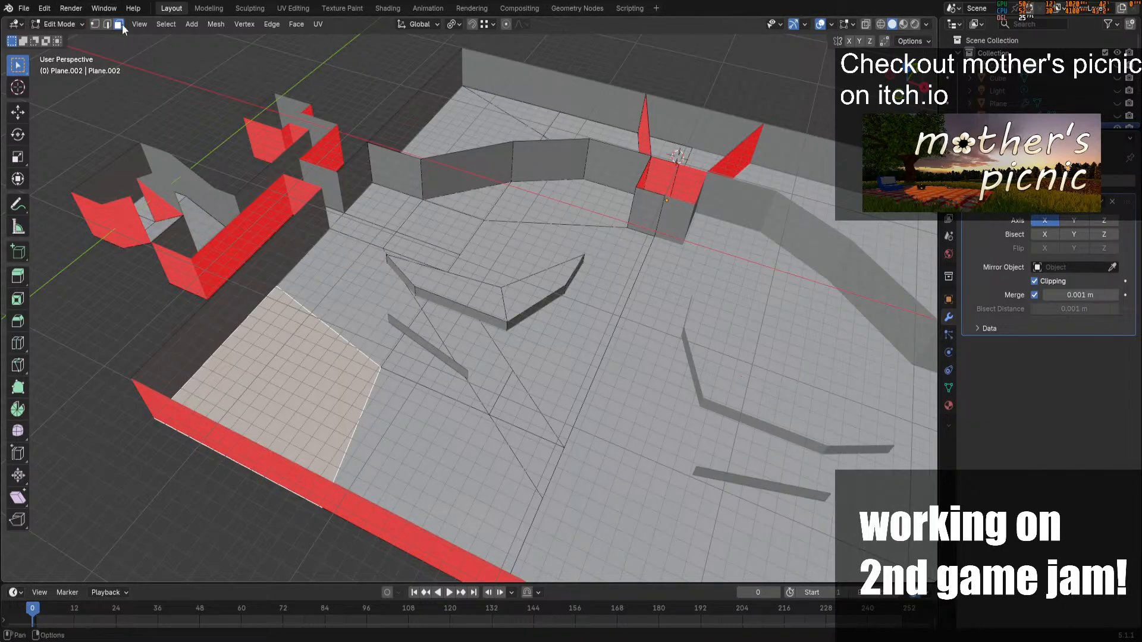
click(106, 24)
click(328, 332)
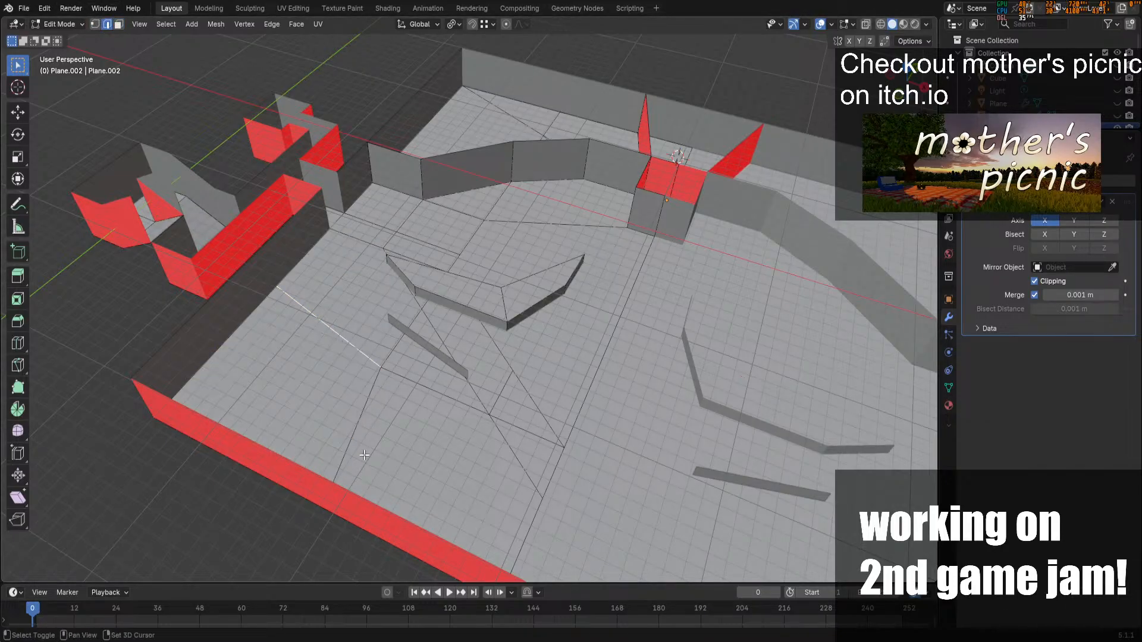
shift+click(356, 441)
key(e)
key(z)
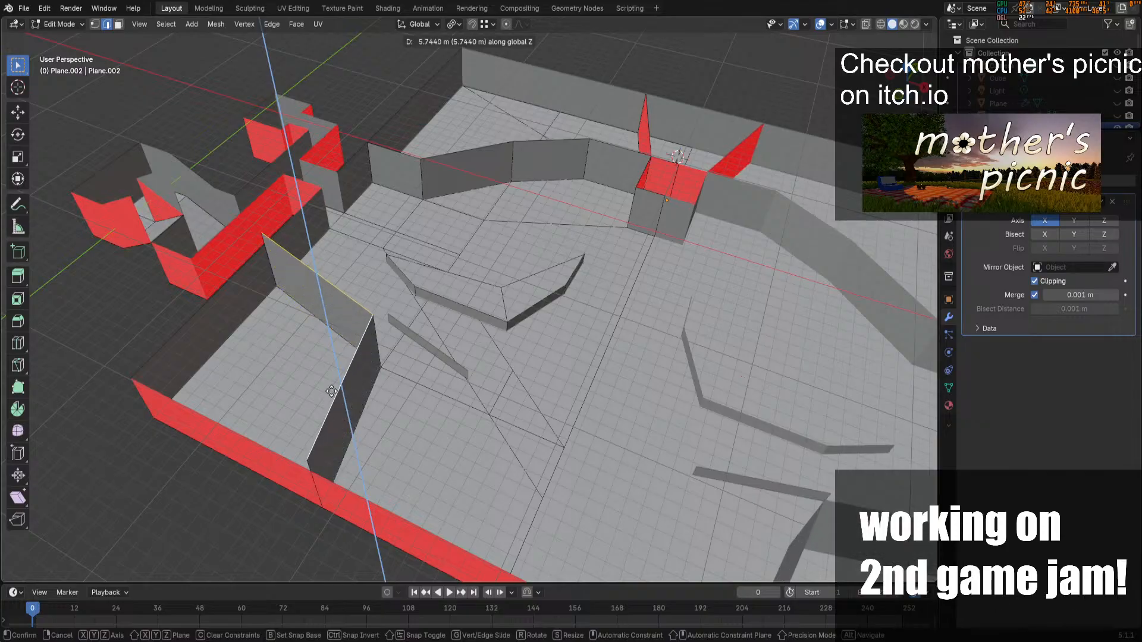
key(4)
key(Return)
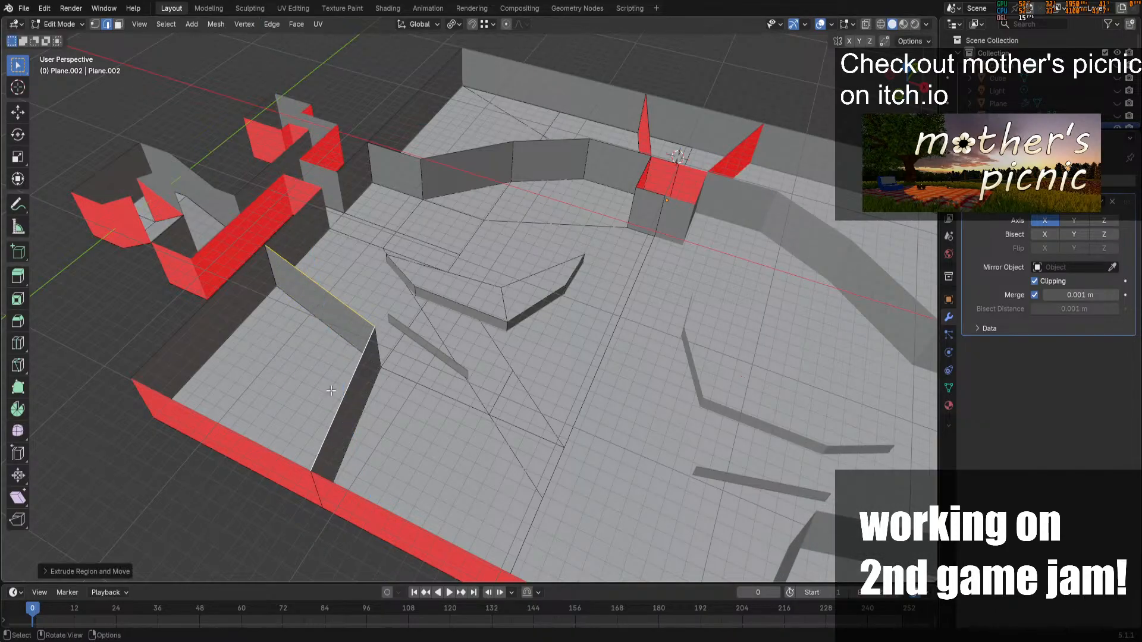
key(Tab)
Flip the normal of the new partition face parallel to the front wall, then save the file
drag(914, 74, 1136, 79)
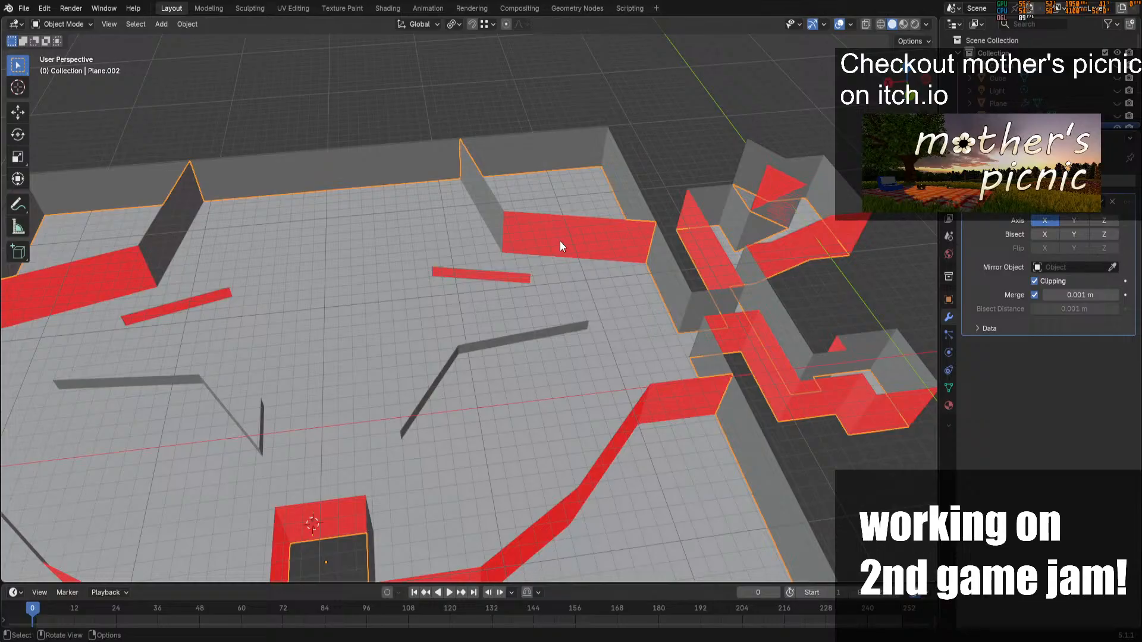
key(Tab)
click(119, 25)
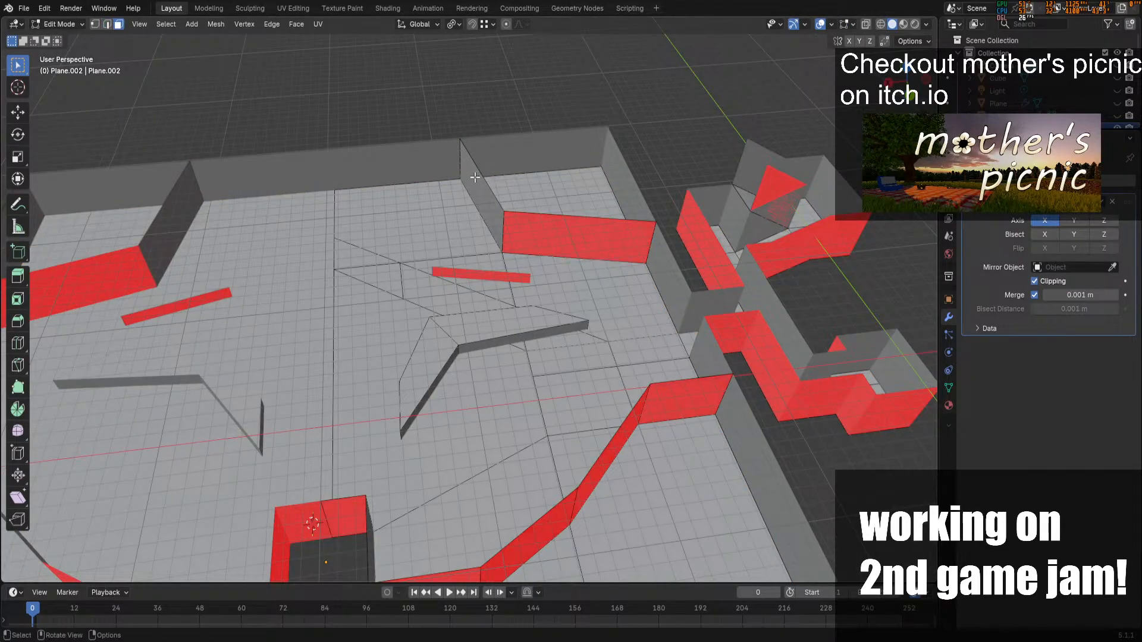
key(ctrl+f)
mouse_move(526, 211)
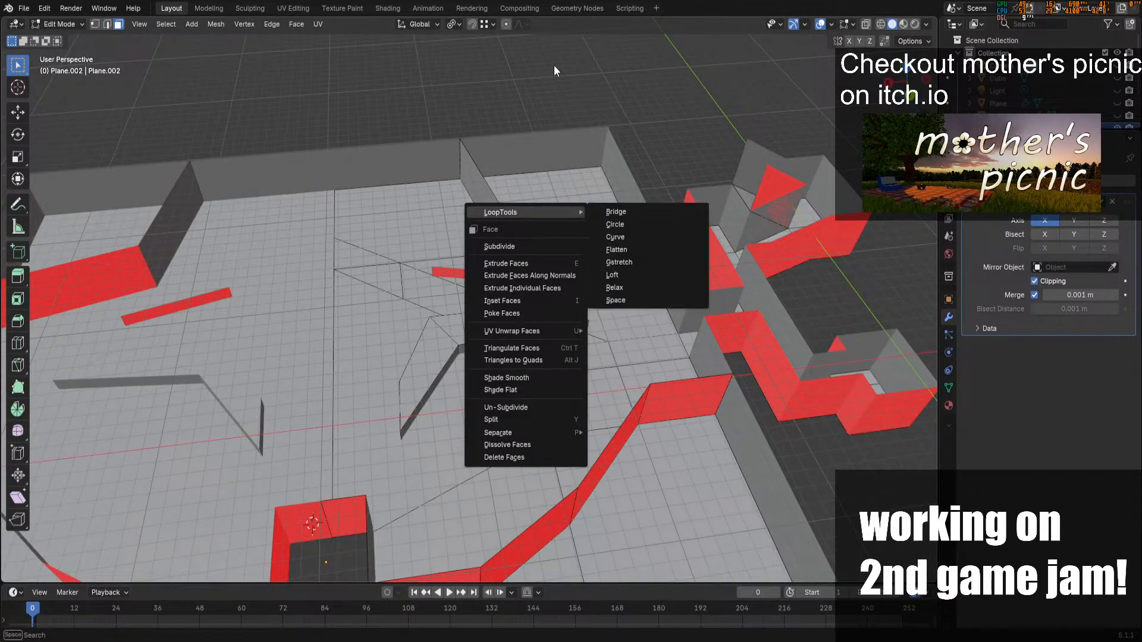
click(554, 65)
key(F3)
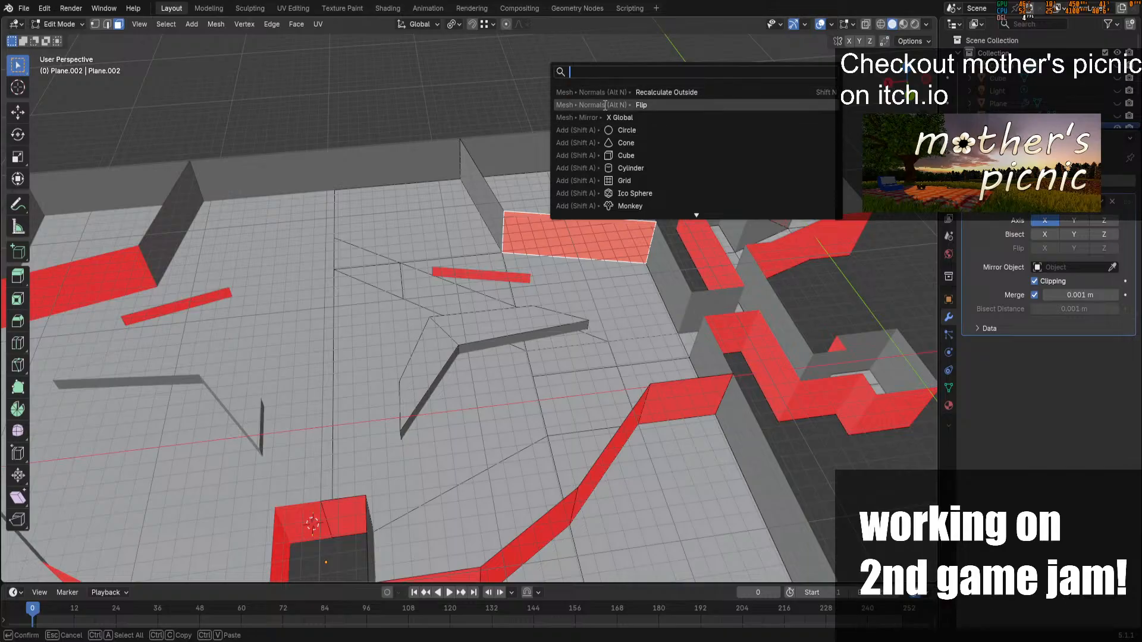
click(649, 106)
key(Tab)
drag(917, 86, 655, 49)
key(ctrl+s)
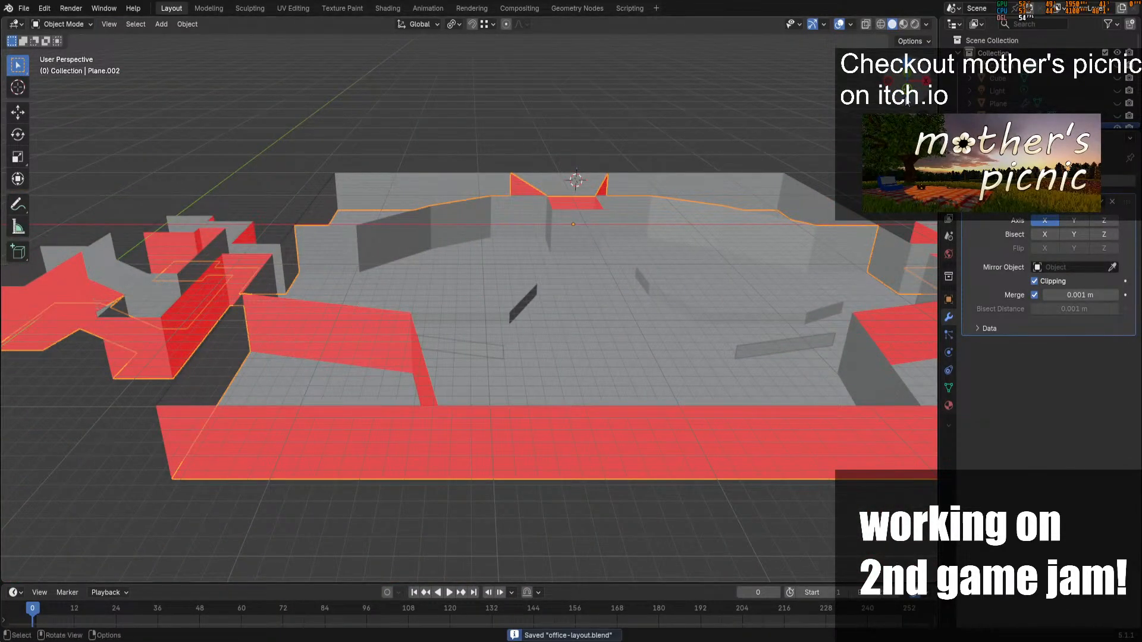
Unhide all objects and examine the whole stacked building from perspective, below and front
key(KP_1)
key(alt+h)
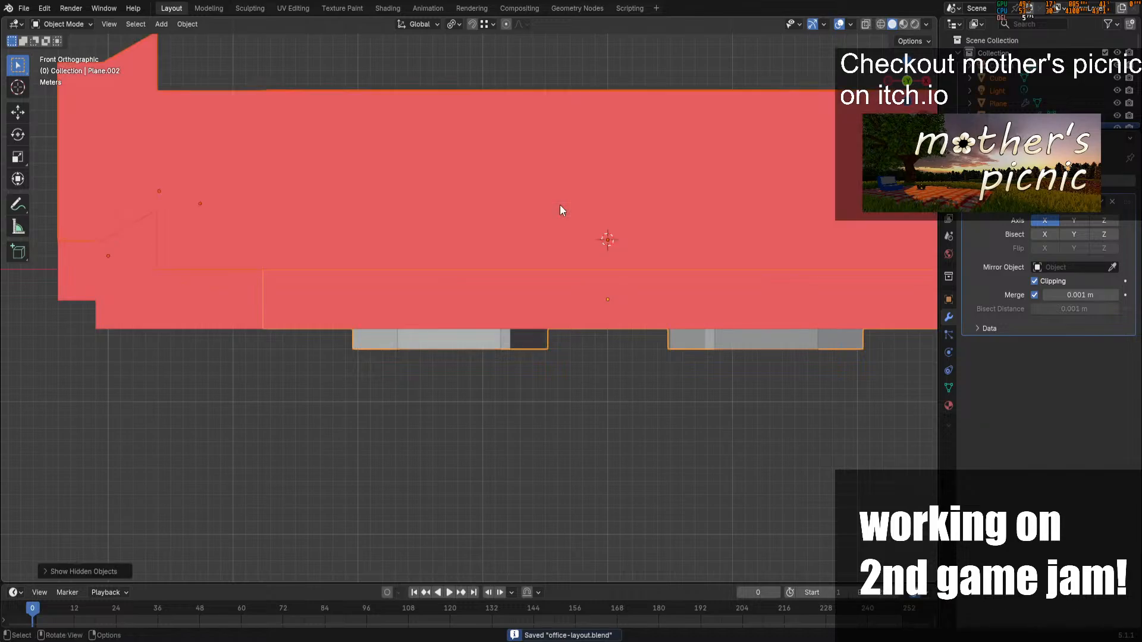
click(699, 69)
drag(899, 91, 893, 170)
scroll(793, 223, down, 6)
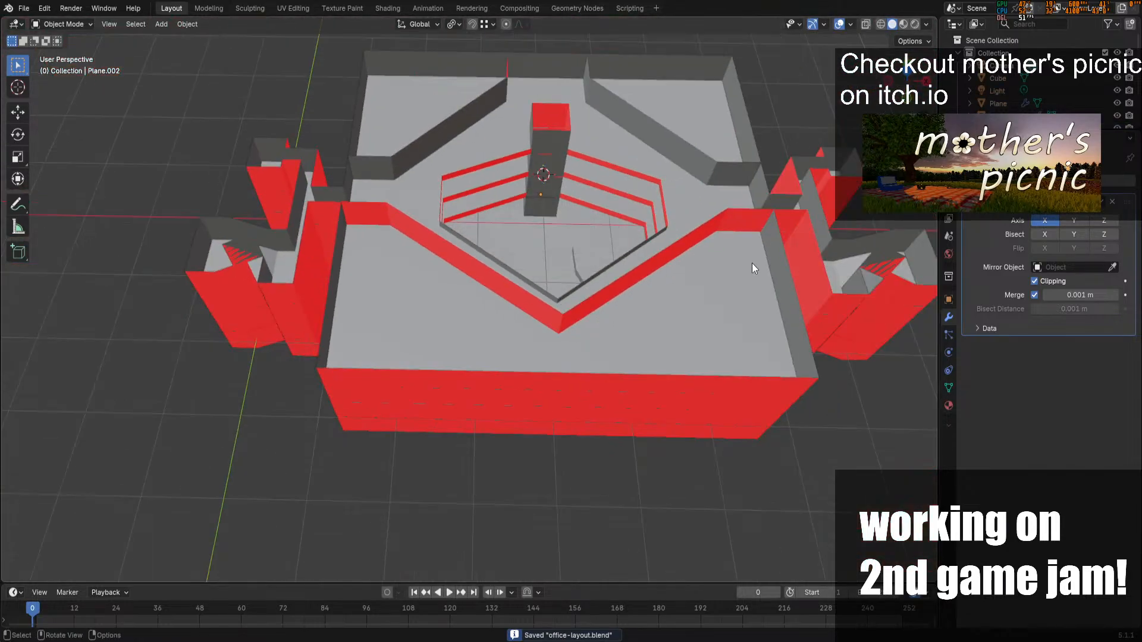
click(676, 337)
click(908, 94)
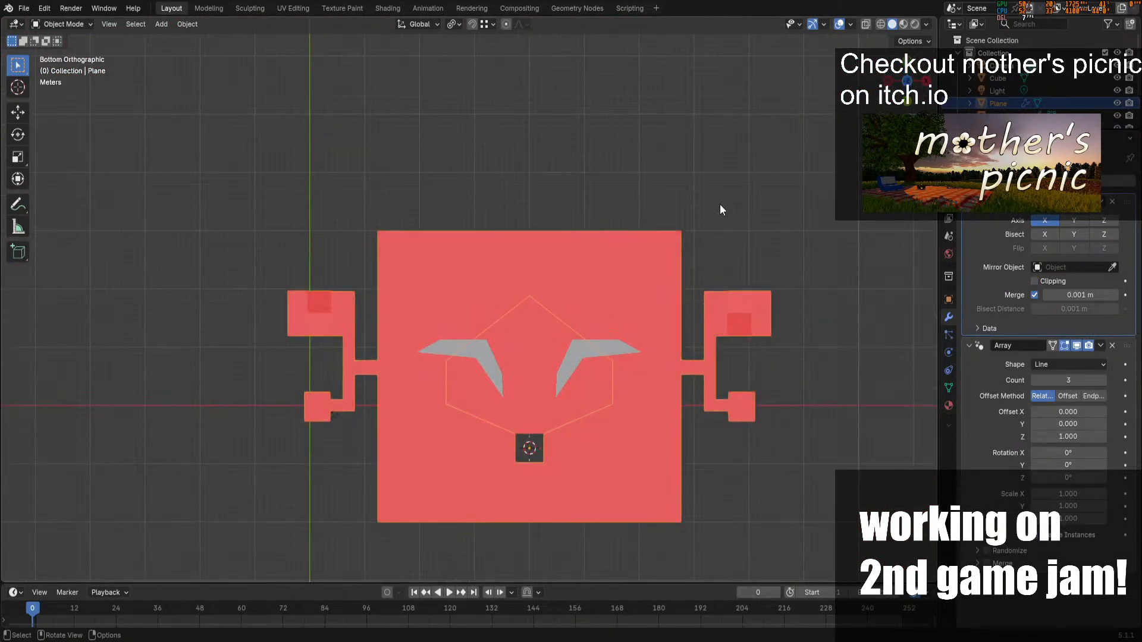
click(907, 64)
Duplicate the lowest storey's outer wall shell straight up along Z to above the existing stack
click(660, 364)
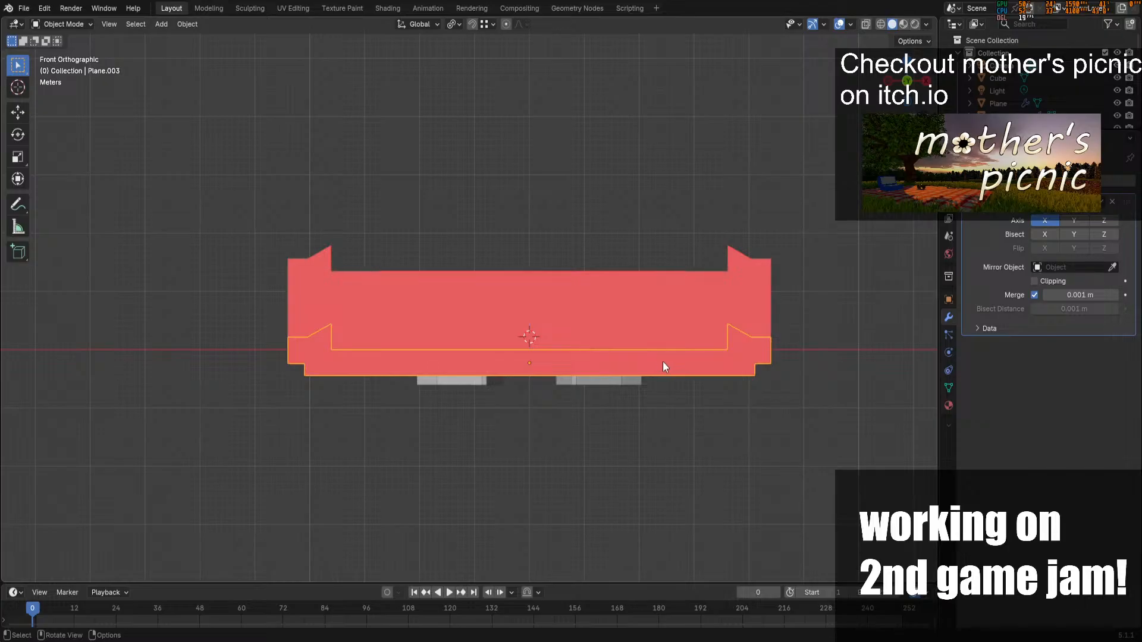
key(shift+d)
key(z)
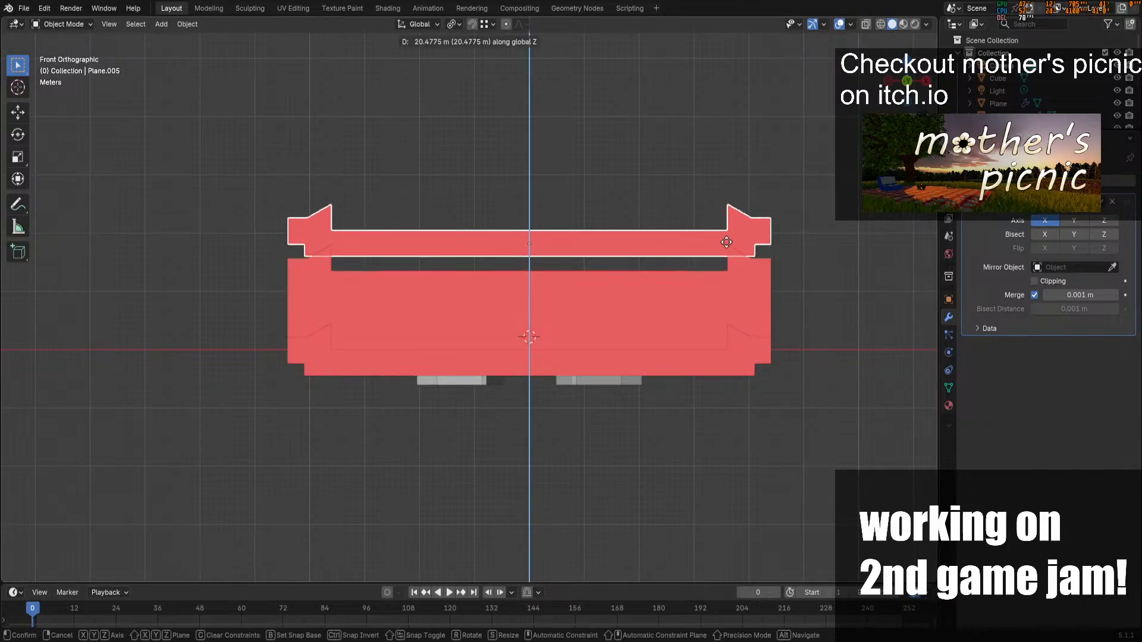
click(736, 249)
Enable snapping and lower the duplicated wall shell about 1.44 m along Z onto the top of the stack
click(469, 27)
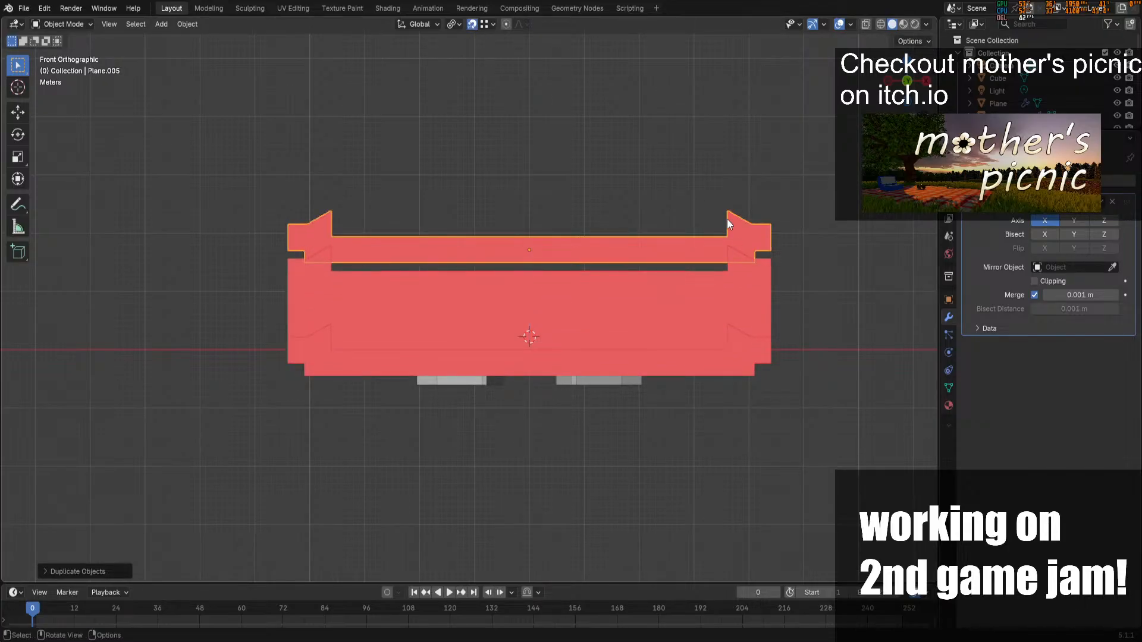
key(g)
key(z)
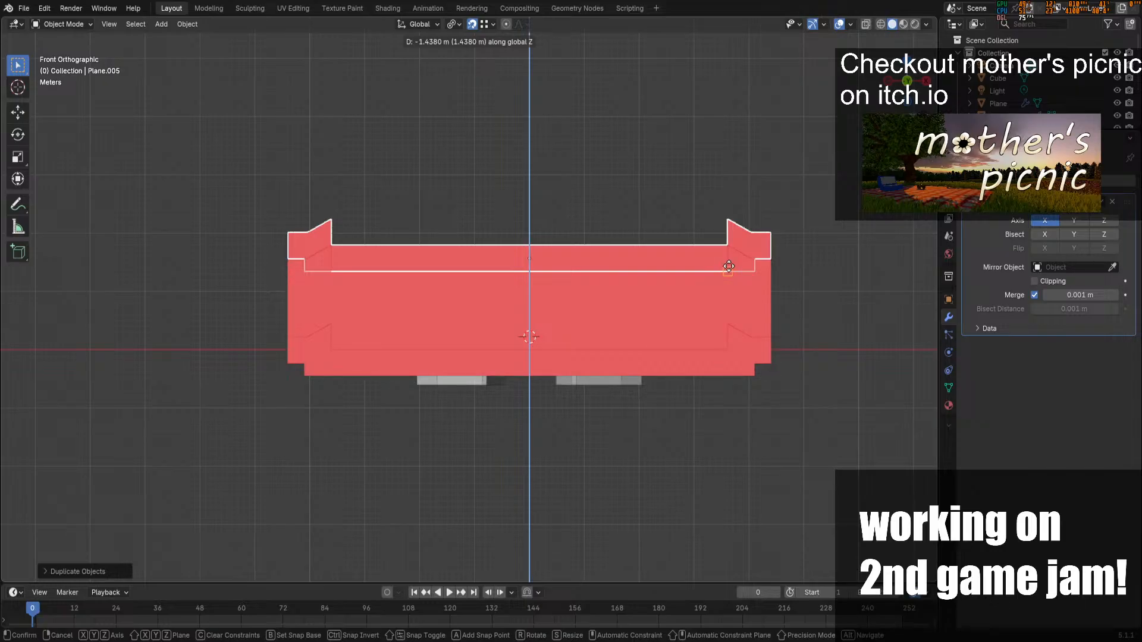
click(732, 261)
drag(895, 64, 917, 110)
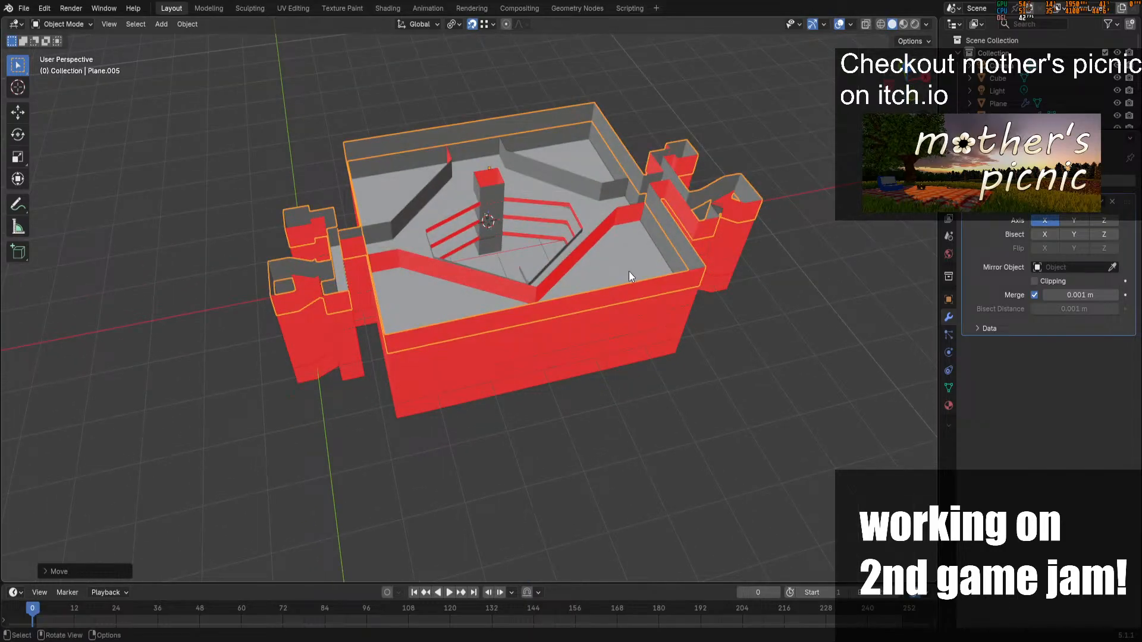
Duplicate the lowest storey's floor and partition mesh straight up along Z by about 17.9 m into the top wall shell
click(652, 364)
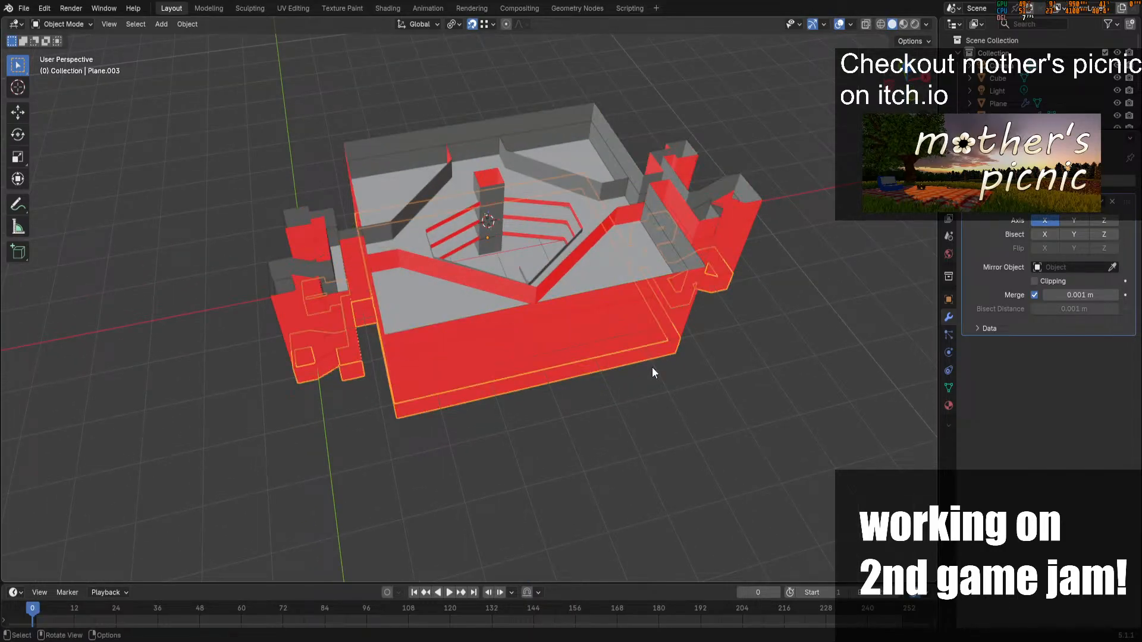
drag(909, 85, 887, 9)
click(681, 324)
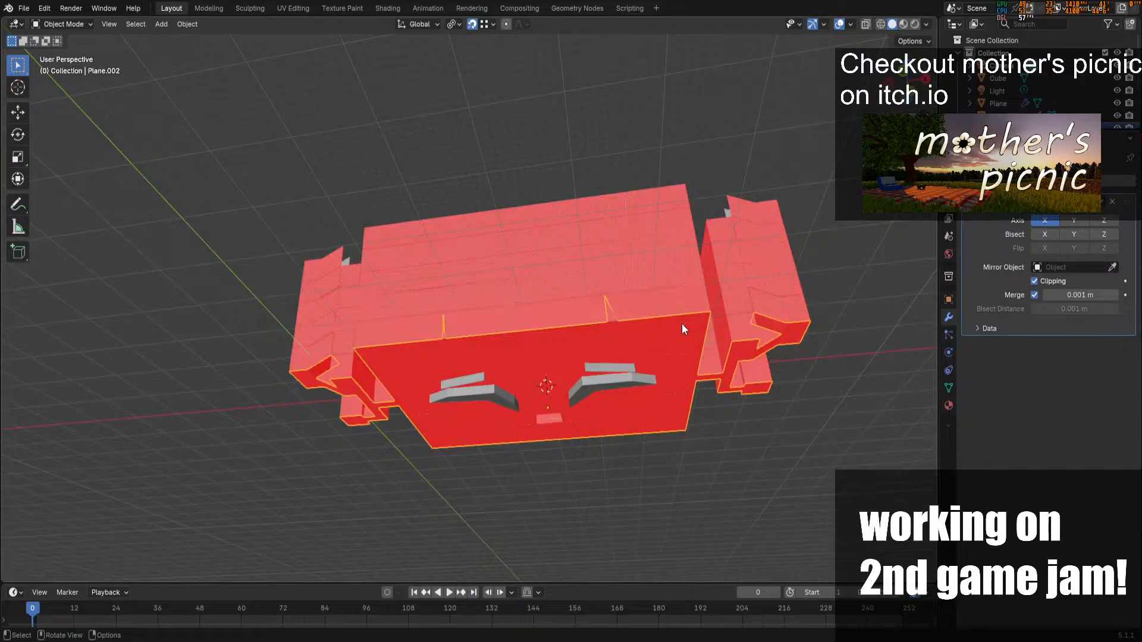
click(922, 51)
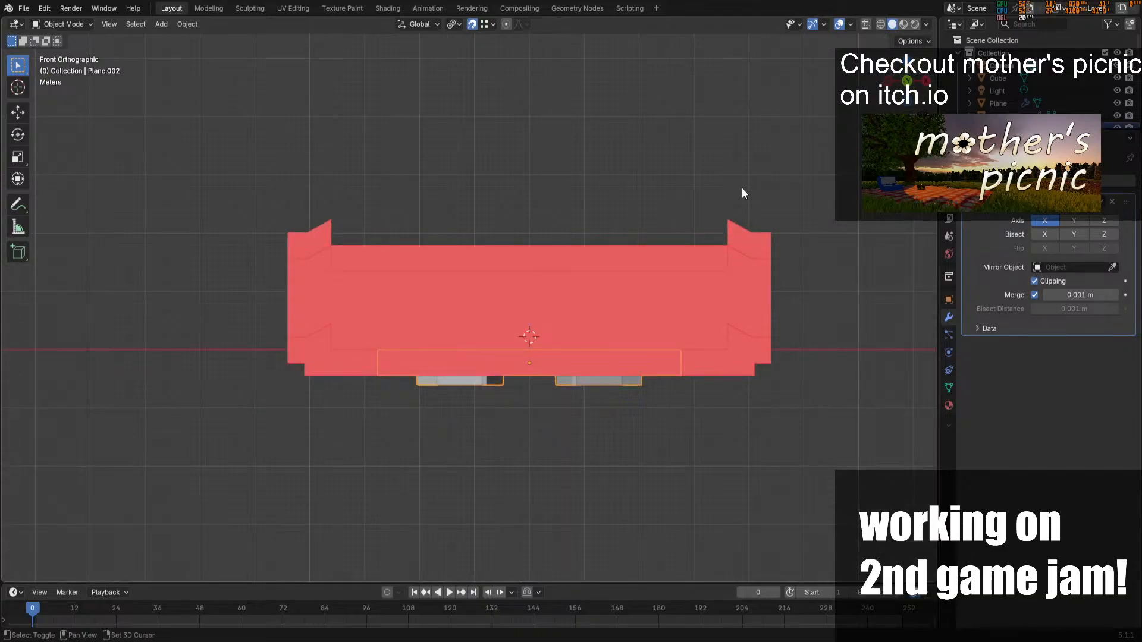
key(shift+d)
key(z)
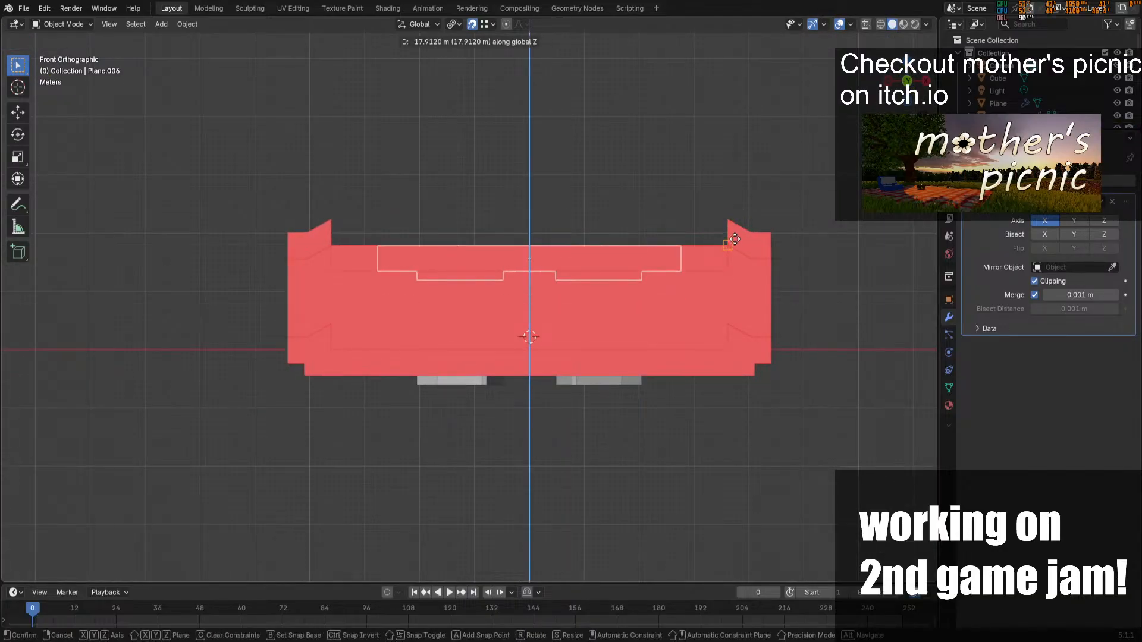
click(734, 258)
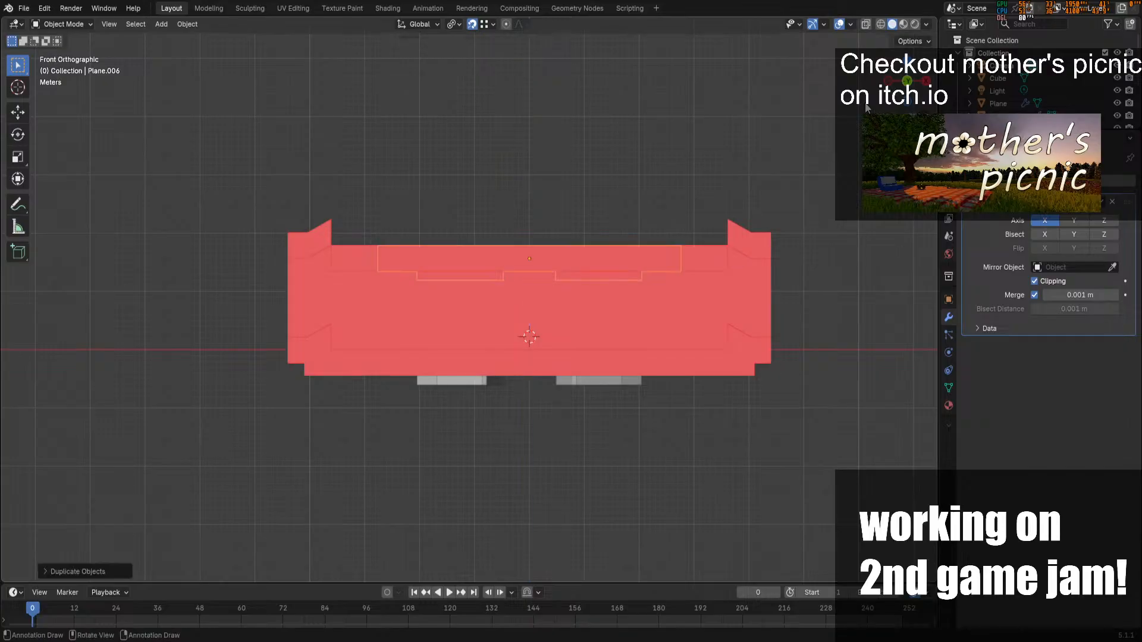
Save the file and view the duplicated top-storey floor in close-up from above
drag(908, 93, 933, 153)
key(Tab)
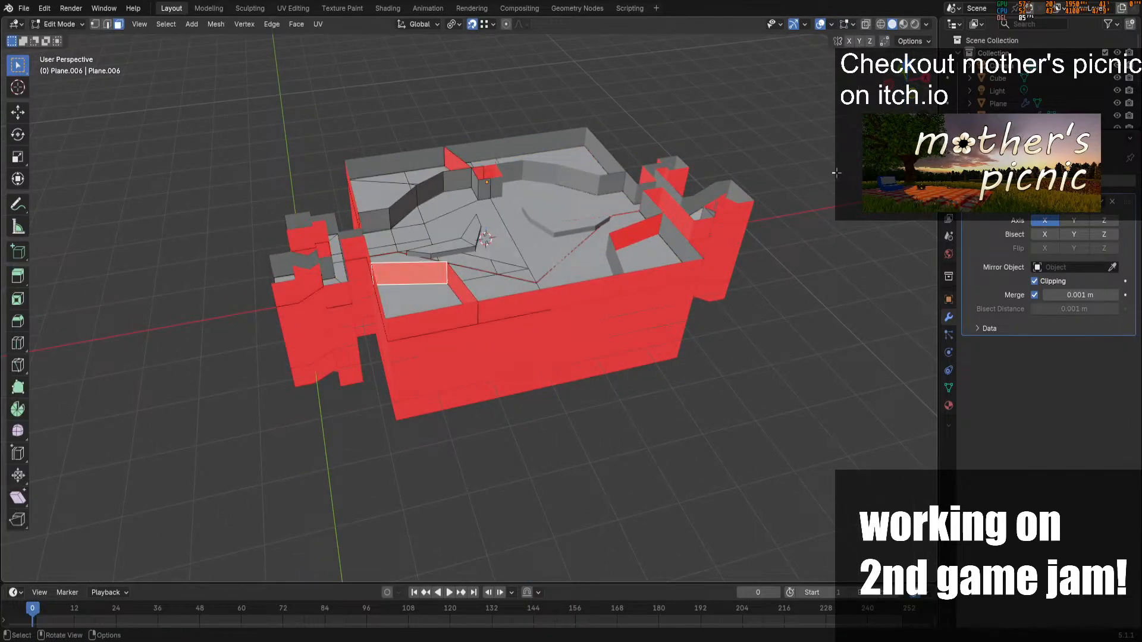
key(ctrl+s)
middle_drag(850, 179, 853, 211)
click(908, 77)
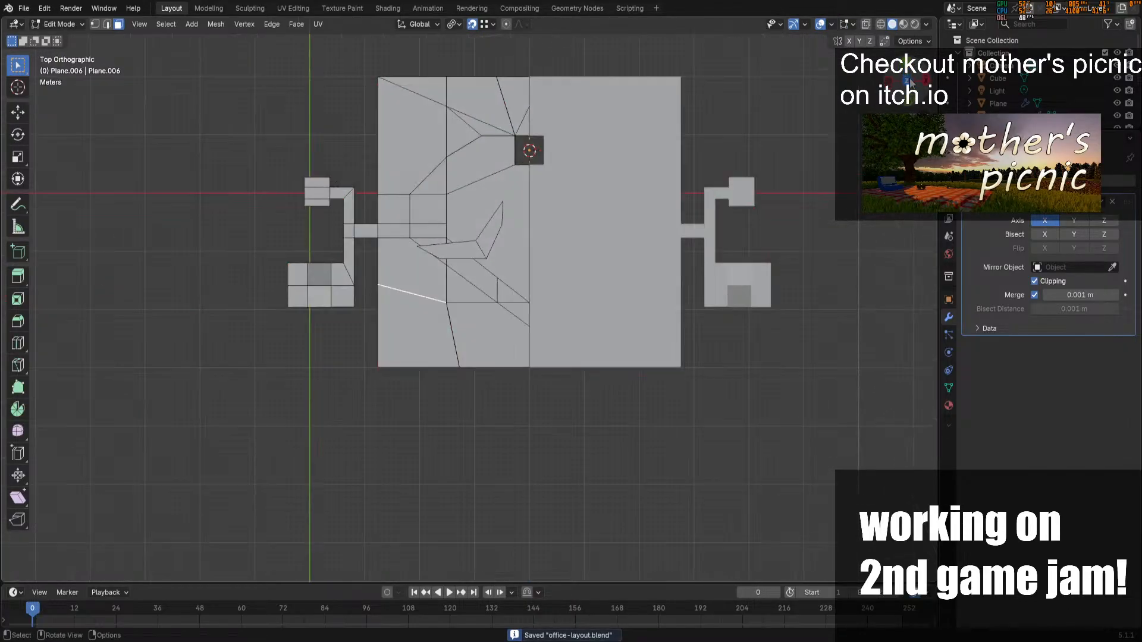
scroll(903, 110, up, 3)
shift+middle_drag(902, 110, 628, 239)
key(Tab)
Isolate the top storey's outer wall shell together with its floor and partition mesh, hiding every other object
click(454, 423)
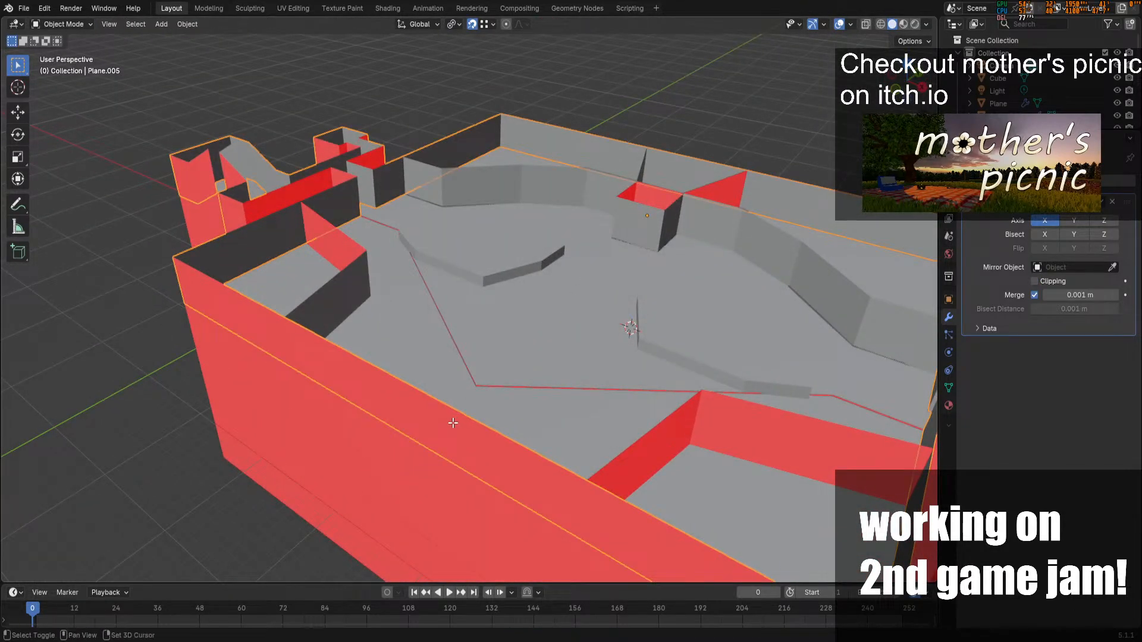
key(shift+a)
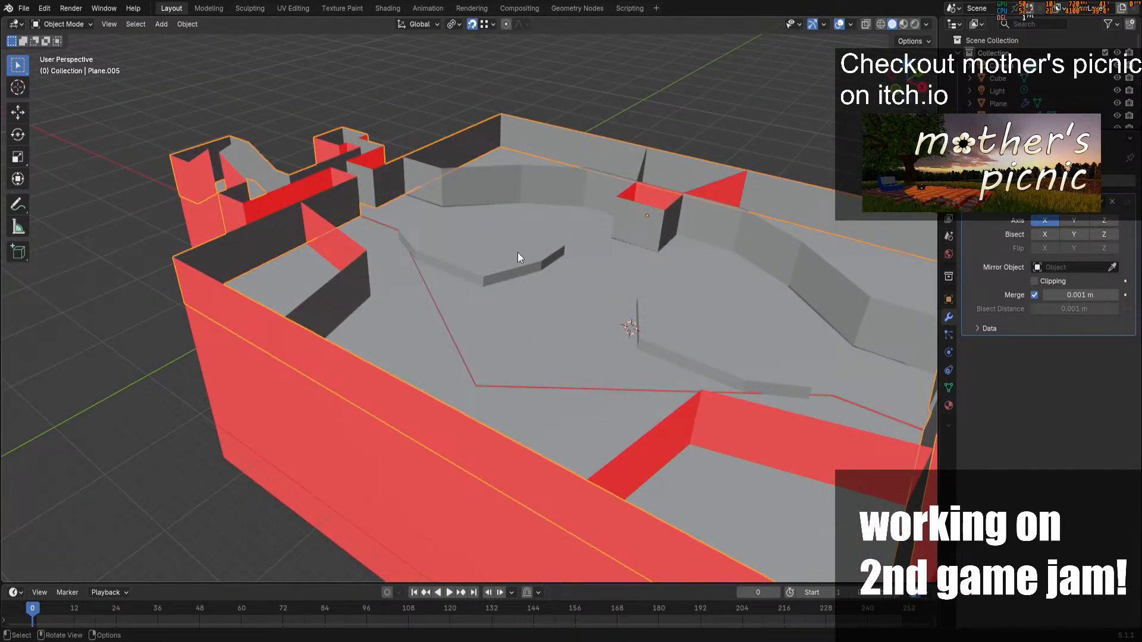
key(shift+h)
key(alt+h)
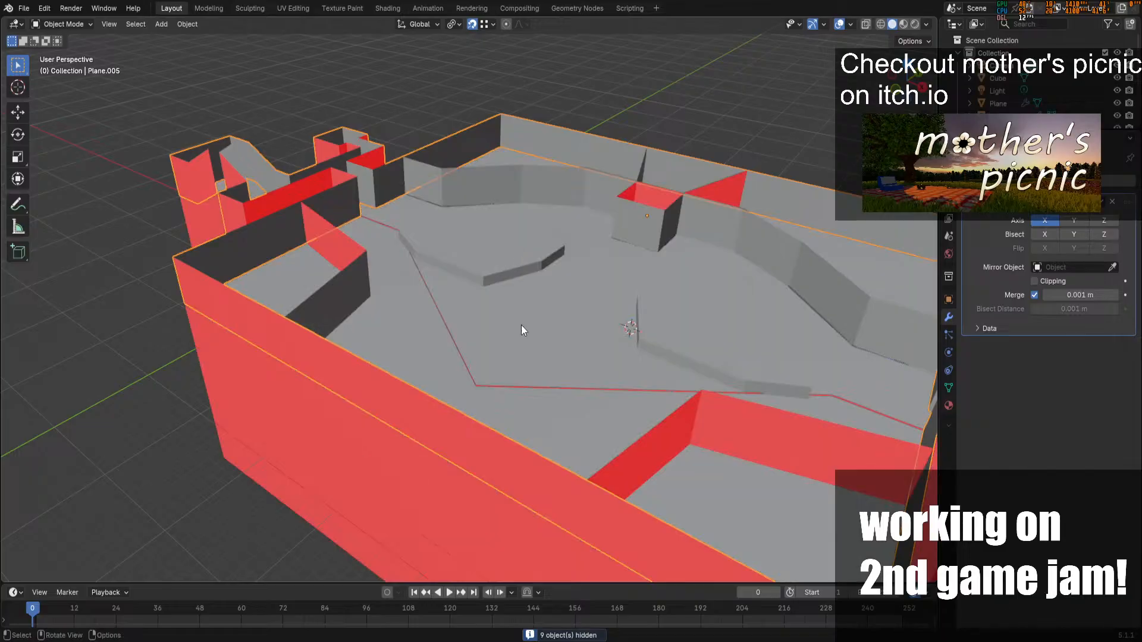
shift+click(522, 326)
key(shift+h)
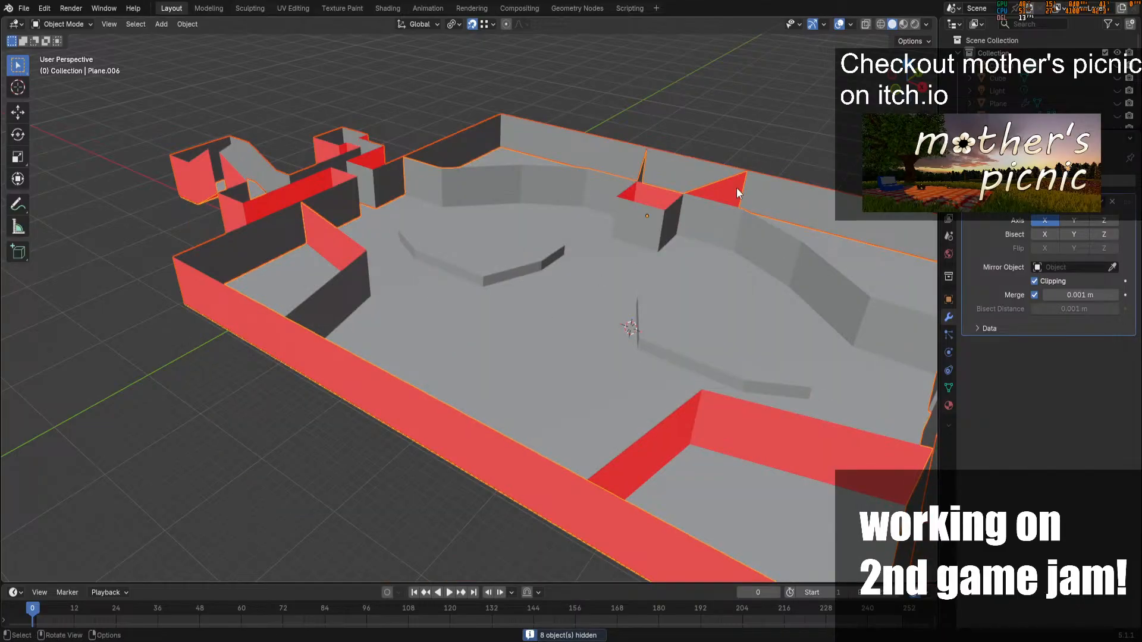
Examine the isolated top storey's partitions, corner rooms and side structures in edit mode from above and from the side
key(Tab)
middle_drag(867, 82, 852, 176)
key(Tab)
key(Tab)
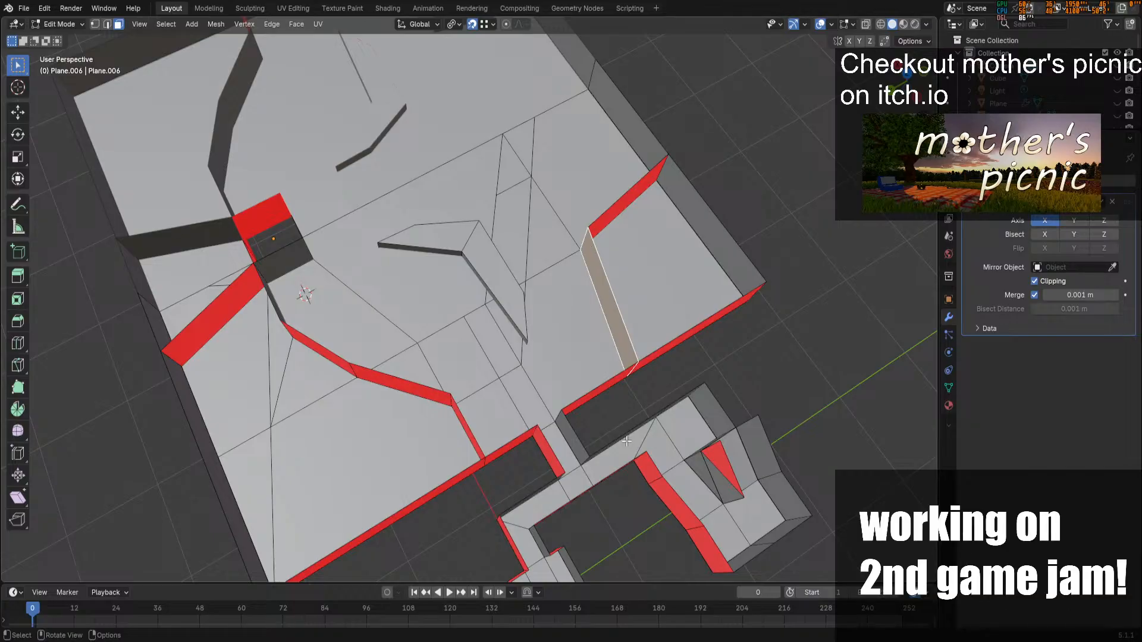
middle_drag(571, 322, 589, 285)
middle_drag(299, 333, 458, 297)
Return to object mode and unhide all the hidden objects of the building
key(alt+h)
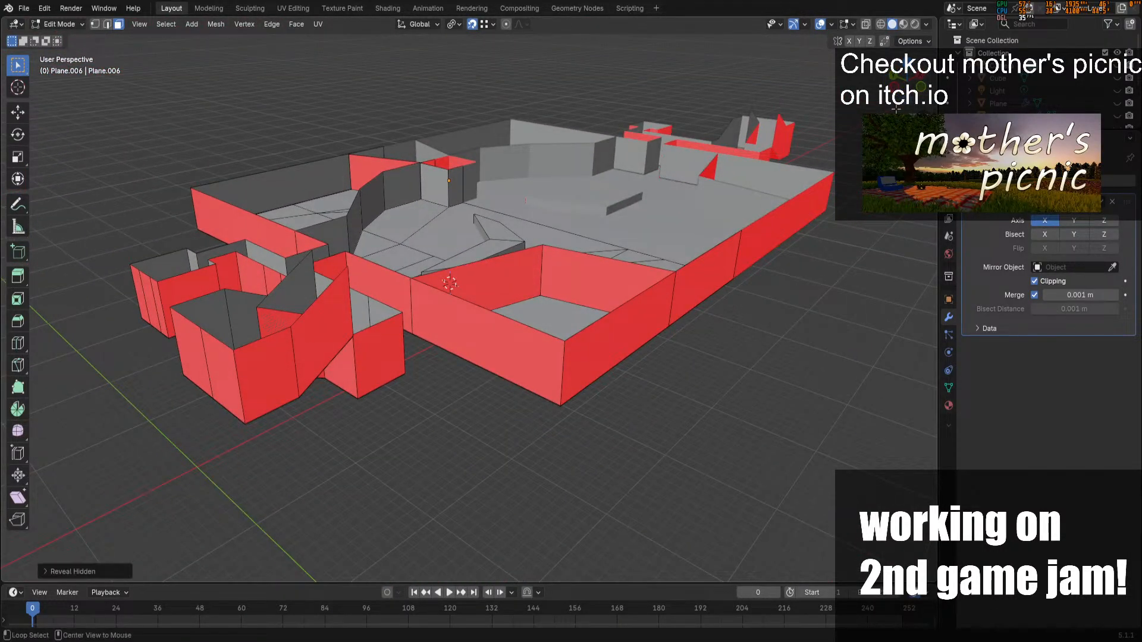
key(Tab)
key(space)
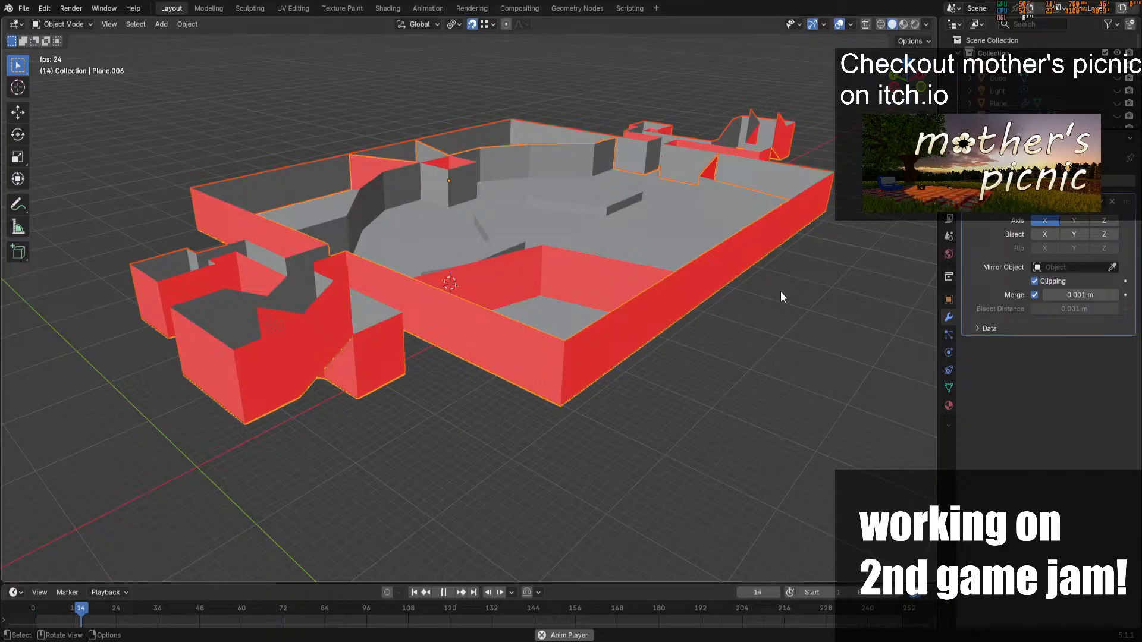
key(alt+h)
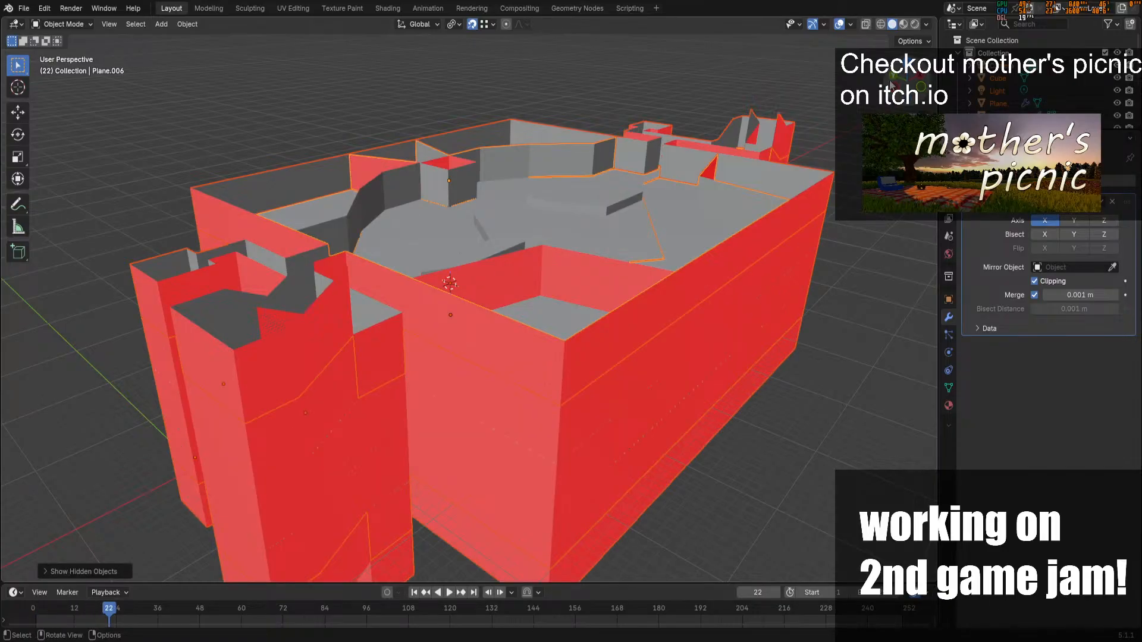
Hide the top storey's floor and partition mesh and its outer wall shell to expose the storeys underneath
middle_drag(748, 316, 748, 381)
click(372, 388)
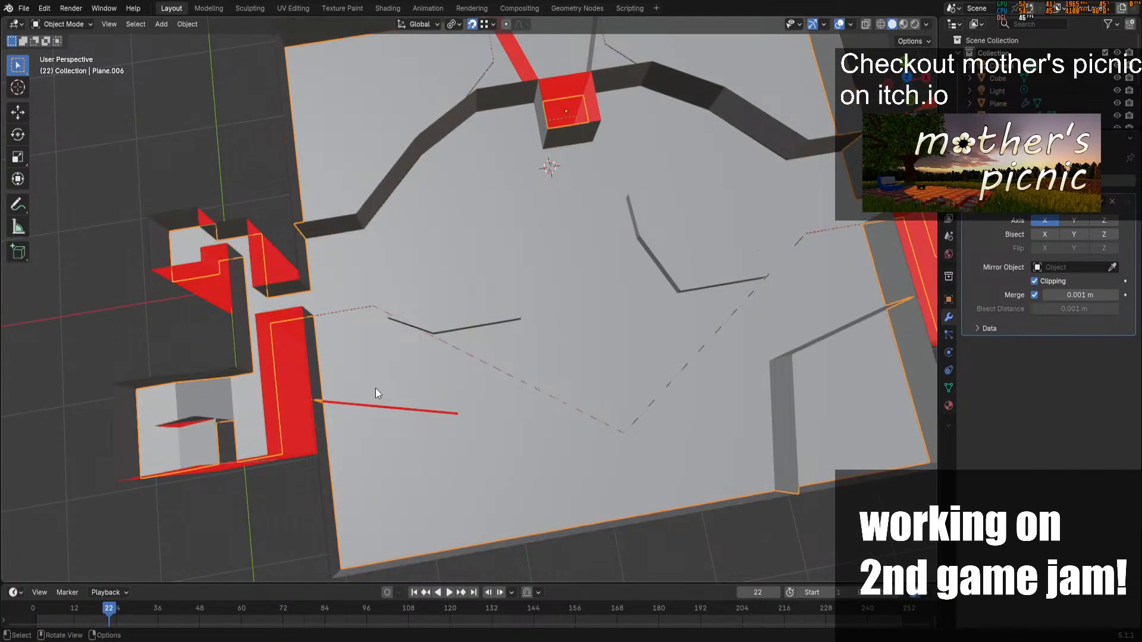
key(h)
middle_drag(408, 377, 317, 397)
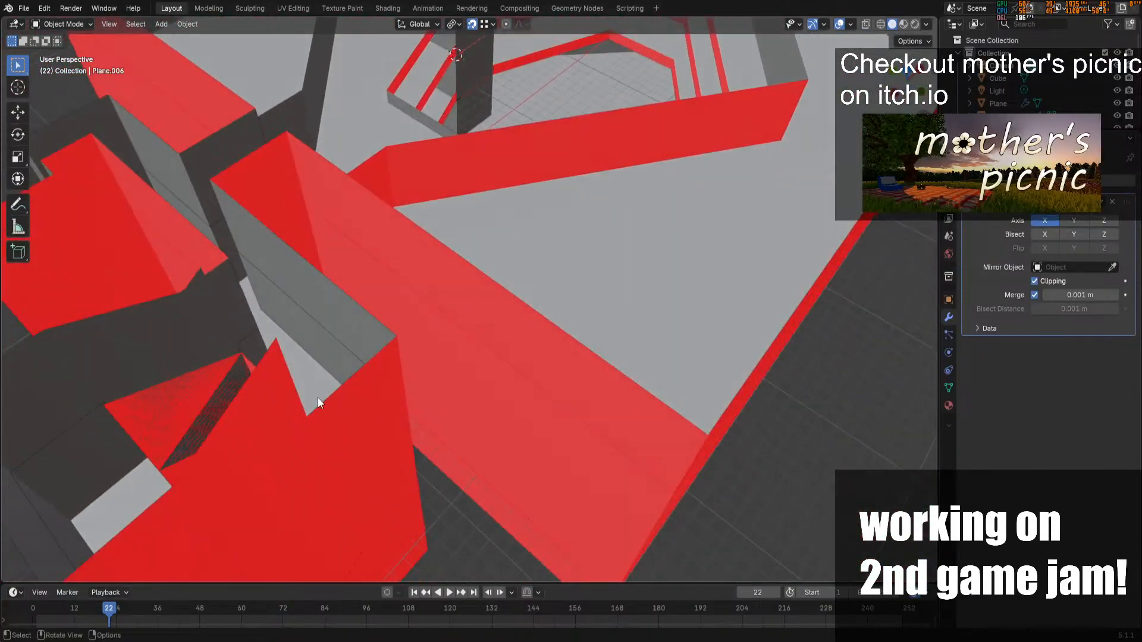
click(312, 370)
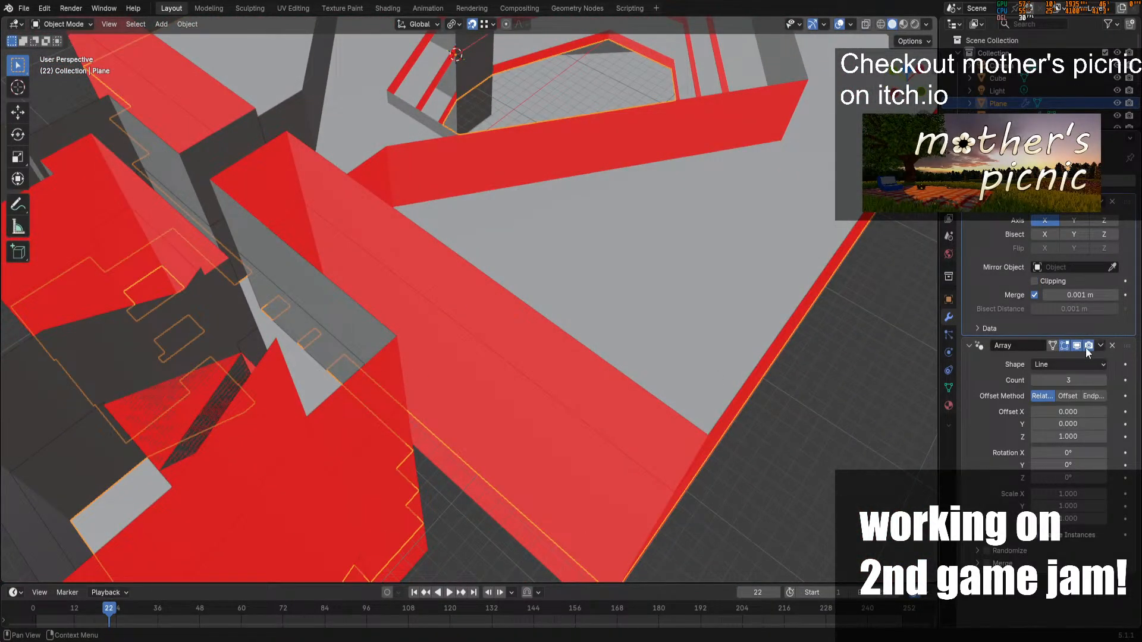
click(584, 367)
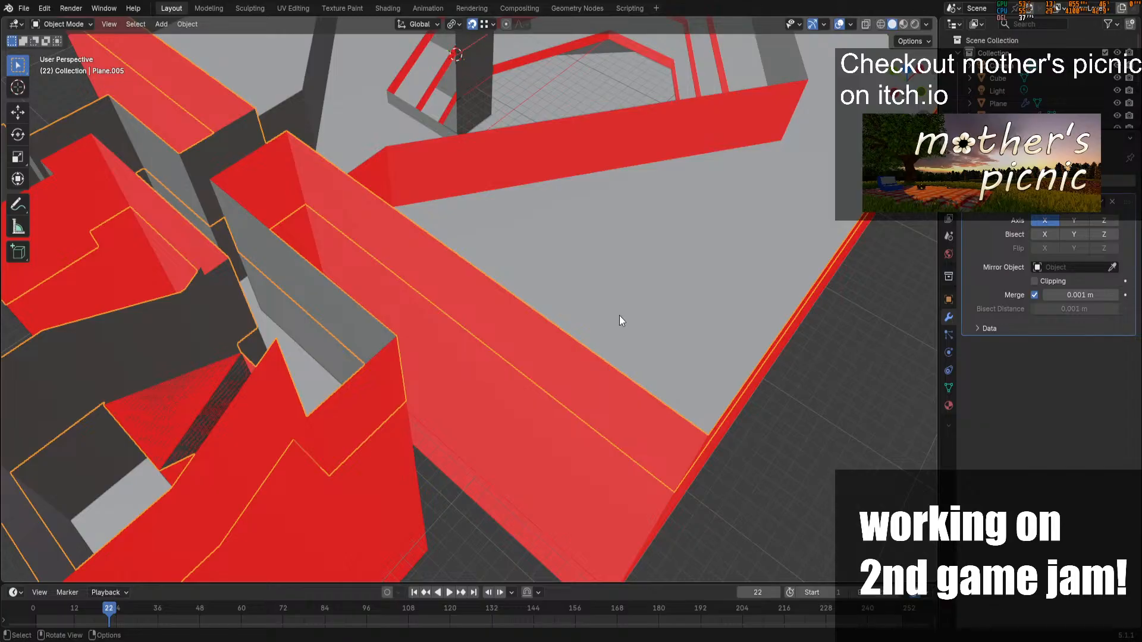
key(h)
middle_drag(620, 316, 748, 124)
Examine the arrayed middle-storey walls and the lowest storey's wall shell in edit mode around the side structures
click(749, 124)
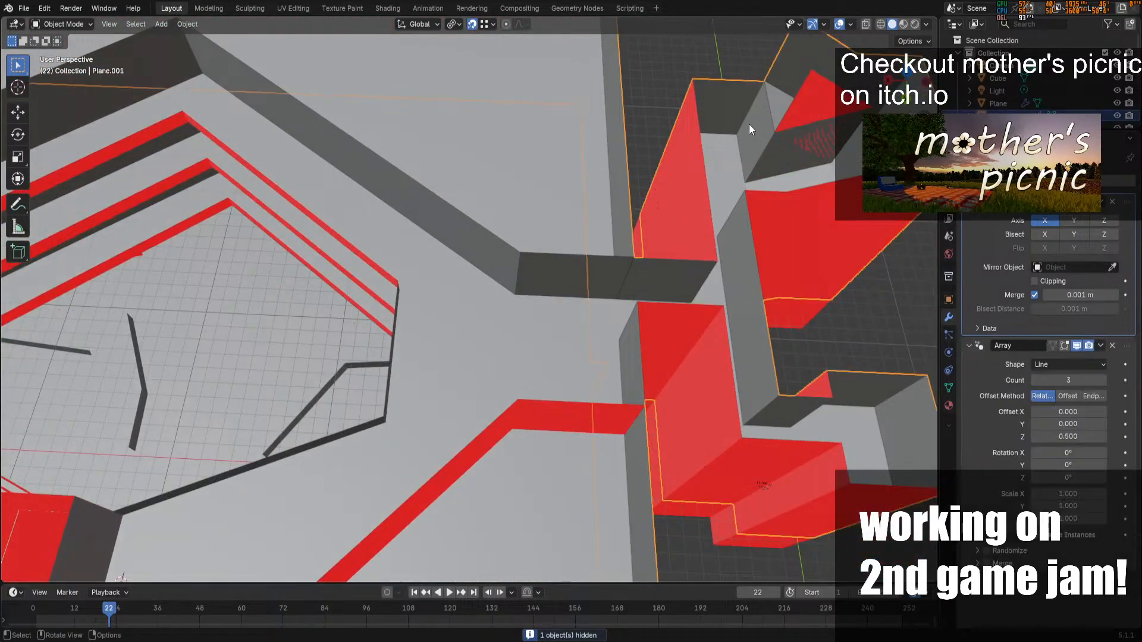
key(Tab)
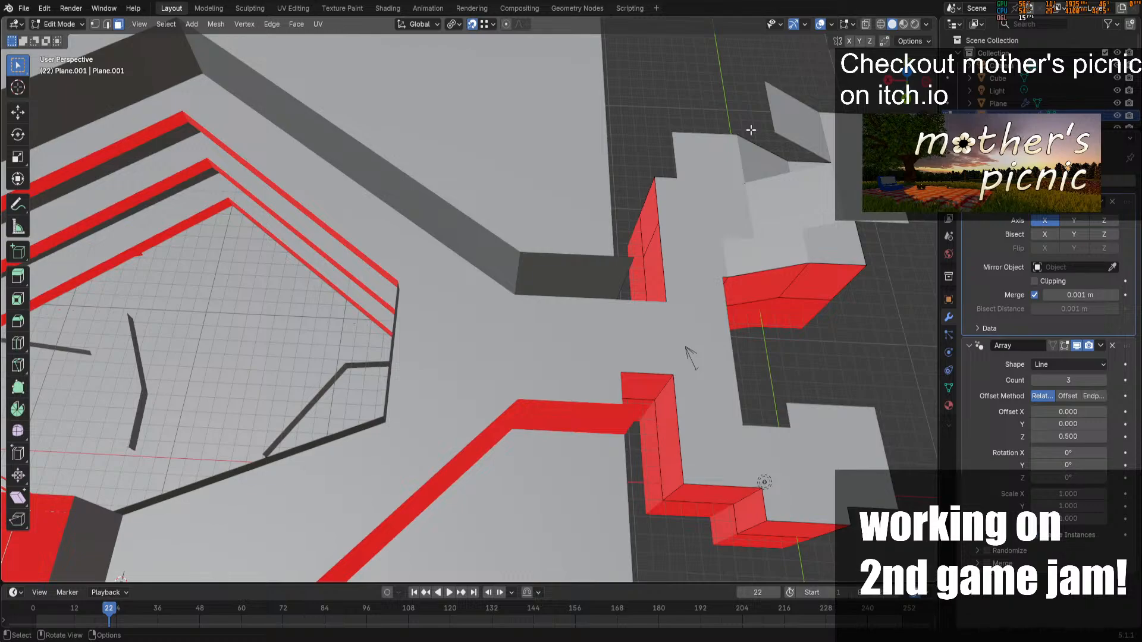
key(Tab)
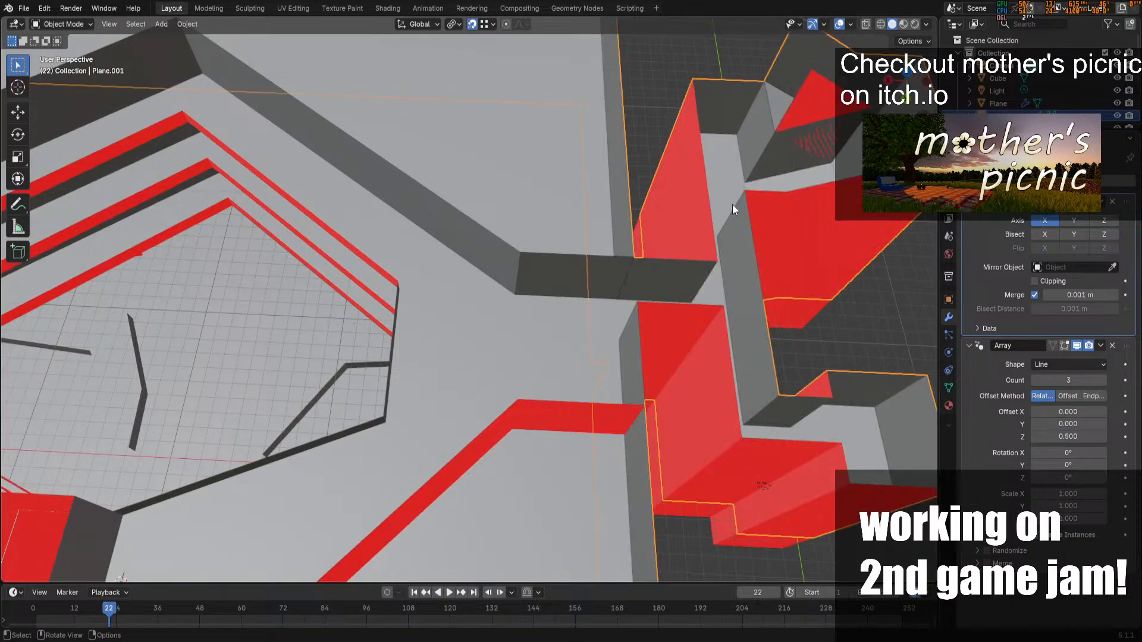
middle_drag(741, 252, 873, 250)
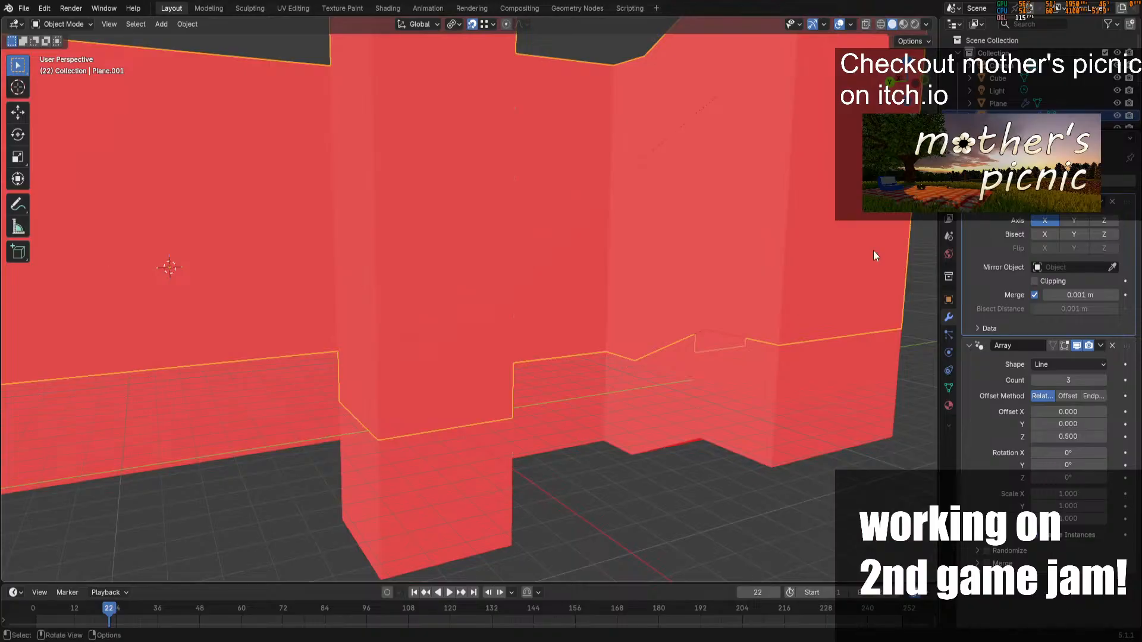
click(702, 395)
key(Tab)
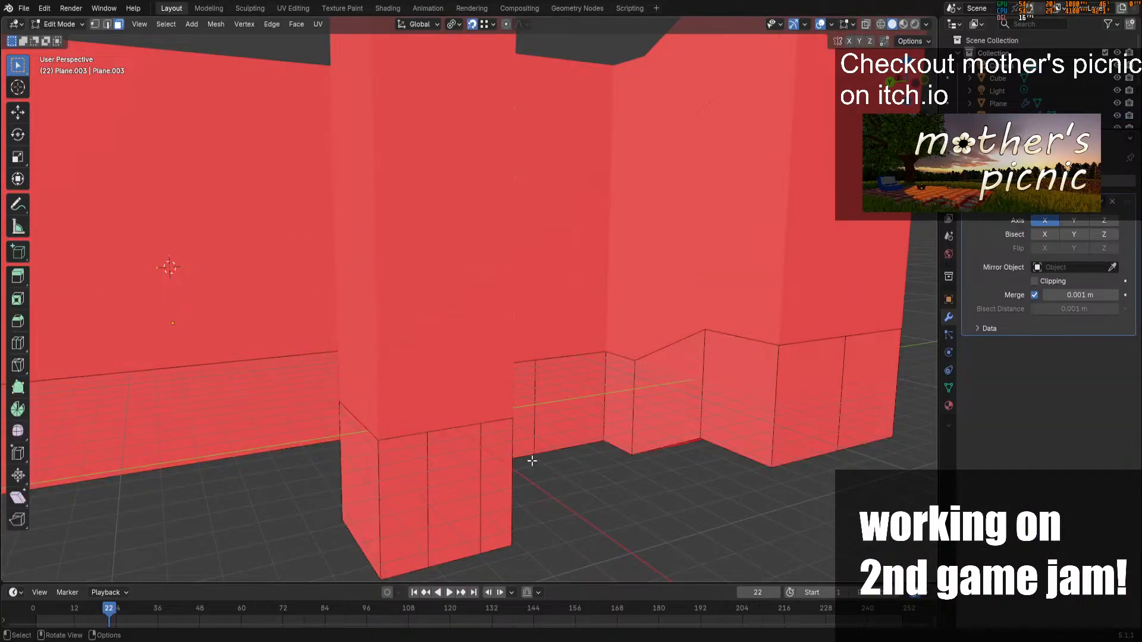
middle_drag(476, 297, 404, 250)
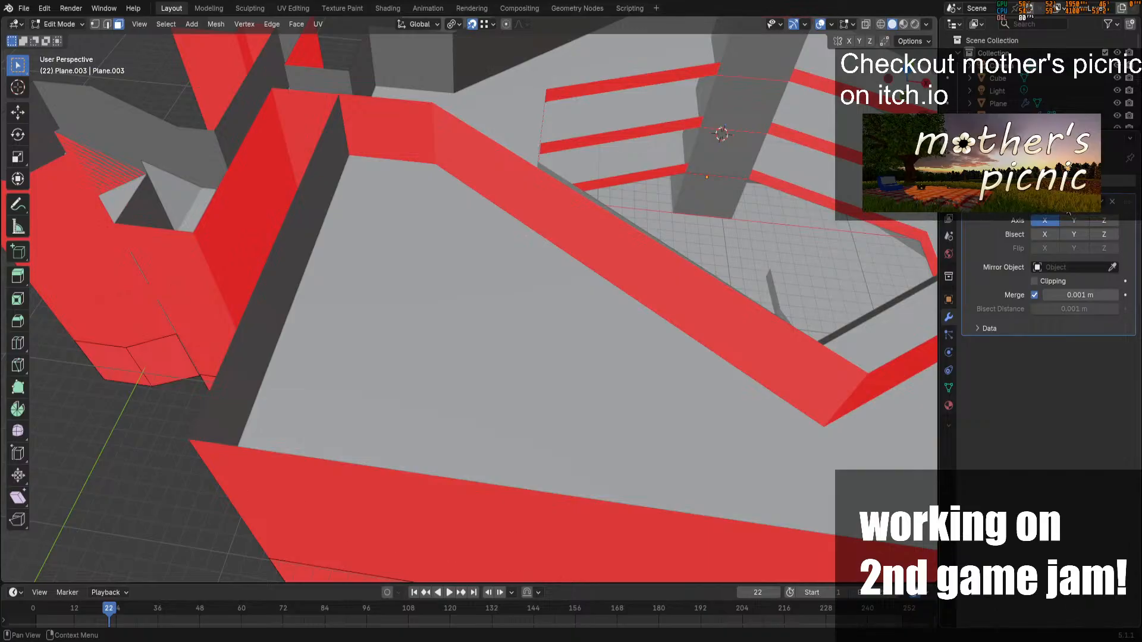
key(Tab)
Inspect the arrayed floor mesh and compare the lowest wall shell with the arrayed walls at the side structure
click(526, 368)
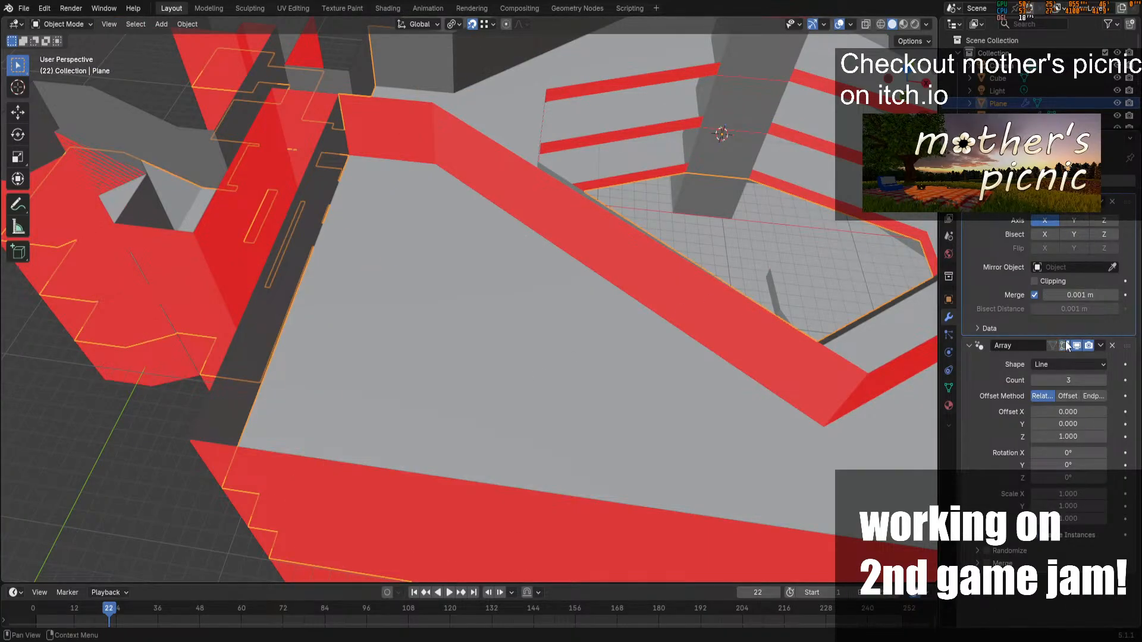
key(Tab)
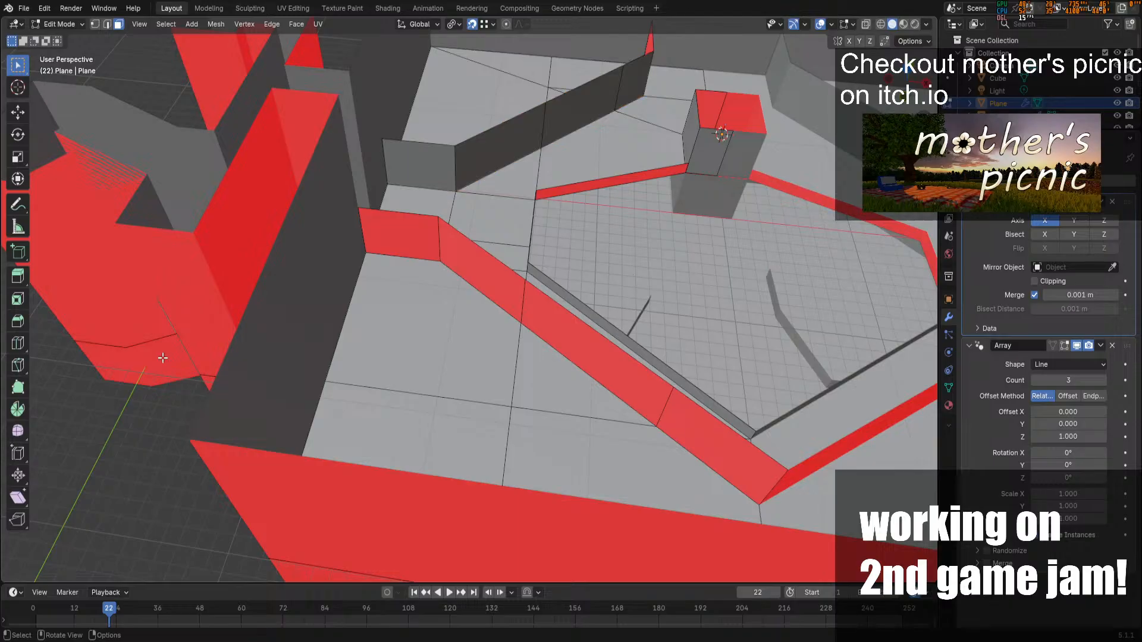
key(Tab)
click(163, 359)
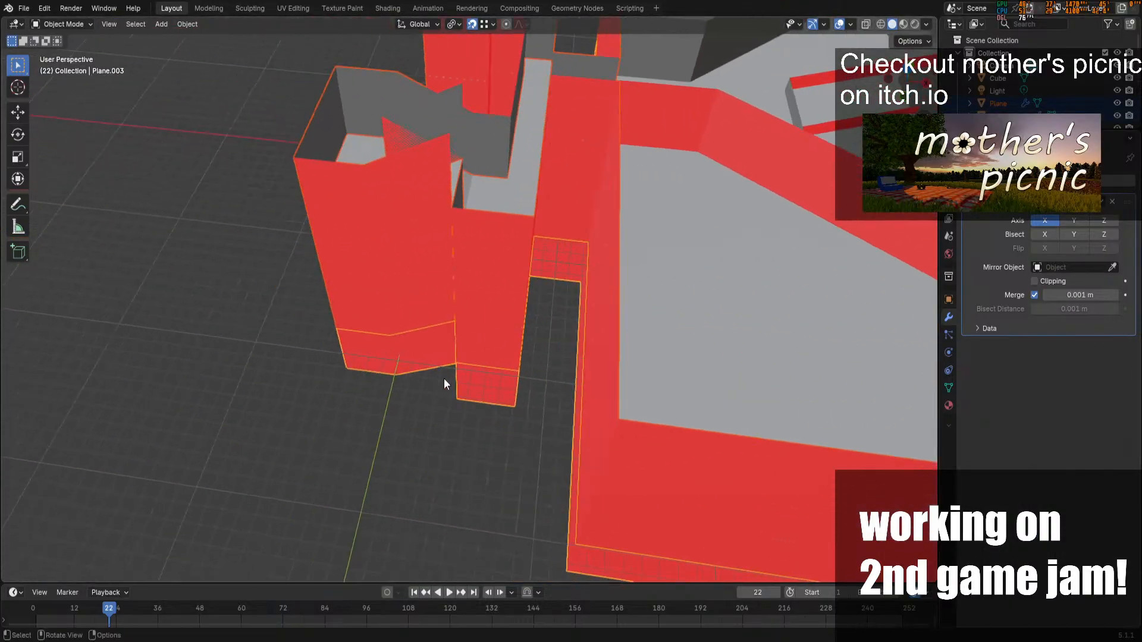
click(401, 321)
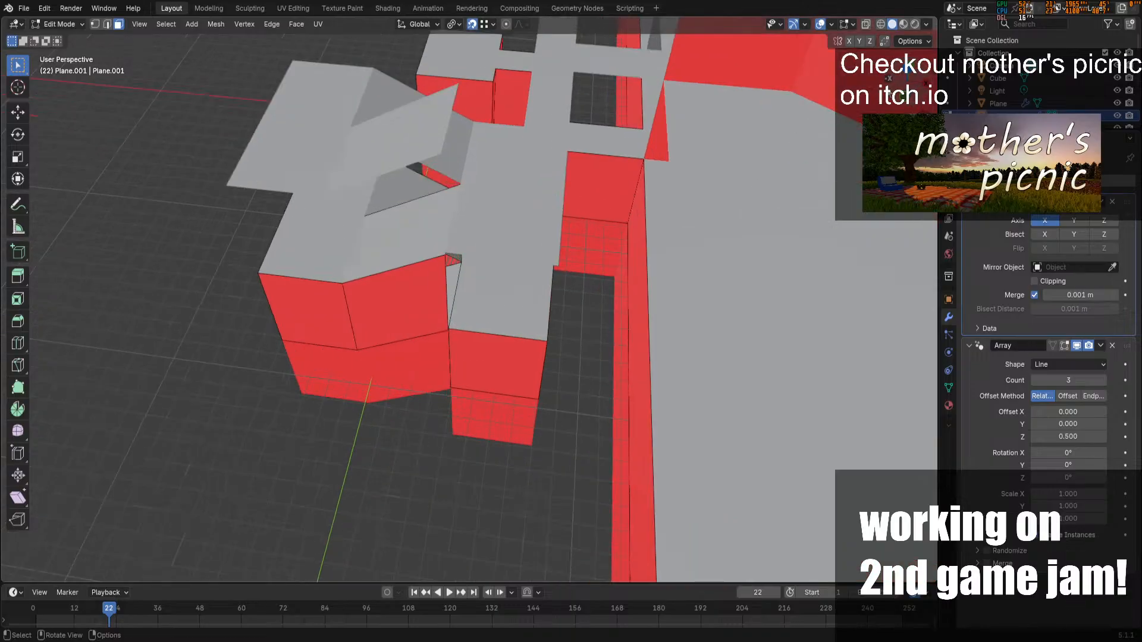
middle_drag(583, 333, 297, 282)
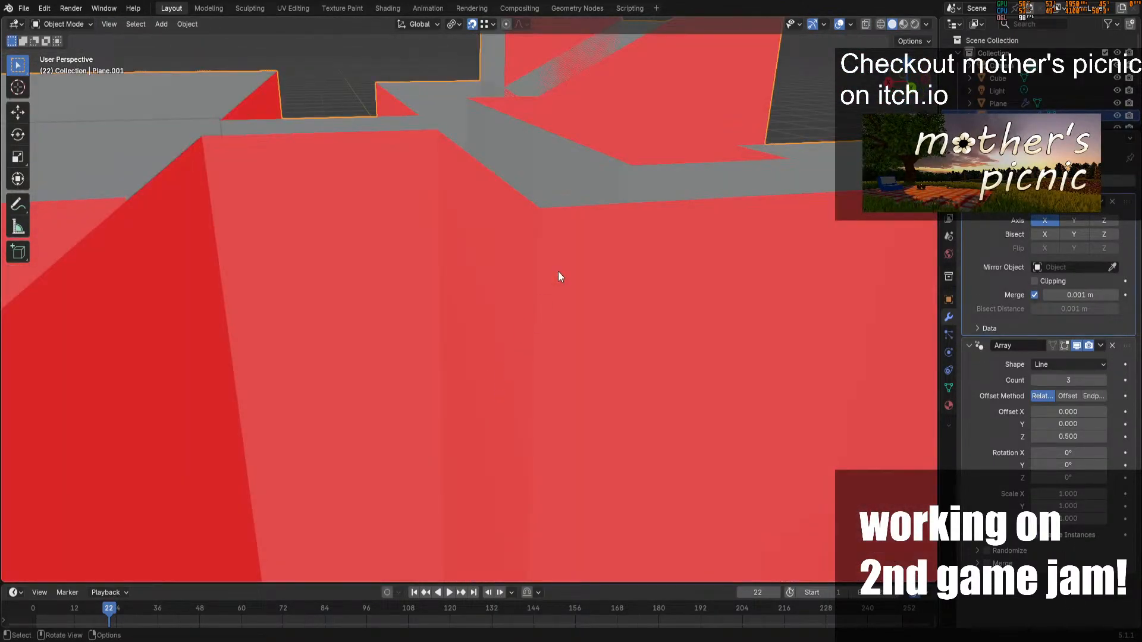
Turn off the Array modifier's viewport display on both the middle-storey wall mesh and the floor mesh
drag(896, 79, 955, 108)
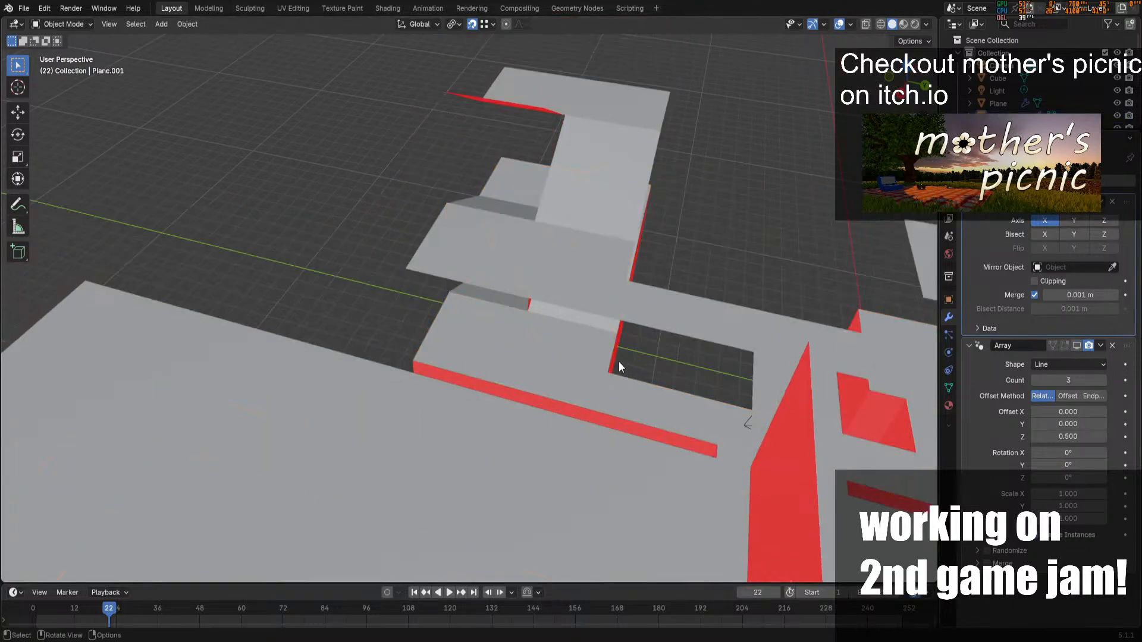
click(655, 312)
middle_drag(655, 319, 917, 108)
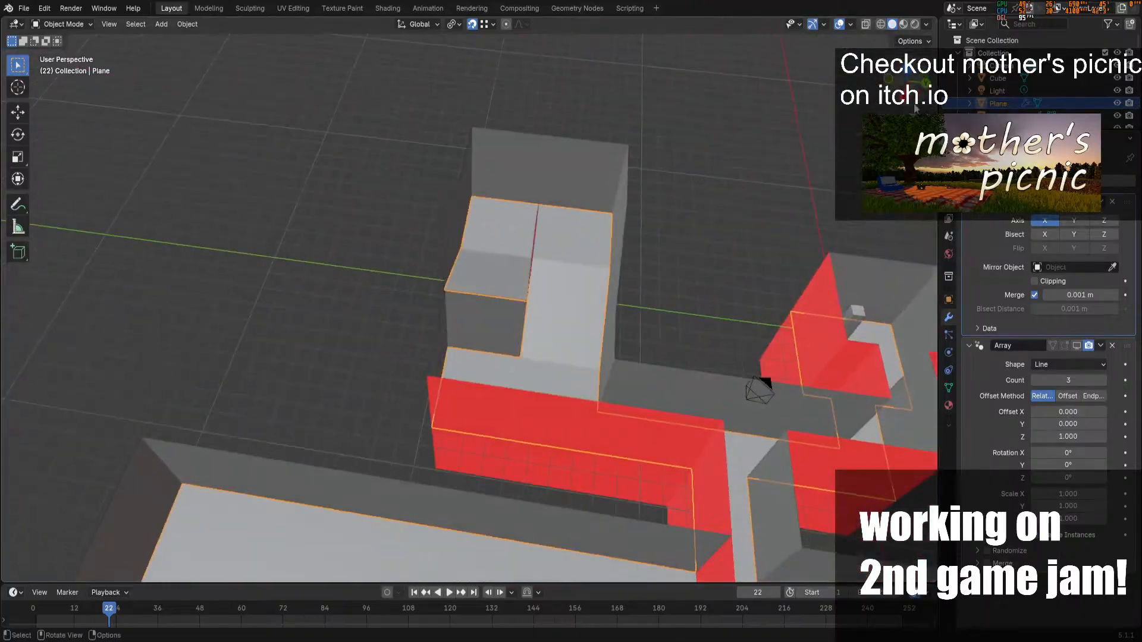
Delete the wall face under the raised floor section in the side structure from the middle-storey wall mesh
key(Tab)
scroll(505, 371, up, 5)
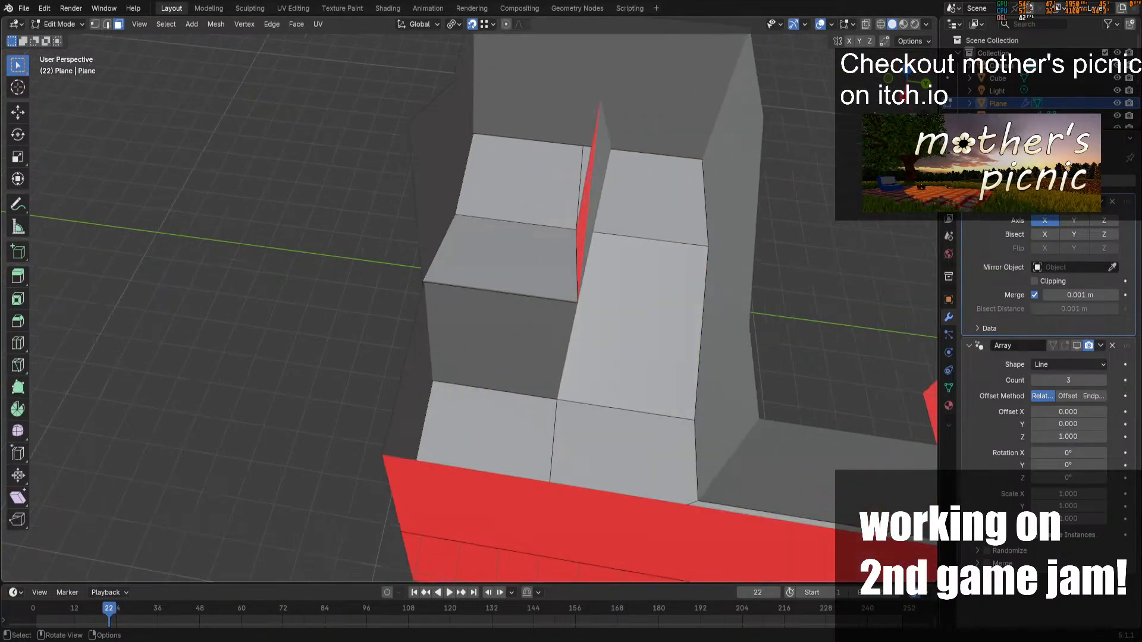
mouse_move(505, 371)
middle_down()
mouse_move(535, 333)
mouse_move(502, 362)
middle_up()
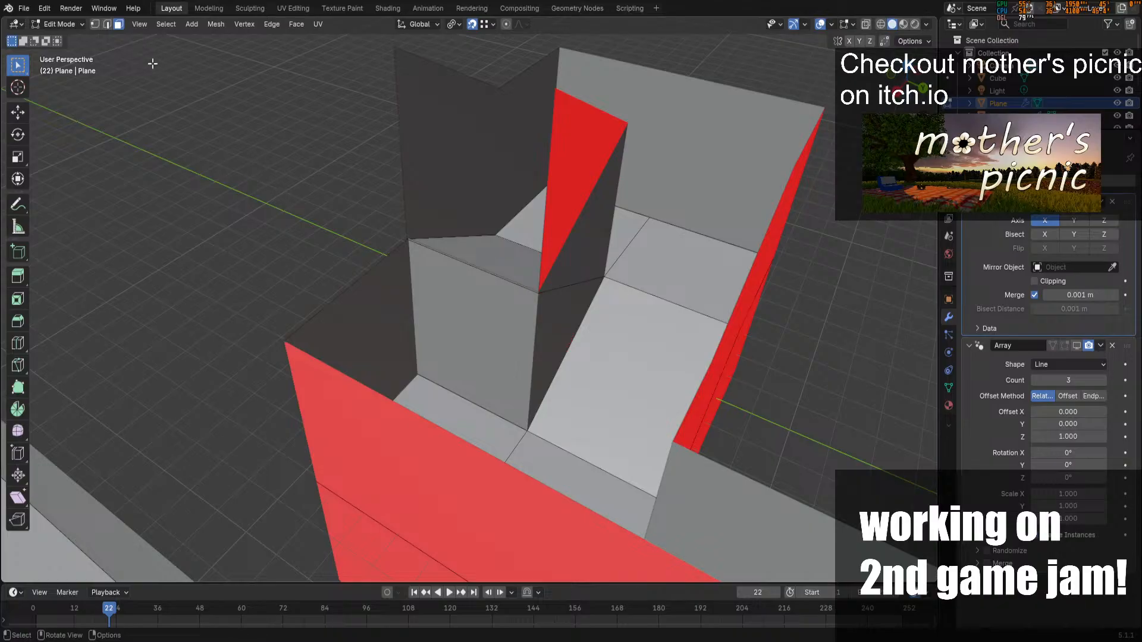
key(Tab)
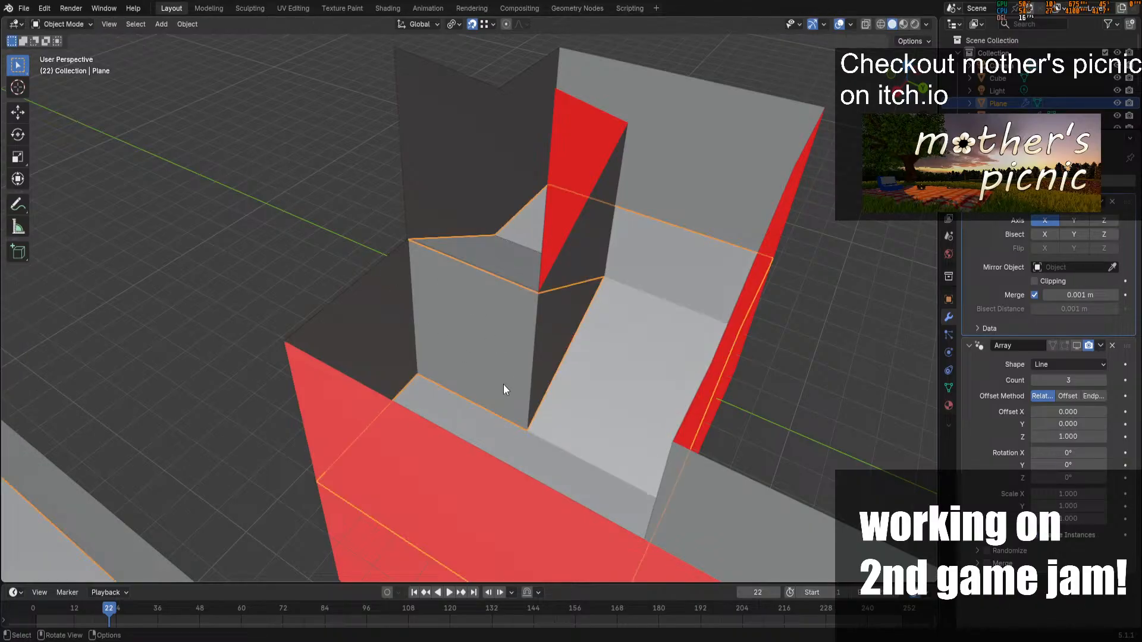
click(493, 357)
key(Tab)
click(492, 357)
key(x)
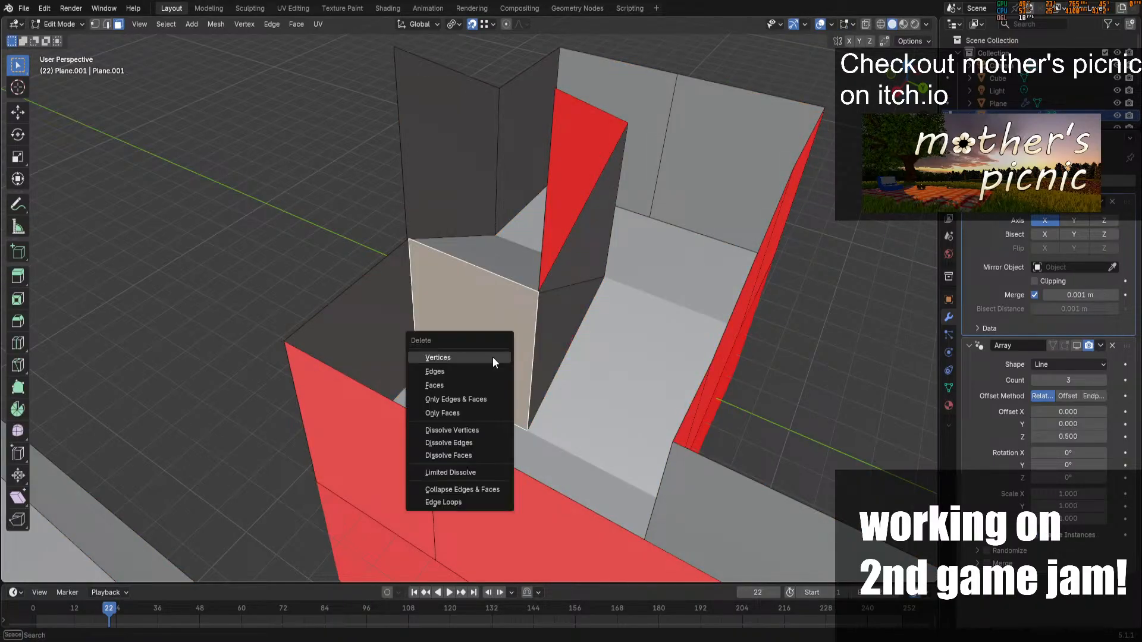
Delete the selected inner wall face beside the stairwell and return to Object Mode
click(468, 385)
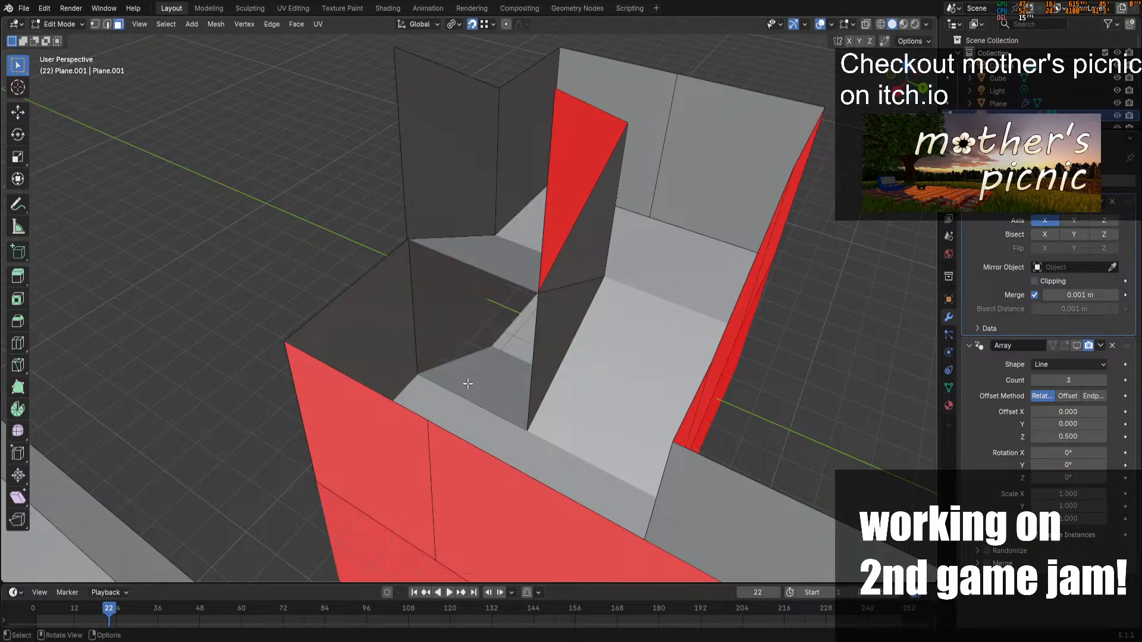
key(Tab)
middle_drag(467, 384, 821, 139)
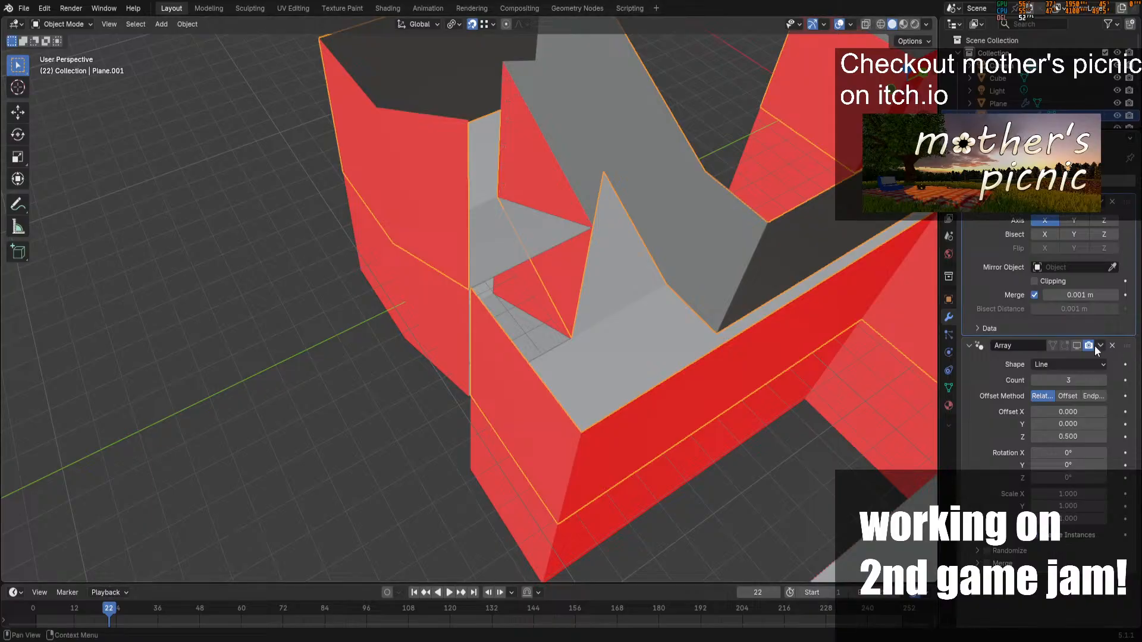
Turn on viewport display of the Array modifier on the stairwell wall object
click(1078, 345)
middle_drag(571, 238, 799, 266)
scroll(799, 265, down, 5)
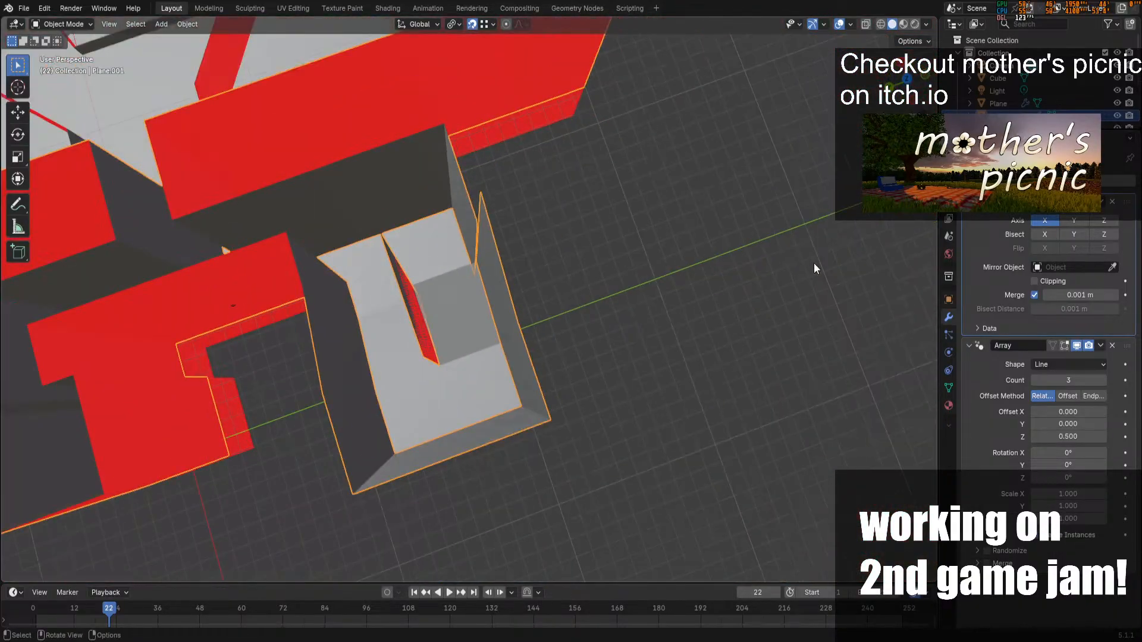
drag(907, 82, 952, 81)
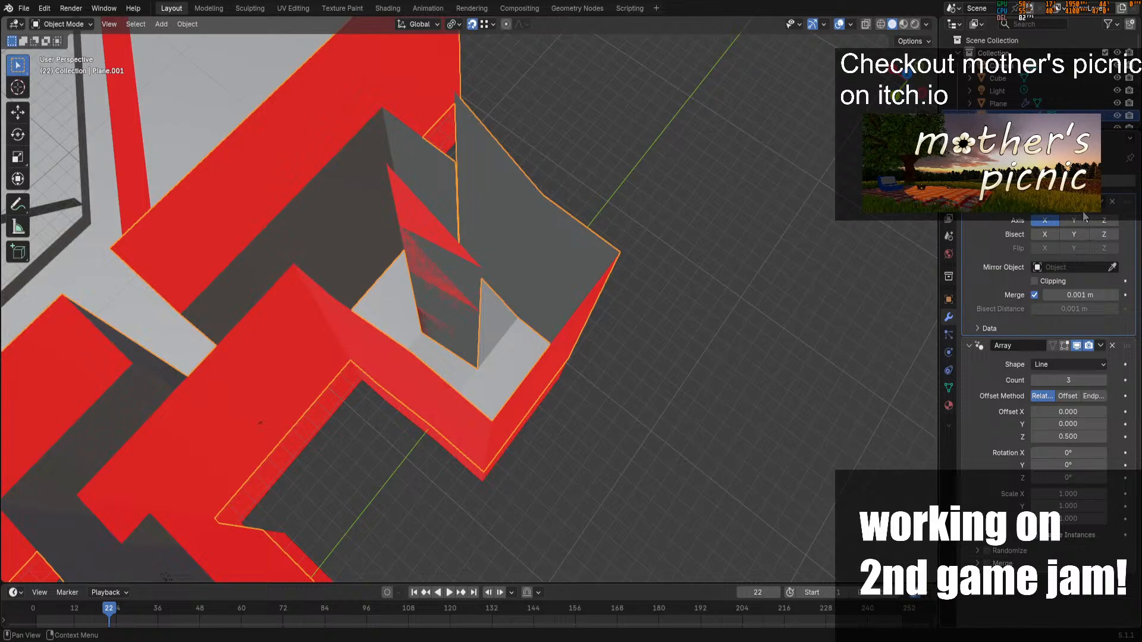
Enable Edit Mode display for the floor object's Array modifier and save the file
click(494, 375)
click(1063, 345)
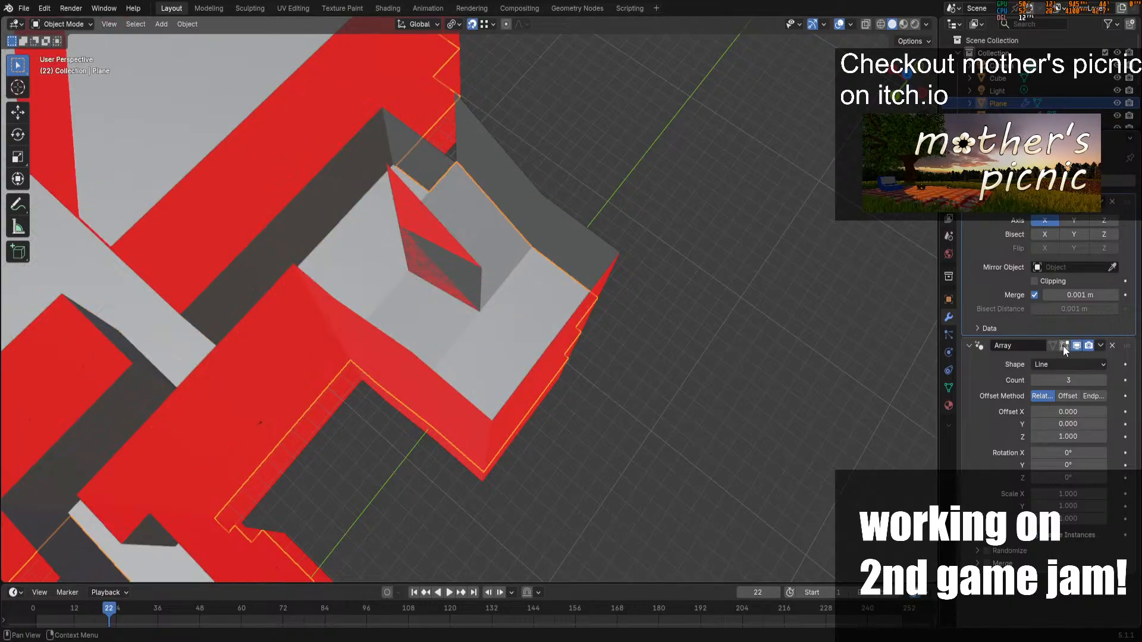
click(755, 339)
middle_drag(684, 337, 655, 297)
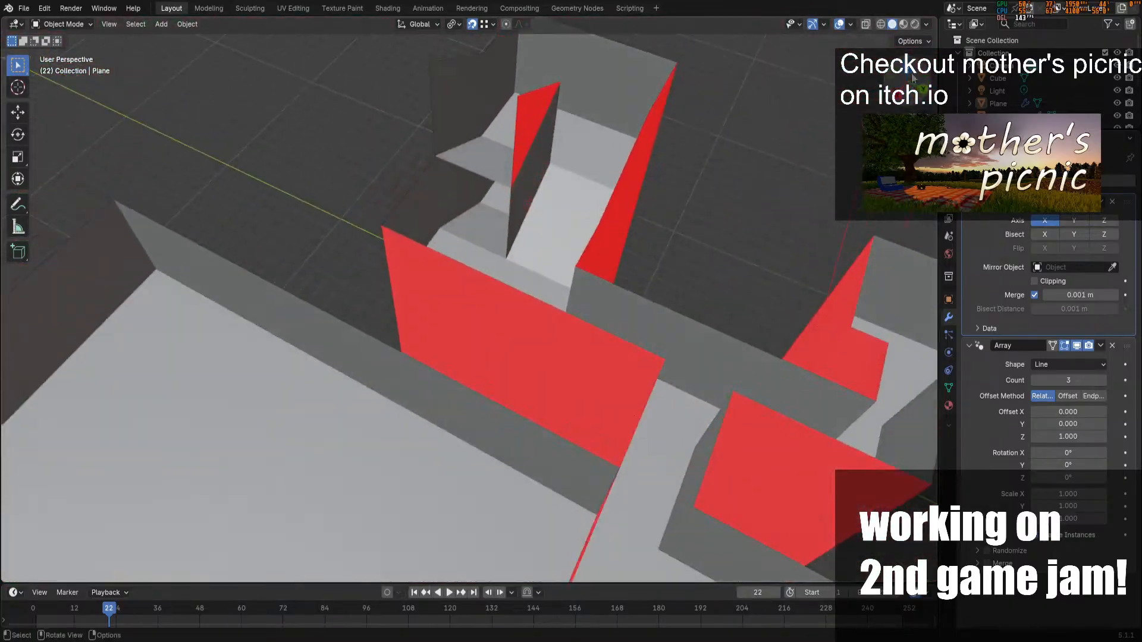
key(ctrl+s)
Reveal all hidden objects of the building
middle_drag(885, 219, 586, 177)
scroll(825, 258, down, 5)
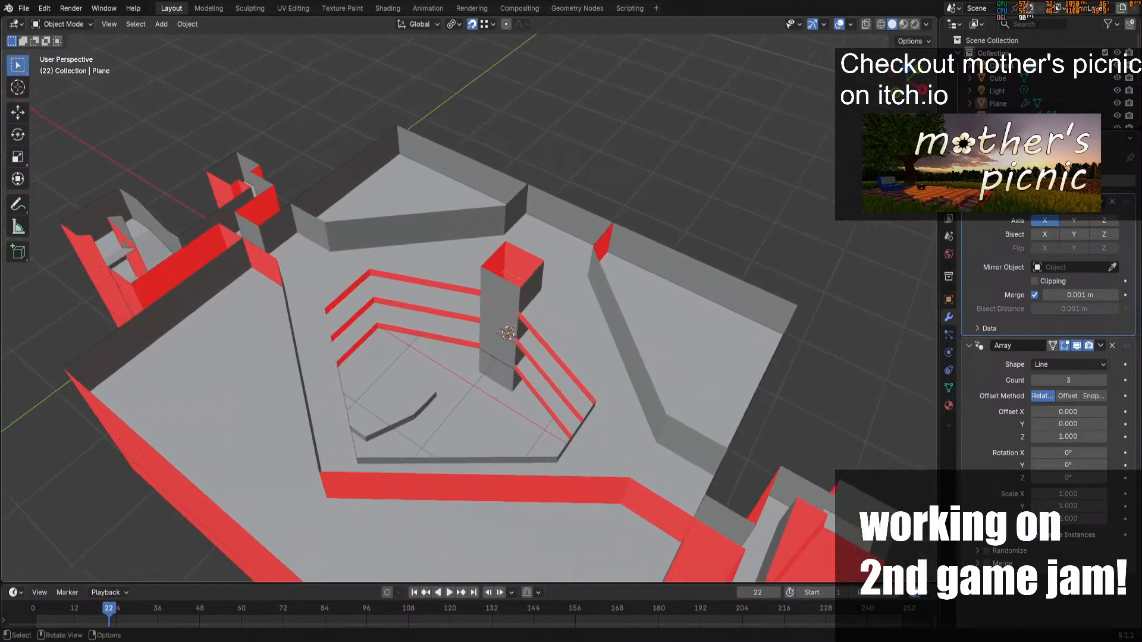
key(alt+h)
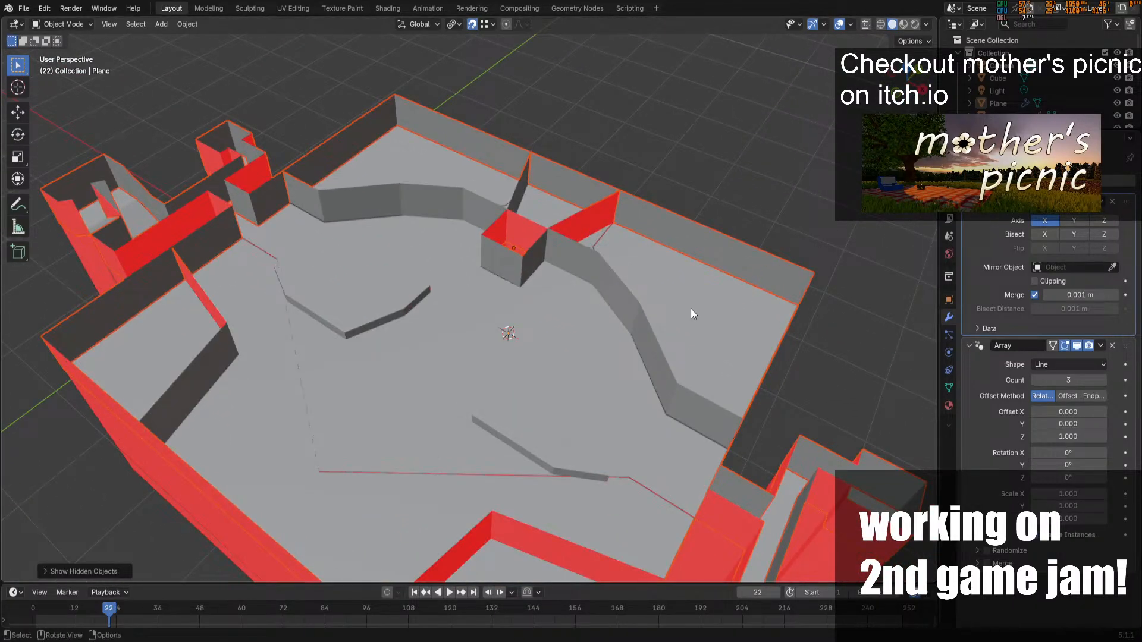
Delete the separate angled ledge piece standing in the middle of the top floor, including all its linked faces
click(595, 351)
key(Tab)
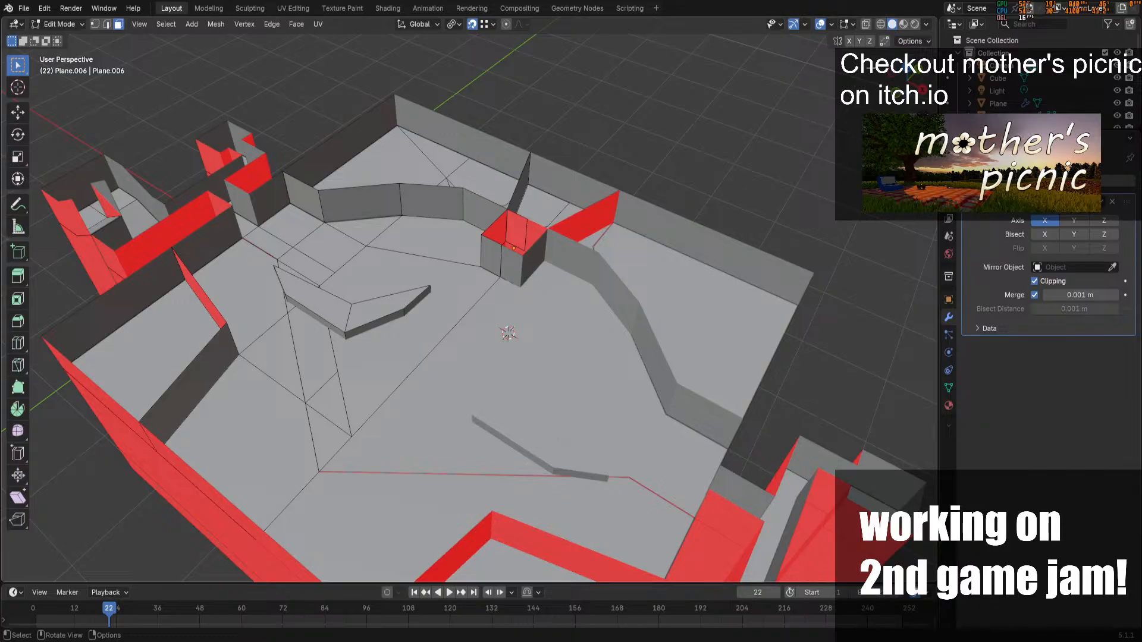
middle_drag(616, 341, 653, 333)
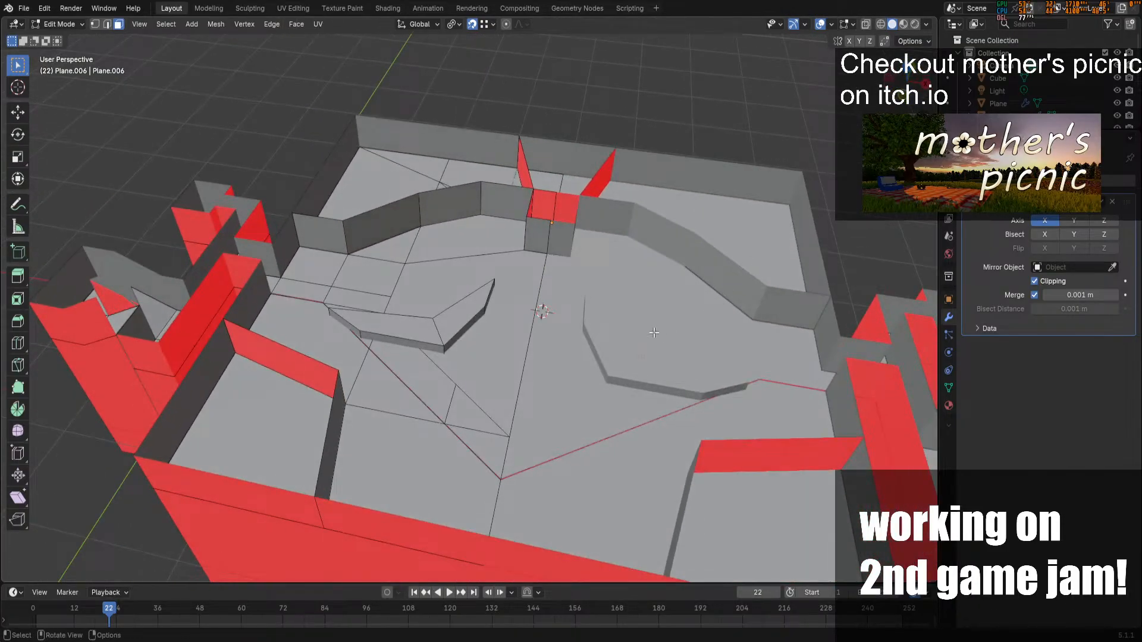
click(450, 313)
key(ctrl+l)
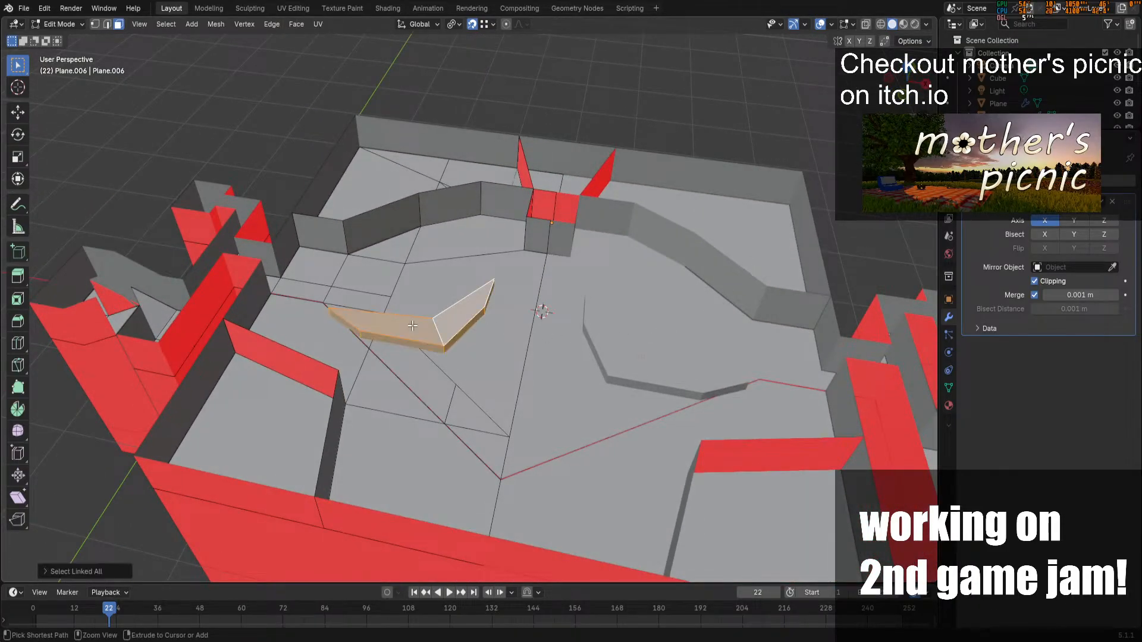
key(x)
click(412, 326)
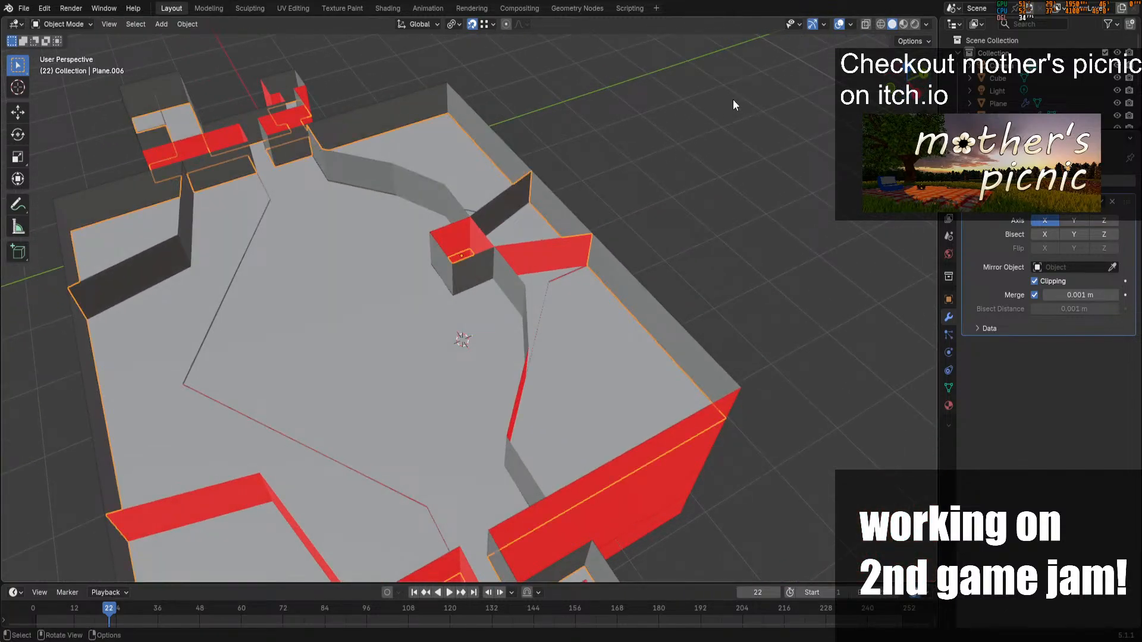
middle_drag(733, 104, 619, 227)
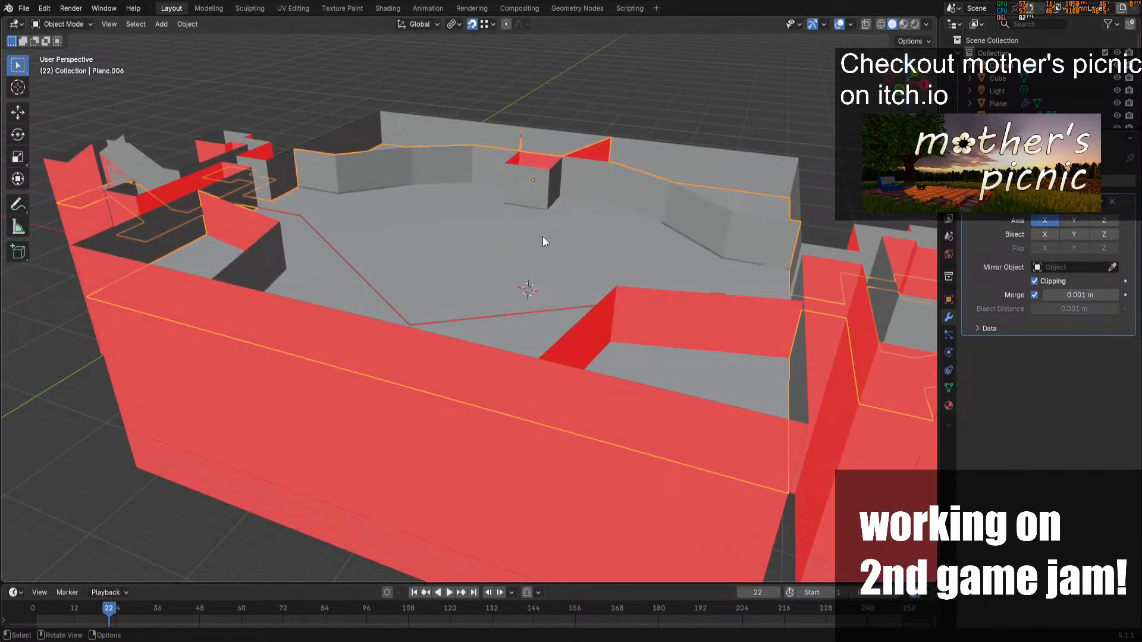
Delete the large central floor face of the top storey to open it onto the floors below
key(Tab)
scroll(540, 255, up, 2)
middle_drag(540, 256, 474, 296)
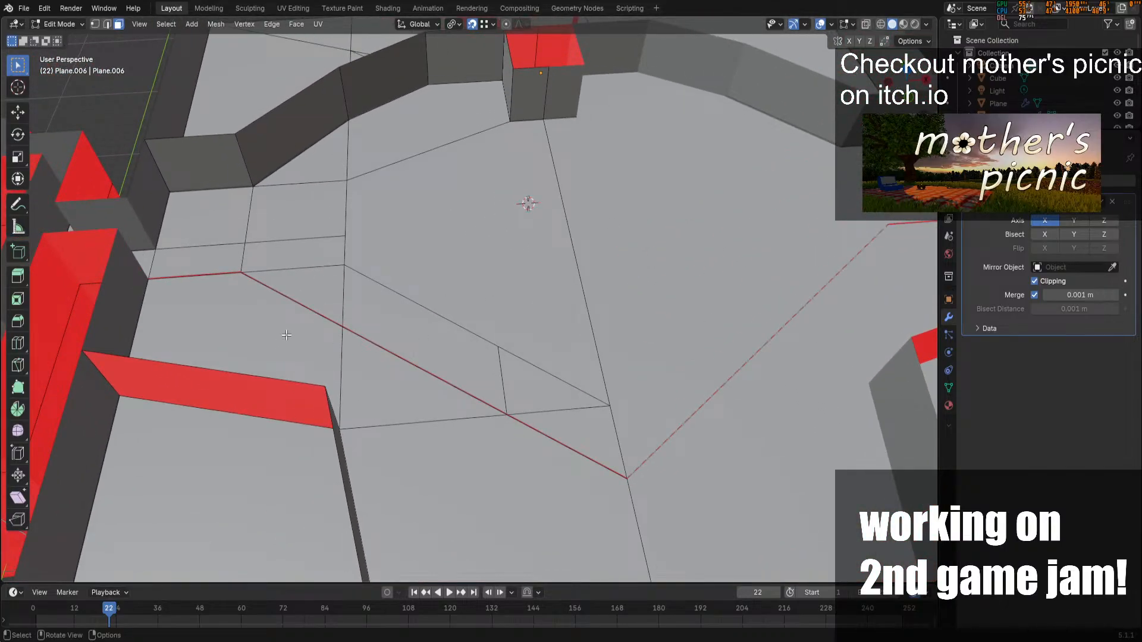
click(391, 251)
key(x)
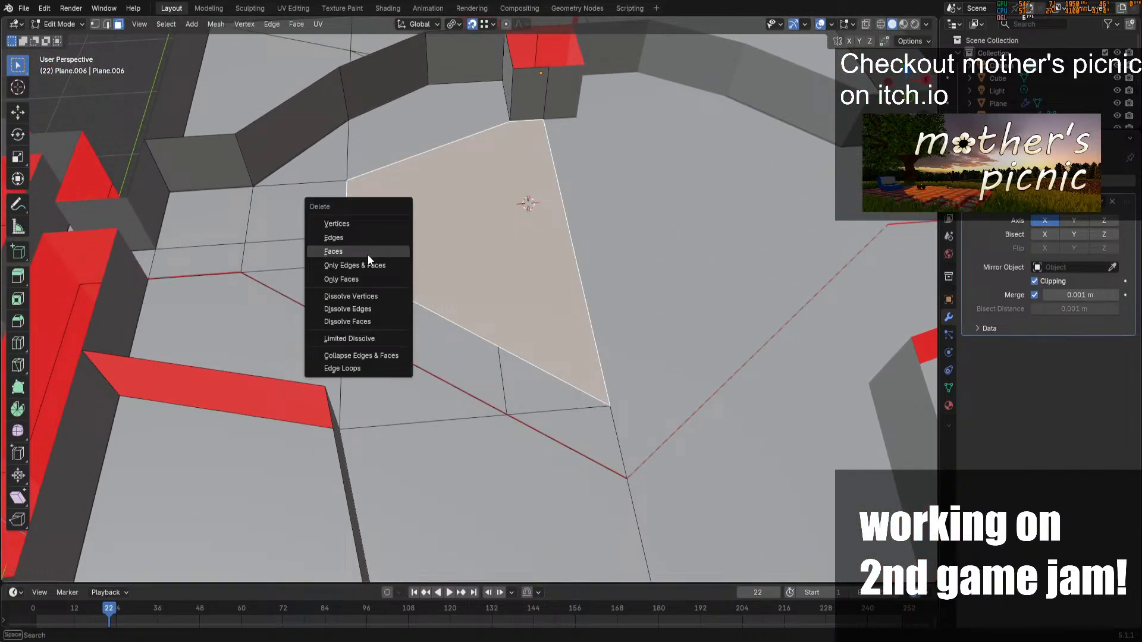
click(367, 255)
key(ctrl+z)
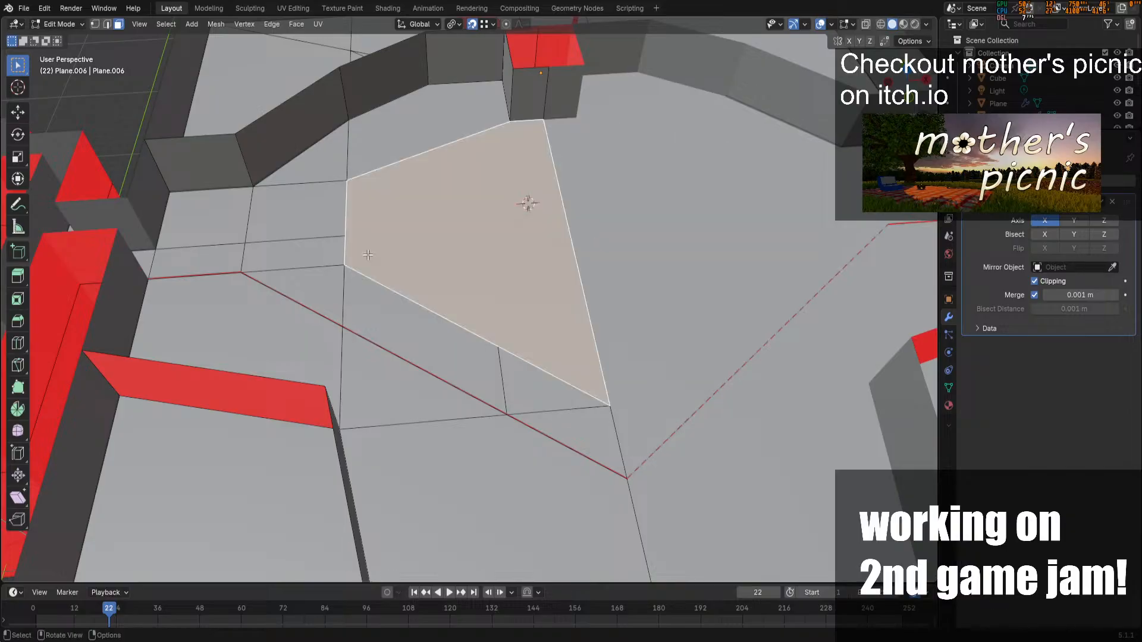
key(x)
click(367, 255)
Extrude the edges around the top floor's central opening 0.1 m along Z as a rim, and save the file
click(380, 288)
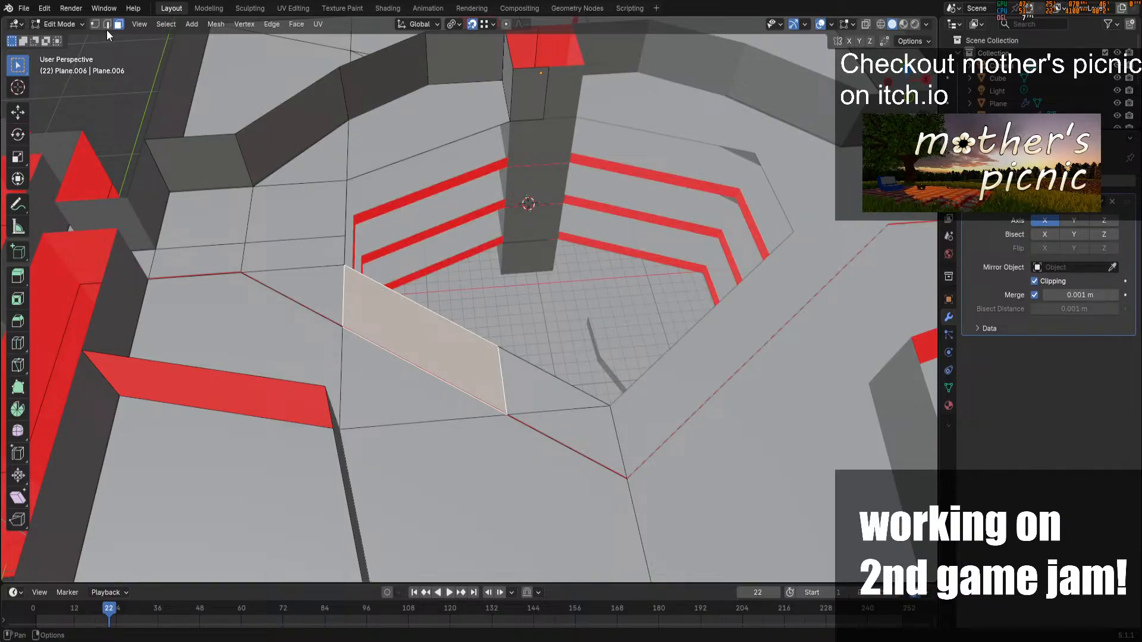
alt+click(402, 302)
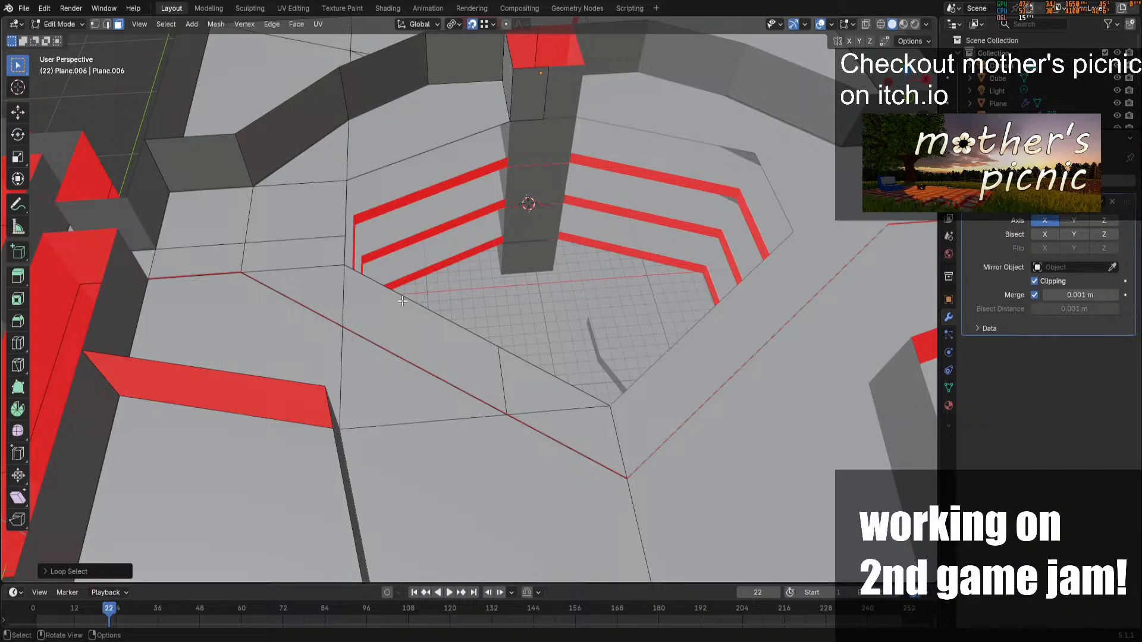
click(407, 301)
alt+click(408, 301)
click(106, 25)
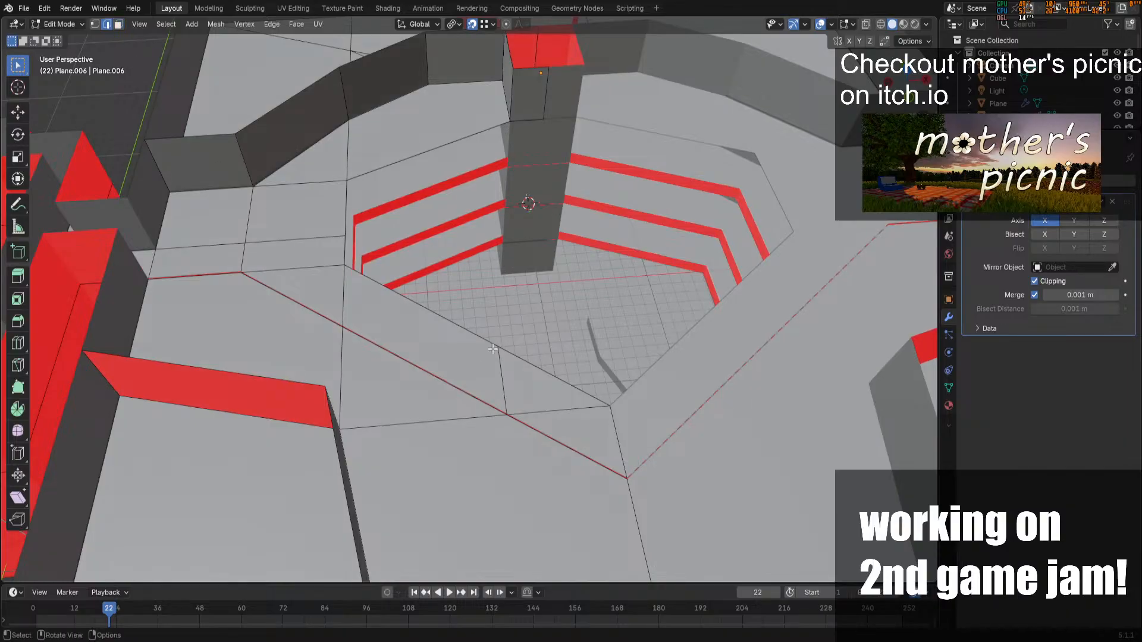
alt+click(511, 354)
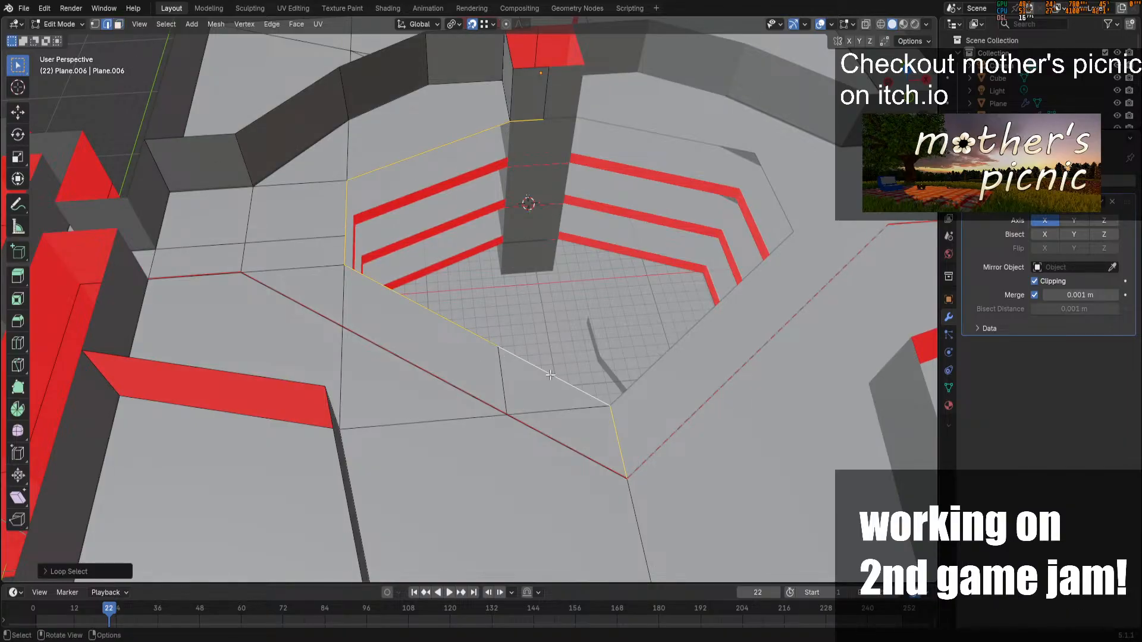
ctrl+click(455, 143)
text(e)
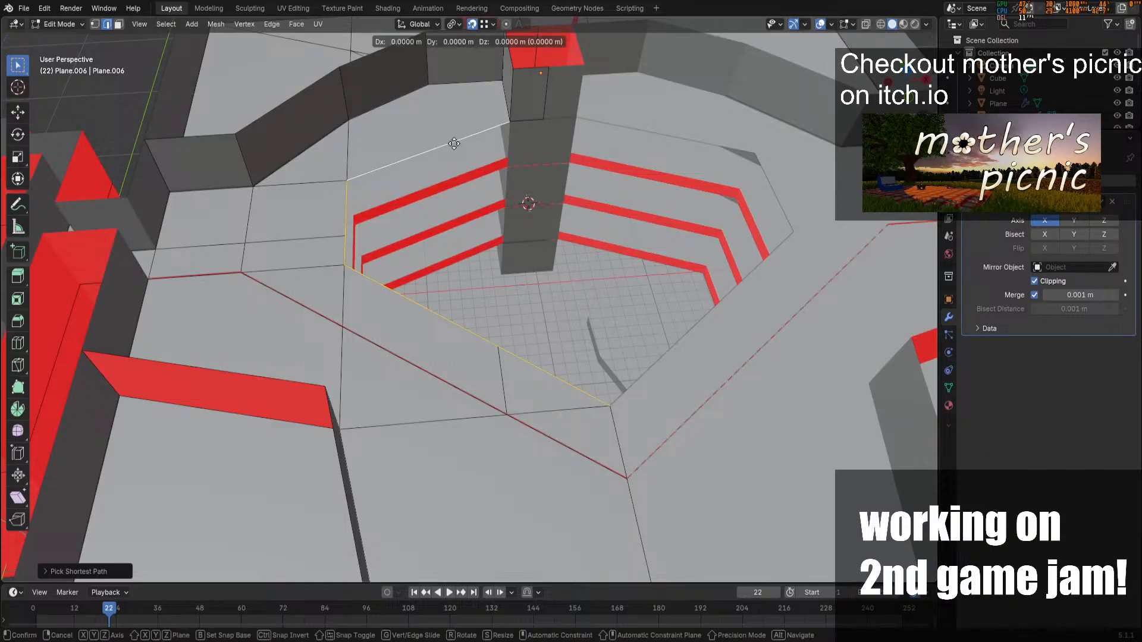
text(z0.1)
key(Return)
key(Tab)
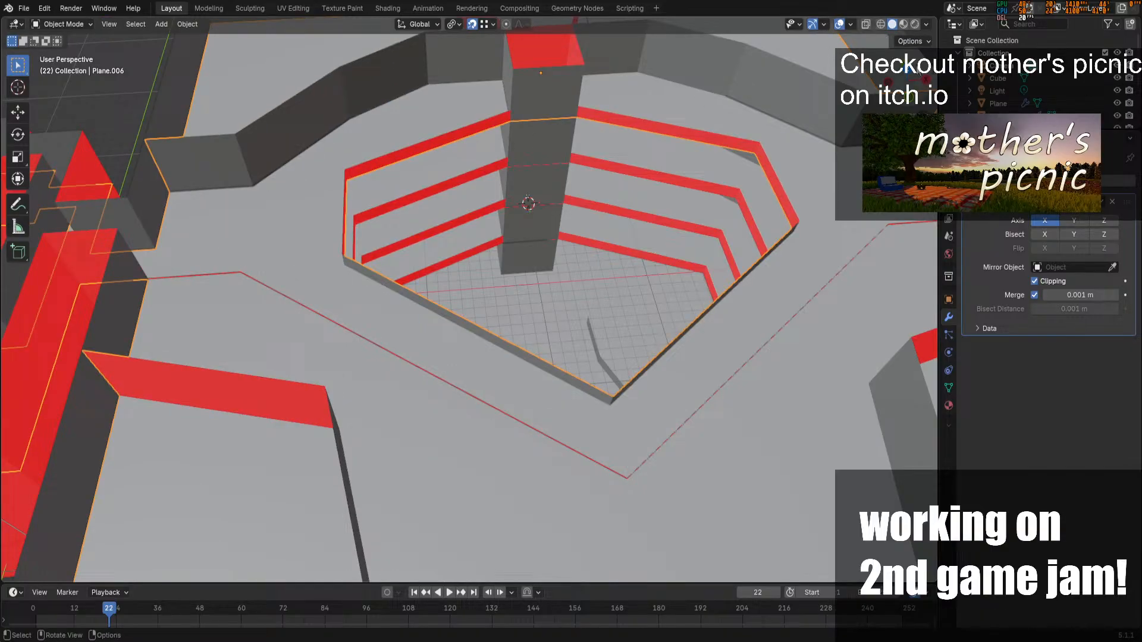
middle_drag(453, 282, 460, 227)
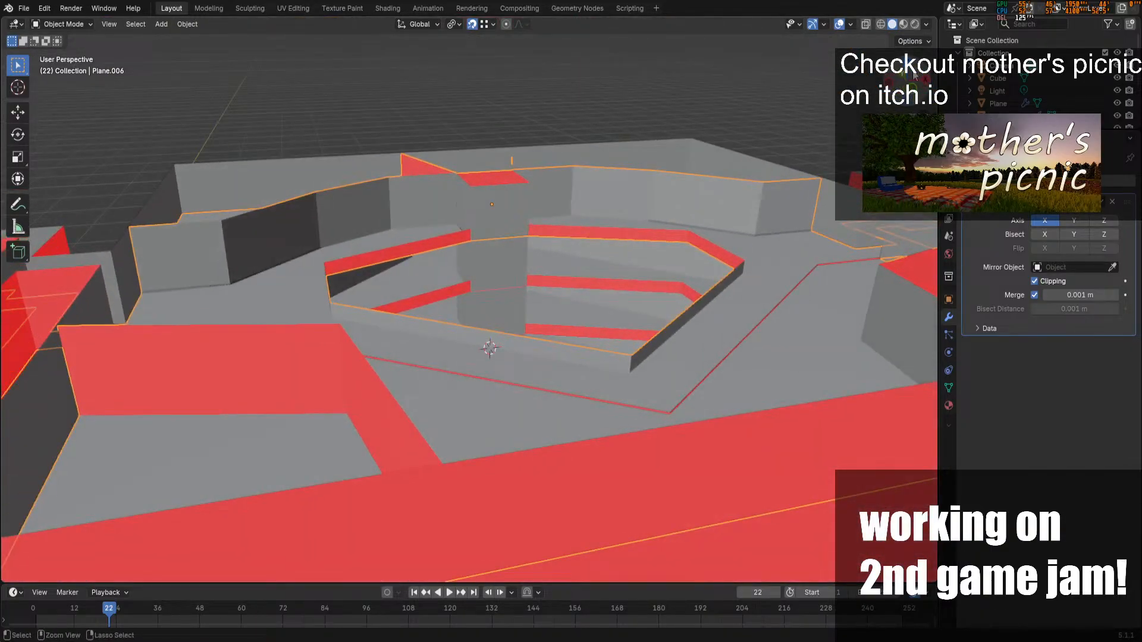
key(ctrl+s)
Delete the two partition wall faces that enclose the corner room on the top floor
middle_drag(916, 72, 794, 333)
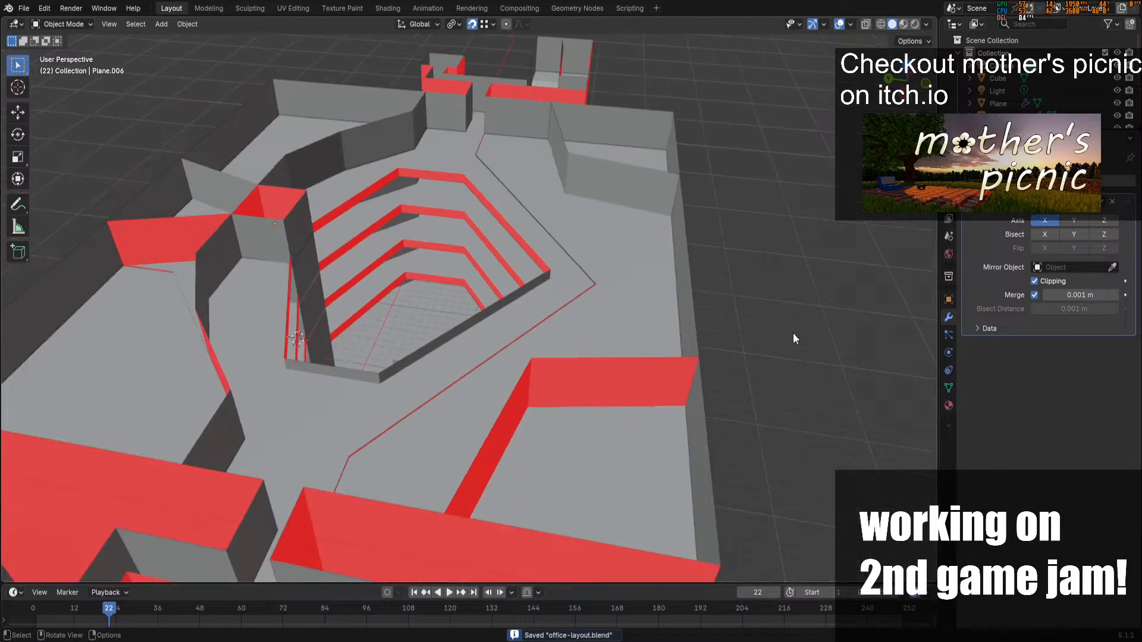
scroll(794, 333, down, 3)
click(551, 360)
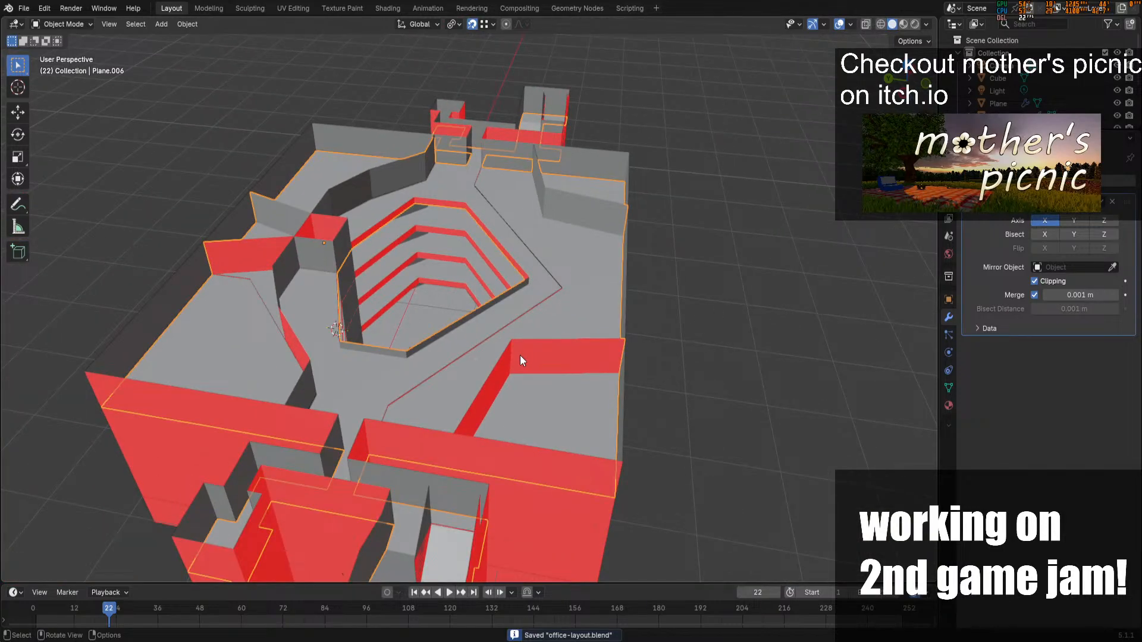
key(Tab)
click(121, 26)
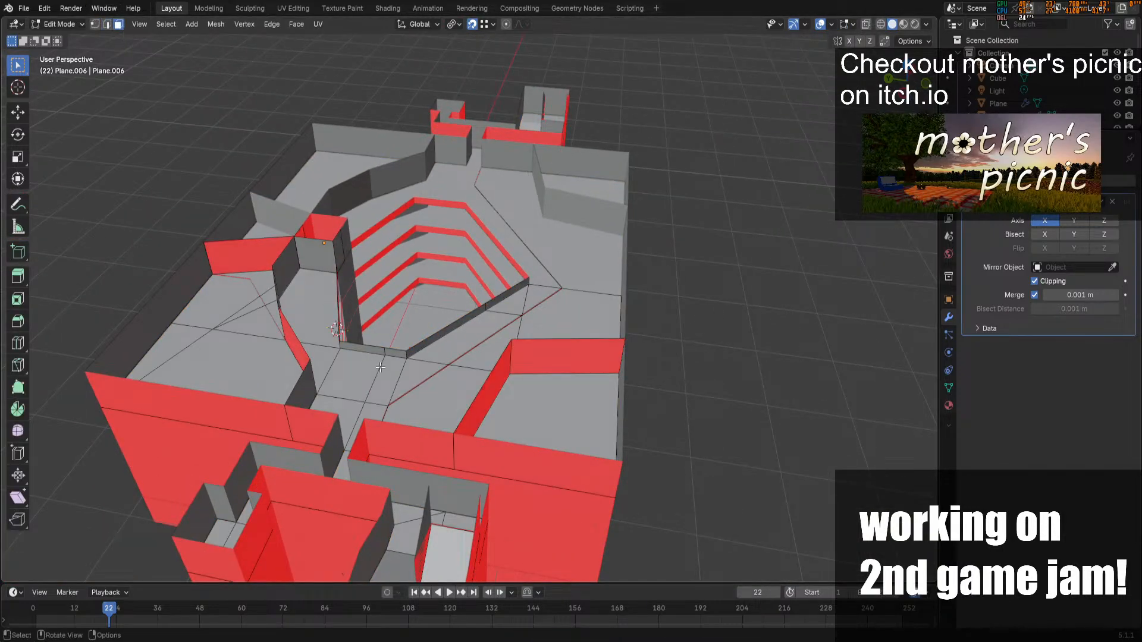
click(496, 392)
shift+click(544, 360)
key(x)
click(544, 373)
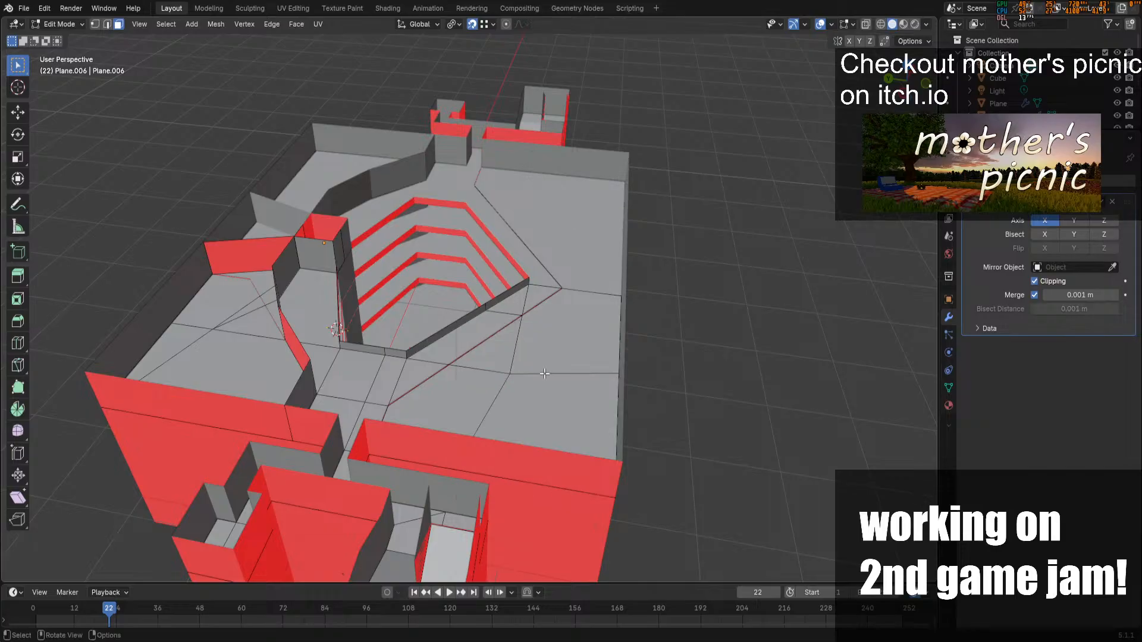
Delete the curved run of partition wall faces between the side entrance and the central pillar, and save the file
drag(911, 73, 780, 89)
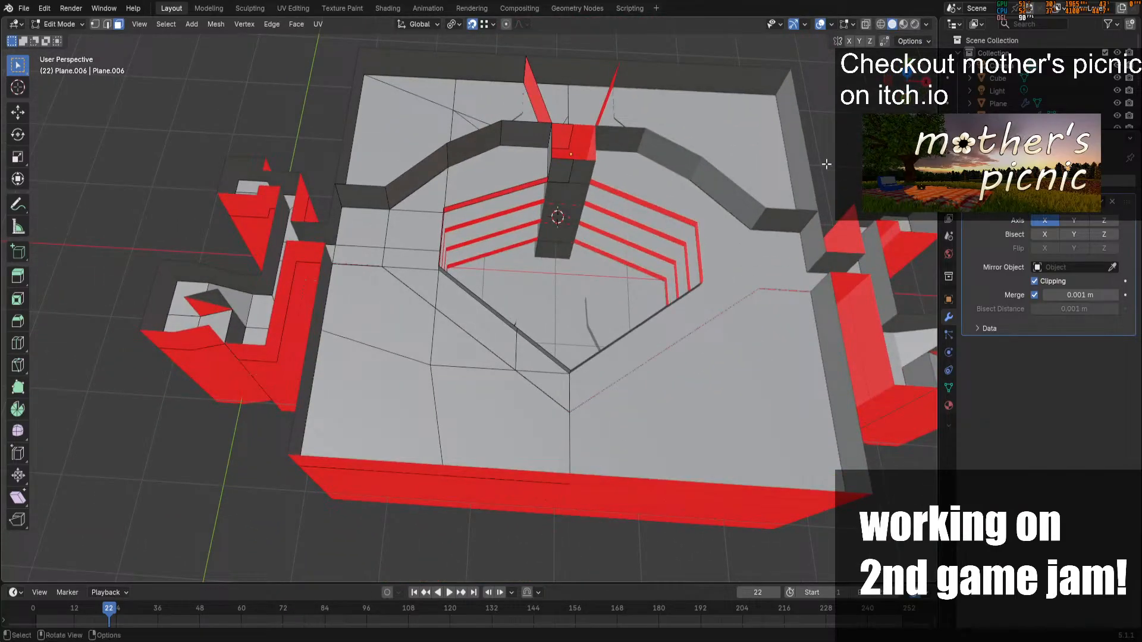
scroll(275, 278, down, 2)
click(338, 298)
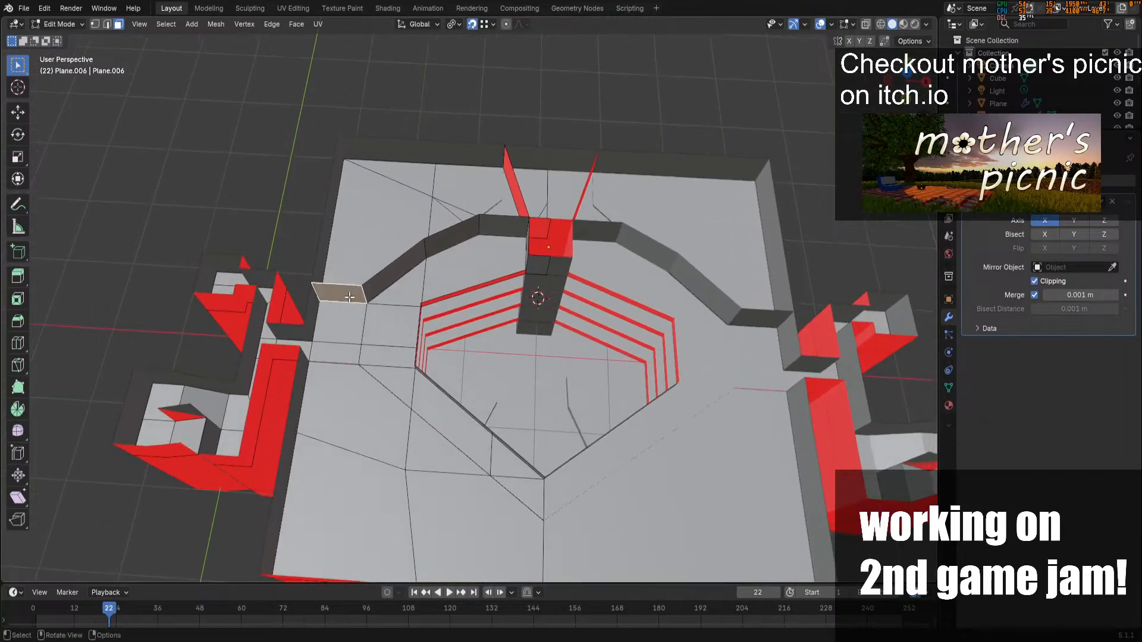
ctrl+click(515, 217)
key(x)
click(516, 222)
key(Tab)
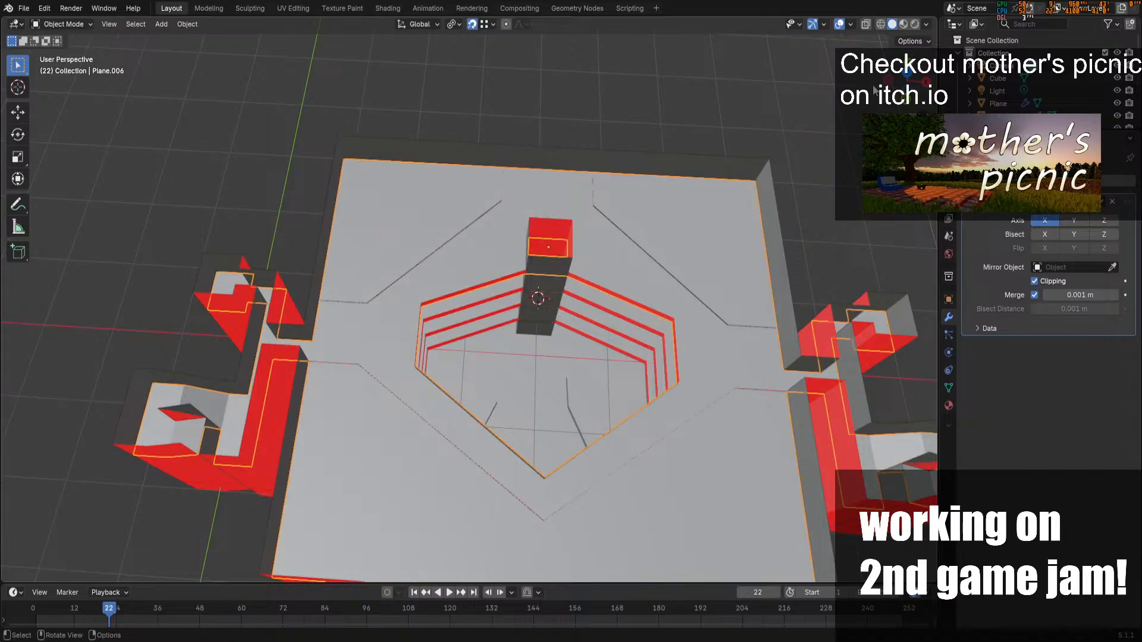
middle_drag(516, 221, 601, 348)
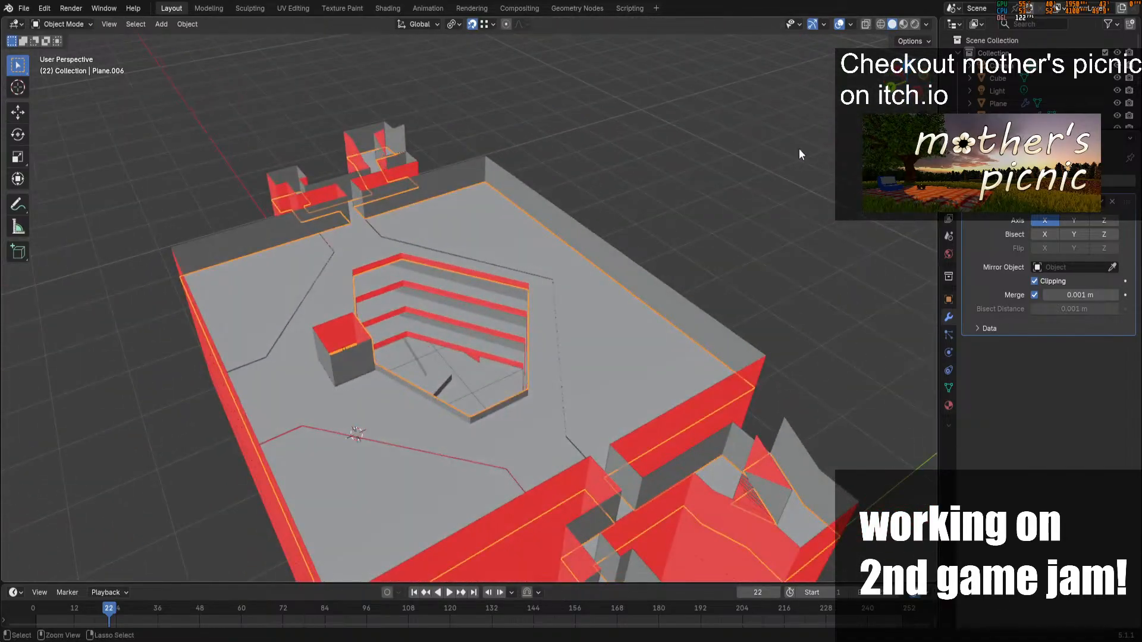
key(ctrl+s)
Hide the outer wall object surrounding the top floor
click(708, 334)
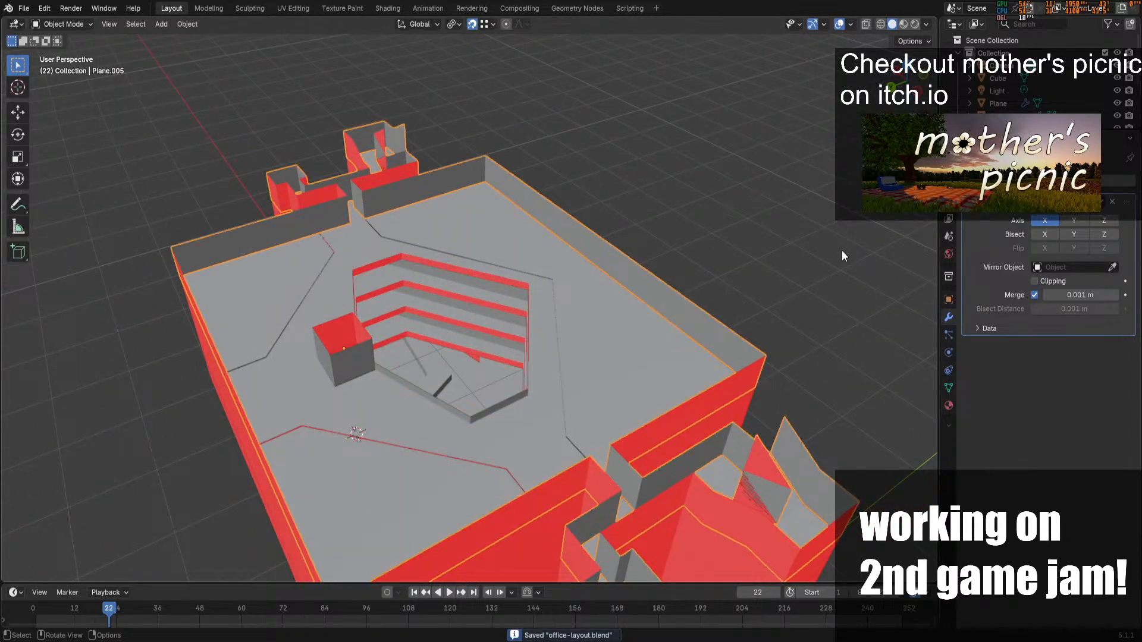
drag(896, 95, 717, 67)
key(h)
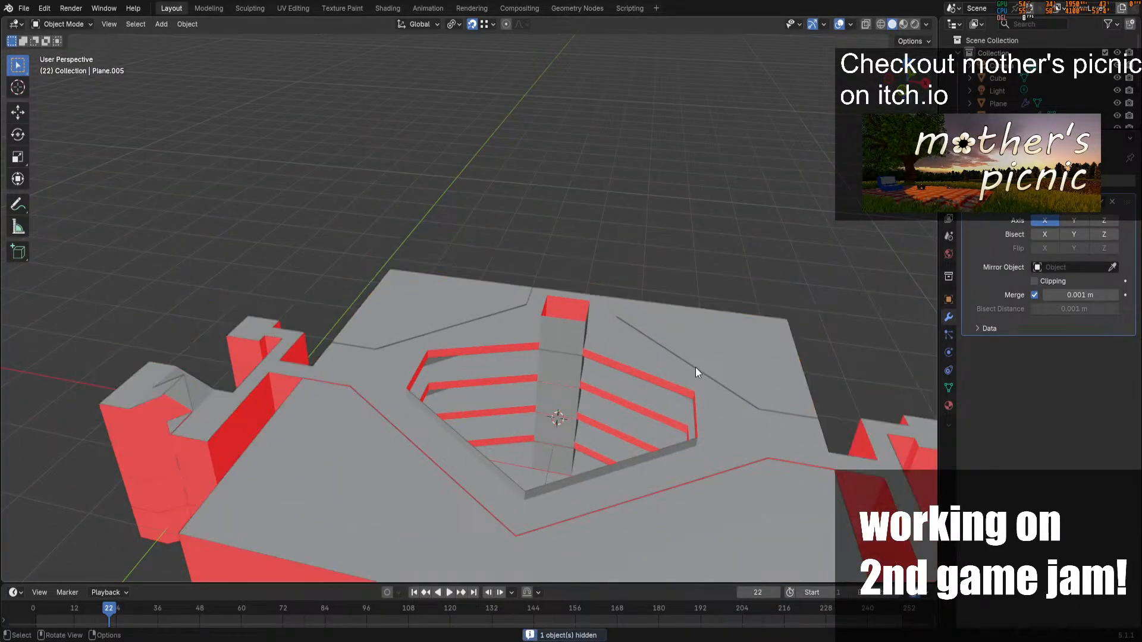
click(742, 414)
drag(908, 80, 912, 103)
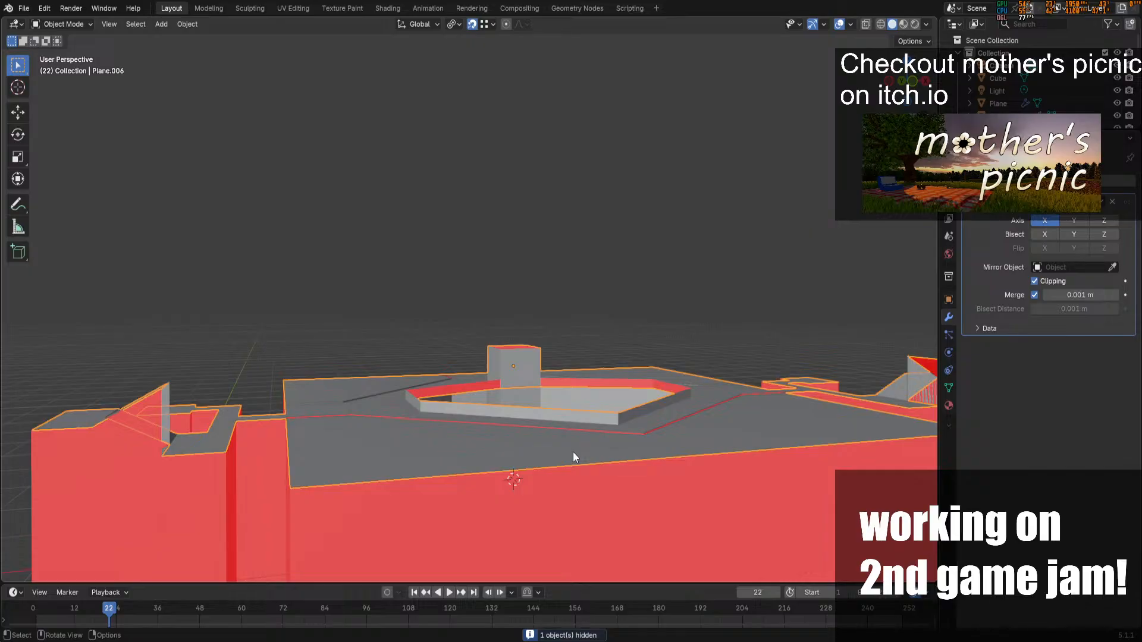
key(g)
key(z)
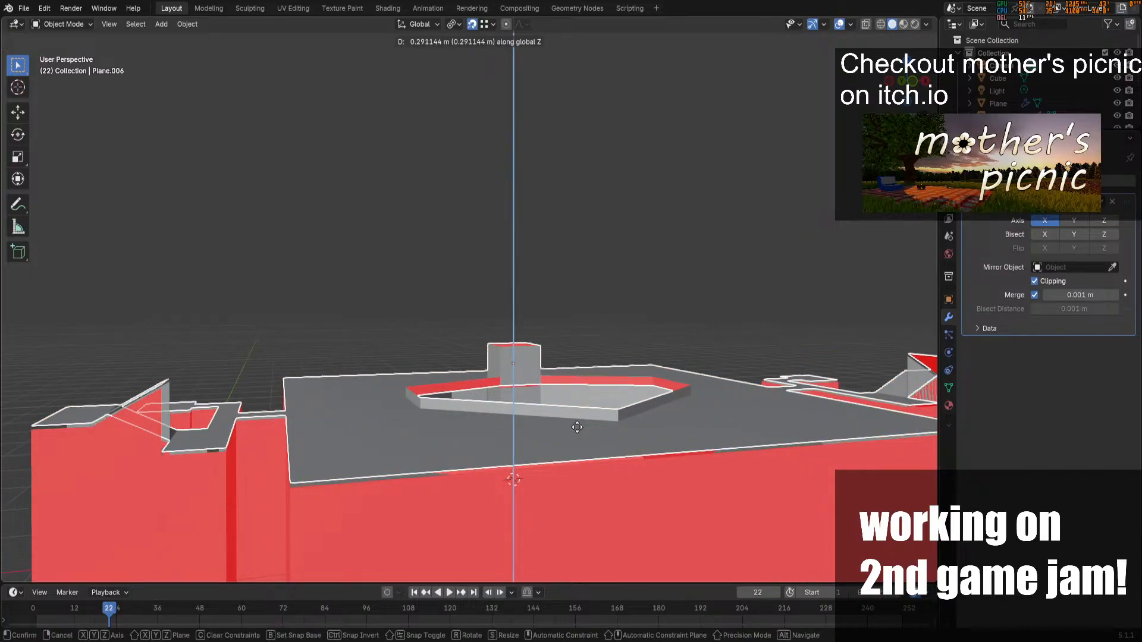
click(577, 427)
Hide the top floor slab object to expose the partition walls of the floor below
middle_drag(577, 427, 872, 264)
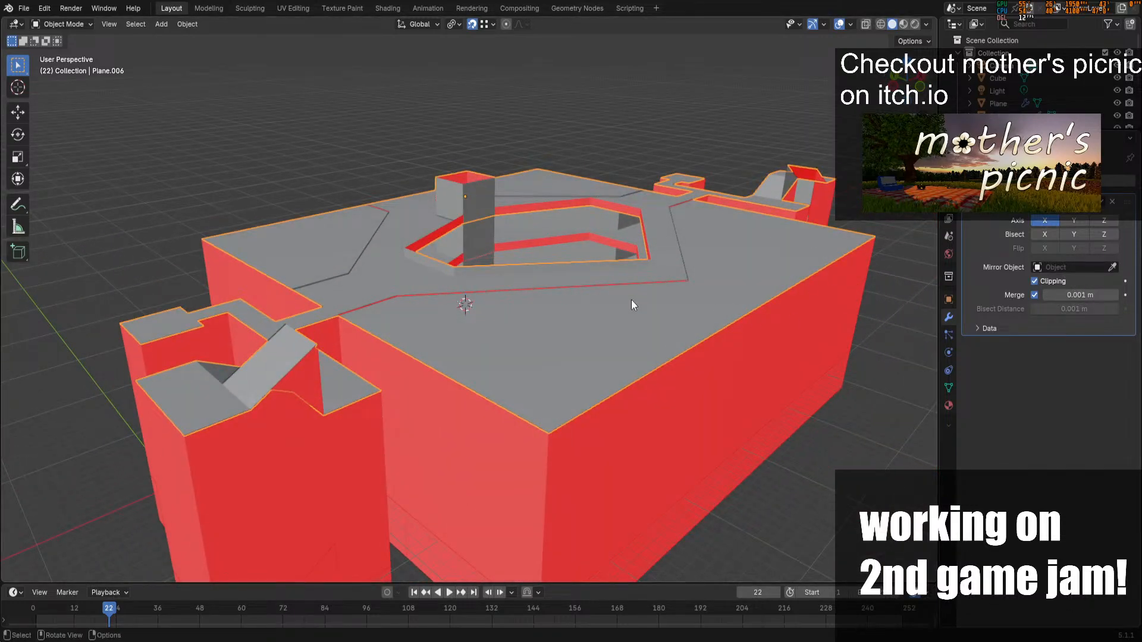
scroll(484, 452, down, 3)
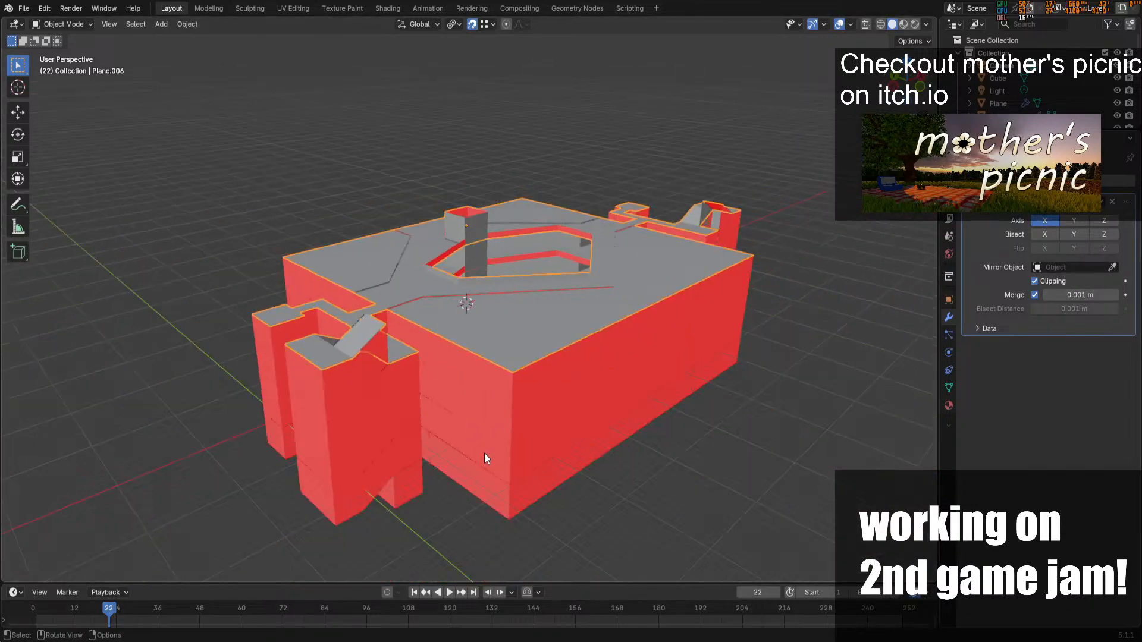
click(518, 423)
click(354, 345)
key(h)
middle_drag(398, 352, 140, 306)
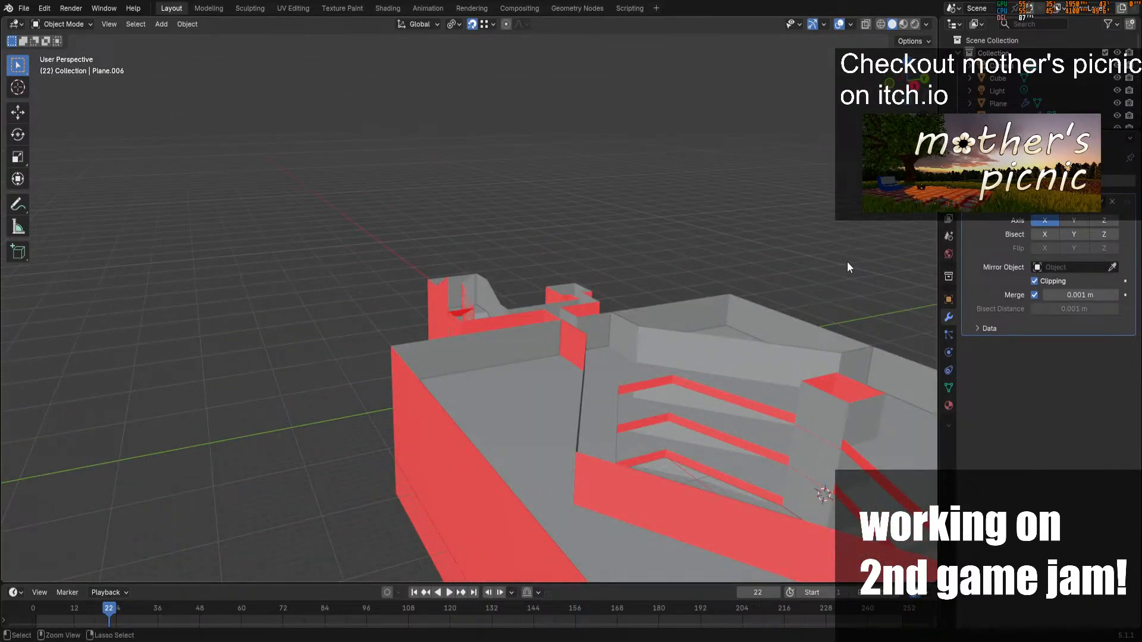
Select the arrayed floor object beneath the hidden slab and open its mesh for editing
ctrl+middle_drag(847, 262, 823, 365)
middle_drag(908, 93, 935, 76)
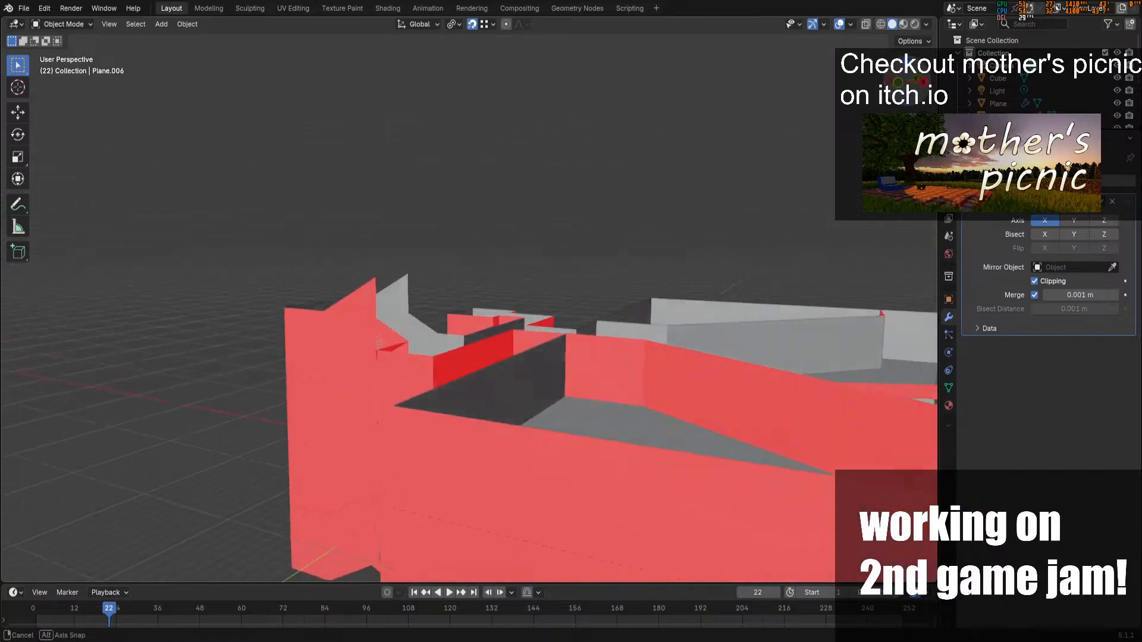
mouse_move(935, 76)
mouse_down()
mouse_move(862, 62)
mouse_move(927, 100)
mouse_move(934, 133)
mouse_move(916, 84)
mouse_up()
click(707, 374)
key(Tab)
key(Tab)
key(Tab)
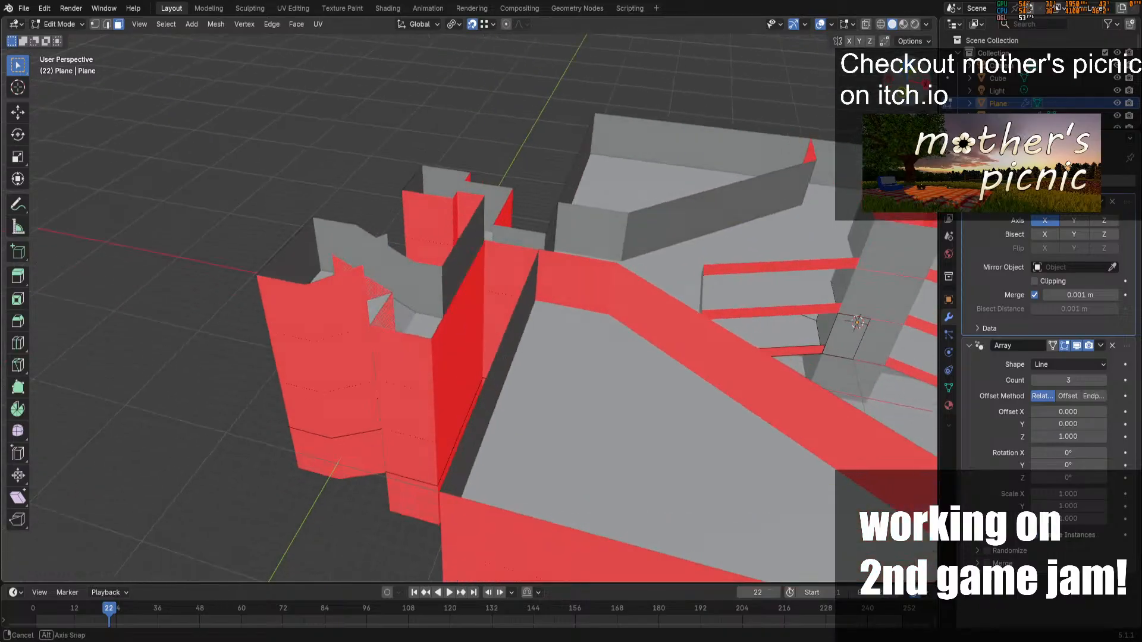
key(KP_0)
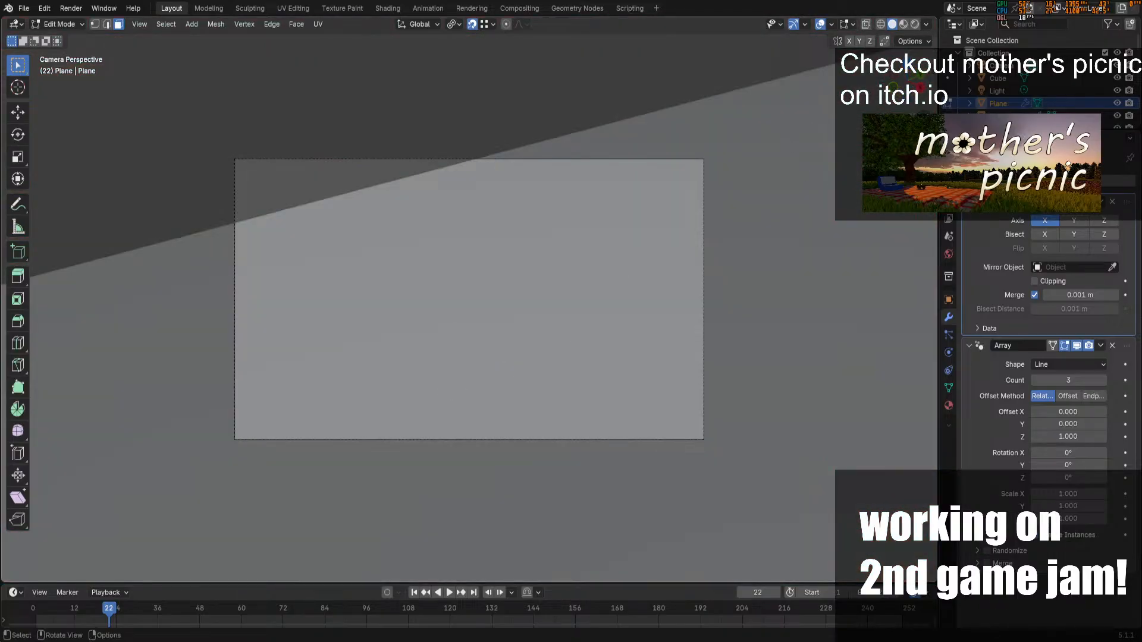
key(Tab)
middle_drag(654, 357, 707, 368)
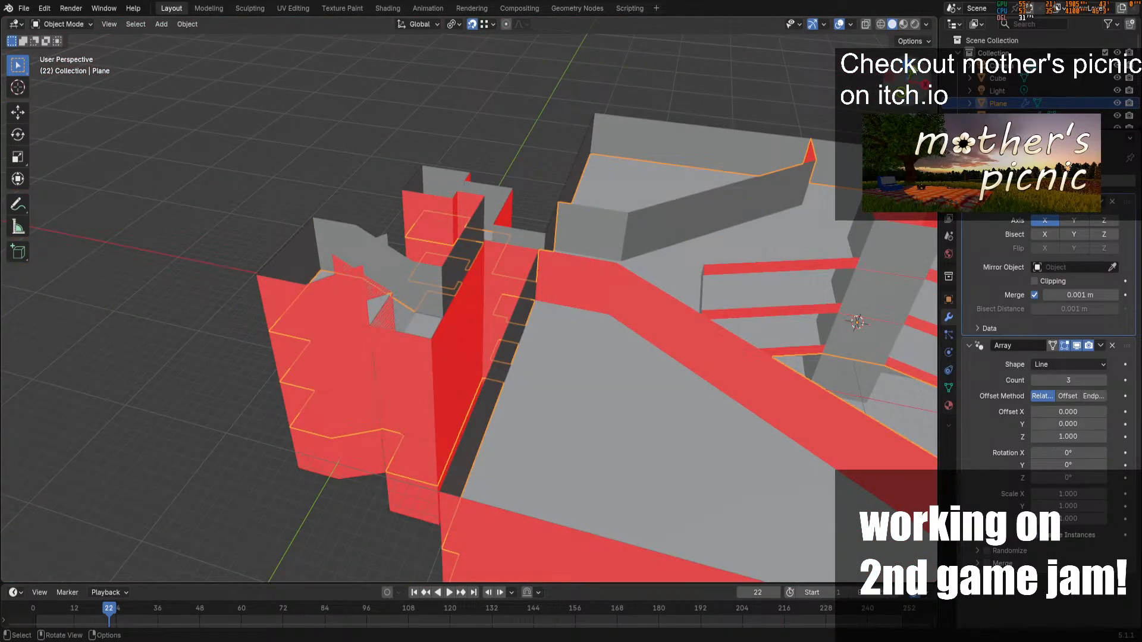
middle_drag(665, 321, 764, 331)
key(Tab)
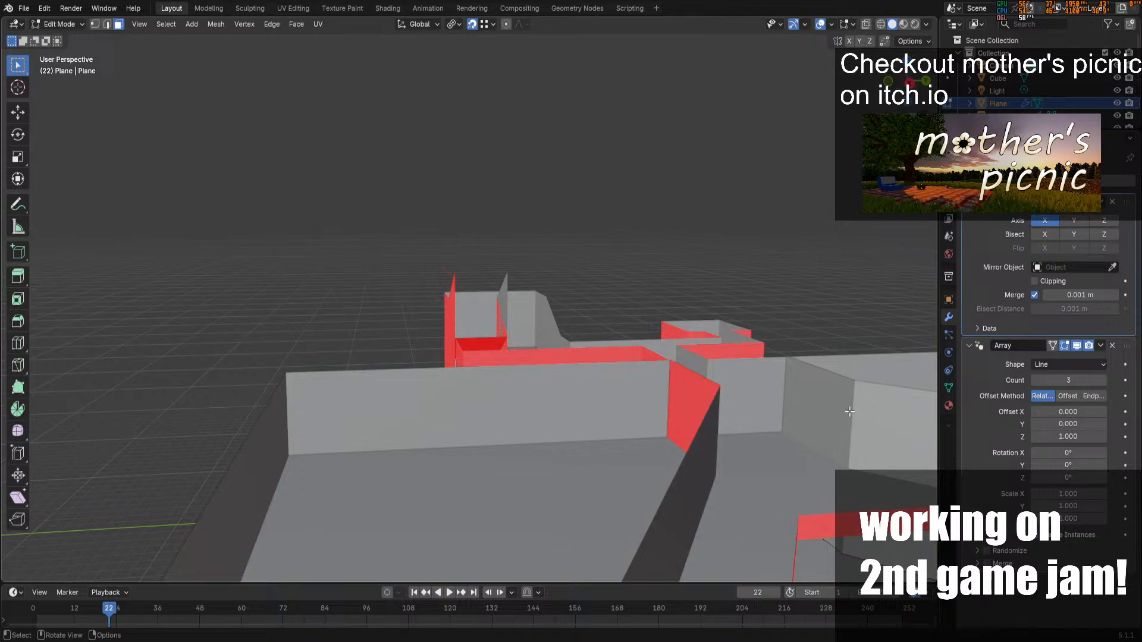
Switch to edge selection and, using X-ray, select the edge loop along the top of the lower floor's partition wall
key(shift+grave)
key(w)
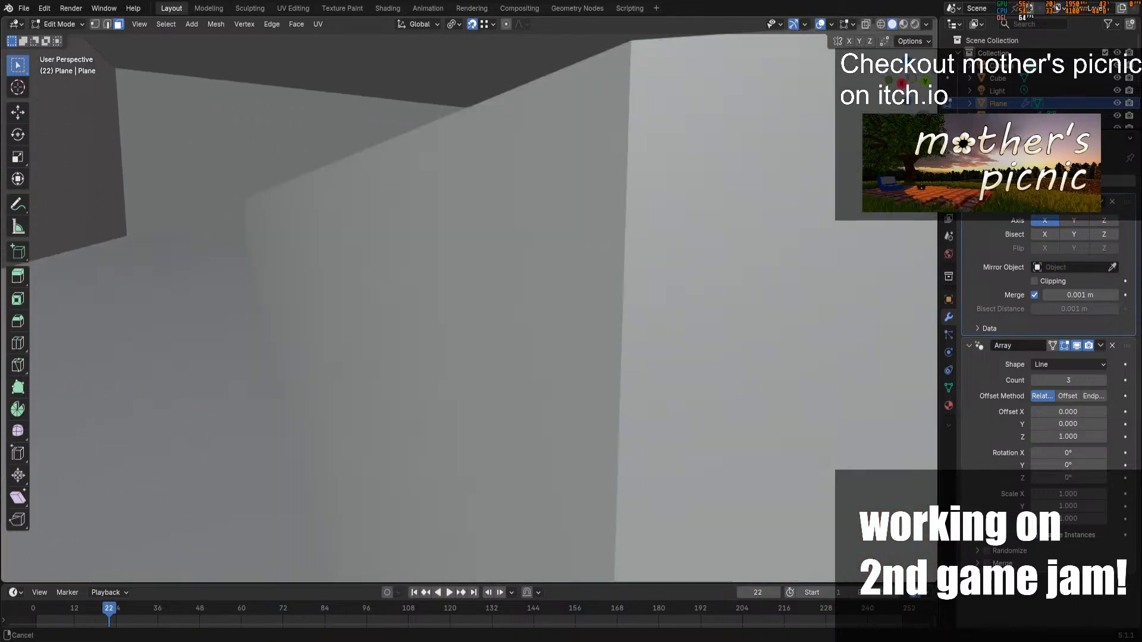
key(s)
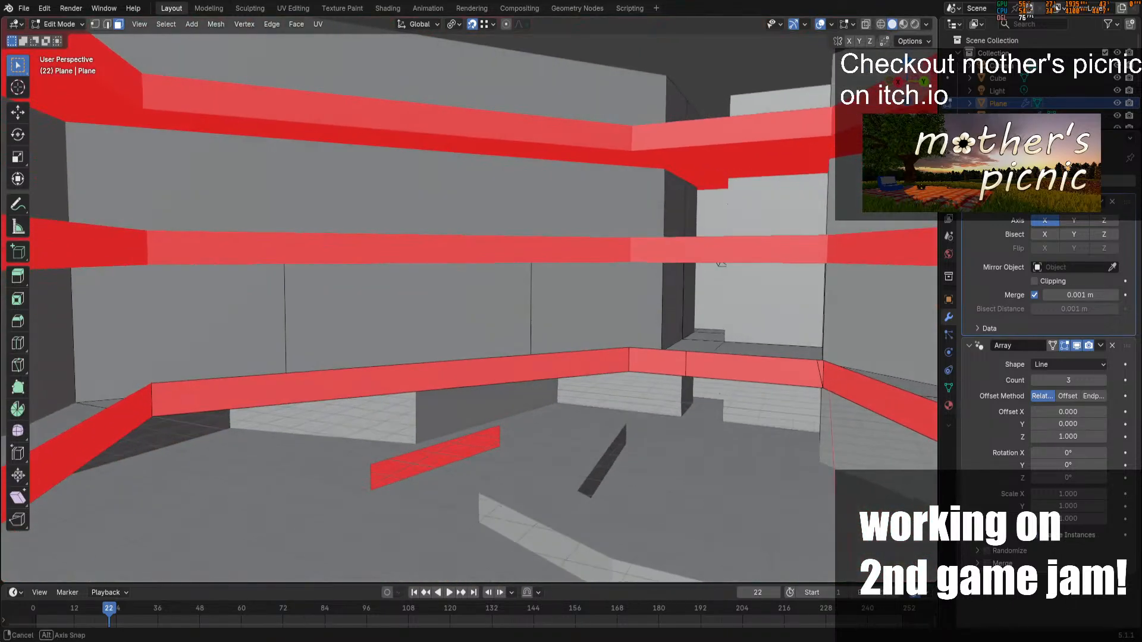
click(867, 20)
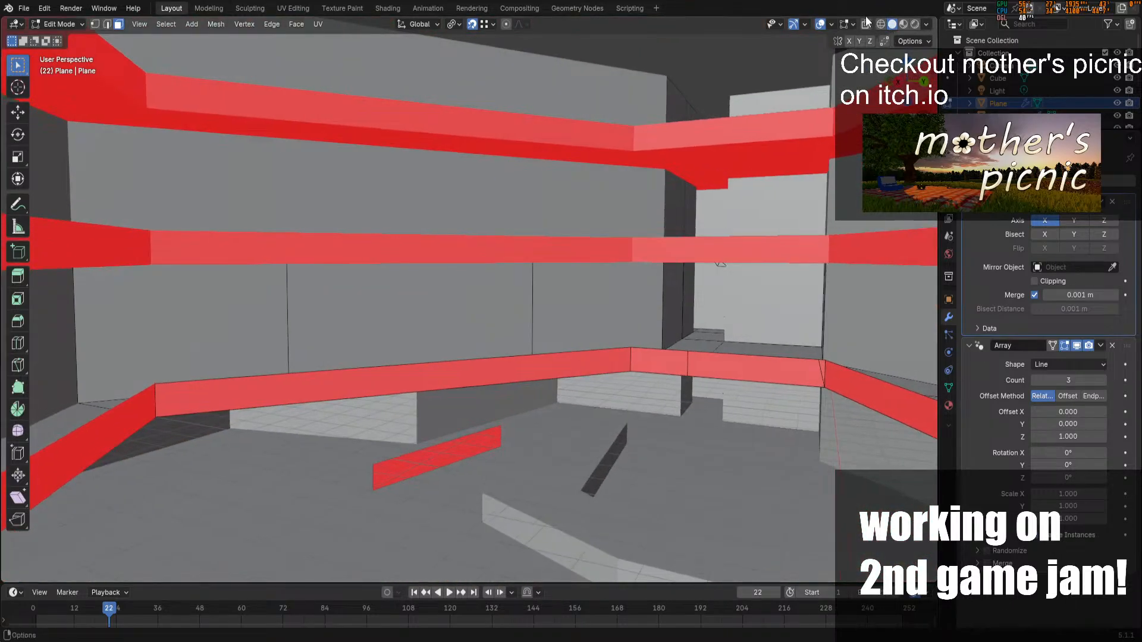
click(867, 22)
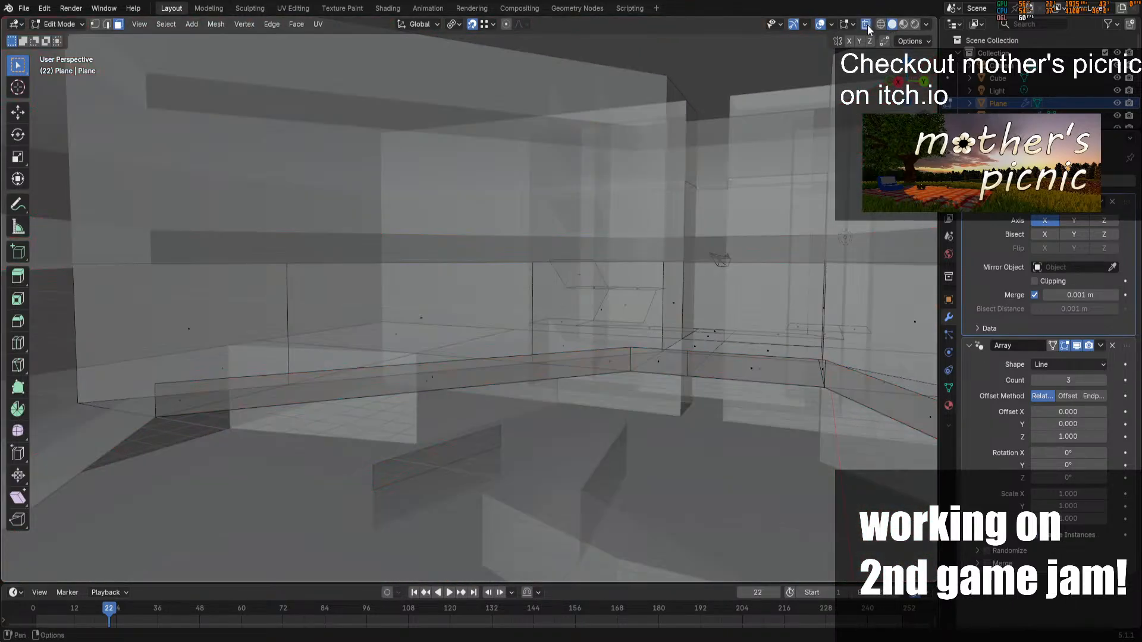
click(107, 24)
click(230, 262)
alt+click(229, 262)
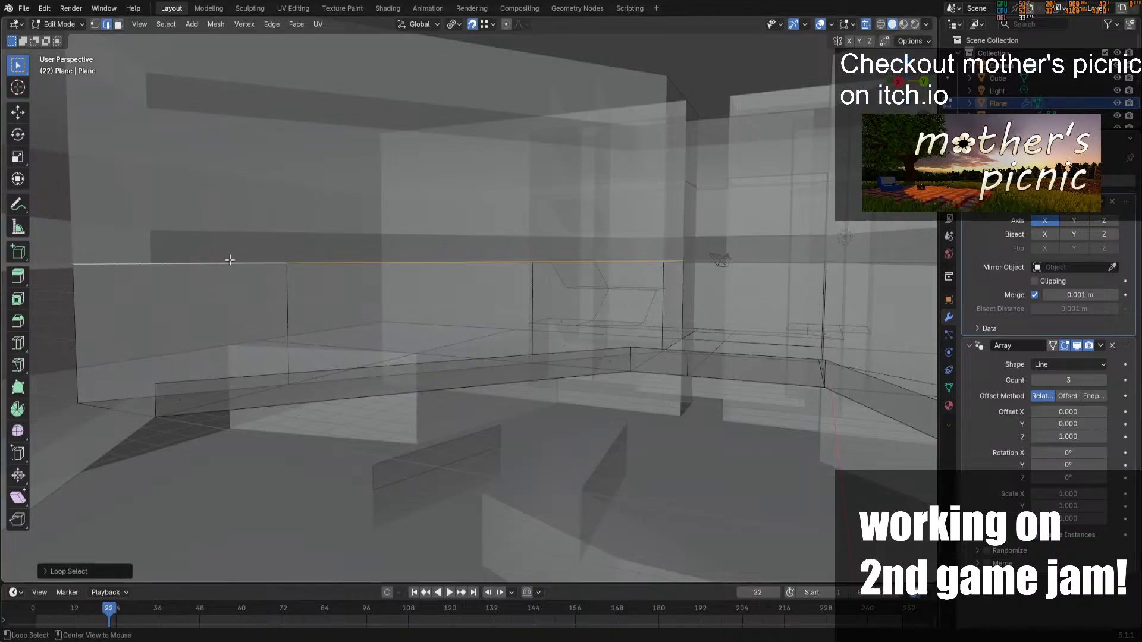
click(866, 23)
Isolate the arrayed floor object, turn off its Array modifier's viewport display, and reopen its mesh for editing
key(shift+grave)
key(w)
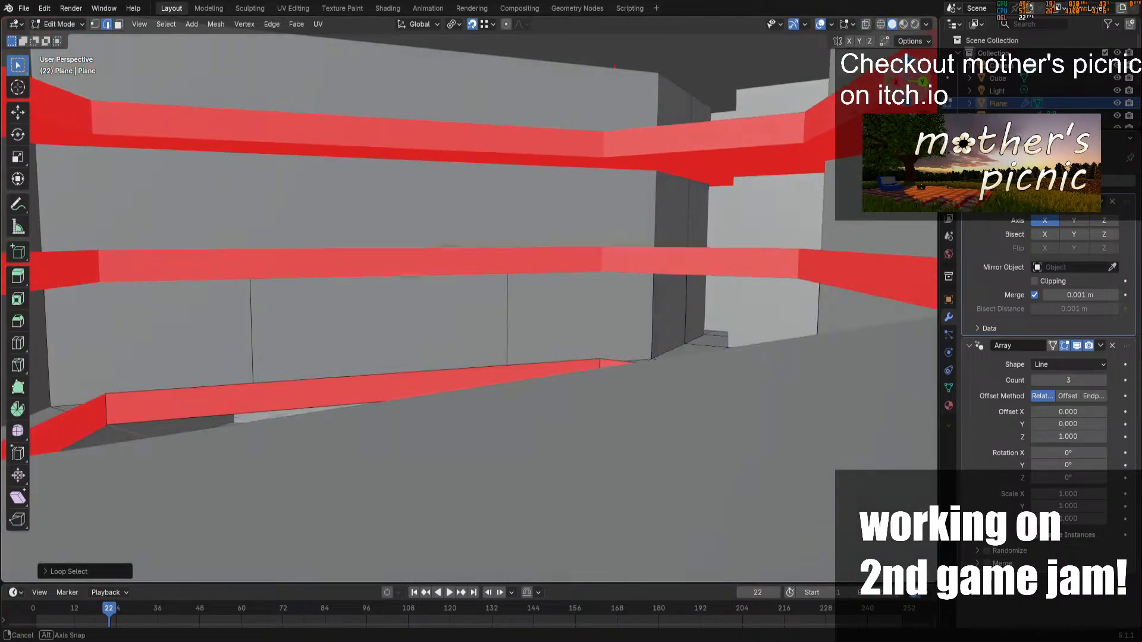
key(w)
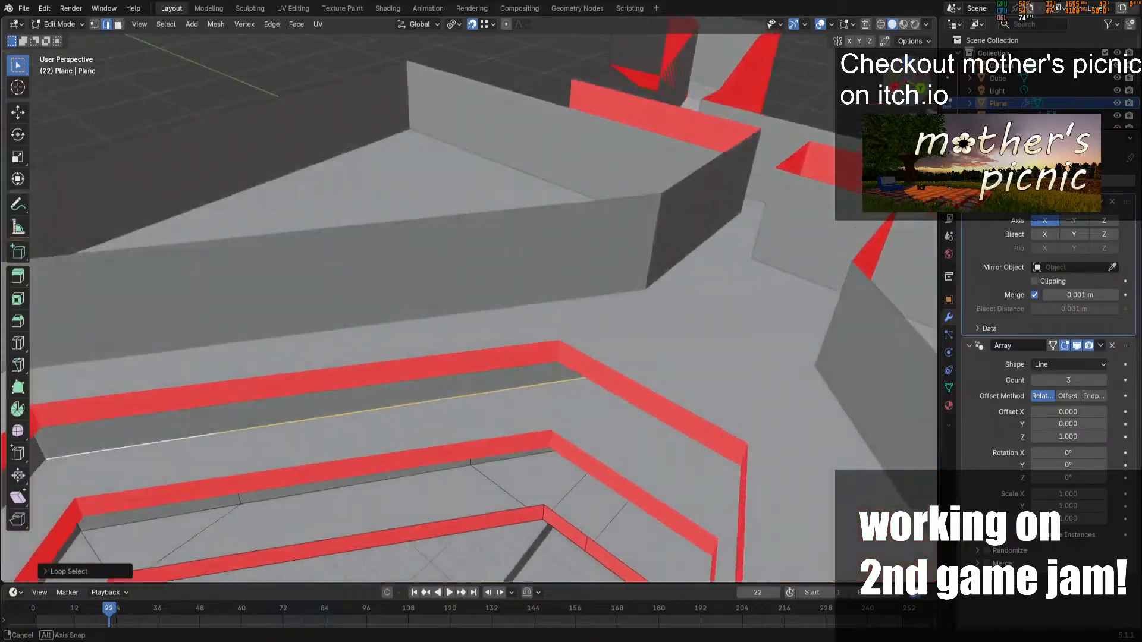
key(s)
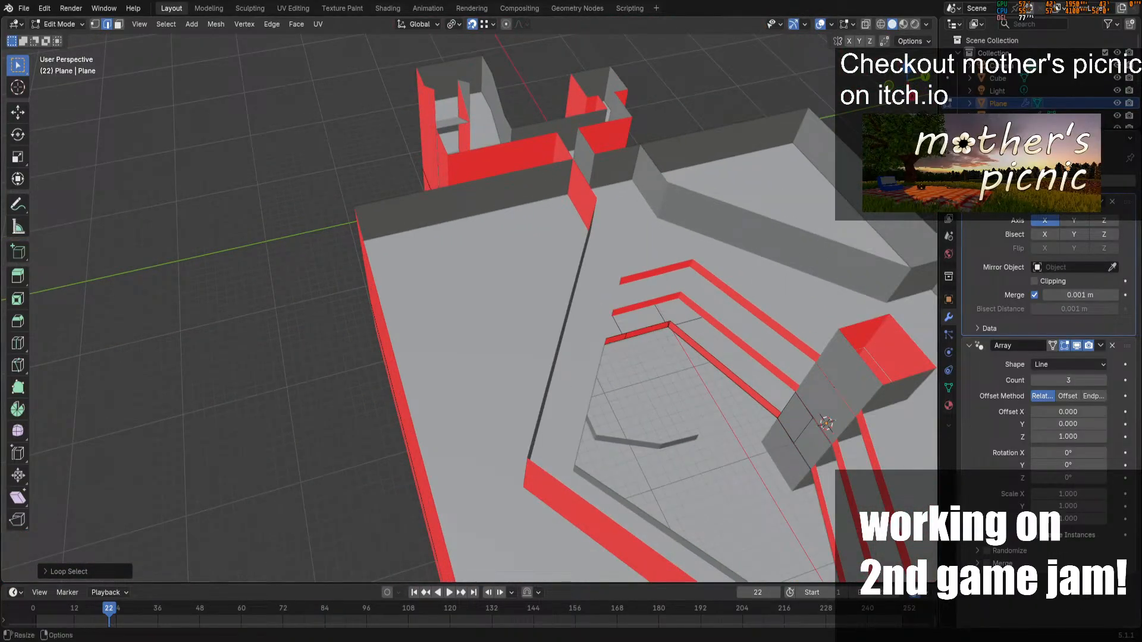
middle_drag(571, 309, 250, 301)
key(Tab)
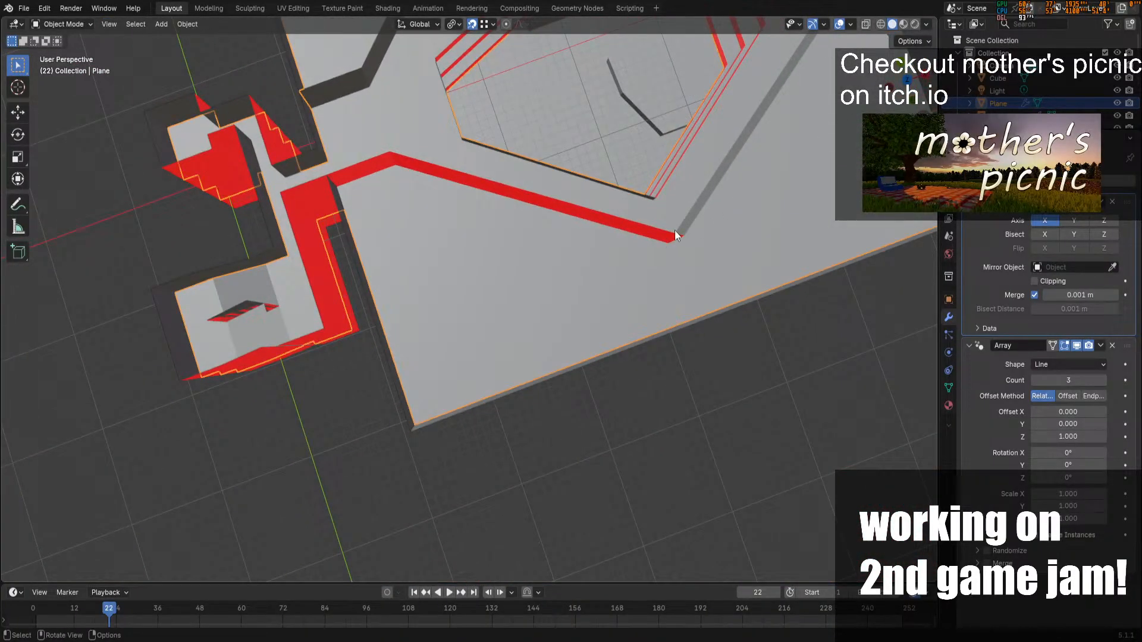
key(shift+h)
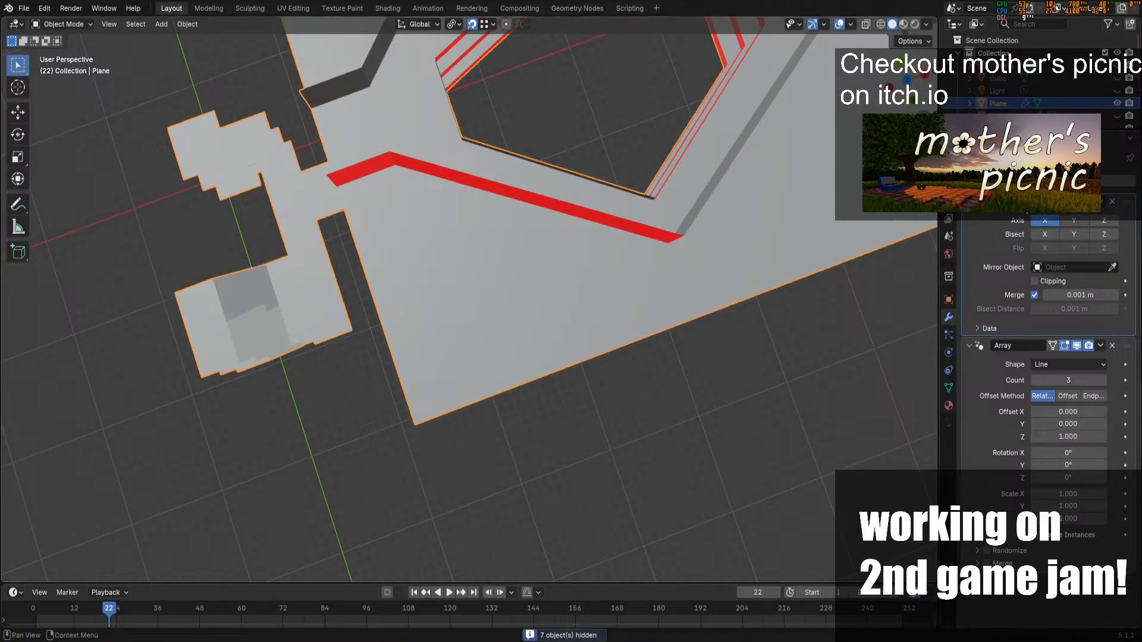
click(1077, 349)
key(Tab)
Extrude the vertical edge on the diagonal partition wall about 11.75 m along negative Y to the floor's outer edge
scroll(664, 253, up, 2)
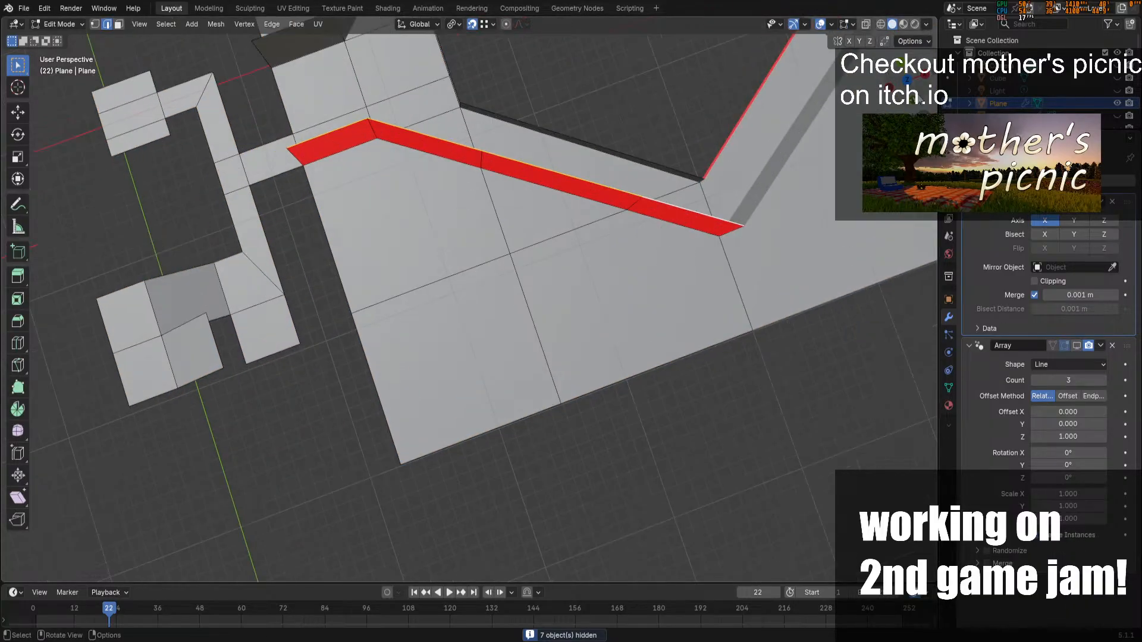
middle_drag(664, 253, 847, 153)
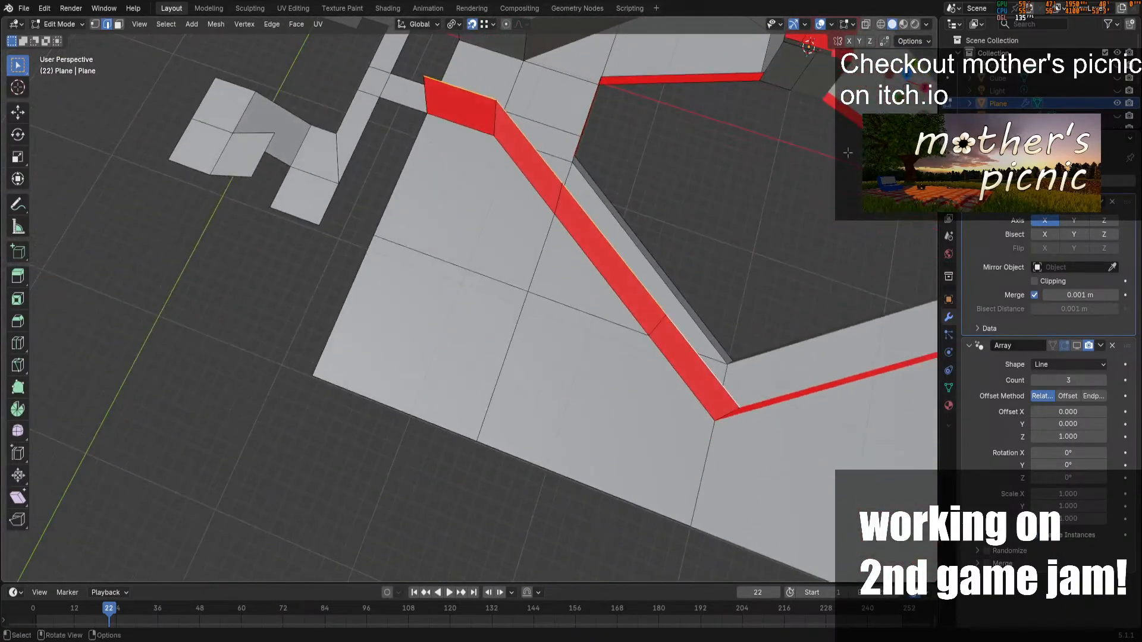
click(657, 329)
key(g)
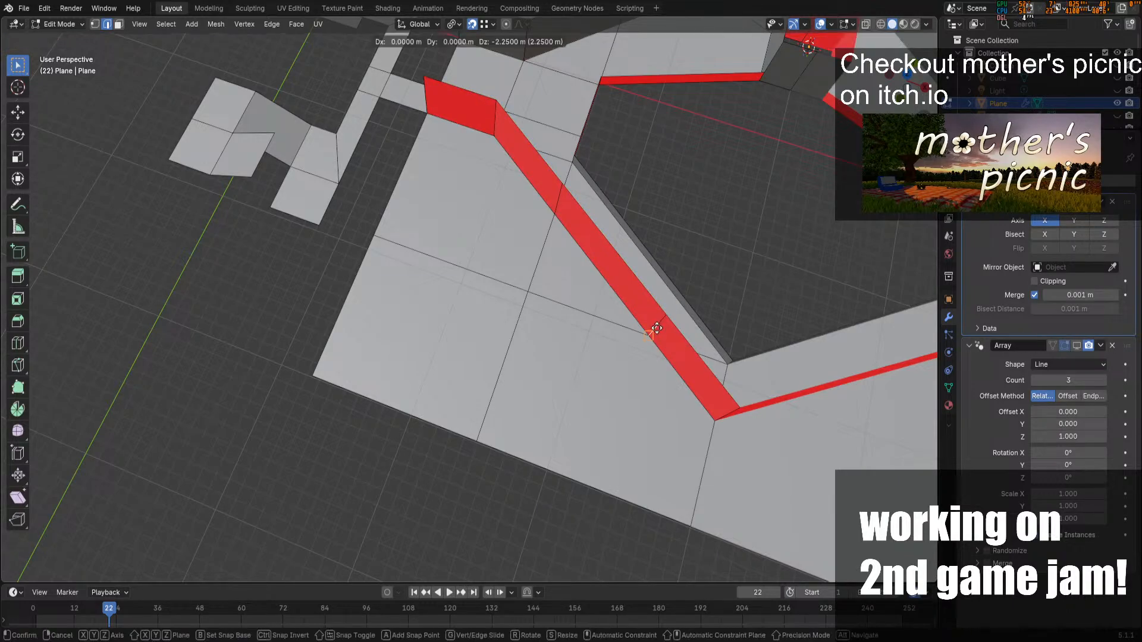
key(y)
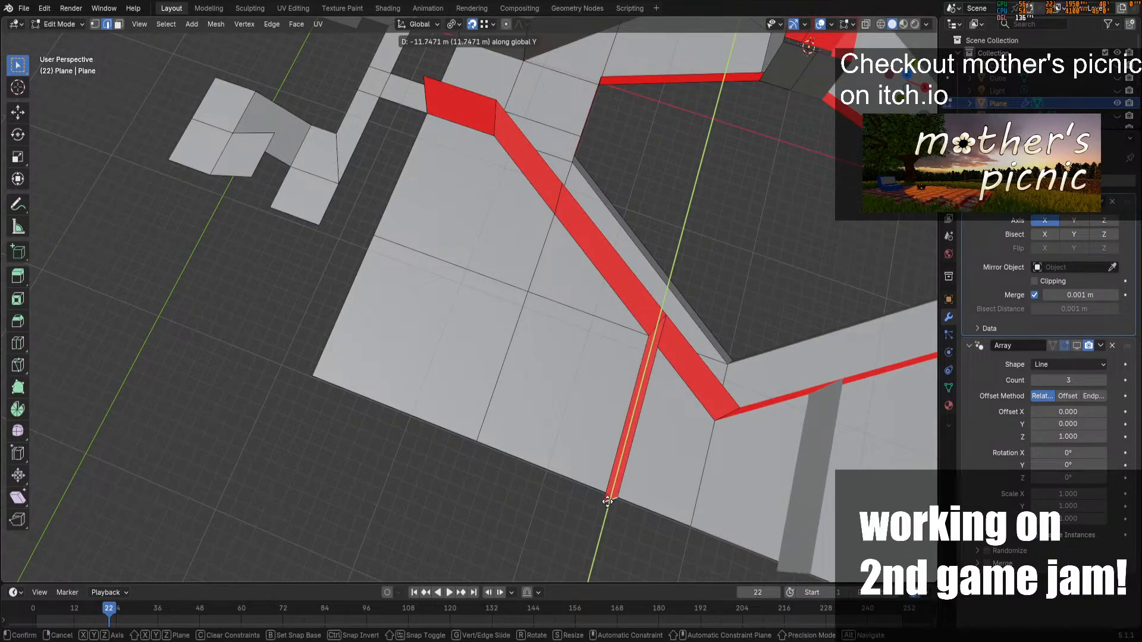
click(614, 489)
middle_drag(614, 489, 589, 369)
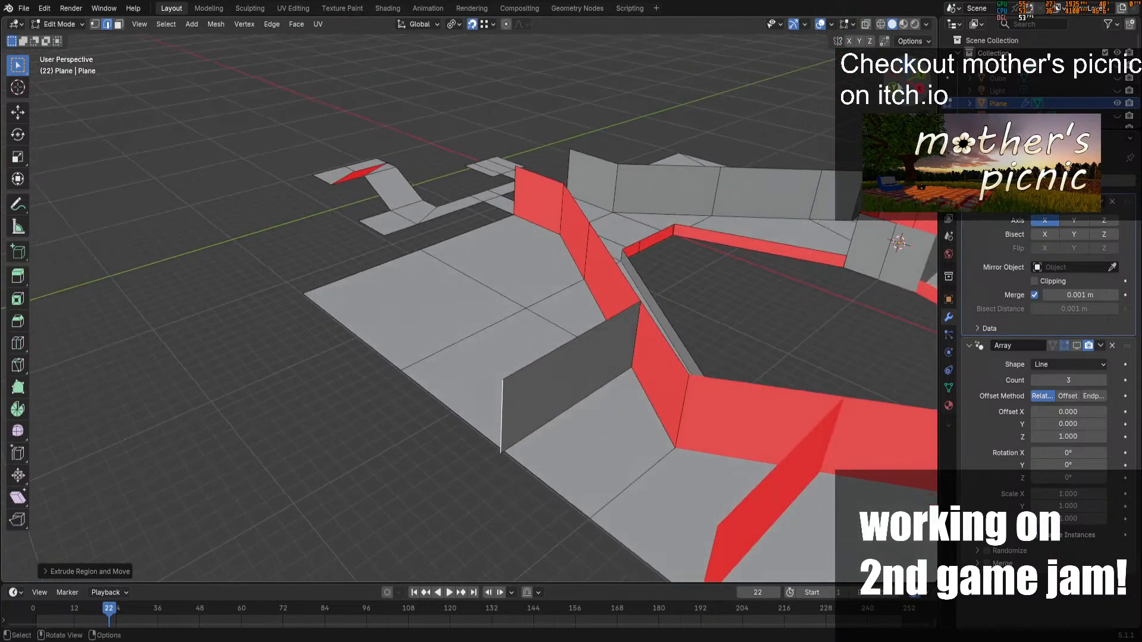
Delete the diagonal partition wall face between the new cross wall and the mirror centre, and leave mesh editing
click(665, 391)
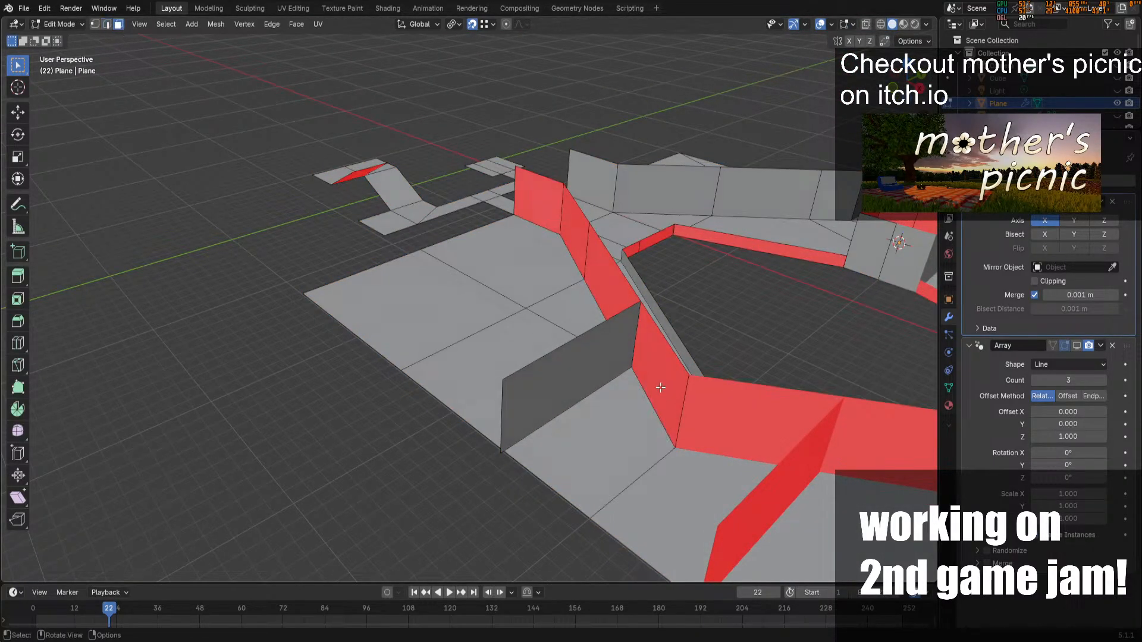
key(x)
click(666, 387)
key(Tab)
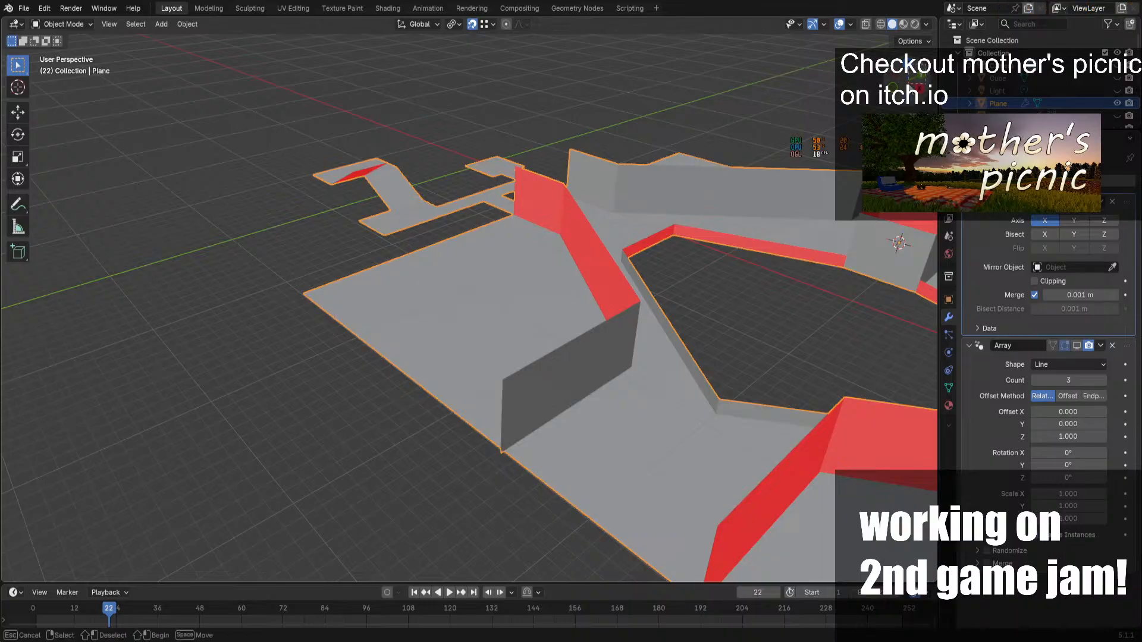
Reveal all hidden objects, save the file, and turn the arrayed floor's Array modifier display back on
middle_drag(714, 256, 672, 244)
key(alt+h)
key(ctrl+s)
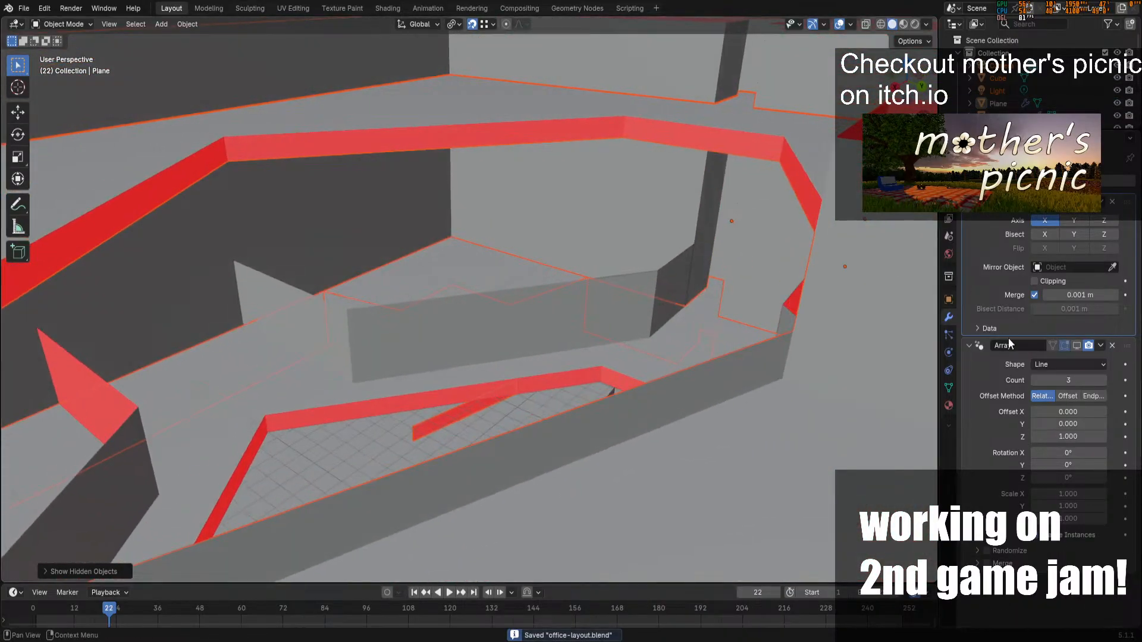
click(534, 311)
click(1076, 346)
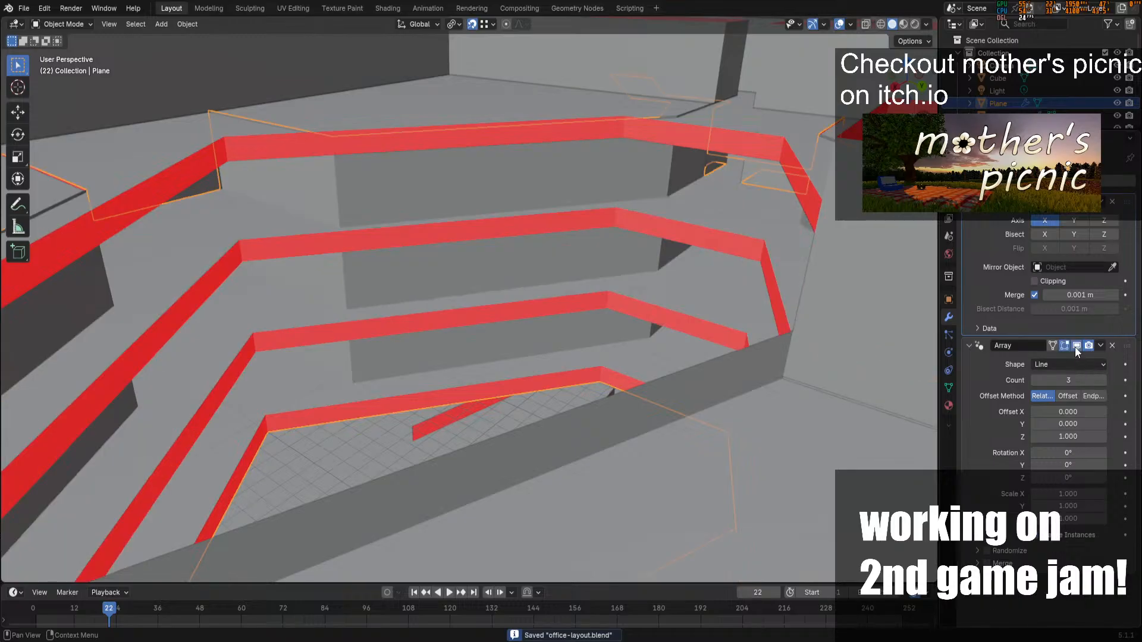
Examine the revised floors, atrium and exterior from several angles, checking the top slab and outer wall objects
middle_drag(912, 83, 694, 360)
click(694, 361)
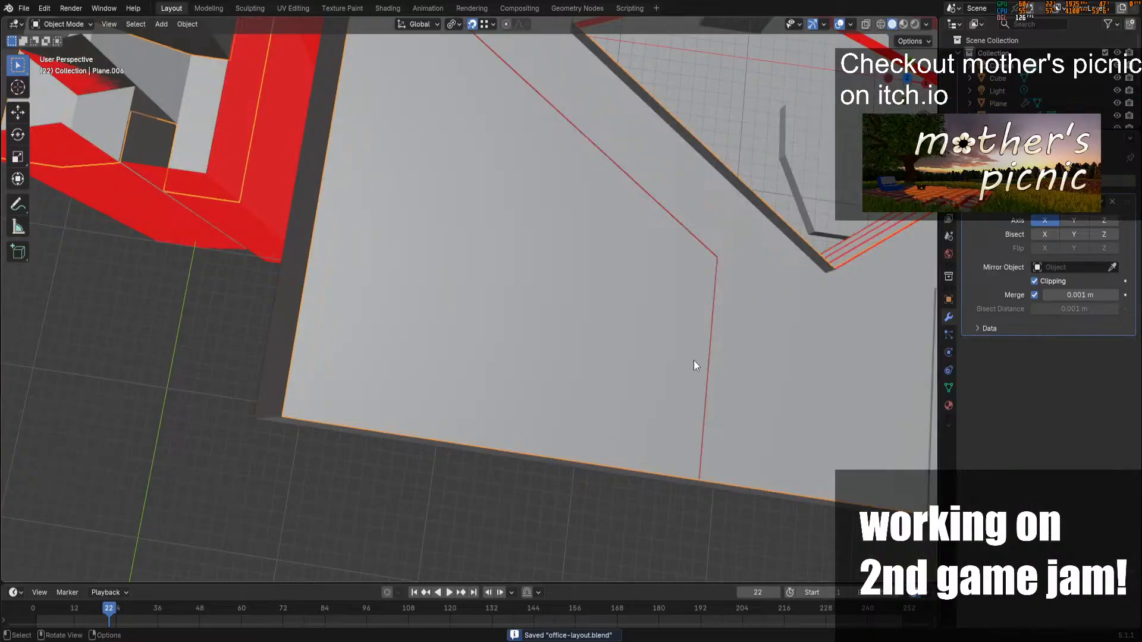
scroll(566, 432, down, 10)
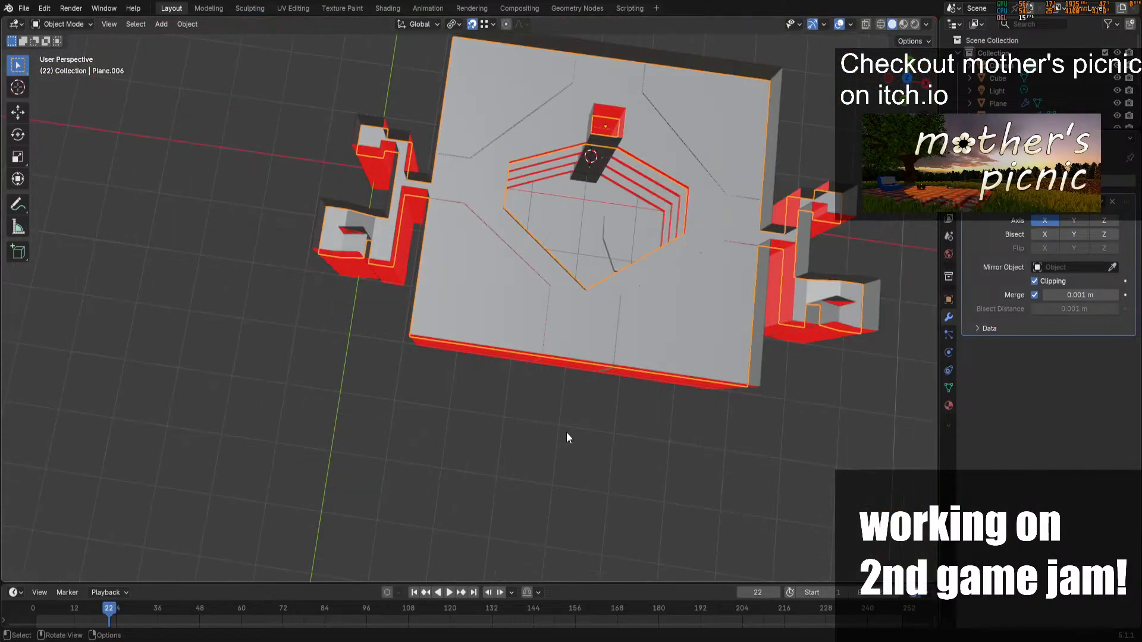
middle_drag(566, 432, 841, 189)
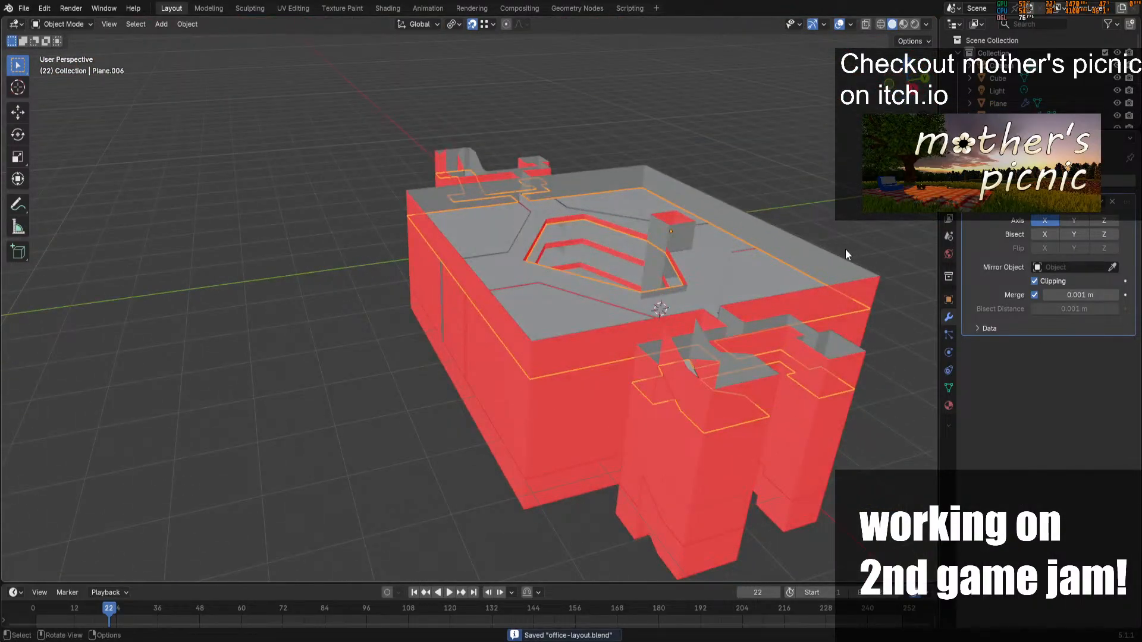
scroll(844, 249, up, 8)
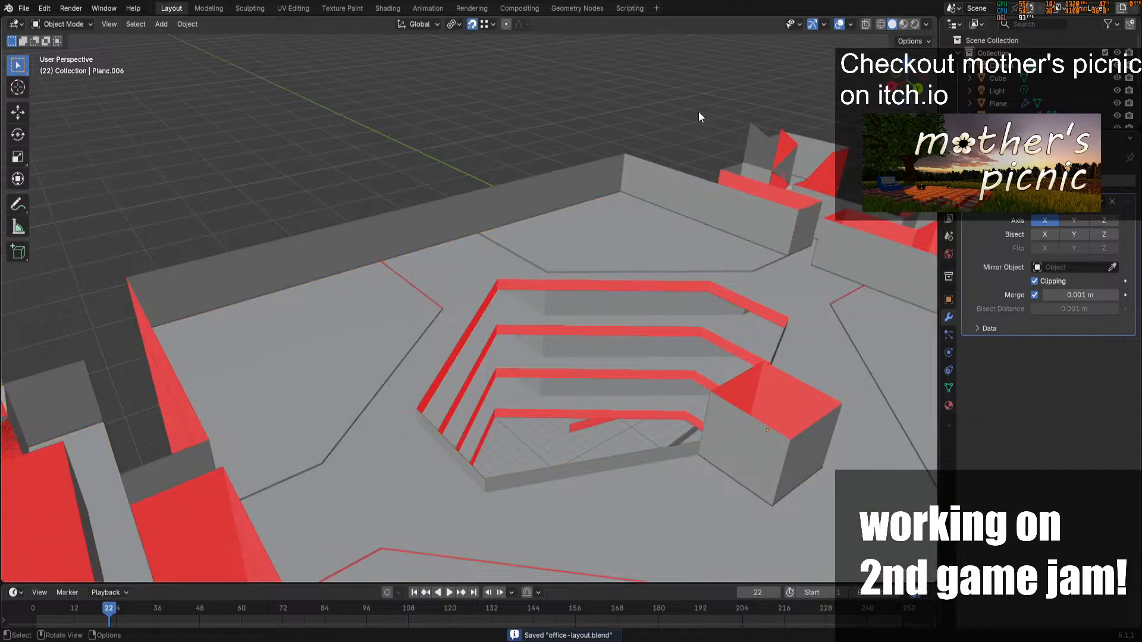
middle_drag(698, 112, 667, 116)
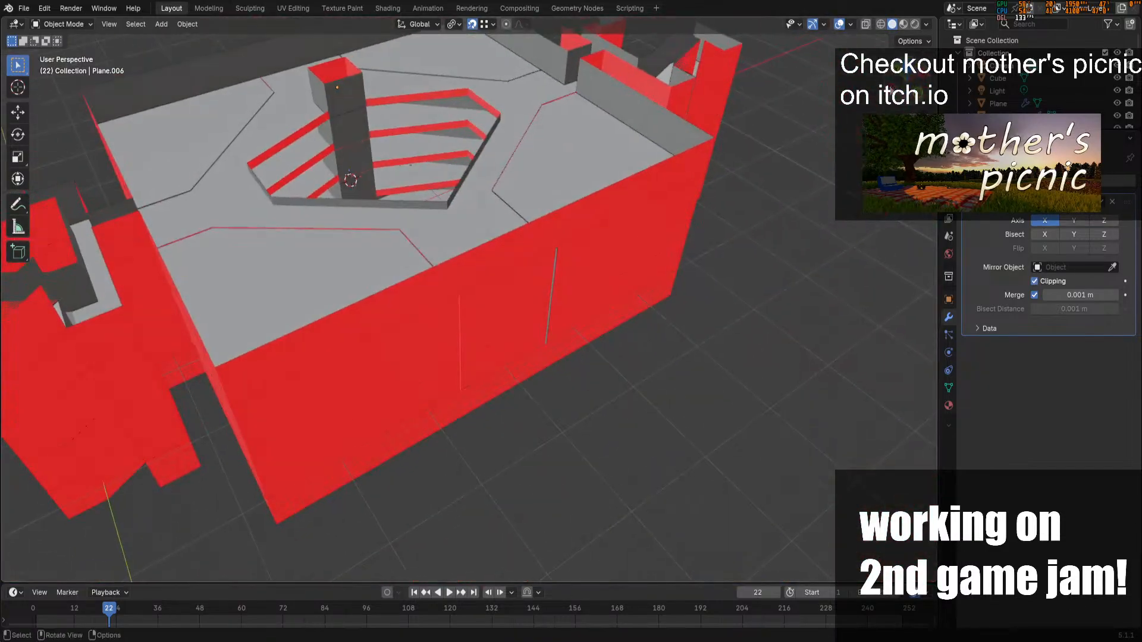
click(641, 197)
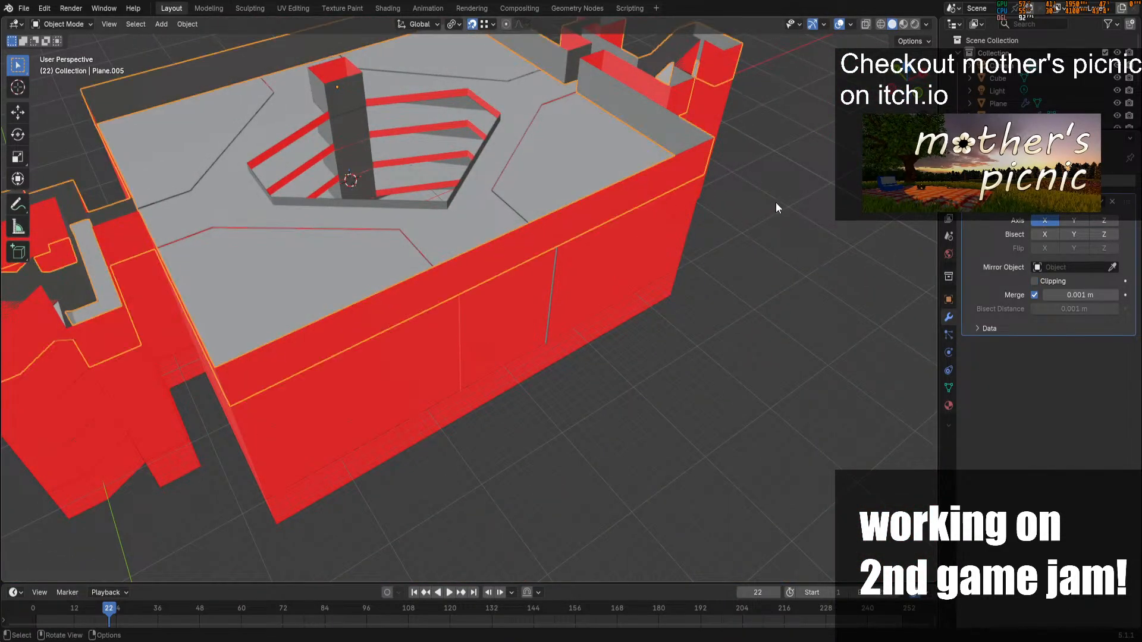
Examine the top slab, the arrayed floors and the outer walls around the atrium to check how the partition walls meet the slab
click(520, 142)
shift+middle_drag(630, 194, 725, 292)
middle_drag(725, 292, 740, 305)
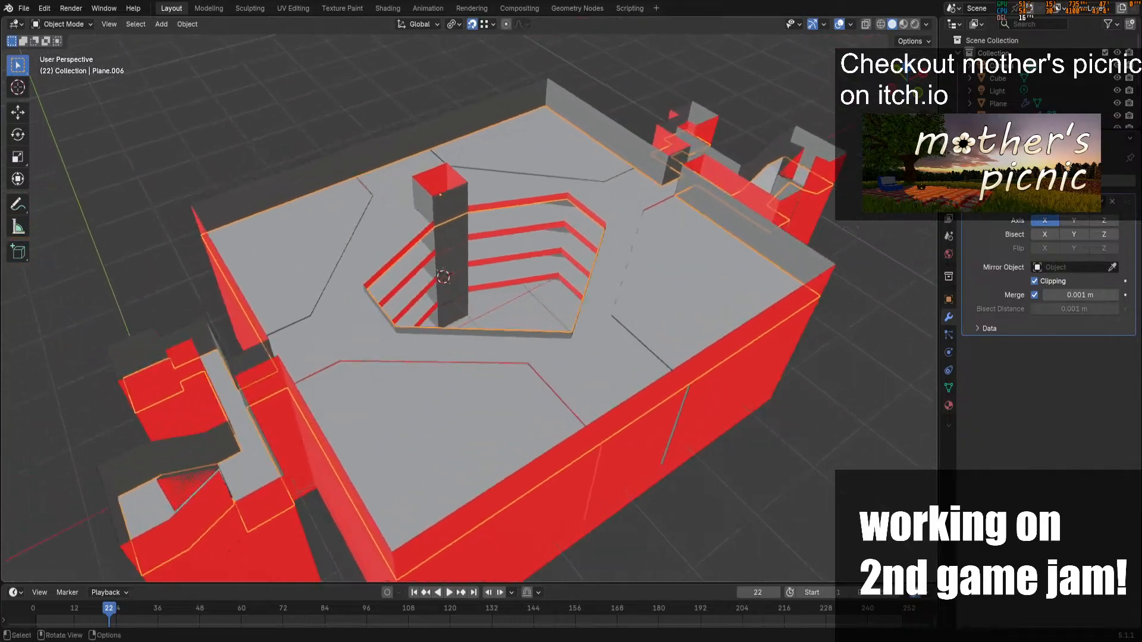
scroll(678, 366, up, 5)
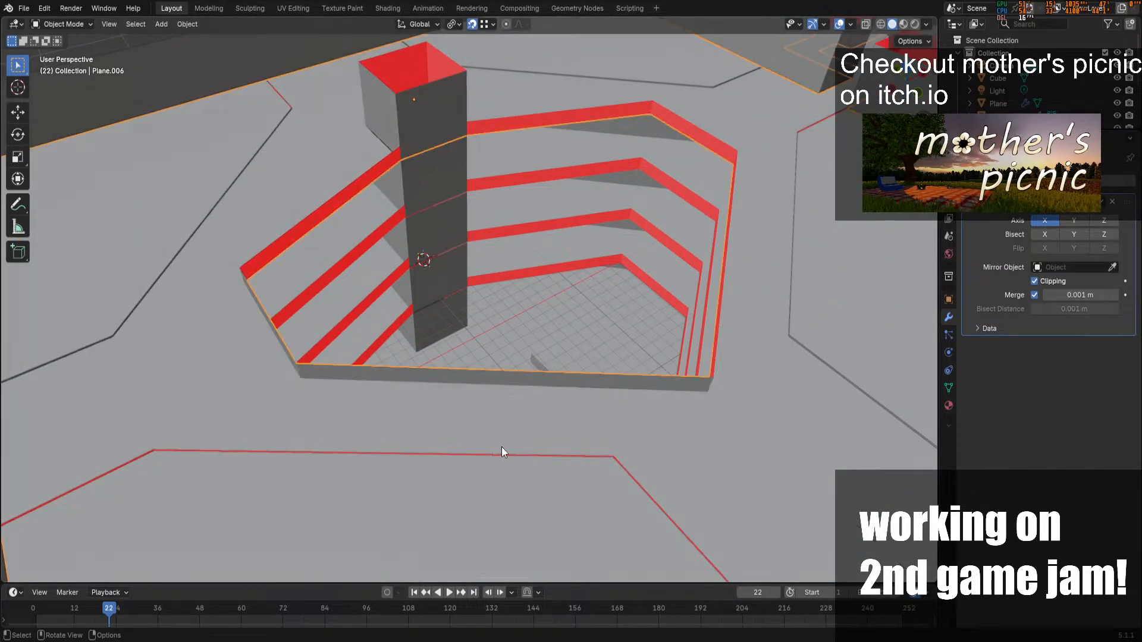
click(614, 252)
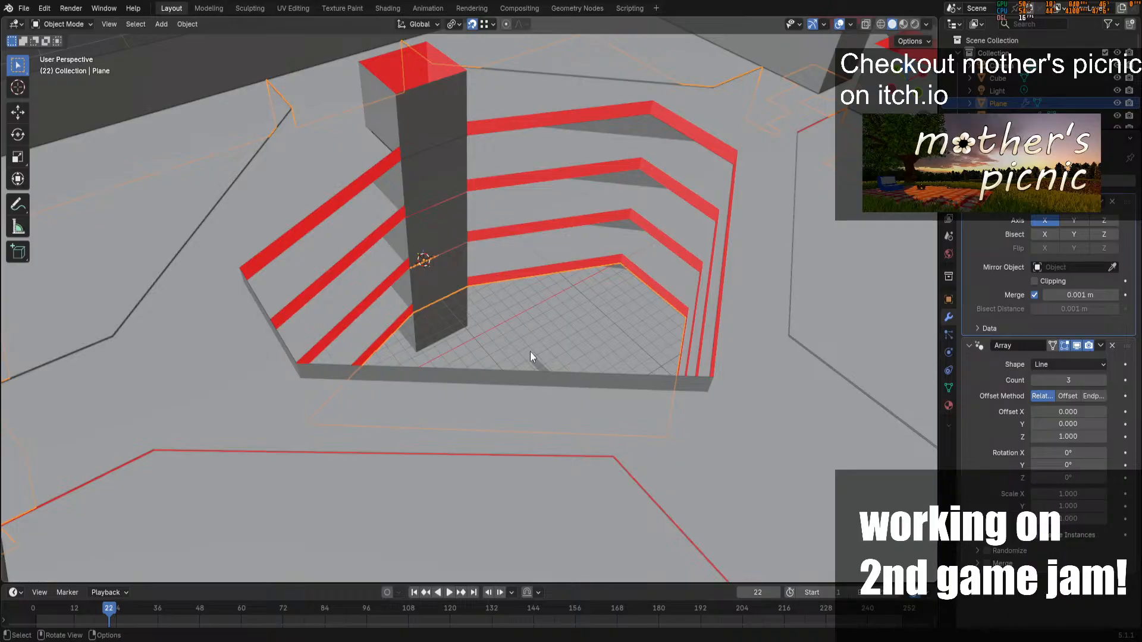
scroll(530, 351, down, 3)
click(606, 452)
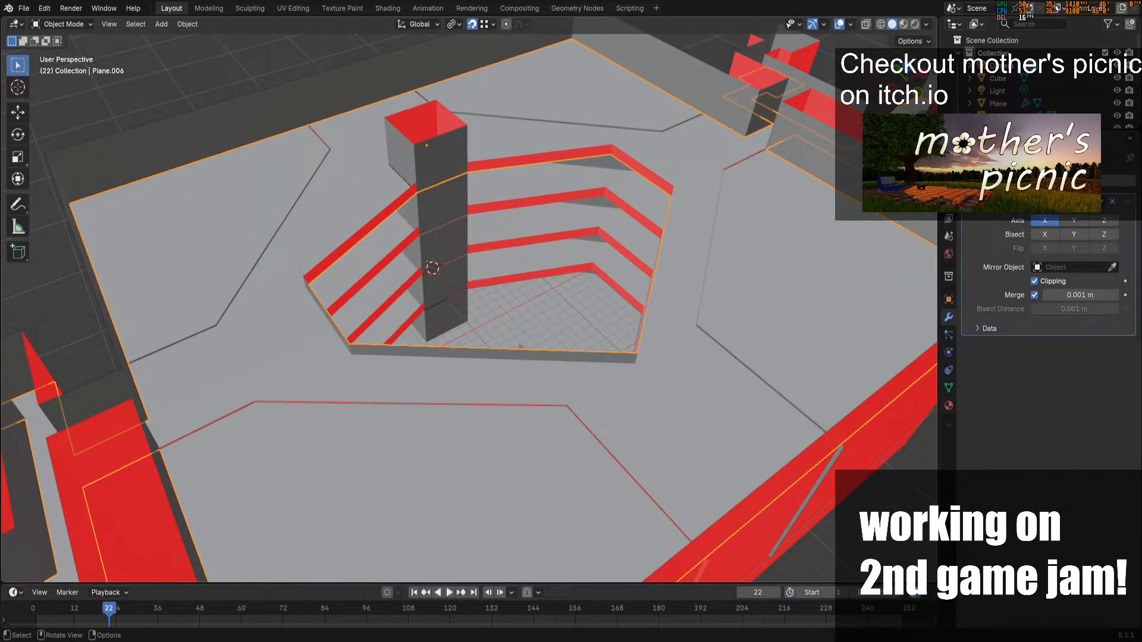
click(882, 40)
drag(905, 80, 864, 21)
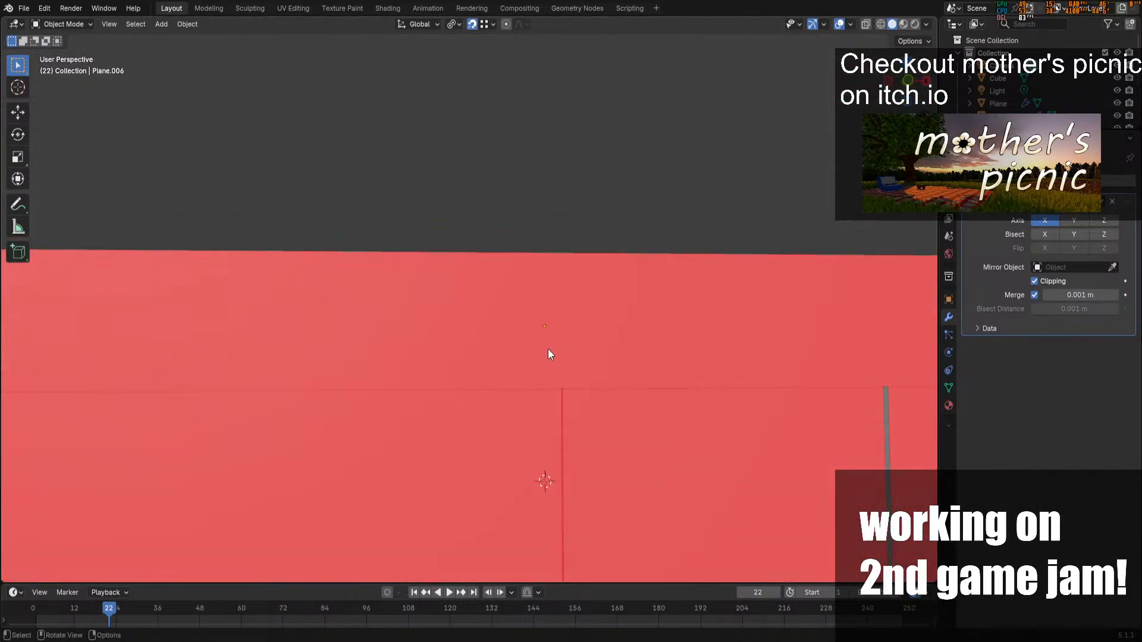
click(501, 448)
scroll(501, 448, down, 3)
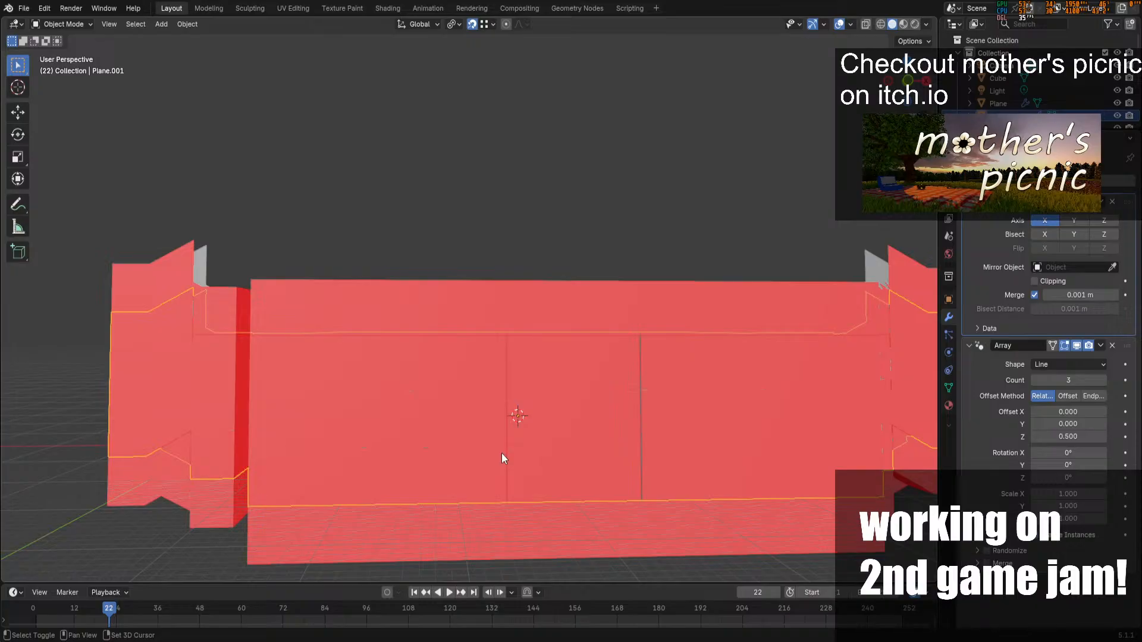
key(shift+h)
key(Tab)
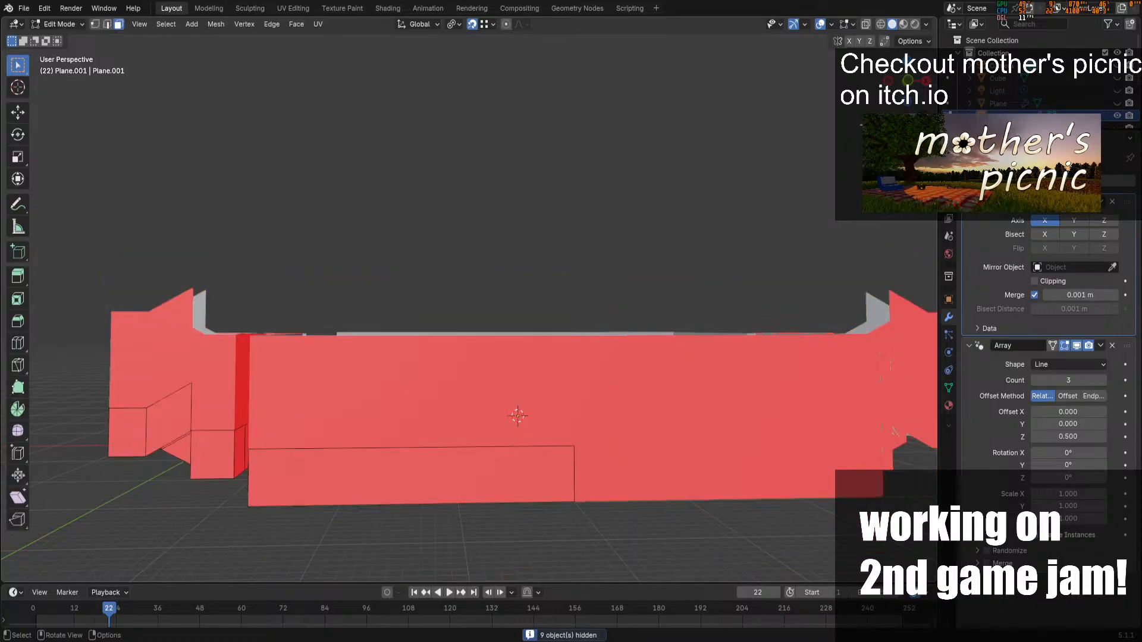
middle_drag(498, 457, 502, 417)
key(Tab)
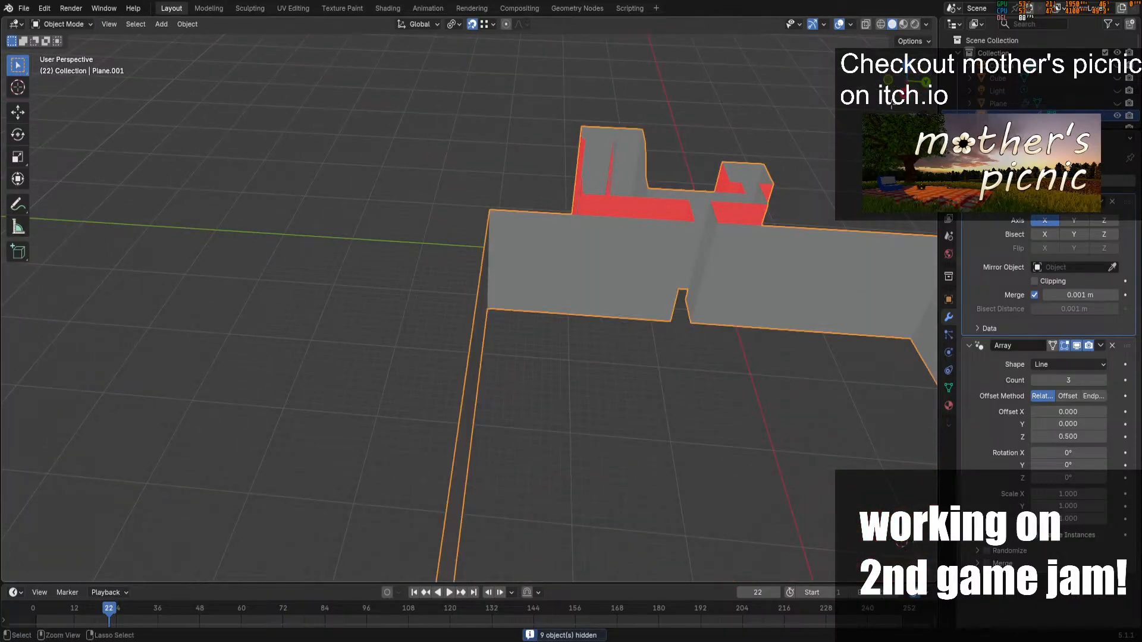
key(ctrl+z)
key(ctrl+z)
key(ctrl+z)
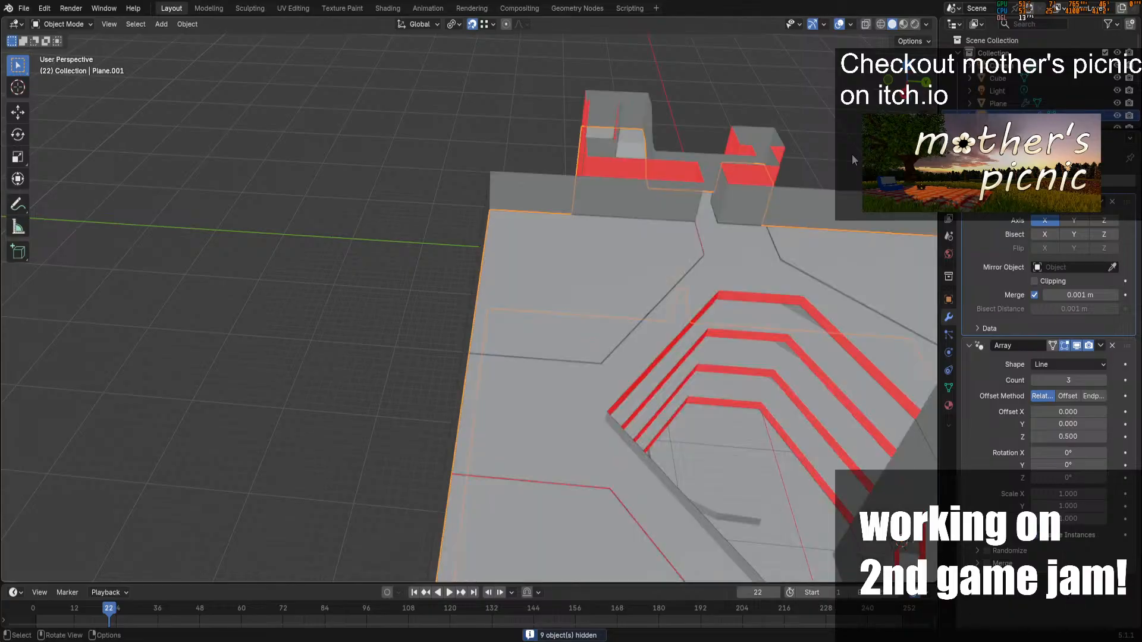
Hide the outer walls, isolate the arrayed floor object from all remaining objects, and open its mesh for editing
key(h)
click(643, 379)
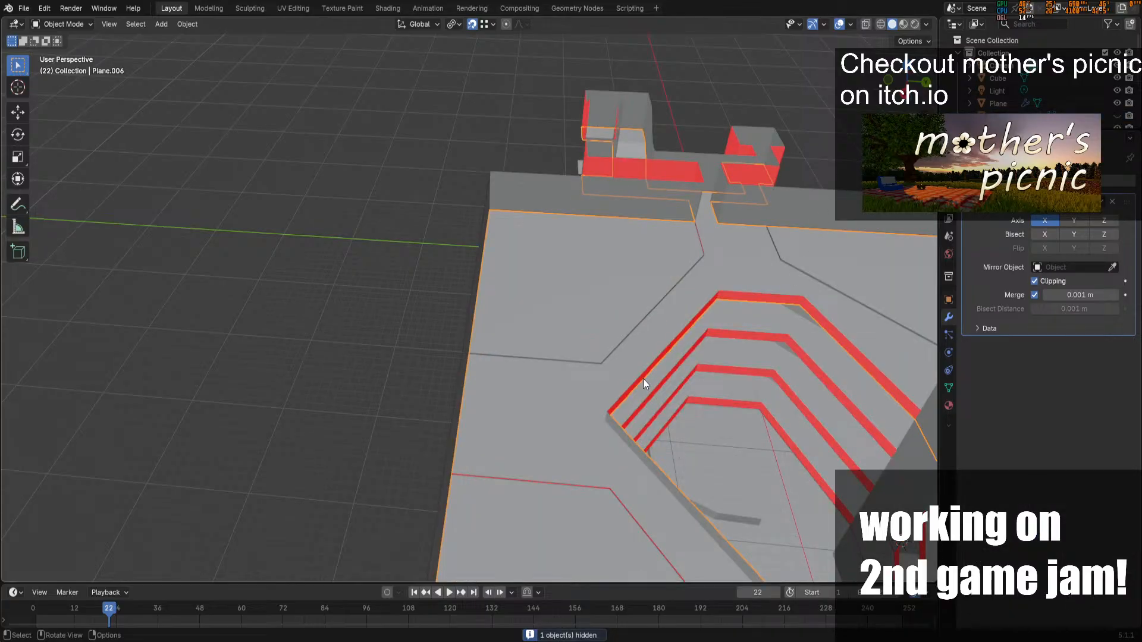
key(Tab)
click(652, 357)
drag(908, 100, 850, 60)
key(Tab)
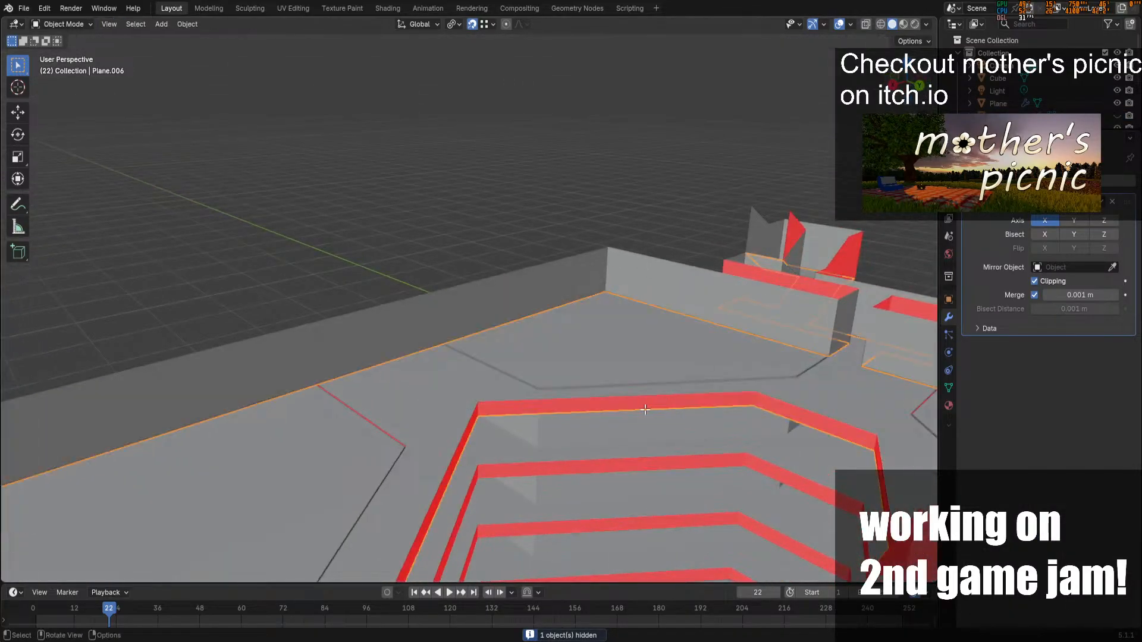
click(646, 428)
key(Tab)
key(l)
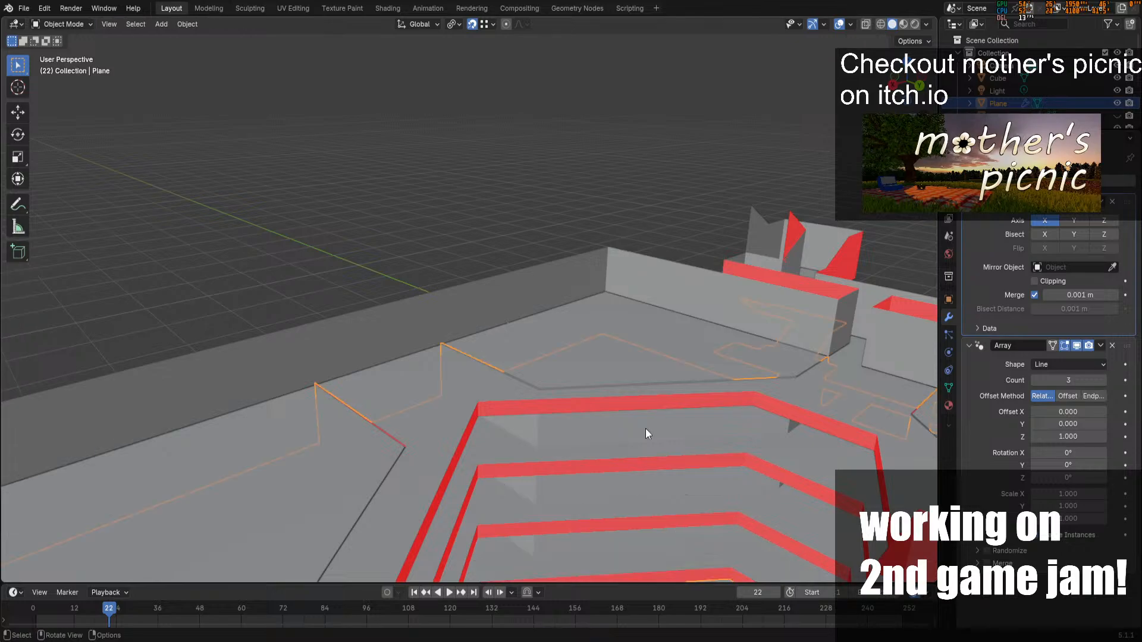
key(h)
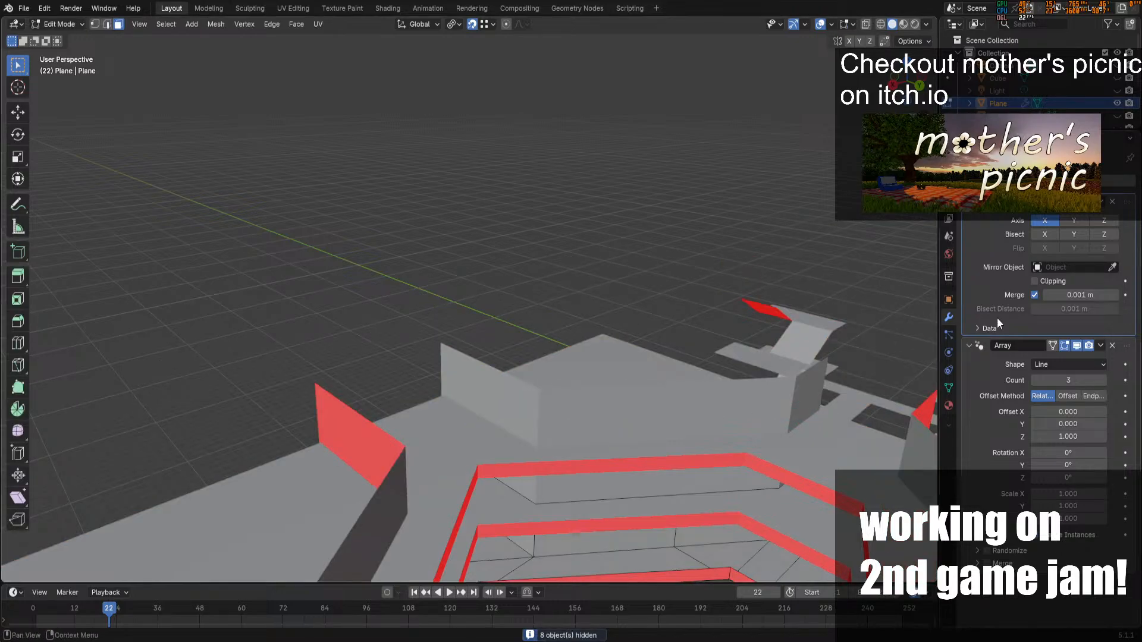
Select the top edges of the lowest floor's partition walls in X-ray front view and turn off snapping
drag(909, 82, 943, 70)
click(866, 24)
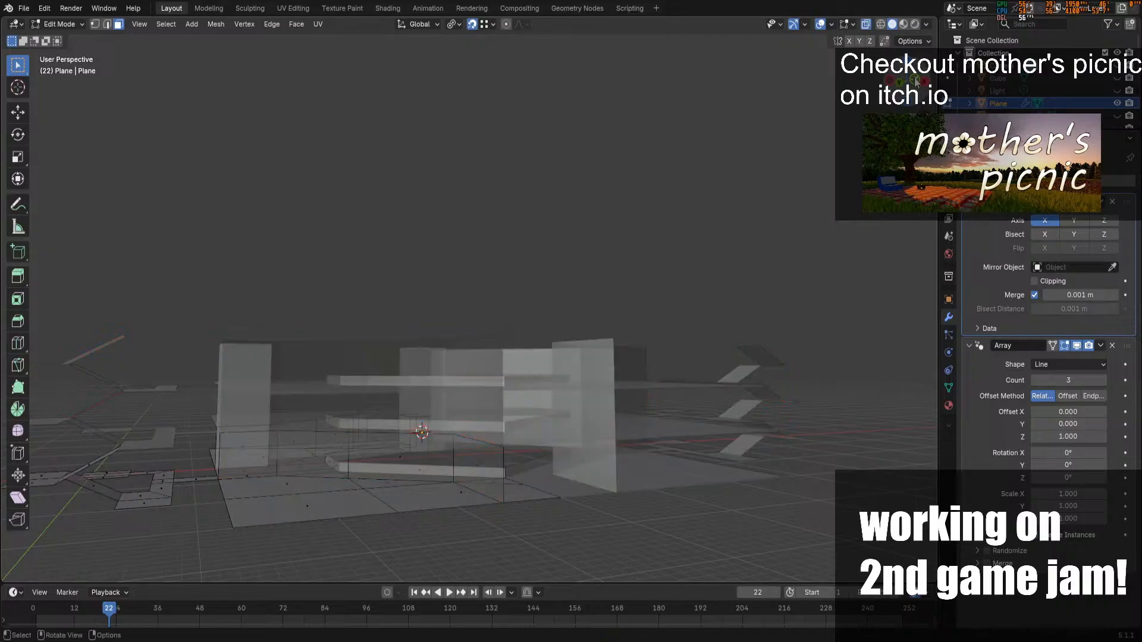
click(915, 81)
key(2)
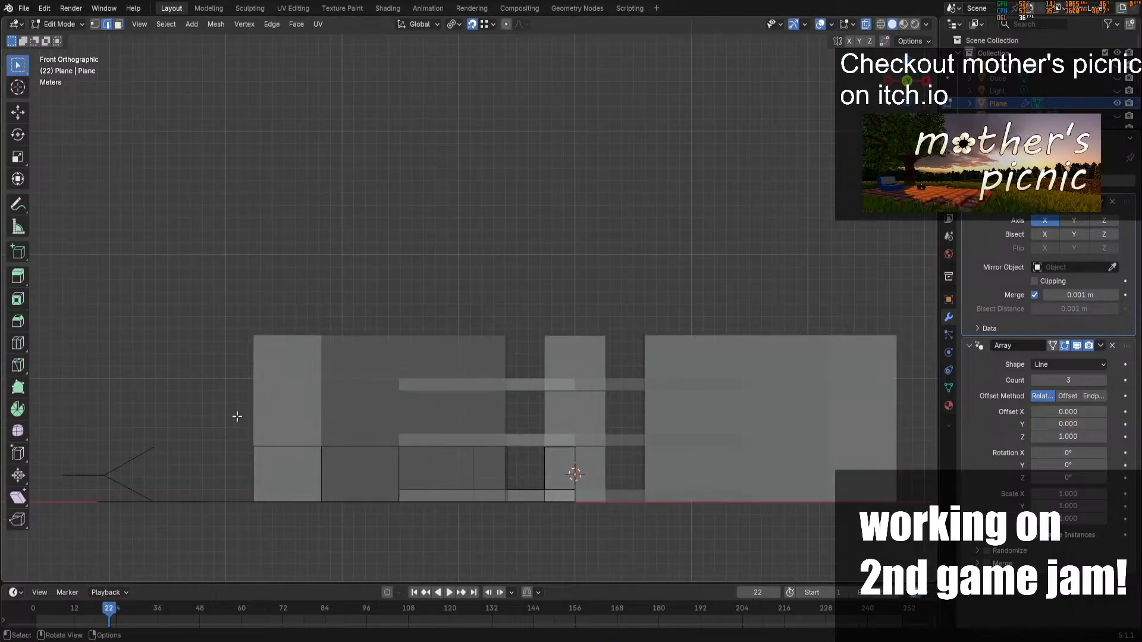
drag(218, 409, 532, 461)
key(g)
key(z)
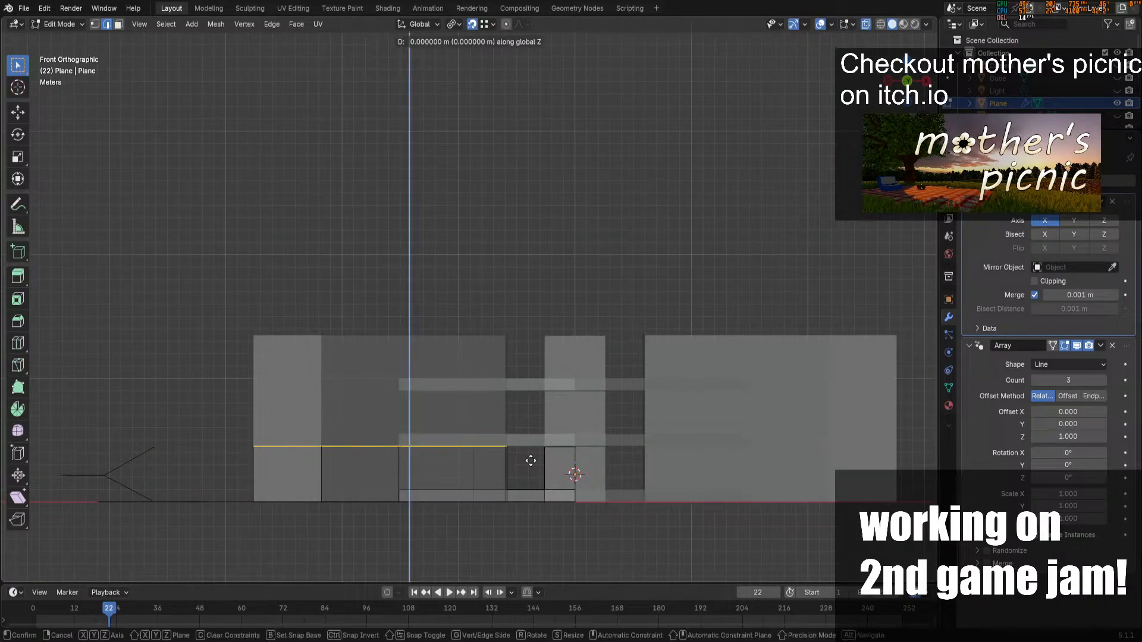
right_click(544, 474)
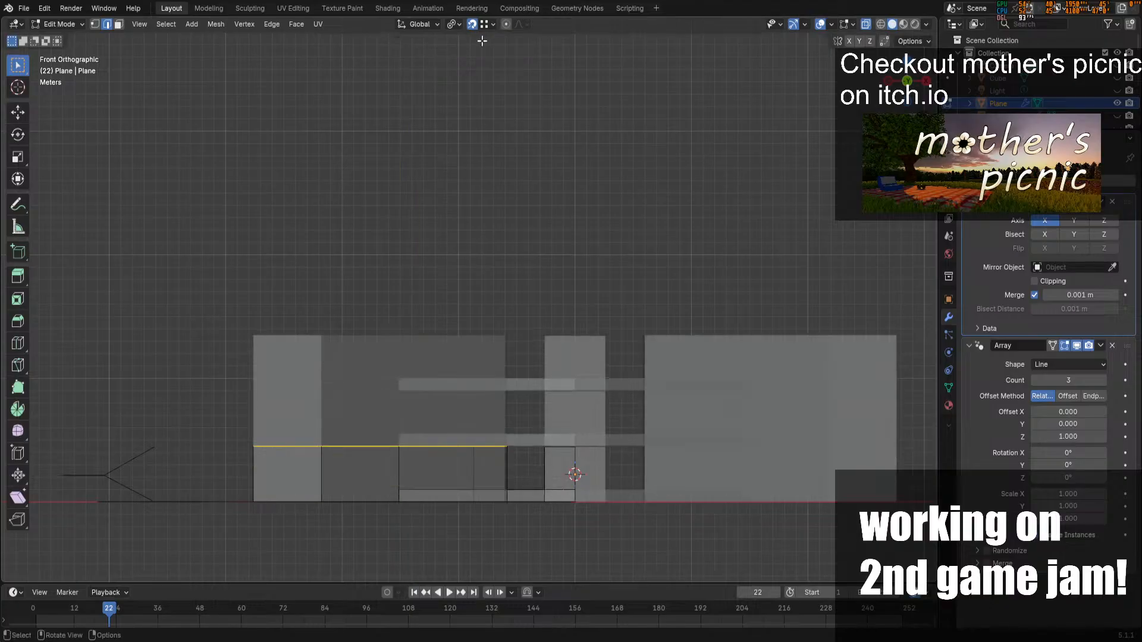
click(471, 25)
key(g)
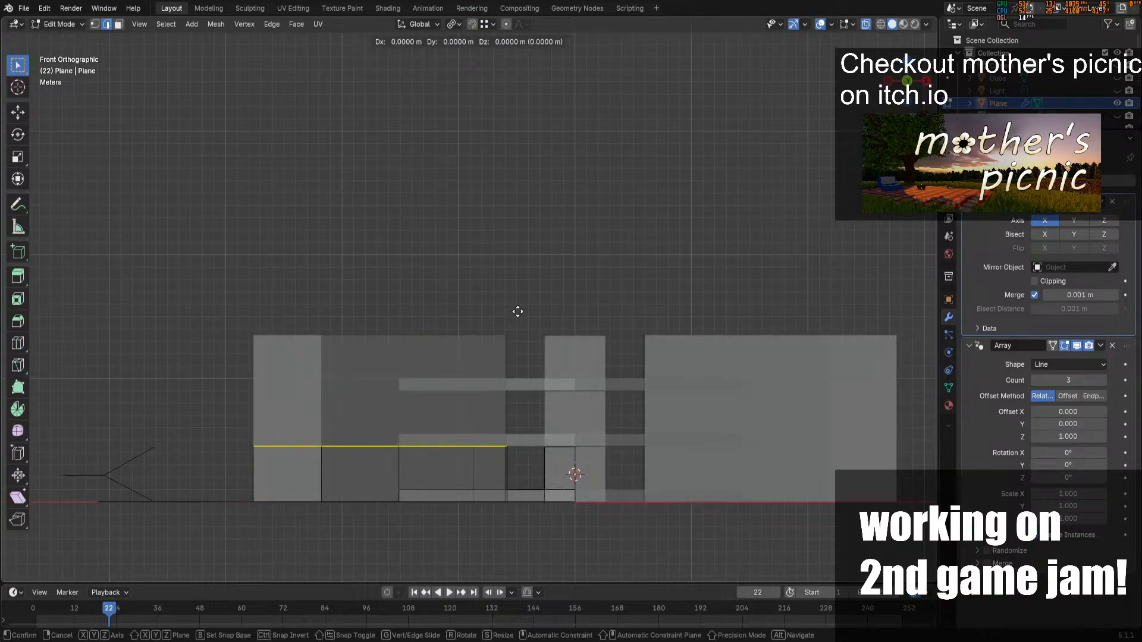
right_click(517, 312)
key(g)
key(z)
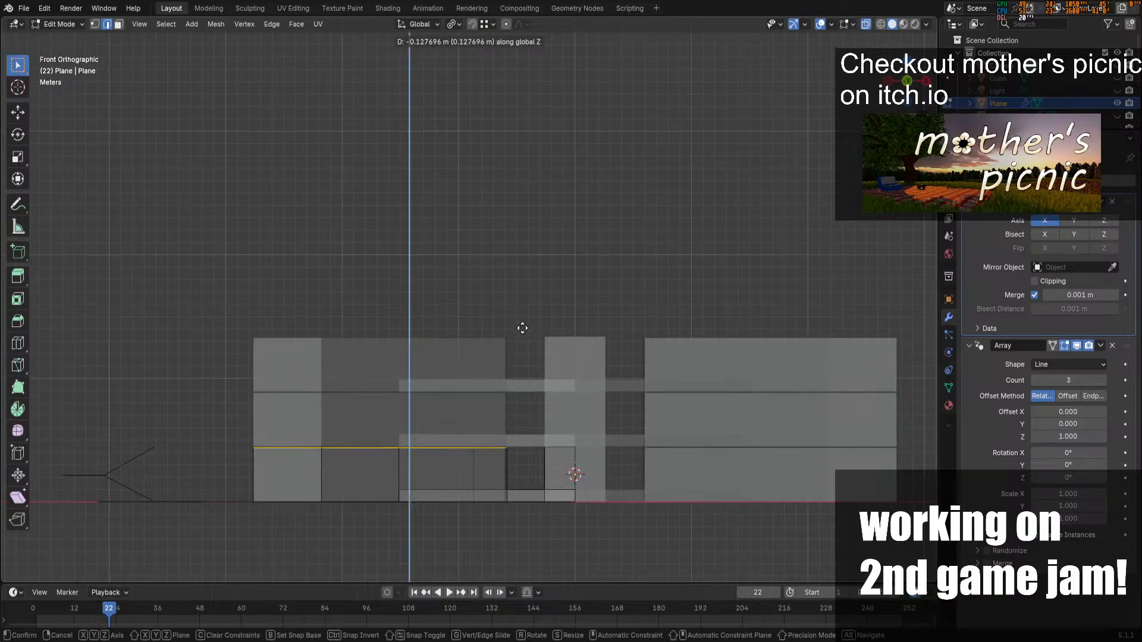
right_click(526, 320)
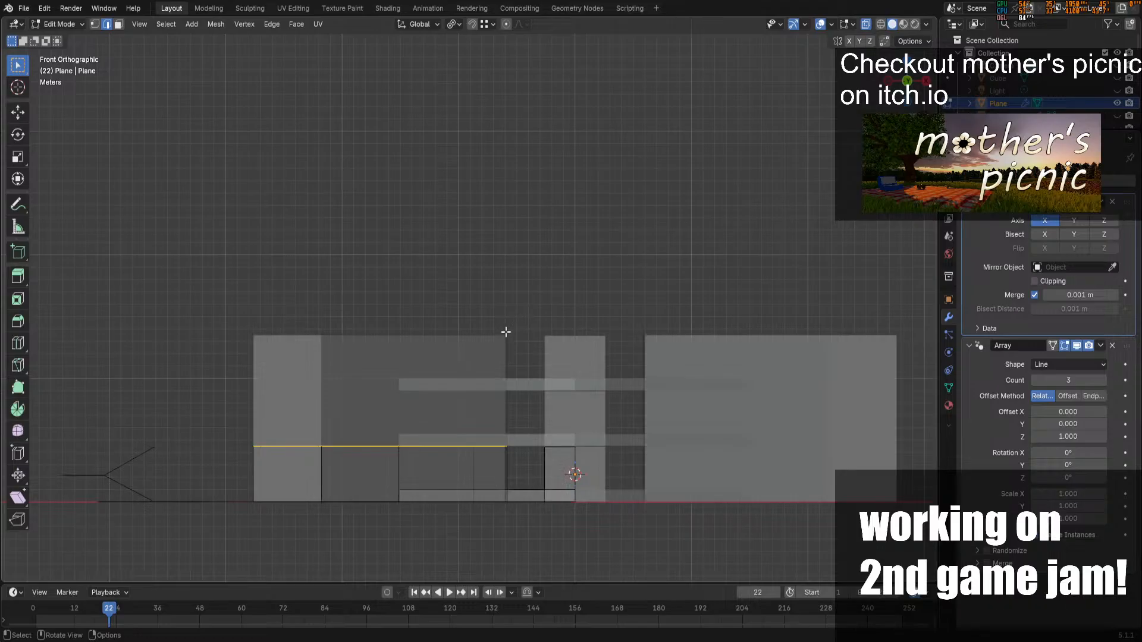
Lower the selected partition wall top edges very slightly along Z so they sit just below the floor above
scroll(504, 333, up, 2)
shift+middle_drag(597, 386, 648, 290)
scroll(648, 290, up, 2)
key(g)
key(z)
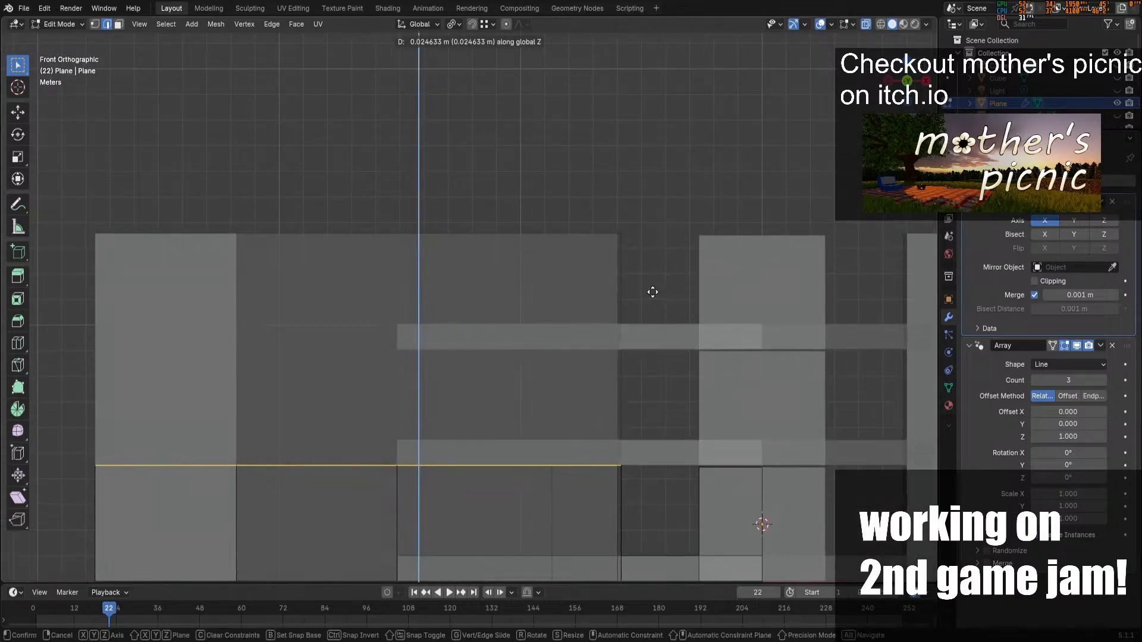
click(658, 308)
key(grave)
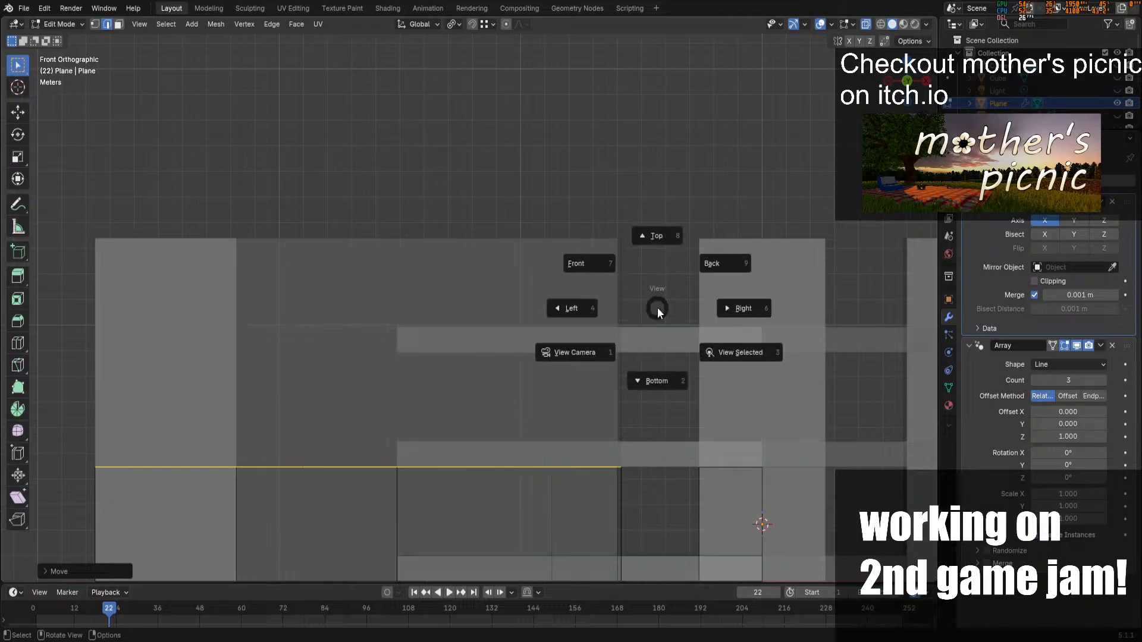
key(Escape)
Leave mesh editing, reveal all hidden objects, check the top slab for wall lines showing through, and save the file
key(Tab)
key(alt+h)
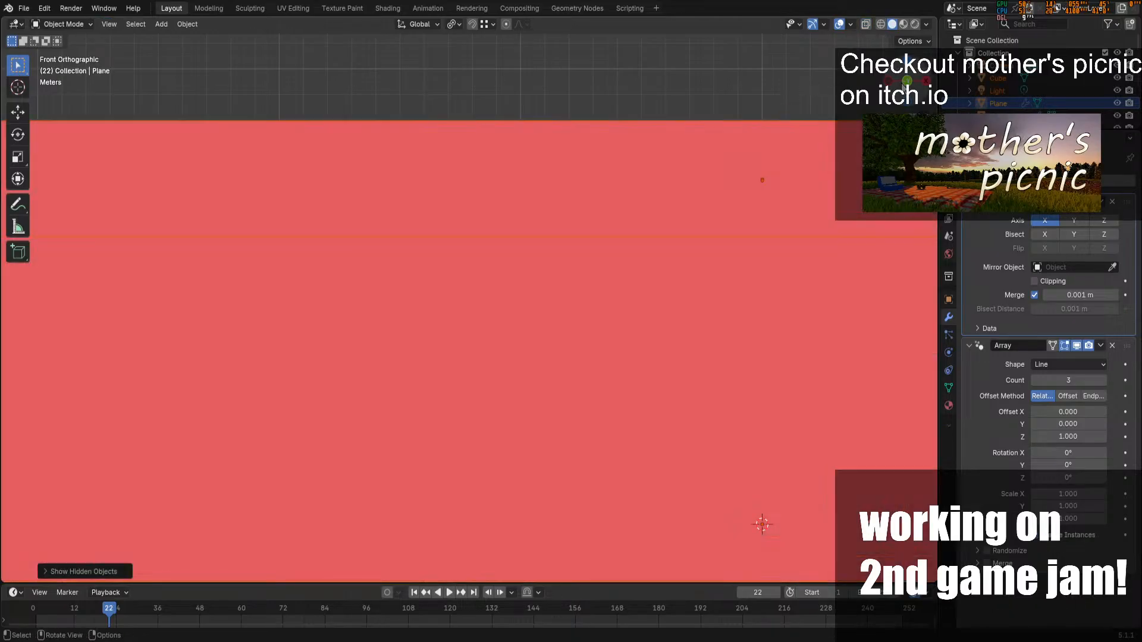
drag(902, 84, 836, 103)
scroll(609, 279, down, 5)
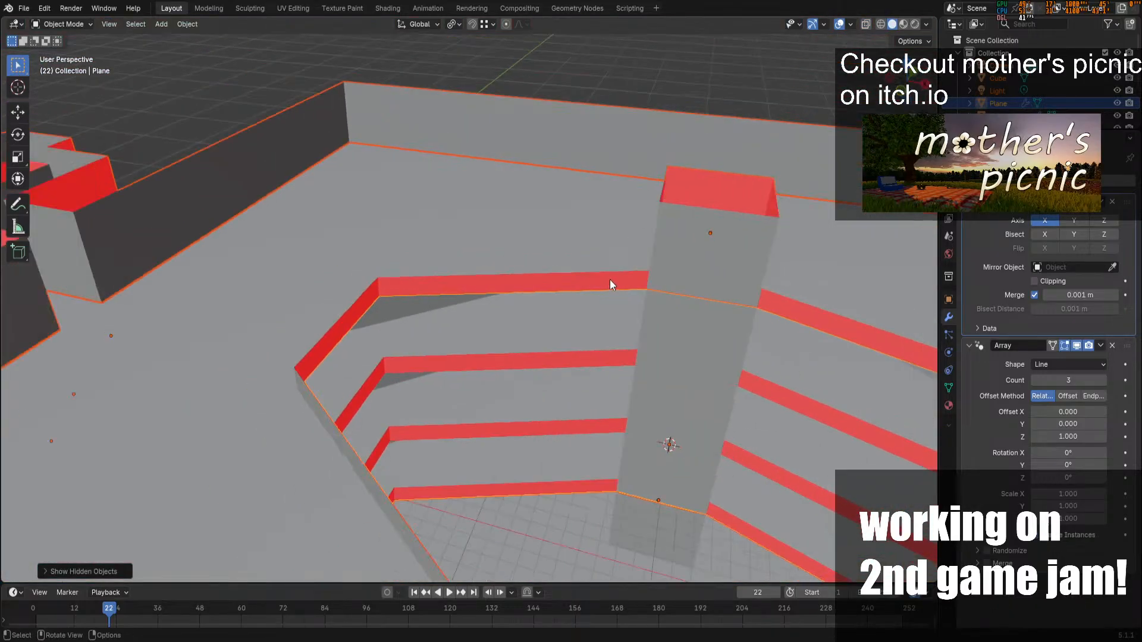
click(551, 164)
click(391, 394)
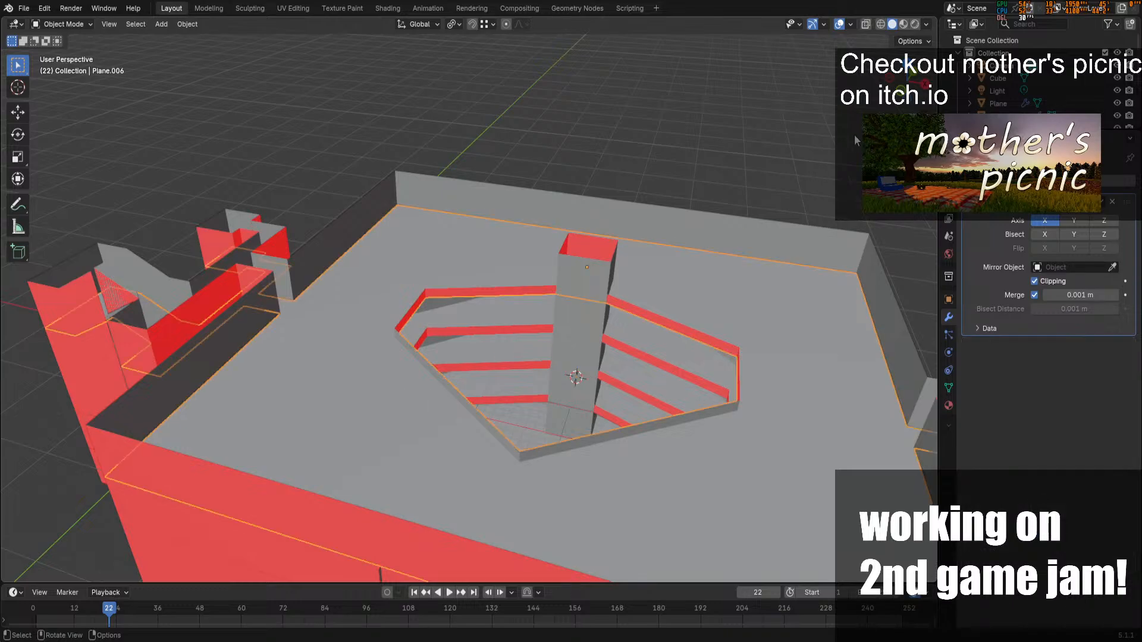
drag(906, 93, 779, 76)
drag(672, 89, 861, 117)
key(ctrl+s)
Dissolve the thin triangle's edges and the diagonal edge running from the shaft corner to the outer wall in the top slab
drag(907, 83, 901, 130)
key(Tab)
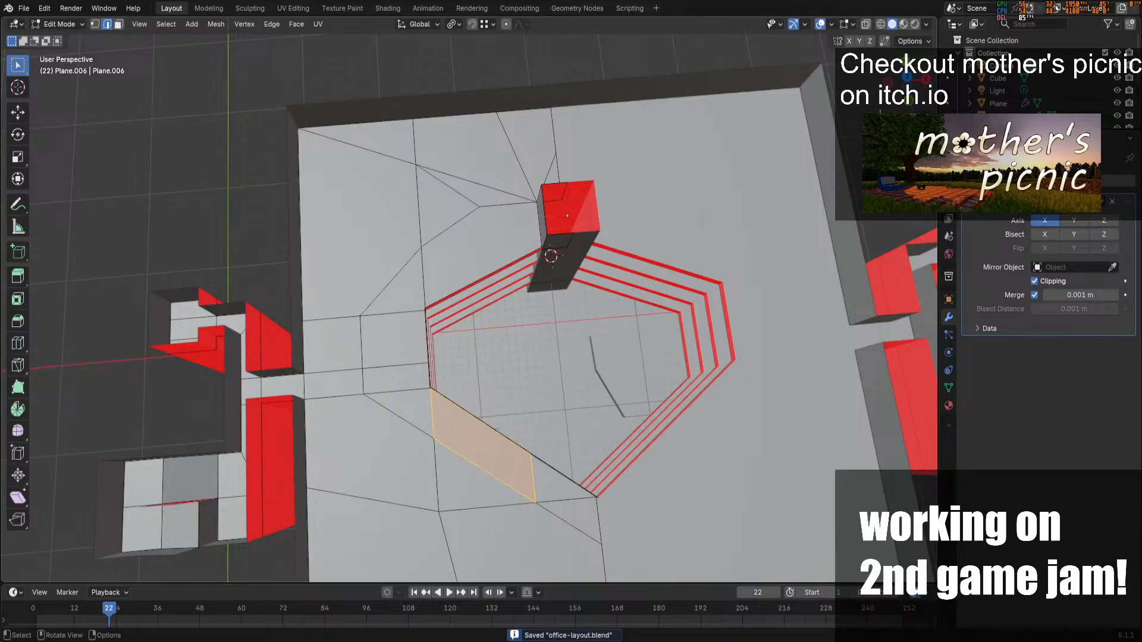
middle_drag(525, 245, 525, 268)
middle_drag(500, 376, 499, 400)
scroll(500, 400, up, 2)
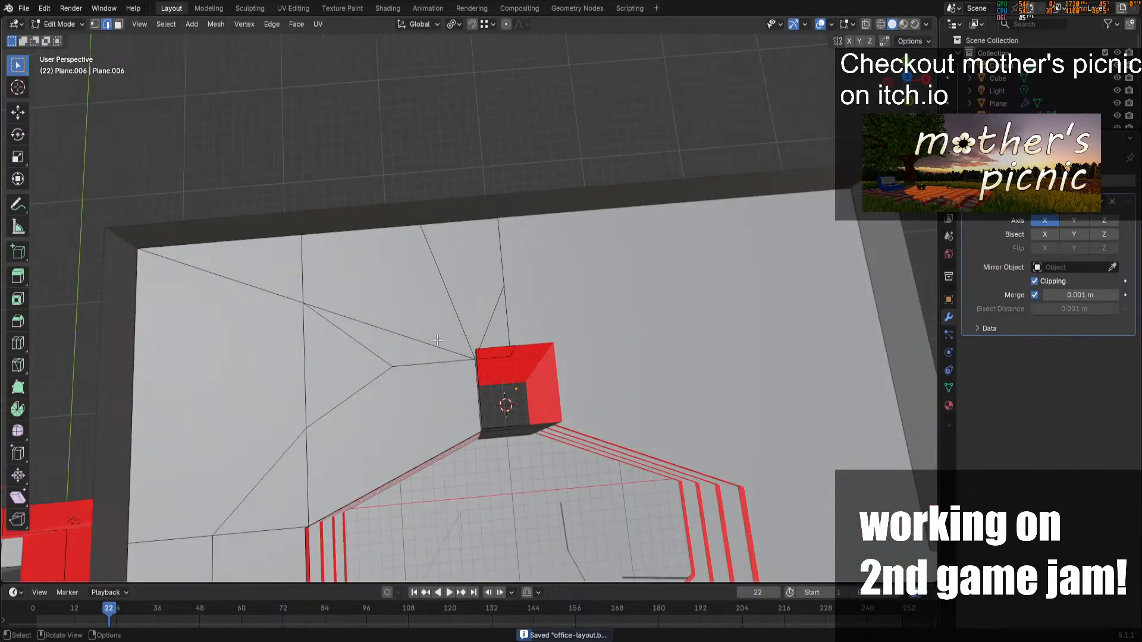
click(414, 348)
shift+click(425, 362)
shift+click(379, 356)
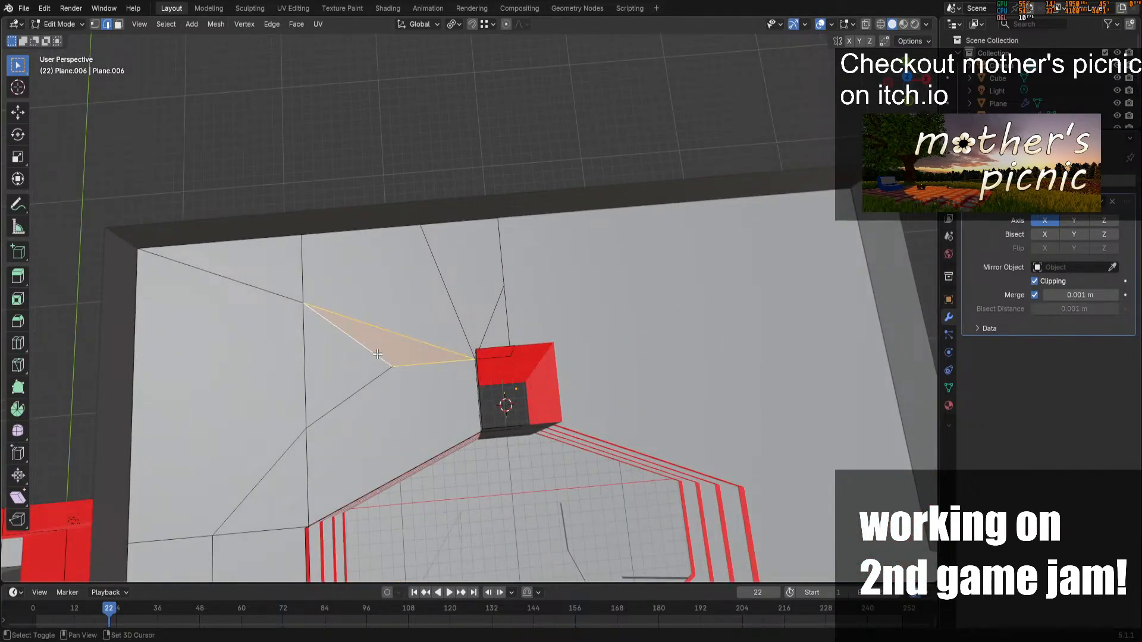
shift+click(447, 285)
key(x)
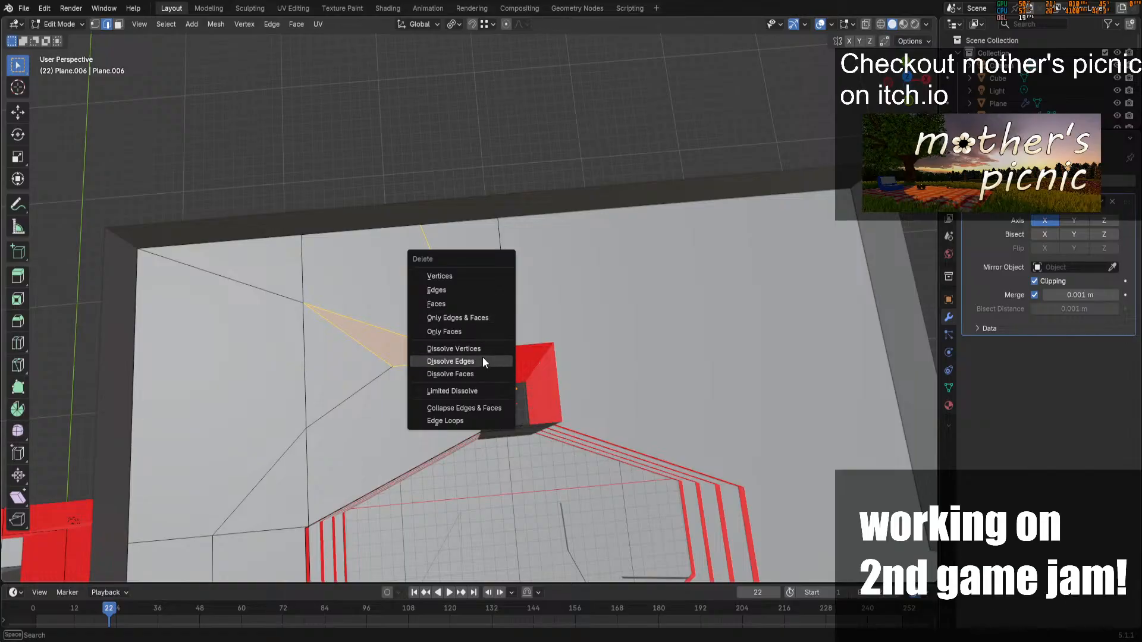
click(483, 357)
middle_drag(924, 85, 1068, 168)
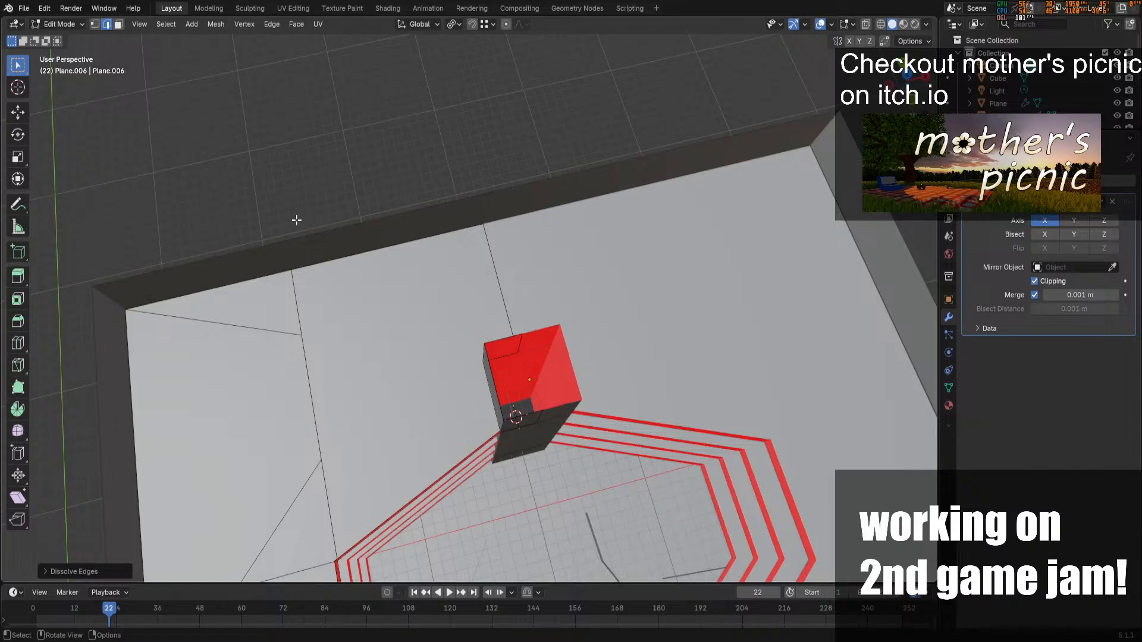
Knife-cut the top slab from the vertex of the outer corner's diagonal edge straight to the shaft's corner
scroll(353, 306, down, 2)
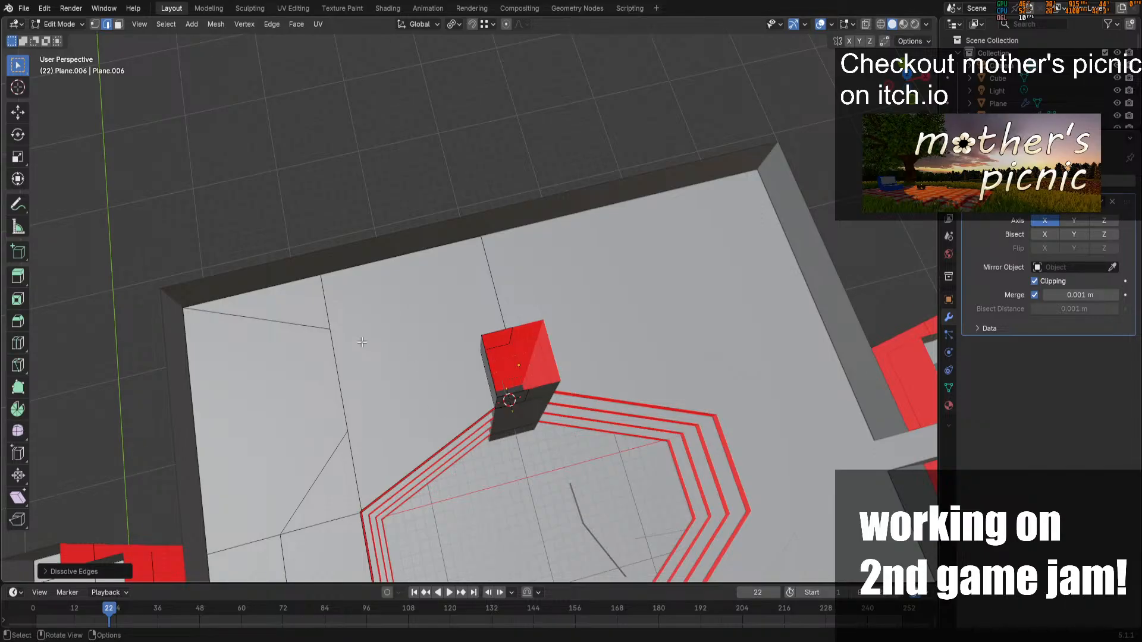
key(k)
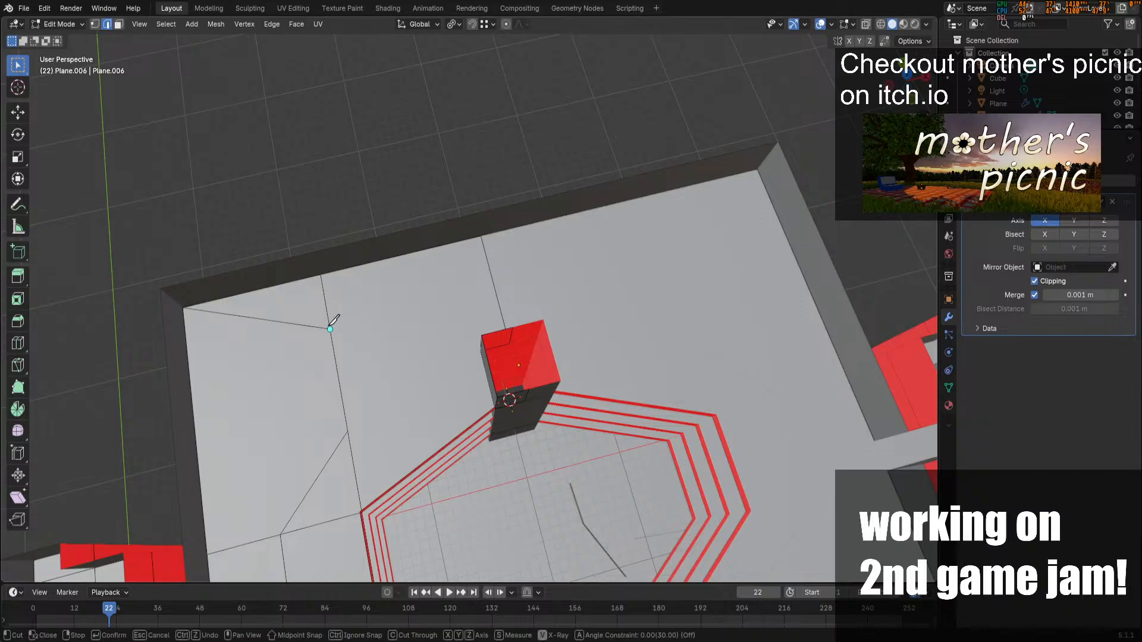
click(330, 329)
click(481, 348)
key(Return)
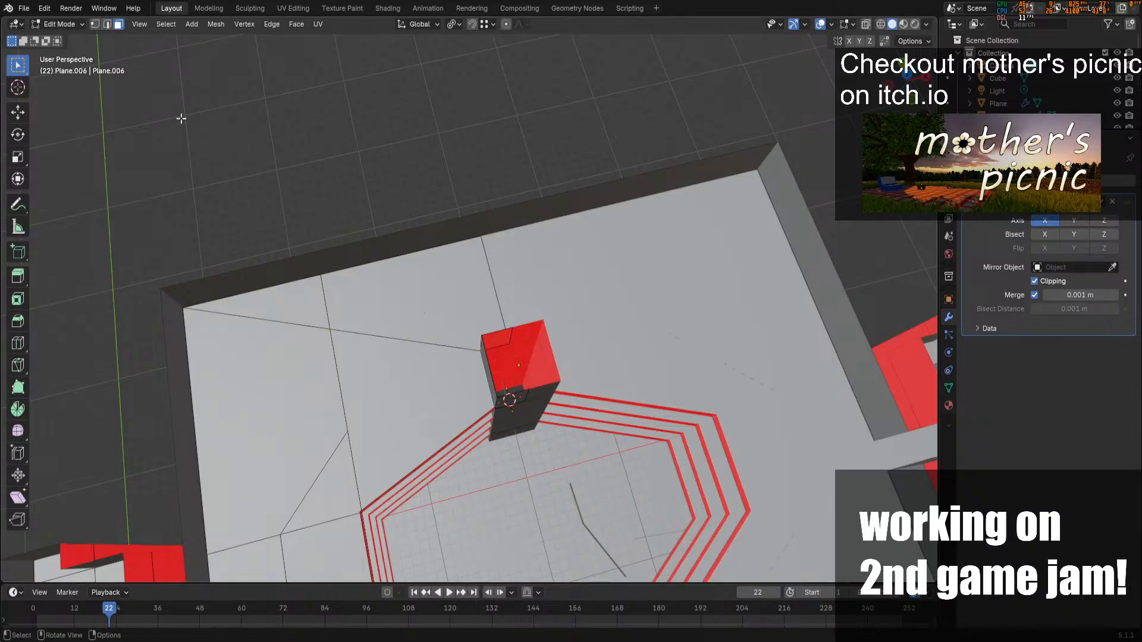
Extrude the slab edge from the shaft corner and the adjoining edge to the outer wall upward along Z about 4.82 m as walls
click(426, 355)
click(107, 24)
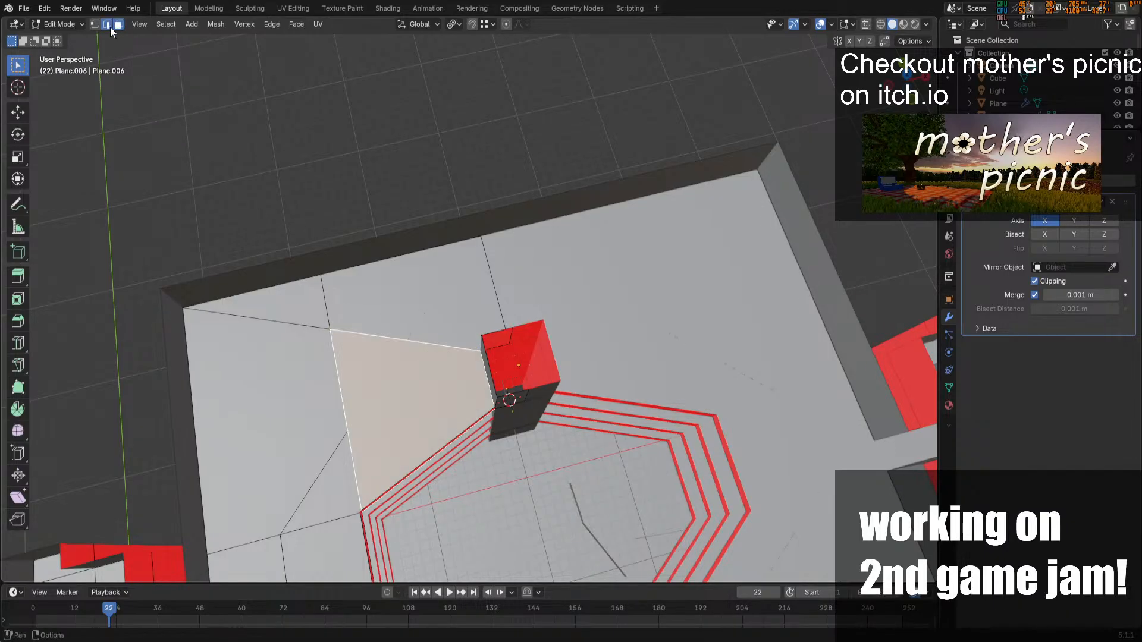
click(396, 339)
shift+click(328, 300)
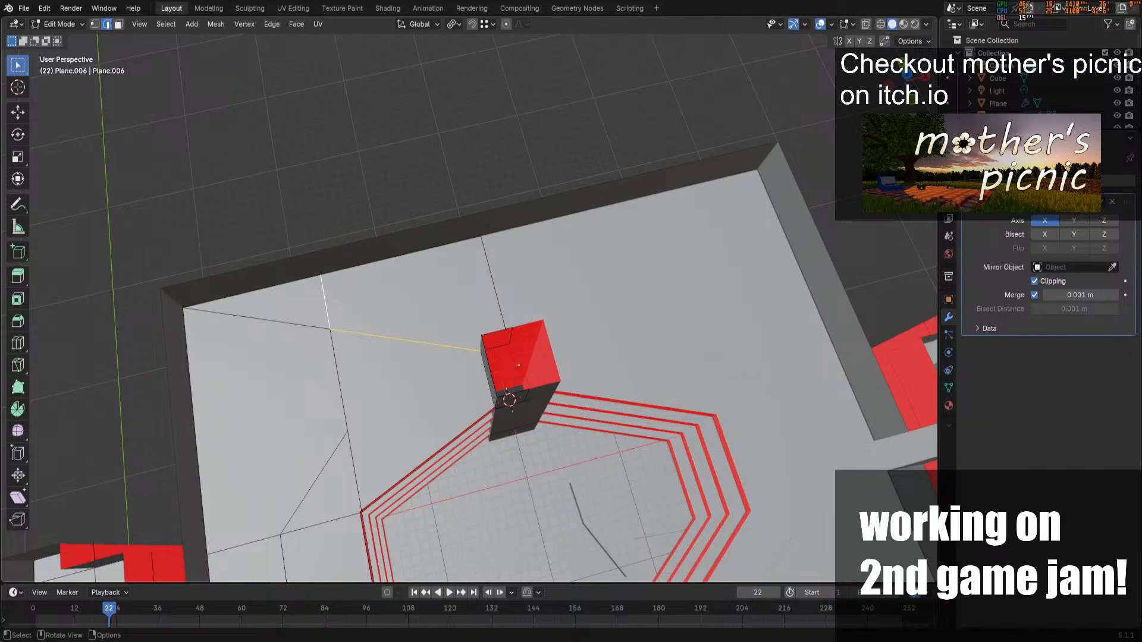
middle_drag(396, 327, 572, 296)
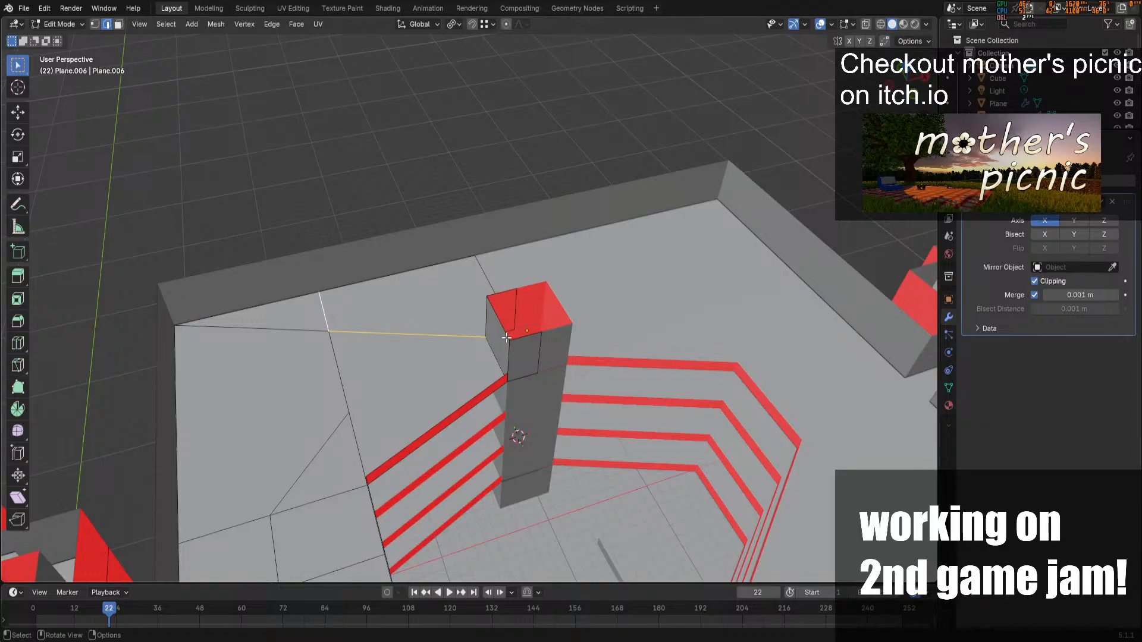
key(e)
key(z)
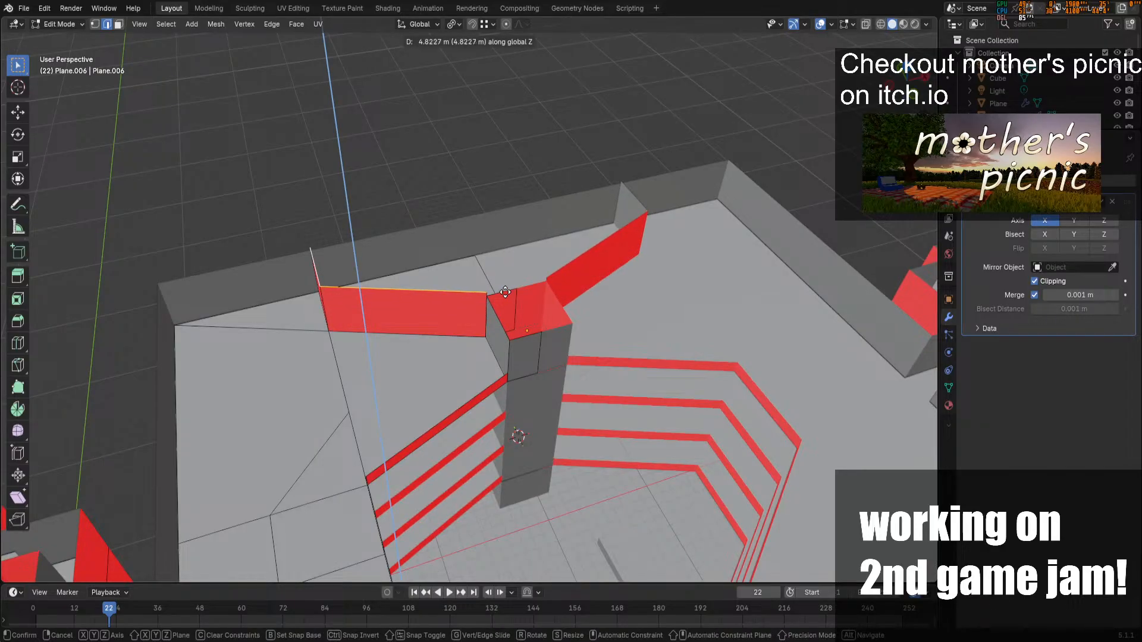
click(505, 292)
key(Tab)
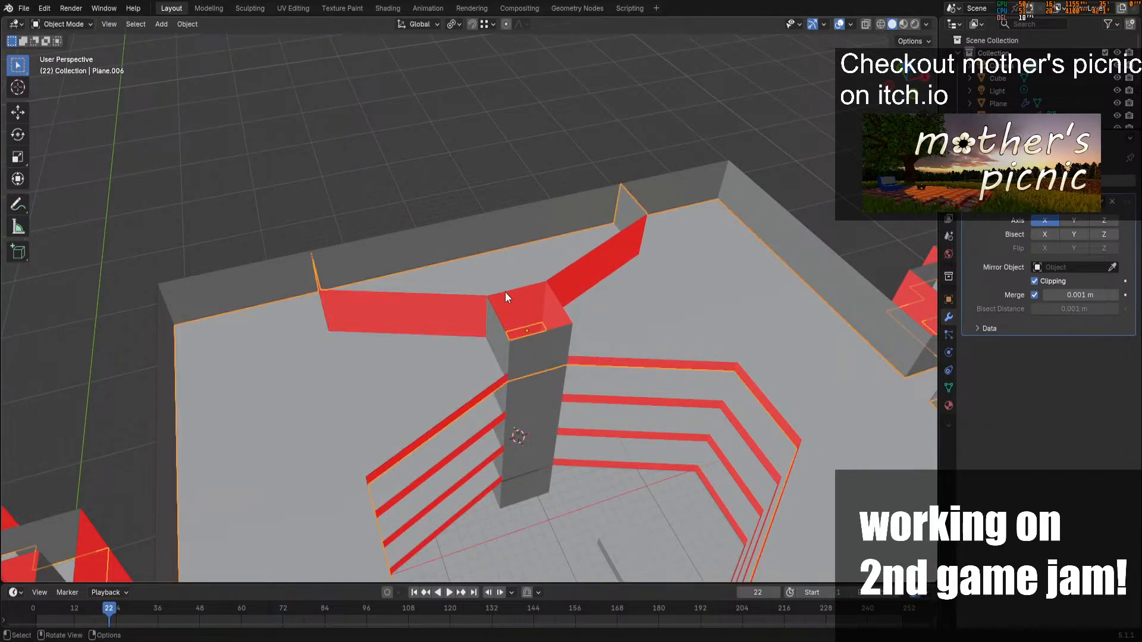
mouse_move(505, 291)
middle_down()
mouse_move(560, 265)
mouse_move(515, 295)
mouse_move(494, 280)
middle_up()
middle_drag(497, 239, 440, 268)
Apply the Mirror modifier so both halves of the floor plan become editable, and resume mesh editing
key(Tab)
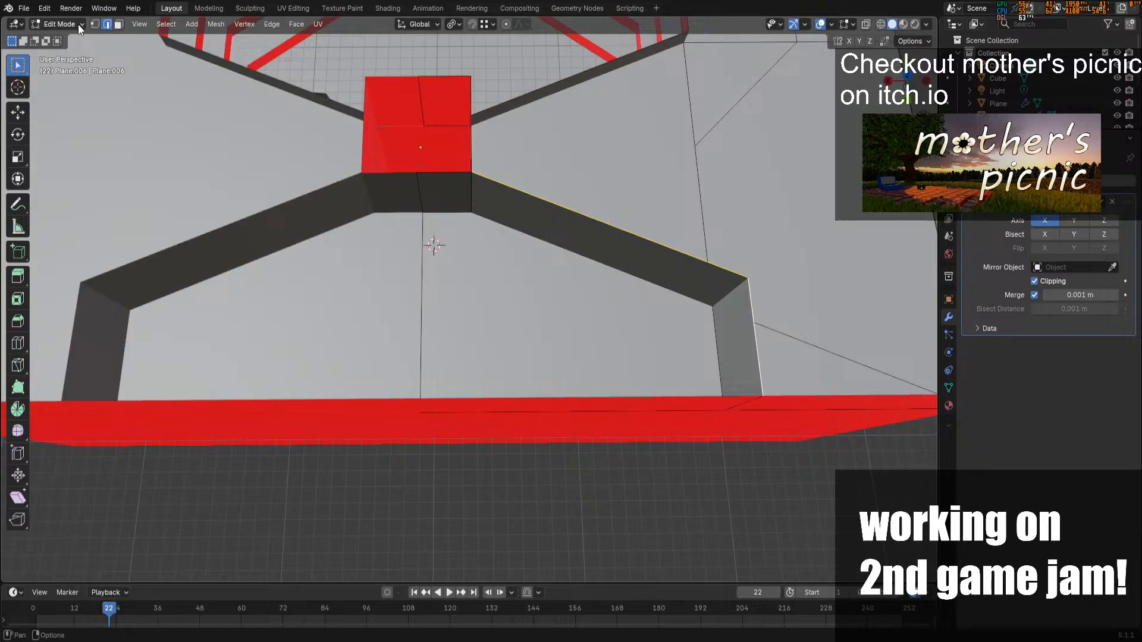
click(119, 24)
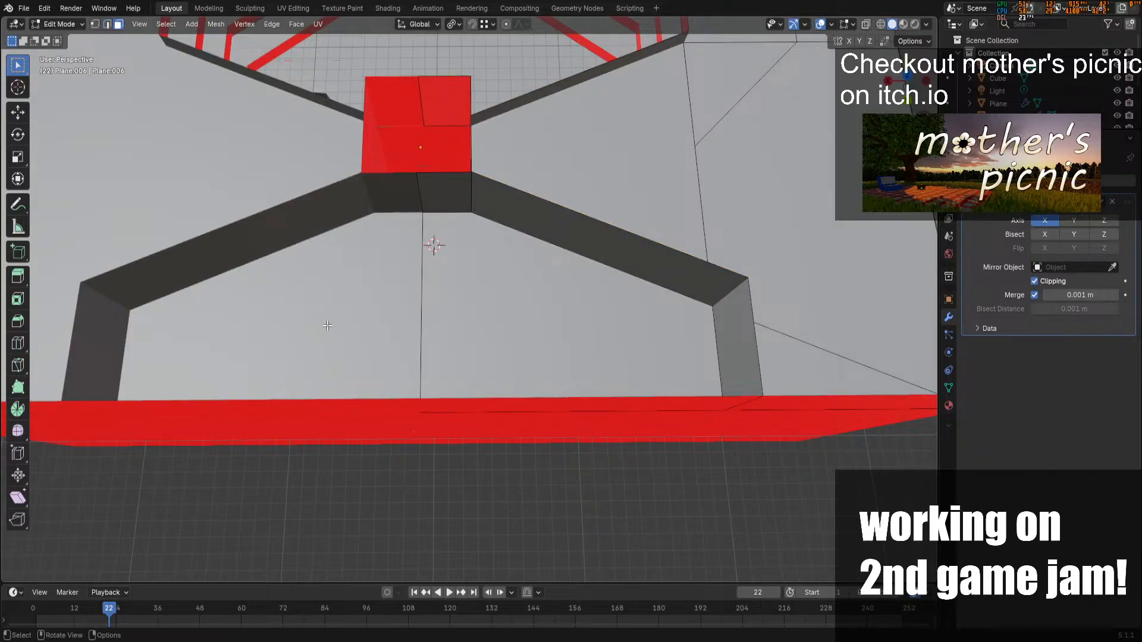
click(591, 307)
key(Tab)
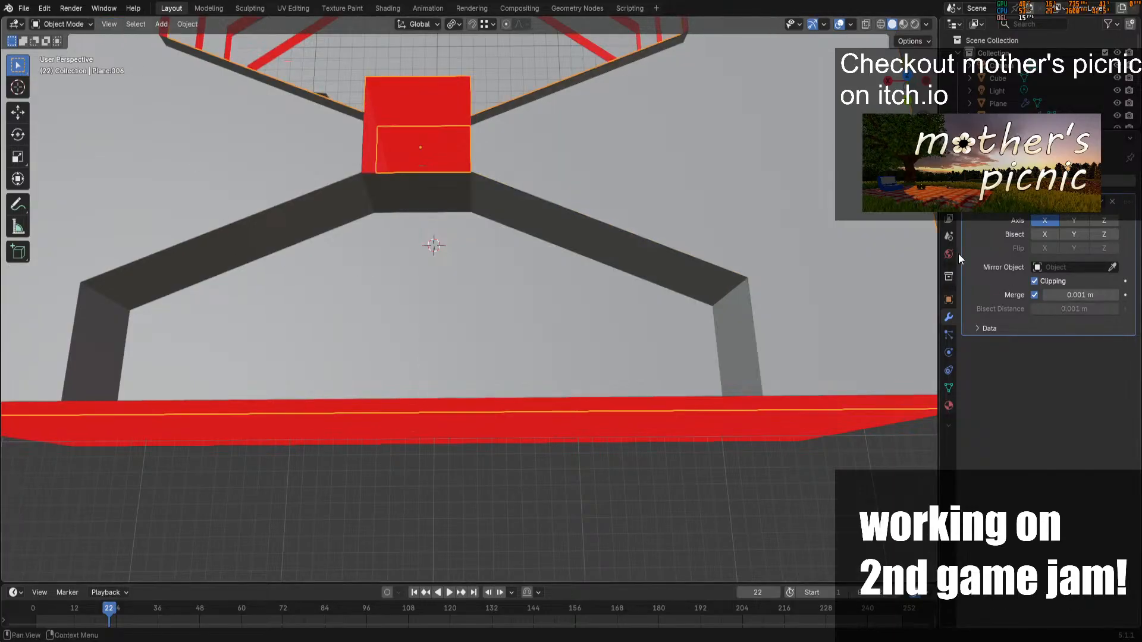
click(1102, 201)
click(1020, 229)
key(Tab)
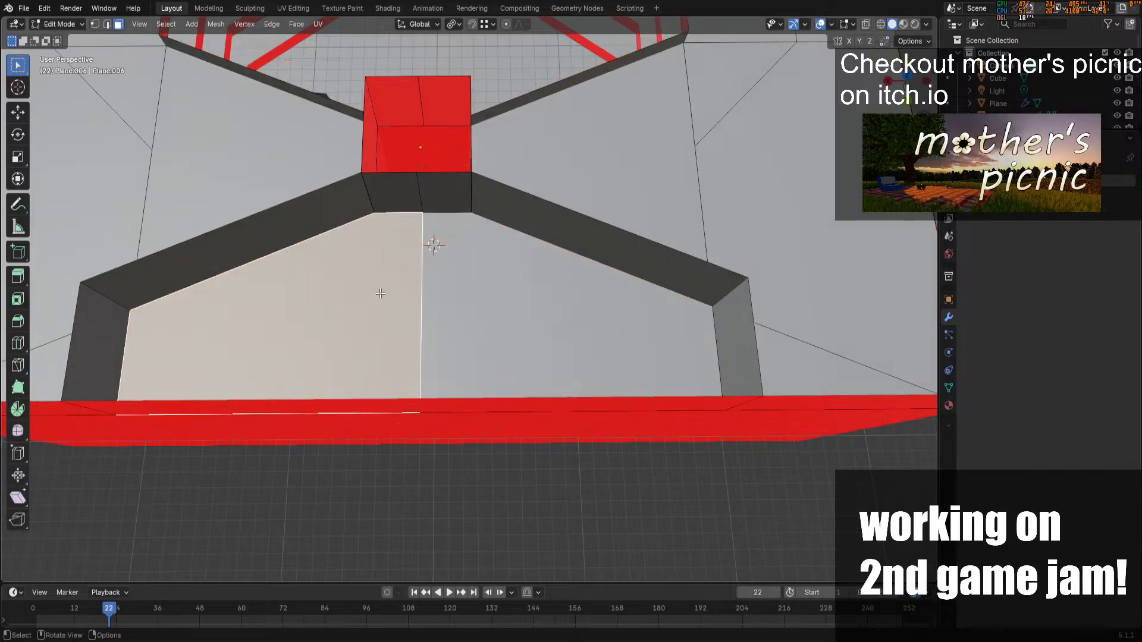
Inset one half of the new room's floor face by about 1.27 m and duplicate the inset face
key(i)
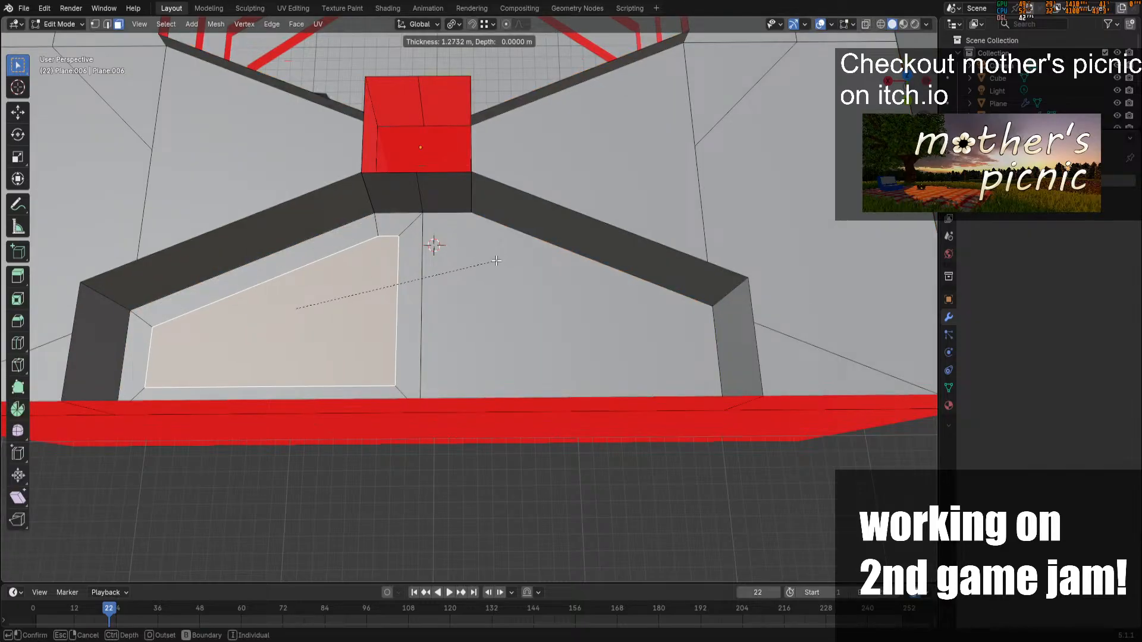
click(496, 261)
key(g)
key(z)
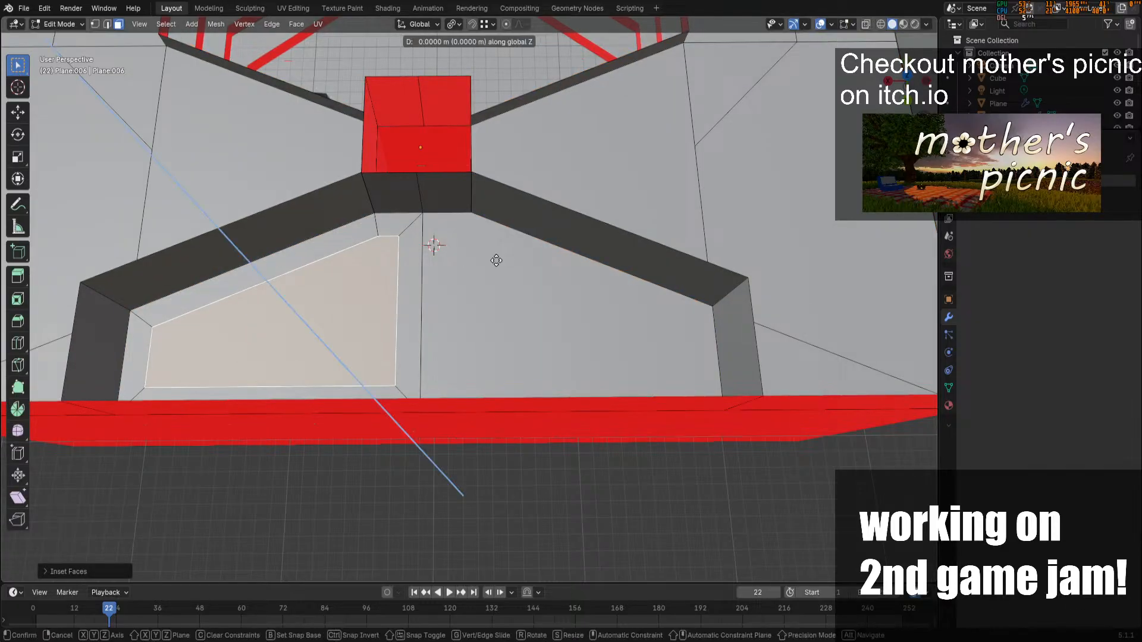
click(493, 240)
middle_drag(595, 267, 669, 147)
Adjust the duplicated face's height along Z and extrude it downward about 0.86 m into a block
key(g)
key(z)
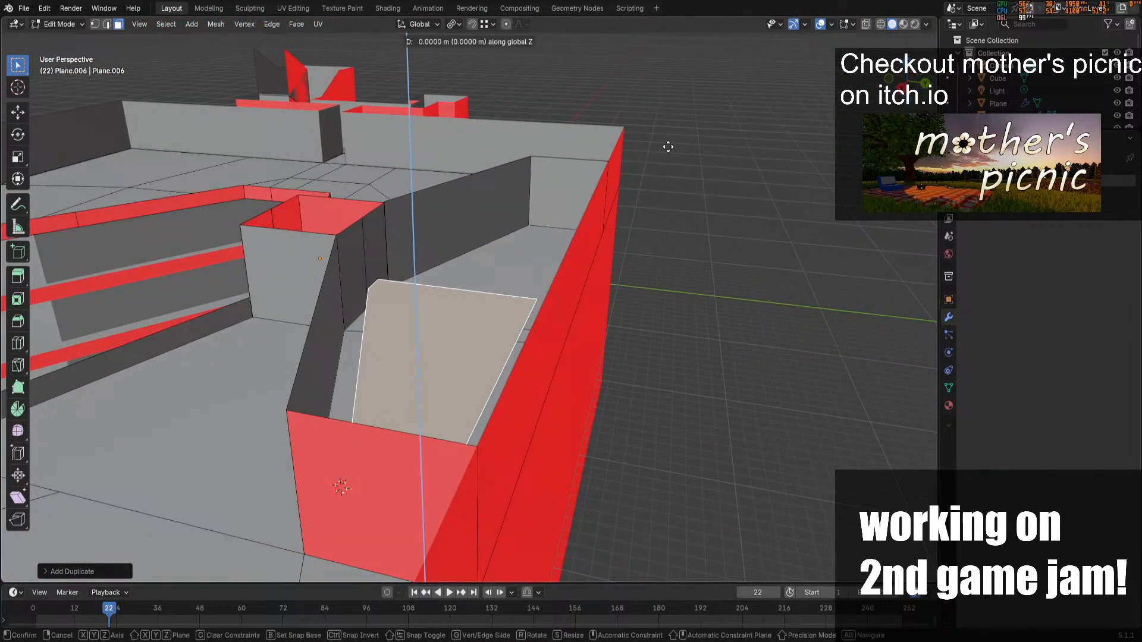
key(z)
key(z)
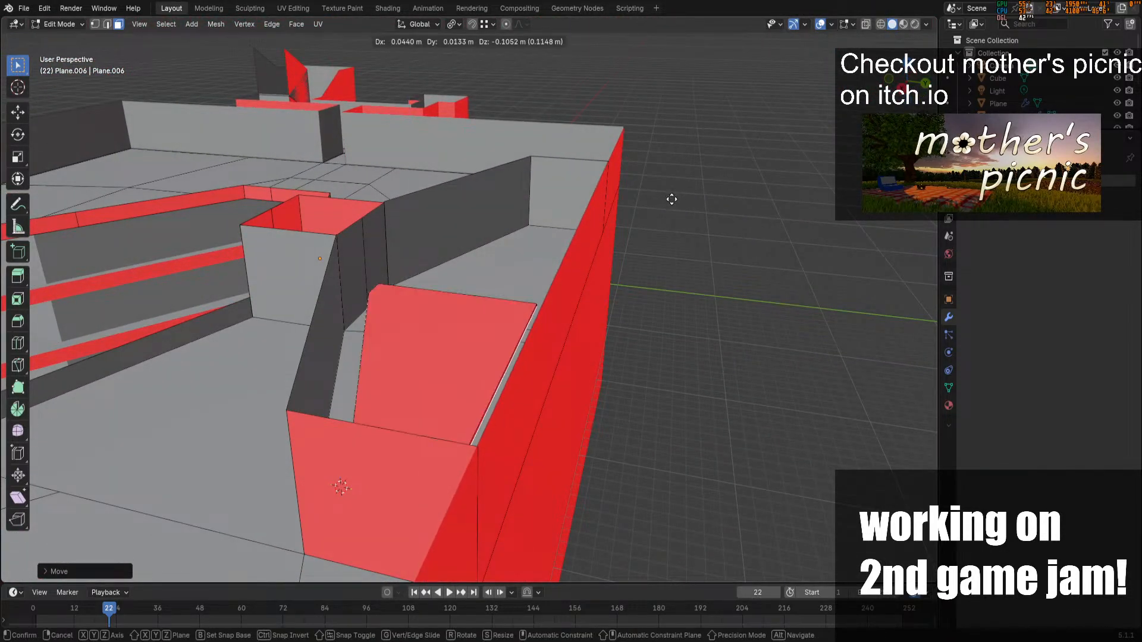
key(z)
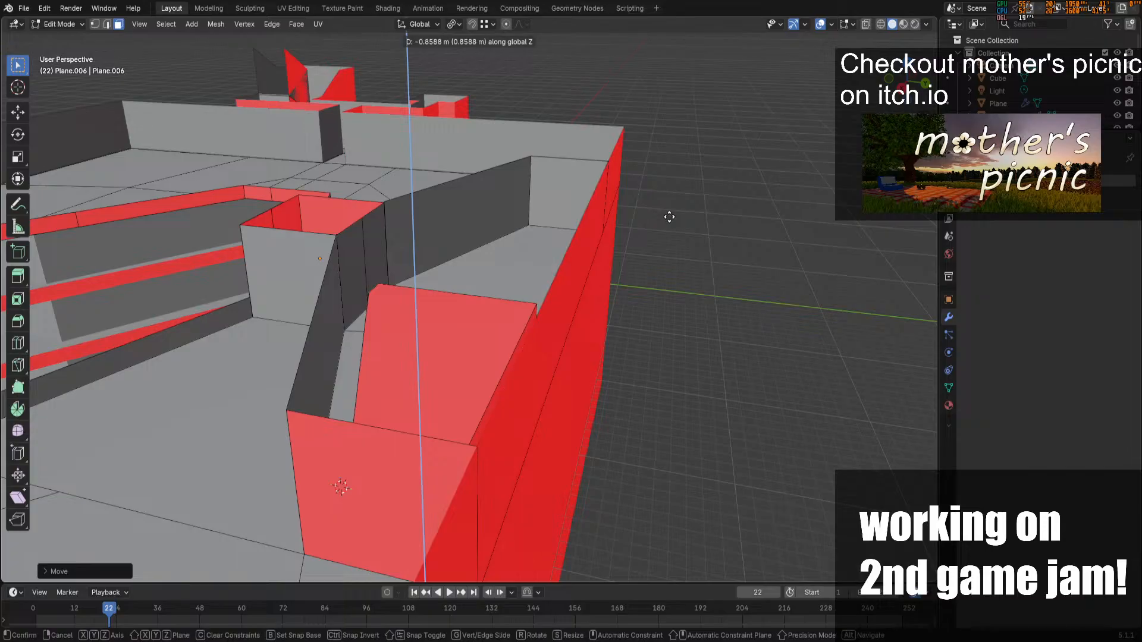
click(670, 219)
Move the block's extruded underside further down along Z, and leave mesh editing
middle_drag(671, 179, 693, 172)
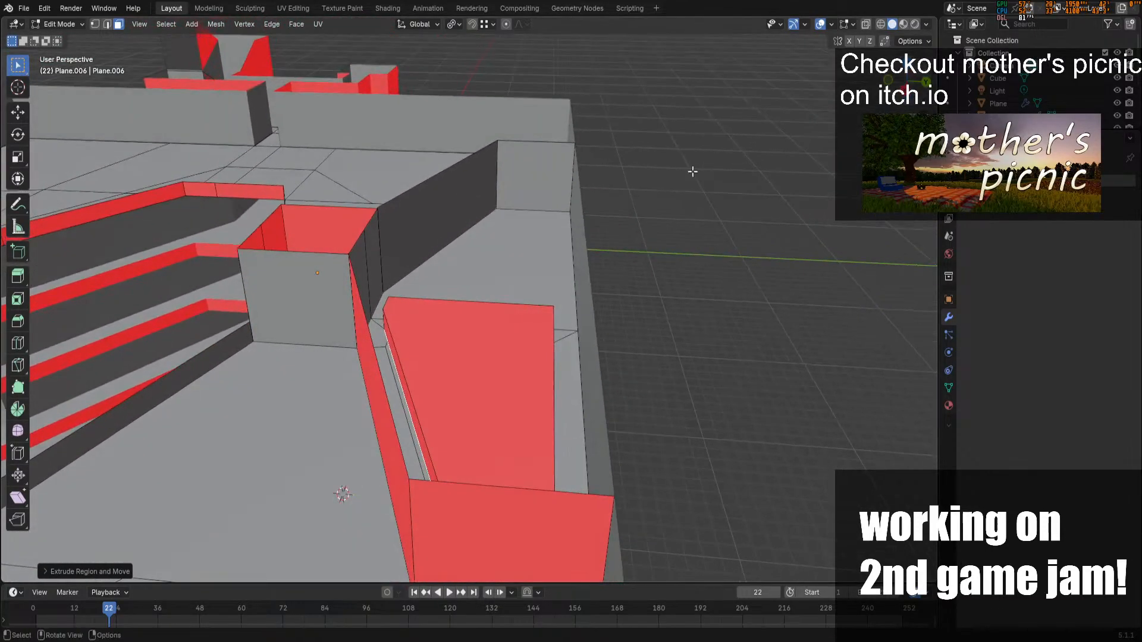
scroll(693, 172, up, 1)
key(g)
key(z)
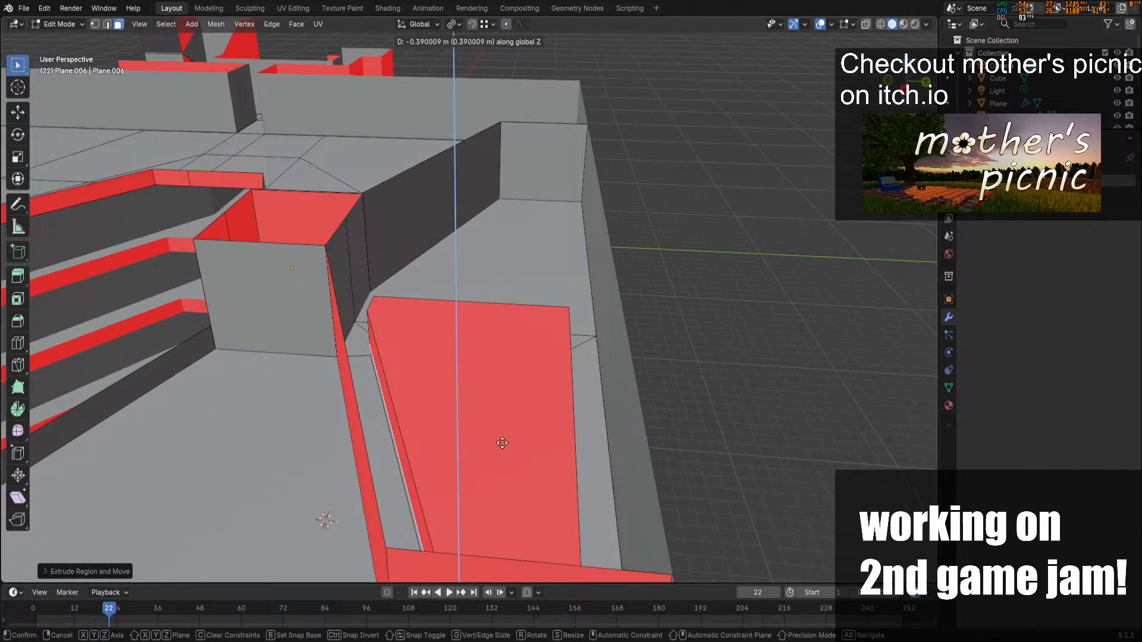
click(523, 557)
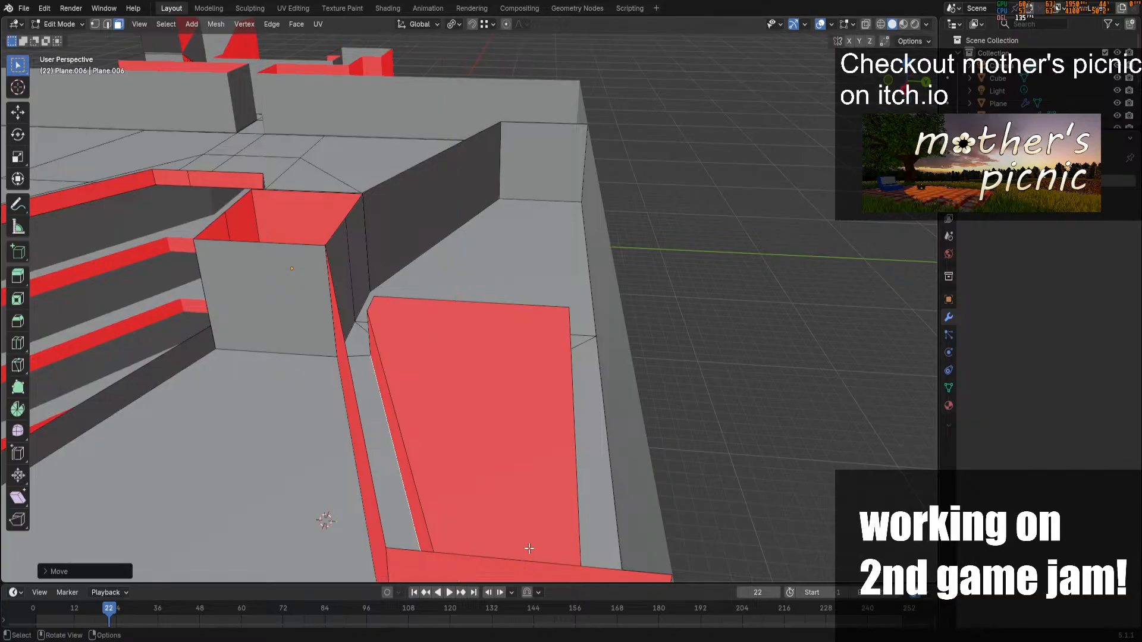
key(Tab)
middle_drag(524, 556, 514, 381)
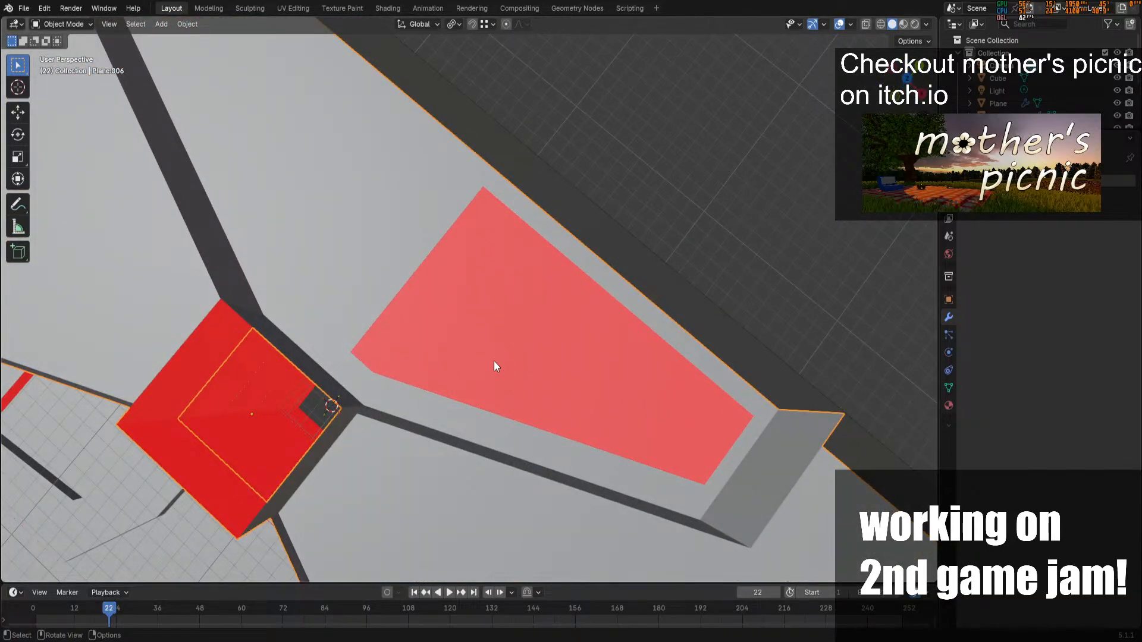
Move the block's straight side face at the room's centre about 1.13 m along X, to the start of the sloped side
key(Tab)
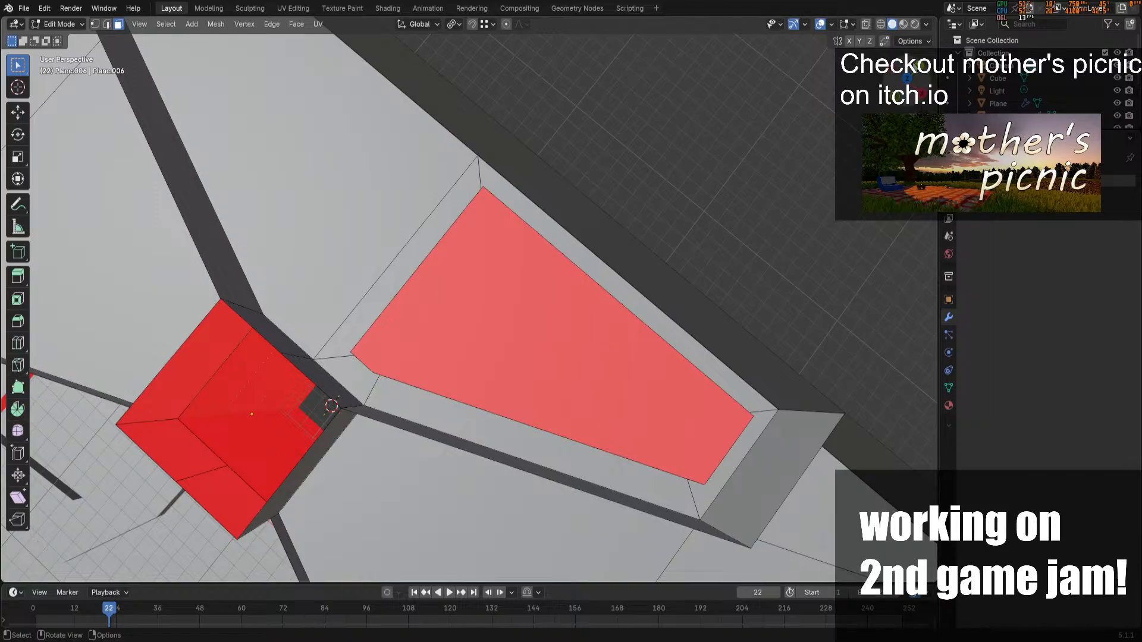
click(908, 79)
key(alt+a)
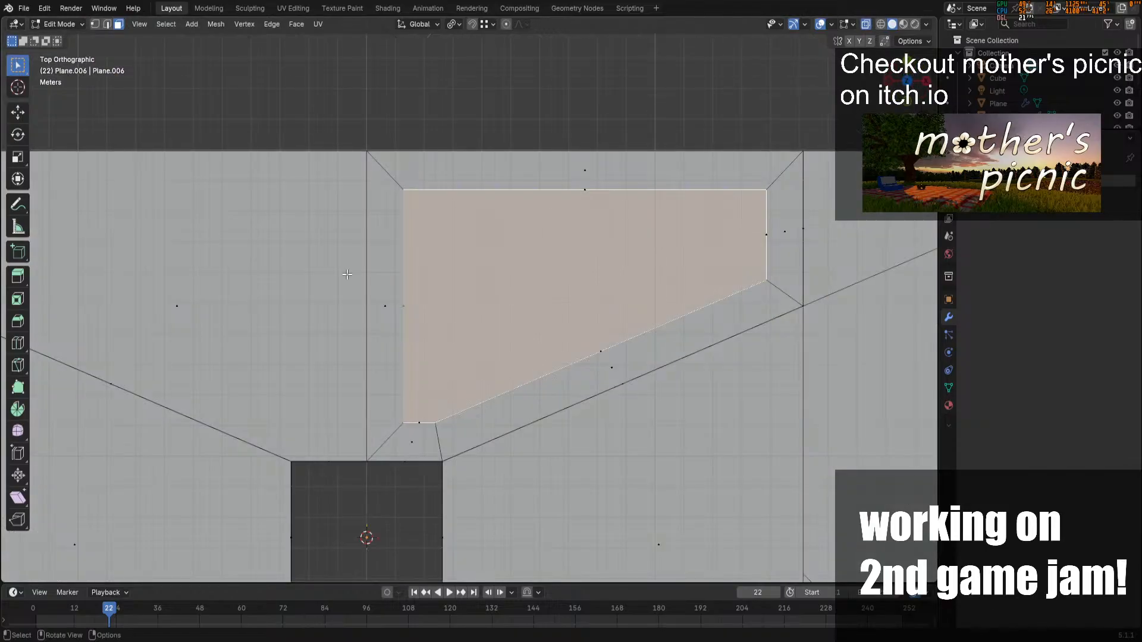
click(403, 298)
key(g)
key(y)
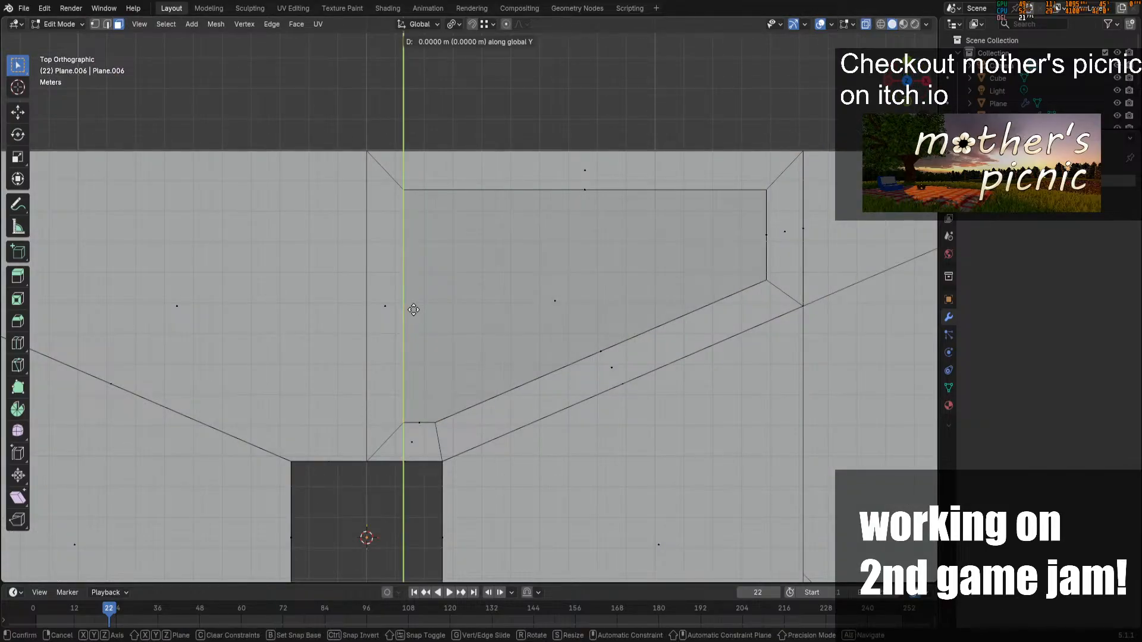
key(x)
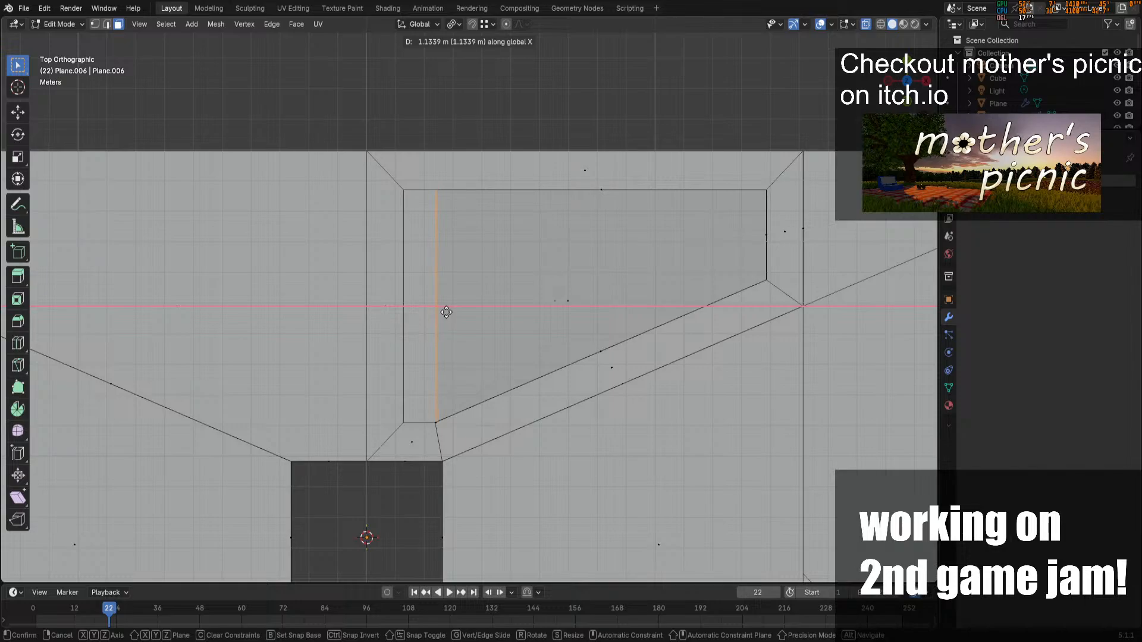
click(446, 312)
Merge all vertices of the mesh by distance
key(a)
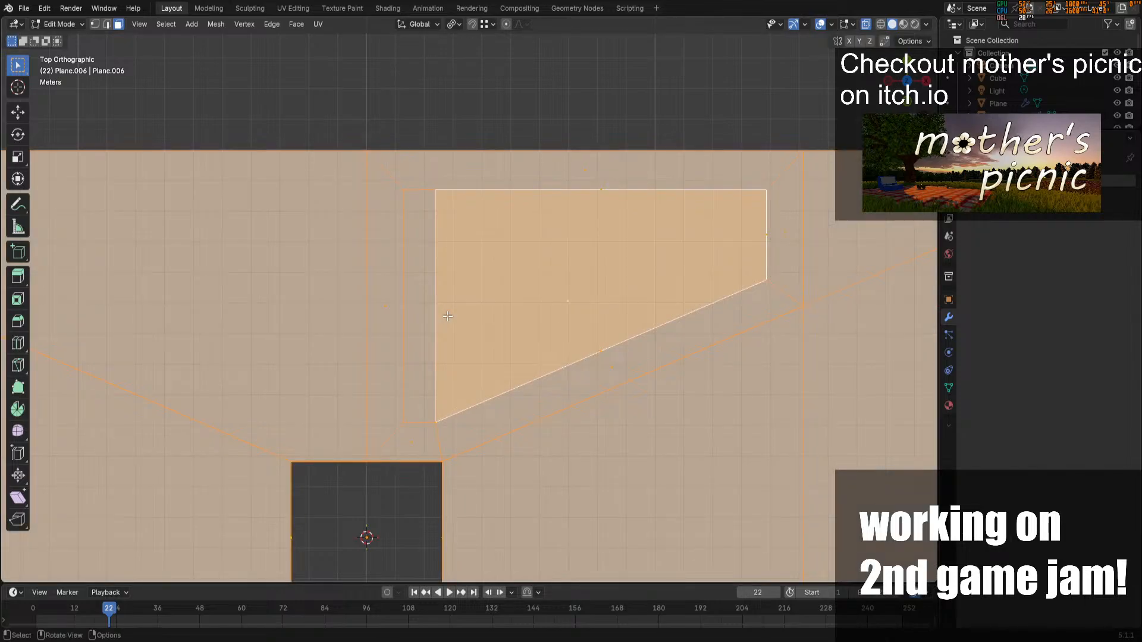
key(m)
click(453, 363)
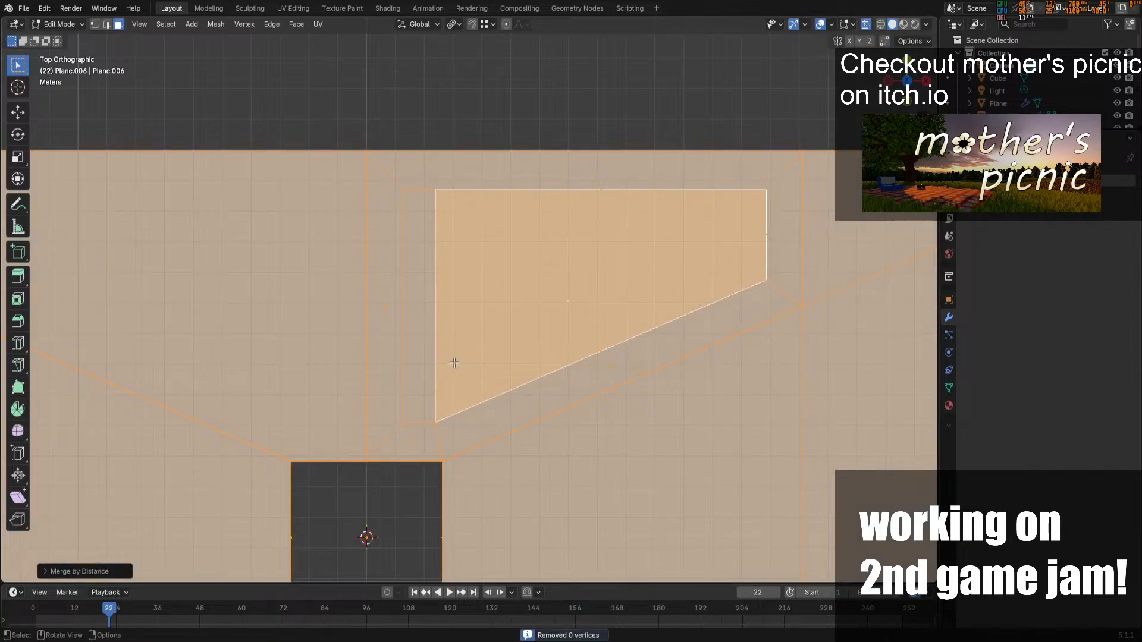
key(Tab)
key(Tab)
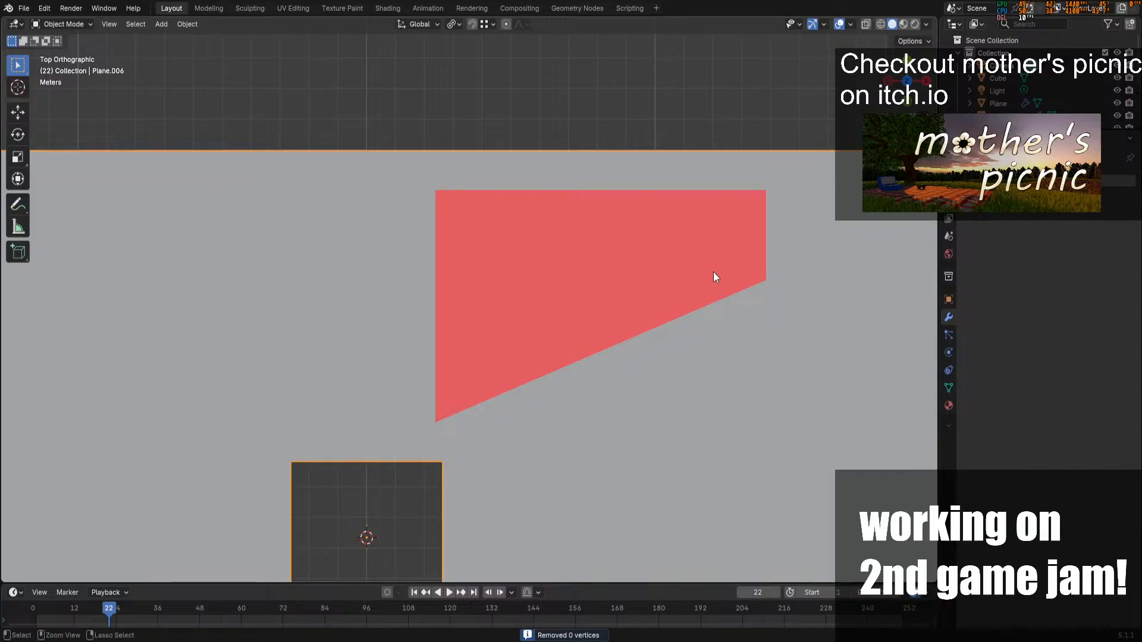
Select the block's linked geometry and hide the rest of the mesh to isolate it
scroll(752, 235, down, 3)
middle_drag(752, 235, 587, 303)
key(ctrl+l)
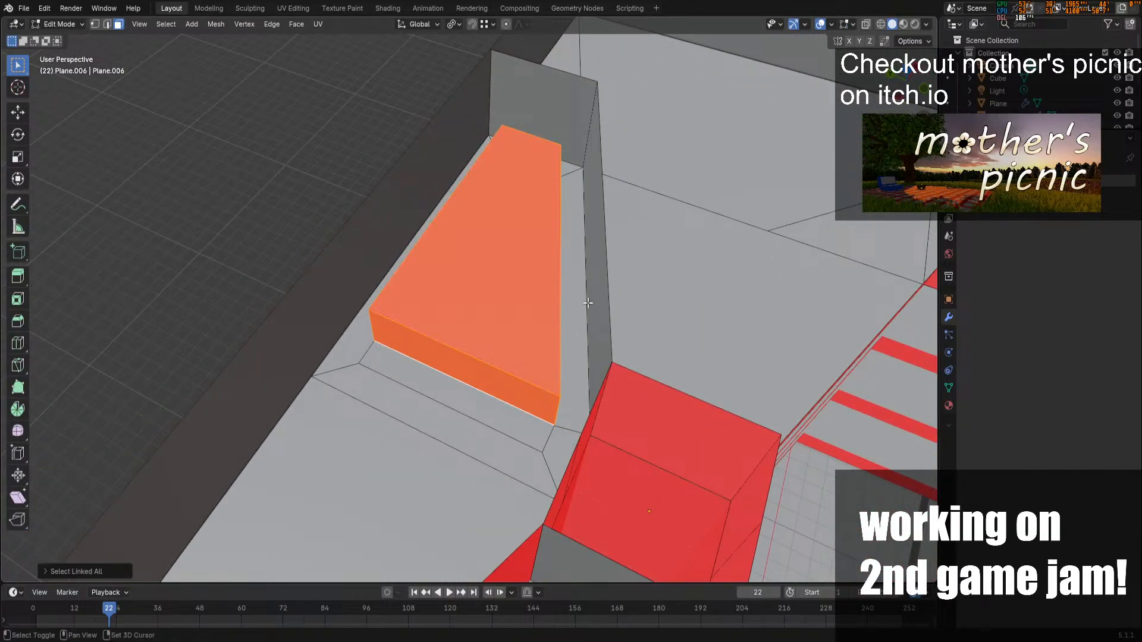
key(shift+h)
middle_drag(891, 110, 751, 183)
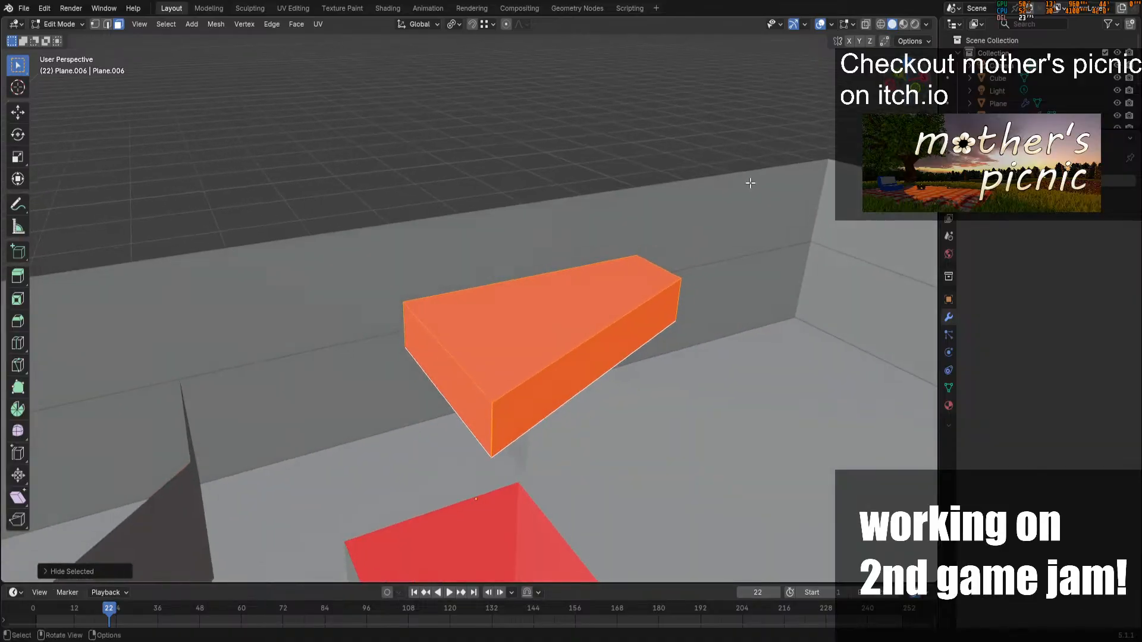
Merge the overlapping vertices at the upper and lower corner of the block nearest the shaft, each at center
key(1)
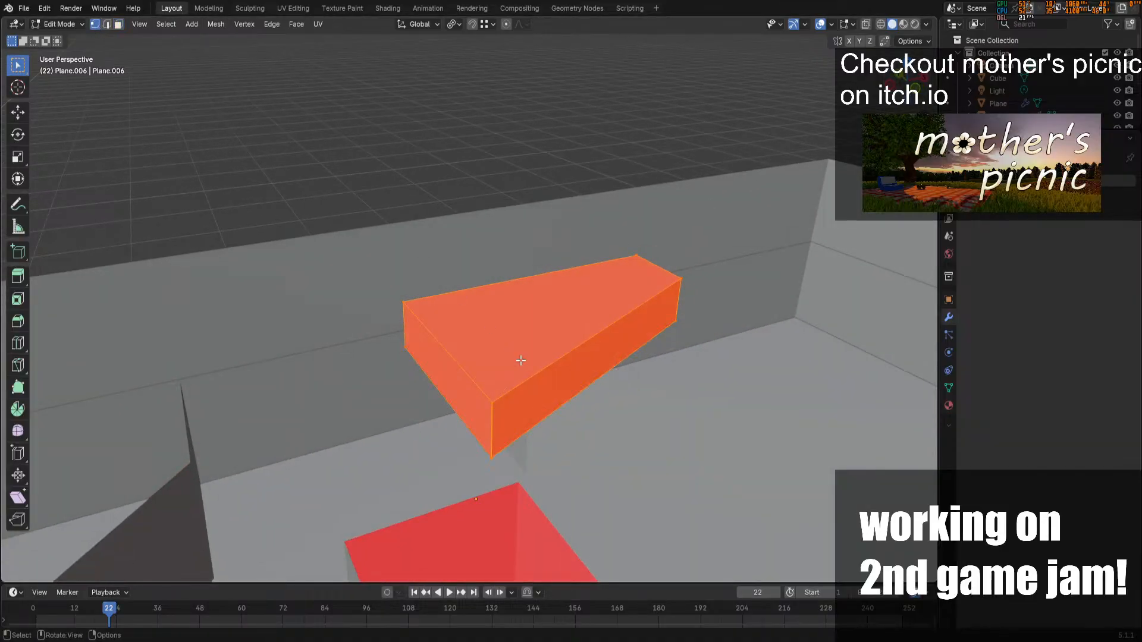
click(505, 413)
key(m)
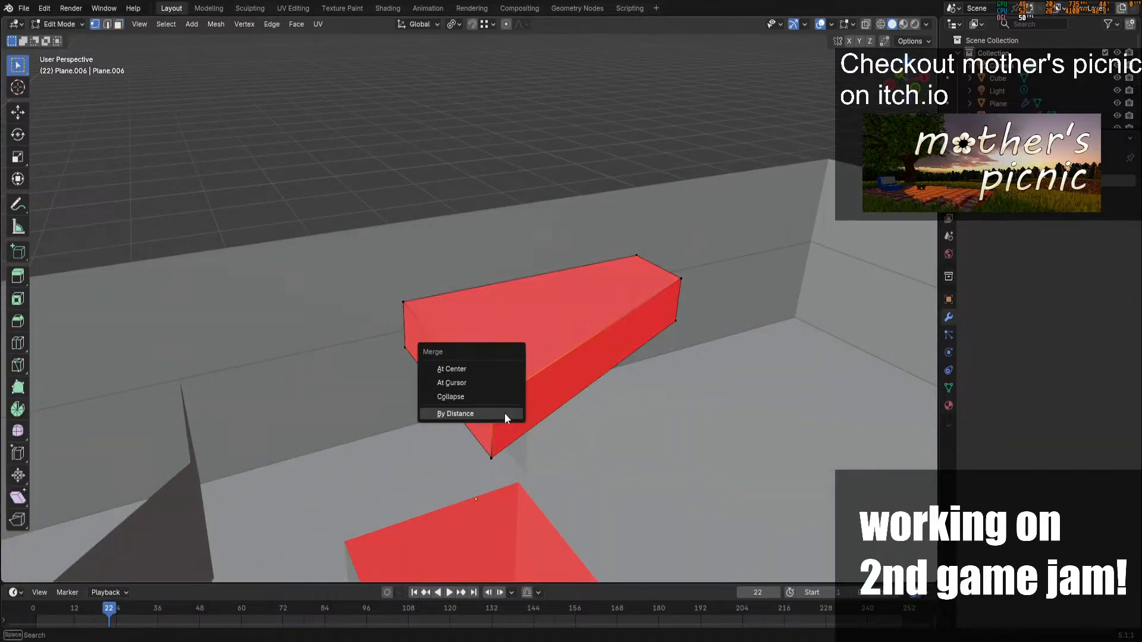
click(492, 369)
drag(470, 439, 502, 462)
key(m)
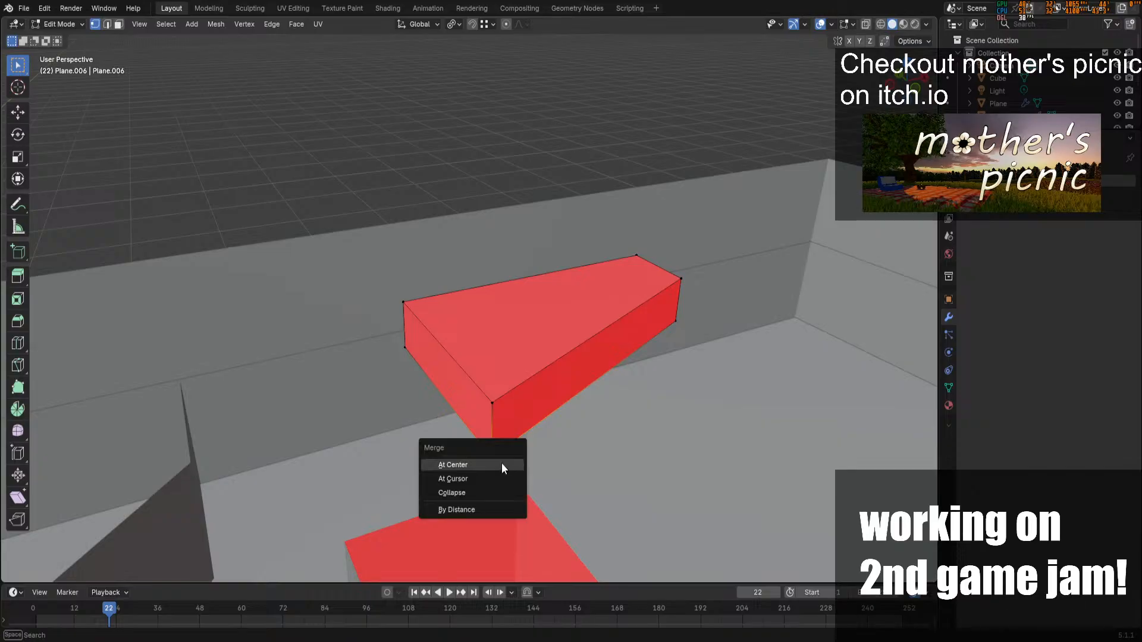
click(501, 463)
key(Tab)
Slide the block's wide end face inward along its edges, and inspect the shortened block from above with X-ray enabled
drag(904, 74, 903, 119)
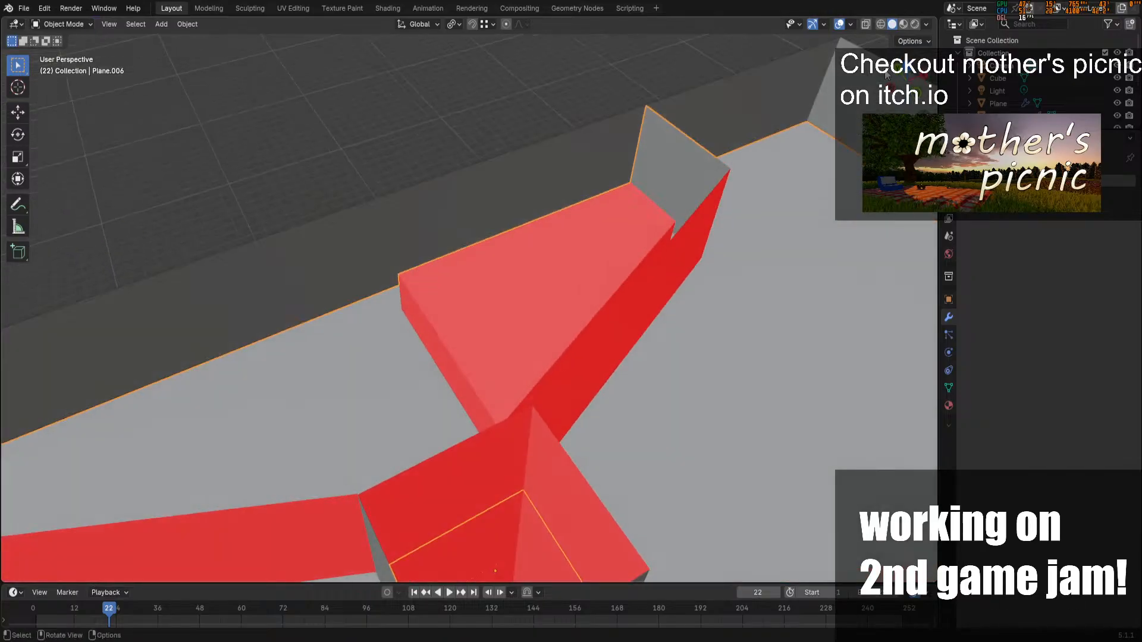
click(865, 23)
click(864, 25)
key(Tab)
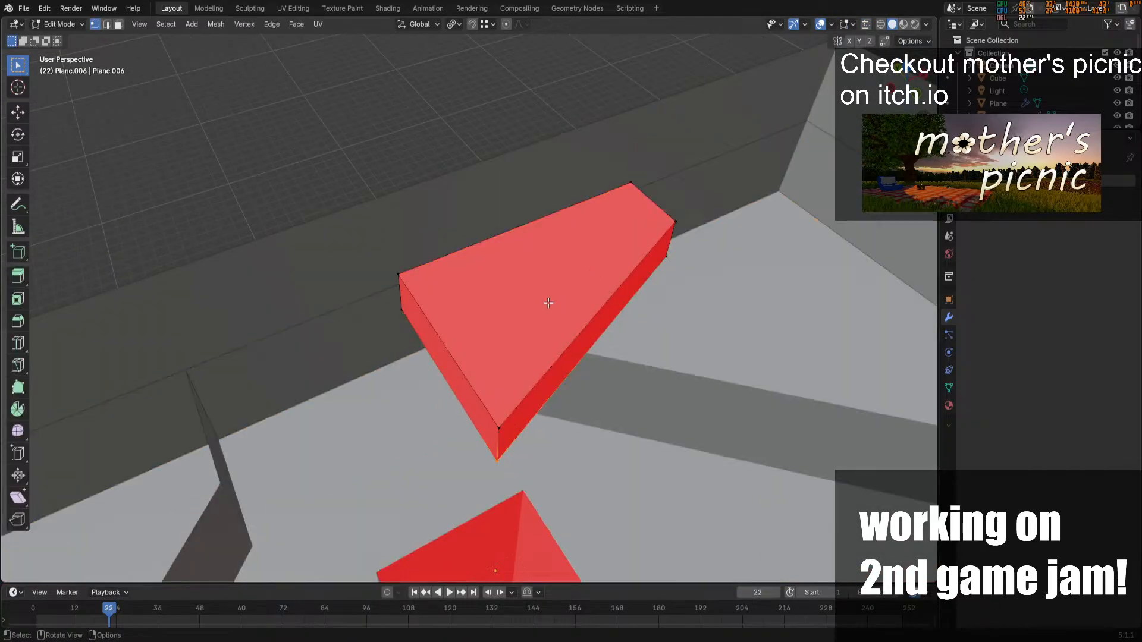
click(120, 26)
click(462, 379)
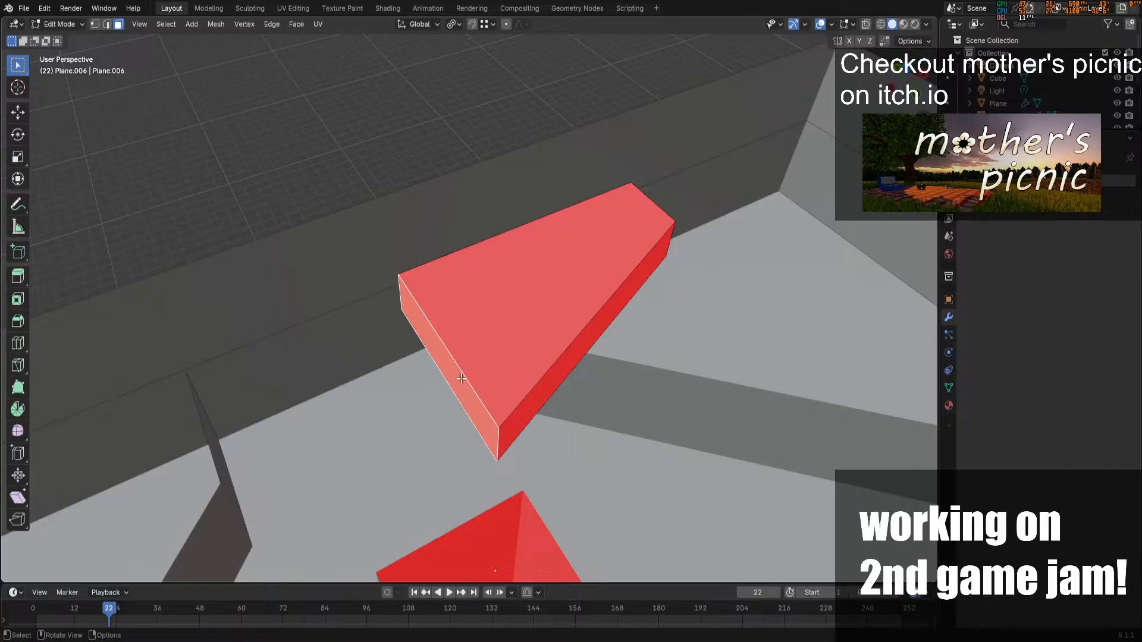
key(g)
key(g)
click(504, 360)
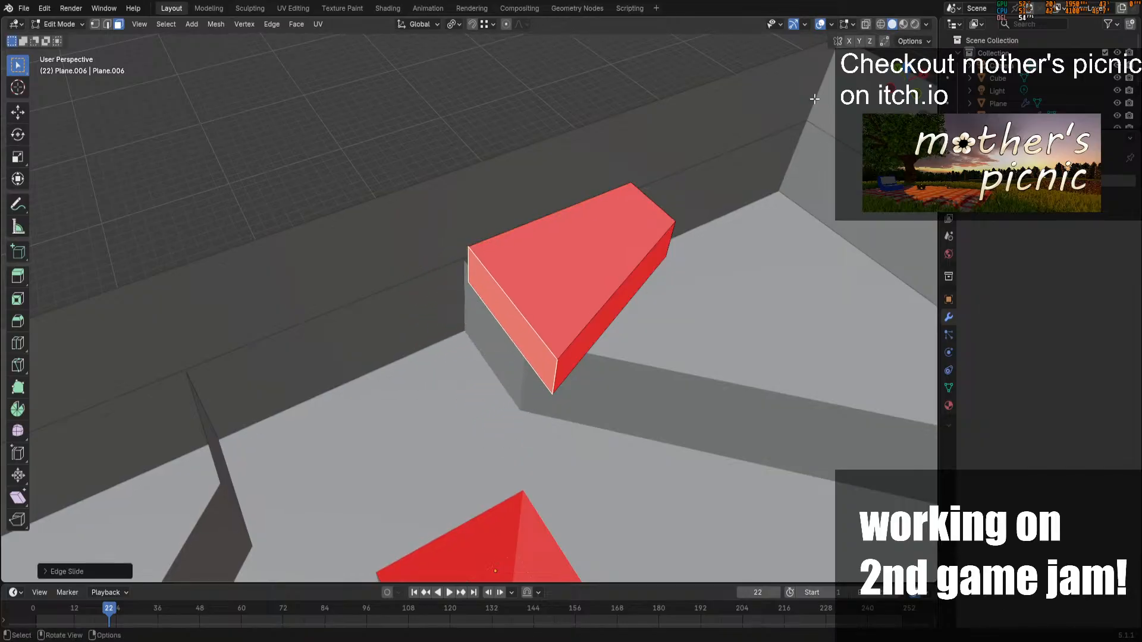
click(865, 24)
key(Tab)
key(KP_7)
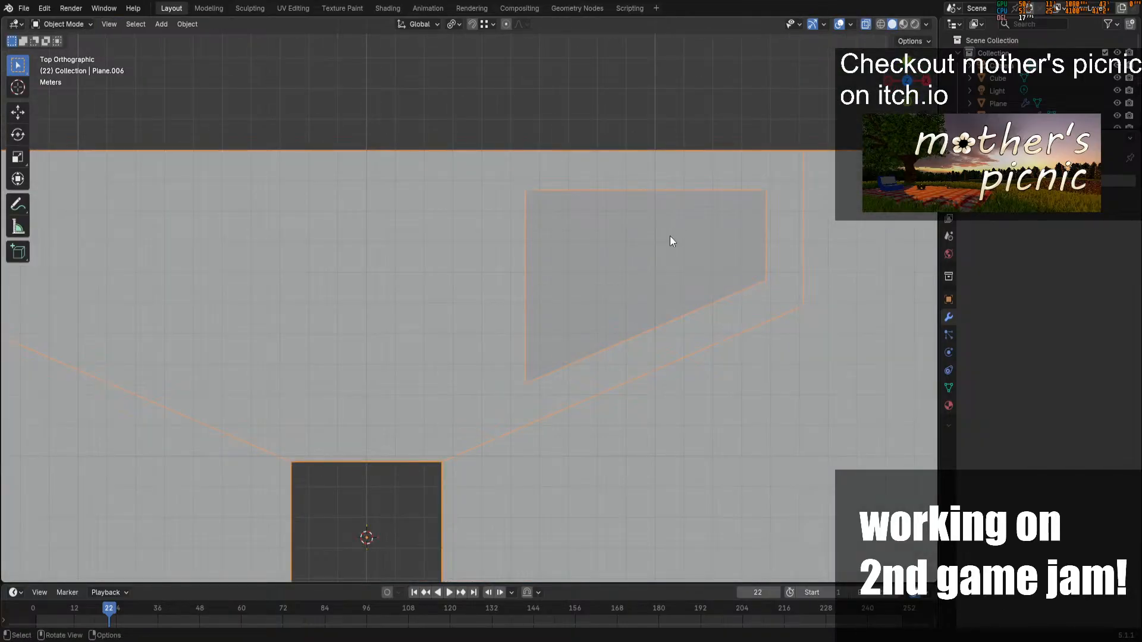
Move the block's outer corner edge nearest the building wall about 3.5 m along negative X, slanting its wide end
key(Tab)
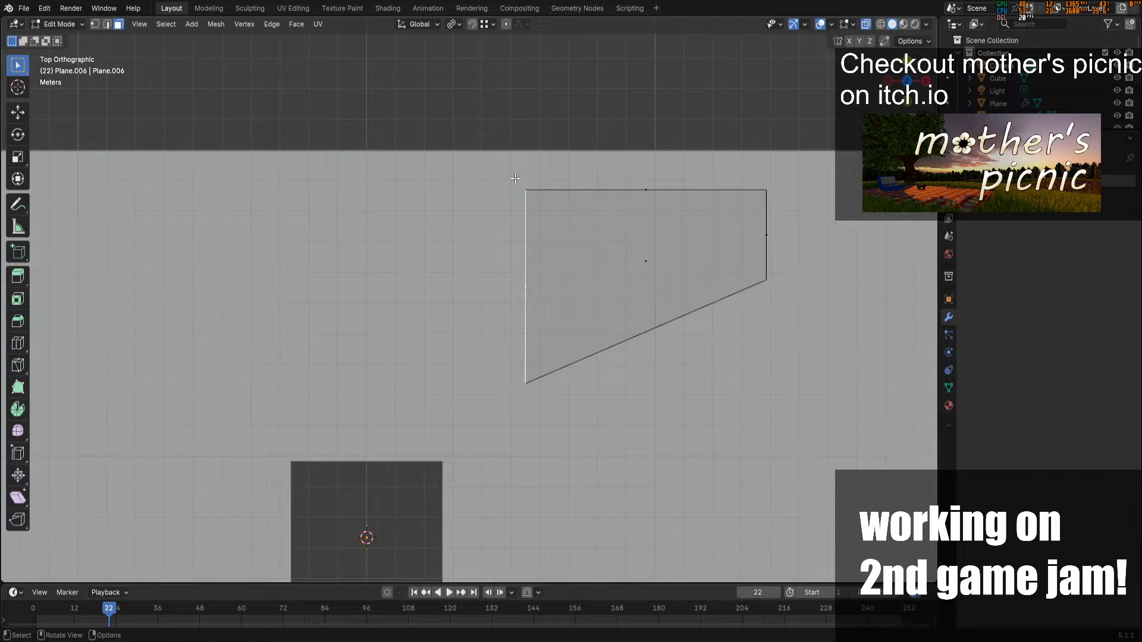
click(515, 179)
click(108, 25)
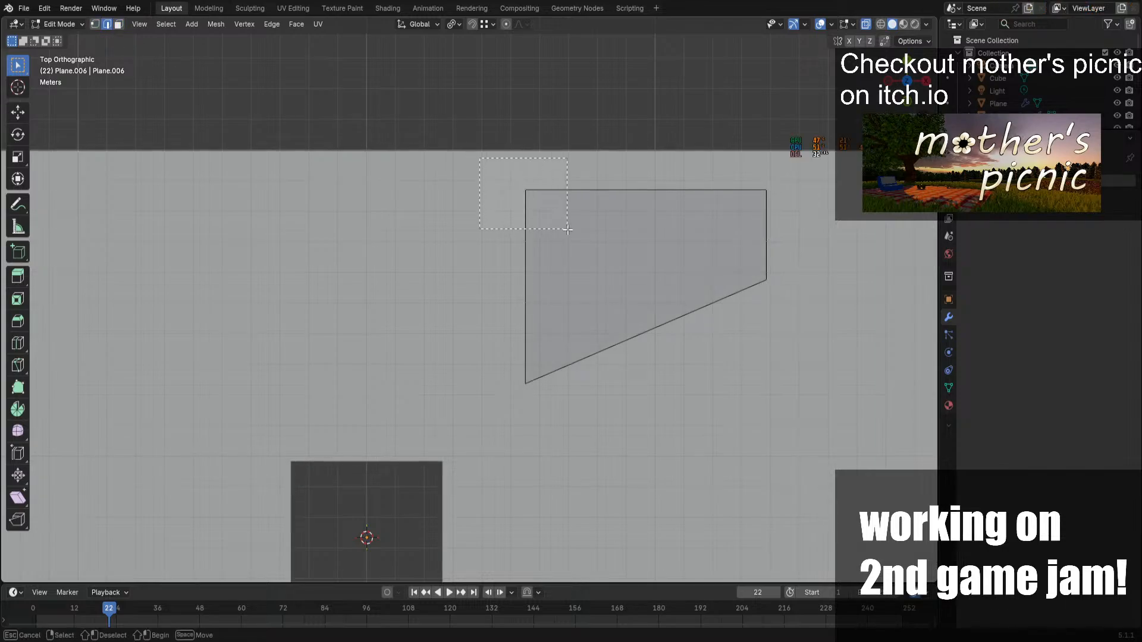
click(566, 229)
key(g)
key(y)
key(x)
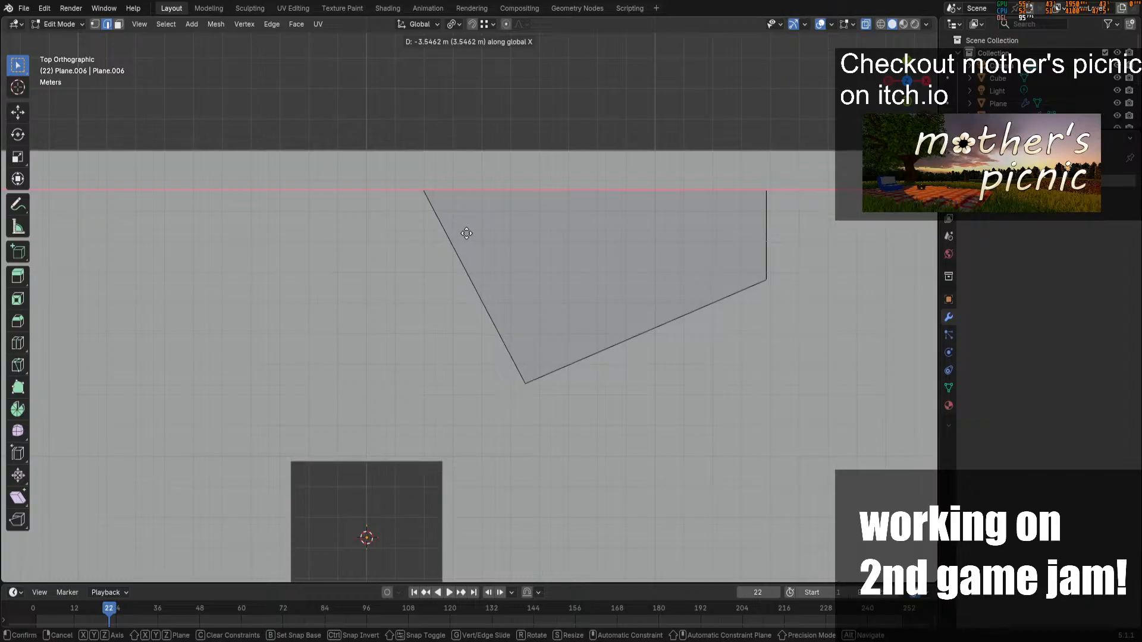
click(467, 234)
Bevel the block's vertical corner edge nearest the shaft with a single segment, about 3 m wide
drag(469, 320, 559, 415)
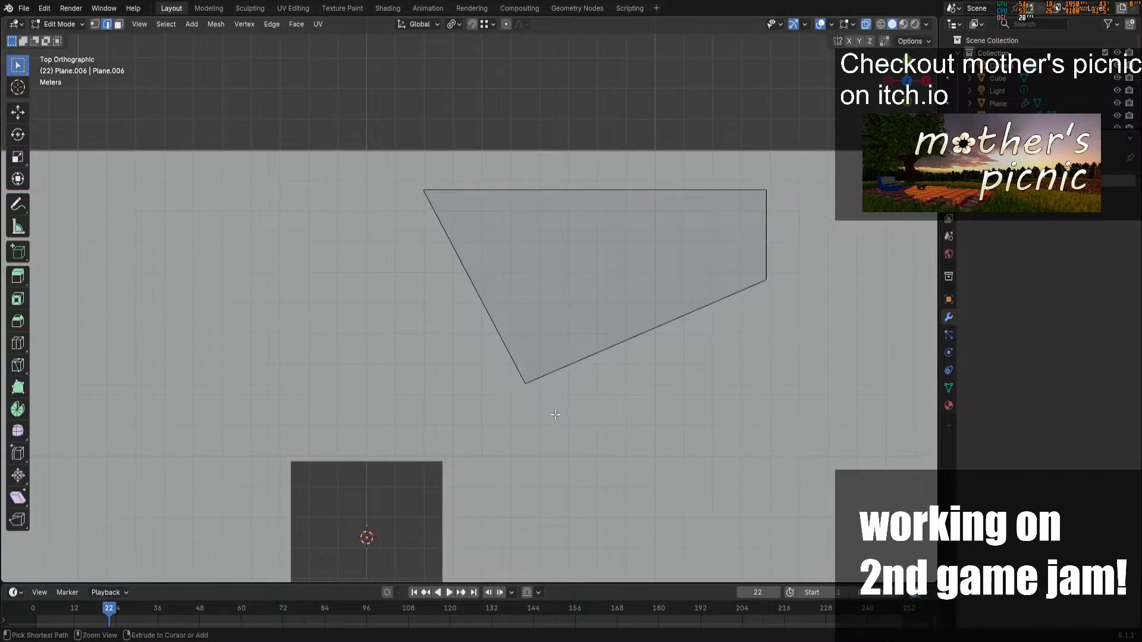
key(ctrl+b)
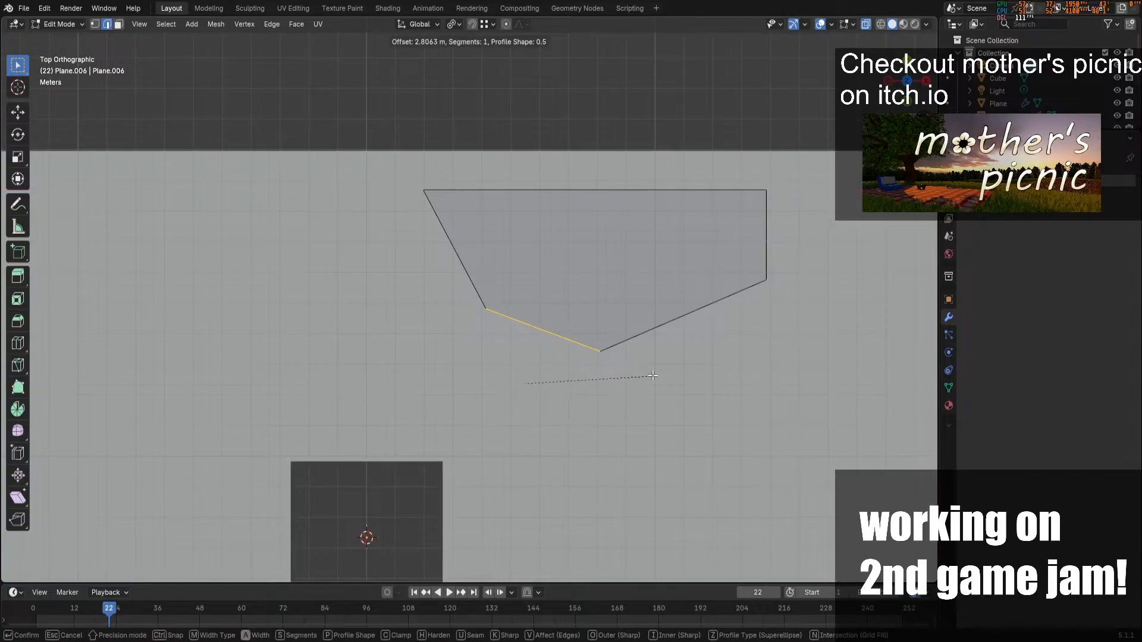
click(652, 376)
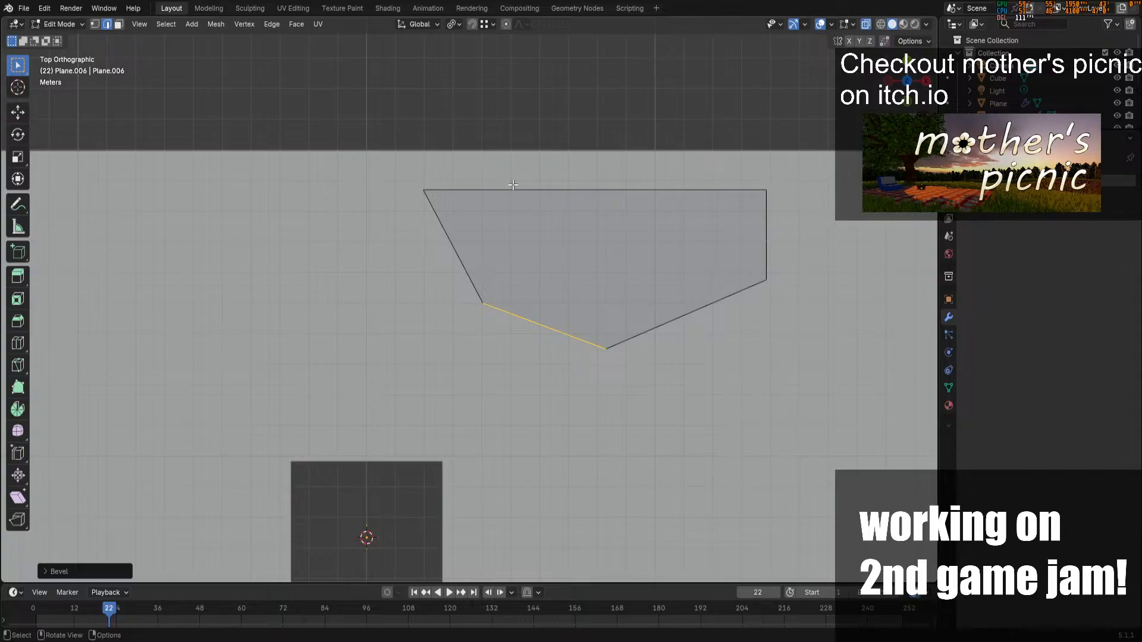
drag(378, 153, 733, 376)
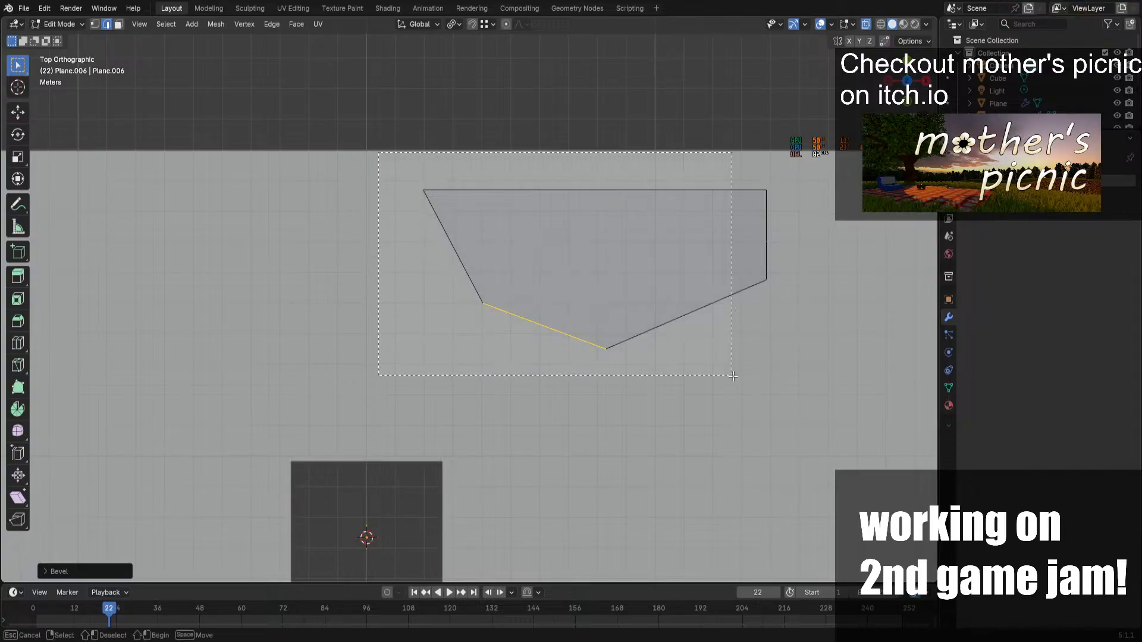
drag(809, 388, 810, 388)
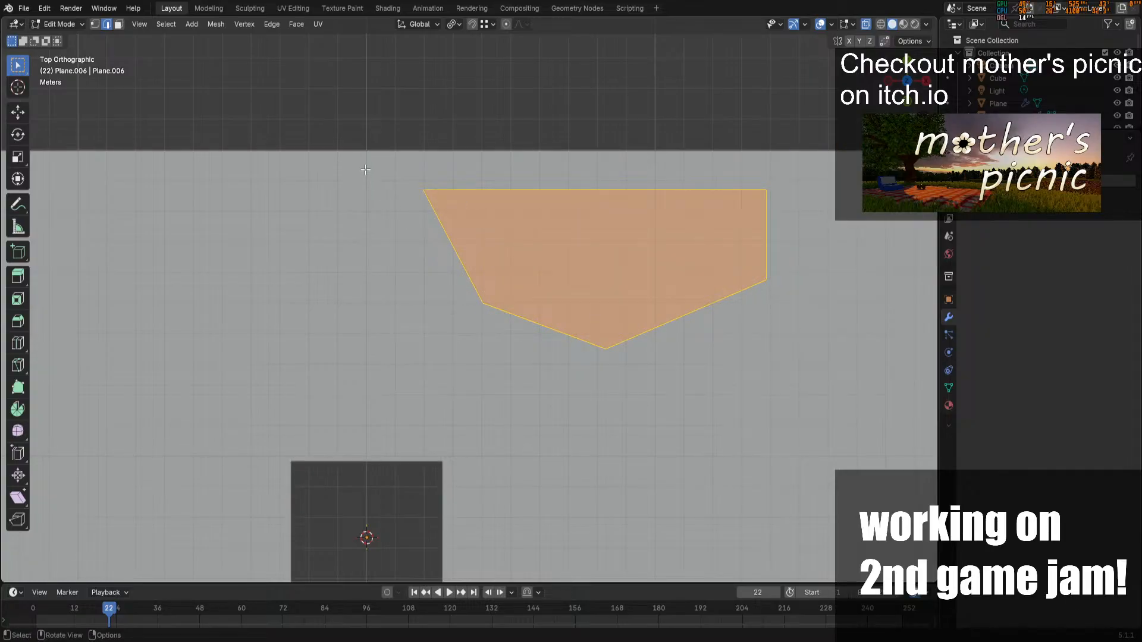
drag(378, 169, 793, 388)
key(ctrl+r)
key(Escape)
click(819, 234)
mouse_move(907, 84)
mouse_down()
mouse_move(881, 48)
mouse_move(847, 36)
mouse_move(905, 75)
mouse_up()
click(907, 81)
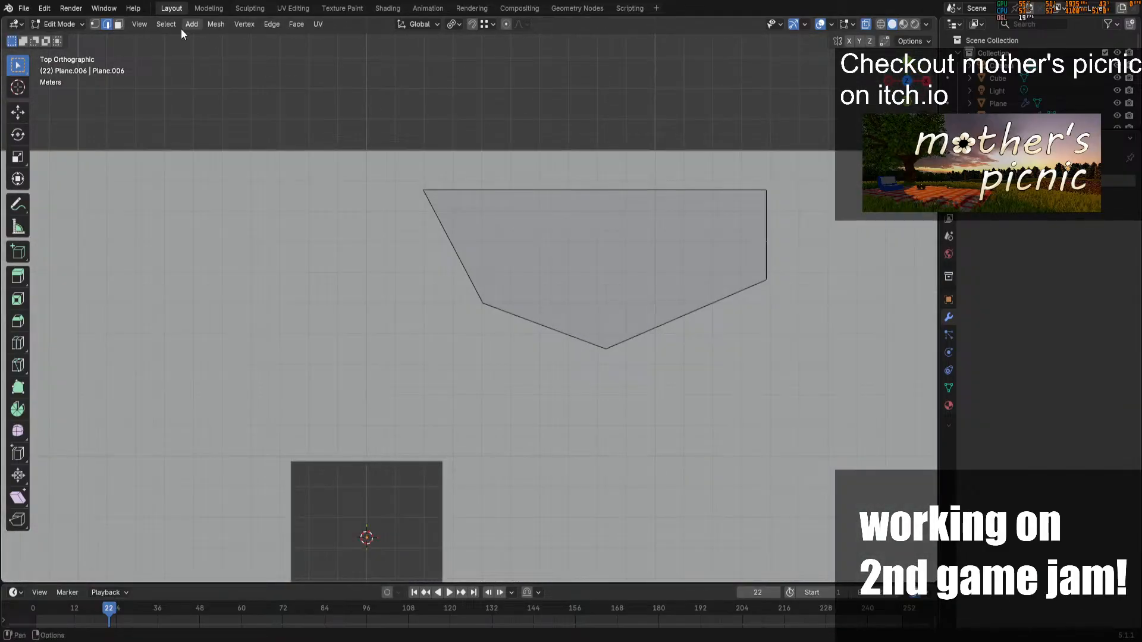
Switch to face selection, select the block's upper face and turn off X-ray
click(119, 24)
click(622, 272)
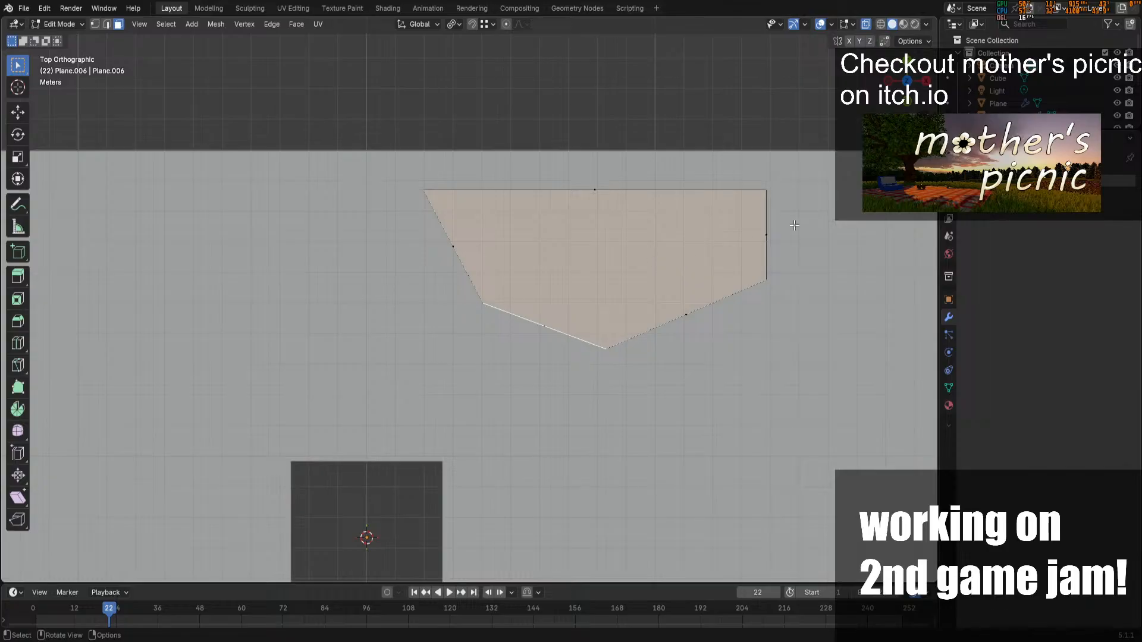
mouse_move(907, 83)
mouse_down()
mouse_move(904, 63)
mouse_move(908, 78)
mouse_up()
click(908, 77)
right_click(139, 177)
click(508, 121)
click(624, 245)
click(866, 25)
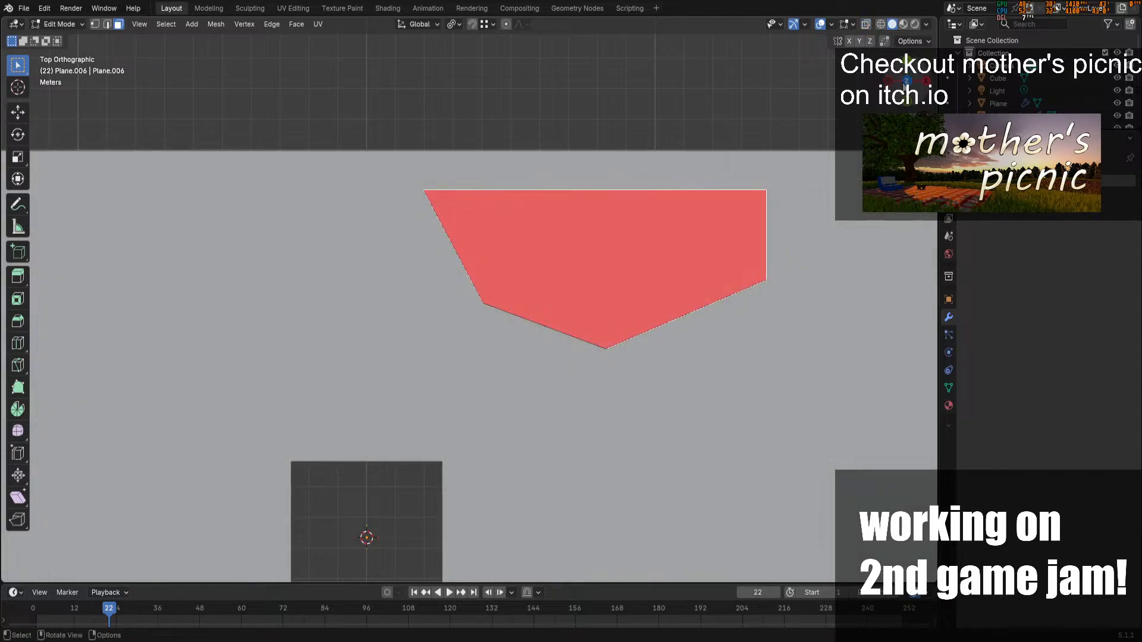
Delete the block's loop of side faces and its bottom face, keeping only the upper face
drag(895, 86, 845, 33)
alt+click(529, 447)
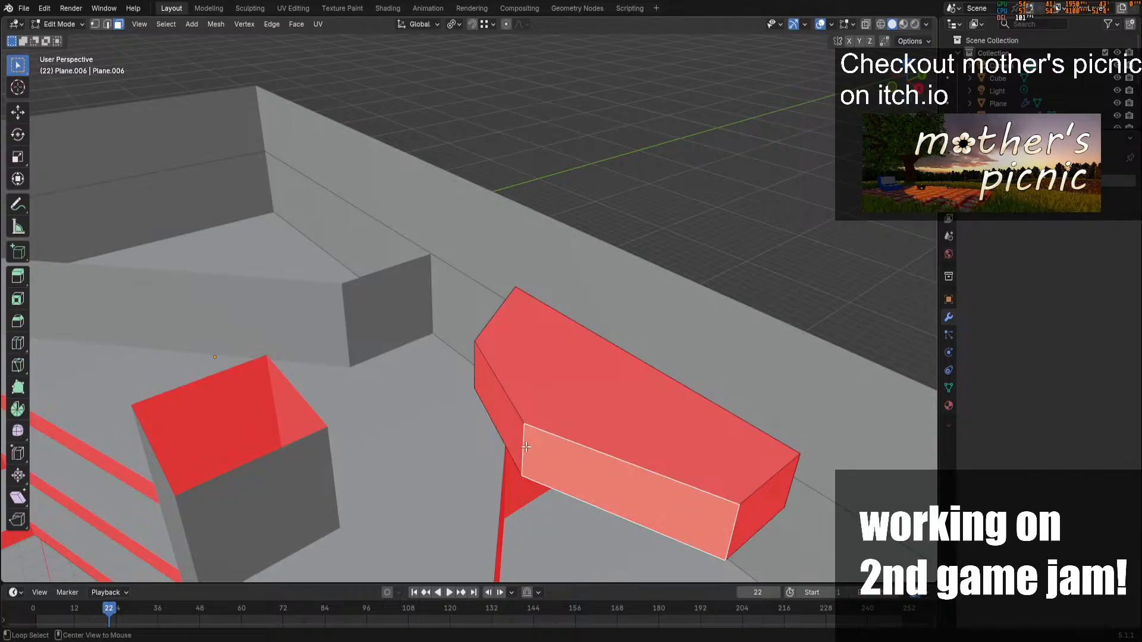
key(x)
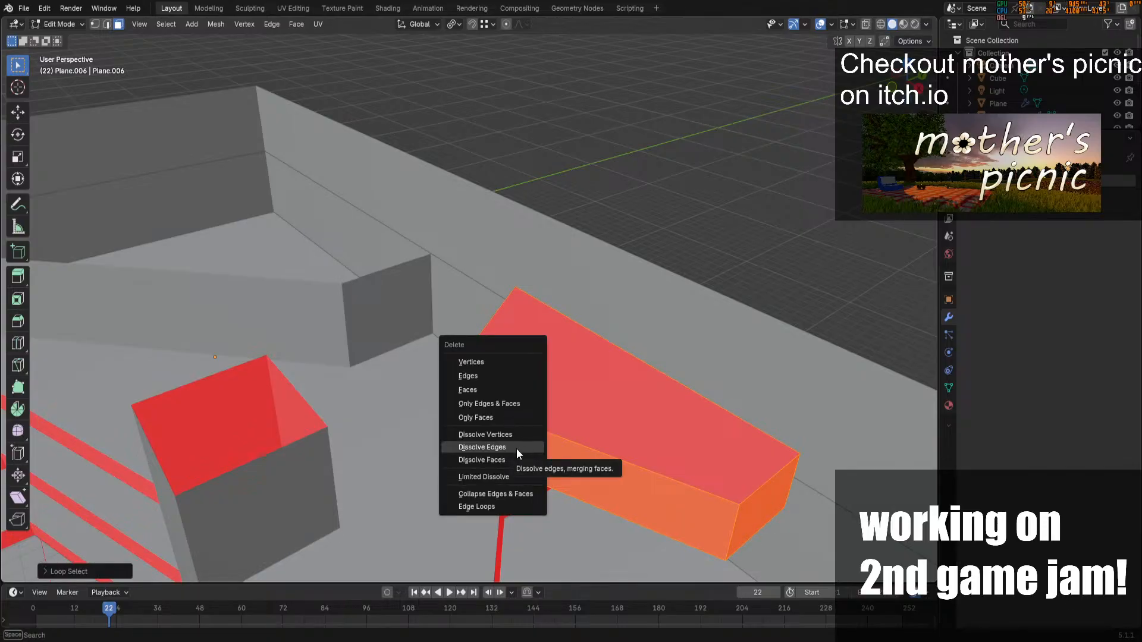
click(479, 391)
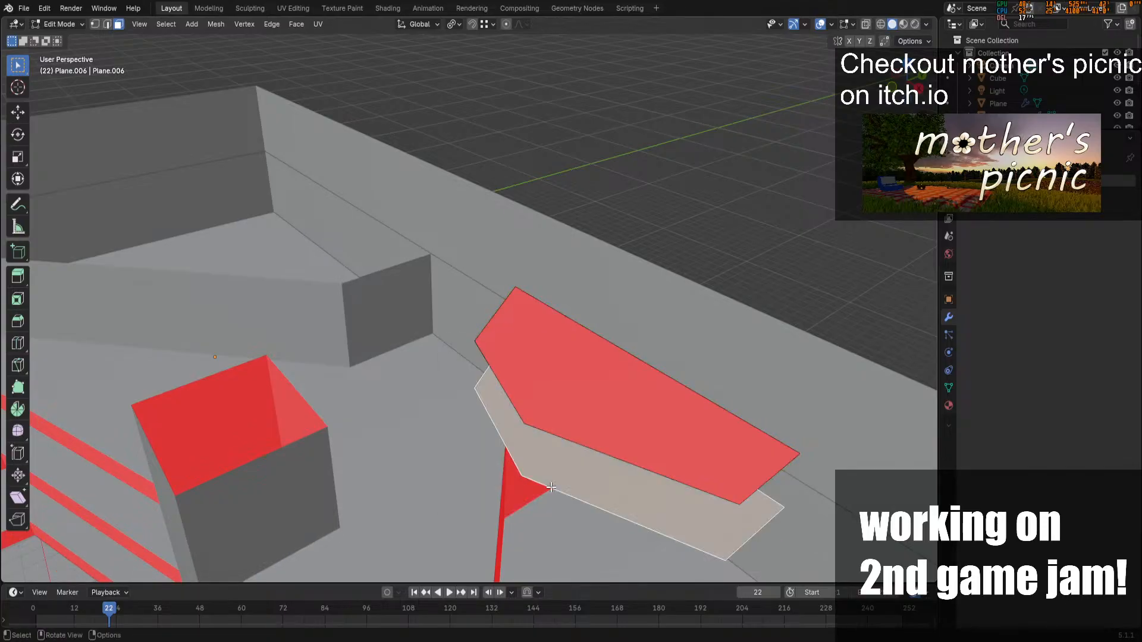
key(x)
click(552, 486)
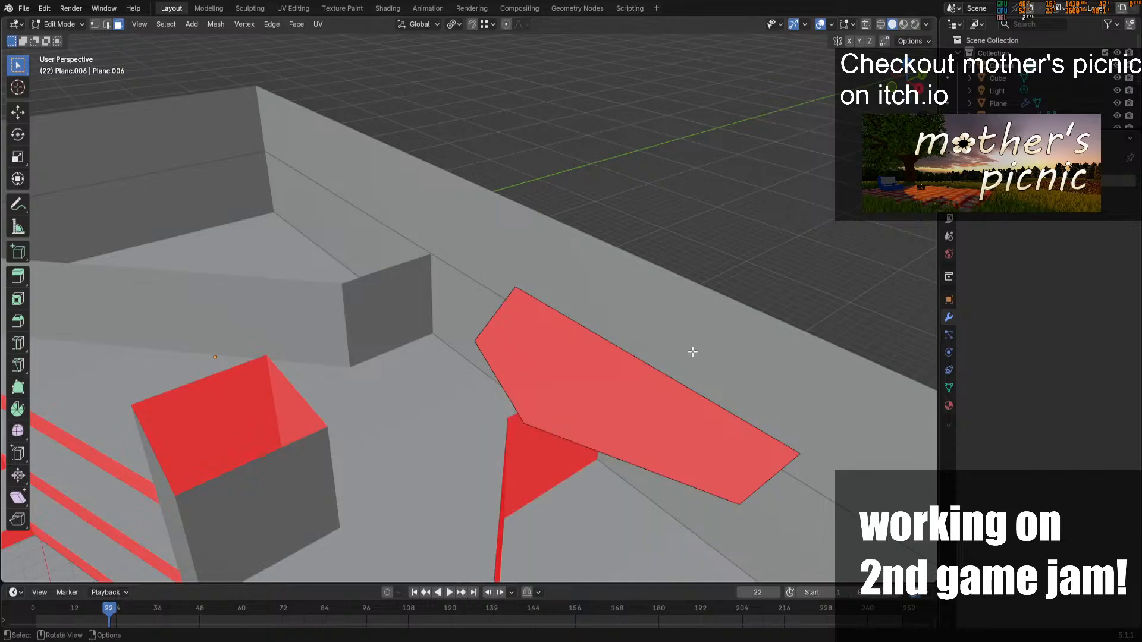
Knife-cut the upper face from its wall-side edge through one interior bend to the opposite slanted edge, parallel to the beveled outline
middle_drag(911, 100, 909, 75)
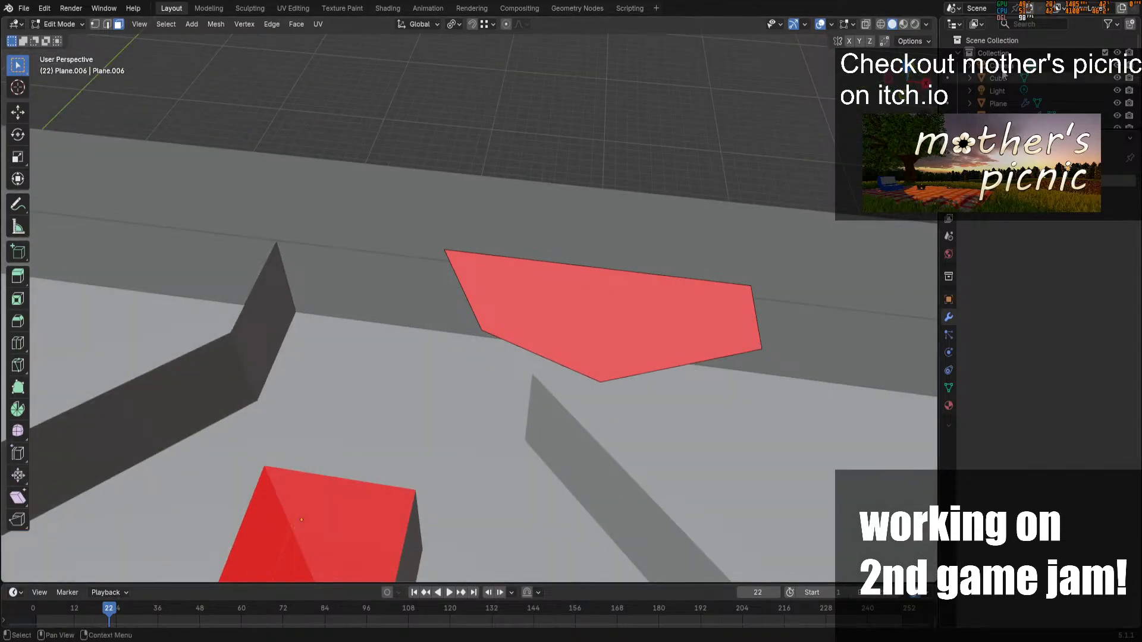
click(907, 72)
click(603, 305)
key(Tab)
key(Tab)
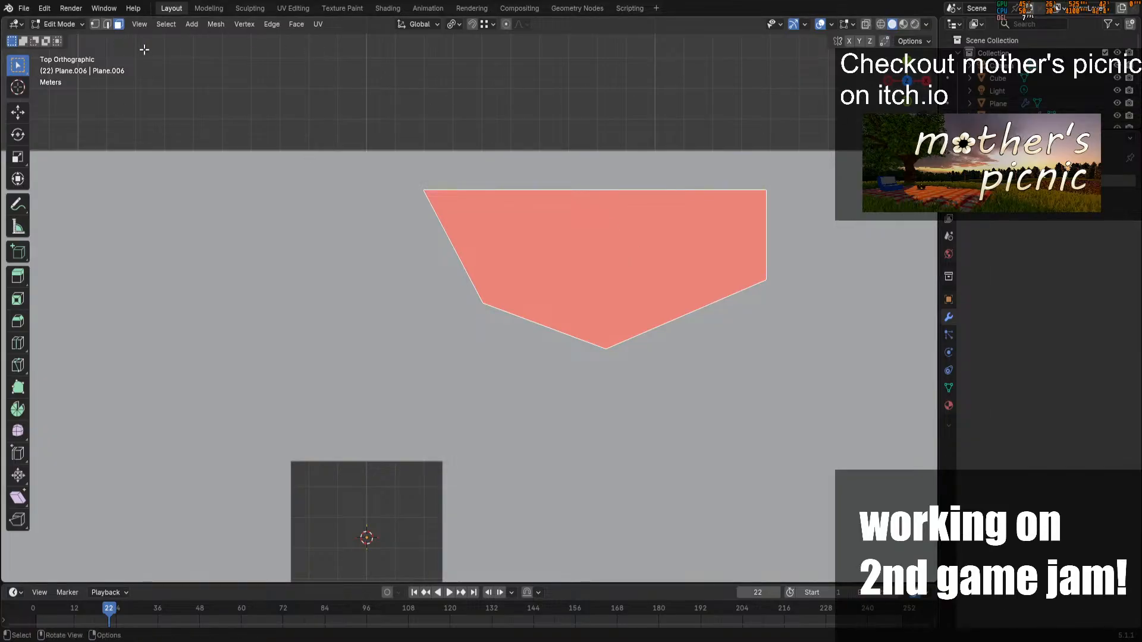
key(k)
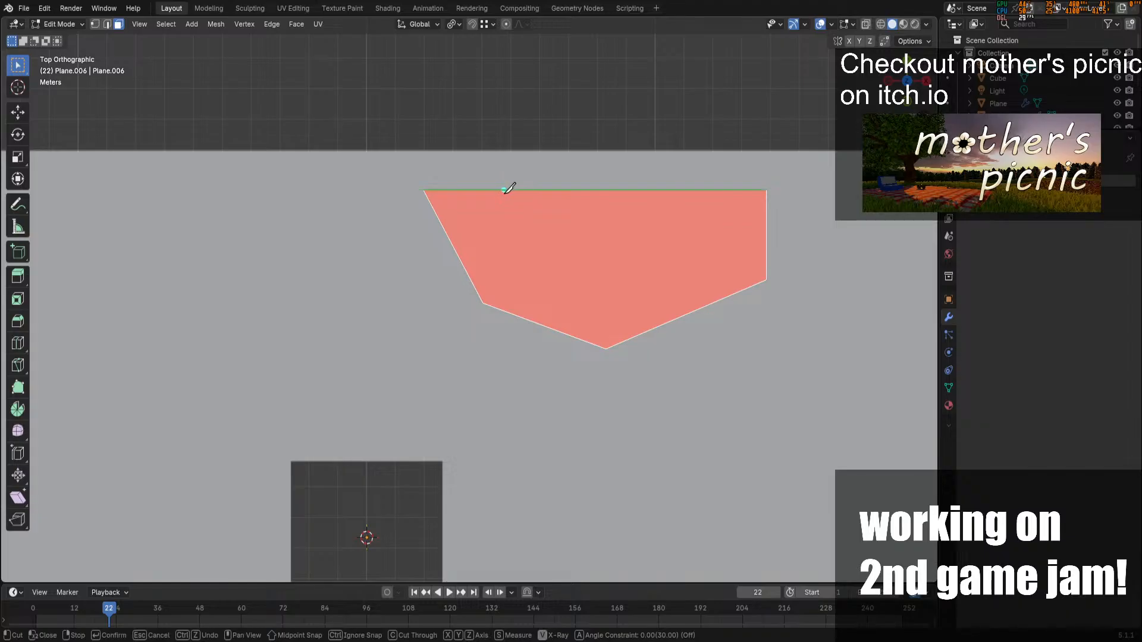
click(505, 190)
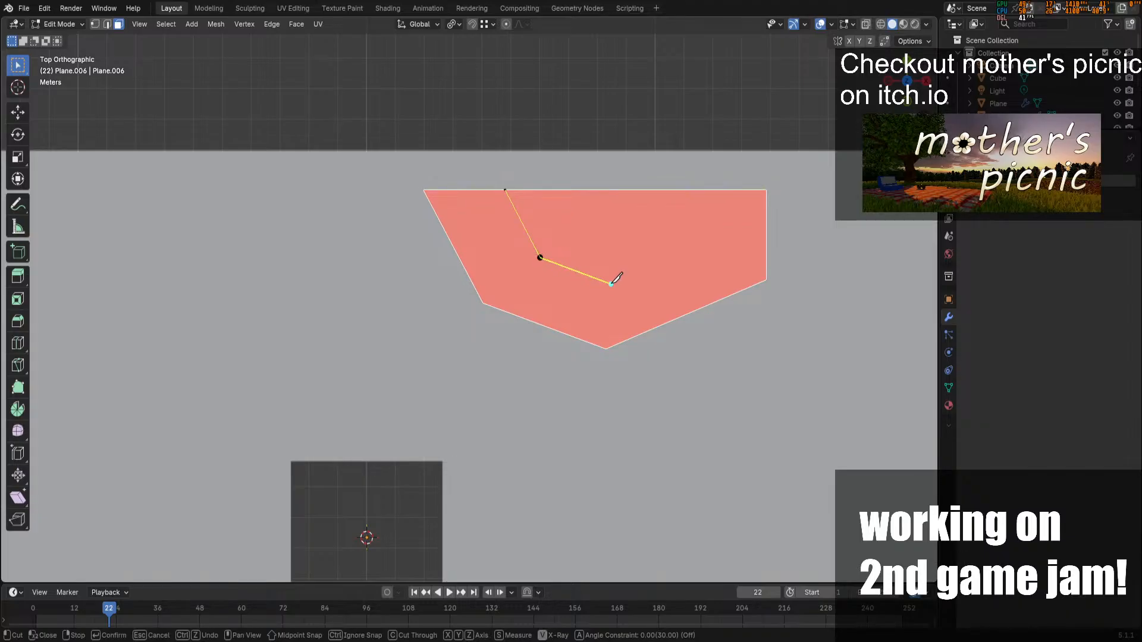
click(687, 313)
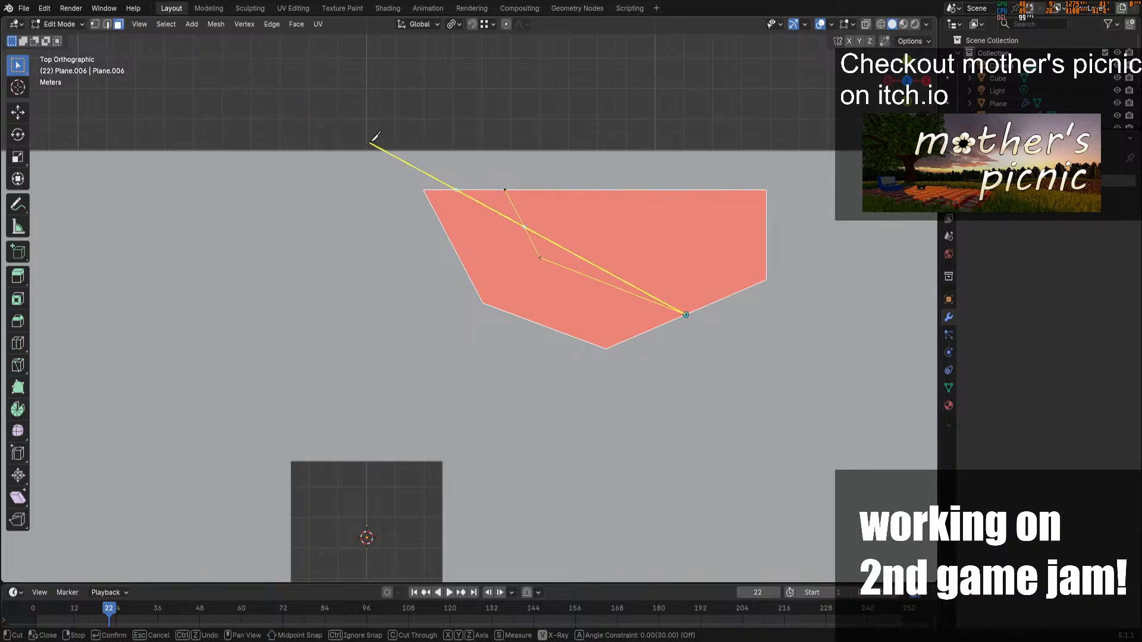
key(Return)
Delete the larger face on the inner side of the cut and check the remaining bent strip in perspective
click(653, 237)
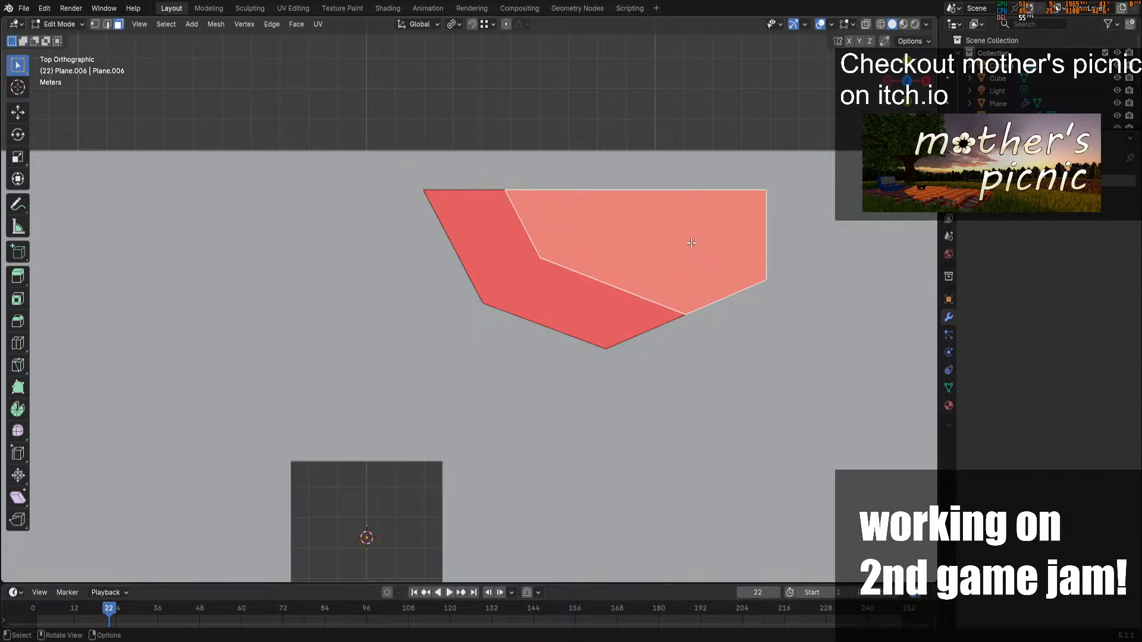
key(x)
click(678, 244)
key(Tab)
middle_drag(677, 244, 619, 185)
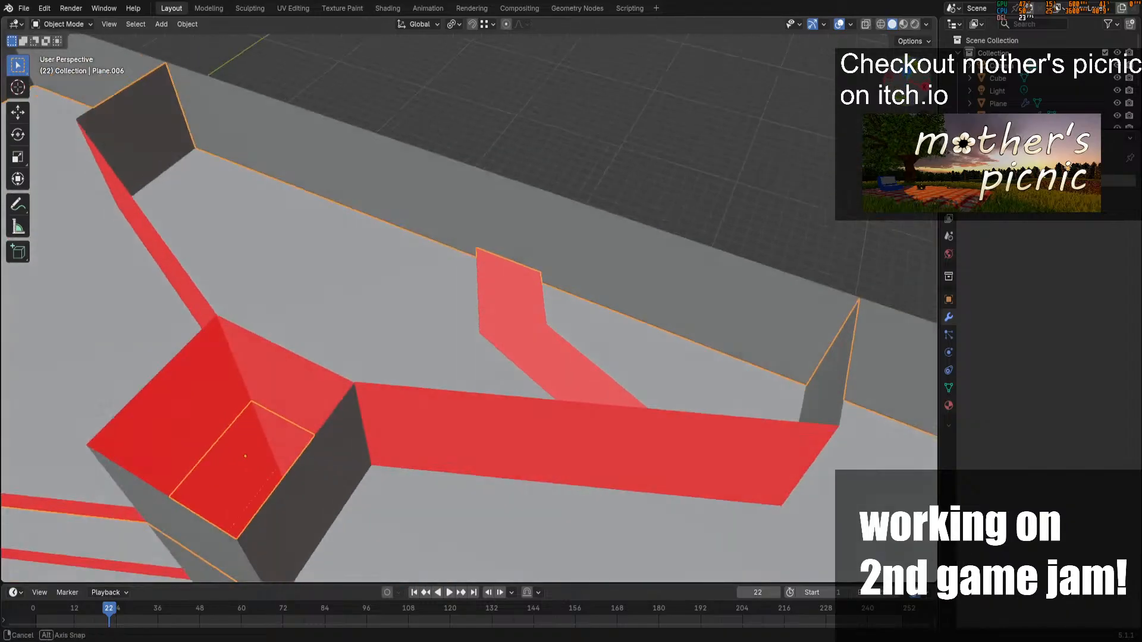
middle_drag(625, 293, 605, 309)
Extrude the bent strip downward along Z into a solid counter and inspect its underside in the room
key(Tab)
click(543, 332)
key(e)
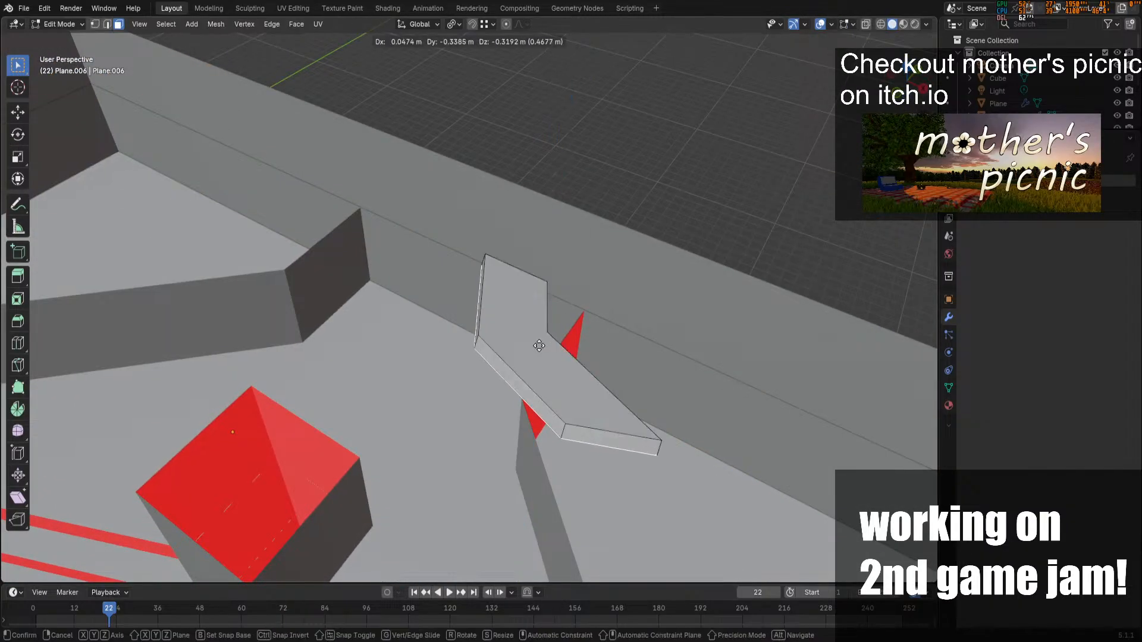
key(z)
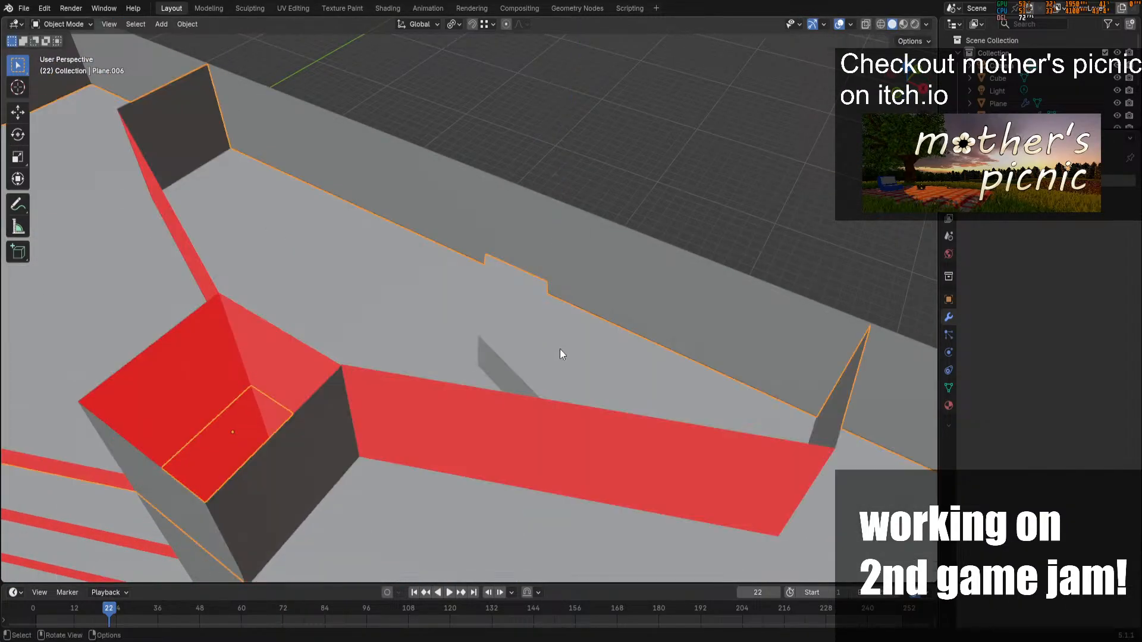
middle_drag(560, 352, 606, 384)
scroll(706, 355, up, 3)
middle_drag(684, 364, 790, 255)
scroll(789, 255, down, 2)
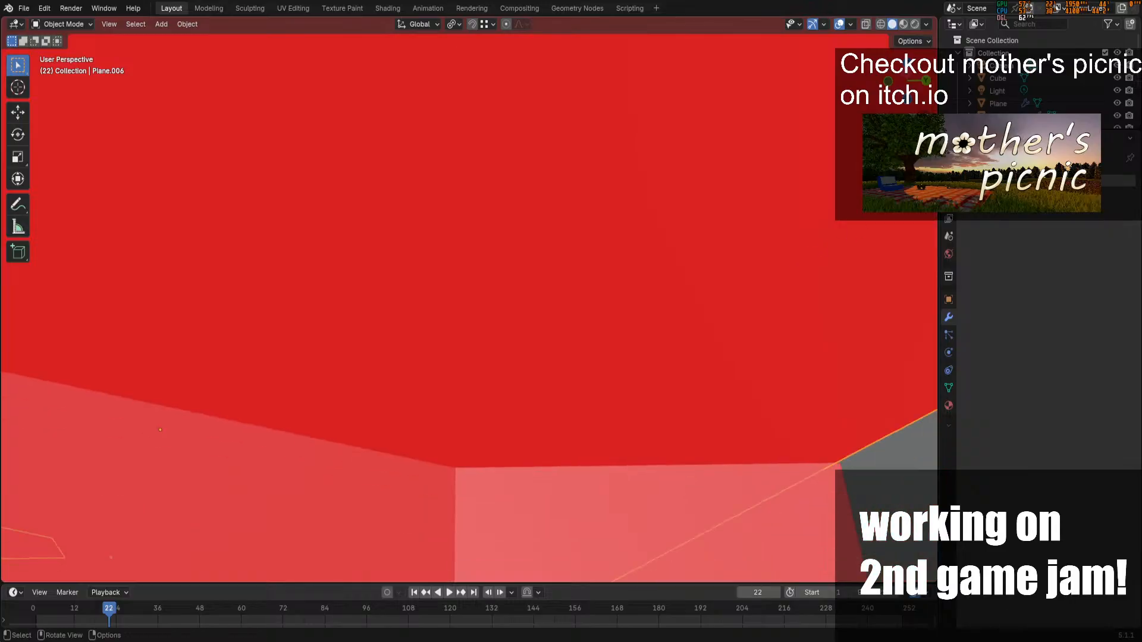
drag(914, 93, 840, 154)
middle_drag(721, 115, 781, 134)
Reveal the hidden geometry and lower the counter's bottom face along Z to meet the floor
key(Tab)
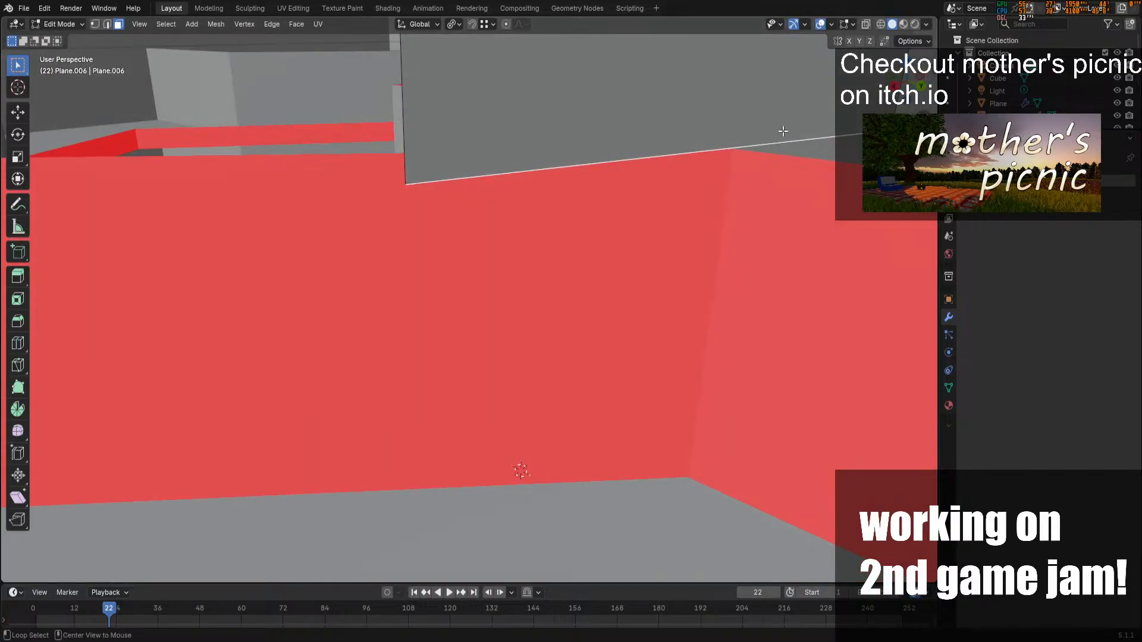
key(alt+h)
click(574, 174)
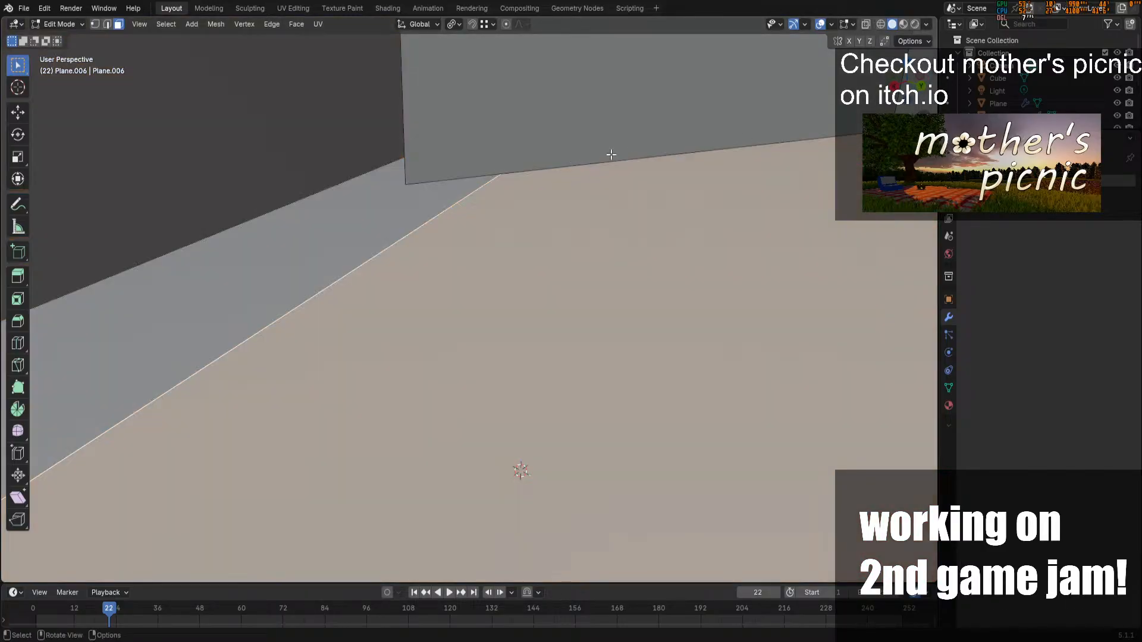
middle_drag(611, 154, 619, 120)
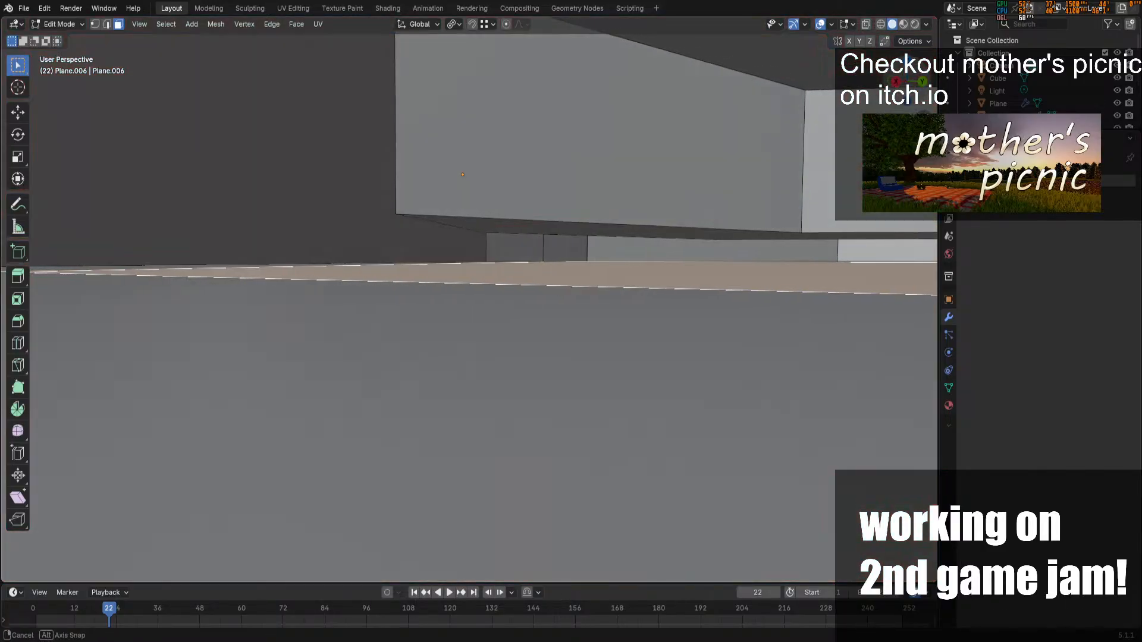
click(724, 232)
key(g)
key(z)
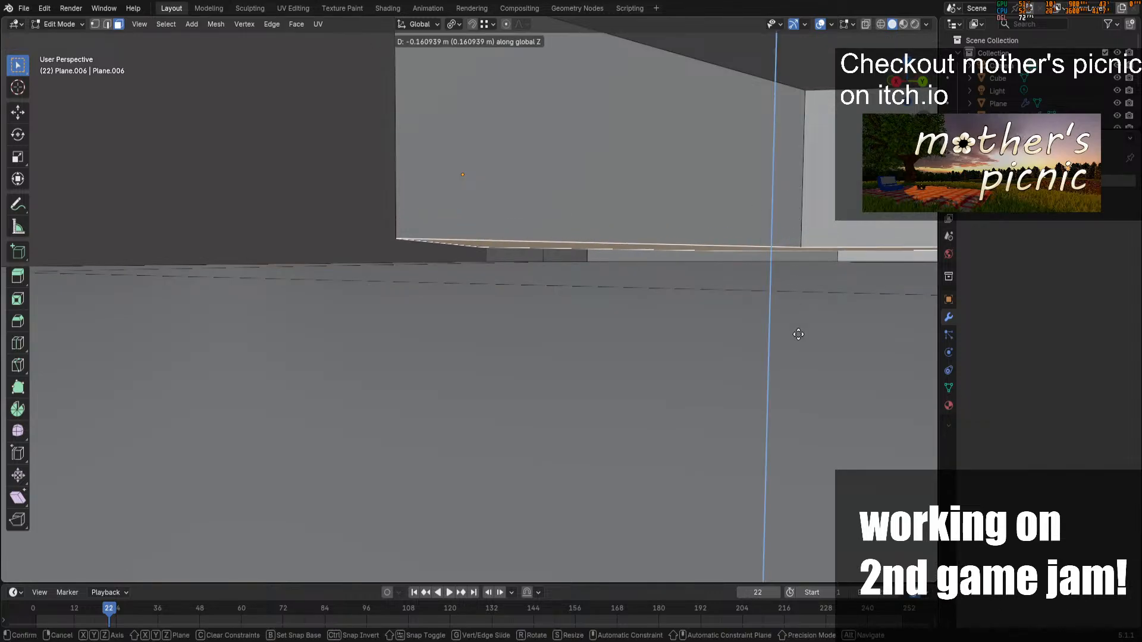
click(819, 440)
middle_drag(819, 440, 754, 351)
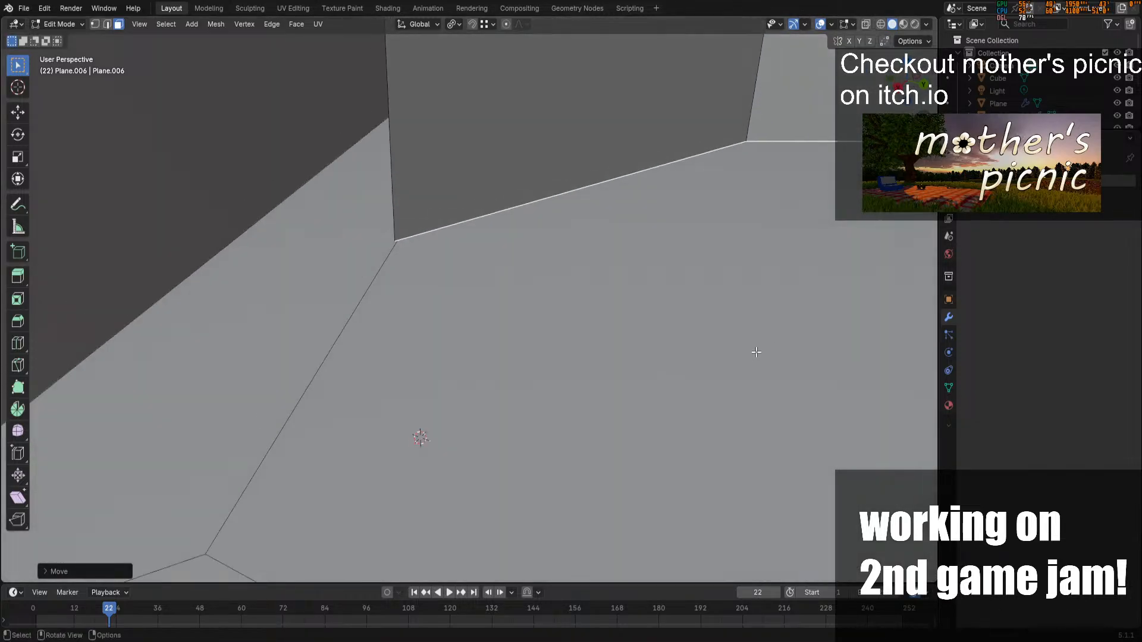
Return to Object Mode and save office-layout.blend, viewing the whole building with the new counter
scroll(756, 355, up, 3)
scroll(754, 370, down, 6)
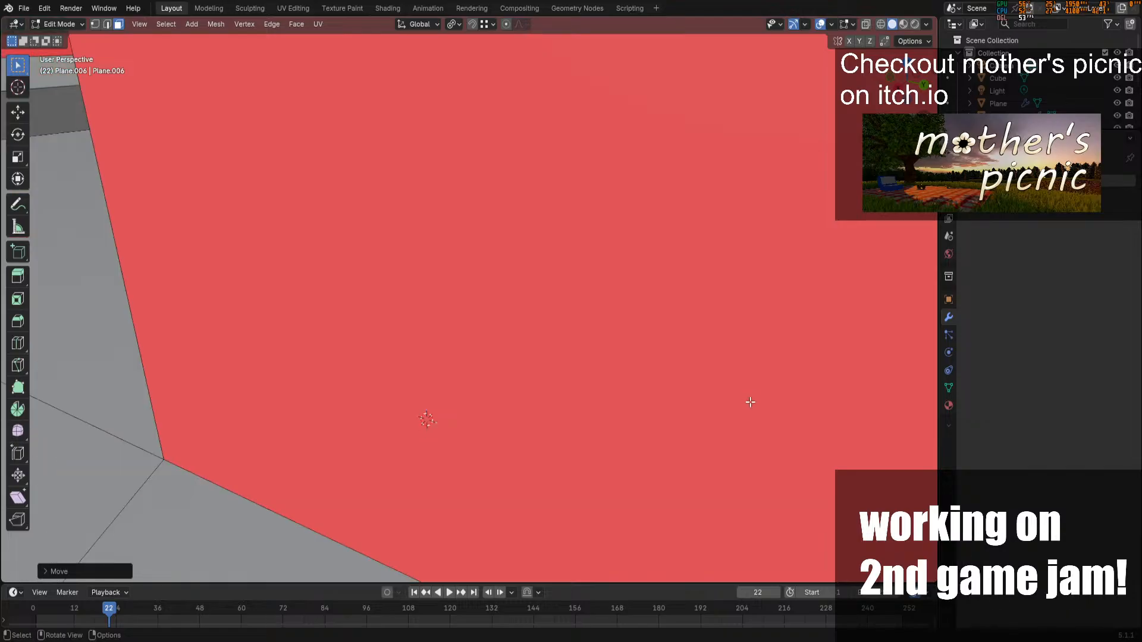
scroll(657, 394, up, 2)
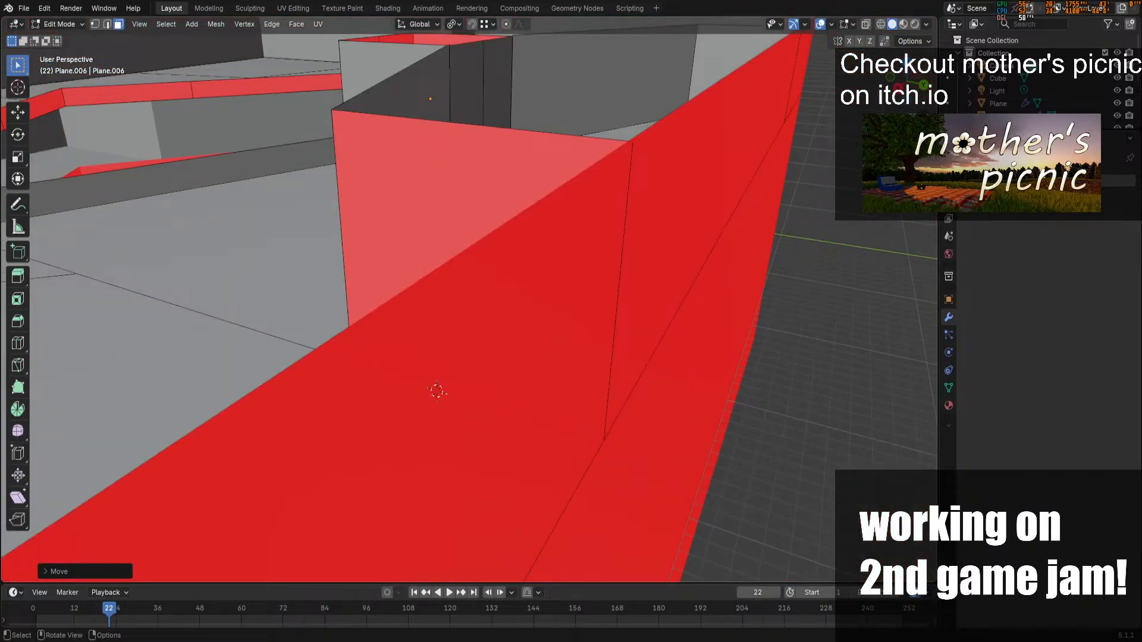
scroll(753, 388, down, 8)
scroll(753, 388, up, 4)
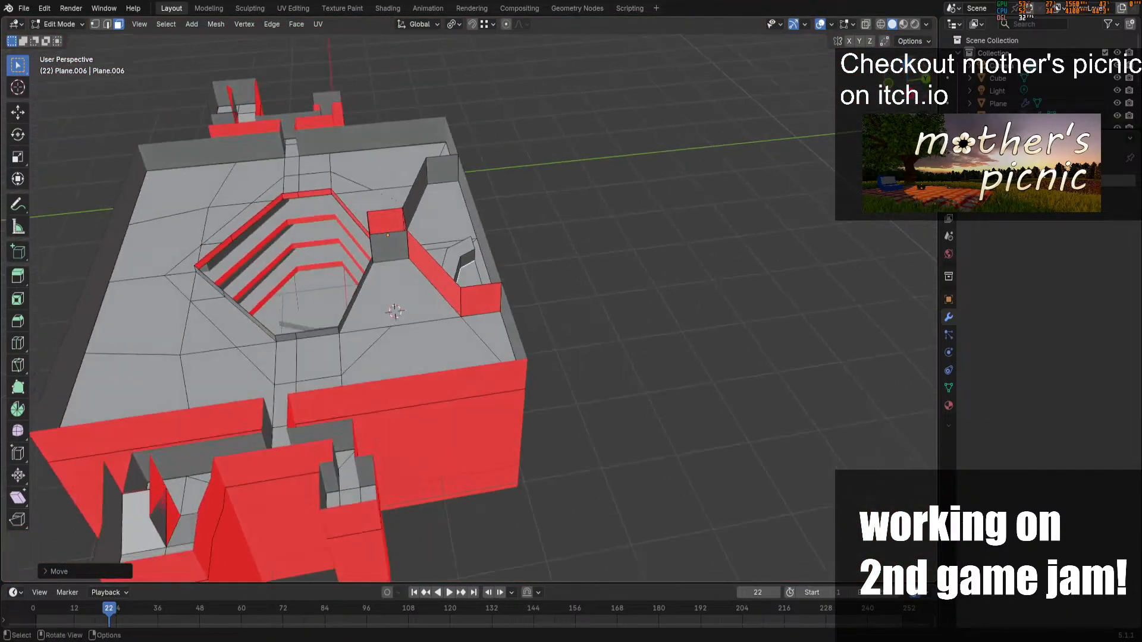
key(Tab)
key(ctrl+s)
middle_drag(813, 231, 814, 172)
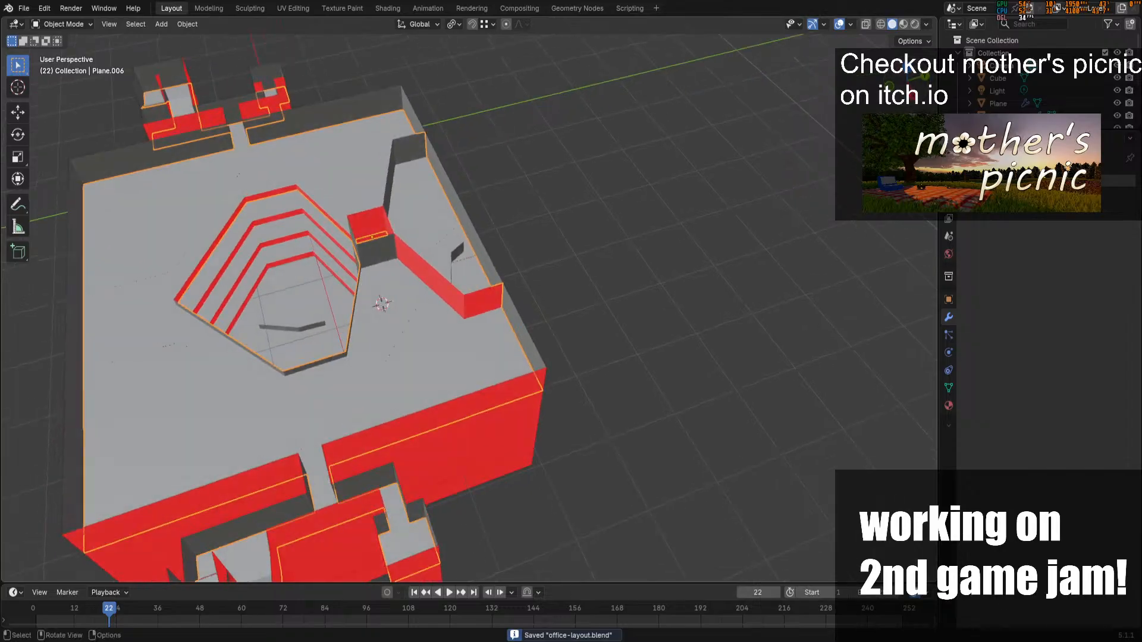
middle_drag(743, 285, 697, 363)
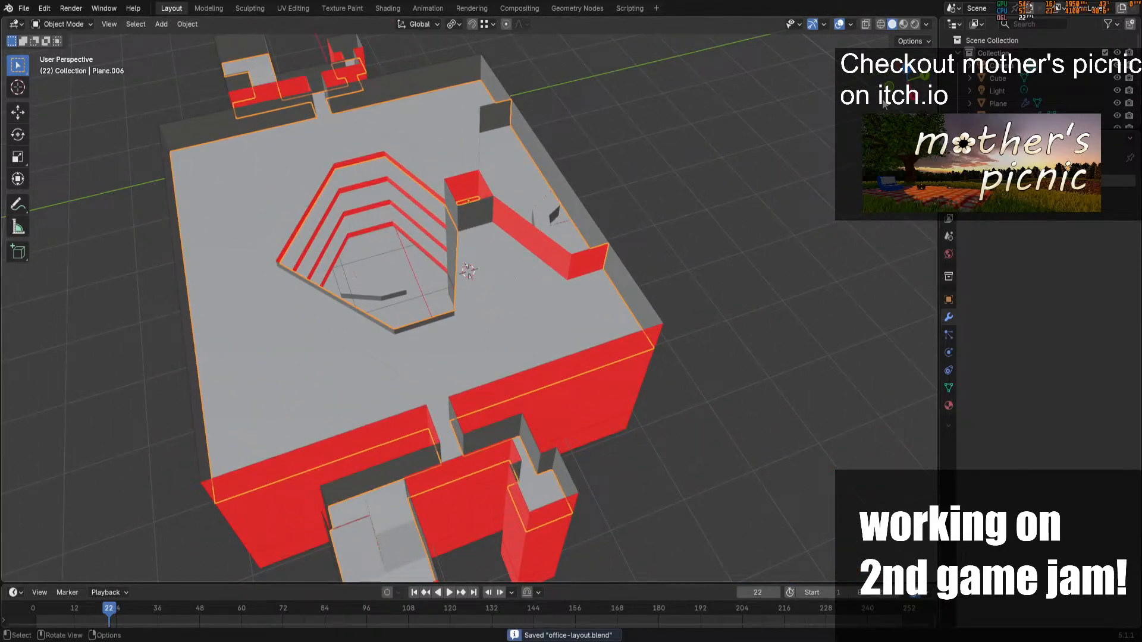
In Edit Mode, delete the slanted wall face running from the shaft toward the short wall stub on the top floor
middle_drag(884, 102, 838, 151)
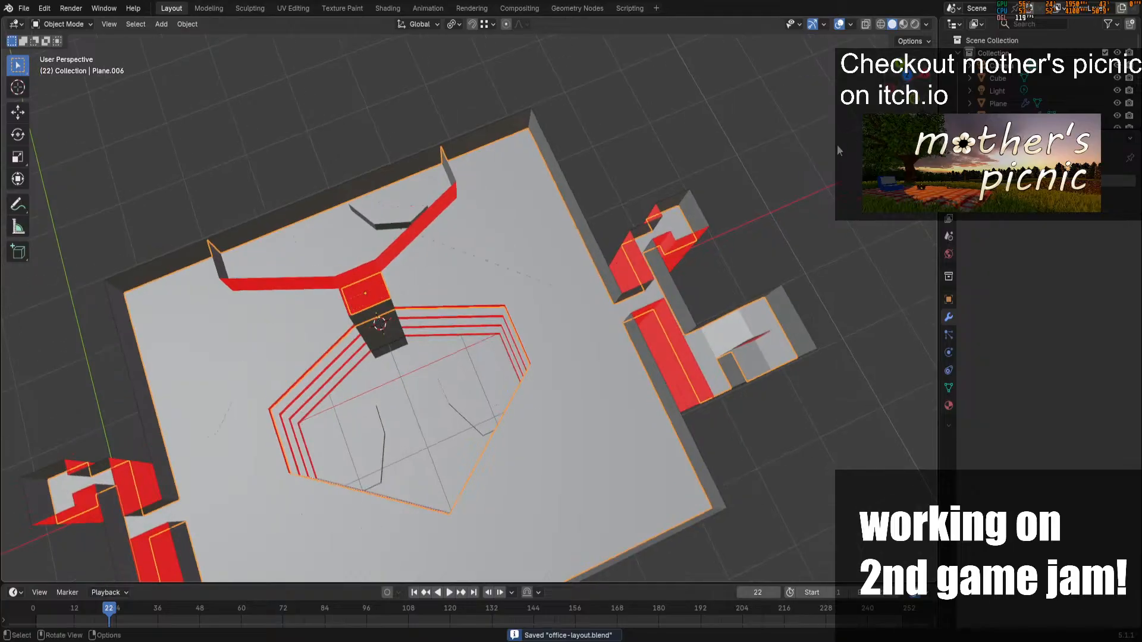
scroll(570, 296, up, 5)
middle_drag(570, 296, 811, 355)
scroll(812, 355, down, 4)
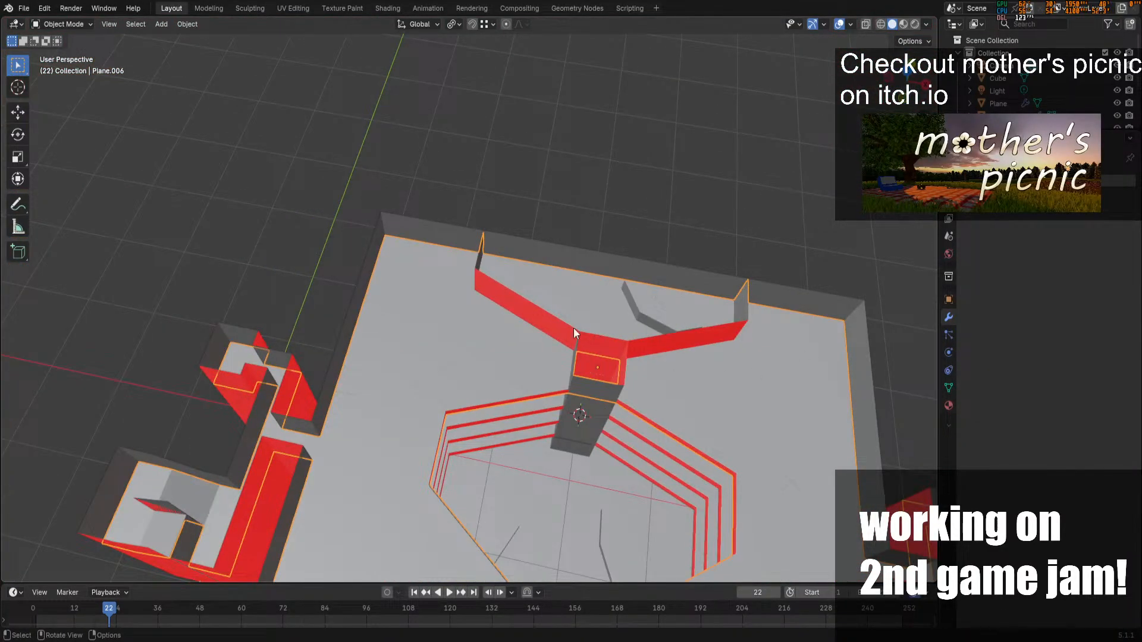
key(Tab)
scroll(557, 316, up, 2)
click(558, 317)
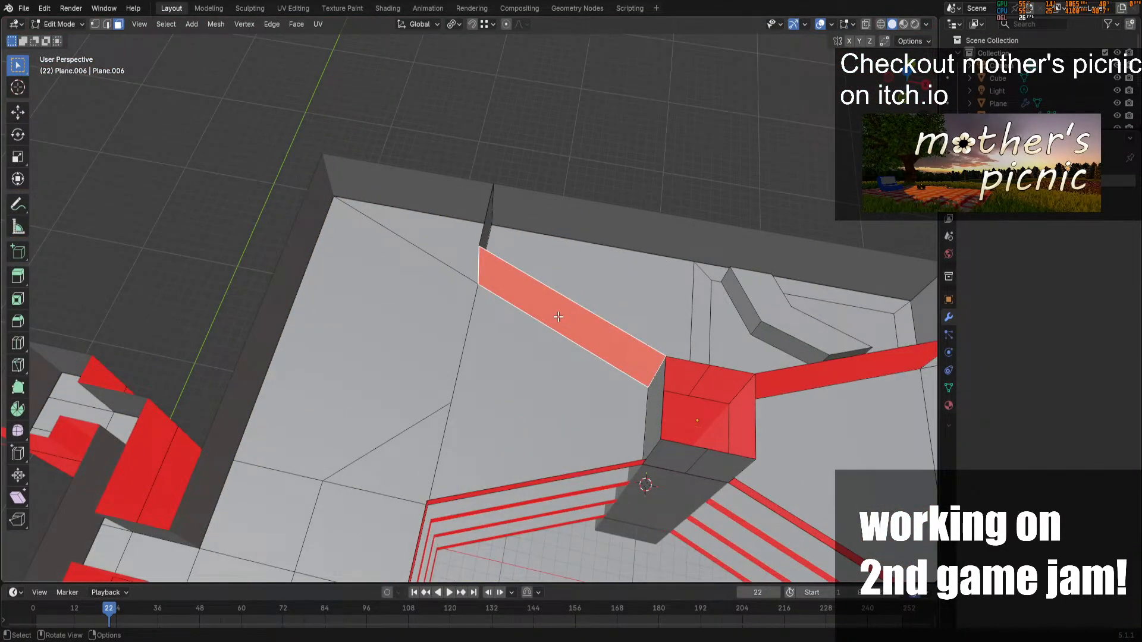
key(x)
click(535, 319)
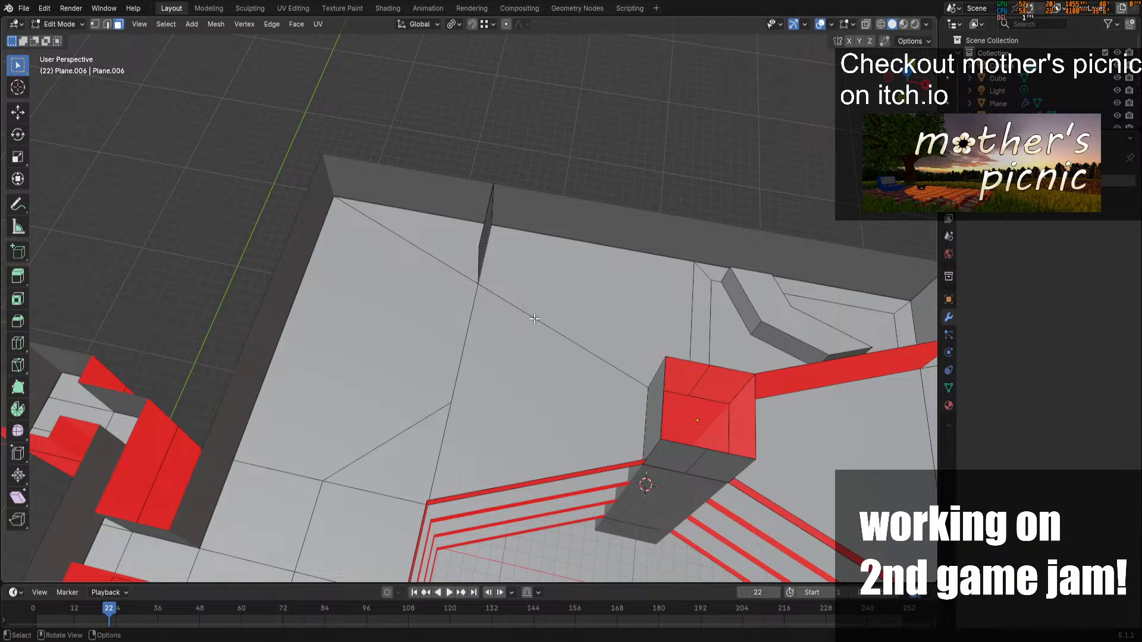
Undo the deletion of the slanted wall face
key(Tab)
key(Tab)
middle_drag(559, 327, 578, 343)
key(ctrl+z)
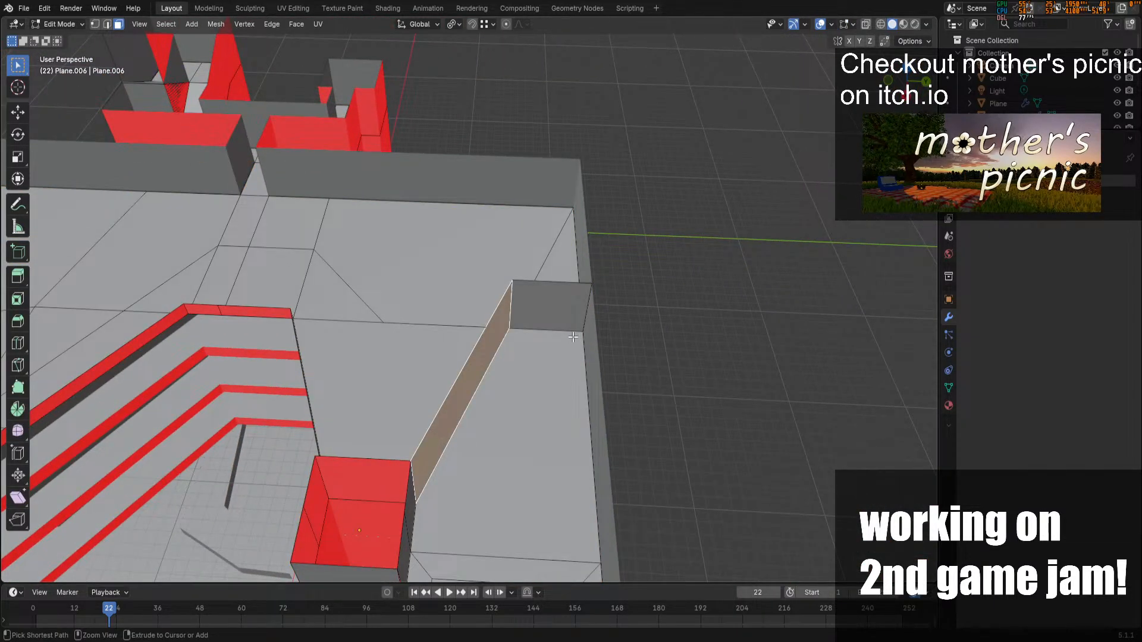
key(ctrl+z)
key(ctrl+shift+z)
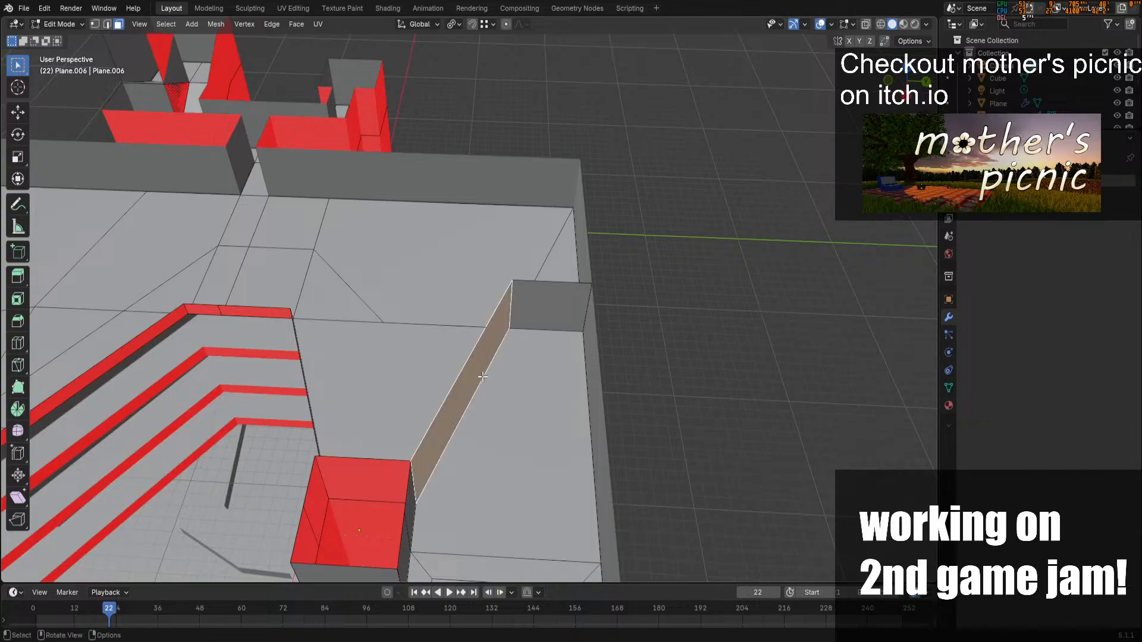
Switch to edge selection and select only the top edge of the slanted wall
key(ctrl+r)
key(Escape)
click(107, 24)
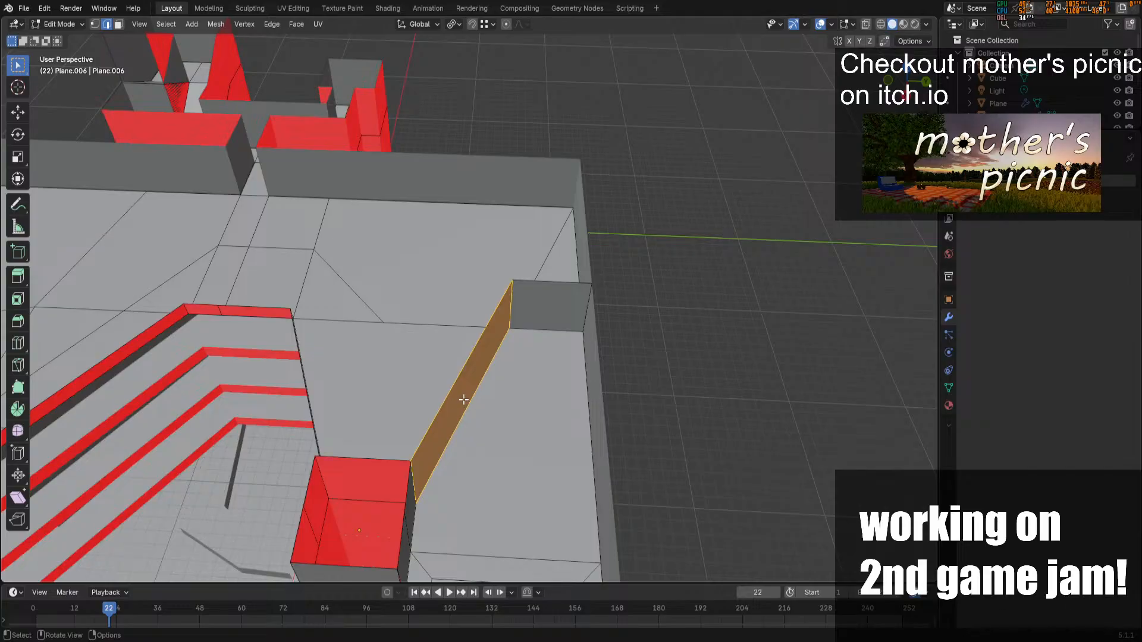
key(alt+a)
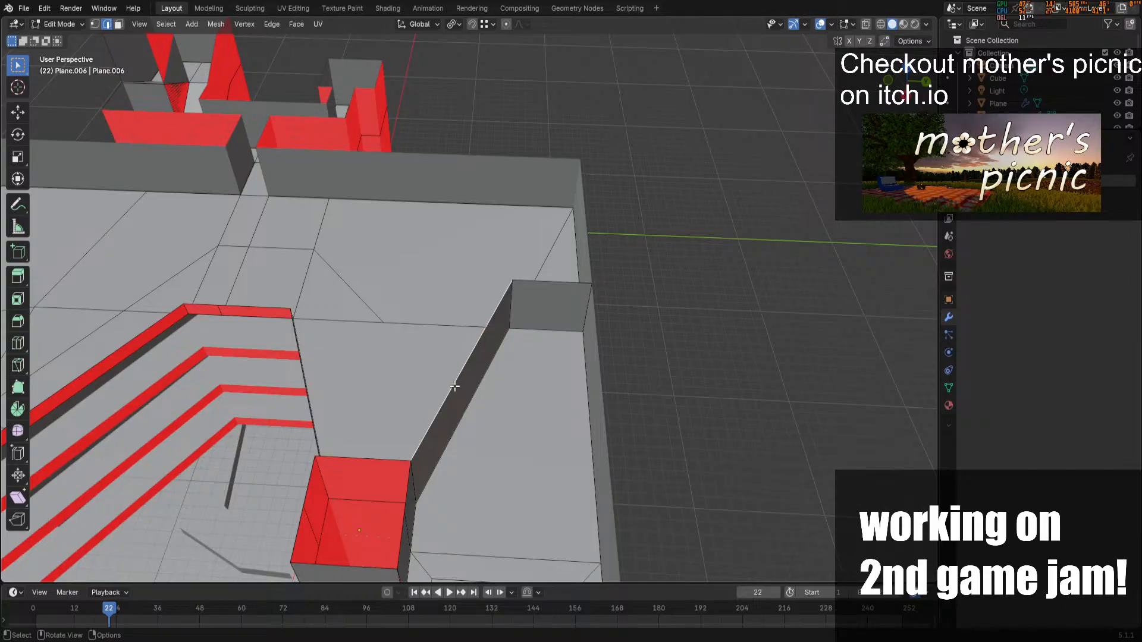
key(k)
click(460, 374)
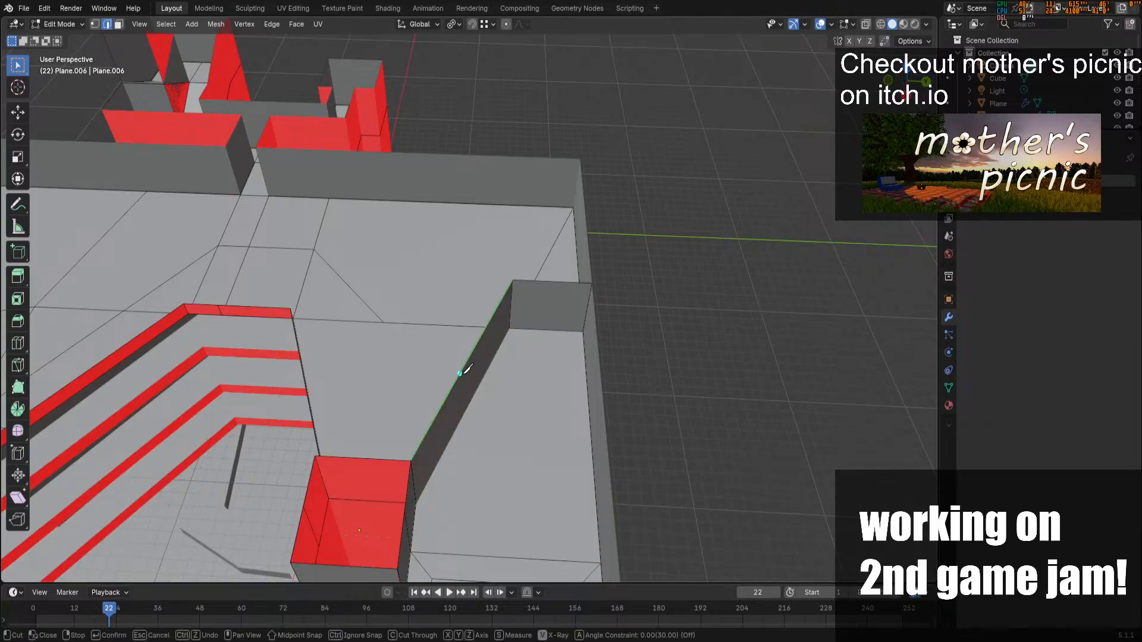
click(463, 414)
key(Escape)
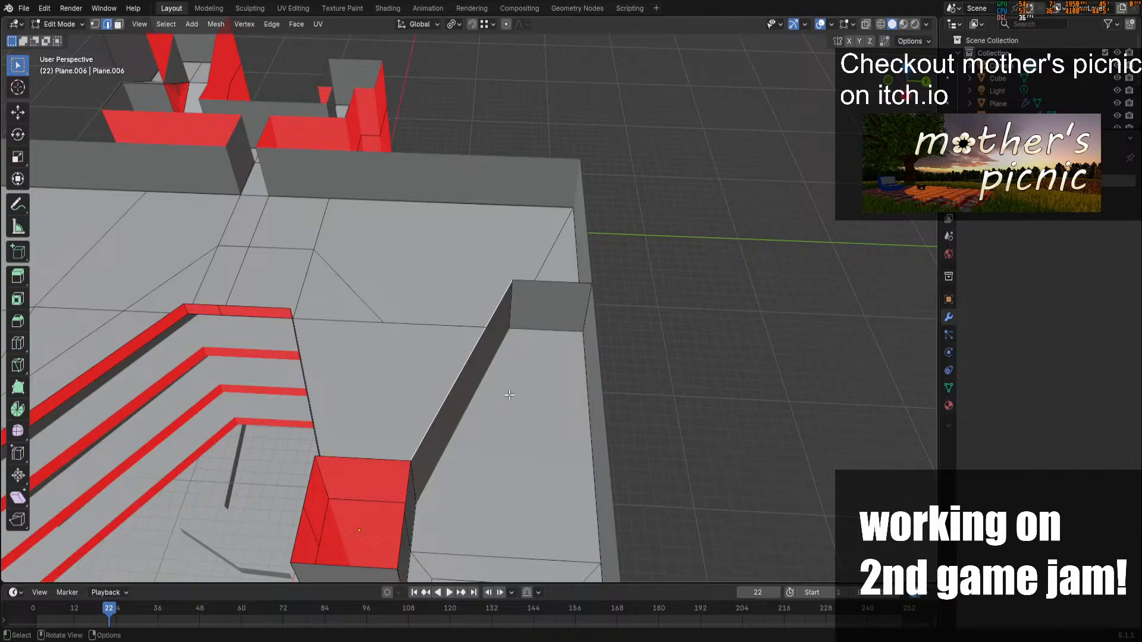
Knife a vertical cut, constrained to the Z axis, across the middle of the slanted wall from top edge to floor edge
key(k)
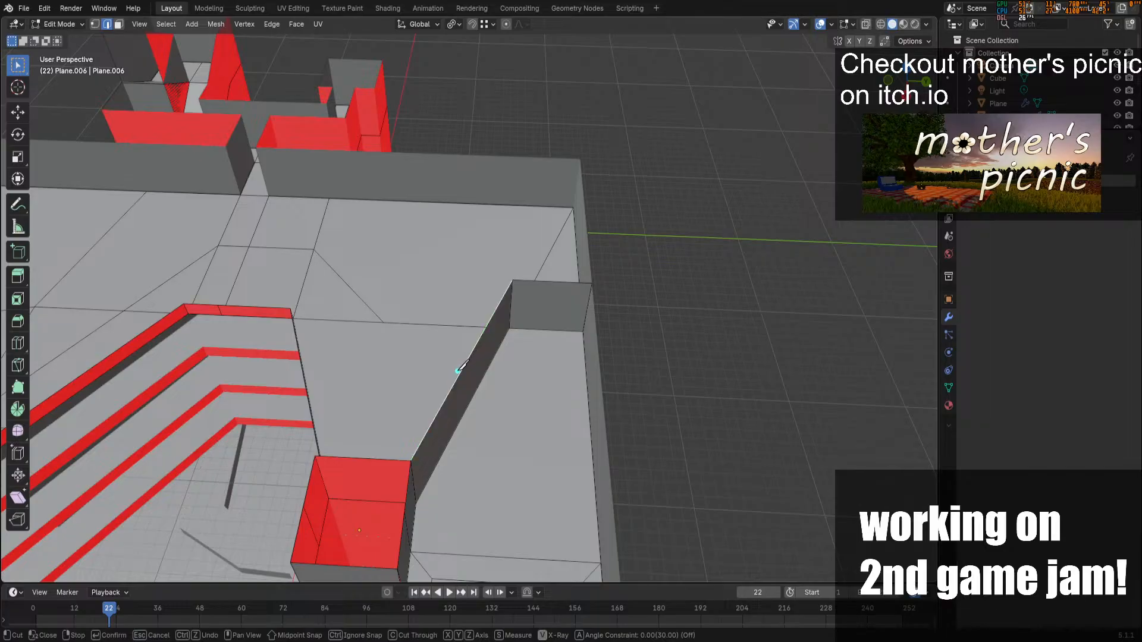
click(459, 373)
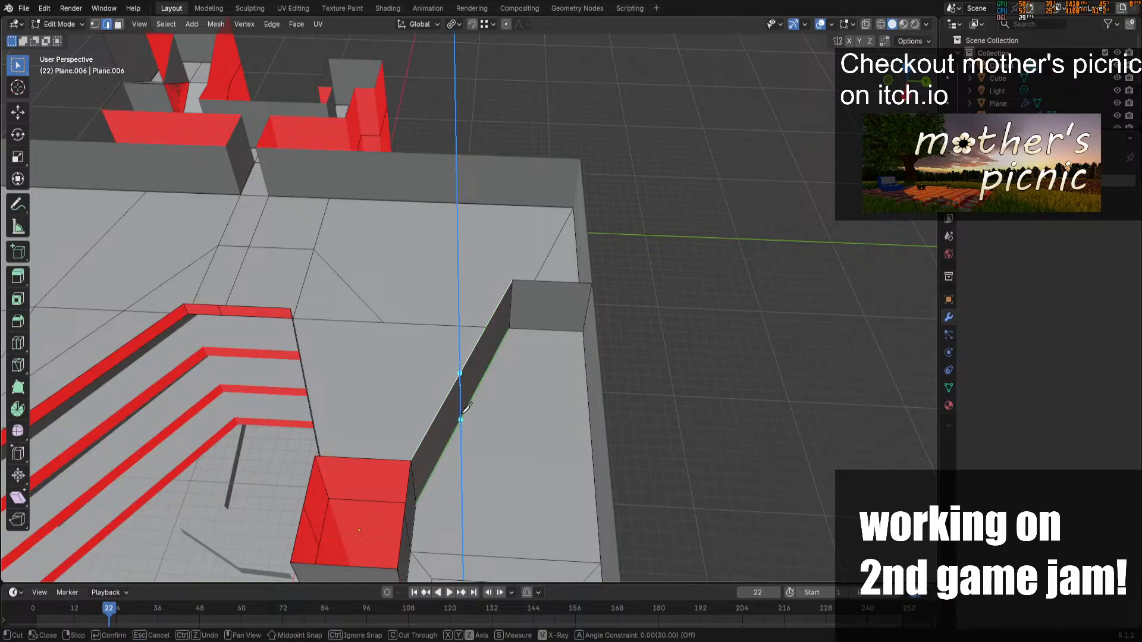
click(460, 420)
key(Return)
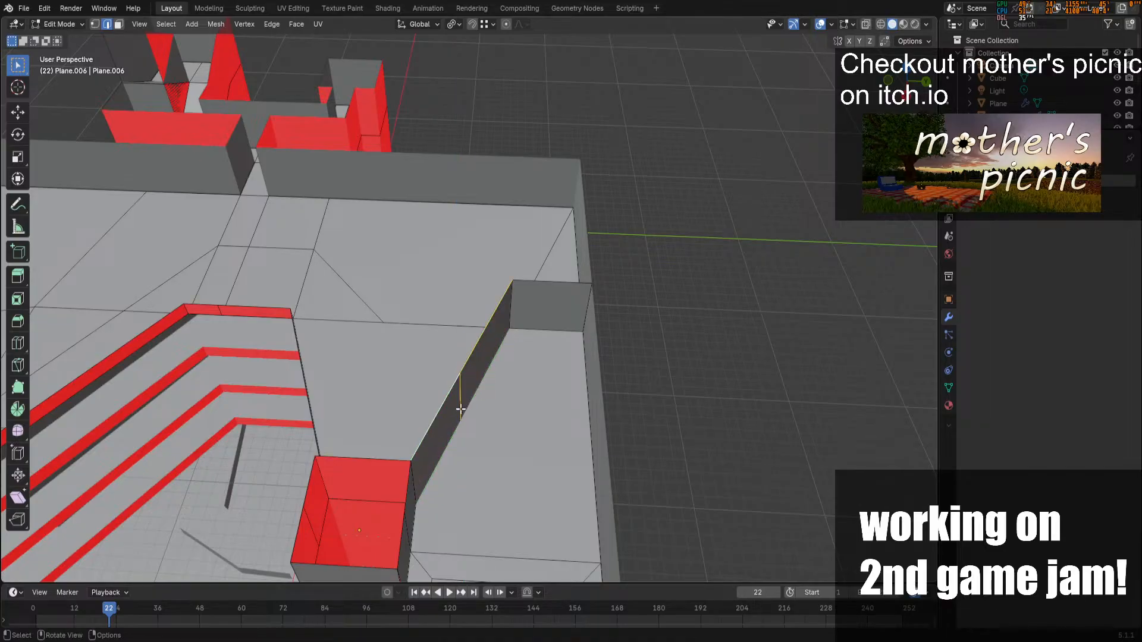
Bevel the new vertical edge into a wide middle face and delete that face to open a doorway in the slanted wall
key(ctrl+b)
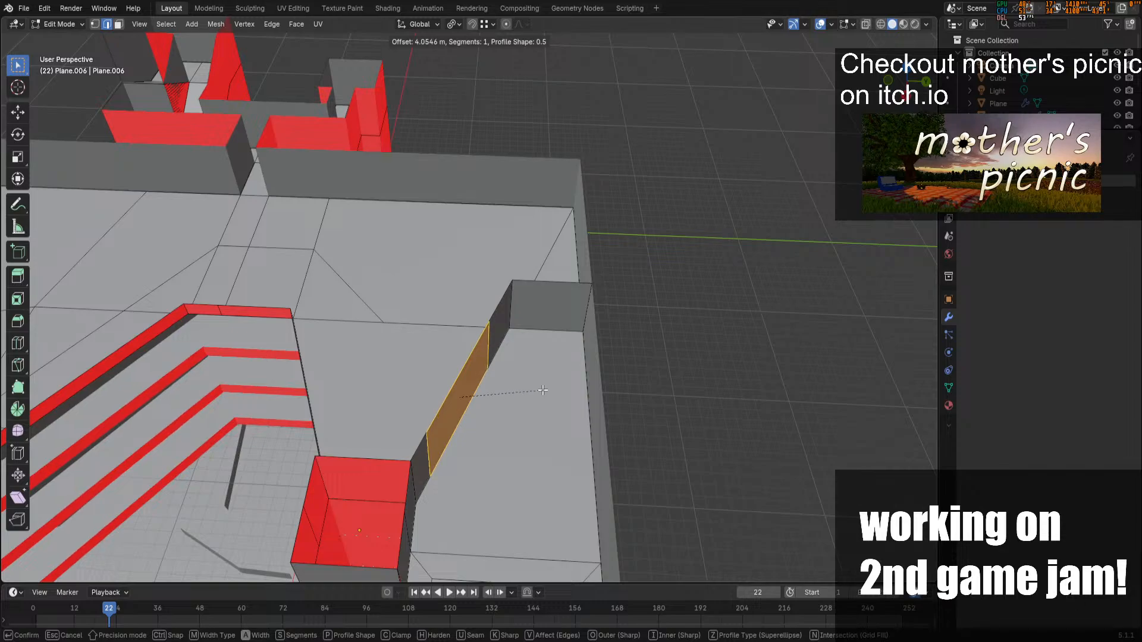
click(503, 394)
key(x)
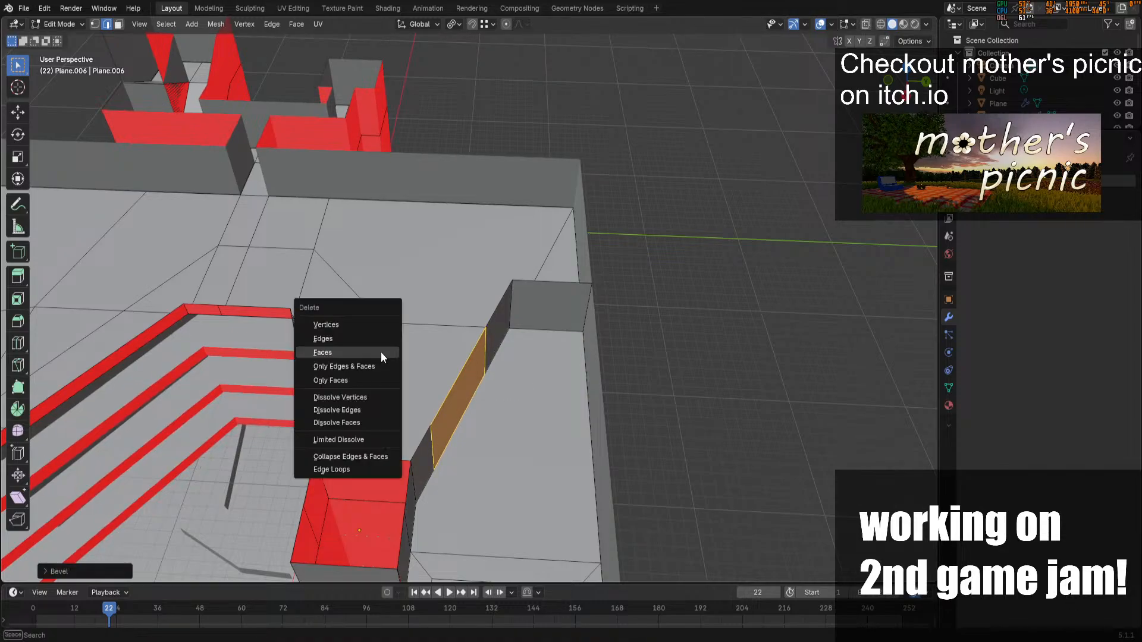
click(381, 352)
Return to Object Mode, save office-layout.blend and view the whole building with the new opening
drag(907, 81, 1056, 149)
key(Tab)
key(ctrl+s)
scroll(608, 324, down, 1)
scroll(607, 321, down, 5)
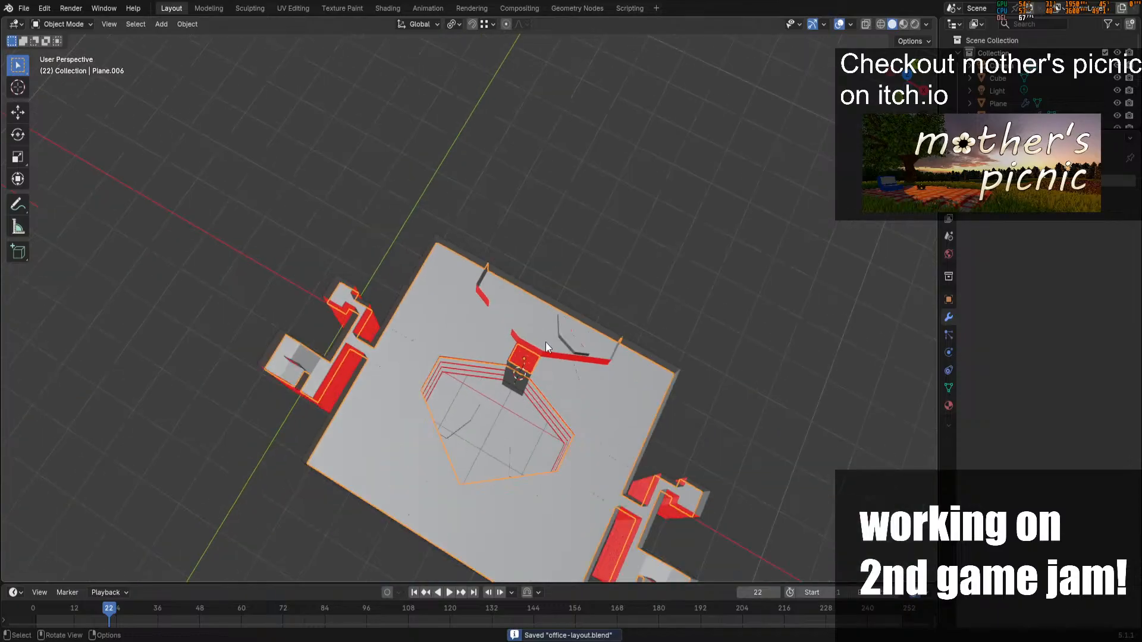
drag(902, 95, 991, 36)
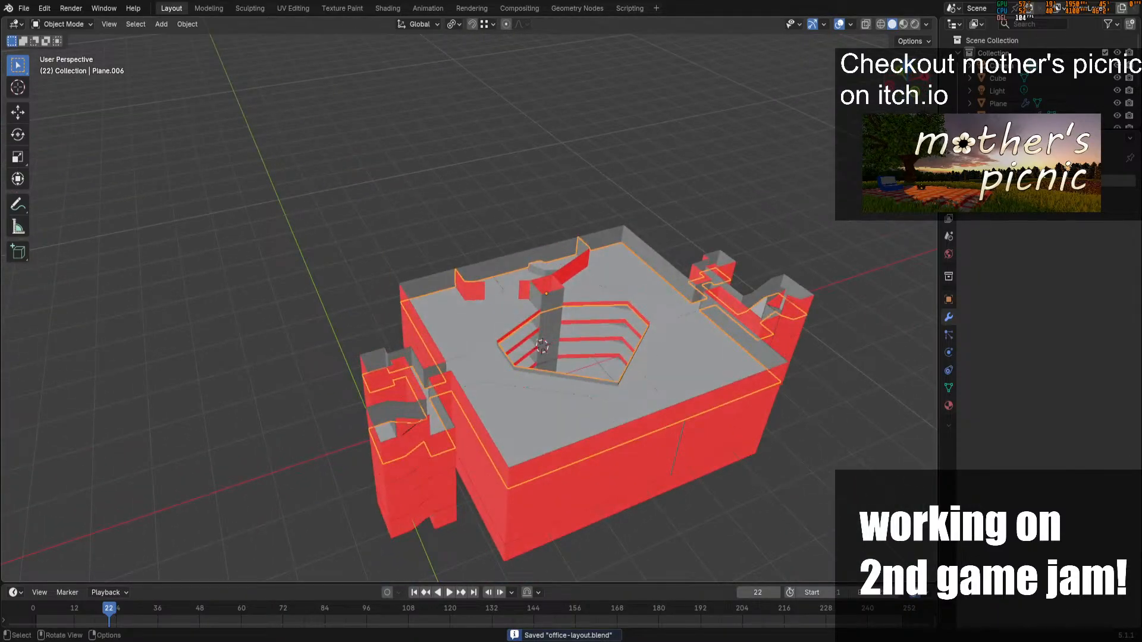
drag(905, 85, 969, 119)
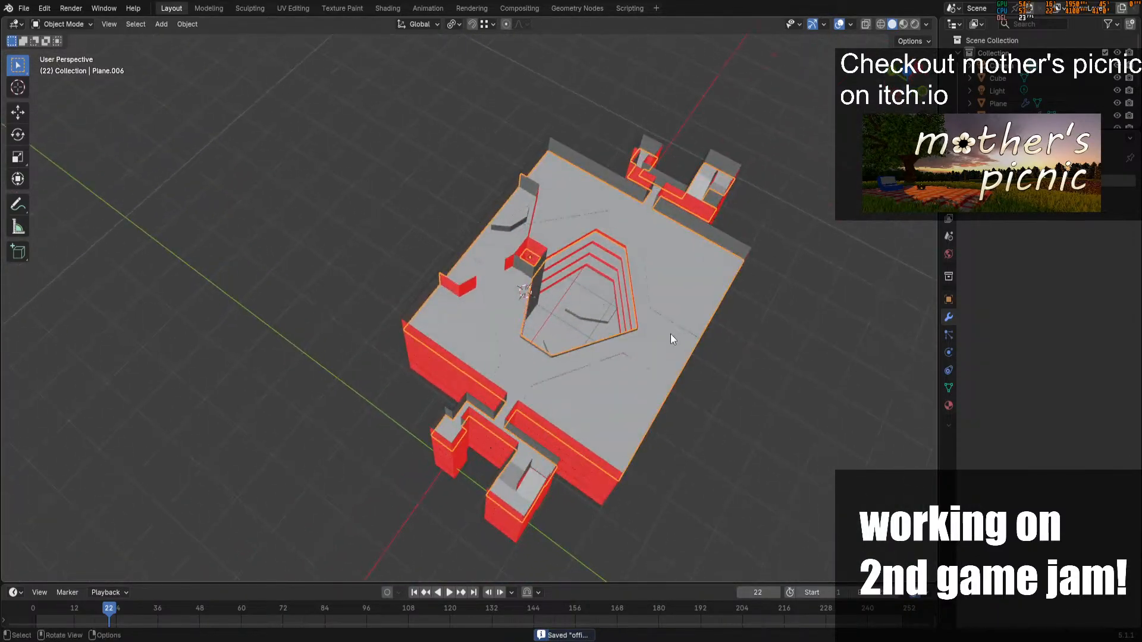
click(719, 283)
click(716, 280)
key(ctrl+s)
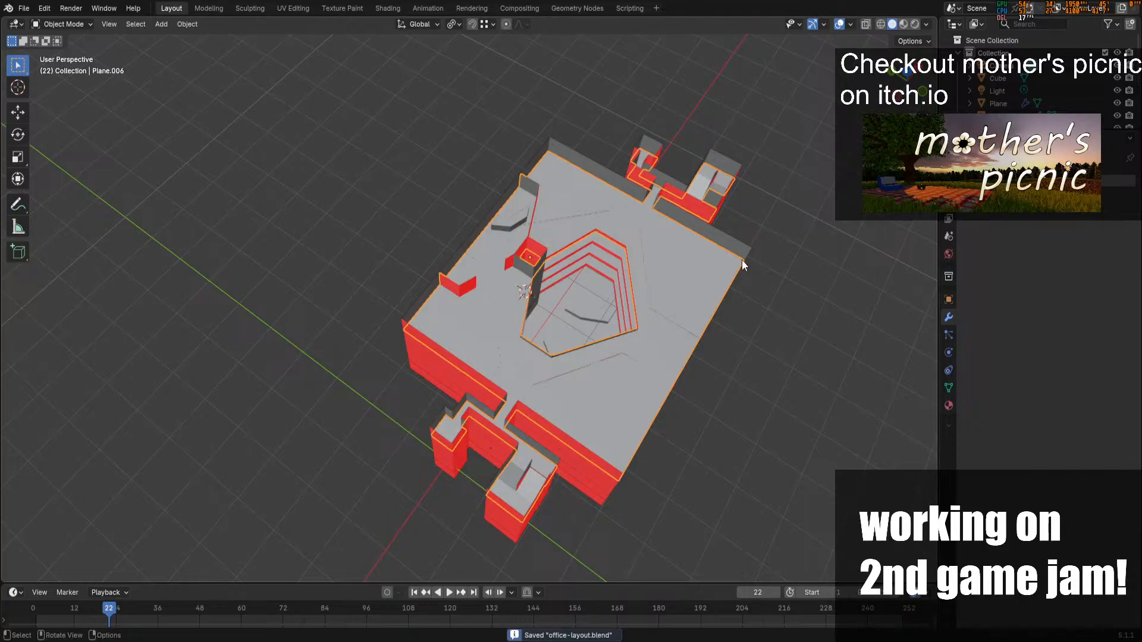
Examine the top floor around the stepped central opening and its outer walls from several low and high angles
scroll(659, 375, up, 2)
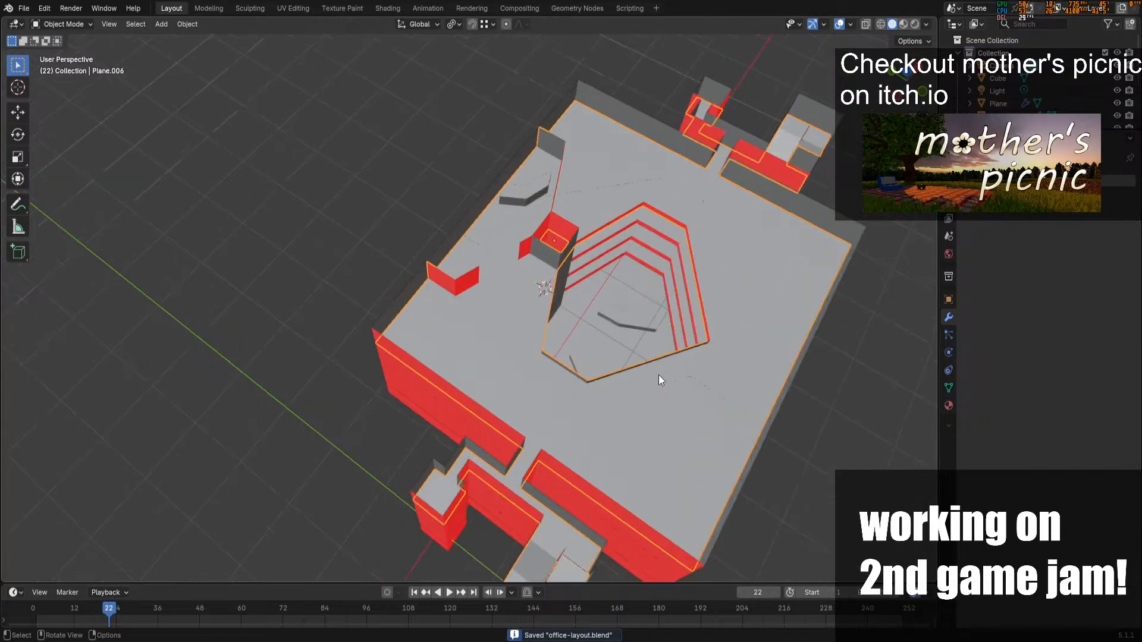
drag(905, 82, 1016, 14)
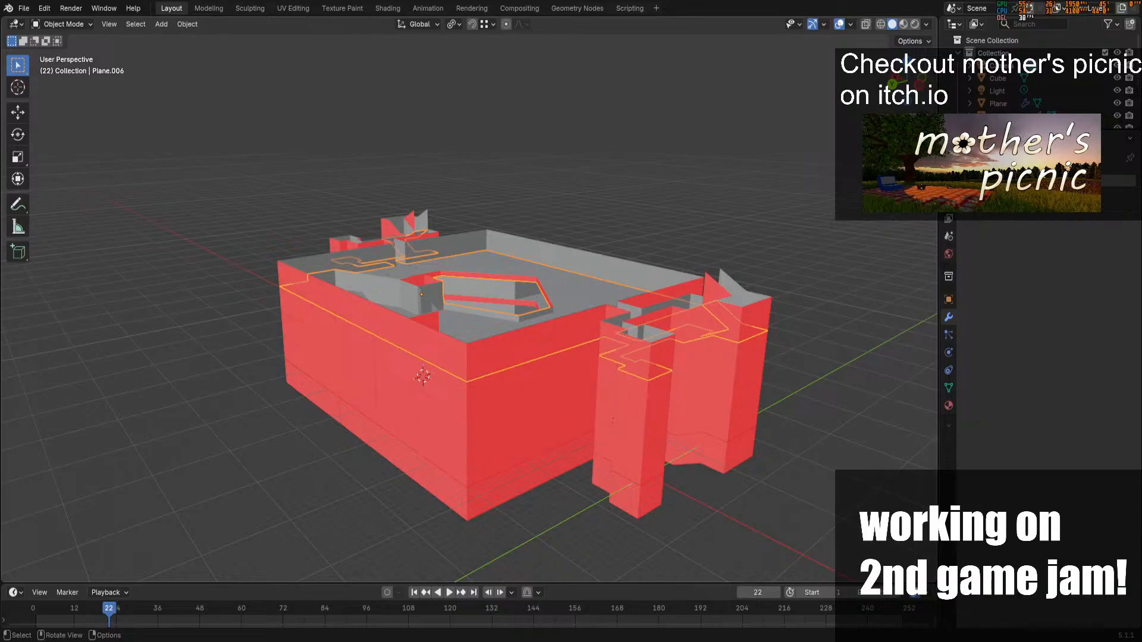
shift+middle_drag(549, 372, 525, 426)
scroll(526, 426, up, 3)
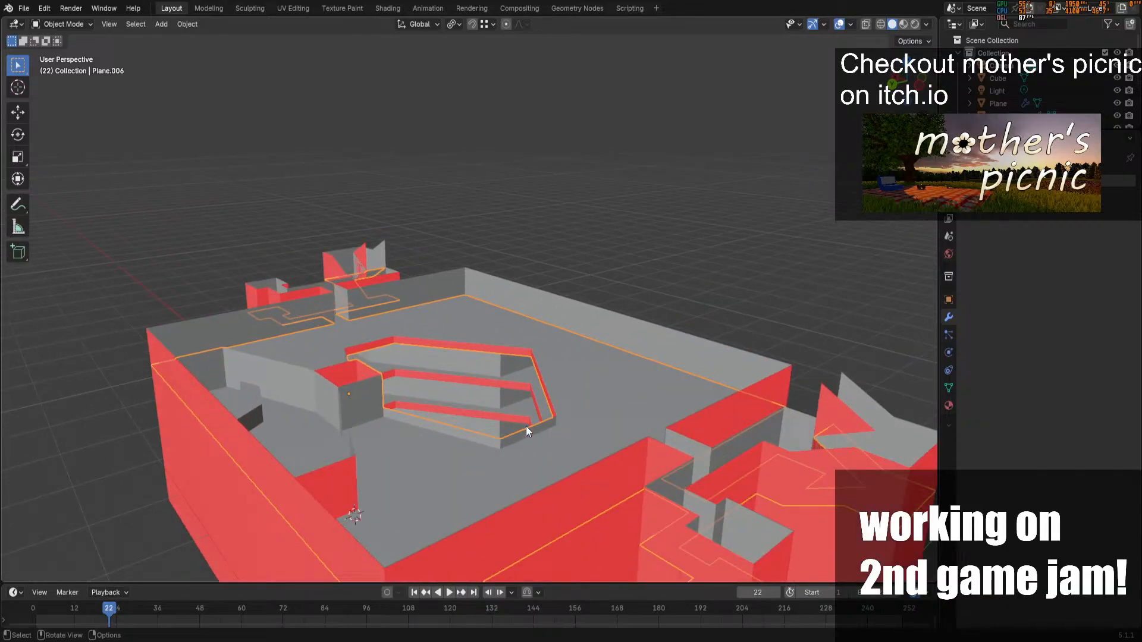
scroll(526, 426, up, 2)
drag(907, 83, 894, 107)
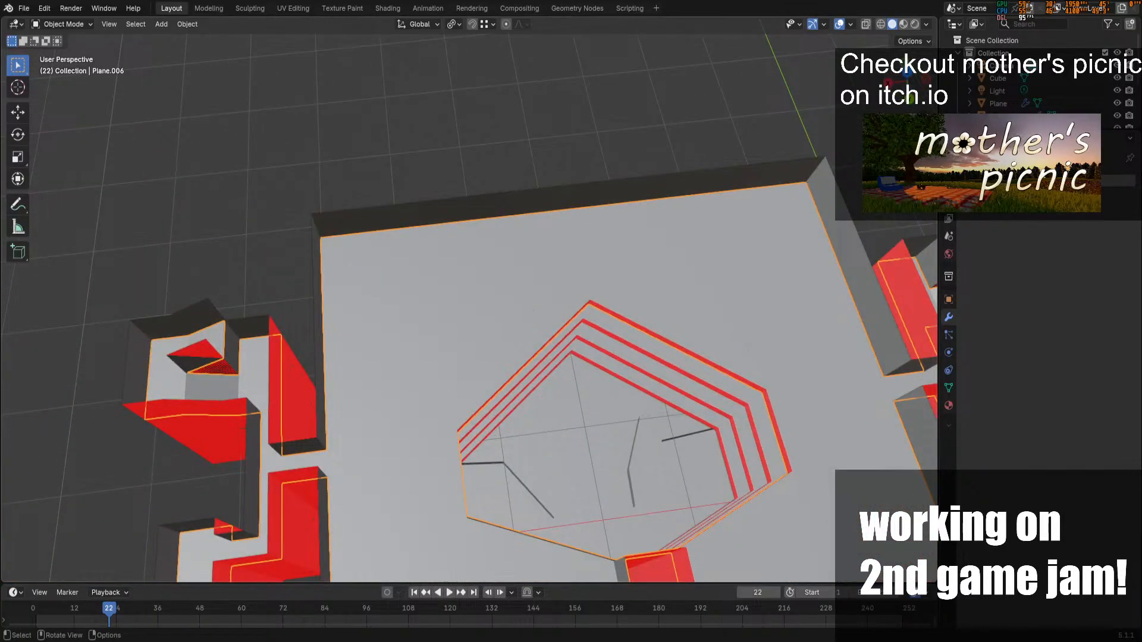
scroll(593, 351, up, 3)
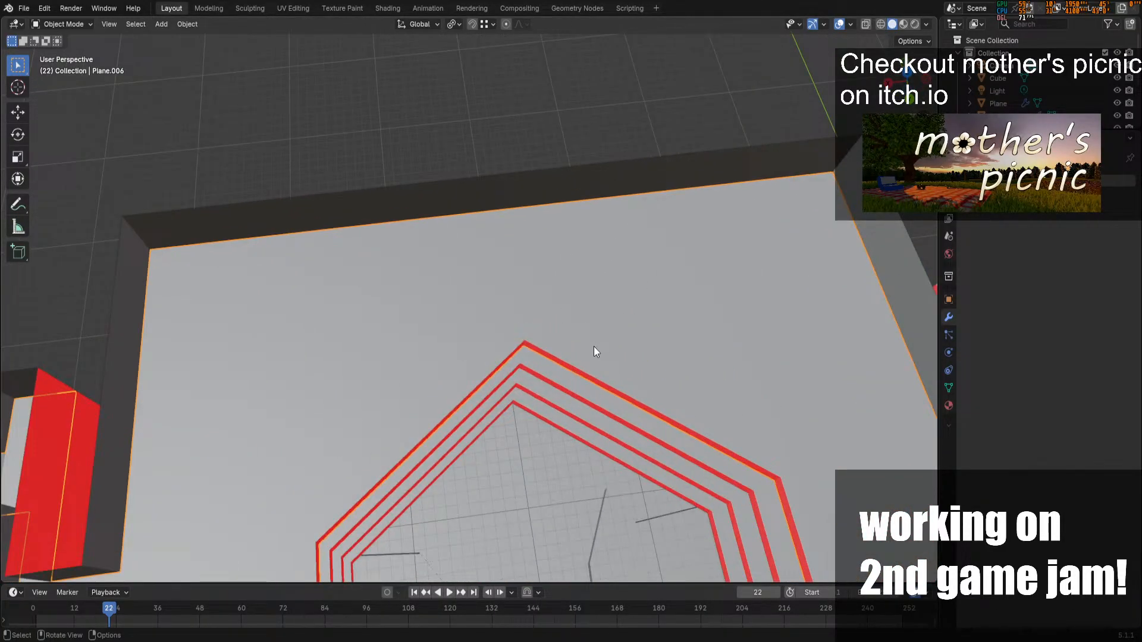
mouse_move(898, 95)
mouse_down()
mouse_move(782, 48)
mouse_move(824, 74)
mouse_move(896, 82)
mouse_up()
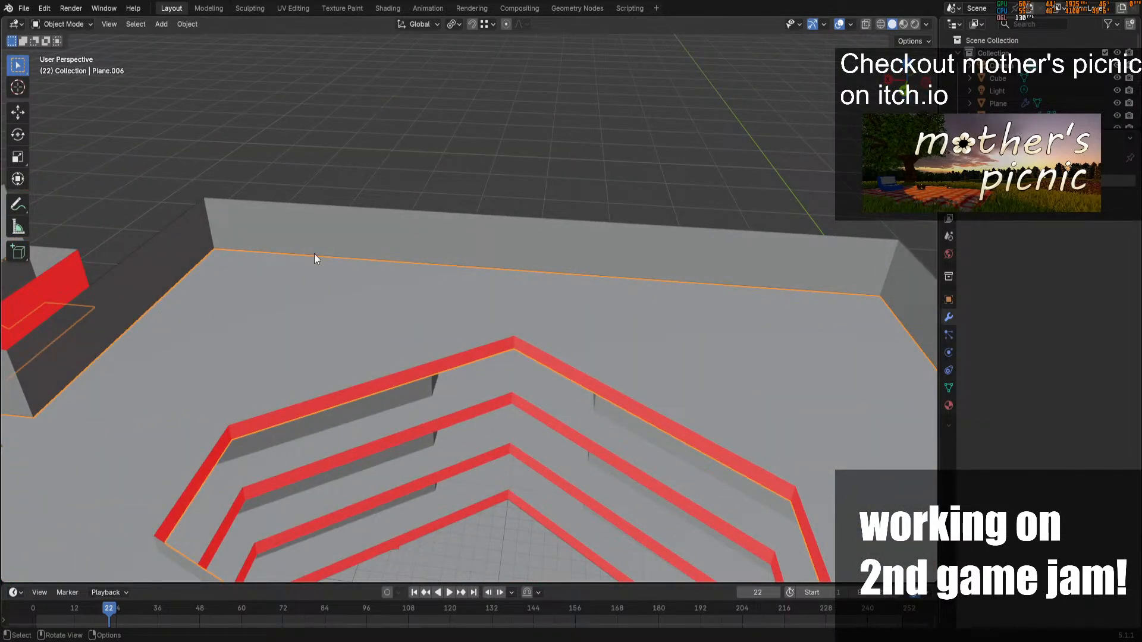
drag(890, 84, 938, 90)
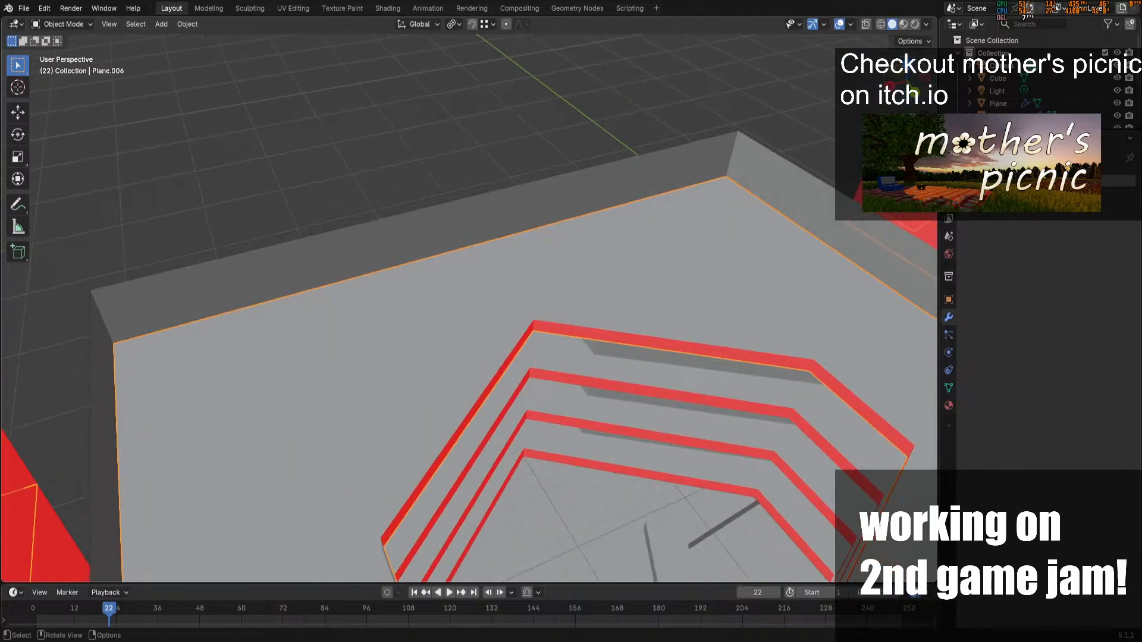
drag(923, 135, 1069, 119)
drag(906, 83, 863, 51)
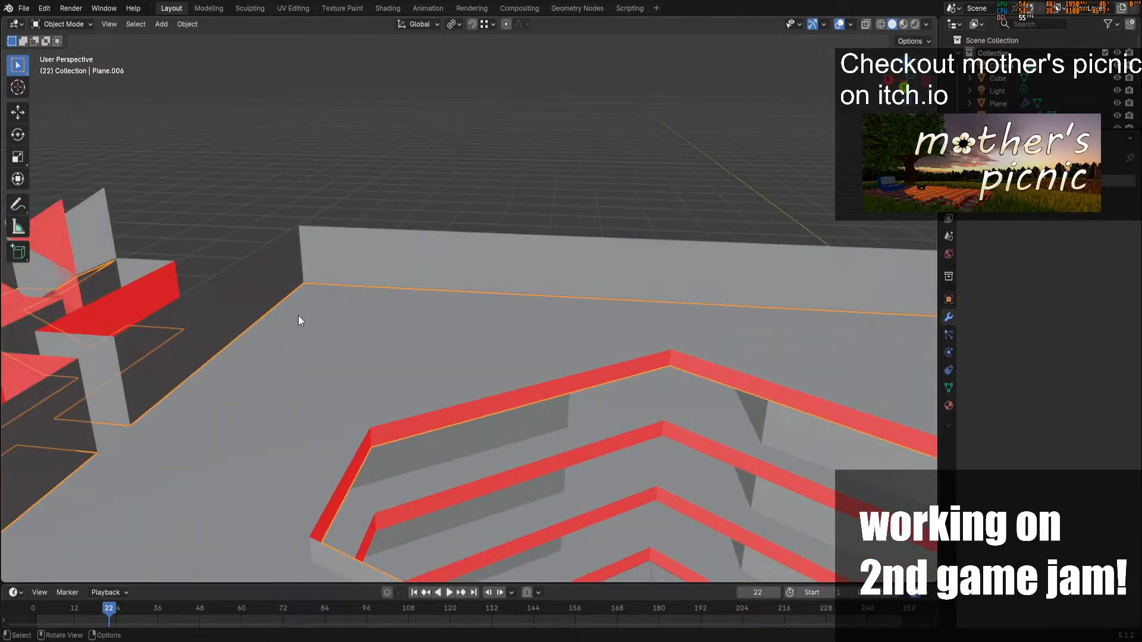
scroll(306, 317, up, 3)
scroll(456, 441, down, 6)
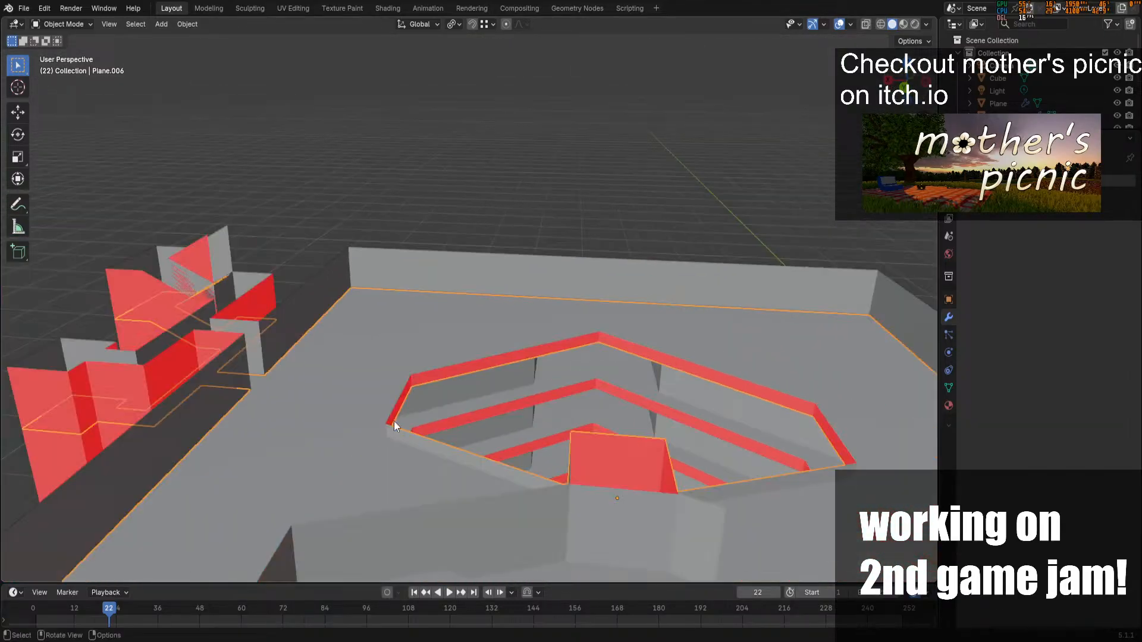
key(Tab)
key(Tab)
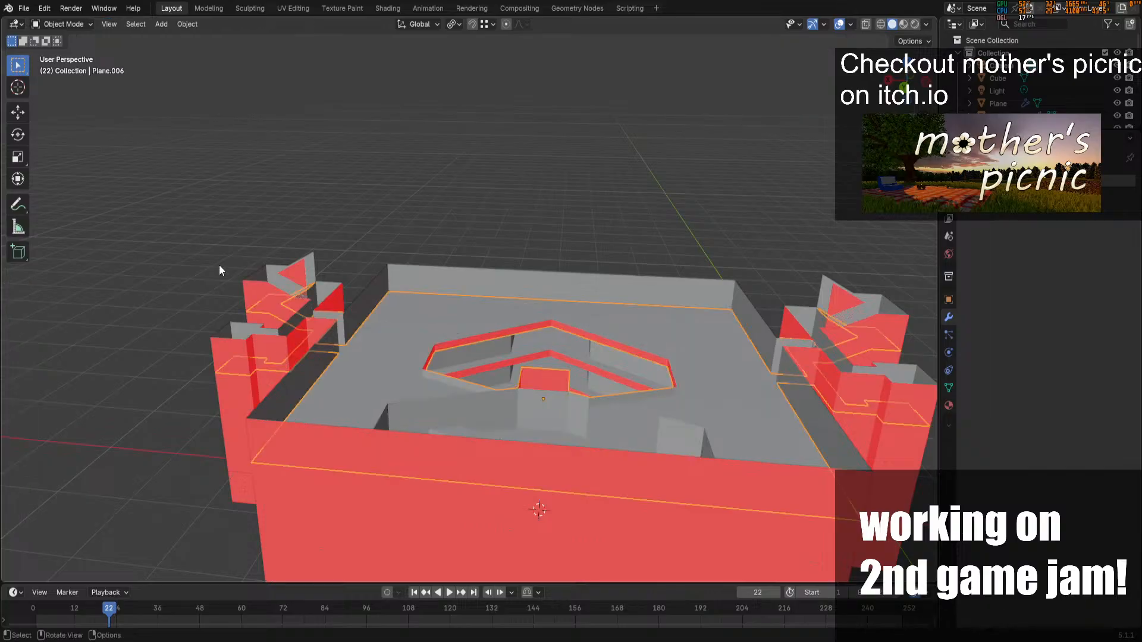
Select the top edge loop of the outer wall object and raise it along Z to make the walls taller
click(345, 436)
key(Tab)
alt+click(583, 448)
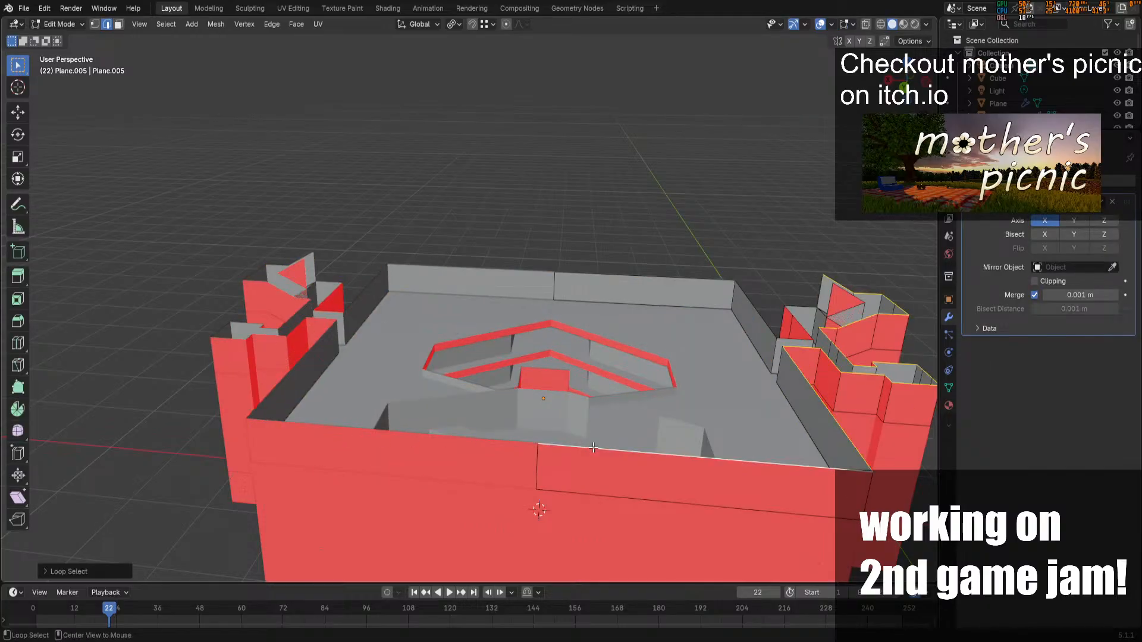
key(g)
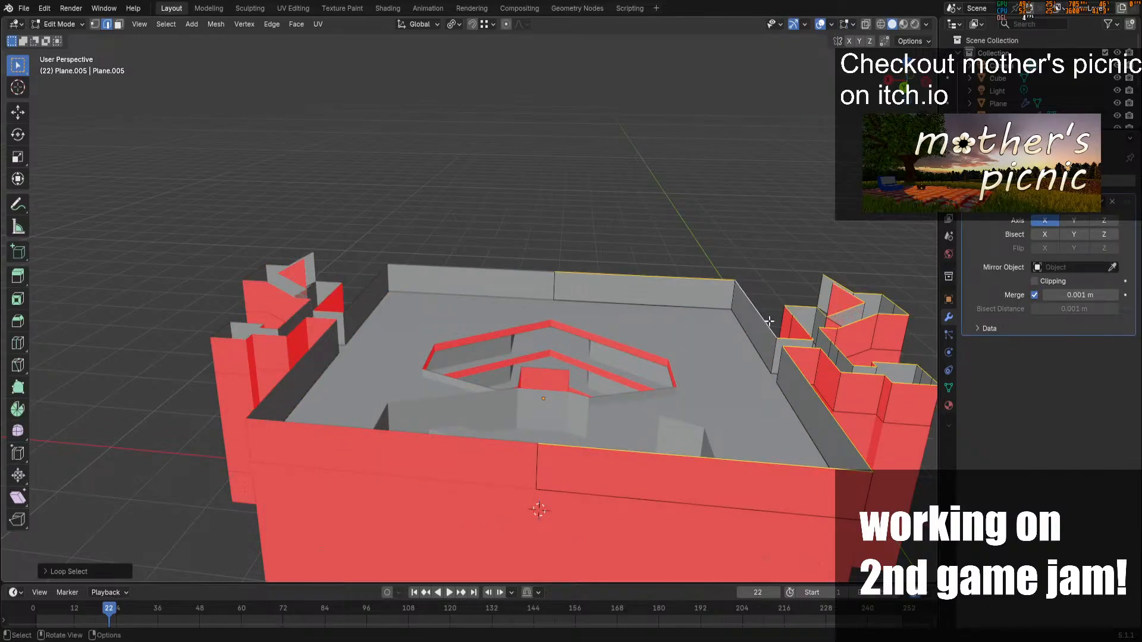
key(z)
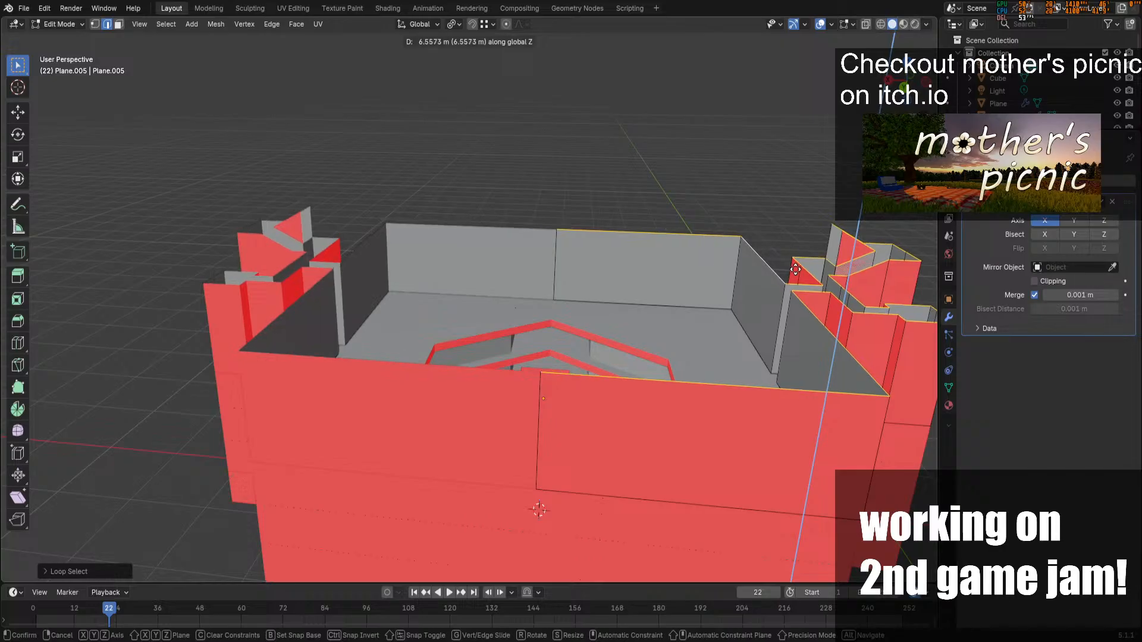
click(798, 279)
key(Tab)
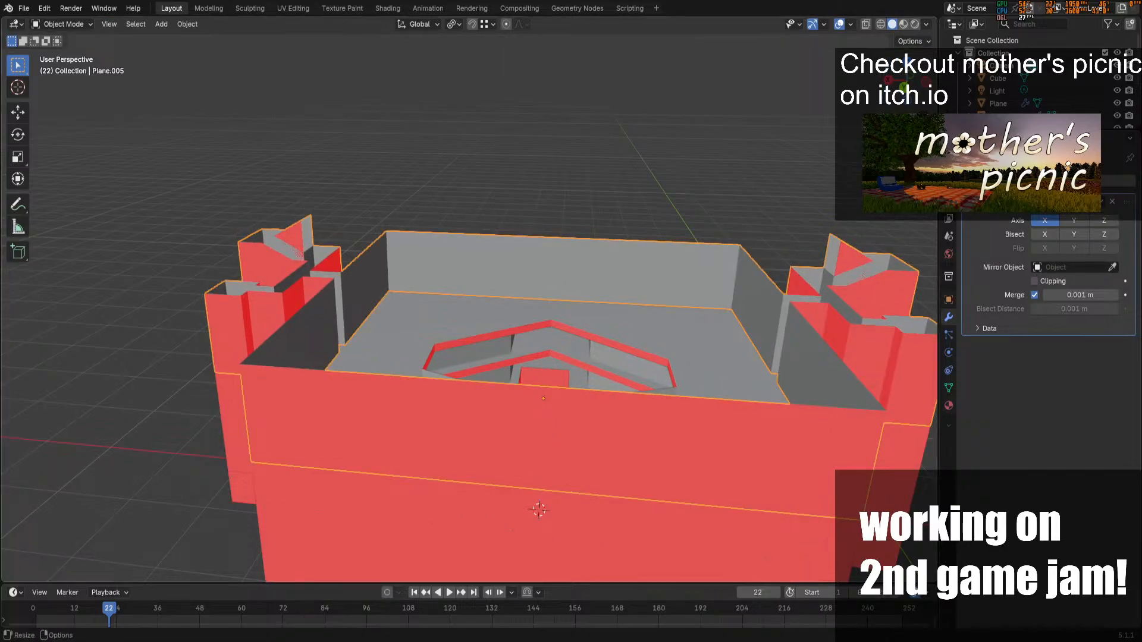
Select the two inner wall faces meeting at the far corner and move them slightly inward, locked to the horizontal plane
middle_drag(798, 280, 484, 165)
key(Tab)
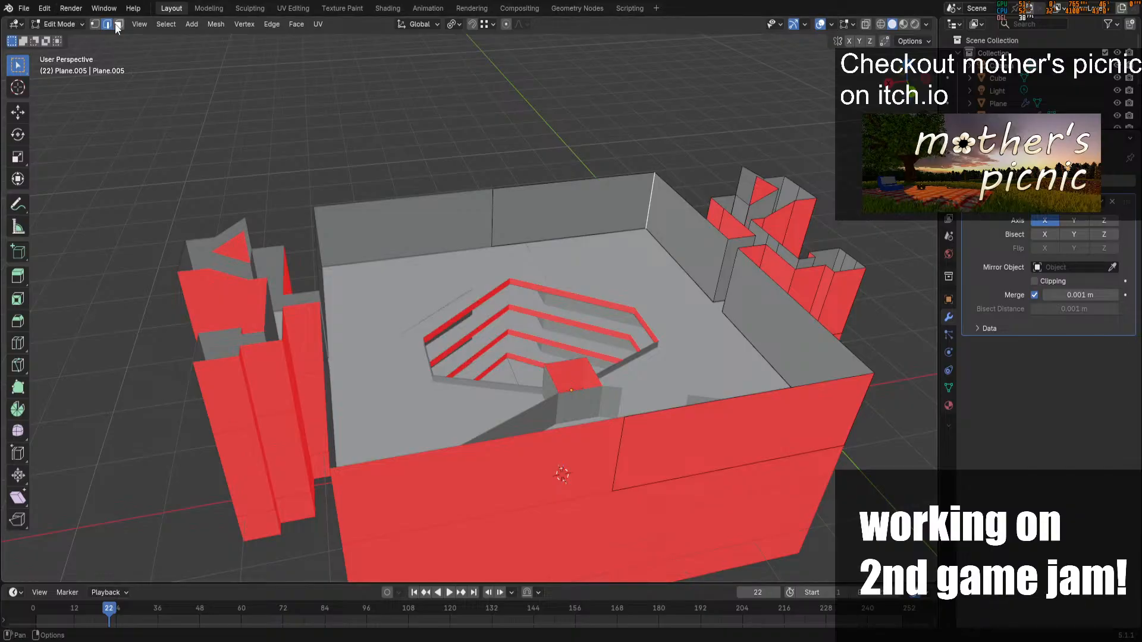
click(118, 24)
click(571, 211)
shift+click(682, 247)
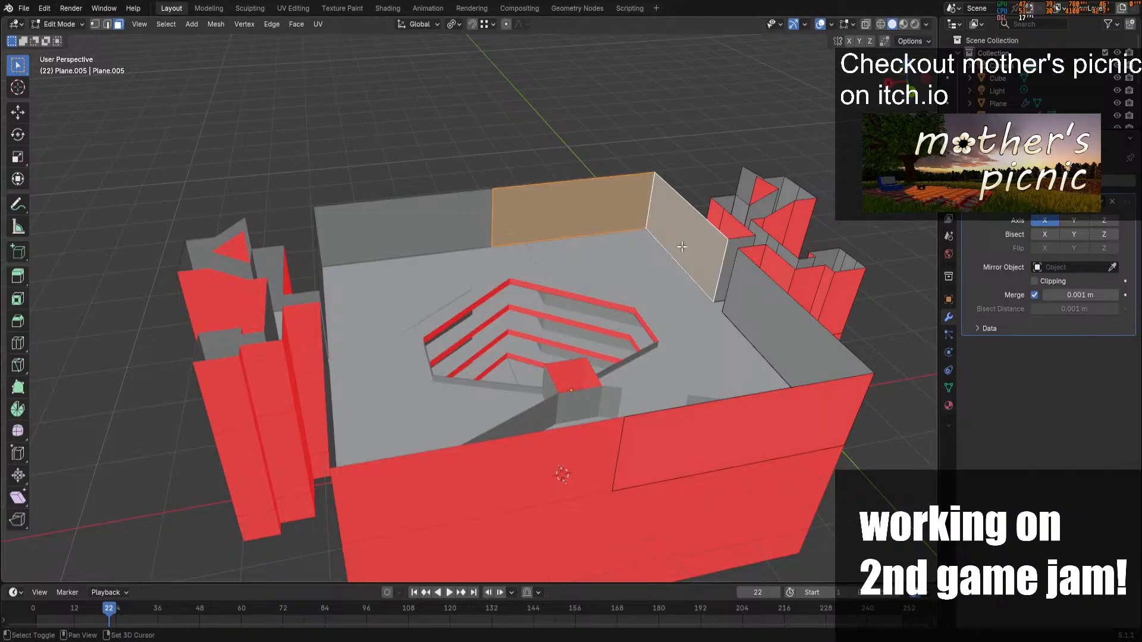
key(g)
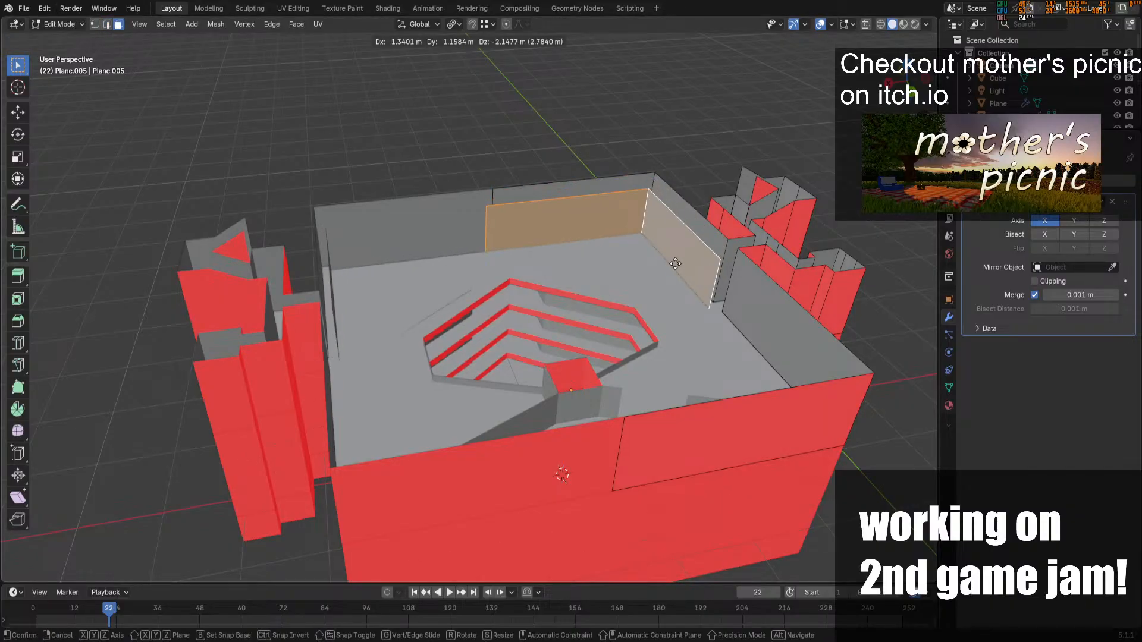
key(shift+z)
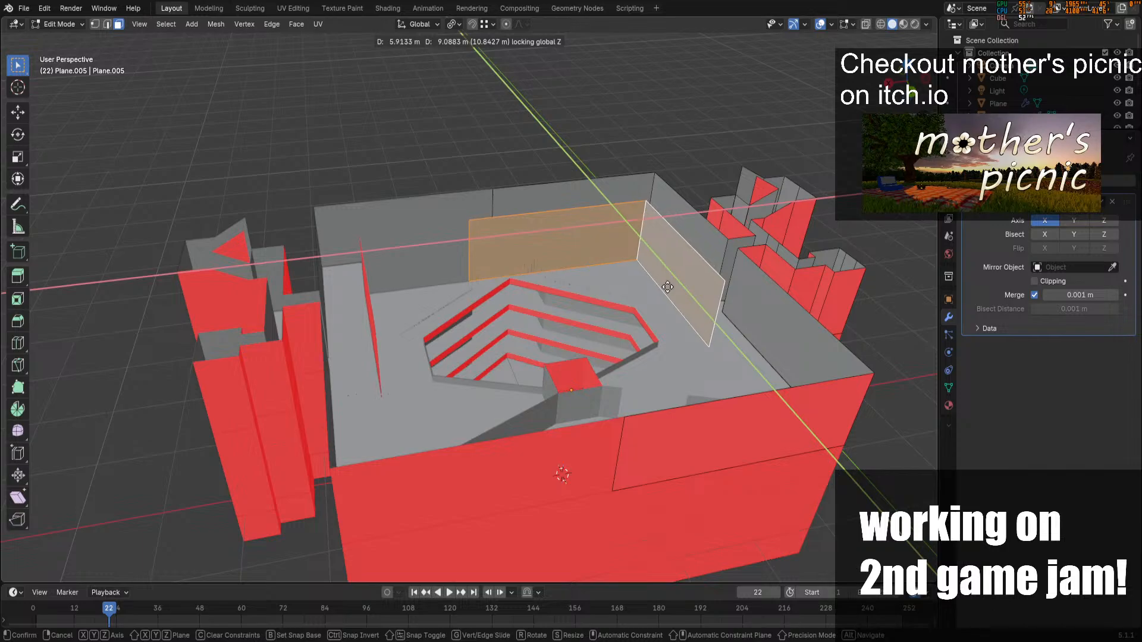
click(678, 257)
Bevel the vertical edge of the shifted corner faces into a single wide diagonal wall face across the corner
click(645, 215)
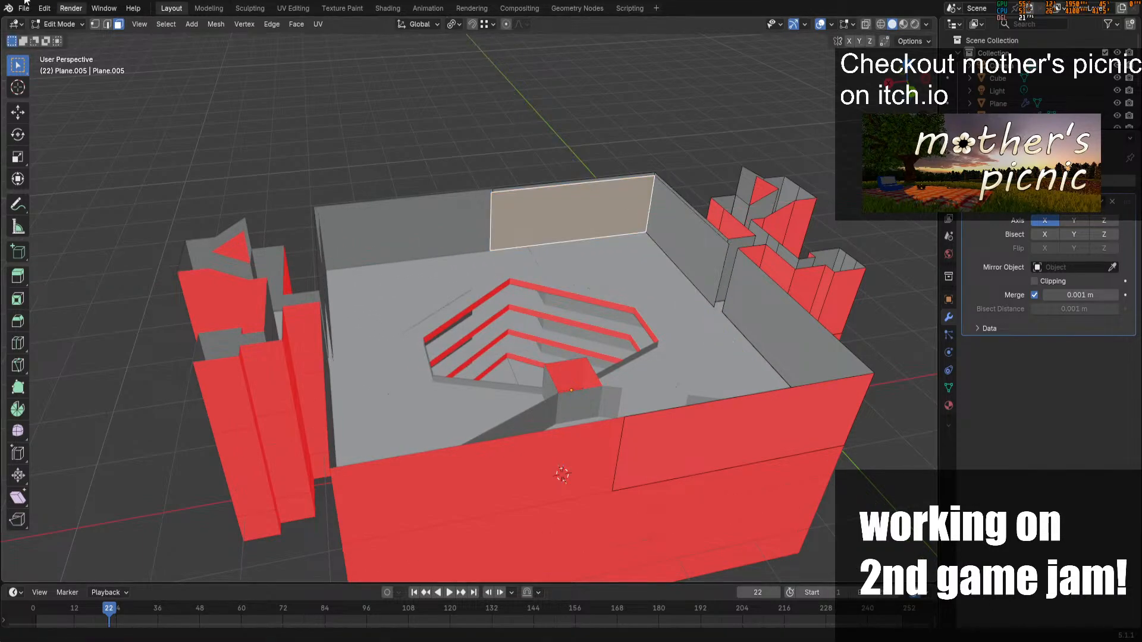
click(107, 25)
click(649, 210)
key(ctrl+b)
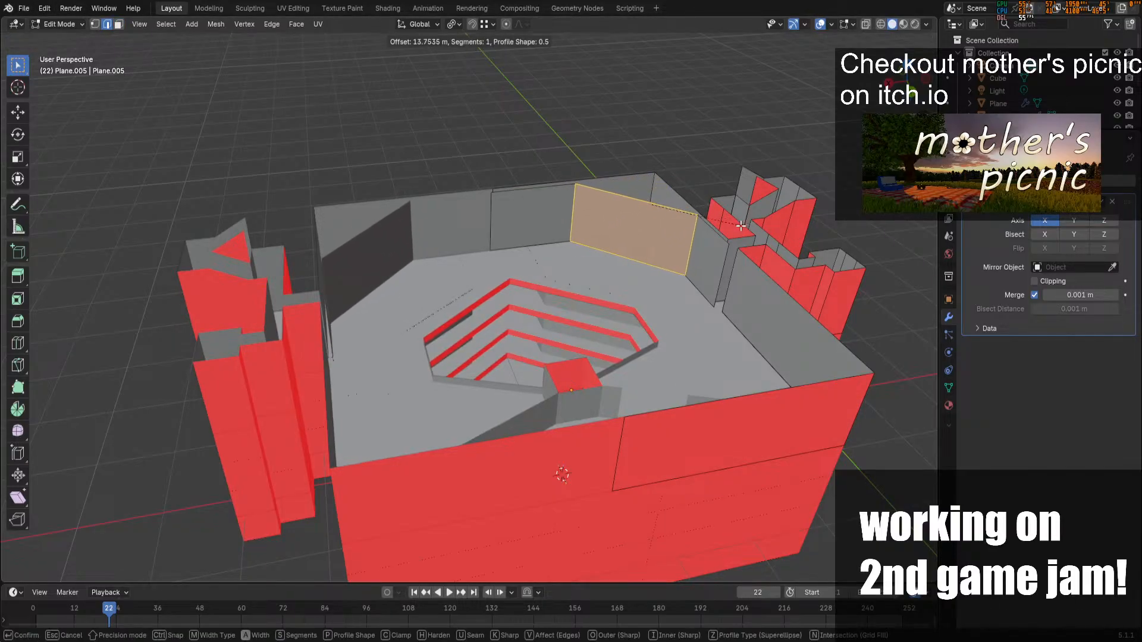
click(710, 240)
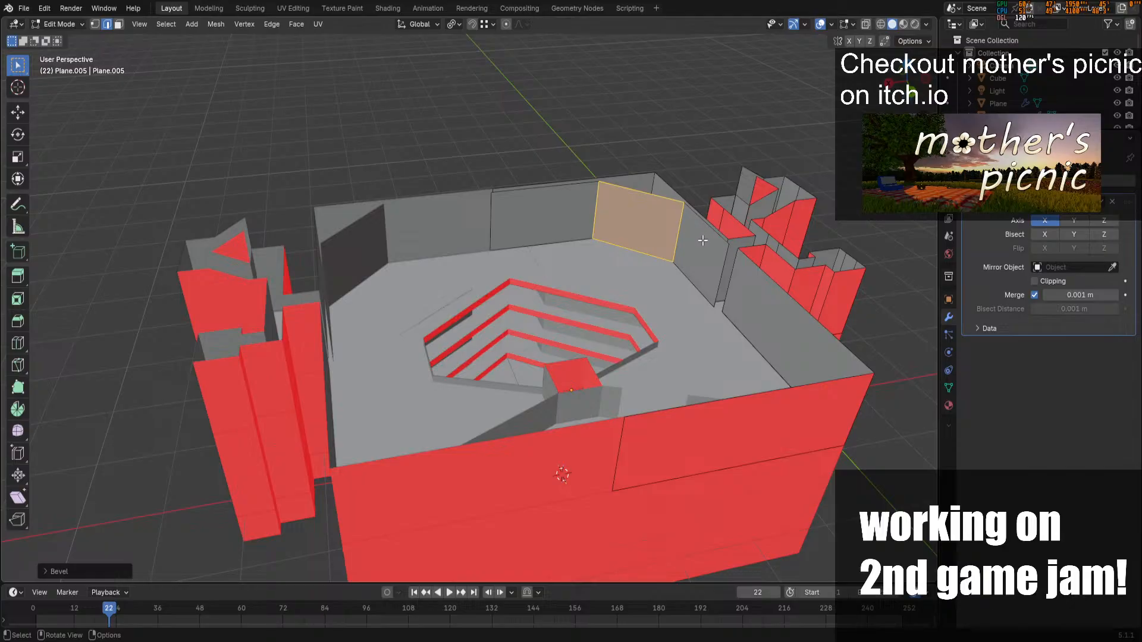
key(ctrl+z)
key(ctrl+b)
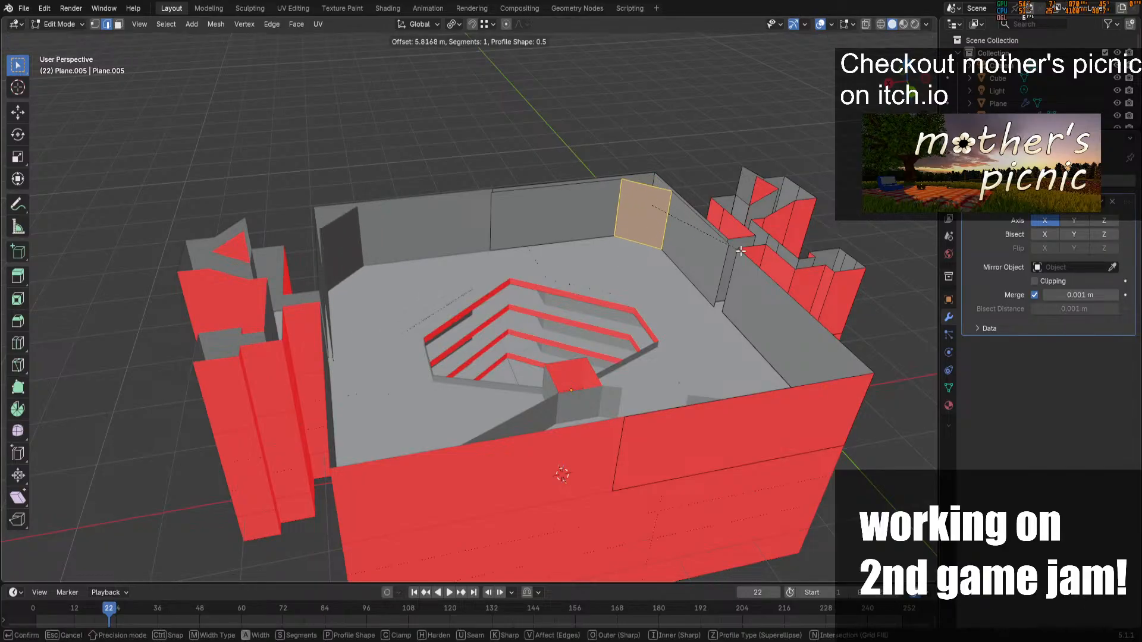
click(778, 272)
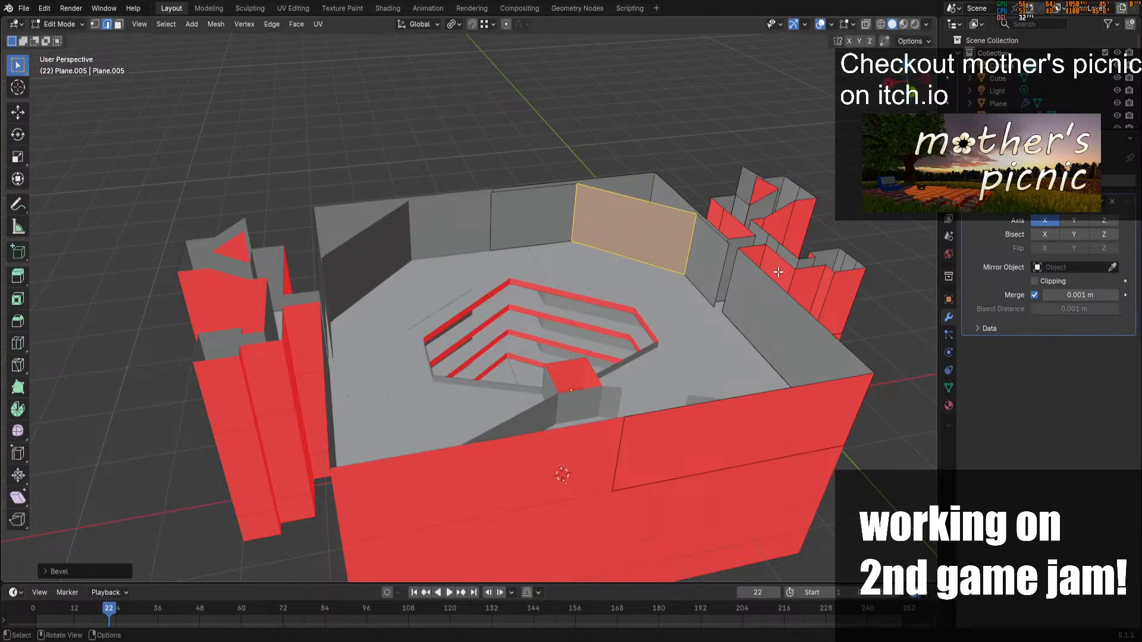
key(h)
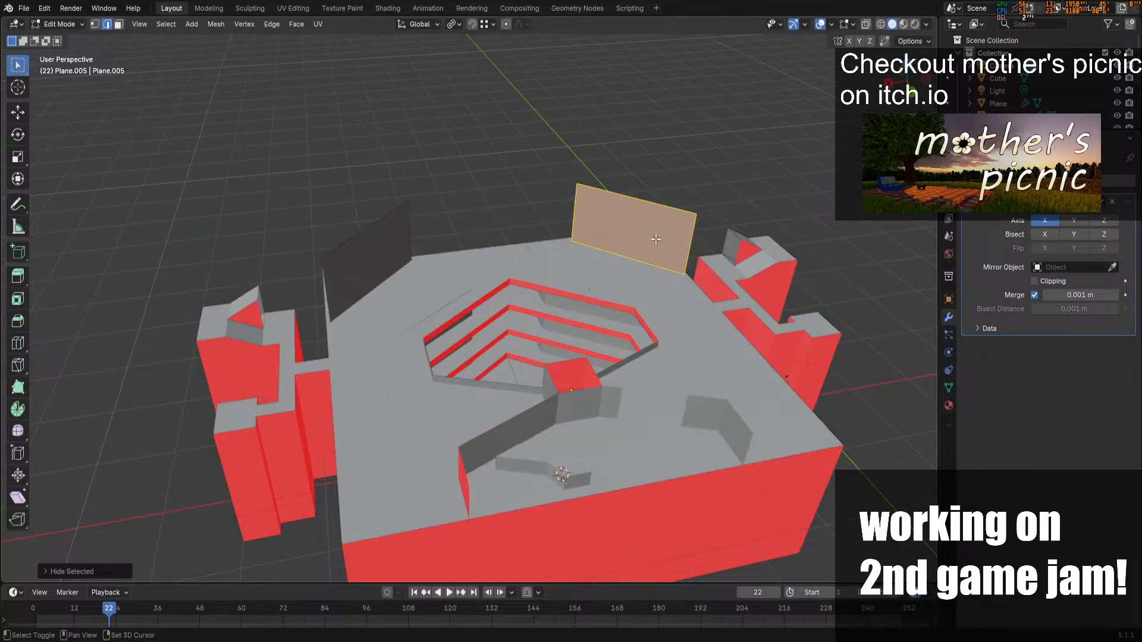
key(alt+h)
key(alt+a)
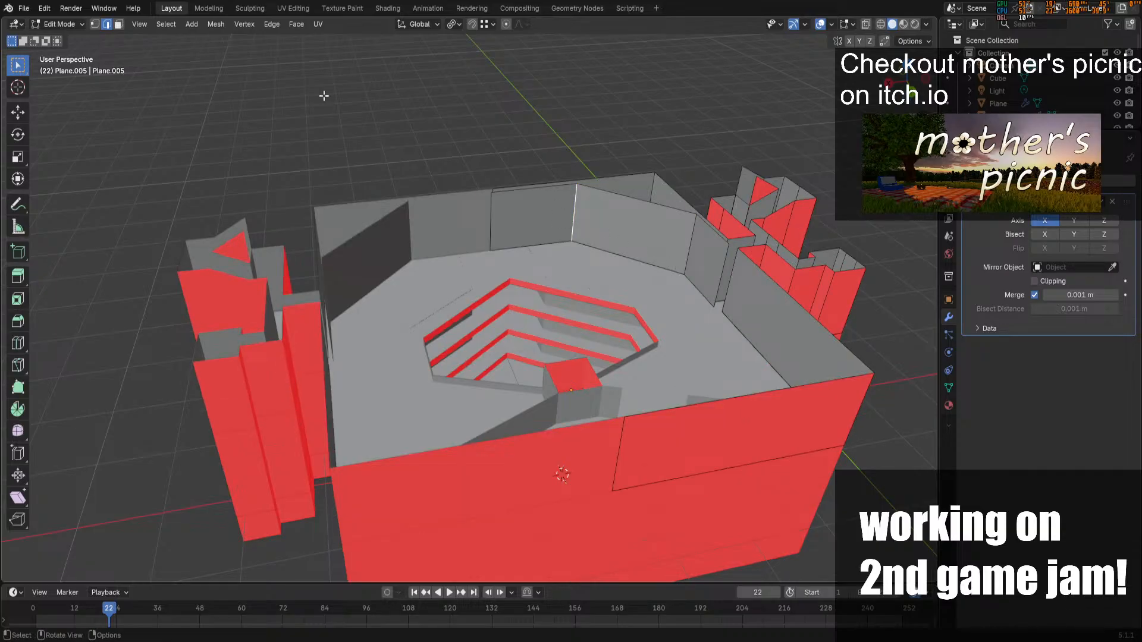
Delete the two leftover faces on either side of the diagonal corner wall and return to Object Mode
click(119, 24)
click(535, 219)
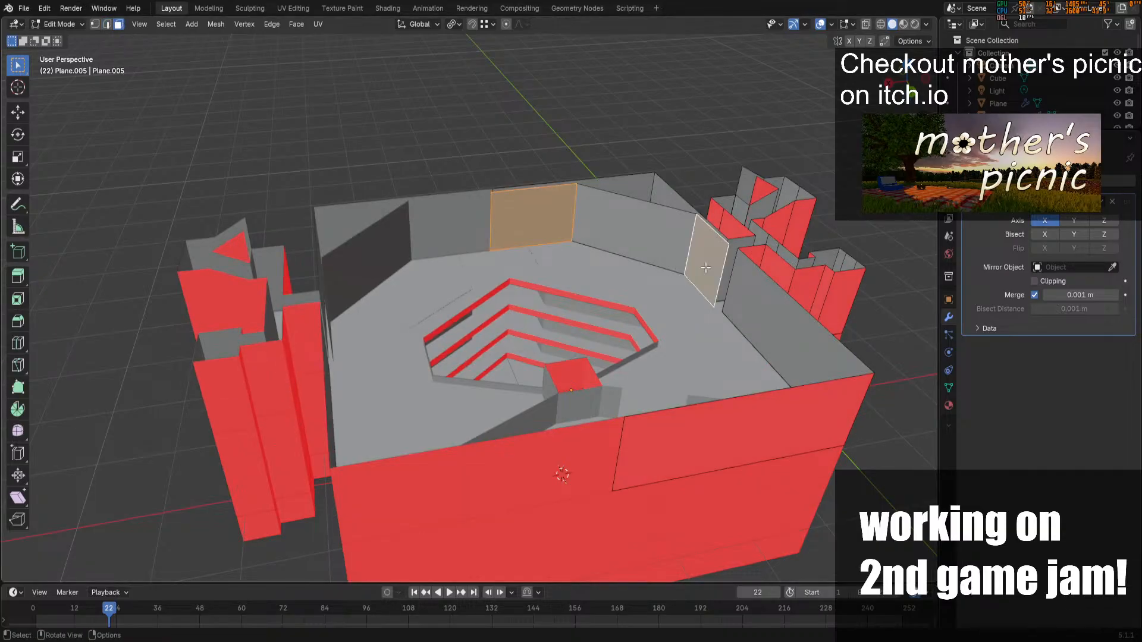
key(x)
click(705, 267)
key(Tab)
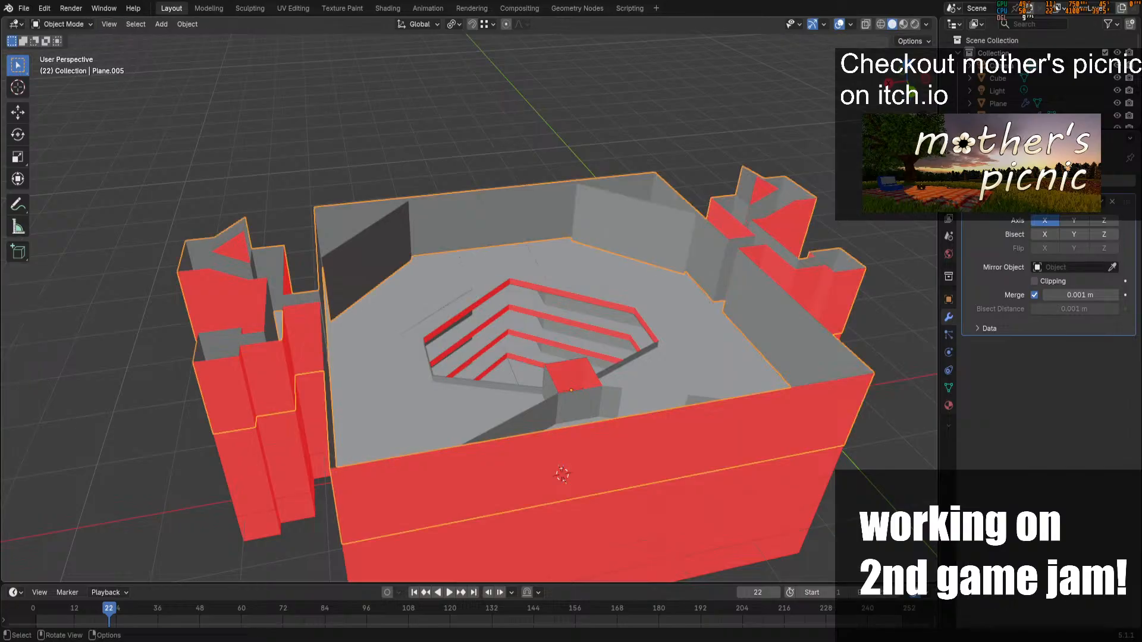
Examine the diagonal corner walls and their junctions with the outer walls and floor from close, overhead and low angles
middle_drag(705, 266, 755, 273)
scroll(878, 235, up, 2)
shift+middle_drag(916, 125, 720, 176)
scroll(720, 177, up, 2)
click(891, 25)
middle_drag(732, 279, 702, 304)
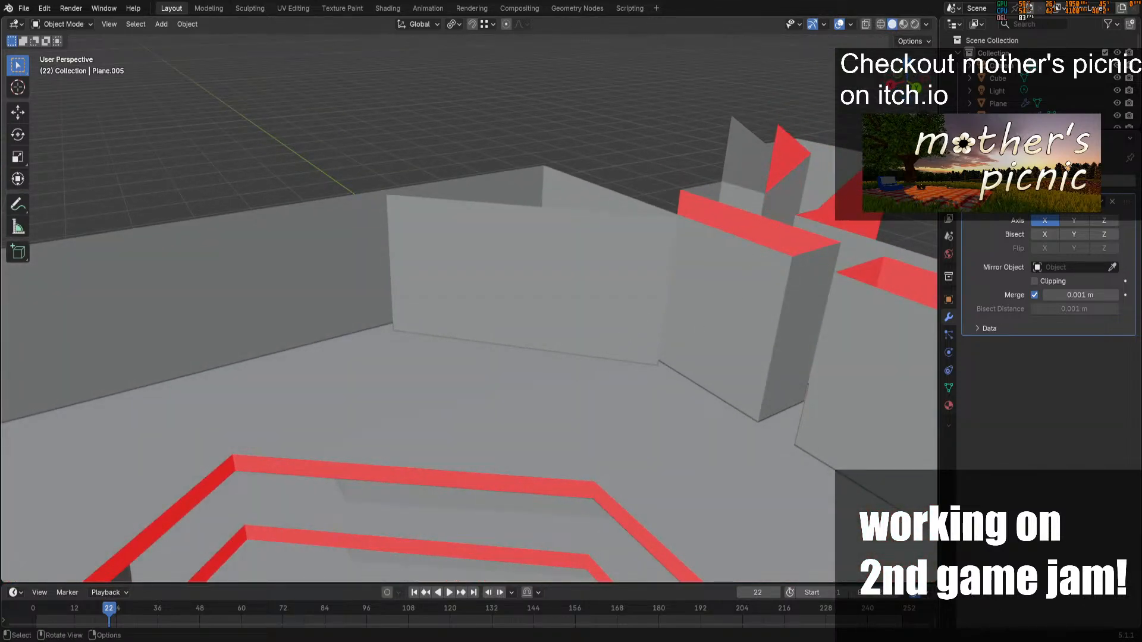
middle_drag(678, 250, 666, 301)
scroll(666, 303, down, 6)
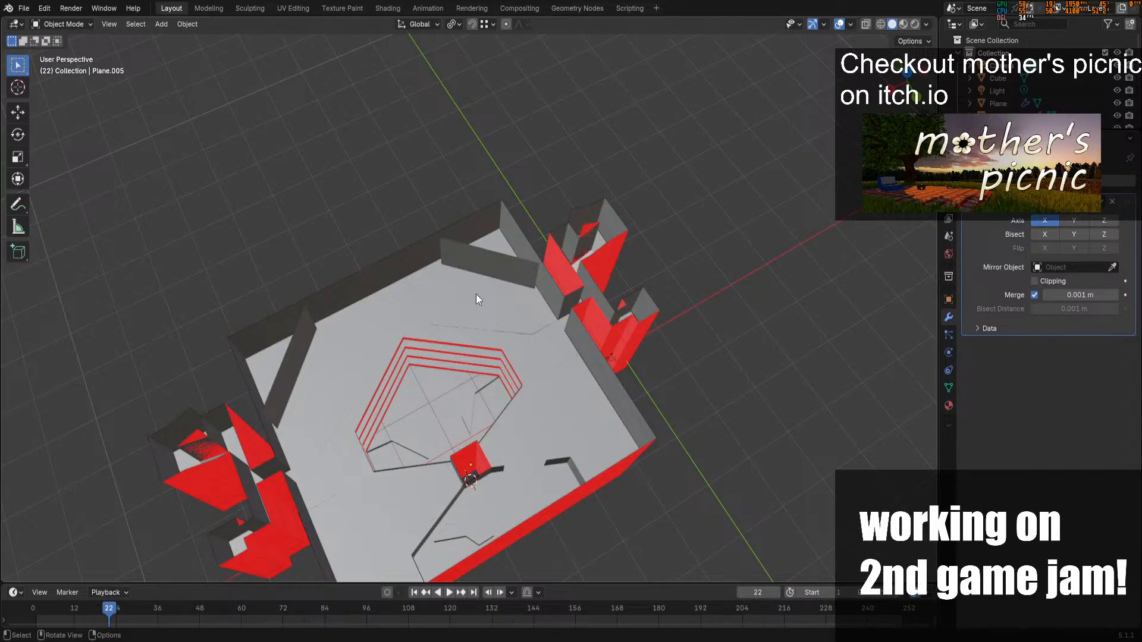
middle_drag(476, 293, 470, 214)
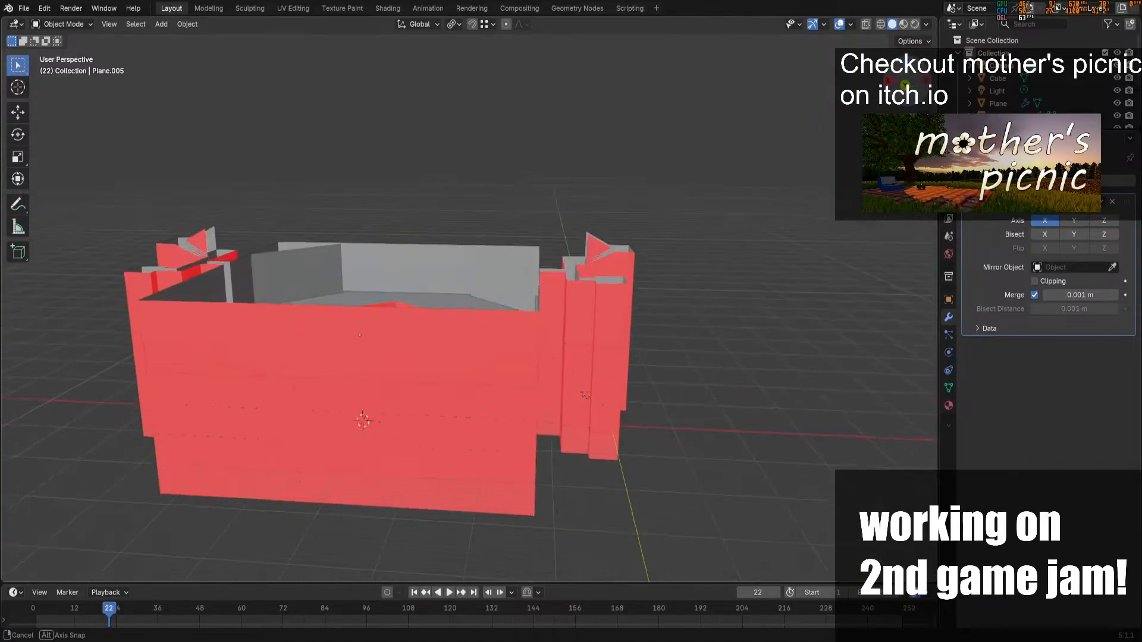
middle_drag(566, 208, 600, 298)
scroll(569, 239, up, 5)
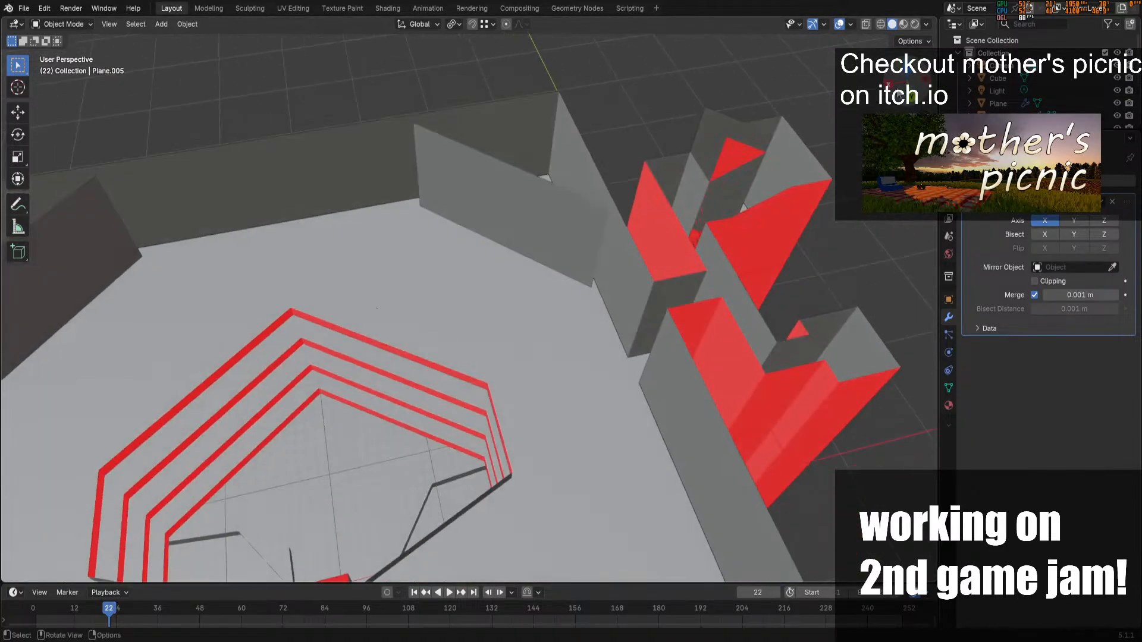
scroll(661, 291, down, 4)
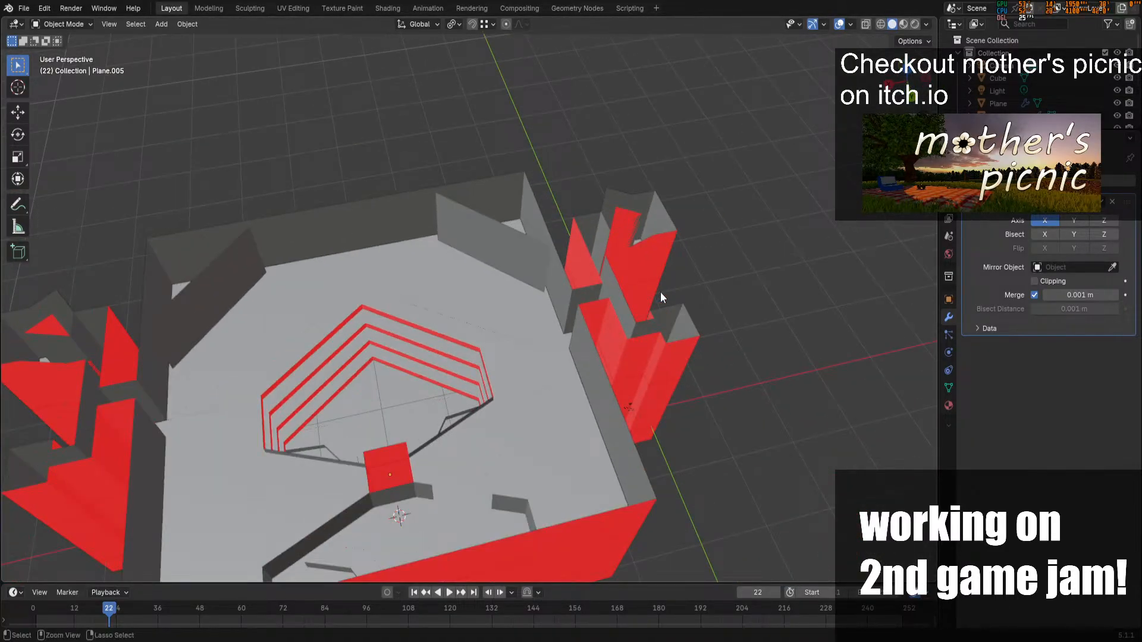
Save office-layout.blend and select the triangular floor face between the stepped opening and the diagonal corner wall in Edit Mode
key(ctrl+s)
click(442, 295)
key(Tab)
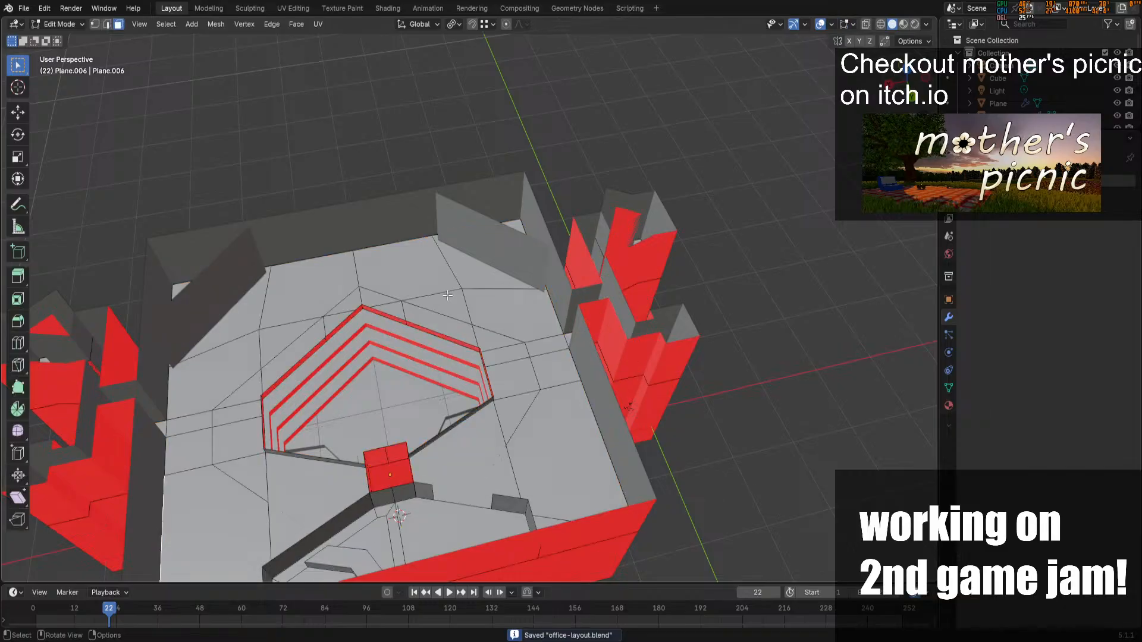
click(456, 296)
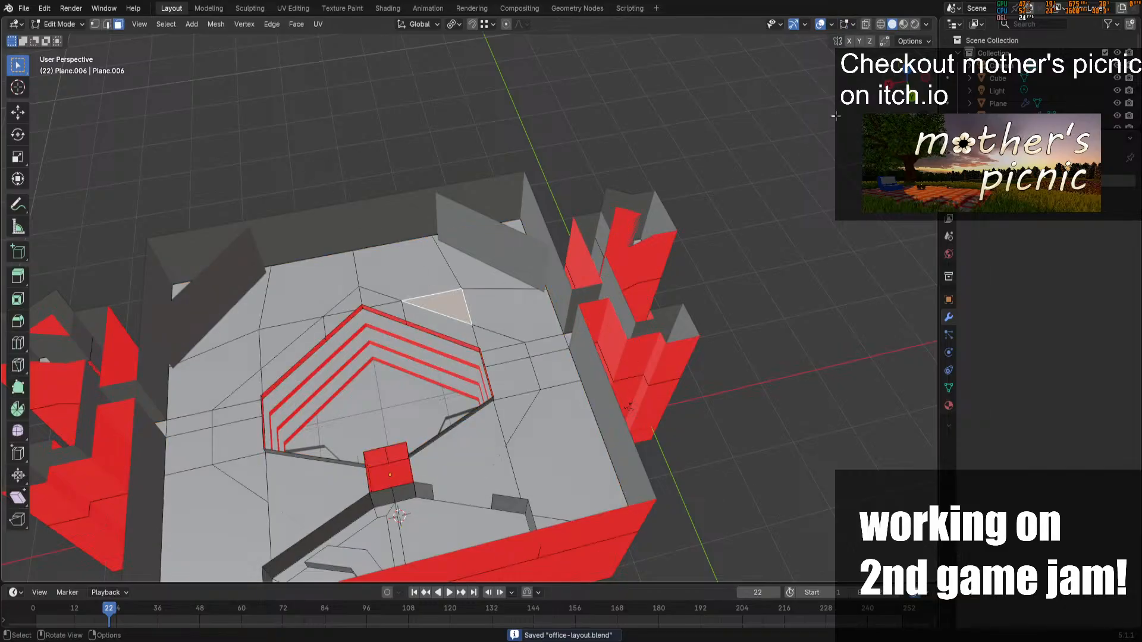
click(907, 79)
scroll(608, 247, up, 4)
key(Tab)
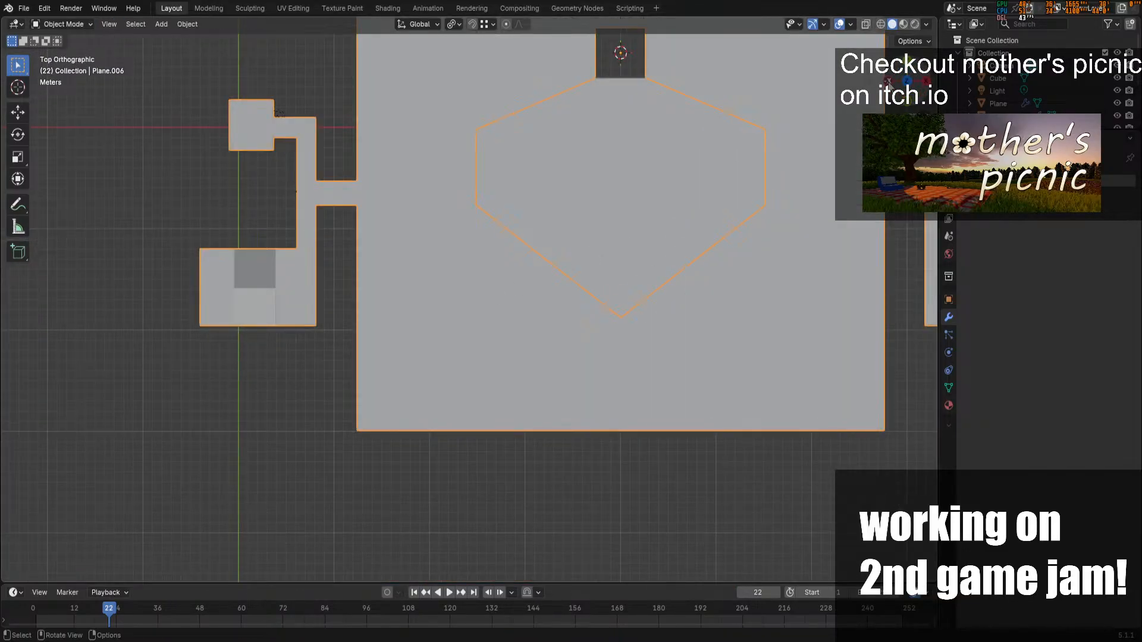
drag(905, 80, 886, 76)
scroll(616, 256, down, 3)
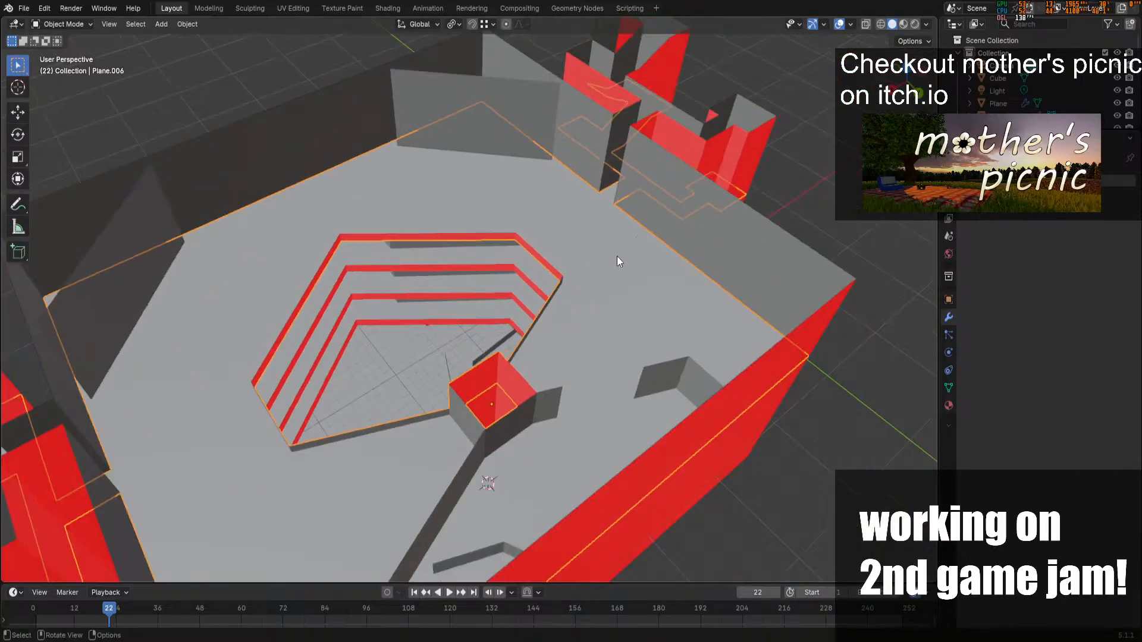
key(shift+a)
mouse_move(457, 234)
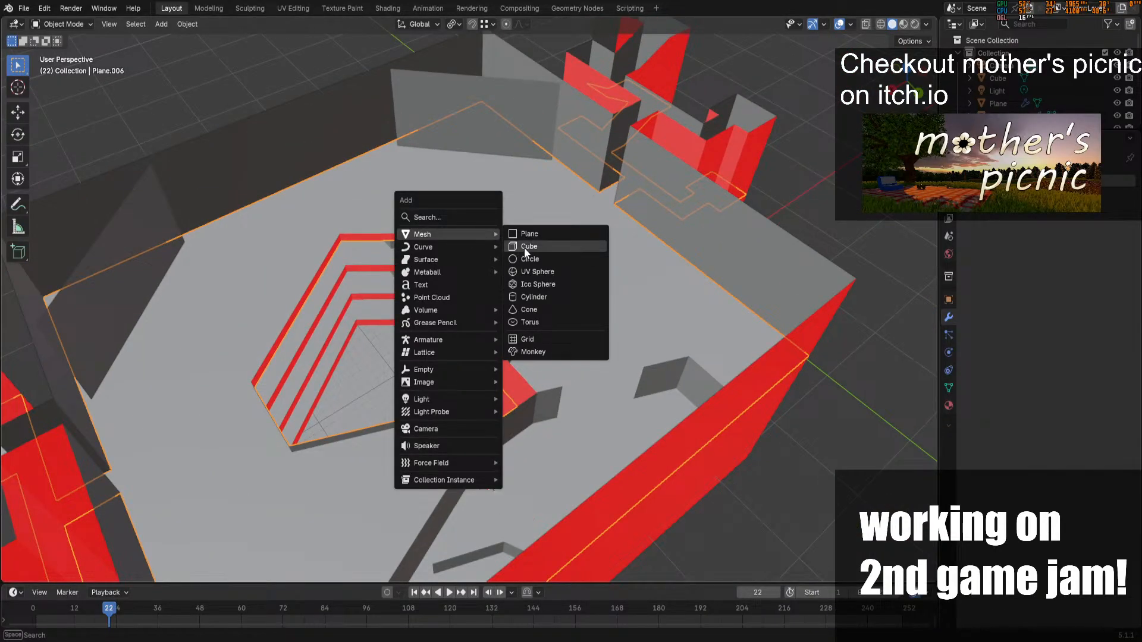
key(Escape)
key(Tab)
Snap the 3D cursor to the selected floor face and return to Object Mode
key(shift+s)
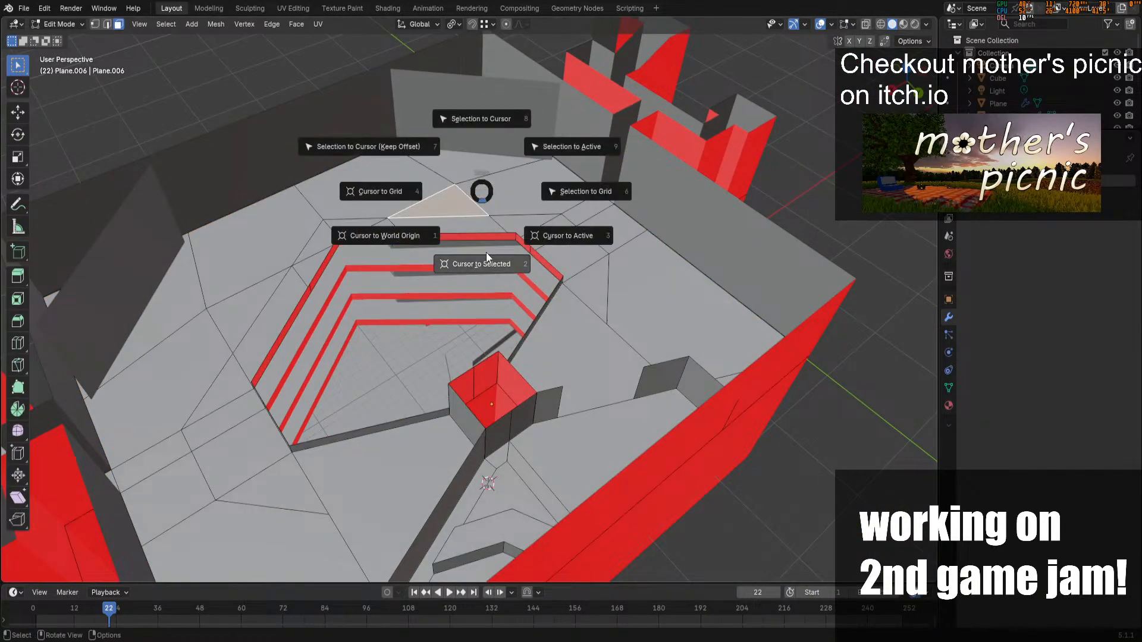
click(486, 259)
key(Tab)
Add a cube at the 3D cursor and raise it along Z so it sits on the top floor
key(shift+a)
mouse_move(476, 259)
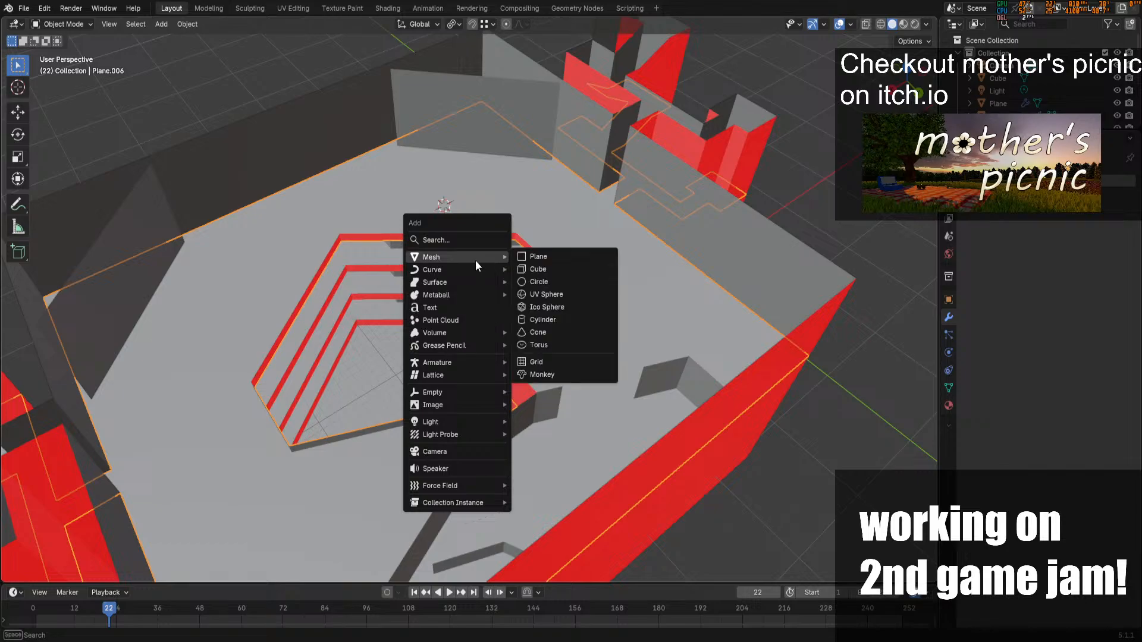
click(565, 265)
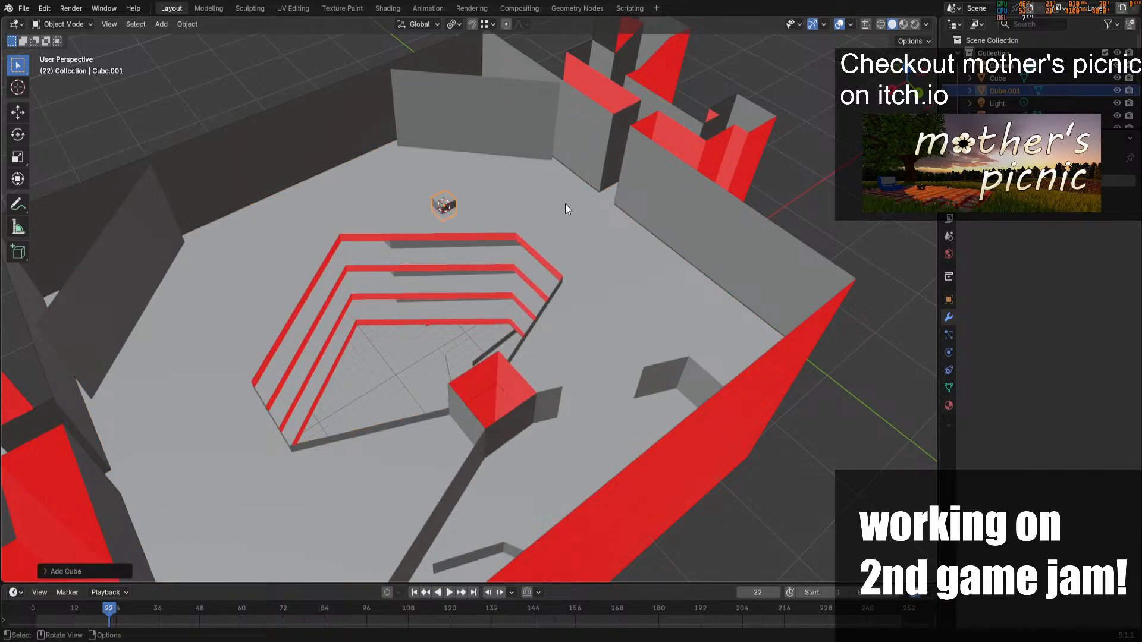
key(g)
key(z)
click(938, 79)
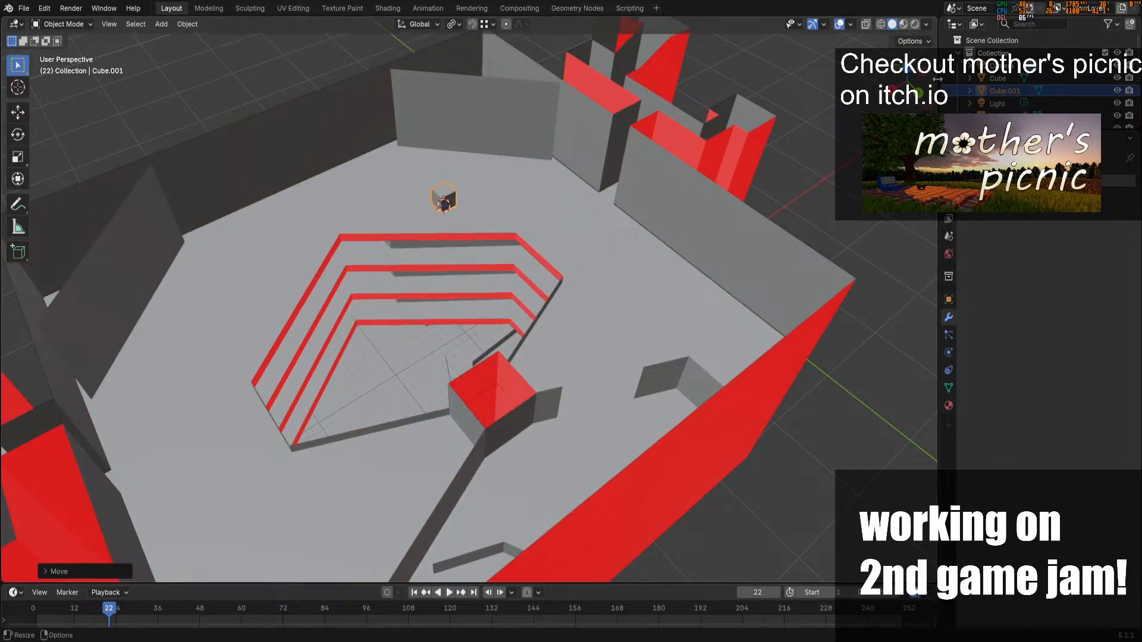
In top view, rotate the cube about 33 degrees to line up with the slanted edge of the central opening
click(894, 72)
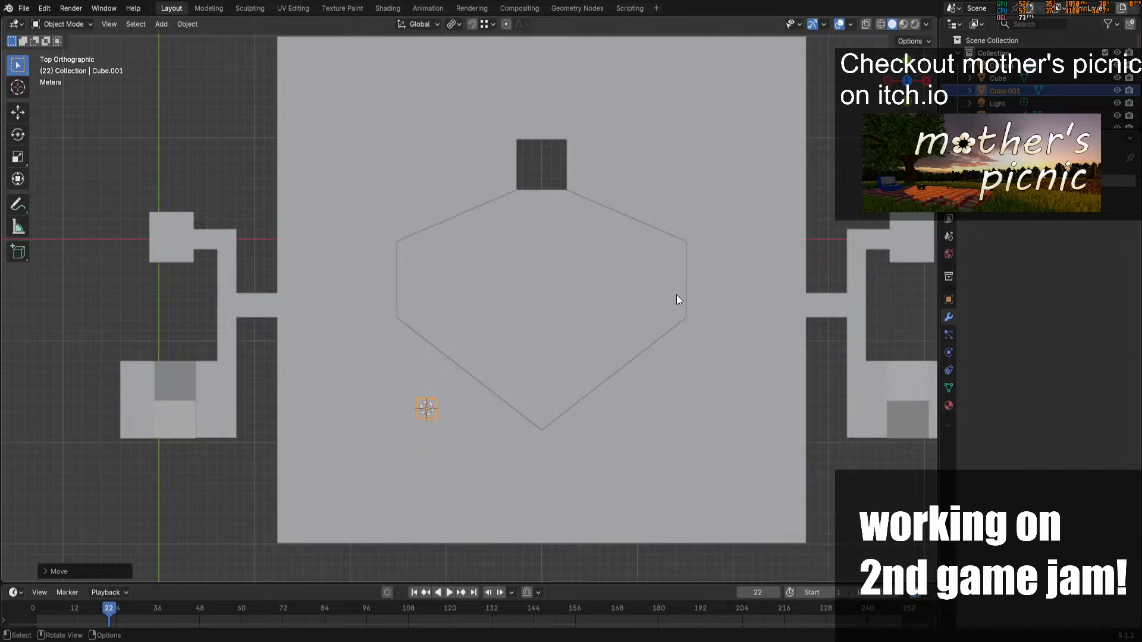
key(r)
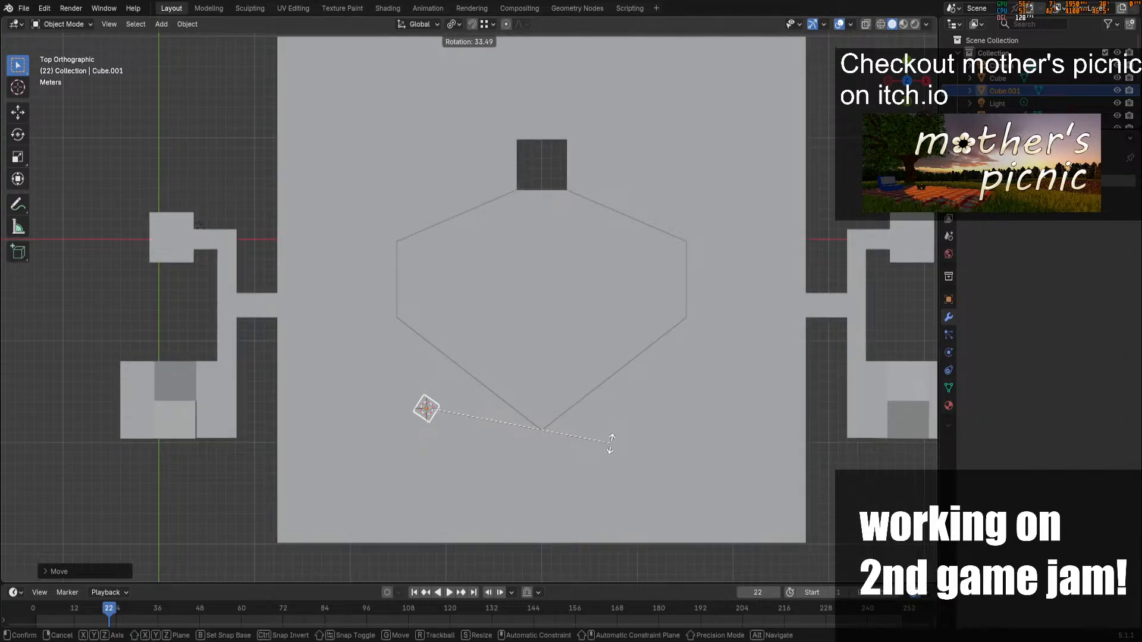
click(611, 443)
key(s)
key(shift+z)
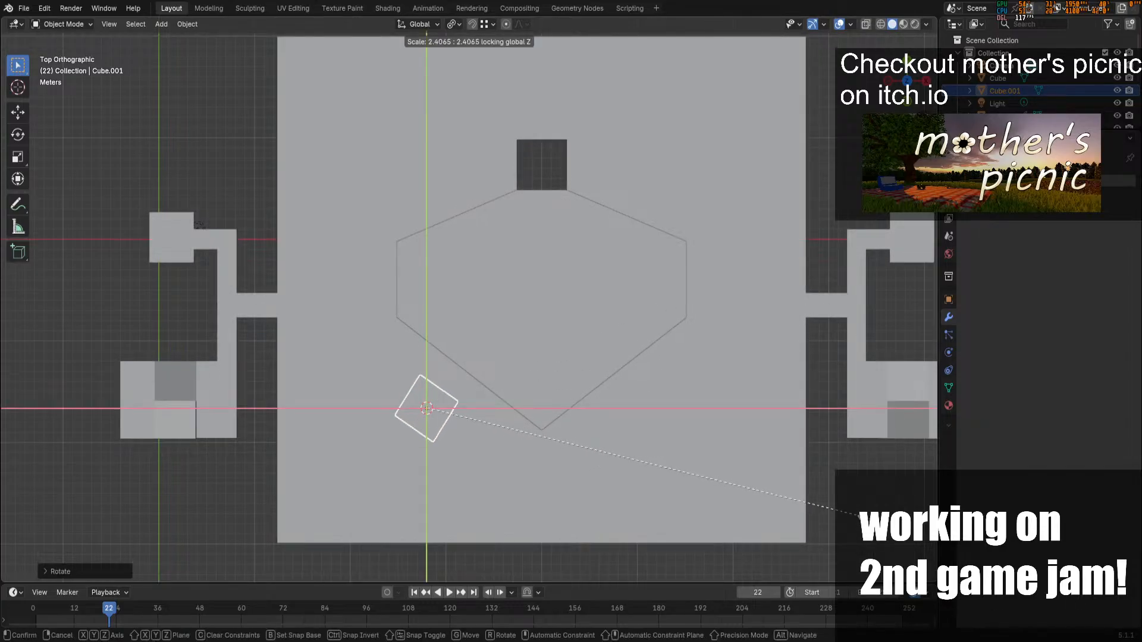
right_click(819, 542)
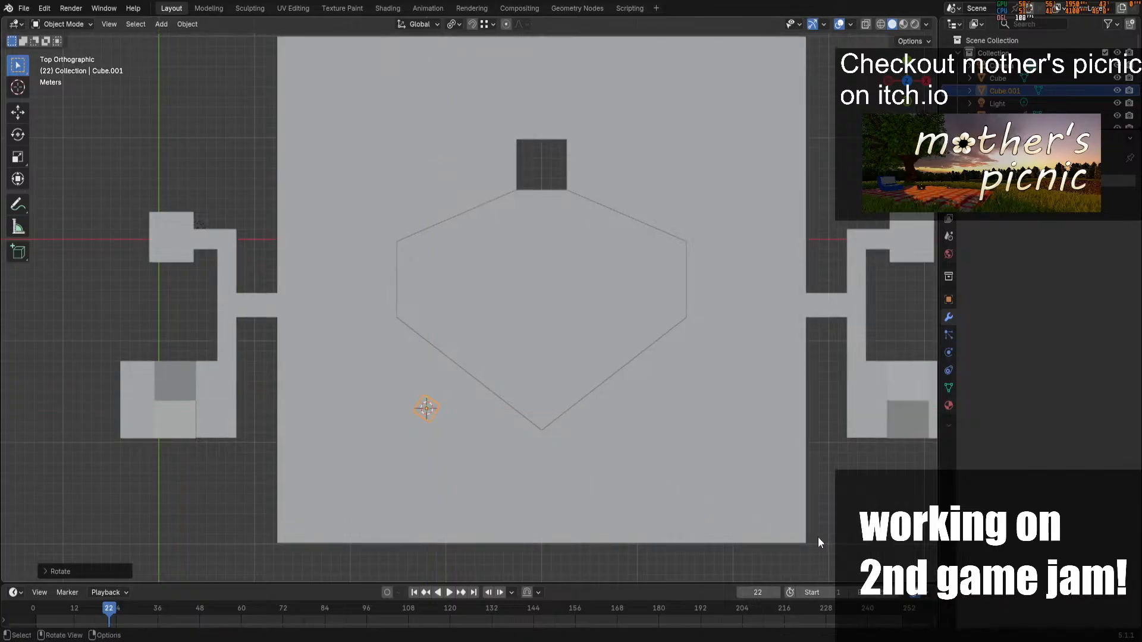
Stretch the cube along its local X axis into a long block beside the opening and view it in perspective
key(s)
key(x)
key(x)
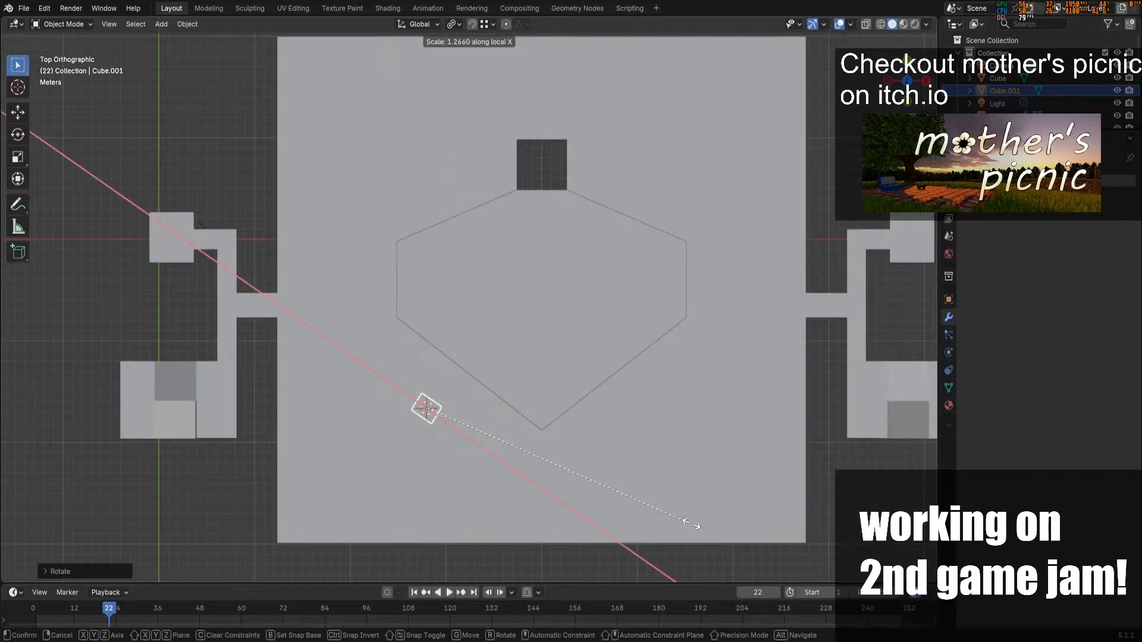
click(126, 215)
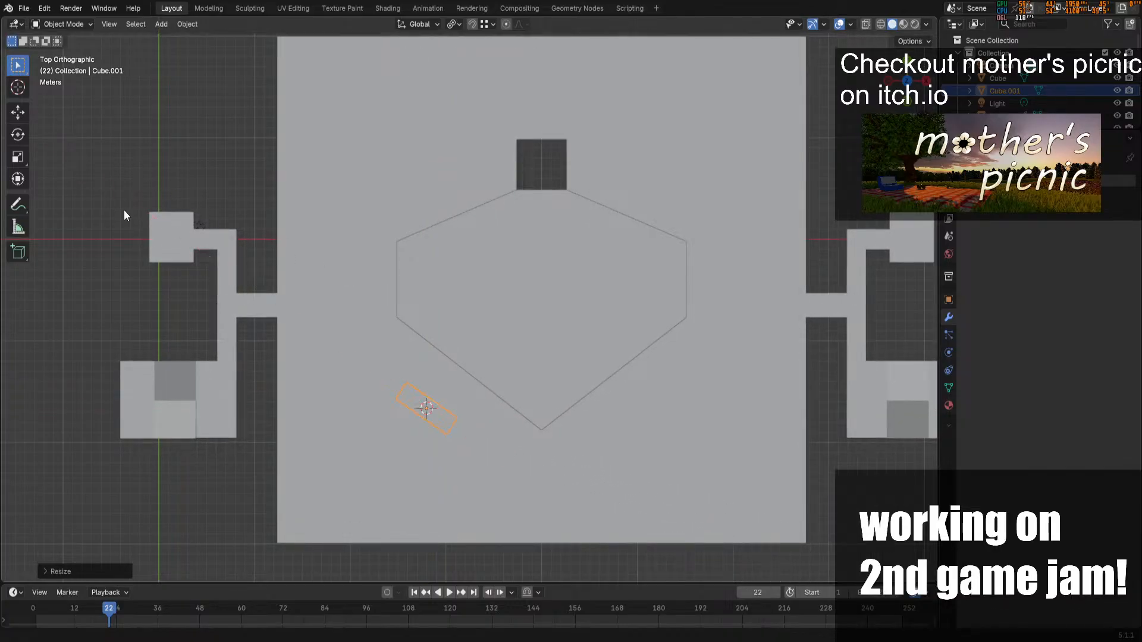
click(908, 79)
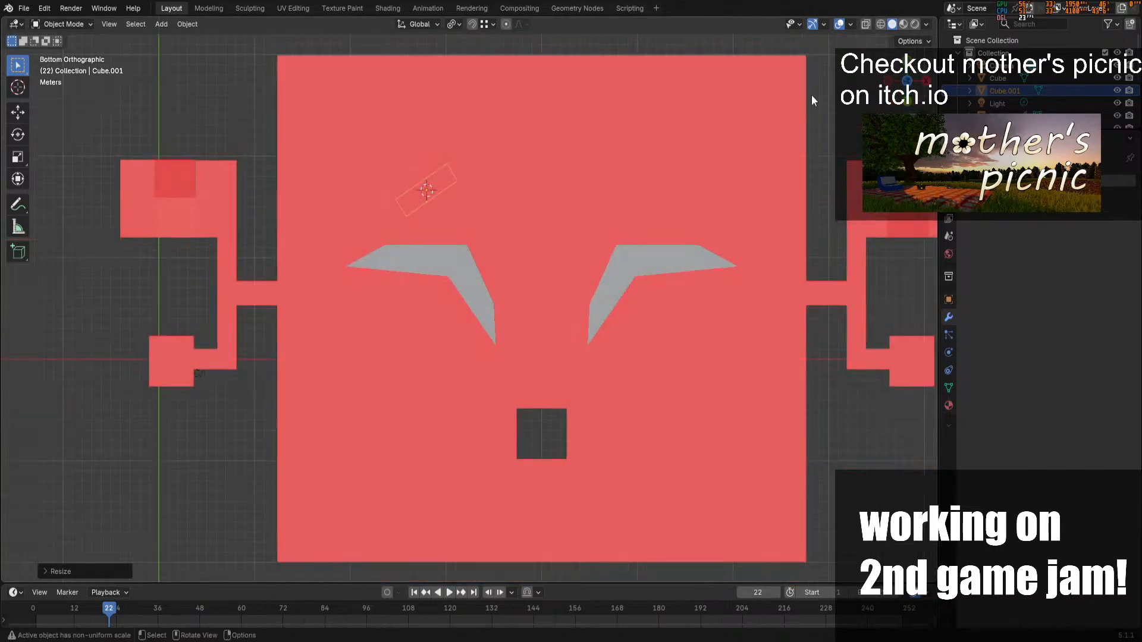
click(917, 75)
drag(916, 75, 933, 92)
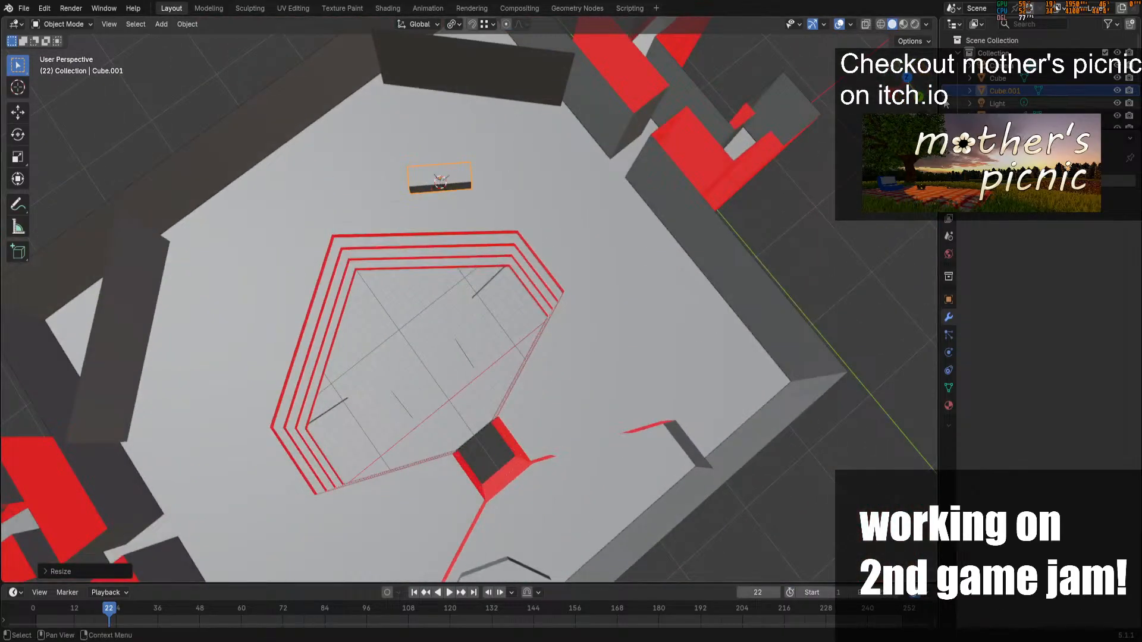
Move the long block across the floor without changing its height and rotate it slightly beside the central opening's slanted edge
click(907, 78)
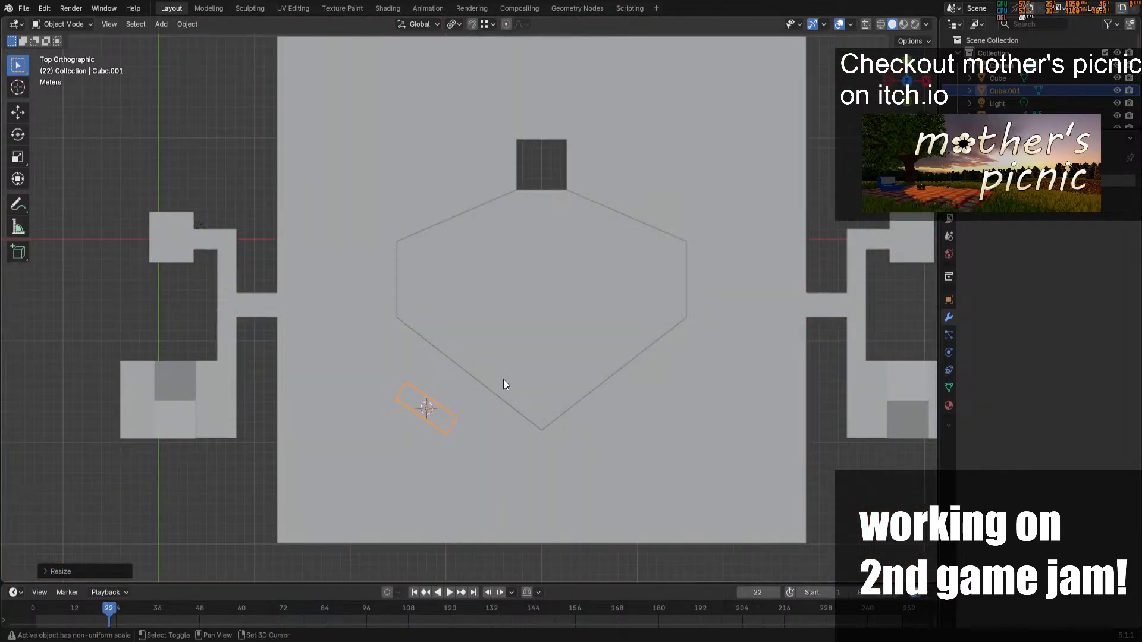
mouse_move(501, 249)
middle_down()
mouse_move(464, 191)
mouse_move(501, 249)
middle_up()
key(g)
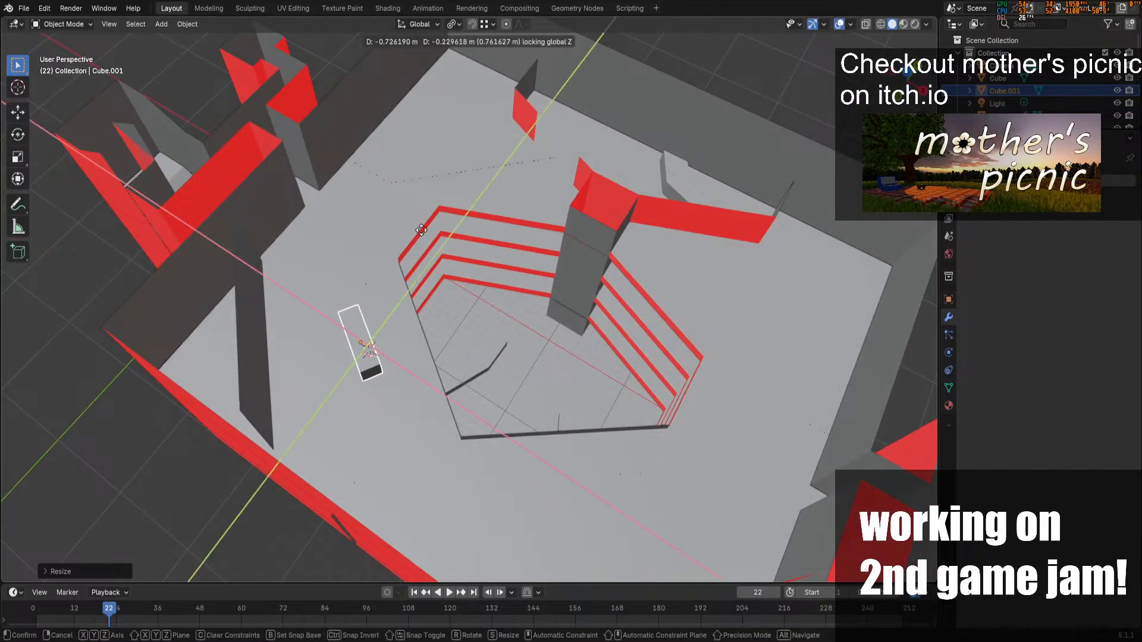
click(436, 213)
key(r)
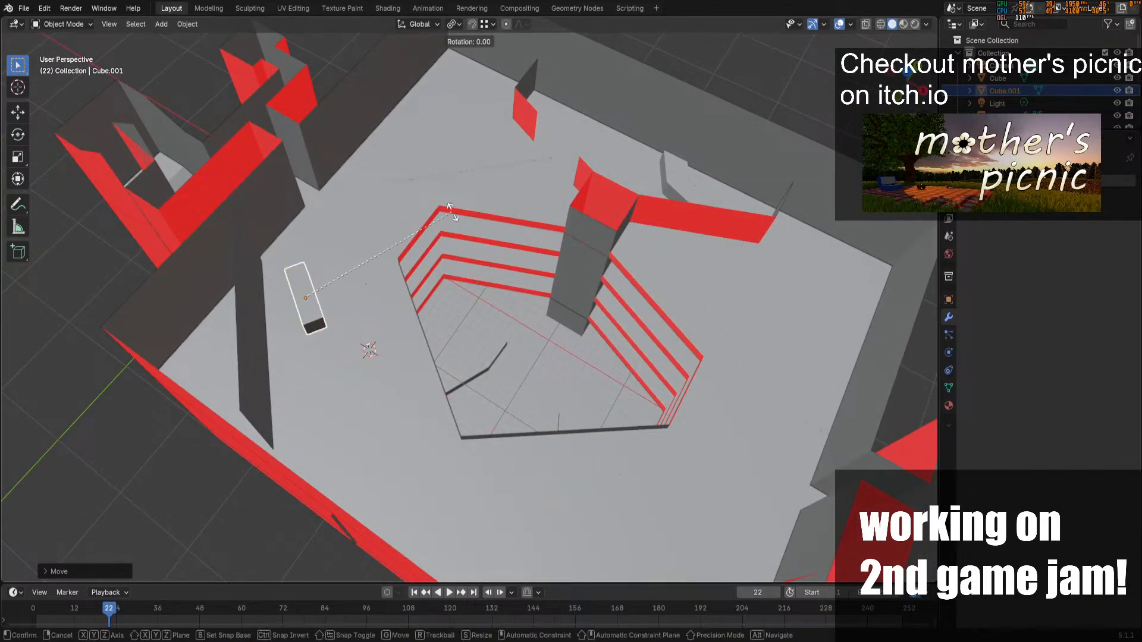
click(440, 246)
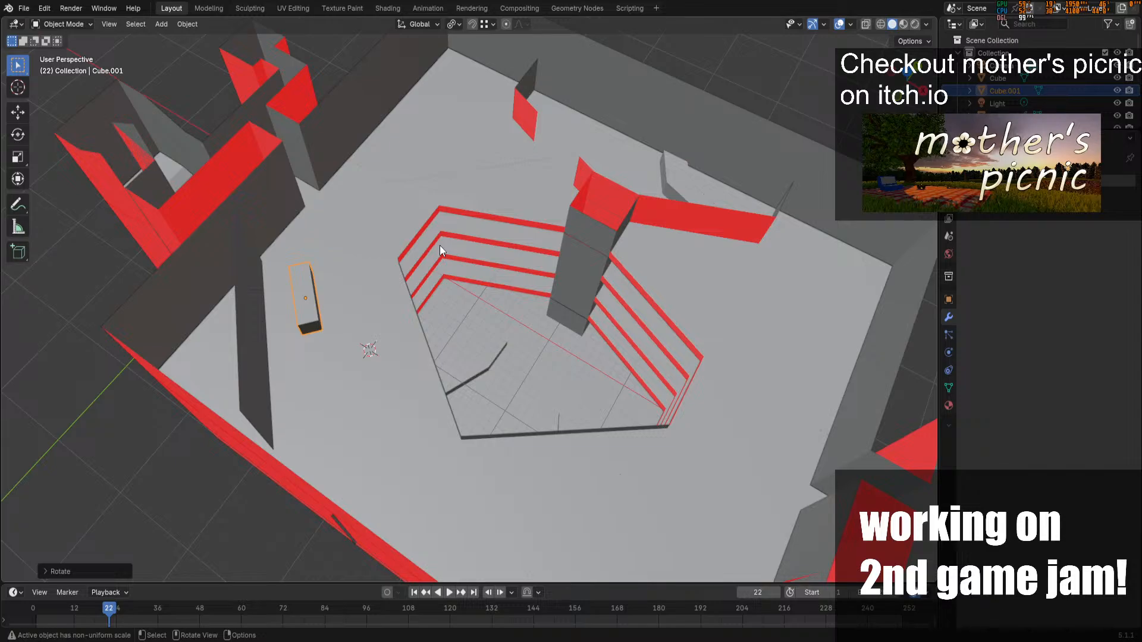
key(g)
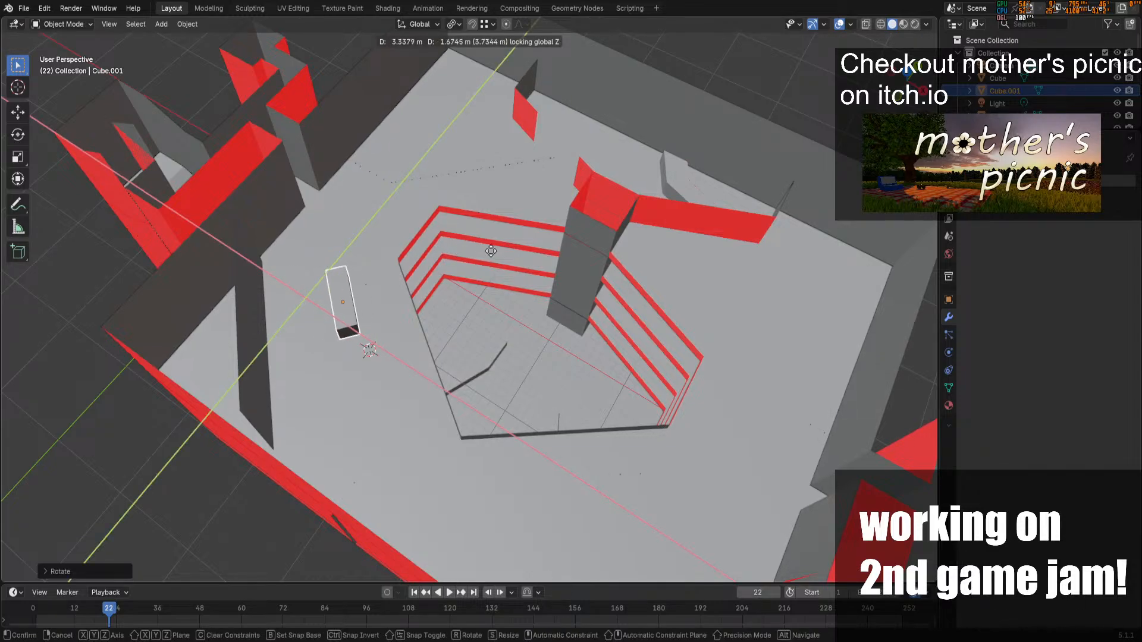
click(473, 252)
Duplicate the block three times and arrange the four blocks as two parallel pairs beside the opening
key(shift+d)
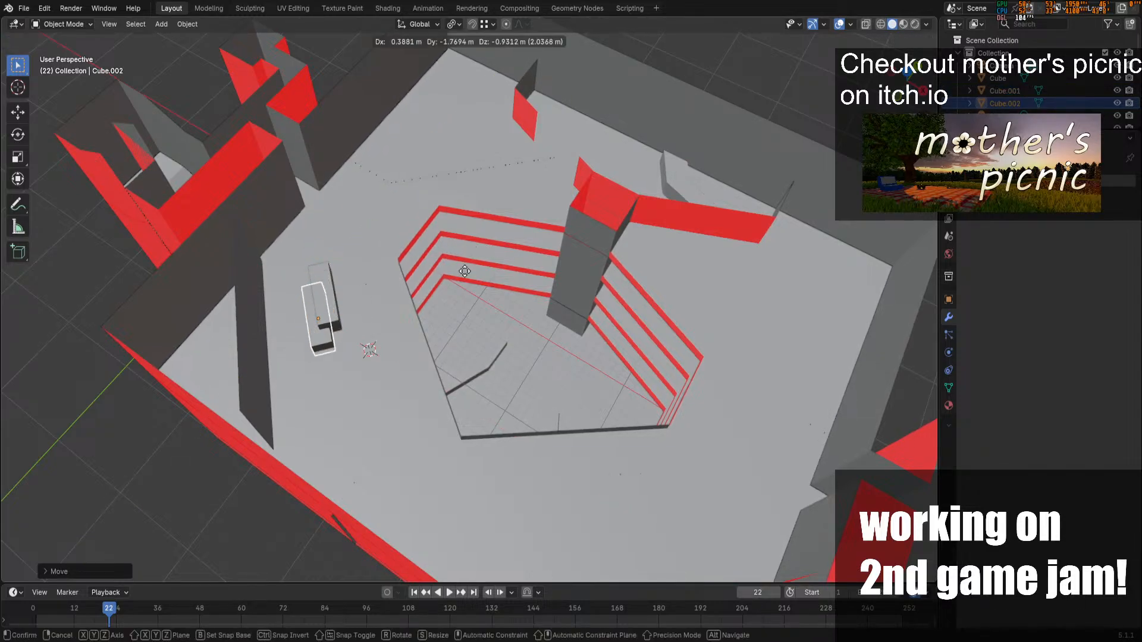
key(shift+z)
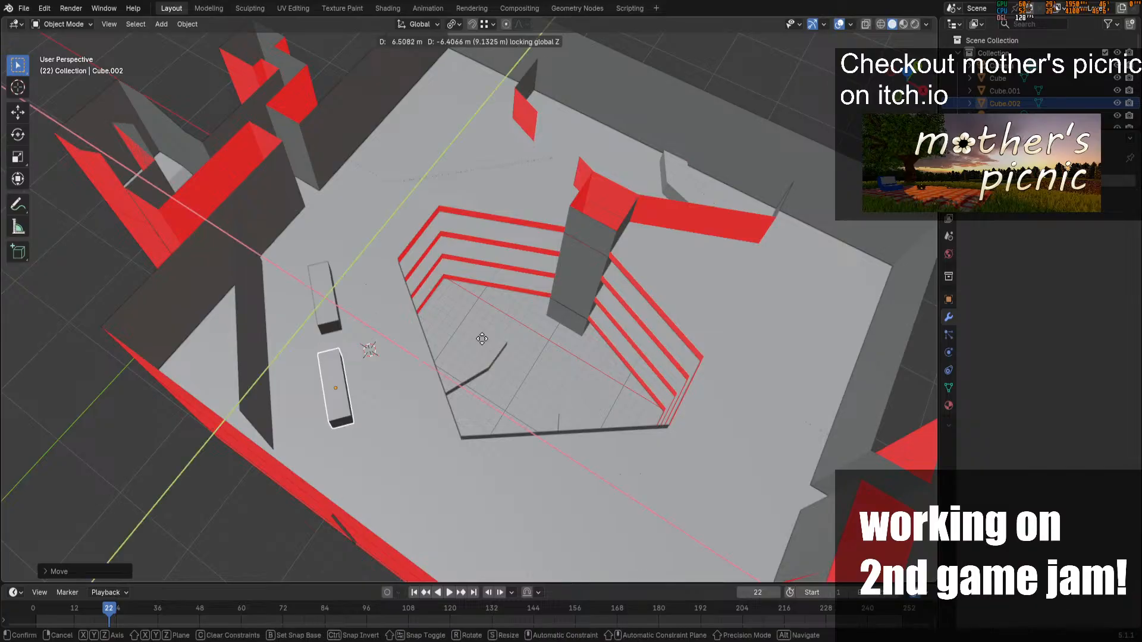
click(486, 346)
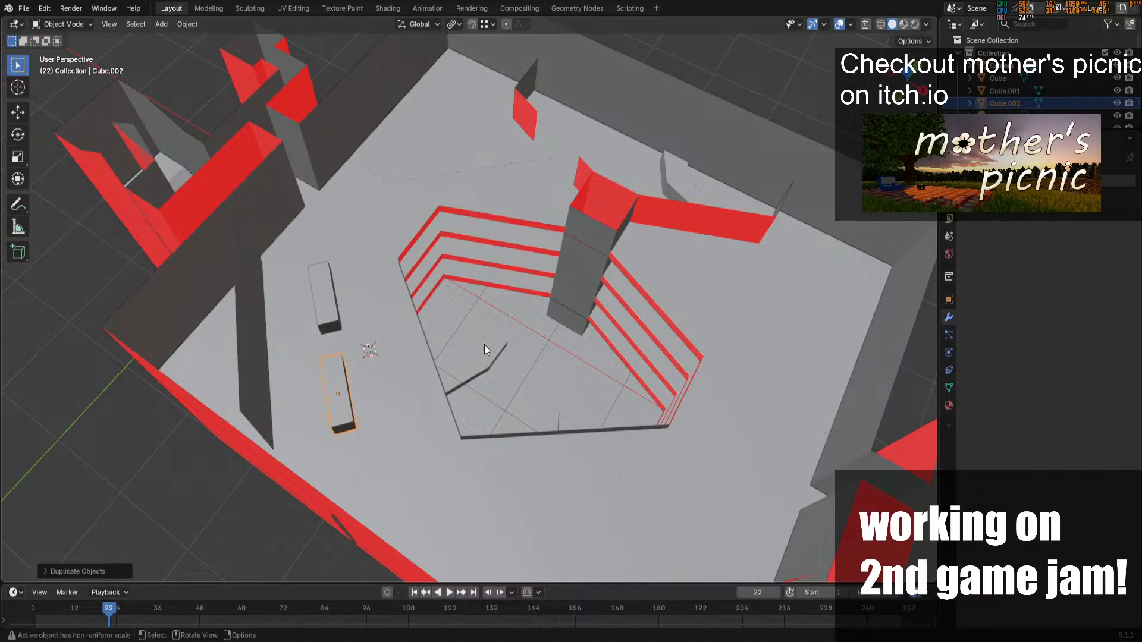
key(shift+d)
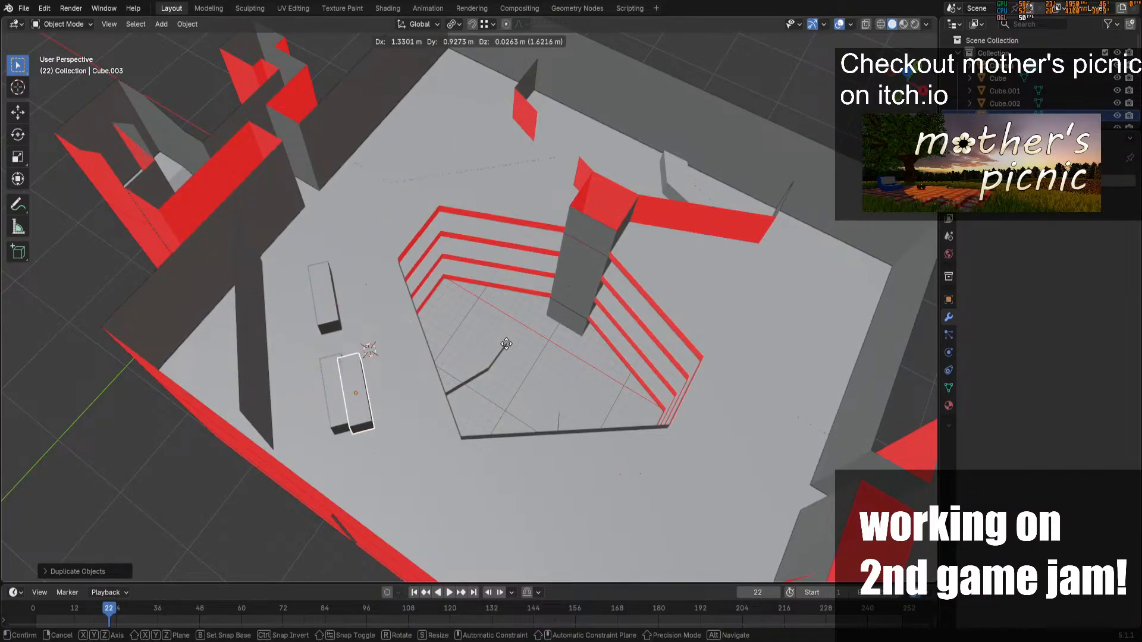
key(shift+x)
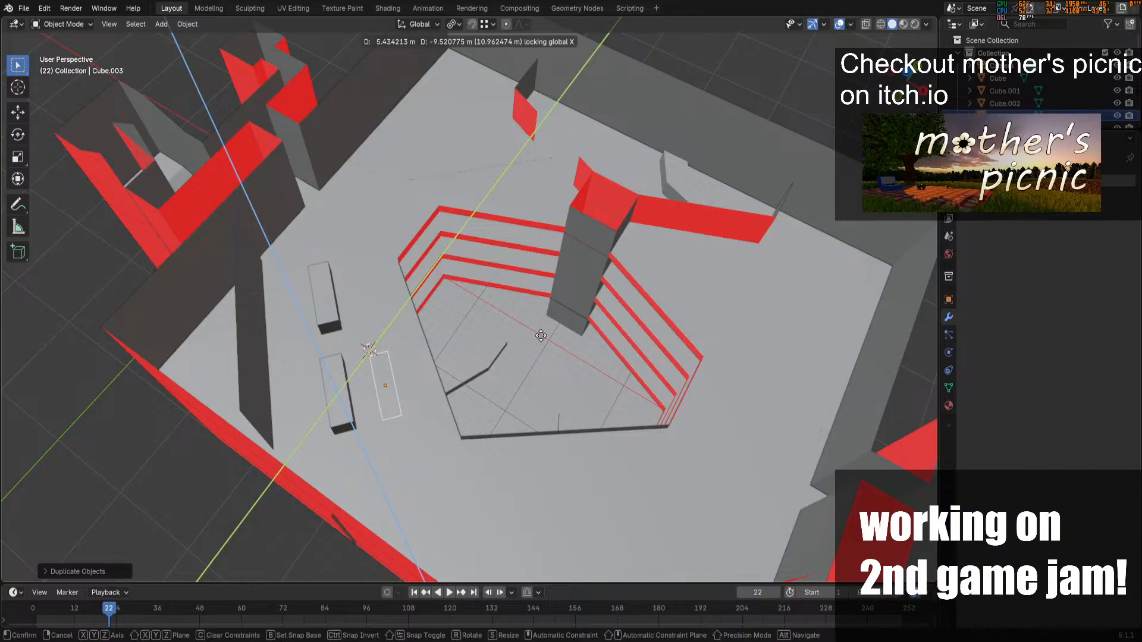
click(536, 337)
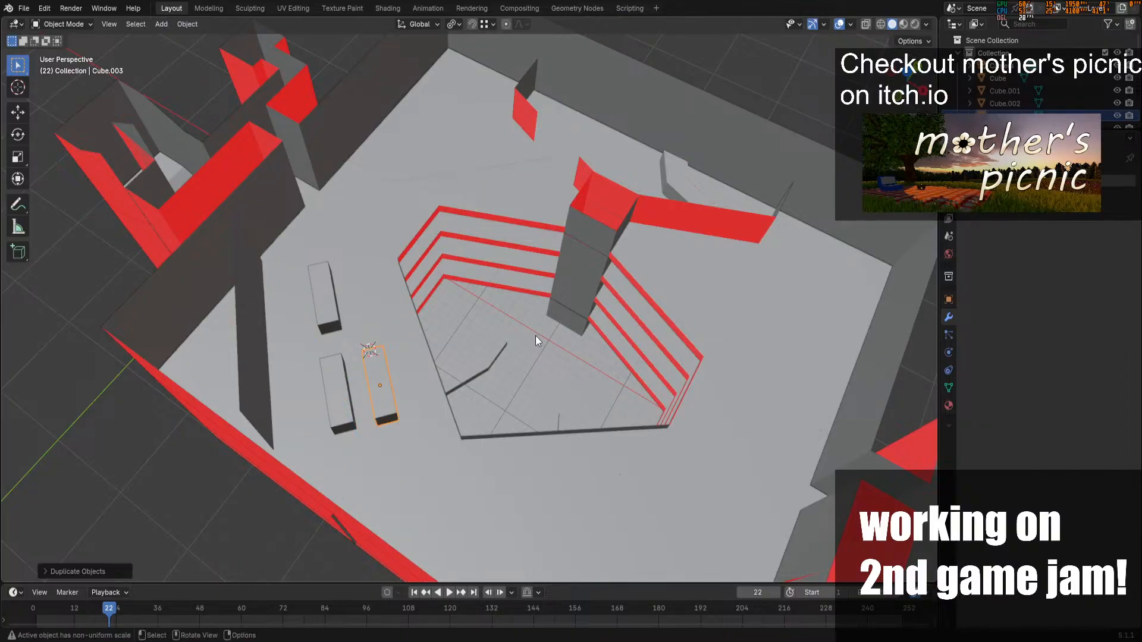
key(shift+d)
key(shift+z)
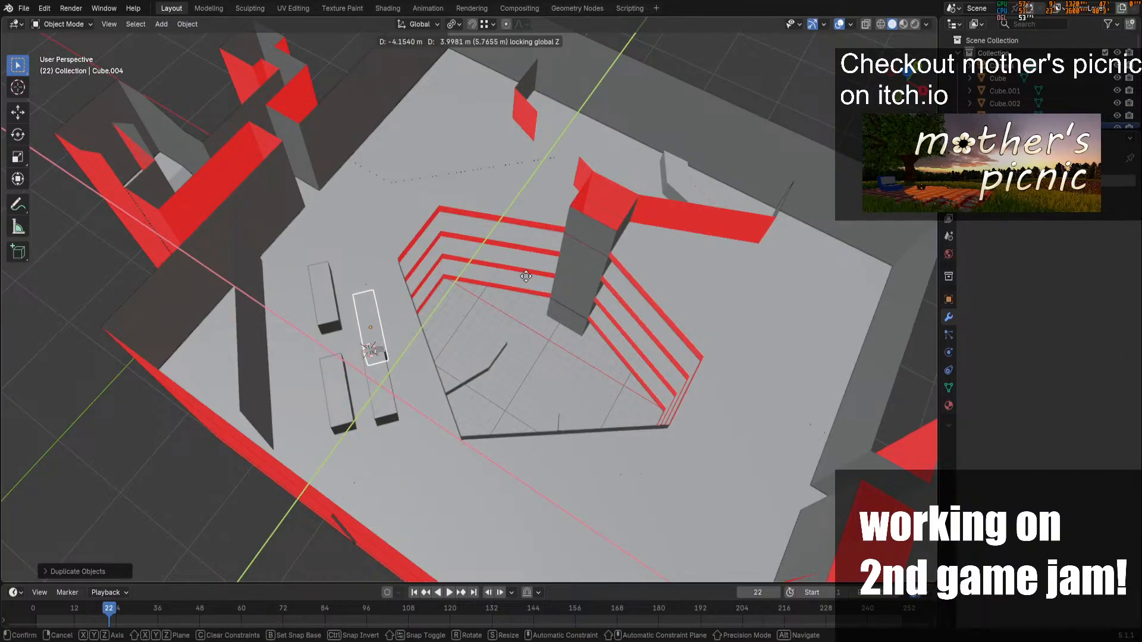
click(520, 244)
middle_drag(520, 240, 452, 318)
Select all four furniture blocks and join them into a single object
click(906, 76)
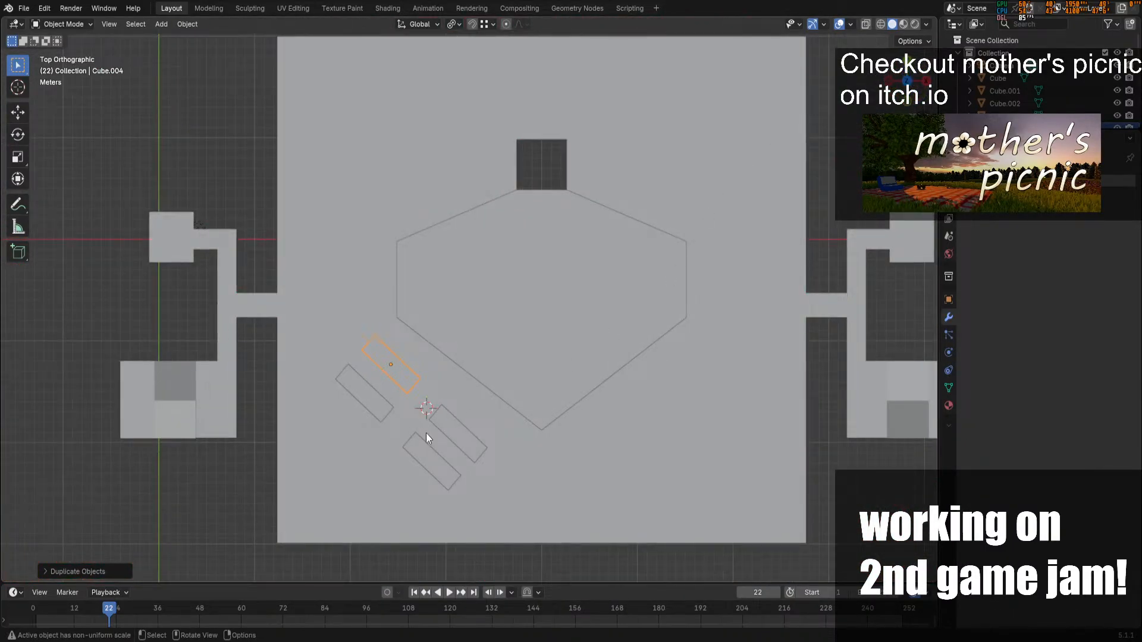
click(445, 463)
shift+click(454, 429)
shift+click(365, 389)
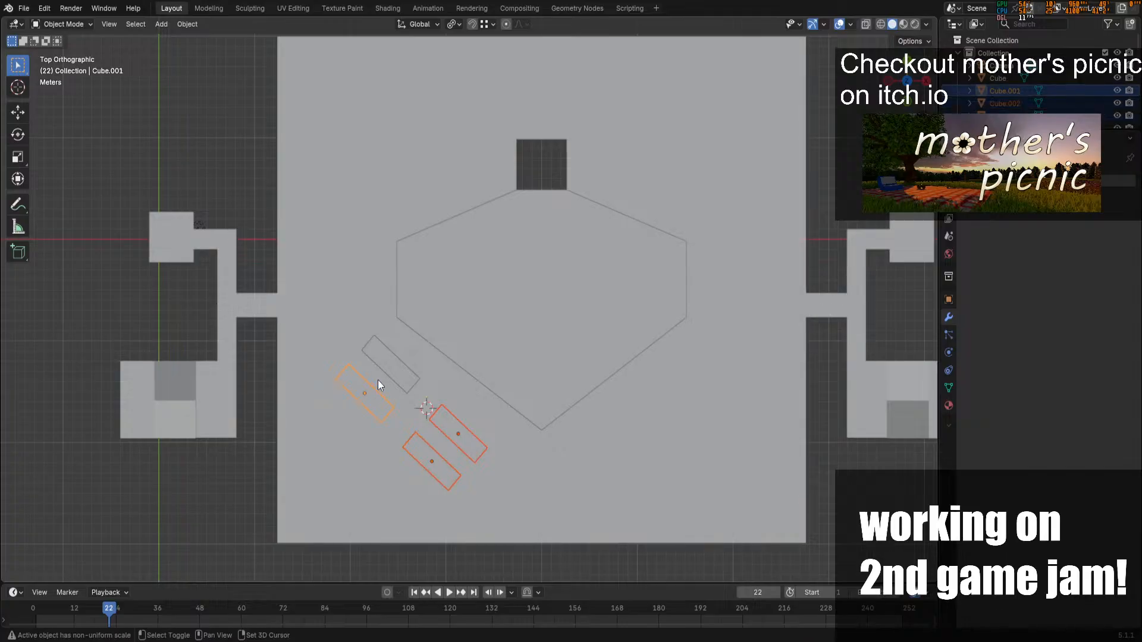
shift+click(390, 366)
drag(905, 80, 759, 123)
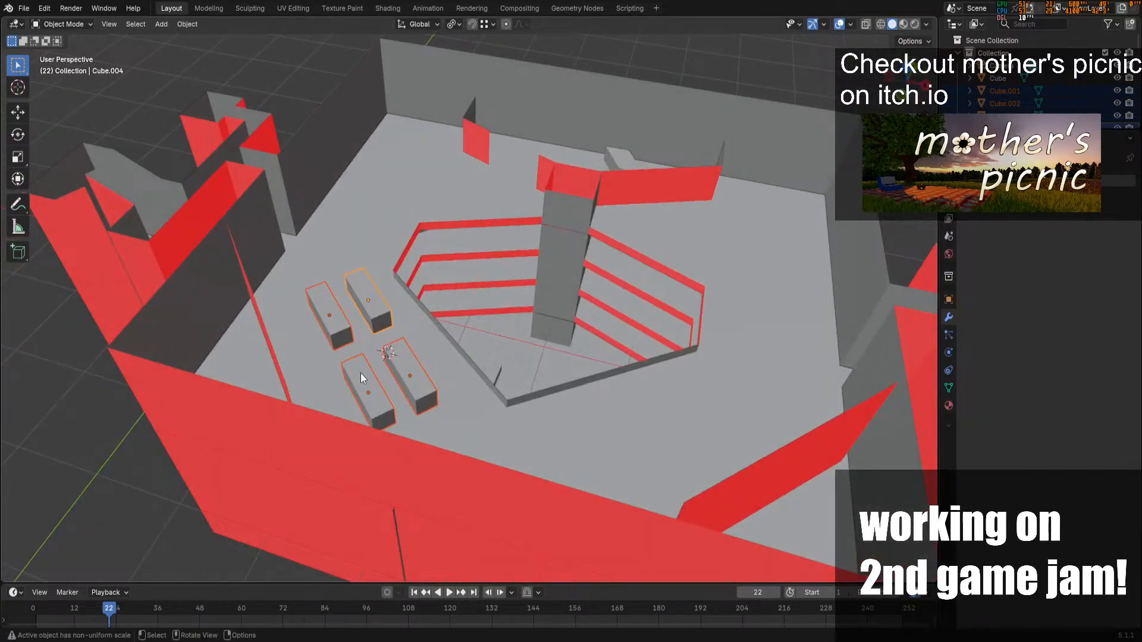
shift+click(345, 308)
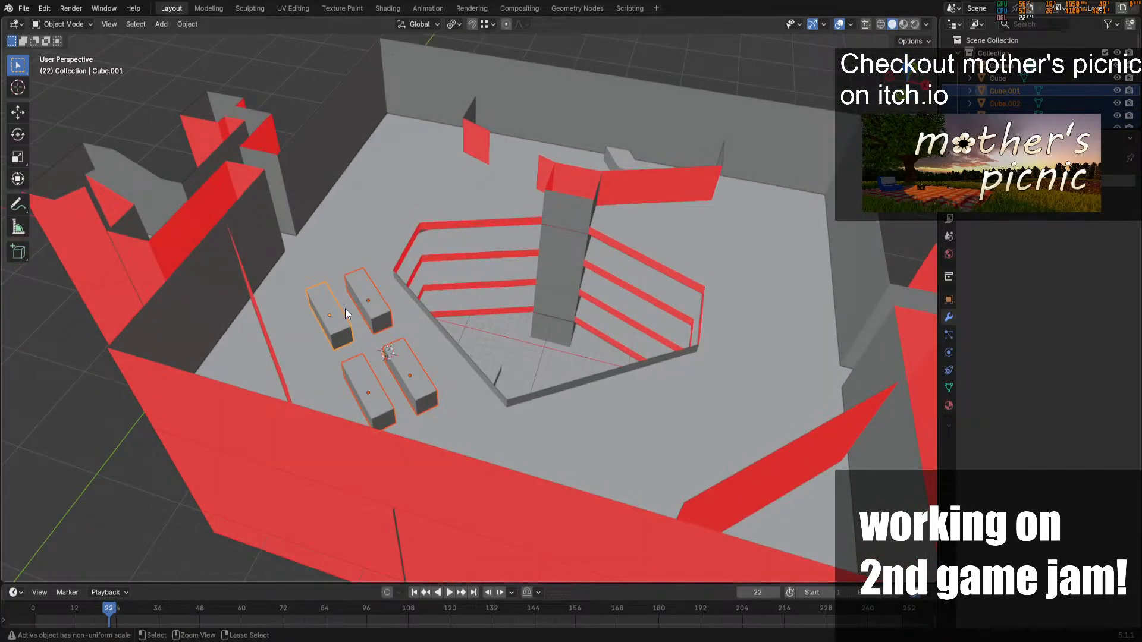
key(ctrl+j)
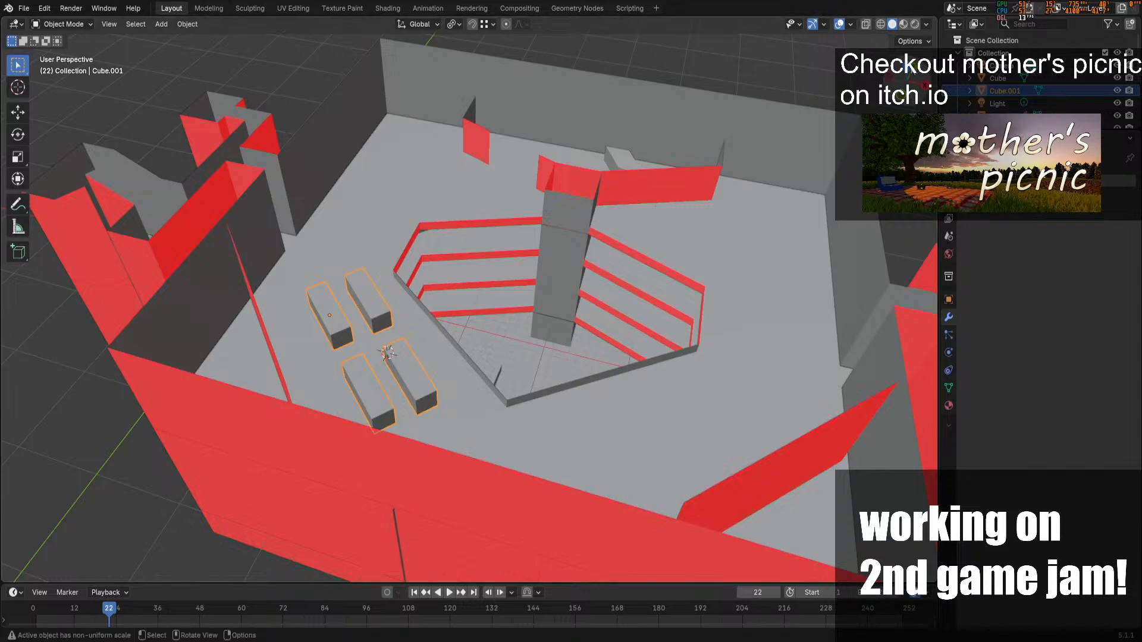
In top view, duplicate the joined blocks along X towards the opposite side and rotate the copy 90 degrees
click(910, 71)
key(shift+d)
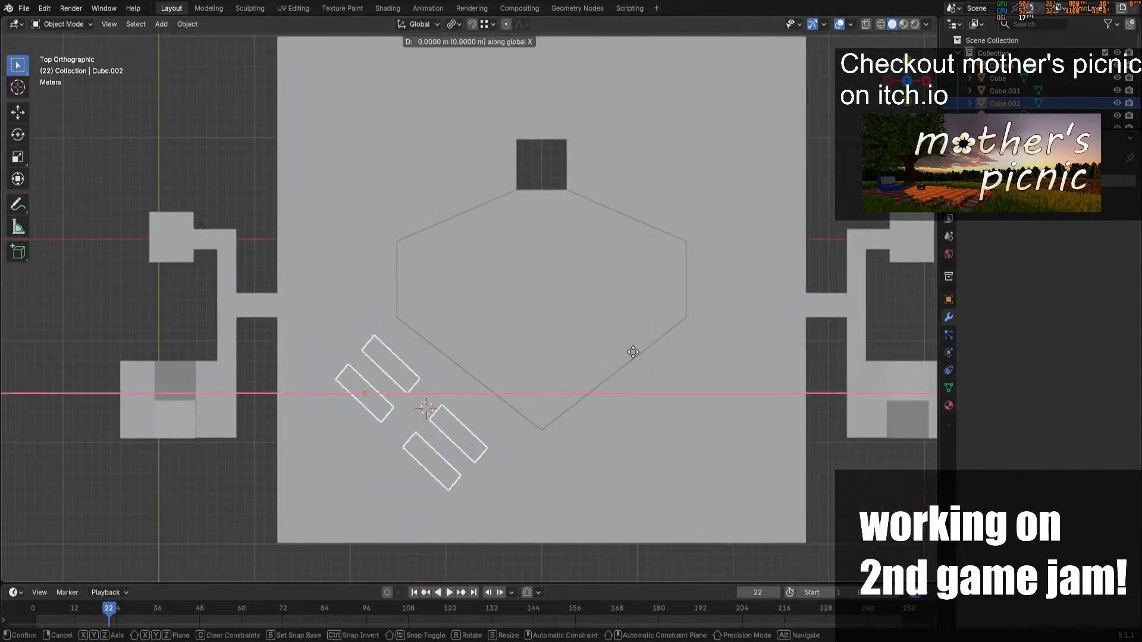
key(x)
click(861, 358)
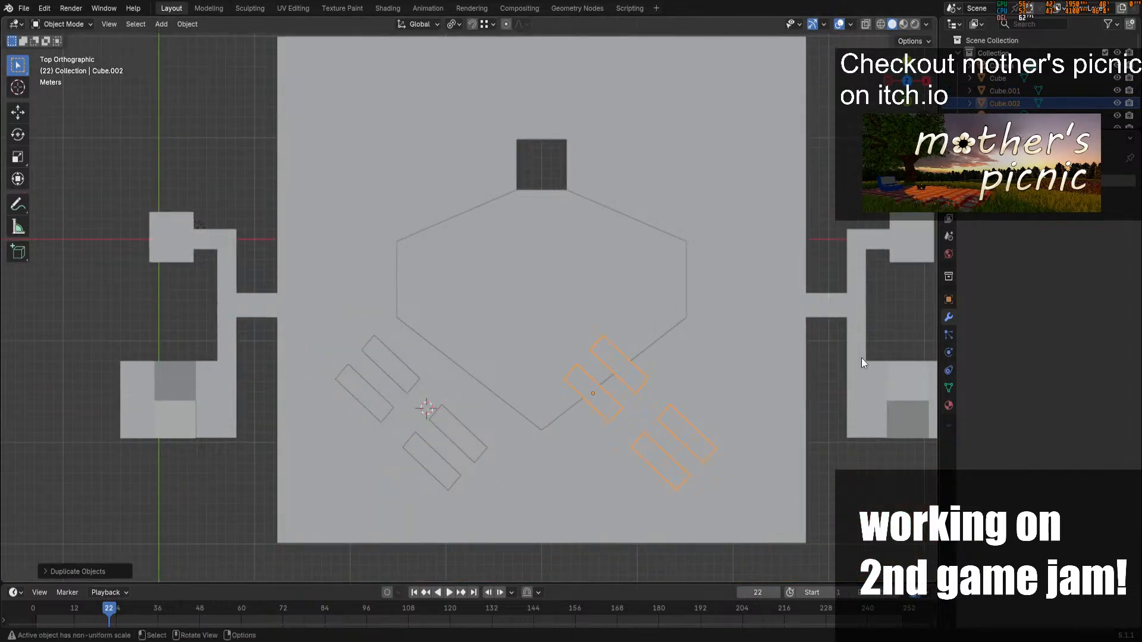
text(r180)
key(Return)
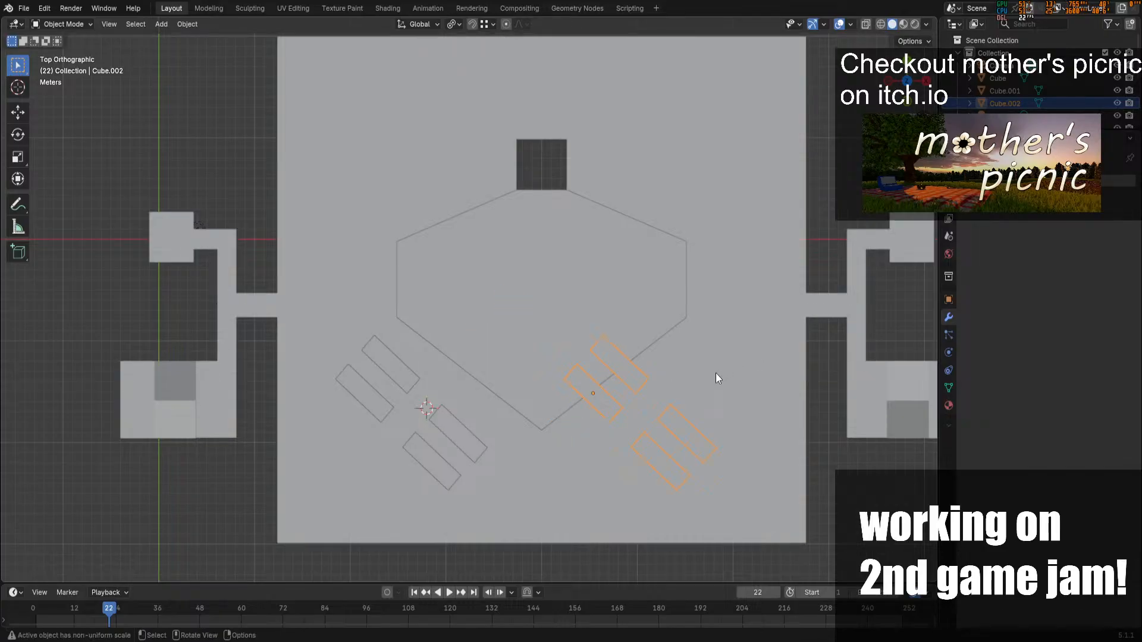
text(r90)
key(Return)
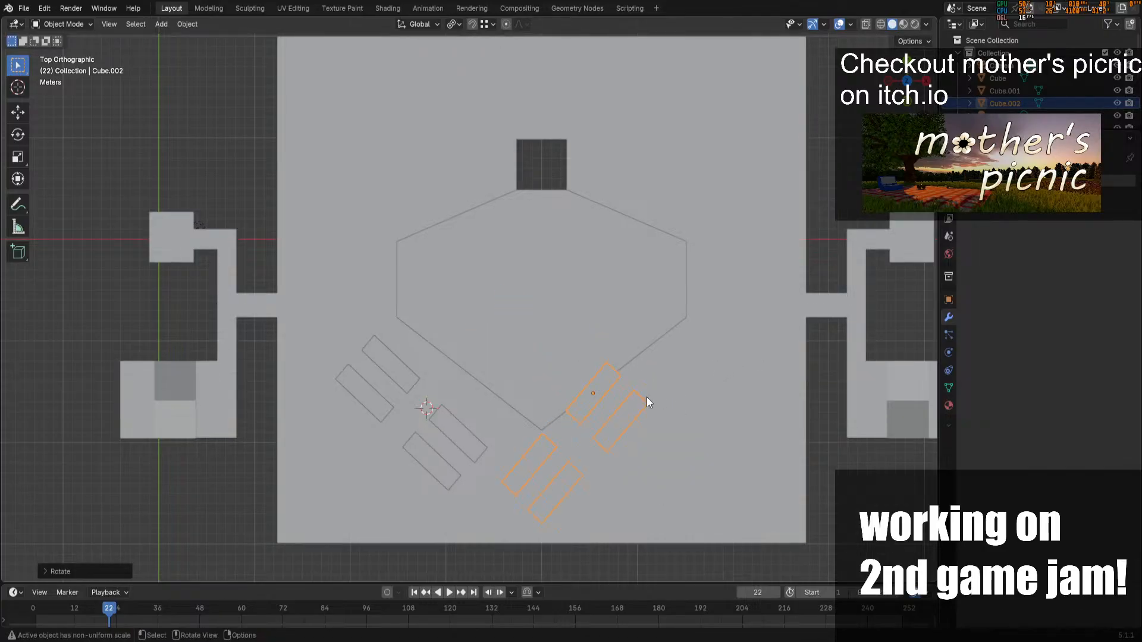
Move and slightly rotate the copied blocks to line up with the opening's opposite slanted edge, and save the file
key(g)
click(745, 366)
key(r)
click(755, 377)
key(g)
click(800, 347)
middle_drag(801, 347, 714, 249)
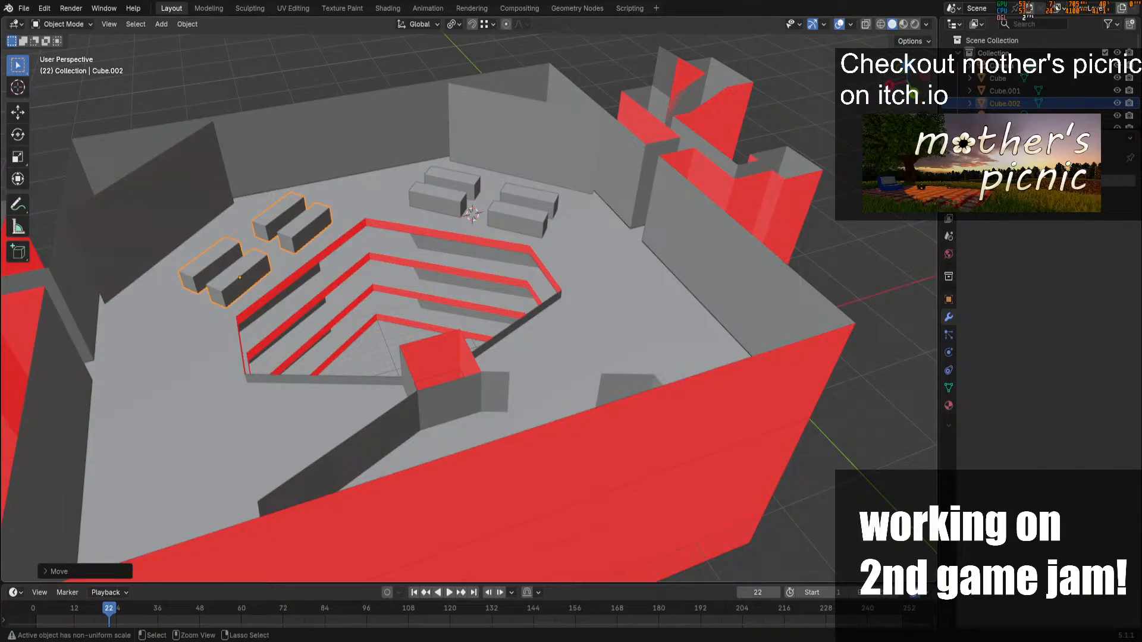
key(ctrl+s)
middle_drag(902, 77, 907, 98)
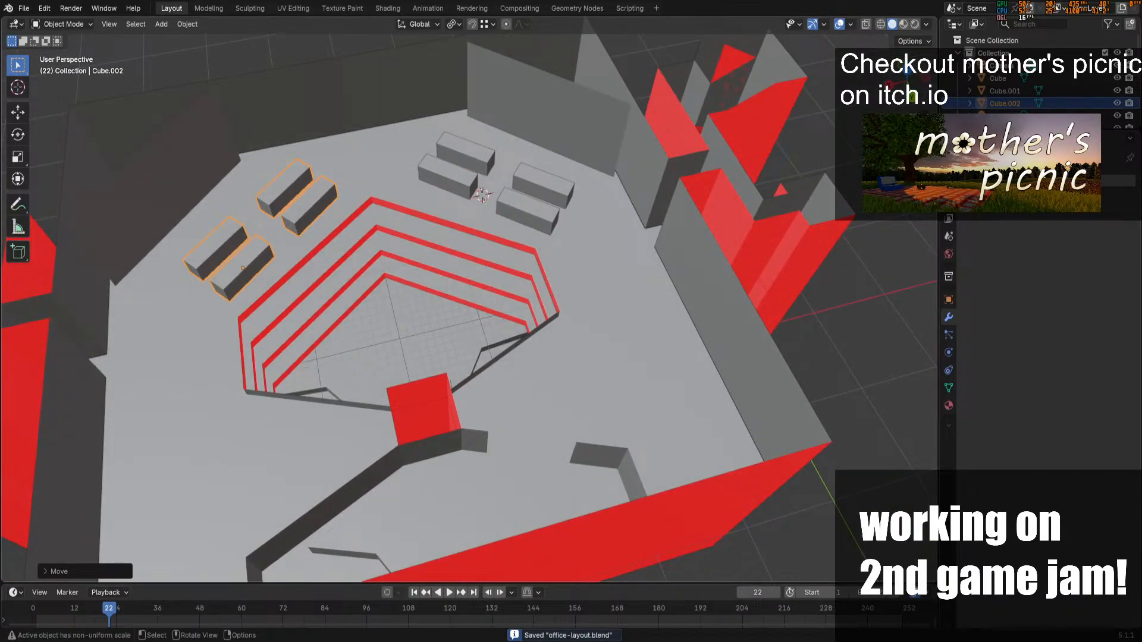
Examine the diagonal corner walls in Edit Mode and X-ray view to tell the editable face from its mirrored copy
key(alt+a)
middle_drag(821, 250, 812, 187)
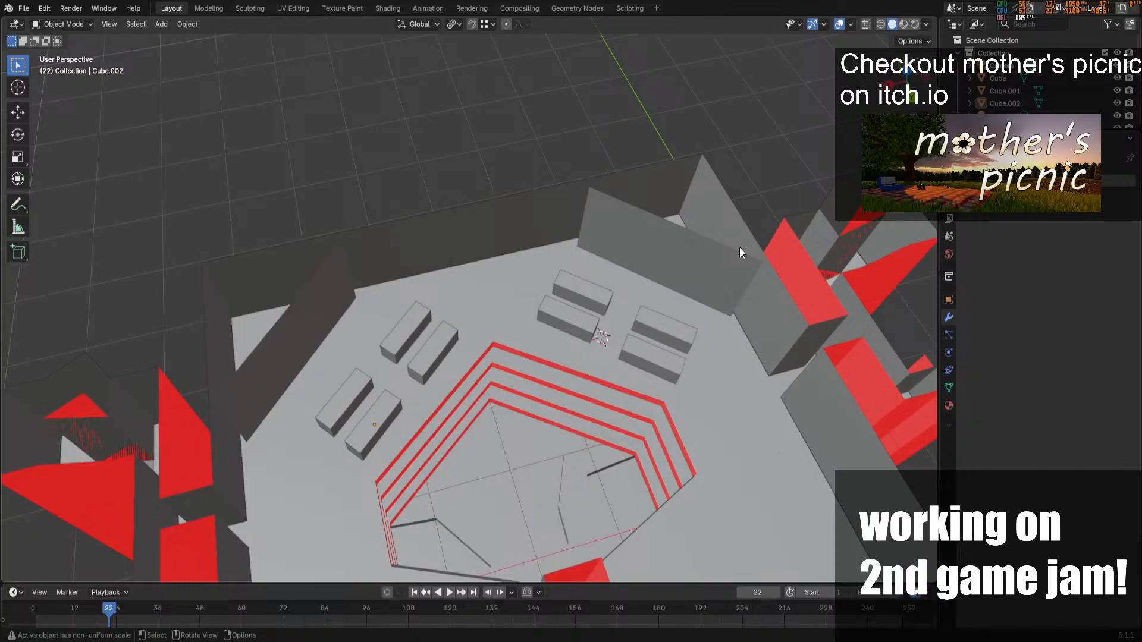
scroll(739, 247, up, 2)
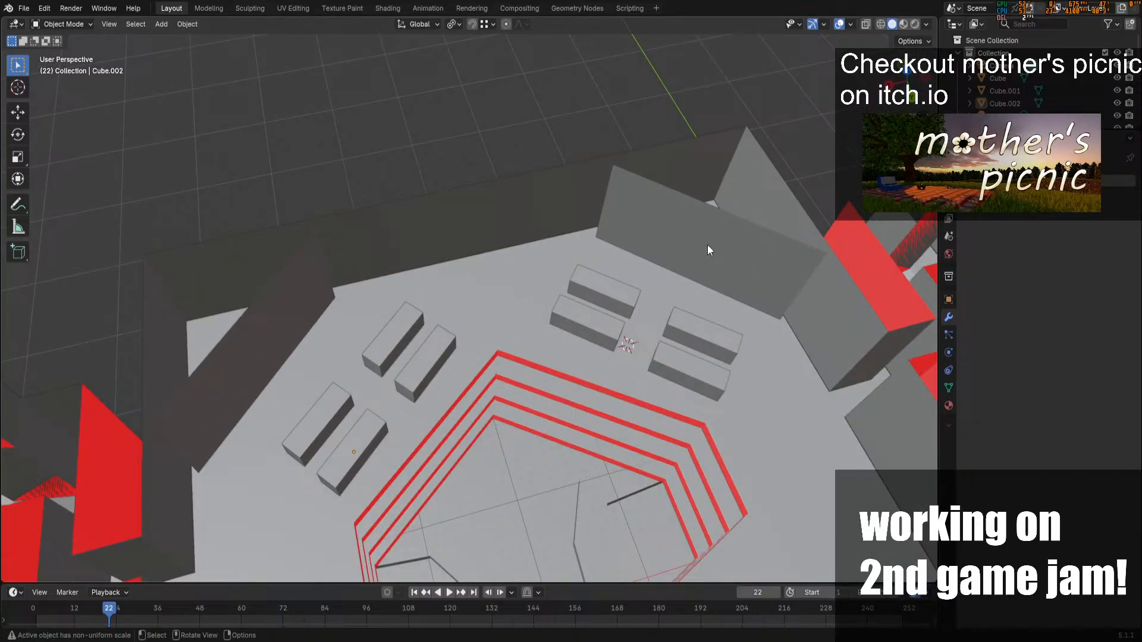
click(629, 232)
key(Tab)
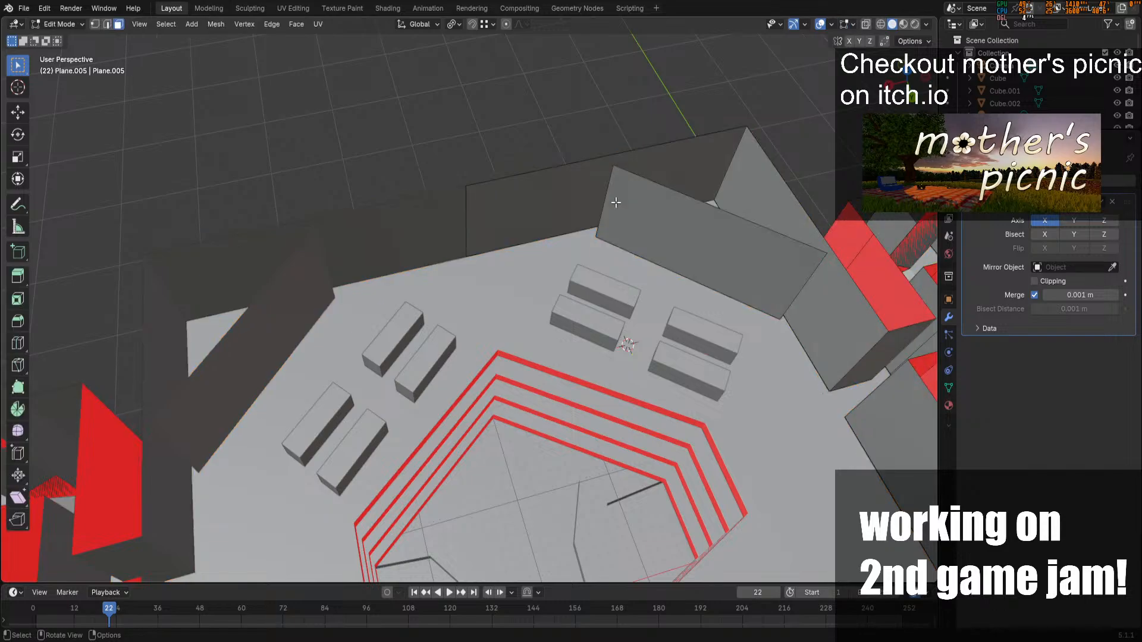
click(607, 210)
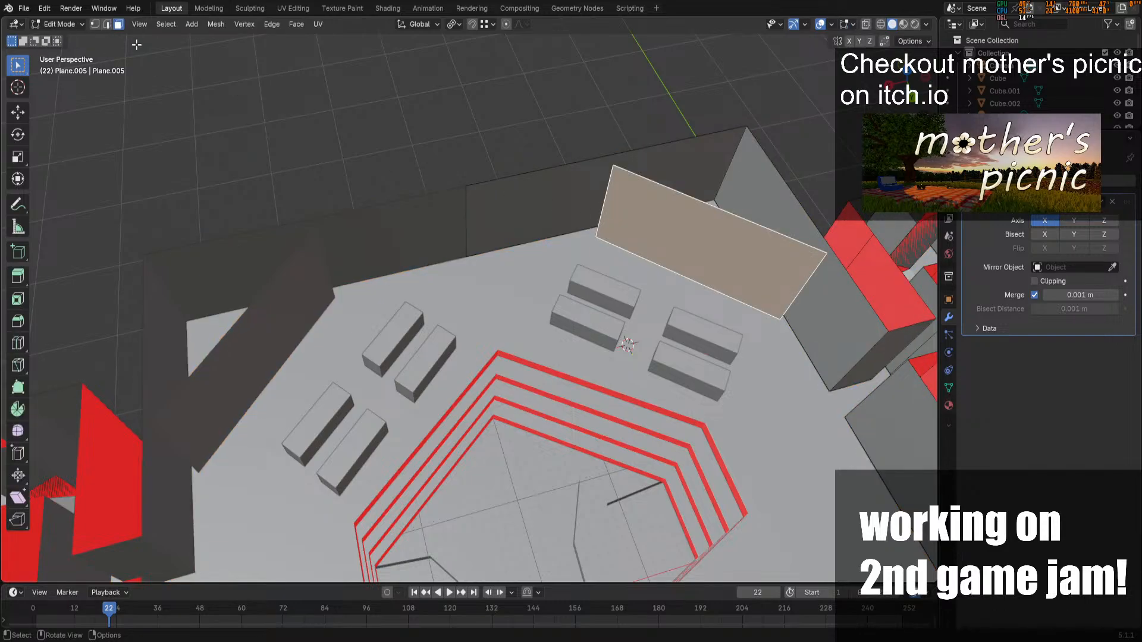
click(239, 329)
key(Tab)
key(Tab)
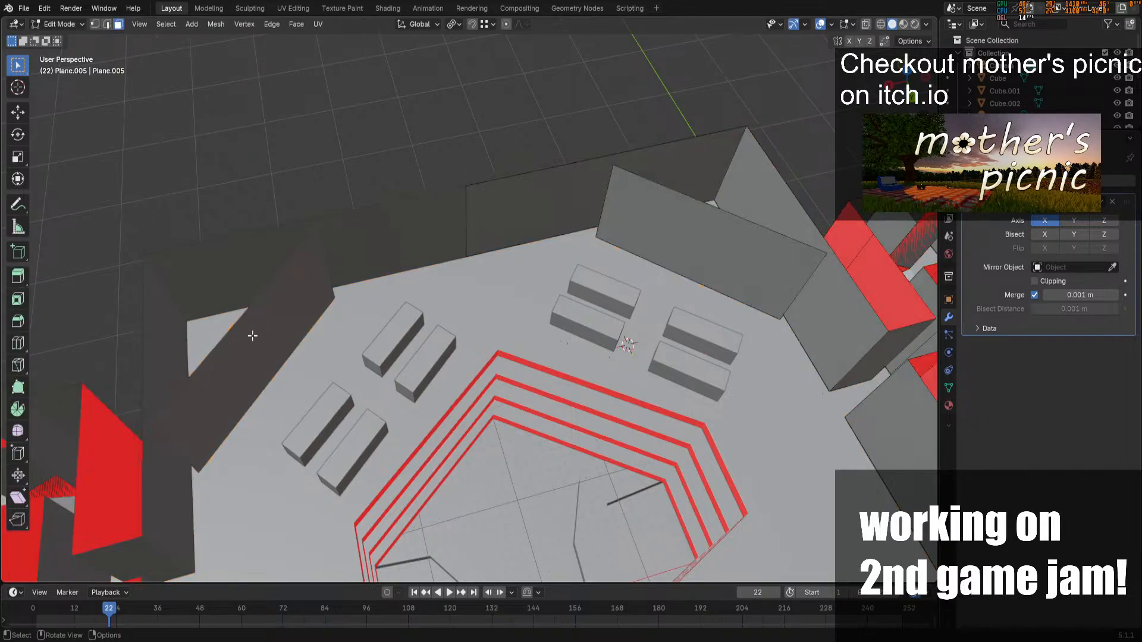
key(Tab)
scroll(416, 340, down, 6)
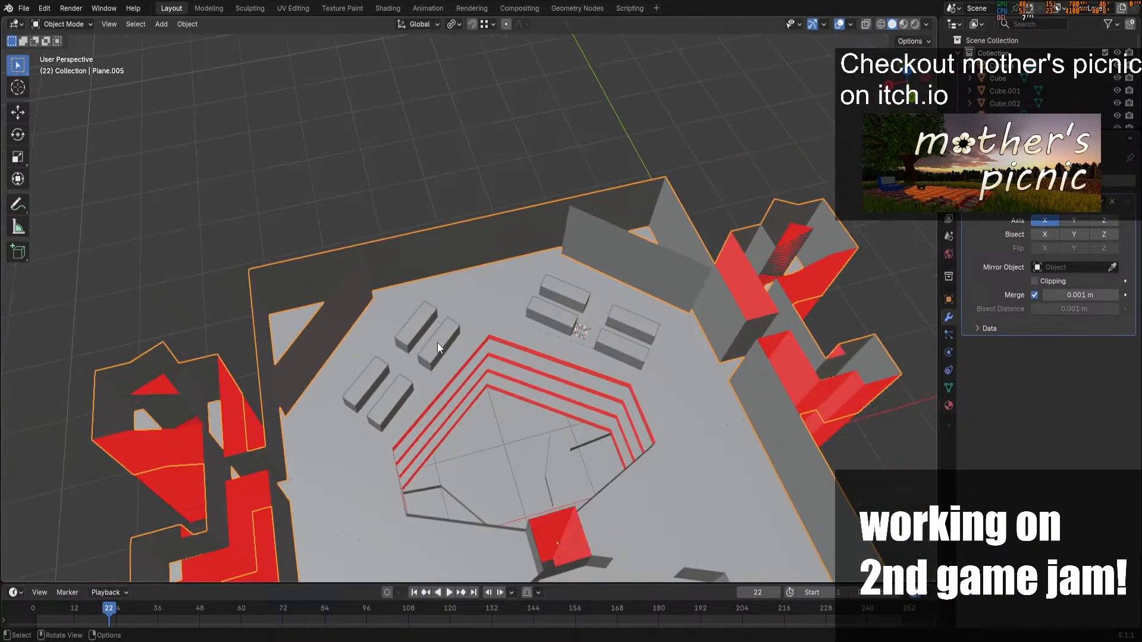
scroll(571, 280, up, 5)
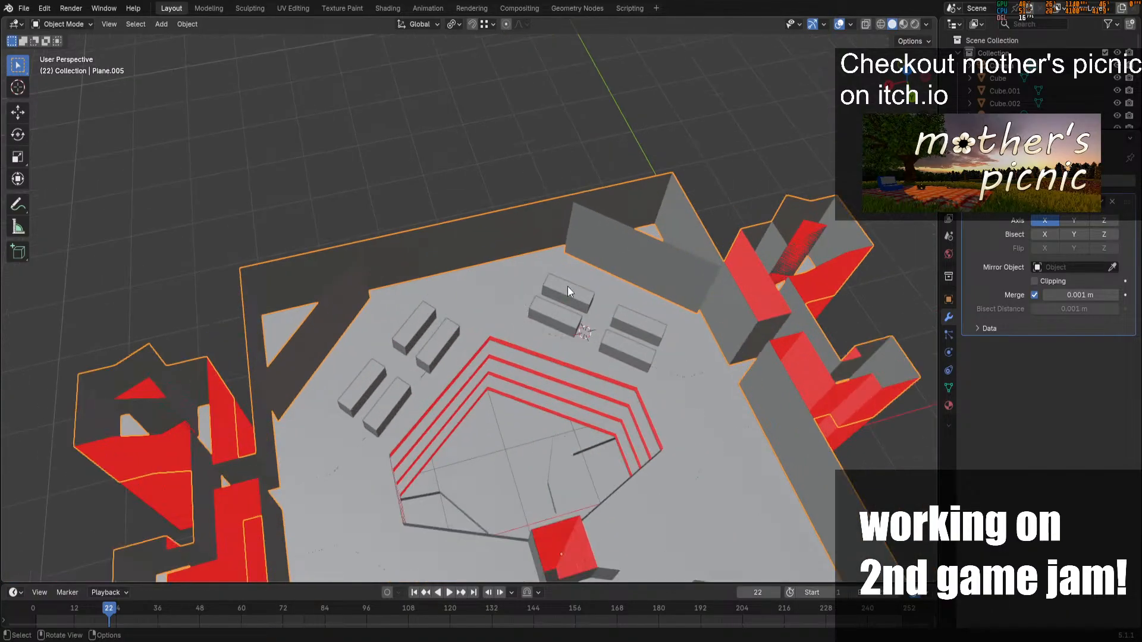
key(Tab)
key(Tab)
key(alt+z)
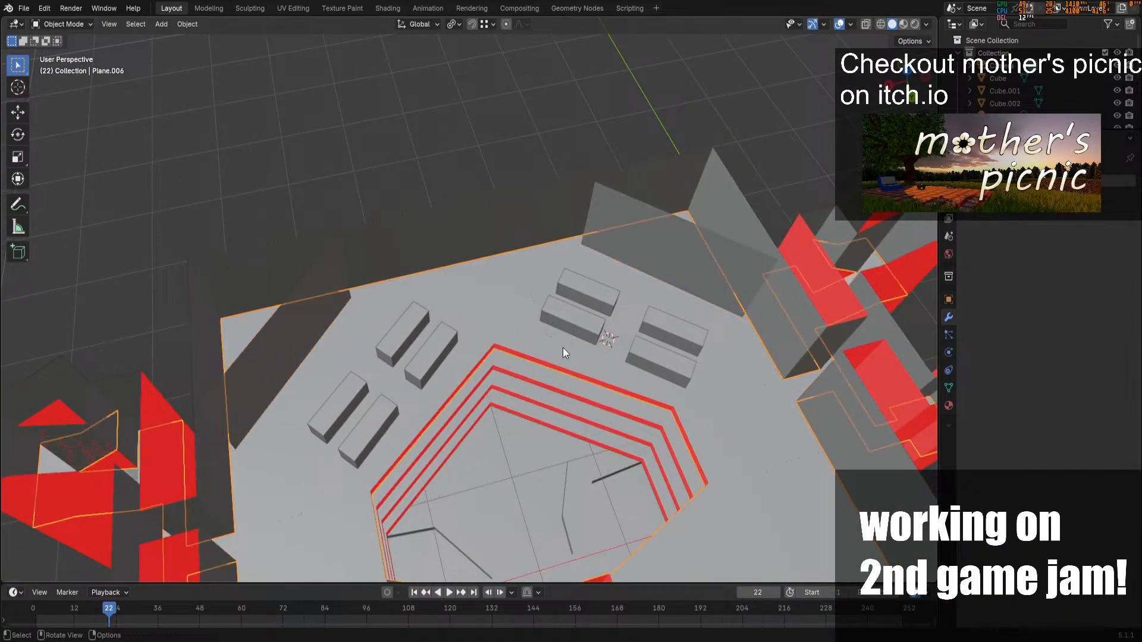
key(alt+z)
click(1102, 204)
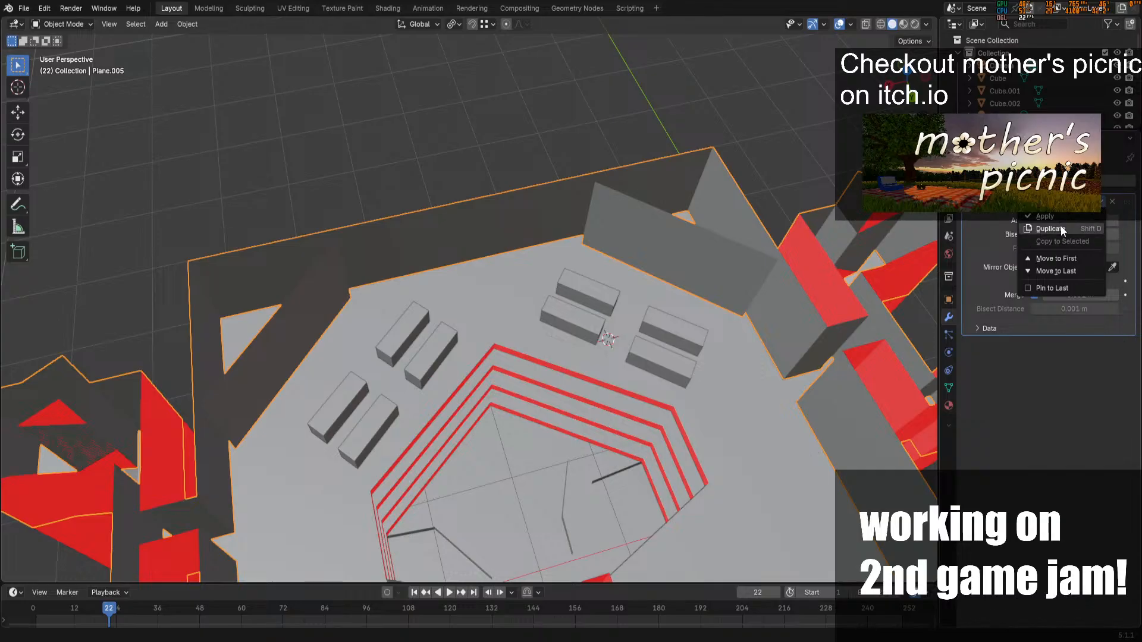
click(1059, 224)
key(ctrl+z)
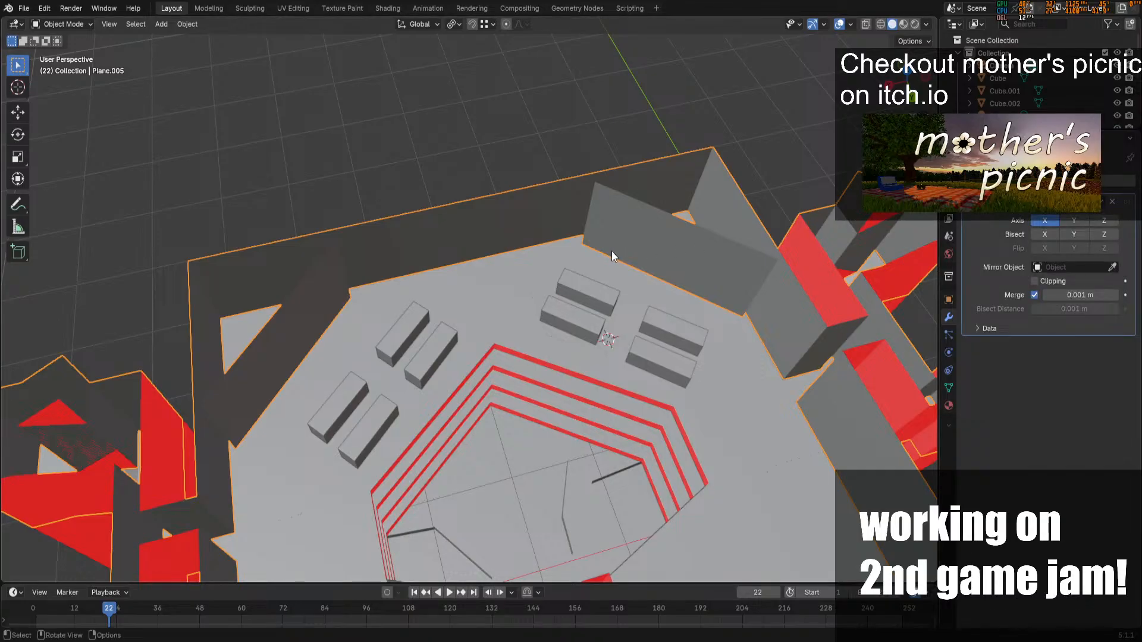
Extrude the diagonal corner wall's free vertical edge along X to just short of the mirror centre
key(Tab)
click(586, 233)
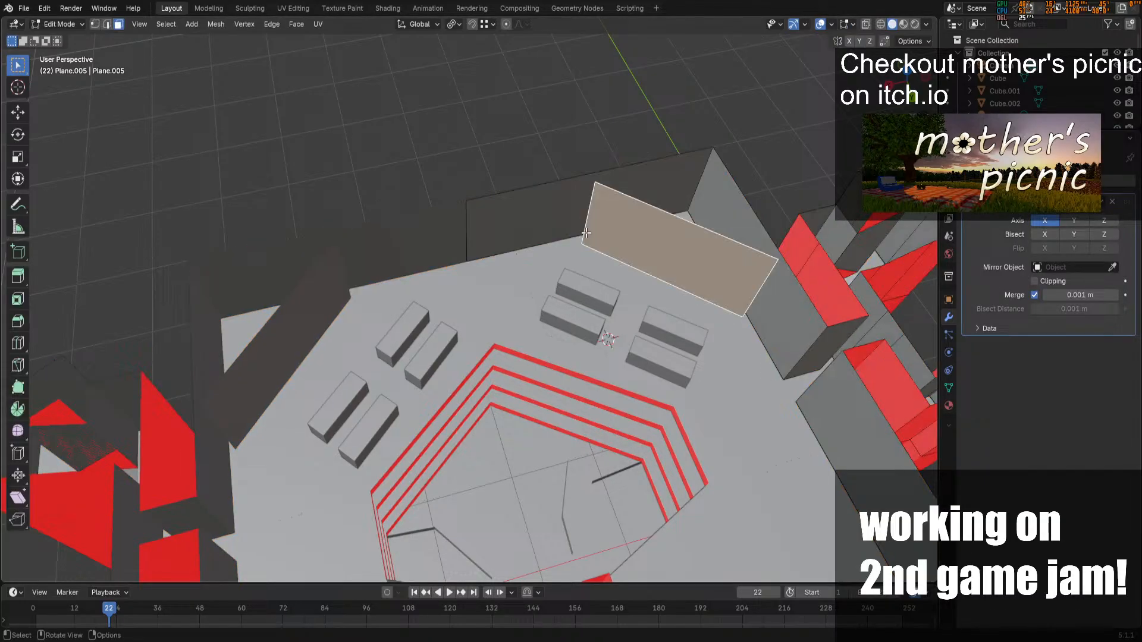
click(111, 24)
click(596, 215)
key(e)
key(x)
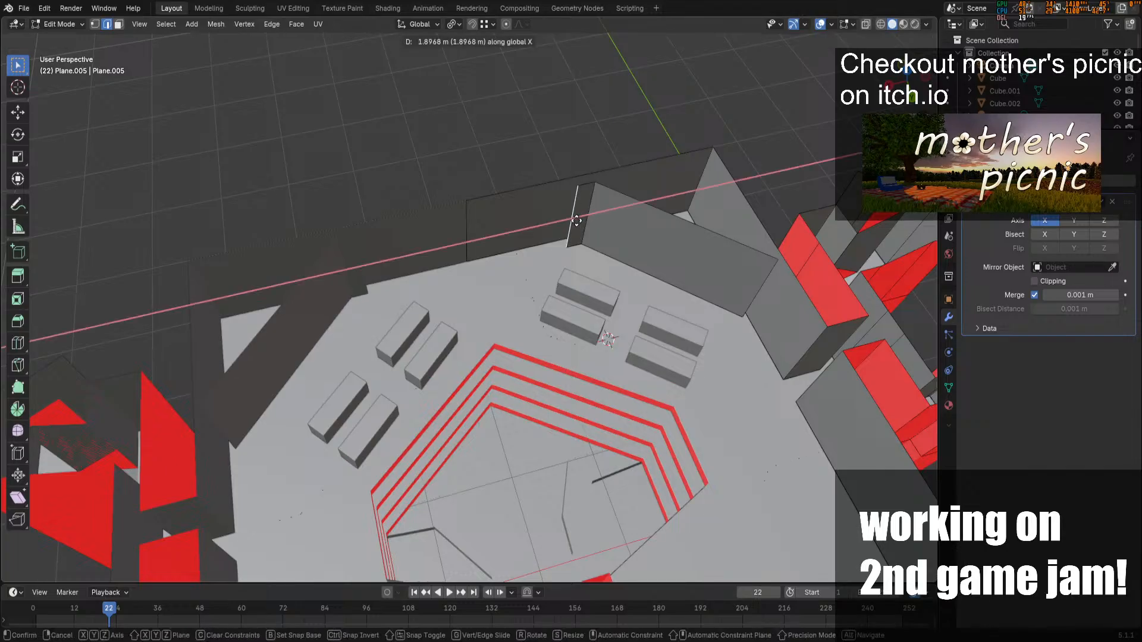
click(477, 247)
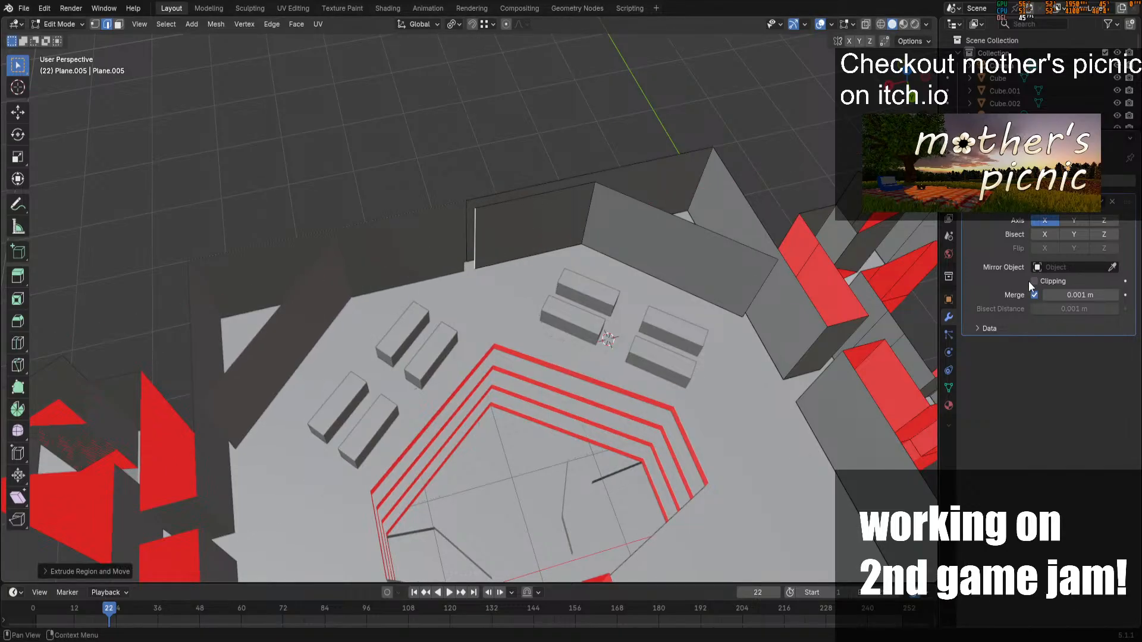
Enable Clipping on the Mirror modifier, move the extruded edge along X onto the centre line, and save the file
key(g)
key(x)
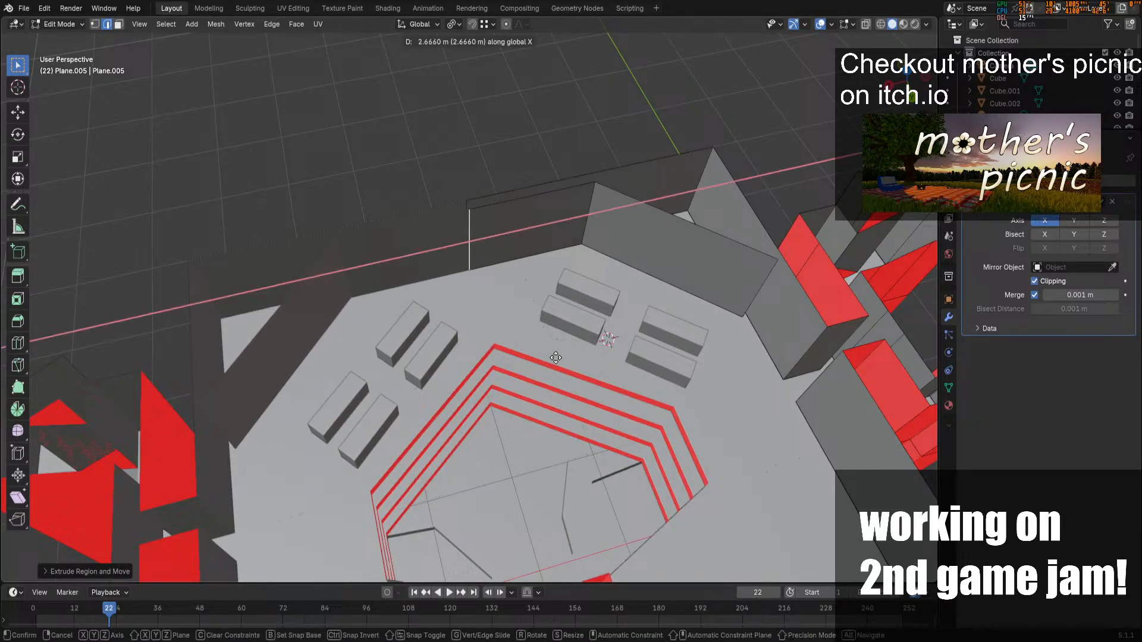
click(555, 357)
key(Tab)
scroll(556, 358, down, 2)
middle_drag(896, 62, 357, 251)
key(ctrl+s)
Add a horizontal loop cut across the straight and diagonal walls, plus one vertical loop cut through each wall
key(Tab)
scroll(321, 284, up, 4)
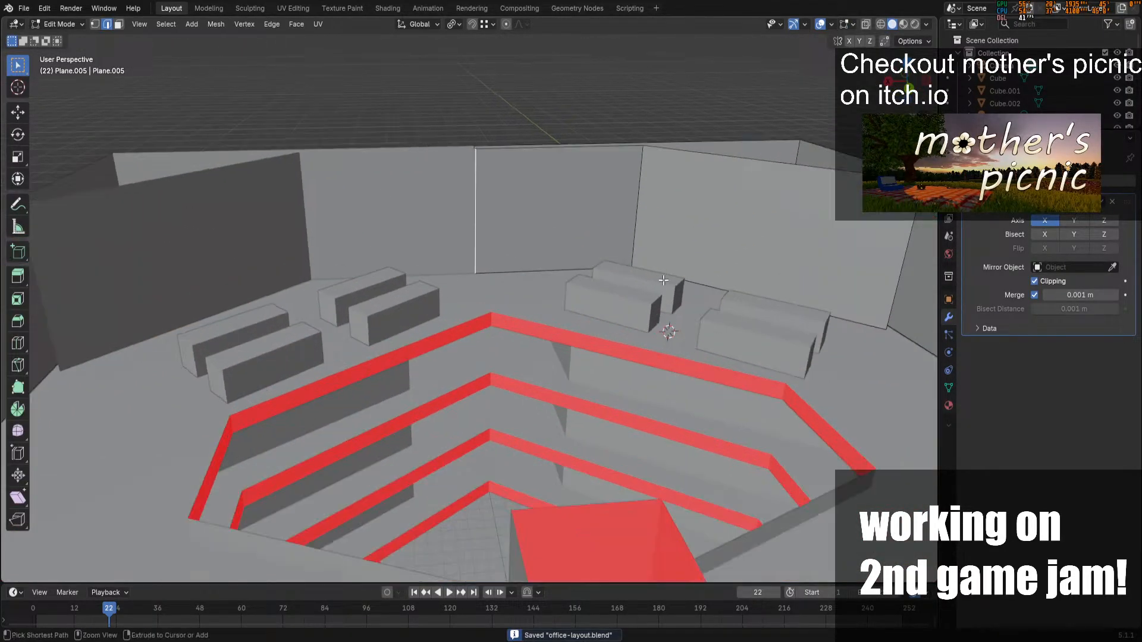
key(ctrl+r)
click(616, 197)
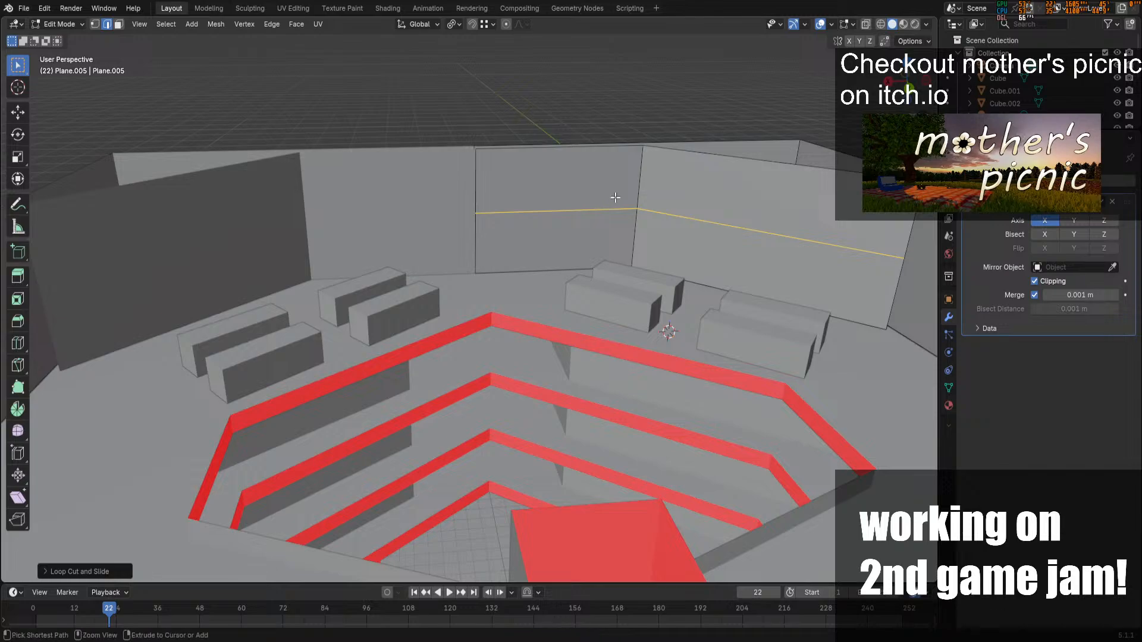
key(ctrl+r)
click(772, 223)
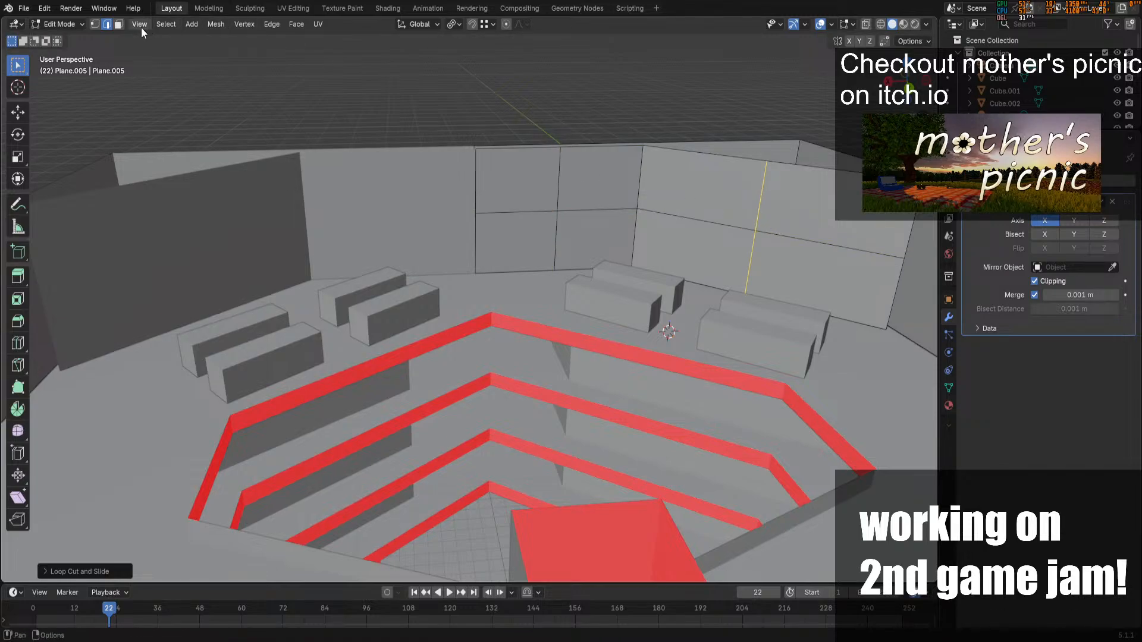
Select all eight subdivided faces of the straight and diagonal walls in face select mode
click(119, 24)
shift+click(517, 179)
shift+click(598, 178)
shift+click(595, 238)
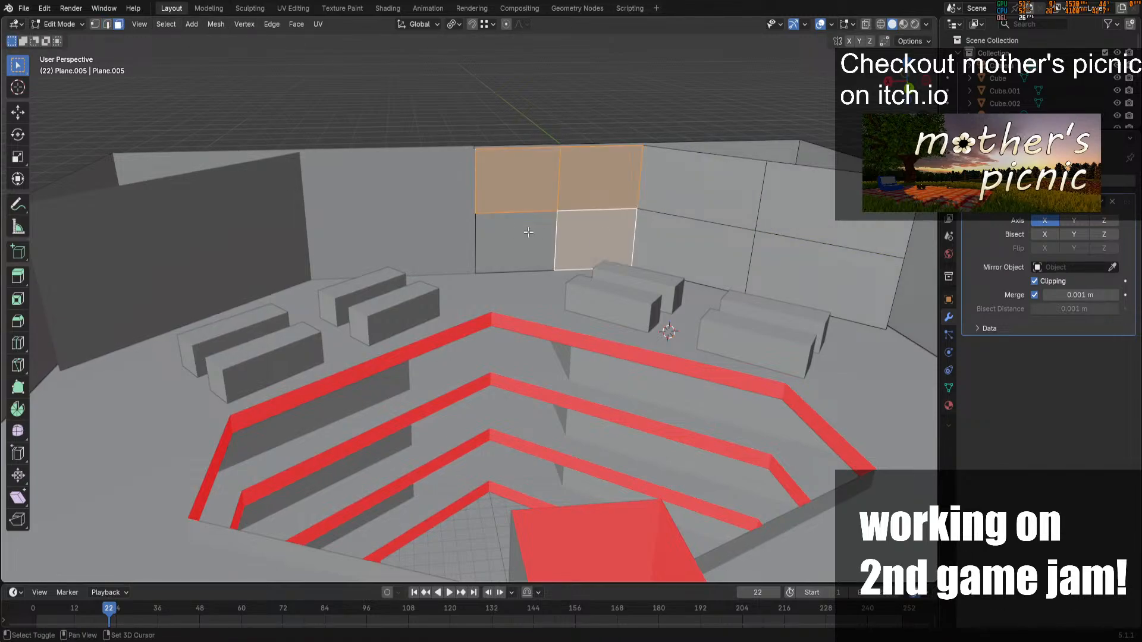
shift+click(515, 240)
shift+click(708, 251)
shift+click(708, 193)
shift+click(817, 209)
shift+click(828, 278)
Inset the eight selected wall faces individually with a thickness of about 0.68 m
key(i)
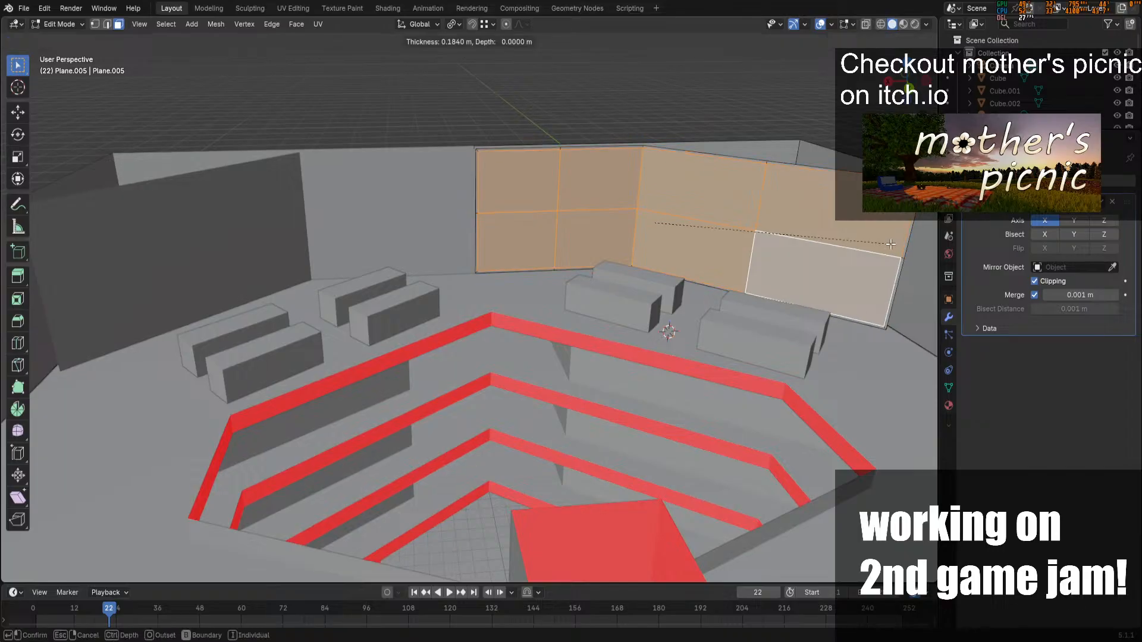
key(i)
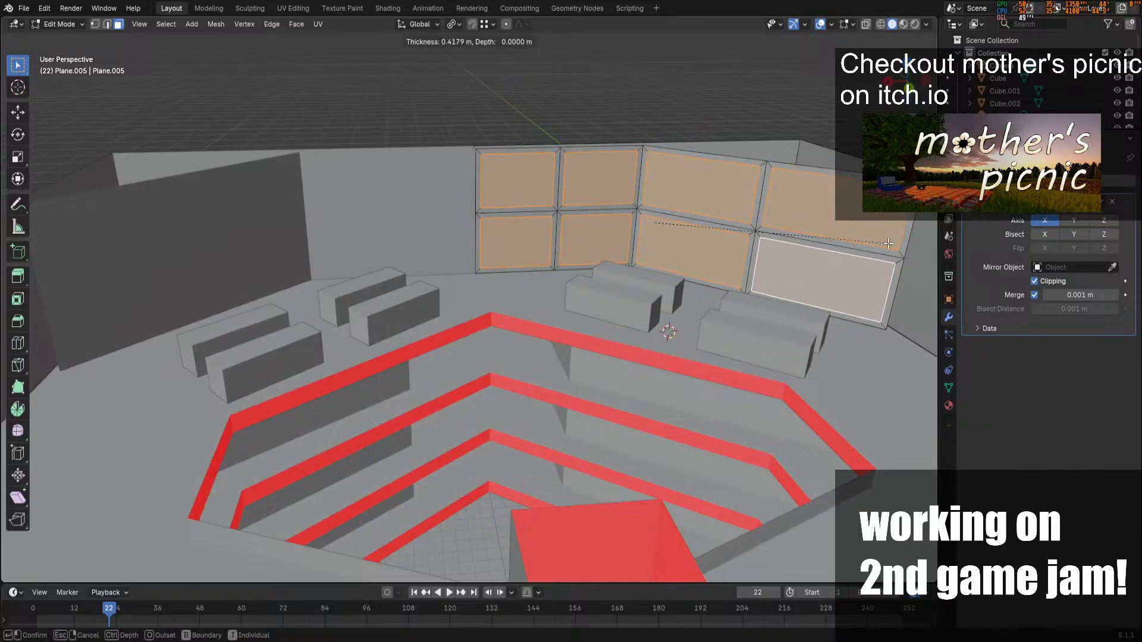
click(889, 243)
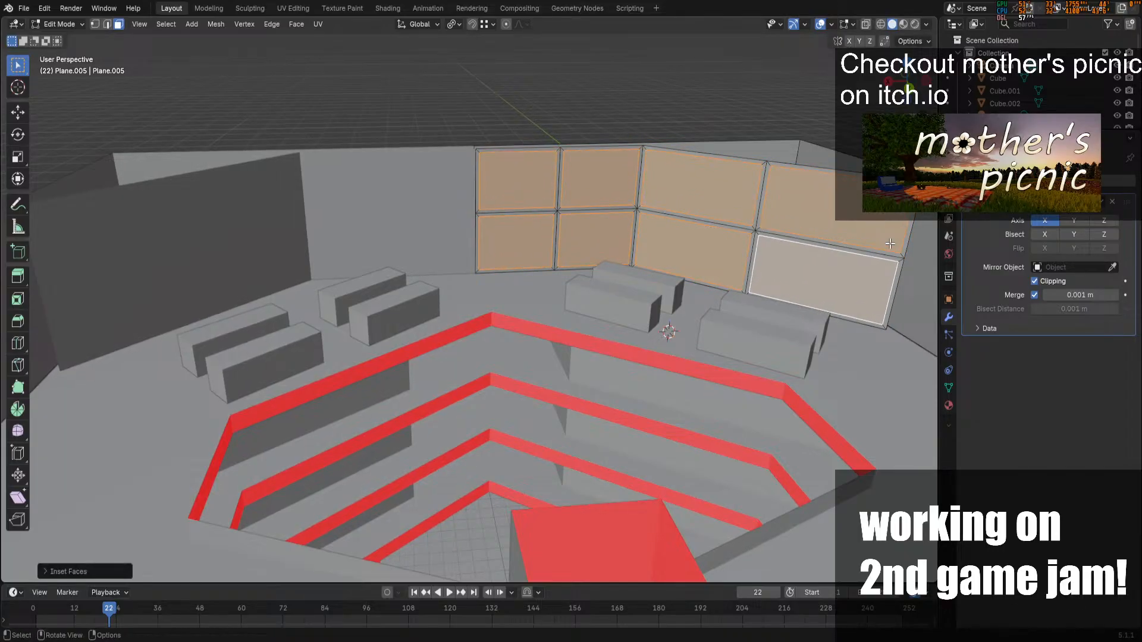
key(ctrl+z)
key(i)
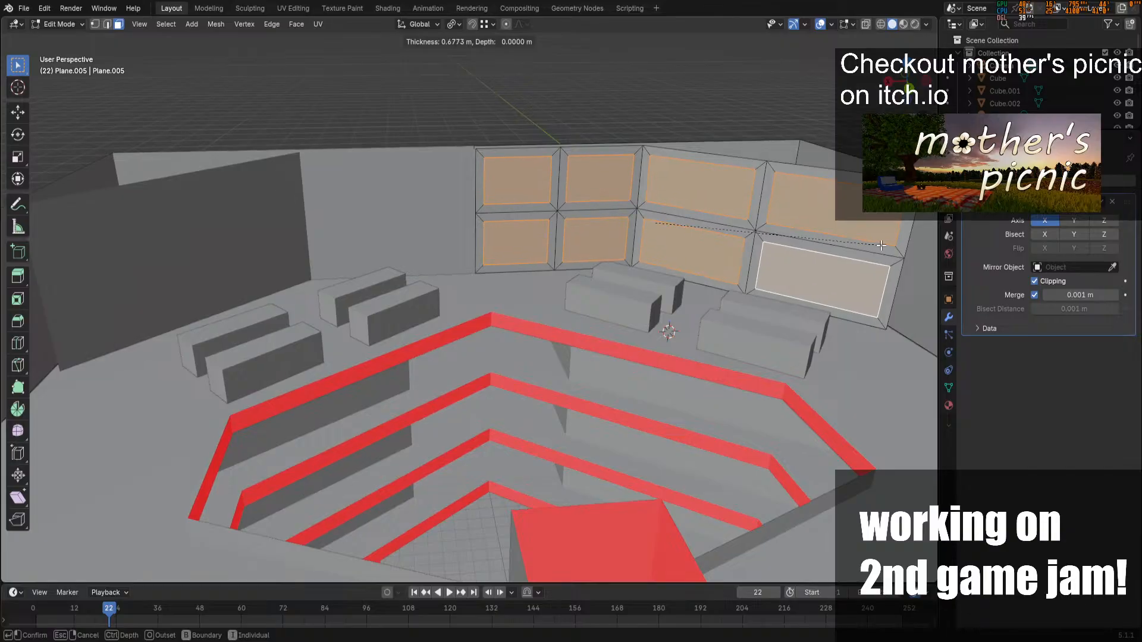
click(882, 244)
Extrude the eight inset wall faces slightly along their normals to give the panels depth
key(e)
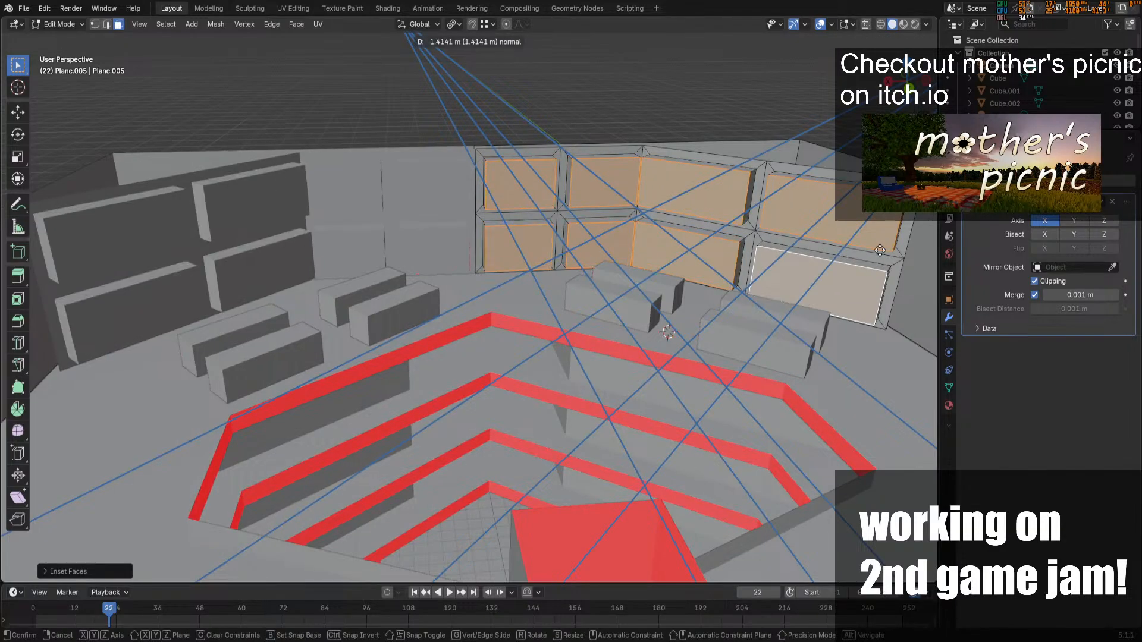
click(882, 249)
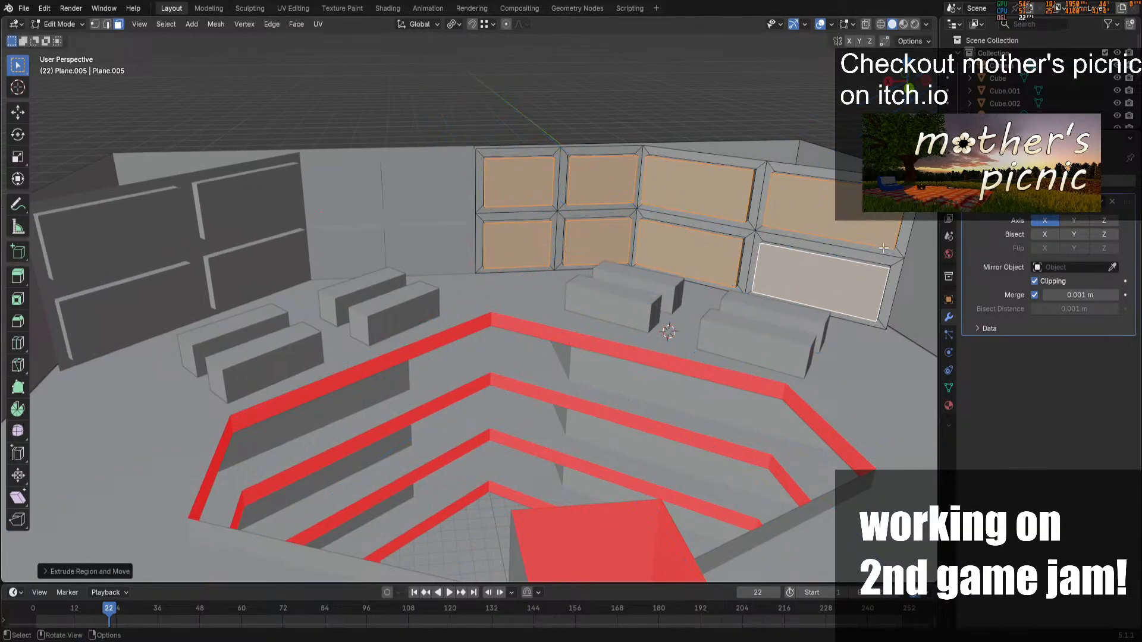
key(Tab)
middle_drag(881, 249, 836, 322)
Inset the panel faces again by about 0.22 m, extrude them about 0.29 m inward, and save the file
key(Tab)
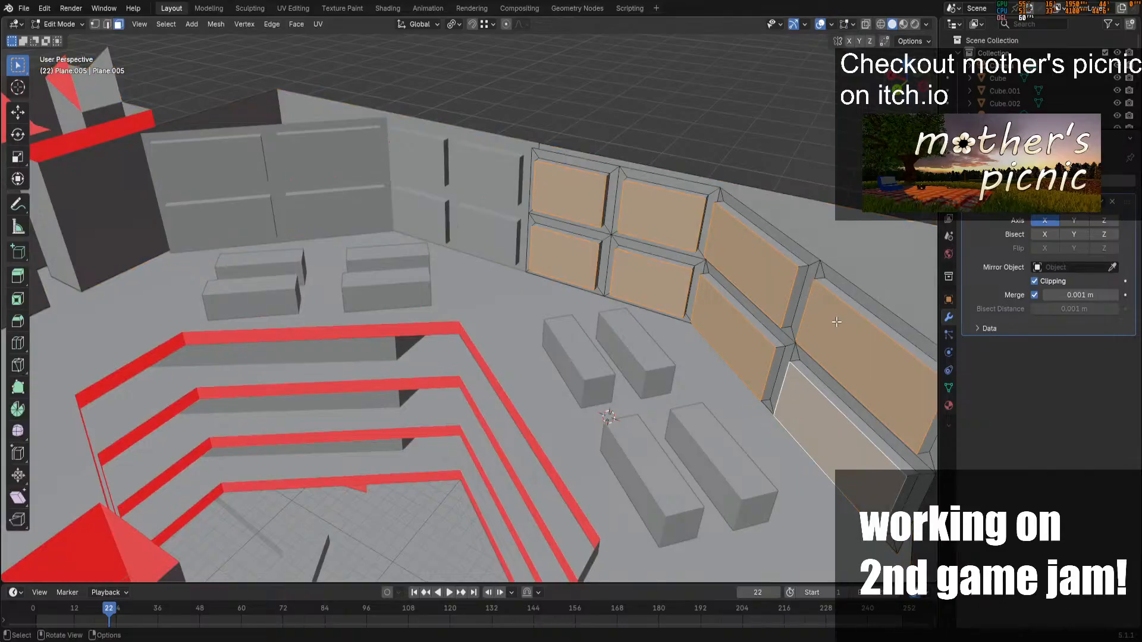
key(i)
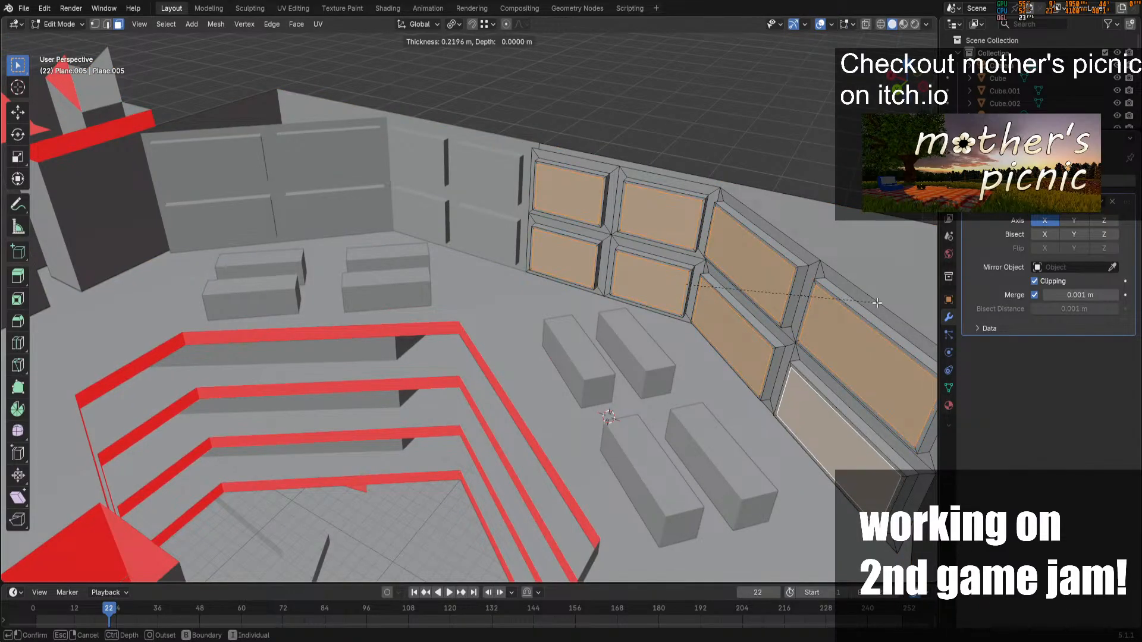
click(877, 303)
key(e)
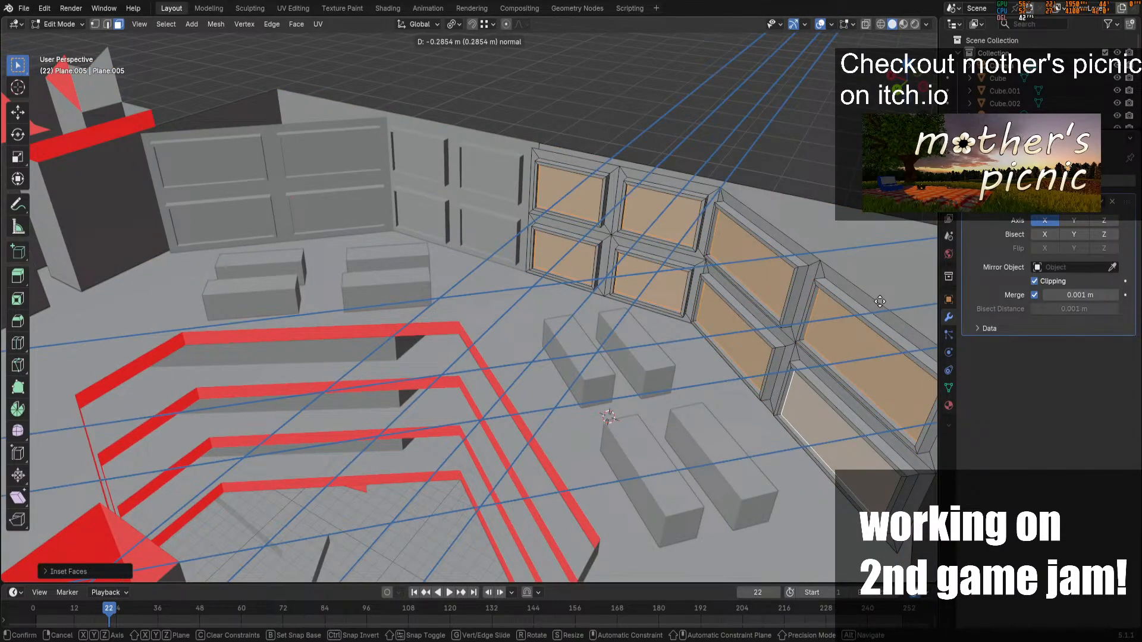
click(879, 302)
key(Tab)
key(ctrl+s)
Enter Edit Mode on the original group of joined furniture blocks and select the top faces of all four blocks
middle_drag(885, 86, 931, 56)
scroll(916, 65, up, 2)
scroll(781, 276, down, 4)
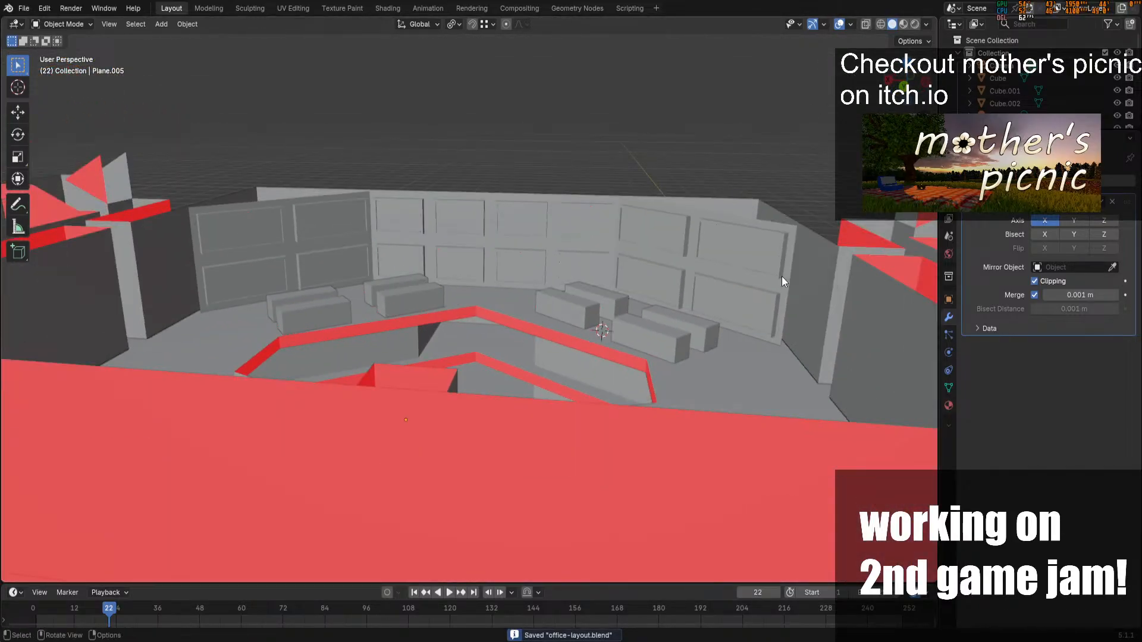
drag(921, 73, 936, 141)
click(907, 76)
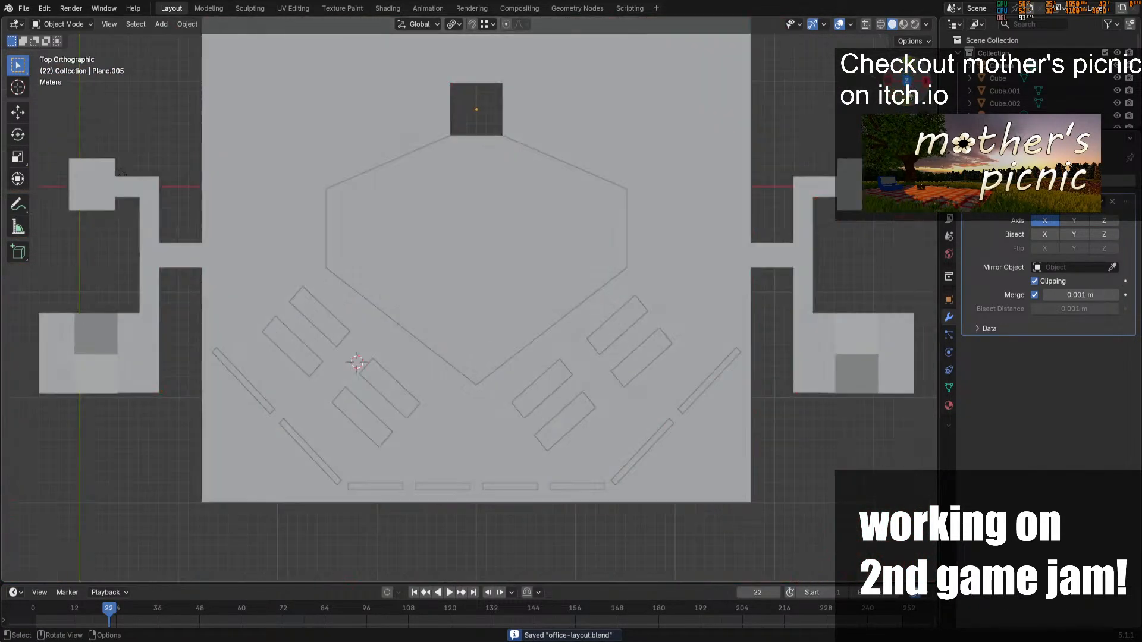
drag(919, 94, 838, 166)
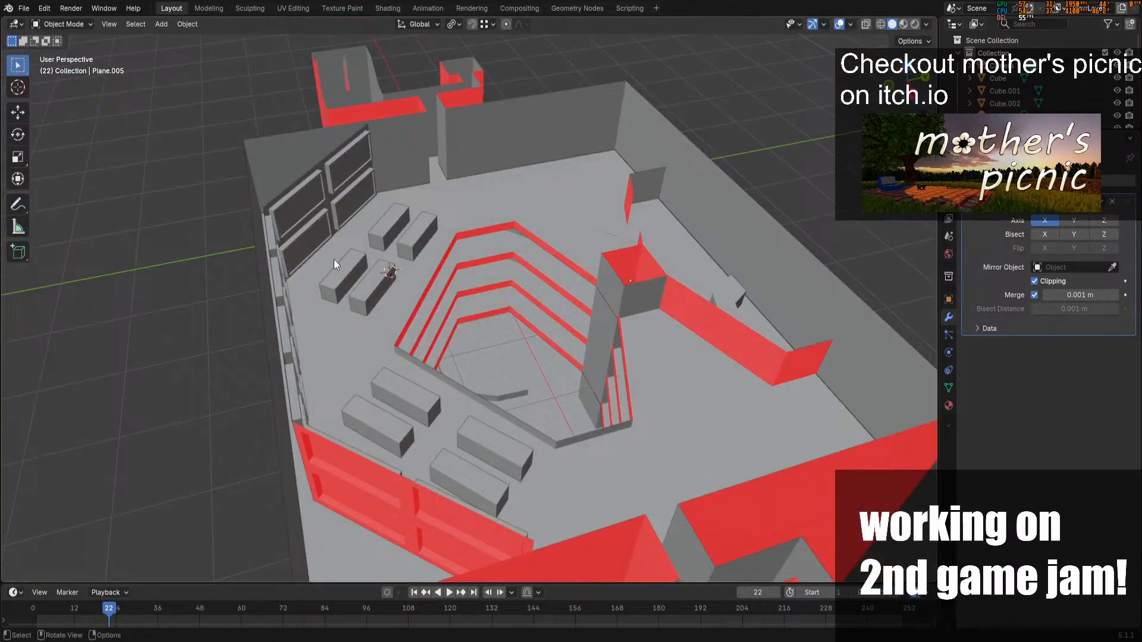
drag(360, 273, 380, 284)
click(380, 284)
key(Tab)
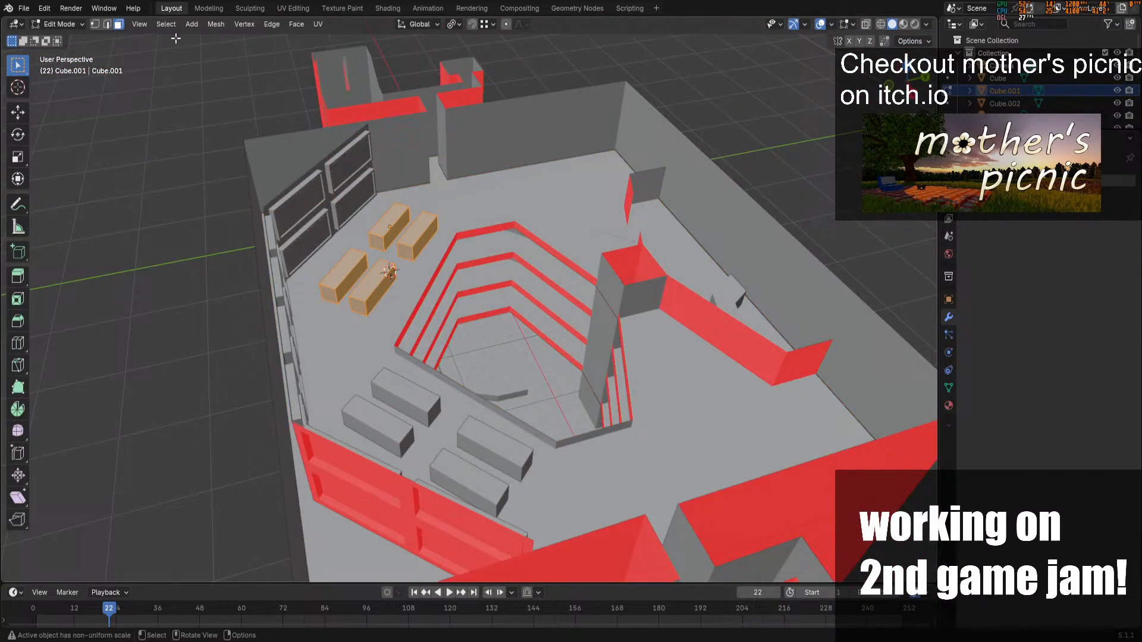
click(370, 282)
shift+click(333, 272)
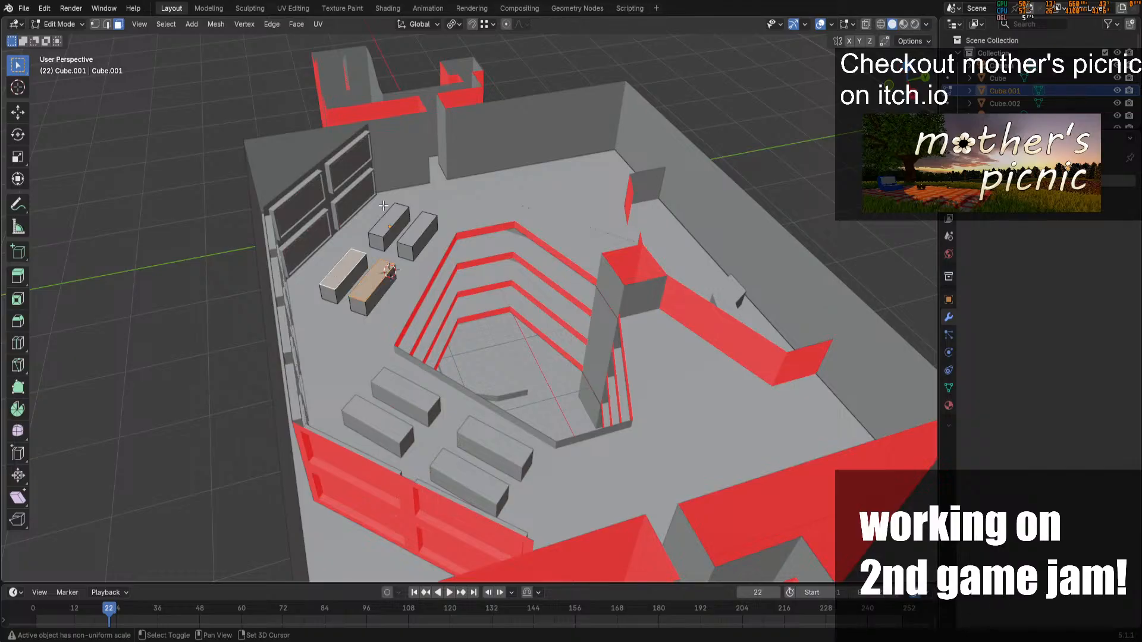
shift+click(389, 221)
shift+click(411, 232)
Lower the four selected top faces about 1.6 m along Z and switch to top view
scroll(411, 232, up, 2)
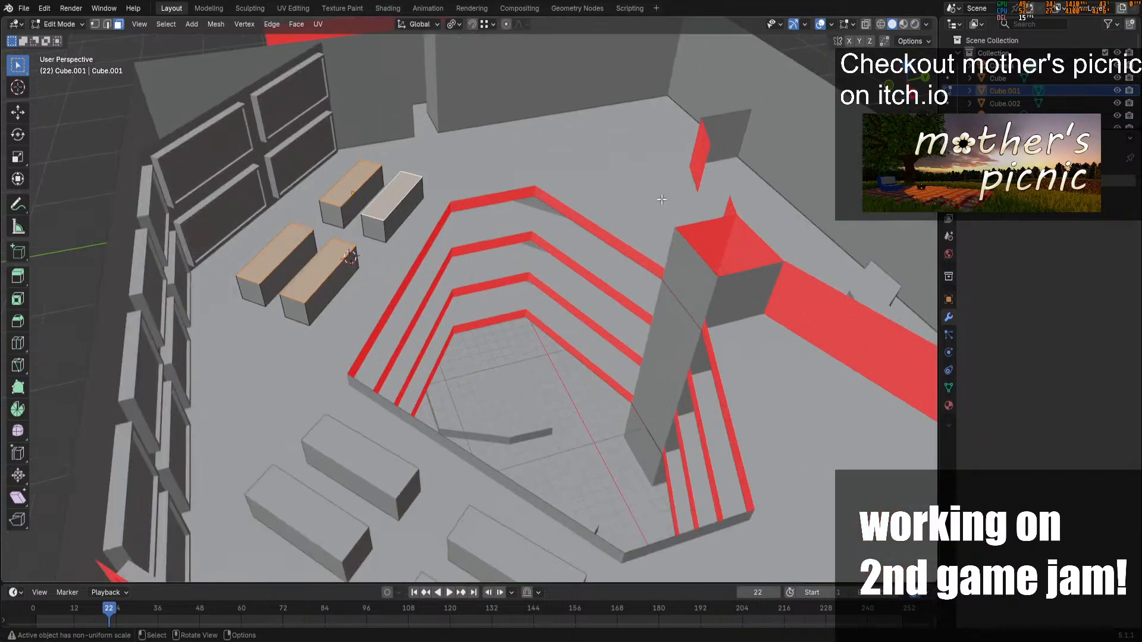
scroll(411, 232, down, 1)
scroll(411, 232, up, 5)
middle_drag(411, 232, 416, 179)
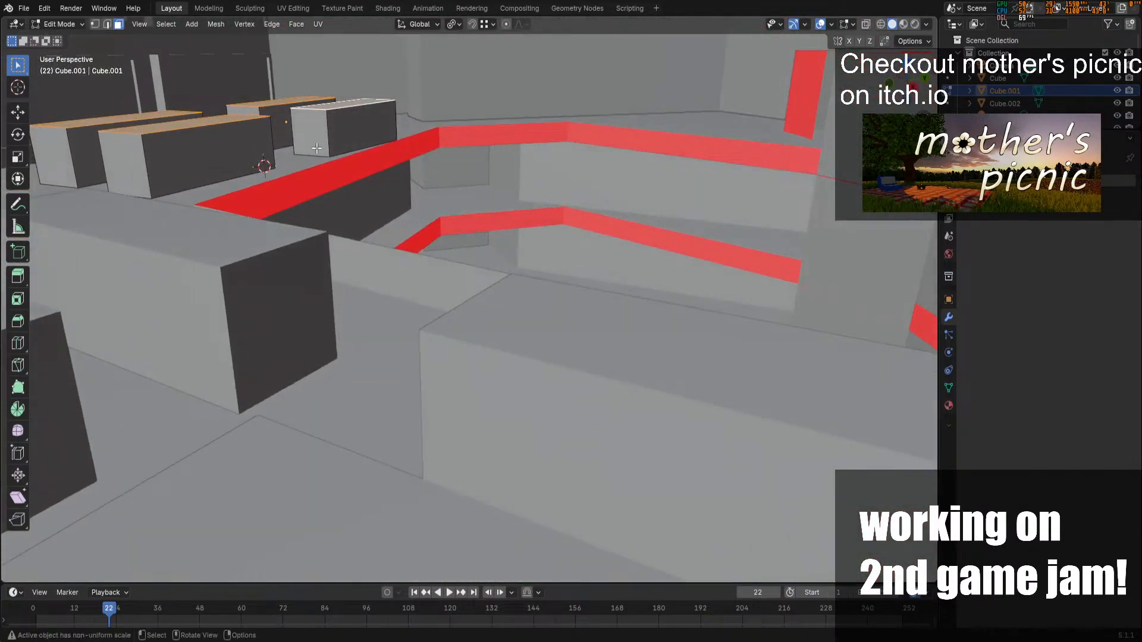
key(g)
key(z)
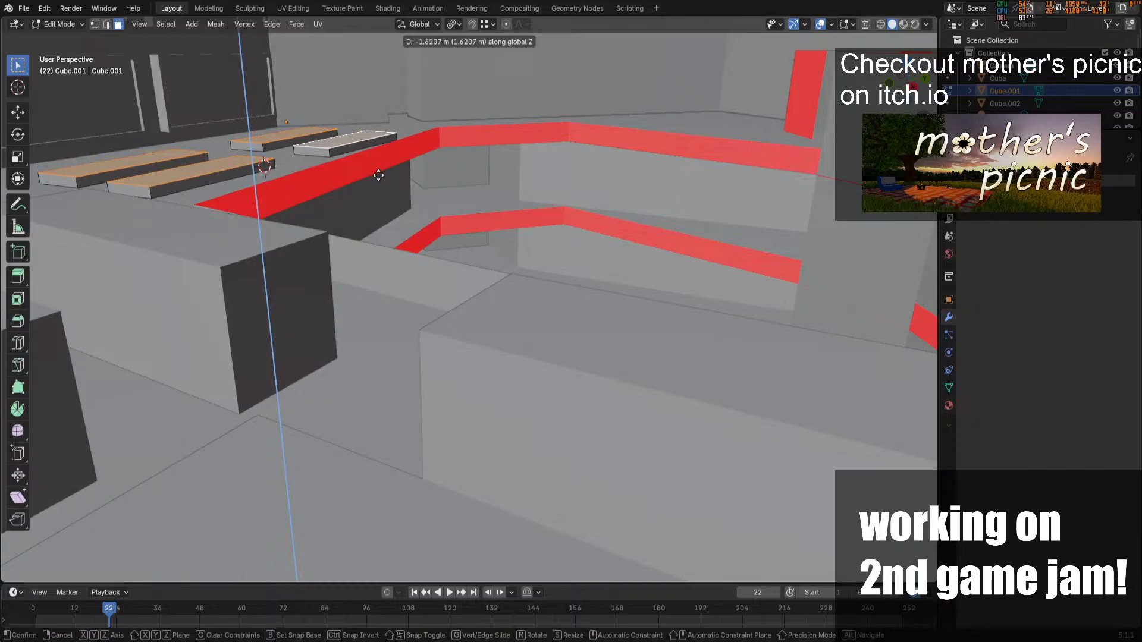
click(387, 172)
drag(922, 86, 1023, 173)
click(914, 79)
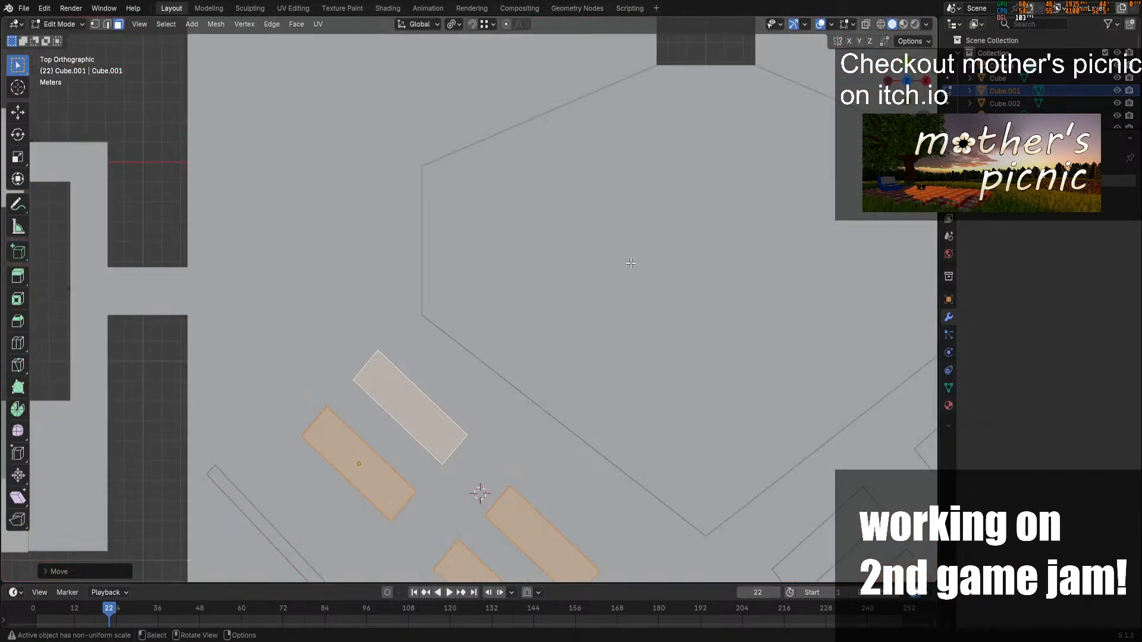
scroll(631, 261, down, 2)
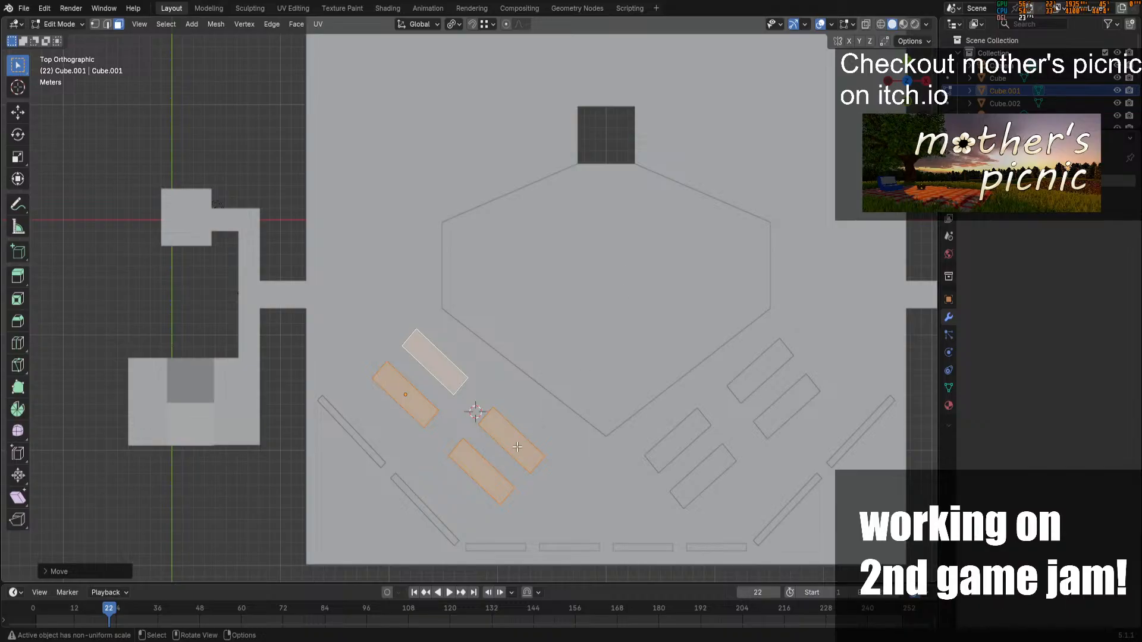
key(s)
key(x)
key(x)
right_click(615, 284)
key(s)
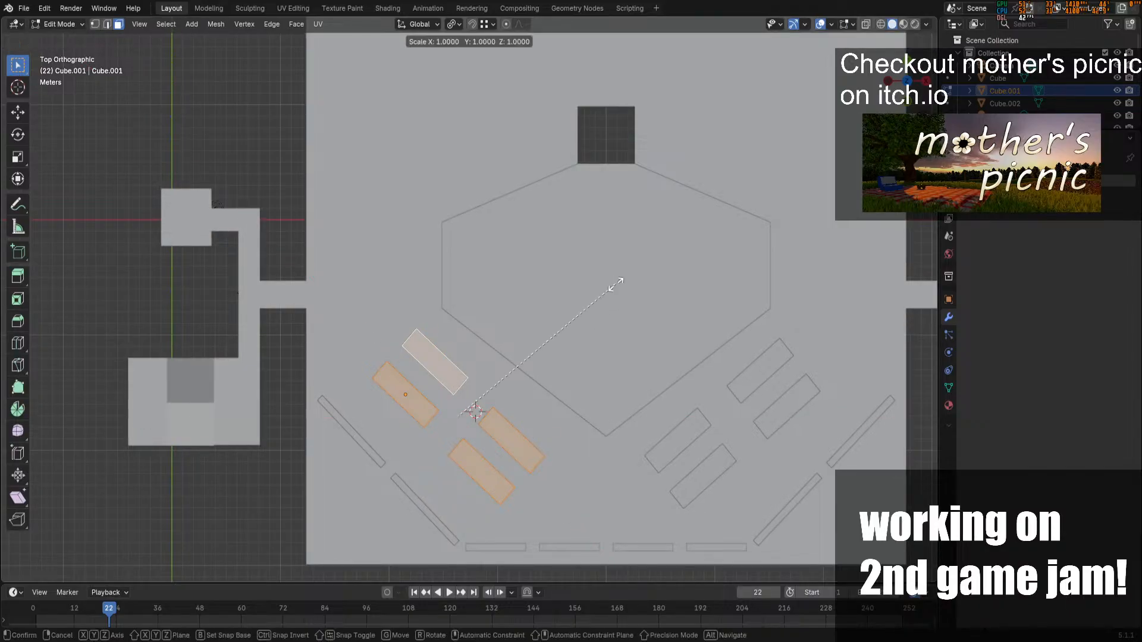
key(y)
key(y)
right_click(619, 282)
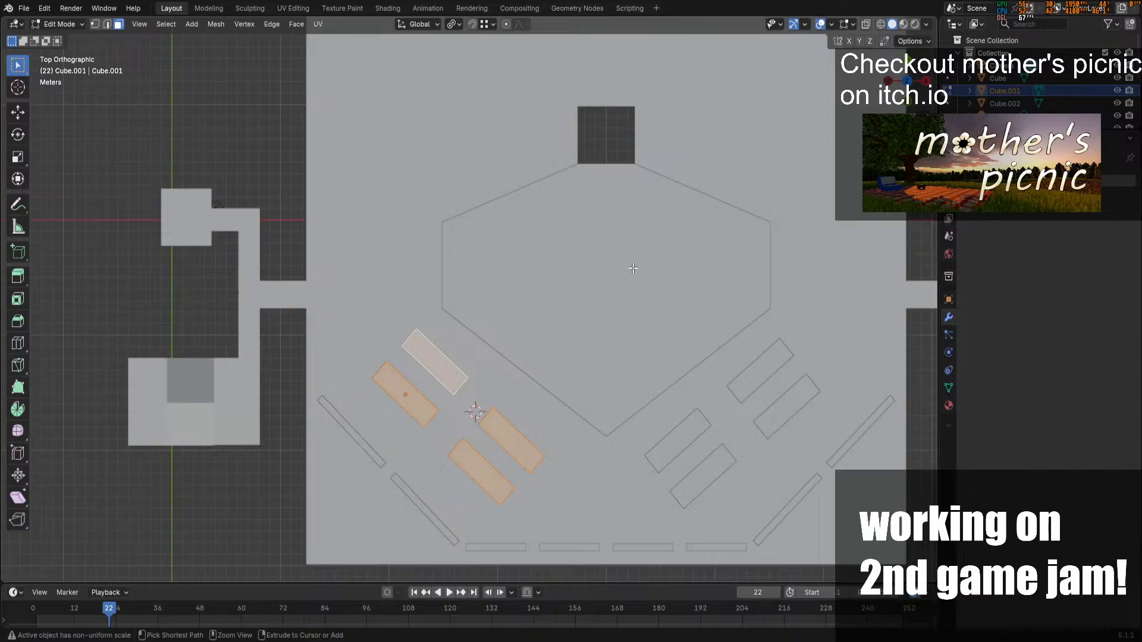
Extend the selection to all linked geometry of the four blocks and scale them narrower along their local Y axis
key(s)
key(y)
key(y)
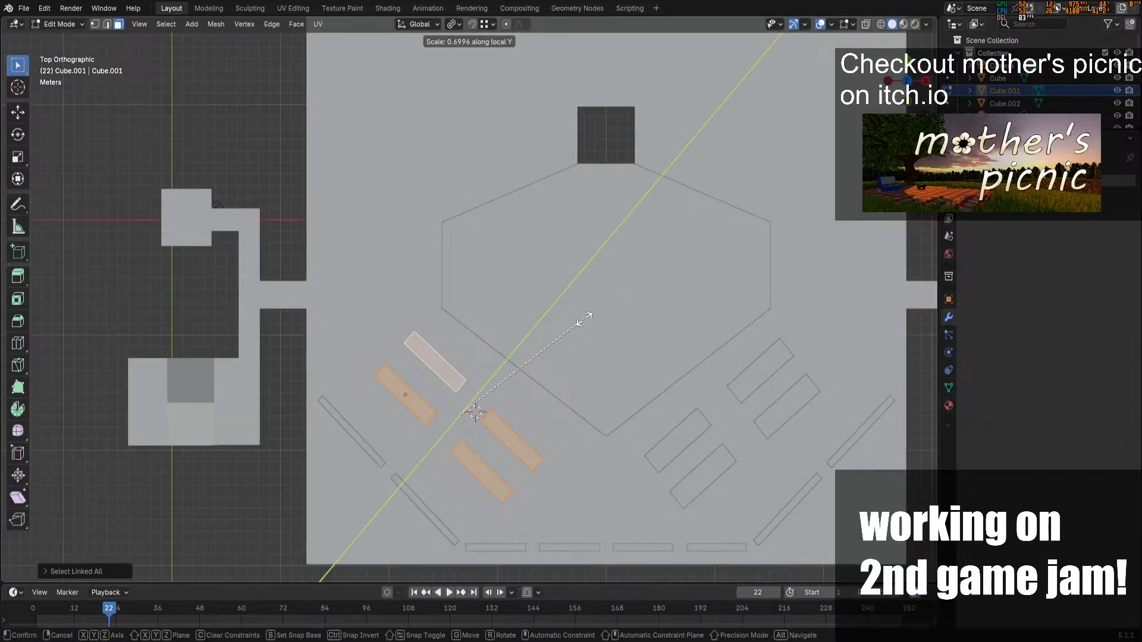
click(558, 344)
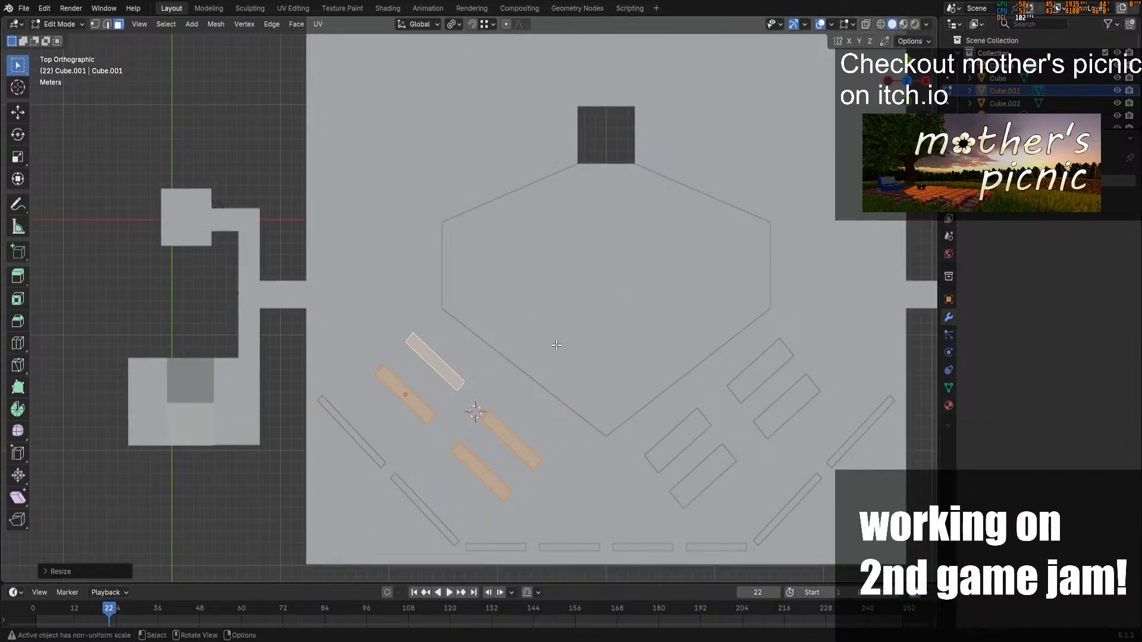
Shift the four narrowed blocks along local Y to centre them between the opening's slanted edge and the diagonal wall
key(g)
key(y)
key(y)
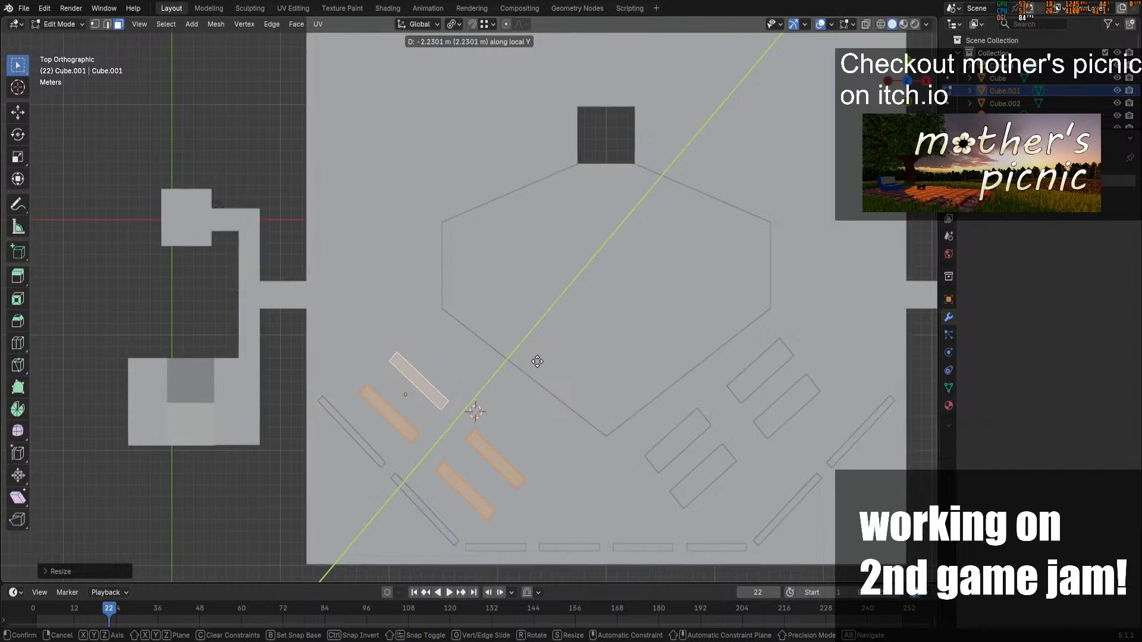
click(420, 387)
key(g)
key(y)
key(y)
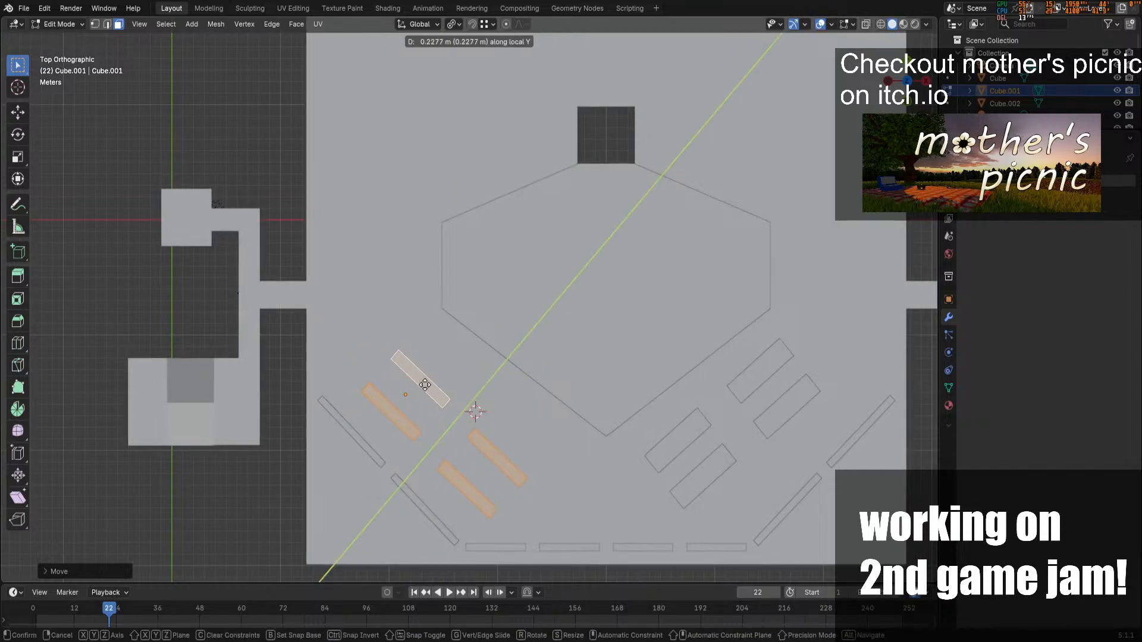
click(511, 371)
Widen the four blocks slightly along their local Y axis
key(s)
key(y)
key(y)
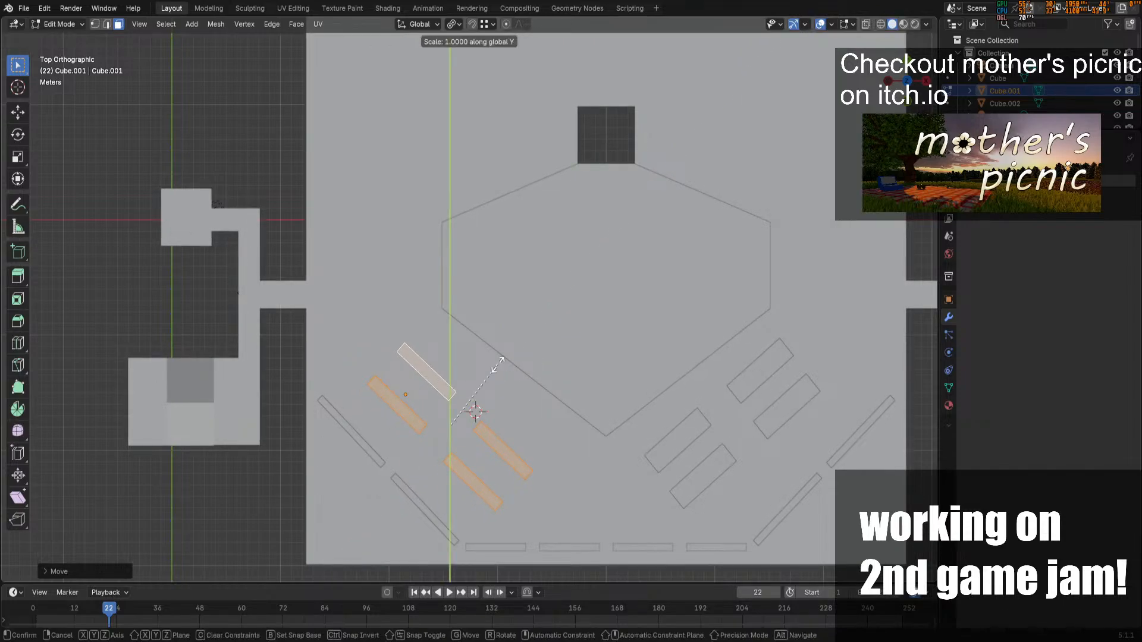
click(517, 353)
middle_drag(517, 352, 498, 310)
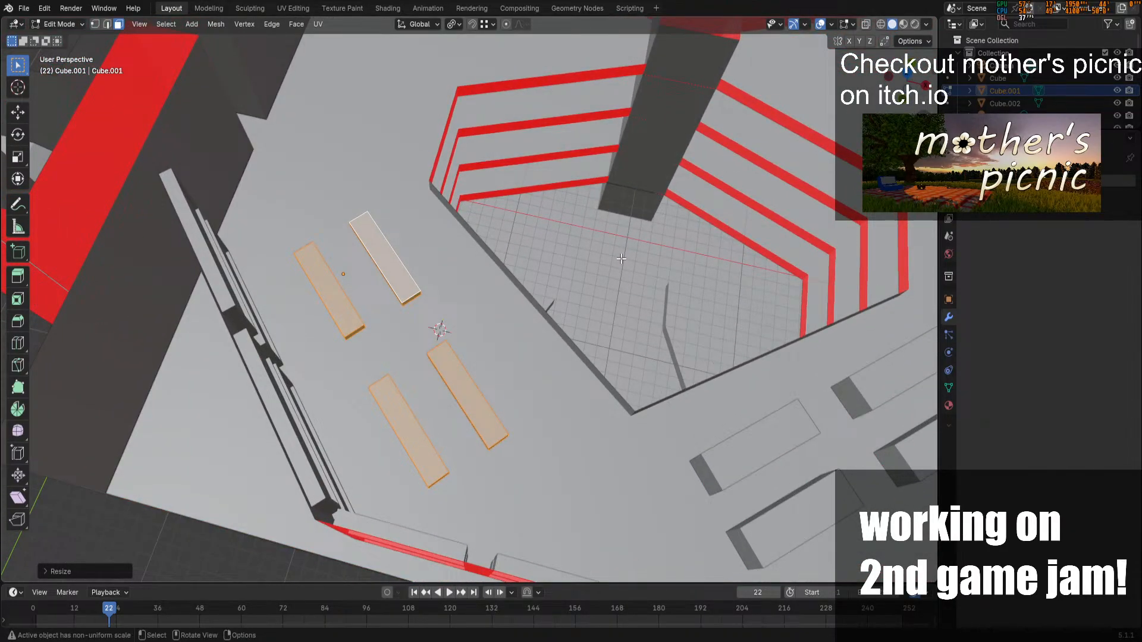
Select the two blocks nearest the opening with their linked geometry and shift them along local Y toward the outer pair
key(alt+a)
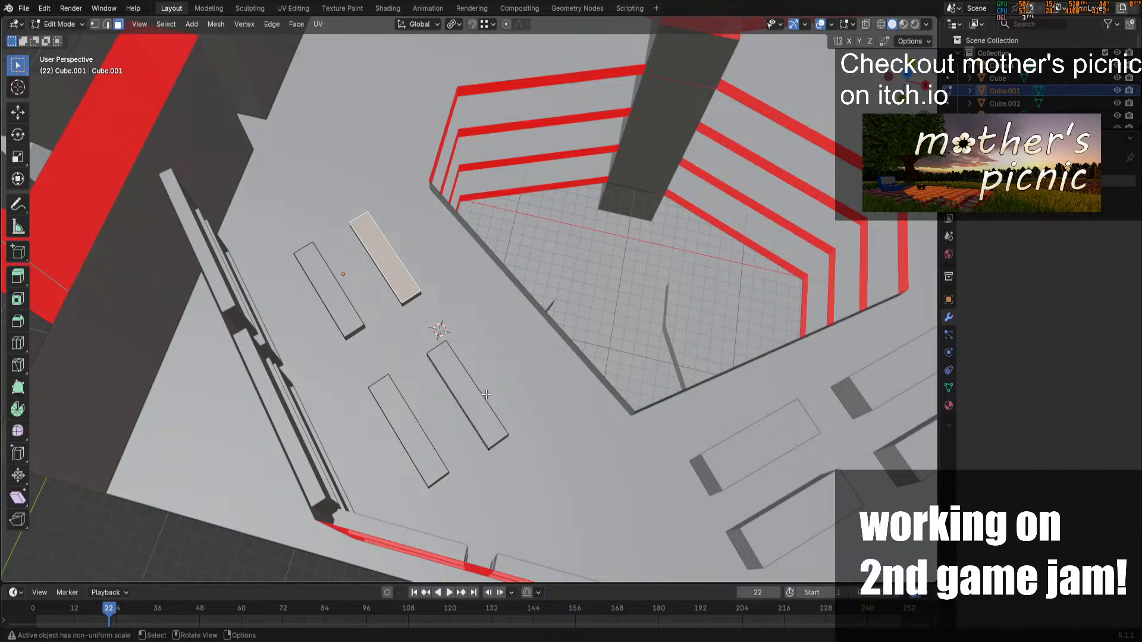
shift+click(471, 405)
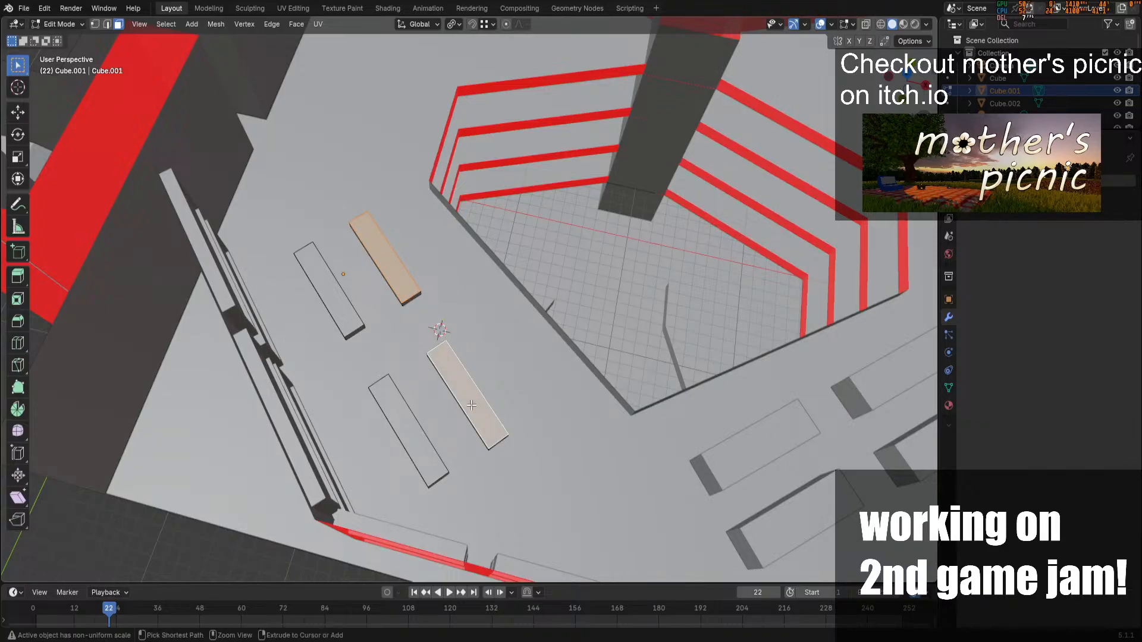
key(ctrl+l)
key(g)
key(y)
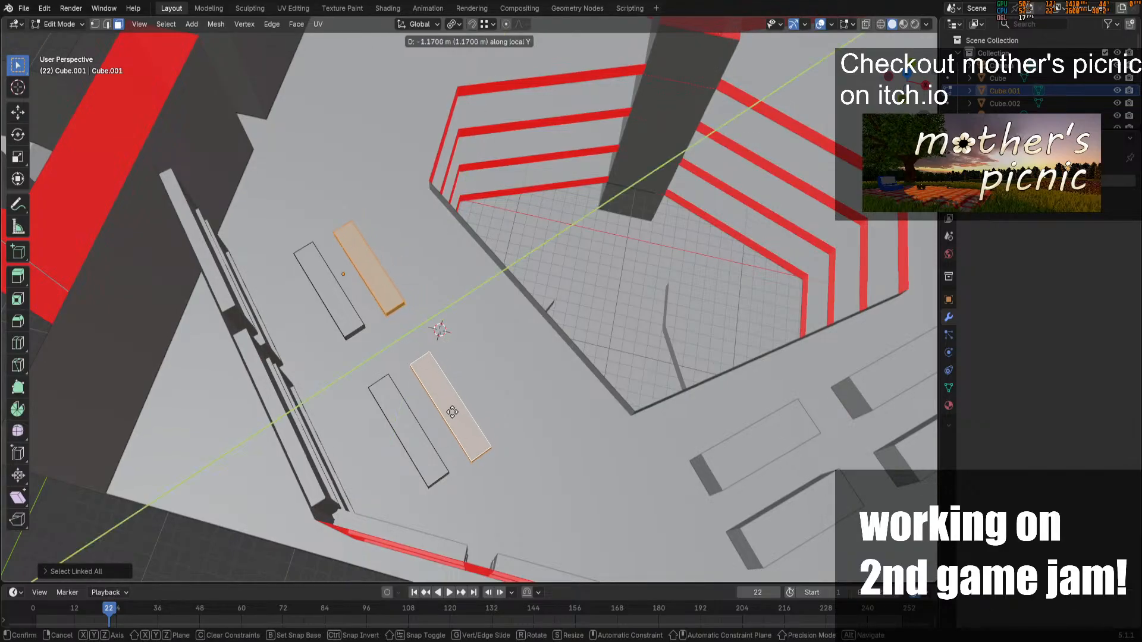
click(450, 413)
key(g)
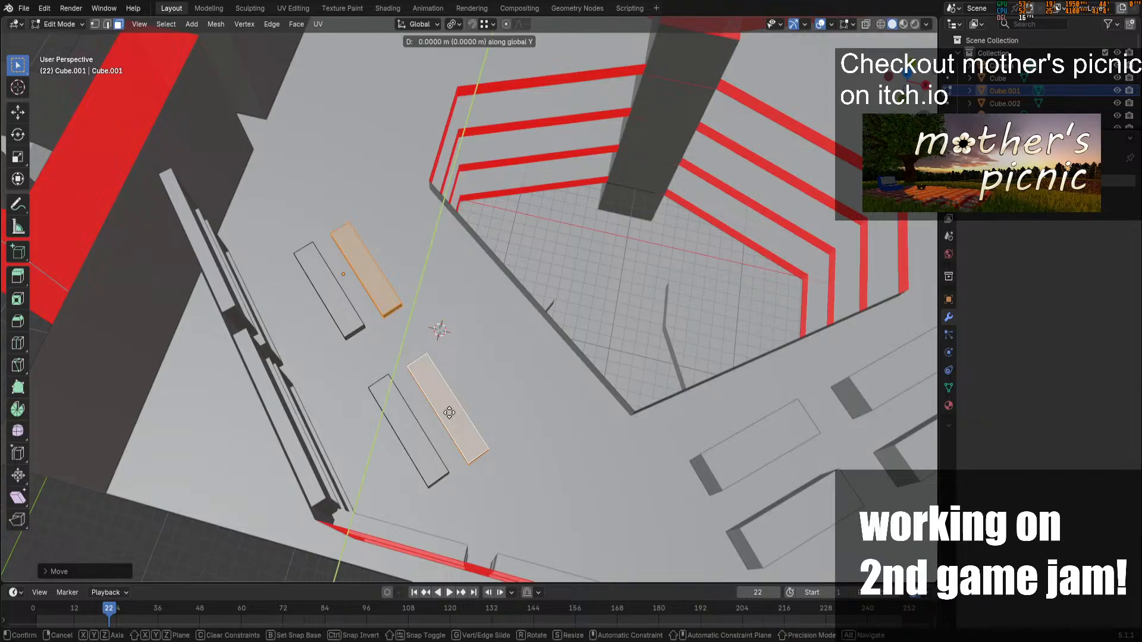
key(y)
key(y)
click(459, 409)
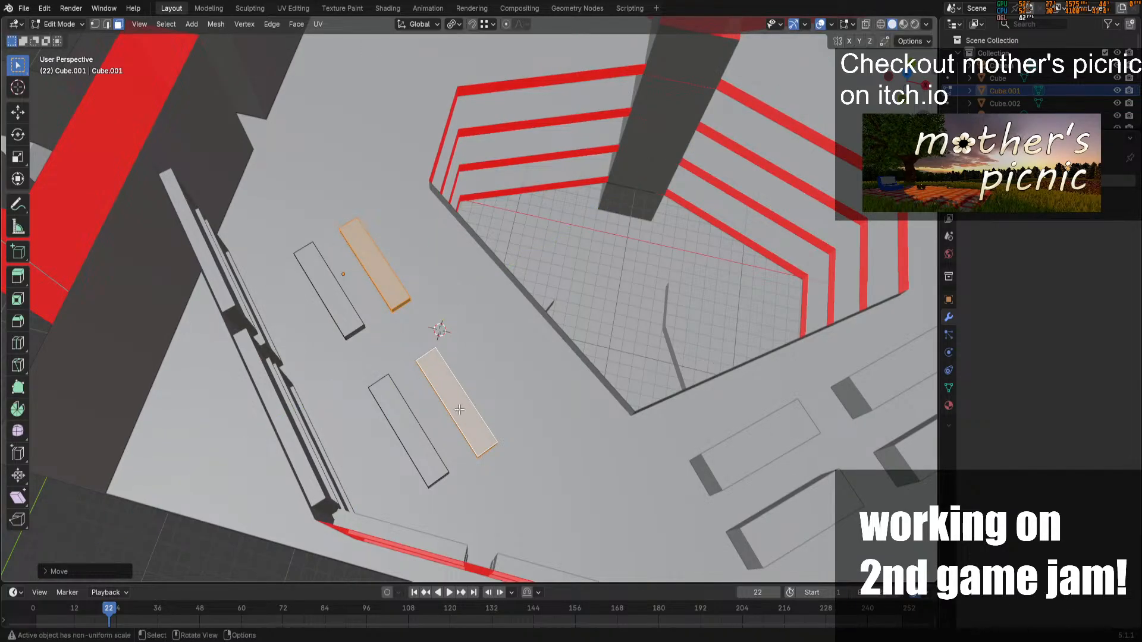
Duplicate the two shifted blocks about 3.28 m along local Y toward the opening as a third row, and save the file
key(shift+d)
key(y)
key(y)
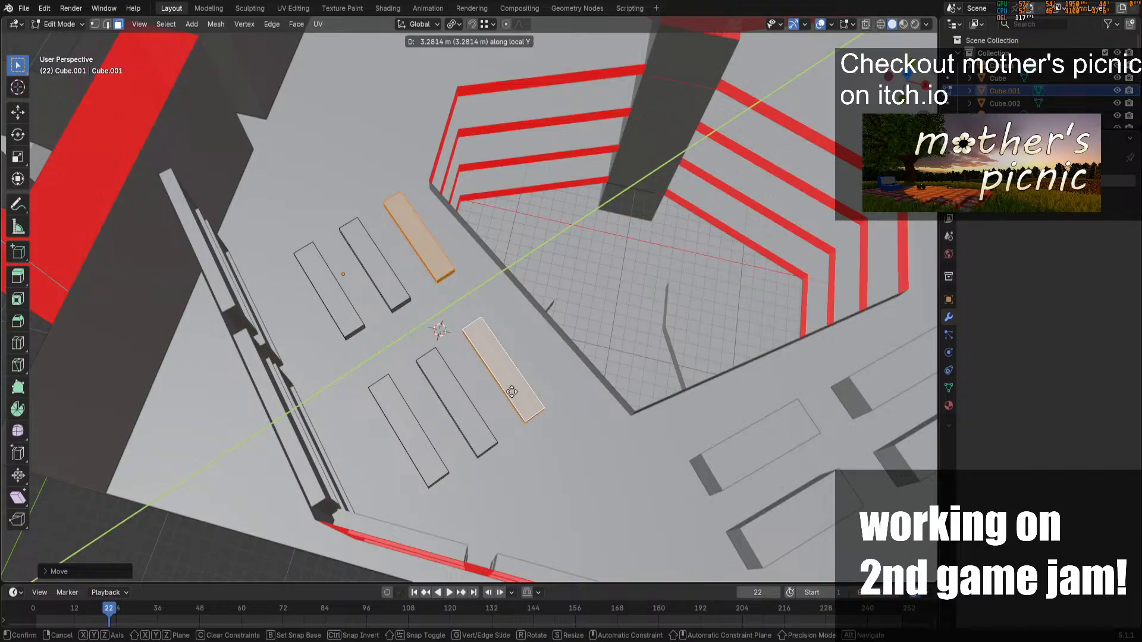
click(511, 391)
key(Tab)
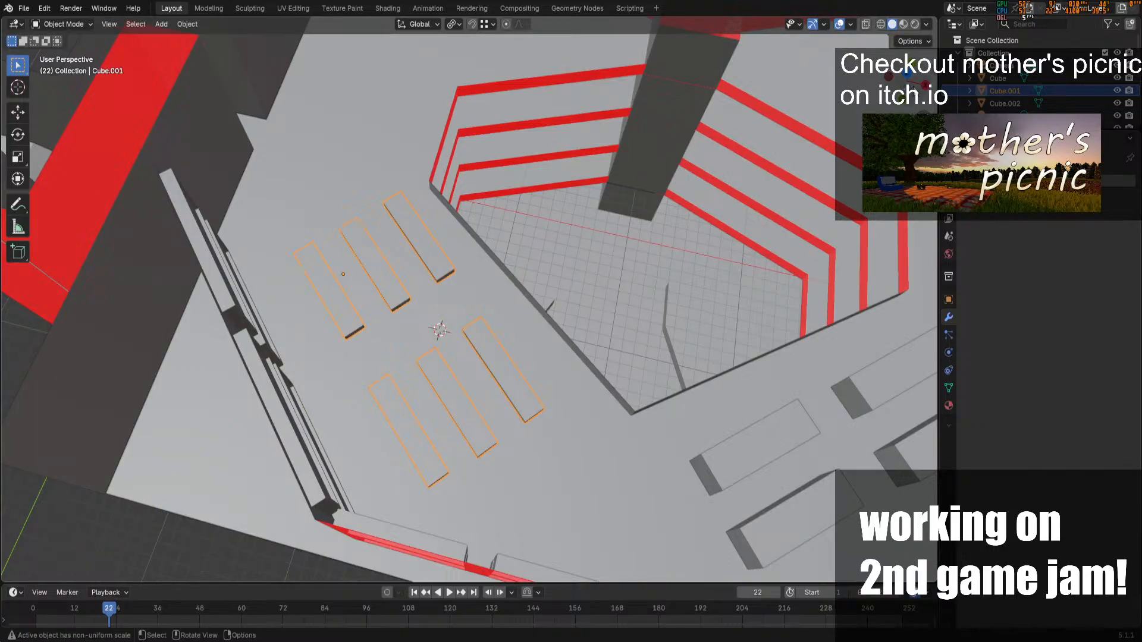
middle_drag(512, 392, 740, 276)
key(ctrl+s)
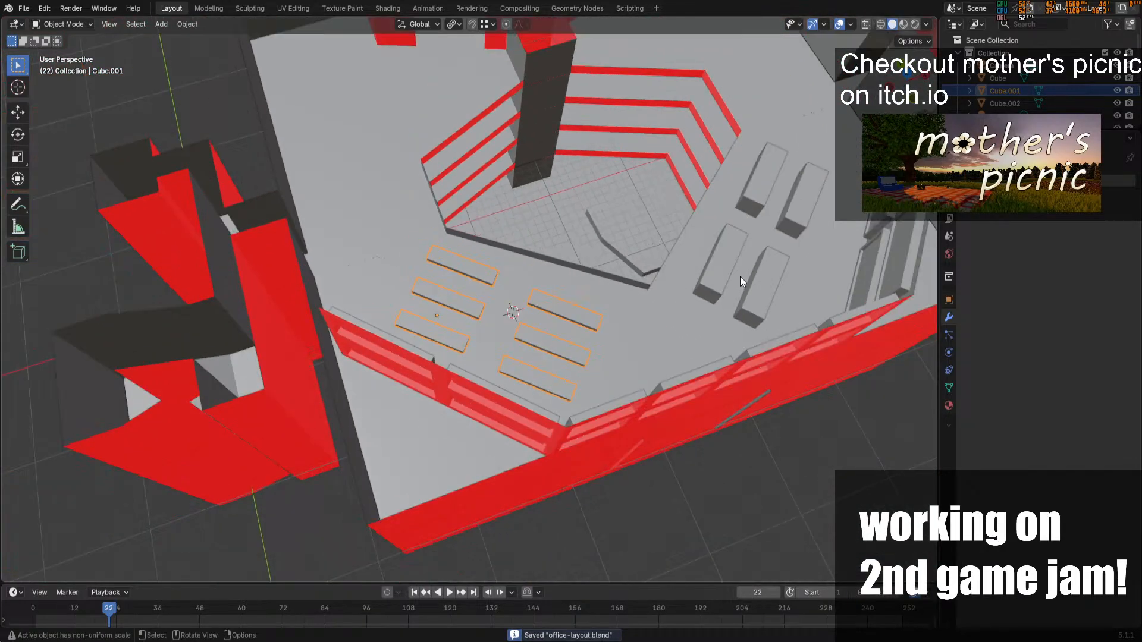
Delete the object holding the four taller blocks on the other side of the opening
click(739, 276)
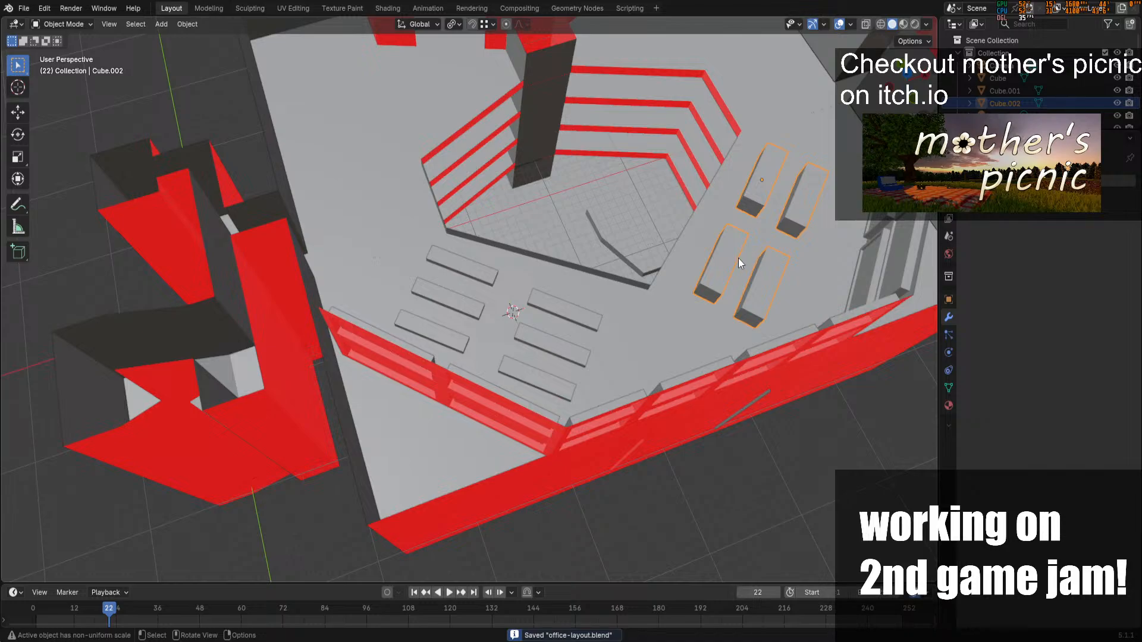
key(x)
click(693, 334)
click(551, 329)
click(547, 339)
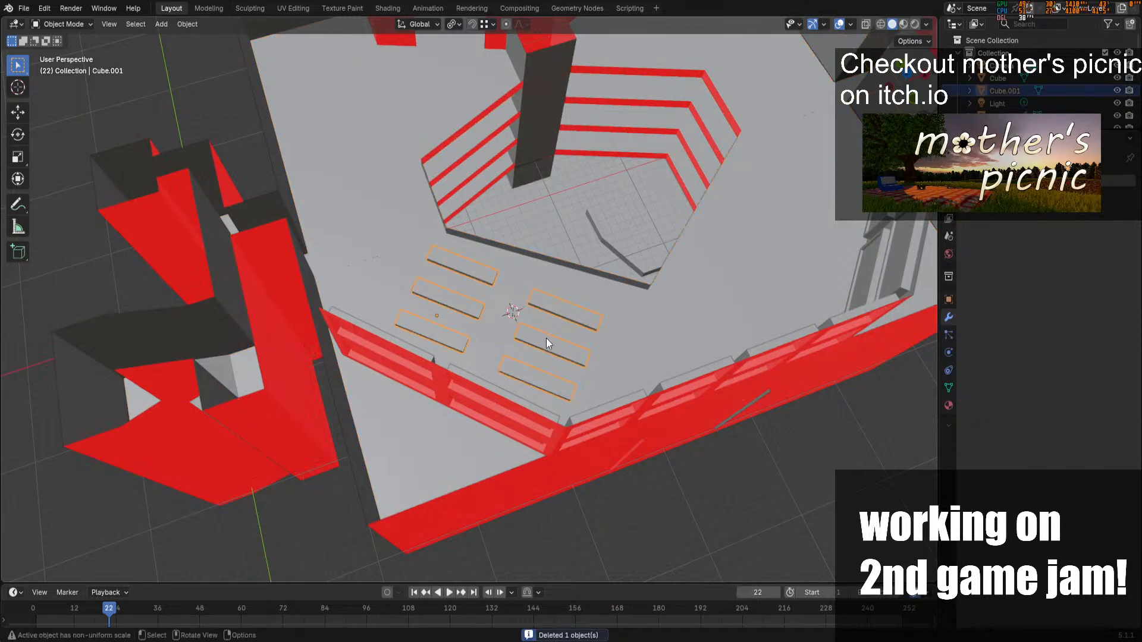
click(737, 295)
key(Tab)
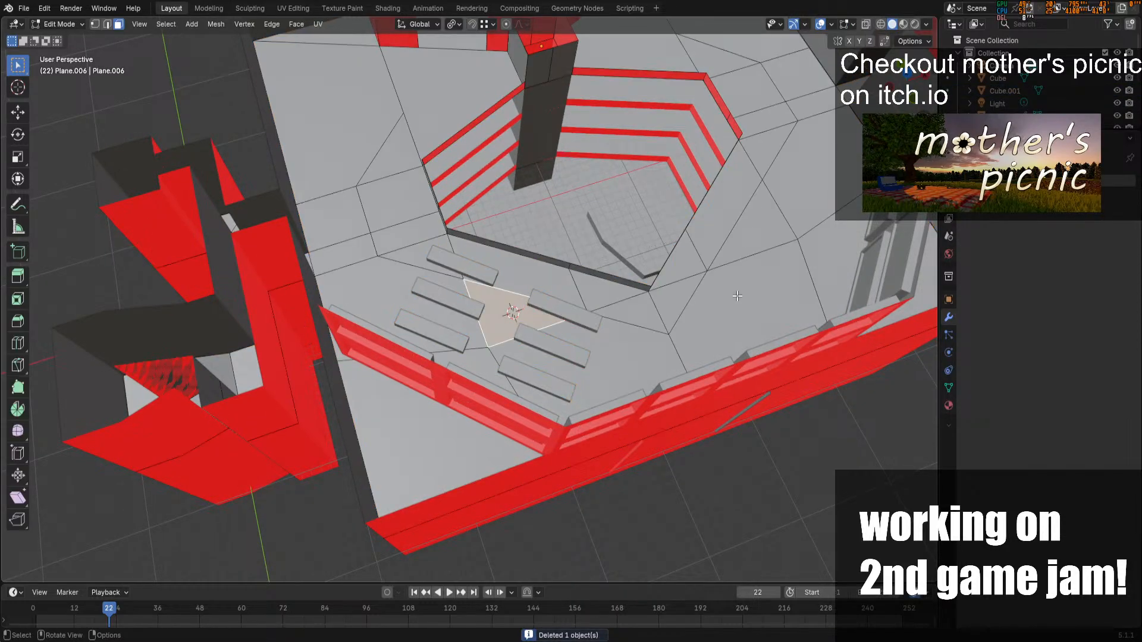
middle_drag(737, 295, 684, 352)
scroll(684, 352, down, 3)
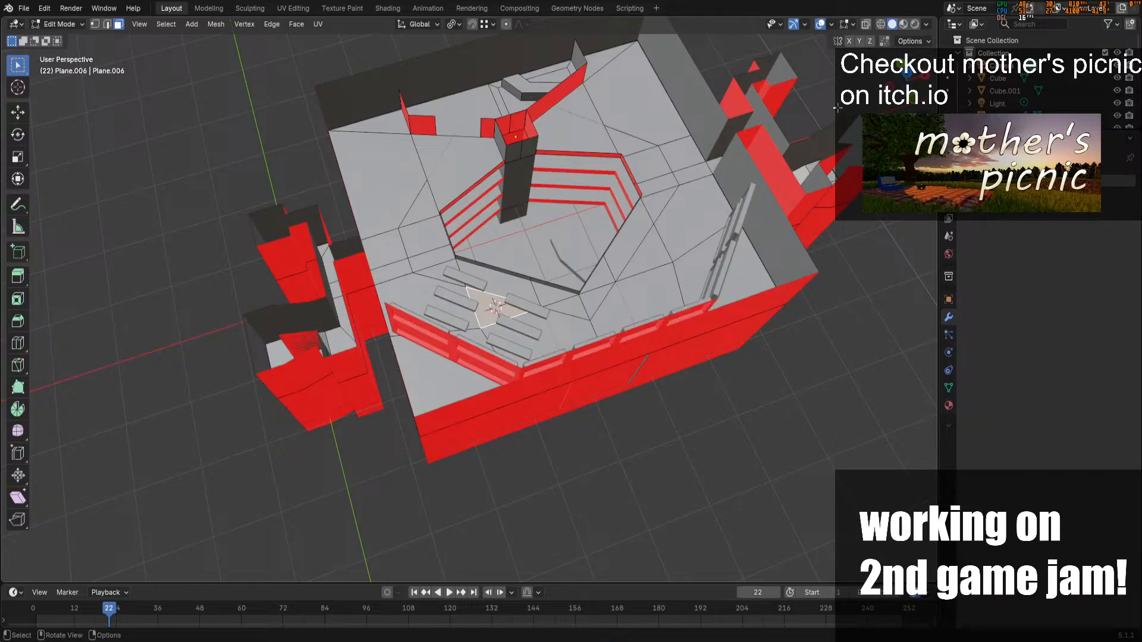
middle_drag(535, 368, 571, 404)
scroll(571, 404, up, 5)
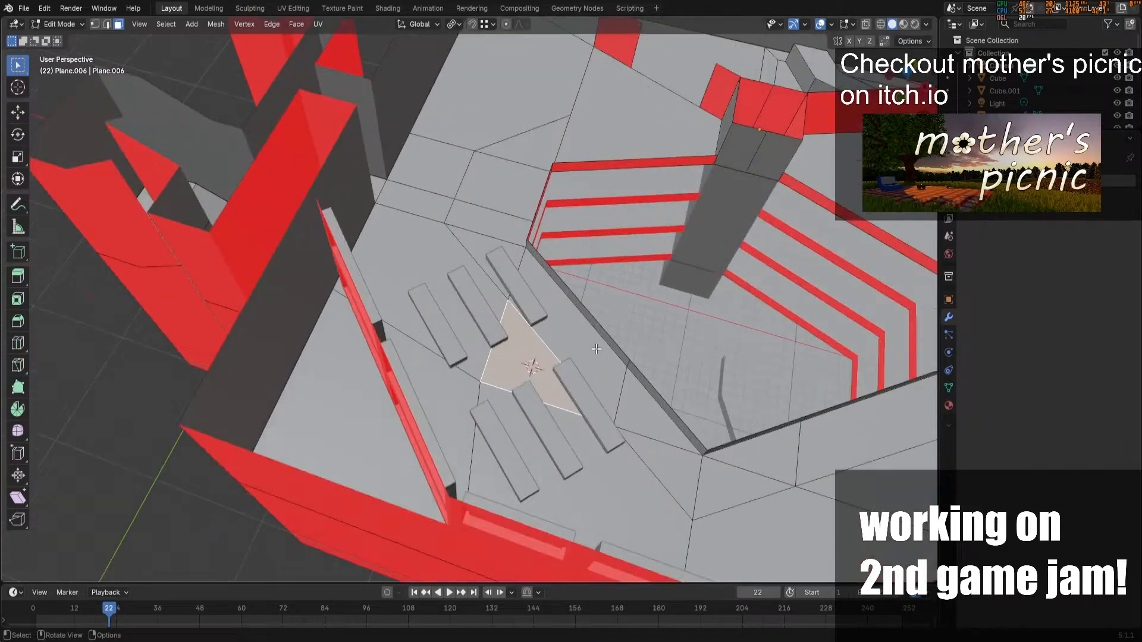
key(Tab)
key(Tab)
key(Tab)
Join the six low blocks into the mirrored wall object Plane.005 so they repeat on the opposite side, and save the file
click(541, 425)
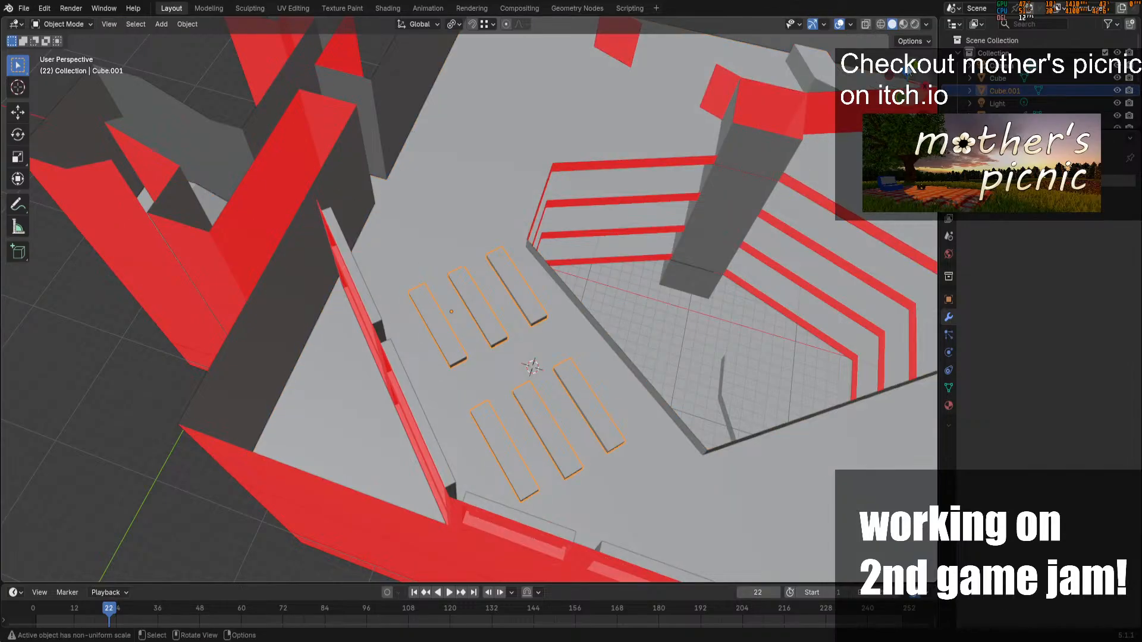
drag(913, 88, 761, 50)
shift+click(233, 189)
key(ctrl+j)
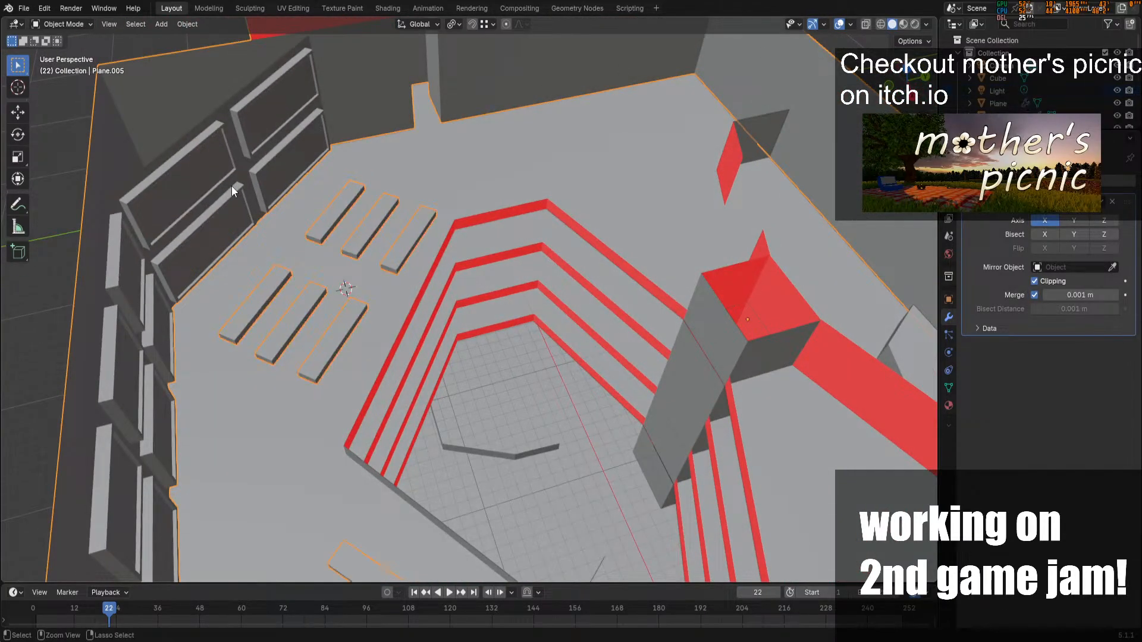
middle_drag(231, 186, 738, 276)
scroll(598, 348, down, 5)
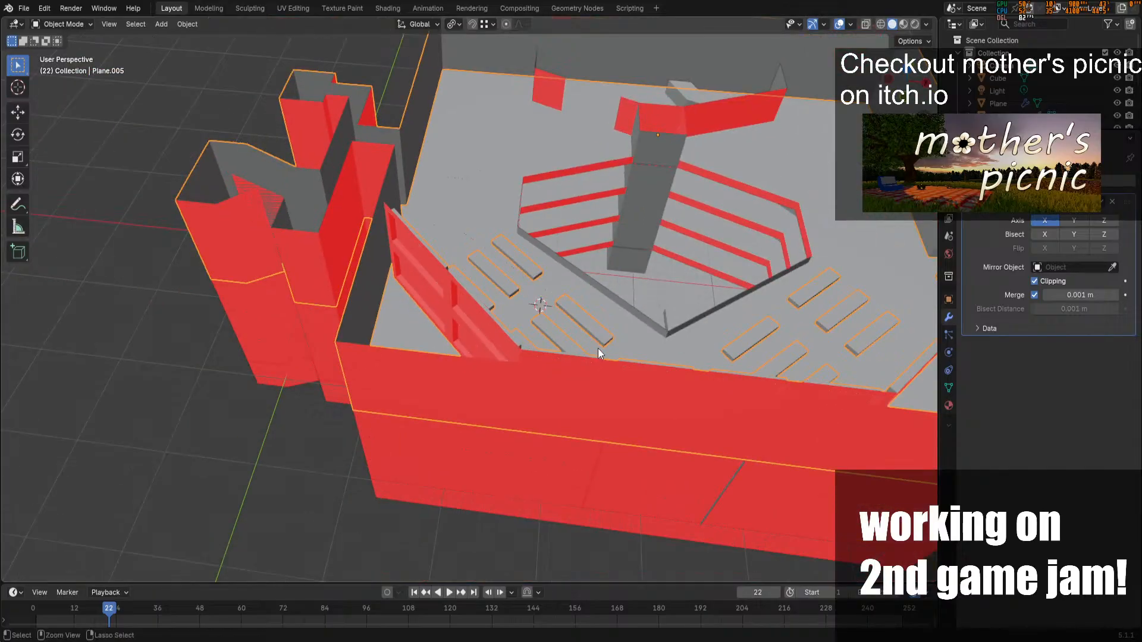
key(ctrl+s)
scroll(598, 348, down, 4)
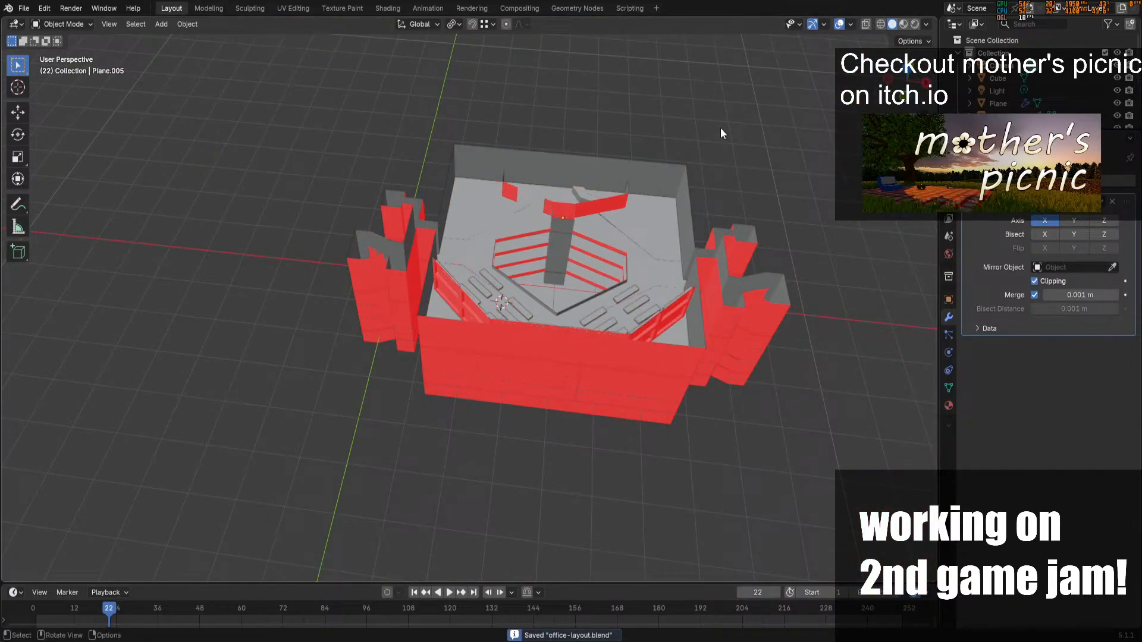
click(898, 105)
shift+middle_drag(176, 155, 103, 143)
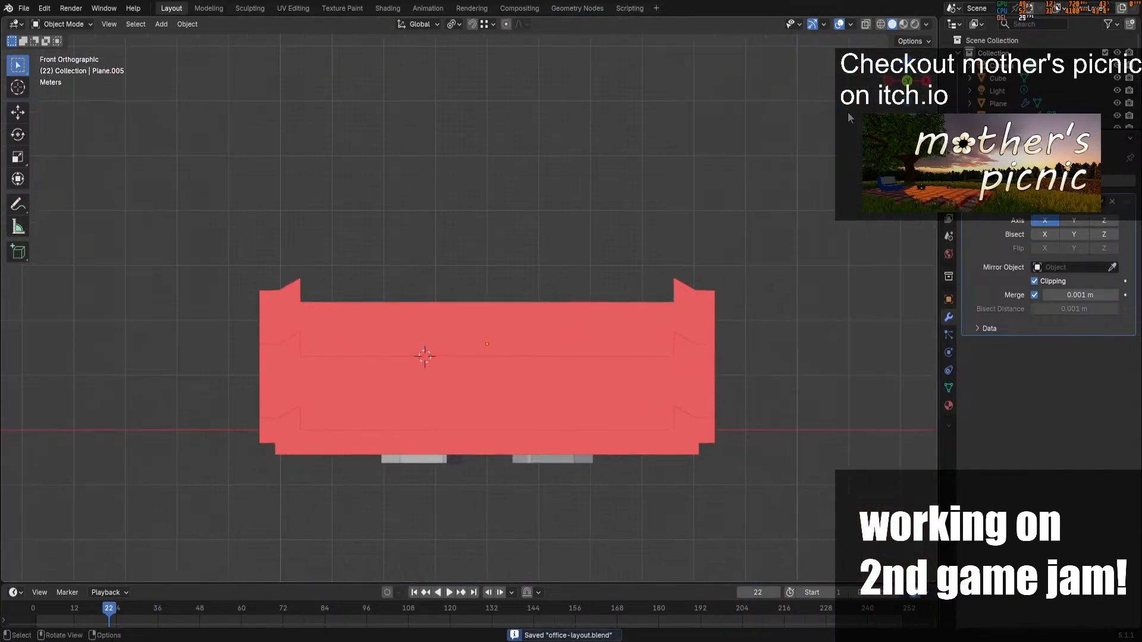
click(22, 10)
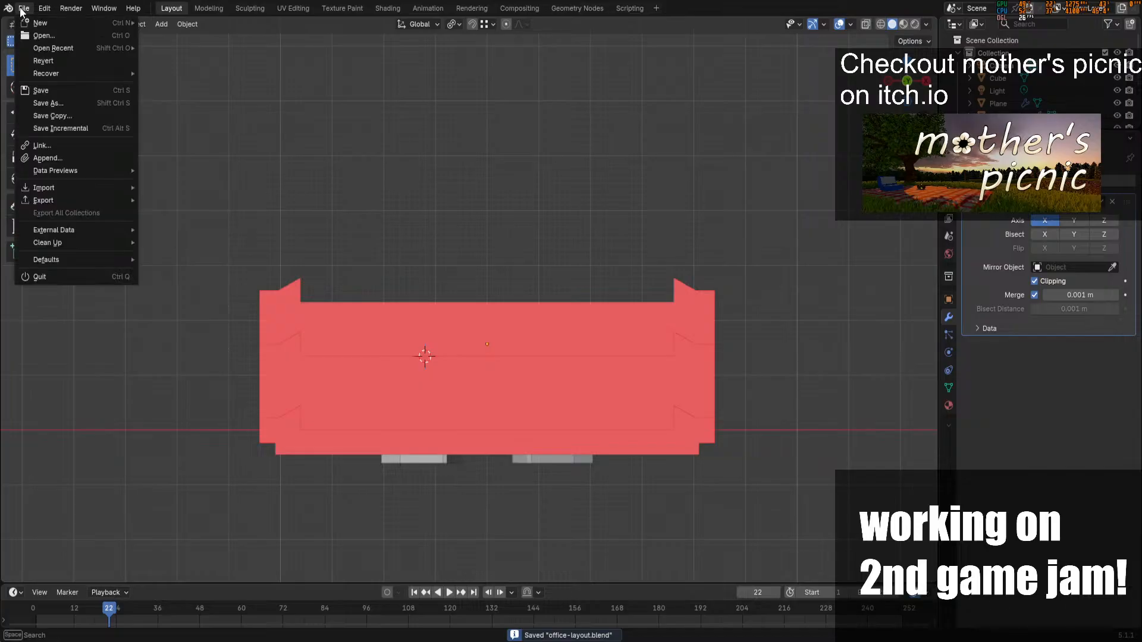
mouse_move(31, 47)
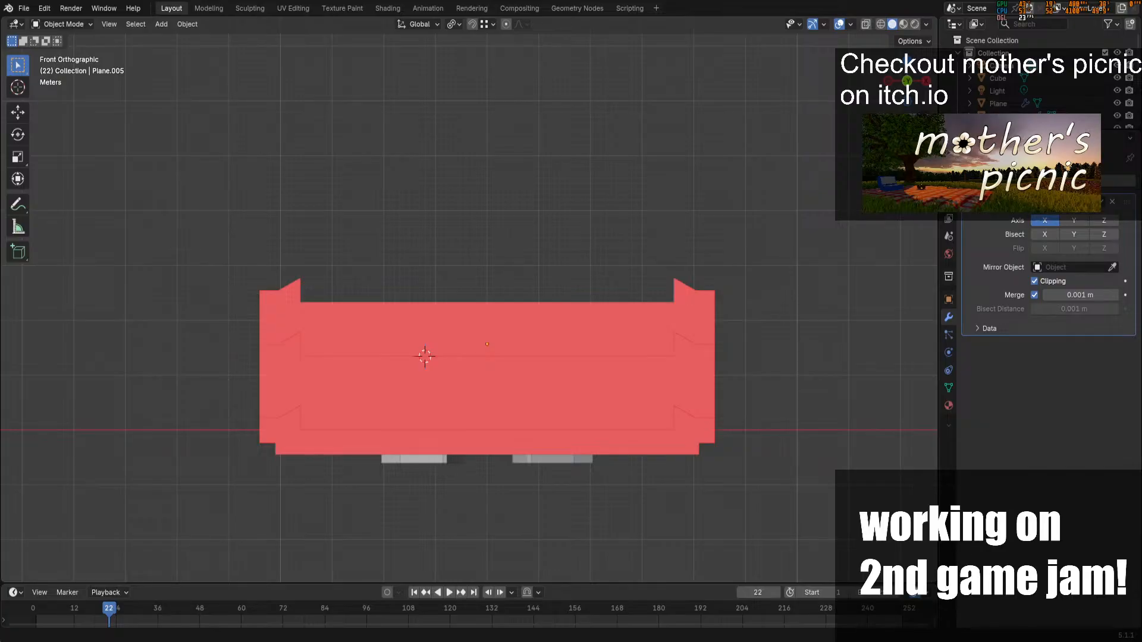
drag(909, 94, 919, 144)
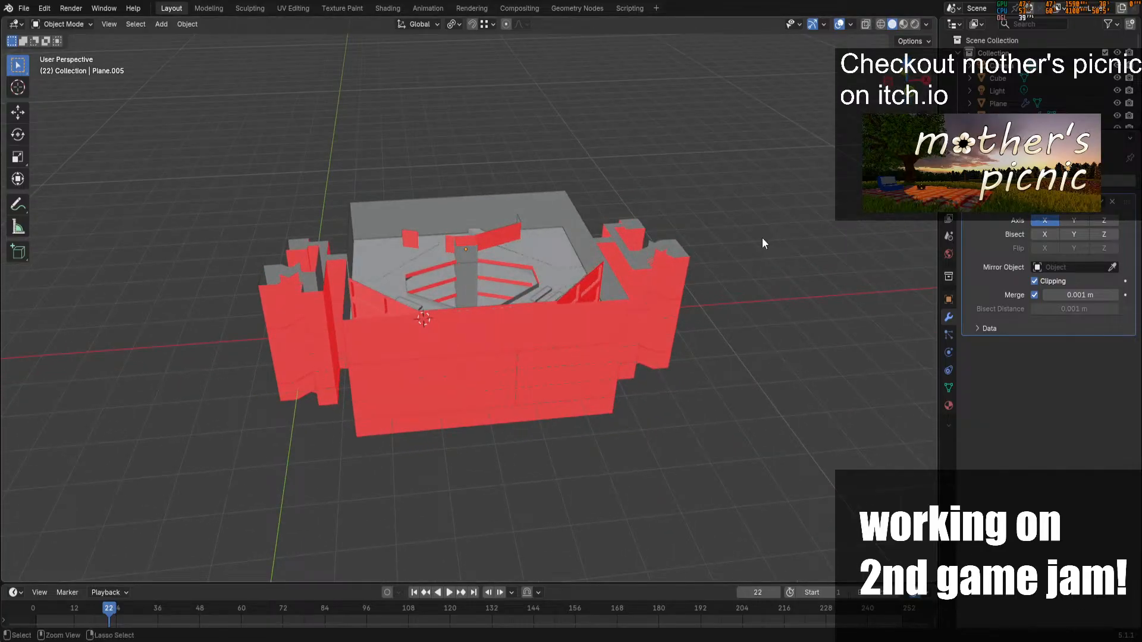
Save the file, start an export of the building model, and save the file again
key(ctrl+s)
click(24, 9)
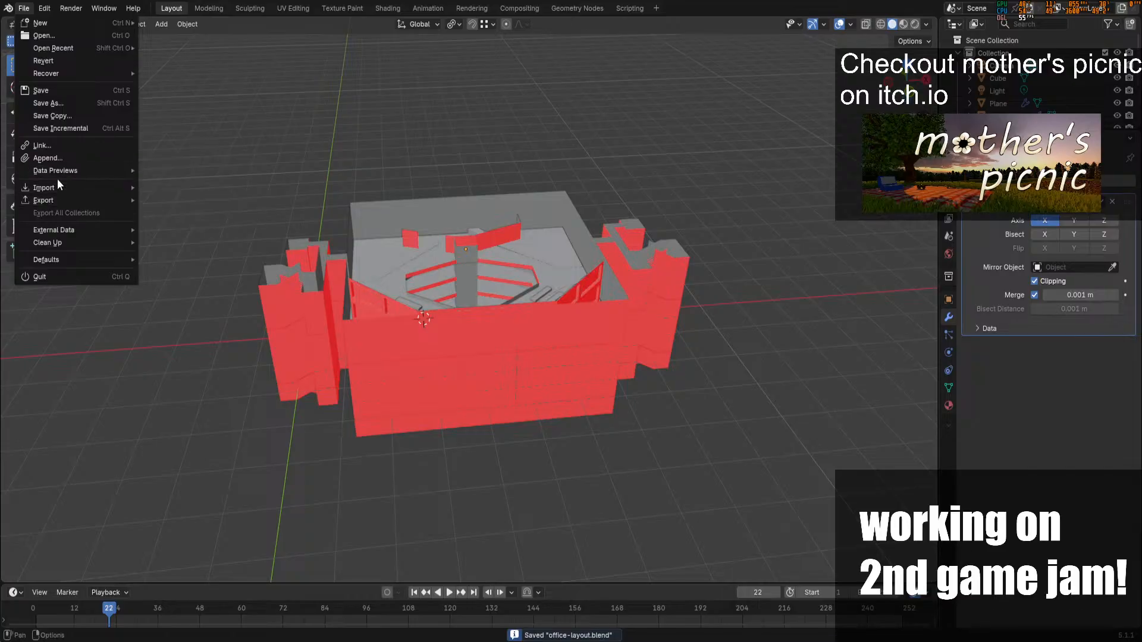
mouse_move(66, 202)
click(252, 317)
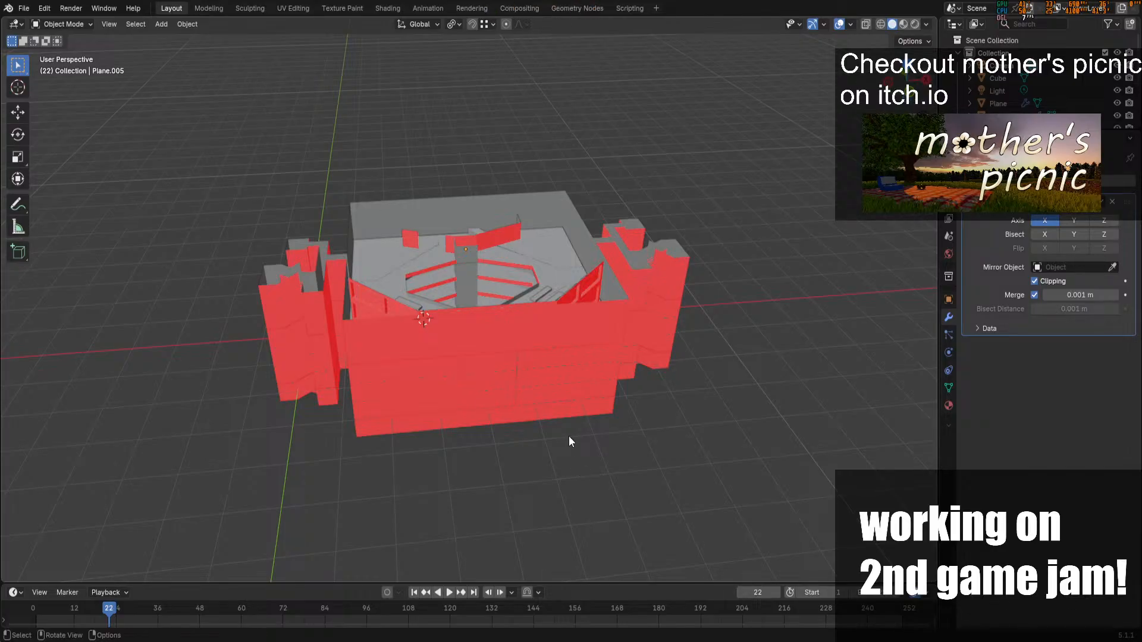
key(ctrl+s)
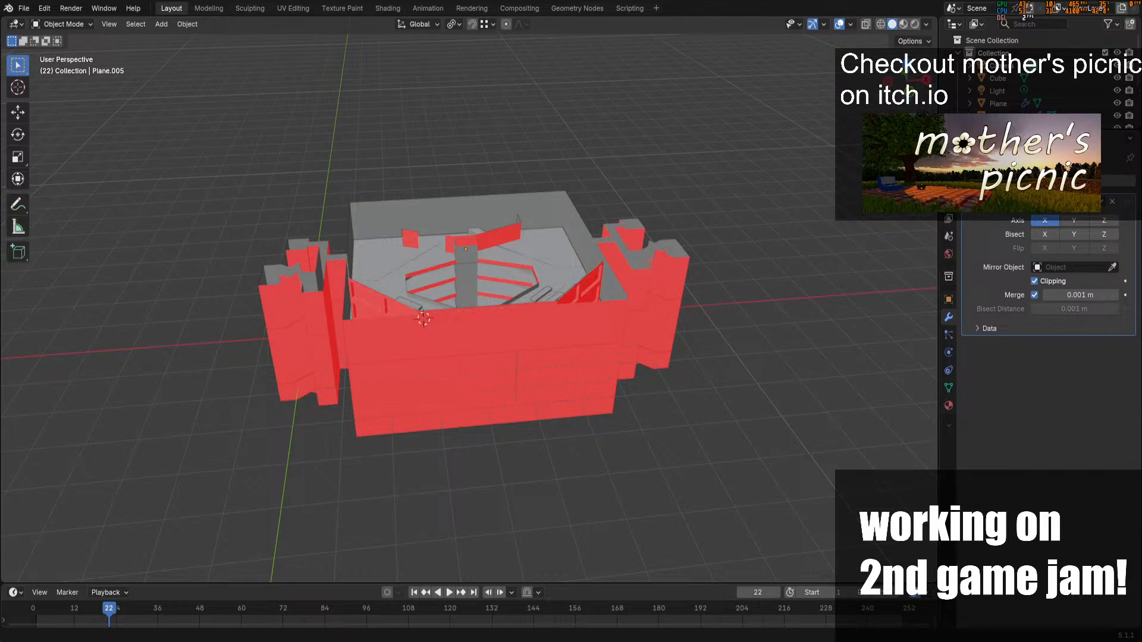
key(ctrl+s)
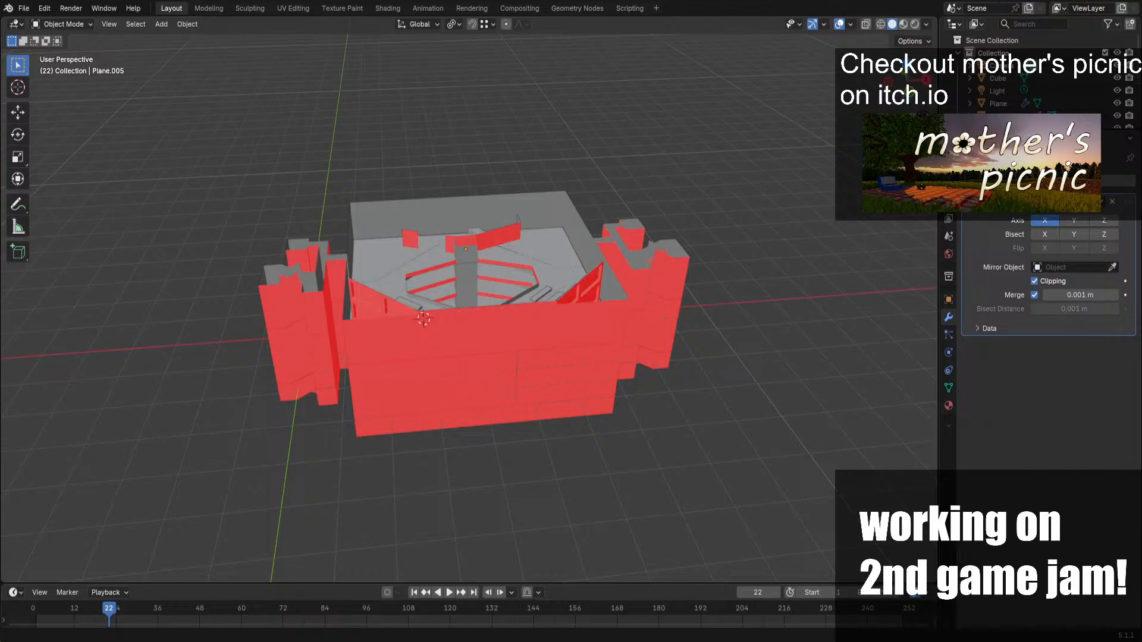
Examine the top floor's mirrored furniture blocks, window panels and central opening in top view and from several perspective angles
drag(905, 67, 900, 87)
click(900, 87)
scroll(574, 282, up, 5)
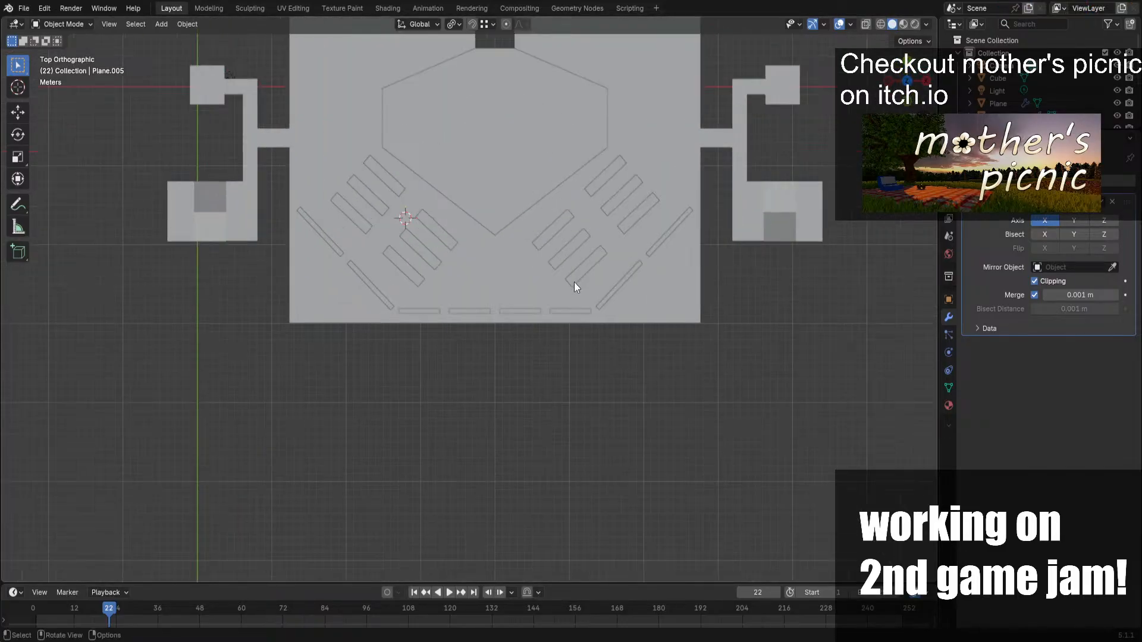
middle_drag(616, 264, 829, 206)
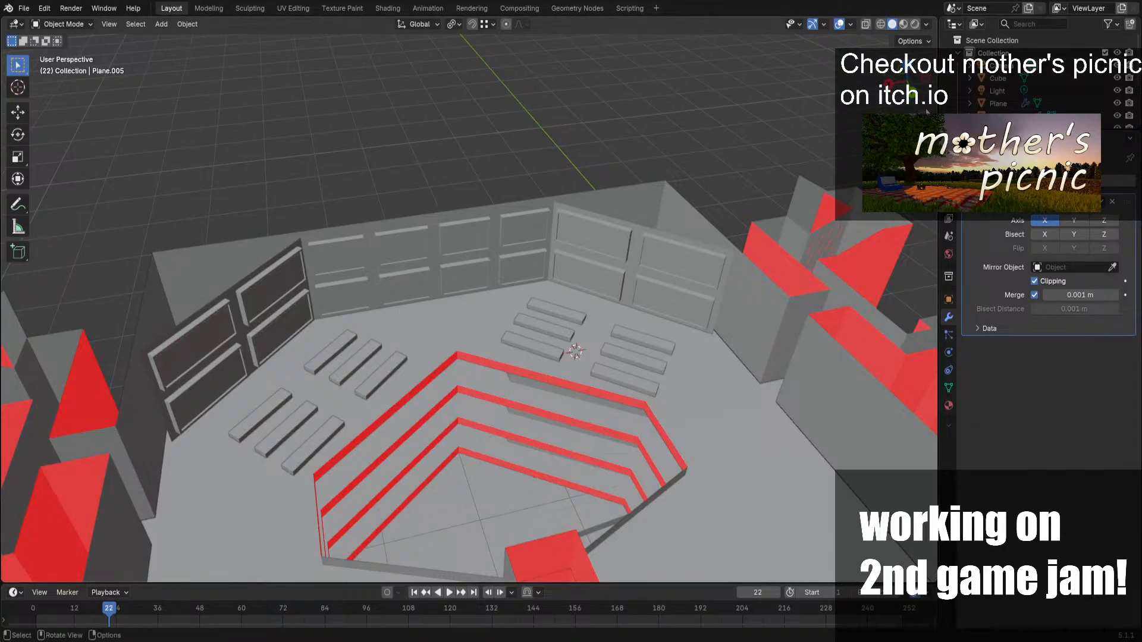
middle_drag(698, 358, 607, 310)
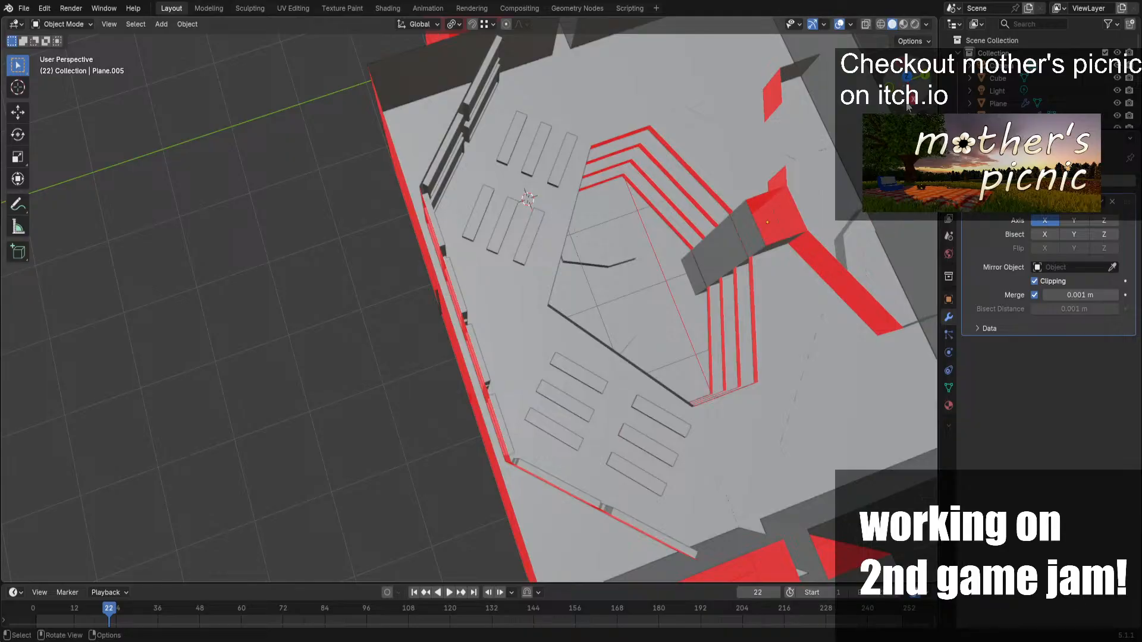
key(KP_7)
scroll(744, 186, up, 3)
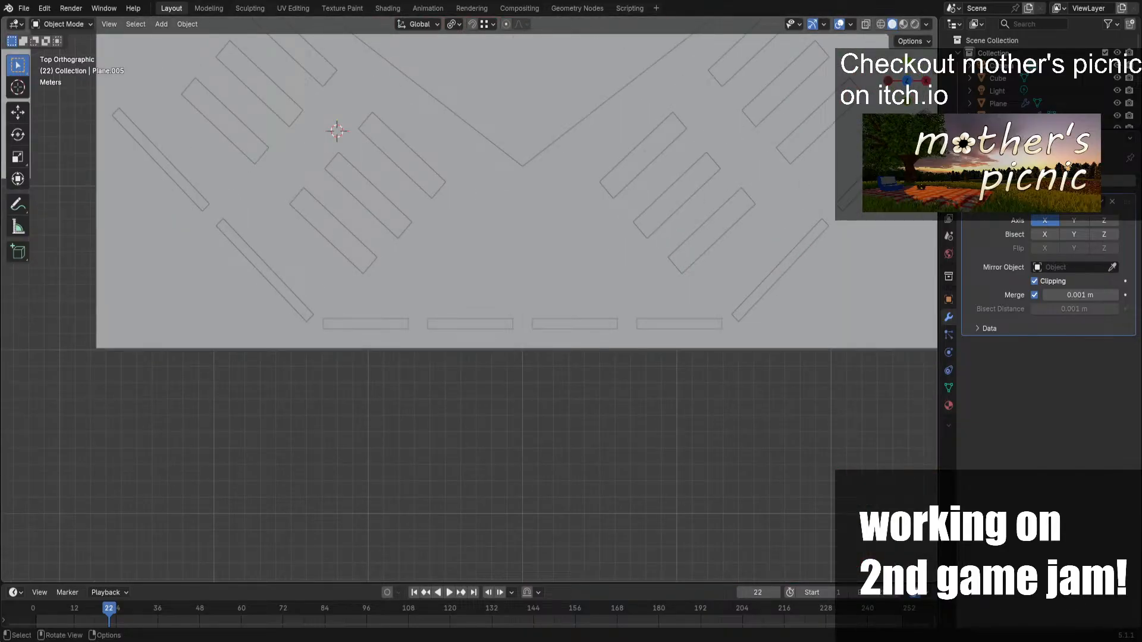
shift+middle_drag(337, 36, 291, 179)
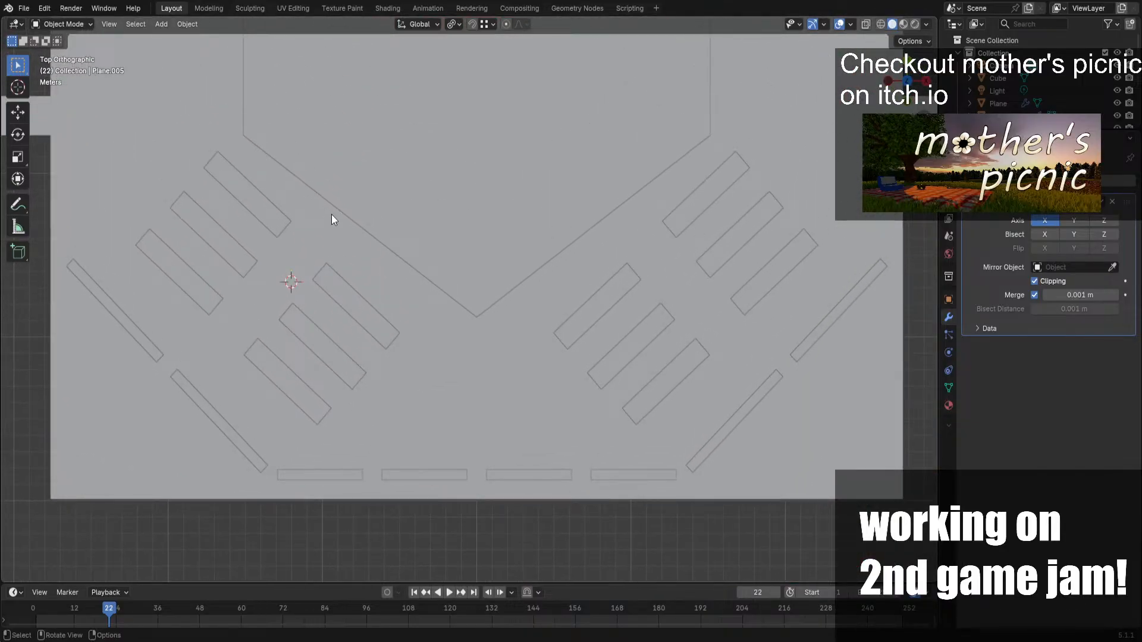
scroll(345, 238, down, 2)
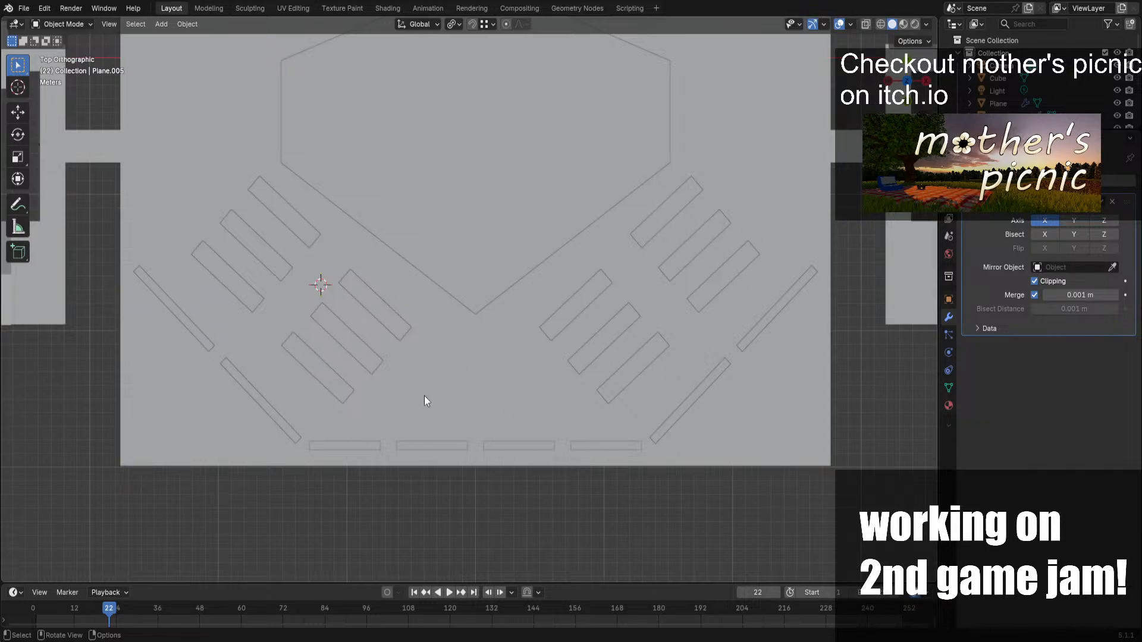
scroll(451, 416, down, 2)
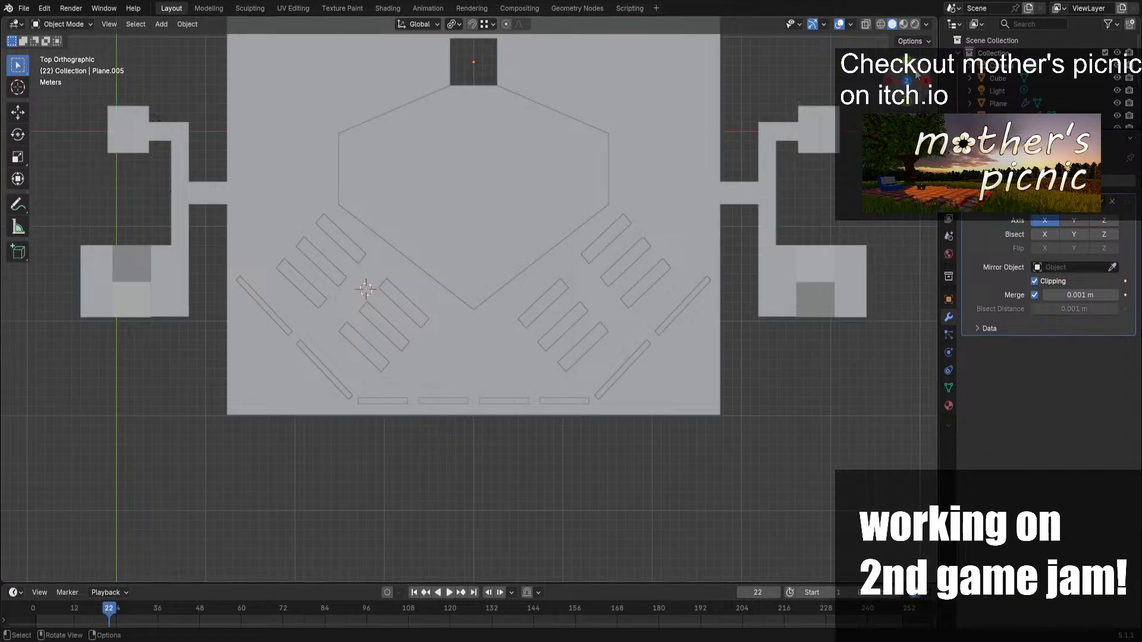
middle_drag(440, 413, 625, 208)
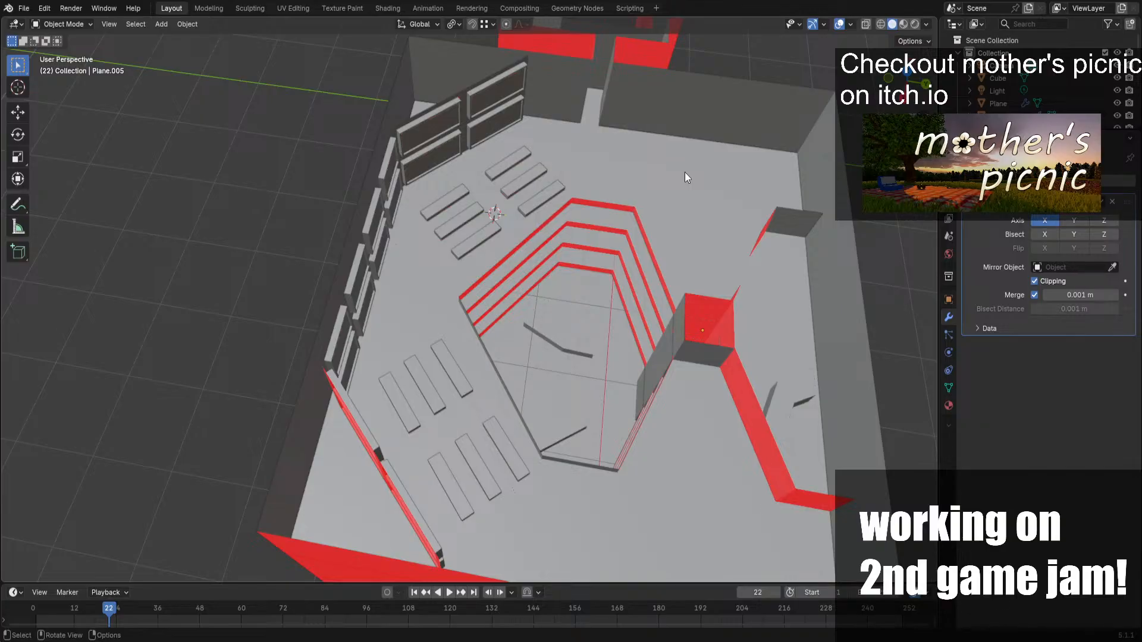
middle_drag(739, 165, 862, 113)
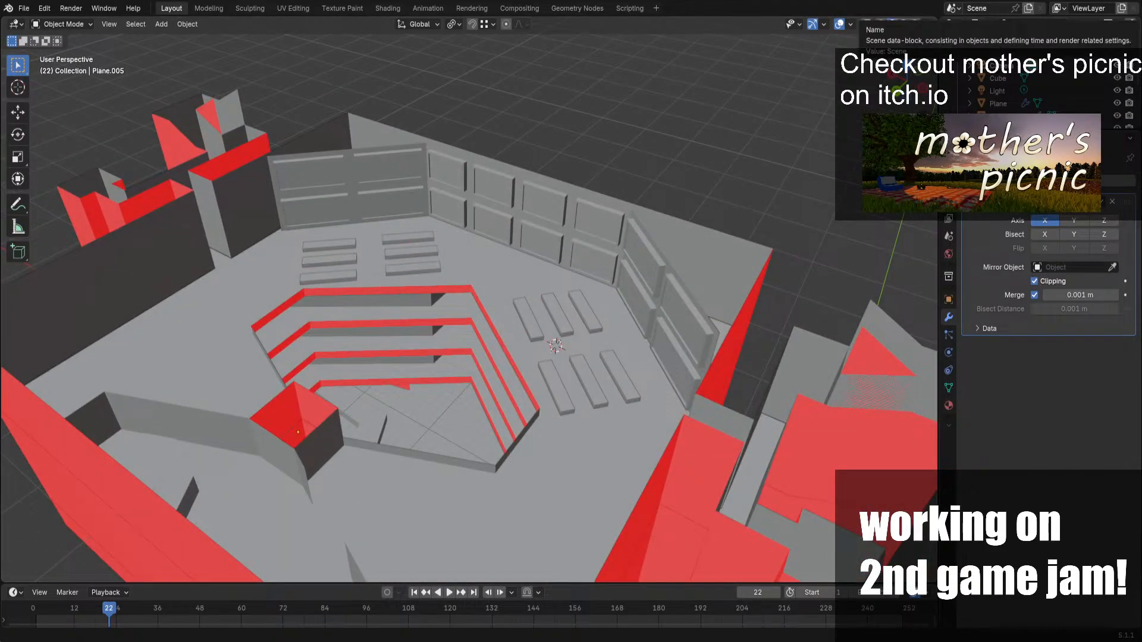